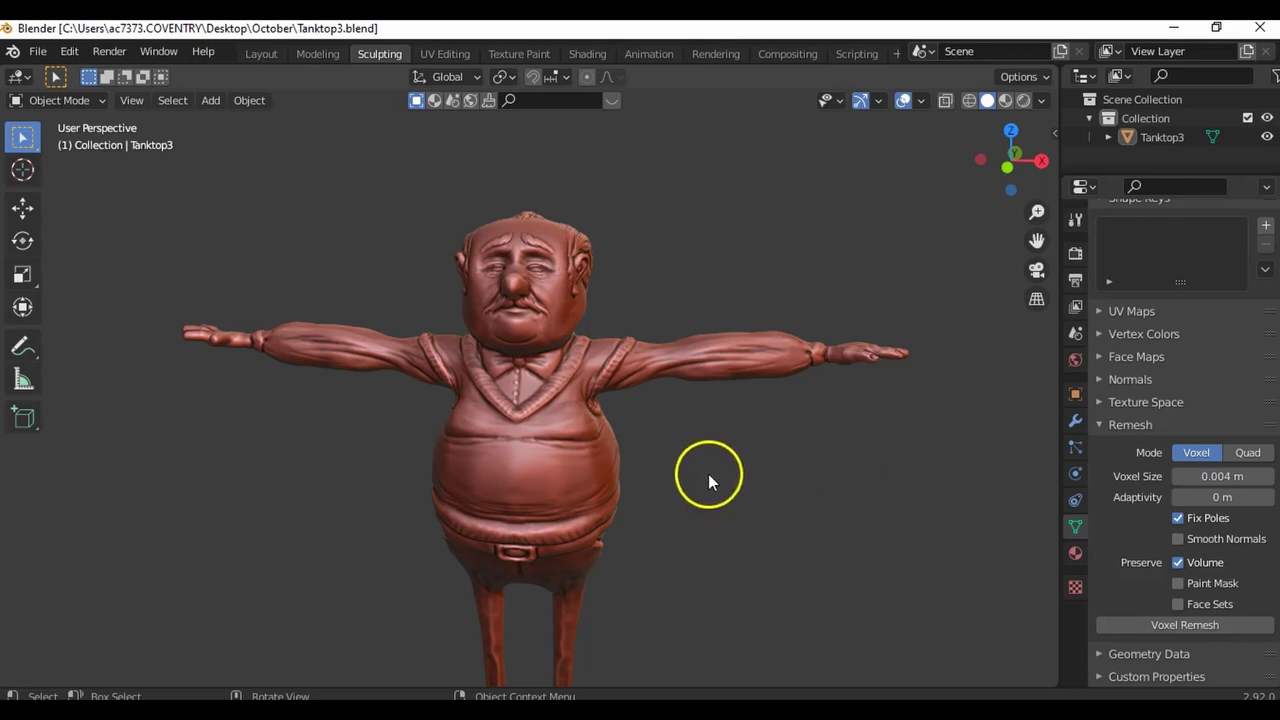
Examine the sculpted Tanktop3 character from the front and side, including its face, arms and torso.
mouse_move(765, 476)
middle_down()
mouse_move(891, 508)
mouse_move(809, 493)
mouse_move(773, 446)
mouse_move(829, 486)
mouse_move(563, 486)
mouse_move(891, 484)
mouse_move(751, 490)
middle_up()
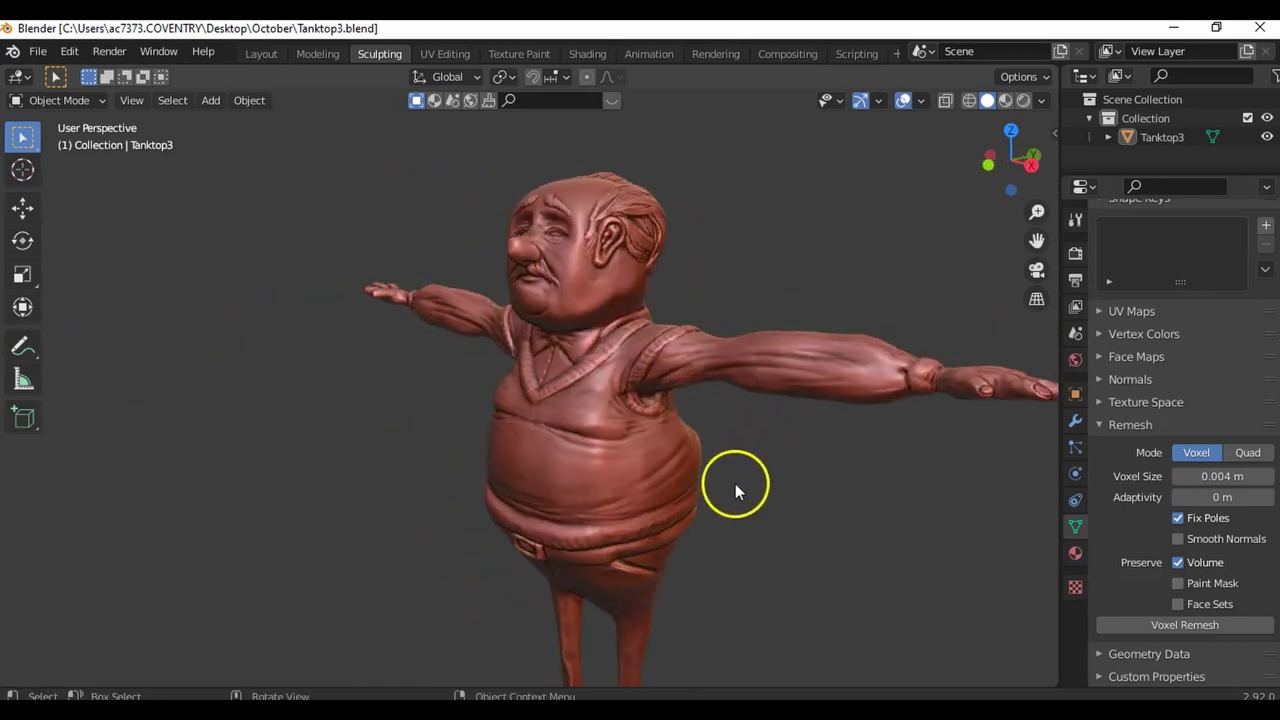
middle_drag(829, 486, 605, 503)
scroll(760, 498, up, 2)
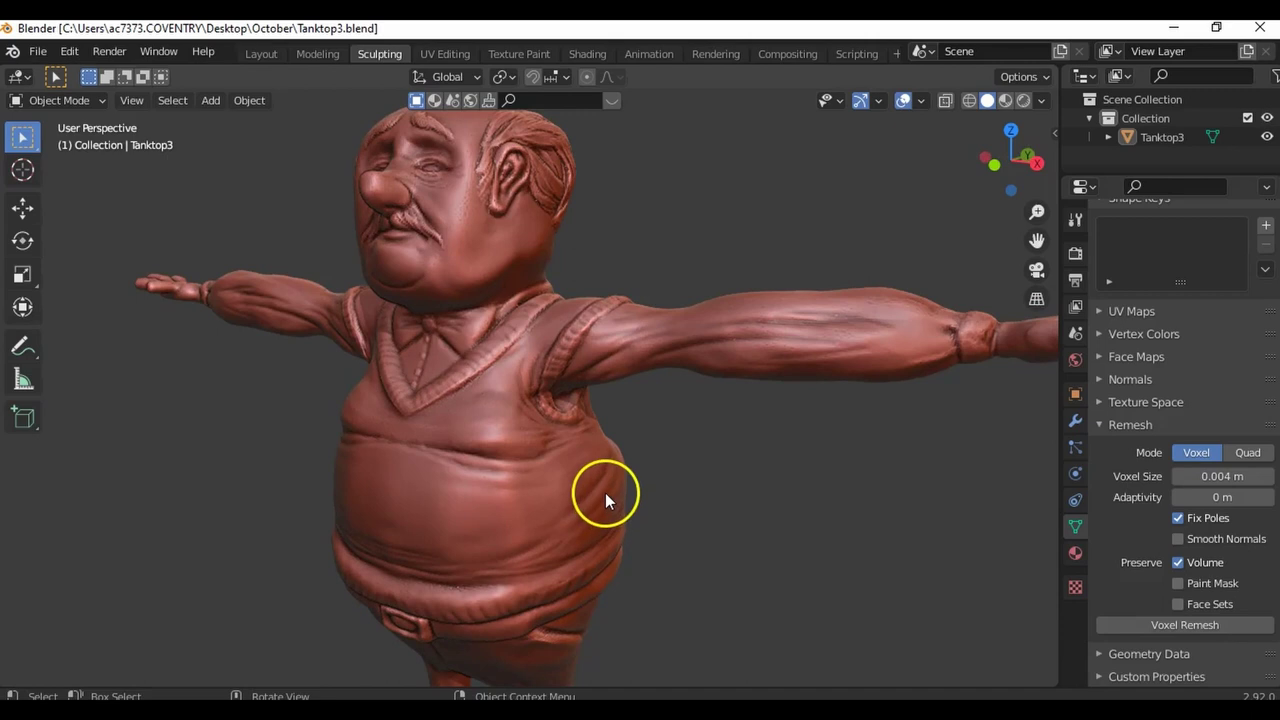
scroll(803, 508, down, 2)
mouse_move(803, 508)
middle_down()
mouse_move(786, 509)
mouse_move(871, 520)
middle_up()
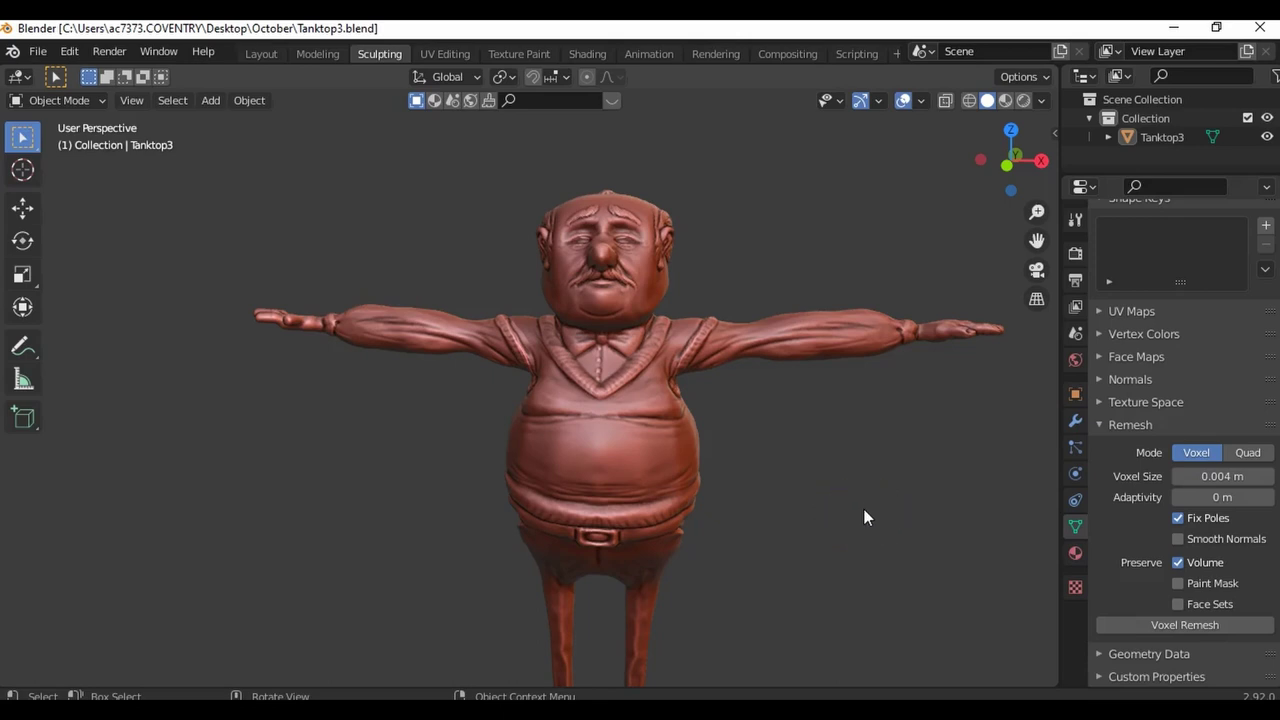
shift+middle_drag(862, 491, 731, 450)
scroll(748, 498, up, 2)
scroll(726, 515, up, 2)
shift+middle_drag(760, 590, 698, 435)
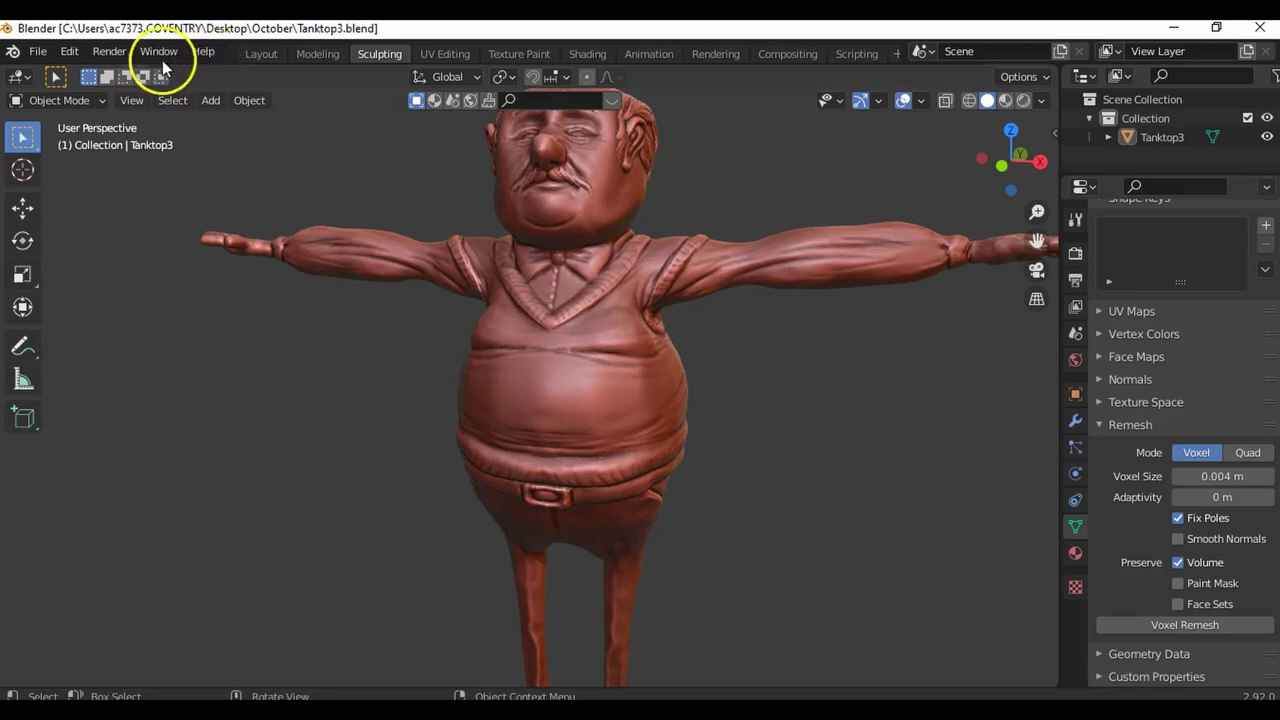
Put the Tanktop3 object into Sculpt Mode in the Sculpting workspace.
click(362, 53)
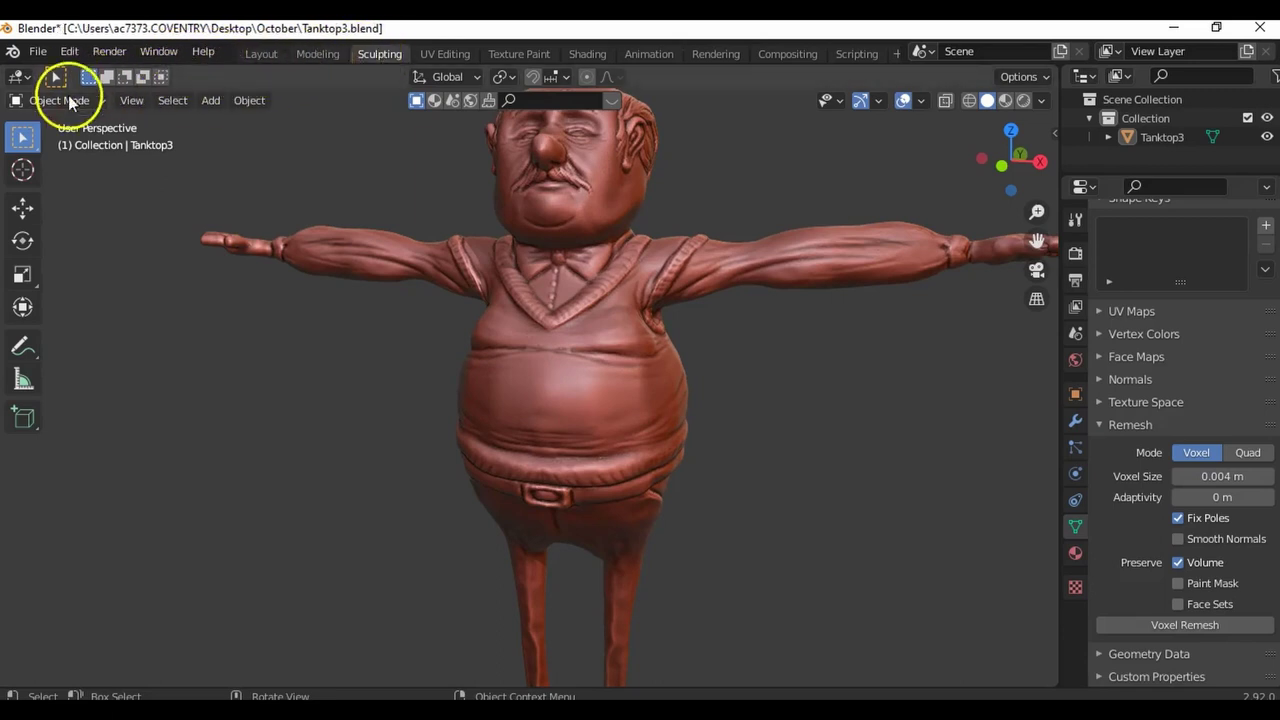
click(60, 100)
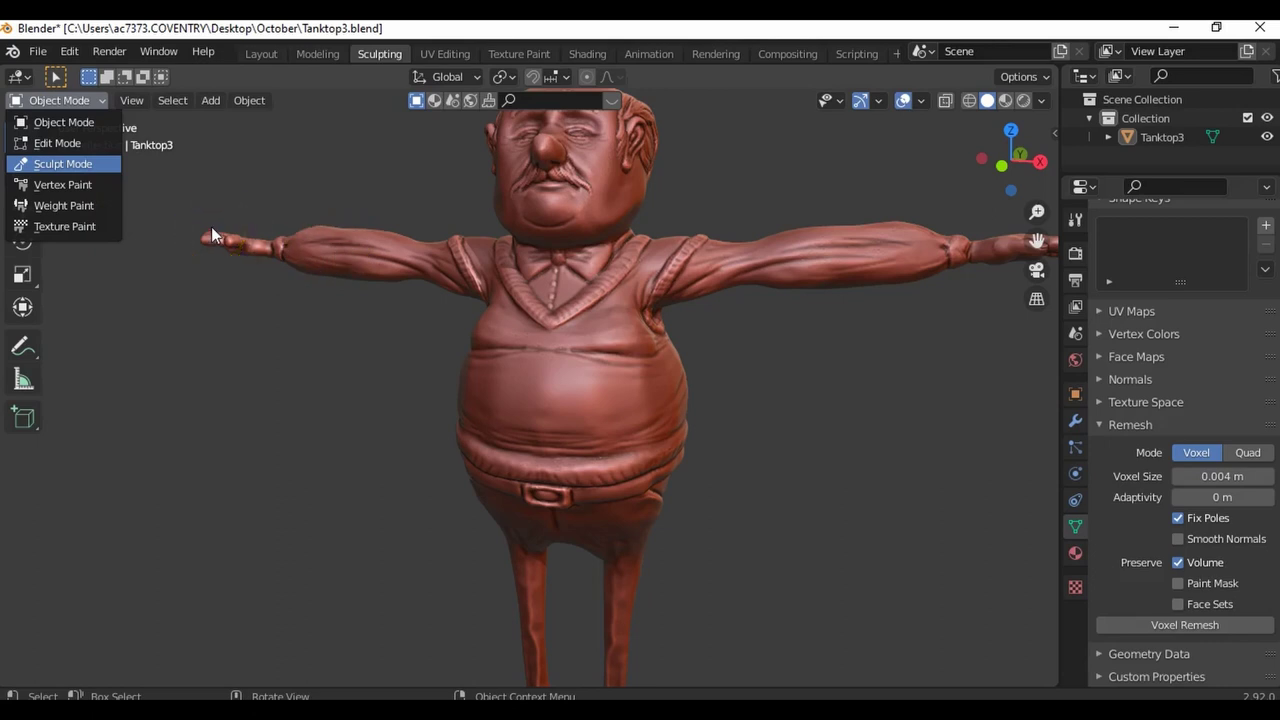
key(Return)
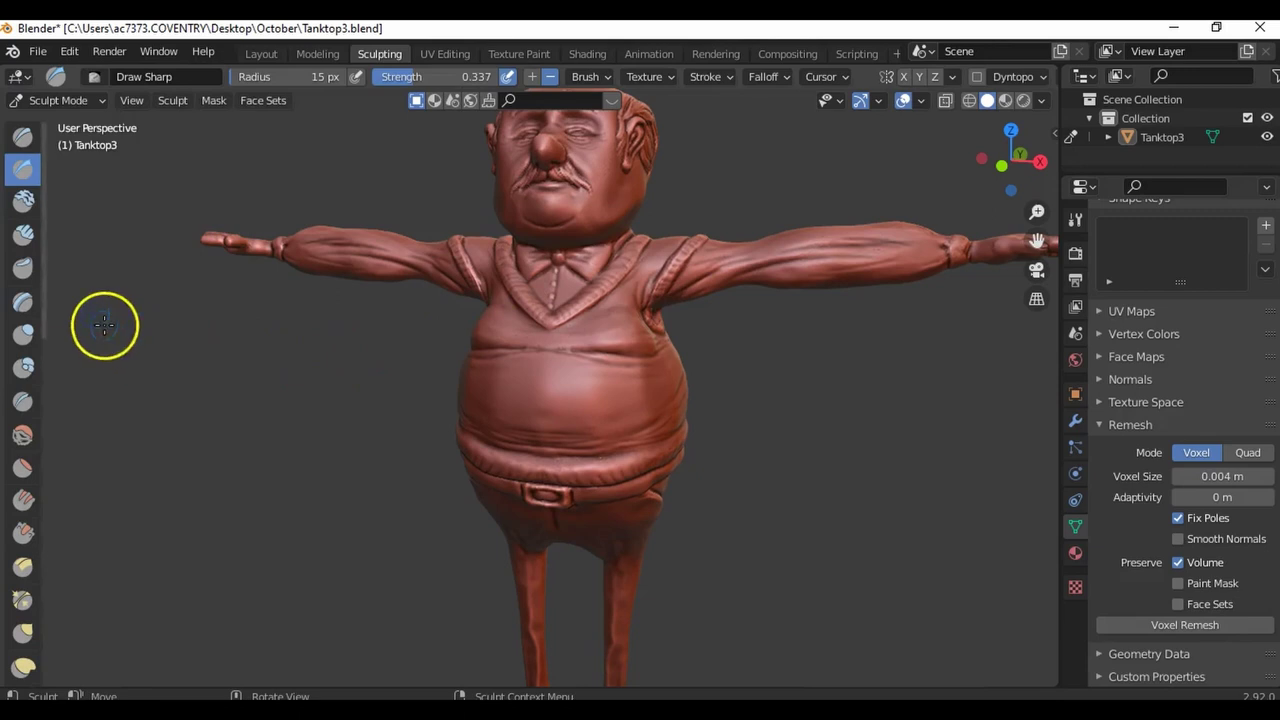
Inspect the sculpted clothing folds all around the body and locate the Wavefront (.obj) export format.
mouse_move(315, 304)
middle_down()
mouse_move(594, 314)
mouse_move(534, 297)
mouse_move(431, 320)
mouse_move(782, 437)
mouse_move(703, 426)
mouse_move(726, 437)
mouse_move(714, 409)
mouse_move(637, 386)
mouse_move(720, 389)
mouse_move(749, 446)
mouse_move(800, 437)
mouse_move(694, 435)
middle_up()
scroll(715, 391, up, 2)
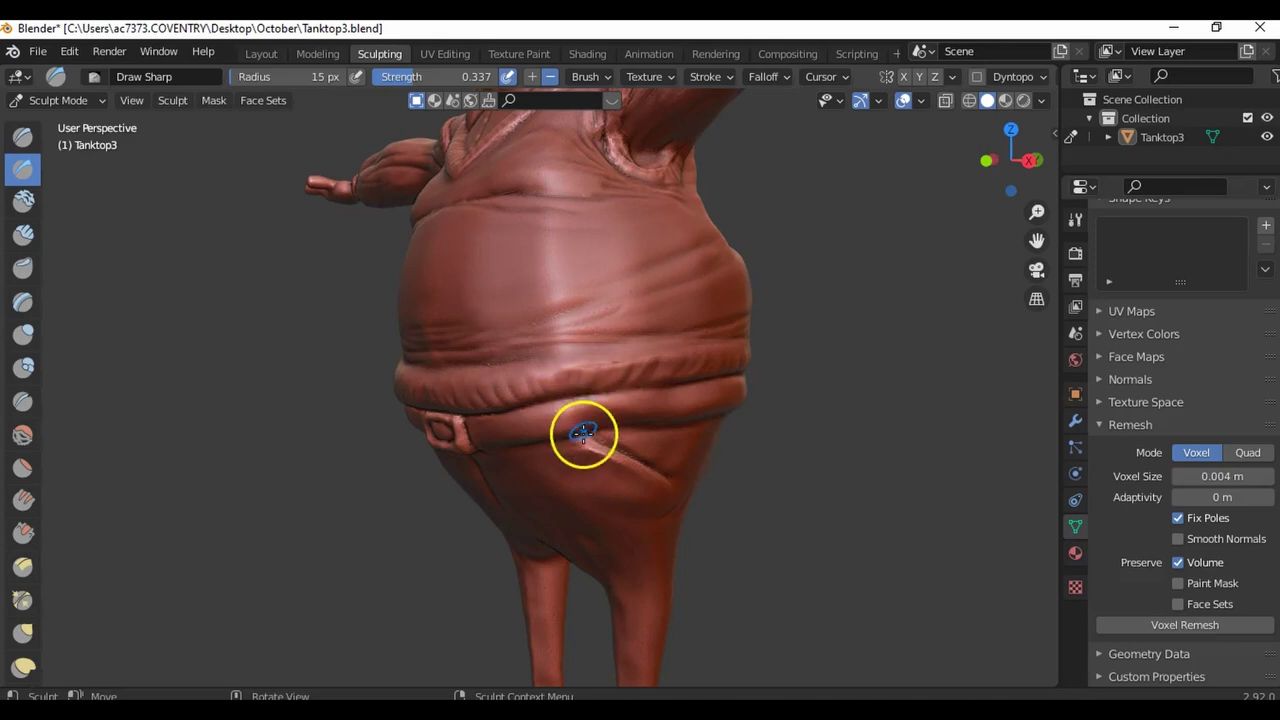
middle_drag(736, 412, 614, 402)
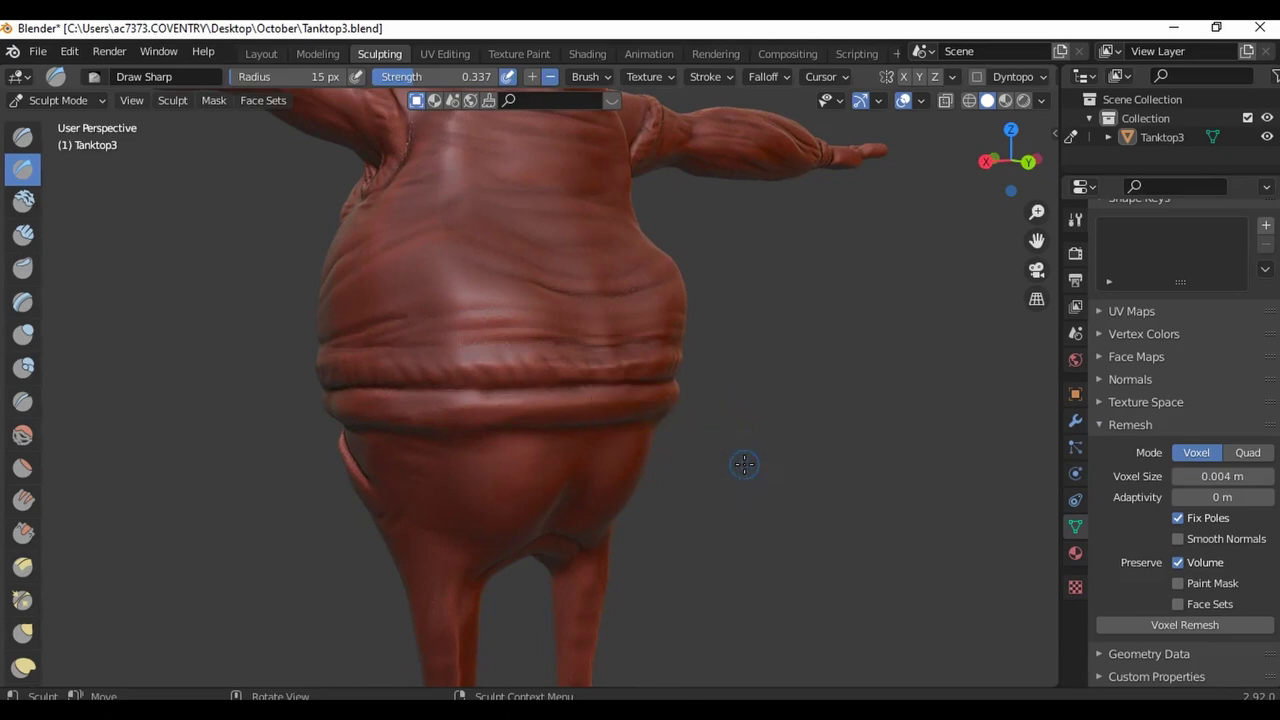
middle_drag(744, 463, 745, 435)
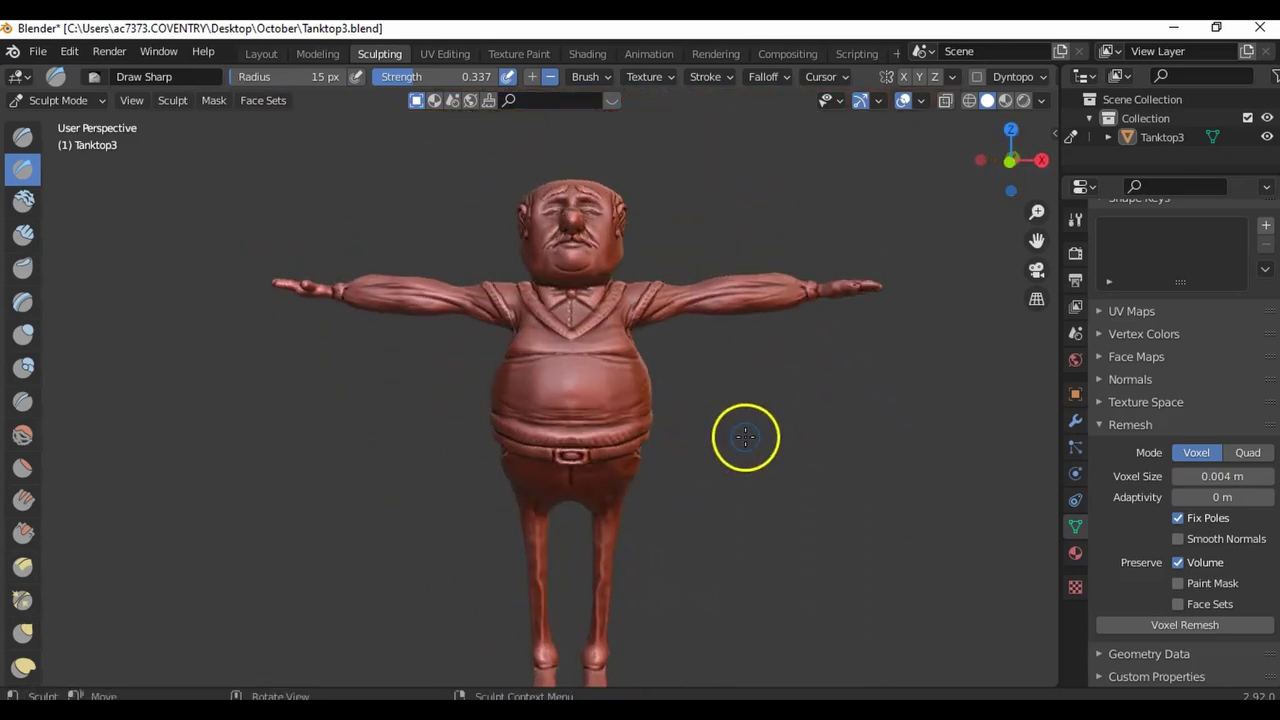
middle_drag(750, 363, 697, 349)
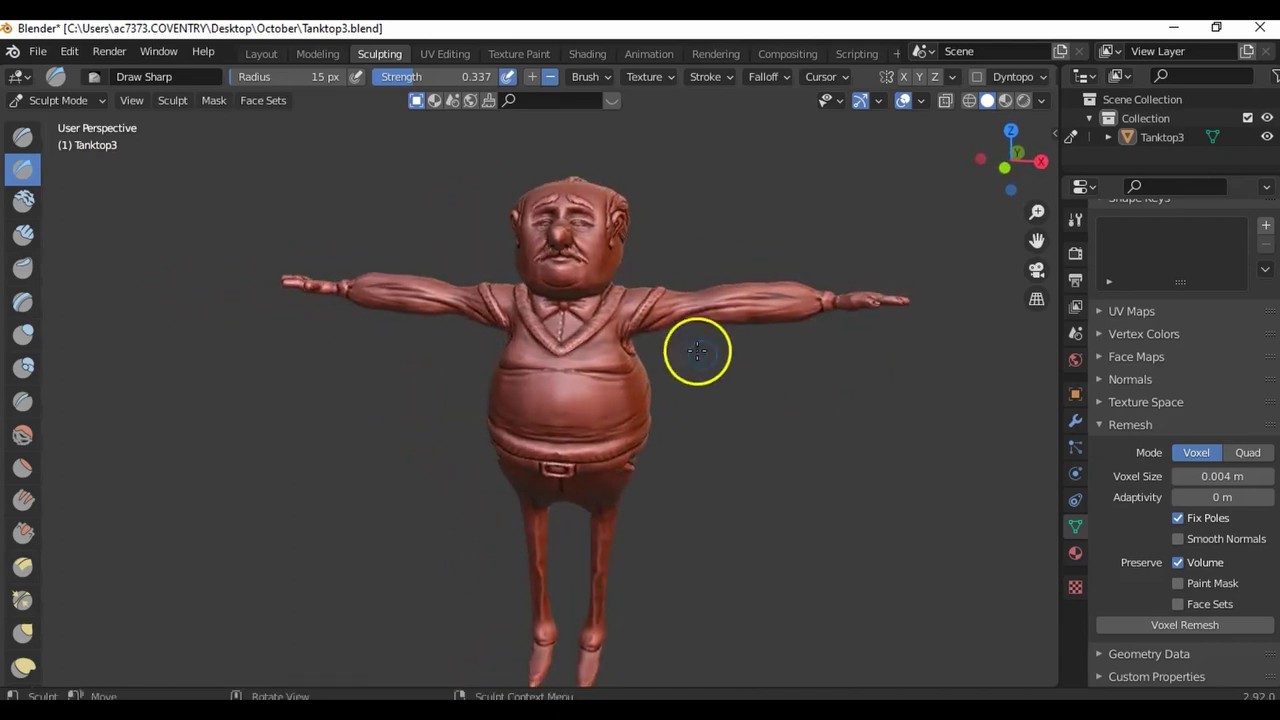
click(46, 55)
mouse_move(155, 325)
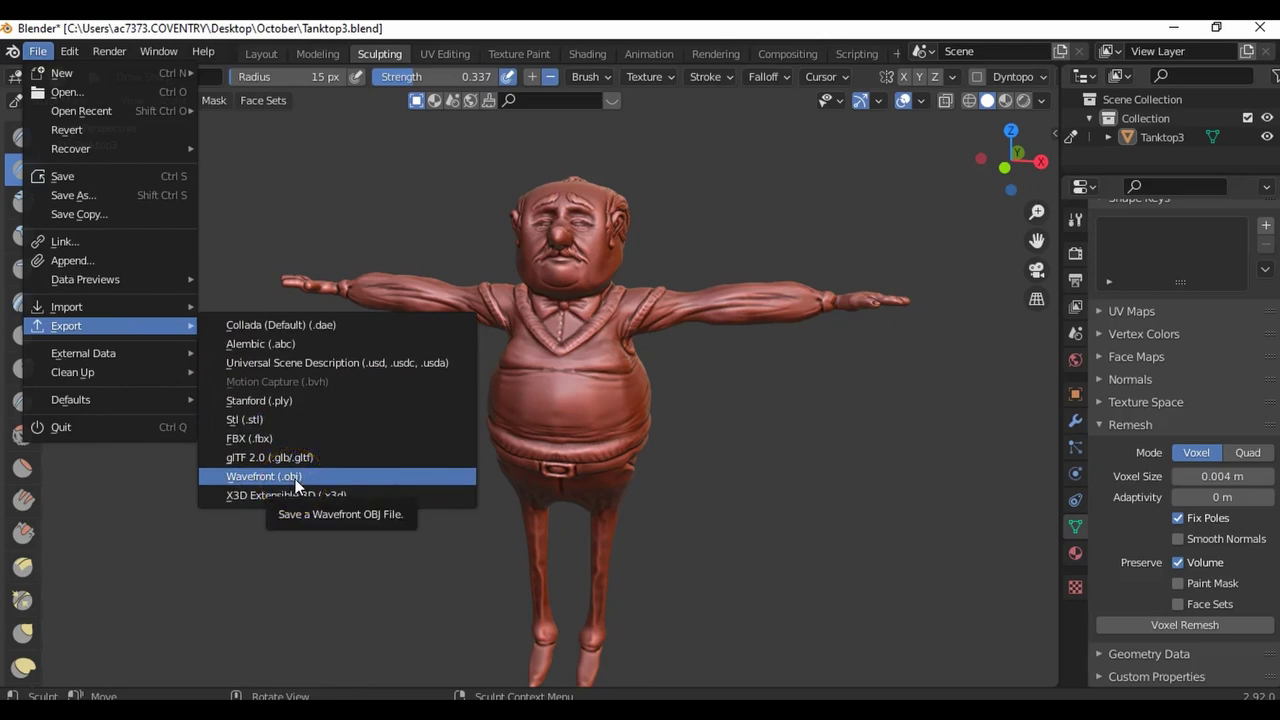
click(609, 429)
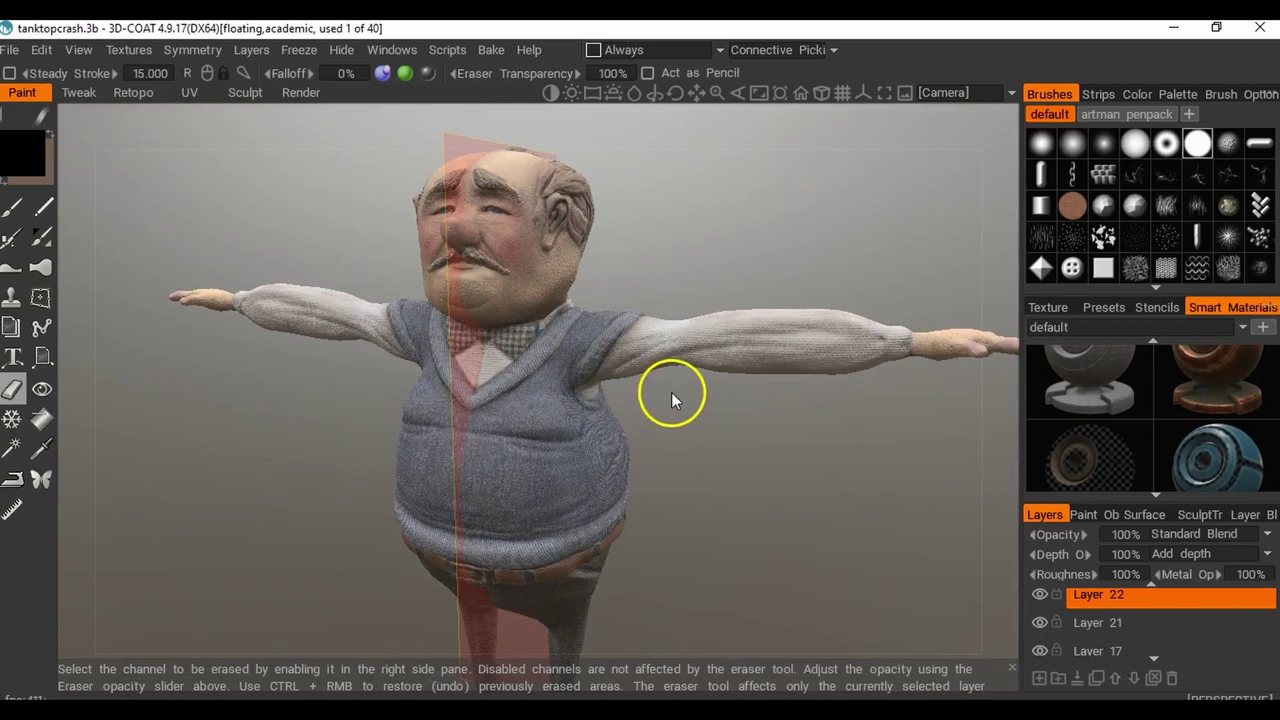
Switch to 3D-Coat and examine the painted character in tanktopcrash.3b from head to shoes.
drag(697, 398, 426, 318)
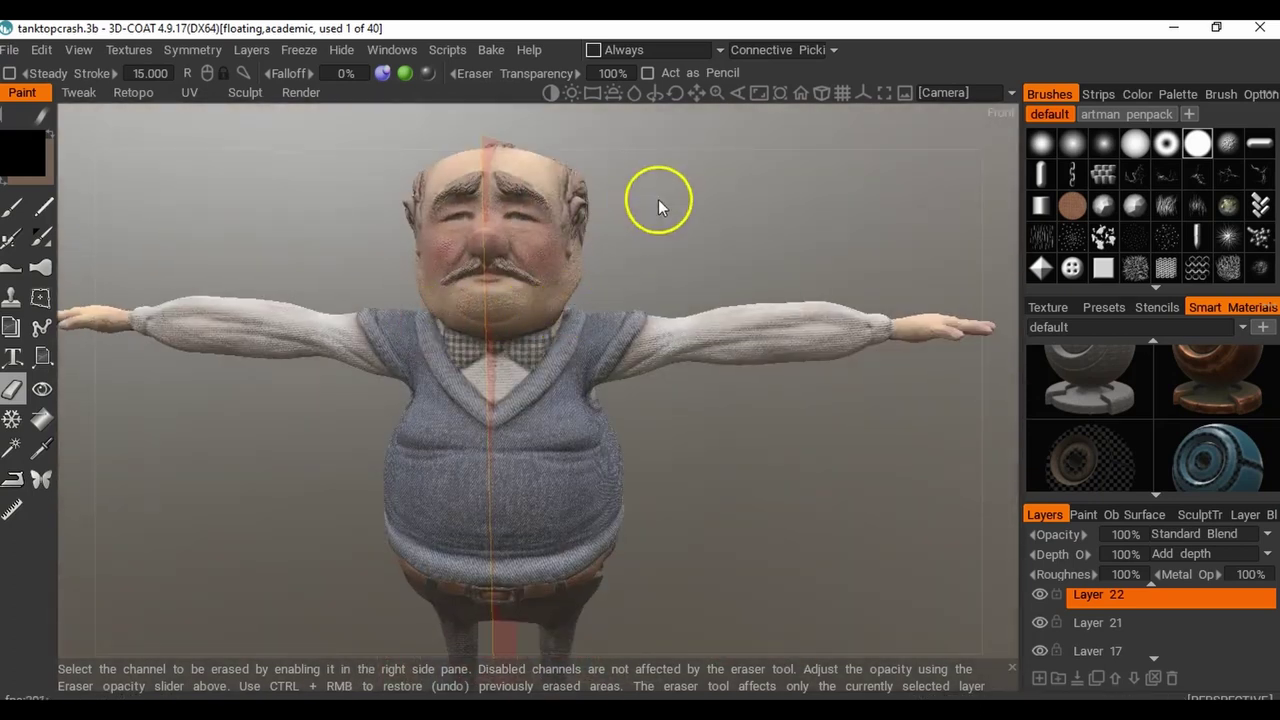
drag(636, 222, 674, 257)
drag(650, 468, 648, 503)
mouse_move(648, 503)
middle_down()
mouse_move(667, 462)
mouse_move(648, 481)
mouse_move(657, 487)
middle_up()
drag(657, 487, 763, 480)
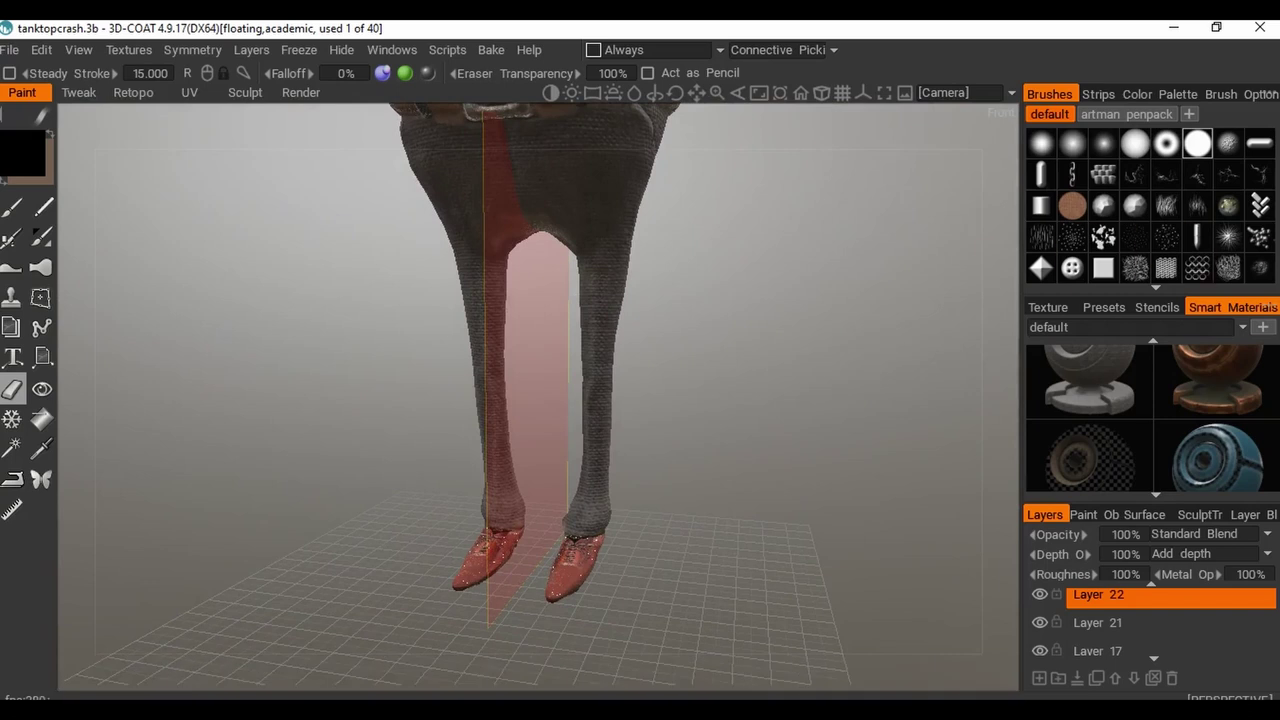
drag(621, 413, 697, 513)
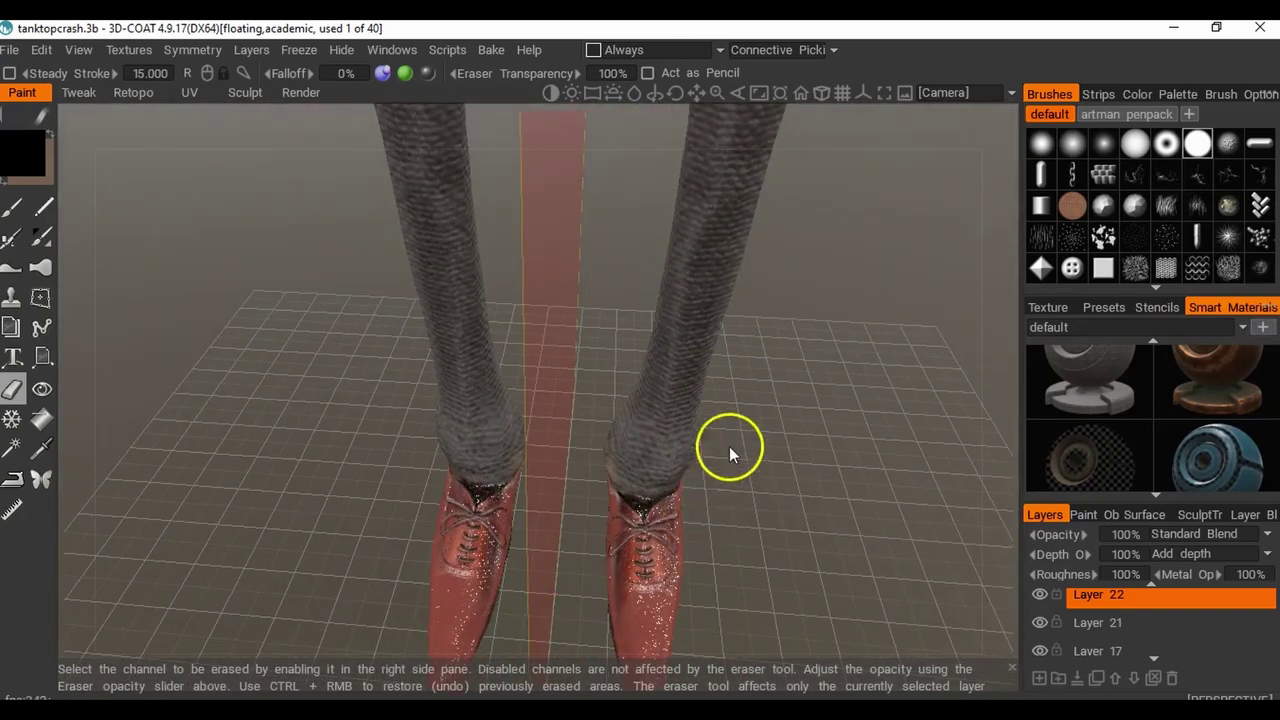
drag(770, 570, 628, 434)
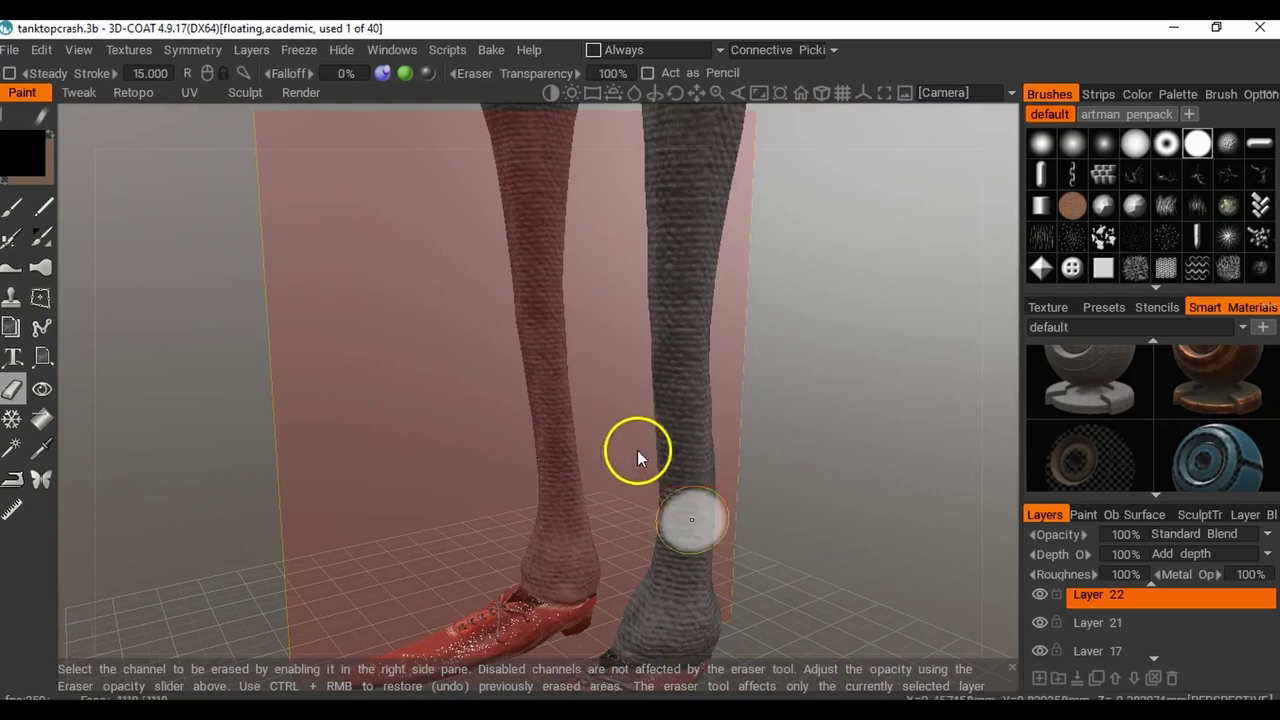
drag(835, 245, 784, 313)
right_drag(790, 336, 814, 540)
drag(814, 540, 833, 490)
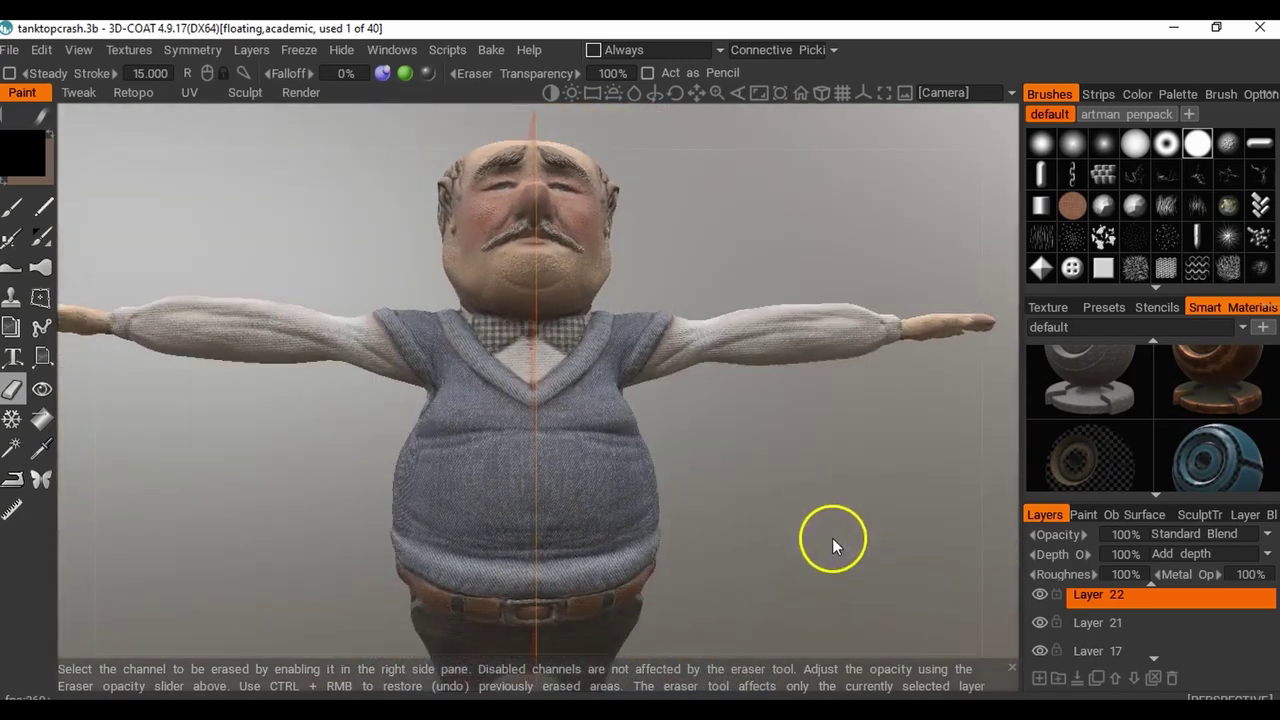
drag(832, 538, 649, 543)
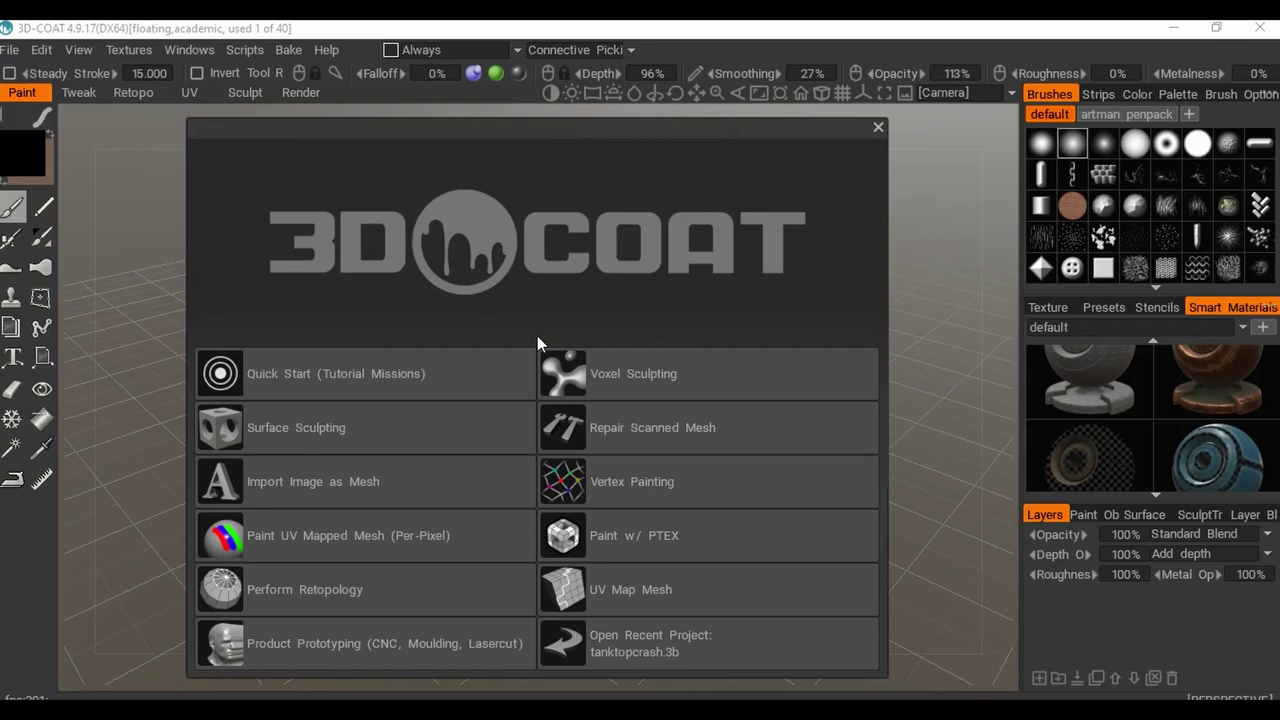
Start a Voxel Sculpting project by importing the Tanktop4 model from the Desktop.
click(598, 381)
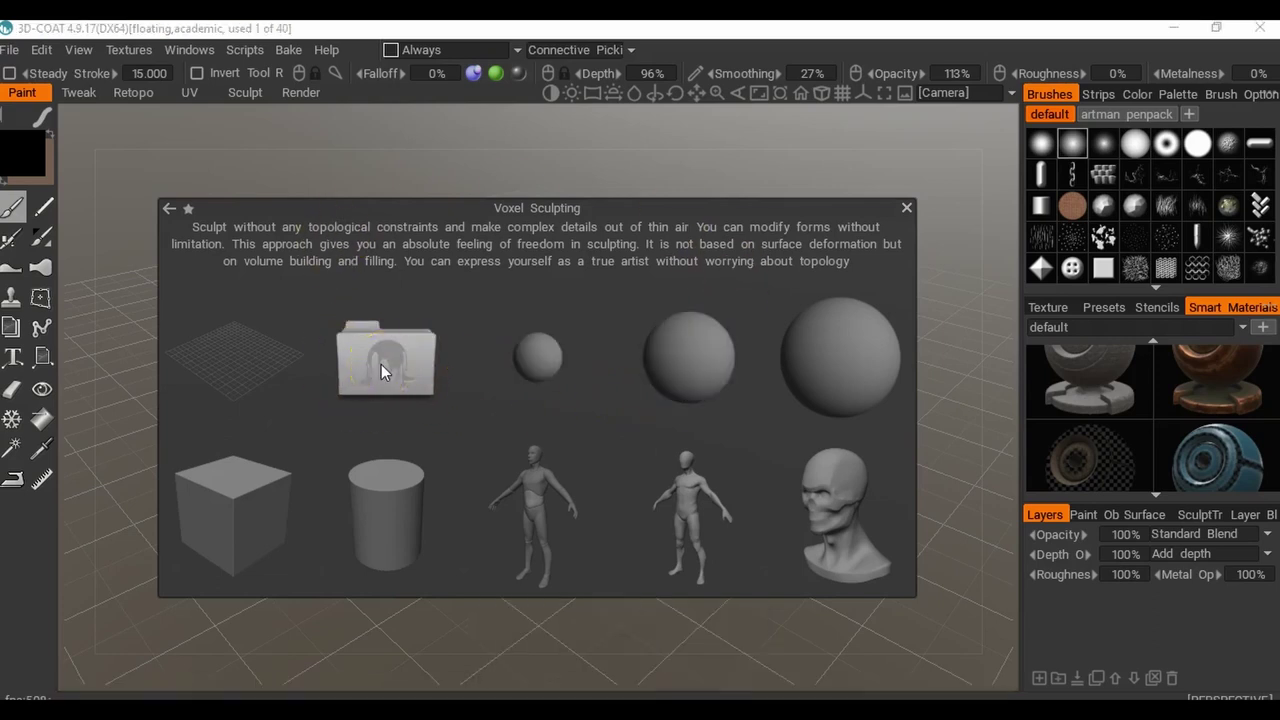
click(381, 365)
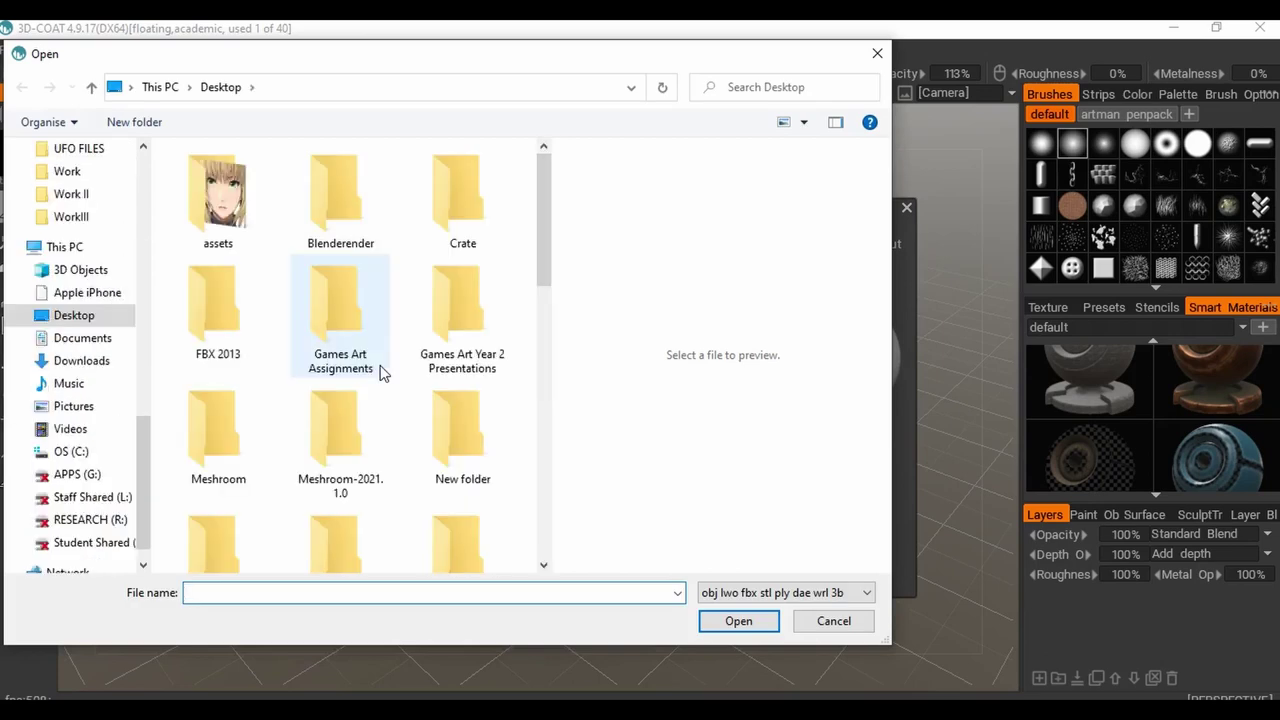
click(466, 290)
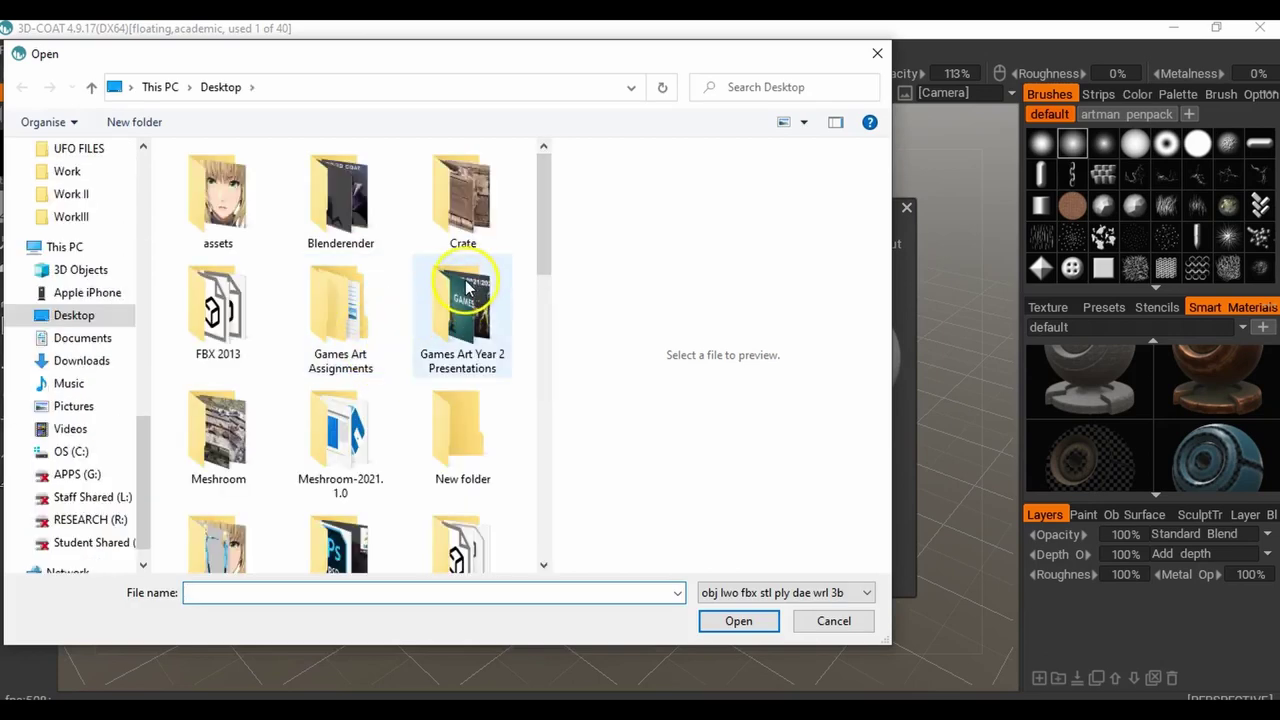
scroll(470, 292, down, 5)
scroll(474, 293, down, 3)
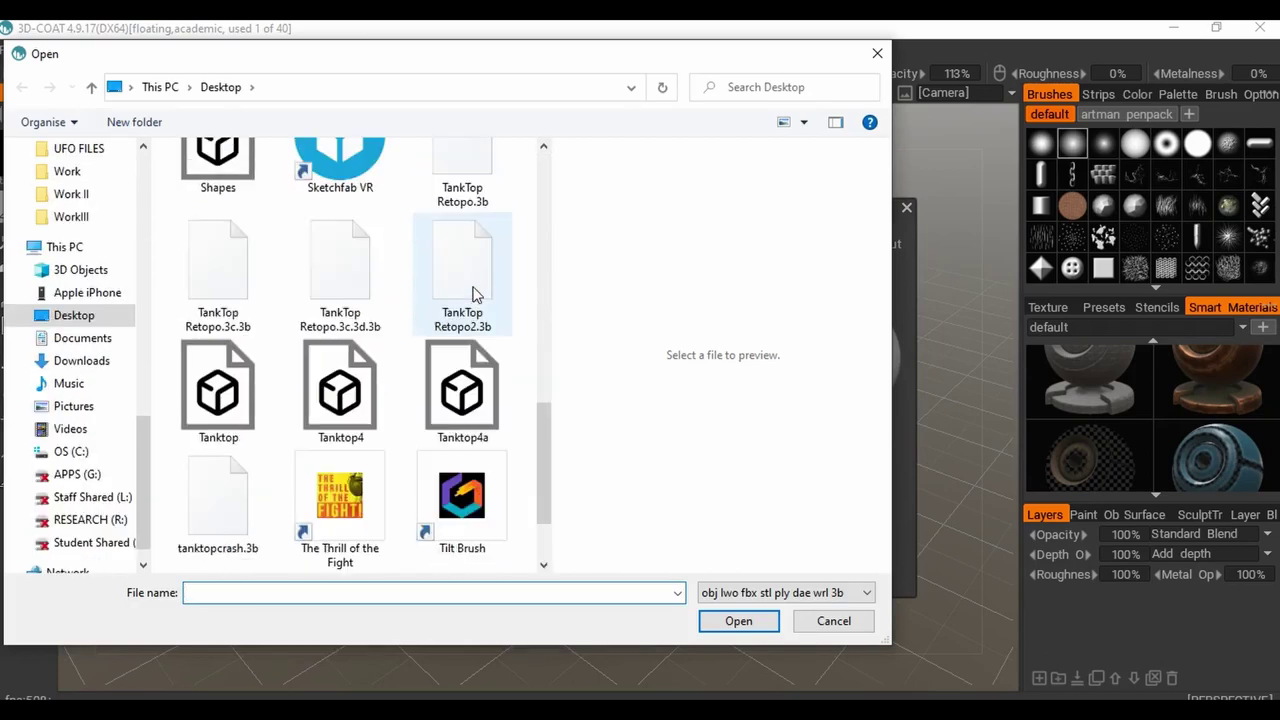
scroll(468, 245, down, 2)
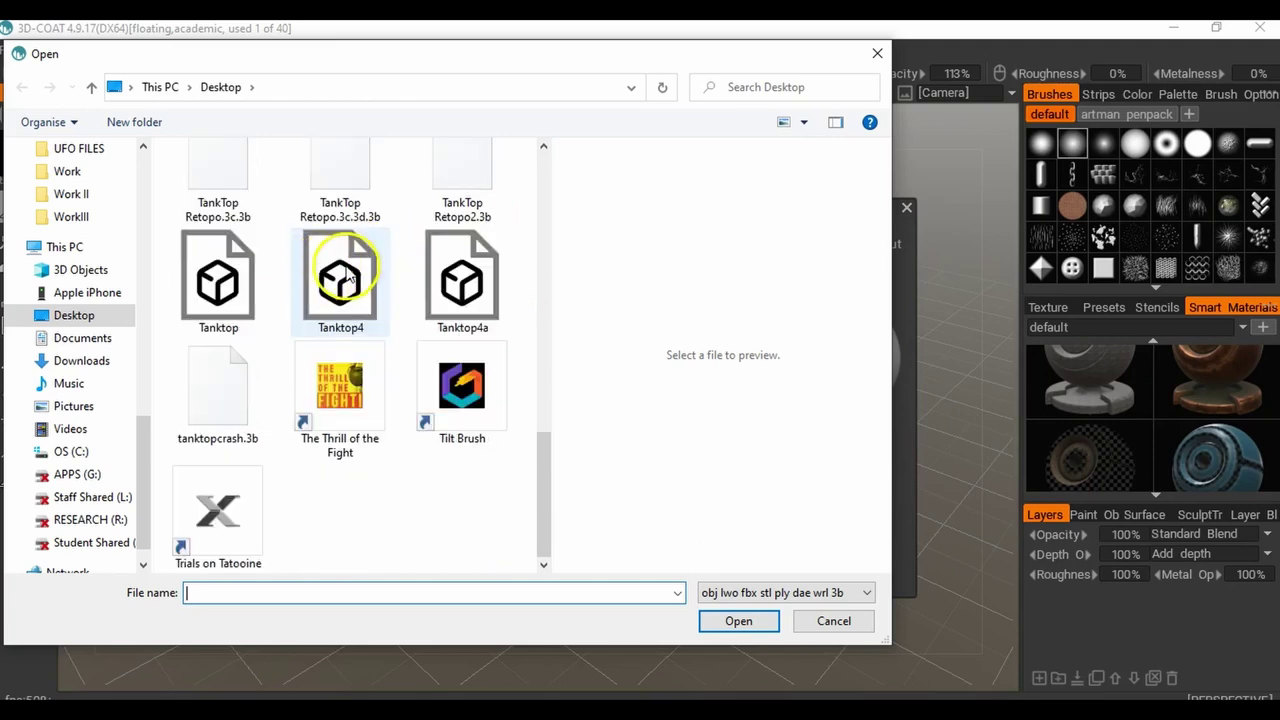
click(345, 282)
click(740, 621)
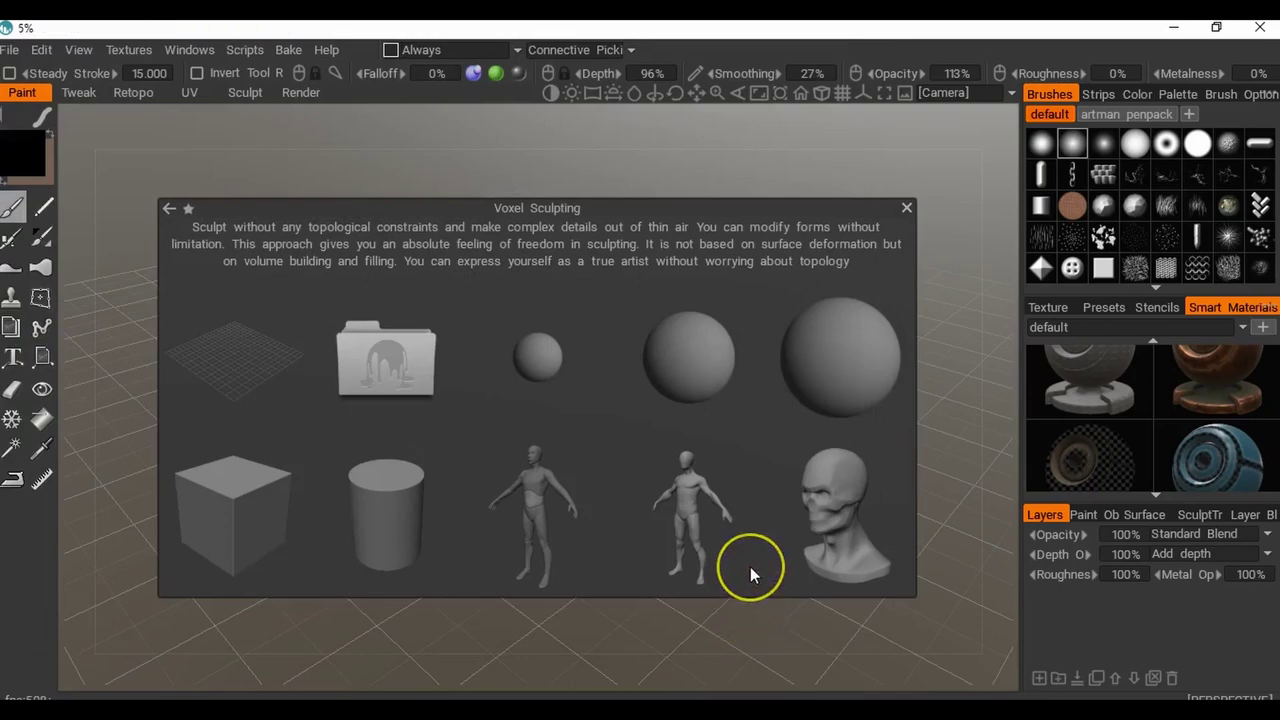
click(750, 566)
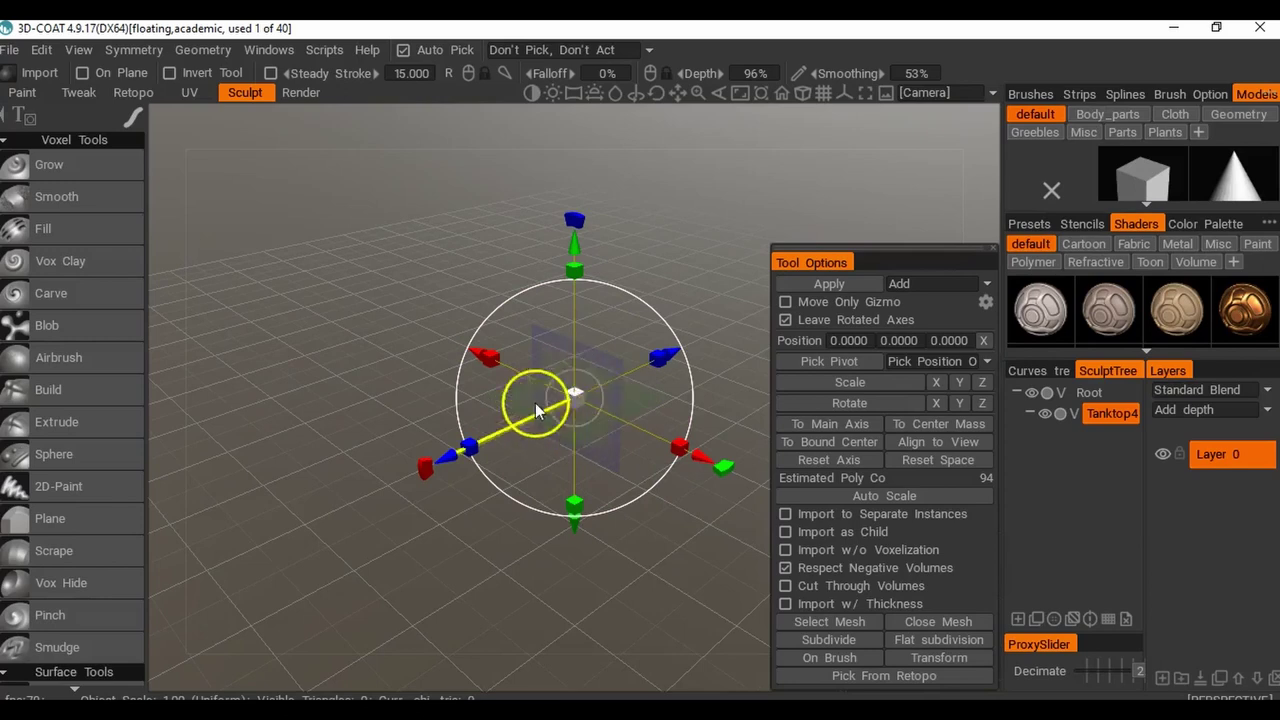
Scale the mesh up uniformly to an estimated poly count of about 2 million and apply the import, preserving its initial scale and position for export.
drag(576, 397, 576, 397)
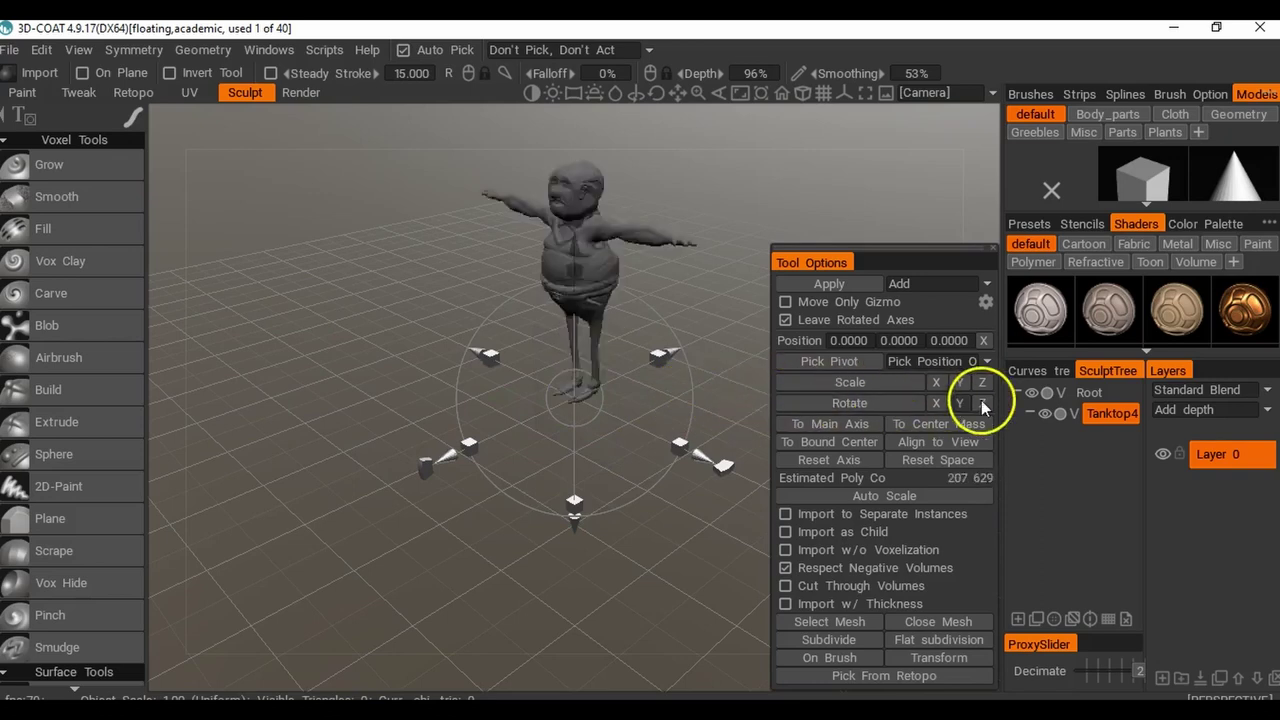
drag(987, 400, 1049, 486)
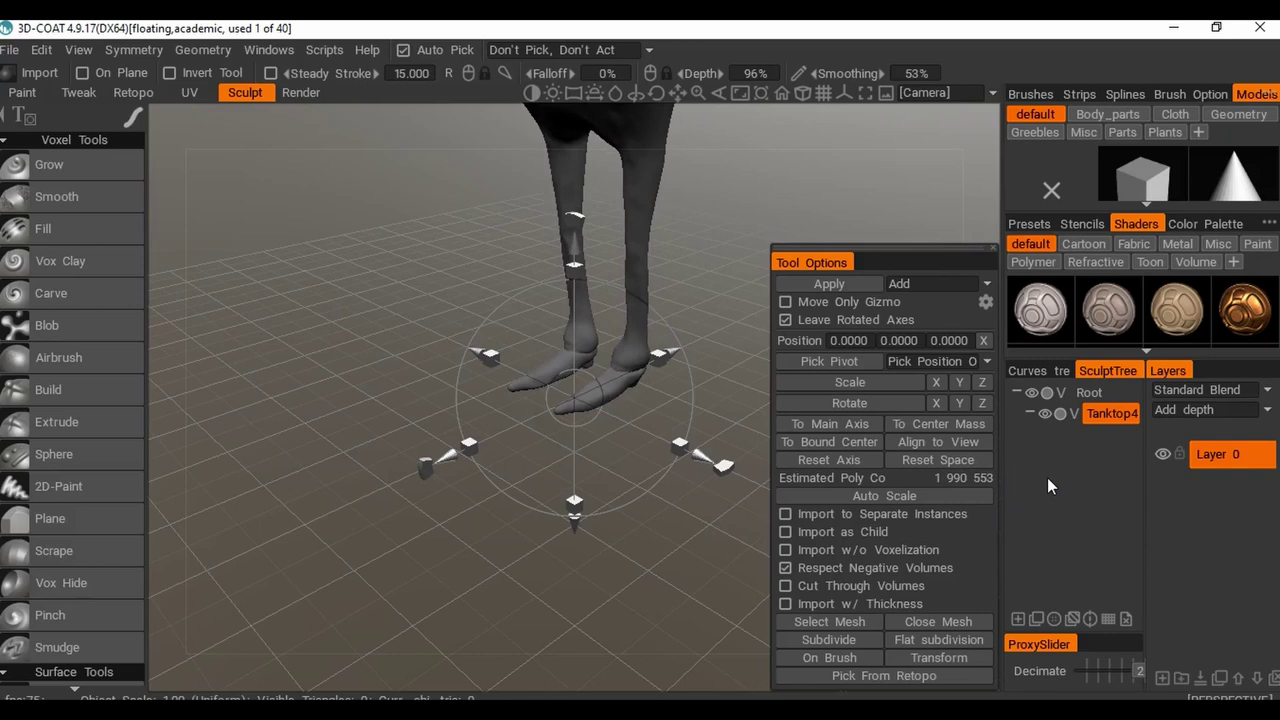
drag(1047, 486, 1048, 477)
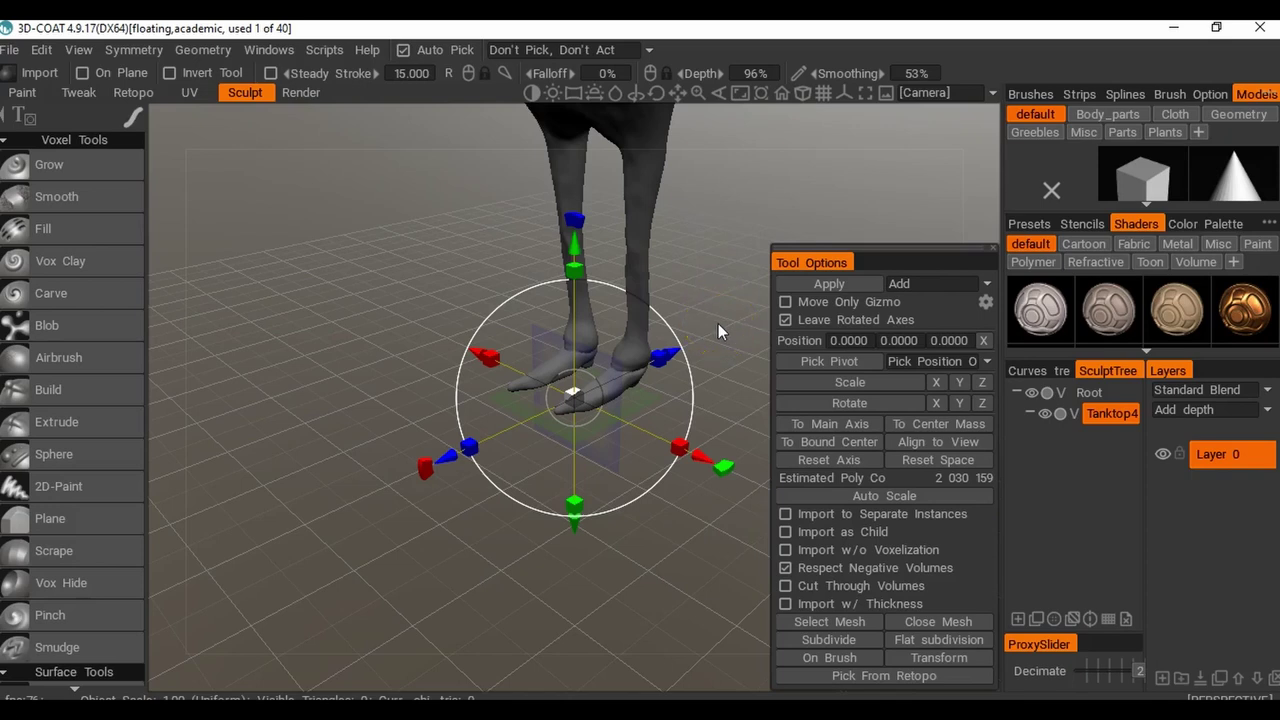
key(Return)
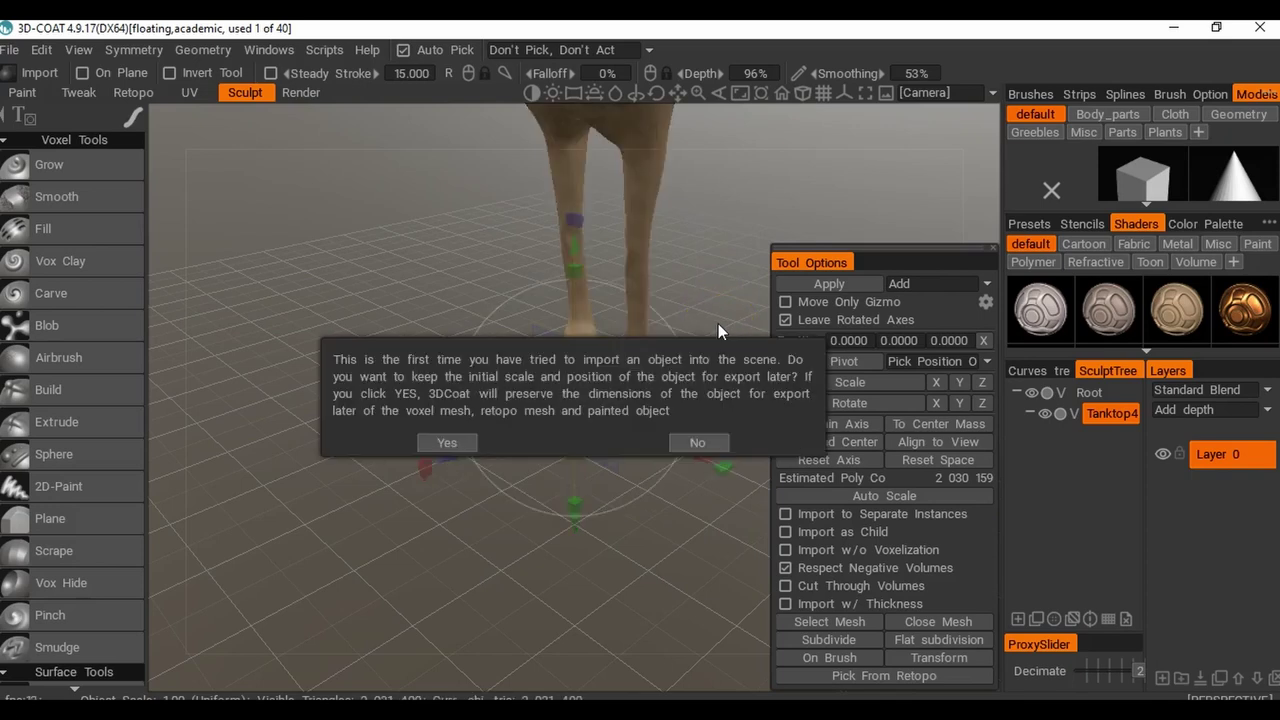
click(443, 445)
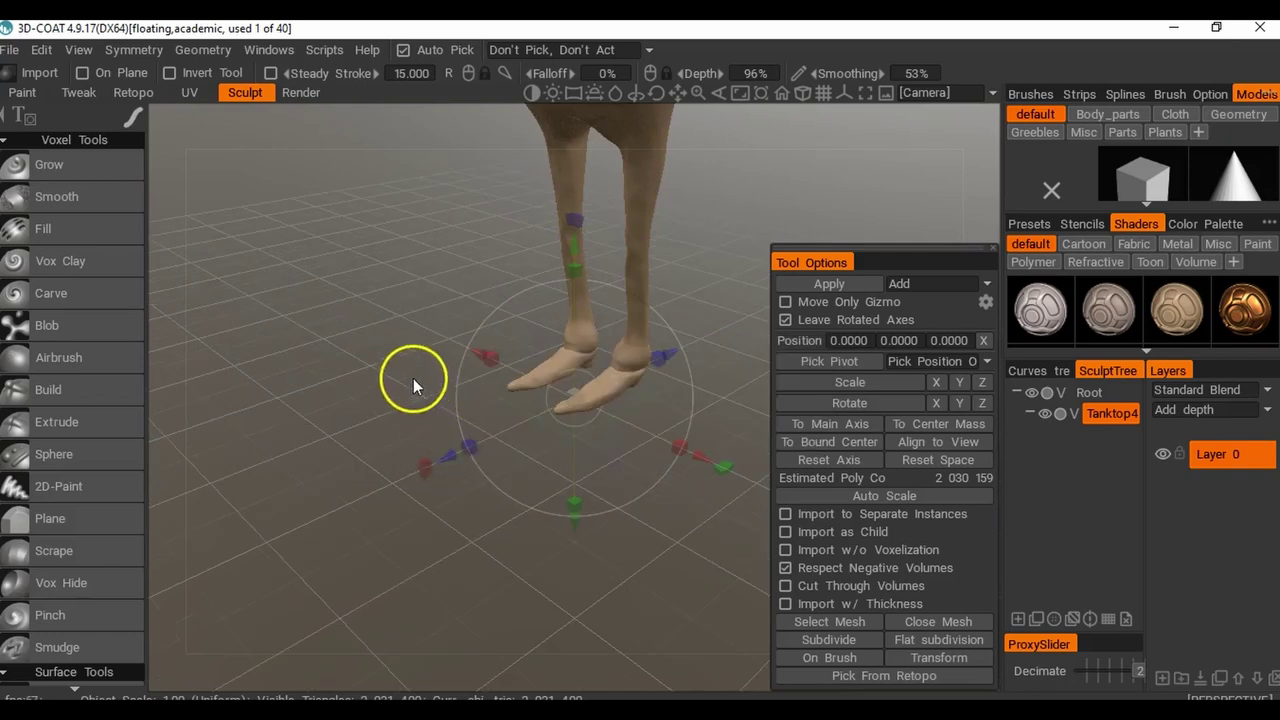
Leave the Import tool for the Build voxel tool and look over the imported character from feet to head.
click(75, 391)
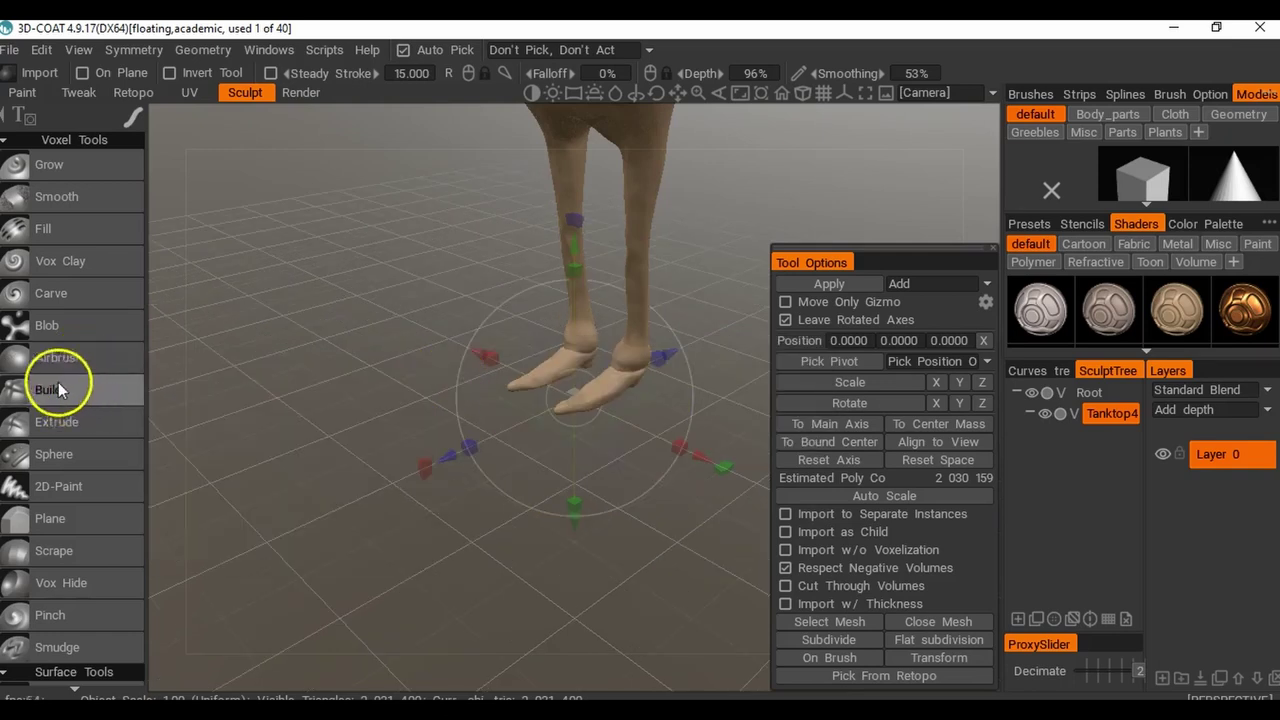
click(63, 388)
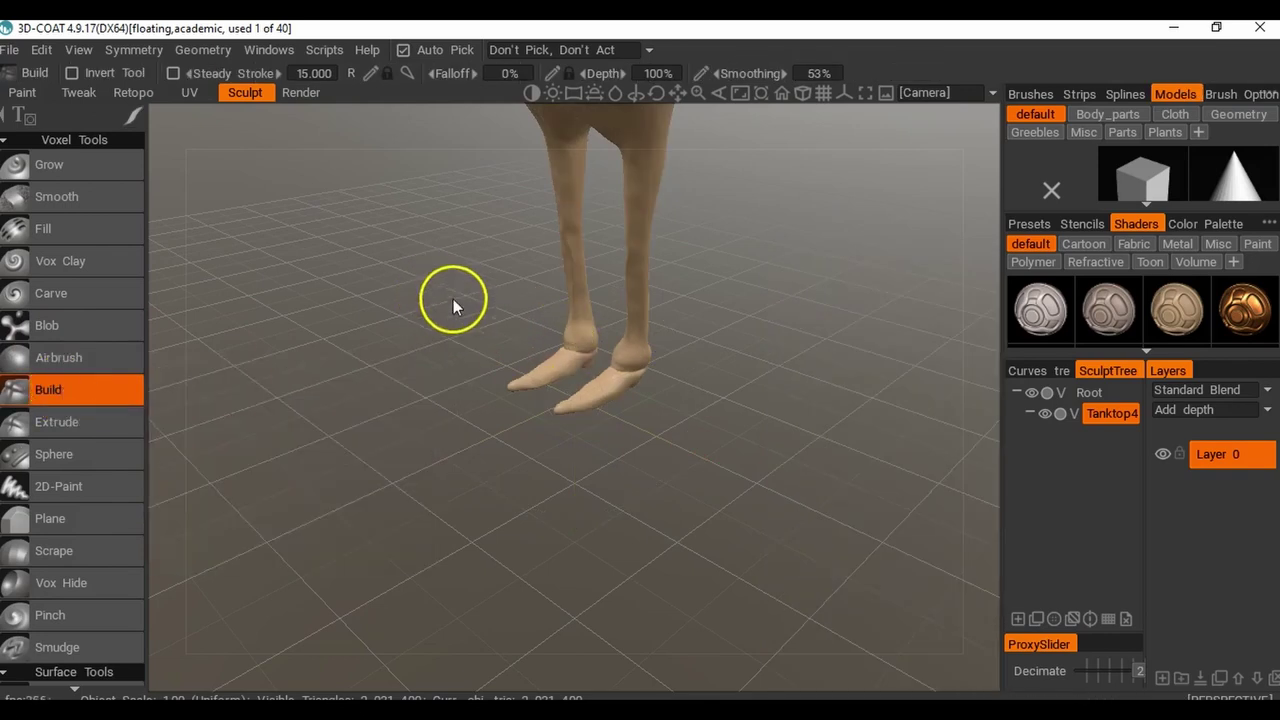
mouse_move(453, 275)
mouse_down()
mouse_move(454, 292)
mouse_move(456, 266)
mouse_up()
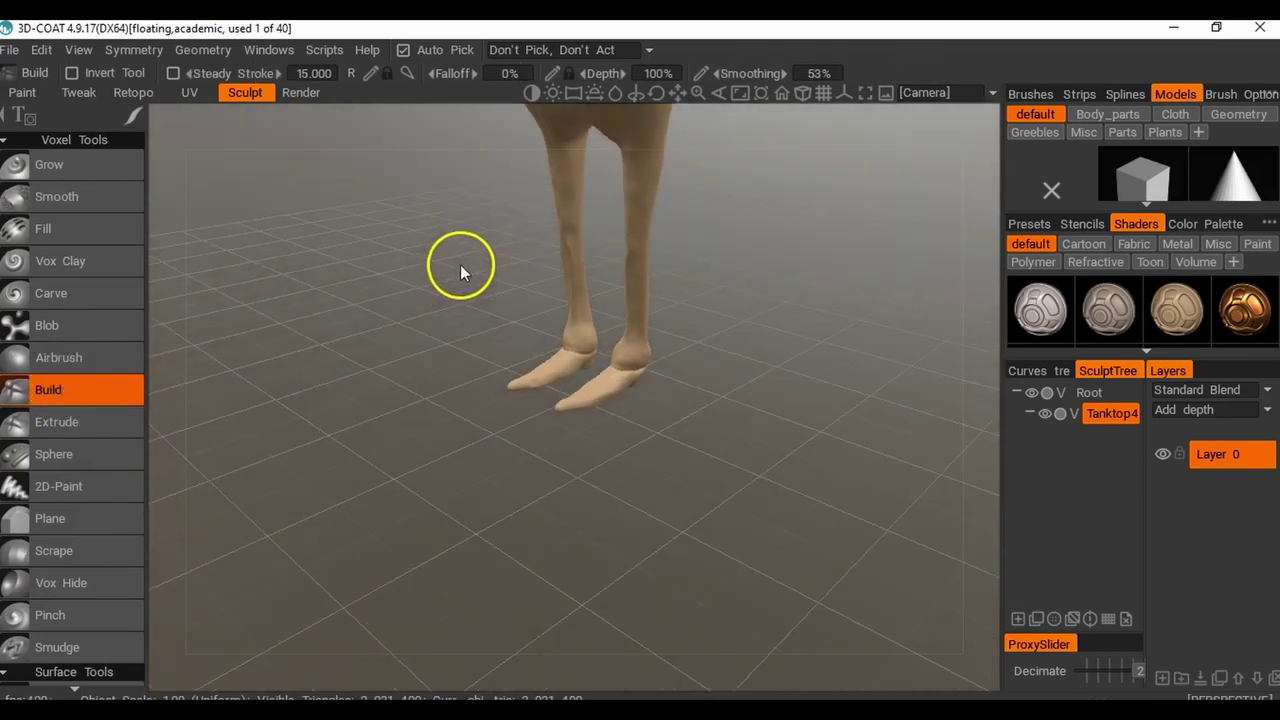
middle_drag(461, 265, 450, 382)
mouse_move(450, 382)
mouse_down()
mouse_move(421, 385)
mouse_move(457, 471)
mouse_move(514, 474)
mouse_move(694, 429)
mouse_move(823, 480)
mouse_move(486, 457)
mouse_move(703, 486)
mouse_move(371, 429)
mouse_move(426, 505)
mouse_move(443, 487)
mouse_move(428, 504)
mouse_move(597, 522)
mouse_move(426, 531)
mouse_move(771, 491)
mouse_move(758, 443)
mouse_up()
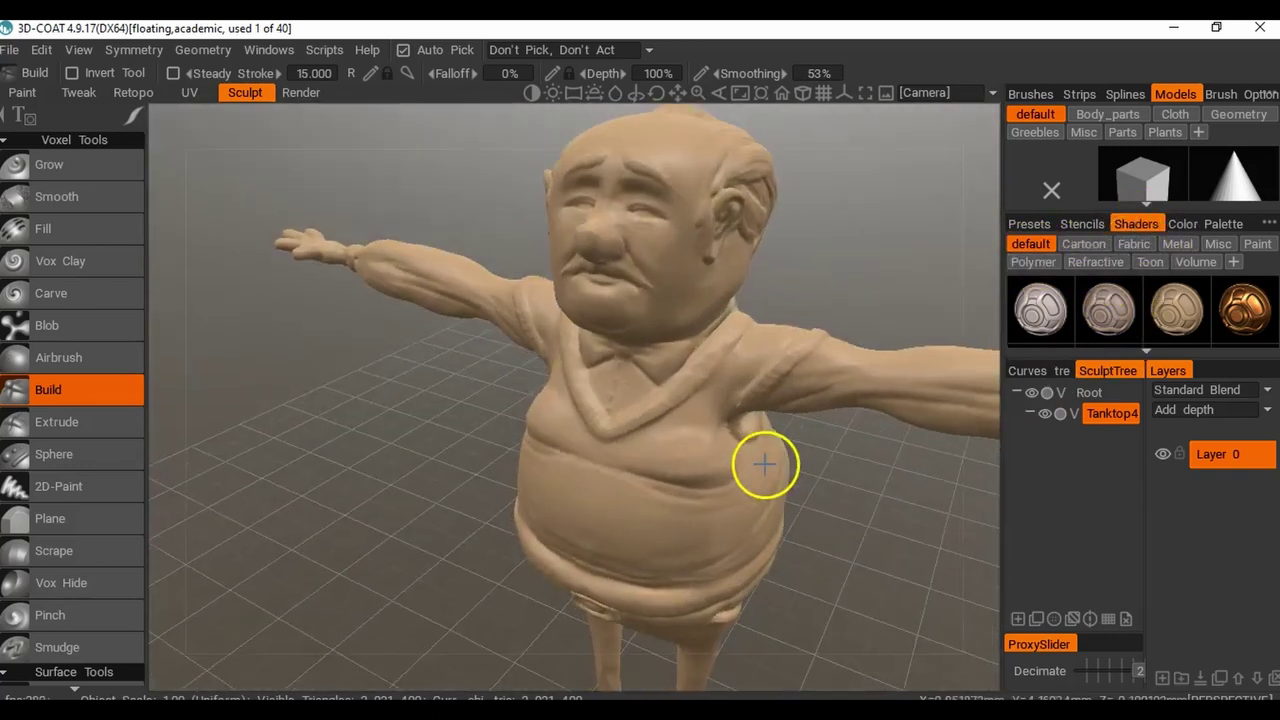
Assign the Clay shader to the Tanktop4 volume and look over the sculpted character from several angles.
mouse_move(765, 463)
mouse_down()
mouse_move(846, 471)
mouse_move(763, 457)
mouse_move(900, 420)
mouse_up()
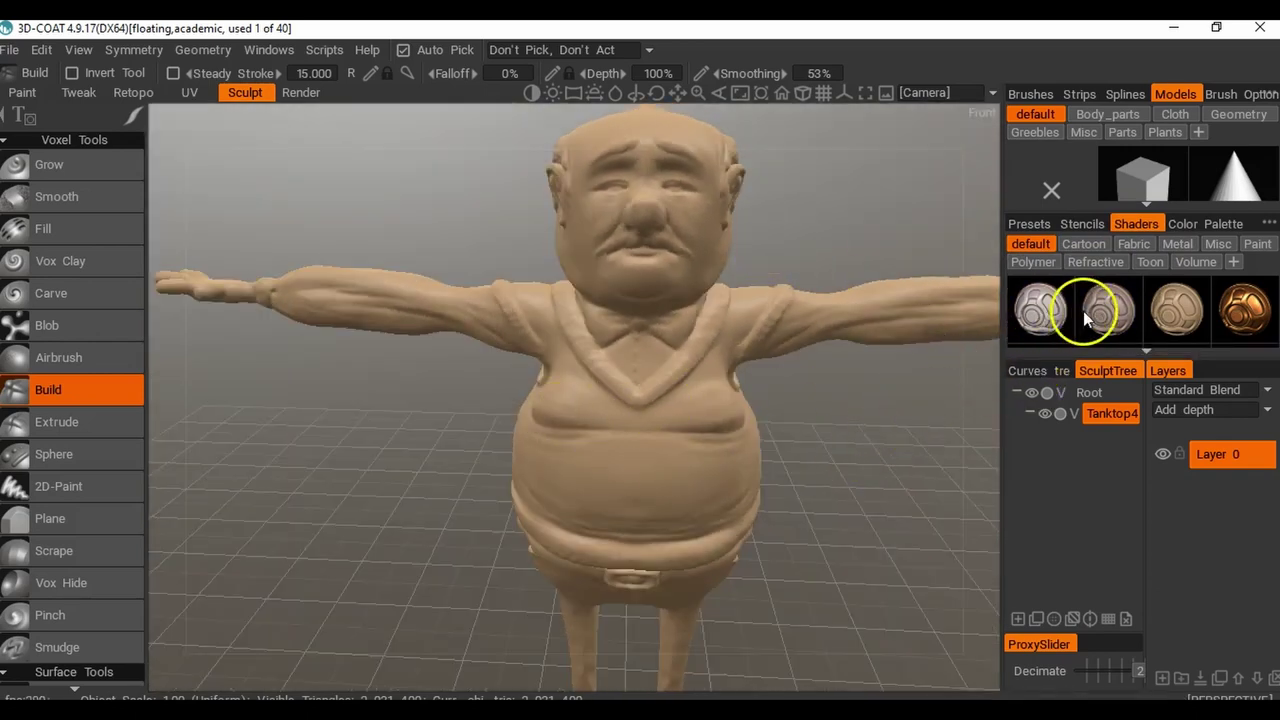
mouse_move(1104, 319)
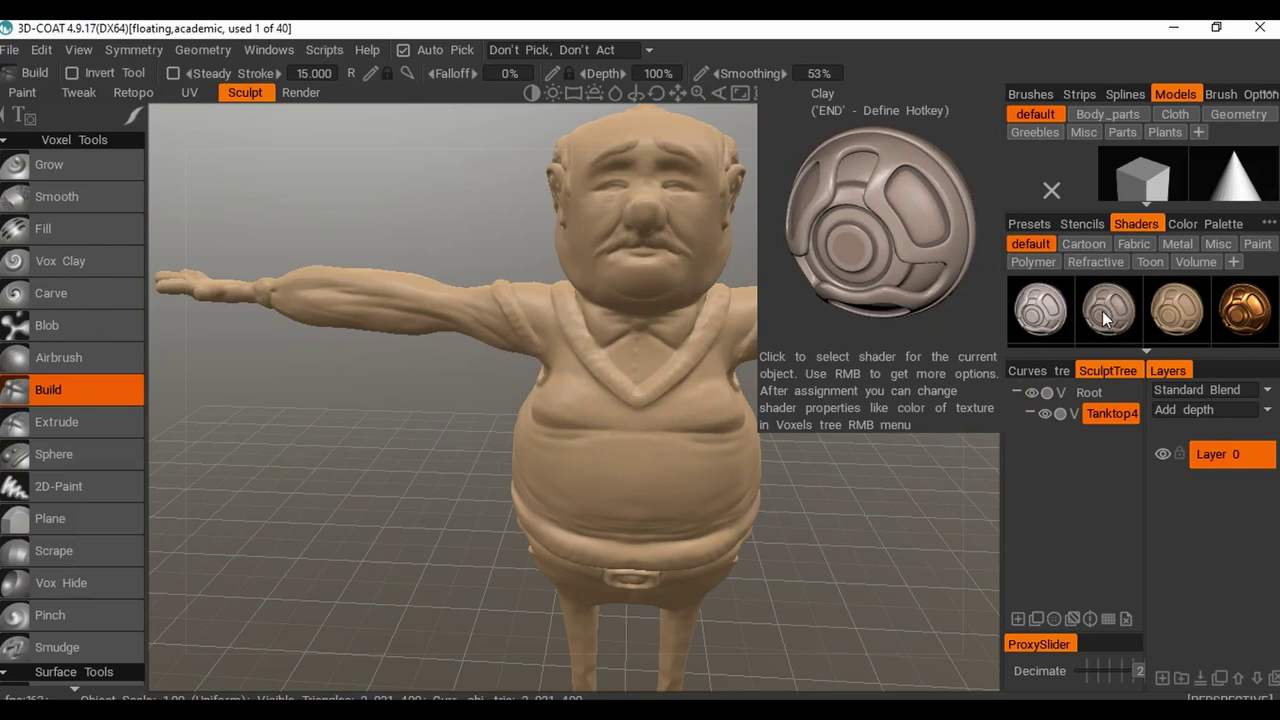
click(1104, 317)
mouse_move(914, 459)
mouse_down()
mouse_move(640, 434)
mouse_move(449, 456)
mouse_move(920, 471)
mouse_up()
drag(615, 383, 514, 491)
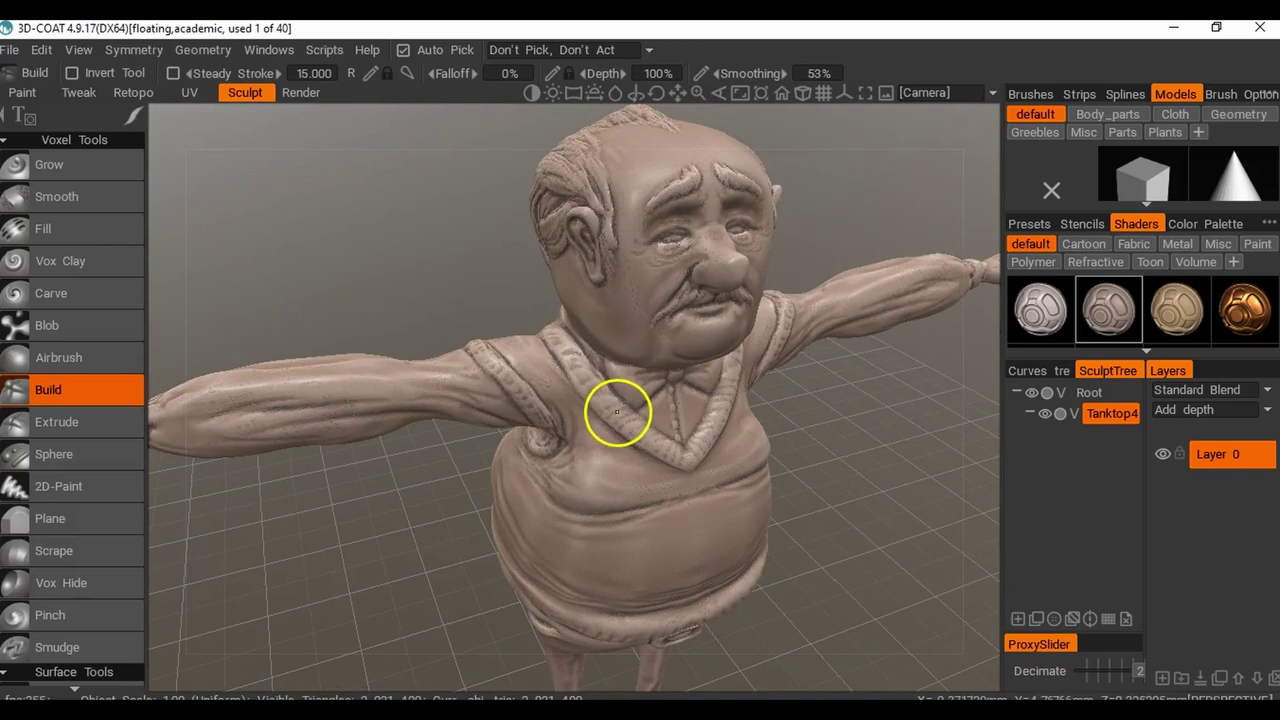
drag(812, 386, 757, 380)
drag(728, 472, 853, 441)
right_drag(854, 442, 765, 438)
drag(765, 438, 793, 441)
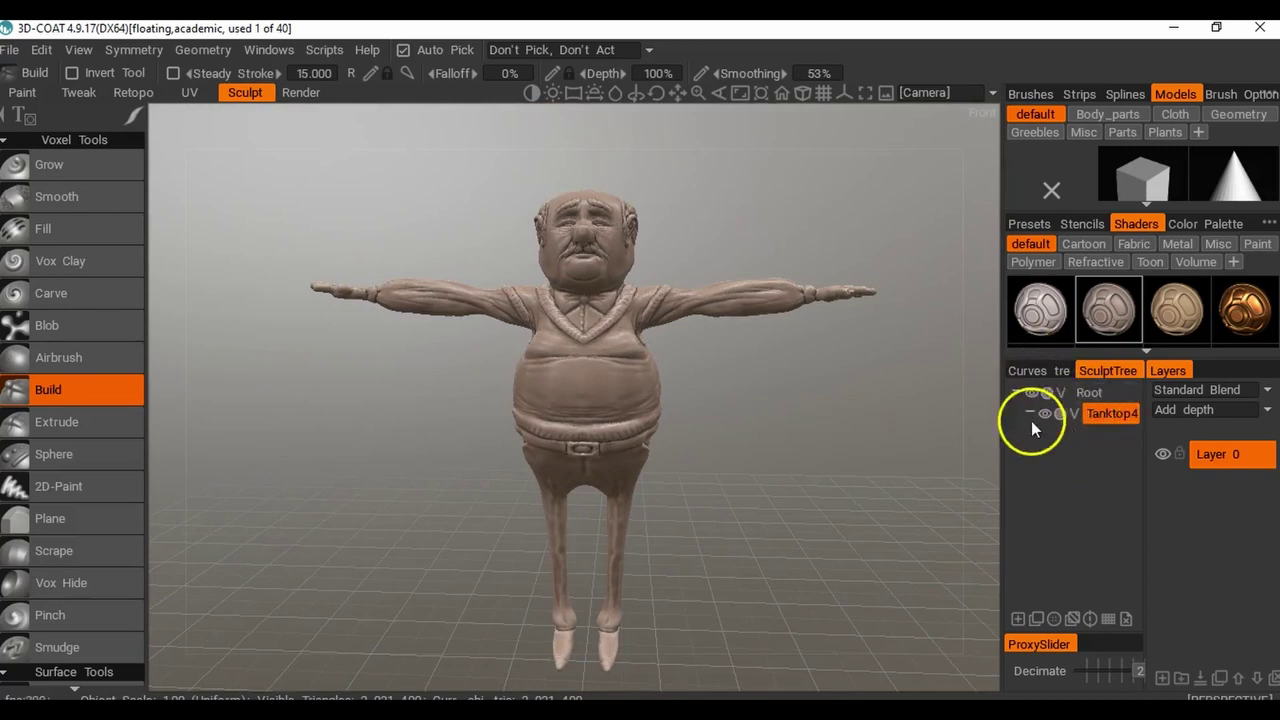
Start the AUTOPO auto-retopology on the Tanktop4 volume, accepting the offered parameters with Best Quality, Slowest quadrangulation.
mouse_move(1120, 420)
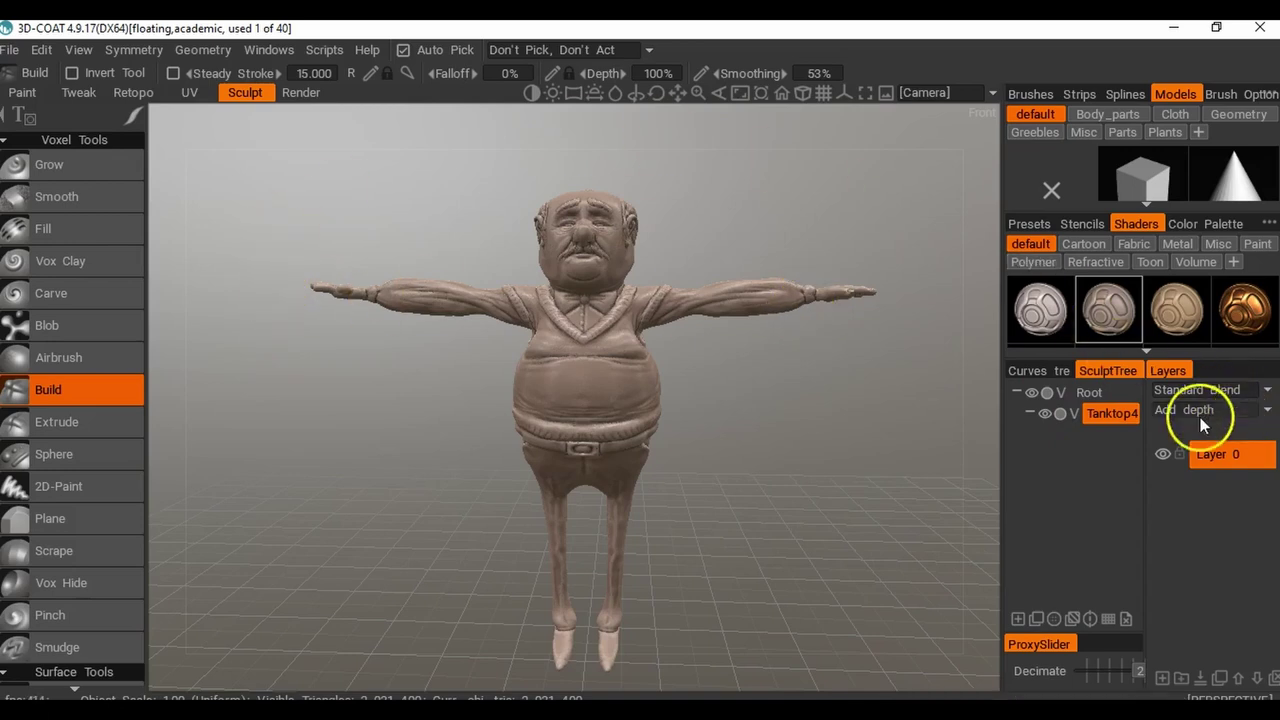
right_click(1101, 413)
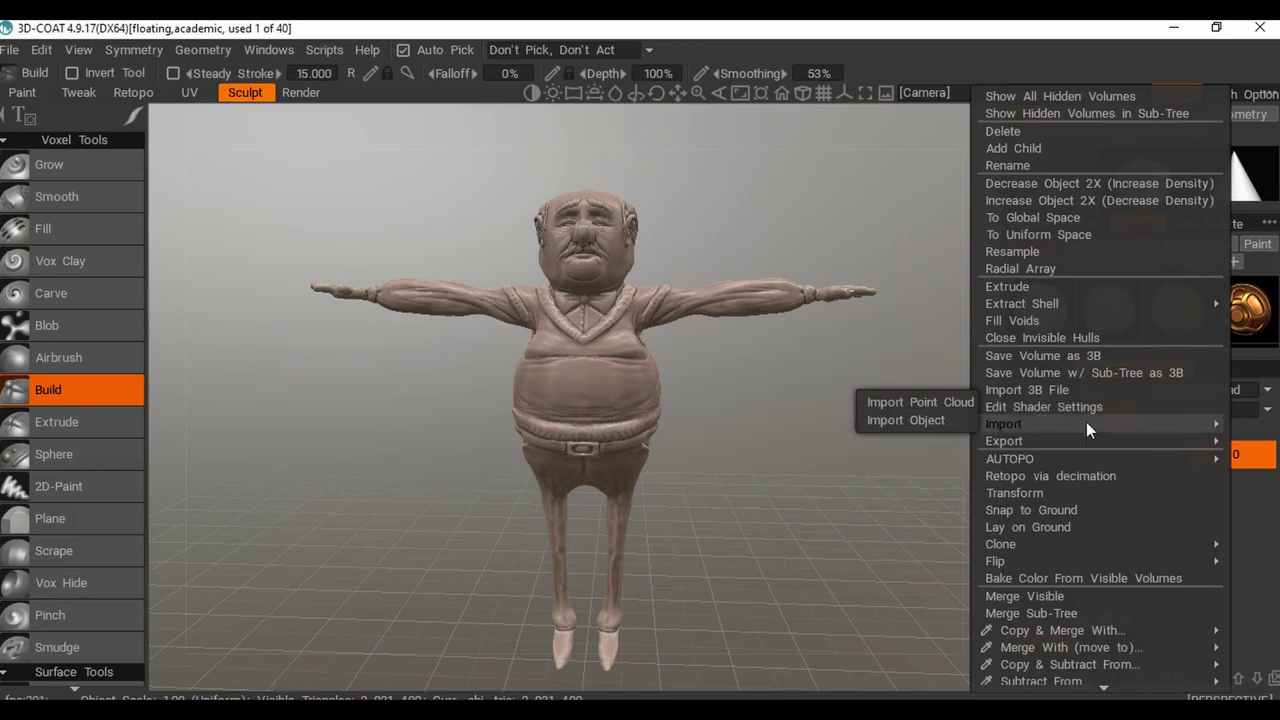
click(1089, 457)
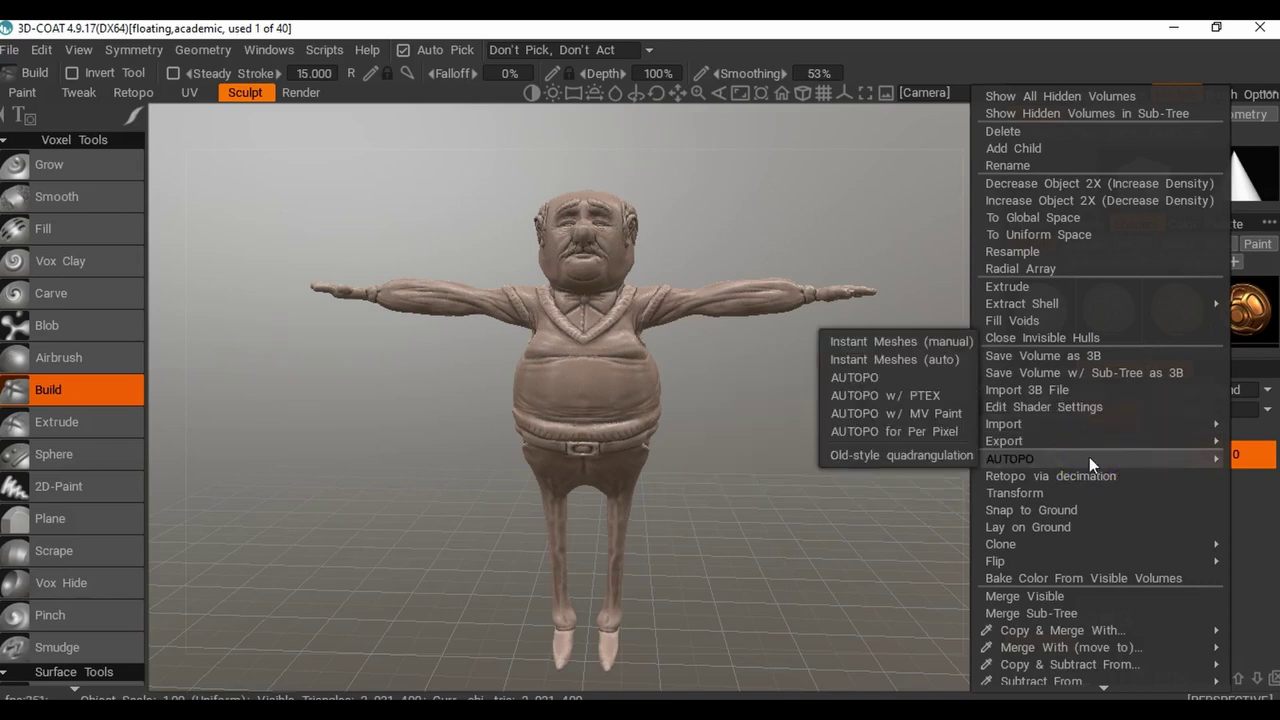
click(872, 382)
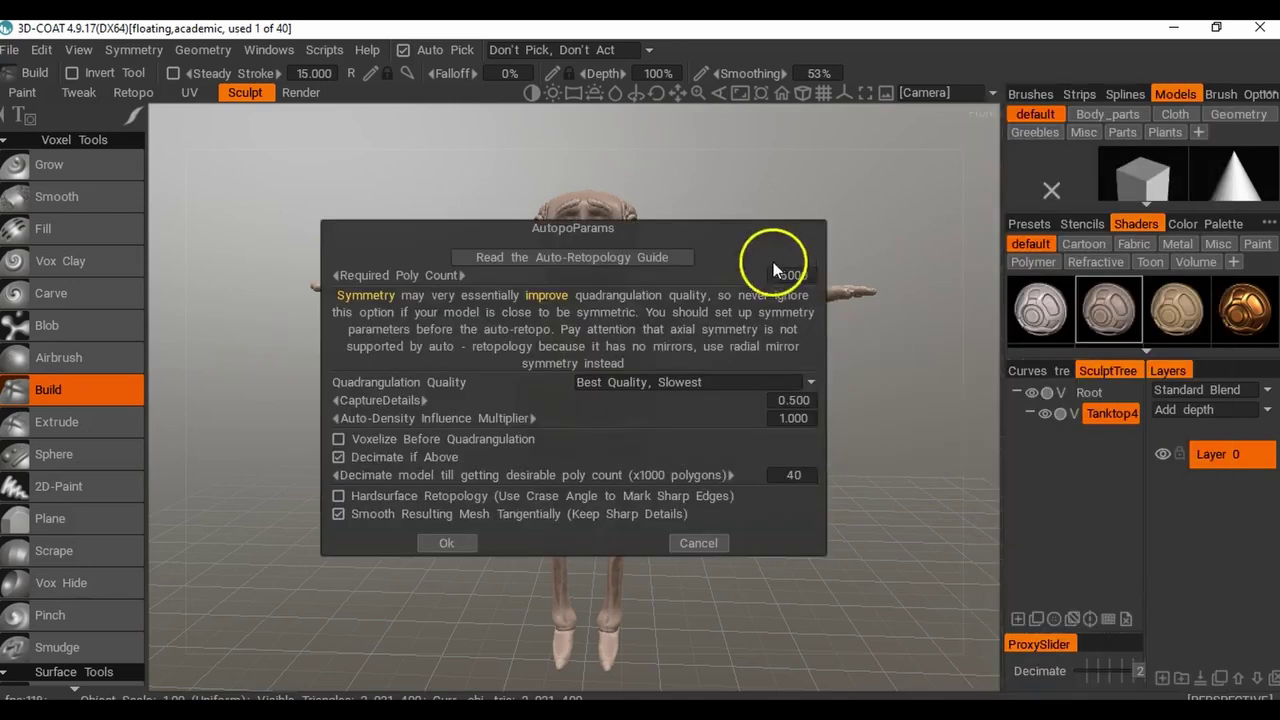
click(449, 542)
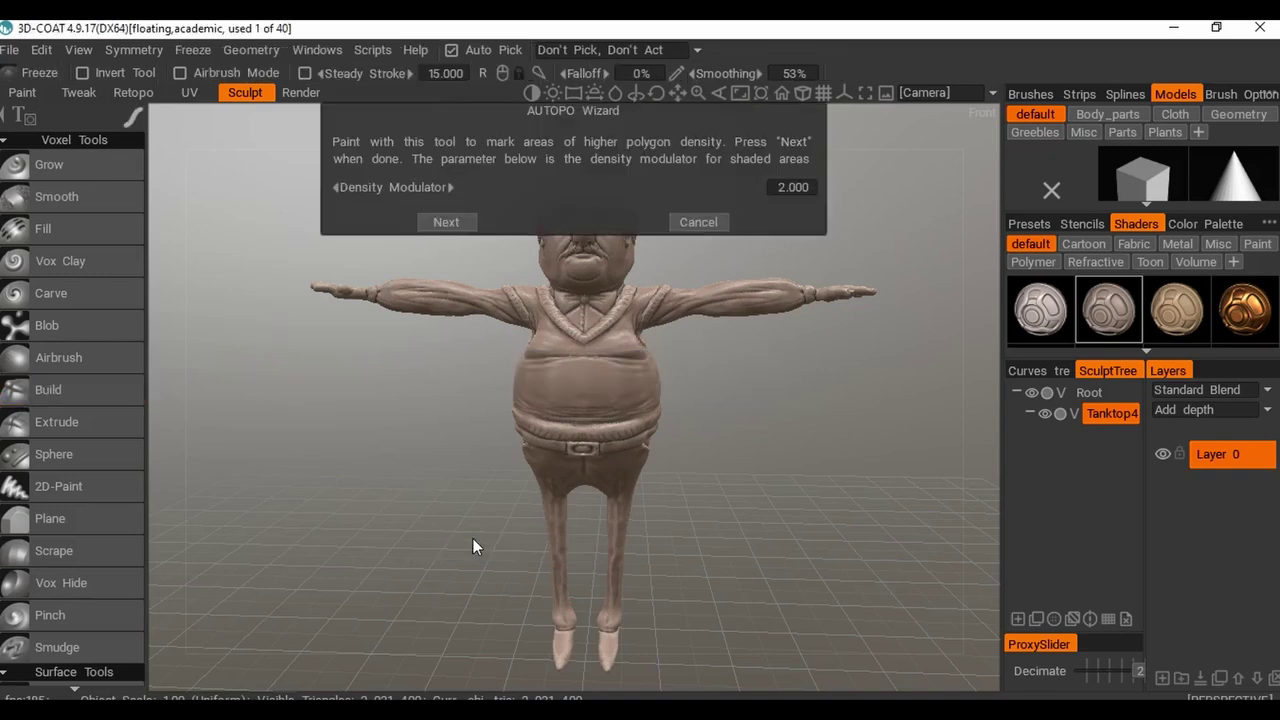
Turn on X-axis mirror symmetry for marking the density areas on the character.
drag(797, 356, 798, 374)
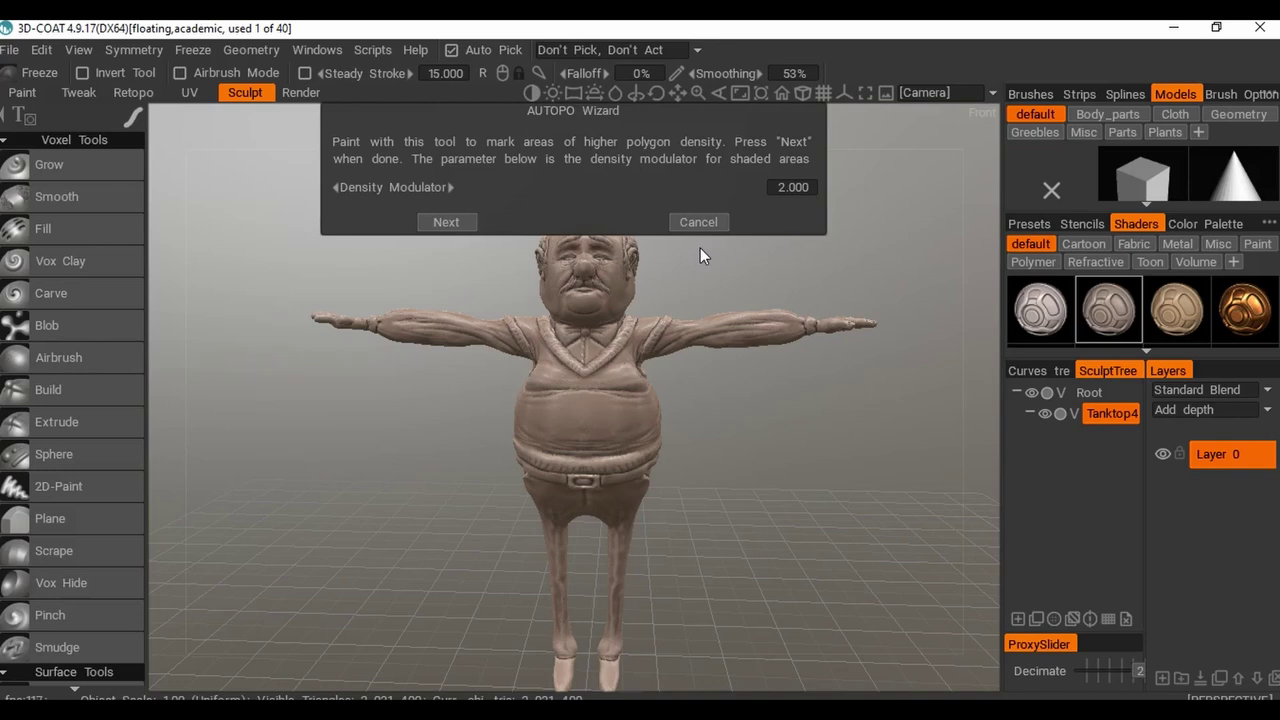
click(135, 50)
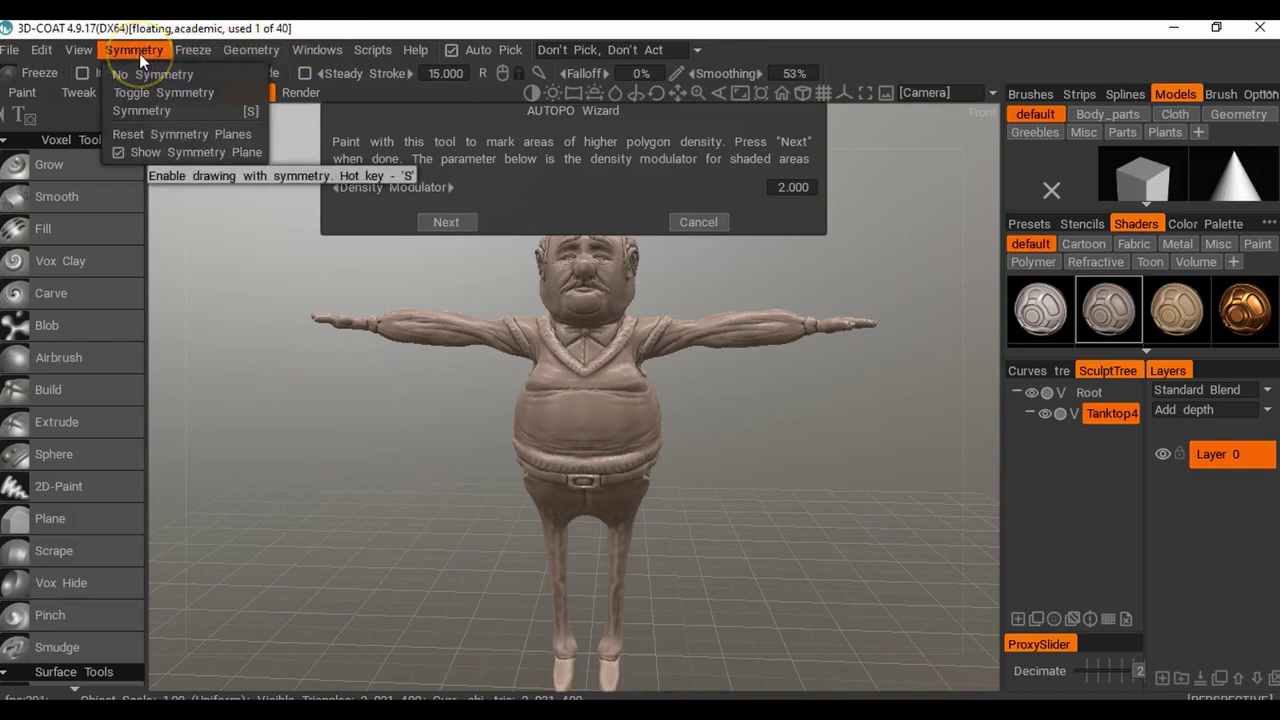
click(160, 110)
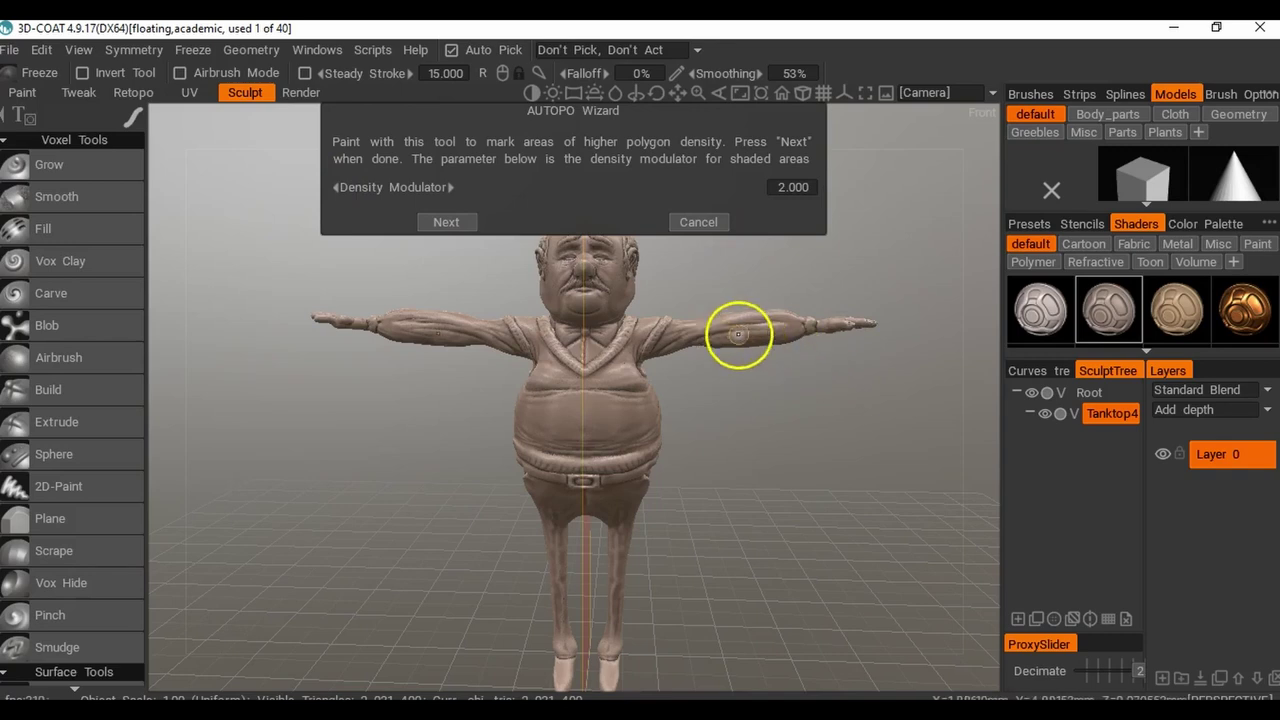
middle_drag(741, 408, 681, 397)
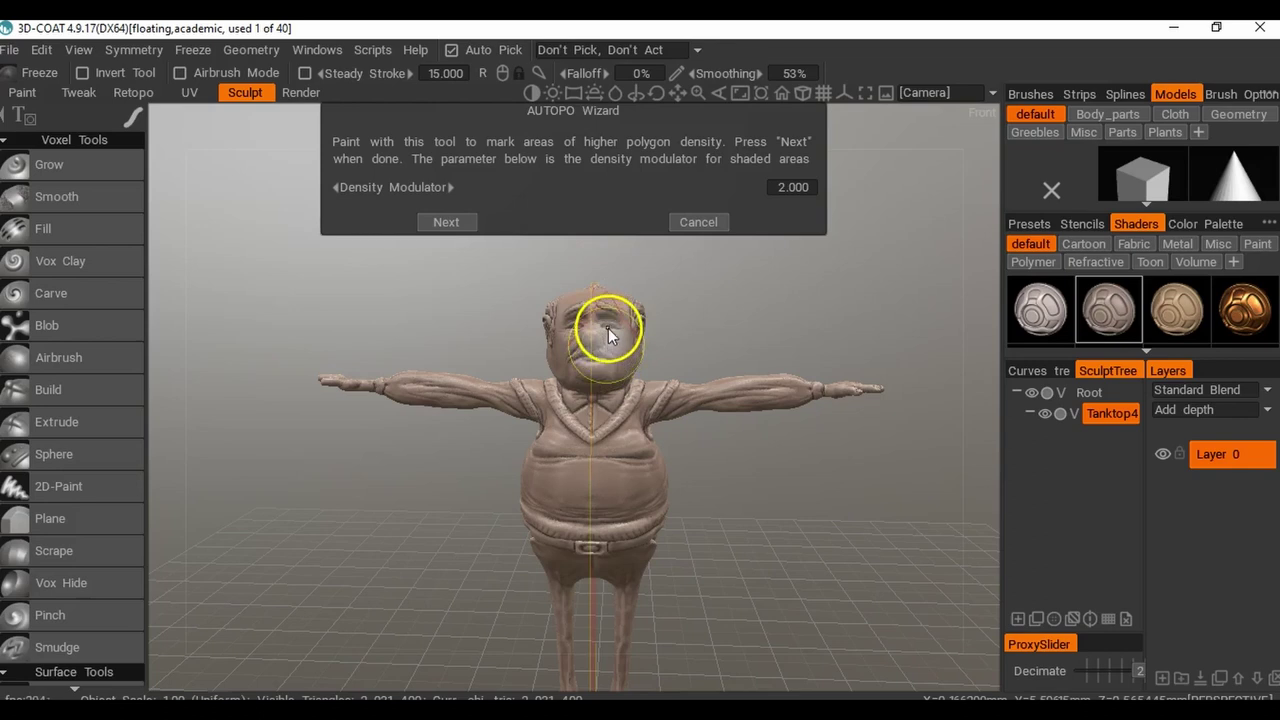
Paint the whole head, front and back, as an area of higher polygon density.
mouse_move(610, 310)
mouse_down()
mouse_move(594, 349)
mouse_move(571, 346)
mouse_up()
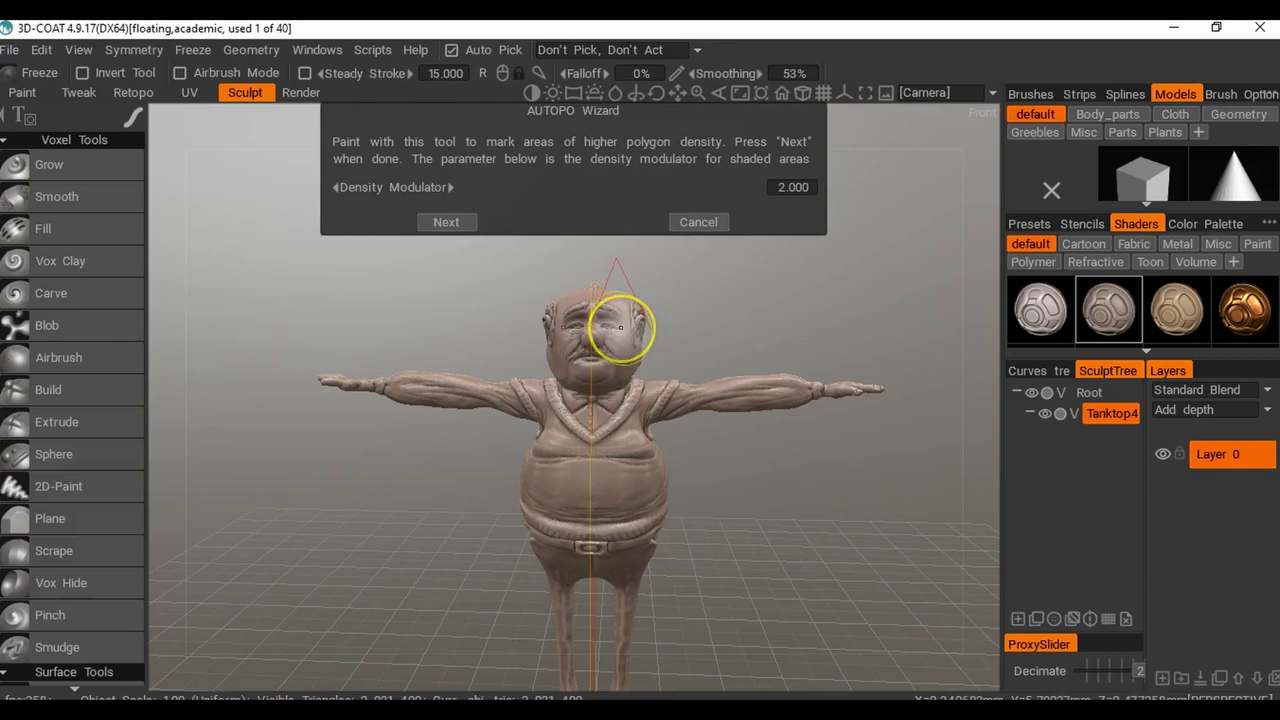
mouse_move(620, 327)
mouse_down()
mouse_move(606, 343)
mouse_move(623, 337)
mouse_move(619, 290)
mouse_move(591, 357)
mouse_move(580, 346)
mouse_move(625, 342)
mouse_move(597, 330)
mouse_up()
mouse_move(772, 333)
mouse_down()
mouse_move(738, 353)
mouse_move(474, 335)
mouse_up()
mouse_move(581, 332)
mouse_down()
mouse_move(657, 334)
mouse_move(569, 366)
mouse_move(606, 354)
mouse_move(628, 365)
mouse_move(563, 366)
mouse_move(680, 375)
mouse_up()
drag(866, 429, 707, 430)
mouse_move(618, 360)
mouse_down()
mouse_move(594, 414)
mouse_move(634, 449)
mouse_move(594, 449)
mouse_move(623, 446)
mouse_move(573, 441)
mouse_move(626, 443)
mouse_move(571, 431)
mouse_move(640, 434)
mouse_move(555, 431)
mouse_move(597, 400)
mouse_up()
mouse_move(718, 456)
mouse_down()
mouse_move(805, 449)
mouse_move(737, 467)
mouse_up()
mouse_move(589, 443)
mouse_down()
mouse_move(634, 451)
mouse_move(583, 451)
mouse_up()
mouse_move(372, 390)
mouse_down()
mouse_move(485, 409)
mouse_move(770, 380)
mouse_up()
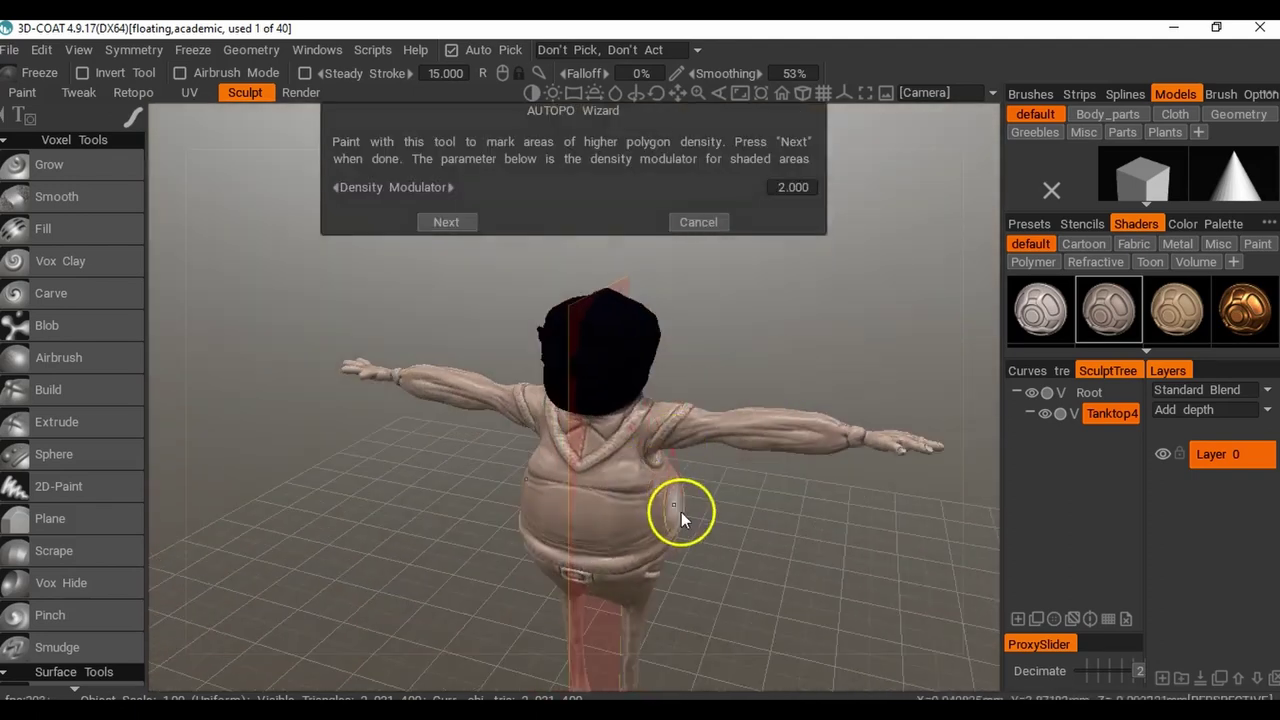
Extend the higher-density marking over the neck, the V-neck collar and the upper chest.
middle_drag(806, 531, 843, 514)
drag(766, 517, 687, 510)
right_drag(707, 508, 858, 576)
middle_drag(858, 576, 784, 553)
drag(784, 553, 809, 538)
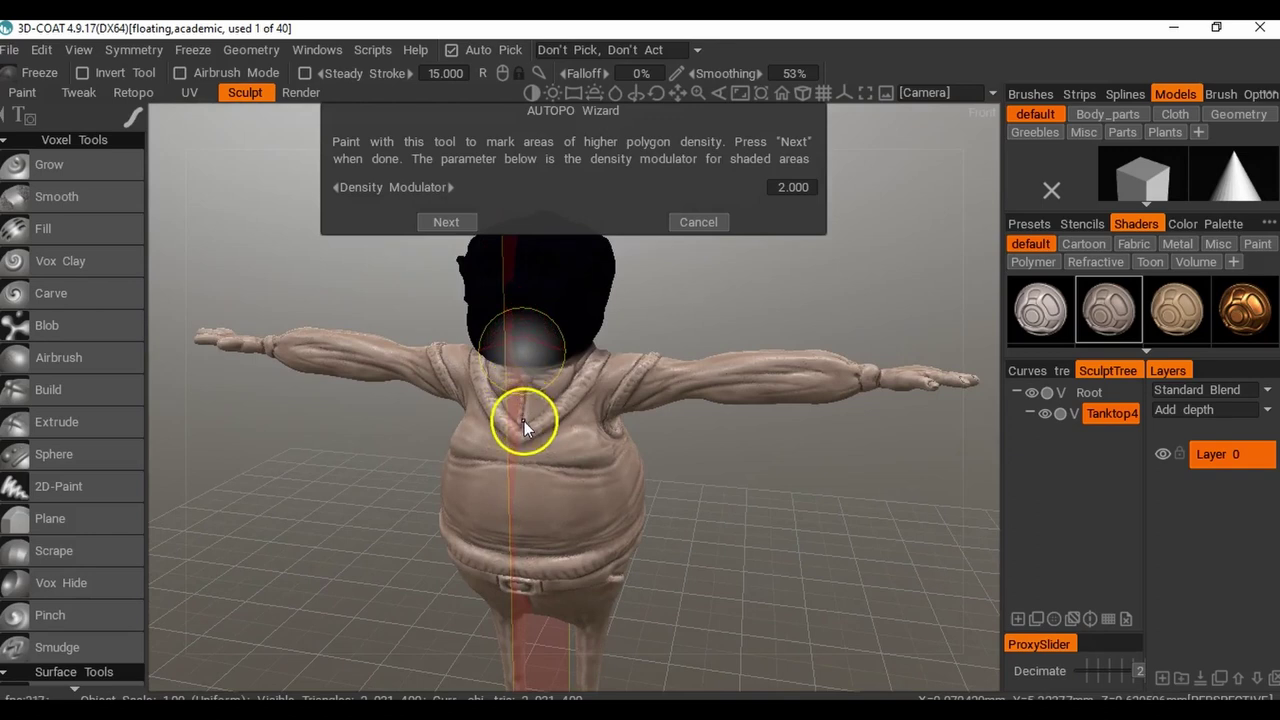
mouse_move(523, 359)
mouse_down()
mouse_move(501, 366)
mouse_move(549, 357)
mouse_move(543, 374)
mouse_move(571, 371)
mouse_move(563, 386)
mouse_move(514, 371)
mouse_move(520, 412)
mouse_move(563, 389)
mouse_move(543, 374)
mouse_move(529, 429)
mouse_move(606, 362)
mouse_up()
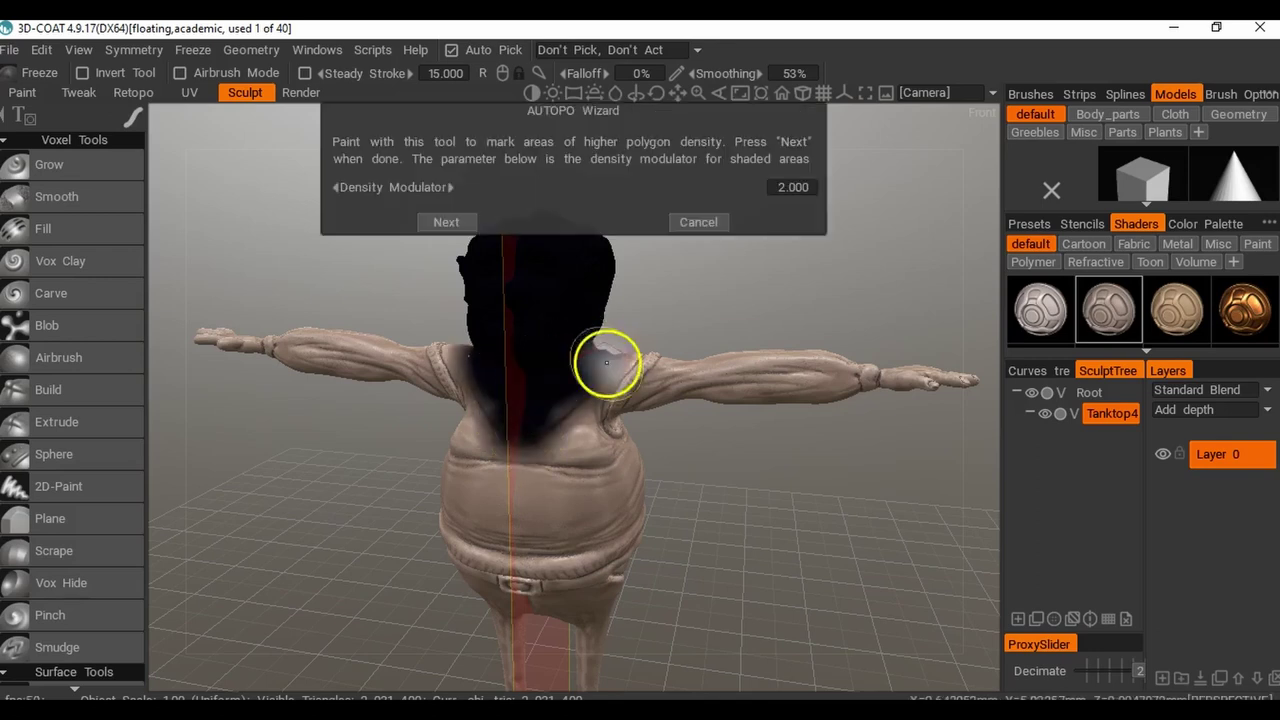
drag(760, 330, 700, 343)
mouse_move(514, 454)
mouse_down()
mouse_move(526, 458)
mouse_move(569, 414)
mouse_up()
mouse_move(569, 414)
right_down()
mouse_move(789, 395)
mouse_move(543, 394)
right_up()
drag(543, 394, 520, 406)
Paint the shoulders, short sleeves, armpits and upper back as higher-density areas.
right_drag(814, 434, 560, 397)
mouse_move(560, 397)
mouse_down()
mouse_move(585, 418)
mouse_move(557, 403)
mouse_move(566, 394)
mouse_move(529, 414)
mouse_move(557, 437)
mouse_move(504, 410)
mouse_move(549, 434)
mouse_move(615, 435)
mouse_up()
mouse_move(801, 497)
right_down()
mouse_move(801, 463)
mouse_move(646, 491)
mouse_move(974, 497)
mouse_move(863, 396)
mouse_move(549, 366)
right_up()
mouse_move(580, 389)
mouse_down()
mouse_move(551, 443)
mouse_move(566, 451)
mouse_move(543, 451)
mouse_up()
mouse_move(543, 451)
right_down()
mouse_move(825, 330)
mouse_move(523, 323)
right_up()
mouse_move(420, 372)
mouse_down()
mouse_move(409, 380)
mouse_move(423, 400)
mouse_move(457, 418)
mouse_up()
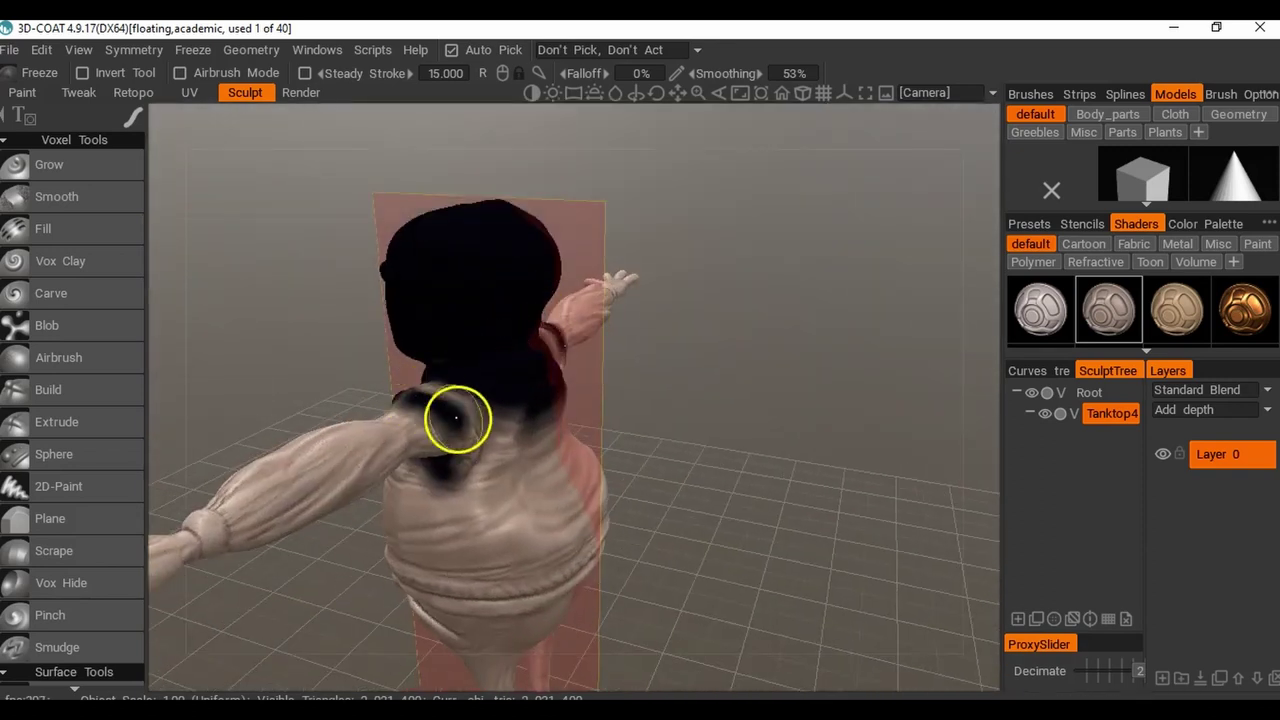
drag(455, 462, 463, 449)
mouse_move(463, 449)
right_down()
mouse_move(801, 469)
mouse_move(643, 443)
right_up()
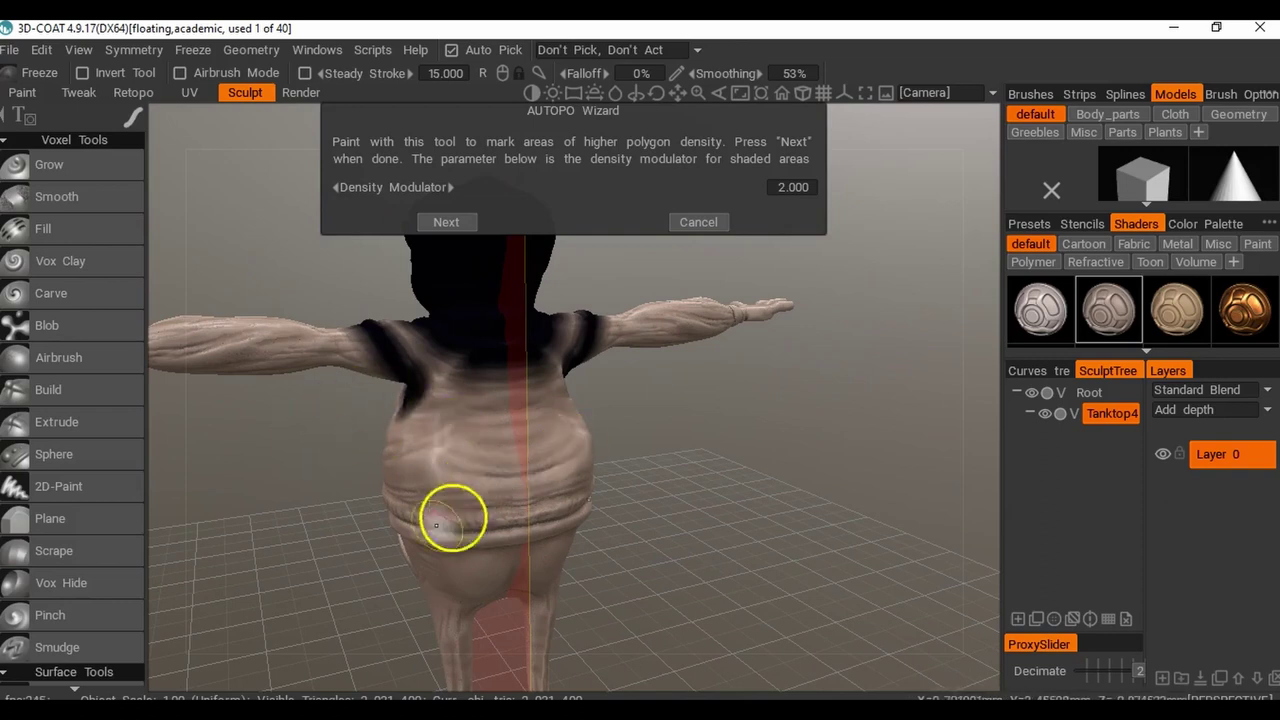
Paint a higher-density band around the waist along the tank top's lower hem, front and back.
mouse_move(457, 417)
right_down()
mouse_move(305, 459)
mouse_move(734, 463)
mouse_move(608, 457)
mouse_move(679, 434)
right_up()
mouse_move(497, 497)
mouse_down()
mouse_move(526, 486)
mouse_move(582, 495)
mouse_up()
mouse_move(582, 495)
alt+mouse_down()
mouse_move(634, 463)
mouse_move(507, 464)
mouse_move(589, 451)
mouse_move(557, 471)
mouse_move(470, 474)
alt+mouse_up()
right_drag(743, 468, 569, 463)
mouse_move(569, 463)
mouse_down()
mouse_move(466, 451)
mouse_move(609, 477)
mouse_move(539, 468)
mouse_up()
drag(825, 485, 739, 493)
mouse_move(560, 470)
mouse_down()
mouse_move(546, 469)
mouse_move(580, 471)
mouse_up()
drag(760, 520, 767, 464)
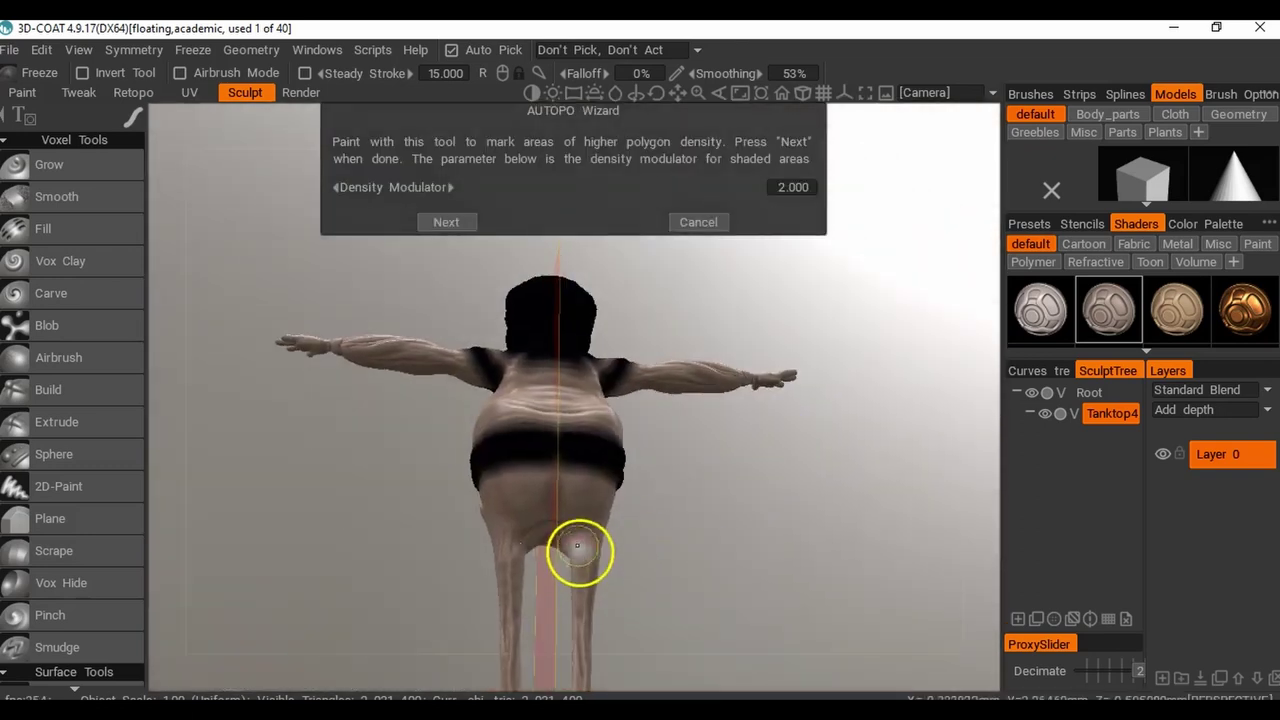
Mark the crotch and the hip folds below the waistband for higher polygon density.
mouse_move(560, 531)
mouse_down()
mouse_move(551, 537)
mouse_move(557, 518)
mouse_move(529, 571)
mouse_move(1023, 657)
mouse_up()
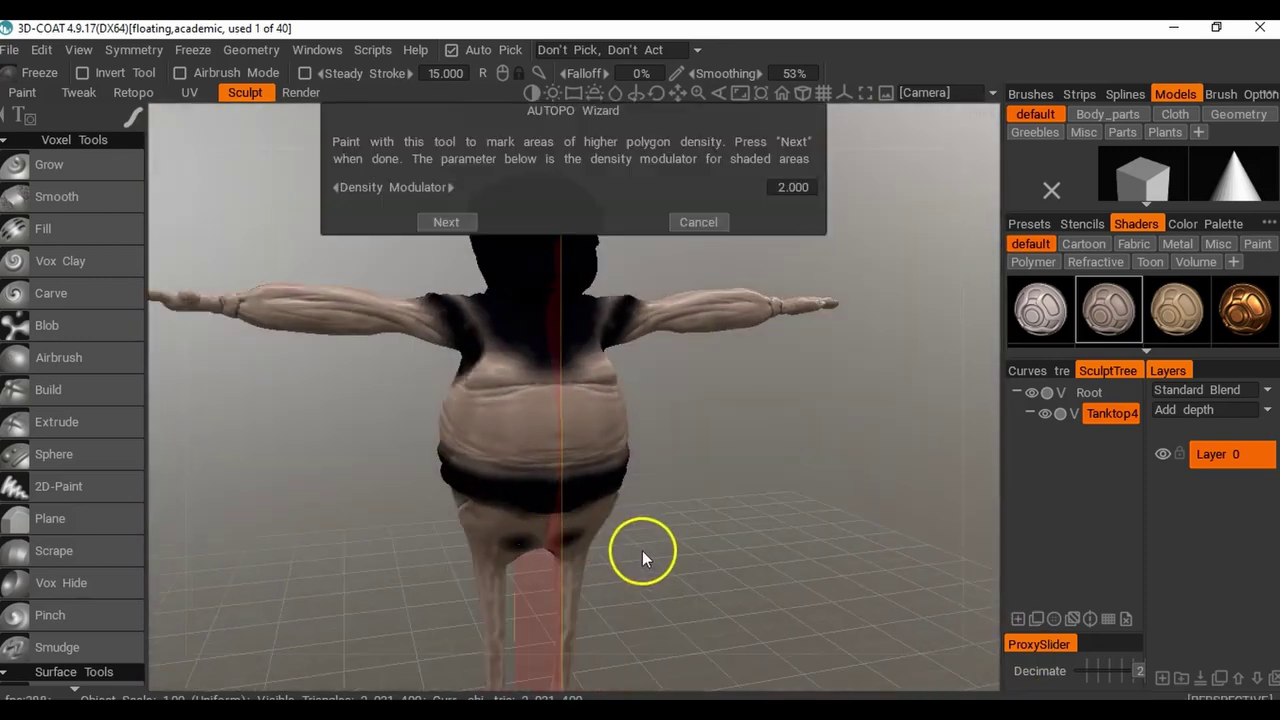
right_drag(642, 550, 608, 523)
mouse_move(537, 517)
mouse_down()
mouse_move(523, 549)
mouse_move(537, 529)
mouse_up()
mouse_move(537, 529)
right_down()
mouse_move(657, 514)
mouse_move(563, 551)
right_up()
drag(563, 551, 546, 552)
right_drag(726, 534, 501, 545)
right_drag(702, 503, 572, 554)
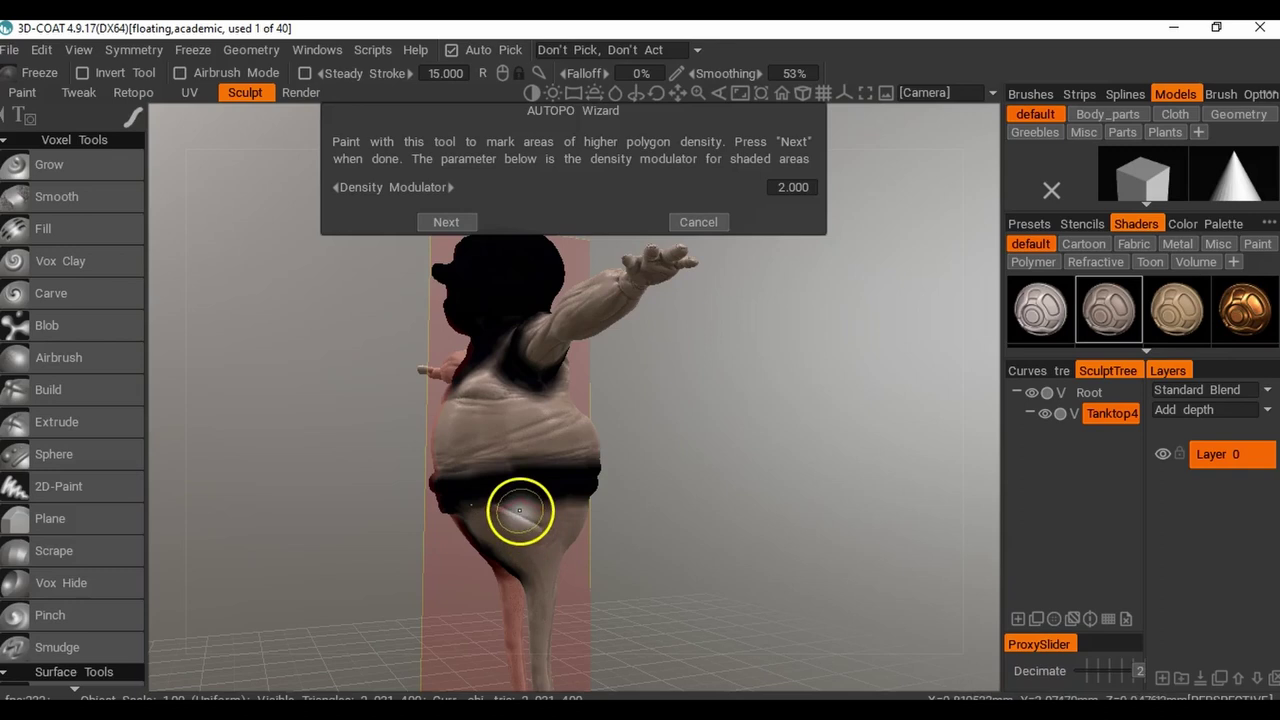
drag(505, 503, 532, 527)
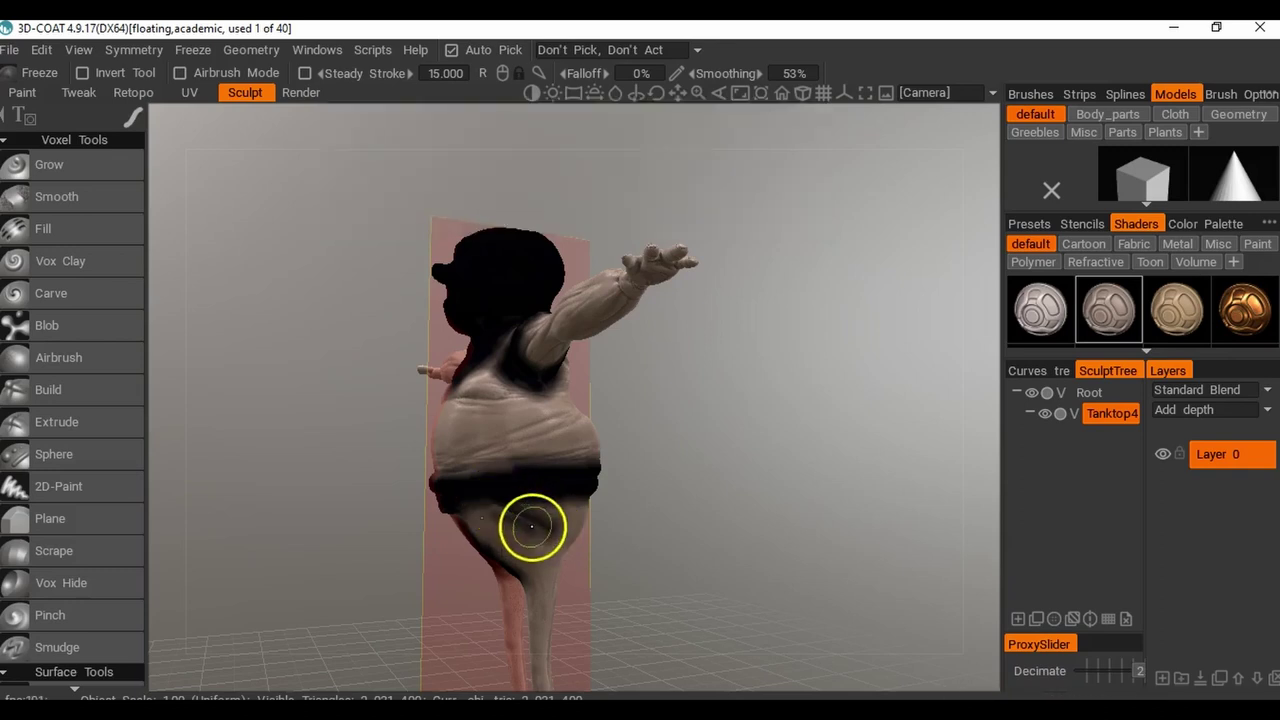
Paint both shoes up to the ankles as higher-density areas.
middle_drag(708, 531, 740, 363)
middle_drag(714, 462, 719, 380)
middle_drag(661, 476, 681, 434)
right_drag(681, 434, 696, 513)
mouse_move(584, 522)
mouse_down()
mouse_move(551, 569)
mouse_move(580, 530)
mouse_up()
mouse_move(580, 530)
right_down()
mouse_move(665, 549)
mouse_move(558, 530)
mouse_move(664, 591)
mouse_move(558, 597)
right_up()
mouse_move(525, 546)
mouse_down()
mouse_move(491, 523)
mouse_move(517, 529)
mouse_up()
mouse_move(517, 529)
right_down()
mouse_move(723, 529)
mouse_move(583, 537)
right_up()
mouse_move(583, 537)
mouse_down()
mouse_move(478, 538)
mouse_move(466, 551)
mouse_up()
mouse_move(466, 551)
right_down()
mouse_move(271, 557)
mouse_move(591, 537)
mouse_move(533, 570)
mouse_move(566, 531)
right_up()
mouse_move(566, 531)
mouse_down()
mouse_move(566, 500)
mouse_move(562, 510)
mouse_up()
mouse_move(562, 510)
mouse_down()
mouse_move(557, 523)
mouse_move(578, 511)
mouse_up()
drag(830, 492, 757, 451)
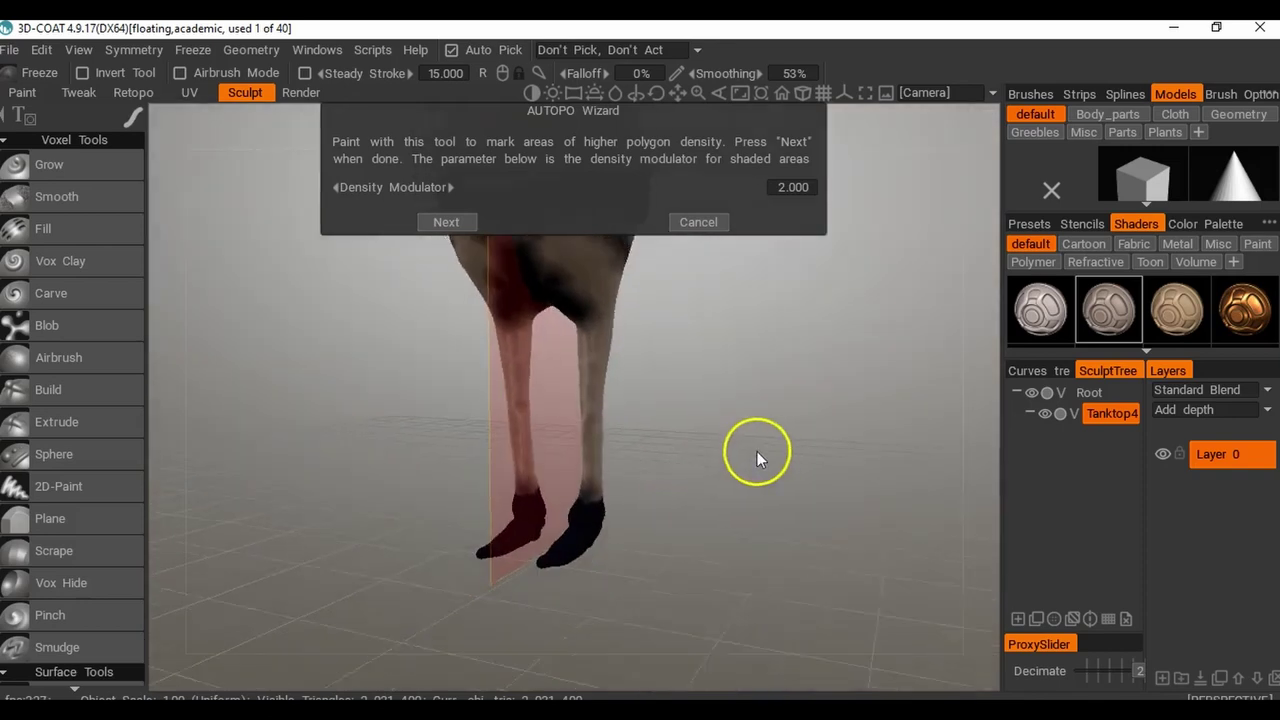
Paint both hands up to the wrists as higher-density areas.
right_drag(757, 451, 680, 361)
middle_drag(680, 361, 670, 524)
right_drag(670, 524, 768, 513)
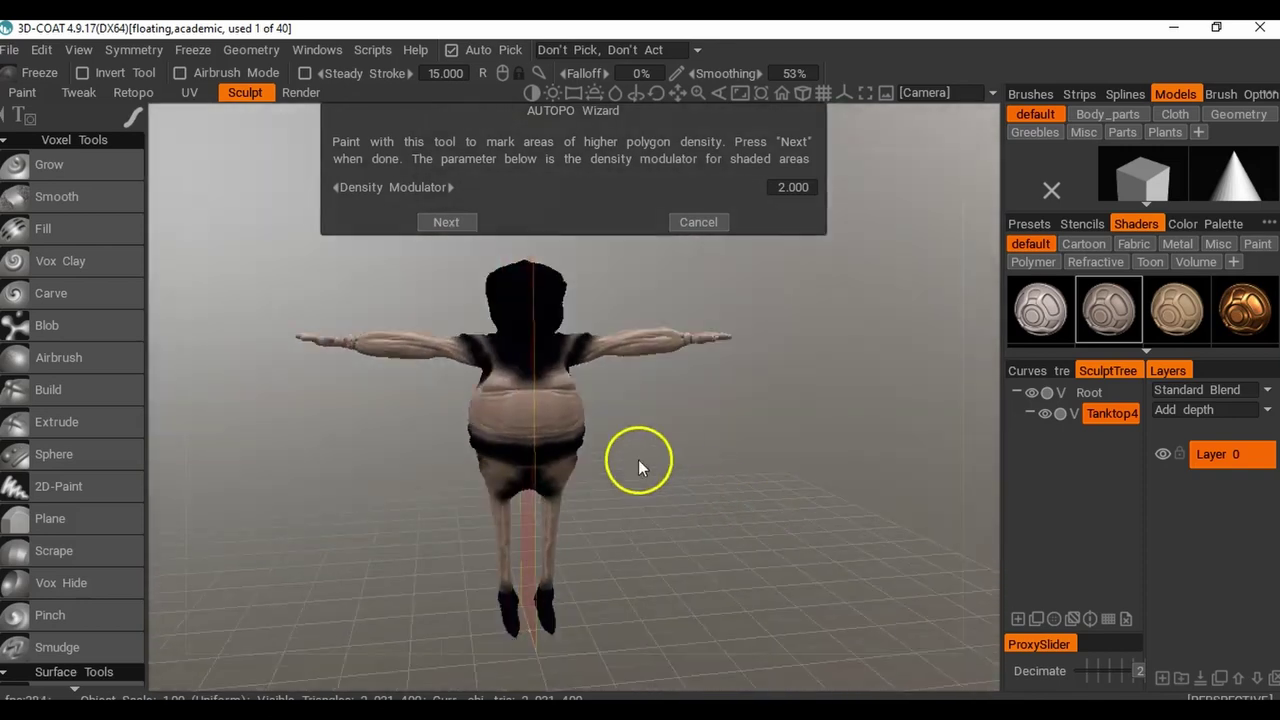
middle_drag(638, 459, 683, 484)
middle_drag(825, 465, 704, 458)
right_drag(692, 458, 588, 484)
scroll(686, 478, up, 1)
mouse_move(720, 458)
mouse_down()
mouse_move(677, 491)
mouse_move(669, 463)
mouse_move(645, 469)
mouse_move(689, 486)
mouse_move(628, 480)
mouse_move(623, 466)
mouse_up()
mouse_move(623, 466)
right_down()
mouse_move(529, 414)
mouse_move(590, 410)
mouse_move(786, 537)
mouse_move(683, 483)
right_up()
mouse_move(420, 395)
mouse_down()
mouse_move(402, 396)
mouse_move(440, 408)
mouse_move(438, 429)
mouse_move(702, 517)
mouse_up()
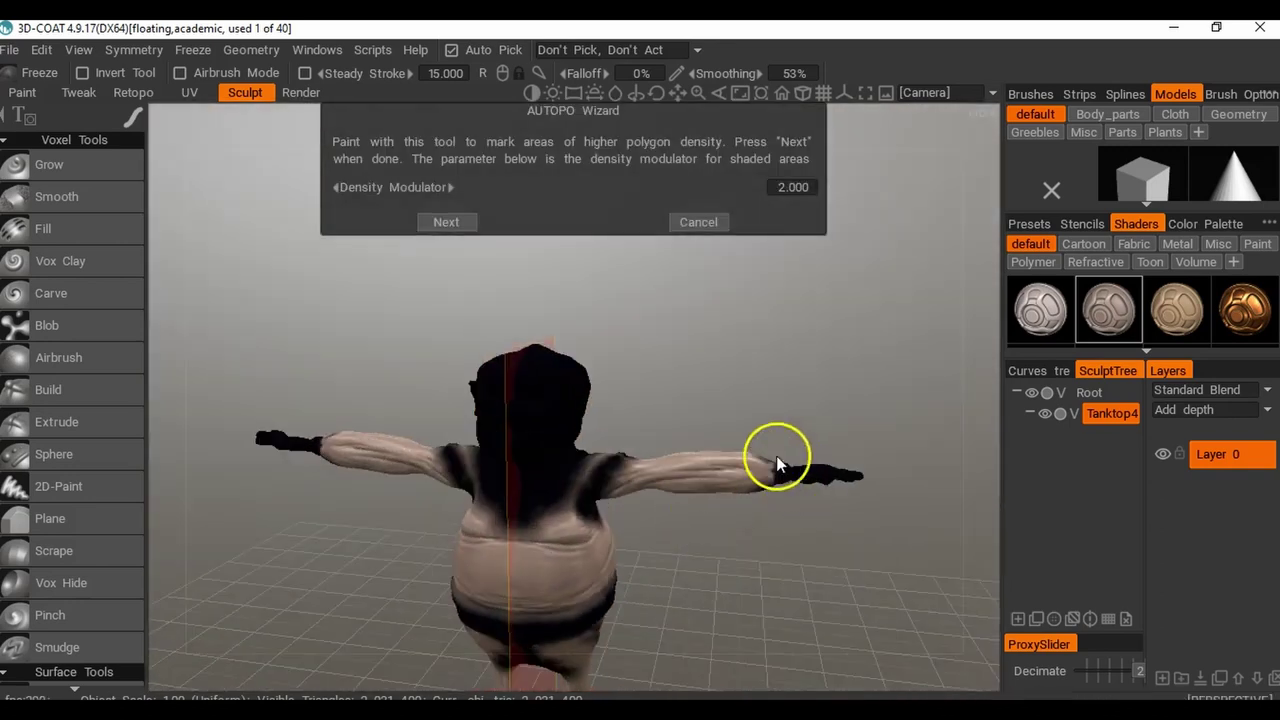
Add higher-density marking to the chest folds below the armpits and advance the AUTOPO wizard to the guide strokes.
right_drag(778, 465, 760, 486)
mouse_move(800, 543)
mouse_down()
mouse_move(806, 580)
mouse_move(785, 530)
mouse_up()
mouse_move(785, 530)
right_down()
mouse_move(766, 420)
mouse_move(717, 586)
mouse_move(777, 480)
mouse_move(752, 523)
mouse_move(642, 426)
right_up()
mouse_move(585, 362)
mouse_down()
mouse_move(580, 374)
mouse_move(590, 368)
mouse_up()
right_drag(757, 366, 591, 387)
right_drag(669, 417, 737, 477)
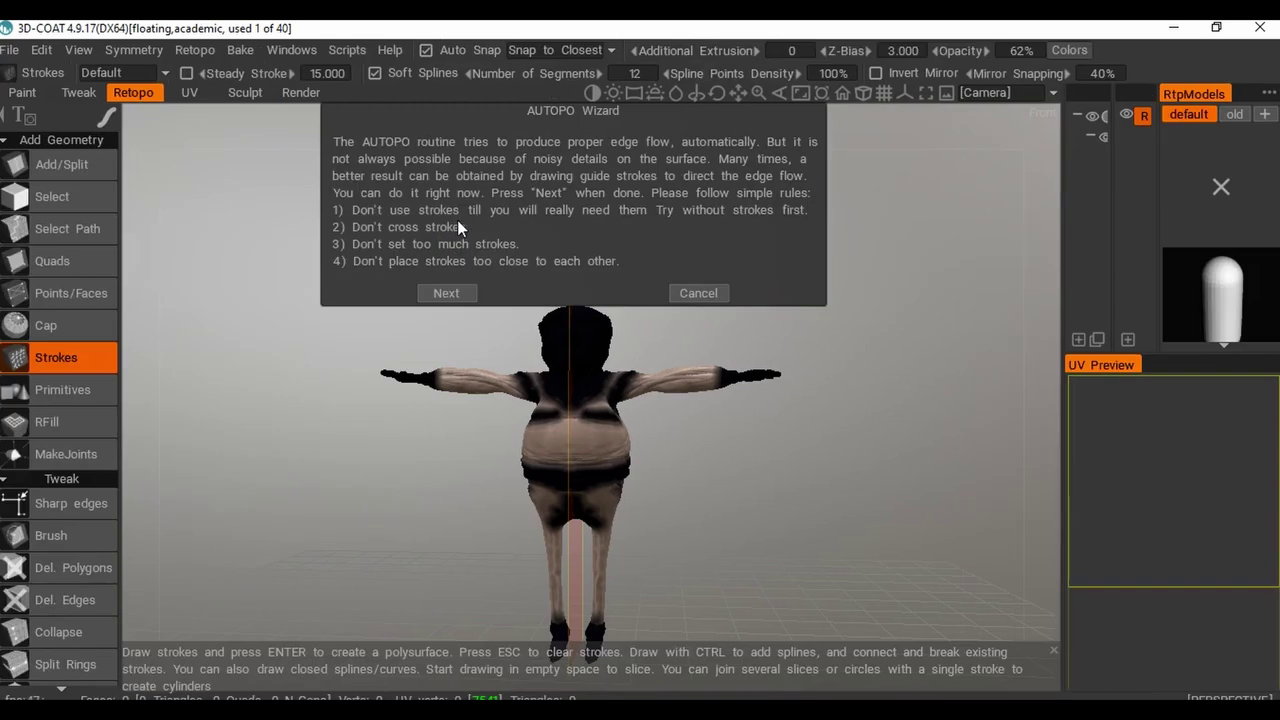
Run the auto-retopology without guide strokes and inspect the edge flow of the generated quad mesh.
click(463, 291)
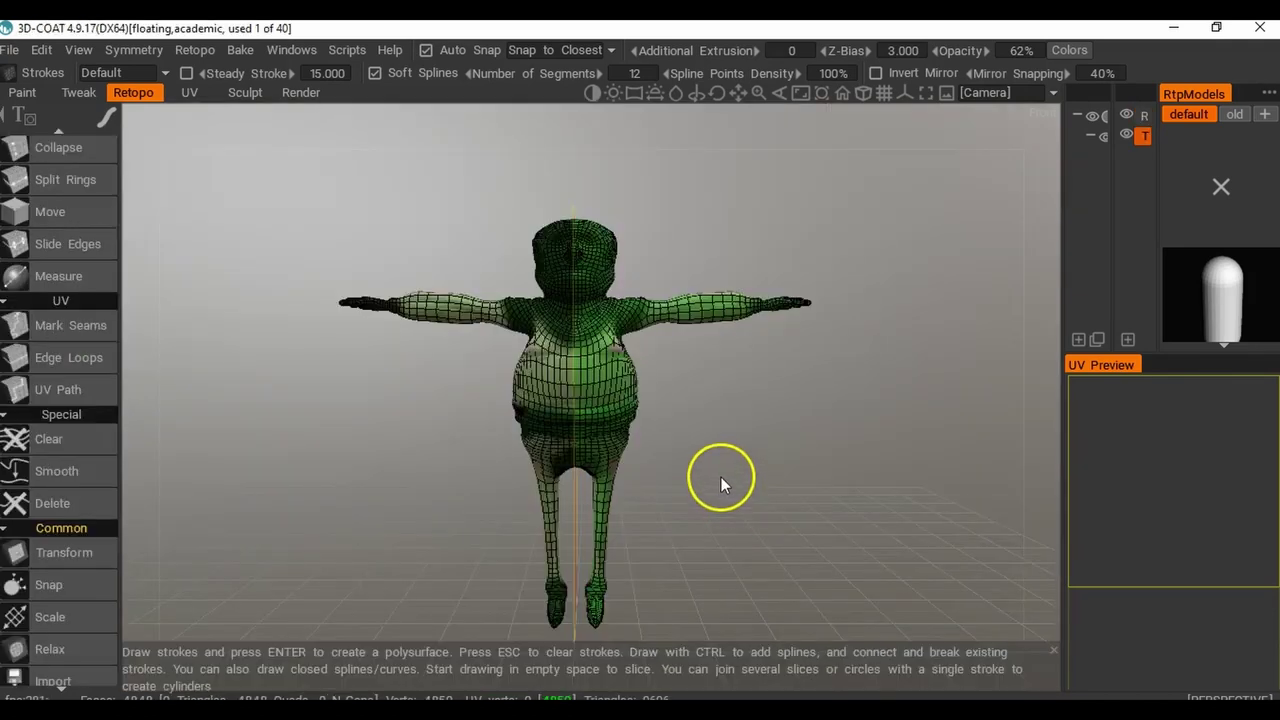
middle_drag(715, 480, 724, 452)
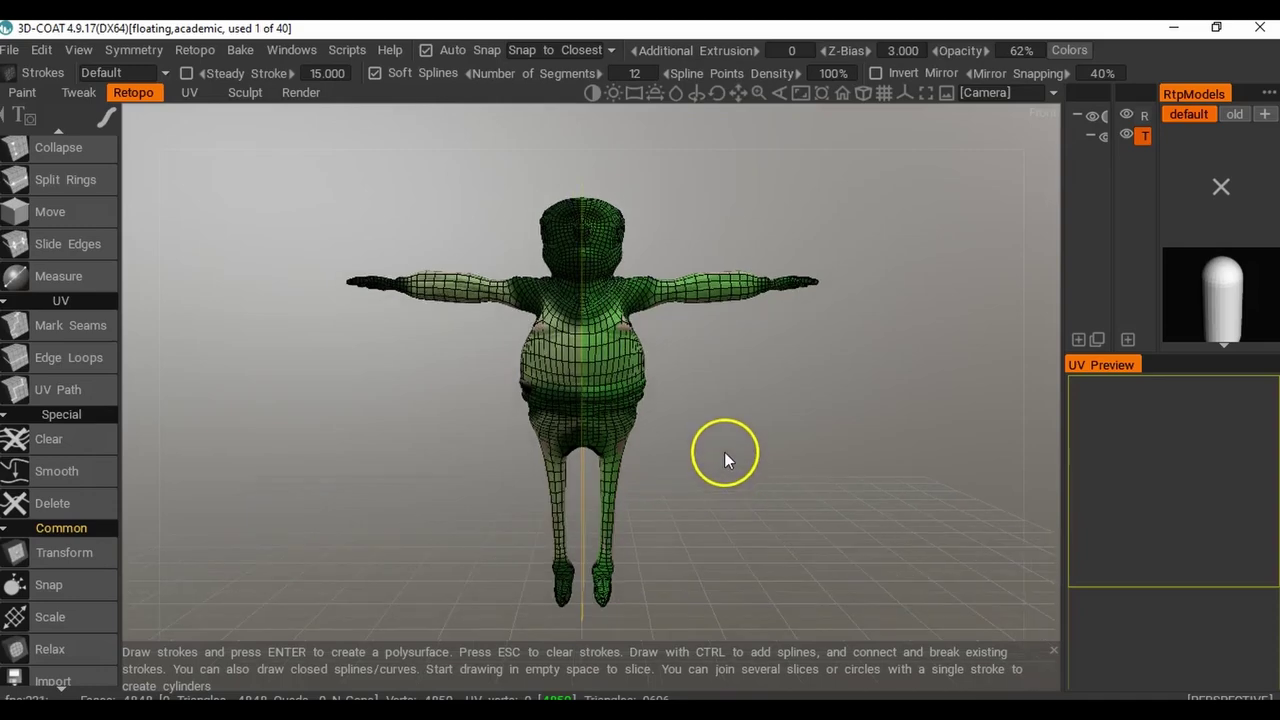
alt+drag(740, 441, 697, 463)
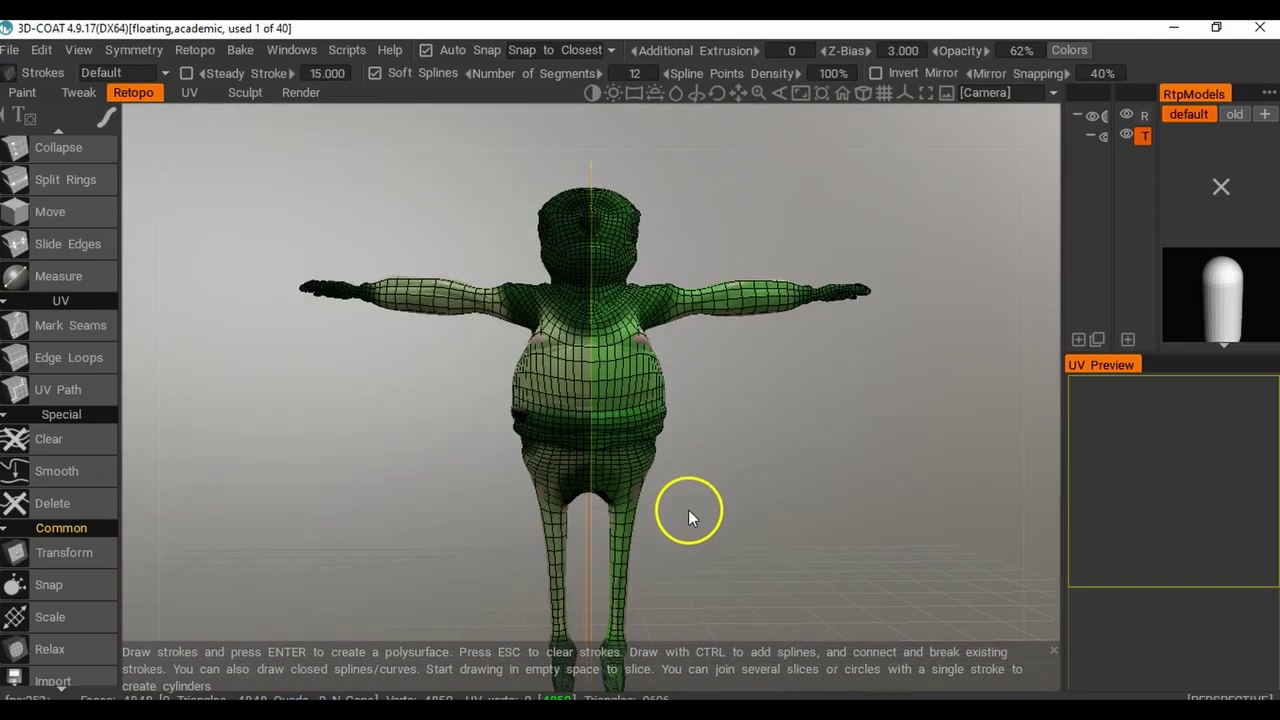
alt+drag(688, 506, 668, 534)
click(654, 527)
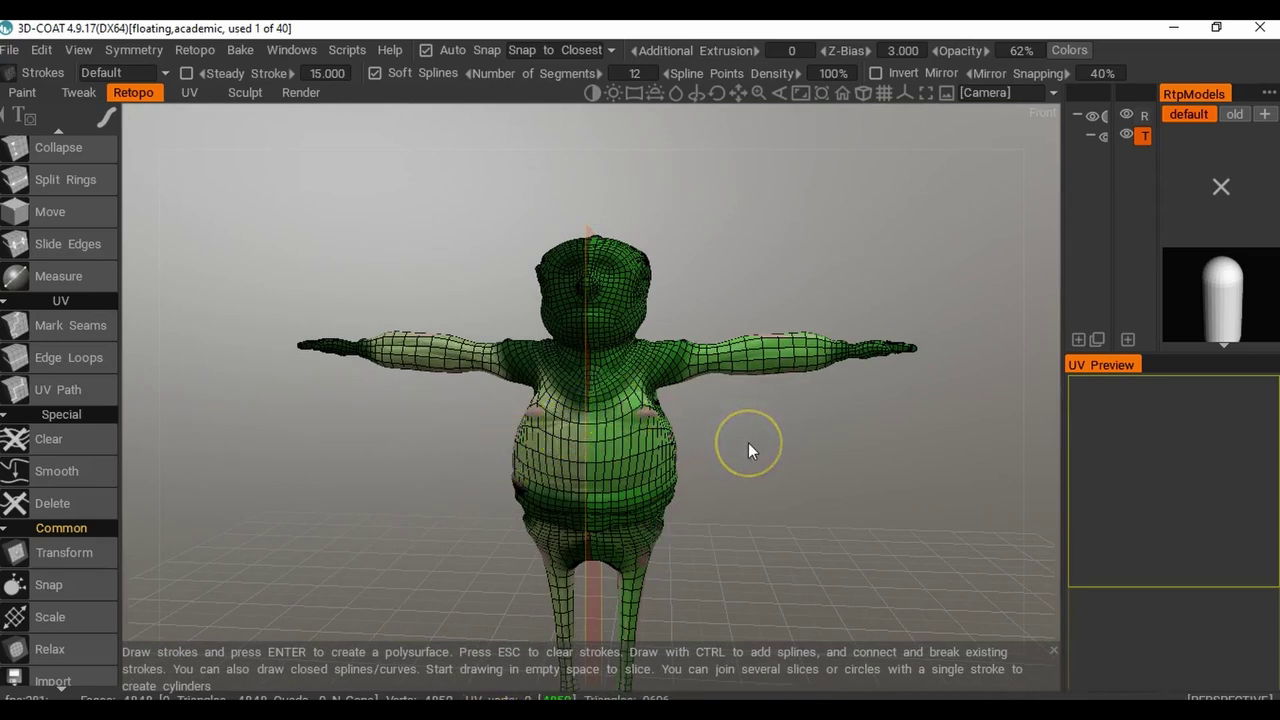
right_drag(749, 444, 728, 443)
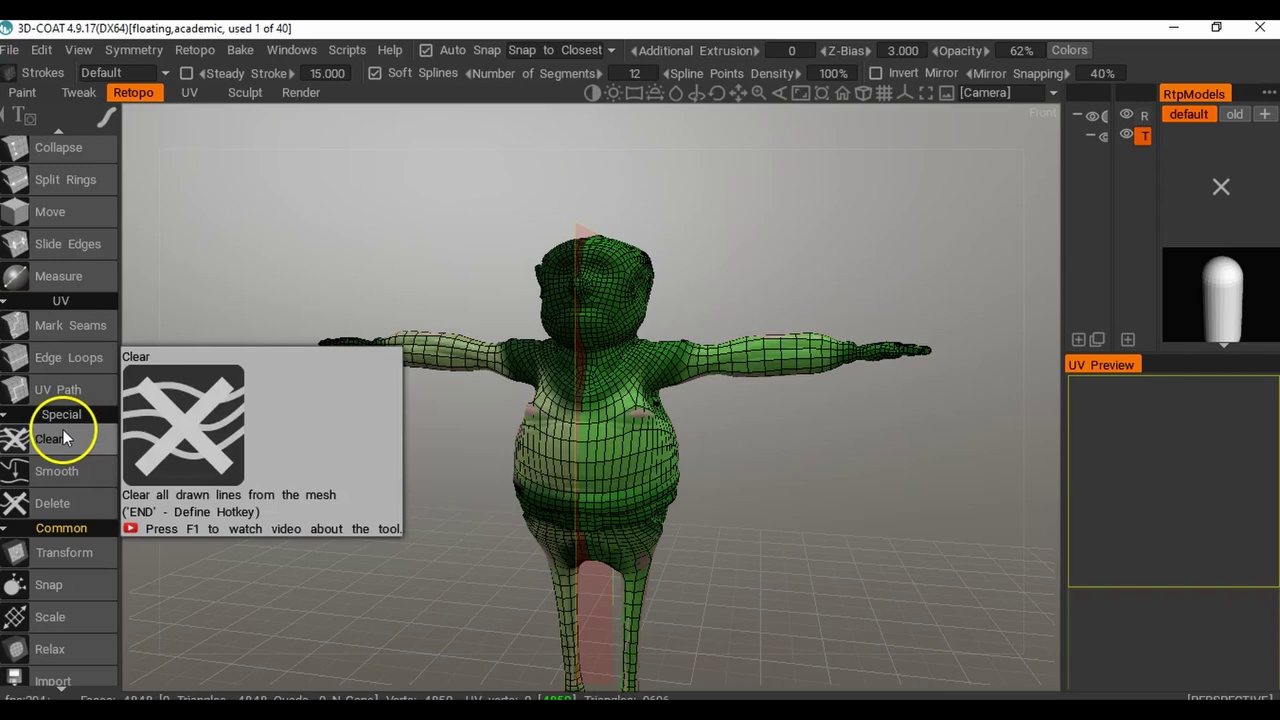
Start the Mark Seams tool and check that X-axis mirror symmetry is enabled in the symmetry settings.
click(53, 325)
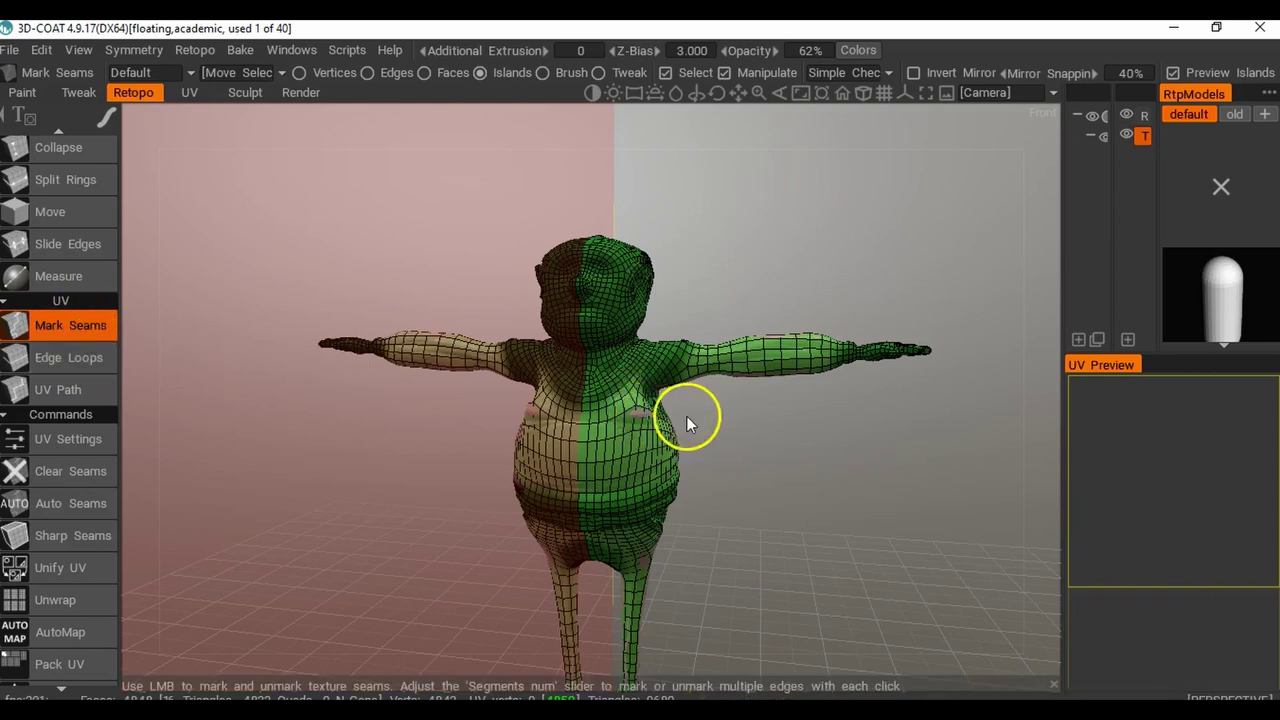
drag(687, 416, 721, 415)
drag(858, 406, 717, 418)
click(146, 52)
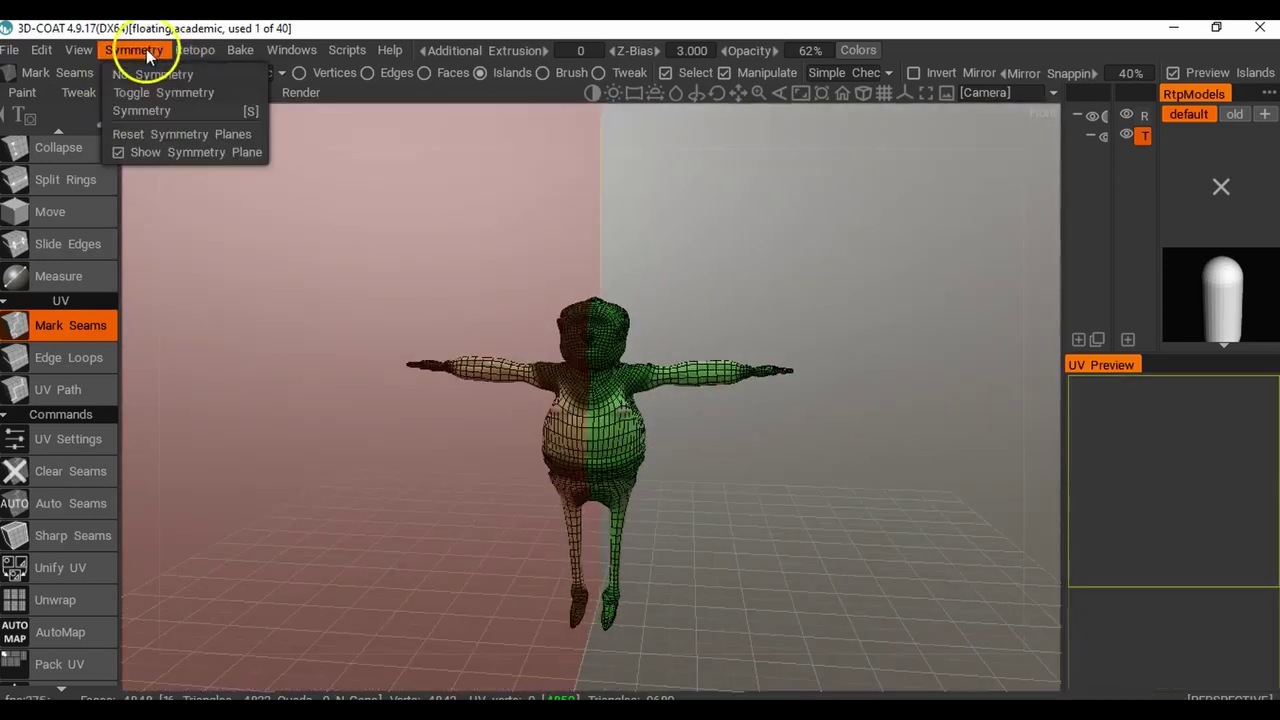
click(156, 110)
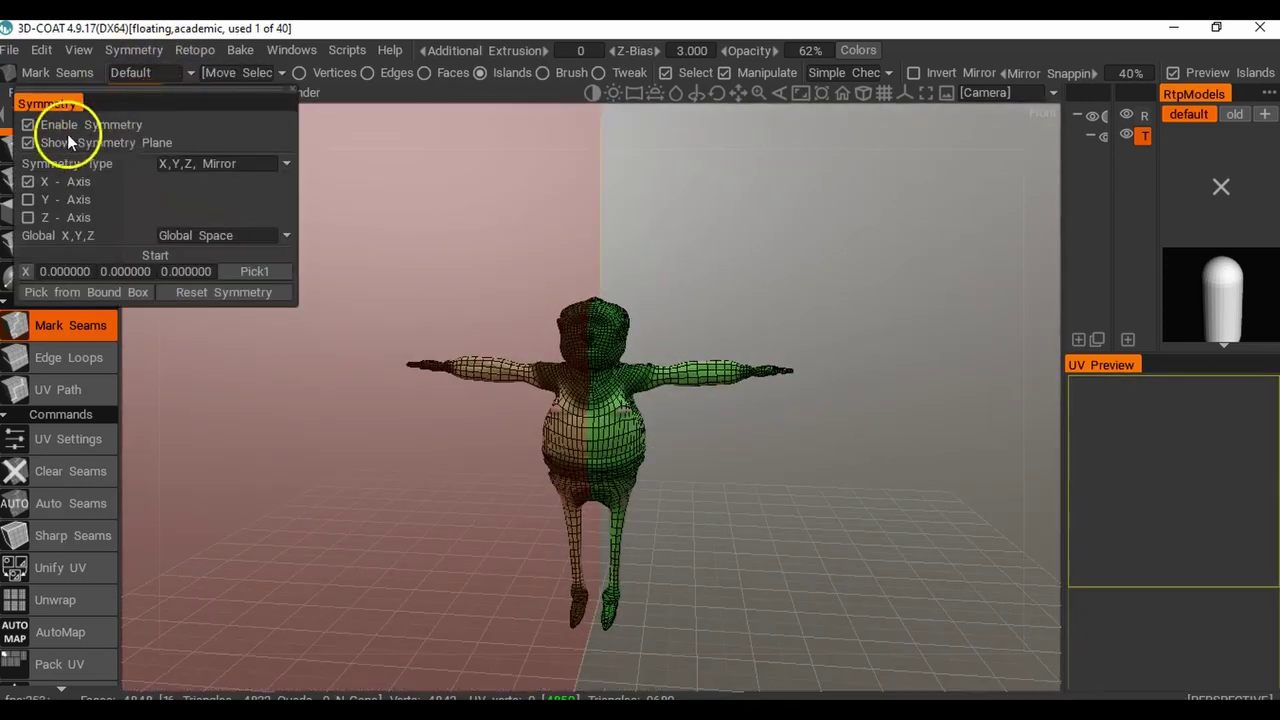
drag(680, 199, 627, 350)
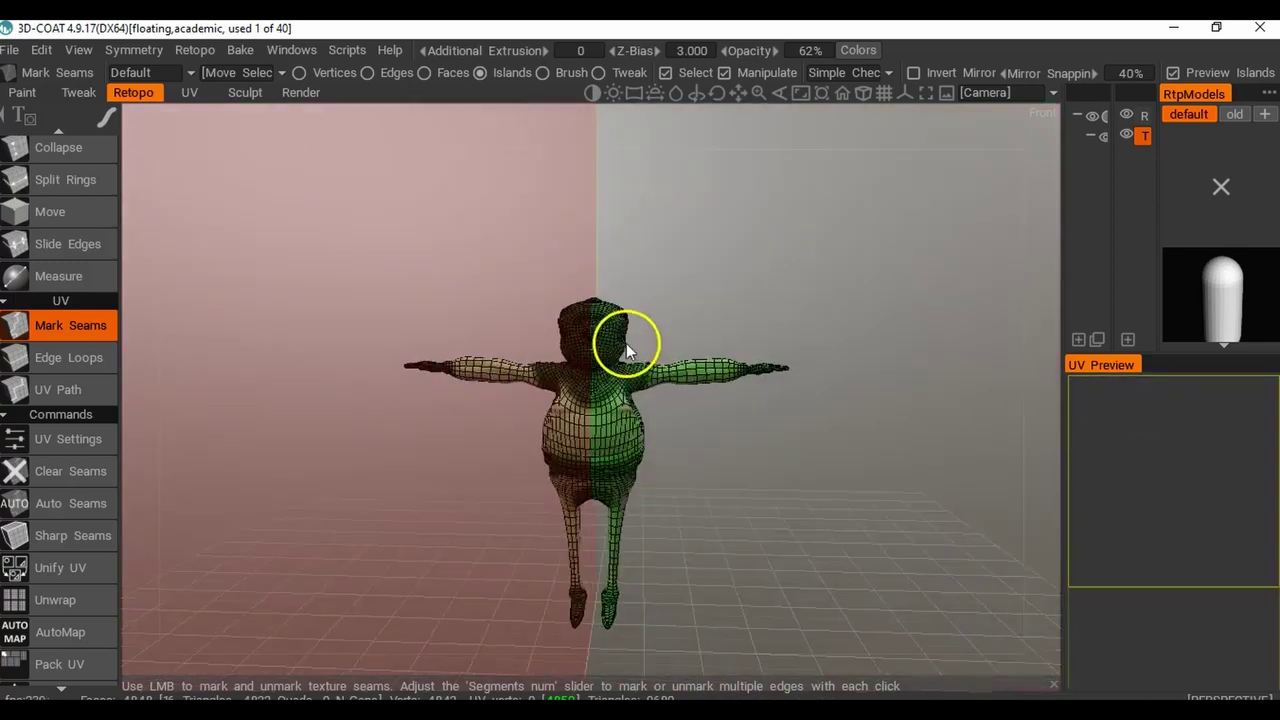
Mark seam edges one by one across the front and underside of the upper arm, just outside the shoulder.
right_drag(629, 349, 908, 340)
drag(908, 340, 758, 386)
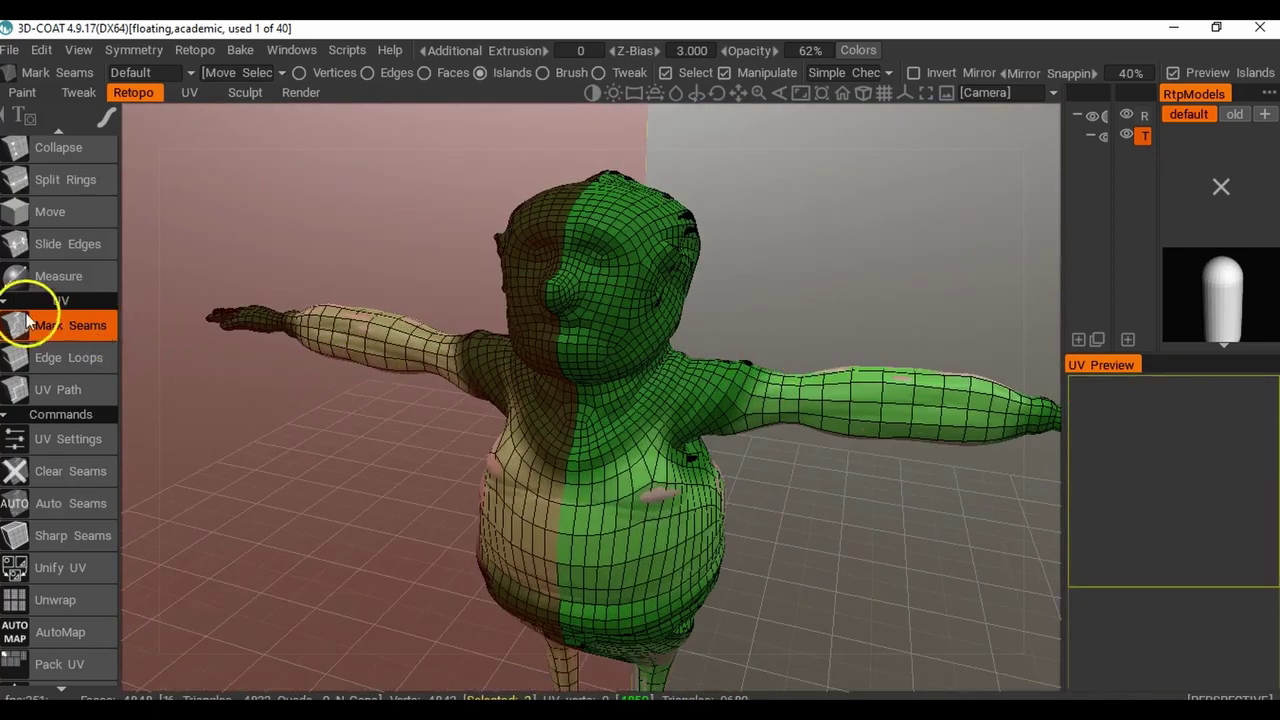
middle_drag(800, 422, 673, 443)
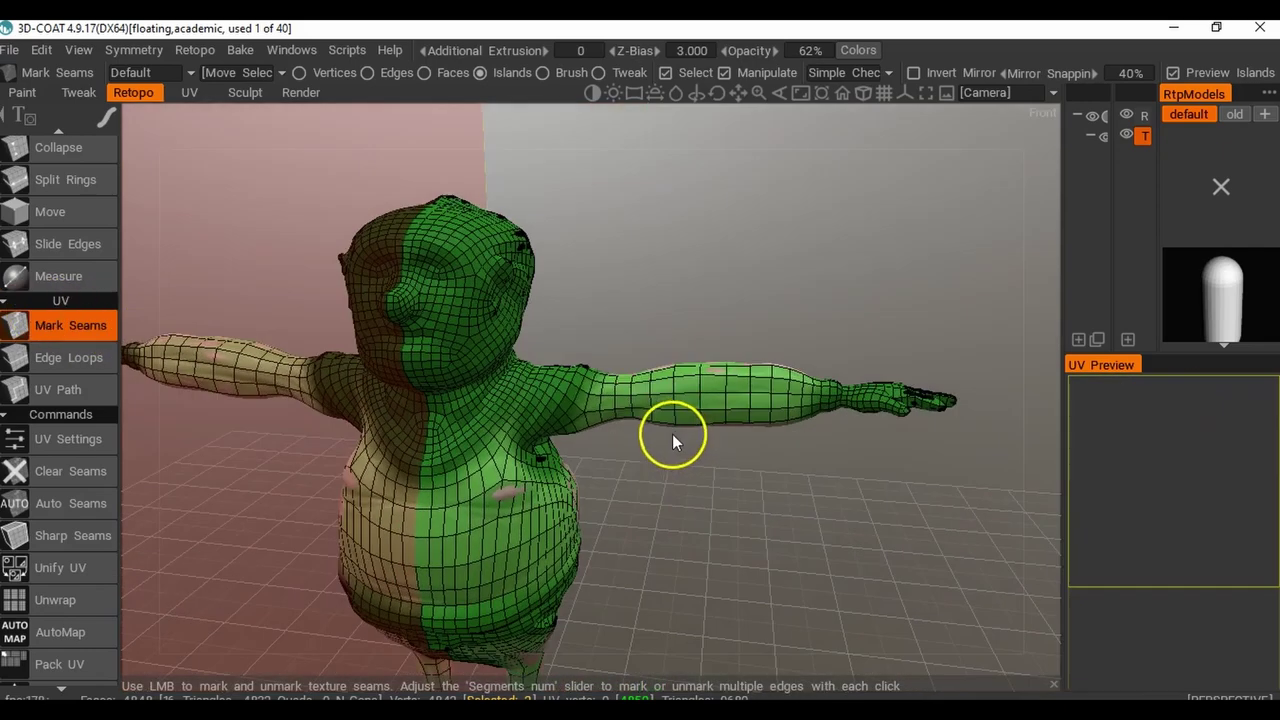
right_drag(616, 422, 704, 408)
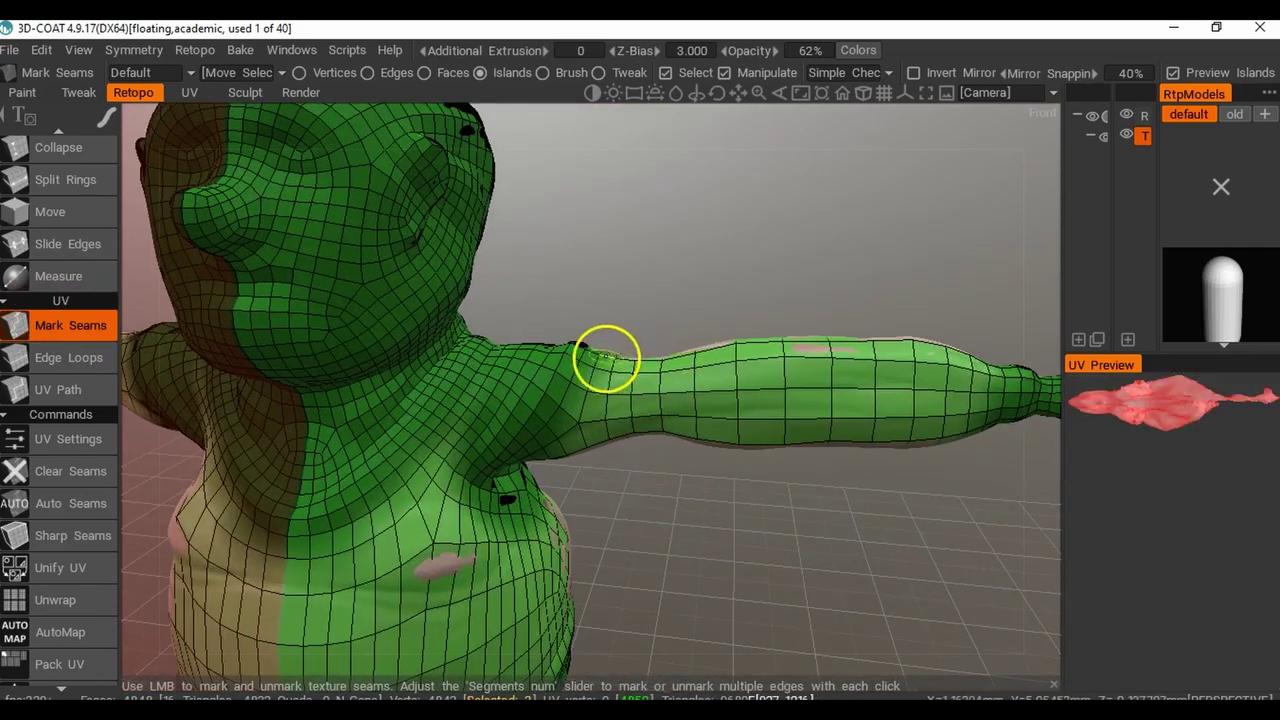
click(610, 381)
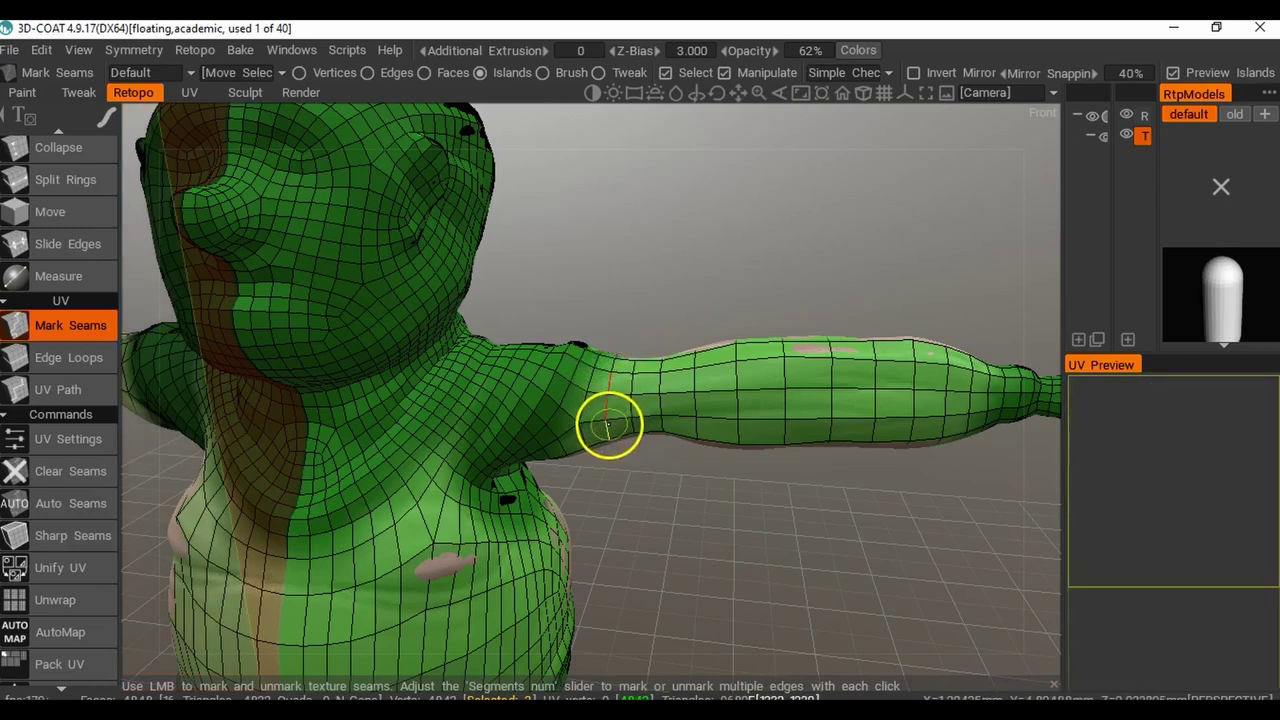
drag(632, 470, 503, 311)
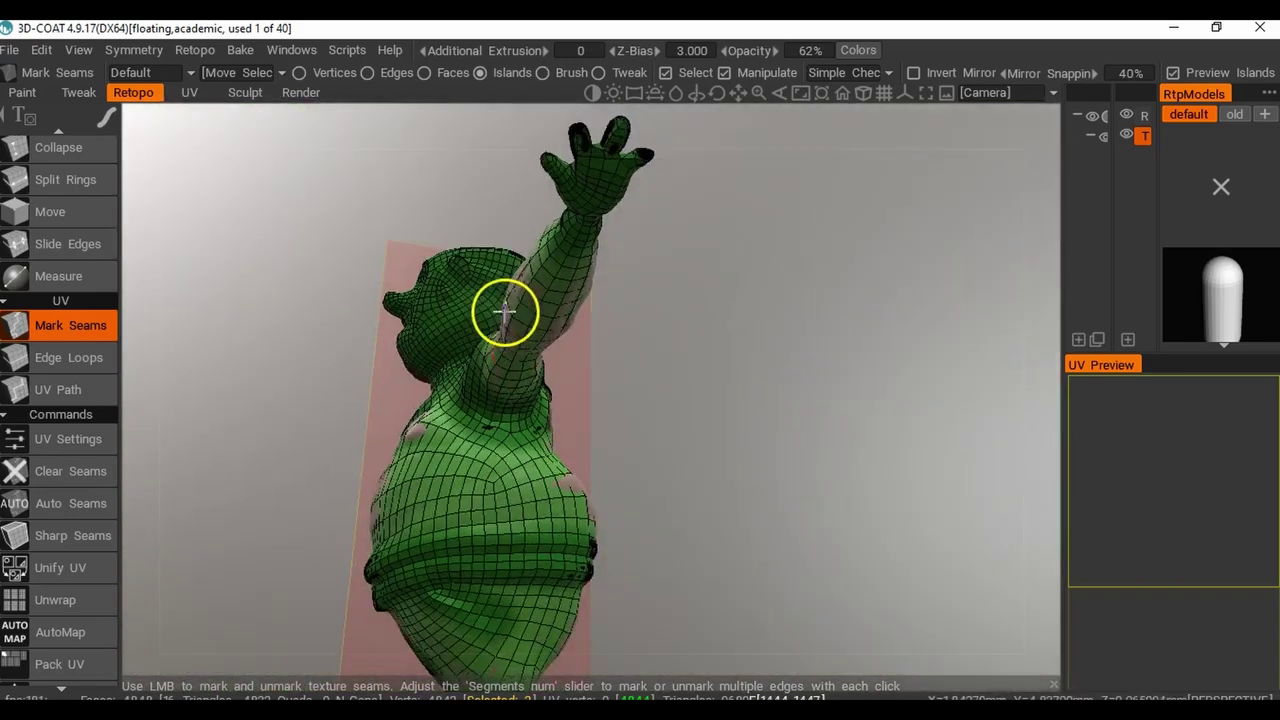
middle_drag(503, 311, 536, 468)
drag(536, 461, 600, 305)
scroll(620, 484, up, 3)
click(480, 538)
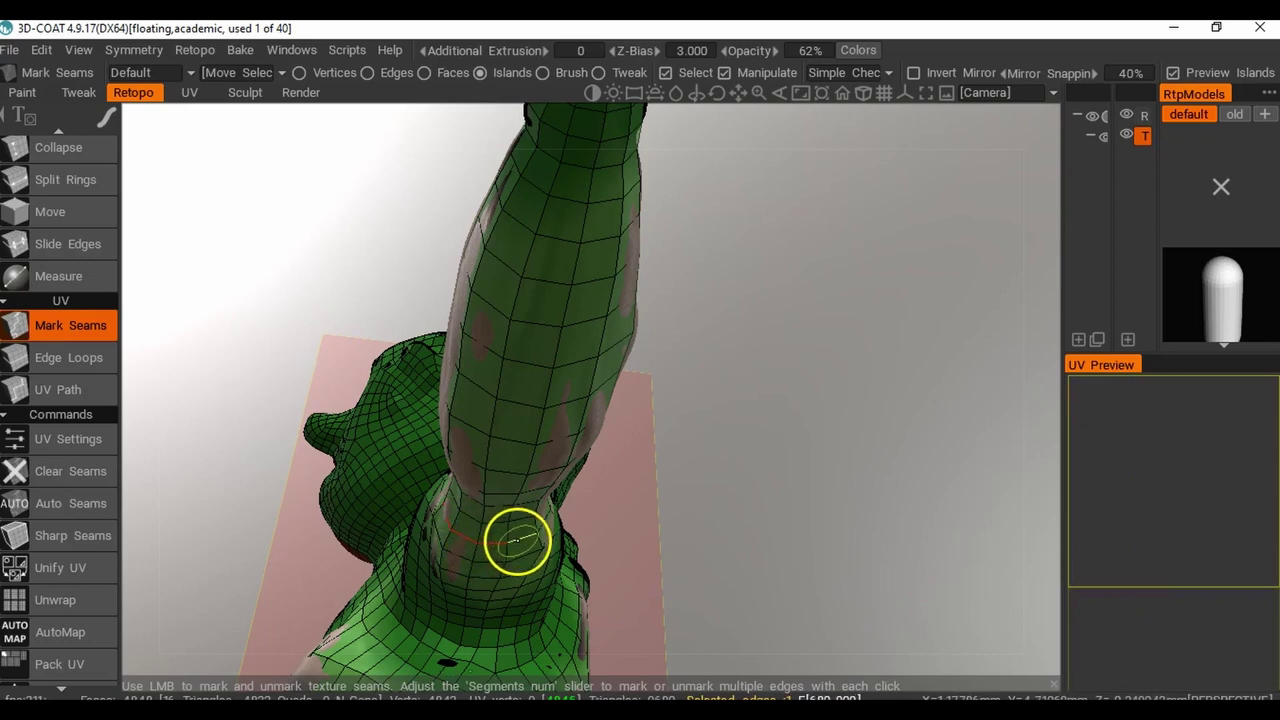
Mark the remaining edges over the back and top of the upper arm to close the seam ring.
drag(570, 520, 336, 468)
click(363, 416)
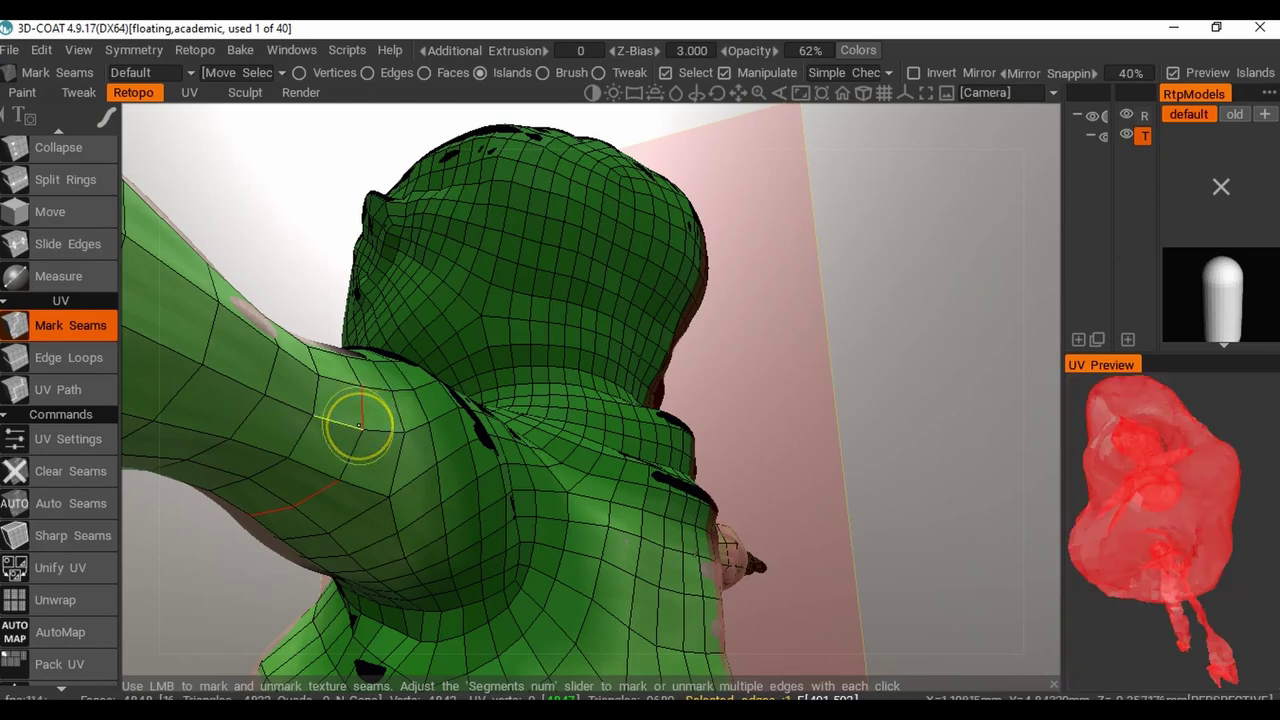
drag(728, 545, 361, 372)
click(335, 361)
click(300, 335)
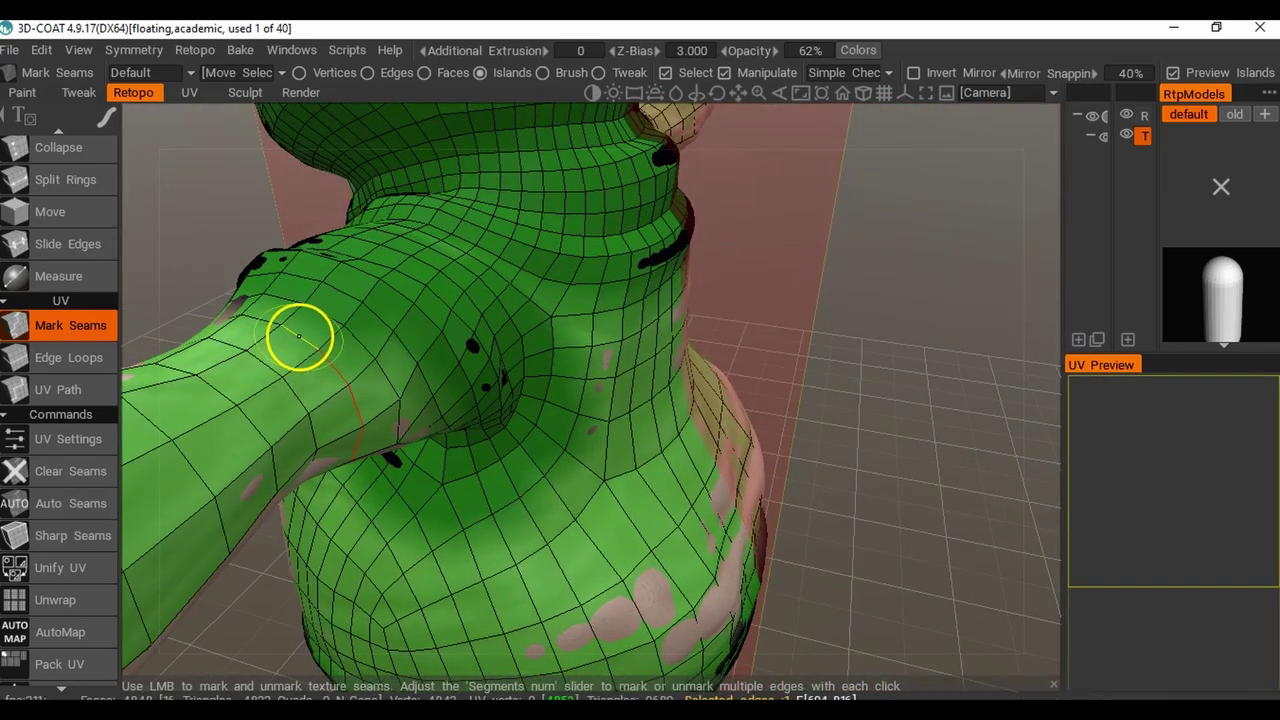
drag(267, 320, 314, 366)
drag(249, 408, 439, 428)
right_drag(505, 443, 471, 435)
click(459, 391)
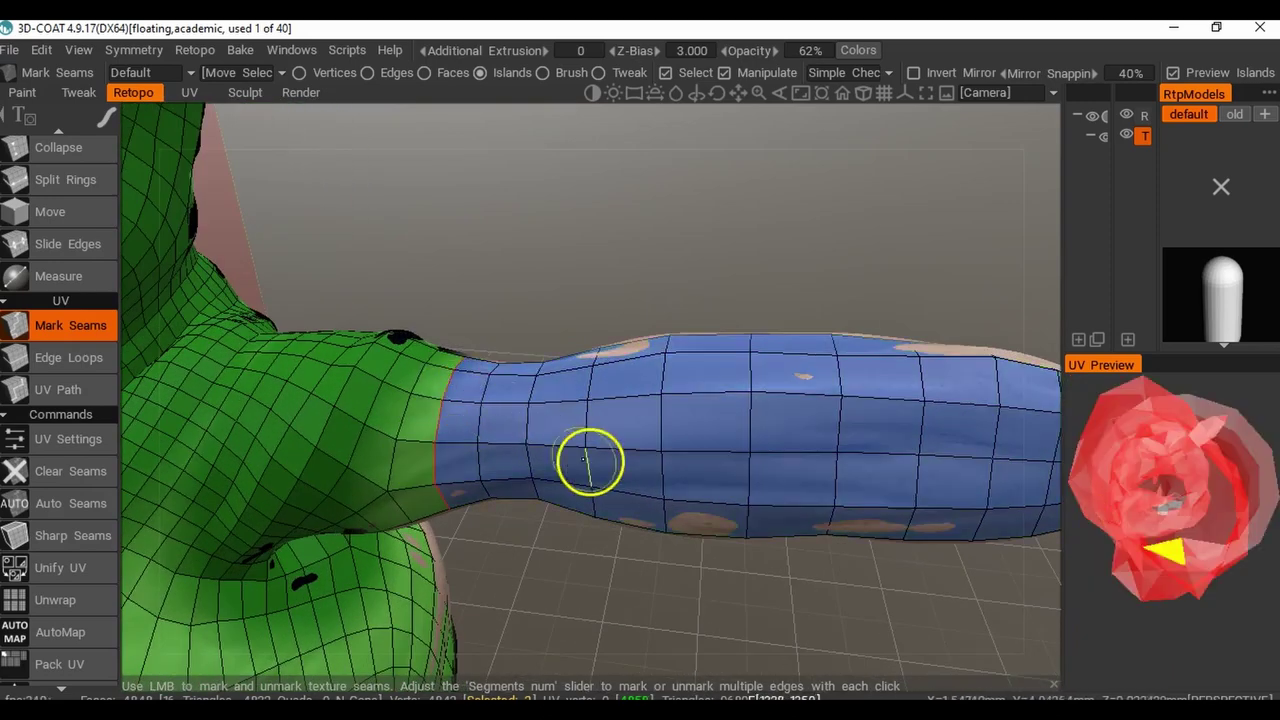
Examine the separated arm island and the seam ring around the upper arm from several angles.
drag(589, 460, 451, 511)
drag(517, 534, 532, 454)
mouse_move(532, 454)
right_down()
mouse_move(546, 466)
mouse_move(513, 465)
right_up()
middle_drag(513, 465, 533, 430)
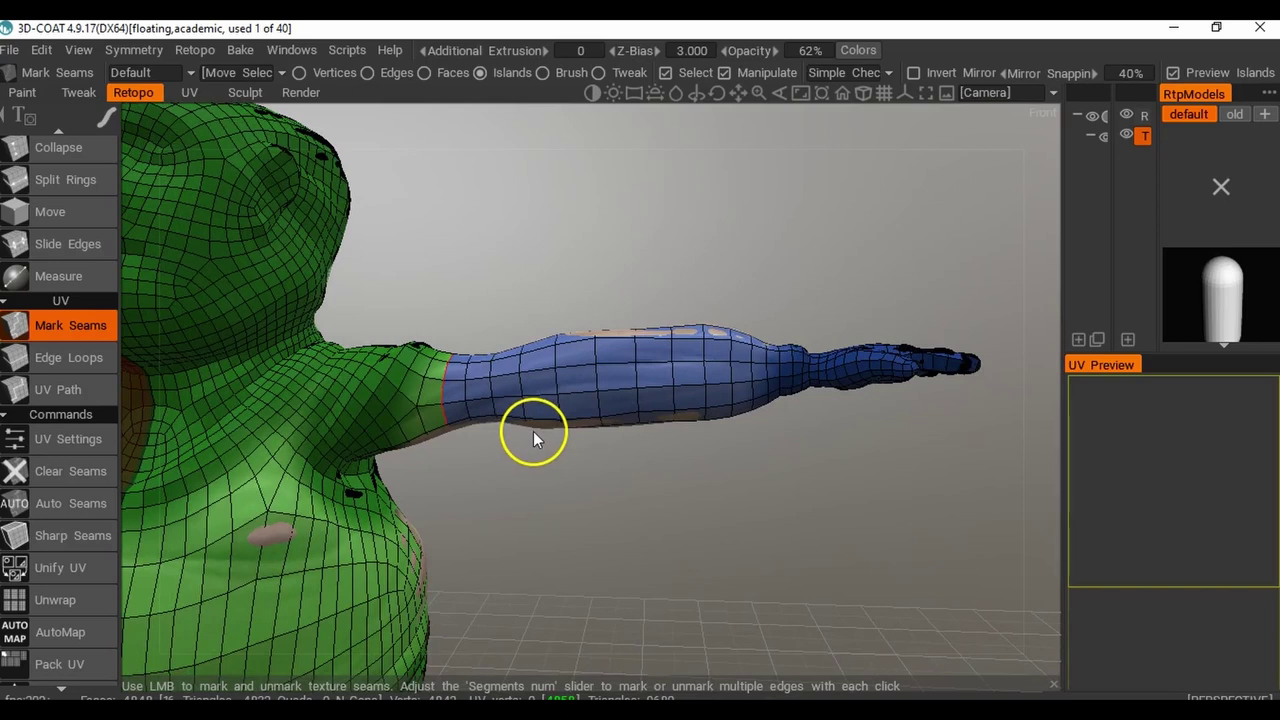
drag(537, 427, 487, 477)
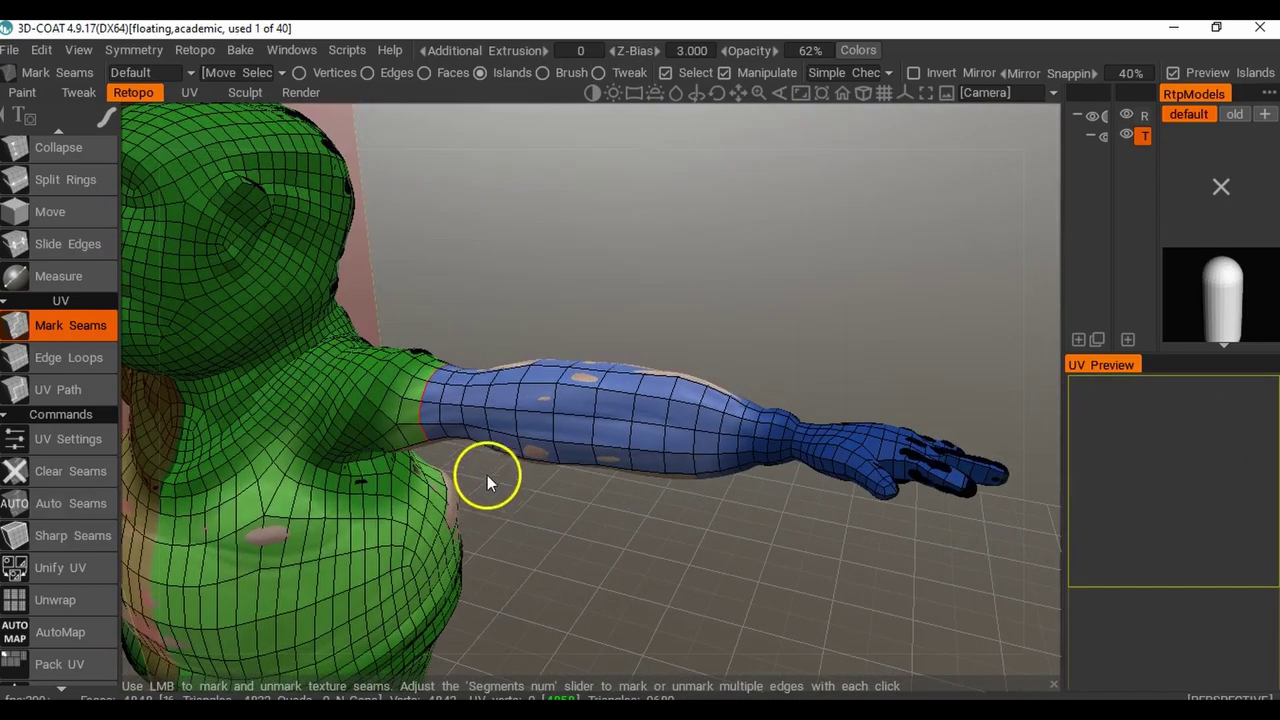
middle_drag(529, 446, 542, 456)
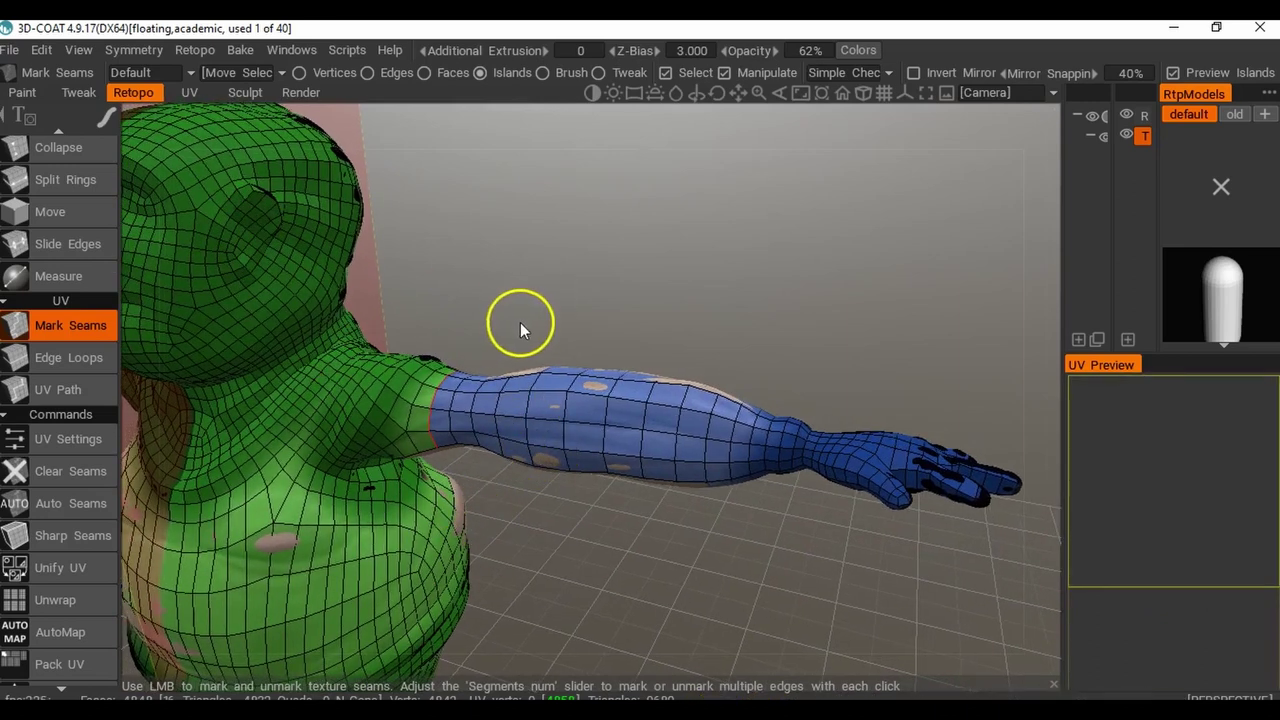
alt+drag(548, 404, 611, 334)
drag(520, 407, 473, 413)
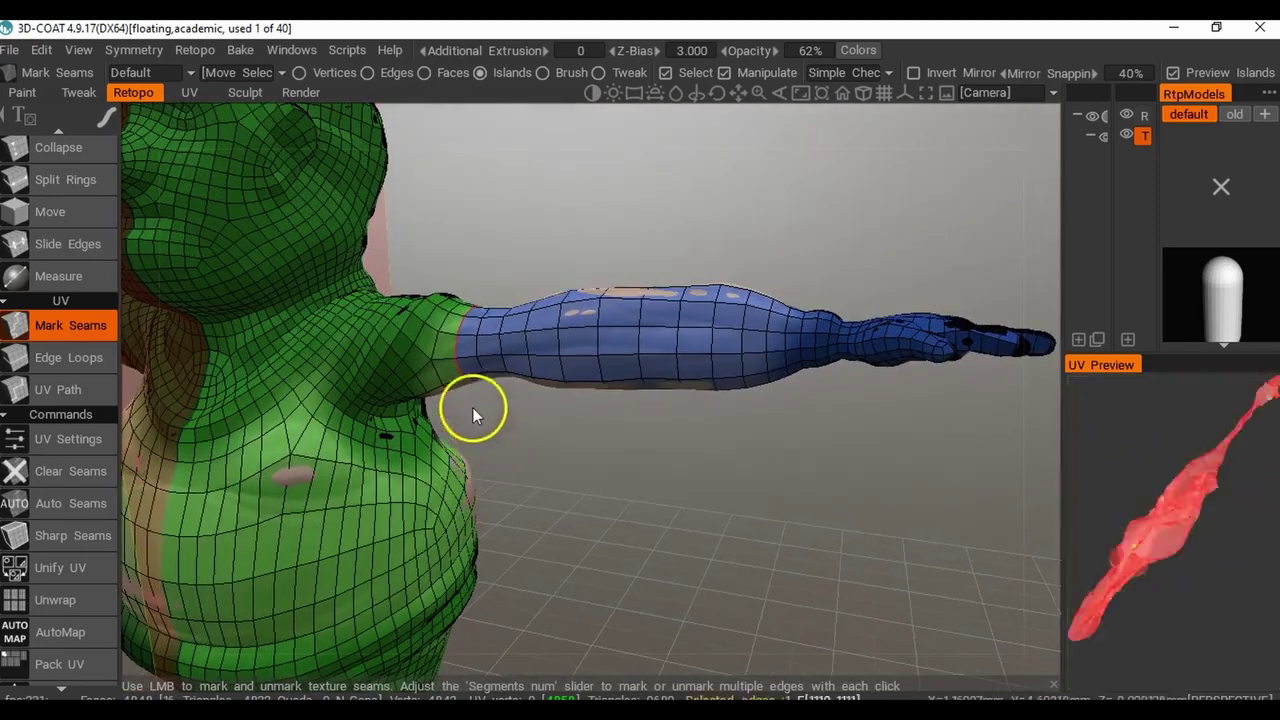
alt+drag(425, 280, 533, 364)
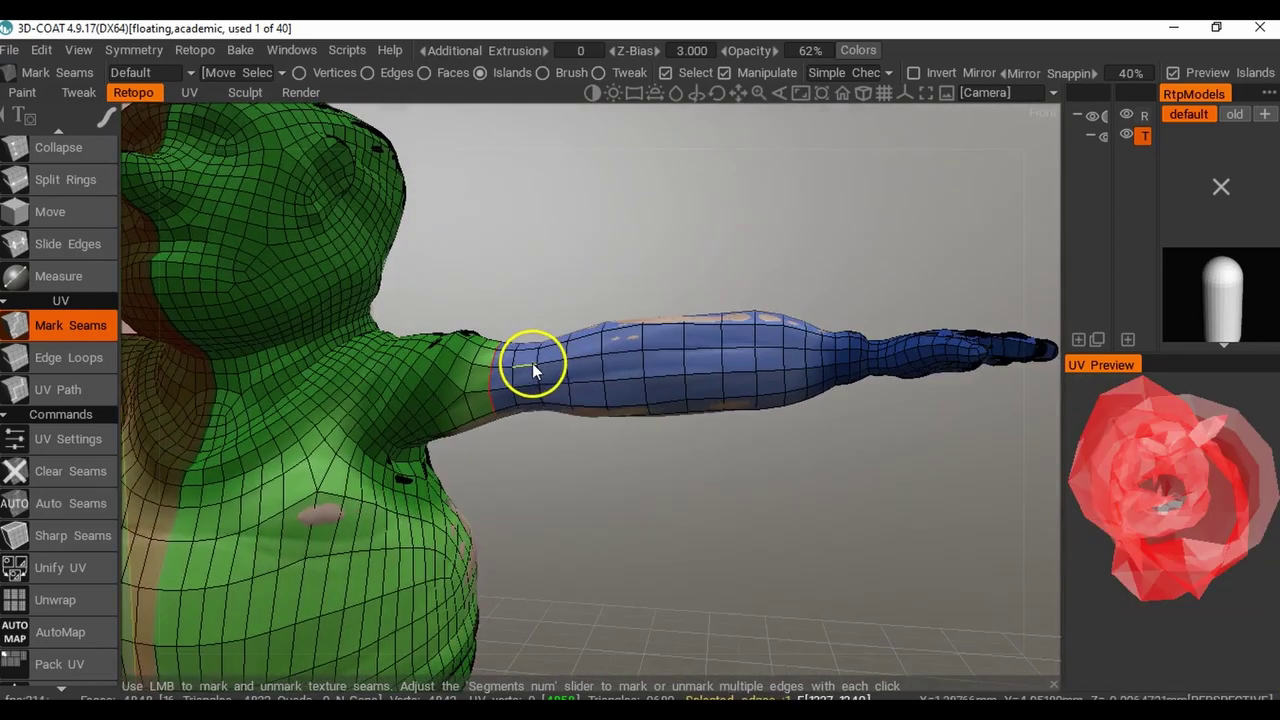
scroll(604, 431, up, 3)
scroll(604, 431, down, 4)
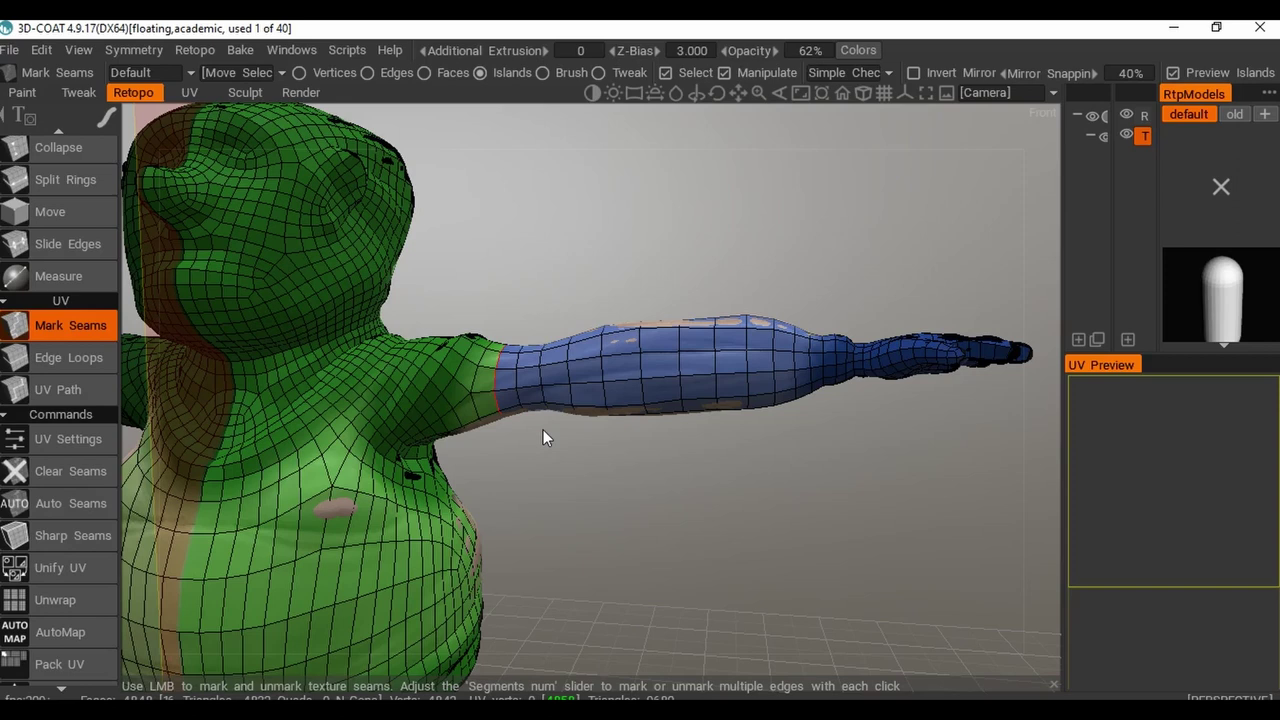
right_drag(566, 438, 590, 438)
drag(590, 438, 674, 480)
Switch to the Edge Loops tool and undo the seam edges marked by hand around the upper arm.
click(80, 343)
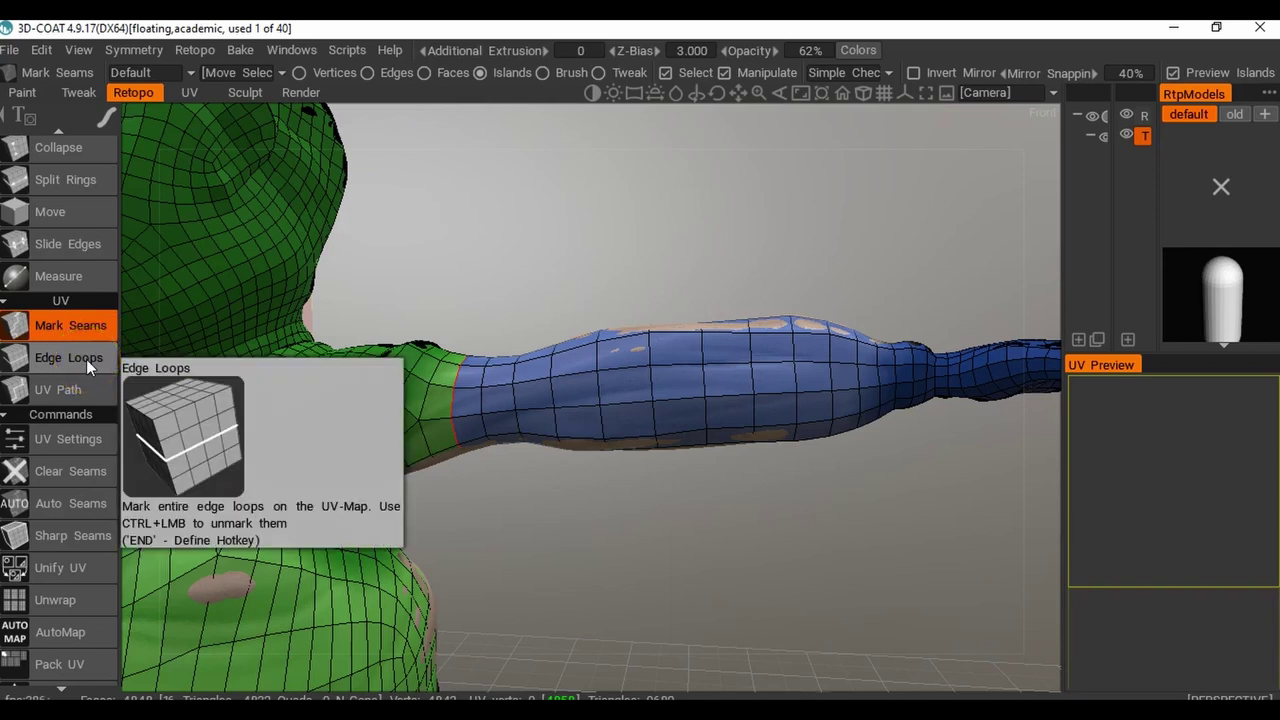
click(58, 330)
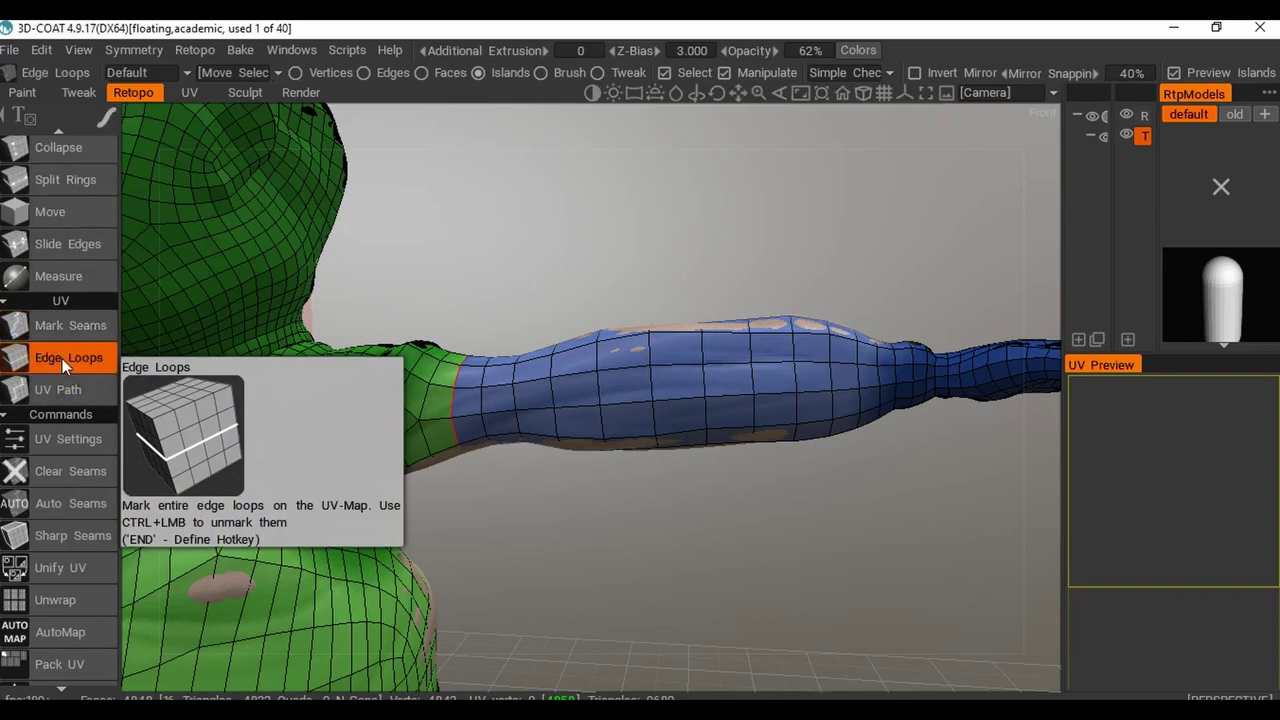
click(62, 357)
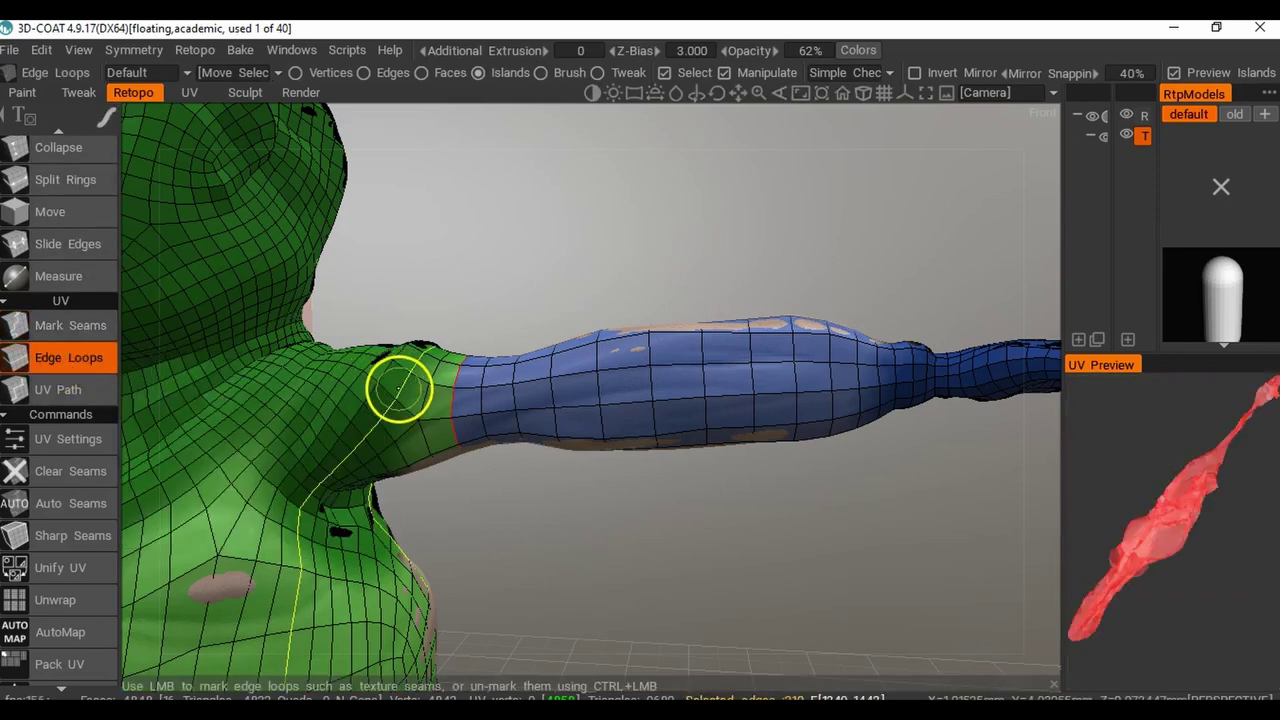
key(ctrl+z)
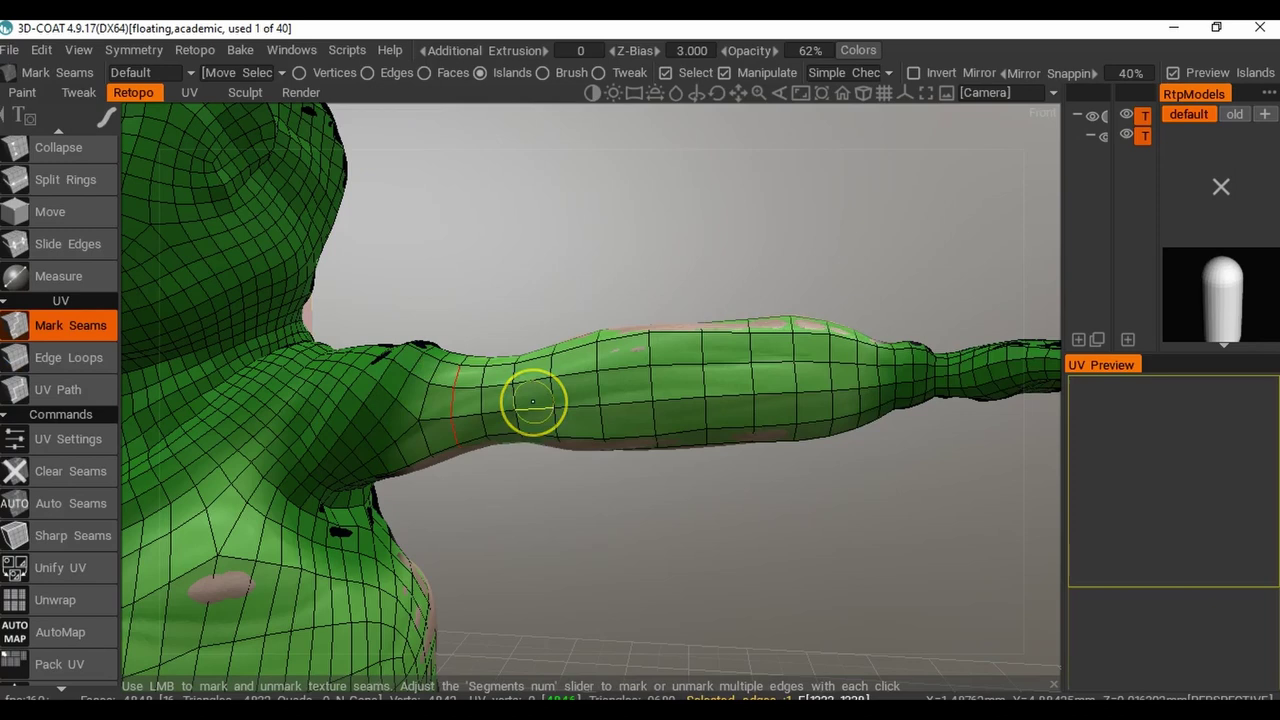
key(ctrl+z)
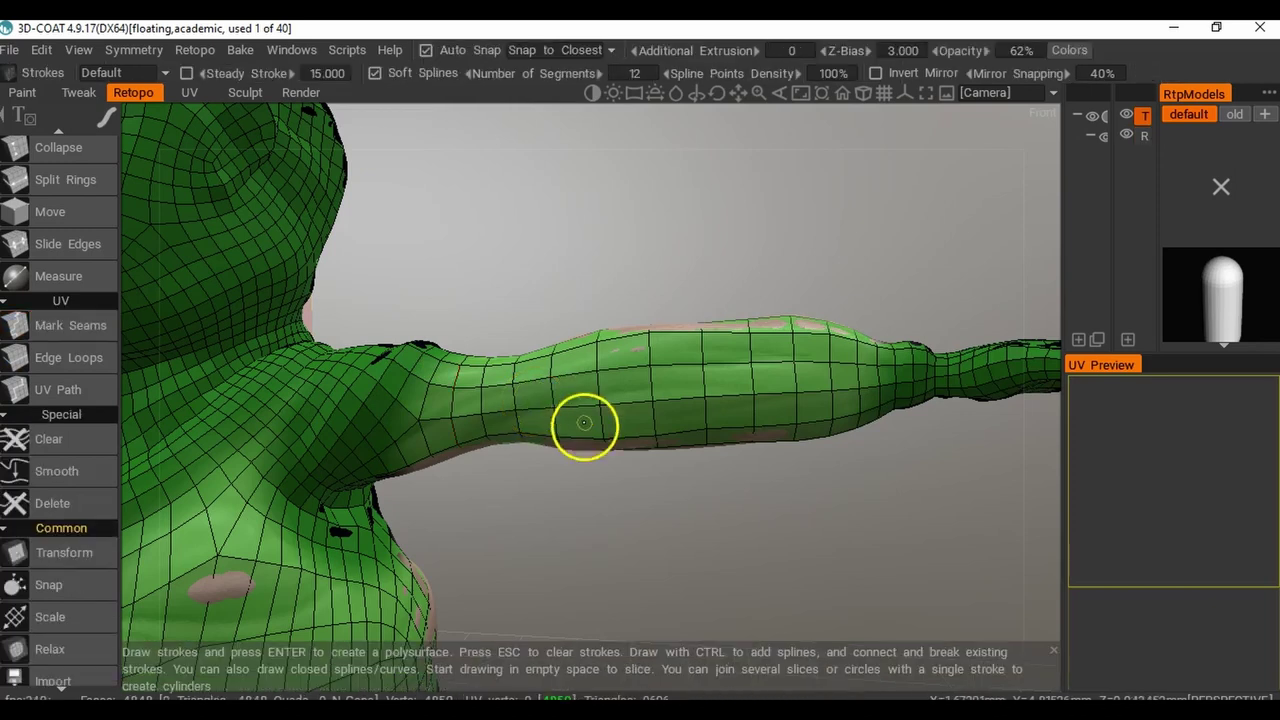
Examine with the Edge Loops tool which edge loops run around the shoulder and armpit.
scroll(614, 447, down, 3)
mouse_move(560, 443)
alt+mouse_down()
mouse_move(571, 470)
mouse_move(622, 441)
mouse_move(545, 428)
alt+mouse_up()
scroll(553, 443, up, 1)
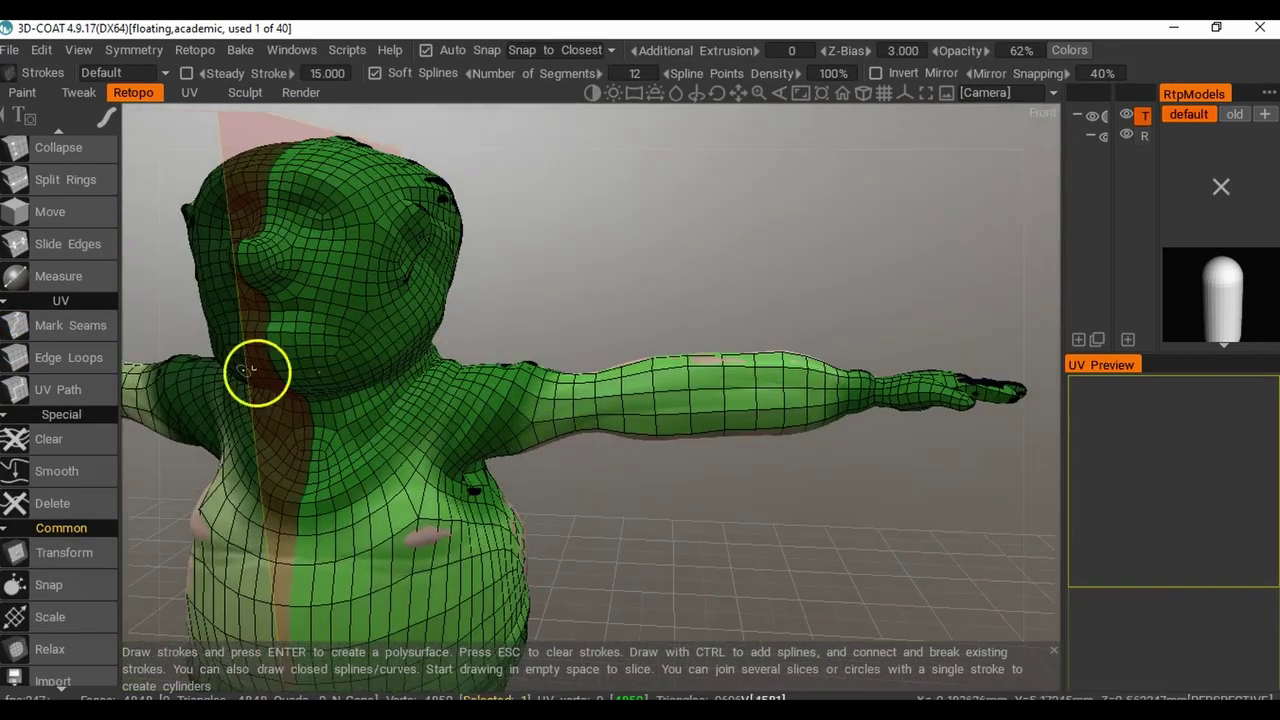
click(62, 360)
click(510, 388)
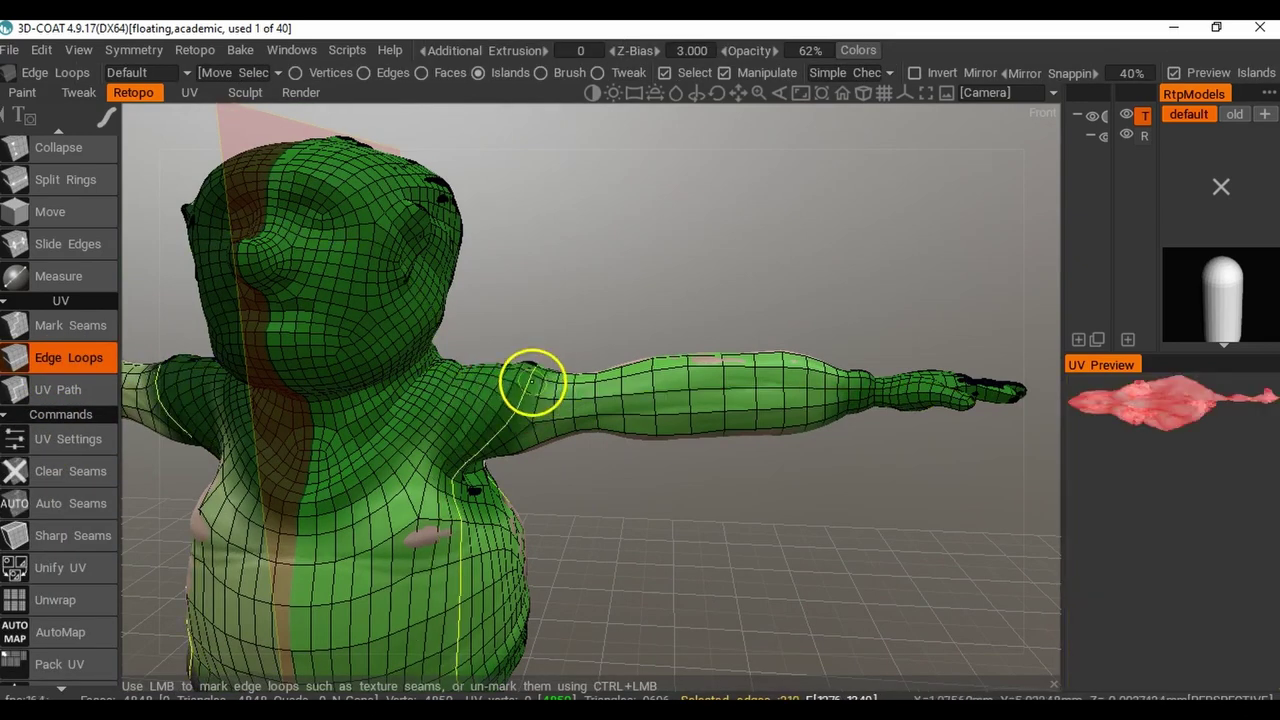
click(529, 386)
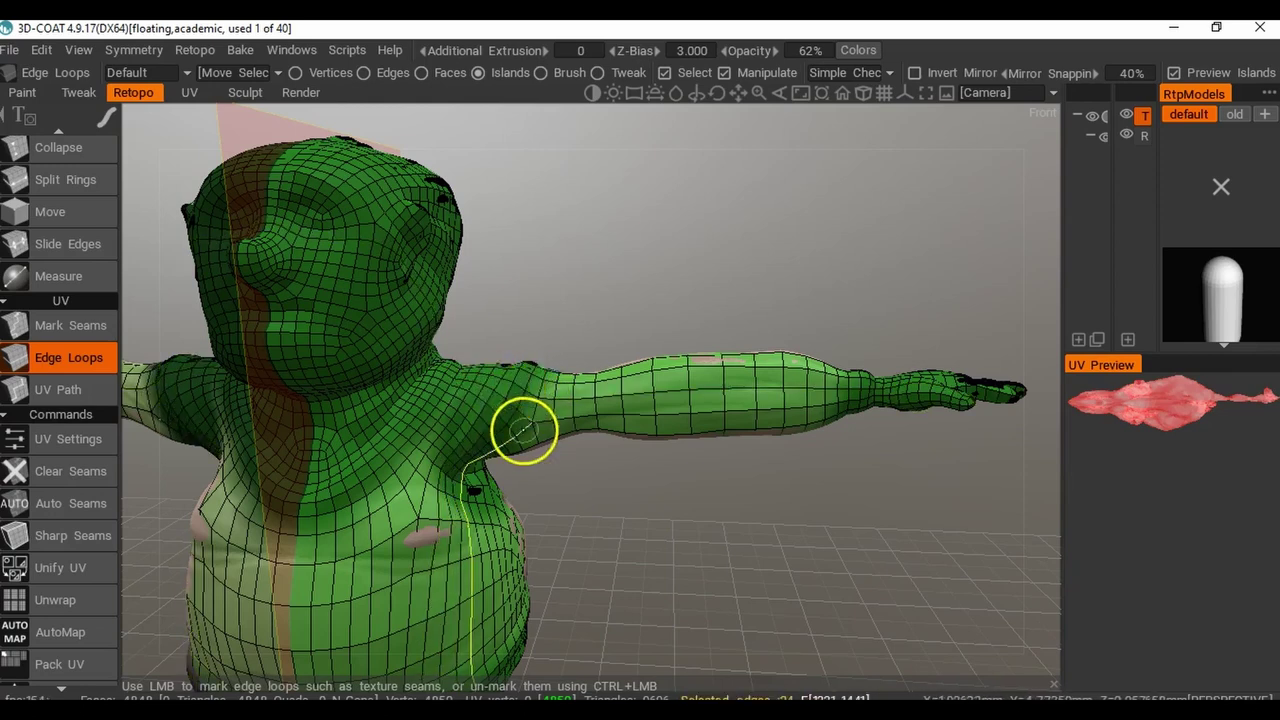
scroll(520, 443, up, 1)
scroll(520, 442, up, 1)
alt+drag(540, 445, 517, 386)
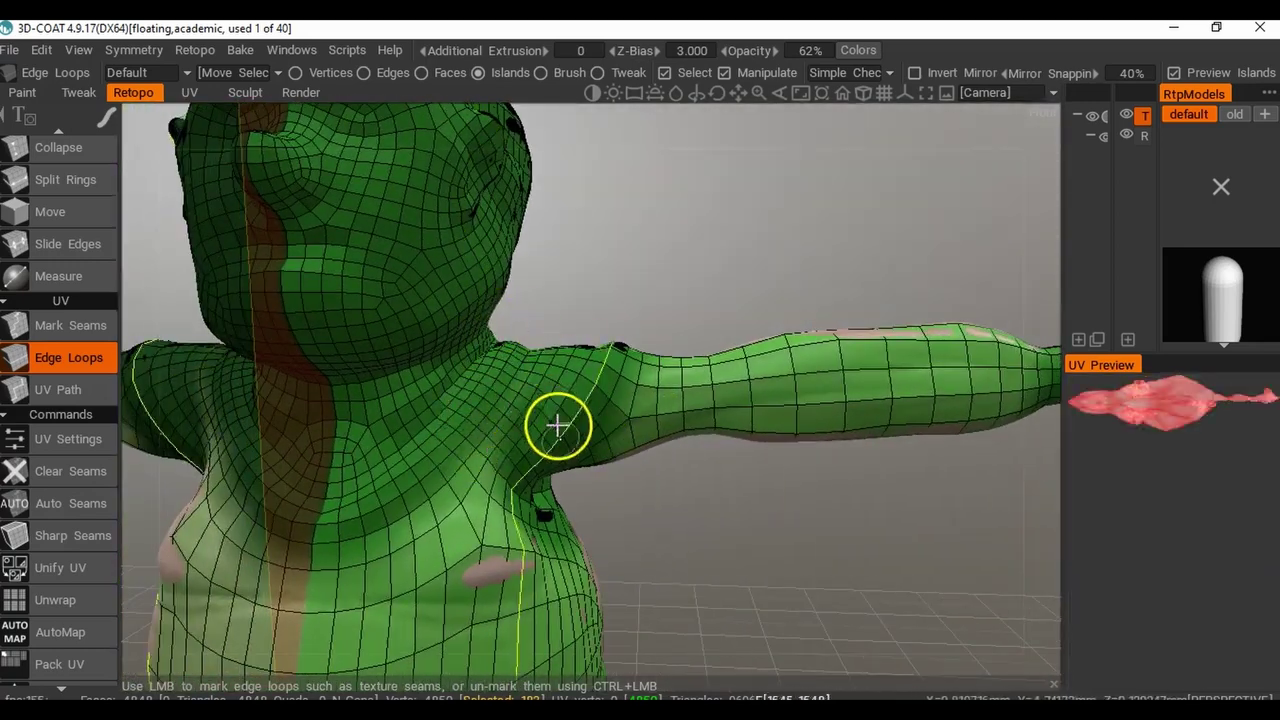
alt+drag(556, 478, 551, 380)
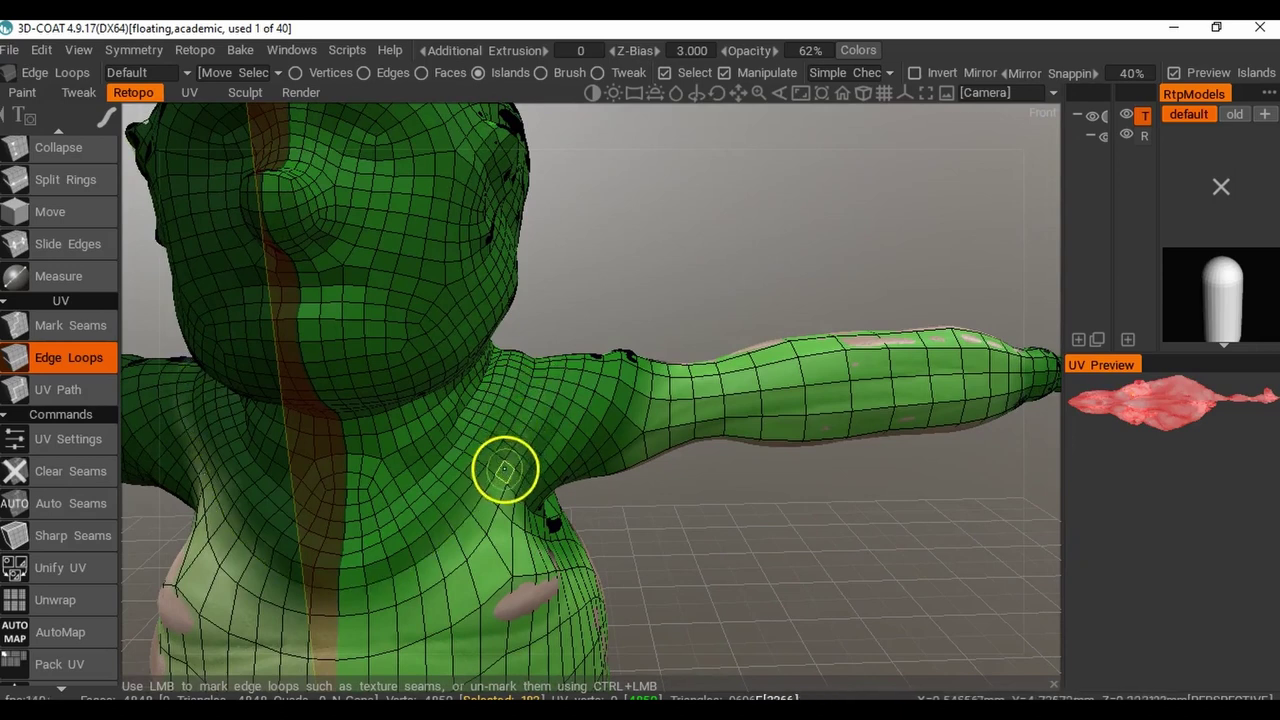
alt+drag(551, 500, 671, 471)
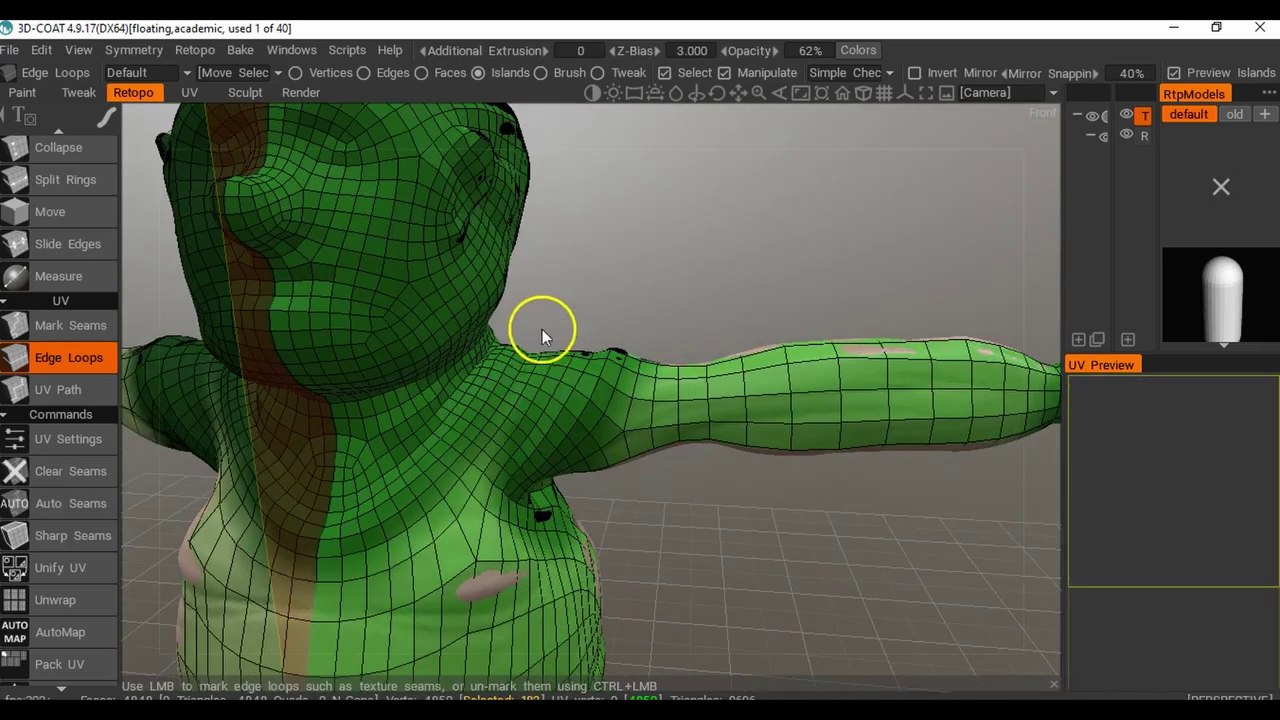
Mark a closed seam around the shoulder and armpit with Edge Loops to separate the arm from the torso.
drag(705, 485, 594, 400)
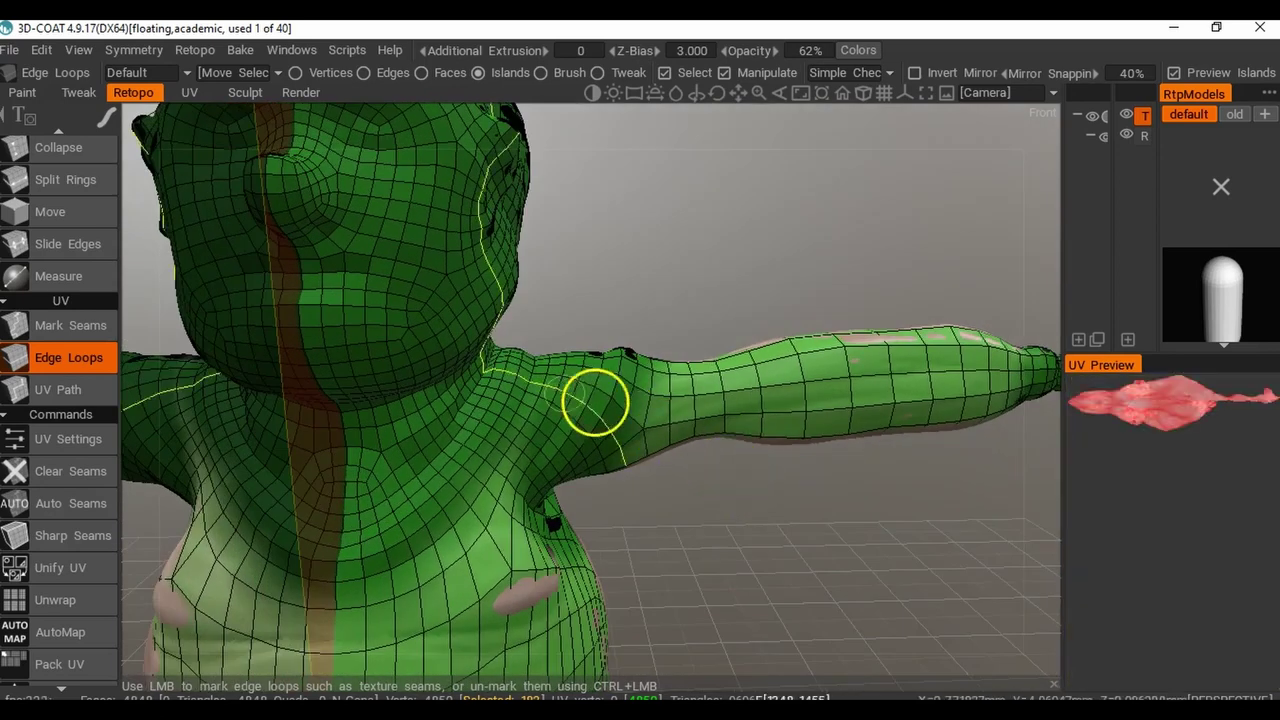
click(544, 381)
drag(640, 480, 618, 503)
click(621, 480)
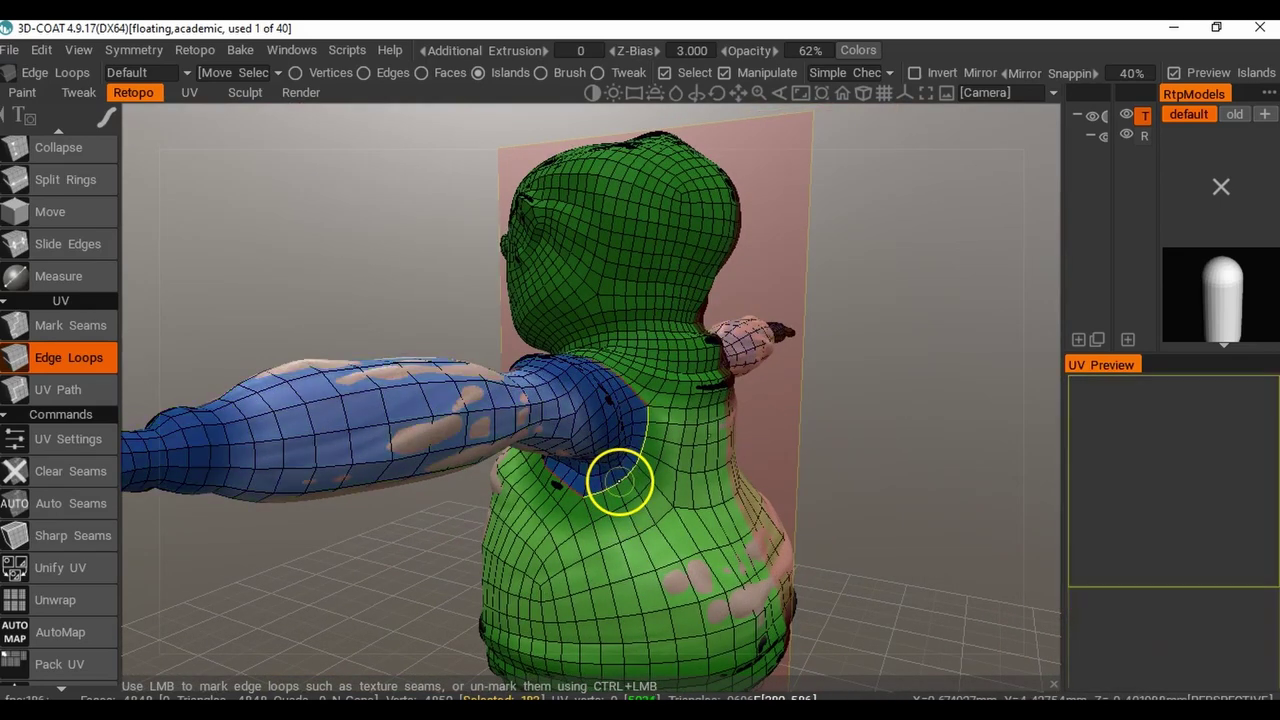
alt+drag(524, 476, 629, 477)
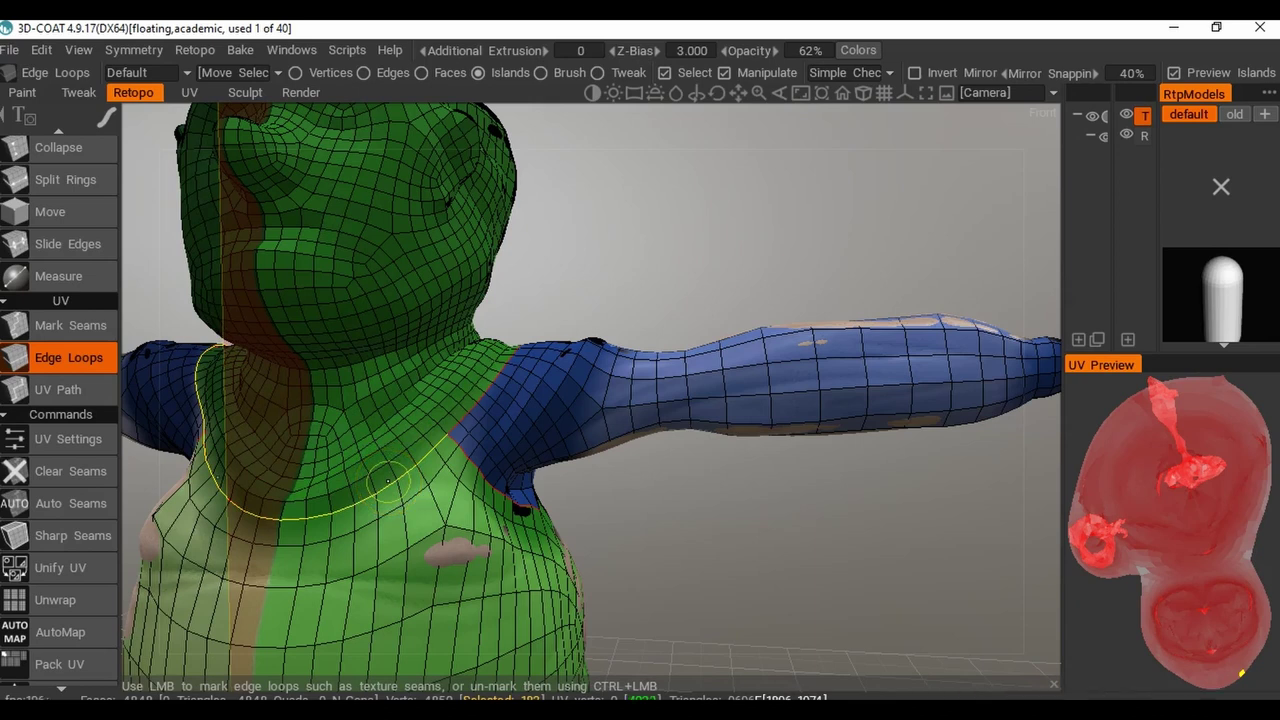
drag(786, 501, 706, 457)
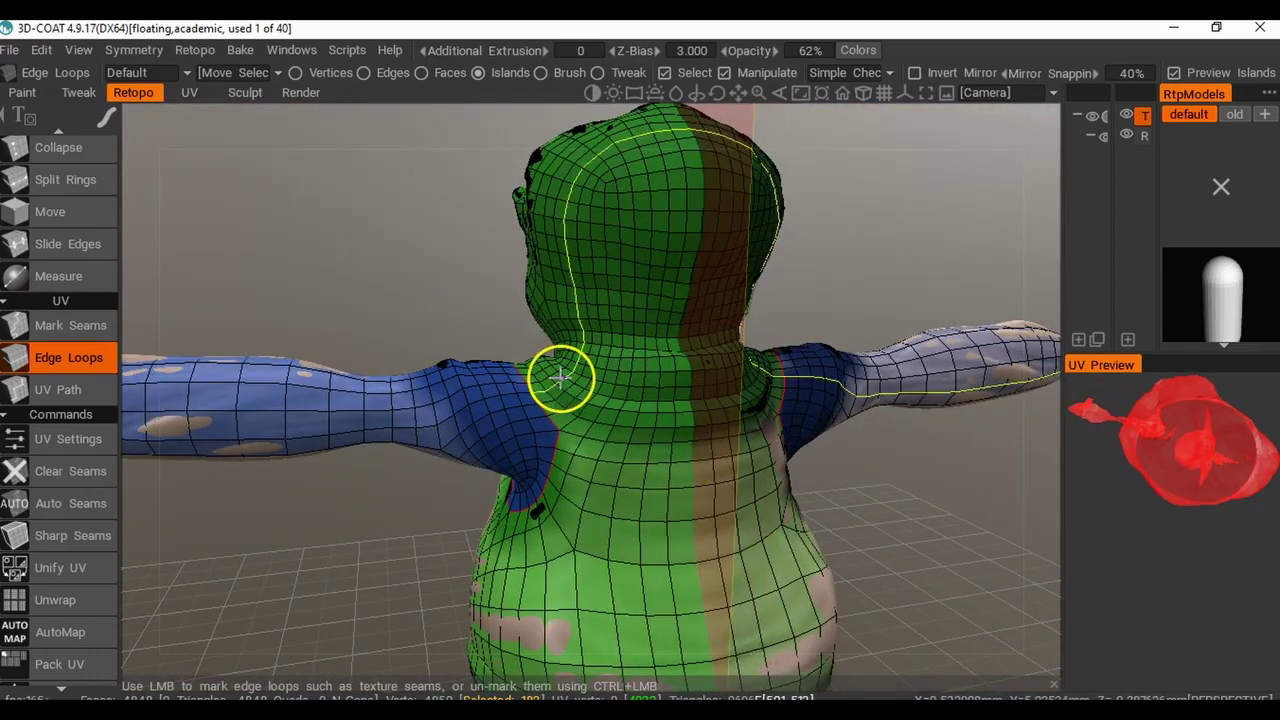
middle_drag(537, 417, 1010, 395)
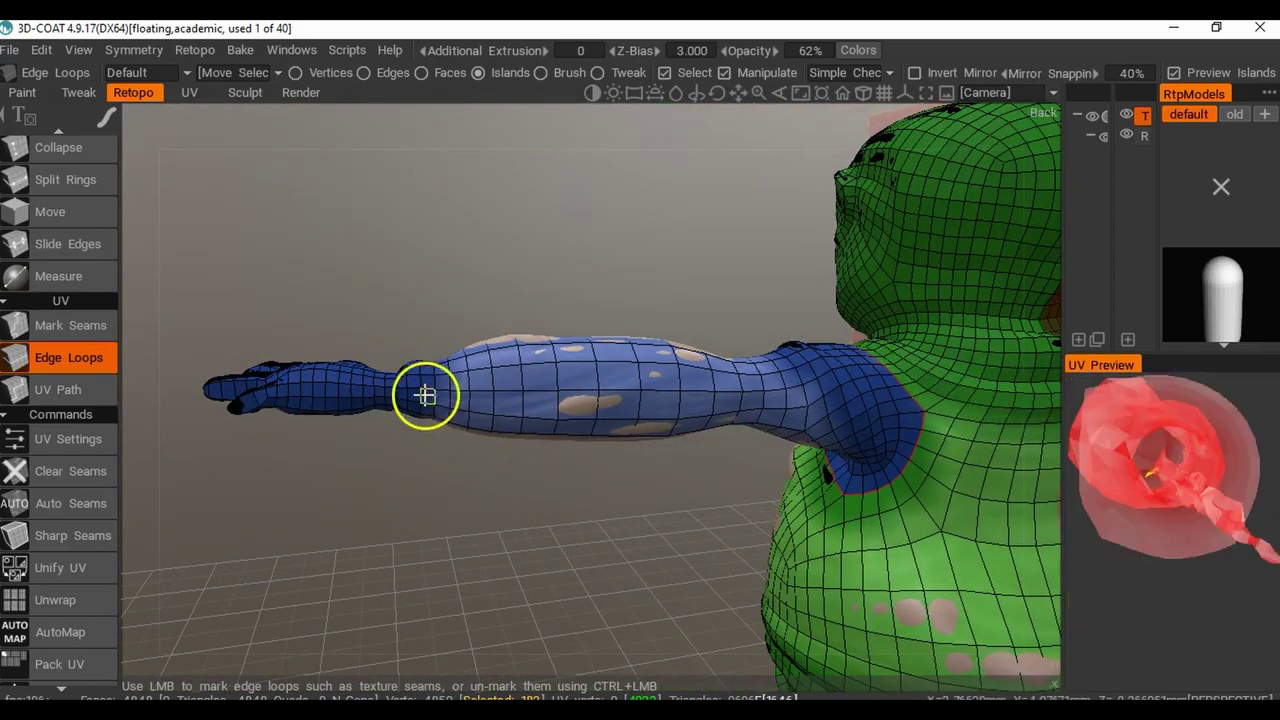
Unmark the closed seam around the shoulder and armpit so the arm rejoins the torso.
drag(394, 391, 345, 408)
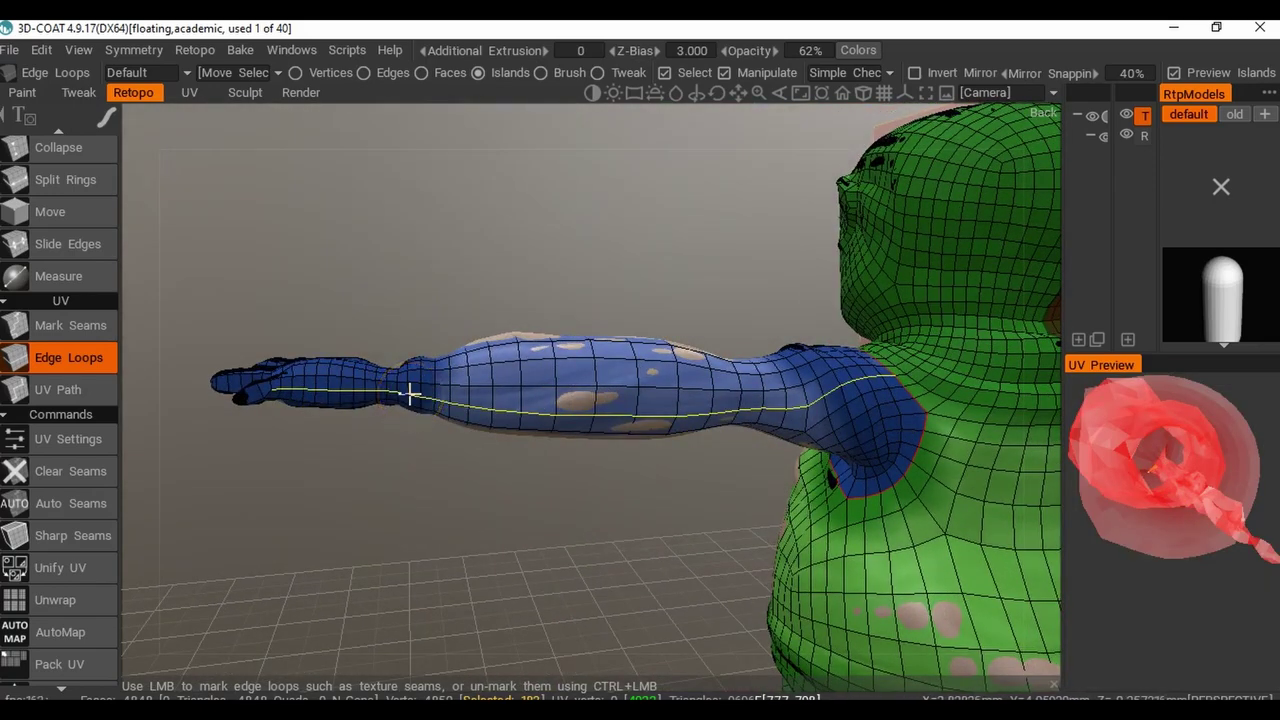
drag(791, 363, 716, 550)
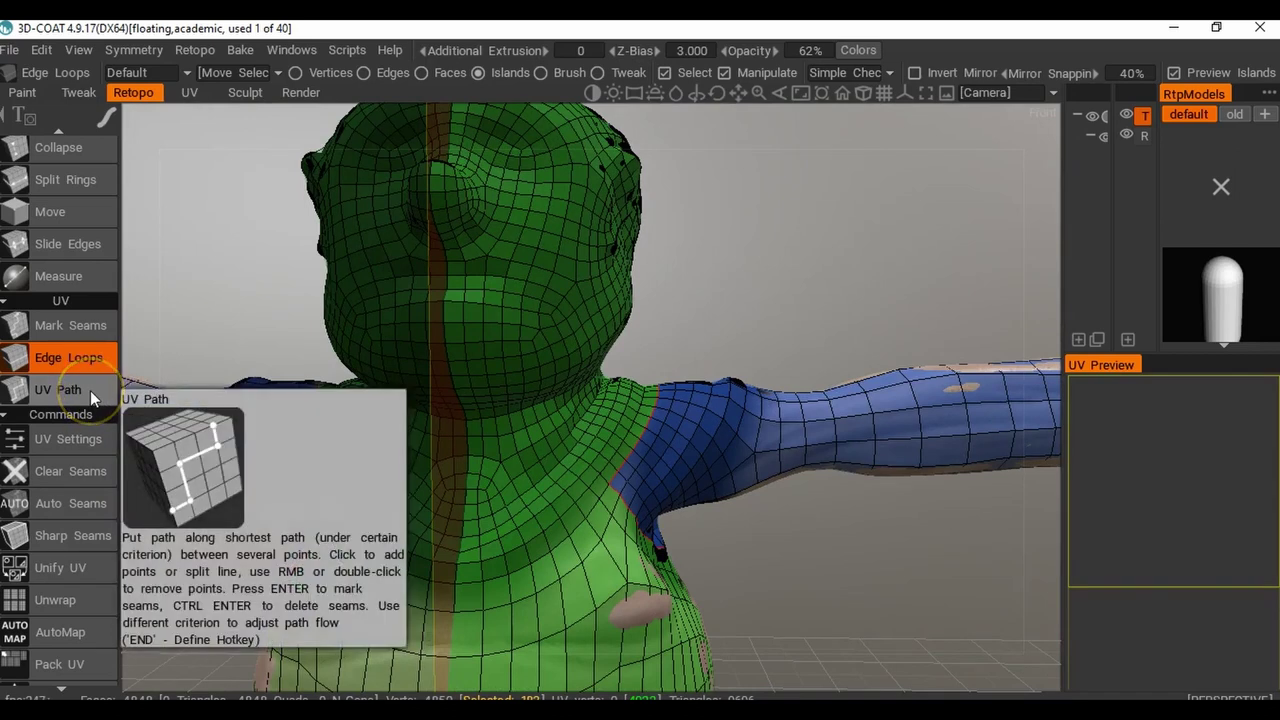
ctrl+click(610, 518)
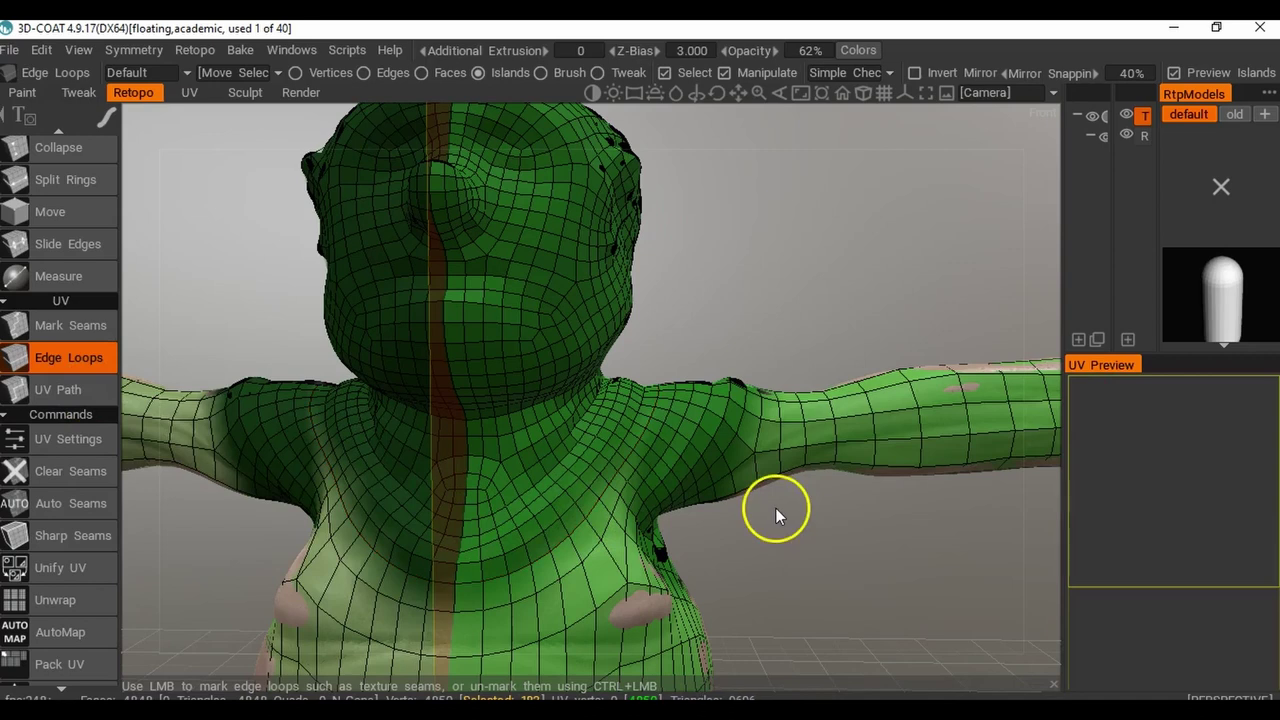
Start a UV Path at the front of the shoulder and run its points under the armpit and up the back.
click(68, 392)
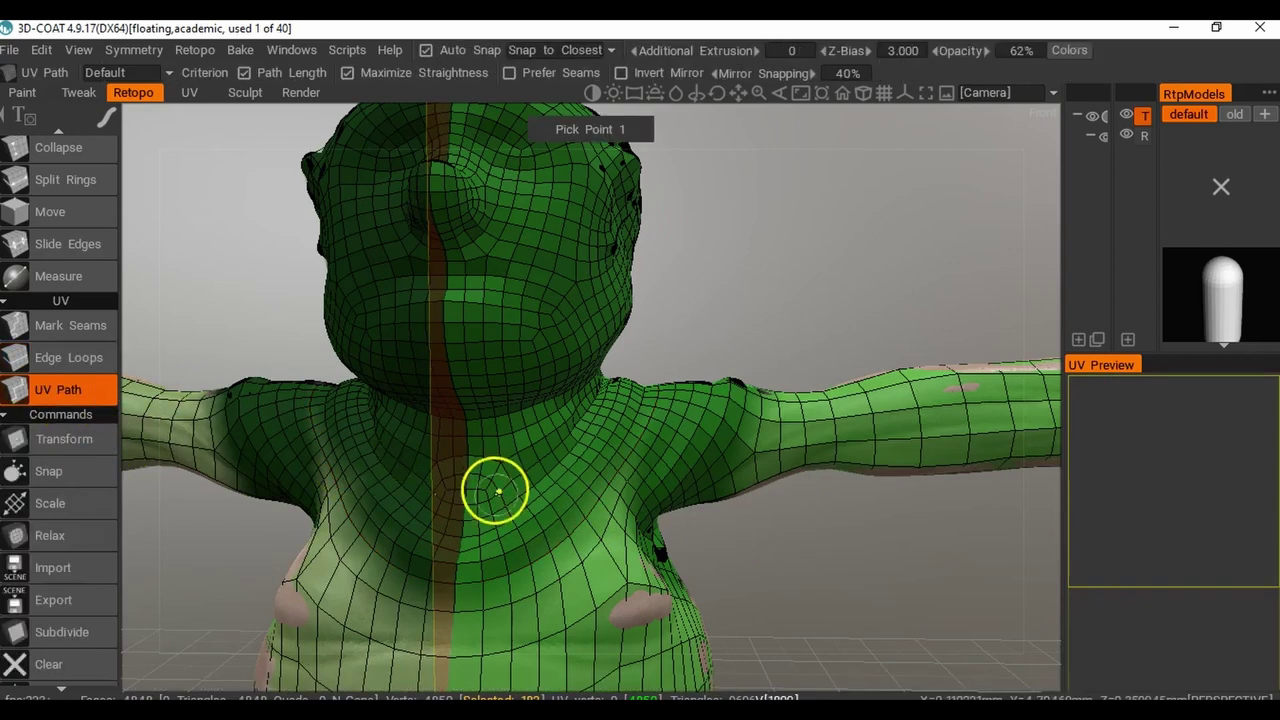
click(609, 483)
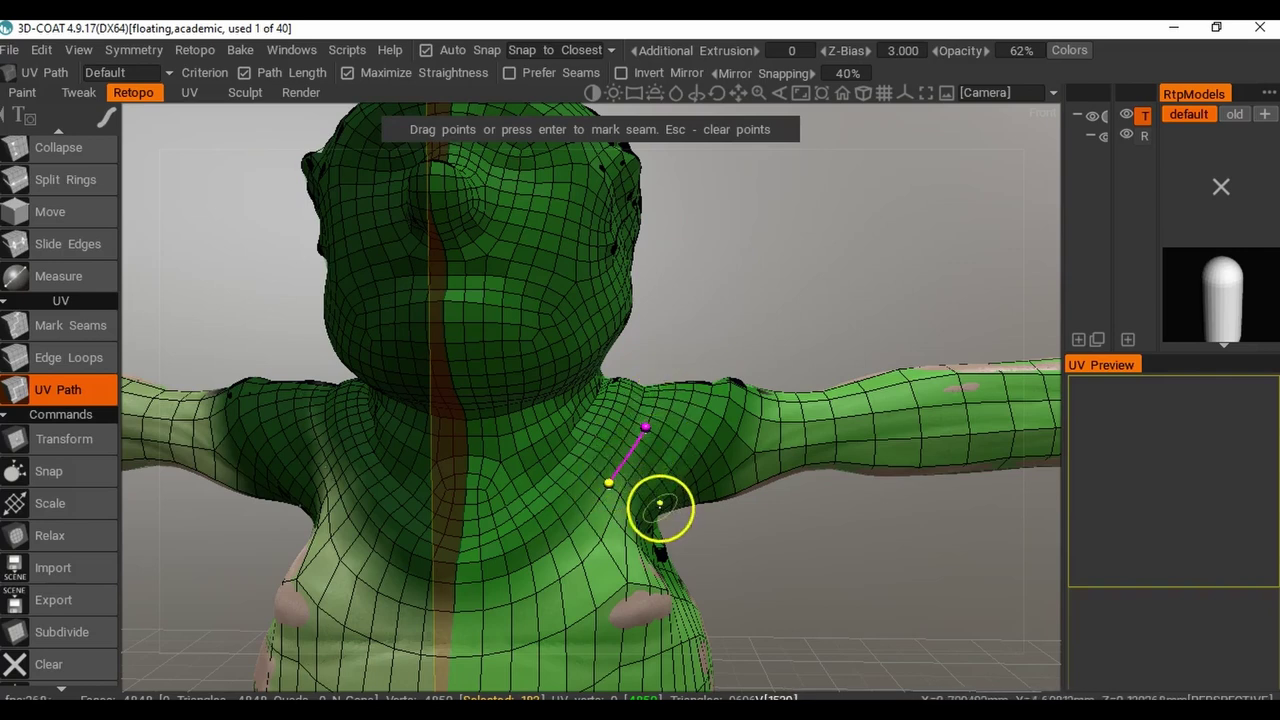
middle_drag(750, 538, 707, 505)
drag(764, 543, 562, 510)
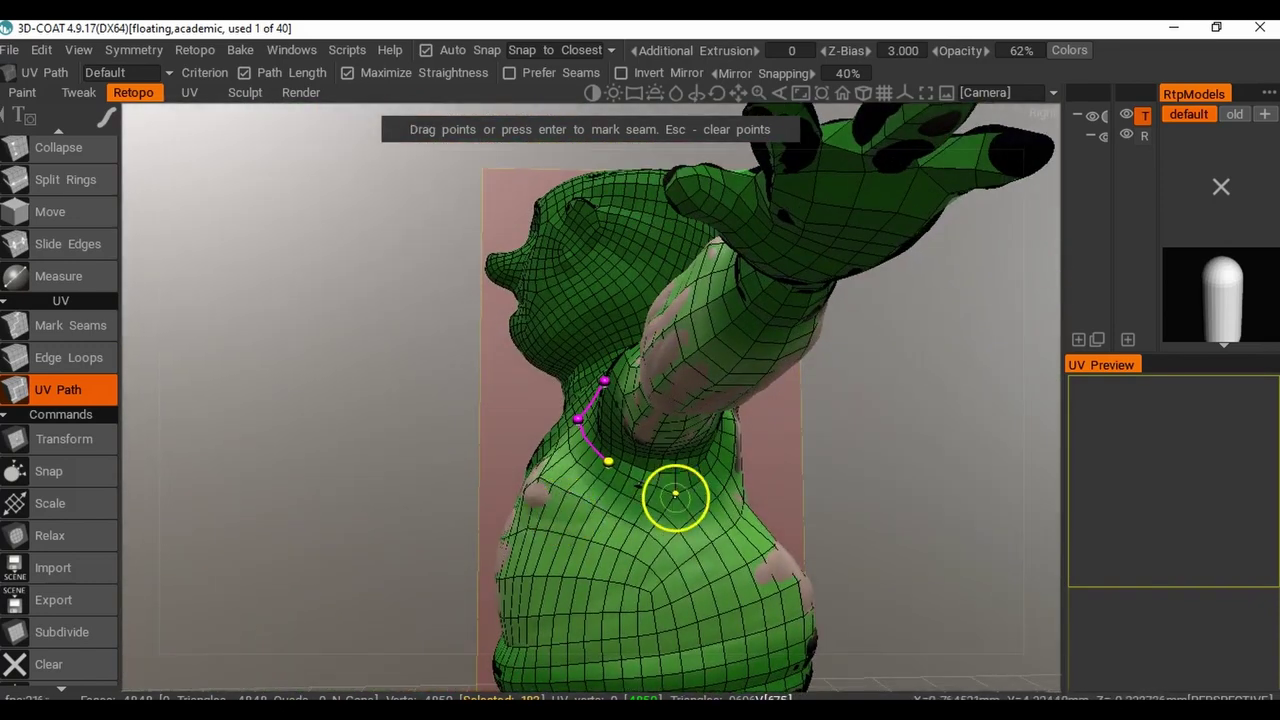
drag(676, 496, 764, 468)
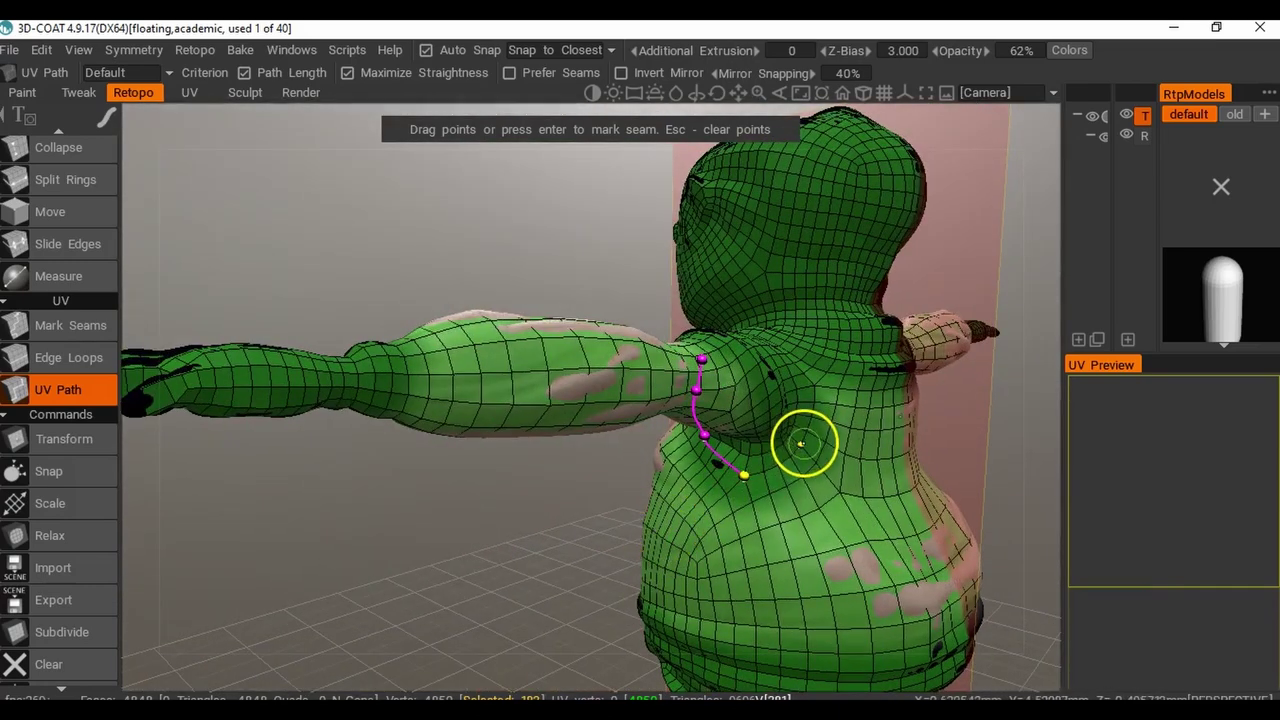
drag(808, 432, 774, 464)
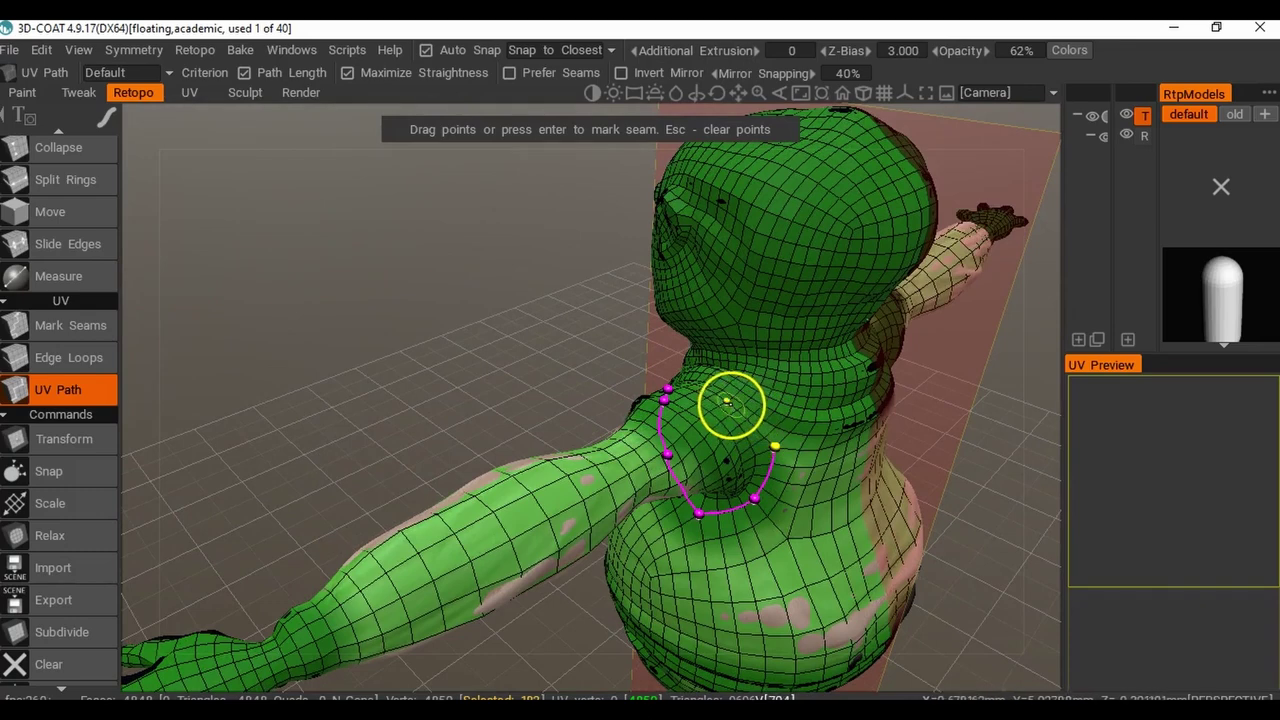
Continue the UV path over the top of the shoulder and mark the path as a seam.
middle_drag(727, 401, 728, 465)
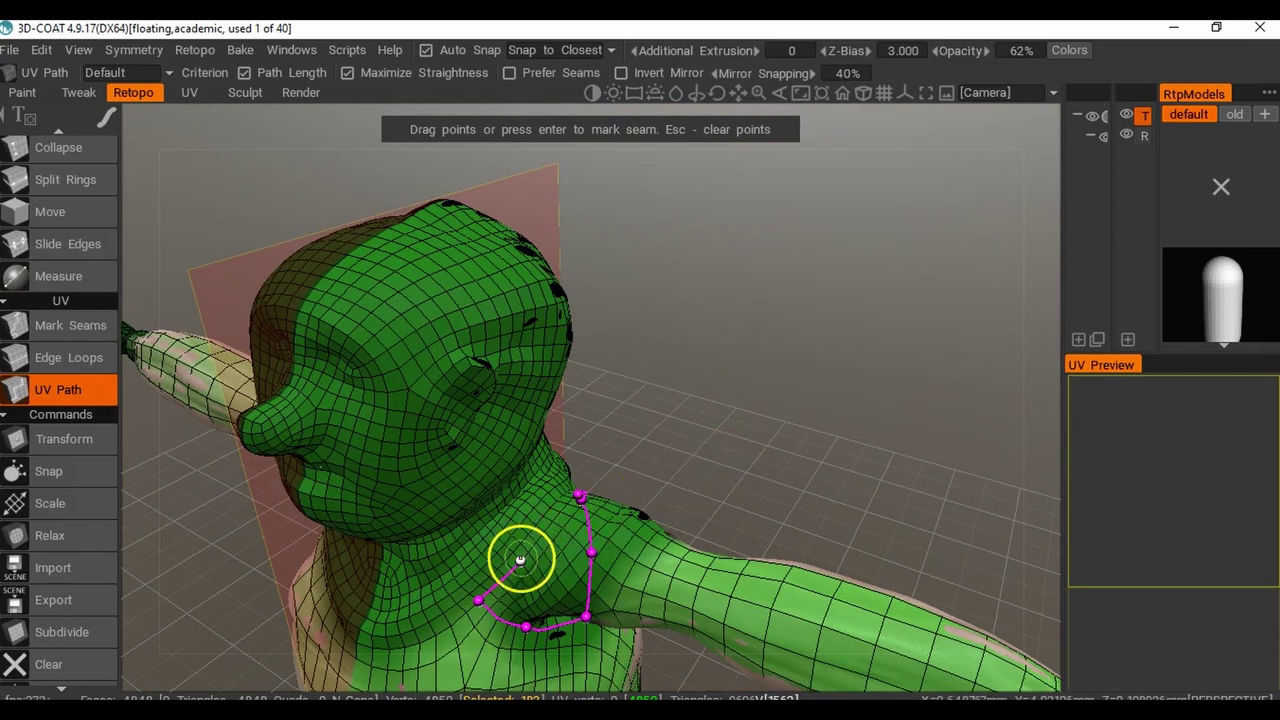
click(608, 538)
mouse_move(608, 538)
middle_down()
mouse_move(692, 450)
mouse_move(617, 543)
mouse_move(637, 509)
mouse_move(621, 509)
mouse_move(834, 457)
mouse_move(563, 529)
mouse_move(757, 549)
mouse_move(654, 517)
mouse_move(758, 541)
mouse_move(716, 520)
middle_up()
middle_drag(629, 488, 735, 391)
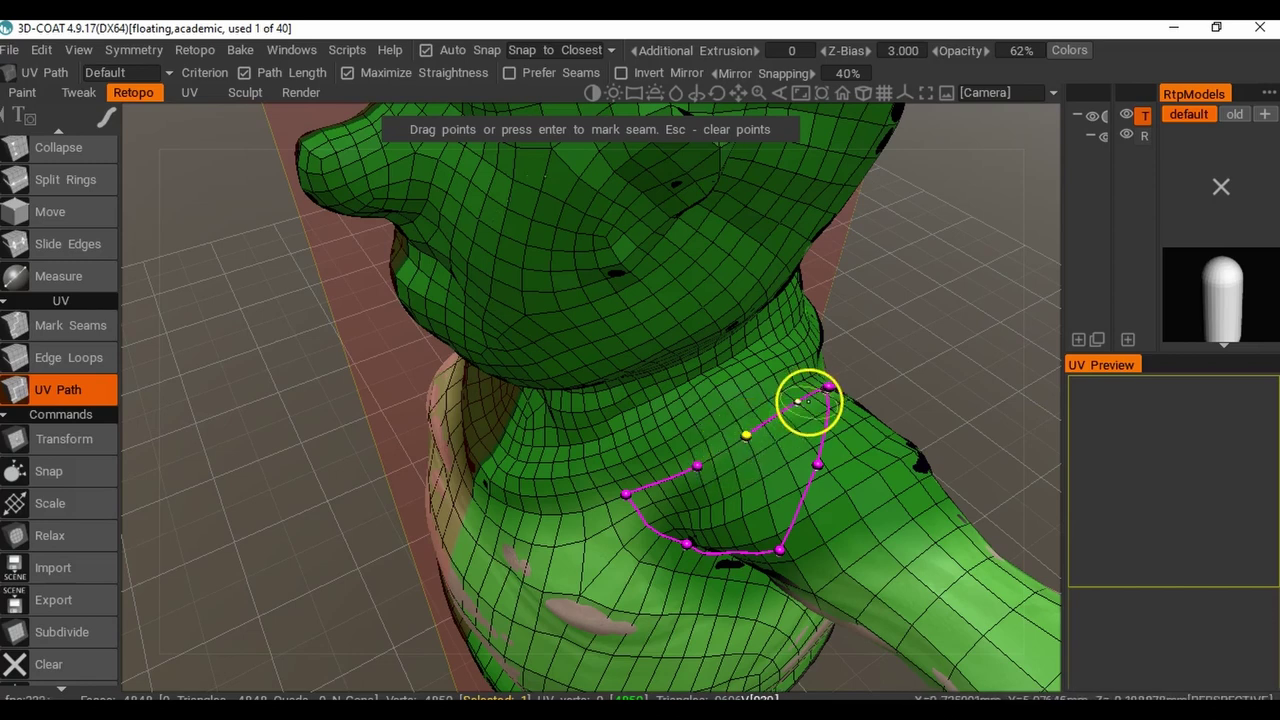
key(Return)
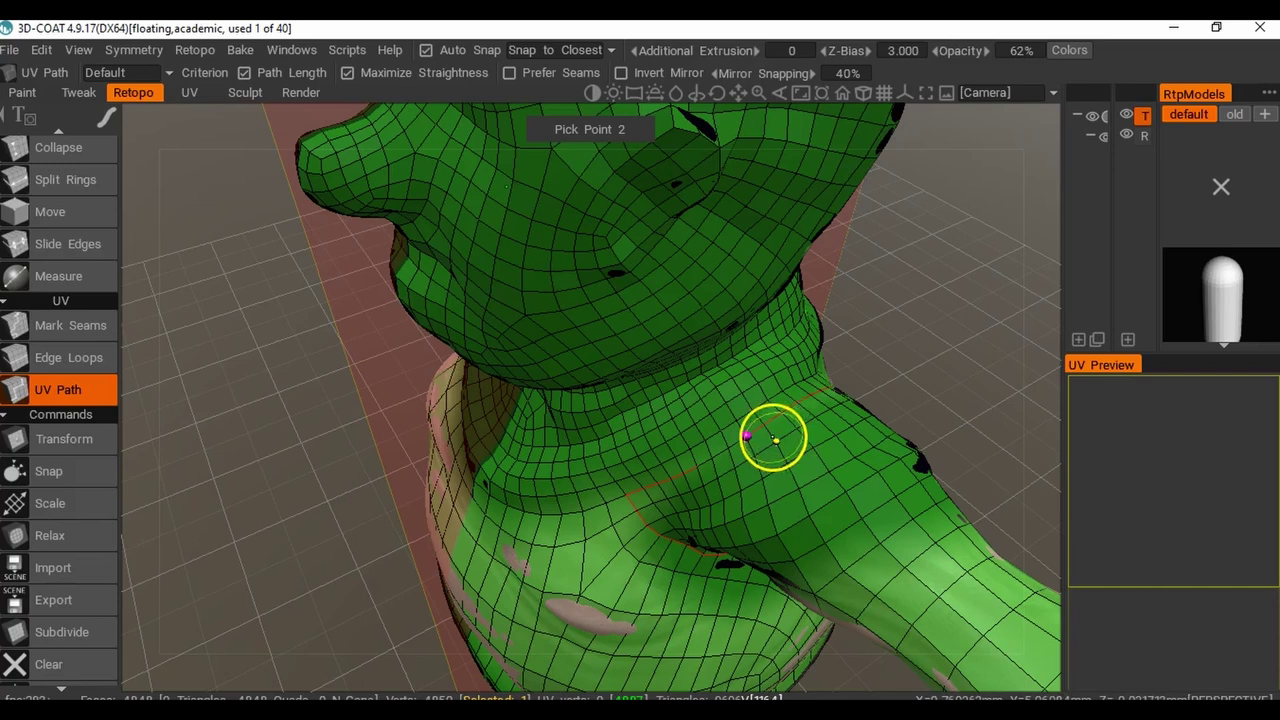
Try an extra UV path point near the open gap on the shoulder and undo back to the unmarked path.
click(746, 437)
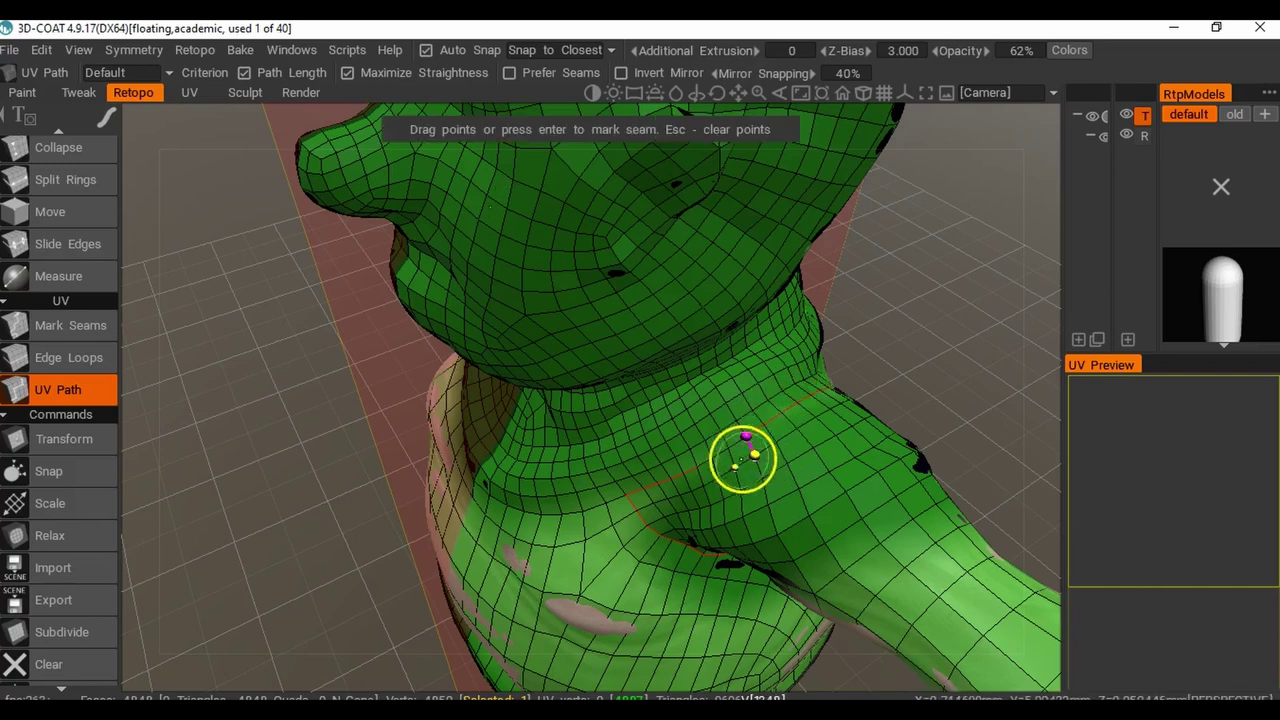
alt+drag(730, 483, 796, 450)
alt+right_drag(769, 508, 810, 505)
alt+drag(810, 505, 766, 426)
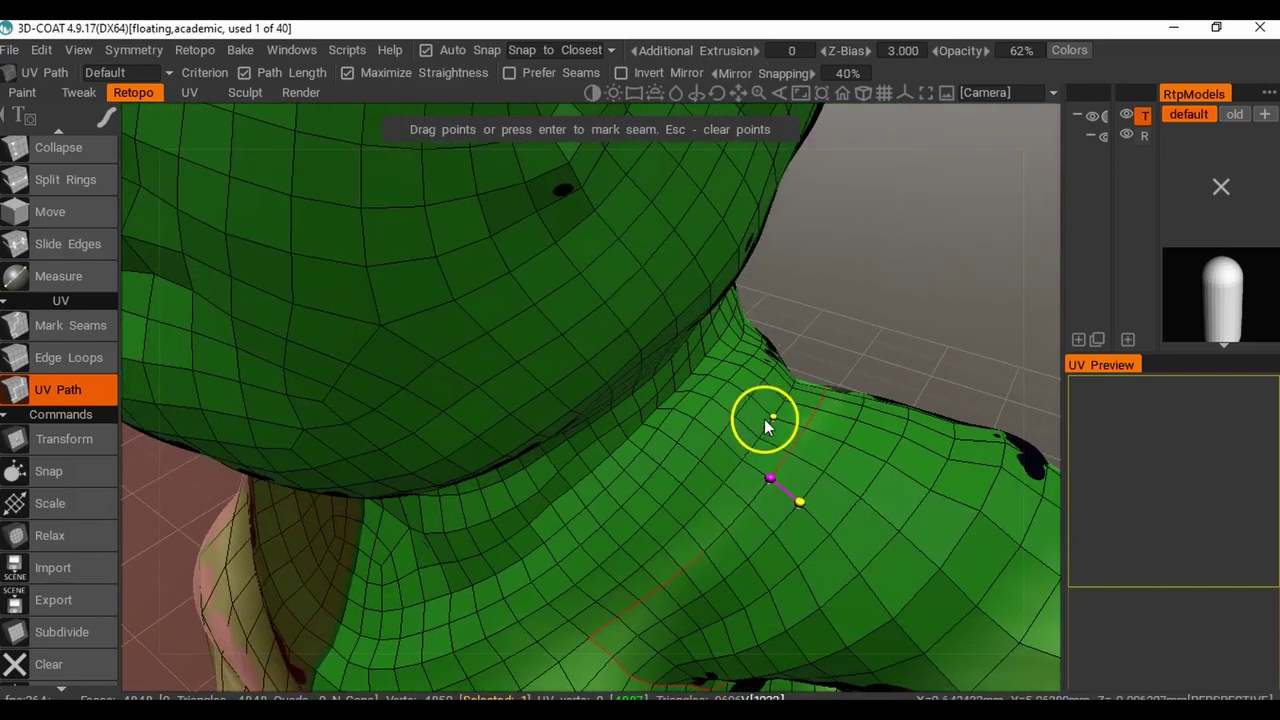
key(ctrl+z)
key(ctrl+z)
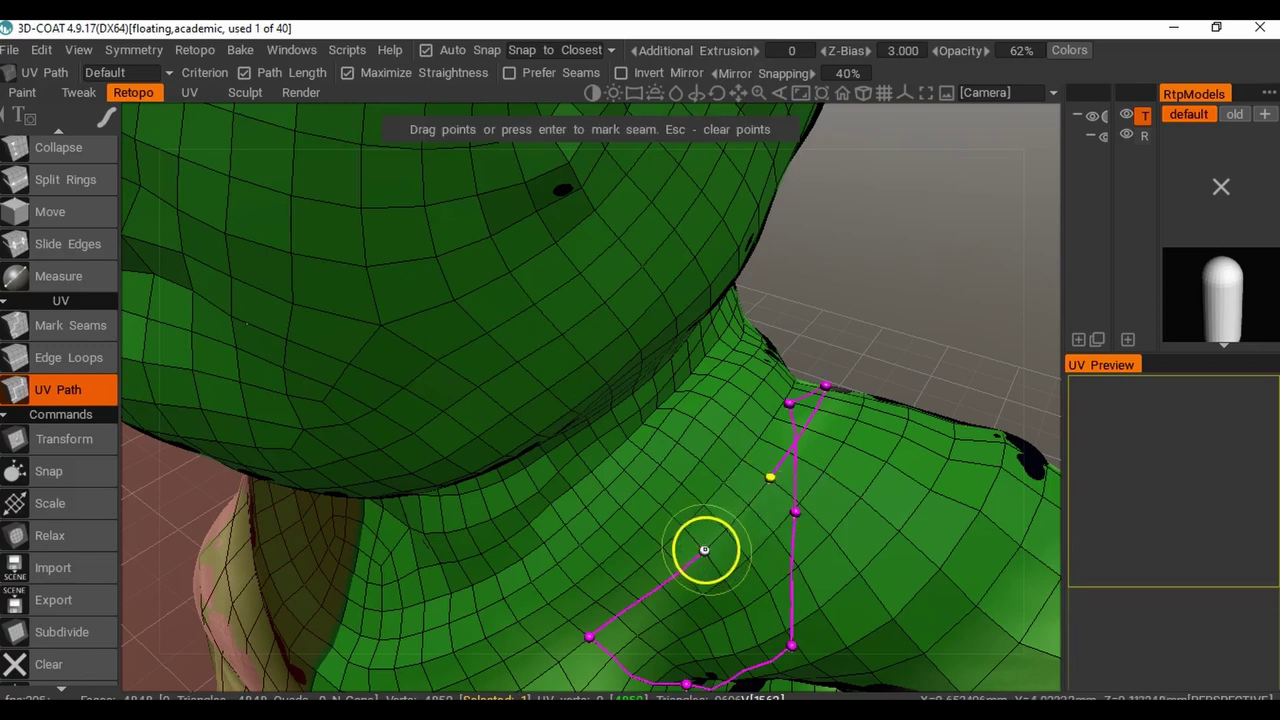
Mark the shoulder path as a seam and close its remaining gap edge by edge with Mark Seams.
alt+drag(755, 550, 707, 471)
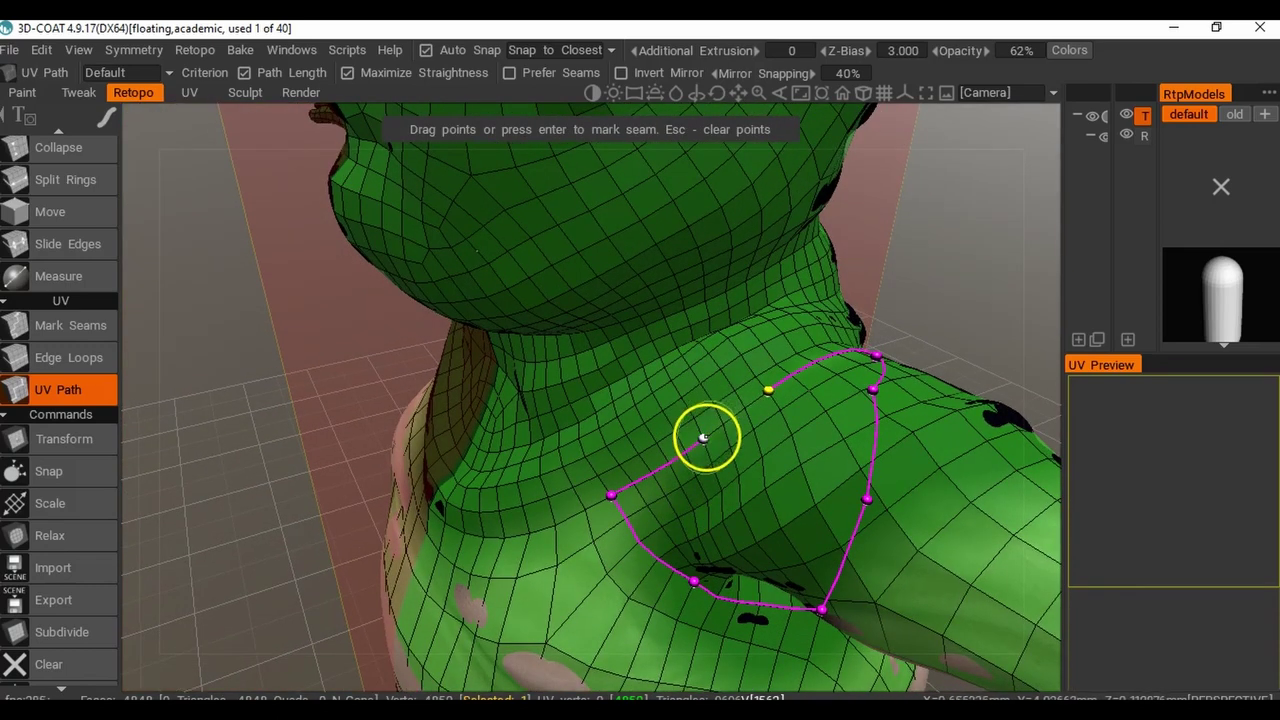
key(Return)
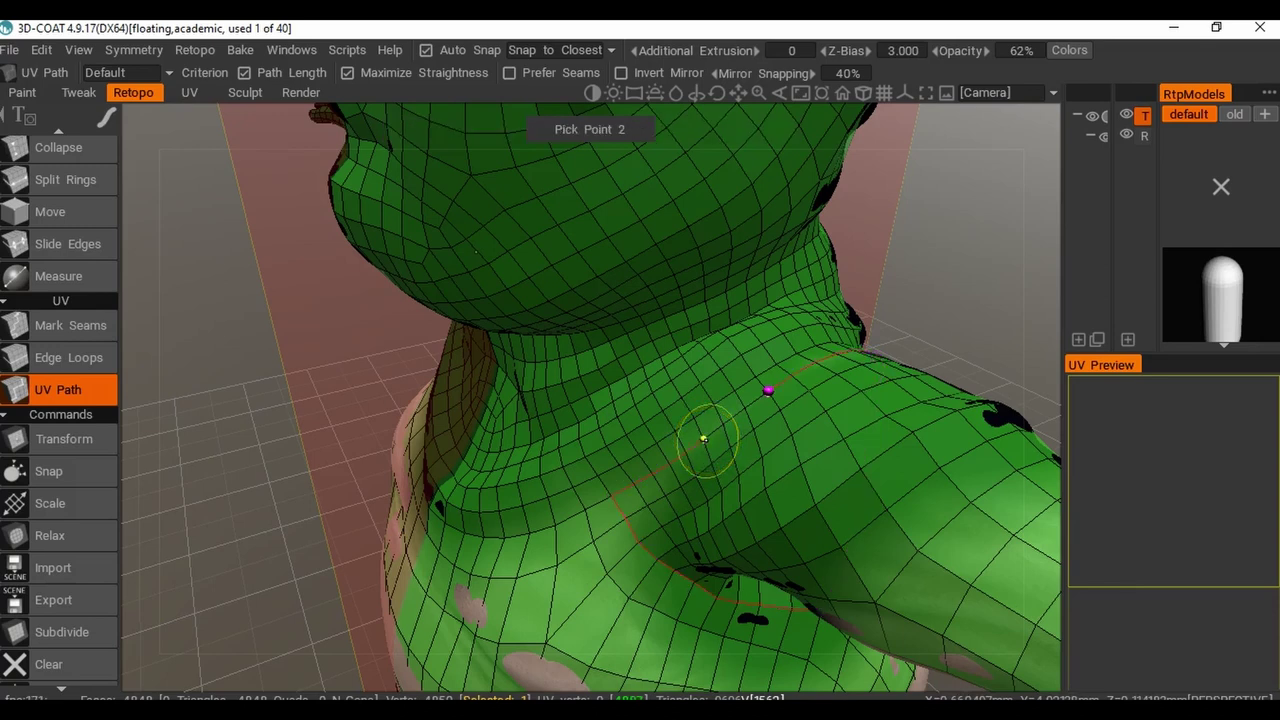
click(62, 354)
click(58, 323)
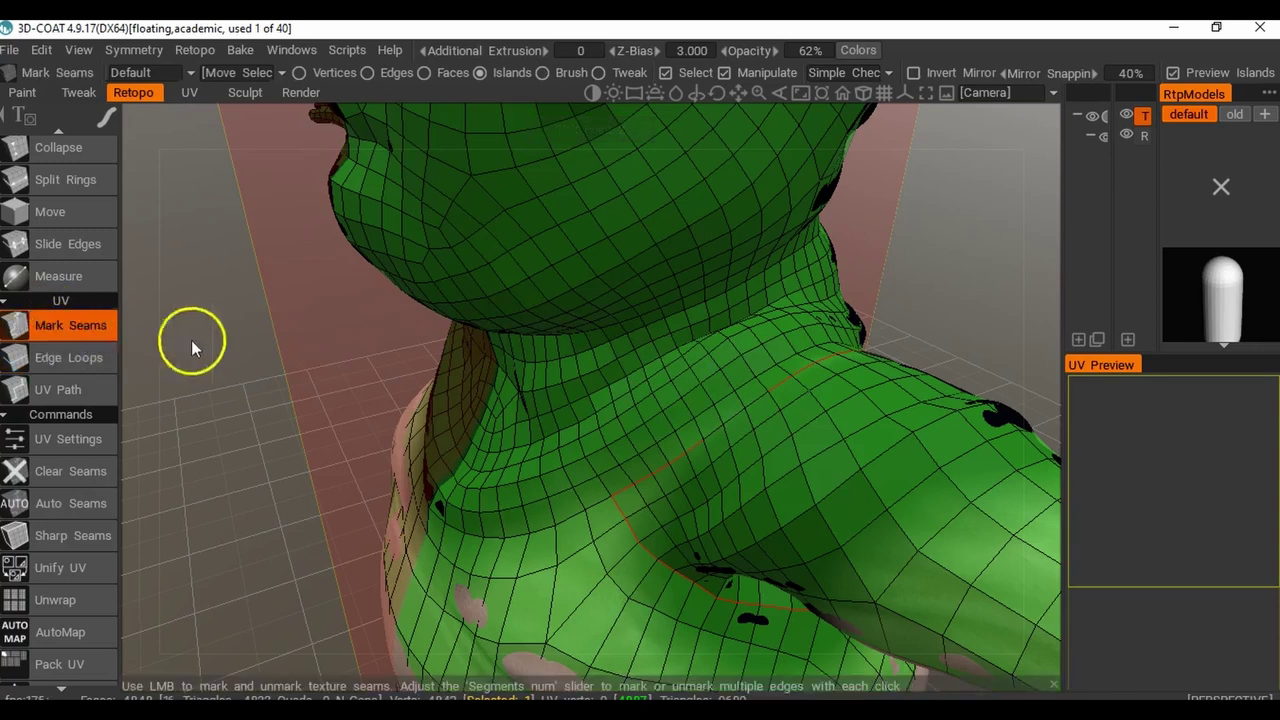
click(754, 401)
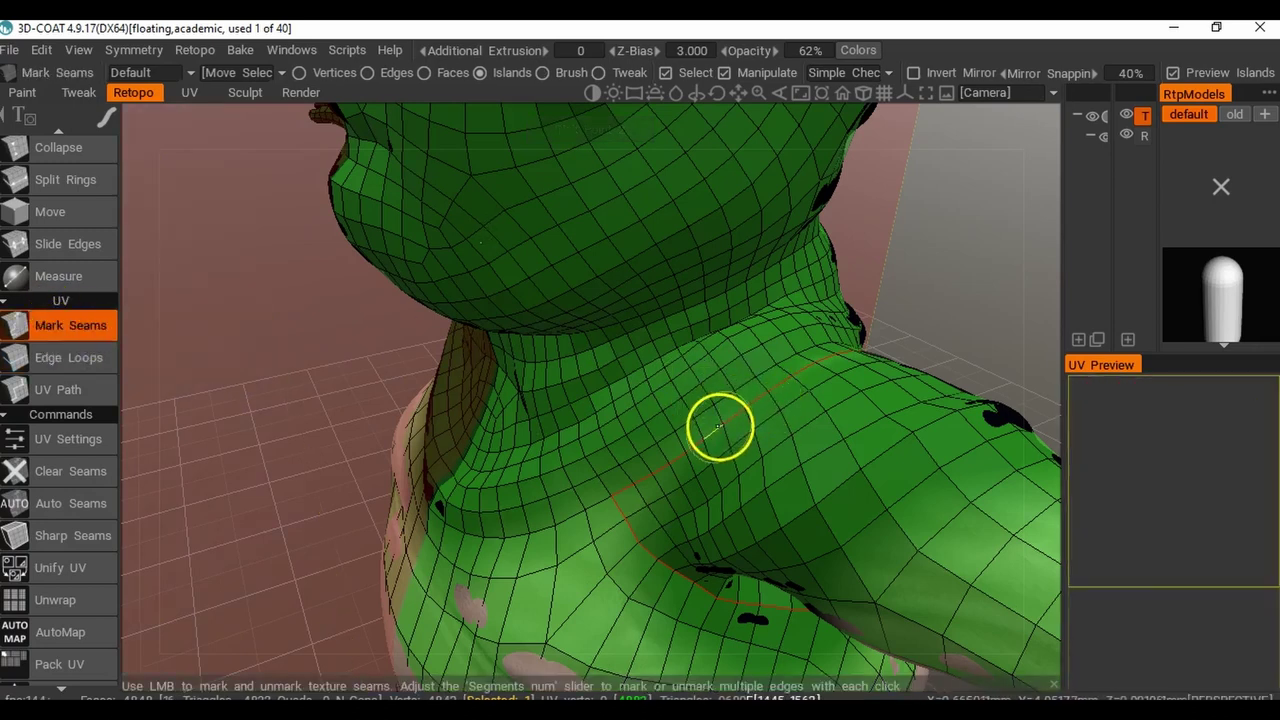
click(720, 427)
Undo the shoulder seam and the remaining UV path points.
alt+right_drag(874, 497, 763, 480)
alt+drag(763, 481, 837, 440)
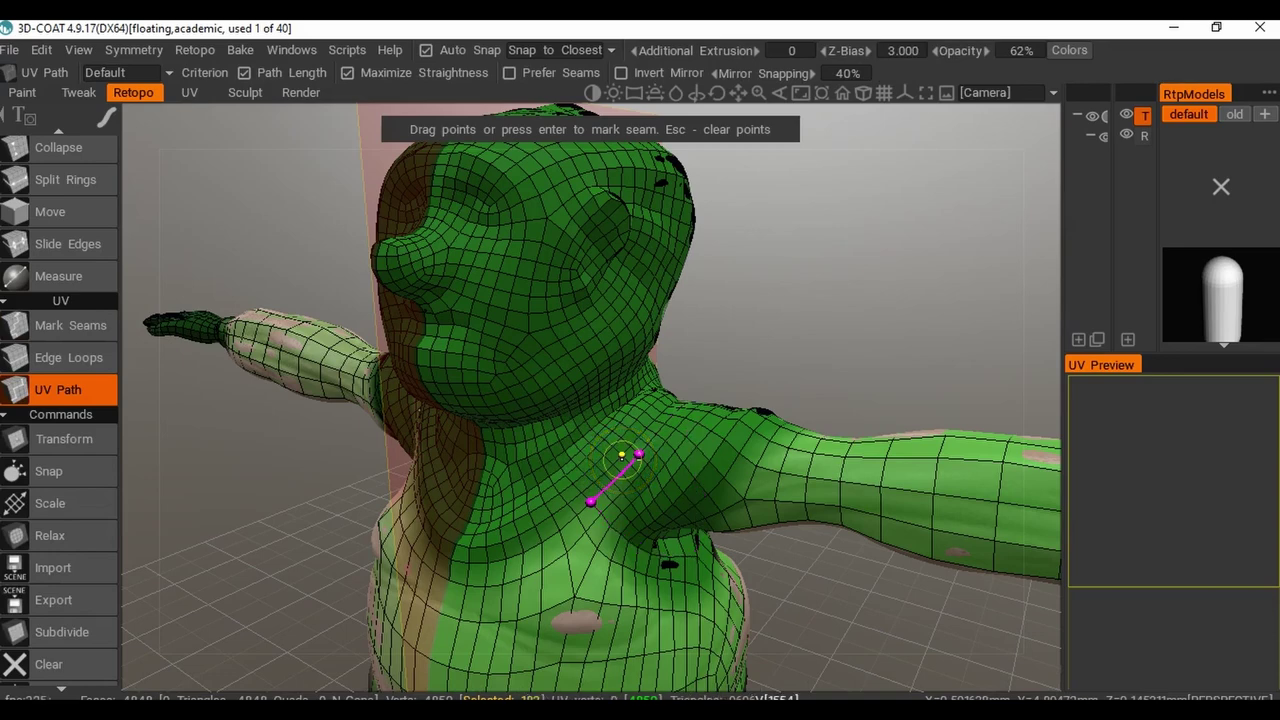
key(ctrl+z)
alt+drag(721, 504, 817, 478)
scroll(572, 449, down, 4)
alt+drag(572, 449, 480, 511)
middle_drag(480, 510, 565, 445)
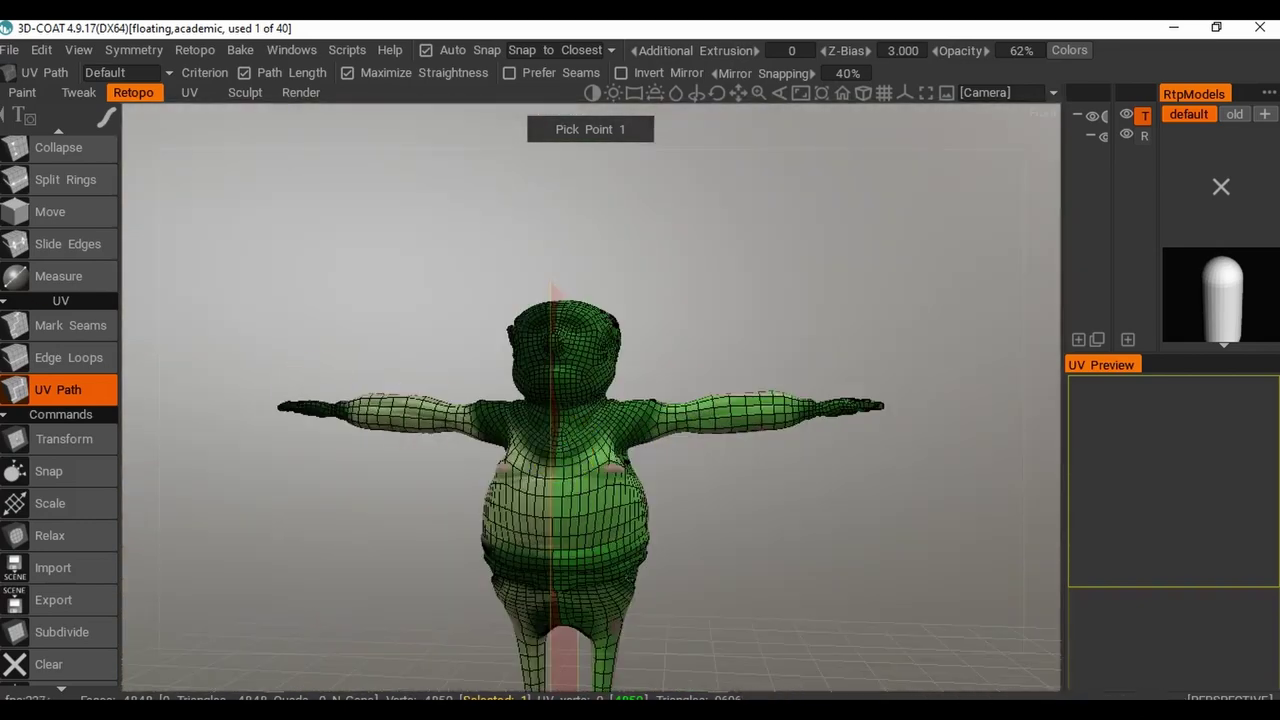
Mark a seam around the neck below the jaw with Edge Loops to separate the head from the body.
click(54, 355)
scroll(382, 401, up, 3)
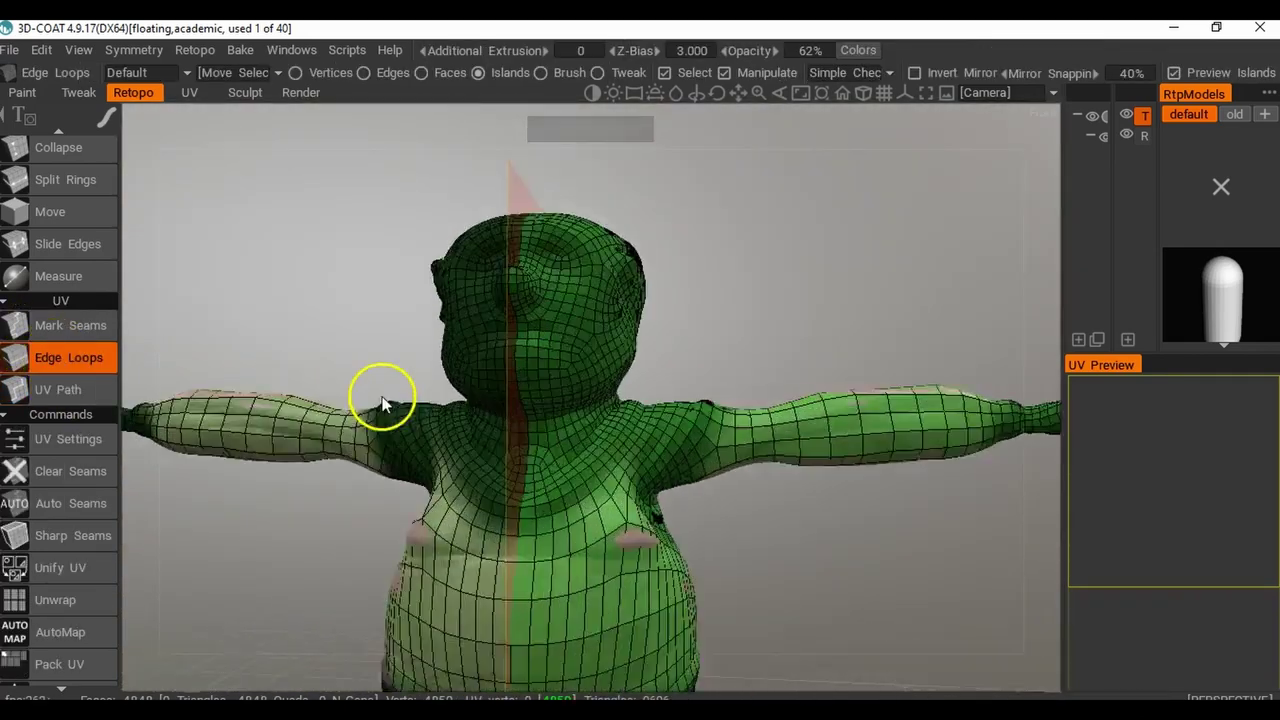
scroll(382, 401, up, 3)
middle_drag(506, 417, 417, 429)
click(541, 415)
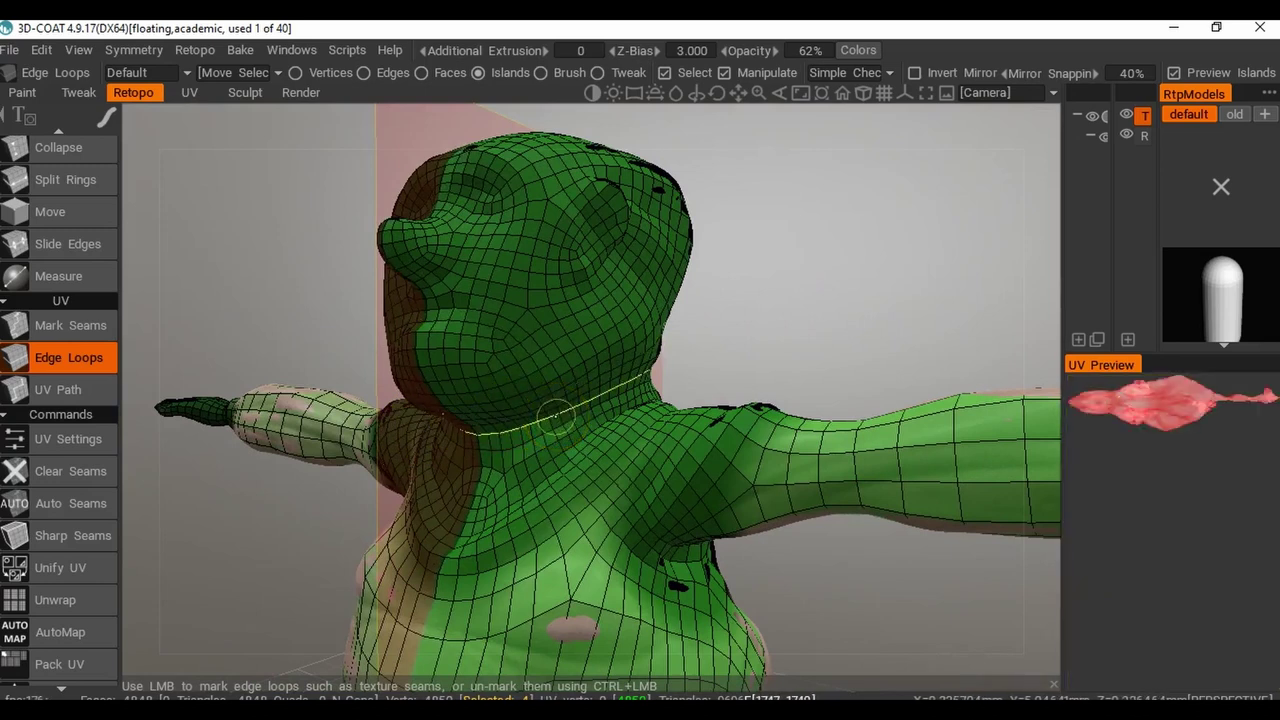
click(556, 414)
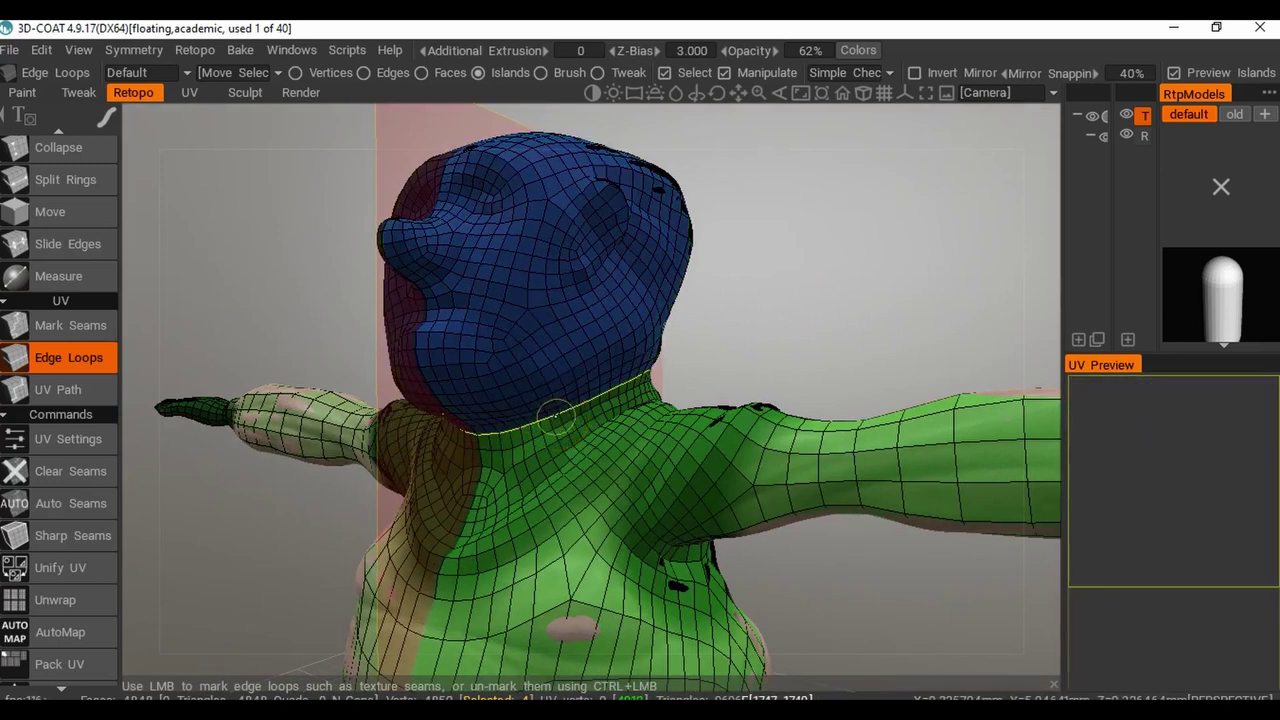
Mark seam edges with Mark Seams along the symmetry line on the back of the head down to the neck seam.
middle_drag(782, 346, 617, 409)
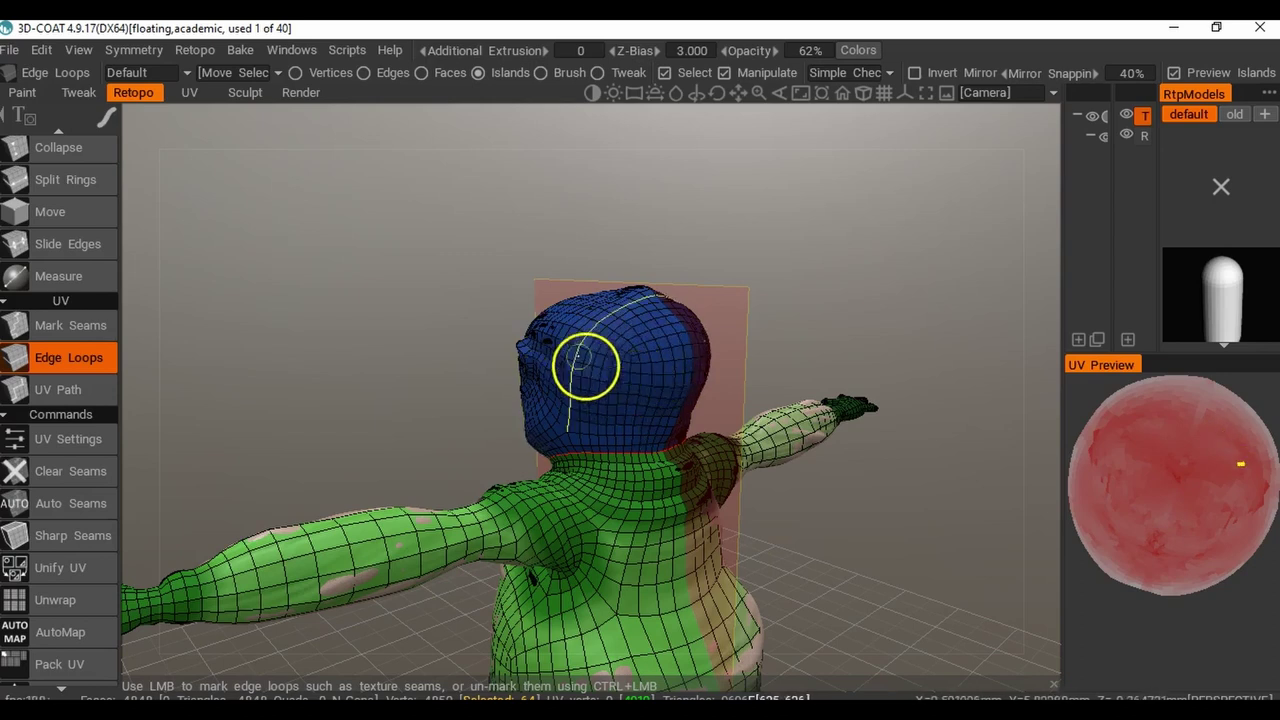
alt+drag(671, 406, 600, 405)
alt+drag(736, 424, 675, 424)
alt+right_drag(686, 430, 746, 414)
alt+middle_drag(746, 414, 610, 364)
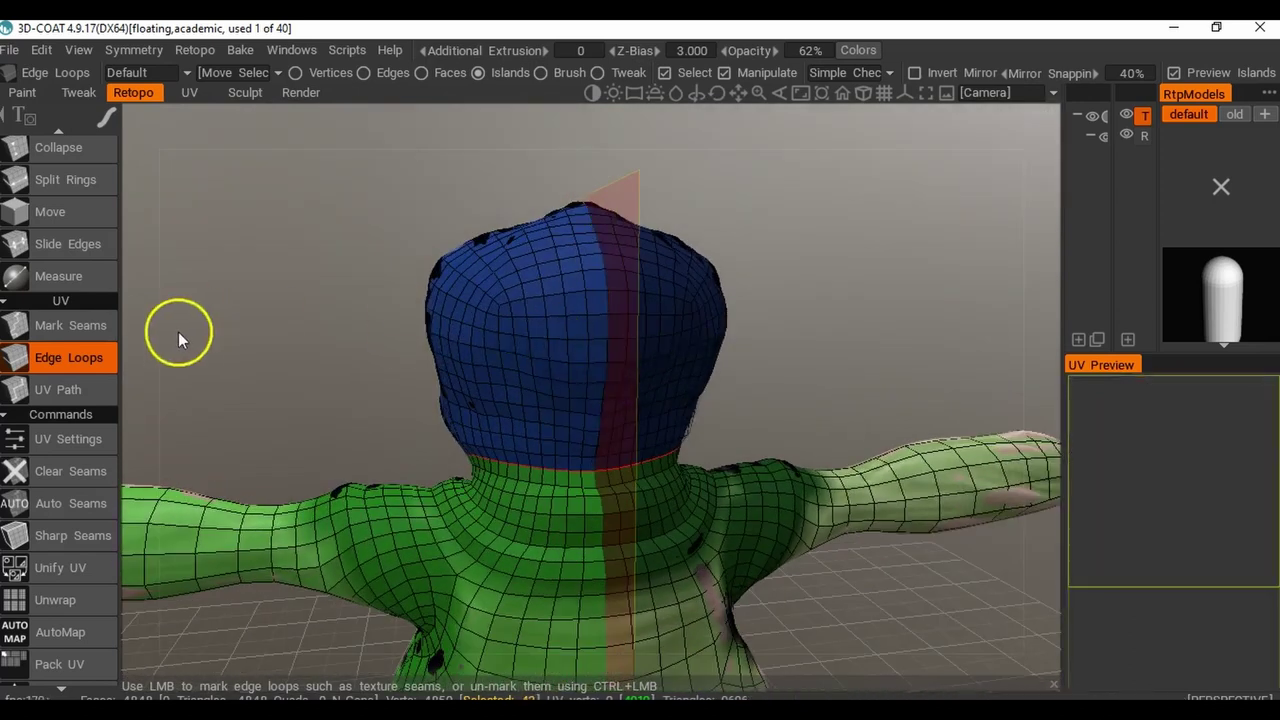
click(73, 325)
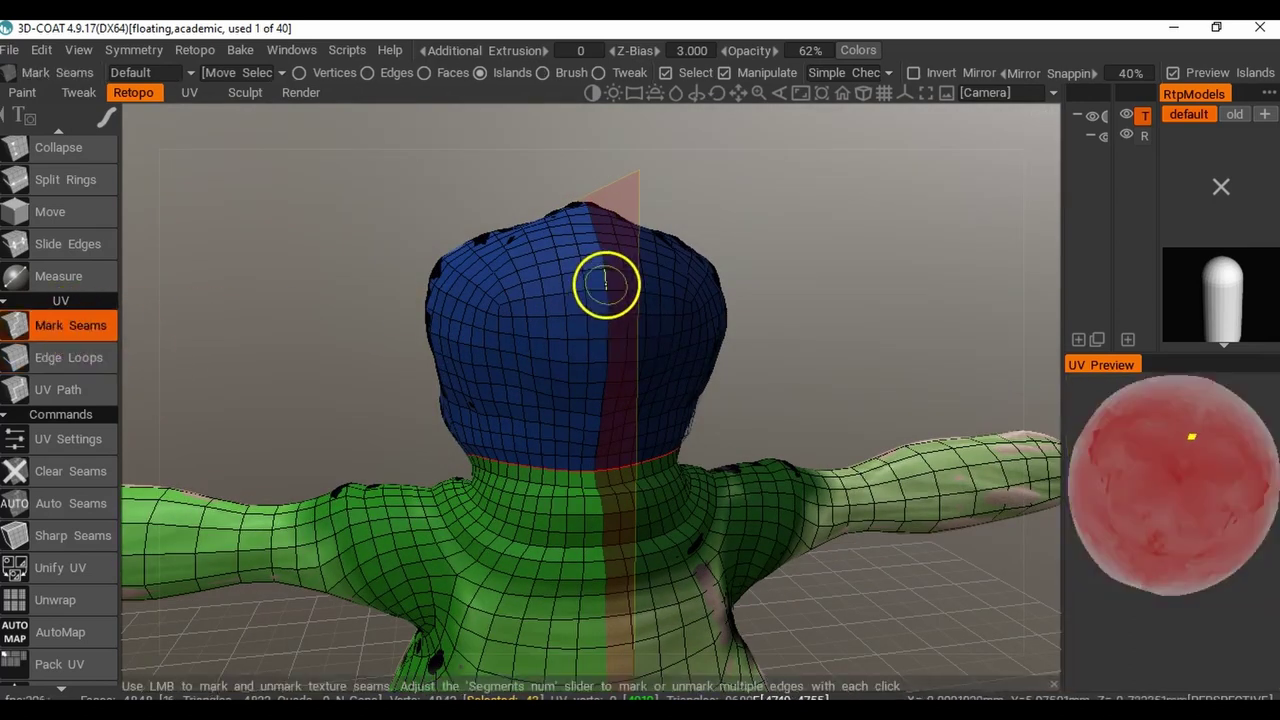
click(609, 325)
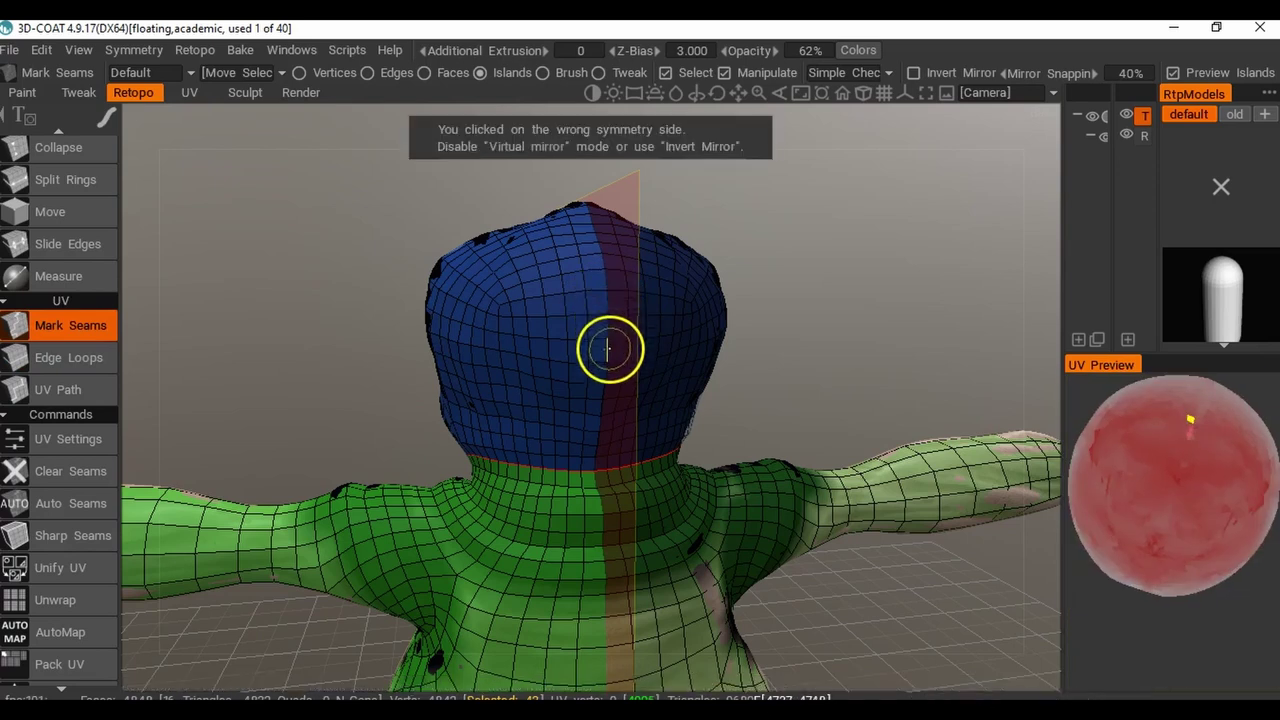
click(604, 386)
click(603, 403)
click(601, 416)
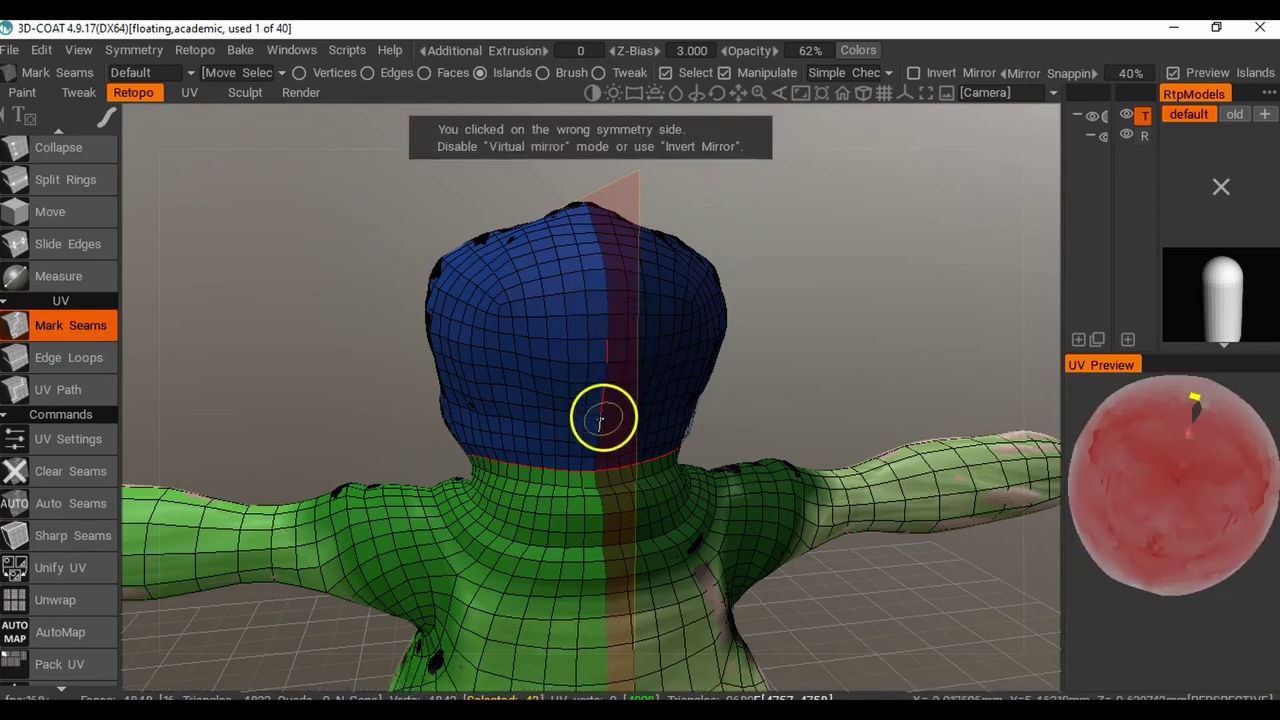
drag(601, 425, 595, 463)
Extend the seam on the back of the head upwards along the symmetry line toward the crown.
middle_drag(619, 306, 614, 361)
alt+drag(614, 361, 600, 394)
click(603, 360)
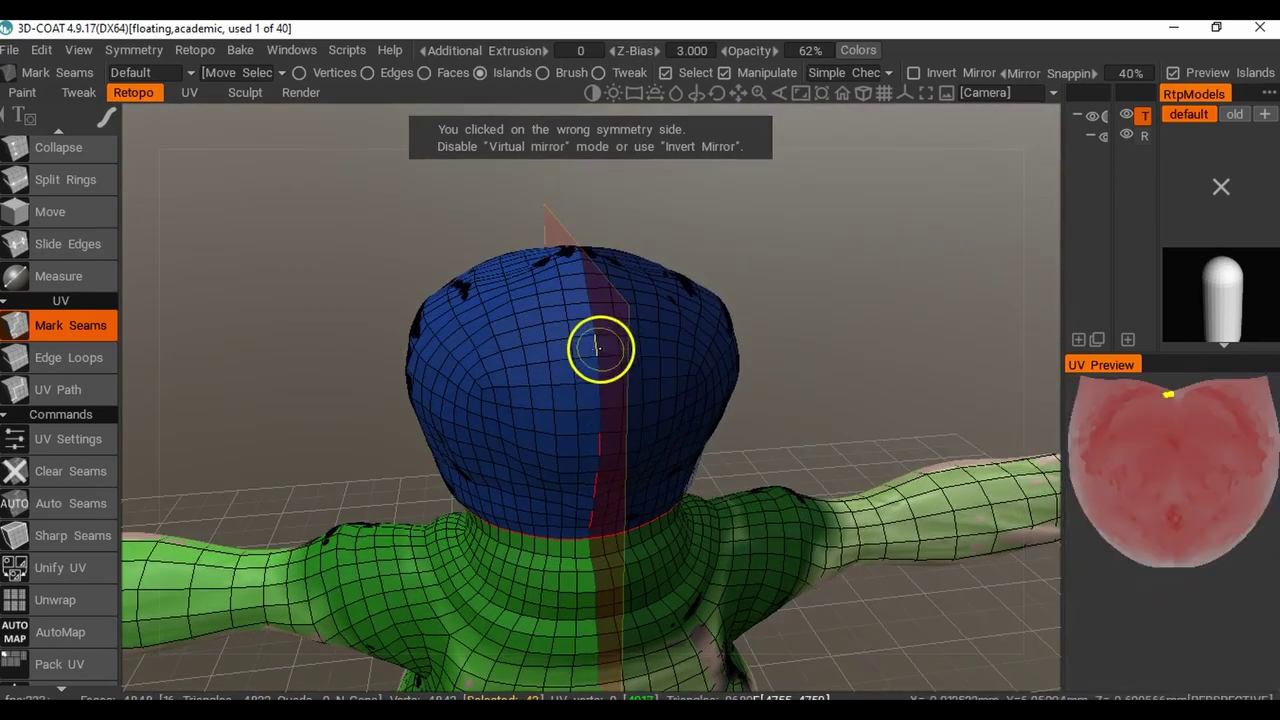
click(596, 337)
click(594, 331)
click(589, 311)
right_drag(588, 295, 587, 410)
drag(586, 398, 586, 381)
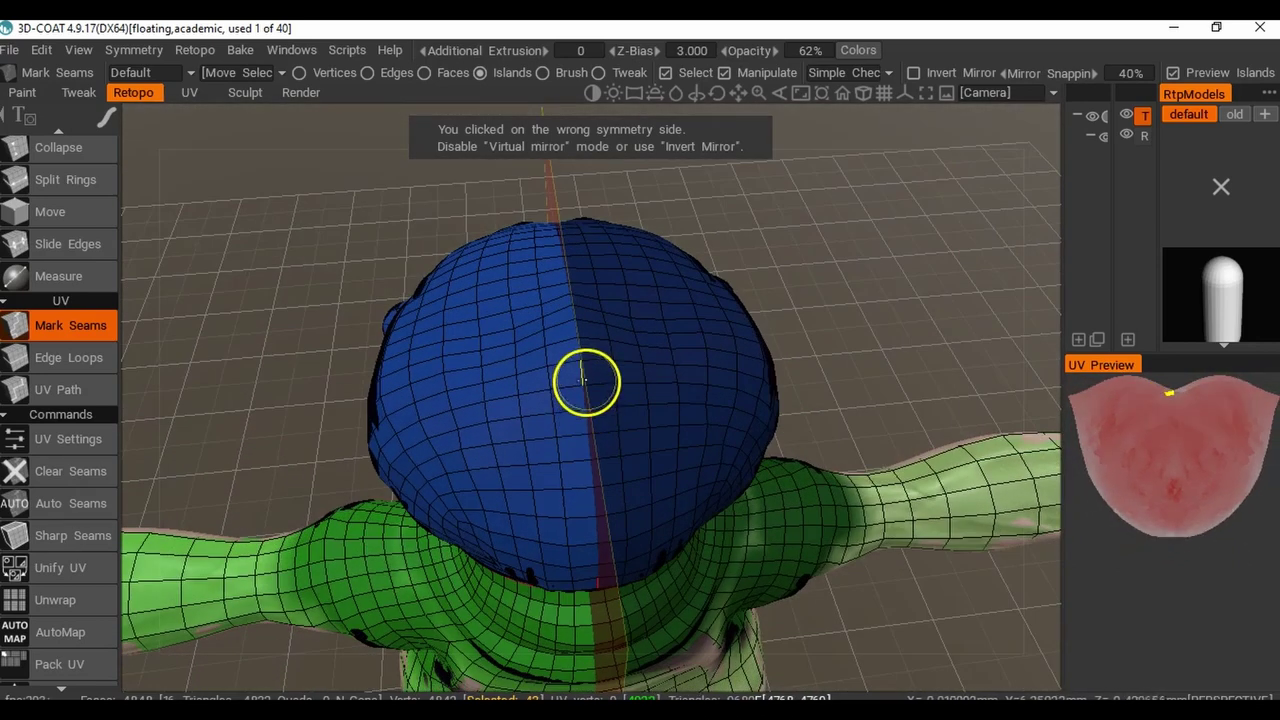
click(584, 373)
click(581, 352)
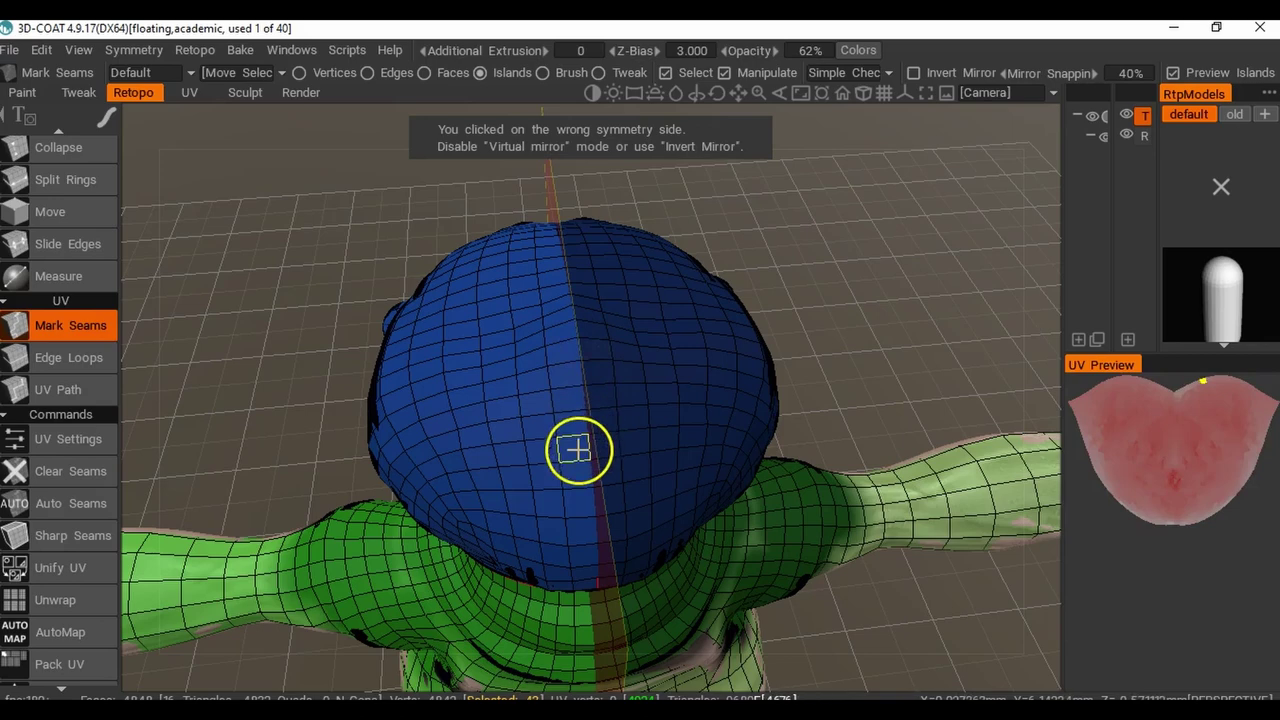
Mark an Edge Loops seam over the shoulder that runs down the front and back of the torso's side.
alt+drag(577, 449, 585, 375)
middle_drag(606, 403, 165, 332)
click(70, 357)
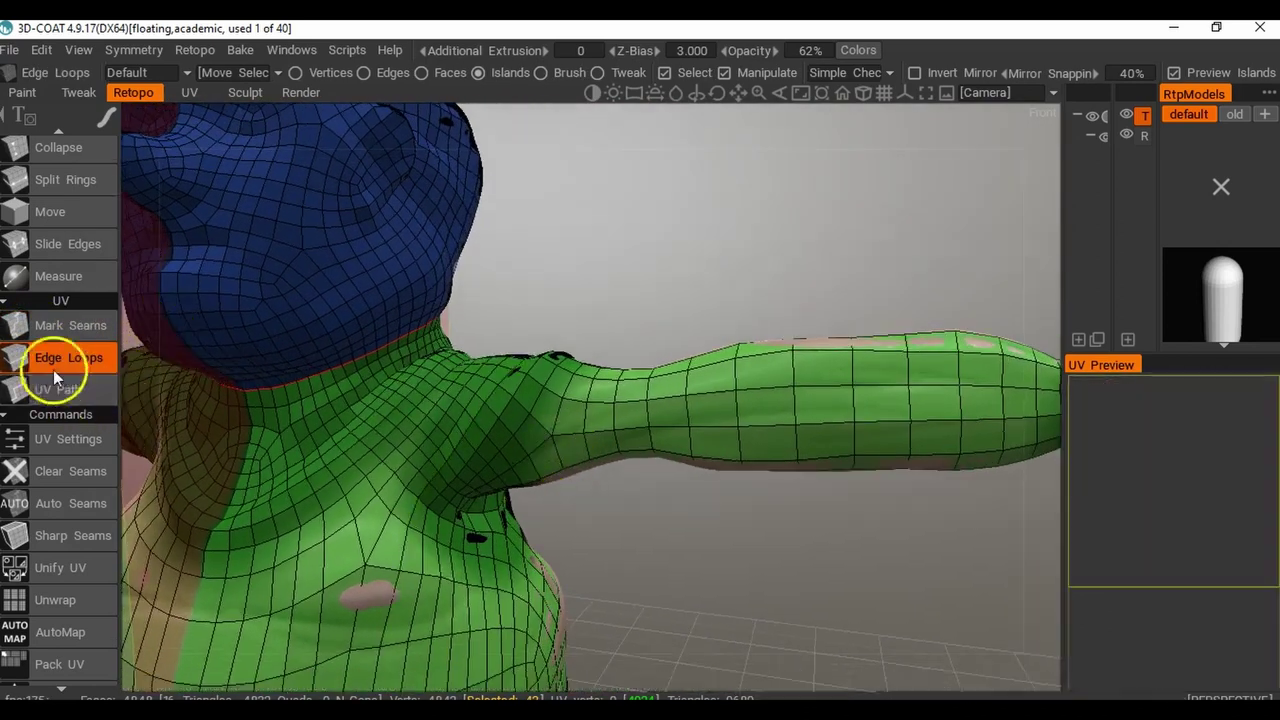
middle_drag(480, 405, 554, 354)
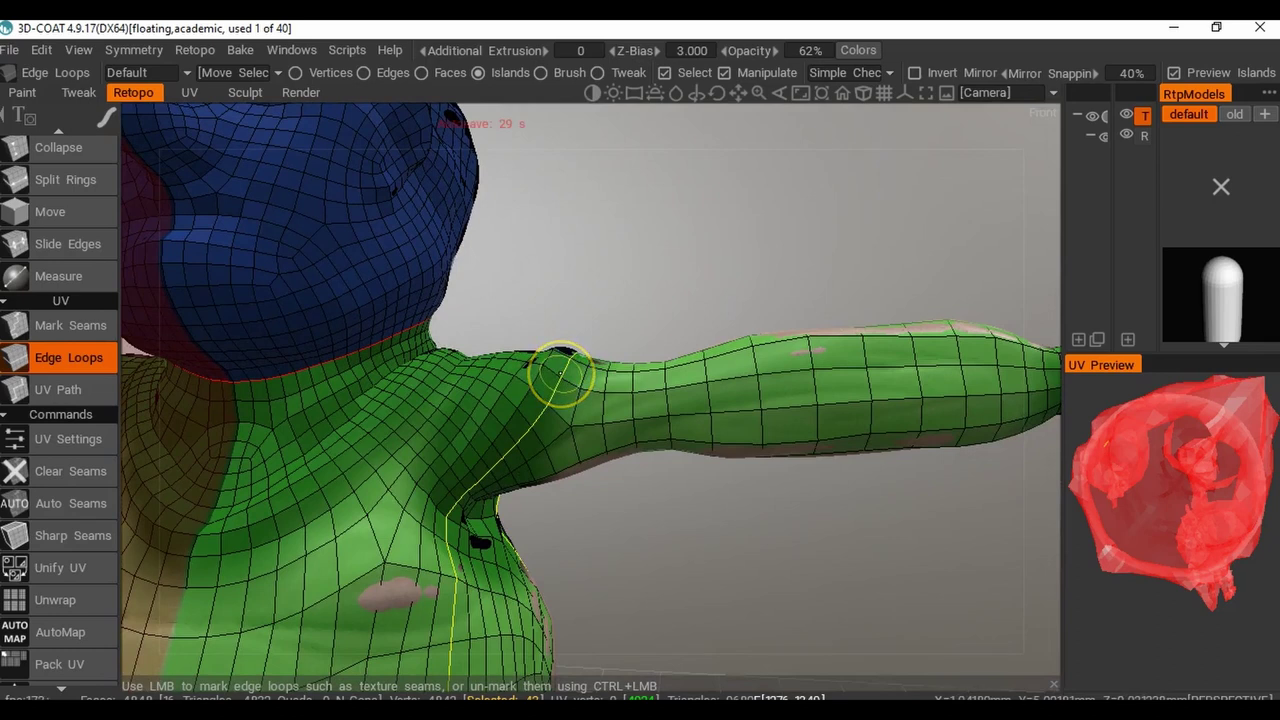
click(552, 383)
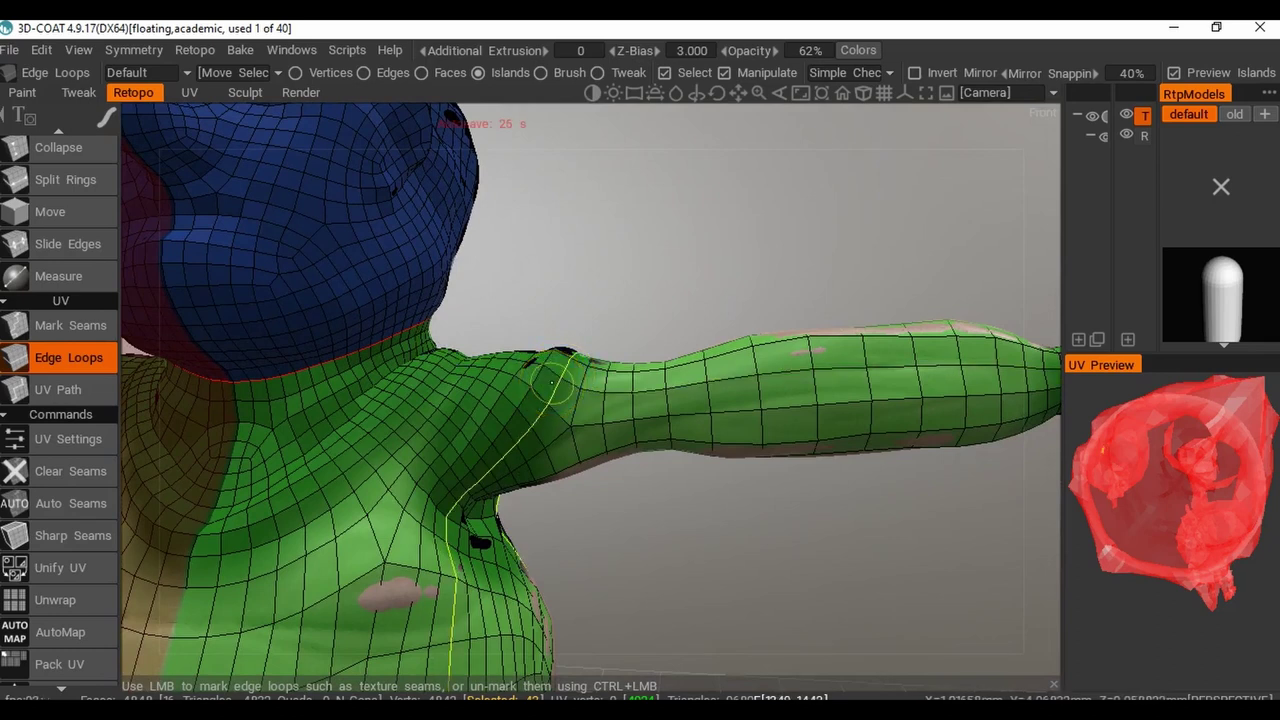
click(552, 383)
drag(631, 471, 683, 443)
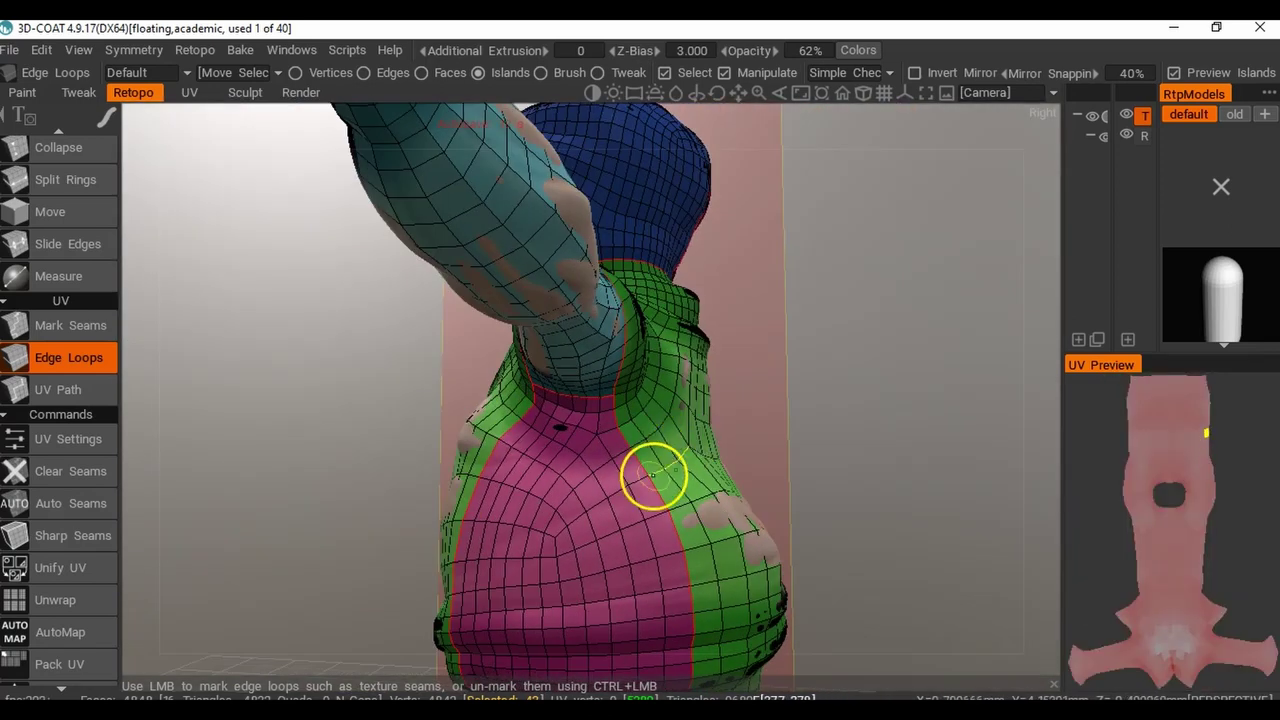
Unmark the Edge Loops seam that runs over the shoulder and down the torso's side.
ctrl+click(648, 480)
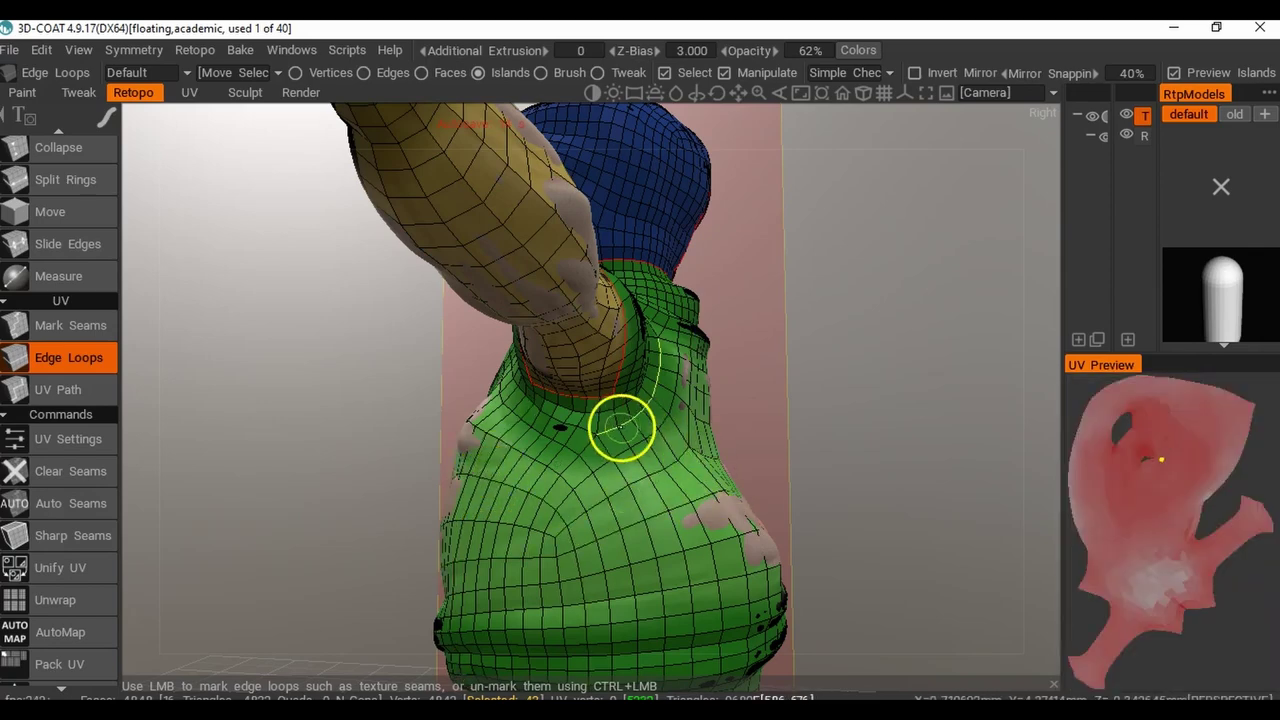
mouse_move(663, 411)
mouse_down()
mouse_move(515, 469)
mouse_move(801, 458)
mouse_move(619, 451)
mouse_move(709, 449)
mouse_move(617, 462)
mouse_up()
drag(602, 507, 686, 366)
Mark an Edge Loops seam around the waist to separate the torso from the lower body.
click(568, 443)
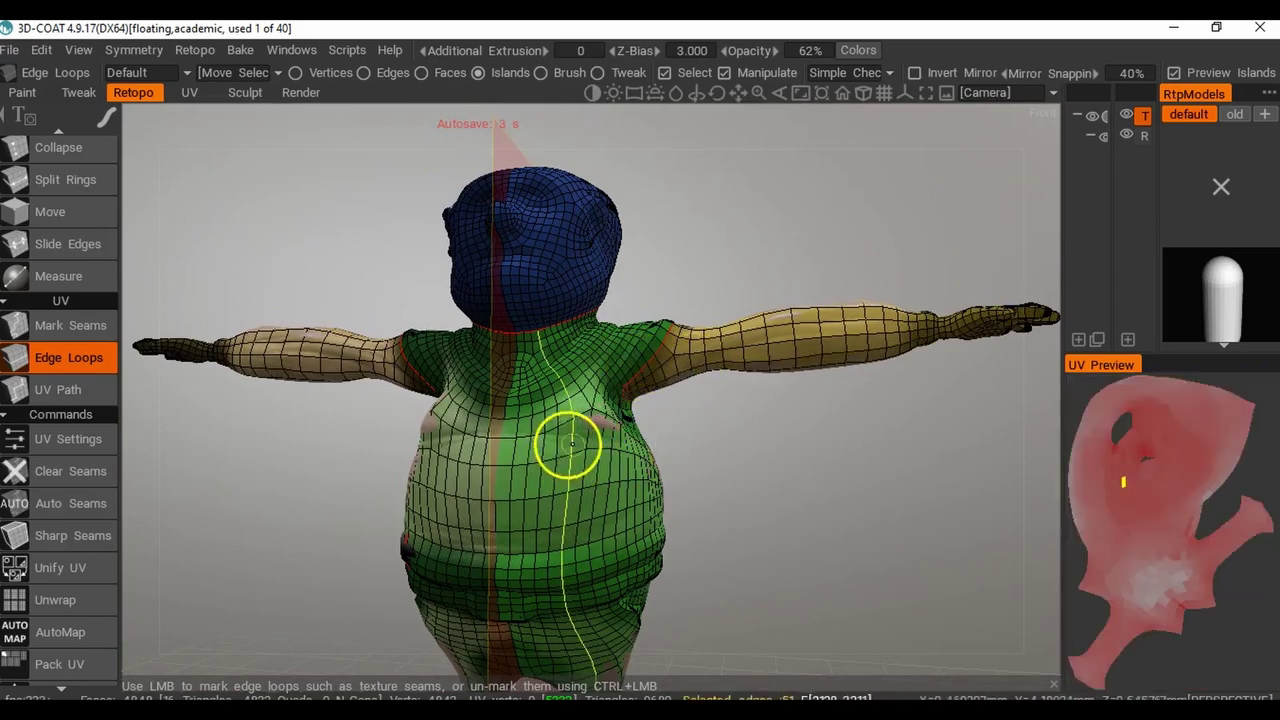
drag(620, 286, 631, 428)
right_drag(631, 428, 728, 421)
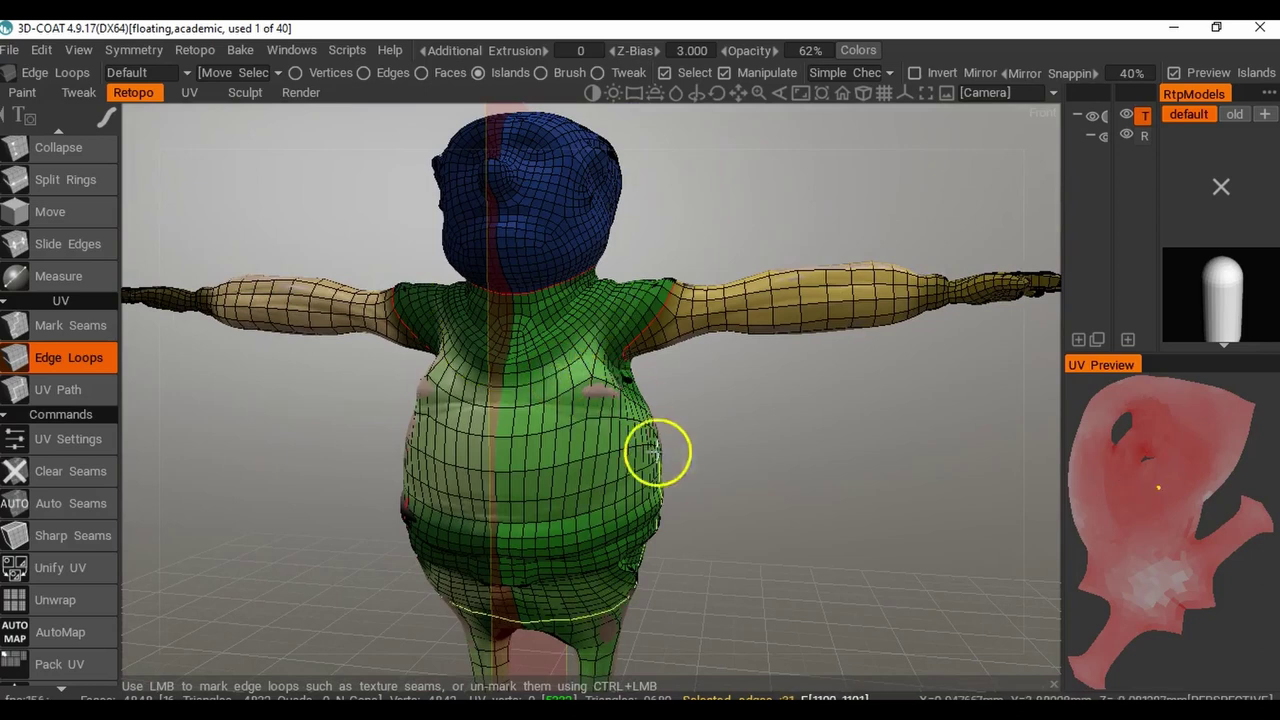
middle_drag(656, 466, 654, 394)
mouse_move(598, 474)
alt+mouse_down()
mouse_move(637, 429)
mouse_move(573, 470)
alt+mouse_up()
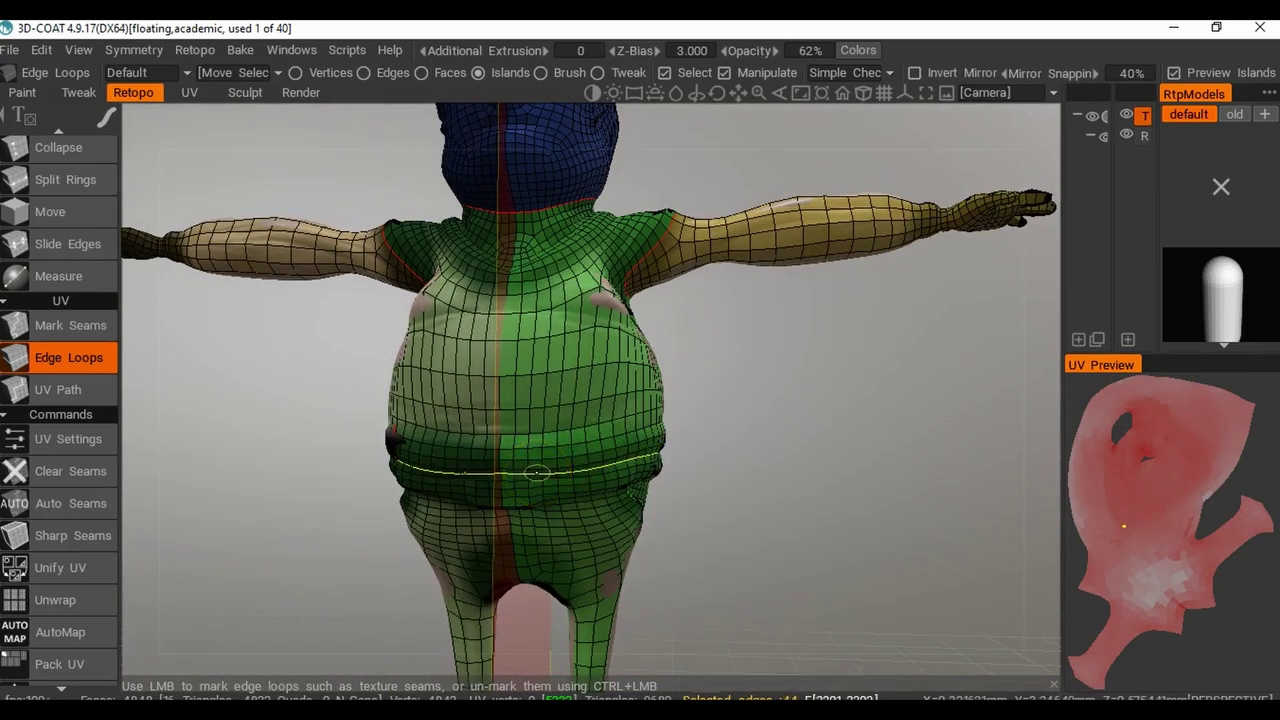
click(537, 472)
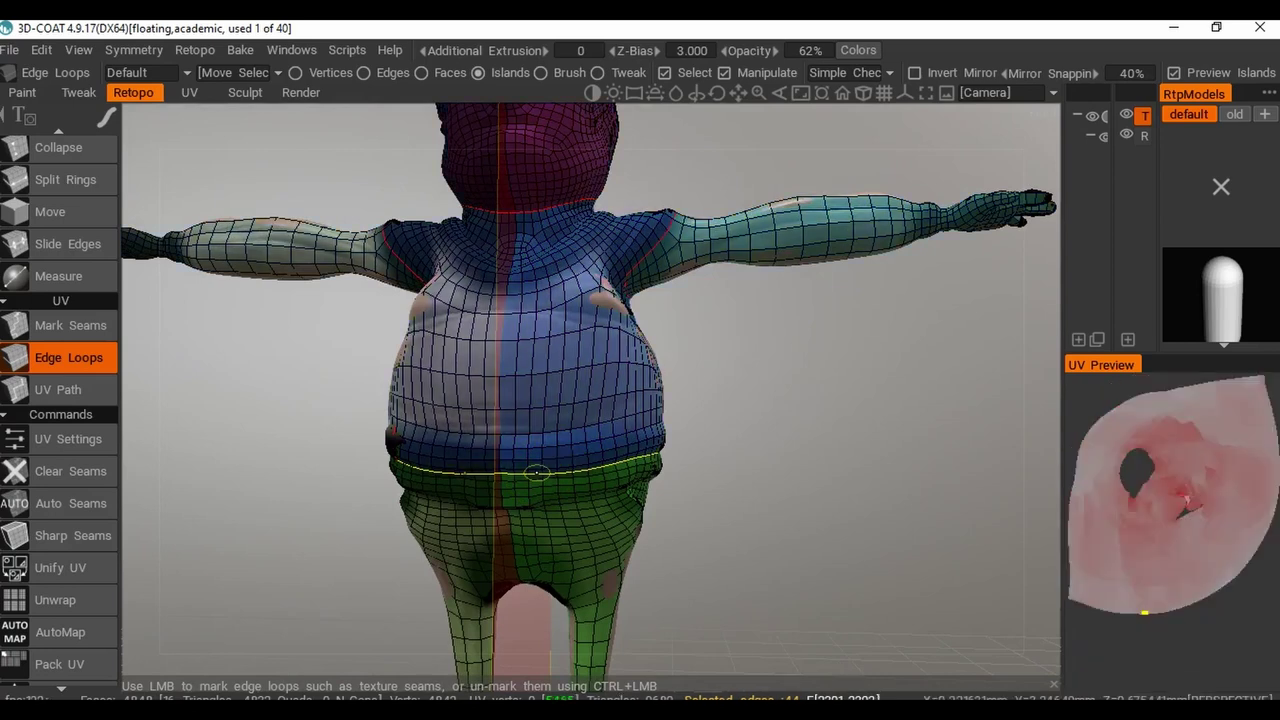
Mark an Edge Loops seam down the middle of the back from the neck seam to the waist seam.
right_drag(811, 400, 780, 476)
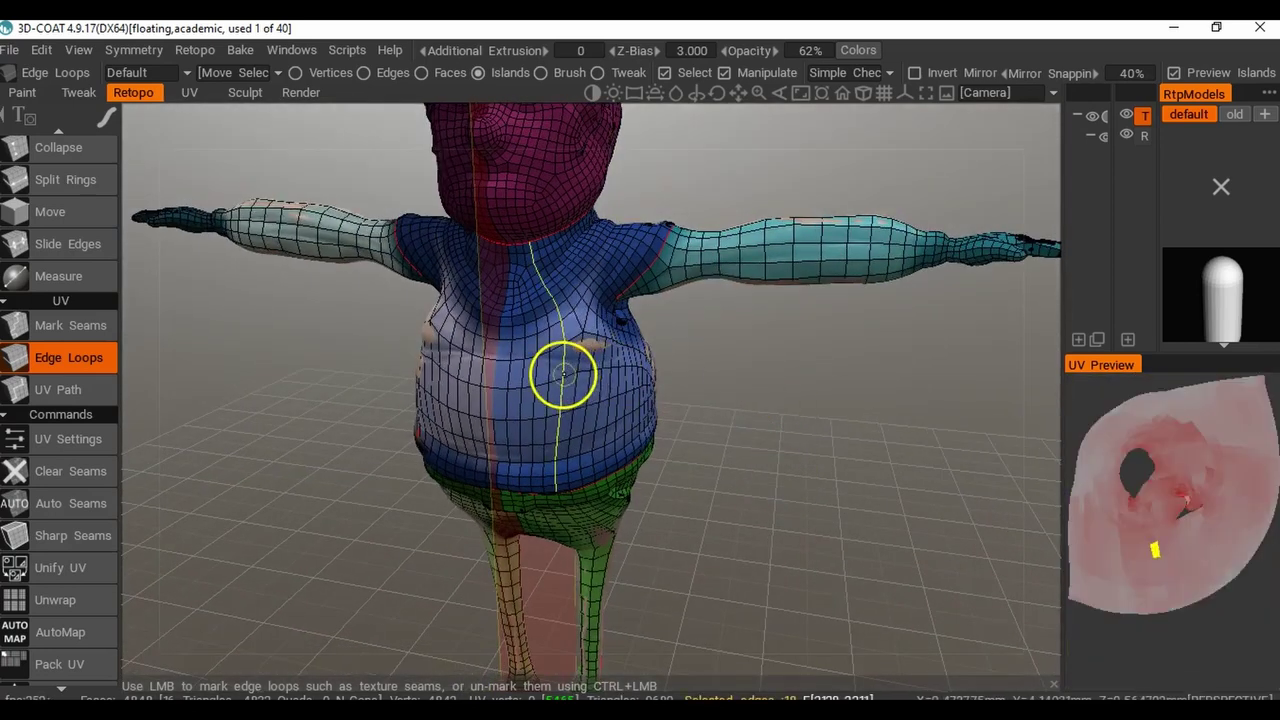
right_drag(546, 355, 674, 386)
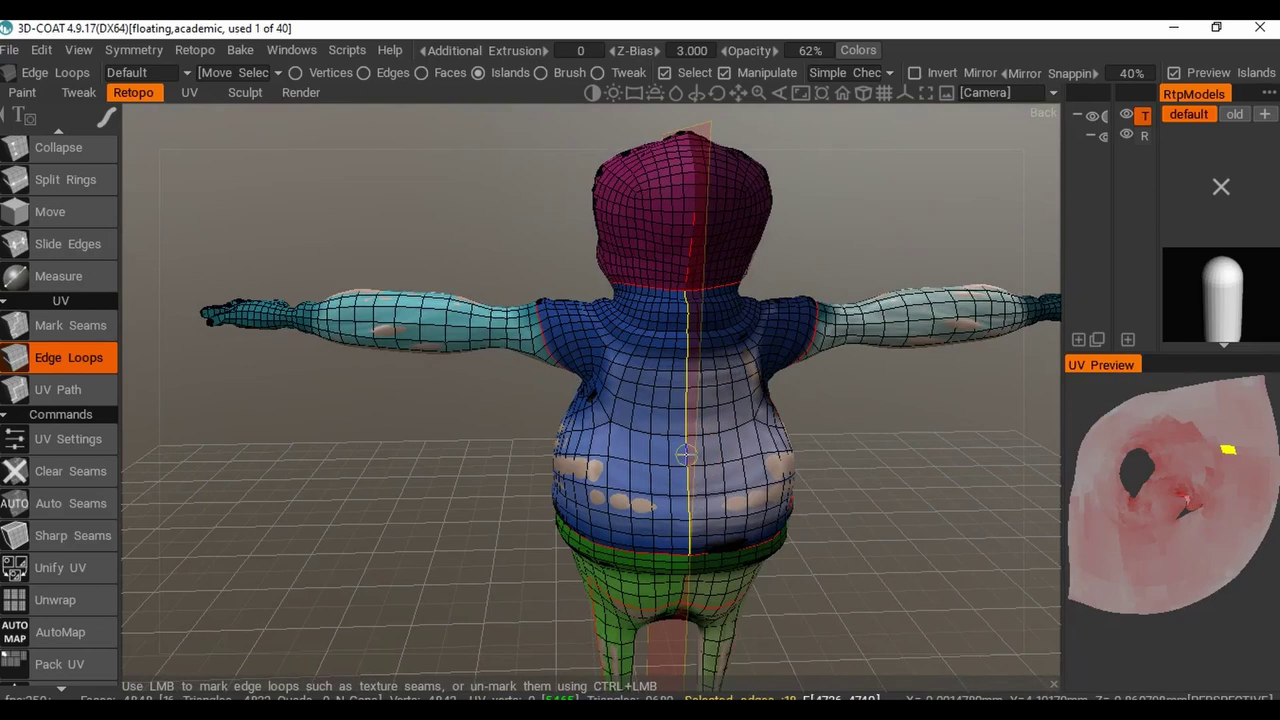
click(686, 455)
Try to mark a side seam below the armpit on the mirrored half of the torso.
right_drag(783, 466, 592, 416)
click(652, 426)
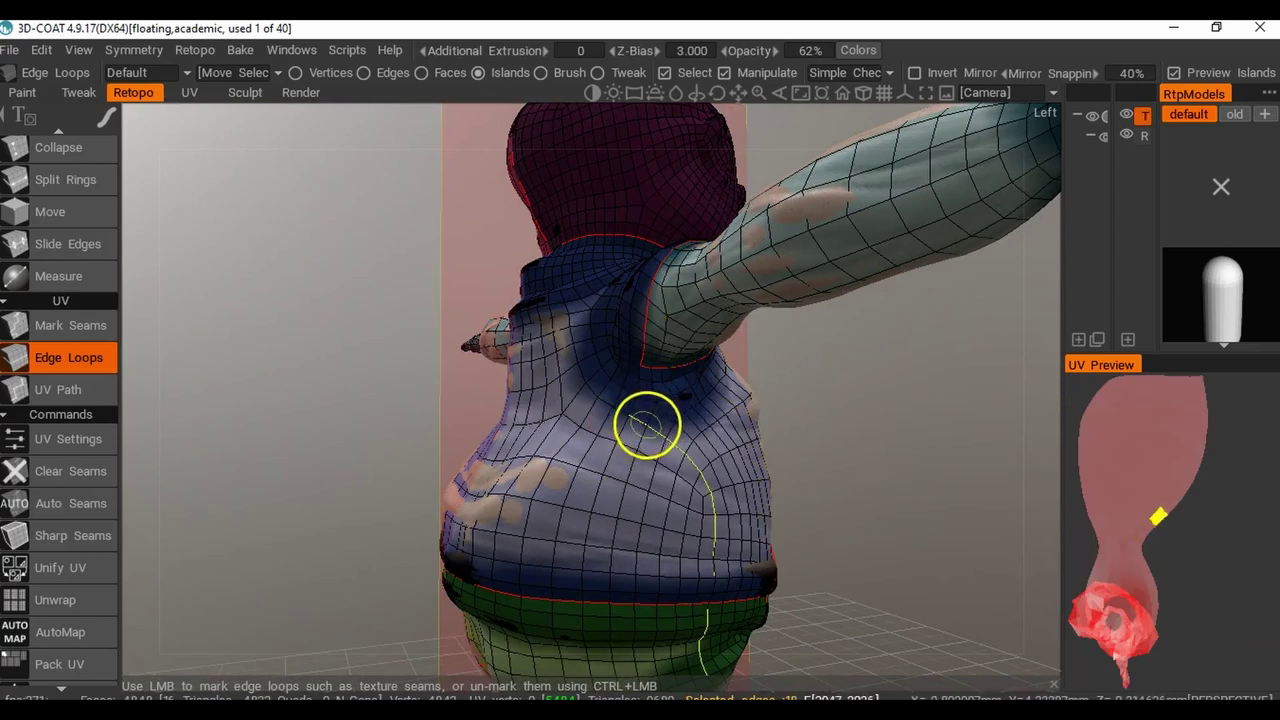
right_drag(691, 443, 606, 446)
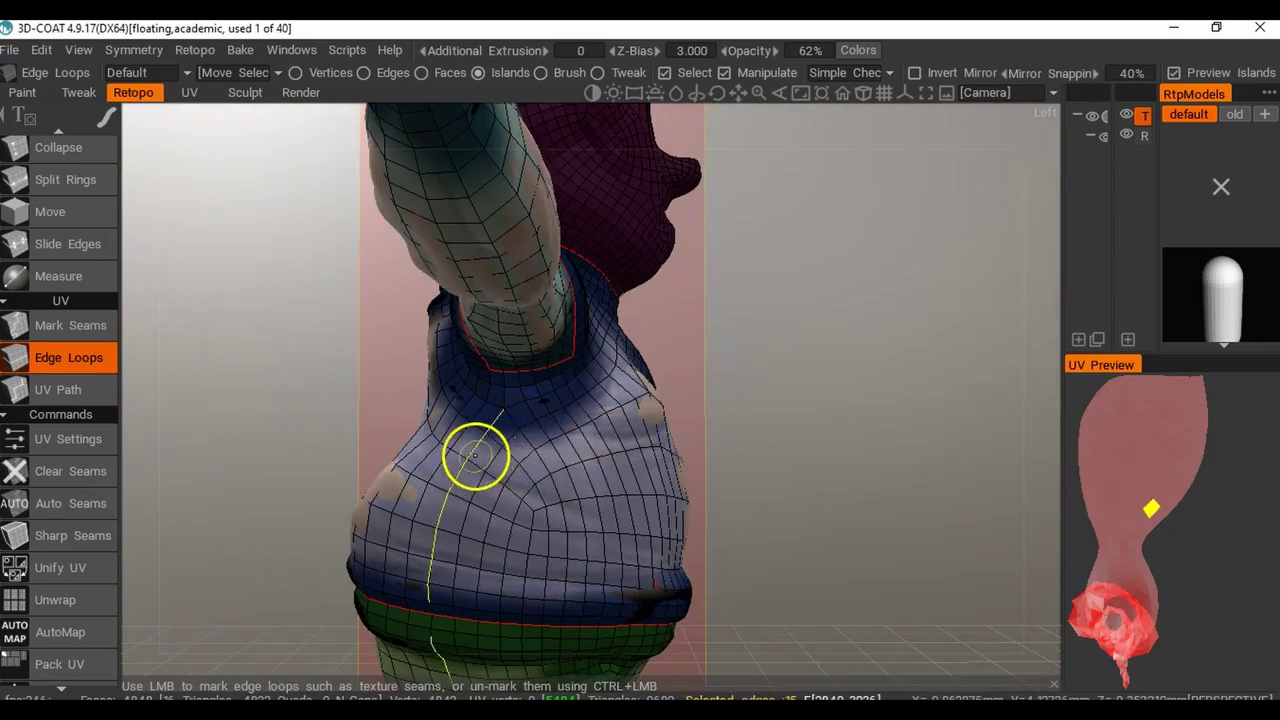
click(475, 455)
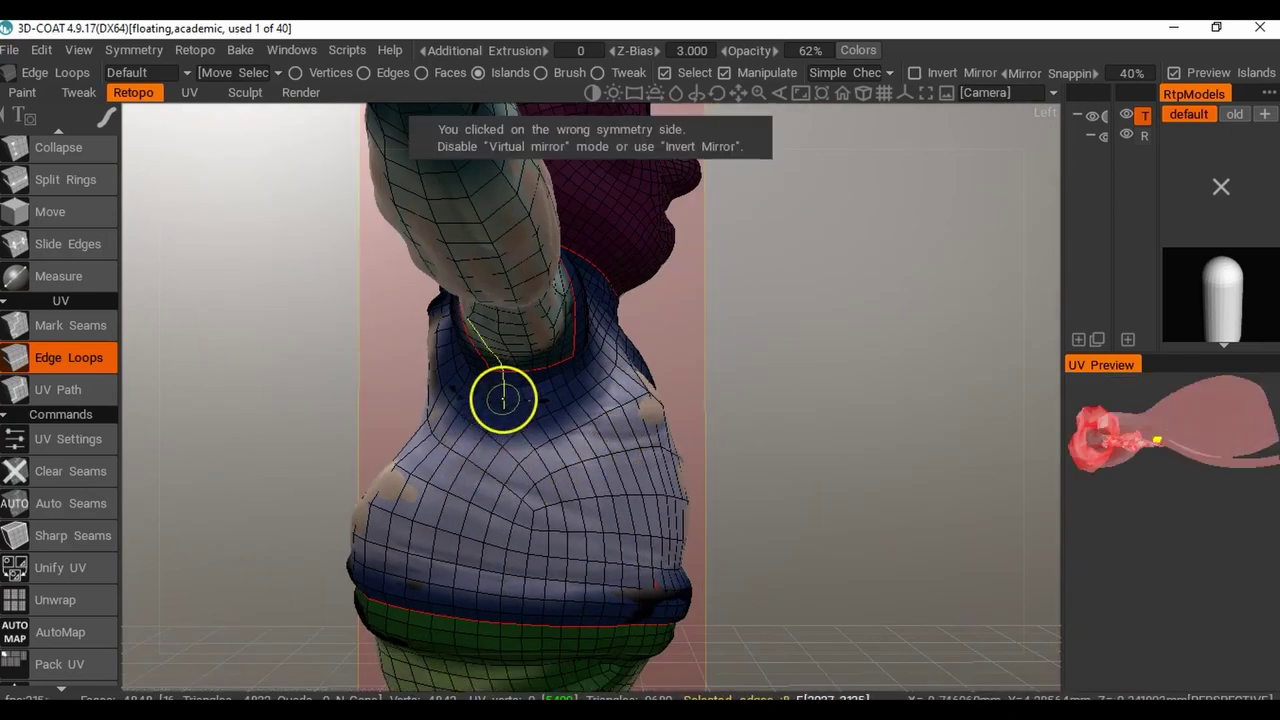
alt+drag(472, 470, 730, 474)
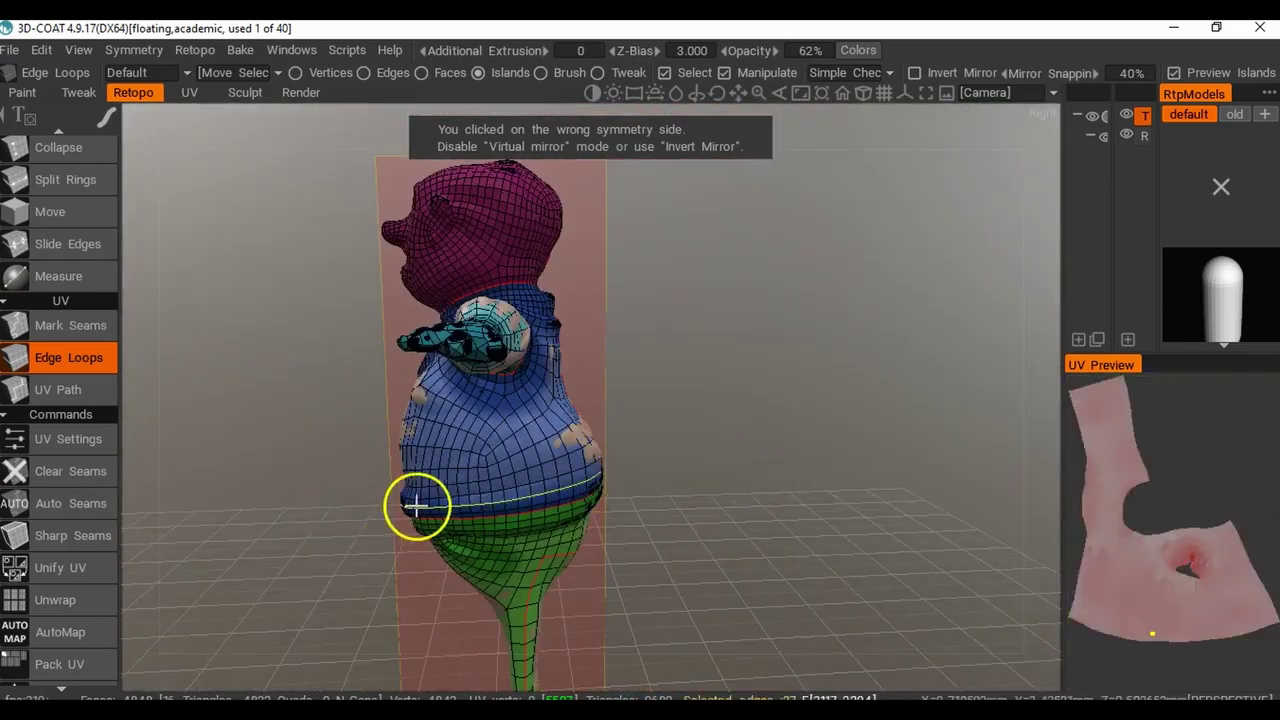
Mark the torso's side seam from the armpit down to the waist on the editable symmetry side.
alt+right_drag(417, 508, 317, 494)
alt+drag(317, 494, 463, 500)
right_drag(463, 500, 560, 457)
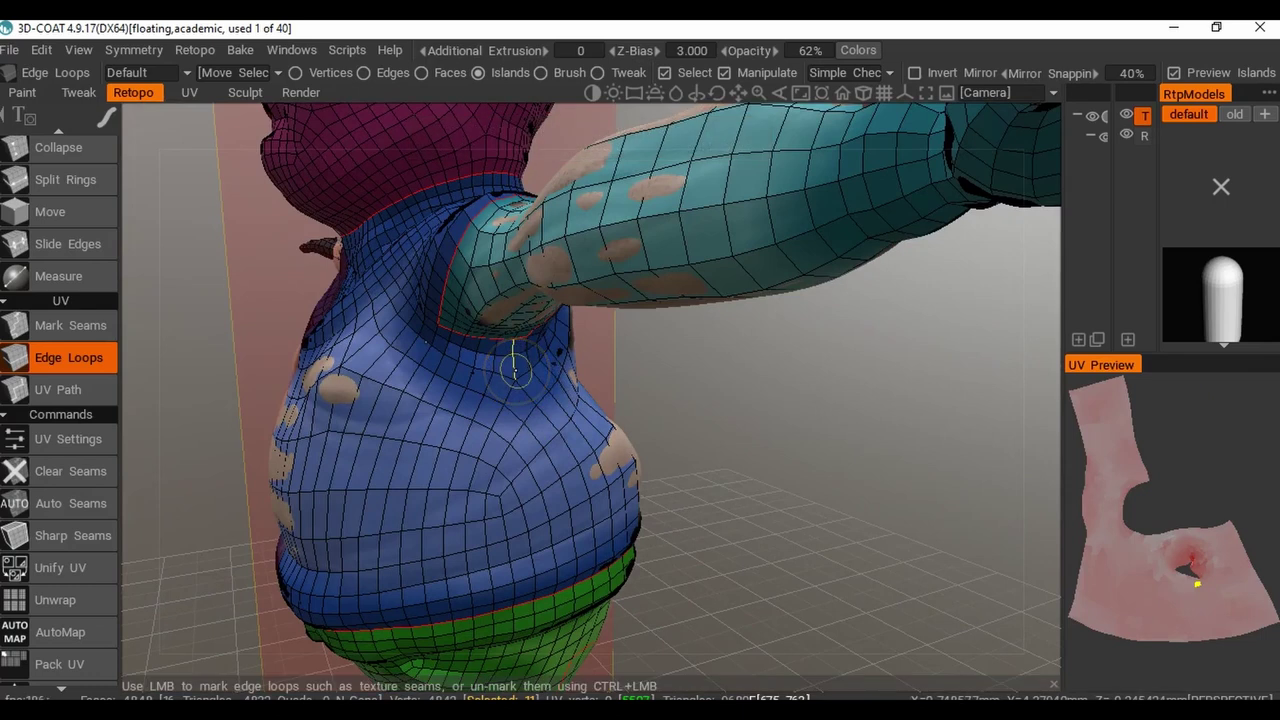
click(525, 392)
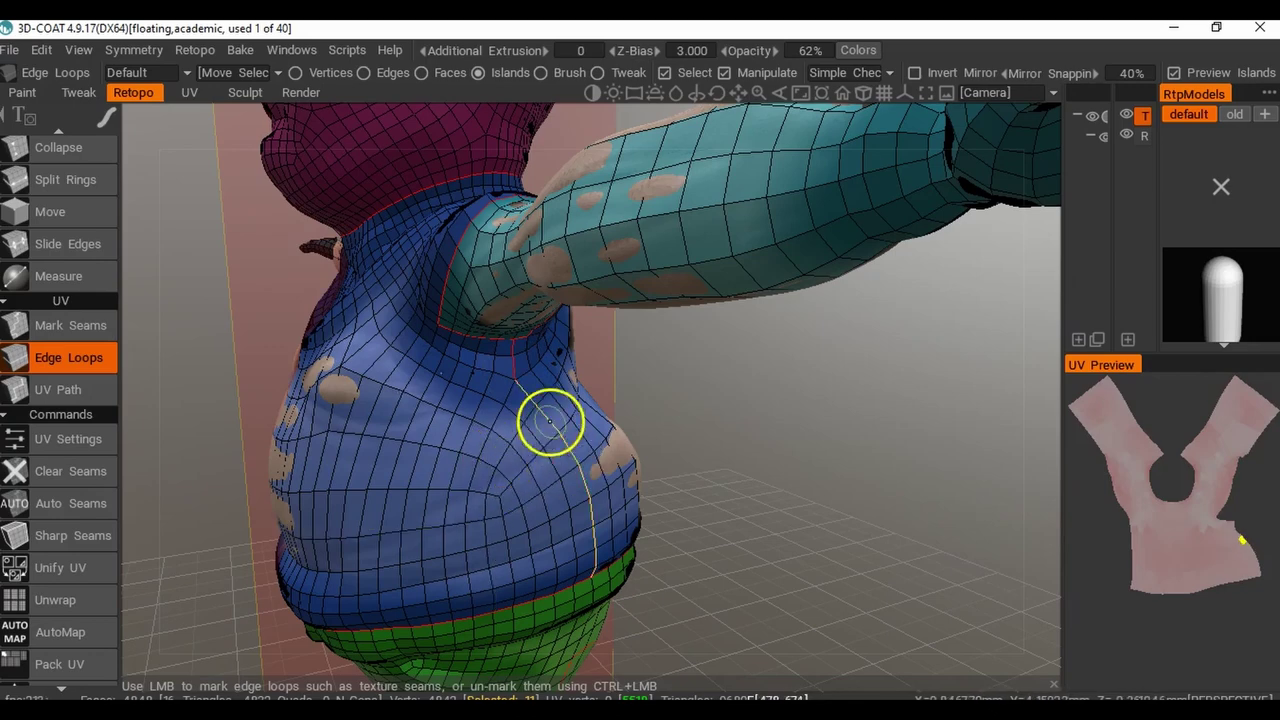
right_drag(652, 477, 525, 432)
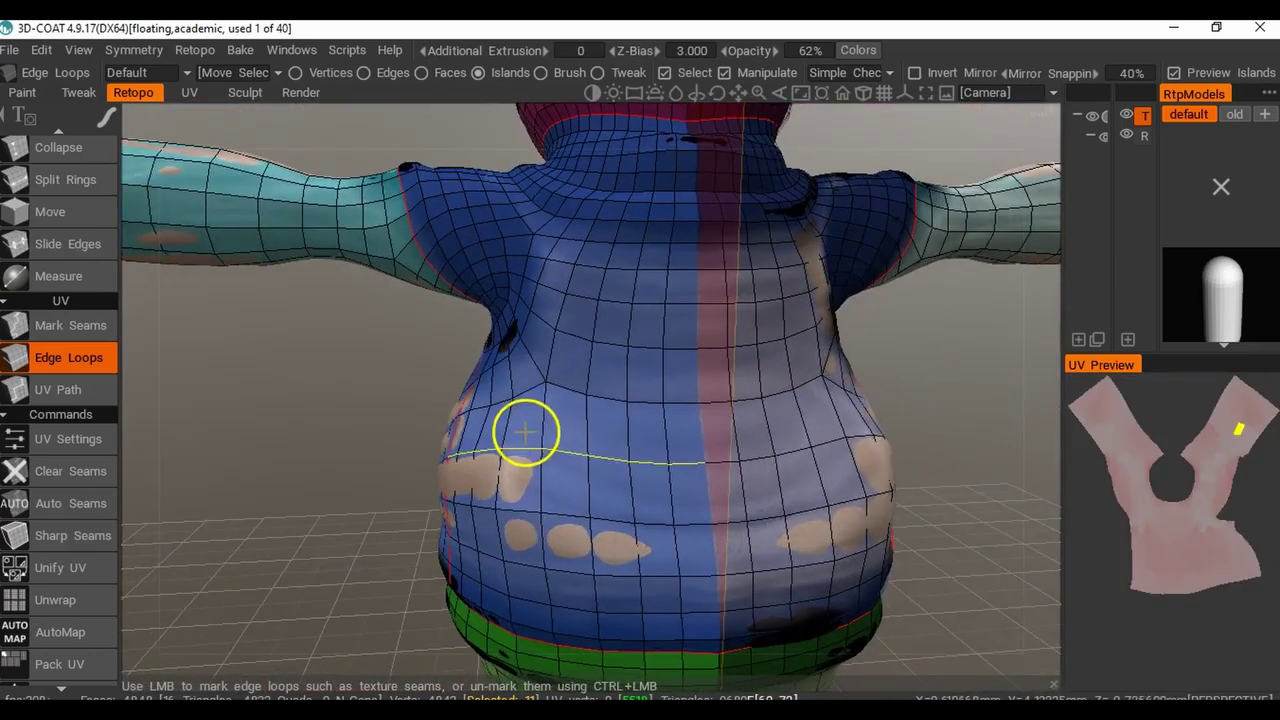
alt+drag(846, 450, 679, 457)
alt+right_drag(850, 460, 748, 476)
alt+drag(748, 476, 876, 488)
right_drag(876, 487, 449, 497)
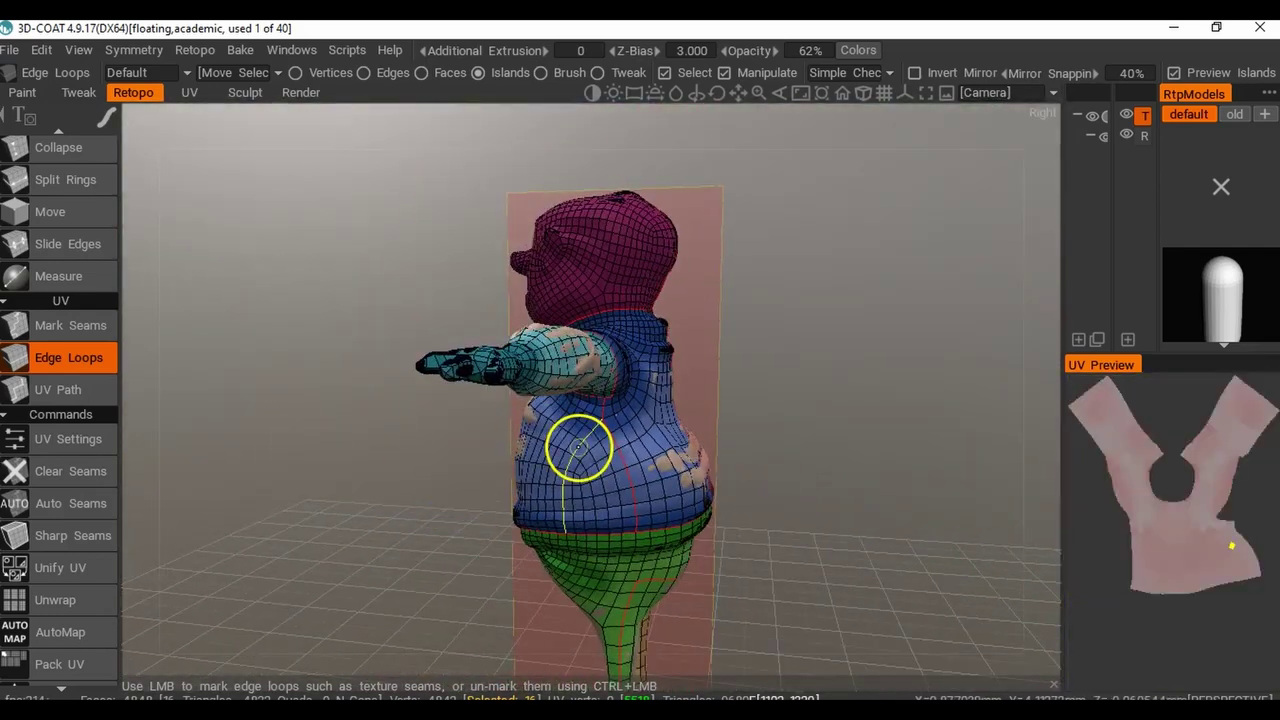
Mark an Edge Loops seam around the wrist to separate the hand from the arm.
right_drag(566, 450, 681, 441)
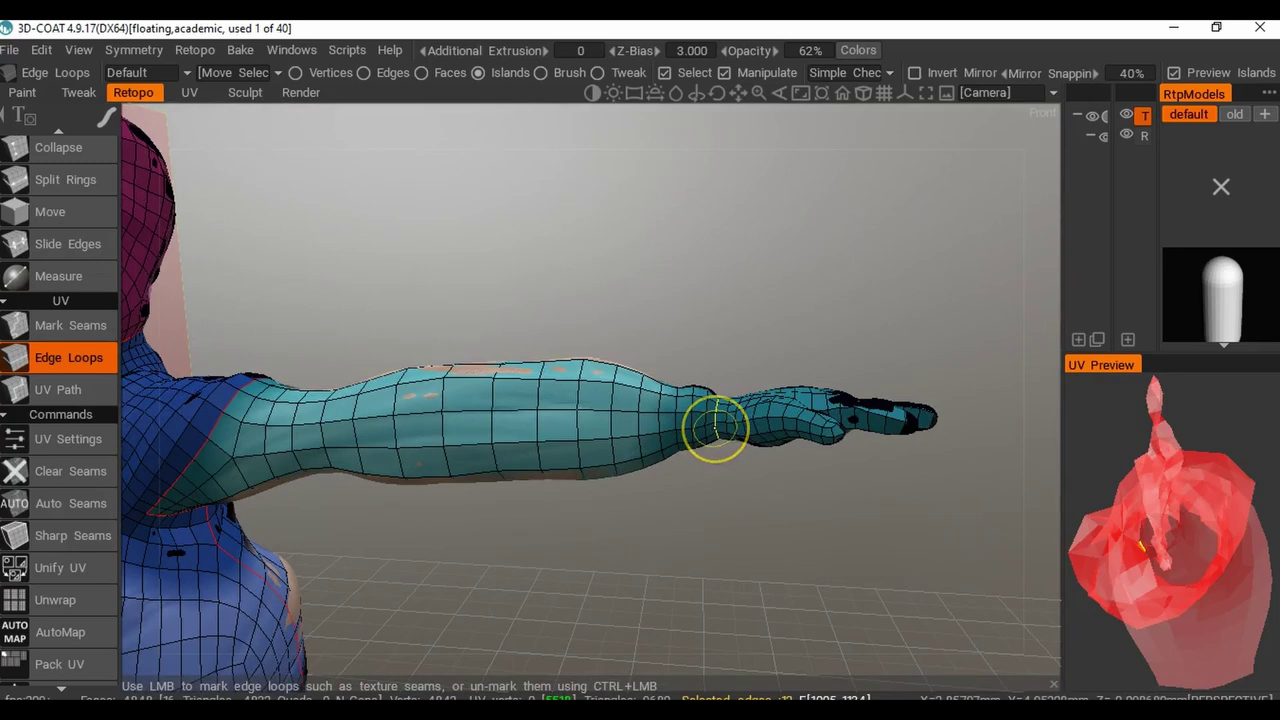
click(716, 428)
right_drag(737, 507, 694, 523)
right_drag(674, 583, 739, 556)
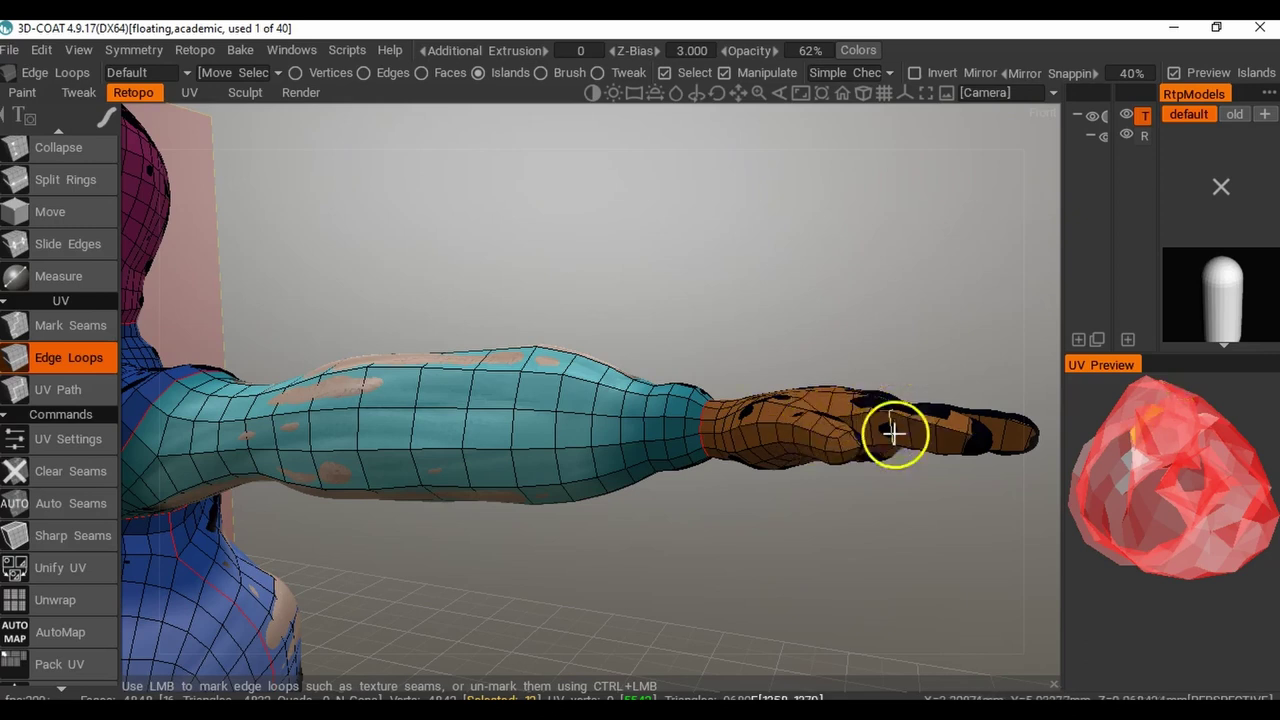
Start a UV Path at the wrist seam and run it along the thumb side of the hand toward the thumb tip.
right_drag(893, 433, 797, 457)
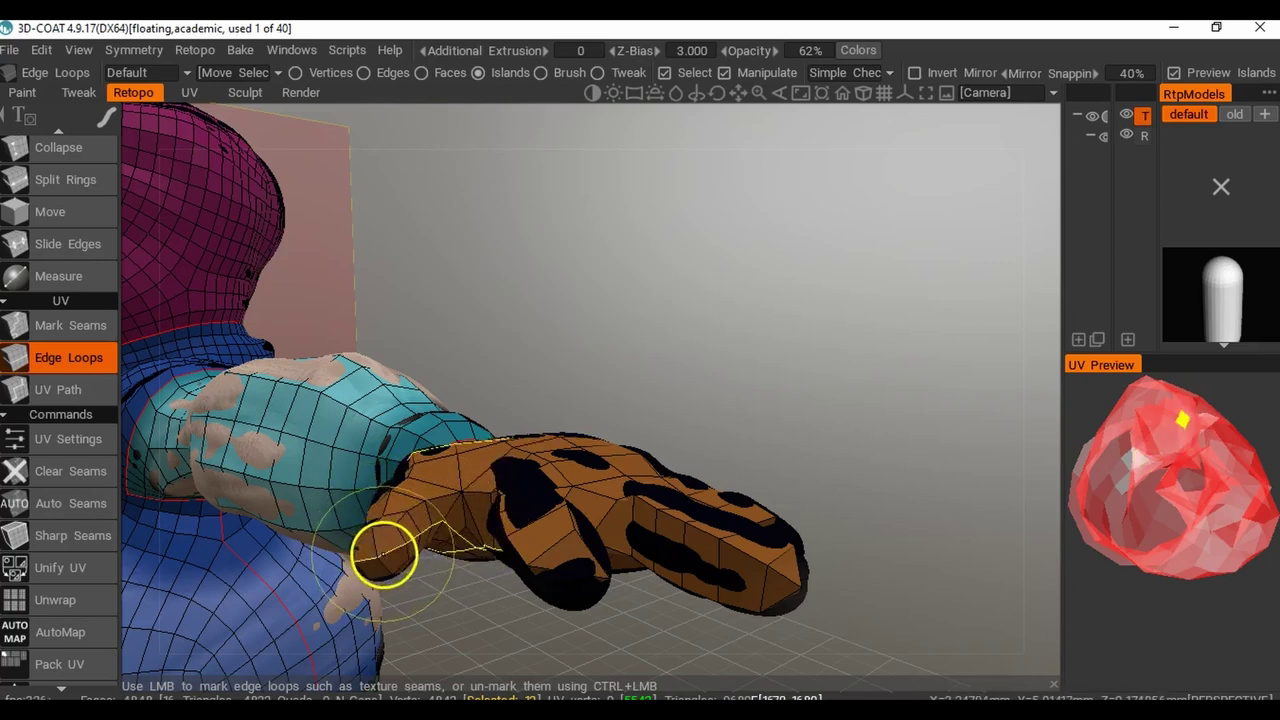
right_drag(457, 489, 616, 470)
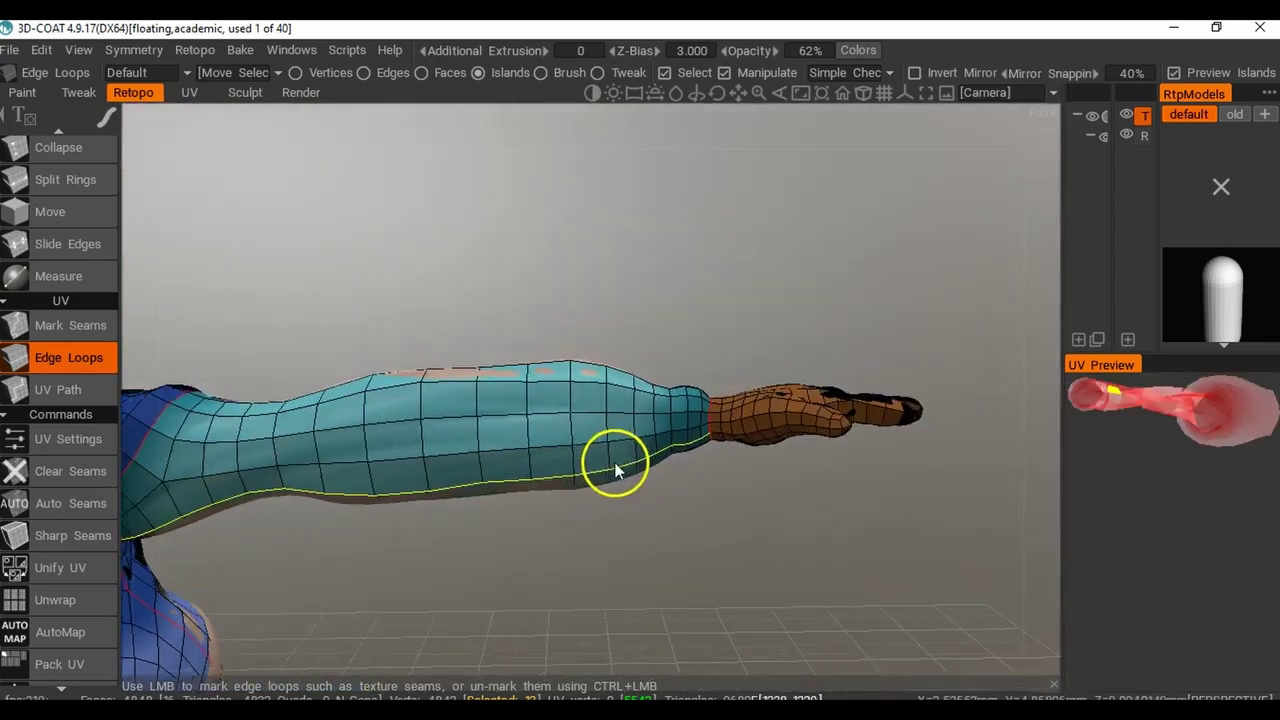
middle_drag(616, 470, 540, 485)
right_drag(570, 511, 664, 493)
middle_drag(664, 493, 530, 493)
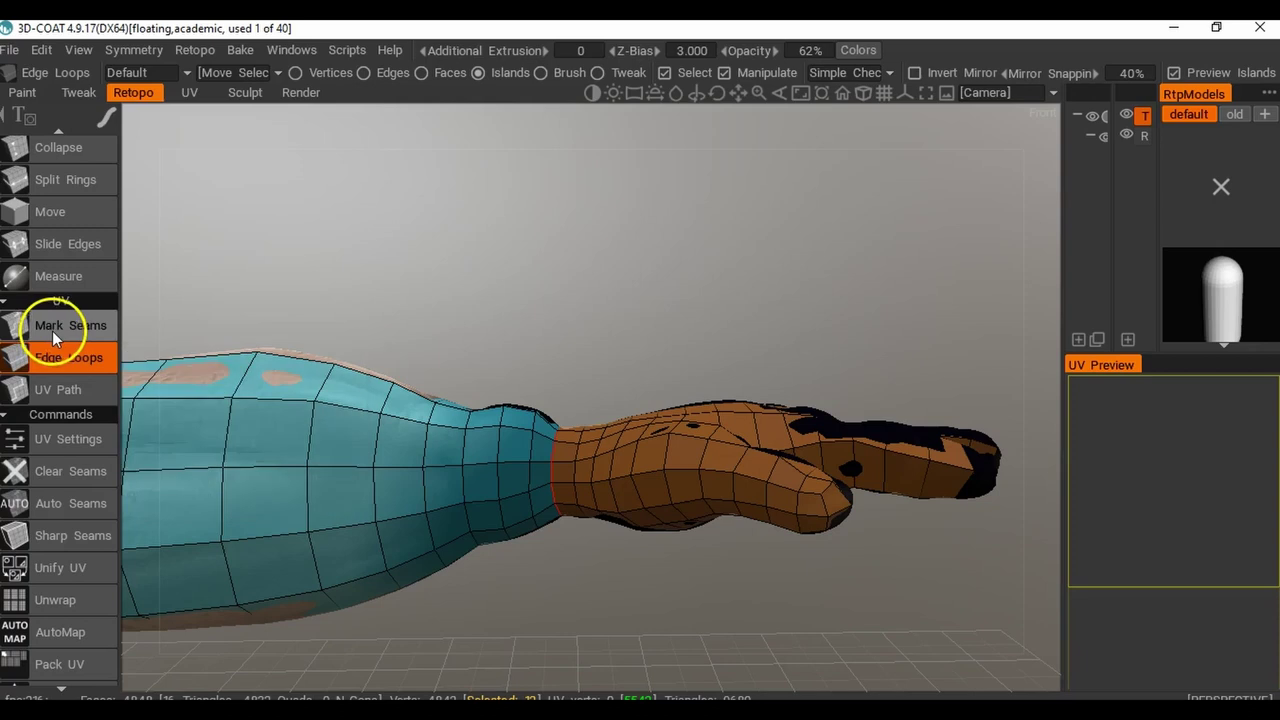
click(57, 390)
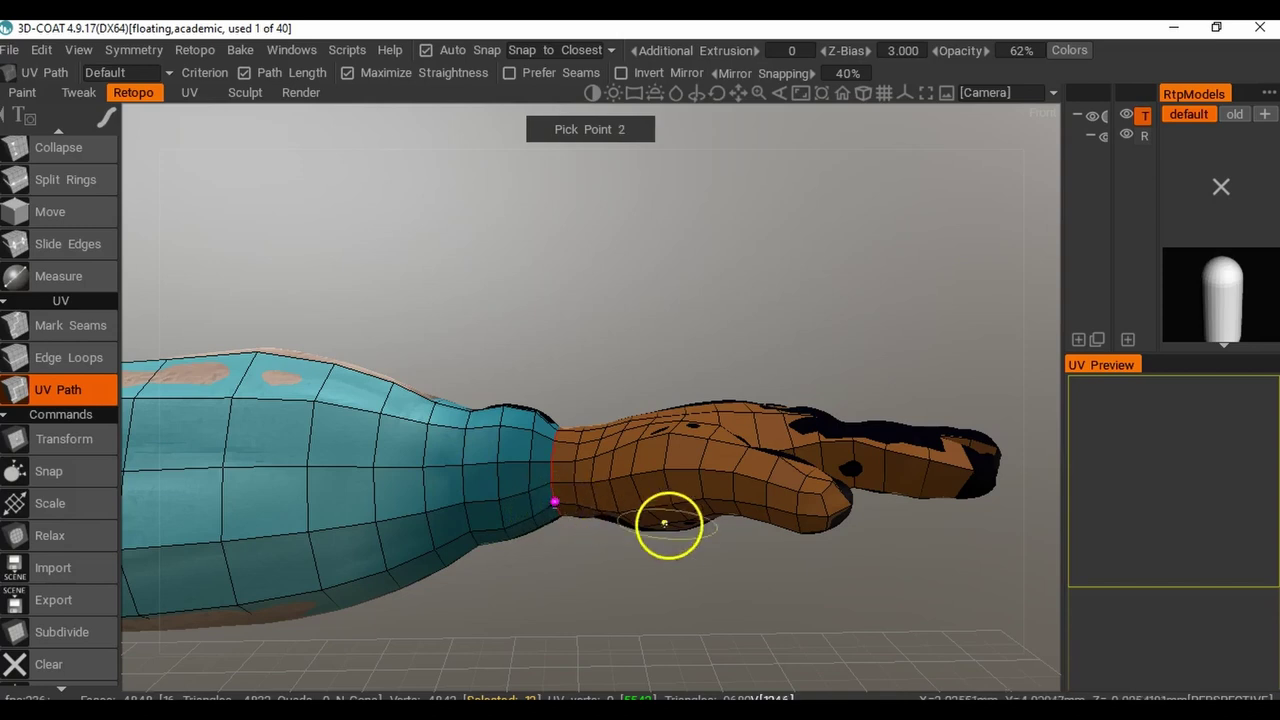
alt+drag(668, 525, 638, 509)
scroll(638, 509, up, 3)
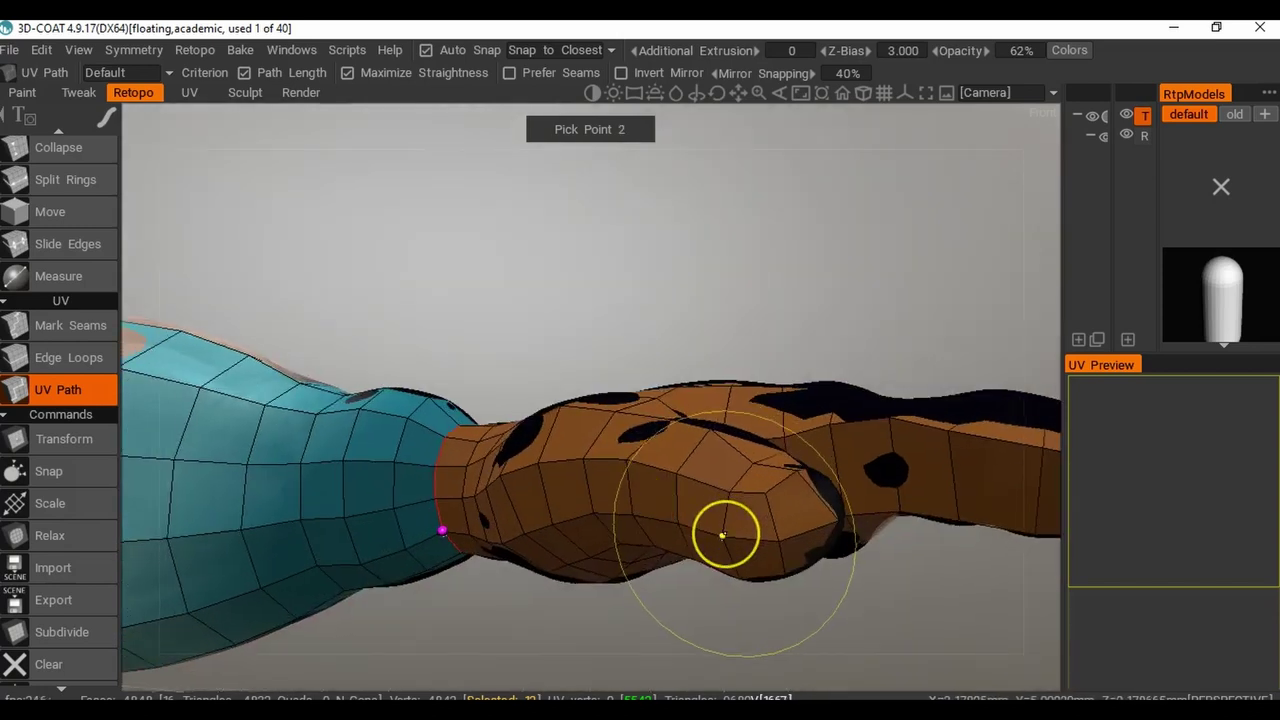
click(722, 535)
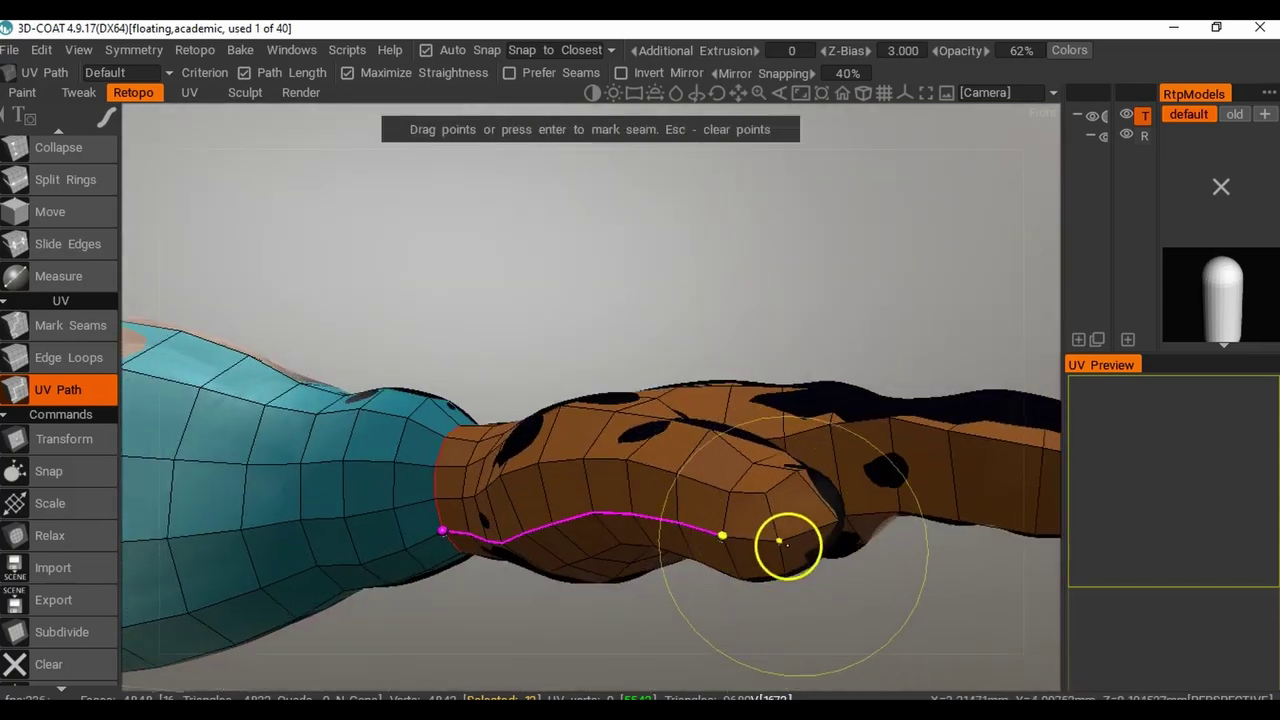
Continue the UV Path around the thumb and the index finger to the base of the middle finger.
mouse_move(796, 558)
alt+mouse_down()
mouse_move(774, 566)
mouse_move(789, 558)
alt+mouse_up()
middle_drag(738, 583, 663, 590)
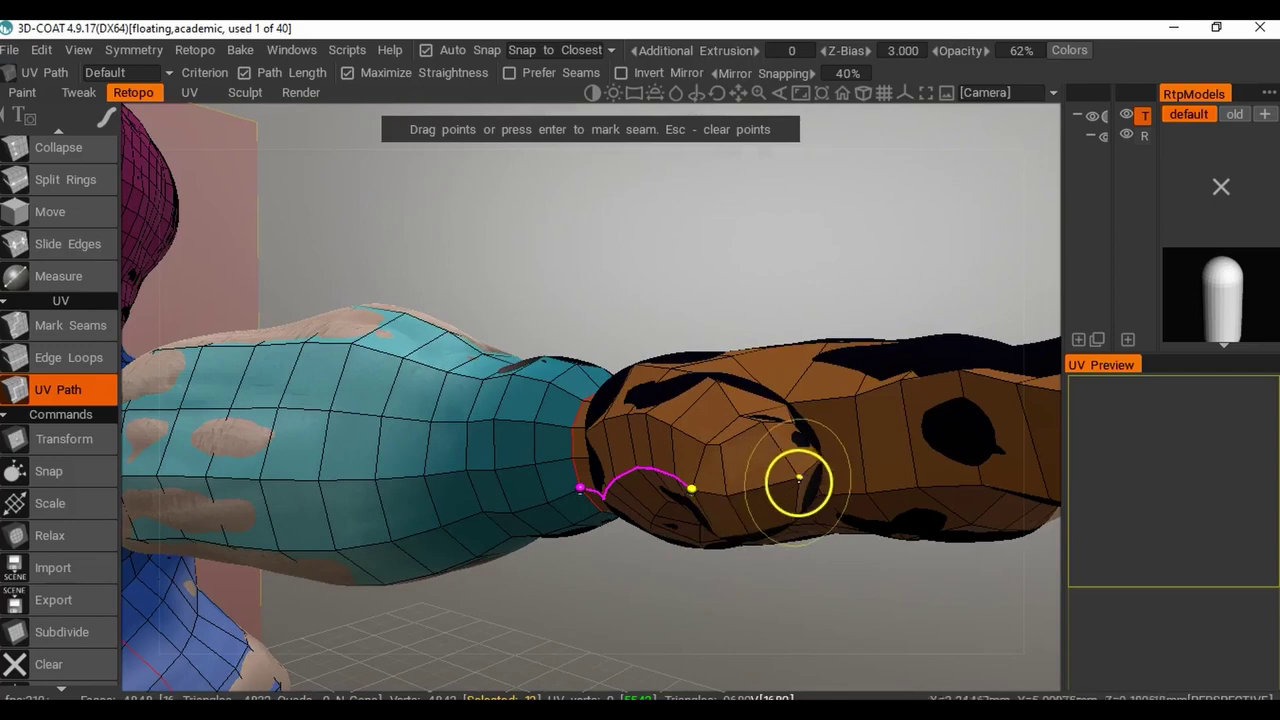
middle_drag(799, 478, 593, 505)
scroll(668, 494, up, 3)
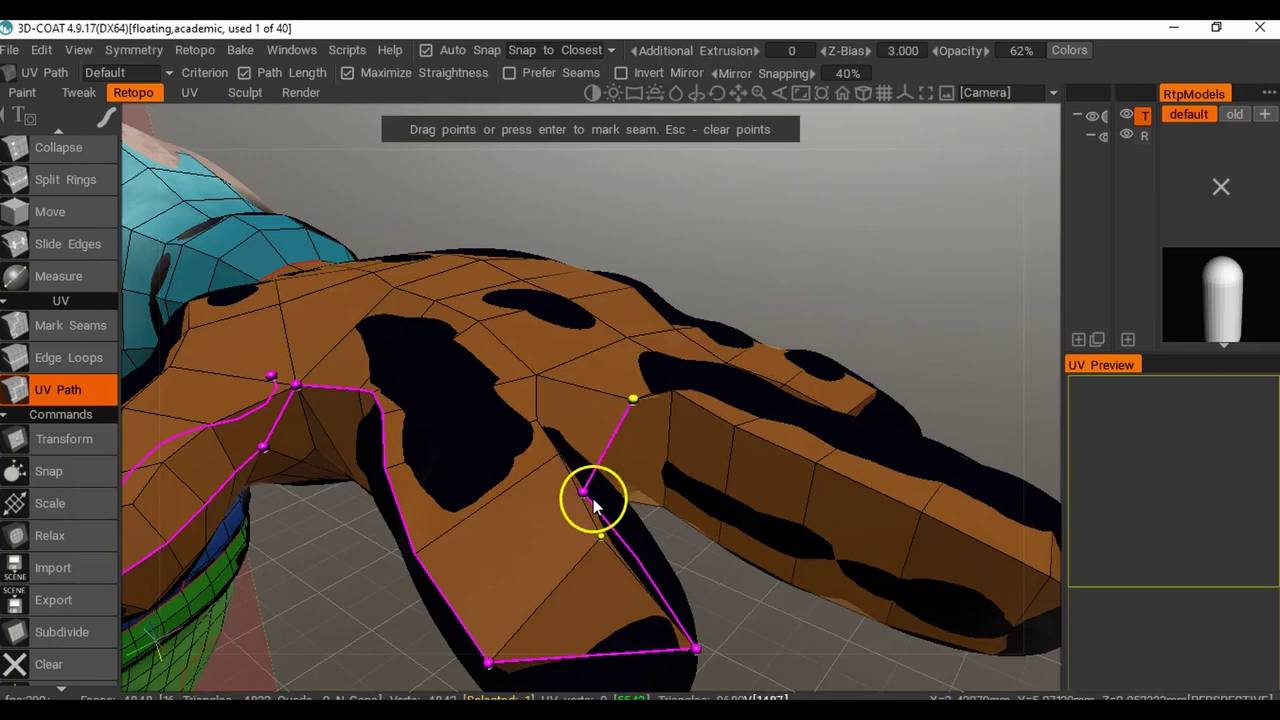
Extend the UV Path along the inner side of the middle finger and across its tip.
middle_drag(721, 472, 800, 551)
scroll(780, 551, down, 8)
middle_drag(664, 545, 577, 543)
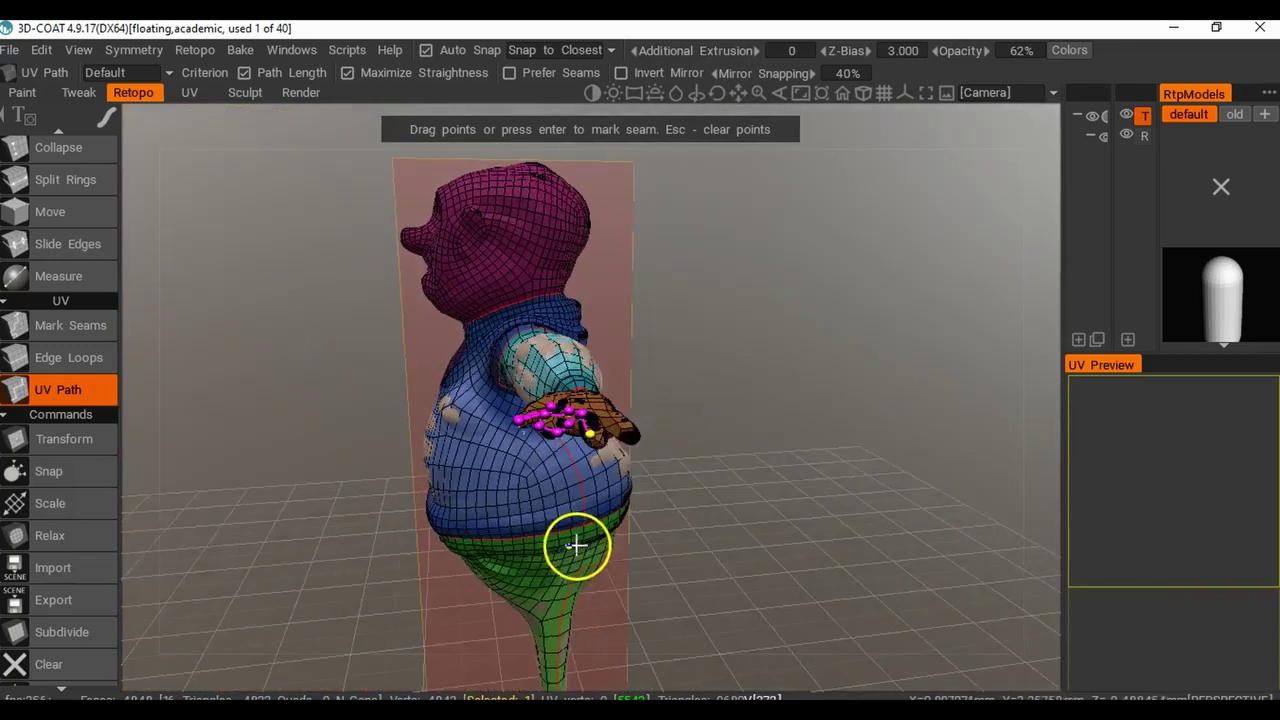
scroll(656, 539, up, 5)
middle_drag(659, 522, 634, 591)
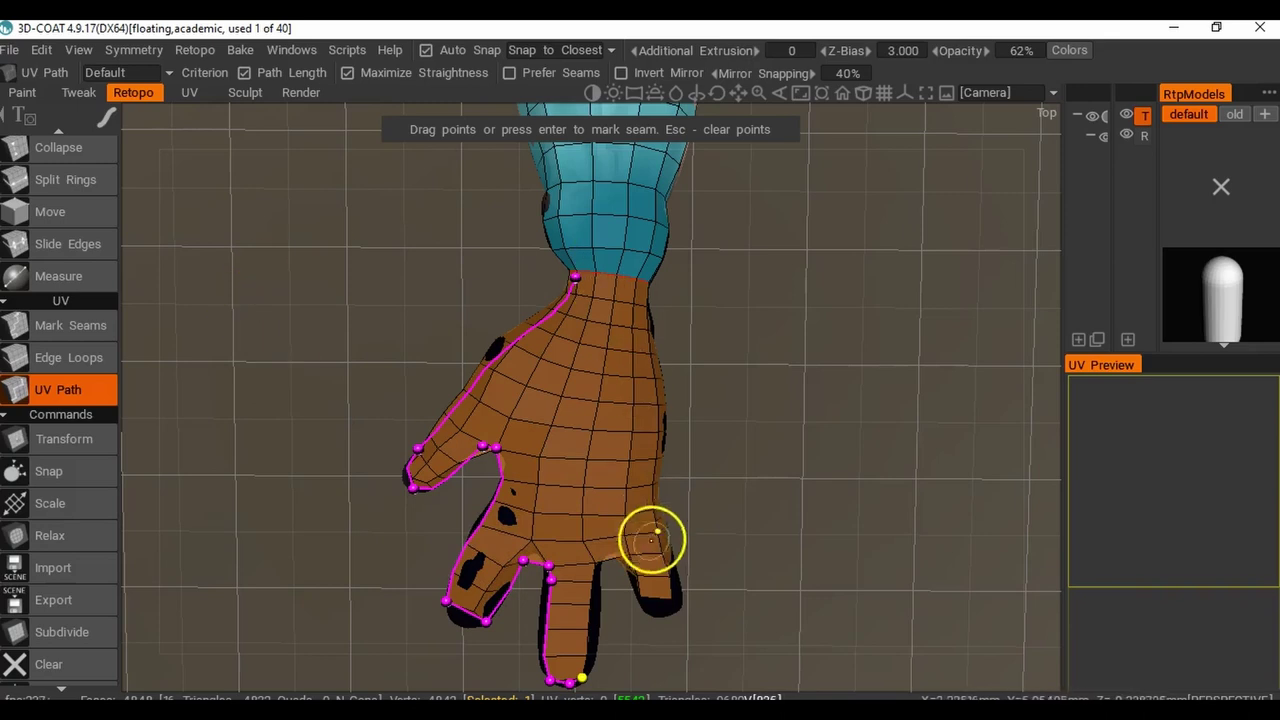
Bring the UV Path back along the middle finger to its base and across to the little finger.
middle_drag(642, 538, 657, 435)
middle_drag(634, 521, 527, 537)
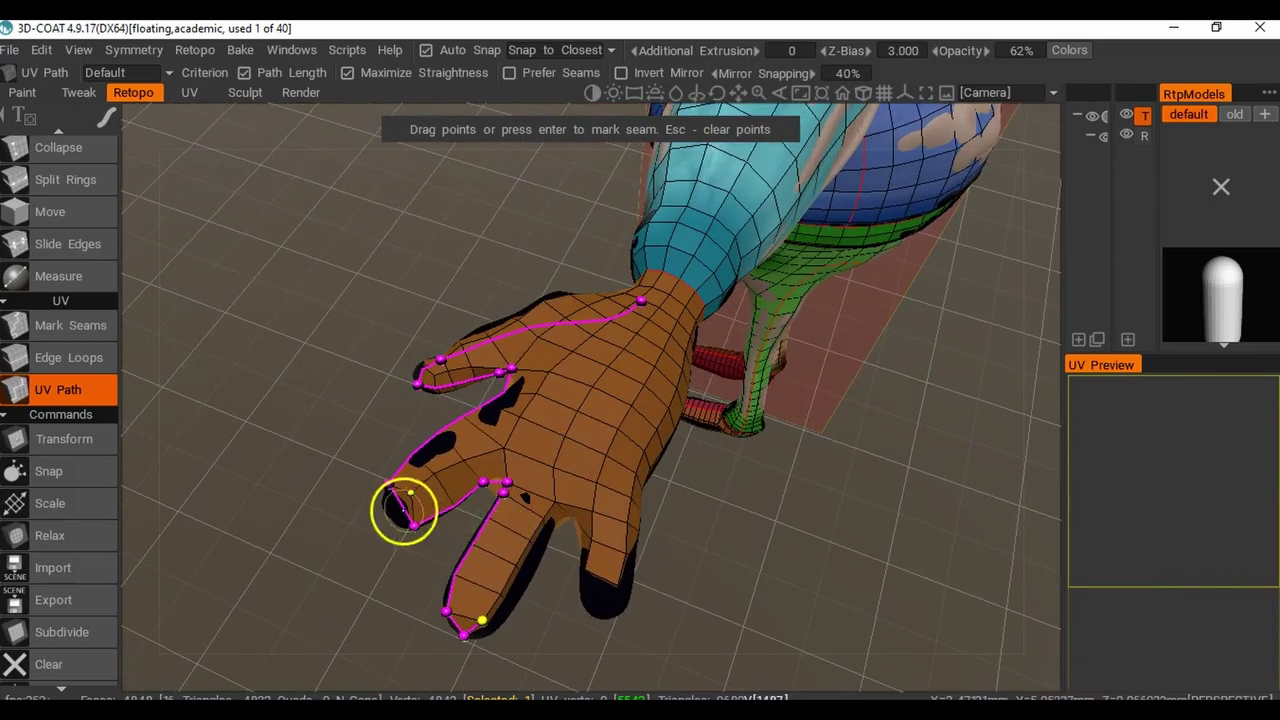
middle_drag(583, 594, 300, 411)
middle_drag(365, 482, 640, 509)
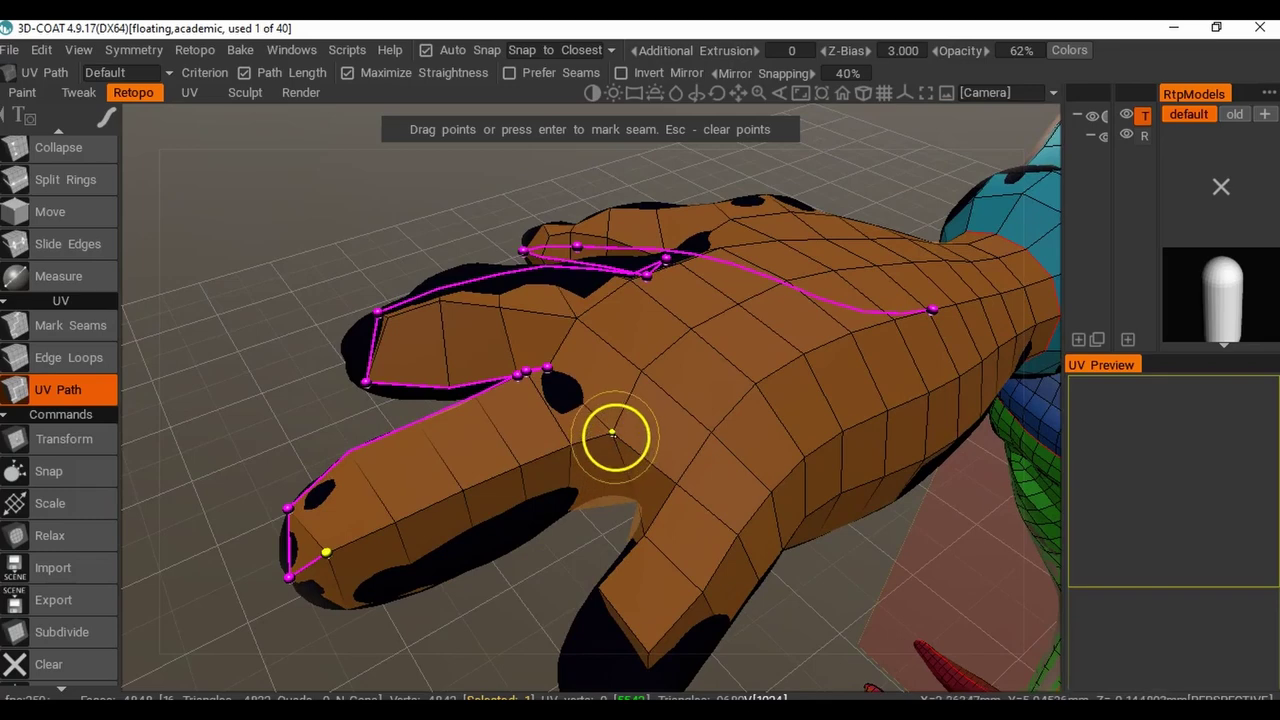
middle_drag(612, 432, 614, 520)
alt+drag(705, 478, 610, 569)
alt+drag(744, 496, 547, 512)
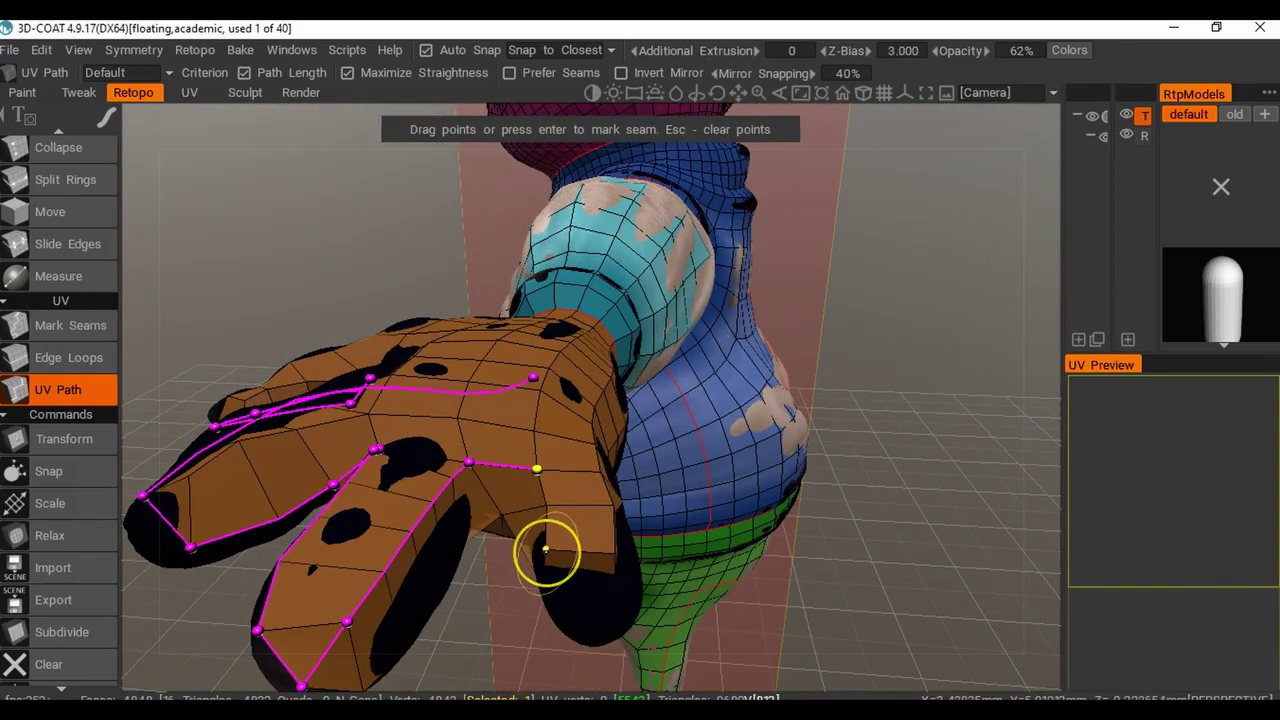
Route the UV Path around the little finger and along the hand's outer edge to the wrist, then mark it as a seam.
alt+drag(572, 579, 468, 540)
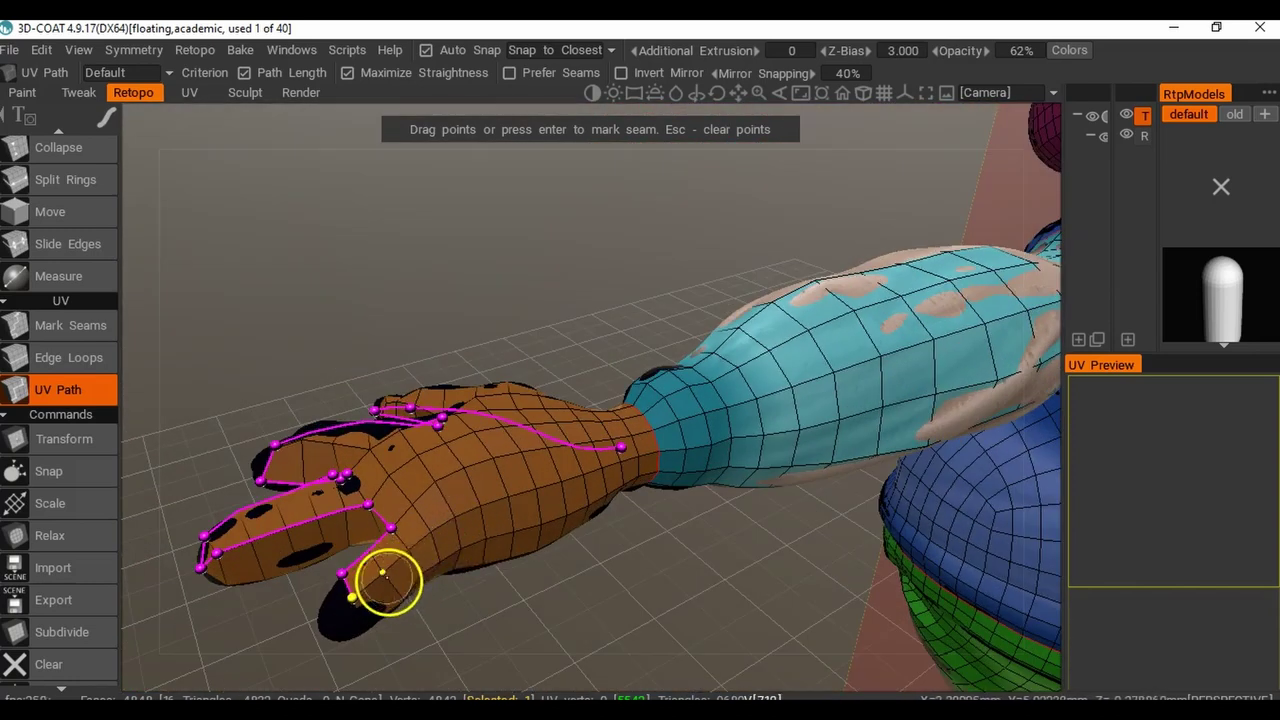
alt+drag(352, 597, 338, 505)
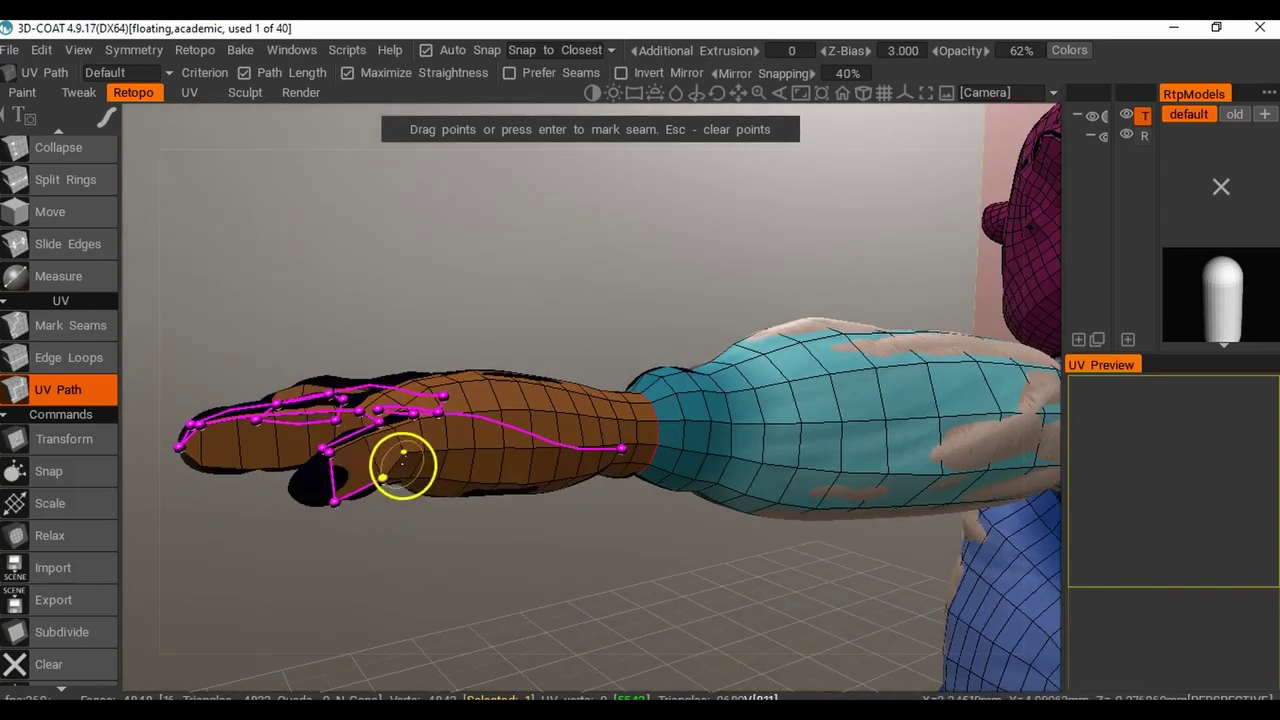
alt+drag(403, 455, 417, 483)
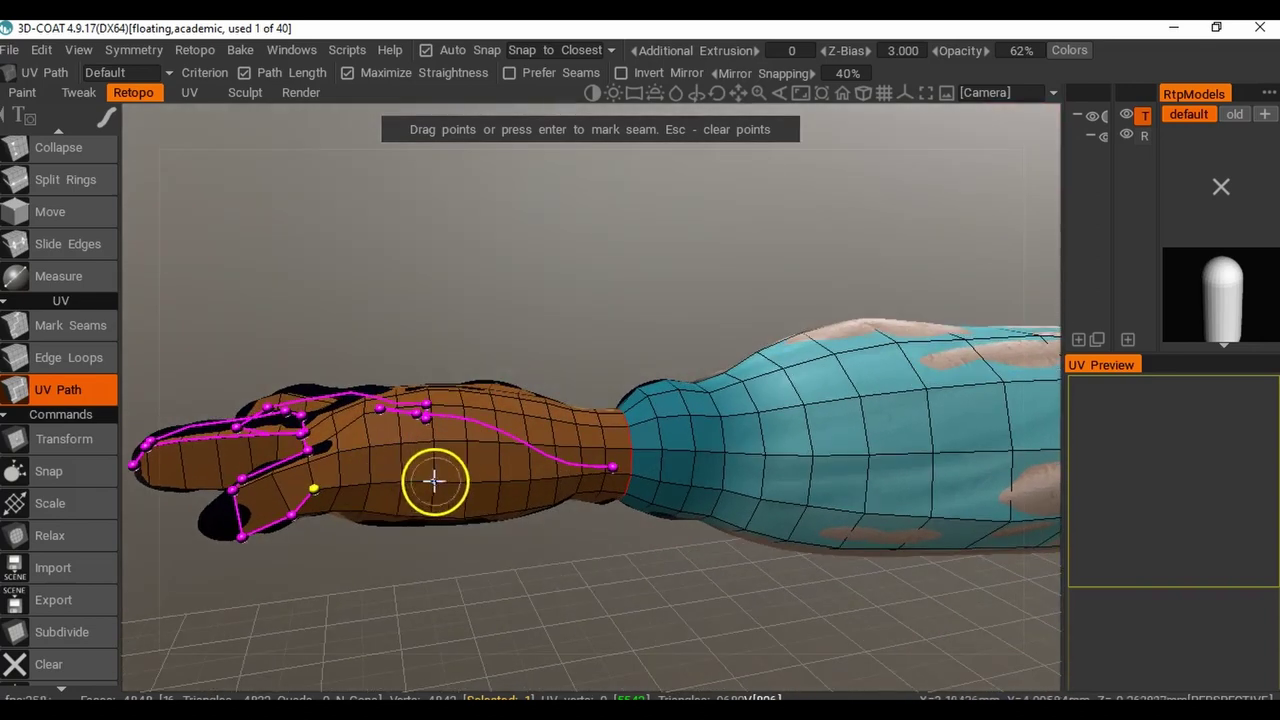
alt+drag(556, 480, 520, 527)
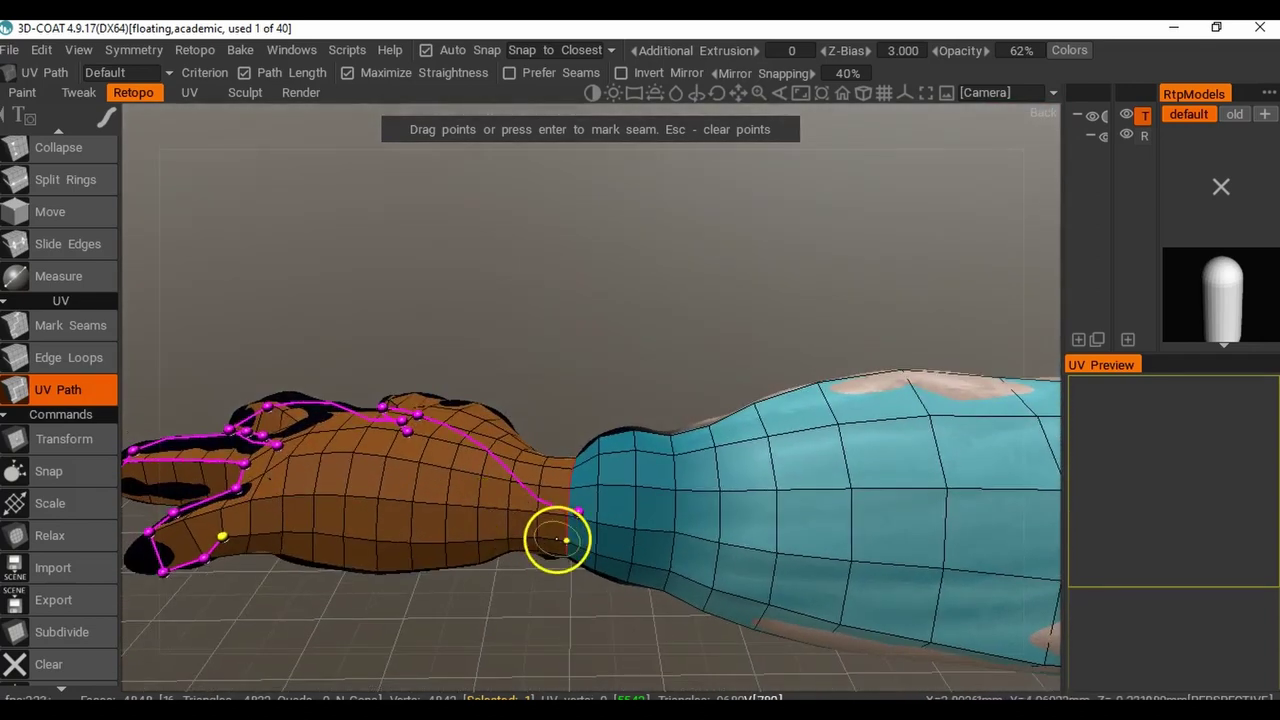
alt+drag(510, 556, 636, 512)
key(Return)
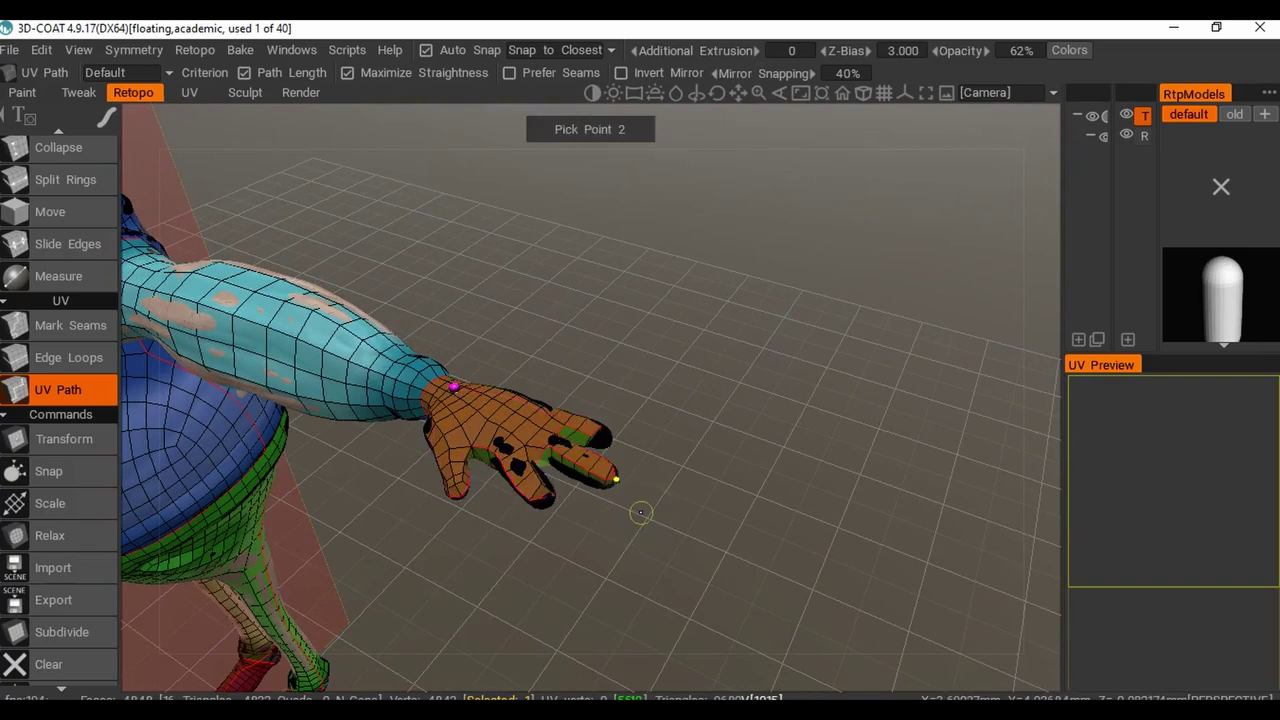
Unmark the seam edges along the thumb side of the hand, from the wrist to the thumb tip, using Mark Seams.
mouse_move(482, 481)
alt+mouse_down()
mouse_move(617, 500)
mouse_move(540, 471)
mouse_move(340, 435)
mouse_move(600, 434)
mouse_move(509, 471)
mouse_move(473, 502)
alt+mouse_up()
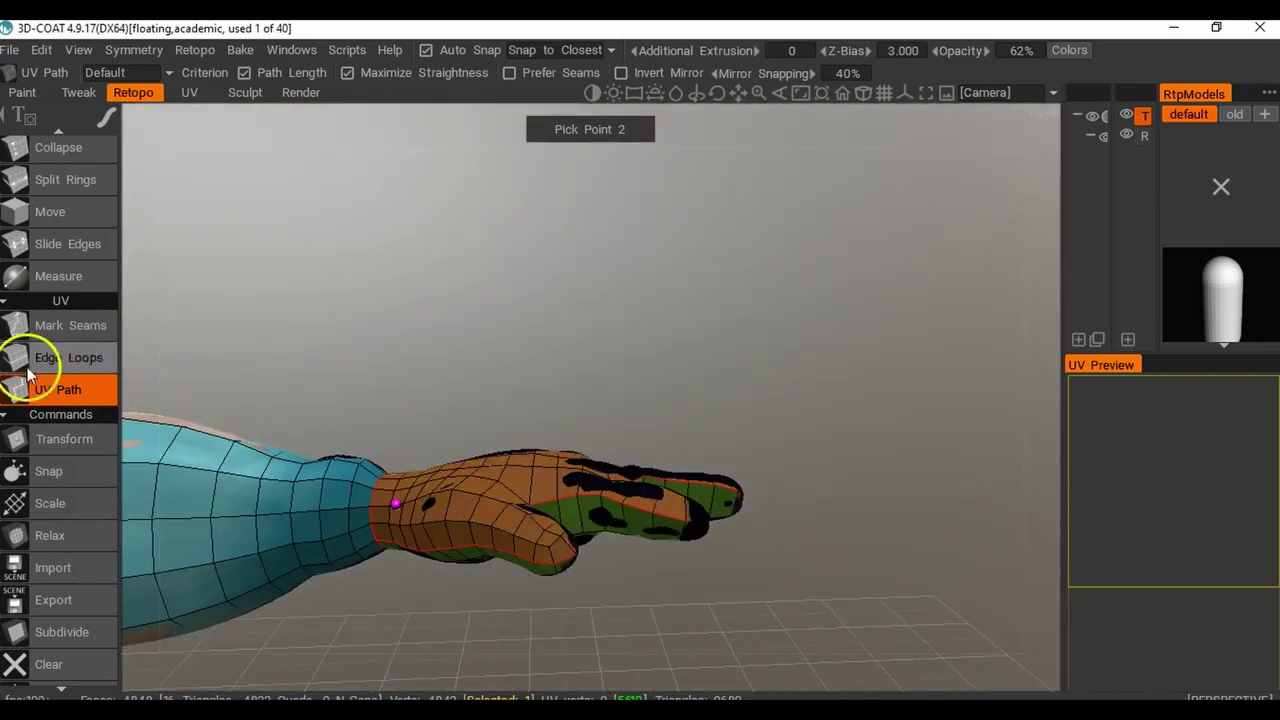
click(76, 330)
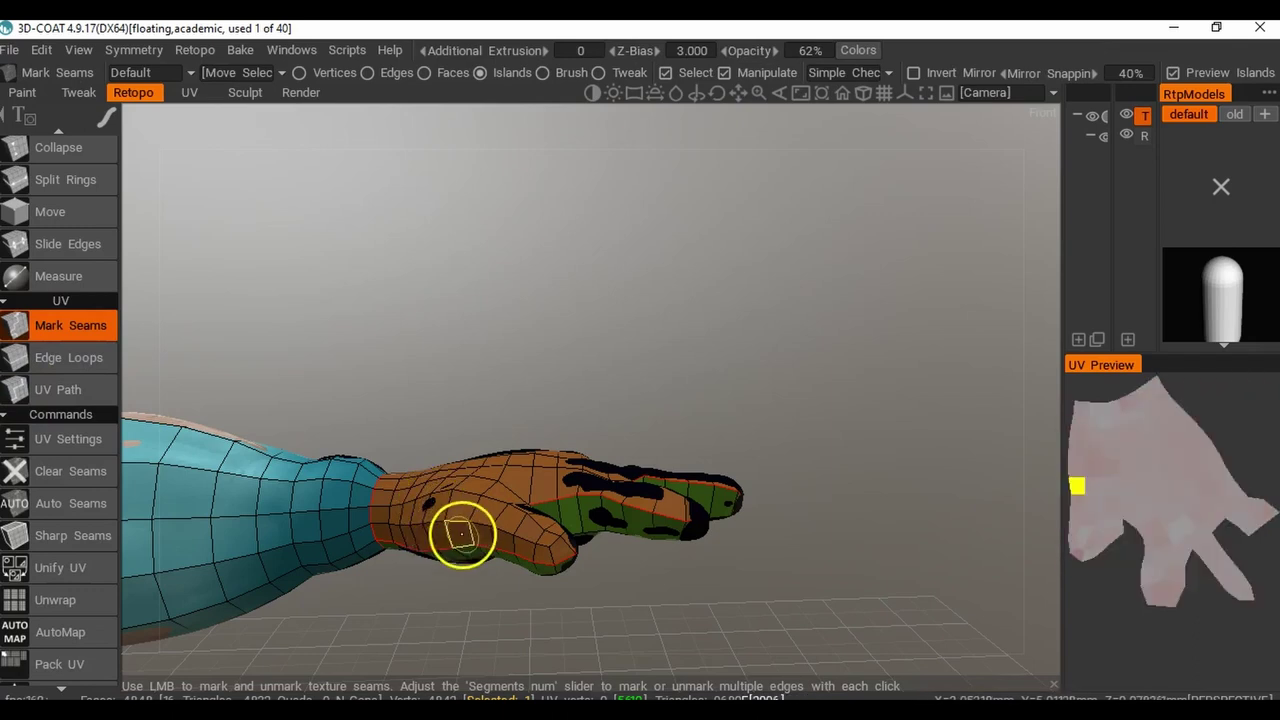
alt+drag(466, 534, 557, 546)
alt+middle_drag(557, 546, 566, 477)
alt+drag(566, 477, 716, 542)
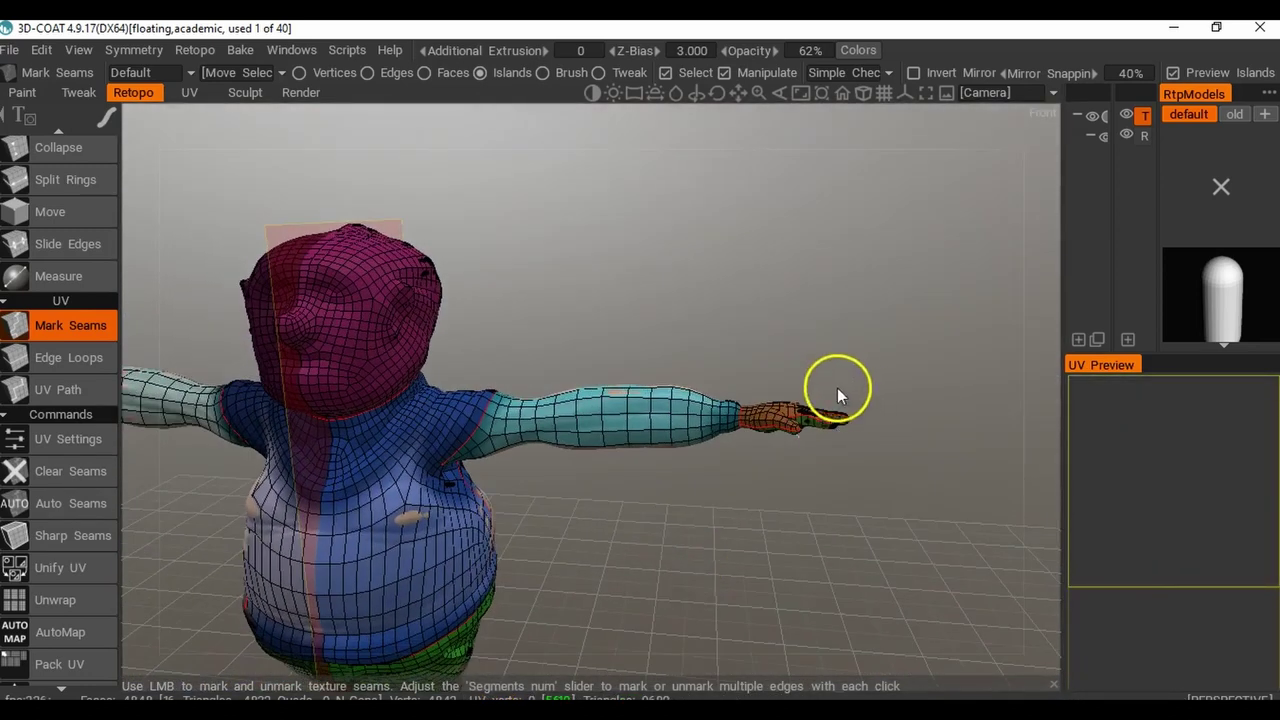
alt+drag(931, 425, 453, 451)
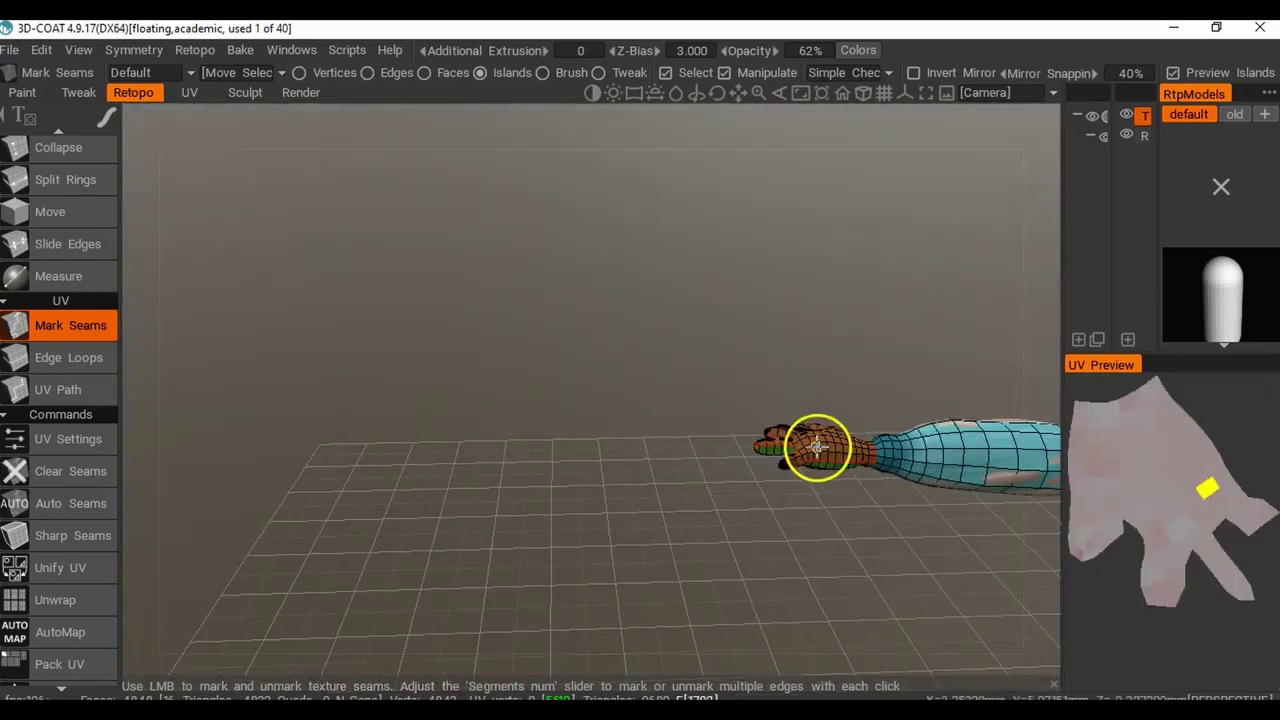
alt+middle_drag(846, 476, 366, 498)
alt+drag(366, 498, 616, 457)
alt+drag(352, 476, 566, 440)
alt+right_drag(465, 522, 420, 536)
alt+middle_drag(420, 536, 629, 446)
alt+right_drag(629, 446, 618, 546)
alt+drag(618, 553, 582, 545)
click(400, 516)
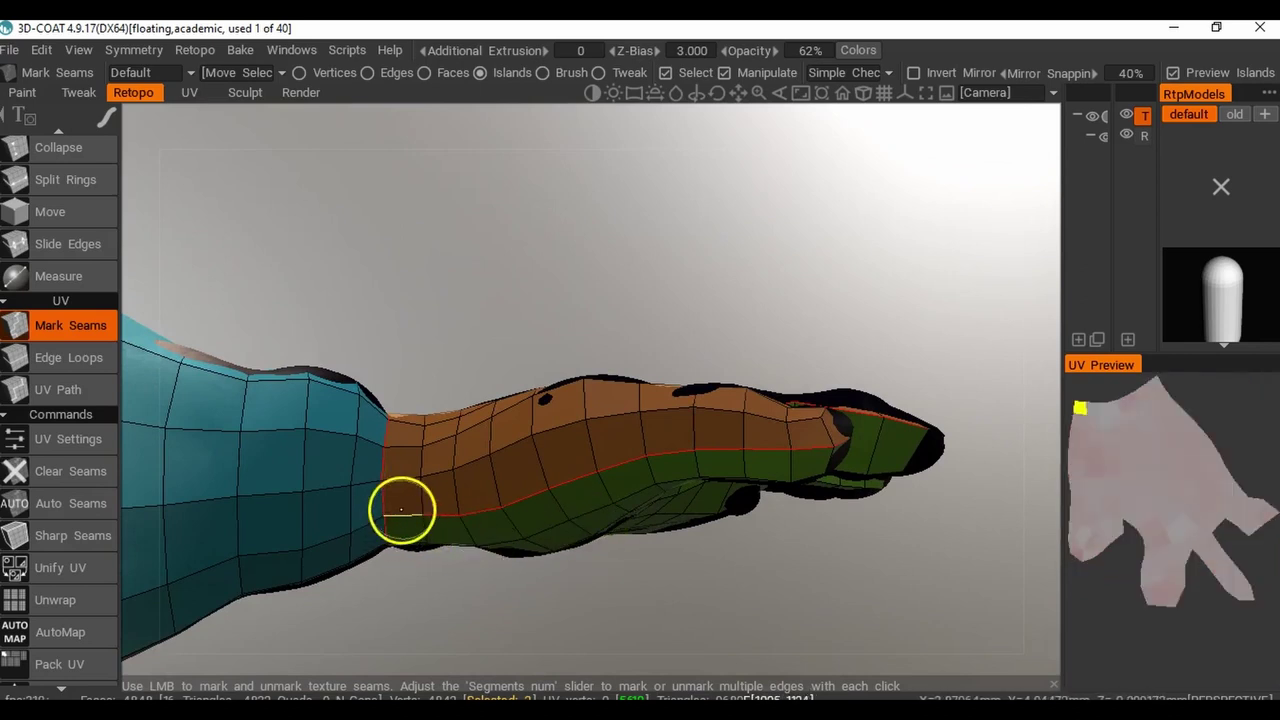
click(449, 516)
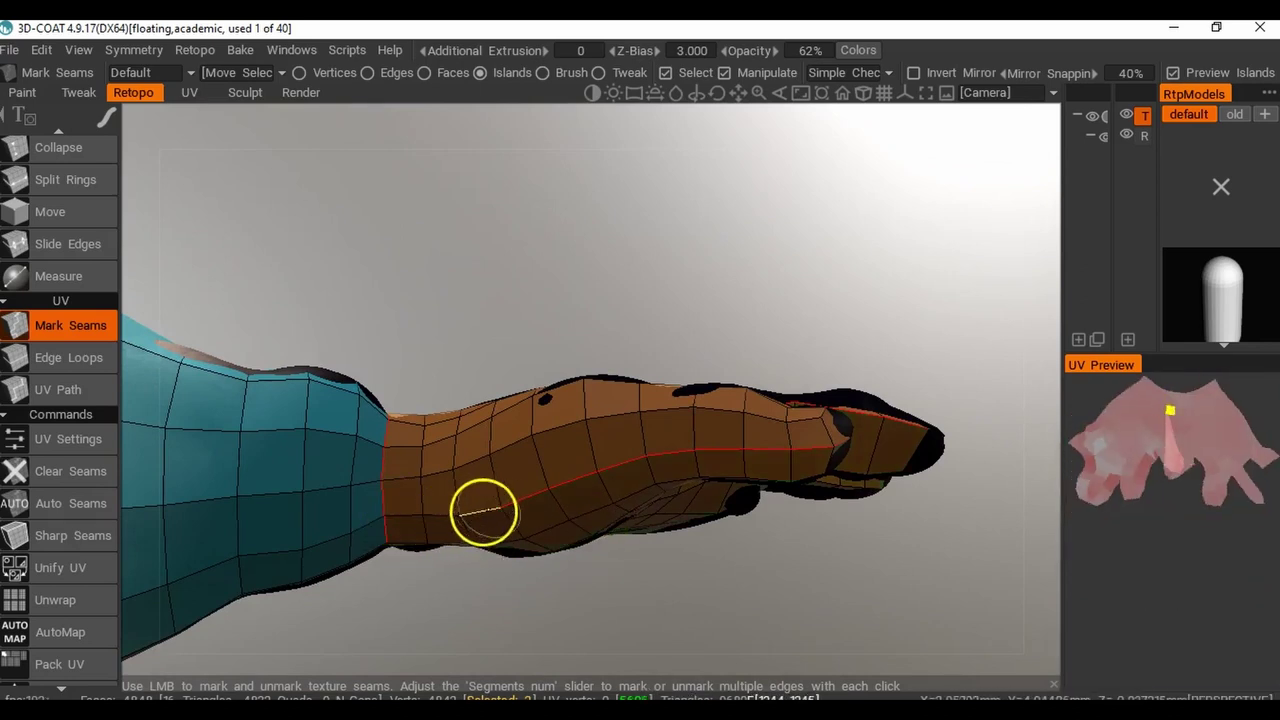
click(497, 510)
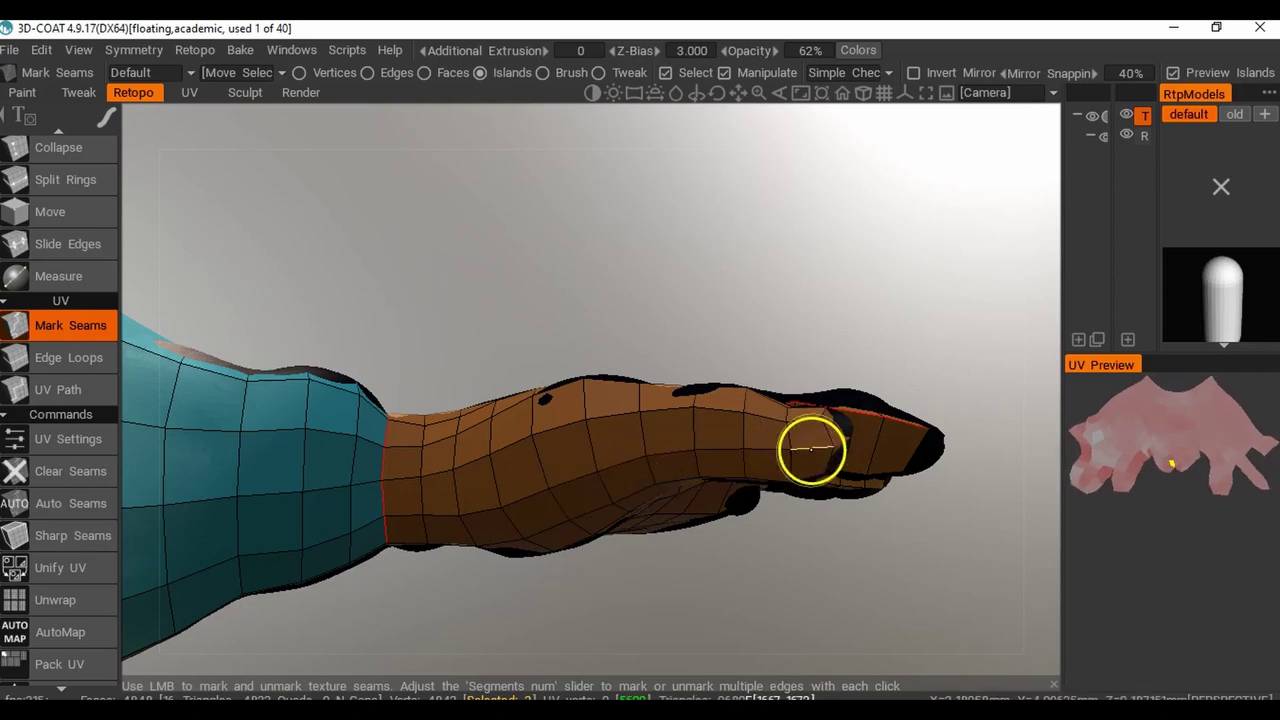
drag(795, 513, 749, 523)
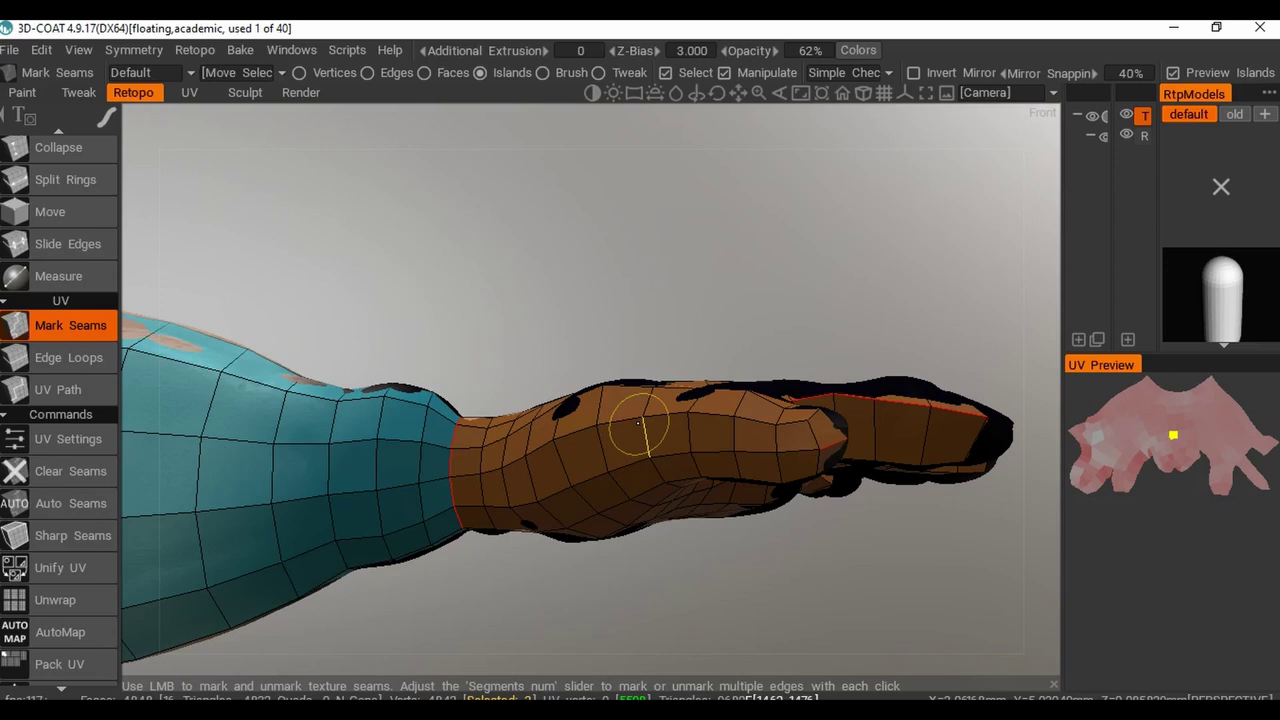
Examine the seams and coloured UV islands on the torso, legs and feet.
right_drag(622, 450, 536, 441)
drag(574, 474, 535, 480)
right_drag(535, 480, 489, 465)
middle_drag(489, 465, 673, 583)
drag(673, 583, 596, 564)
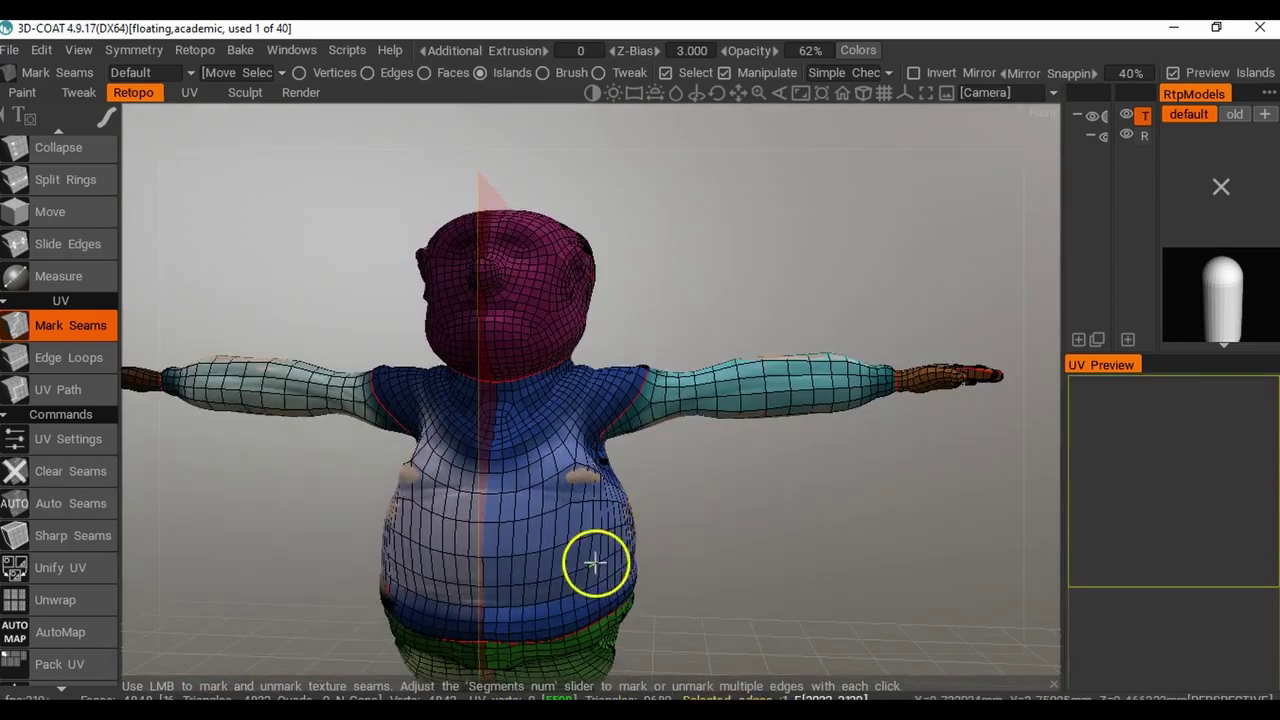
middle_drag(596, 564, 617, 426)
alt+drag(617, 426, 607, 497)
middle_drag(606, 497, 608, 349)
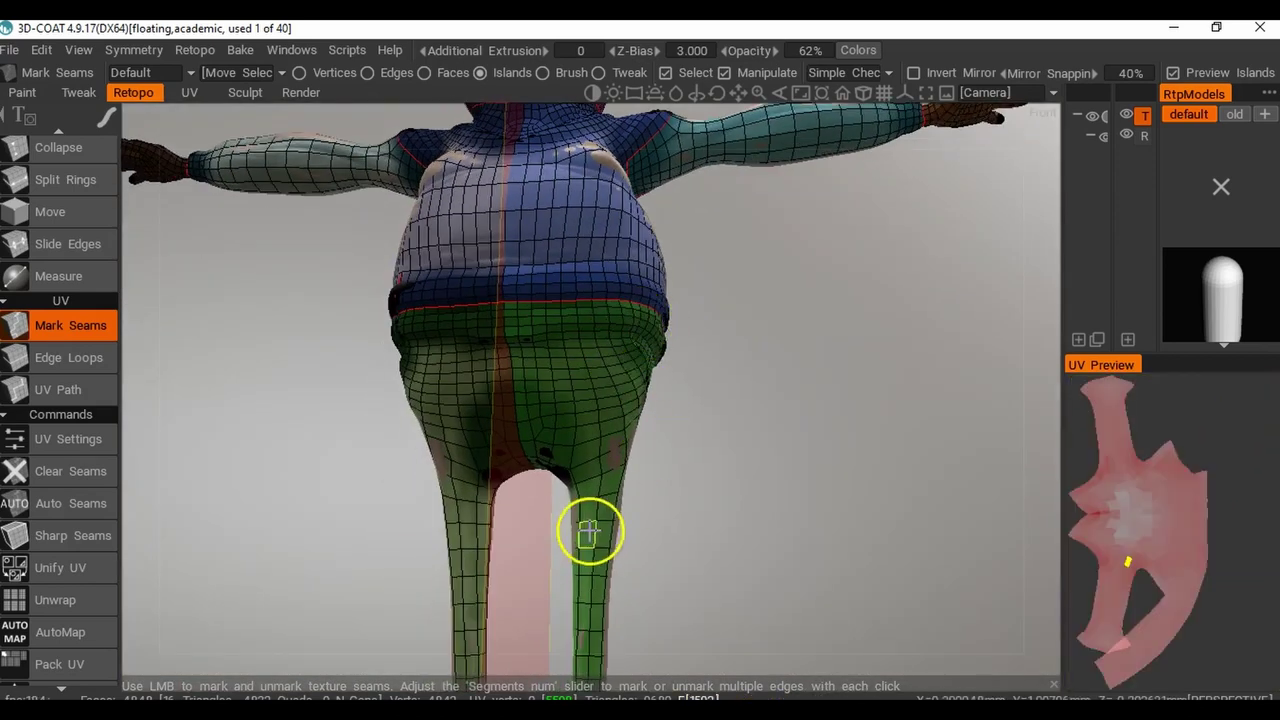
middle_drag(592, 532, 574, 423)
alt+drag(574, 423, 542, 511)
scroll(542, 511, up, 3)
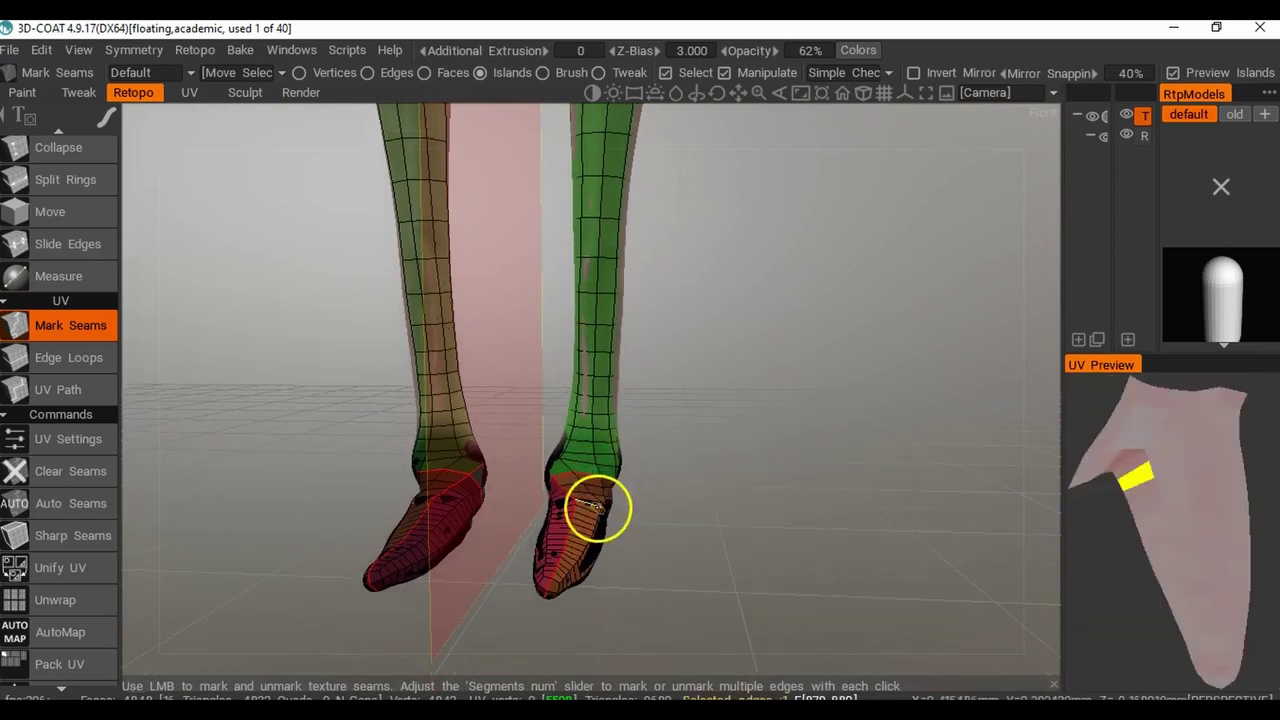
alt+drag(597, 508, 582, 497)
scroll(582, 497, up, 5)
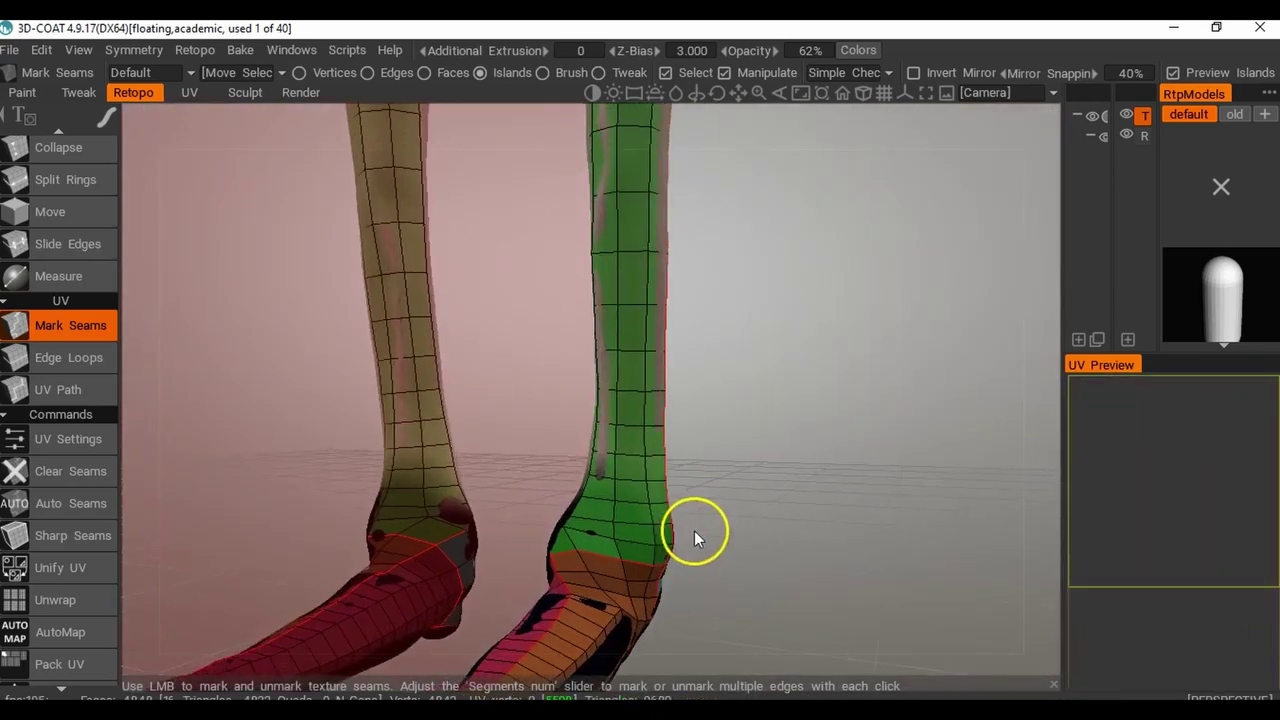
scroll(548, 520, down, 6)
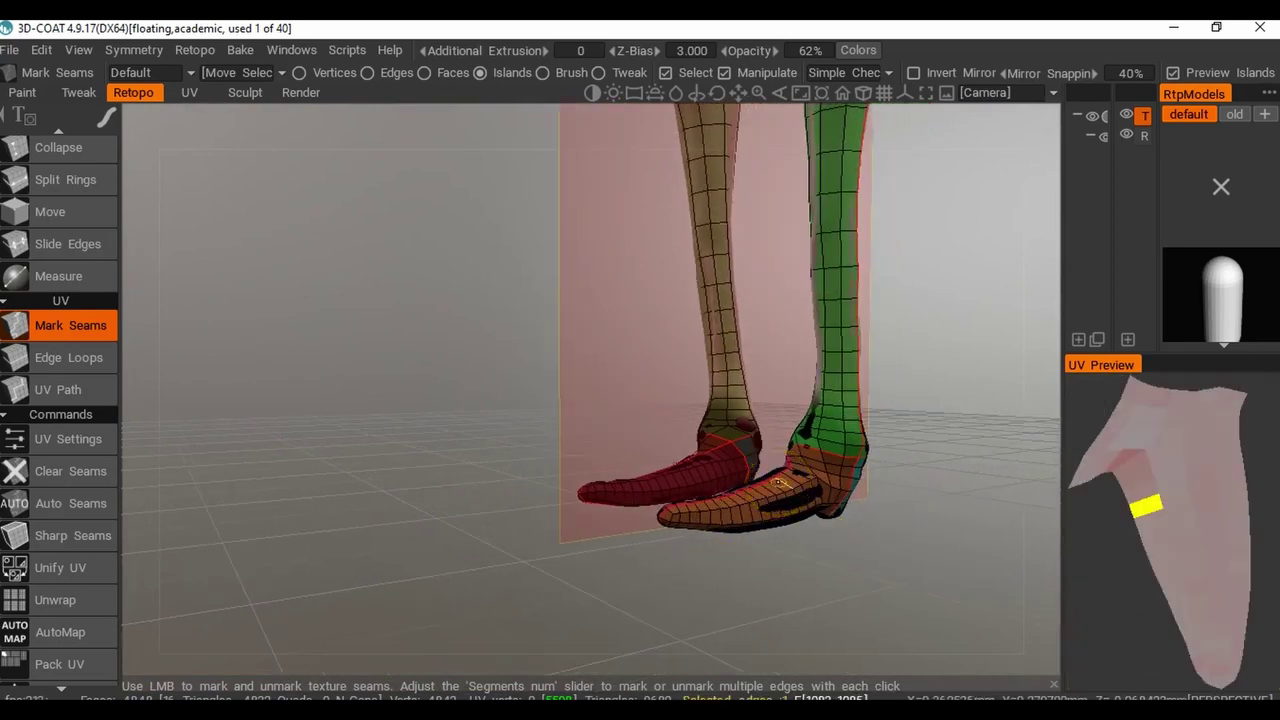
scroll(778, 484, up, 4)
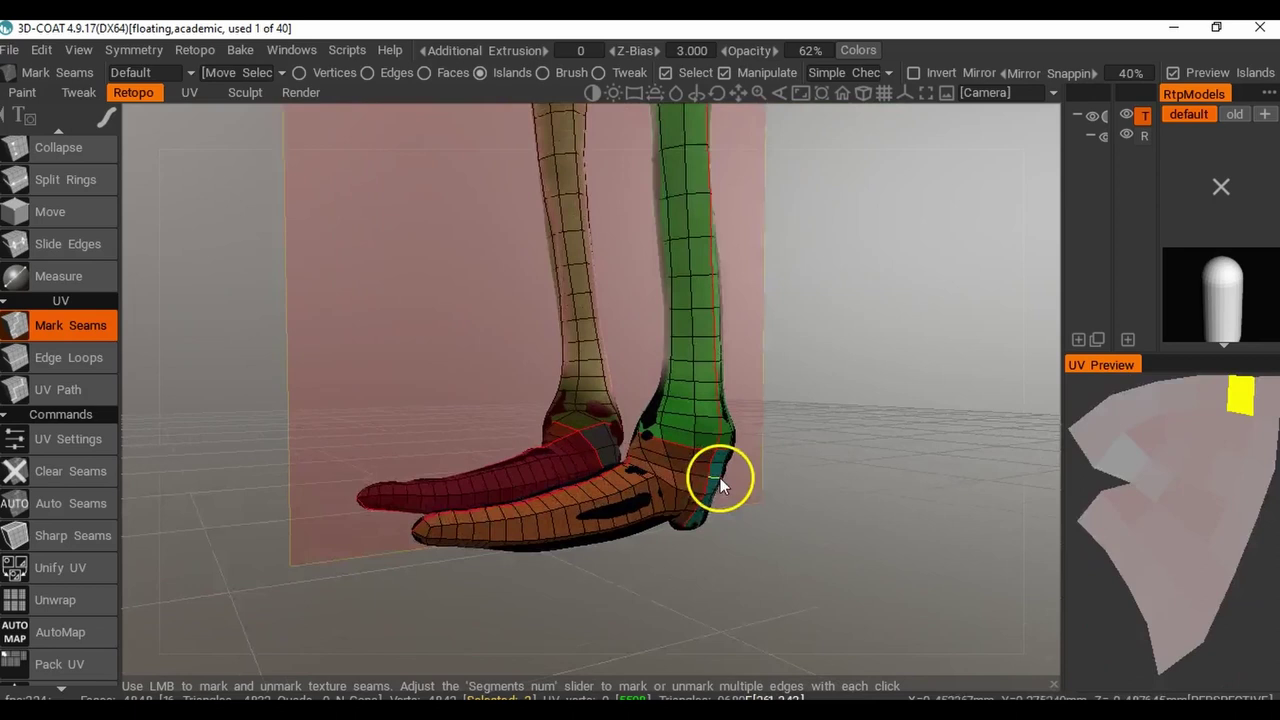
Use Edge Loops to mark a seam one edge row below the ankle seam, and unmark the original ankle seam.
alt+drag(751, 488, 744, 545)
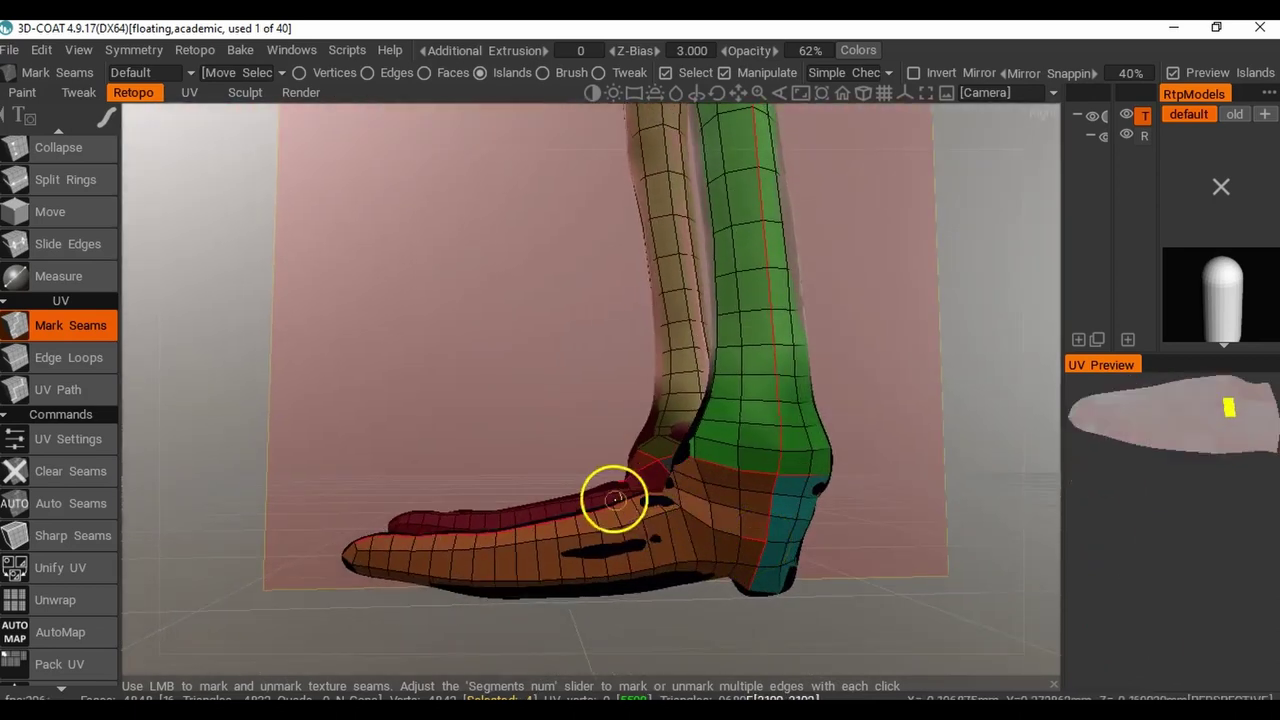
click(65, 358)
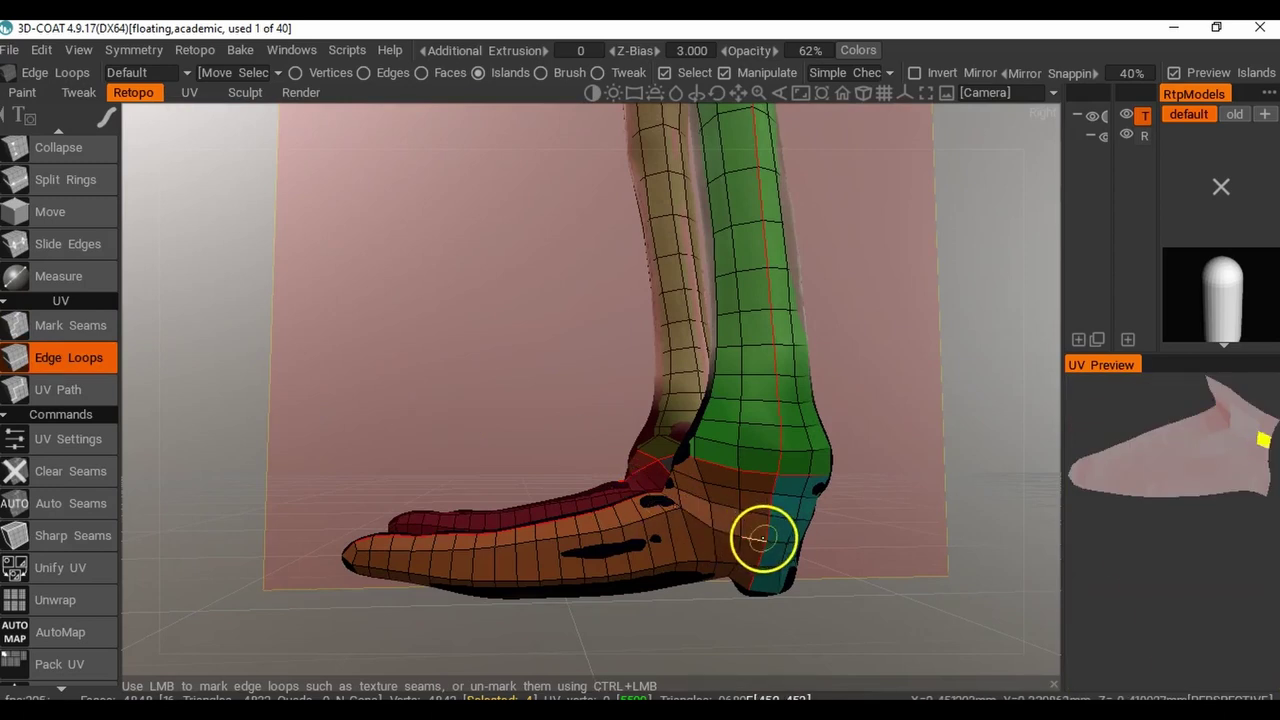
alt+drag(790, 543, 566, 528)
middle_drag(668, 512, 765, 518)
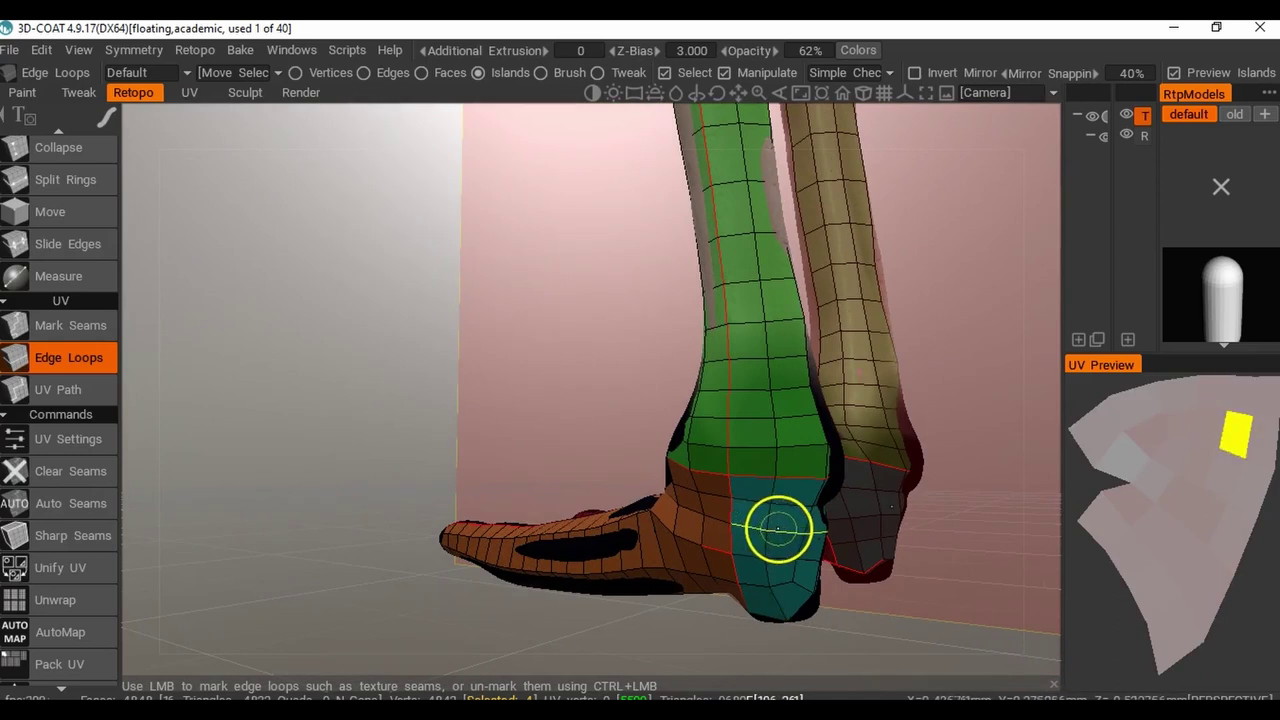
middle_drag(760, 506, 866, 514)
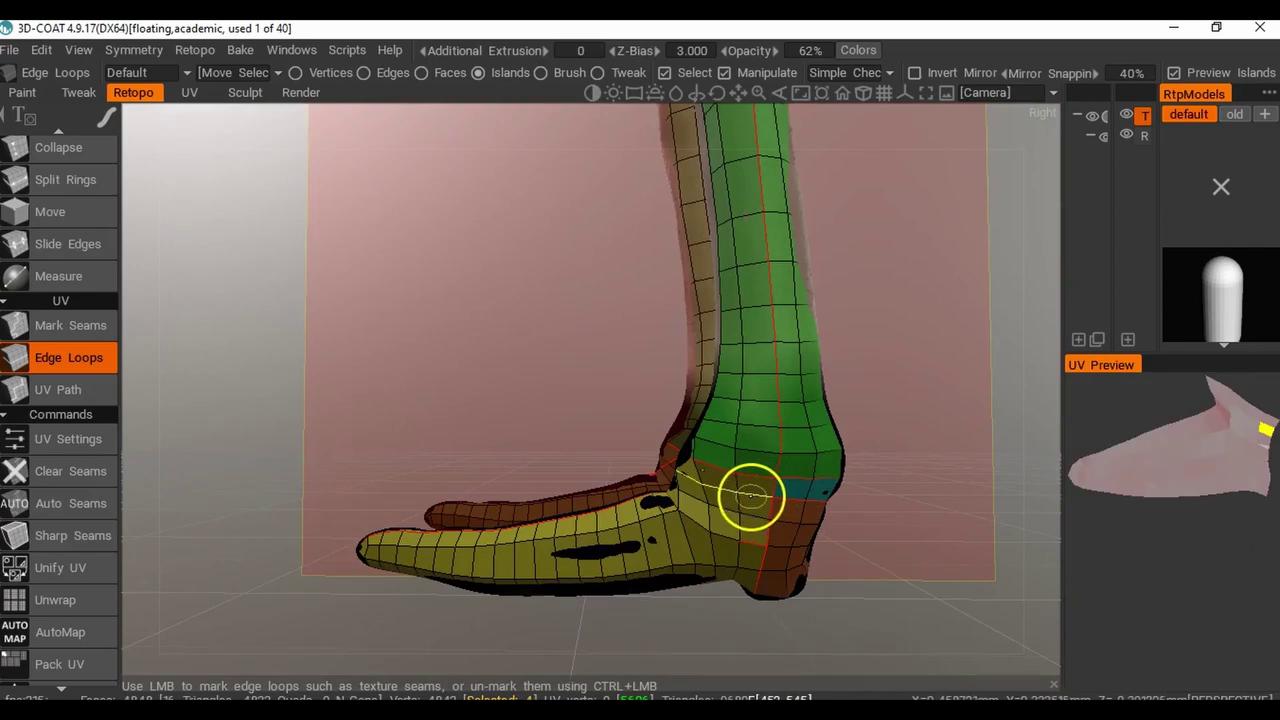
mouse_move(806, 500)
middle_down()
mouse_move(520, 509)
mouse_move(614, 509)
mouse_move(677, 491)
mouse_move(703, 463)
mouse_move(634, 580)
mouse_move(460, 520)
mouse_move(586, 537)
mouse_move(437, 571)
middle_up()
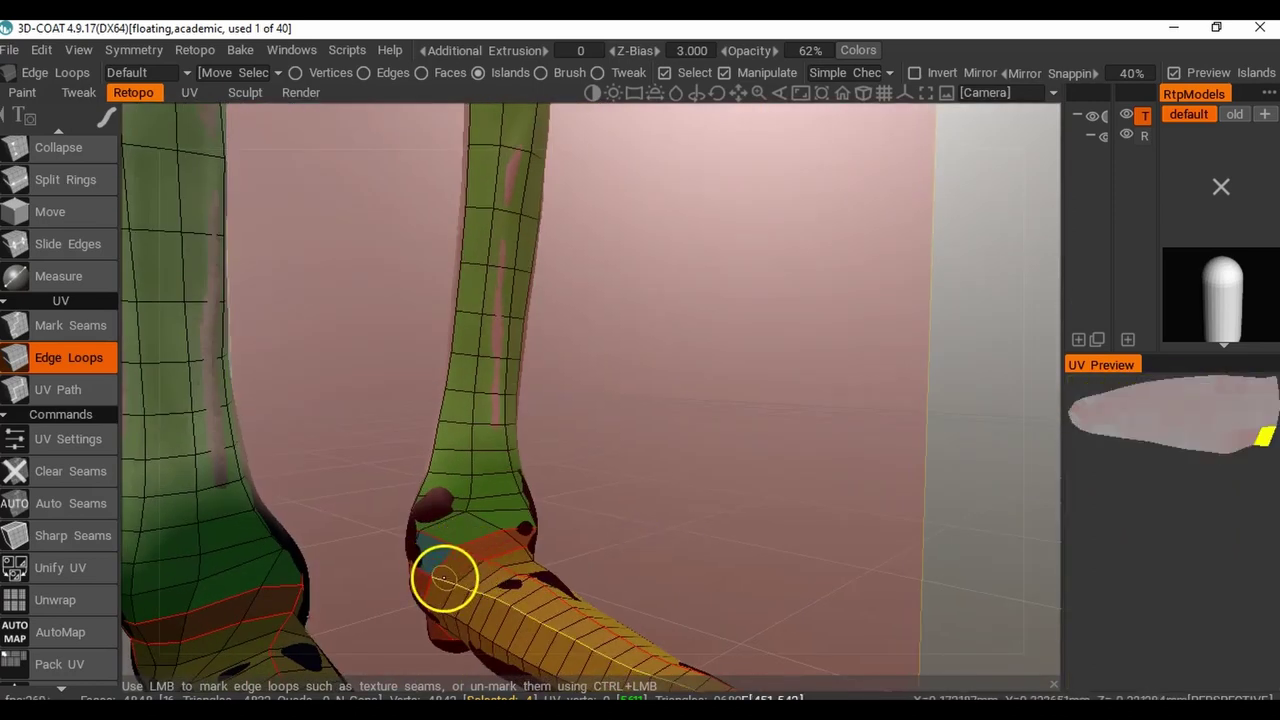
click(446, 577)
middle_drag(520, 580, 343, 543)
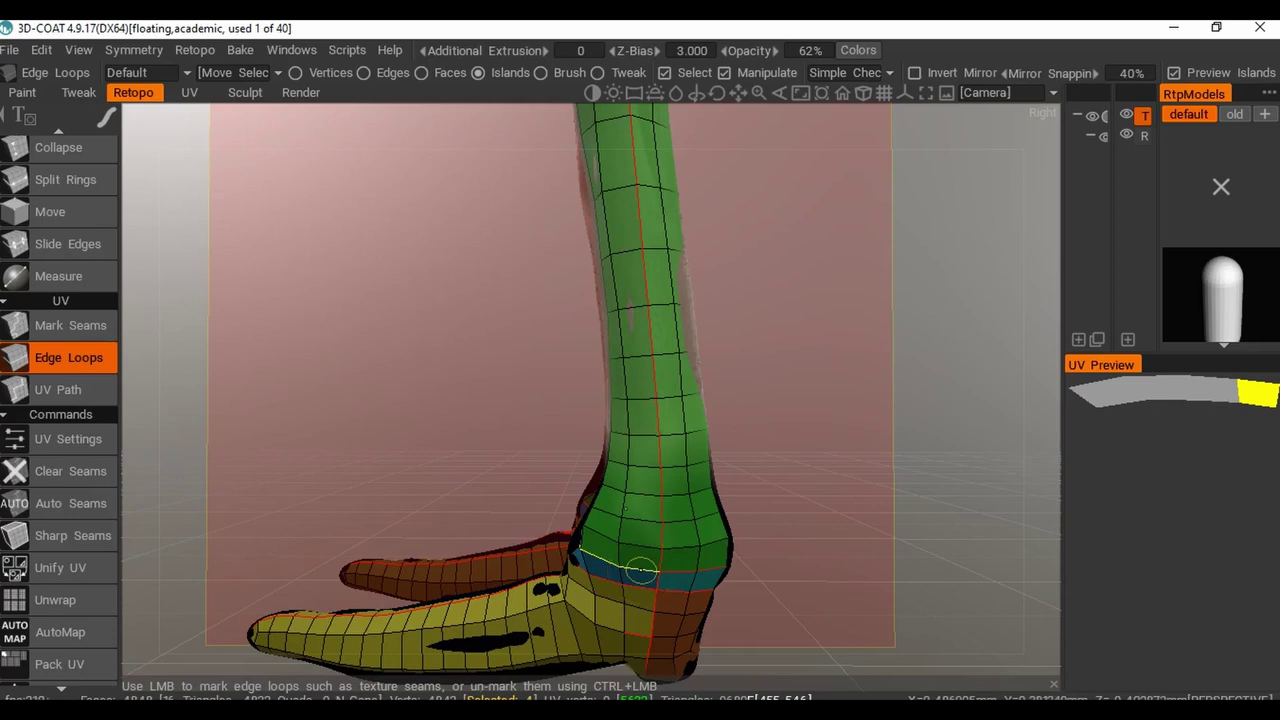
click(701, 570)
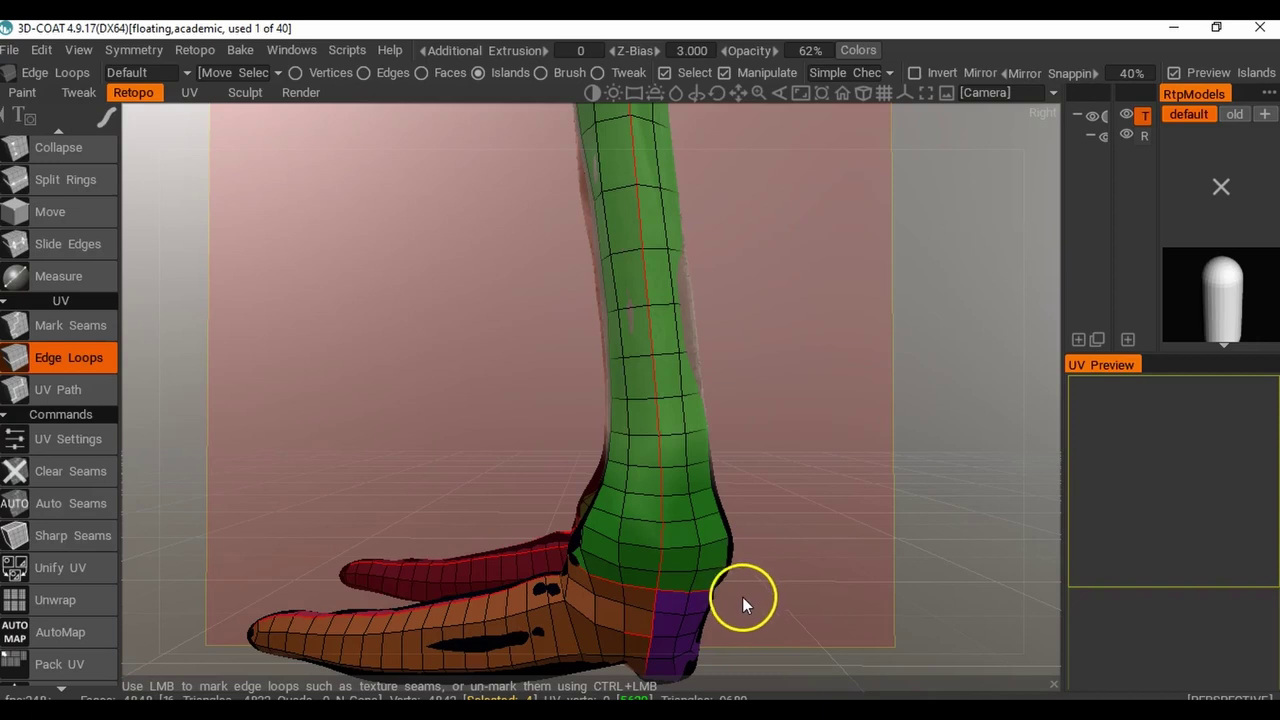
Lower the front part of the ankle seam by another edge row and unmark the row above it.
middle_drag(742, 591, 457, 580)
middle_drag(481, 622, 491, 540)
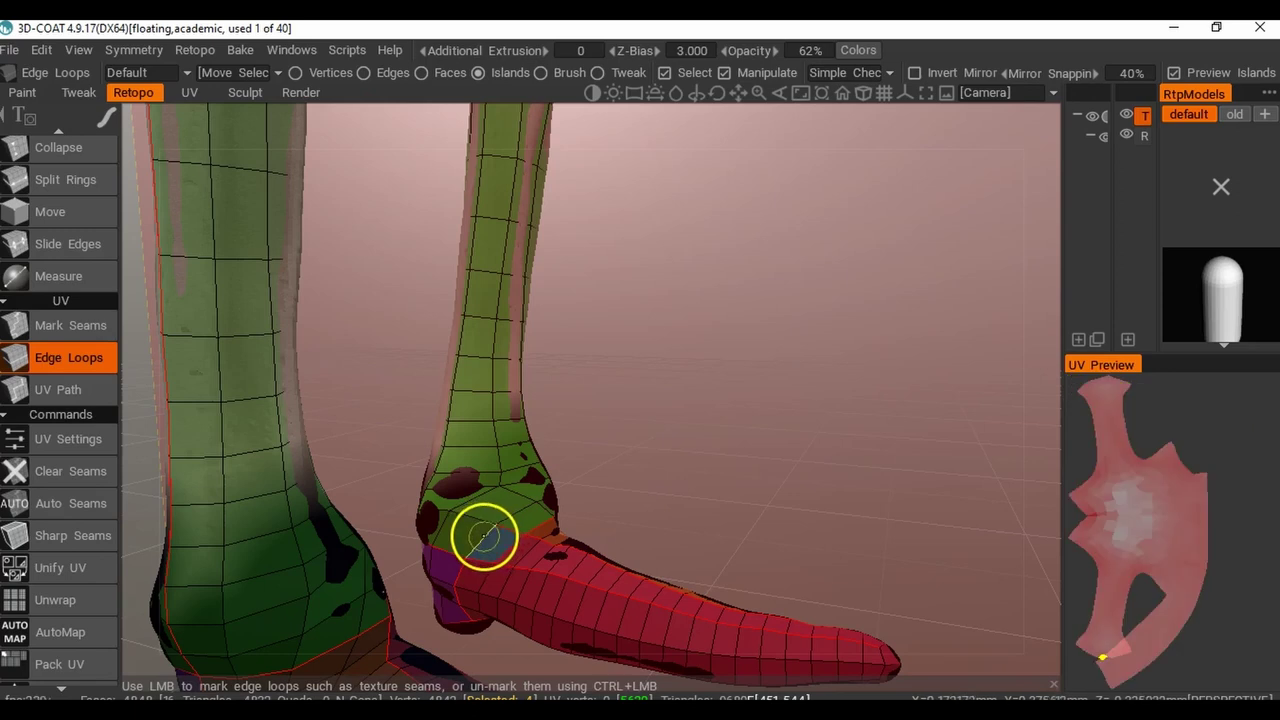
middle_drag(589, 563, 657, 543)
middle_drag(823, 571, 660, 523)
scroll(735, 570, up, 3)
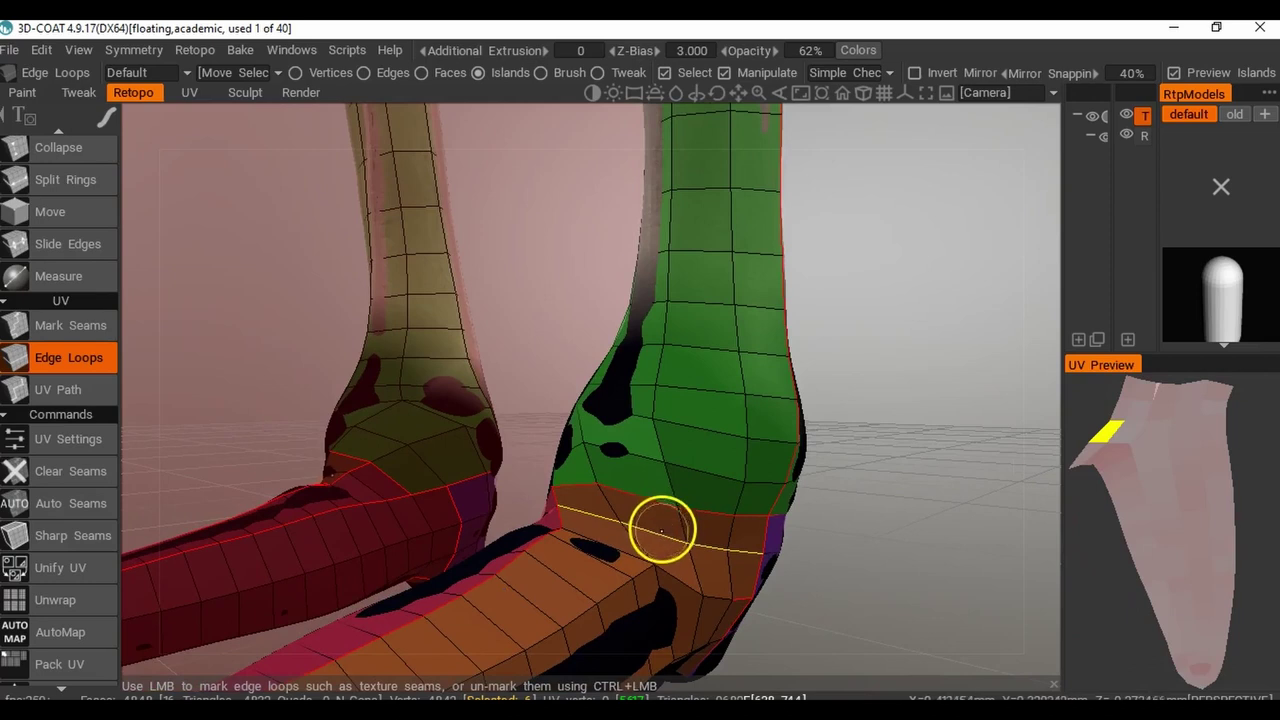
click(667, 536)
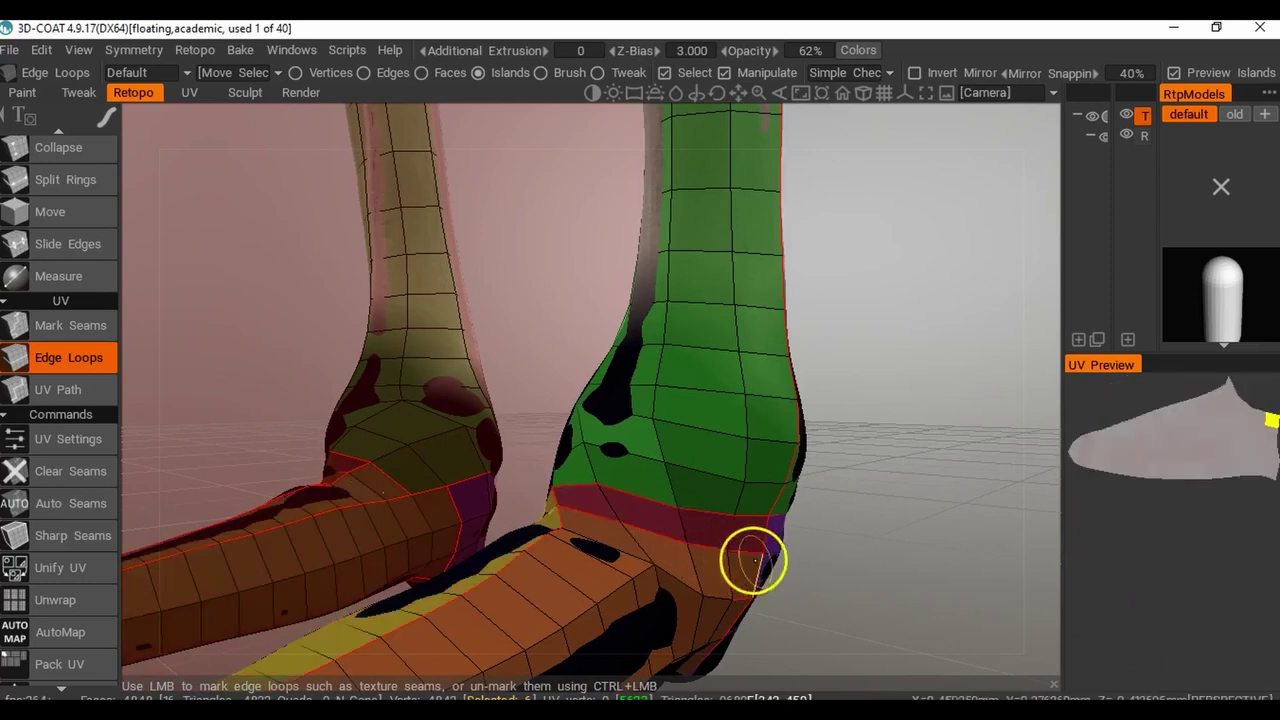
ctrl+click(686, 505)
Lower the heel part of the ankle seam by one edge row and unmark the old heel seam.
middle_drag(820, 543, 778, 537)
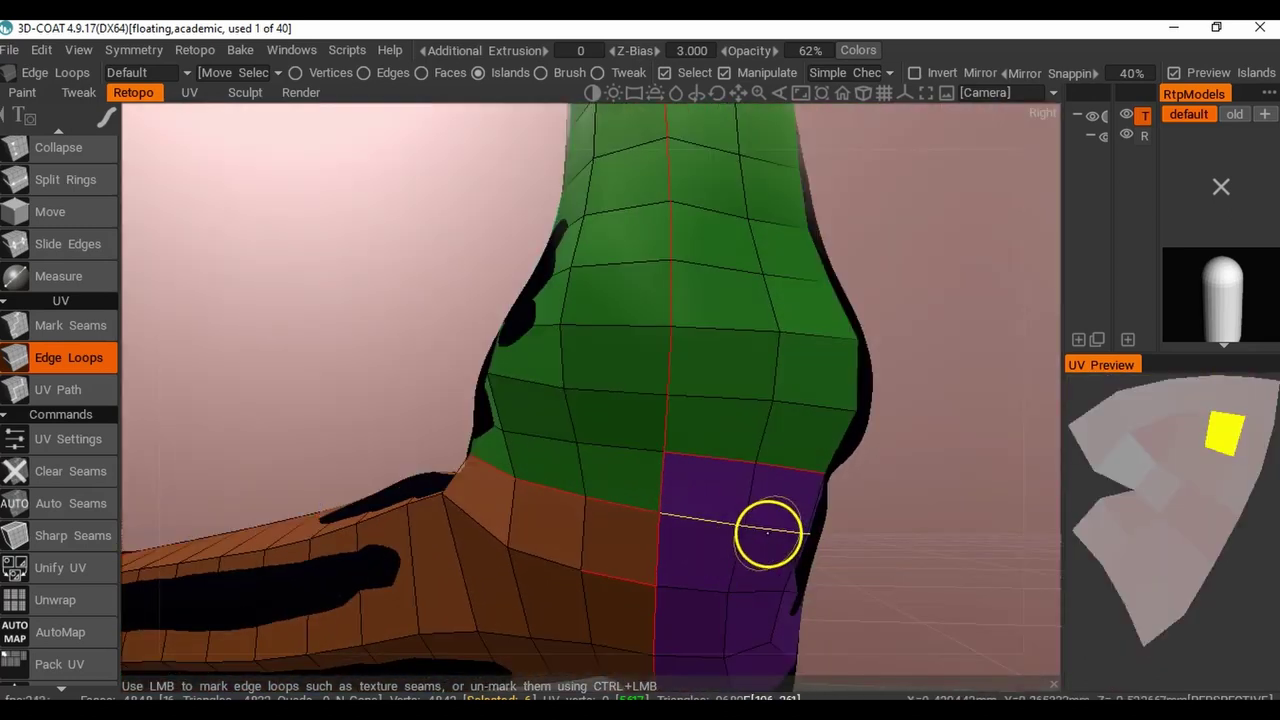
click(767, 532)
scroll(838, 566, down, 5)
drag(810, 559, 606, 576)
click(521, 418)
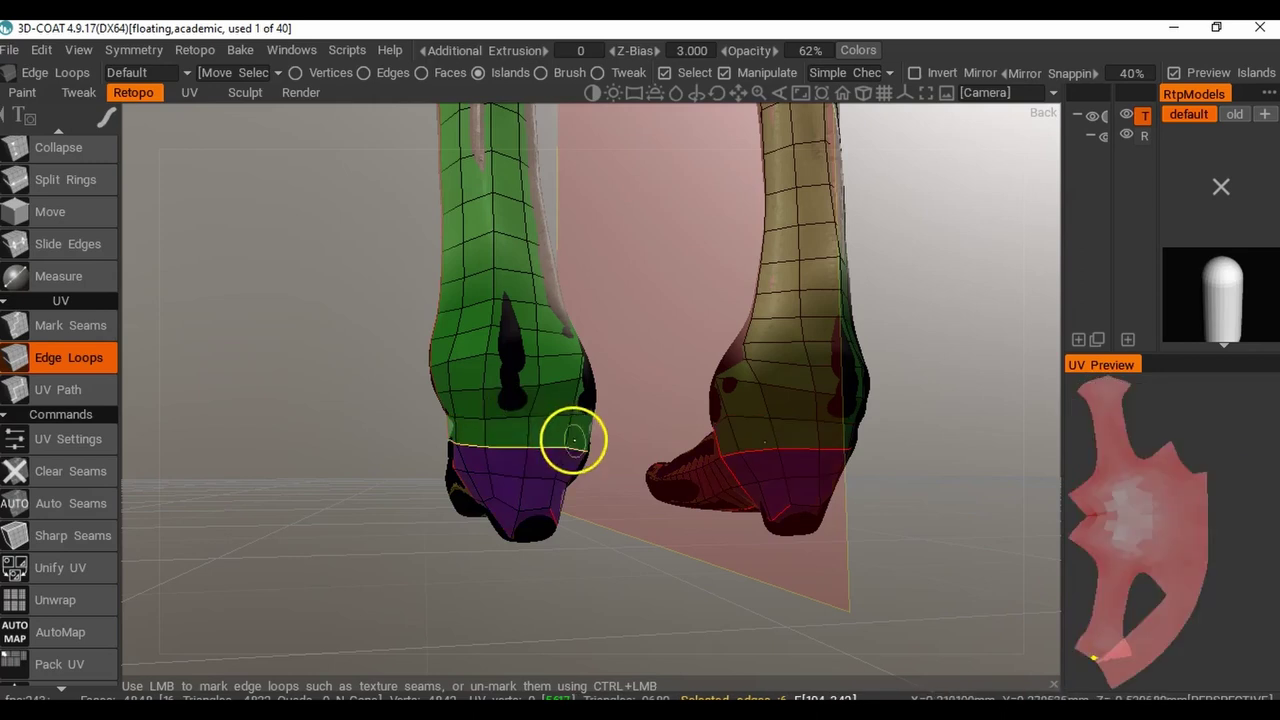
Unmark the seams between heel and foot and the lengthwise seam on the sole, merging the foot into one island.
middle_drag(610, 461, 596, 505)
scroll(626, 486, up, 3)
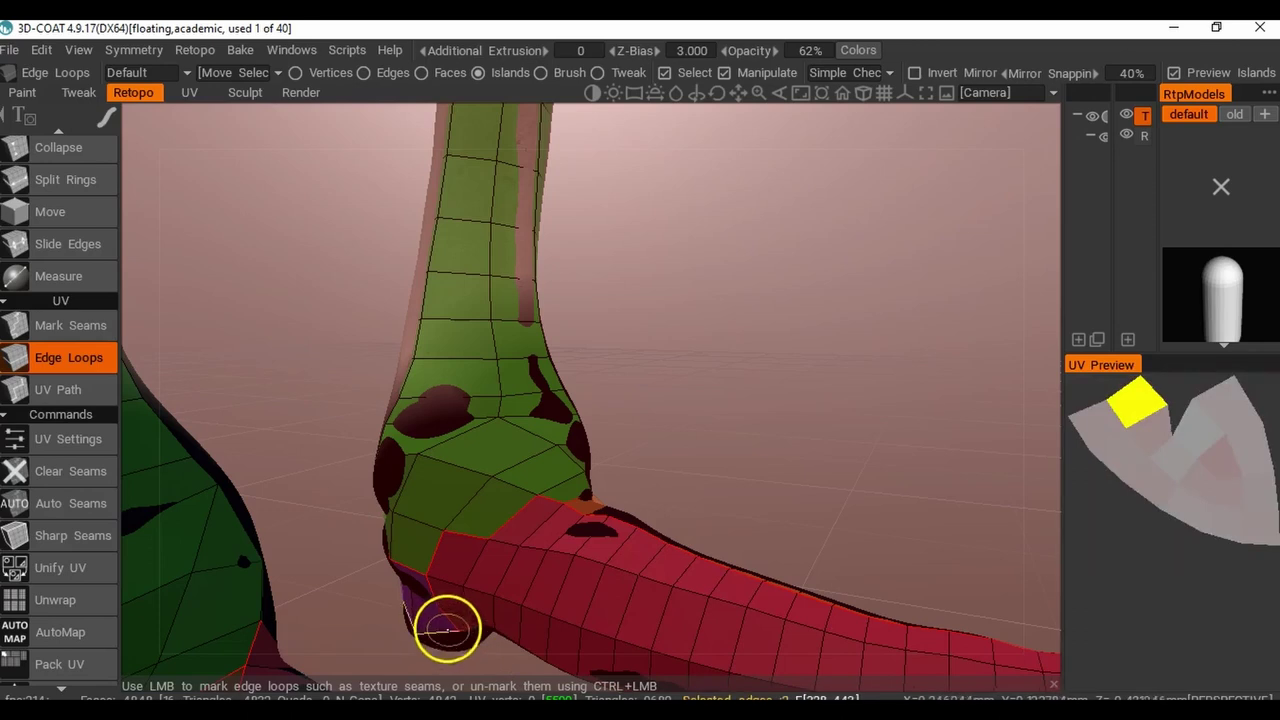
click(440, 610)
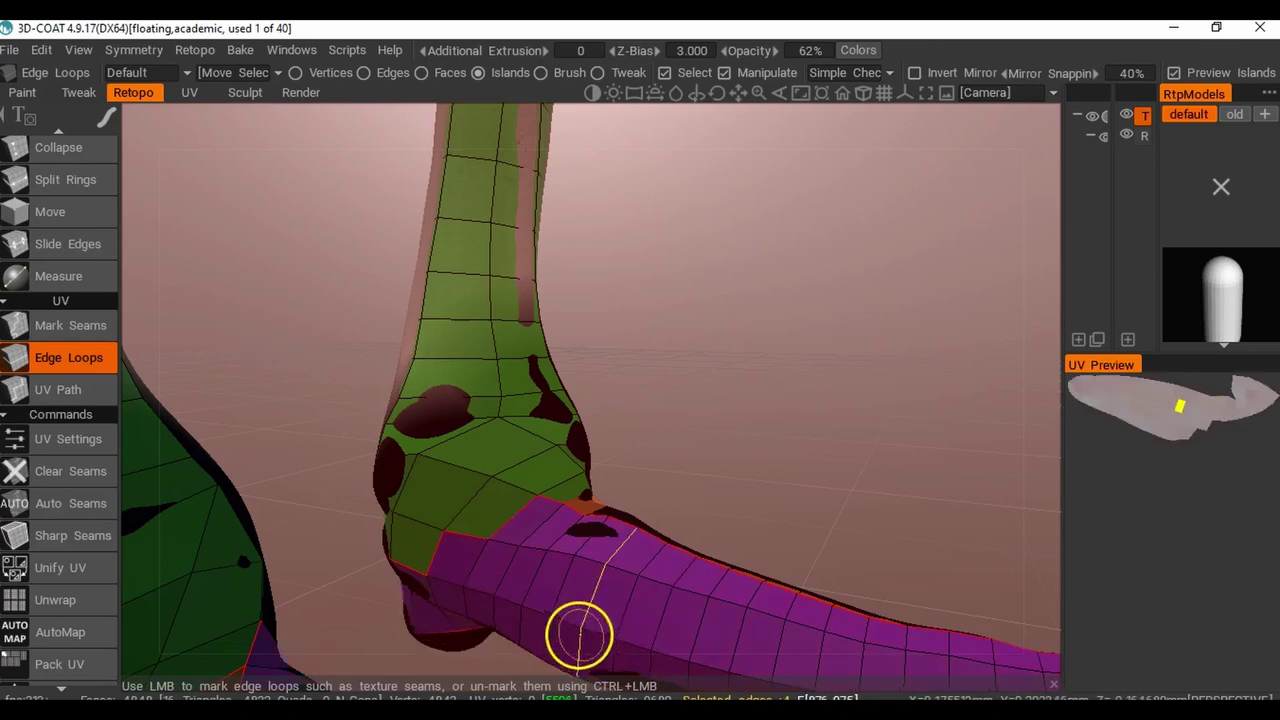
alt+drag(591, 628, 672, 407)
alt+drag(703, 503, 871, 408)
mouse_move(700, 470)
alt+mouse_down()
mouse_move(780, 451)
mouse_move(746, 403)
alt+mouse_up()
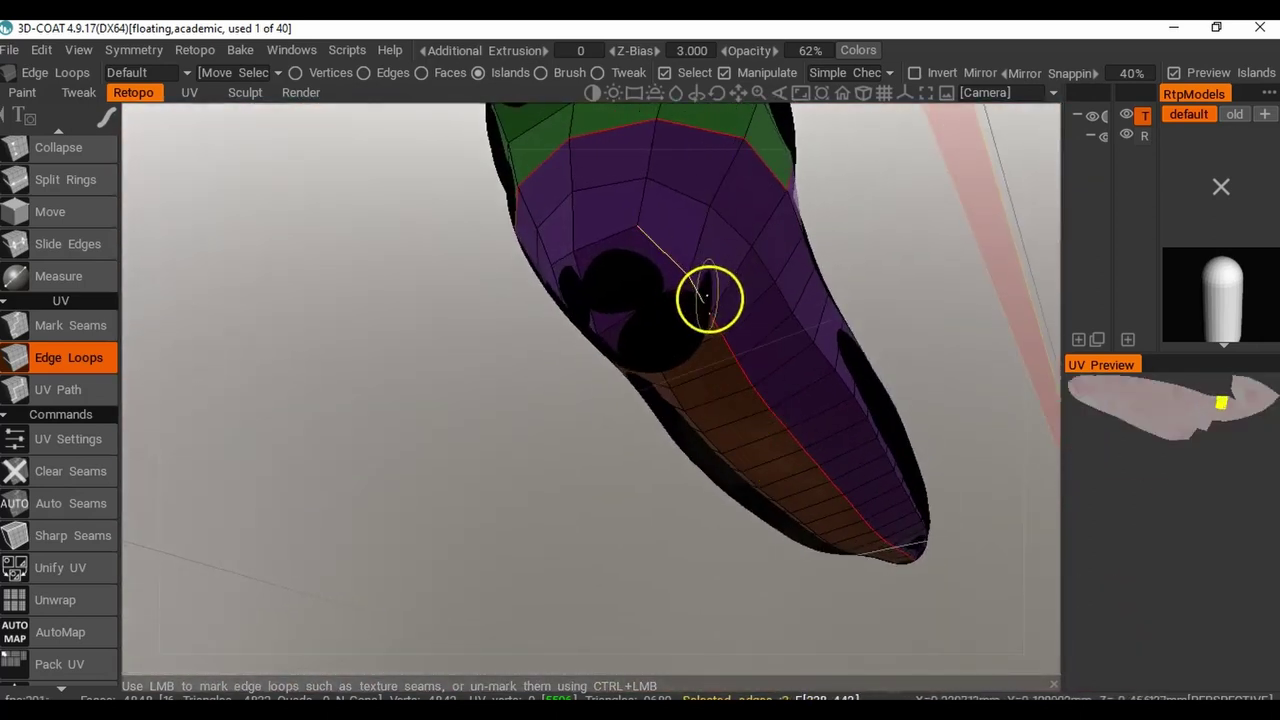
ctrl+click(735, 362)
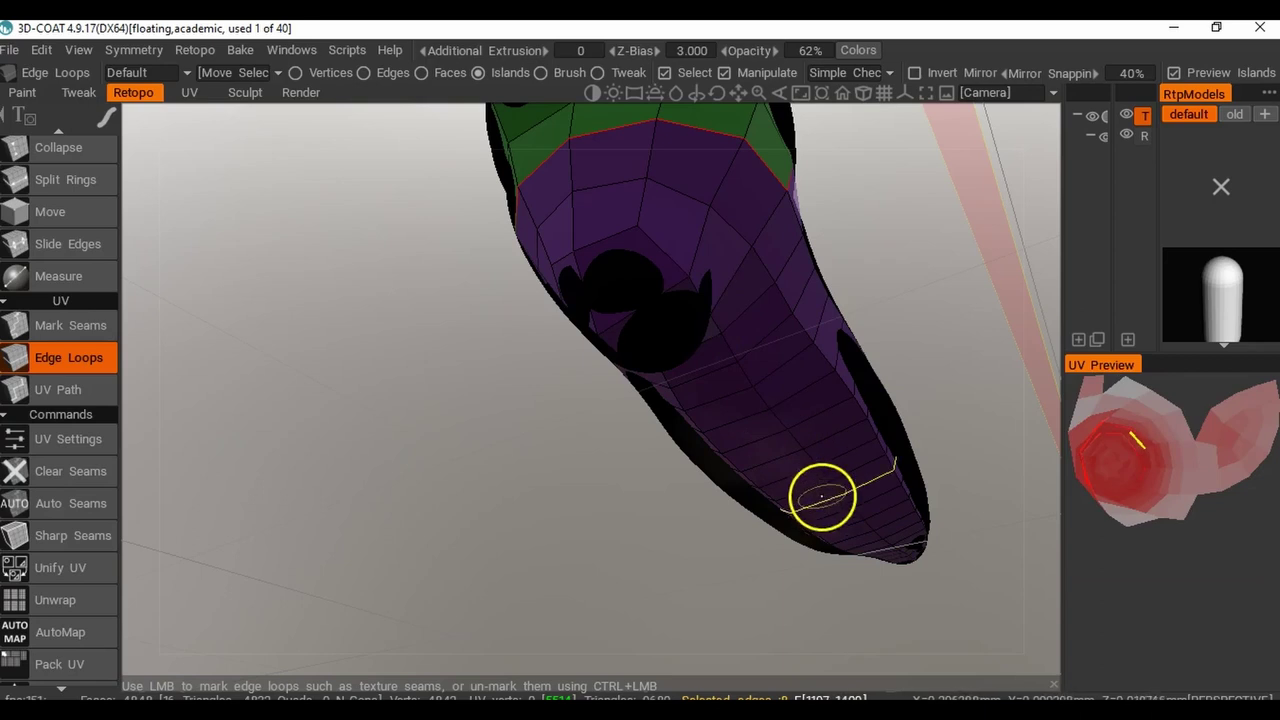
alt+drag(791, 490, 873, 462)
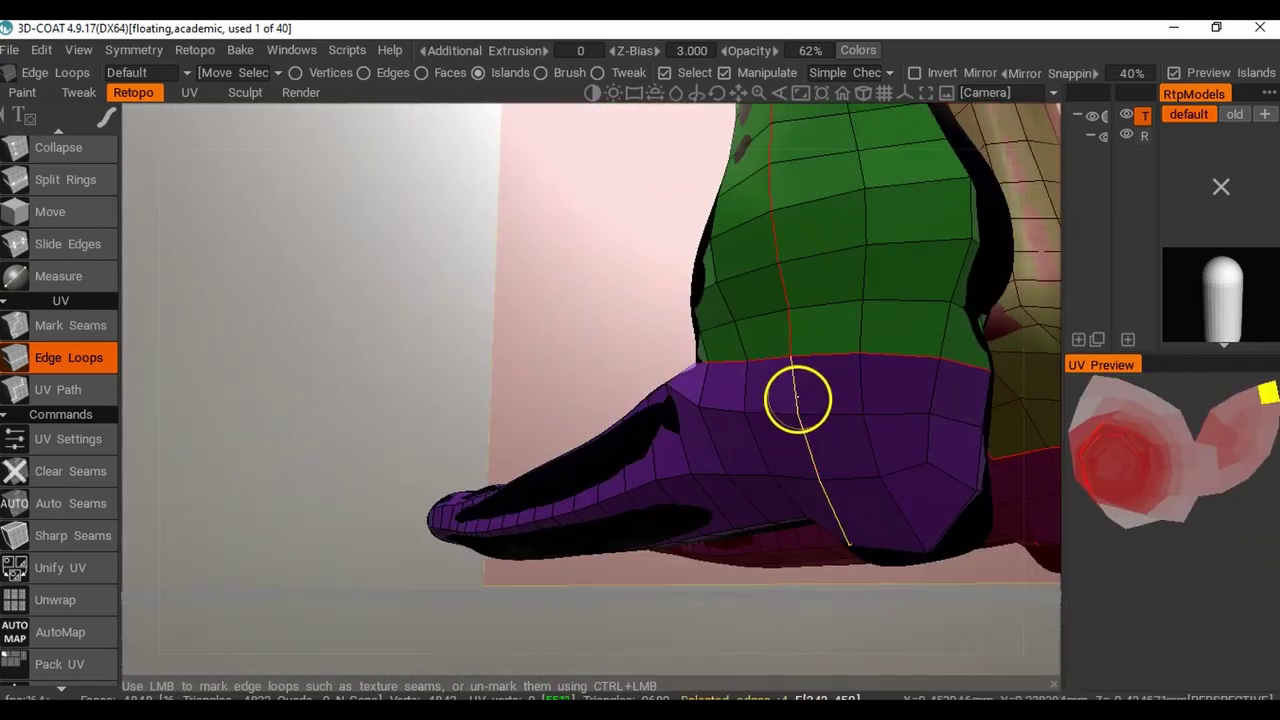
Extend the leg's side seam up over the hip to the waist seam with an edge loop.
alt+drag(869, 543, 636, 456)
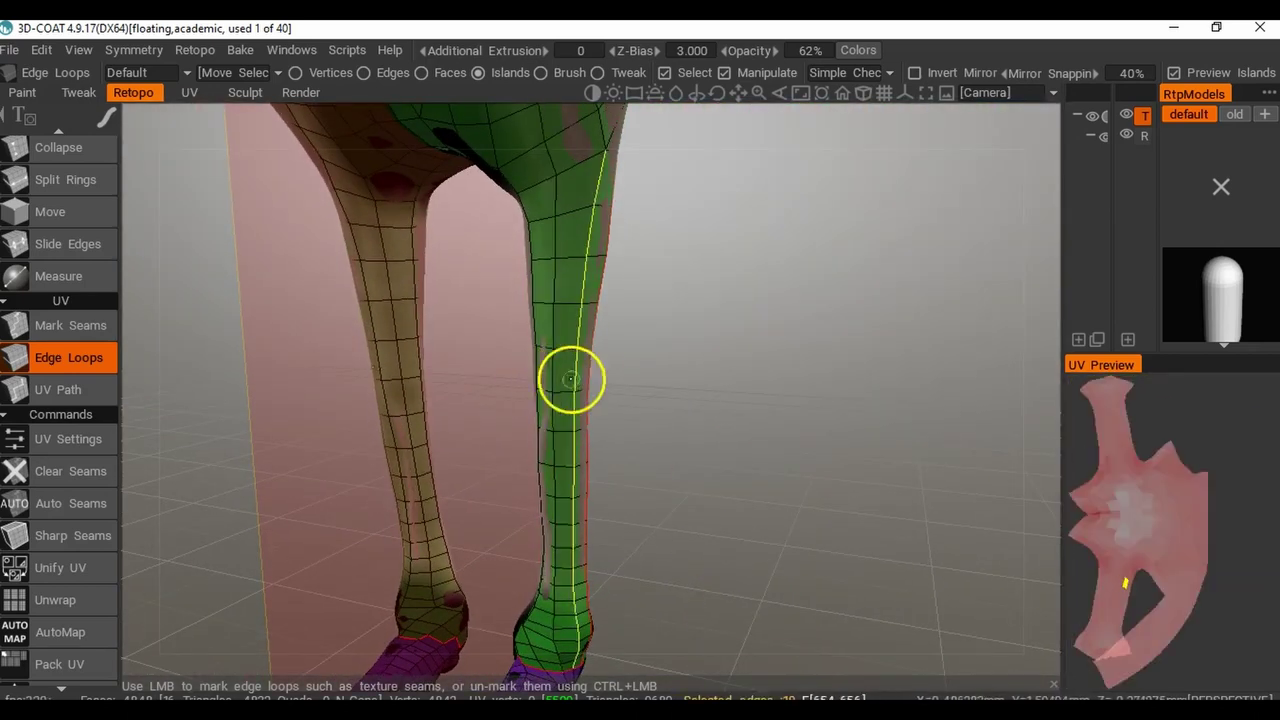
alt+drag(571, 360, 635, 478)
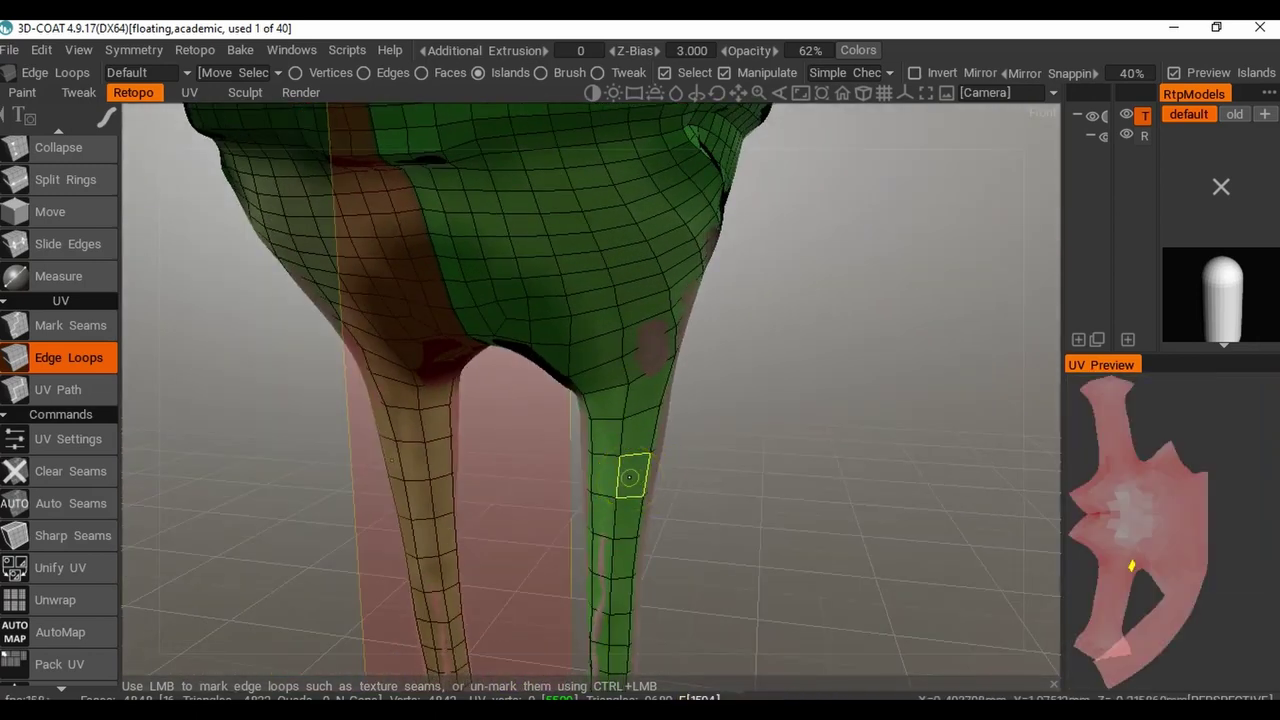
click(634, 474)
alt+drag(711, 497, 829, 422)
middle_drag(774, 429, 823, 460)
right_drag(823, 460, 766, 446)
drag(766, 446, 866, 413)
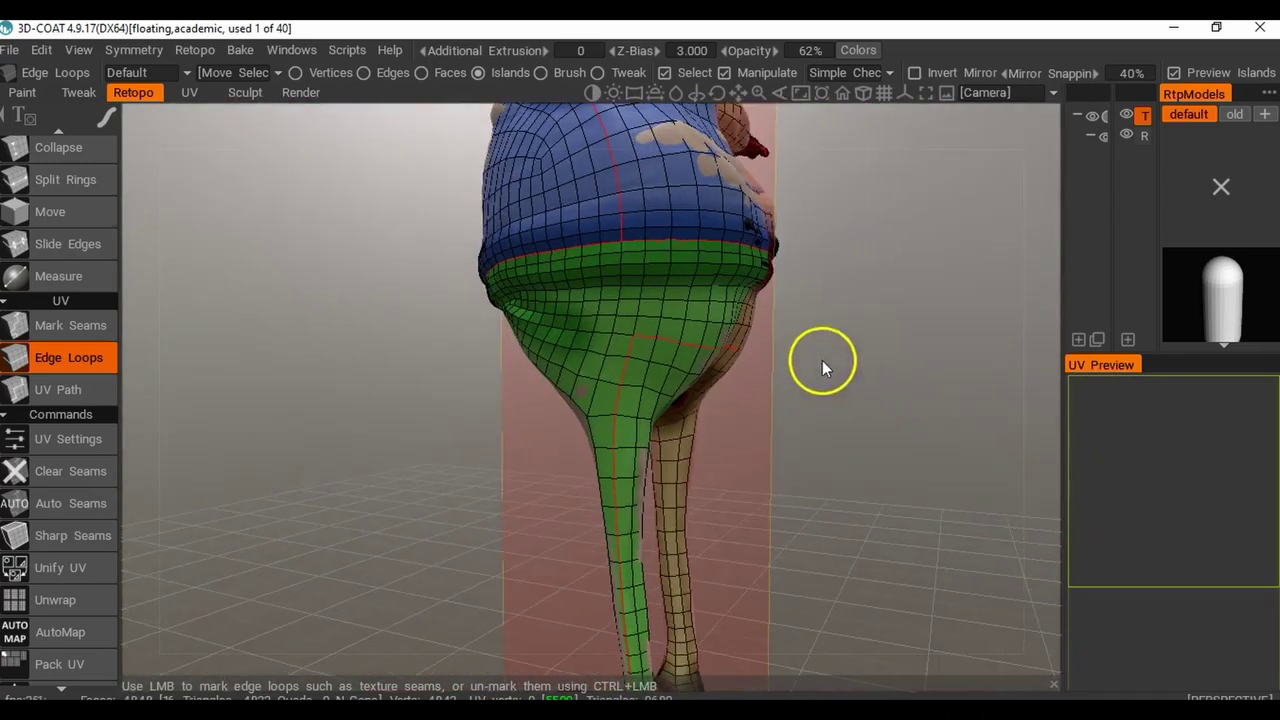
click(644, 306)
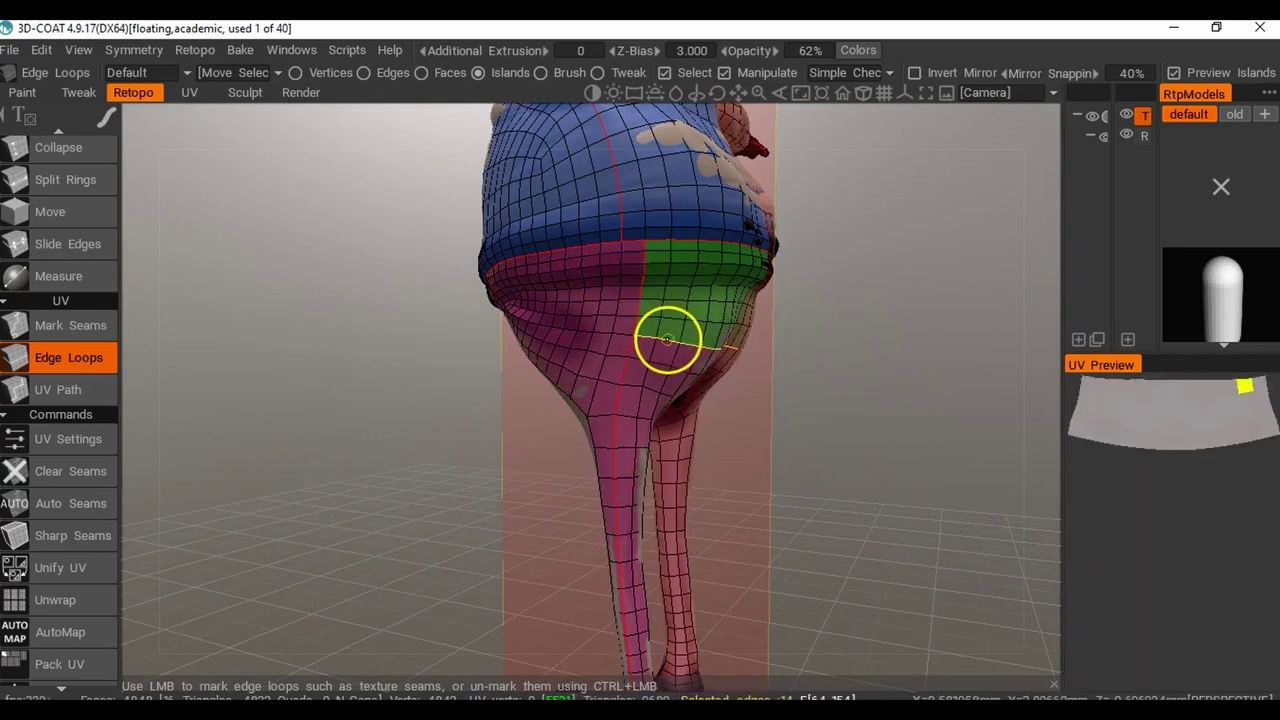
Unmark the horizontal edge loop across the hip so the hip patch merges into the leg's UV island.
ctrl+click(668, 340)
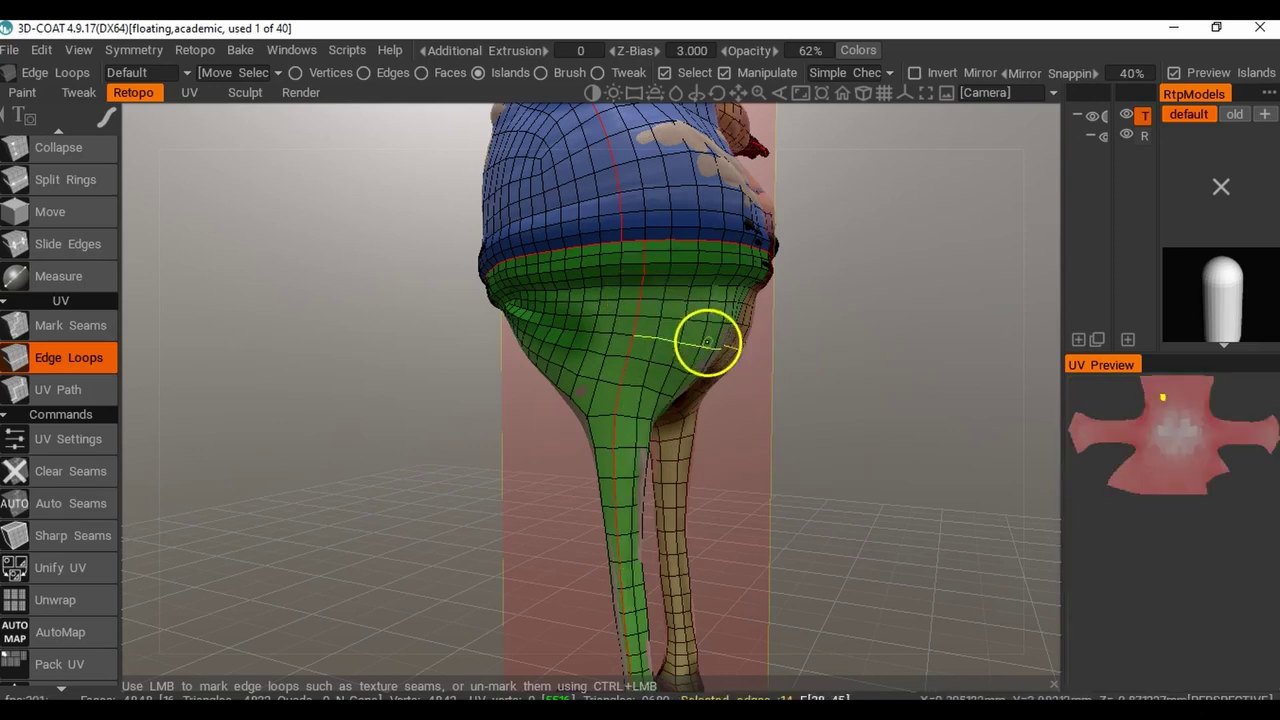
drag(759, 346, 746, 393)
alt+drag(749, 437, 710, 458)
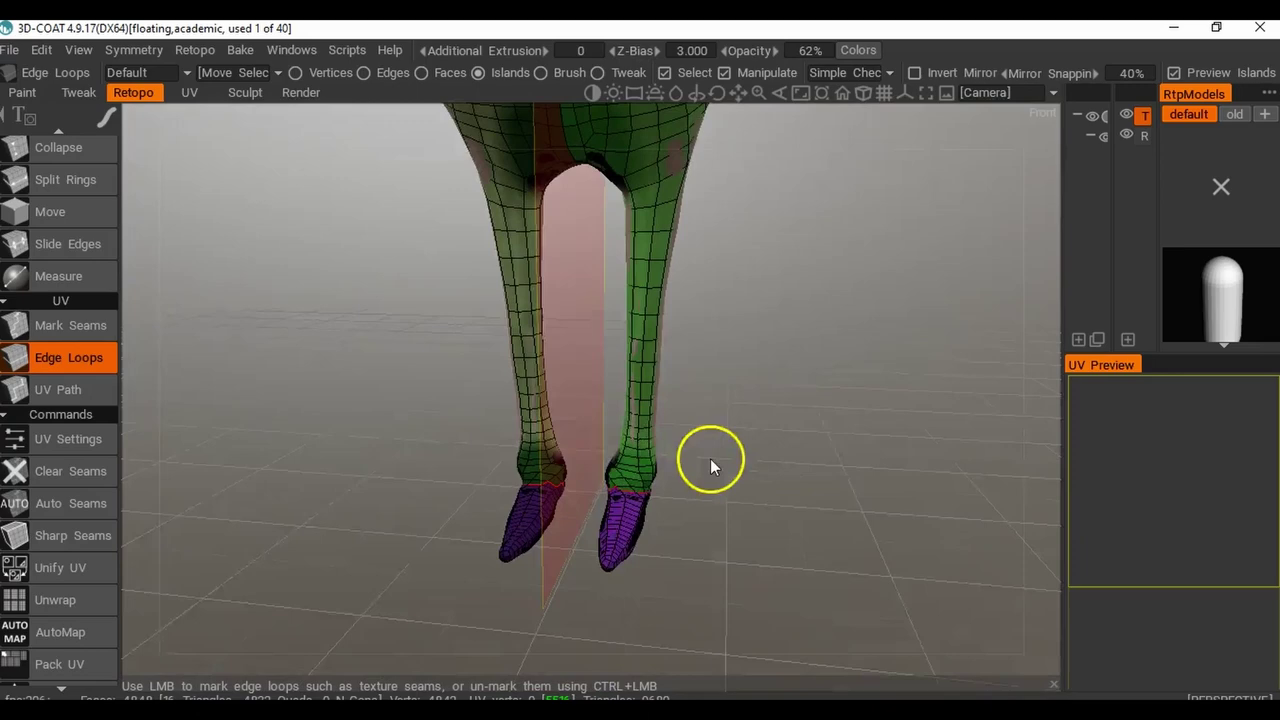
Examine the soles and heels of both feet for leftover seams.
alt+drag(637, 550, 628, 300)
click(630, 339)
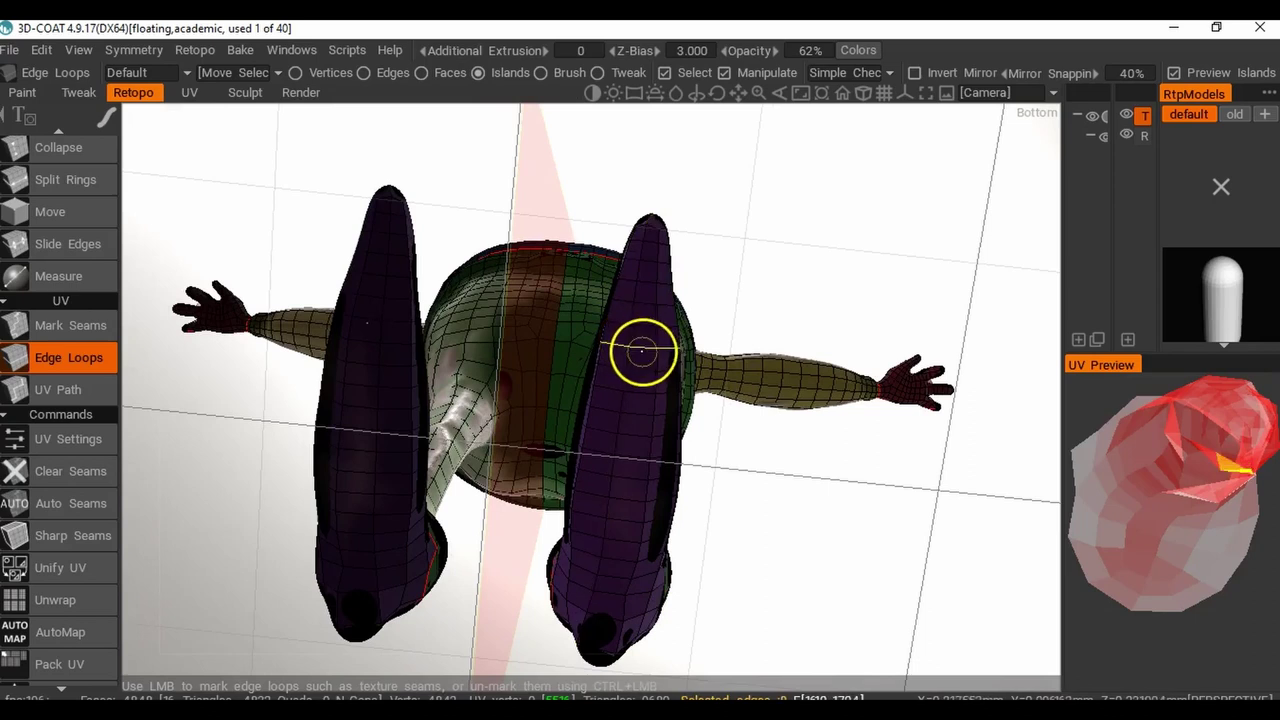
click(645, 351)
alt+drag(651, 349, 954, 430)
alt+drag(306, 460, 537, 466)
click(622, 507)
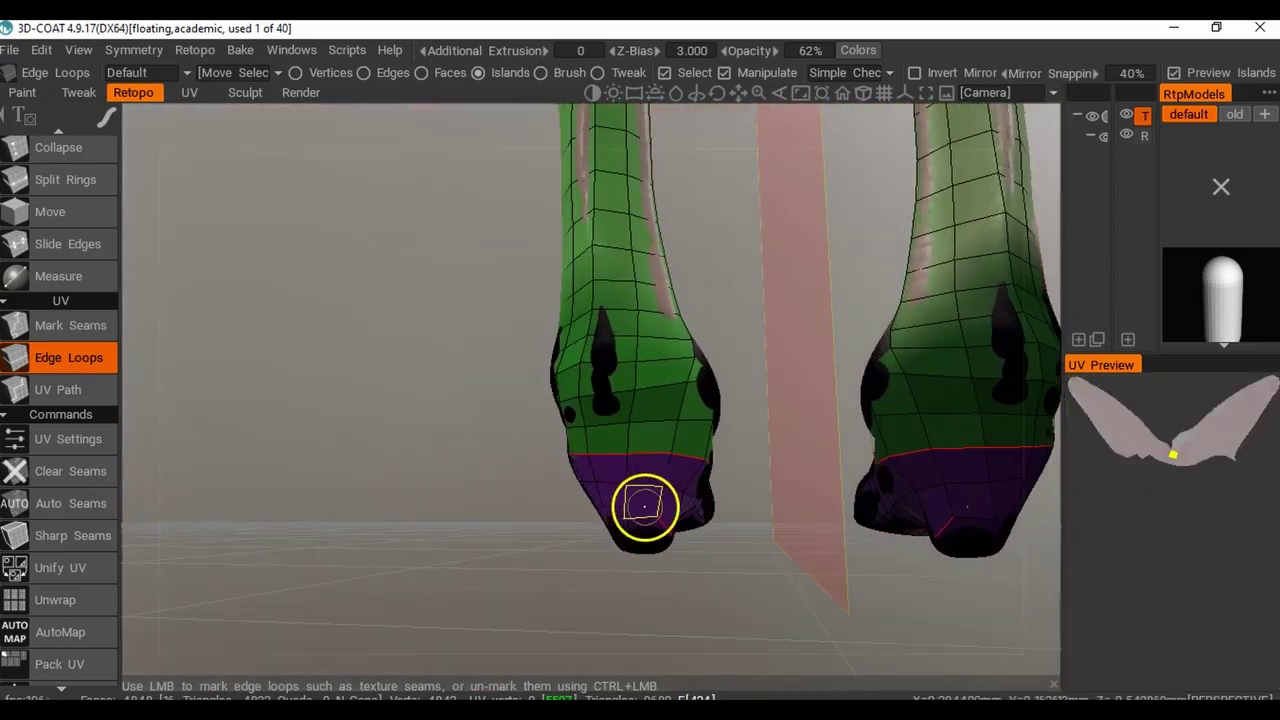
click(660, 504)
Unmark the lengthwise seam along the top of the foot from ankle to toe with Mark Seams.
alt+drag(663, 506, 657, 344)
alt+right_drag(657, 344, 694, 359)
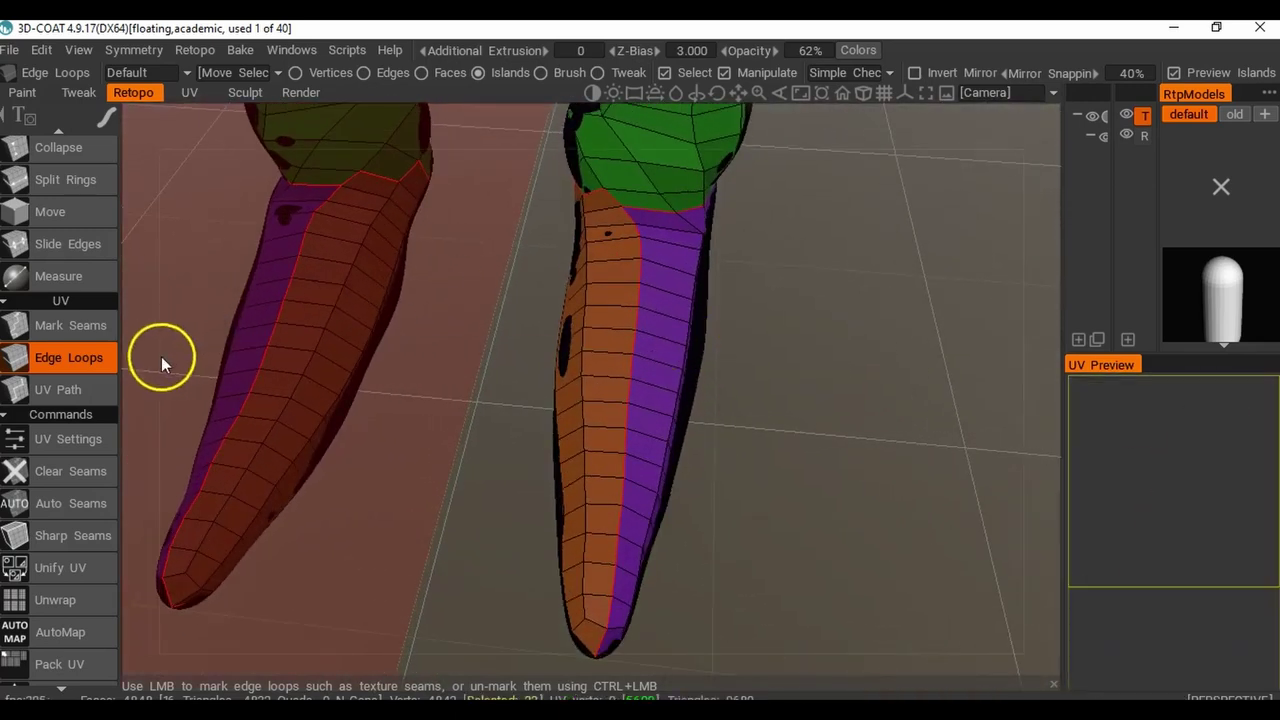
click(70, 325)
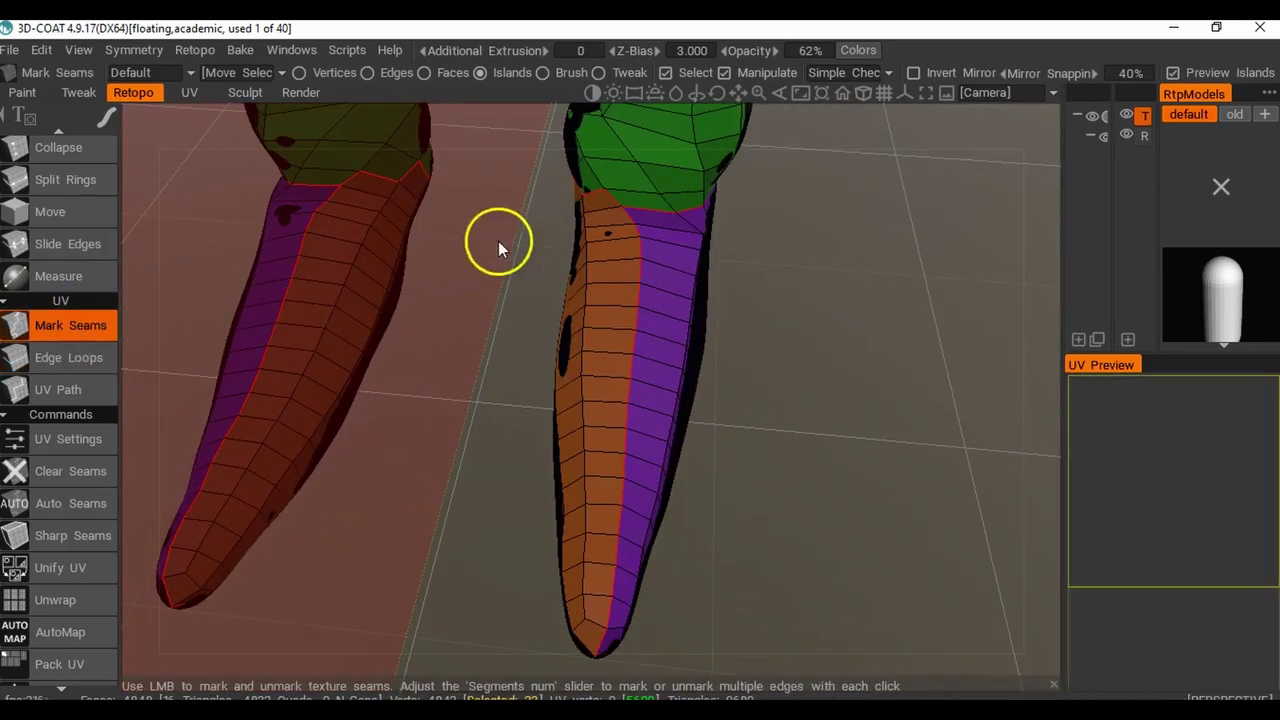
click(640, 227)
drag(640, 229, 623, 427)
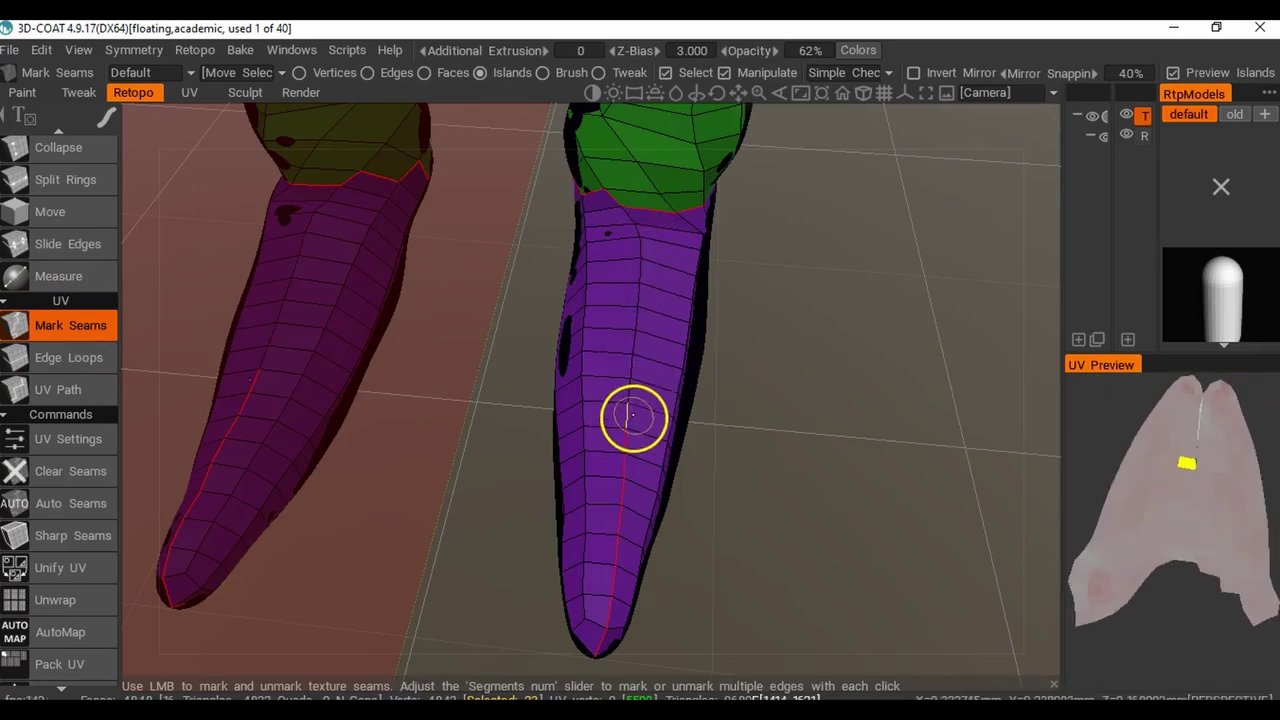
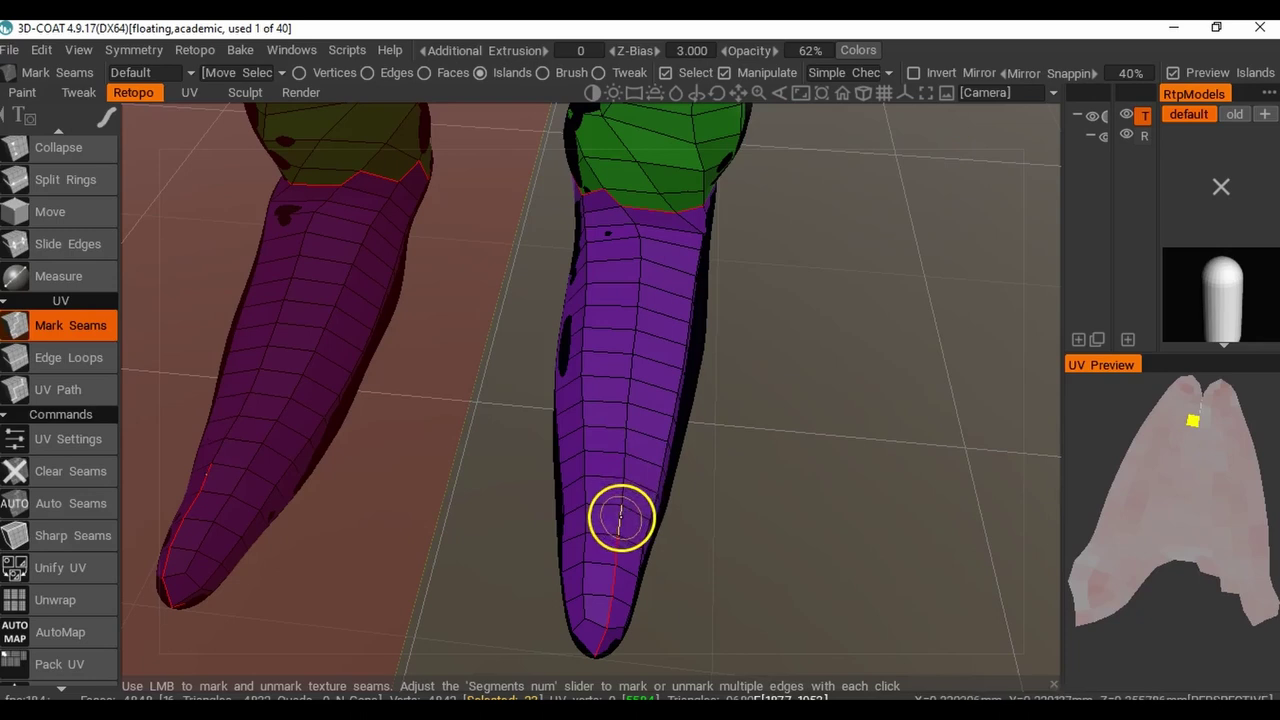
mouse_move(612, 585)
mouse_down()
mouse_move(617, 617)
mouse_move(603, 637)
mouse_up()
click(632, 538)
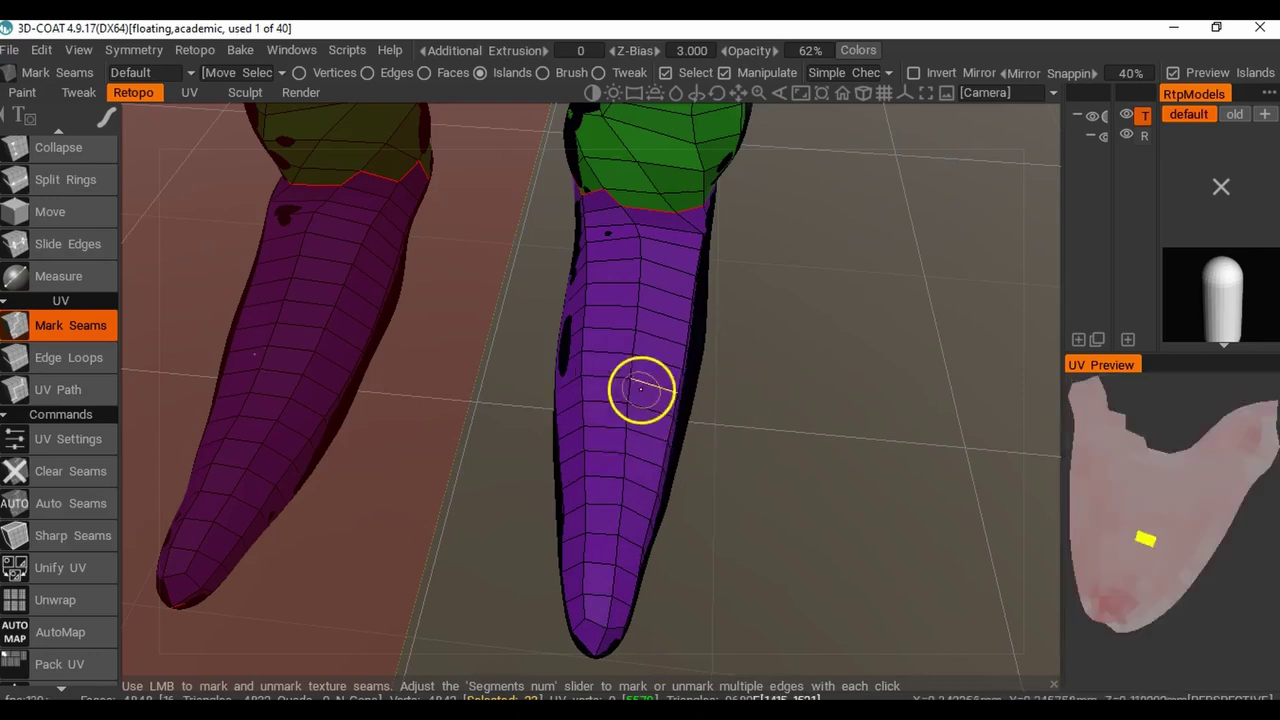
Unwrap the whole character along the marked seams.
drag(691, 478, 537, 303)
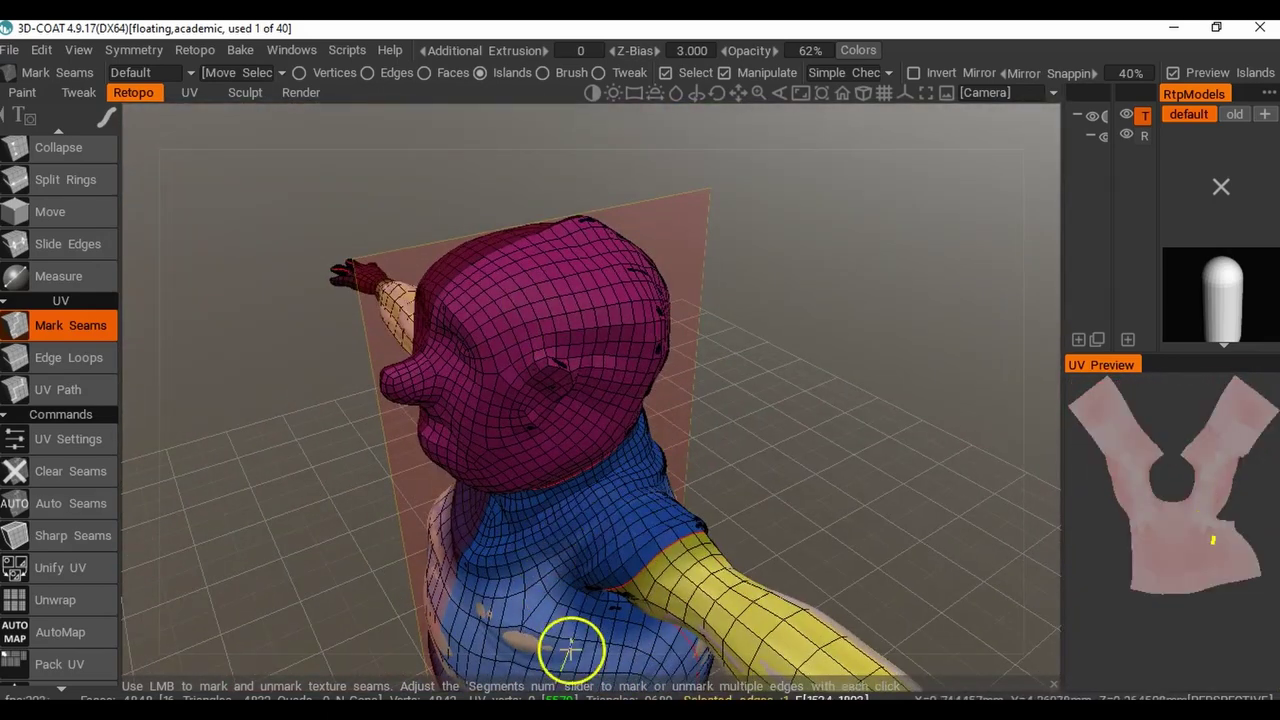
drag(571, 649, 627, 446)
drag(833, 418, 540, 385)
drag(500, 450, 760, 298)
drag(684, 489, 663, 557)
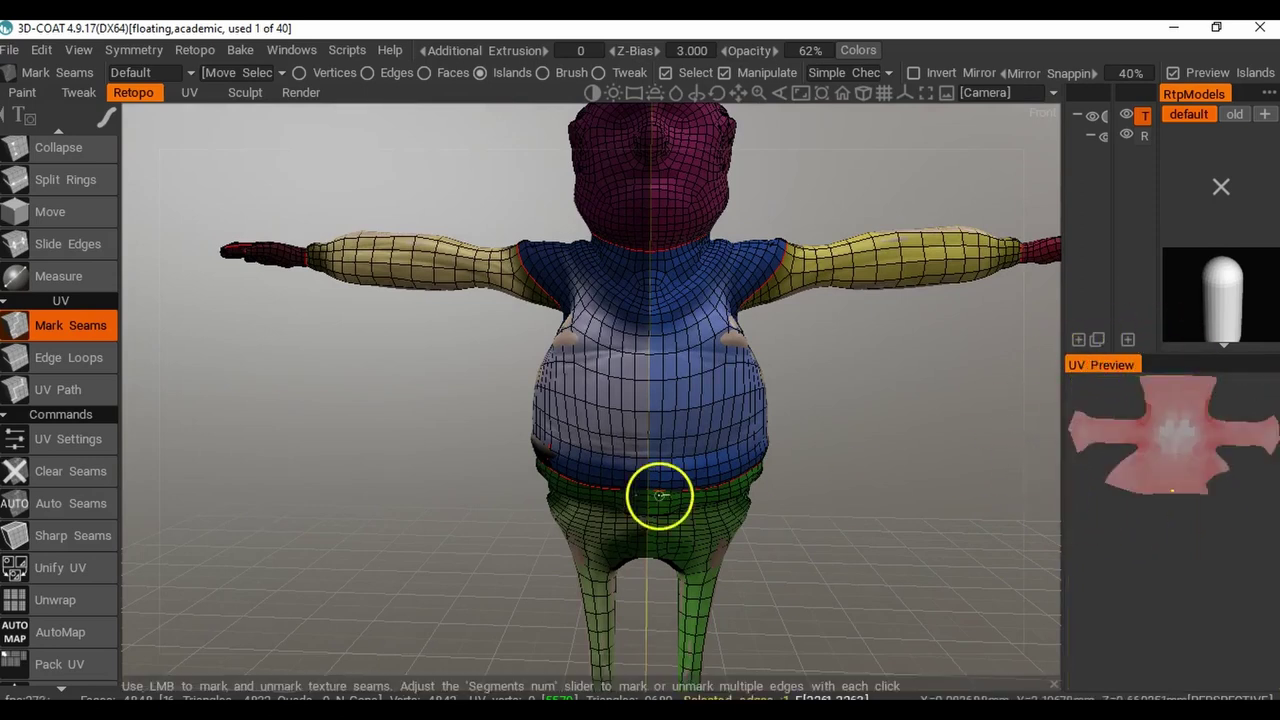
drag(746, 523, 680, 445)
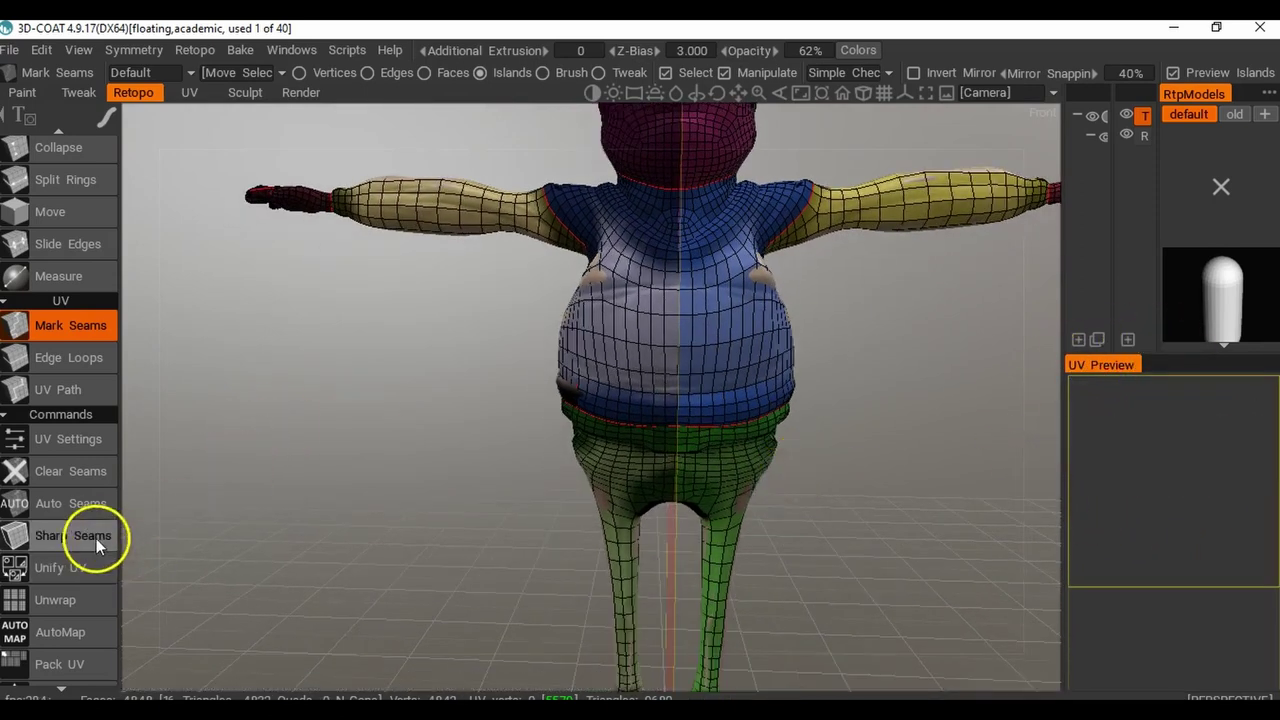
click(64, 601)
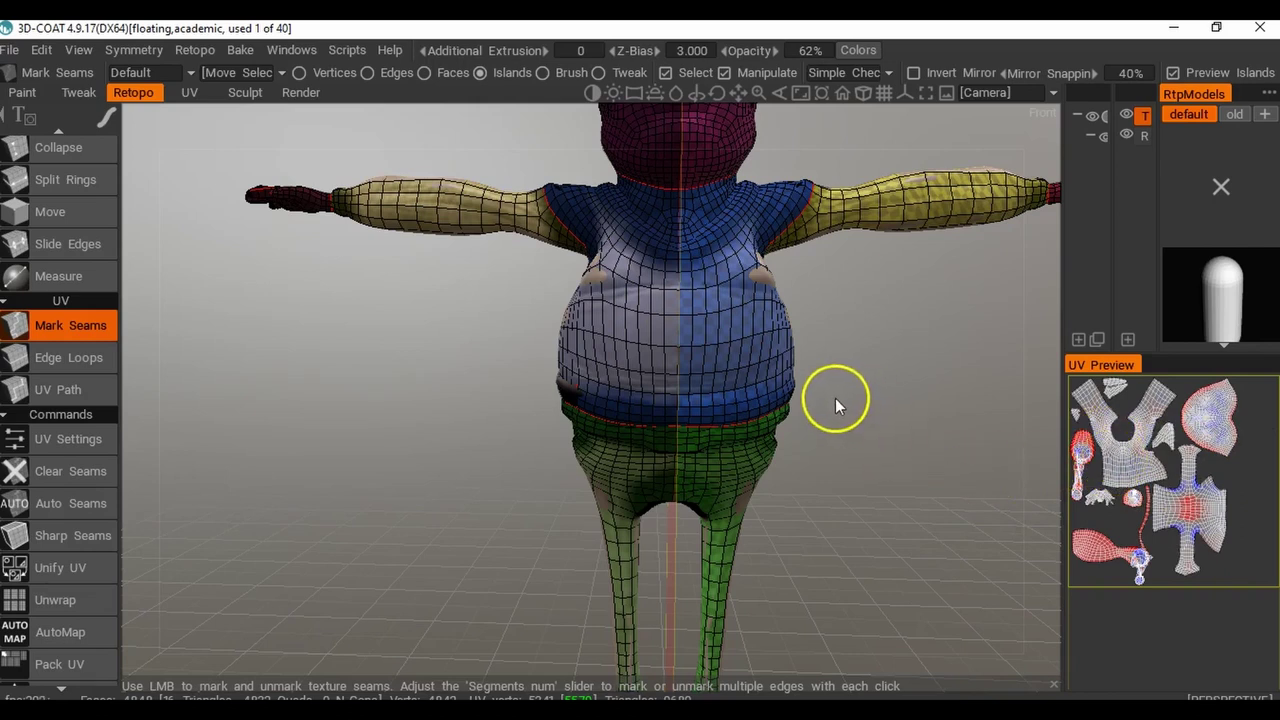
Highlight the distorted arm island in the UV preview and examine which arm, torso and hip faces it covers.
middle_drag(869, 421, 697, 420)
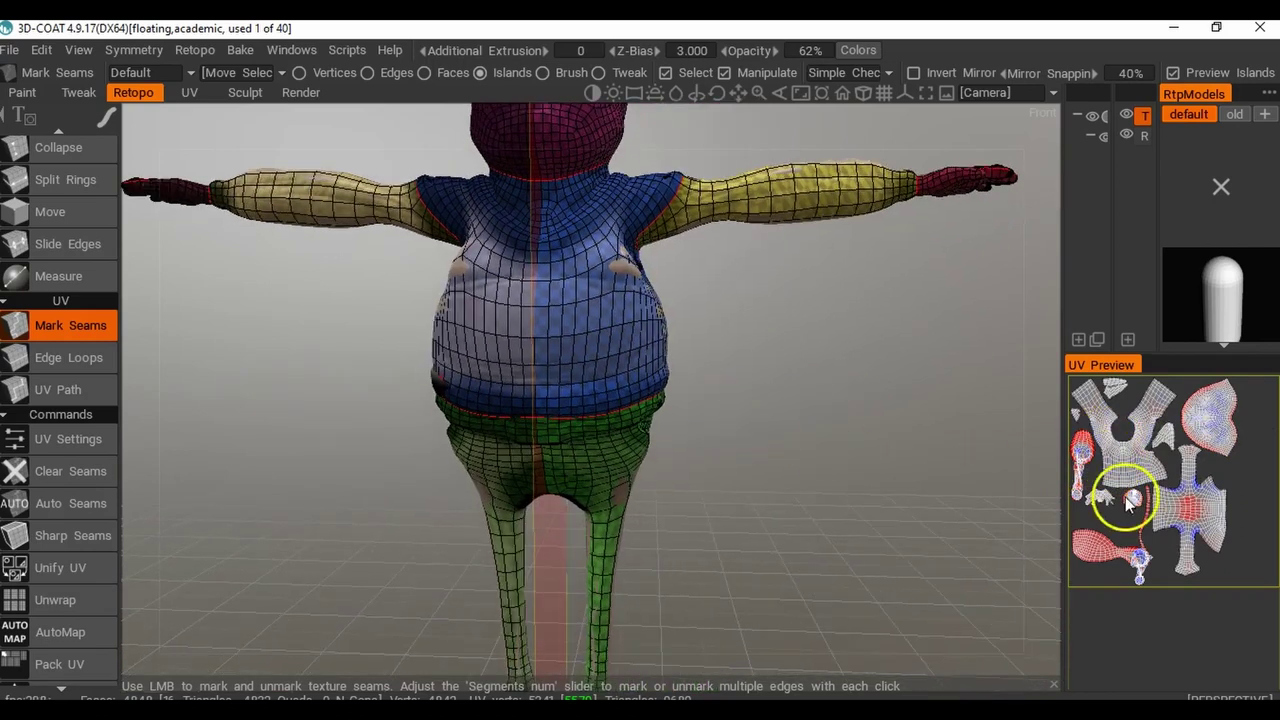
click(1113, 560)
drag(806, 449, 854, 363)
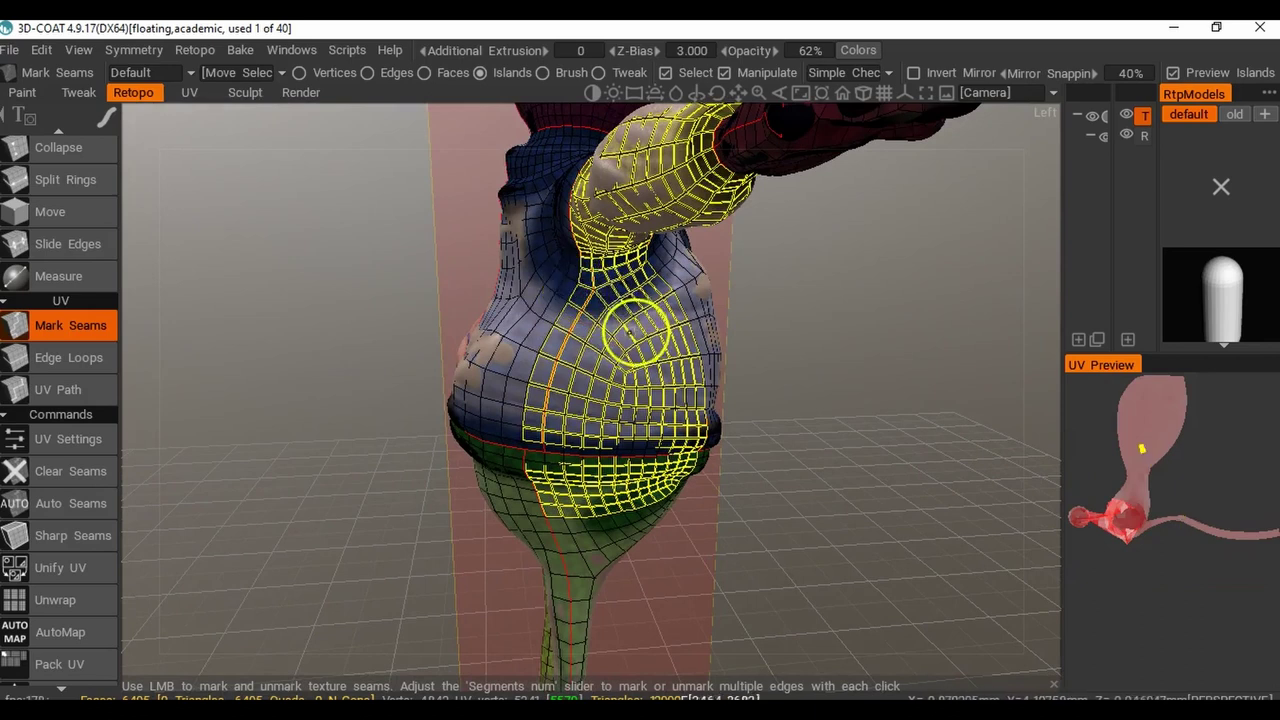
drag(657, 410, 636, 432)
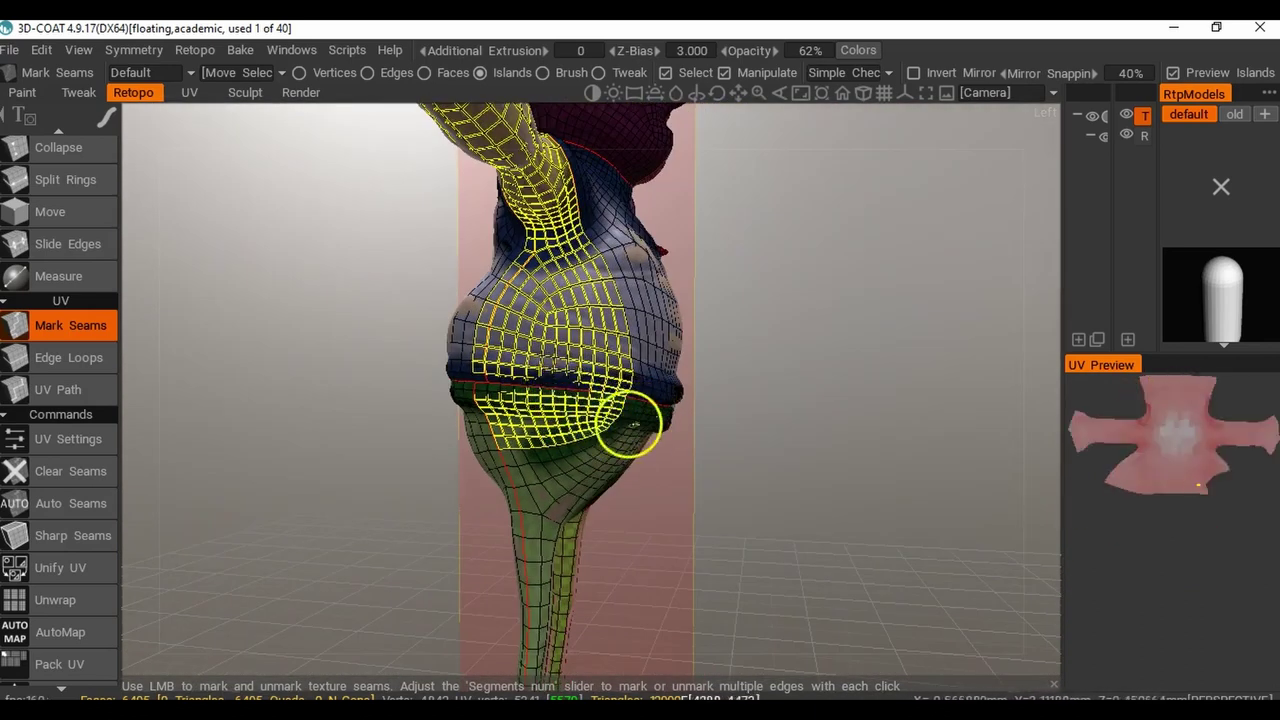
right_drag(518, 407, 603, 411)
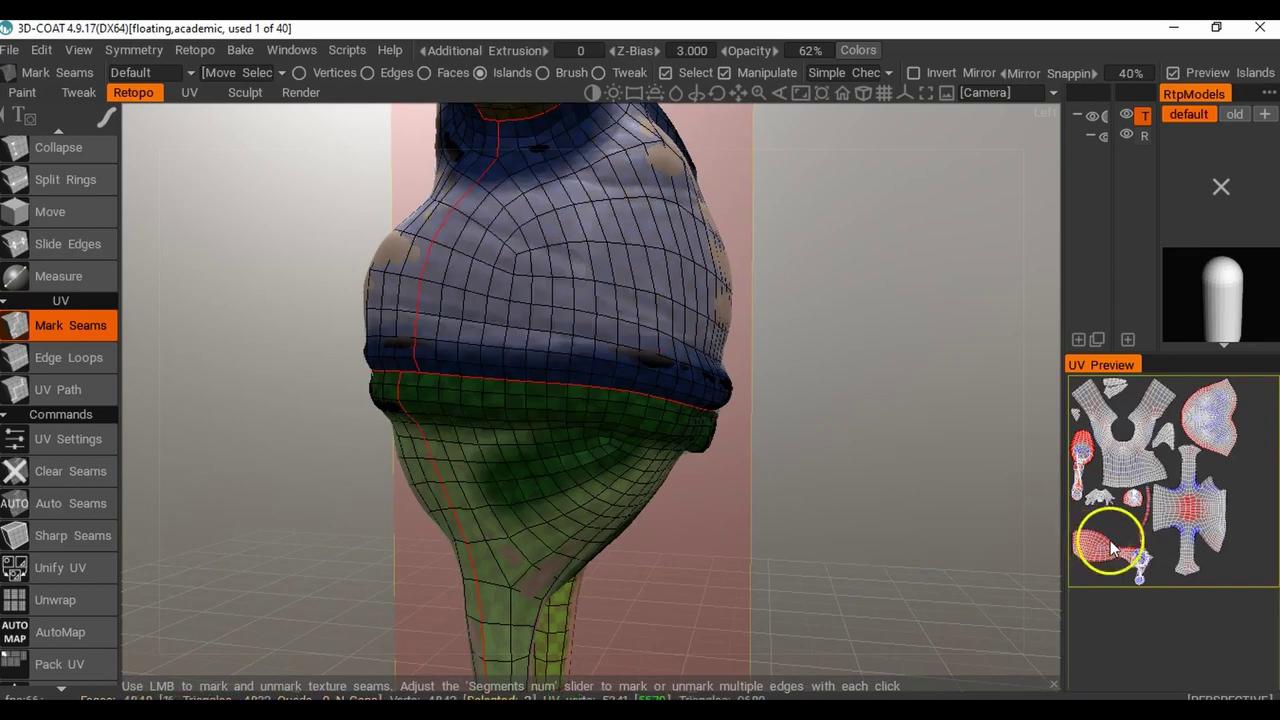
right_drag(489, 393, 777, 371)
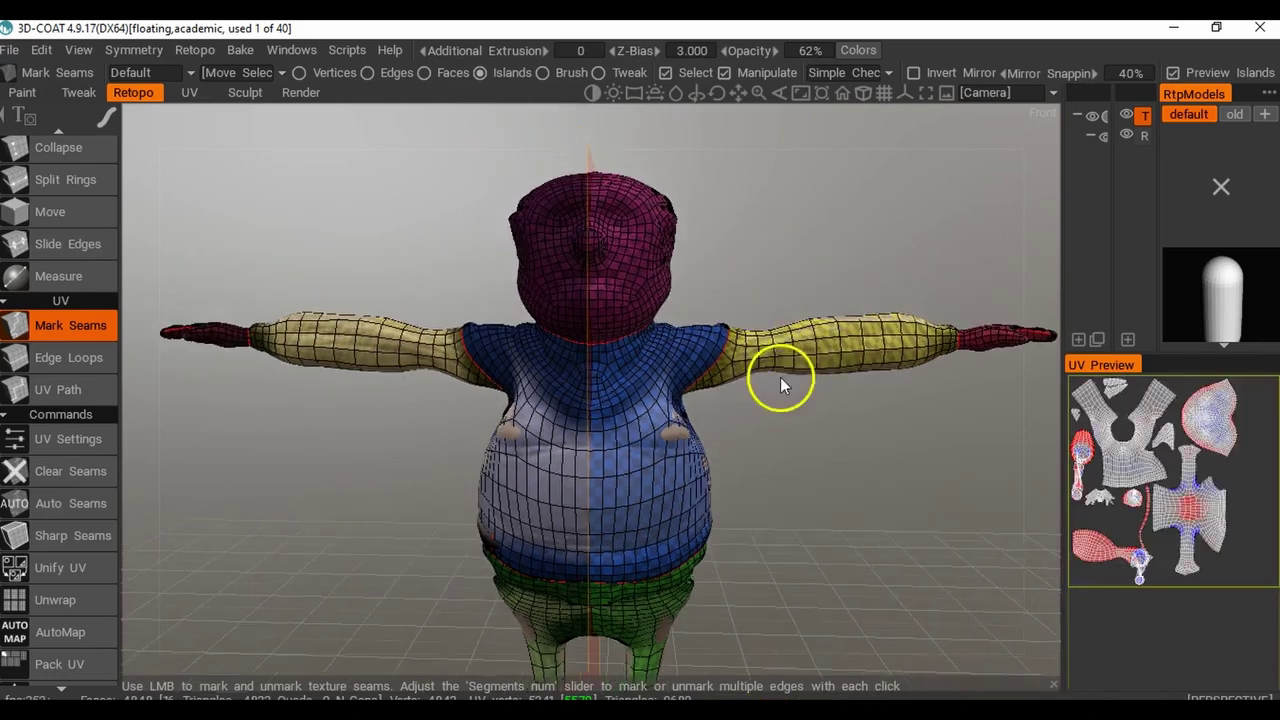
Turn off symmetry for the seam editing.
click(134, 50)
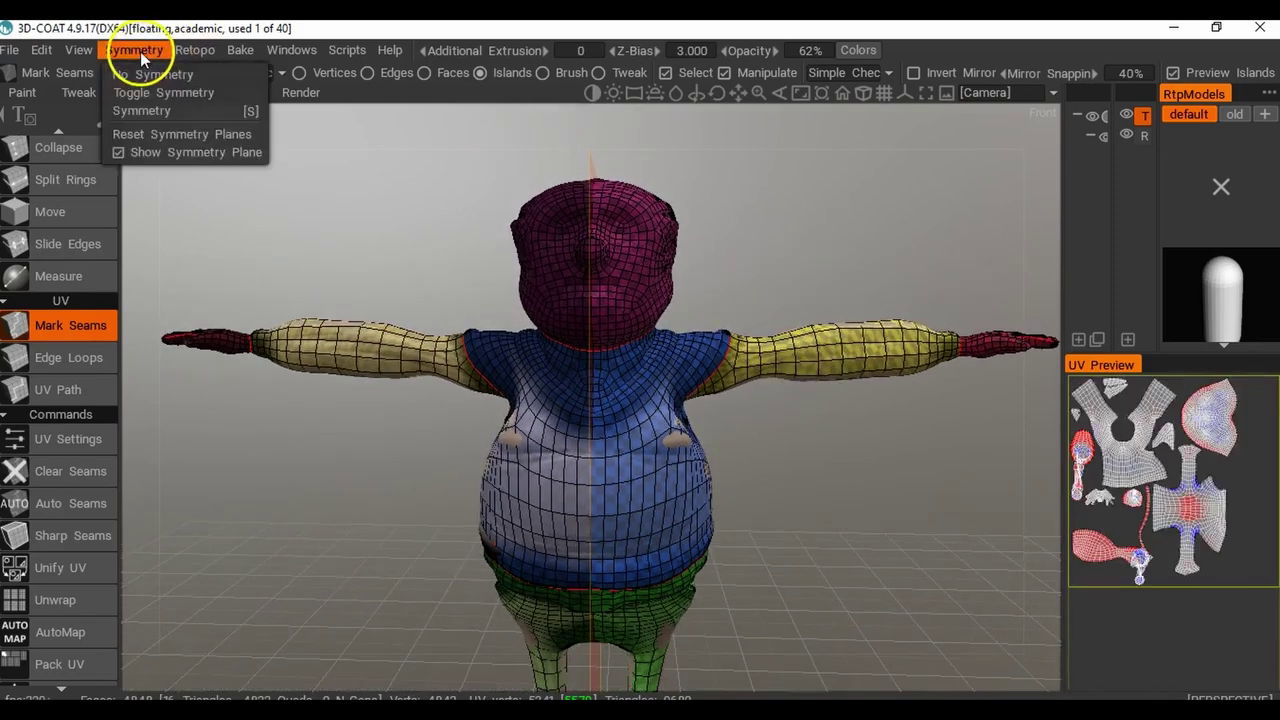
click(140, 72)
Mark an edge loop under the armpit to separate the arm from the patch on the torso's side.
middle_drag(512, 327, 521, 212)
right_drag(521, 212, 563, 348)
alt+drag(623, 387, 597, 386)
right_drag(597, 386, 635, 343)
alt+drag(635, 335, 648, 346)
middle_drag(644, 224, 647, 285)
right_drag(647, 285, 743, 316)
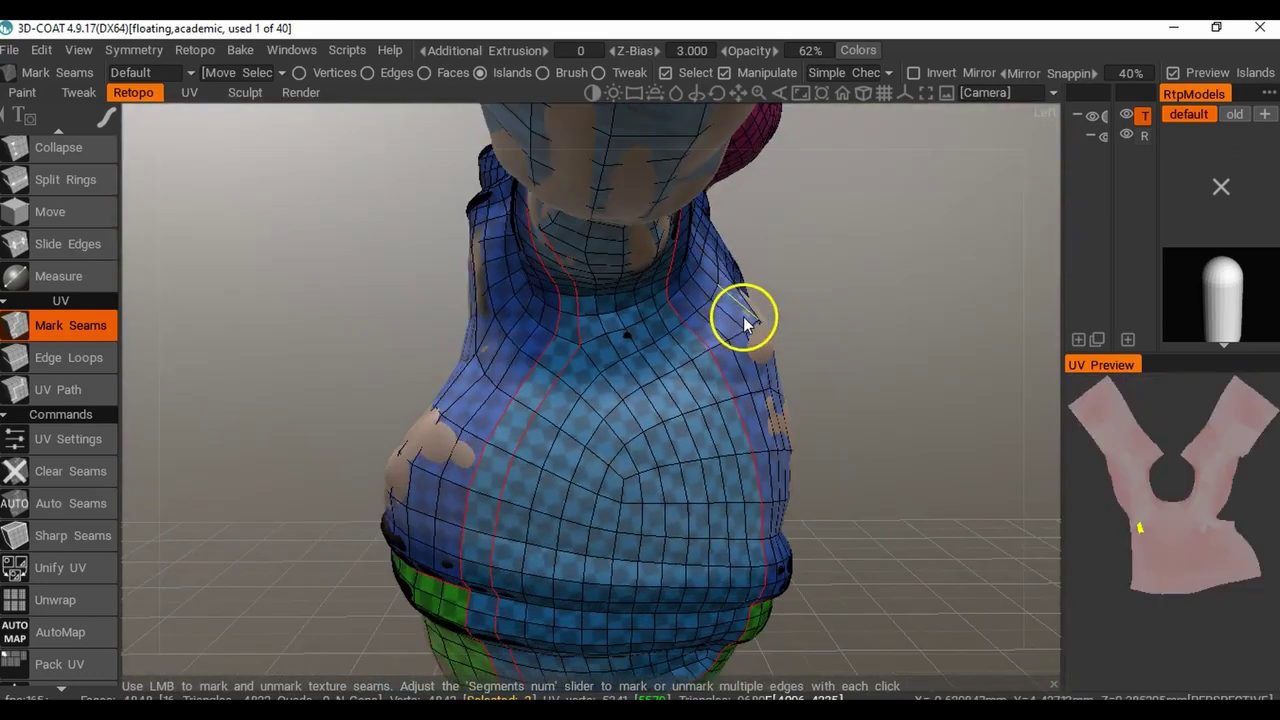
click(72, 359)
right_drag(641, 285, 632, 407)
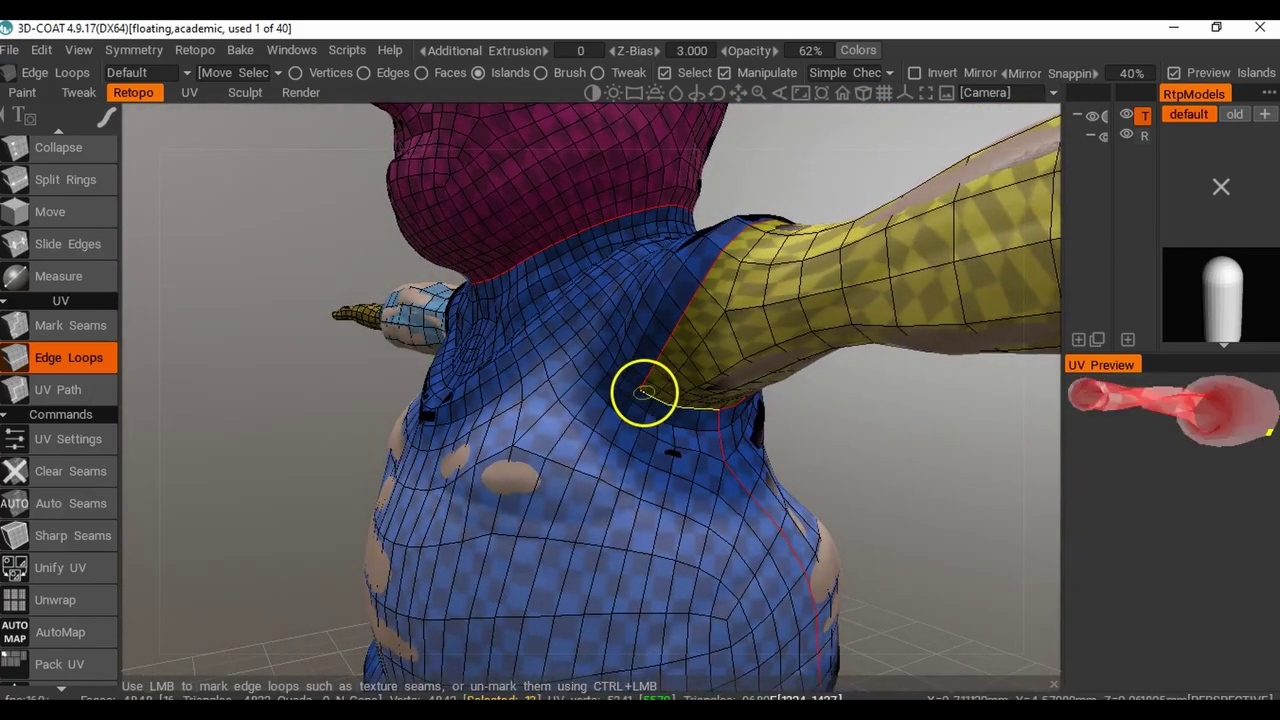
mouse_move(518, 425)
right_down()
mouse_move(851, 440)
mouse_move(546, 430)
mouse_move(552, 419)
mouse_move(494, 451)
mouse_move(516, 456)
right_up()
click(556, 414)
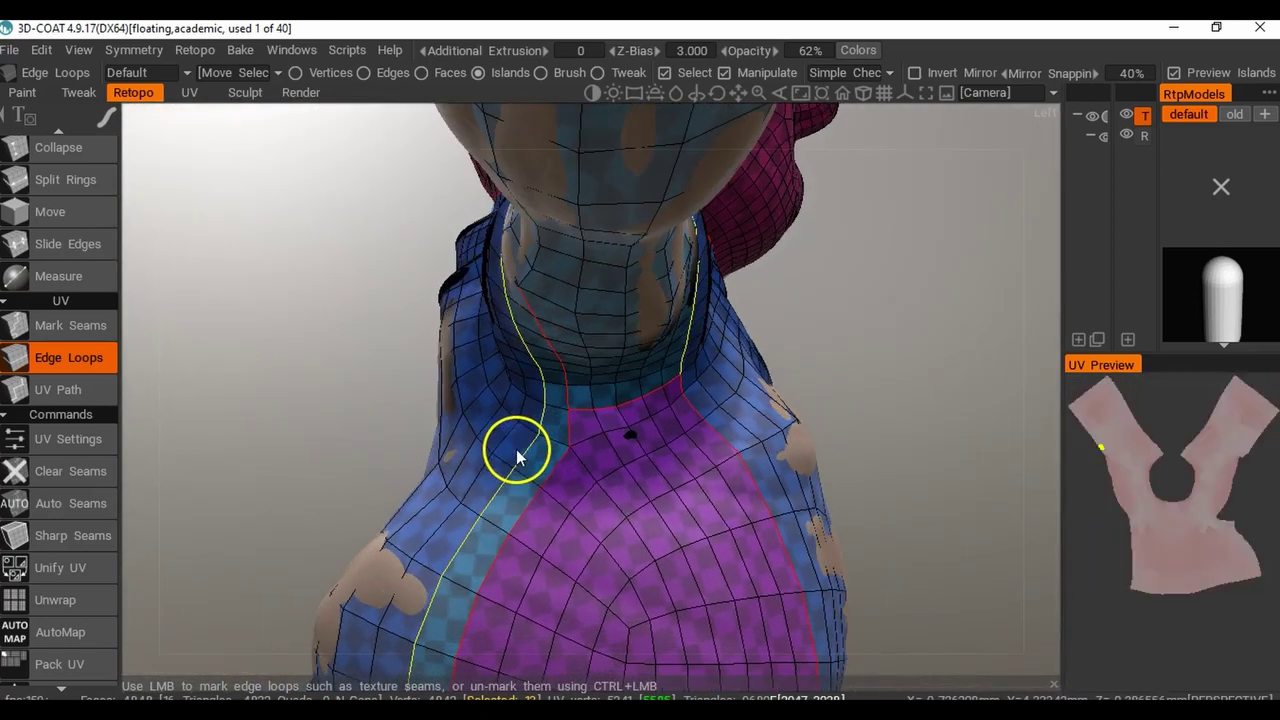
click(537, 419)
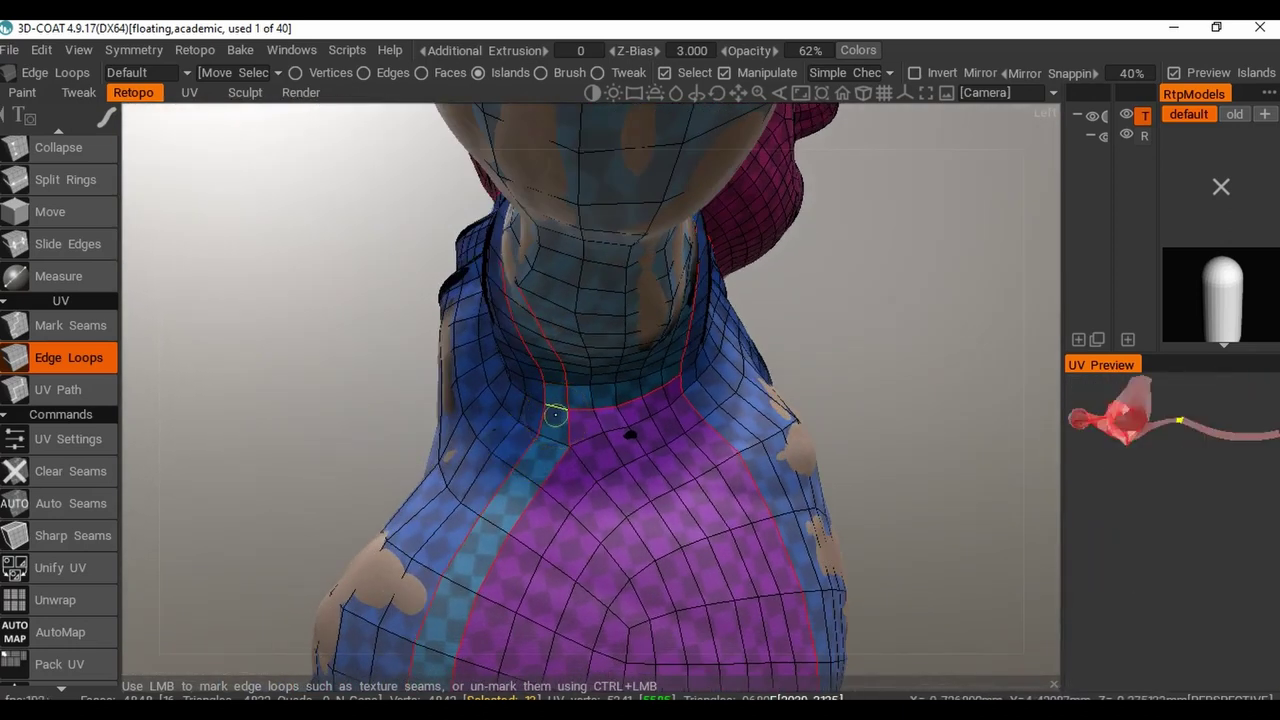
Compare the armpit seam with the opposite arm and its island in the UV preview.
right_drag(556, 414, 992, 447)
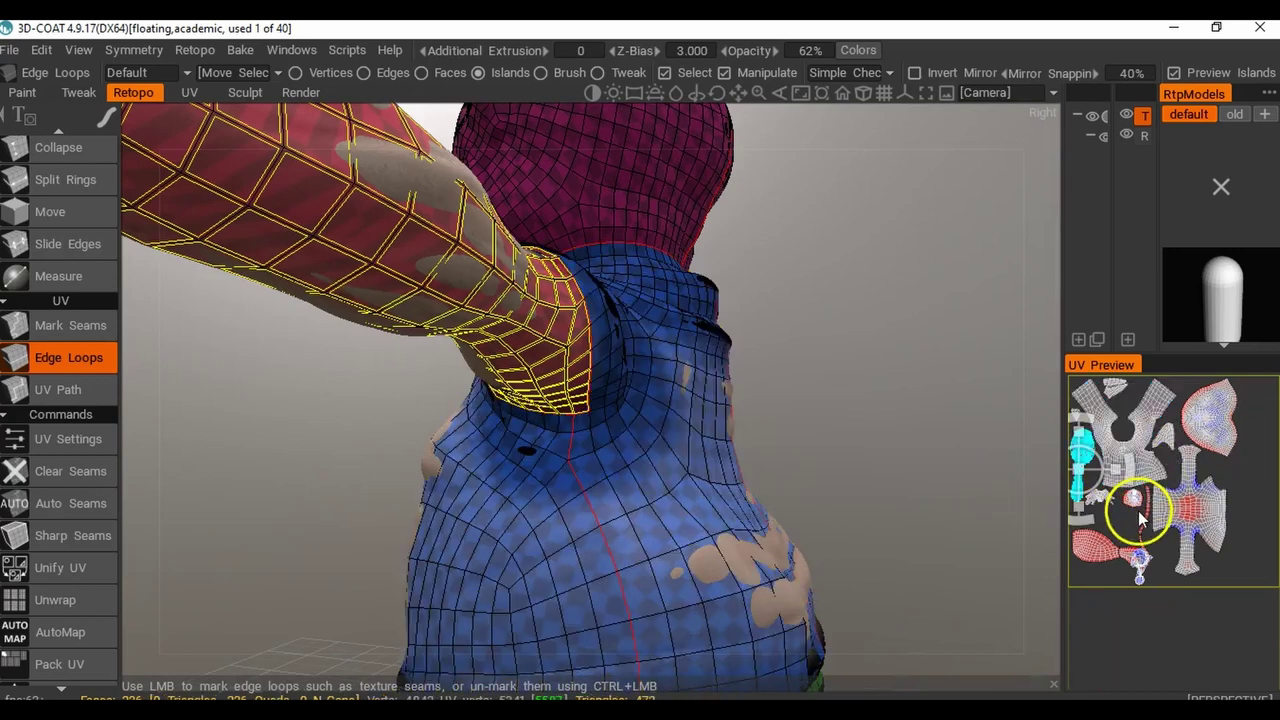
drag(766, 420, 786, 394)
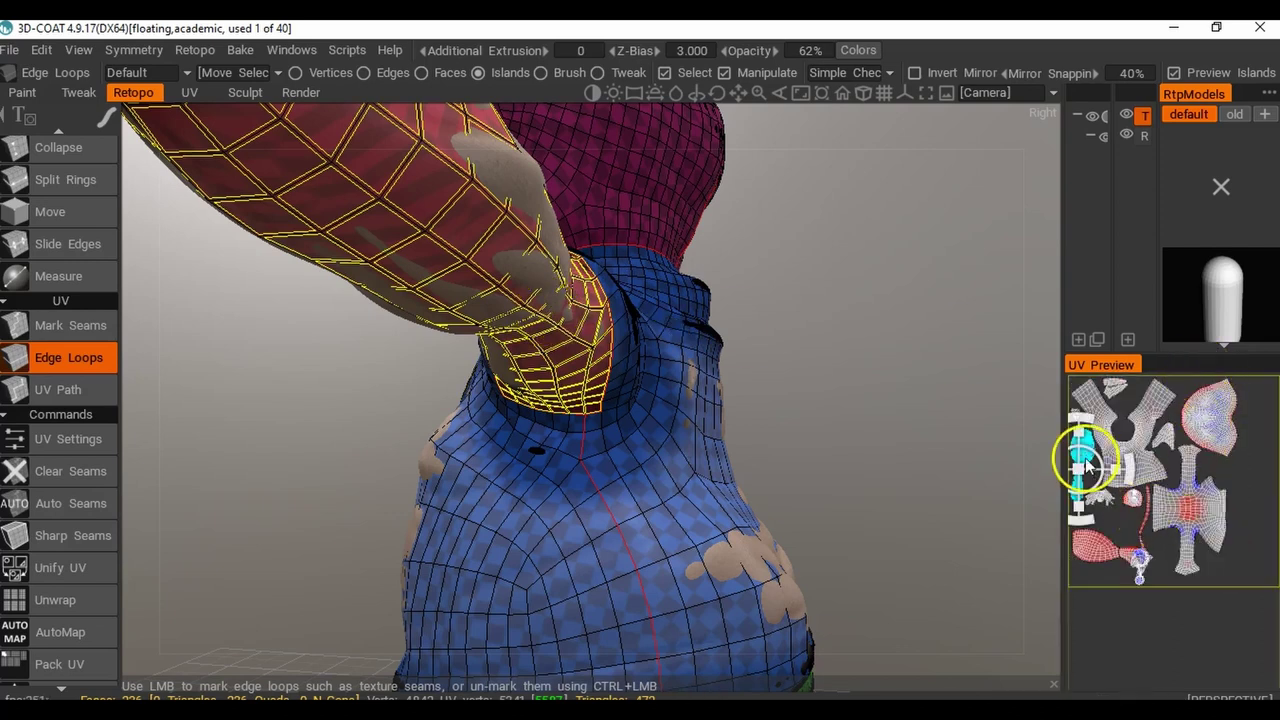
click(1085, 458)
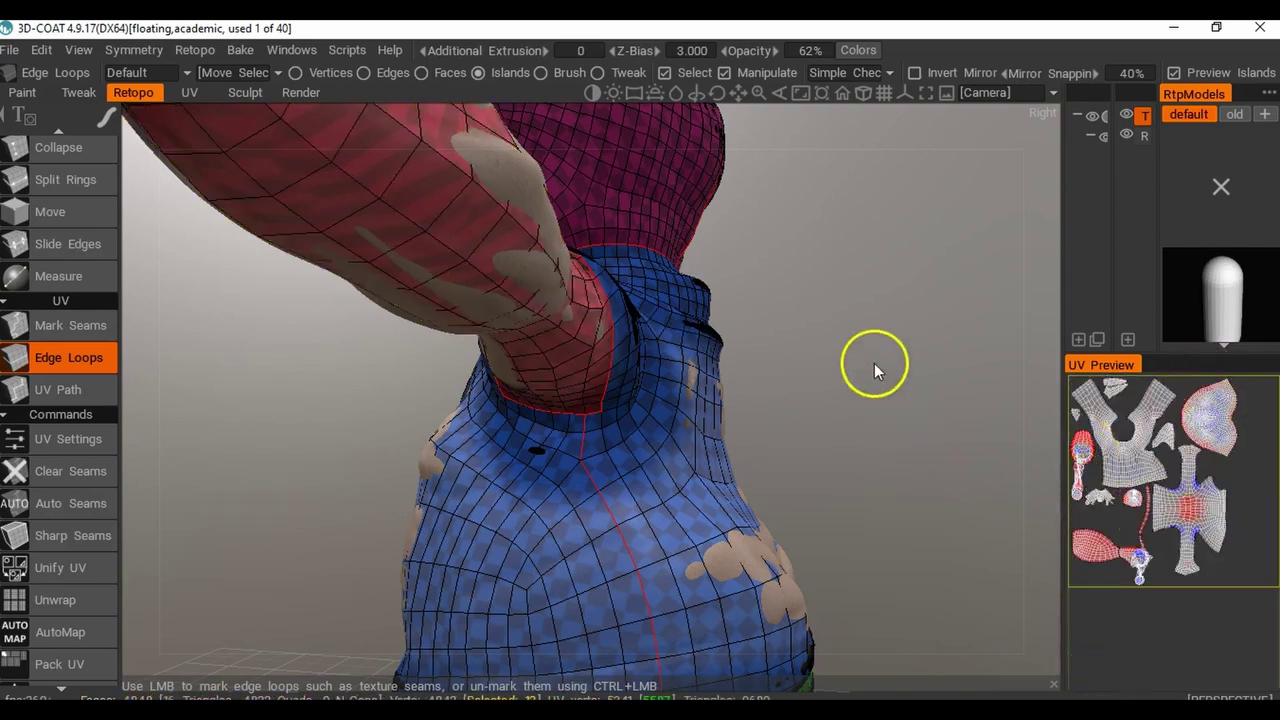
right_drag(850, 362, 350, 348)
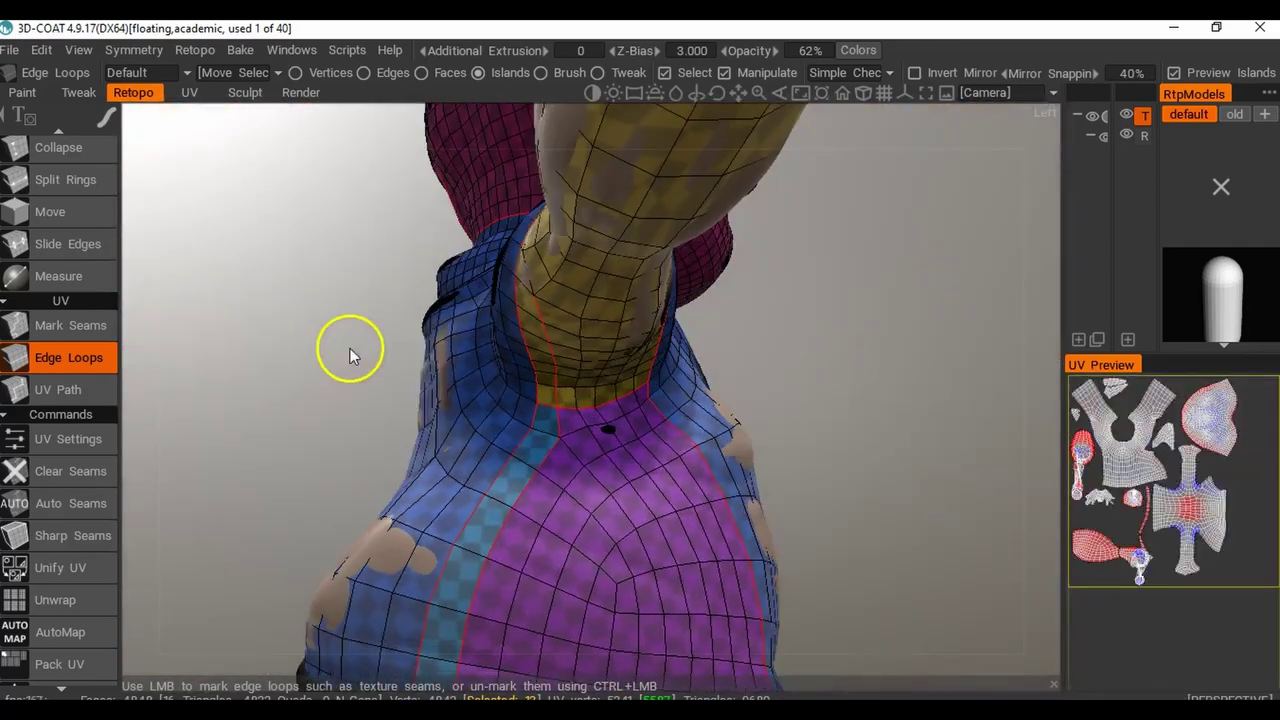
Unmark the seams beside the narrow torso strip and the extra armpit loop, merging the strip into the shirt and the band into the arm.
click(549, 385)
middle_drag(727, 372, 450, 372)
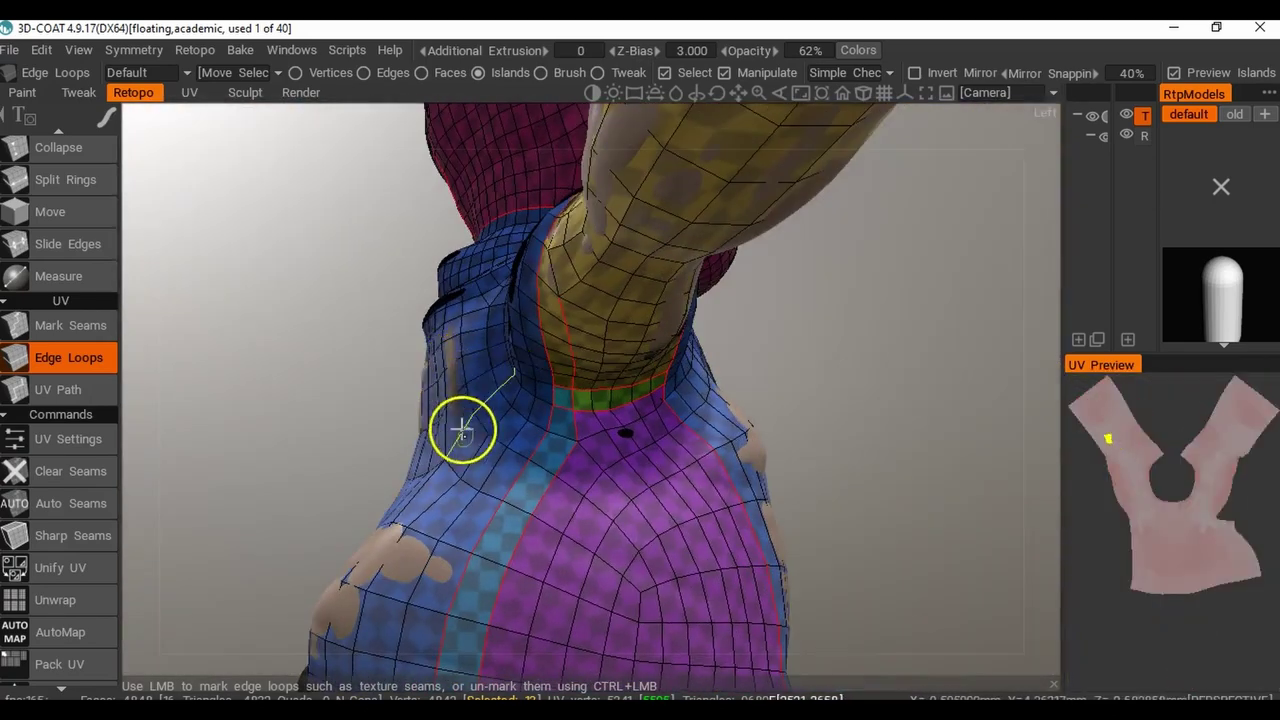
click(556, 431)
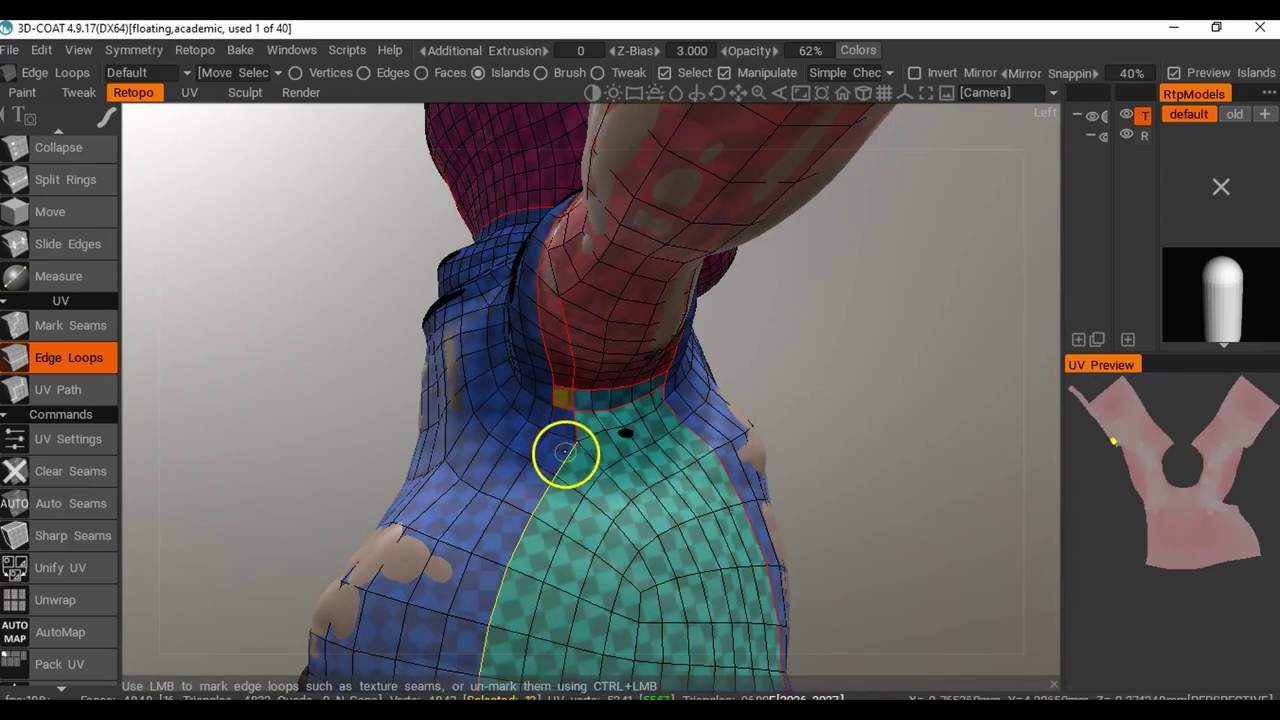
ctrl+click(568, 452)
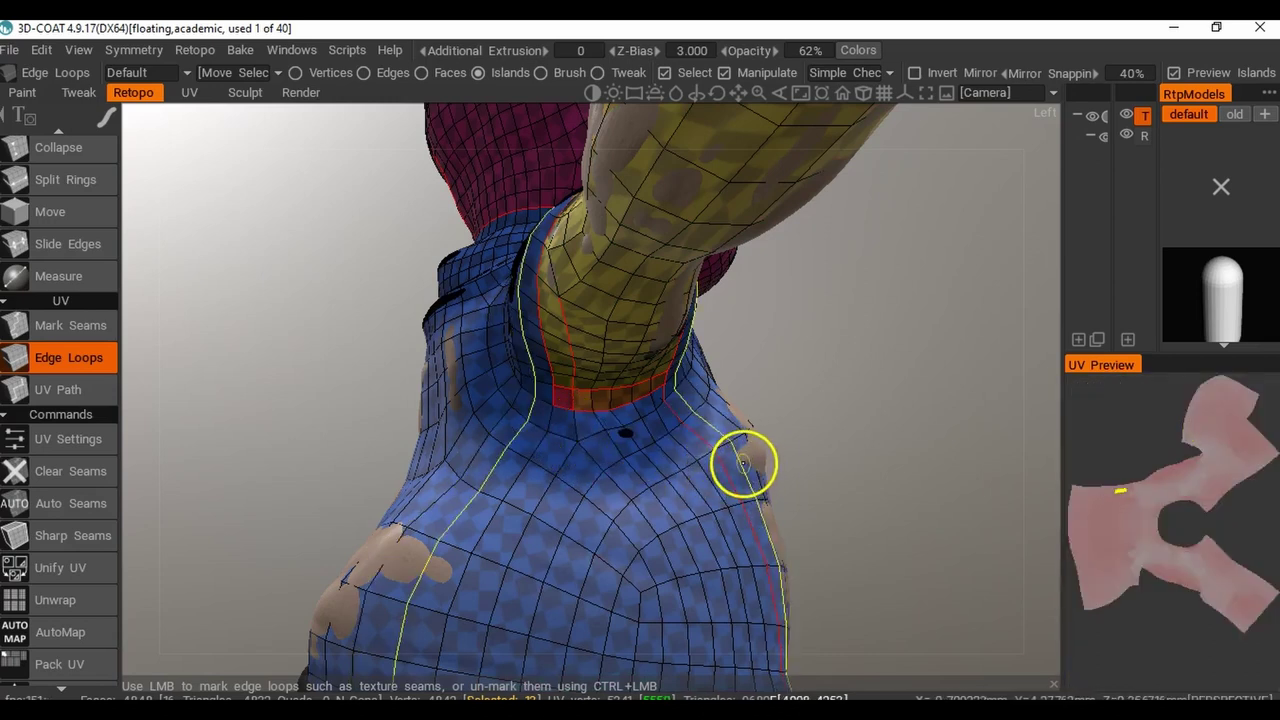
mouse_move(788, 474)
mouse_down()
mouse_move(747, 476)
mouse_move(780, 472)
mouse_up()
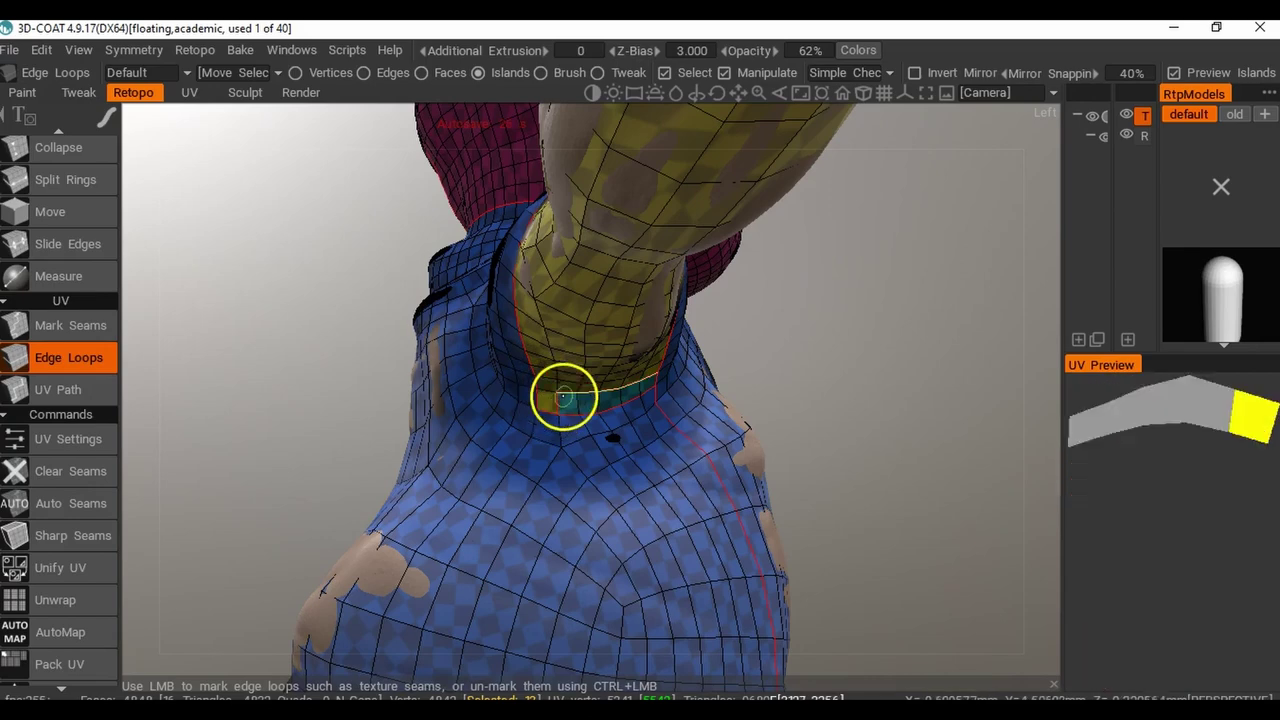
ctrl+click(562, 399)
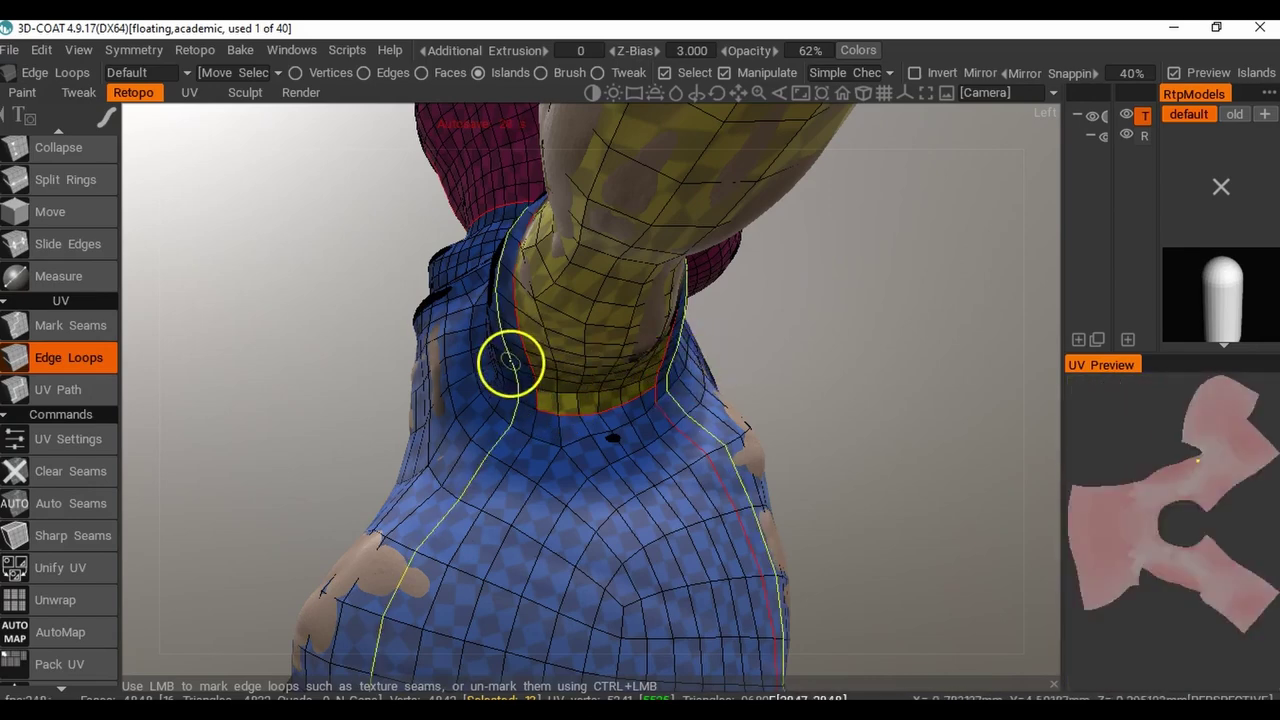
Mark edge loops down the torso's side from the armpit and across the waist along the shirt's hem.
right_drag(549, 366, 597, 360)
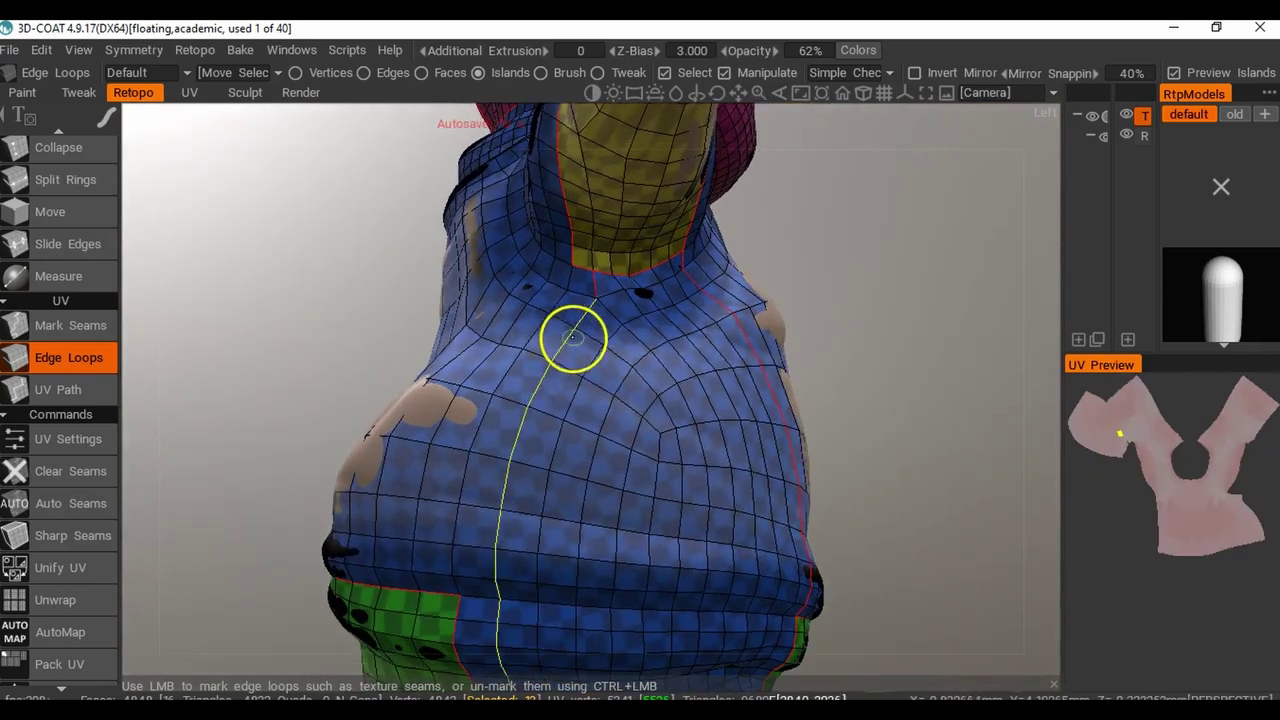
click(561, 373)
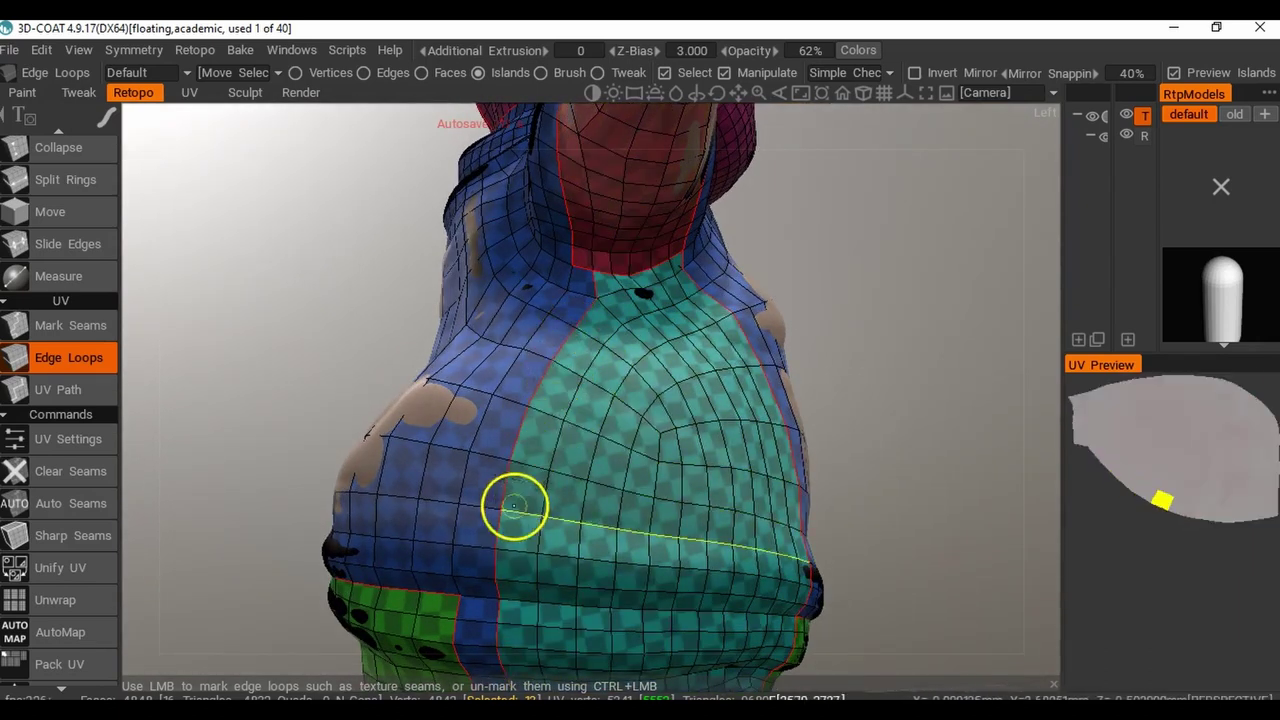
click(506, 597)
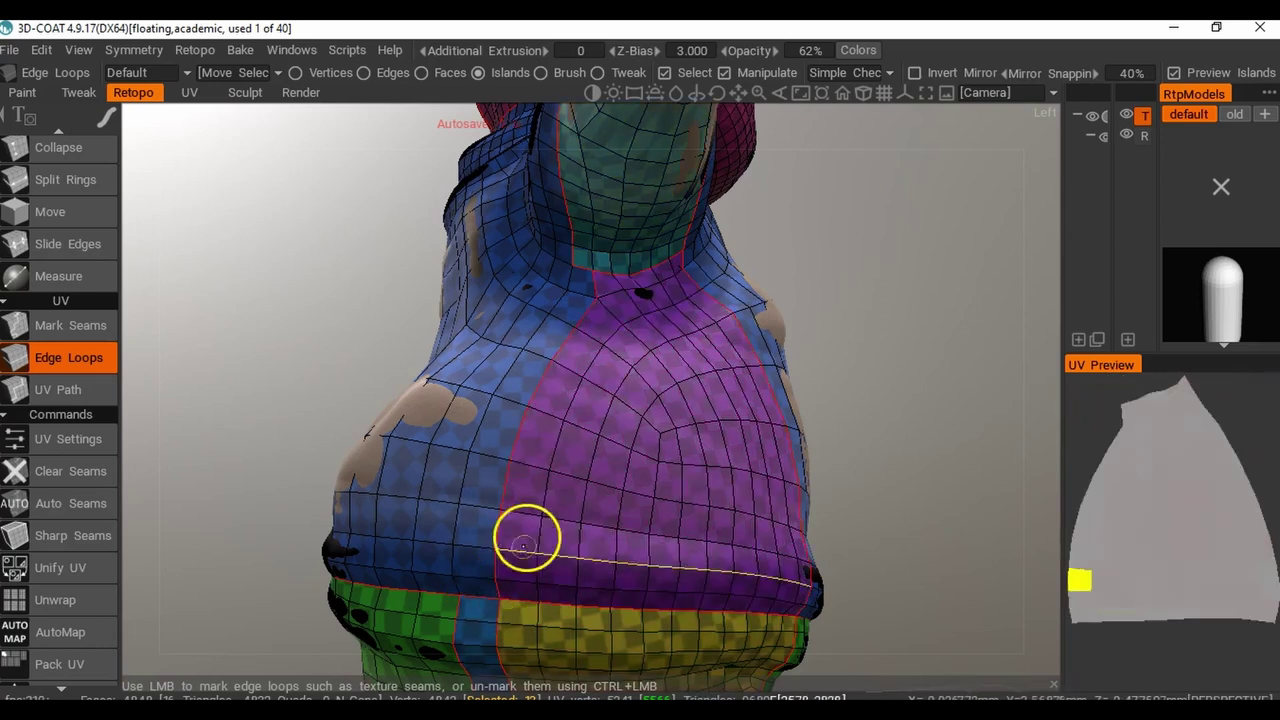
Unmark the edge loop down the torso's left side and move the left armpit seam up so the extra band joins the shirt.
ctrl+click(518, 449)
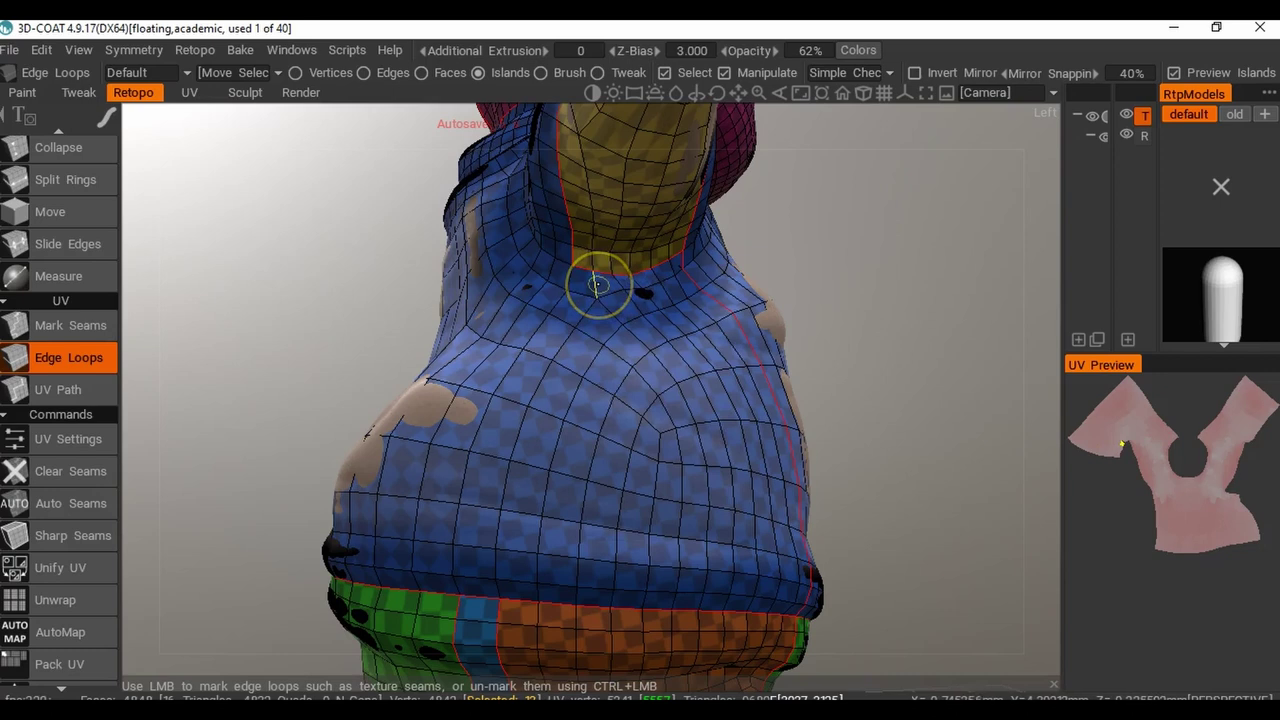
alt+drag(750, 376, 615, 385)
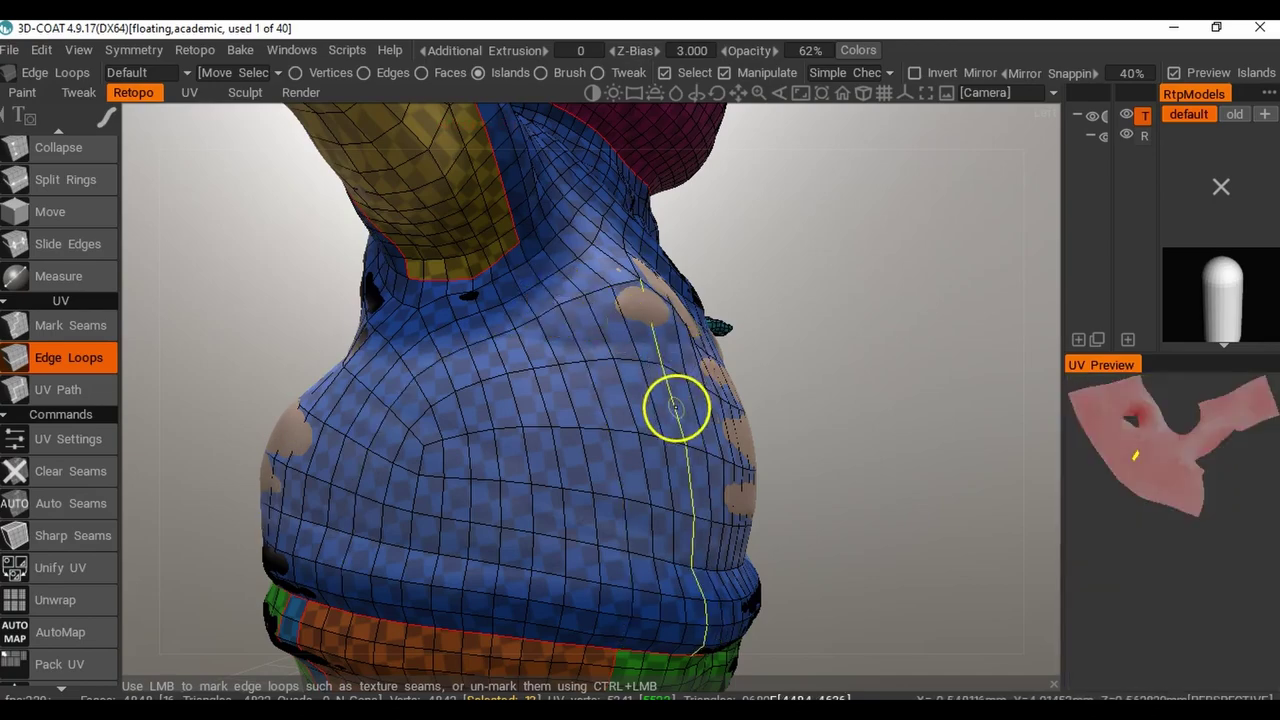
middle_drag(682, 407, 480, 409)
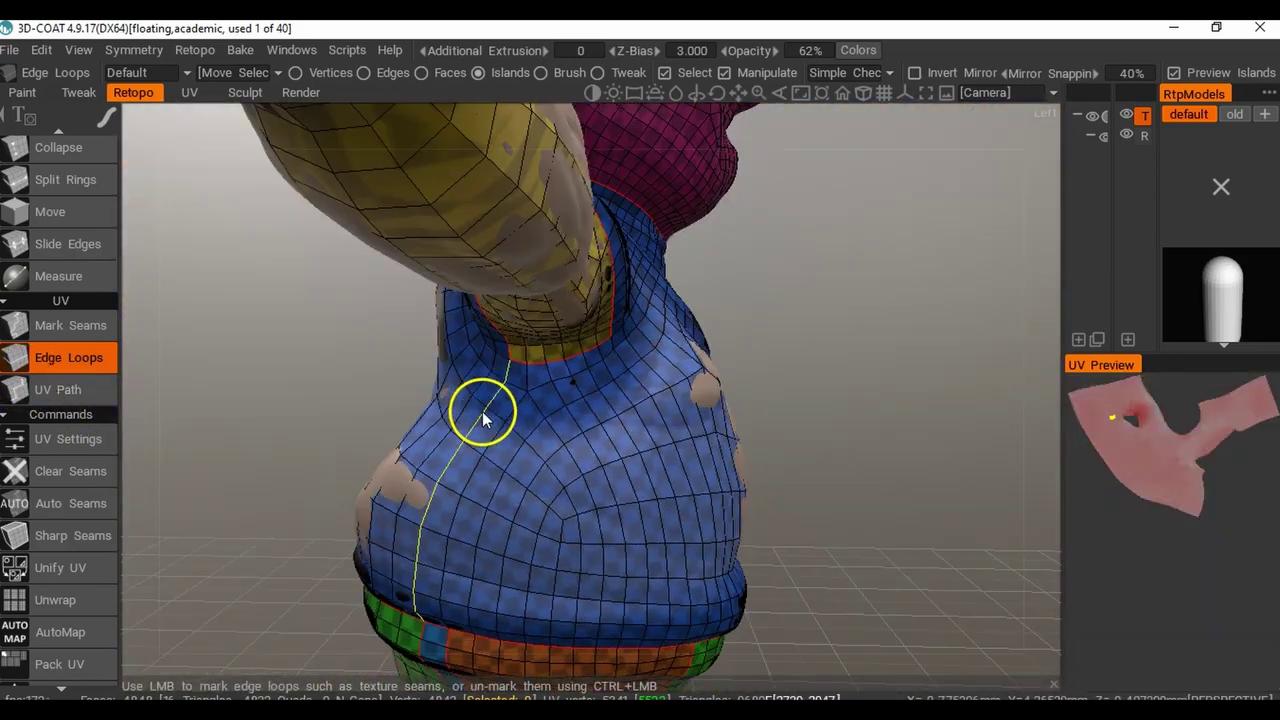
click(574, 341)
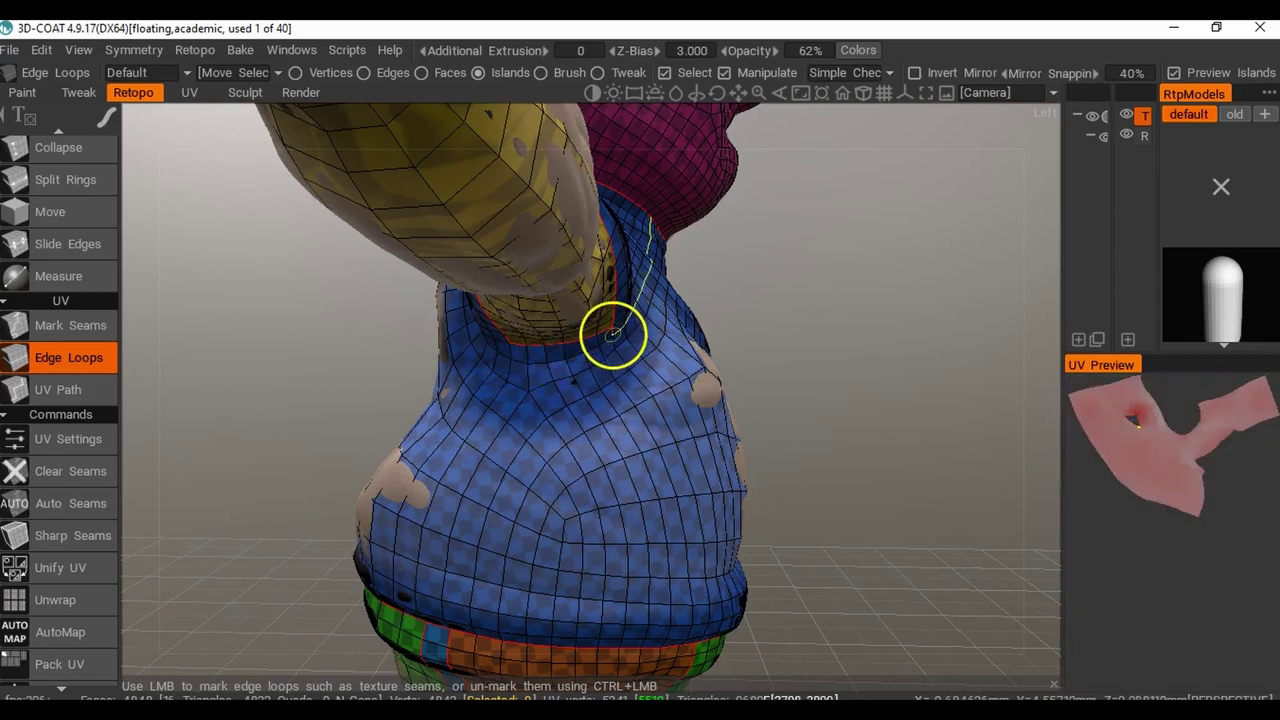
Check the seam on the torso's right side and mark a matching edge loop from the left armpit down to the shirt's hem.
drag(790, 470, 583, 389)
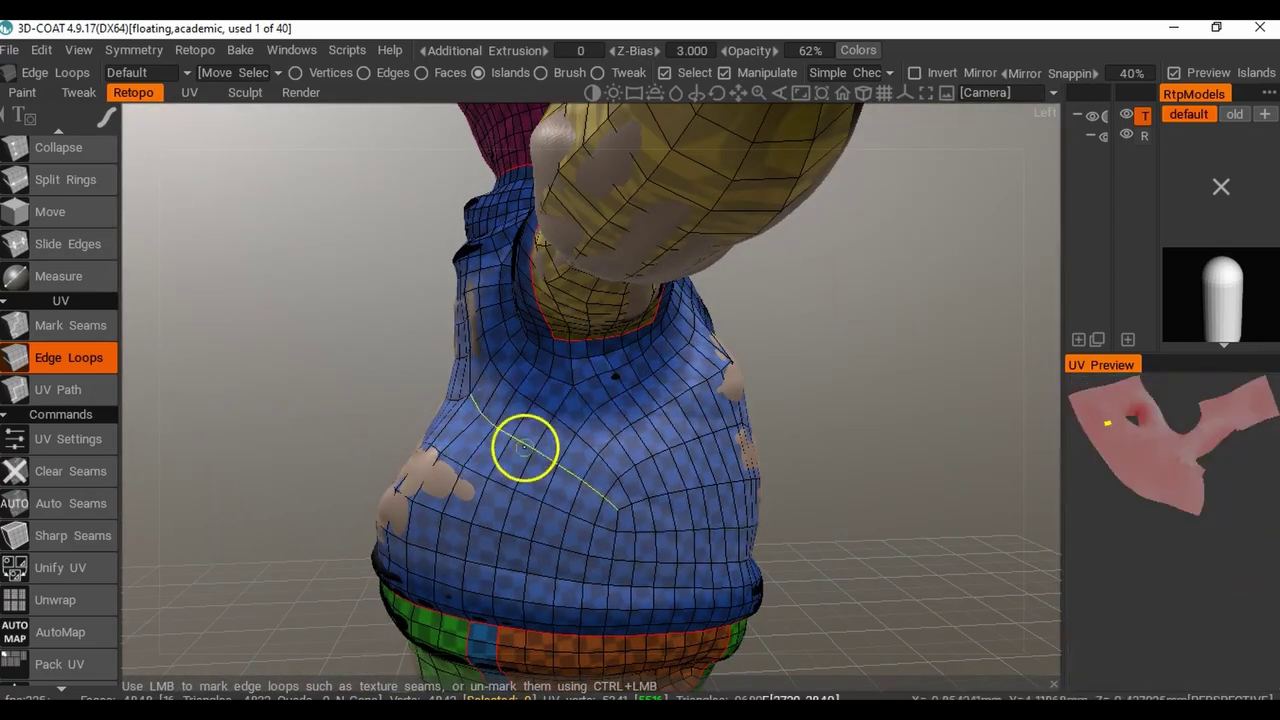
drag(853, 490, 680, 477)
drag(647, 536, 628, 483)
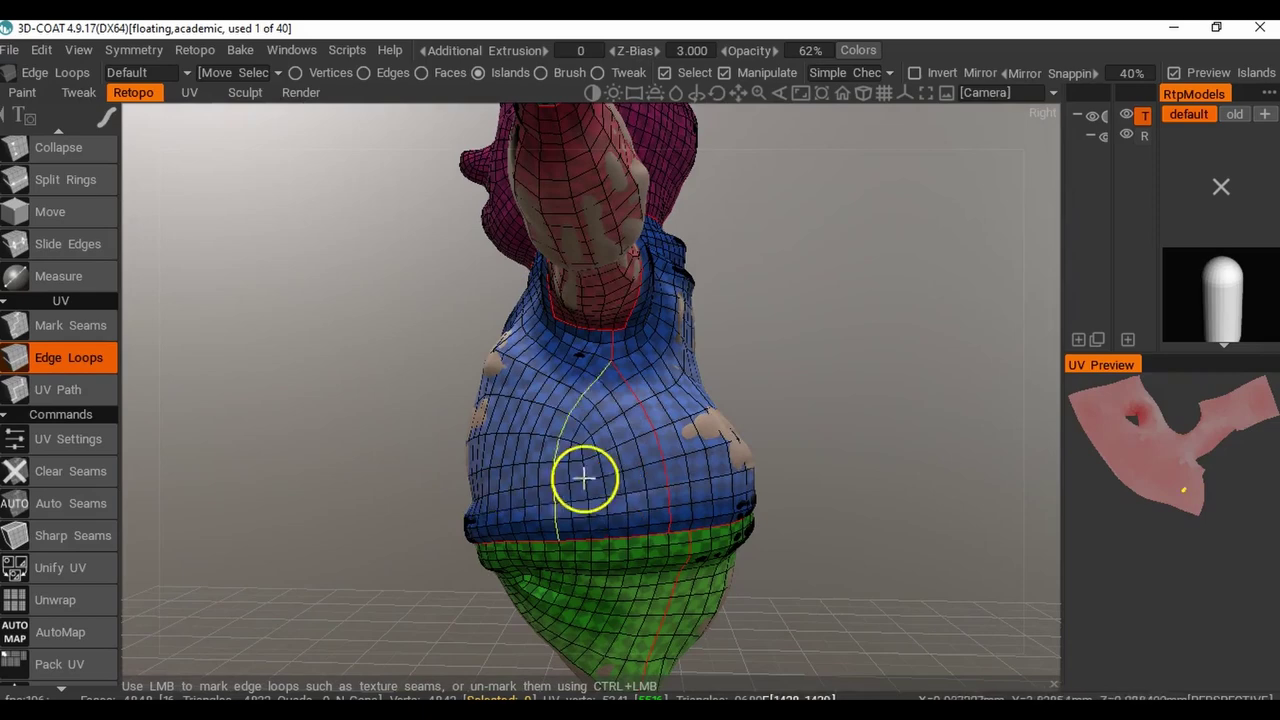
alt+drag(462, 408, 680, 440)
alt+drag(388, 451, 557, 376)
click(569, 359)
click(548, 410)
Unwrap all islands onto the UV map with the revised torso seams.
drag(734, 451, 683, 455)
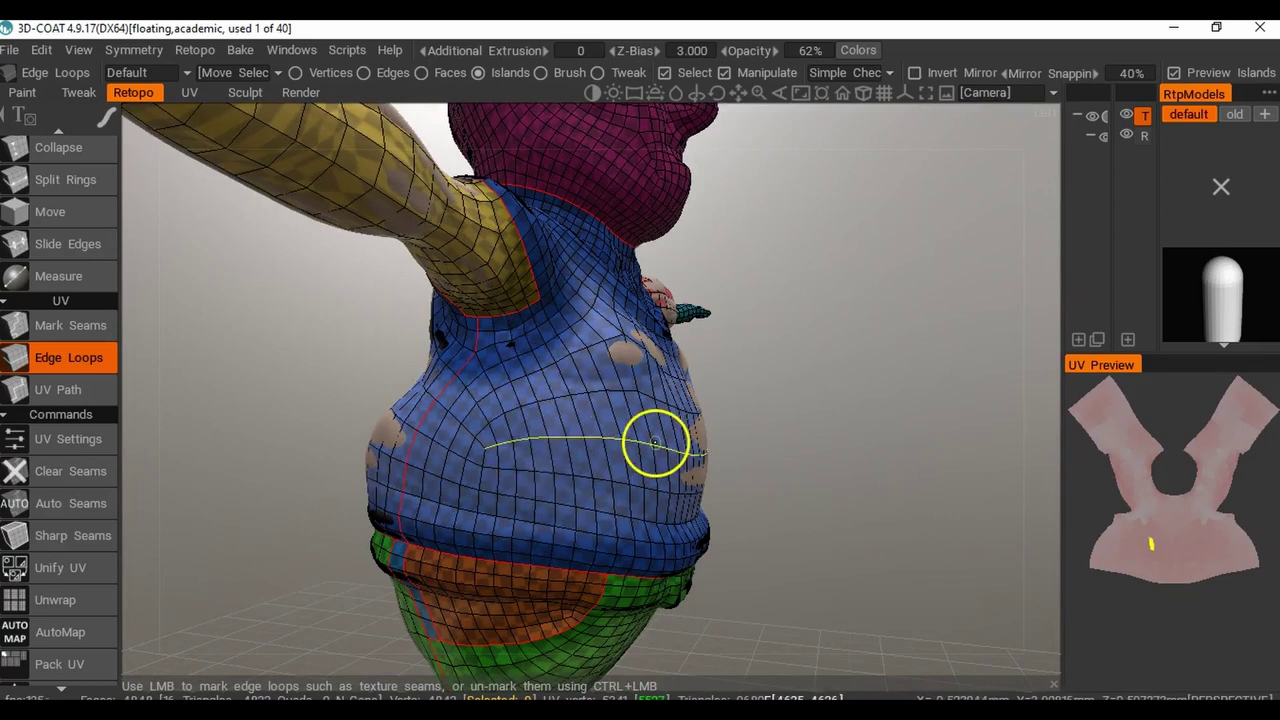
click(64, 597)
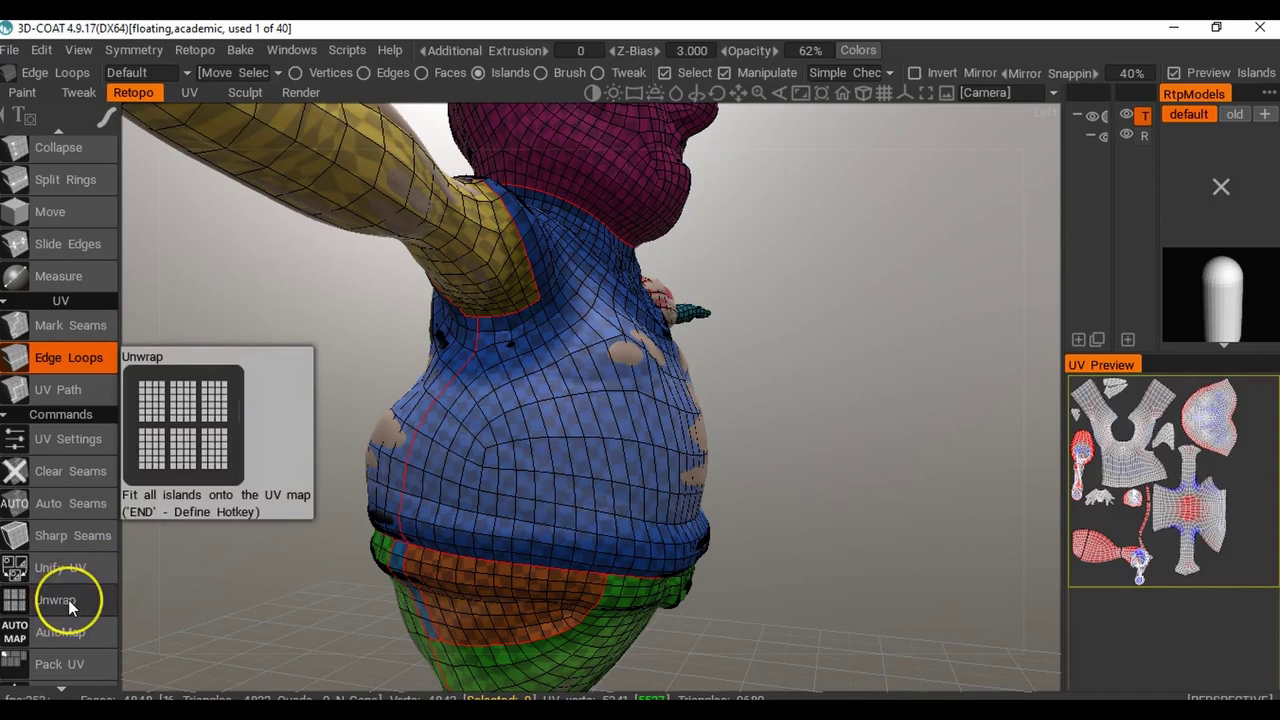
click(68, 599)
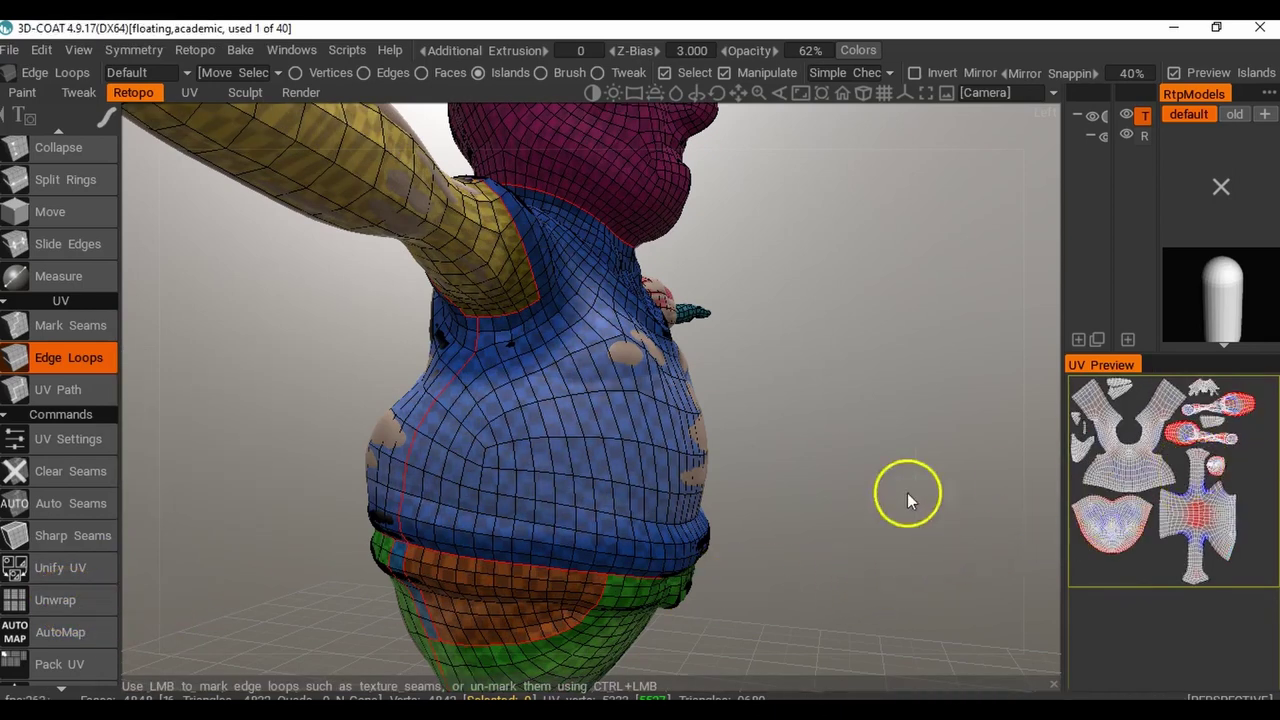
Unmark the seams around the trousers' side panel and down the outer legs, merging the trousers into one island.
drag(761, 508, 774, 505)
right_drag(774, 505, 762, 535)
middle_drag(762, 535, 731, 466)
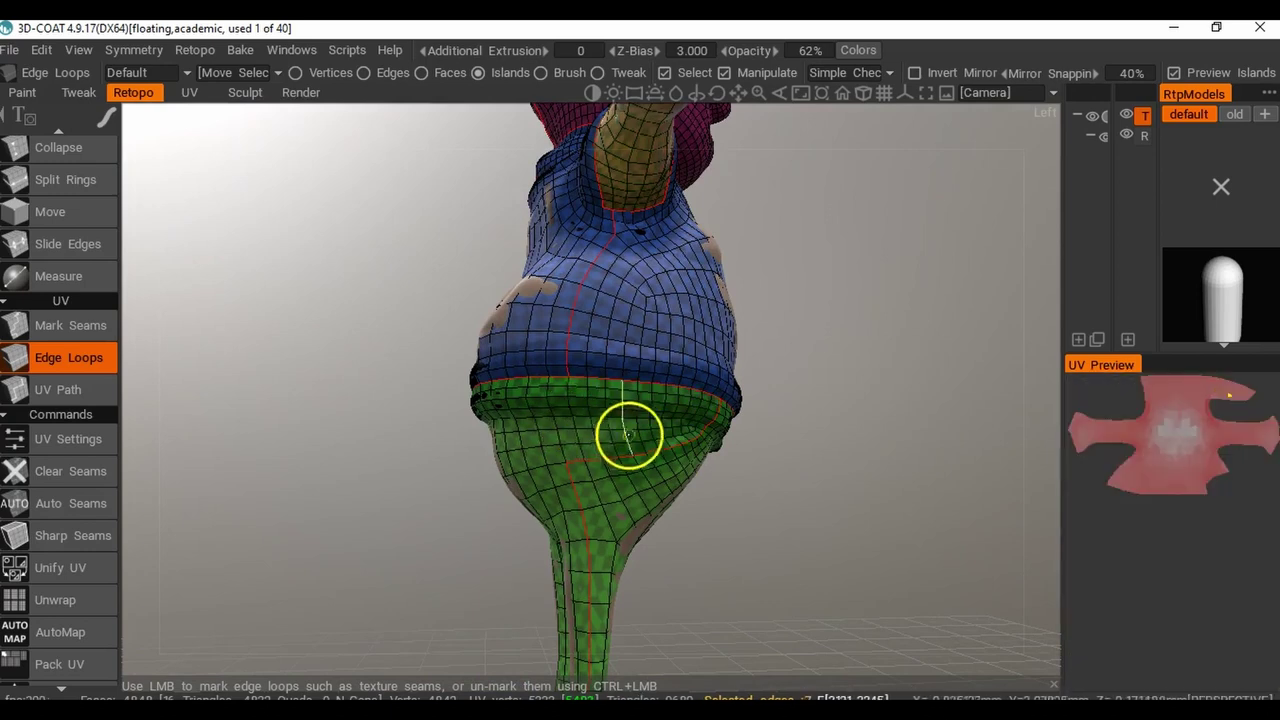
click(554, 435)
drag(779, 502, 611, 497)
click(532, 476)
drag(532, 476, 569, 383)
click(533, 388)
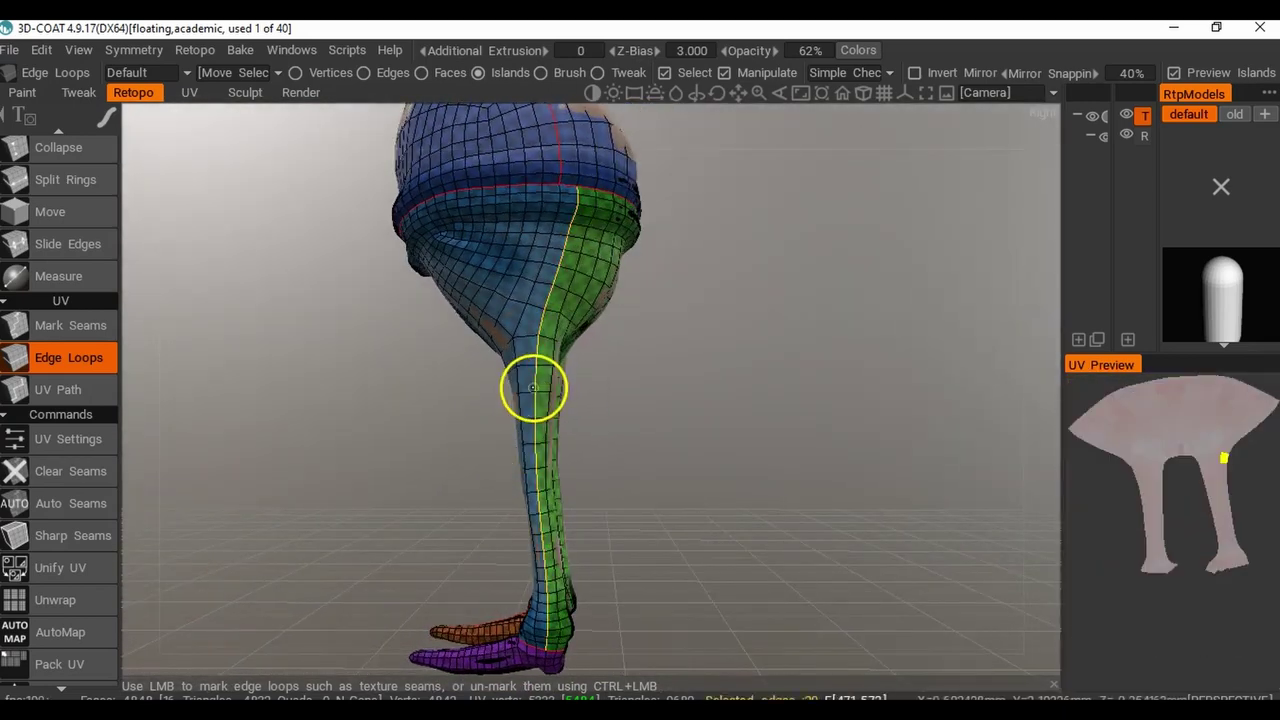
drag(437, 486, 538, 438)
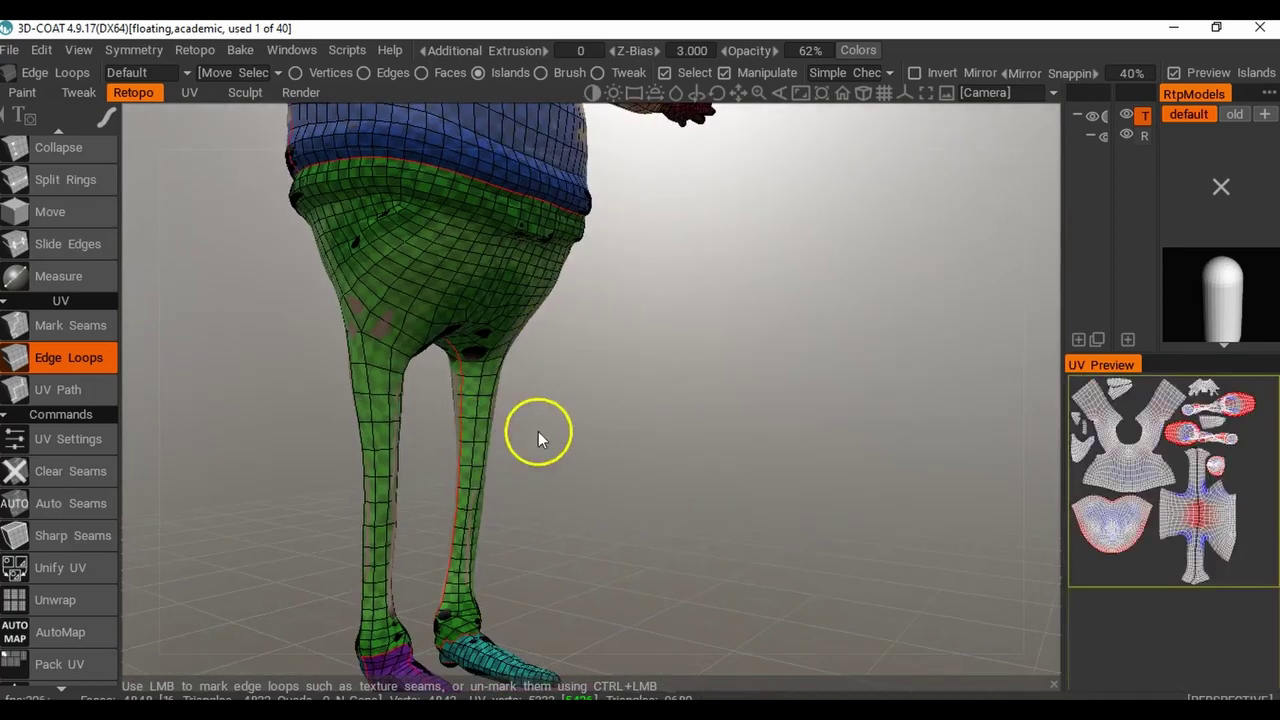
Mark an edge loop down the centre back of the trousers from the waist to the crotch.
drag(521, 395, 757, 429)
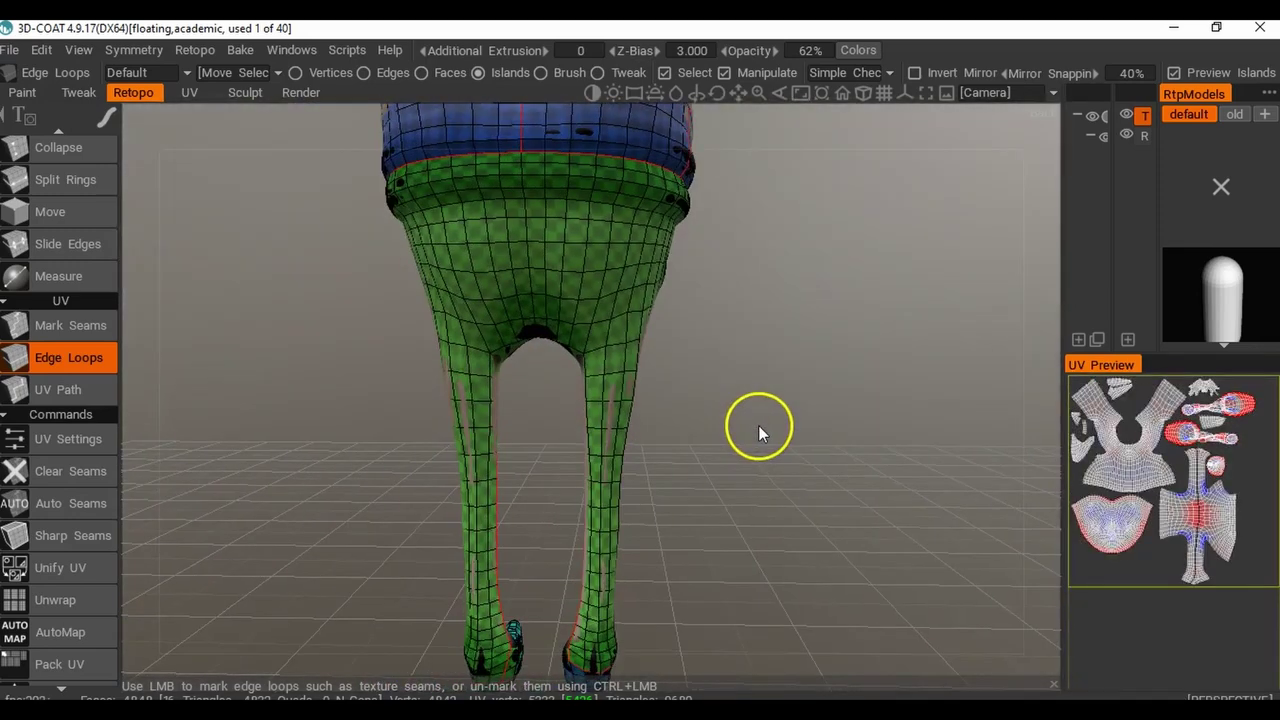
click(531, 253)
drag(642, 439, 467, 400)
scroll(593, 394, up, 3)
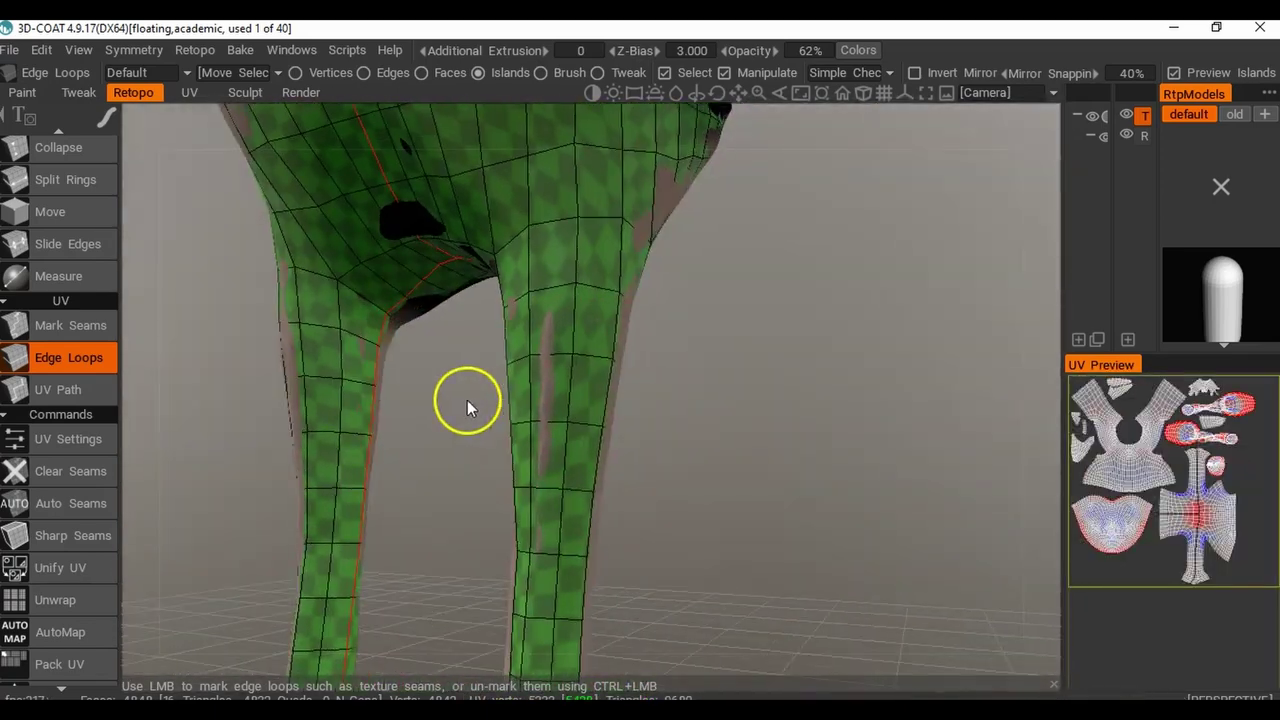
scroll(569, 423, down, 3)
drag(569, 423, 454, 480)
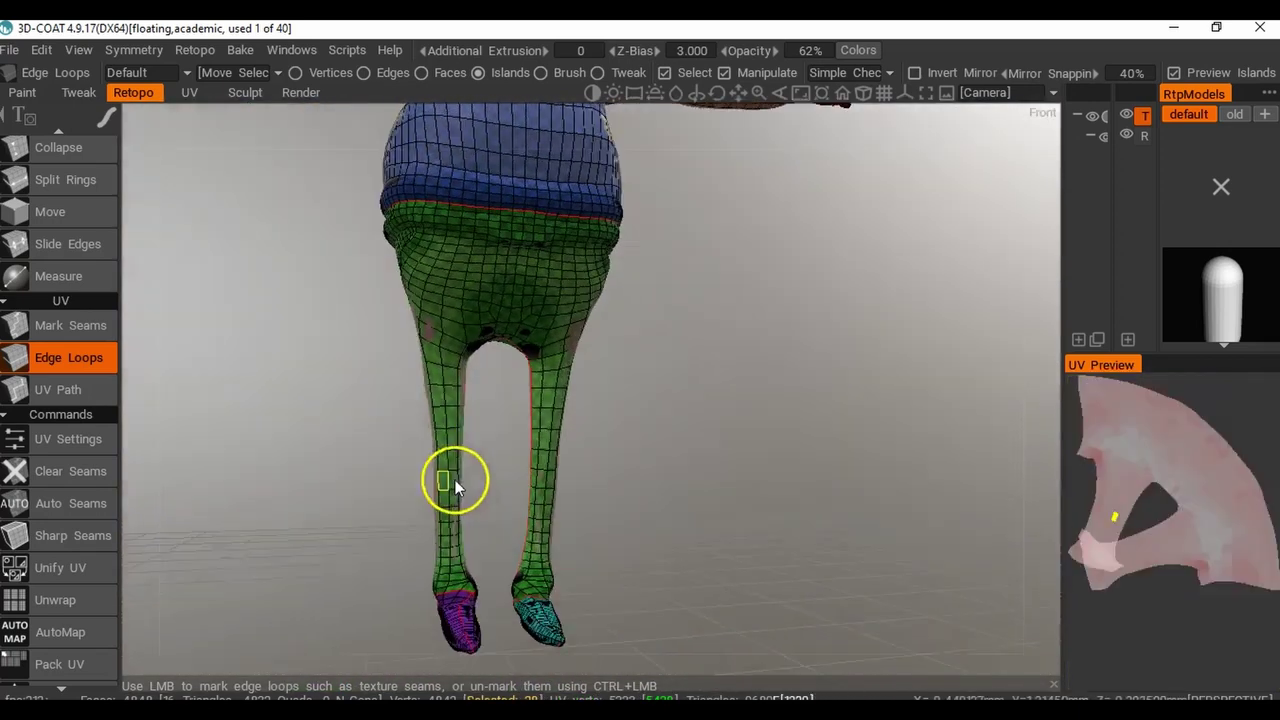
Try splitting the trousers into two halves with an edge loop down the centre front, and unmark that loop again.
click(512, 314)
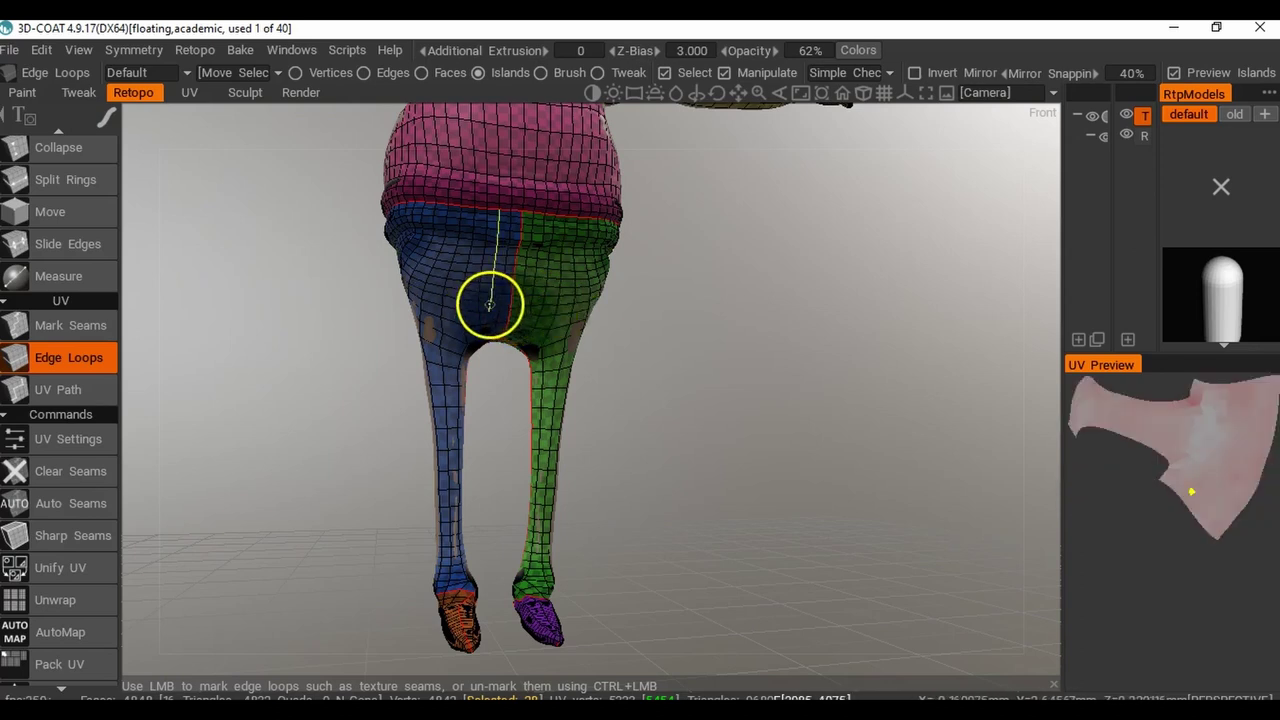
drag(686, 334, 435, 390)
right_drag(435, 390, 523, 386)
drag(425, 372, 464, 341)
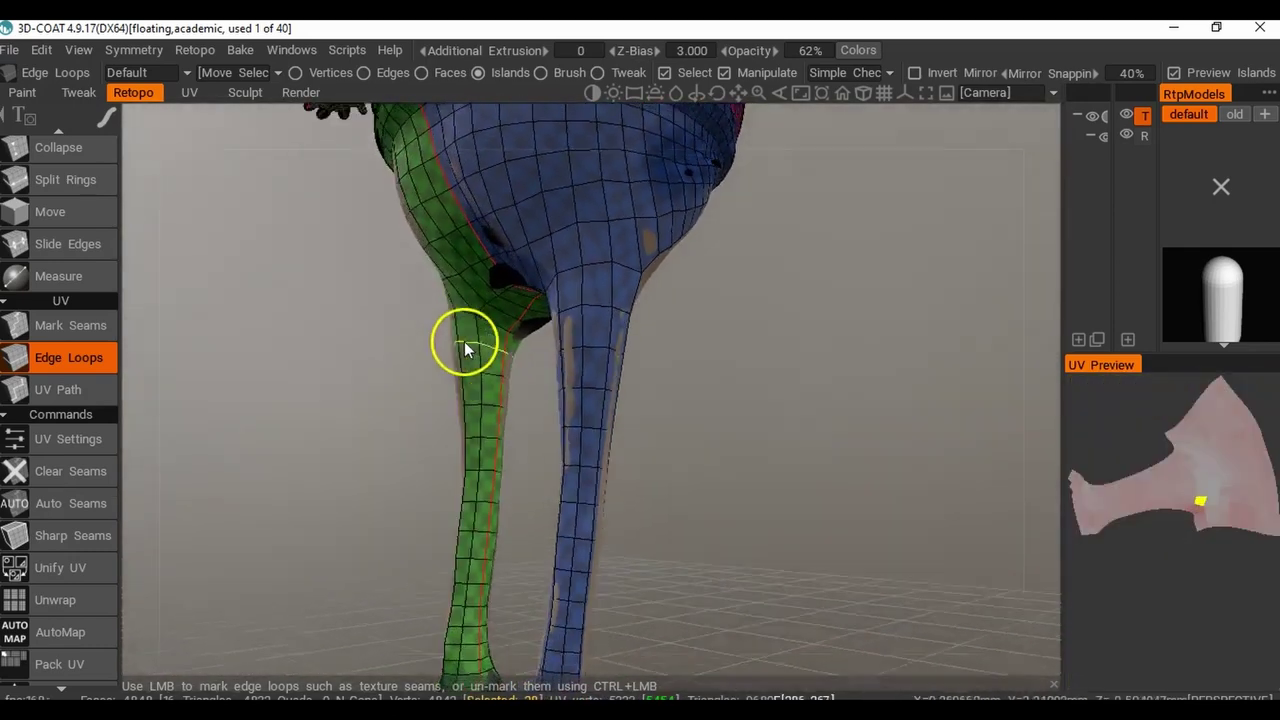
right_drag(464, 341, 529, 362)
drag(430, 365, 694, 609)
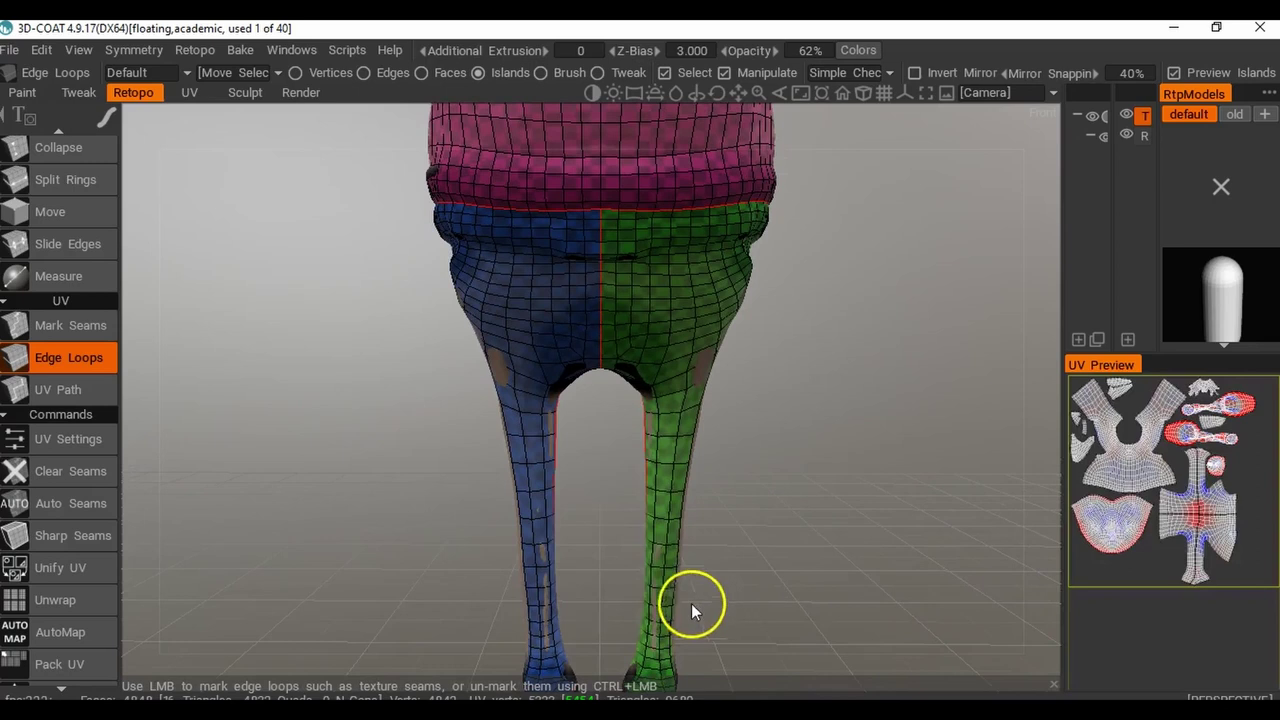
drag(623, 337, 705, 311)
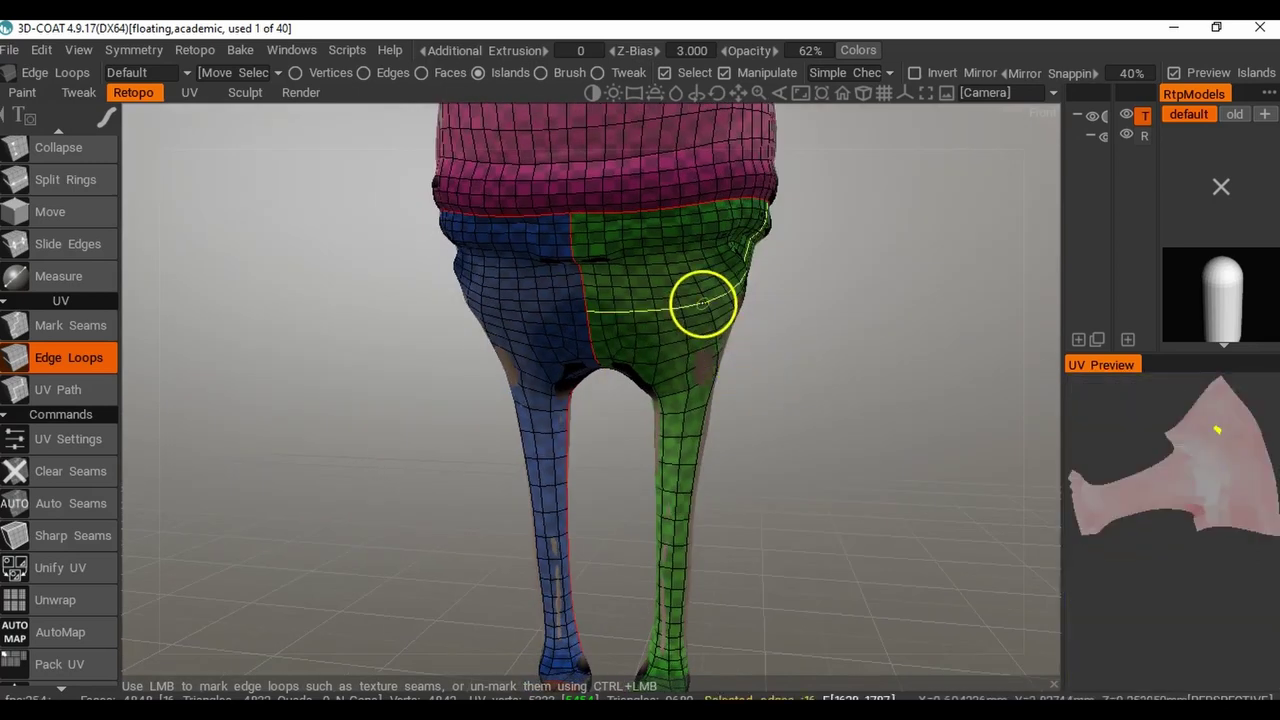
alt+drag(609, 323, 689, 354)
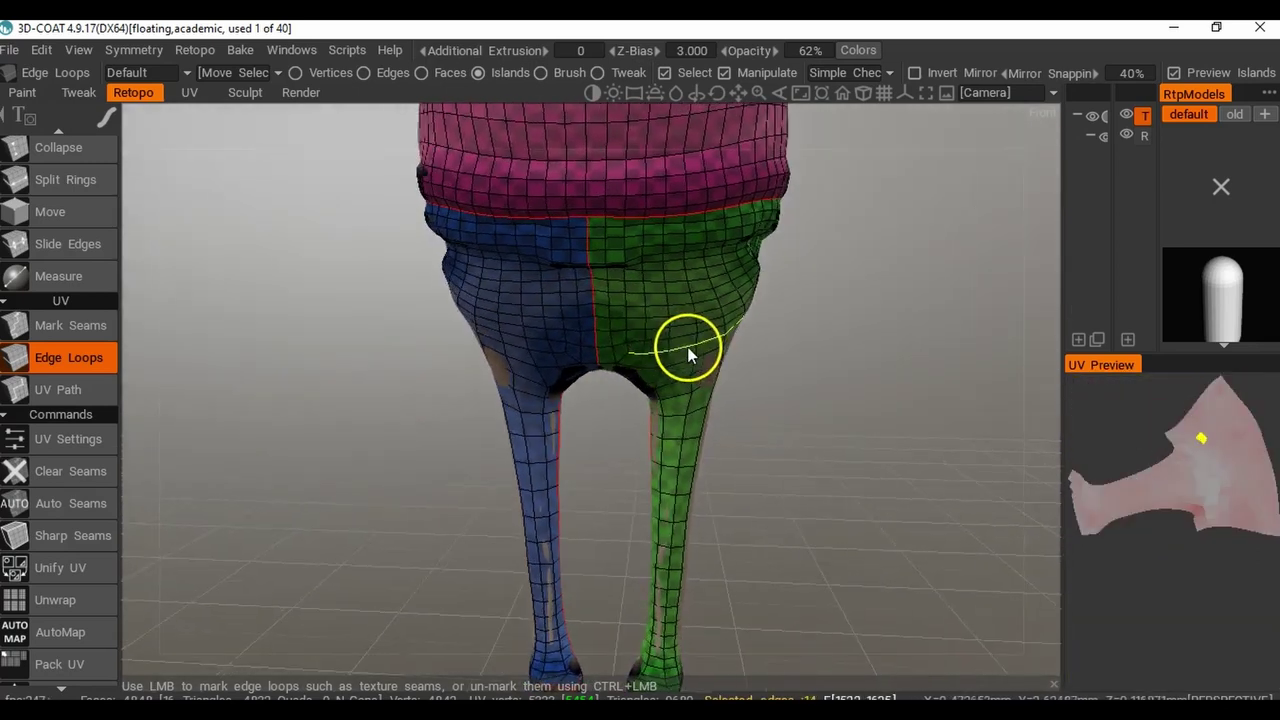
ctrl+click(595, 298)
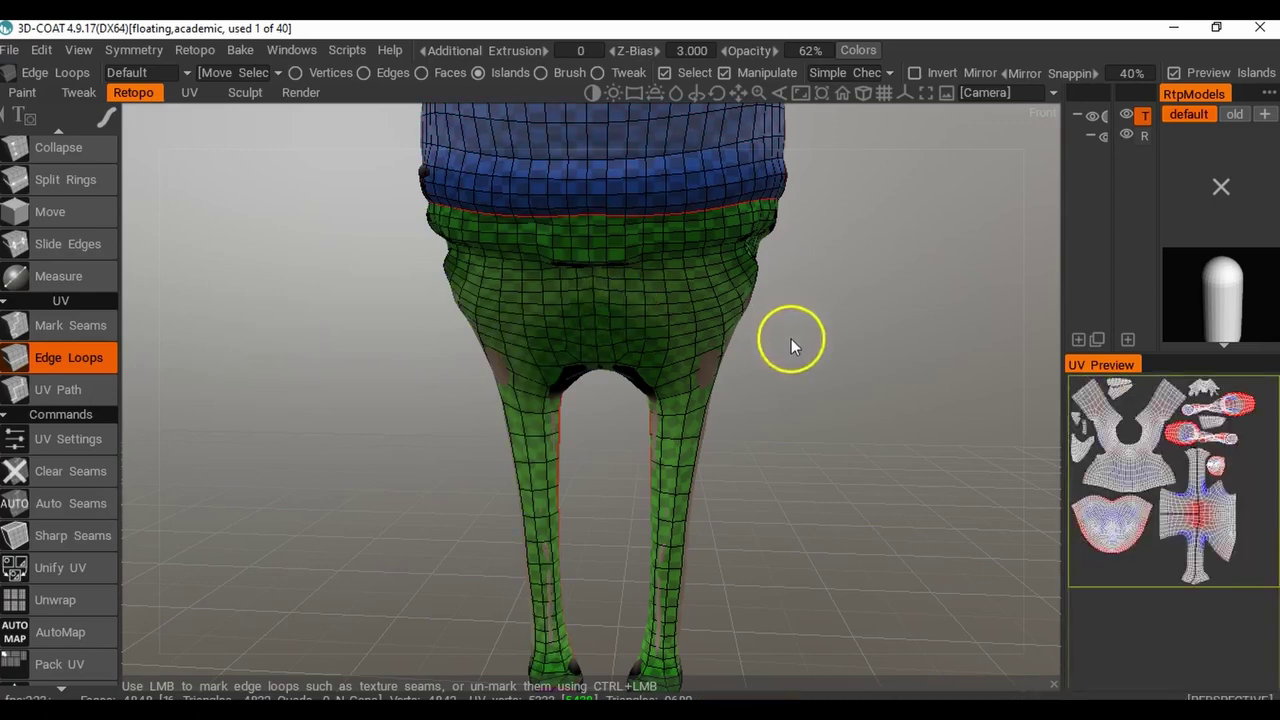
Unwrap the islands again with the trousers as a single piece.
drag(810, 392, 570, 402)
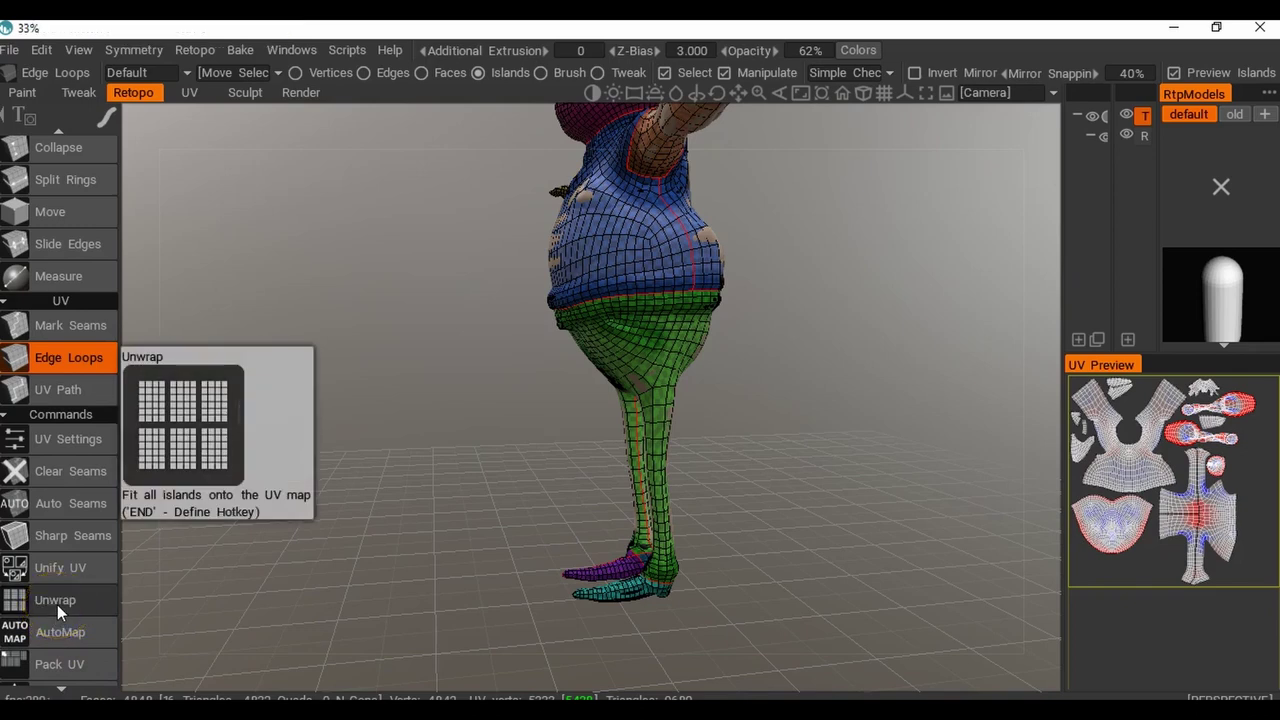
click(57, 600)
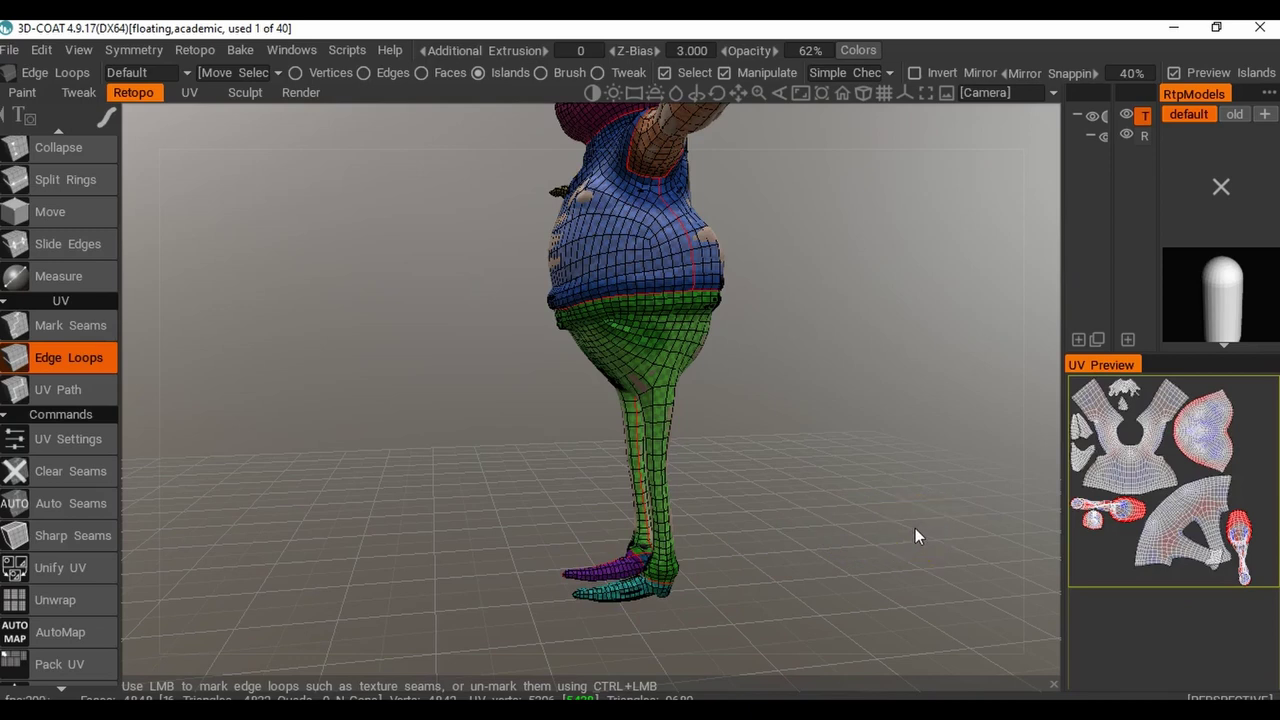
Mark a lengthwise edge loop along the sole of the character's right foot to match the other foot's seam.
scroll(725, 555, up, 5)
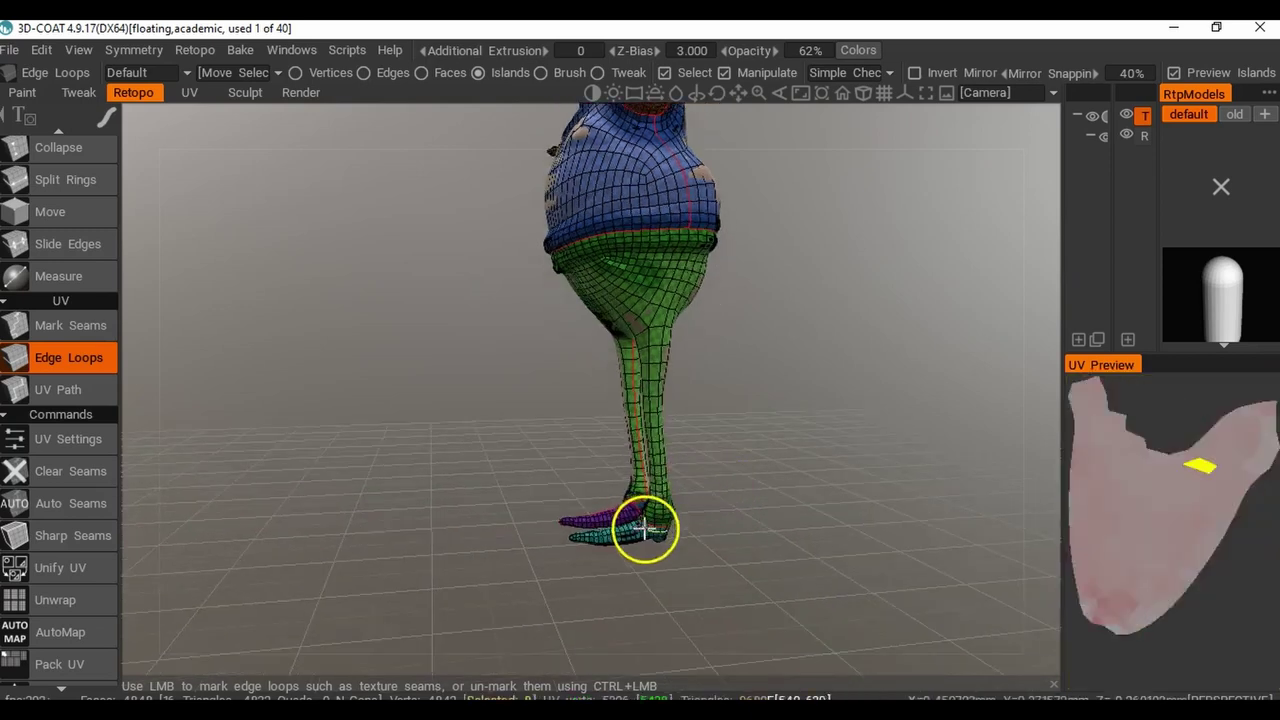
middle_drag(793, 530, 677, 413)
drag(760, 533, 585, 513)
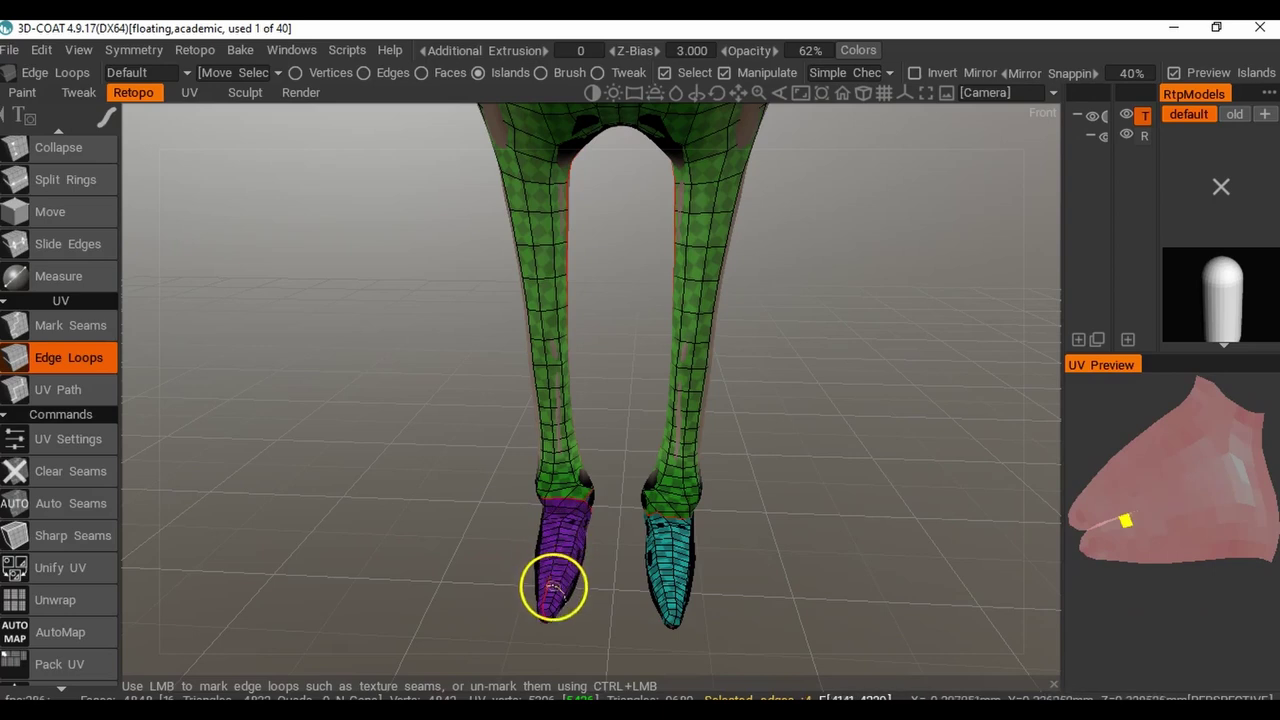
drag(669, 600, 573, 540)
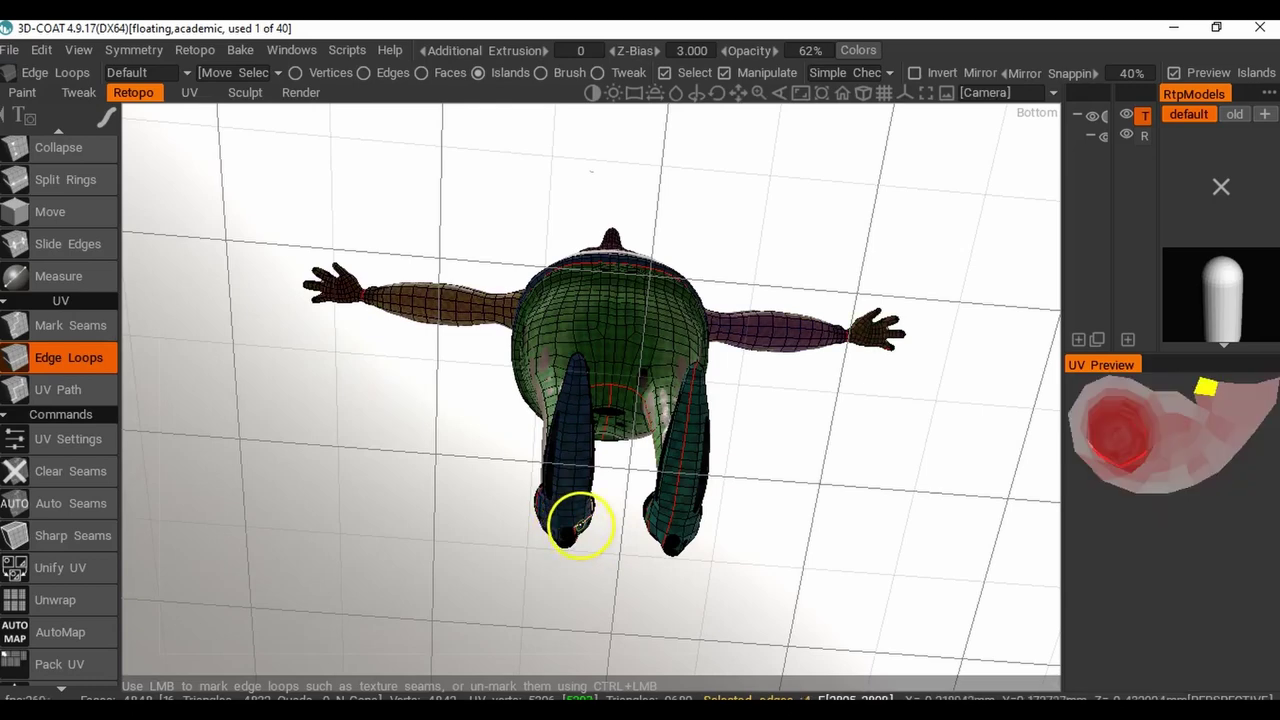
drag(696, 564, 578, 500)
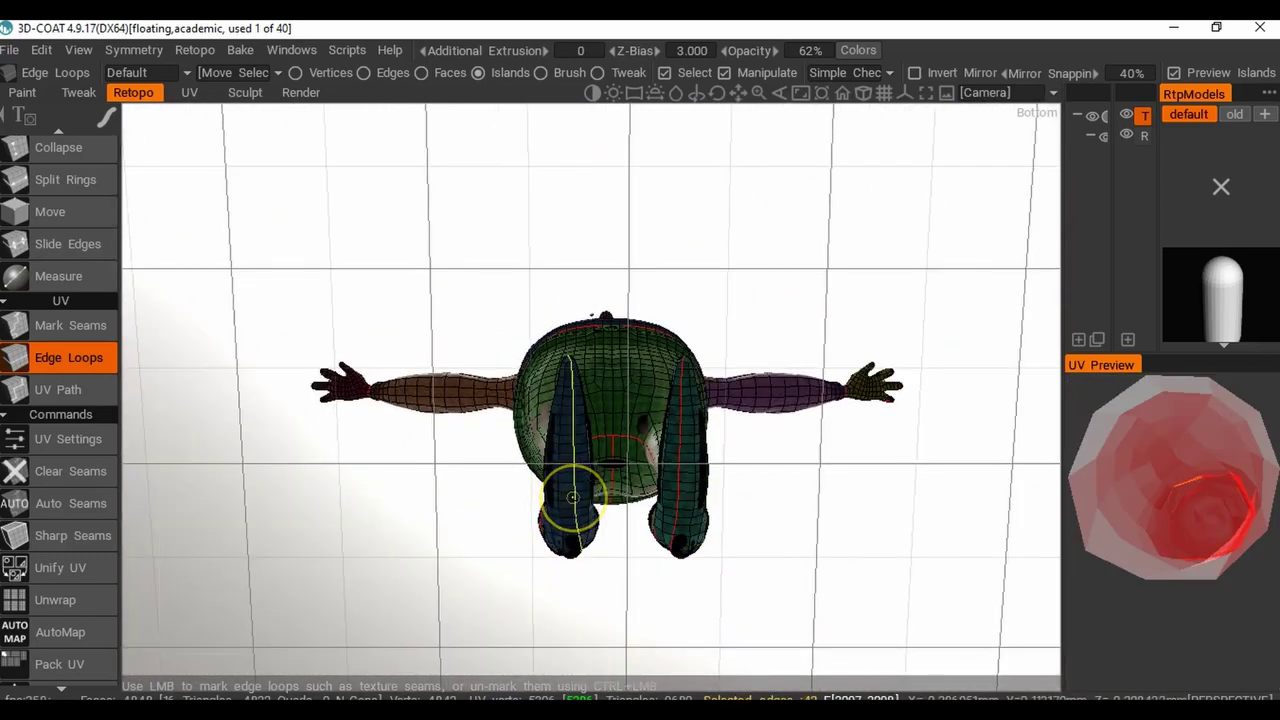
alt+drag(609, 434, 598, 576)
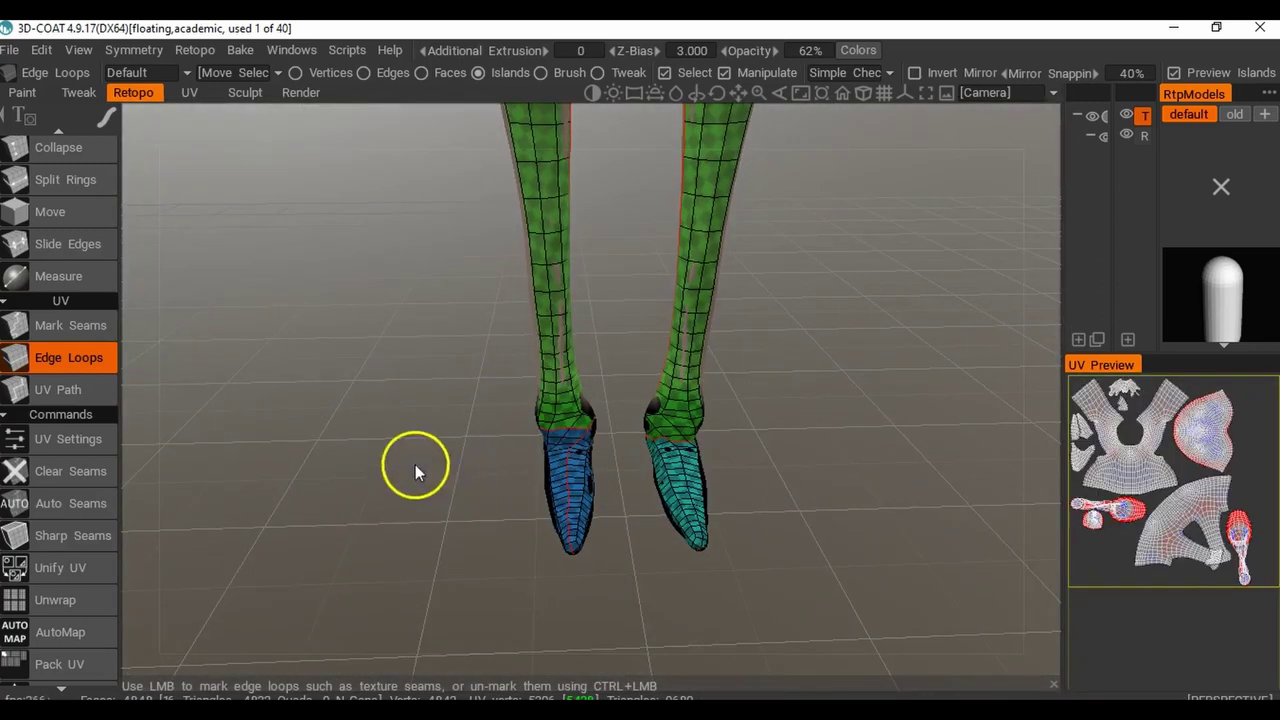
Unmark the seam edges running lengthwise over the top of the character's right foot from the ankle to the toe with Mark Seams.
click(97, 325)
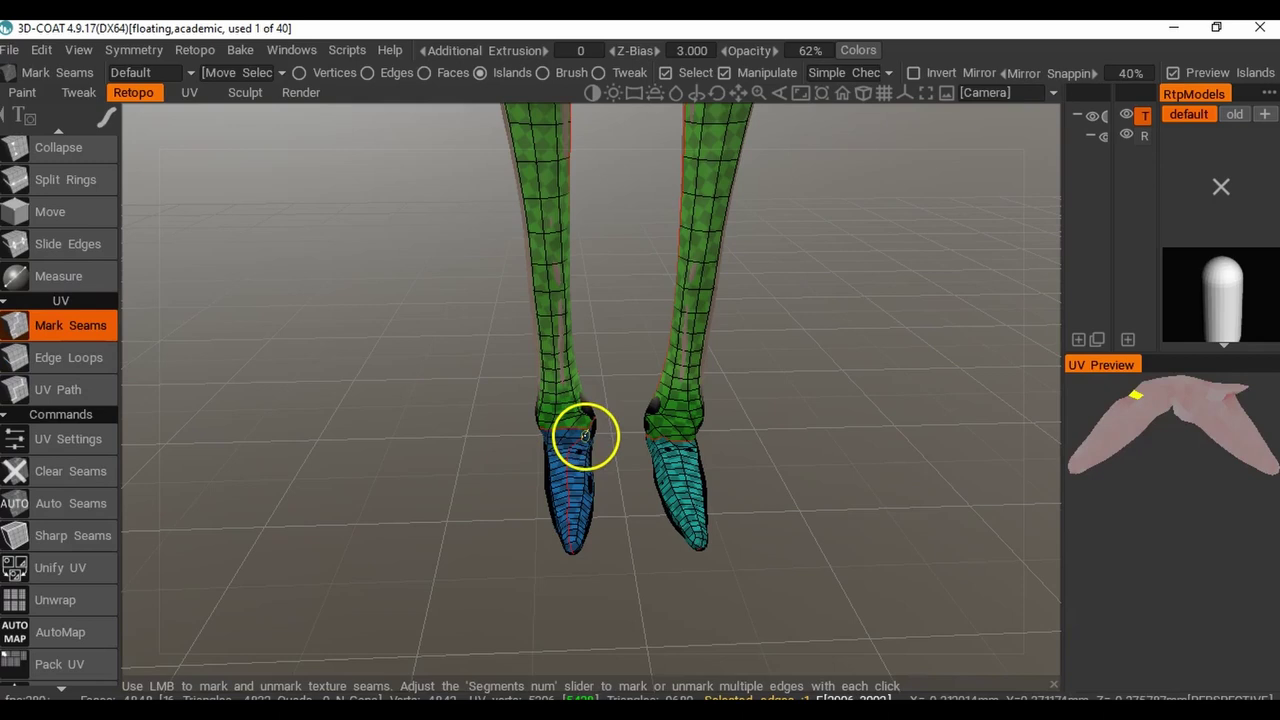
scroll(610, 511, up, 3)
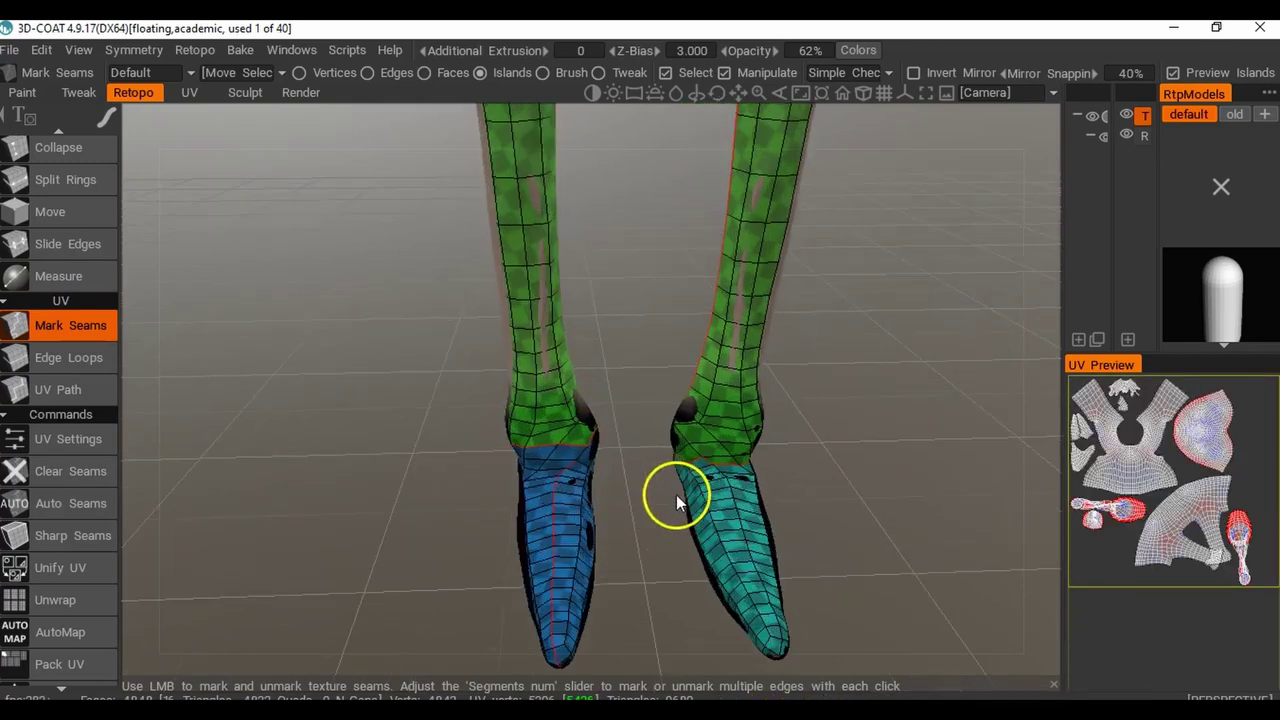
click(566, 468)
click(560, 476)
click(555, 488)
click(554, 494)
click(555, 521)
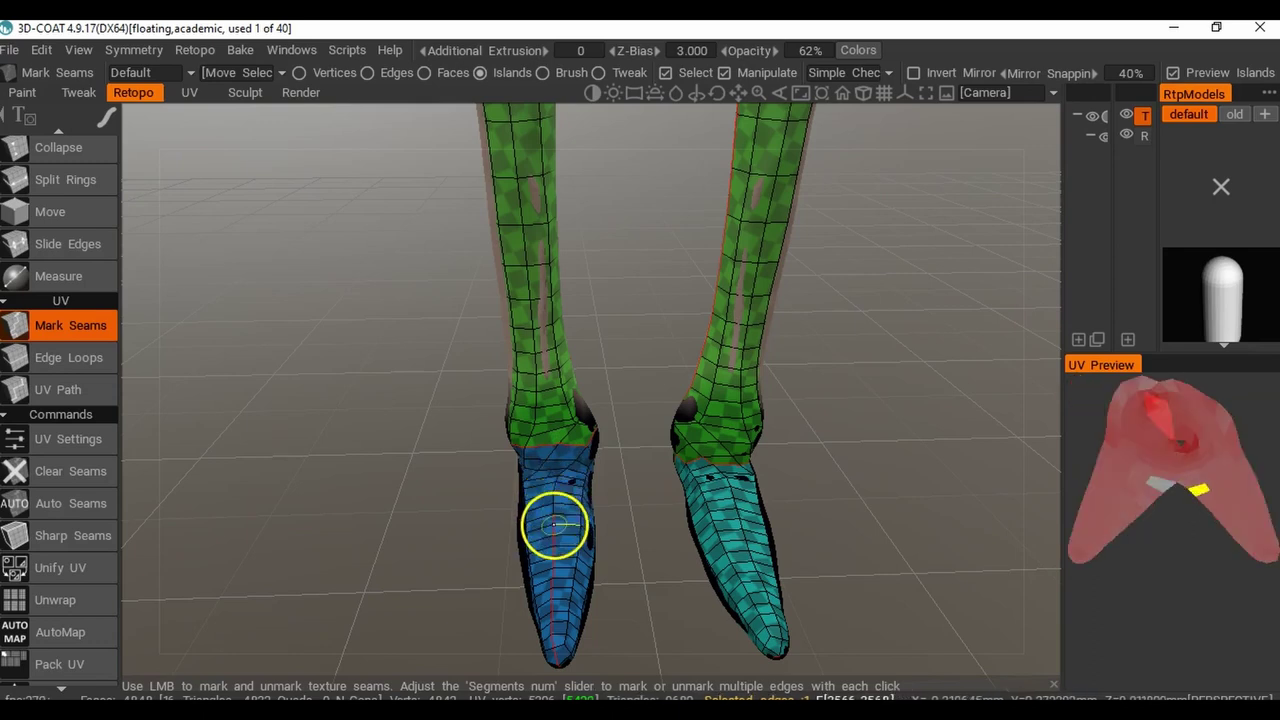
click(550, 545)
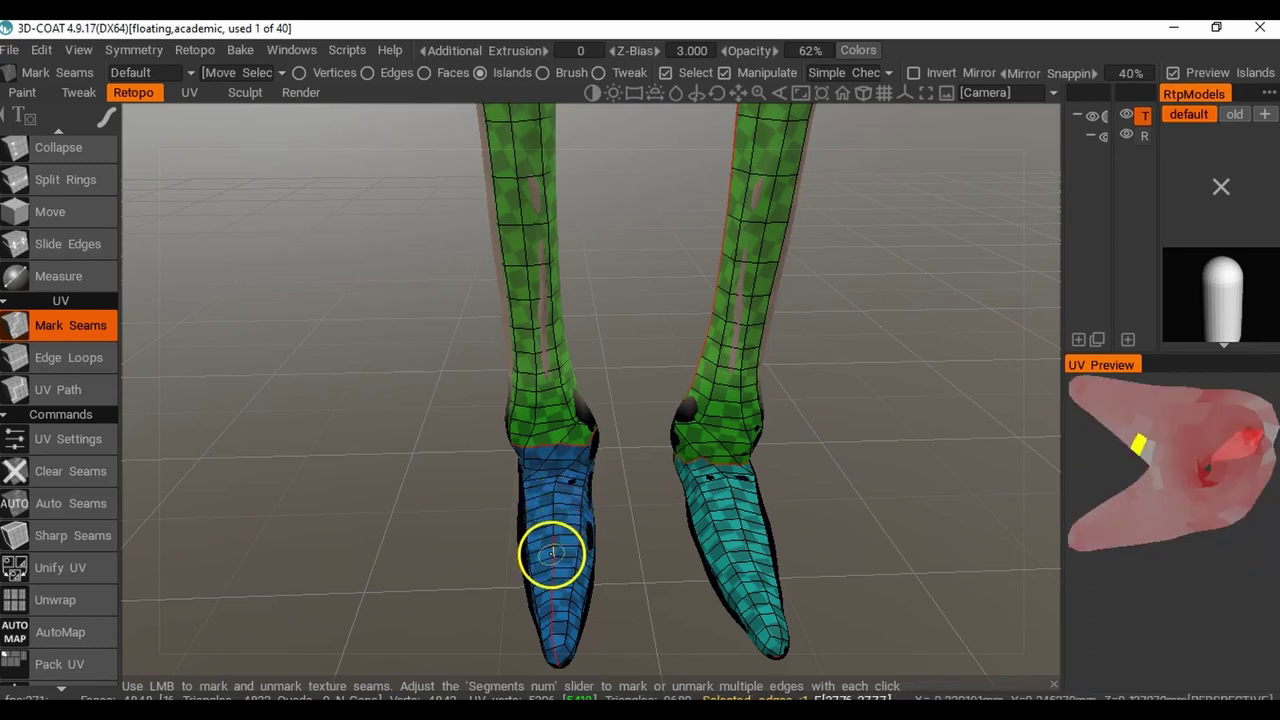
click(555, 562)
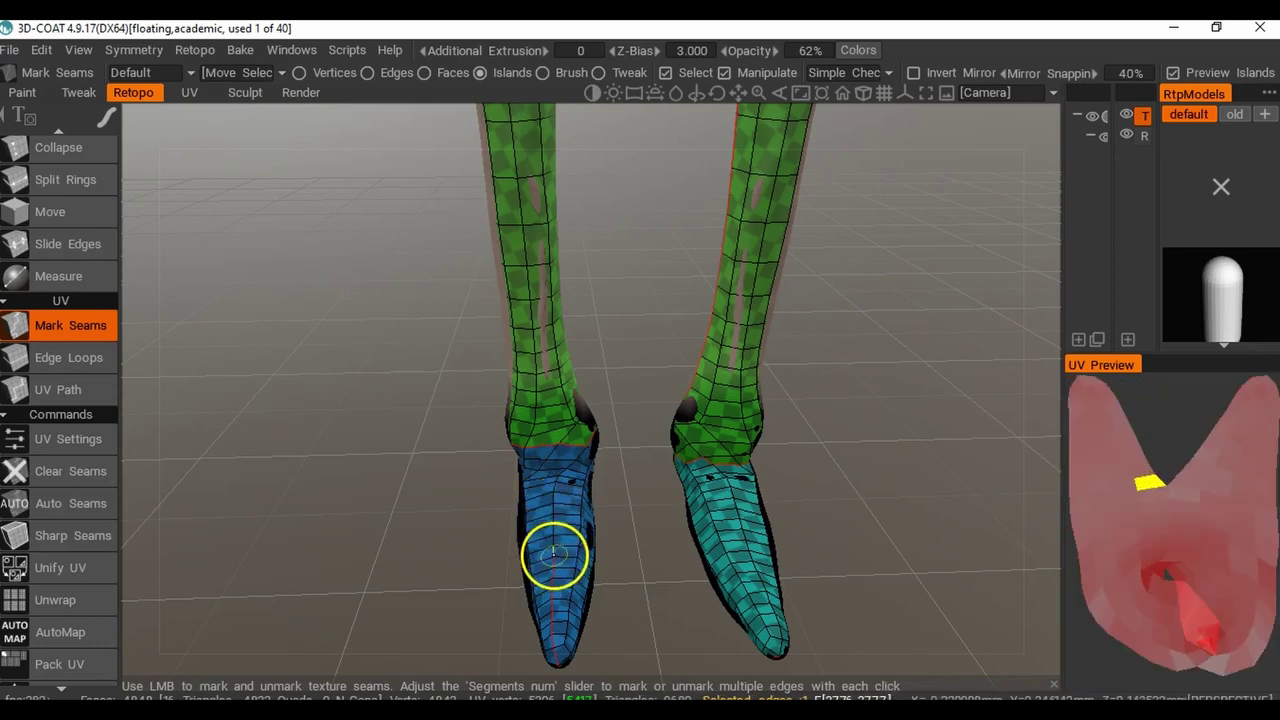
click(553, 562)
click(556, 570)
click(553, 590)
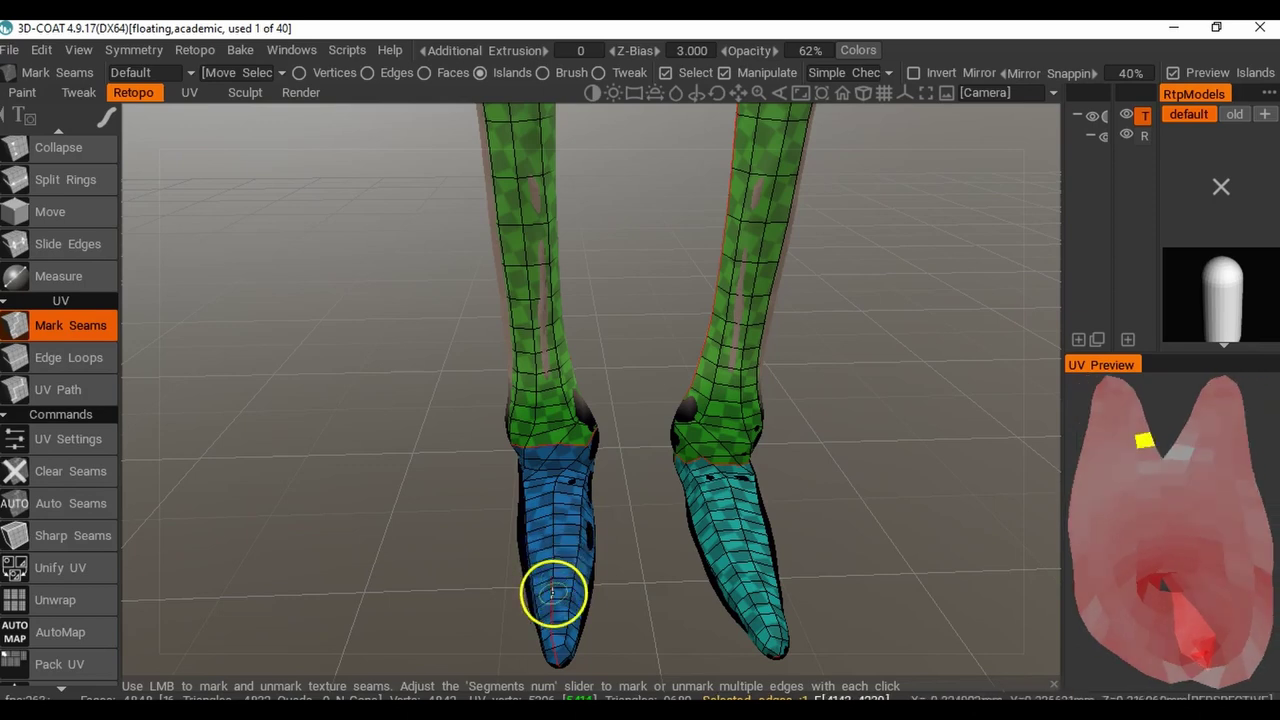
click(553, 597)
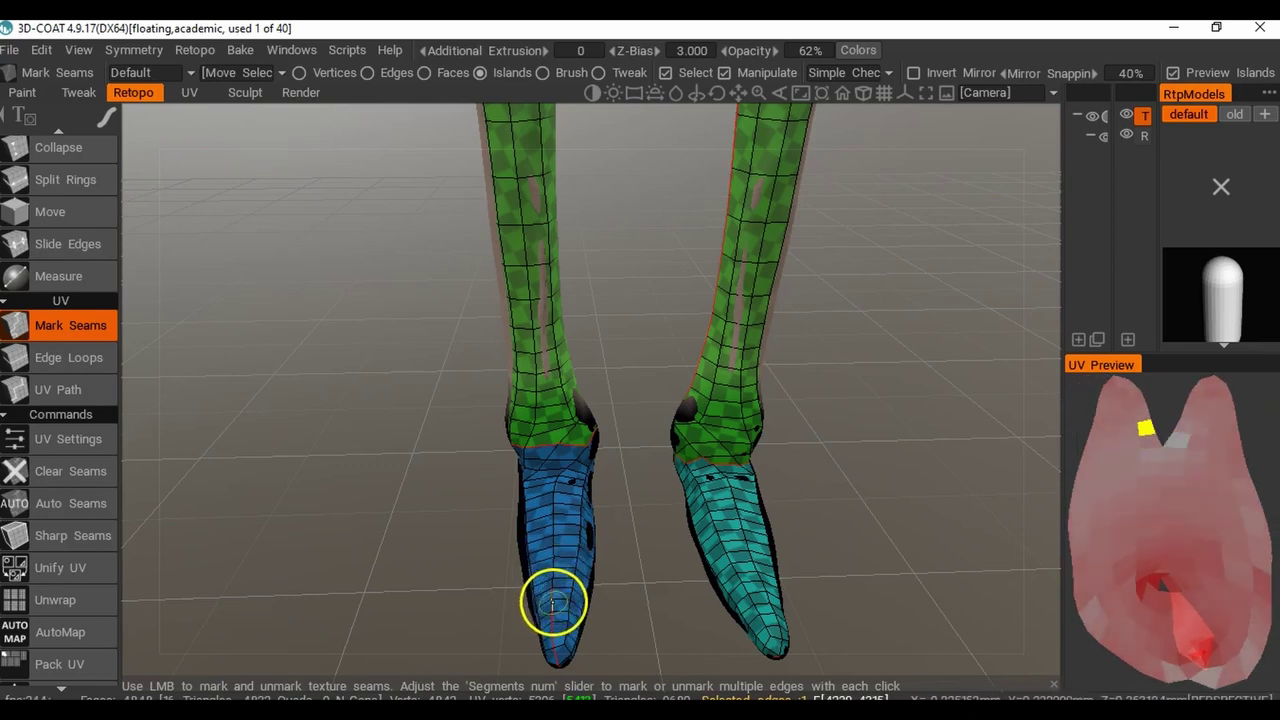
click(553, 612)
click(552, 622)
click(551, 630)
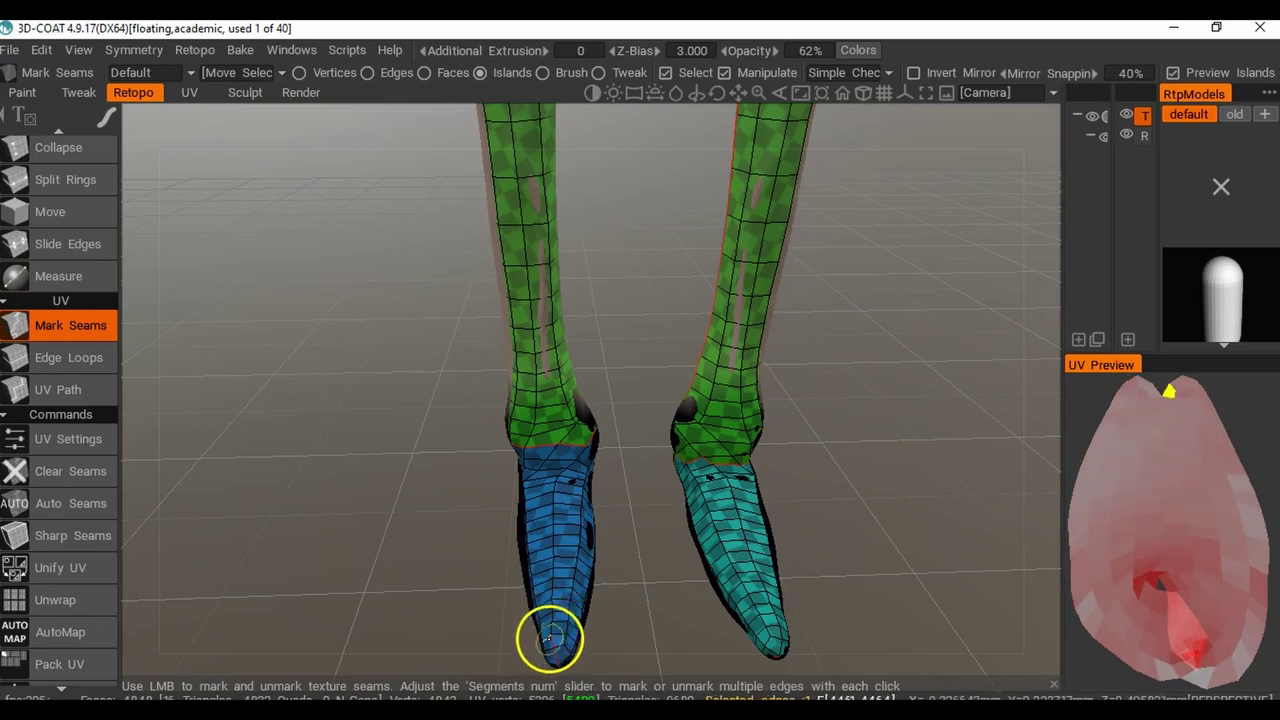
click(551, 640)
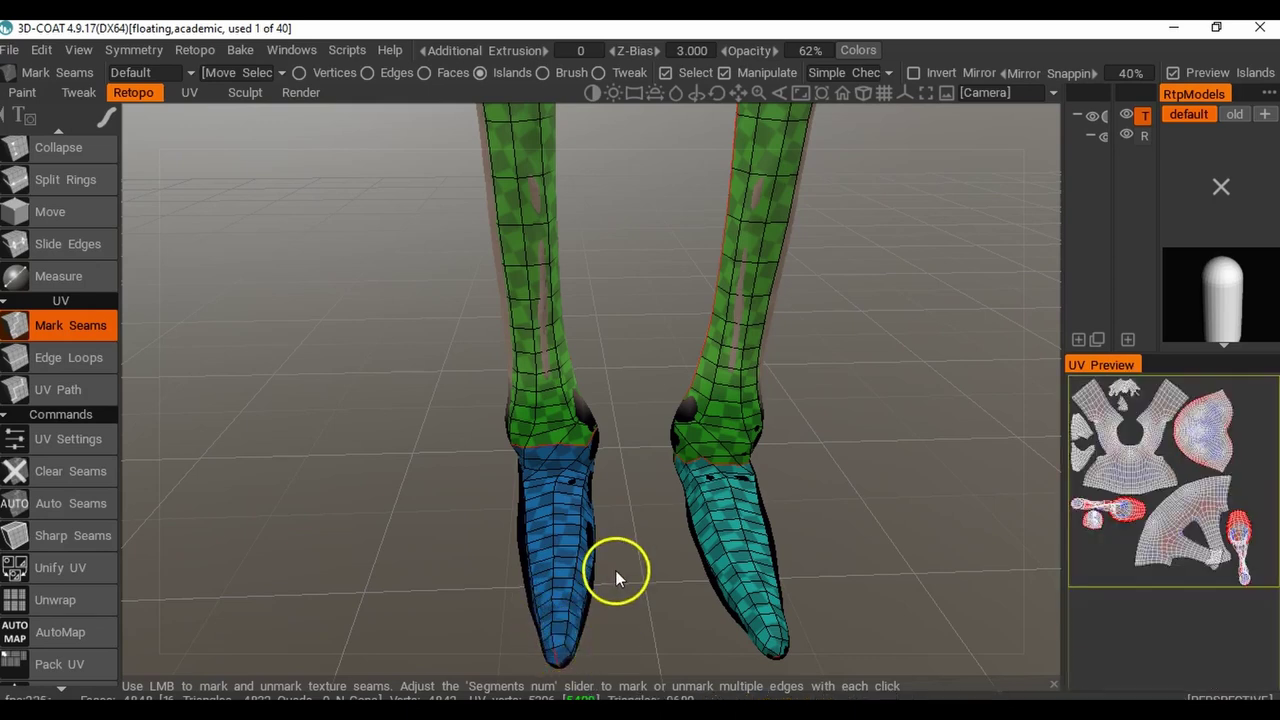
drag(615, 571, 650, 490)
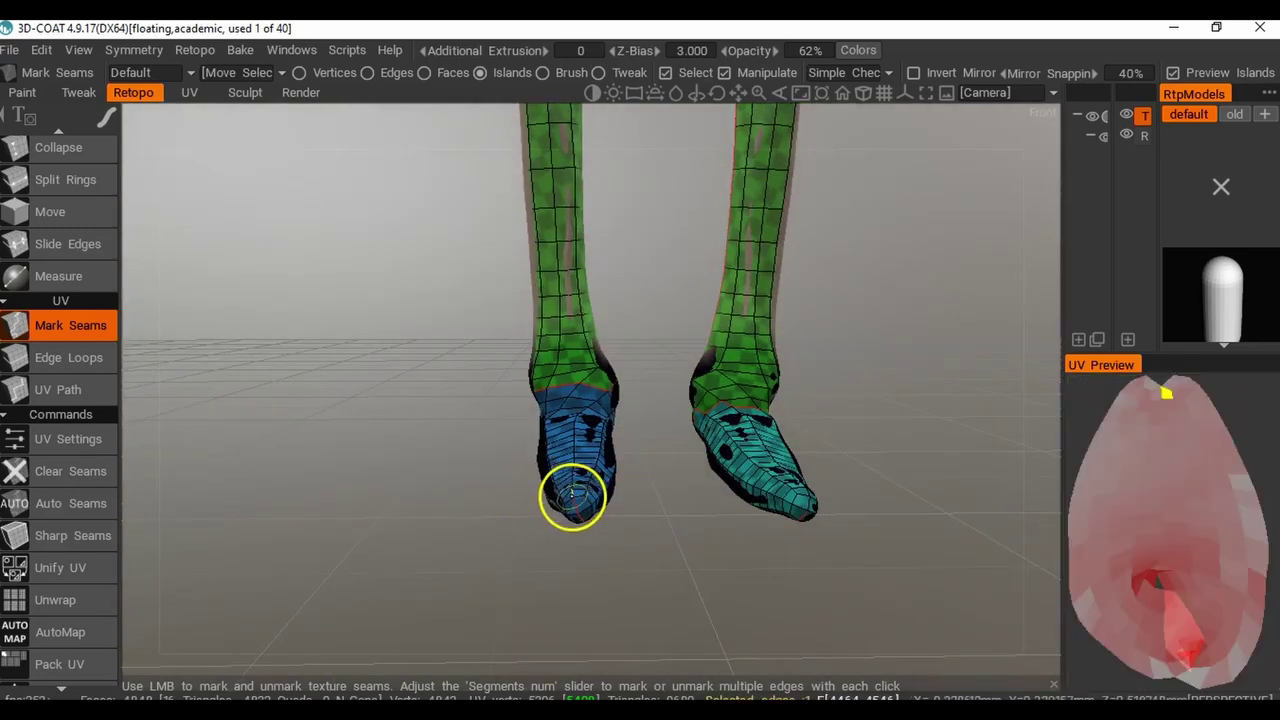
click(577, 503)
Inspect both feet from the front for remaining seams and dismiss the Storage Sense notifications.
right_drag(684, 539, 808, 476)
right_drag(516, 409, 726, 453)
drag(550, 466, 579, 422)
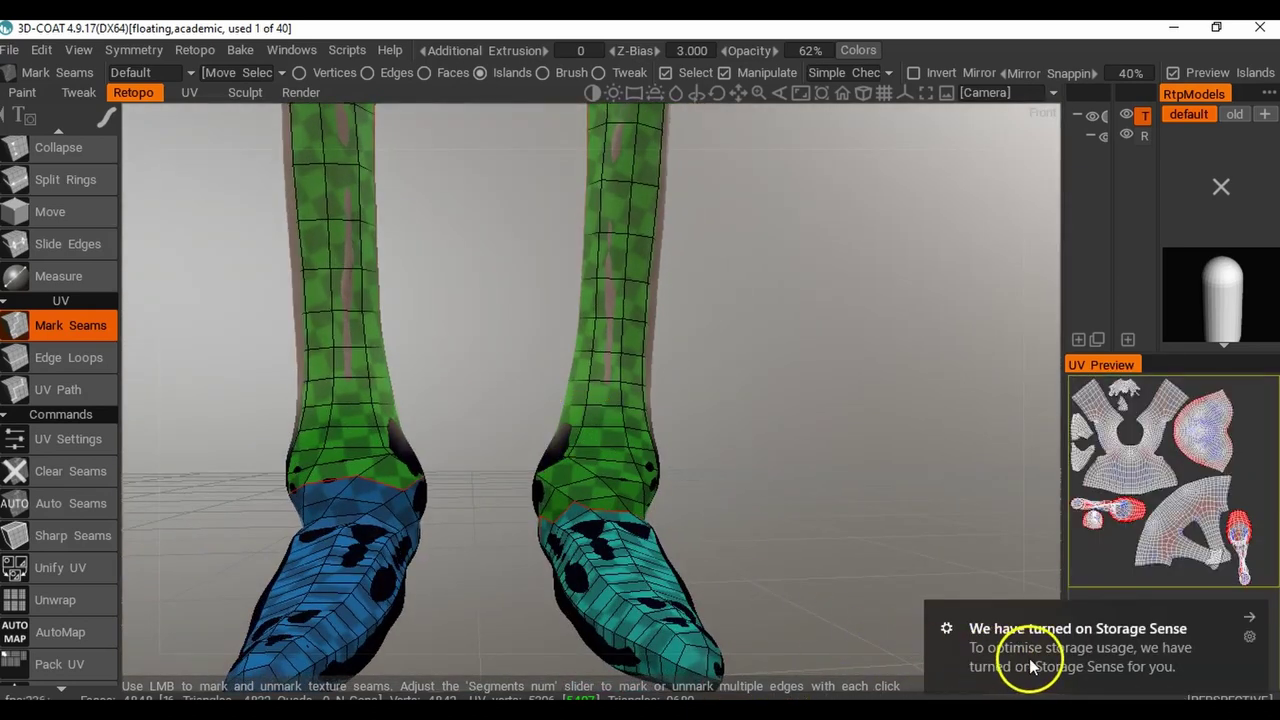
click(1250, 620)
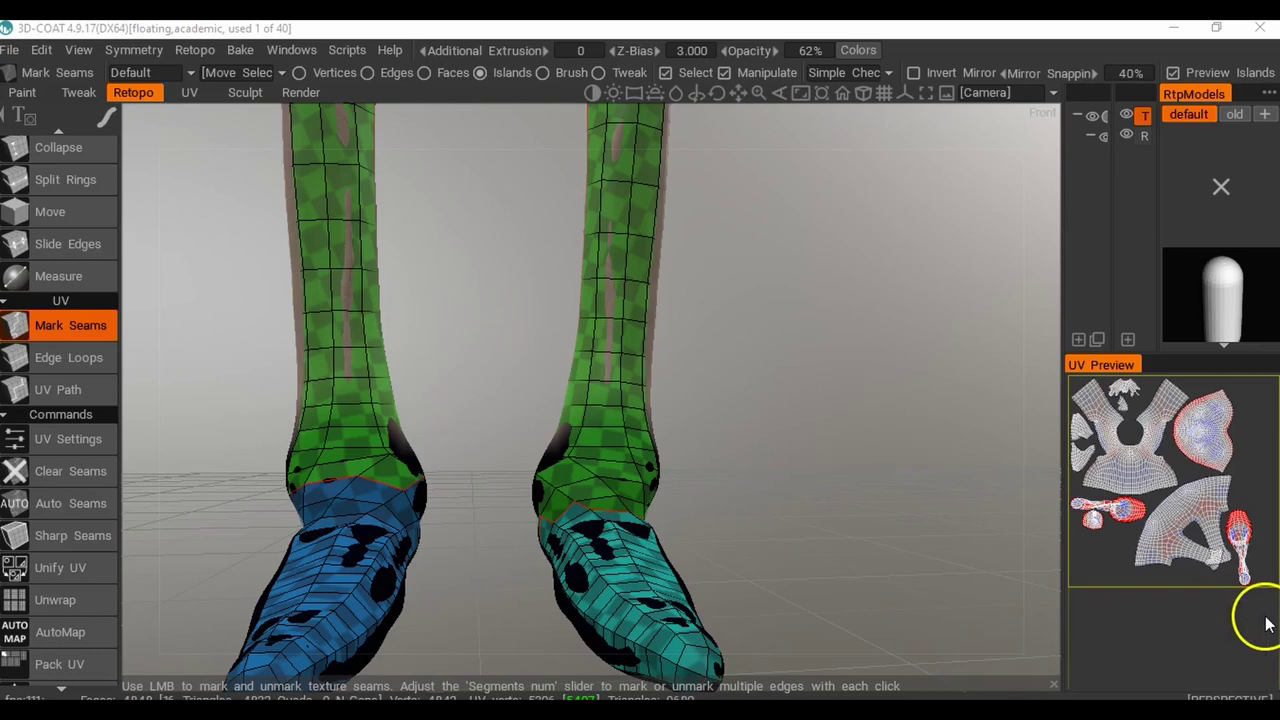
right_drag(1020, 612, 443, 537)
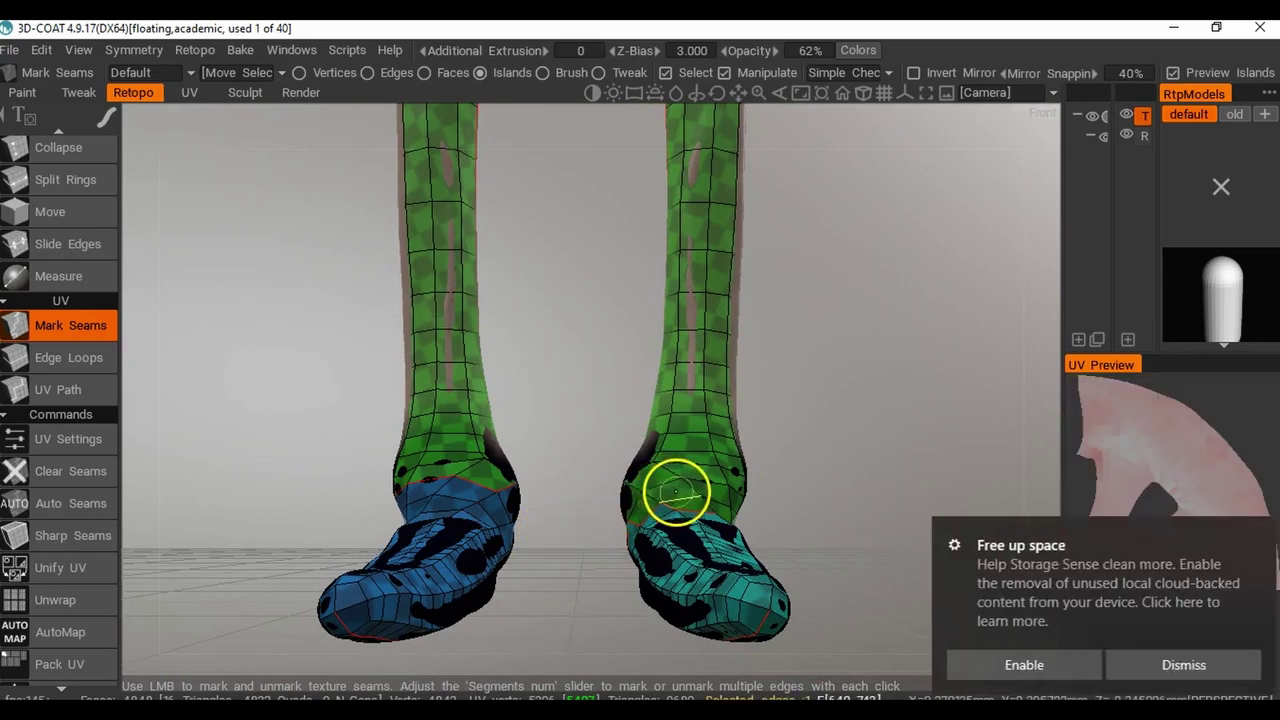
click(1170, 668)
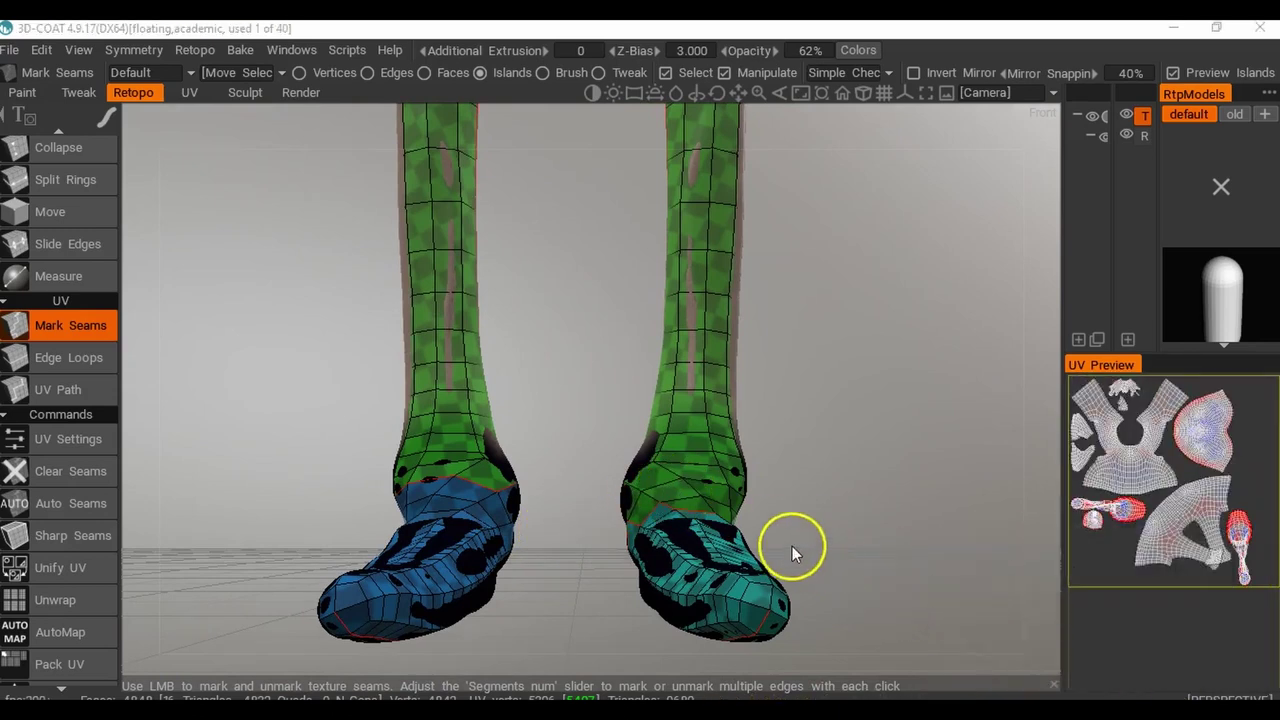
Mark seam edges across the front of the blue foot's ankle, just below its boundary with the green leg island.
right_drag(776, 548, 634, 543)
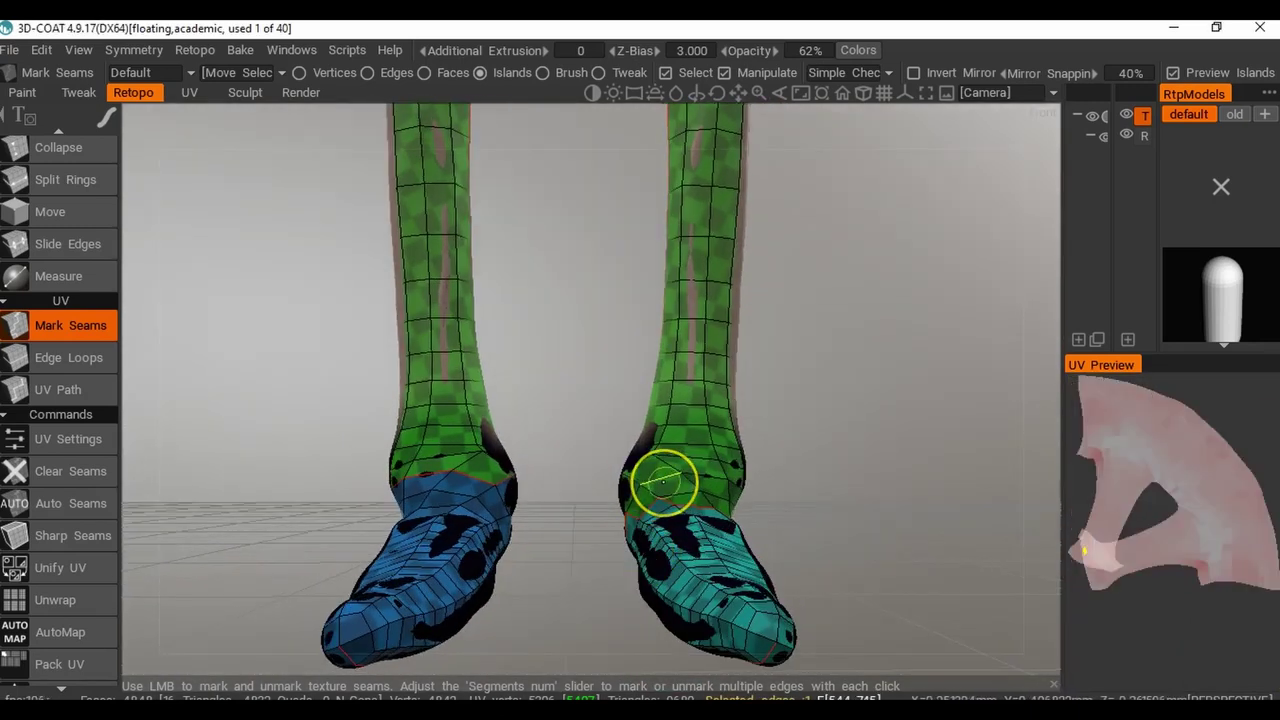
right_drag(466, 517, 439, 495)
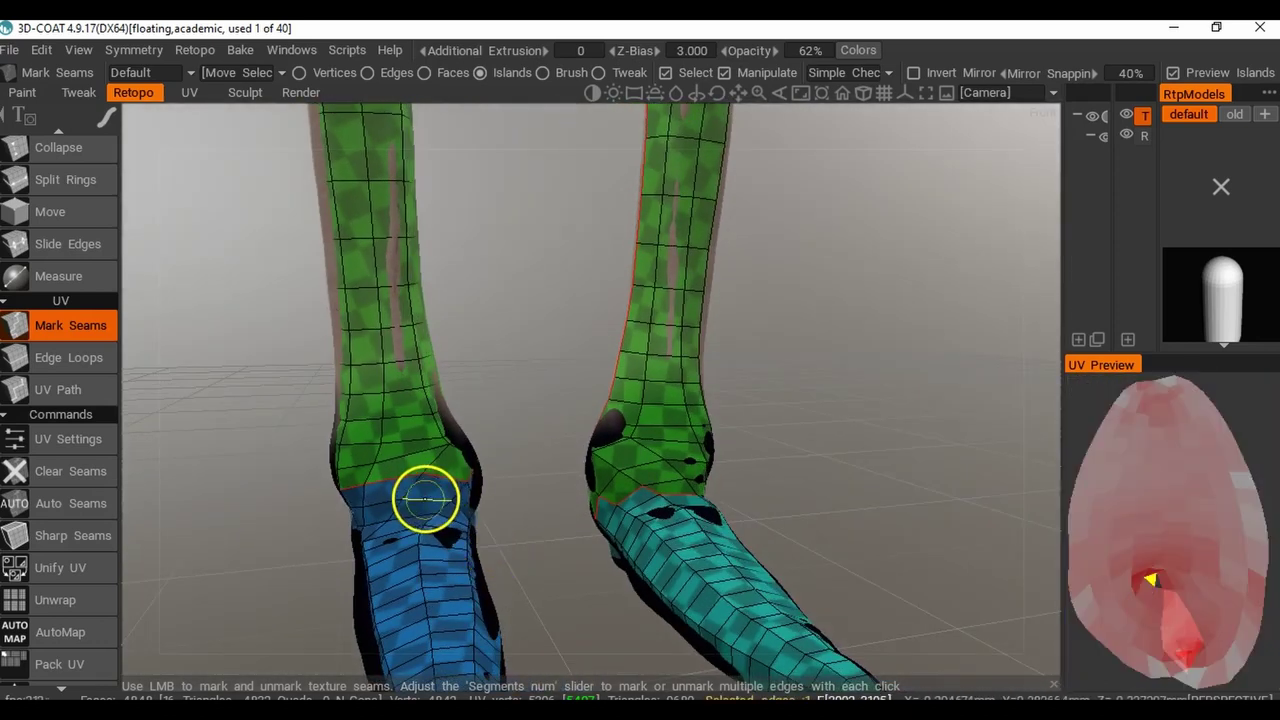
right_drag(243, 503, 183, 591)
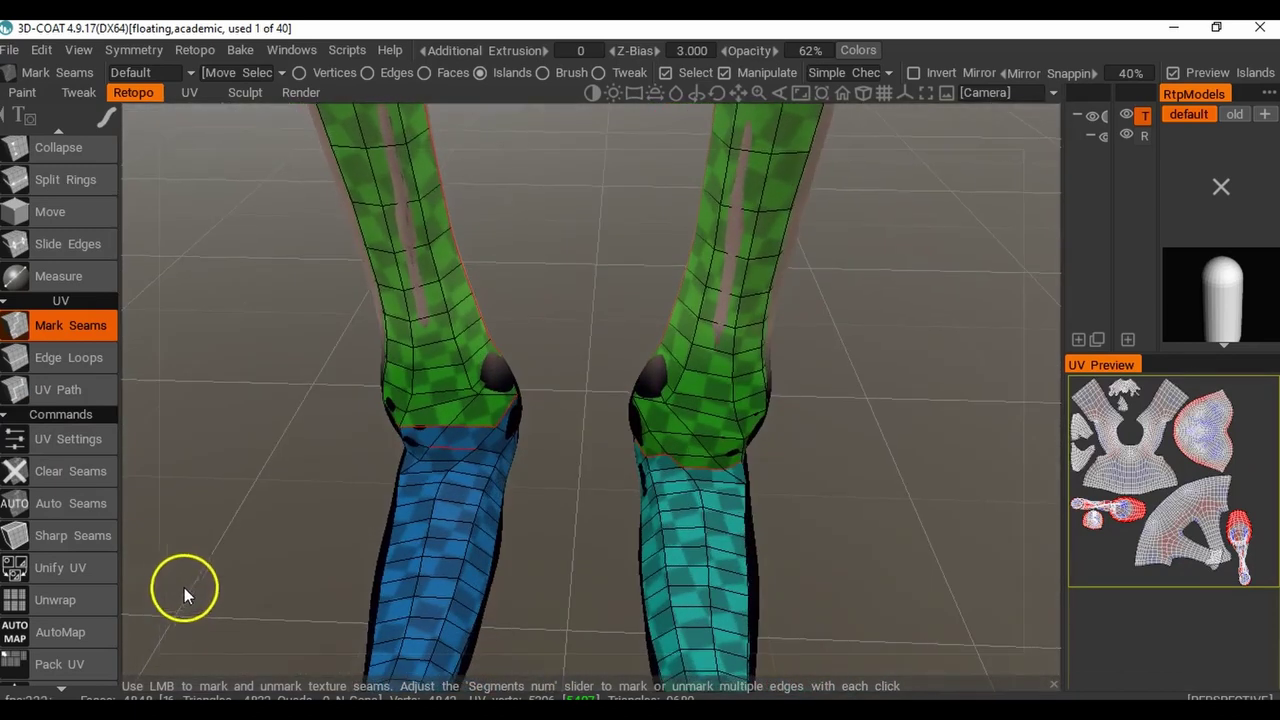
click(486, 445)
mouse_move(491, 447)
alt+mouse_down()
mouse_move(447, 450)
mouse_move(494, 457)
alt+mouse_up()
right_drag(494, 457, 558, 460)
alt+drag(558, 460, 594, 464)
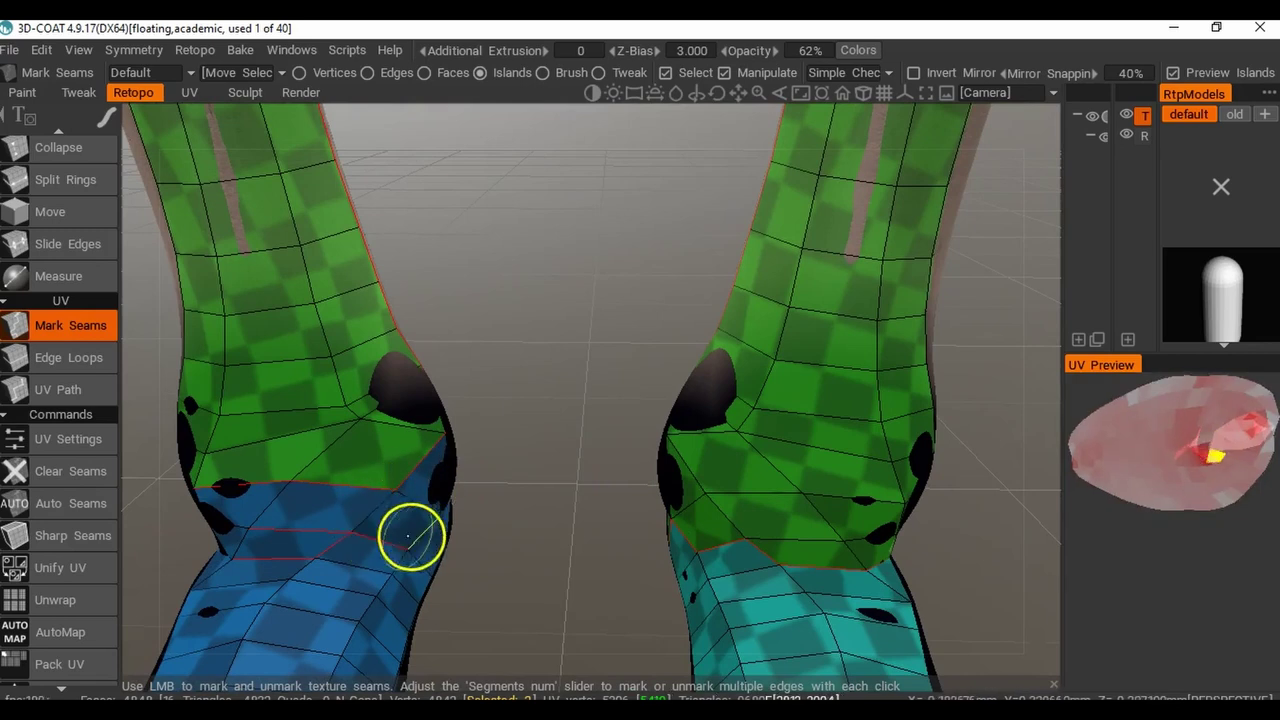
Continue the lower ankle seam around the side and heel of the blue foot to close the loop.
right_drag(409, 531, 319, 490)
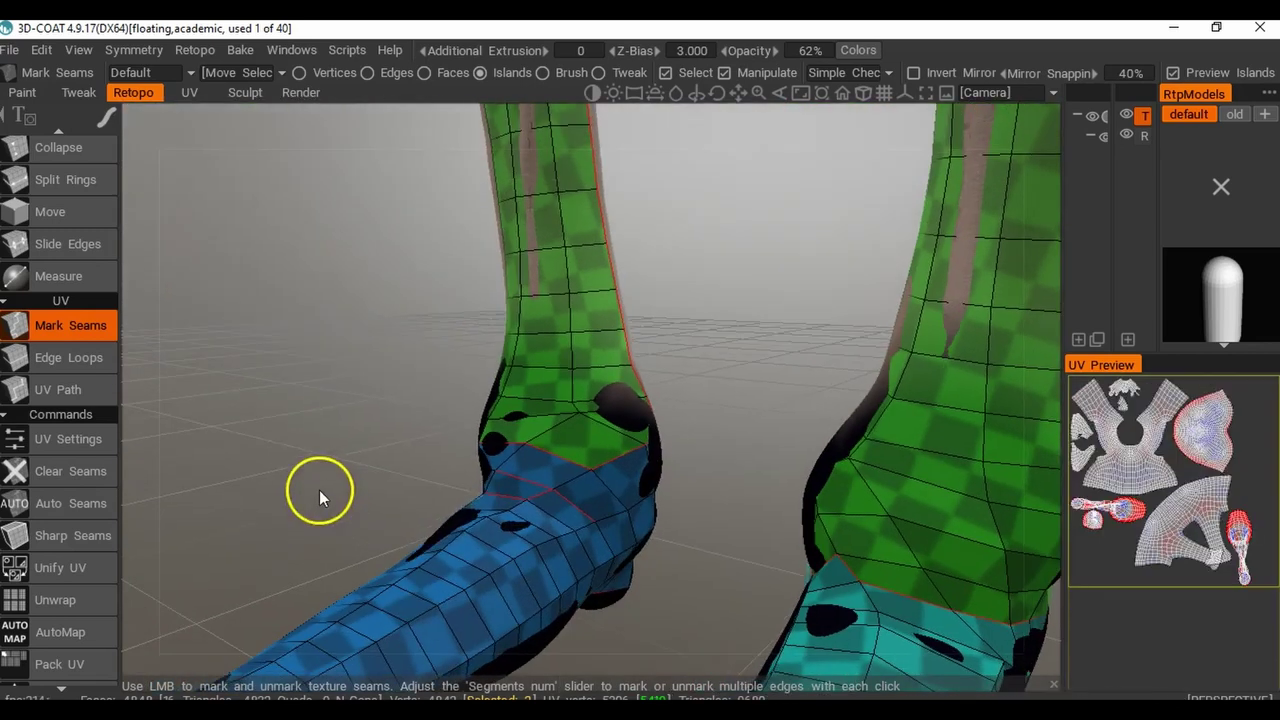
alt+drag(646, 499, 566, 523)
middle_drag(566, 523, 376, 464)
right_drag(758, 493, 563, 503)
click(627, 500)
right_drag(649, 497, 631, 456)
right_drag(614, 500, 766, 434)
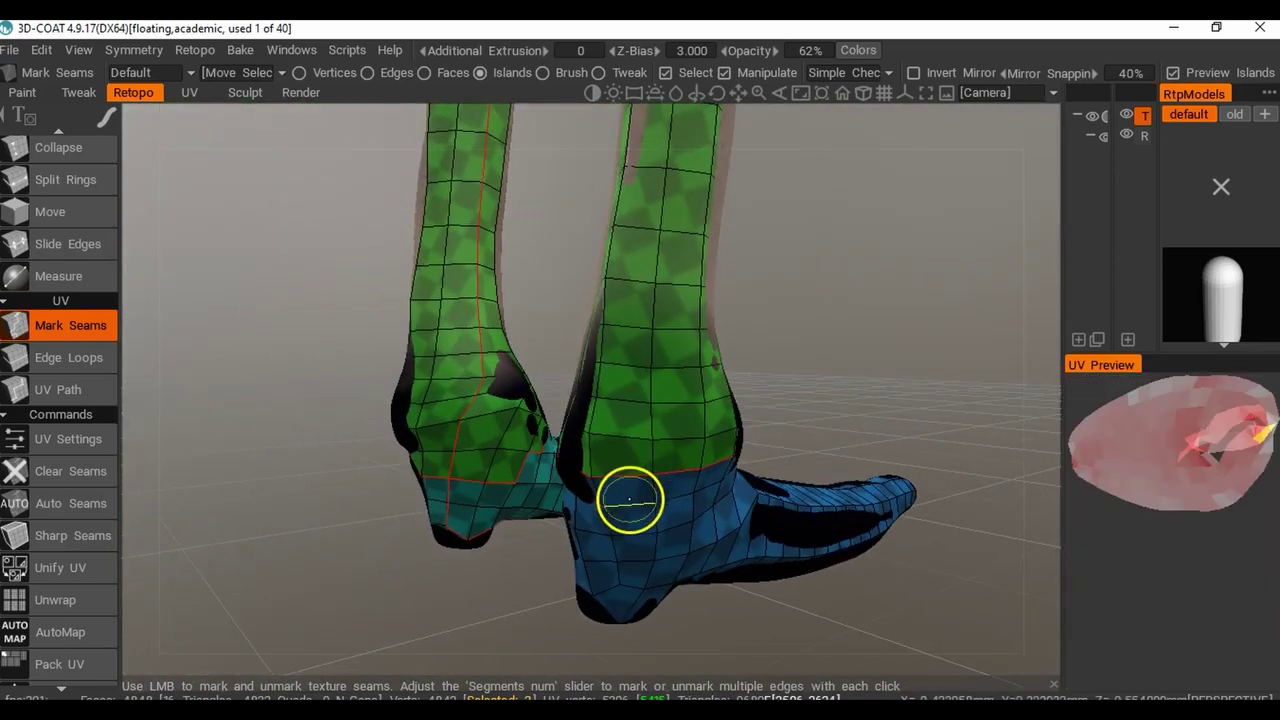
right_drag(706, 490, 566, 451)
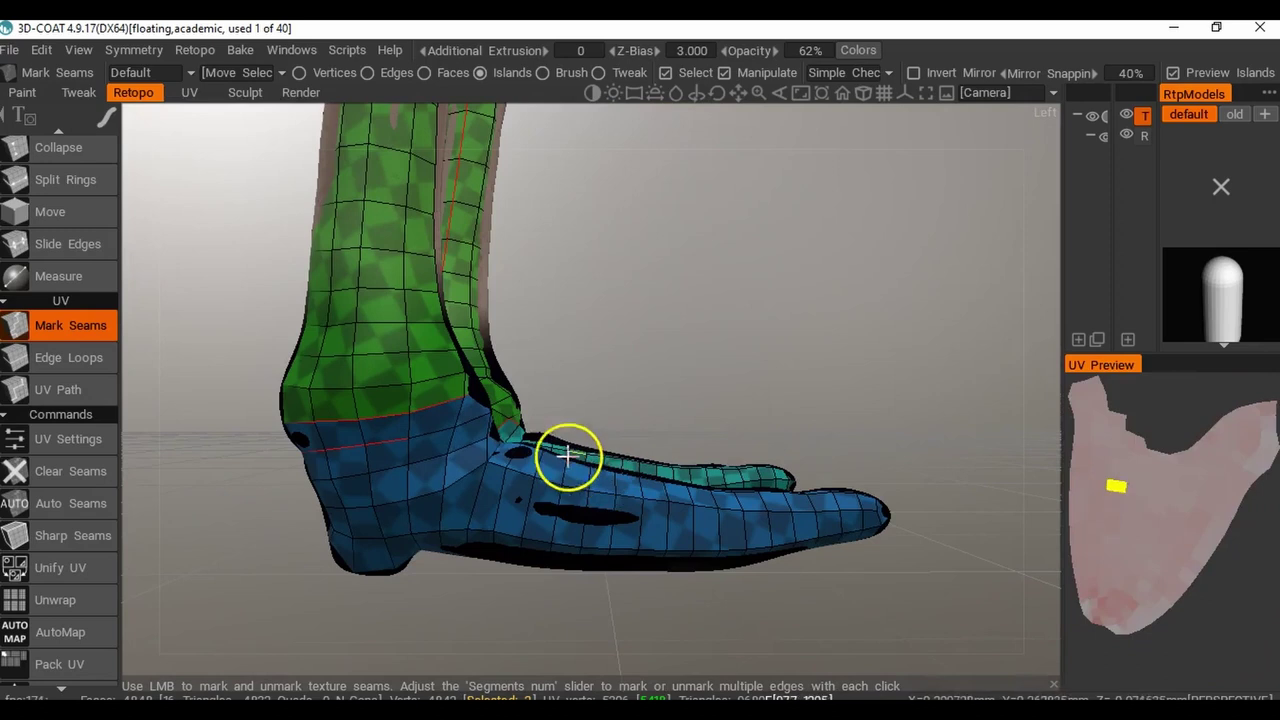
right_drag(457, 425, 397, 522)
scroll(437, 500, up, 3)
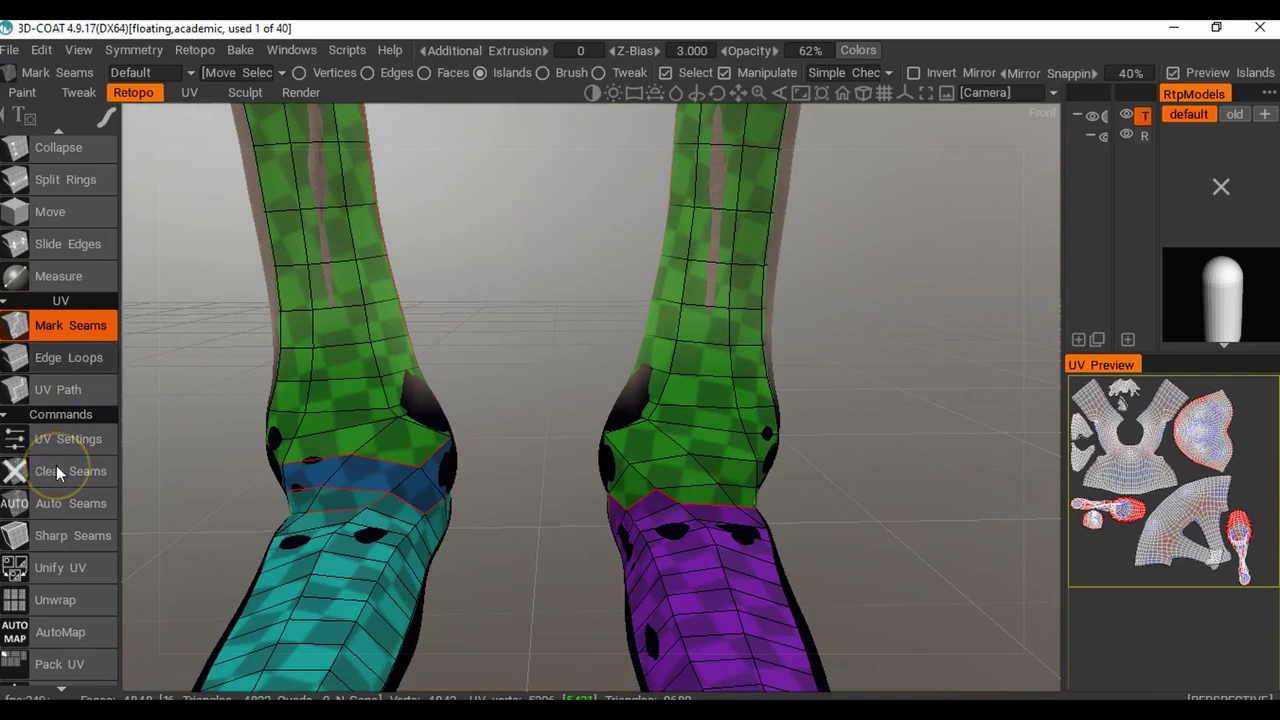
Remove the superfluous upper seams on the blue foot's ankle with Edge Loops and unwrap the UVs again.
key(l)
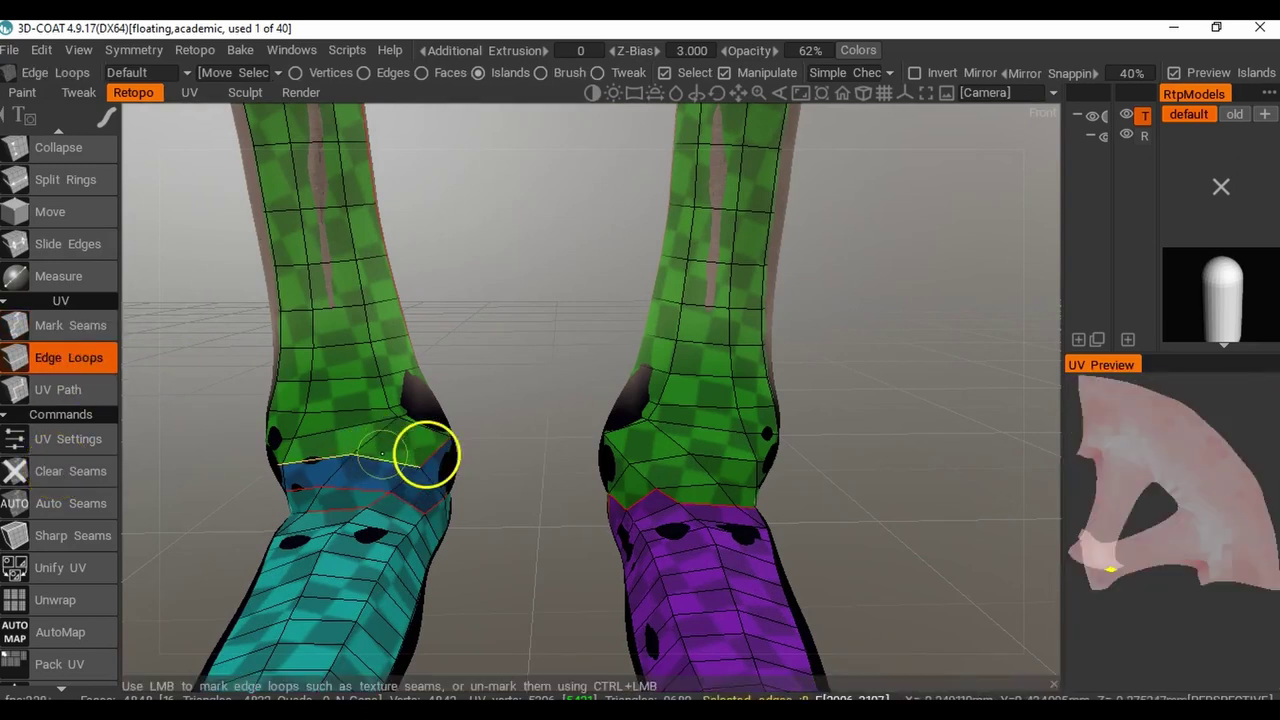
ctrl+click(445, 460)
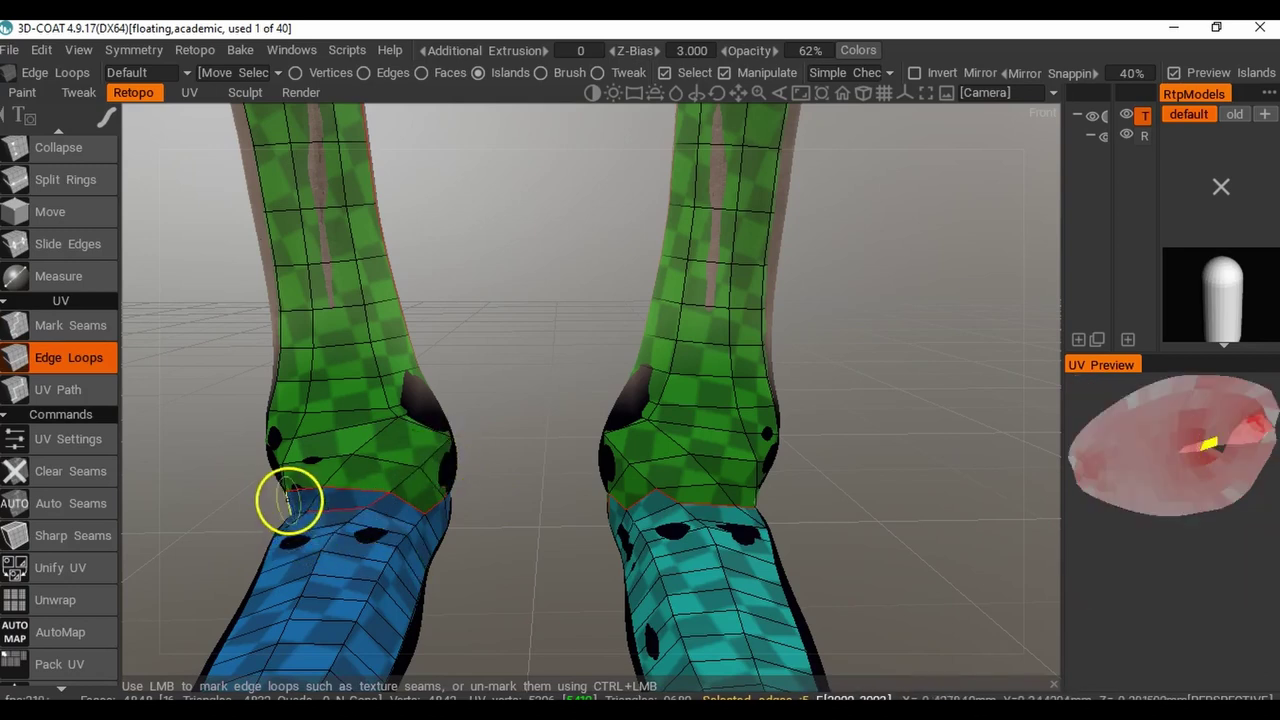
scroll(326, 509, down, 4)
drag(282, 508, 414, 500)
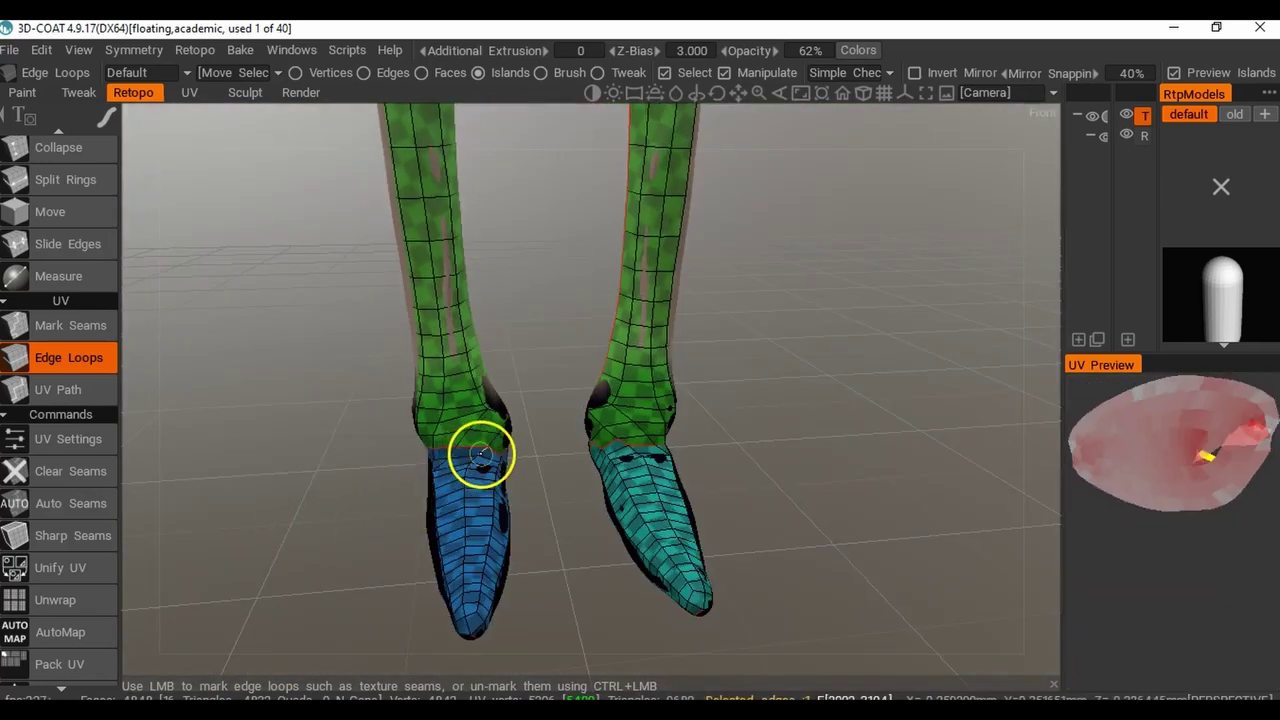
drag(615, 559, 518, 578)
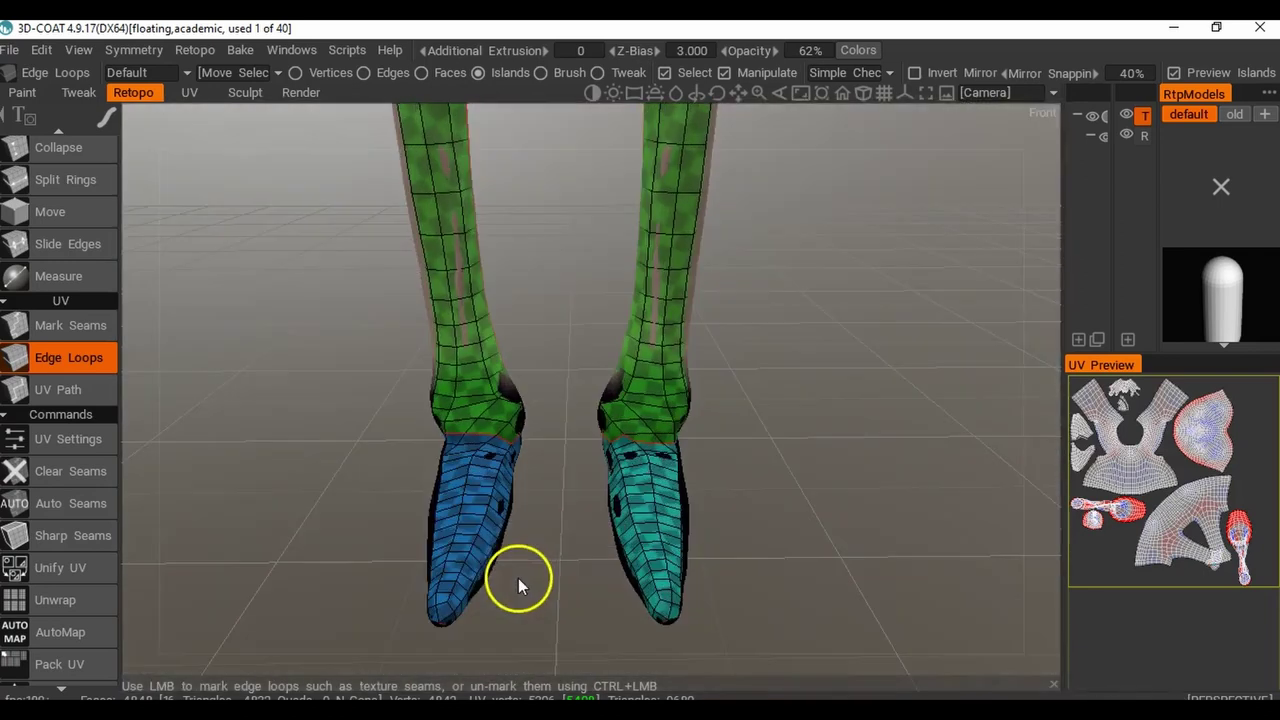
click(62, 600)
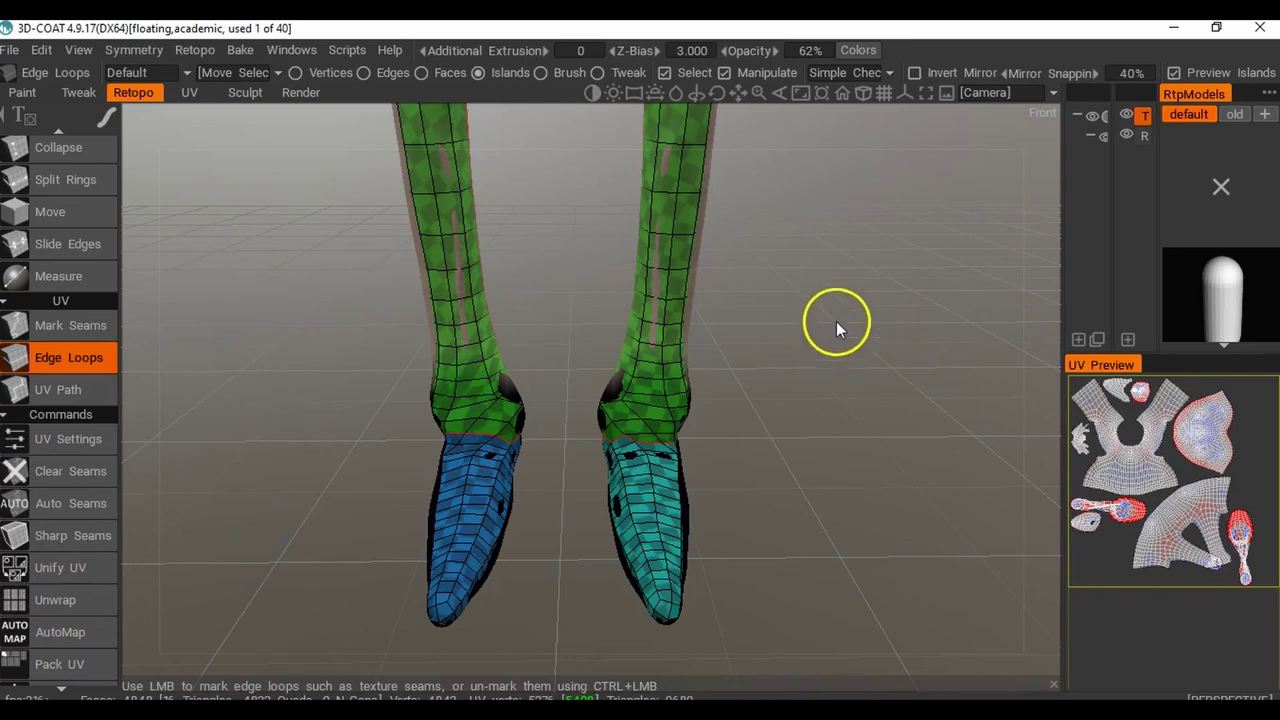
Examine the whole character and highlight the elongated red island in the UV preview to identify its body part.
middle_drag(857, 280, 831, 591)
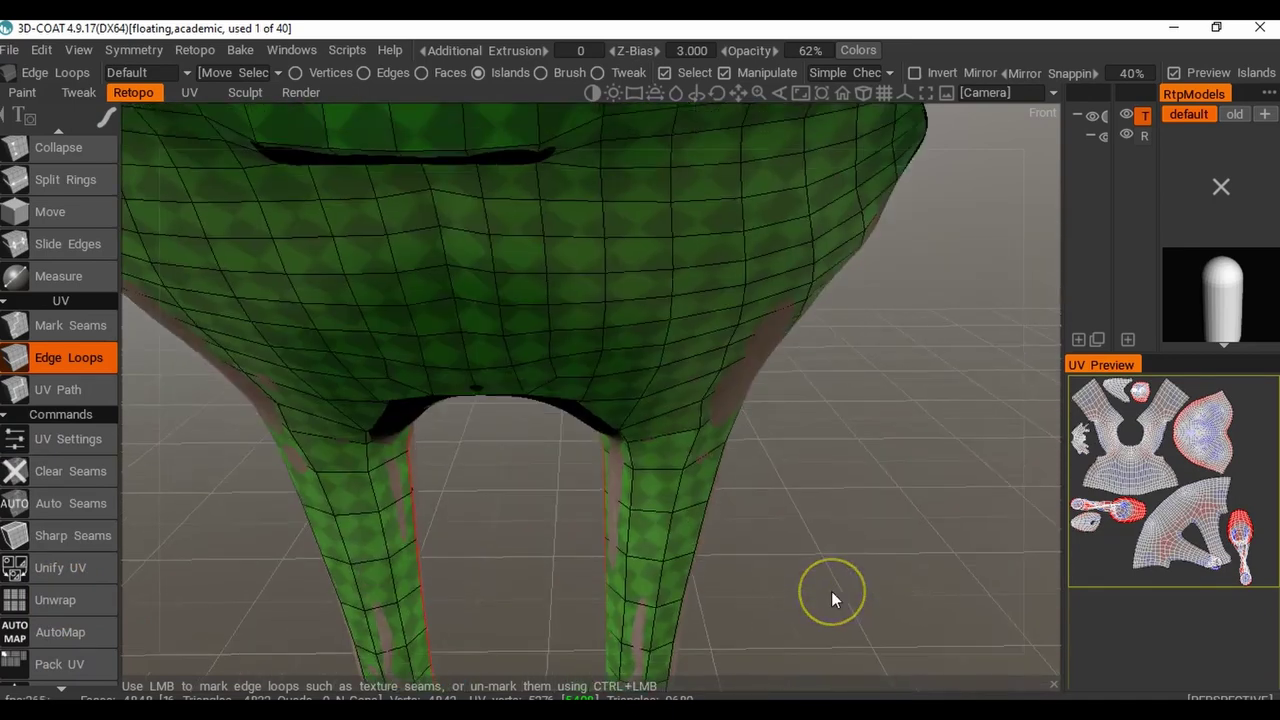
scroll(831, 591, down, 3)
right_drag(831, 591, 670, 461)
middle_drag(670, 461, 720, 546)
drag(720, 546, 725, 497)
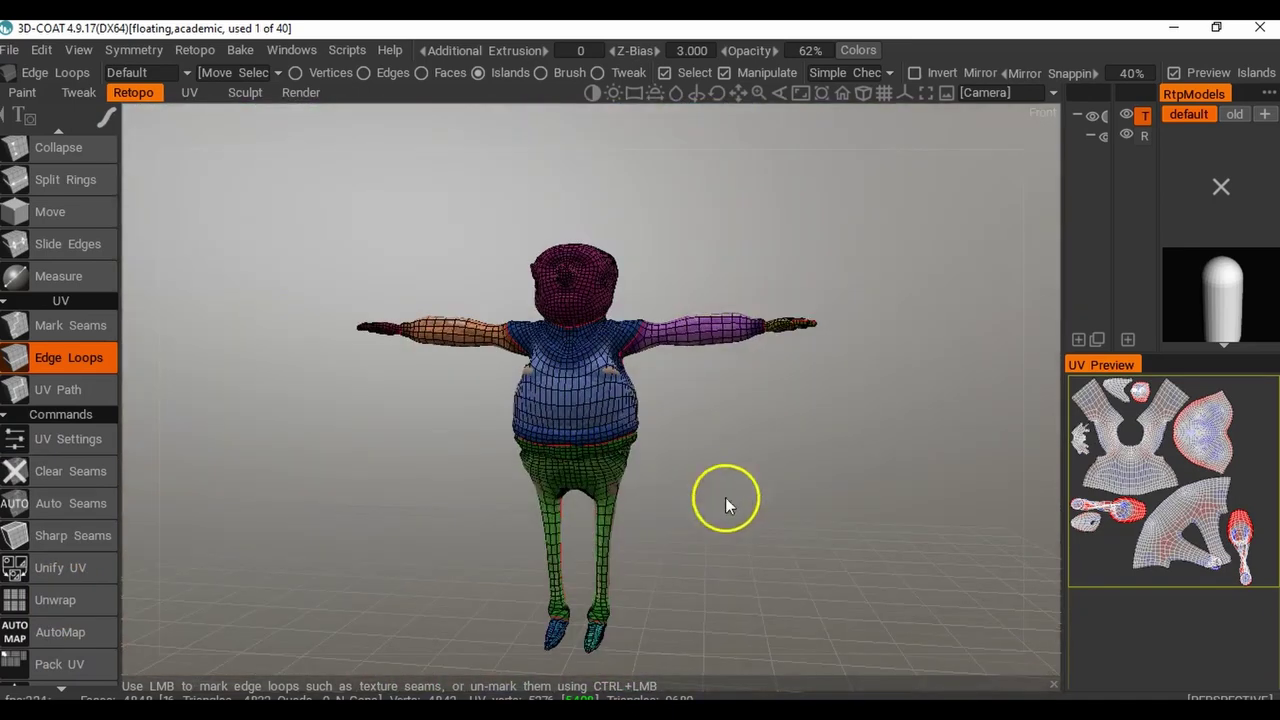
click(1137, 515)
drag(984, 430, 826, 416)
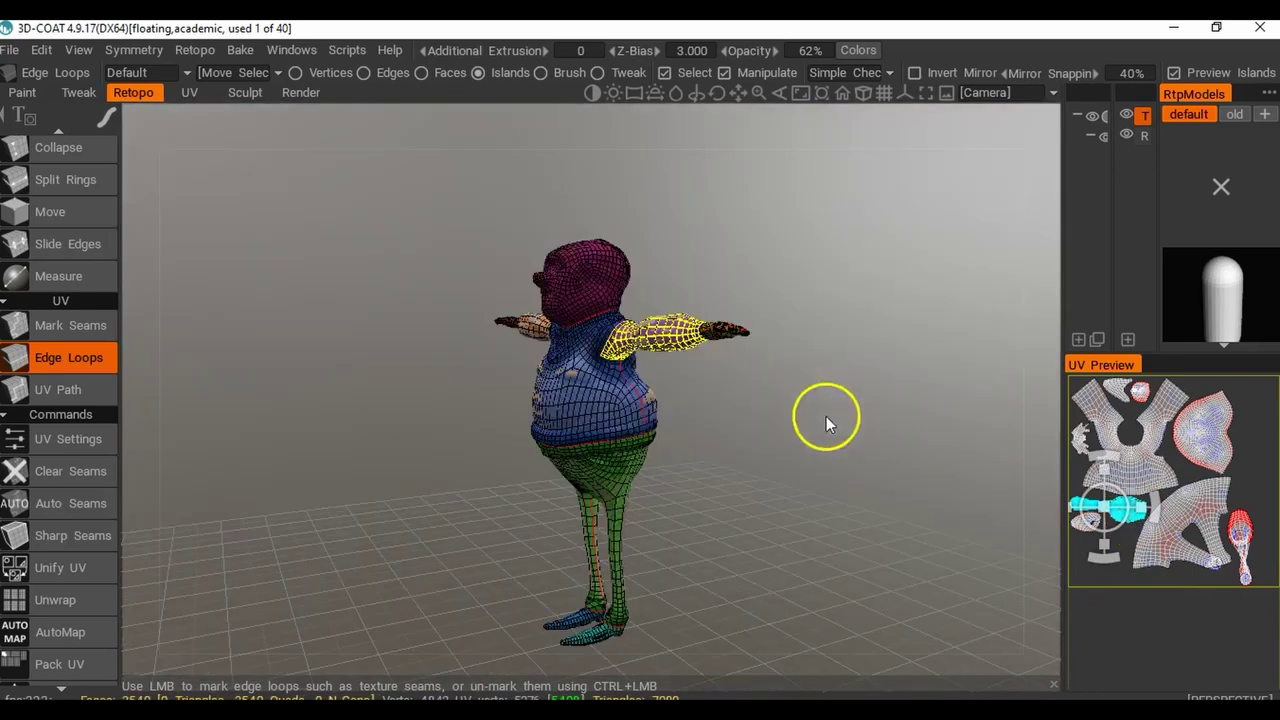
click(1154, 508)
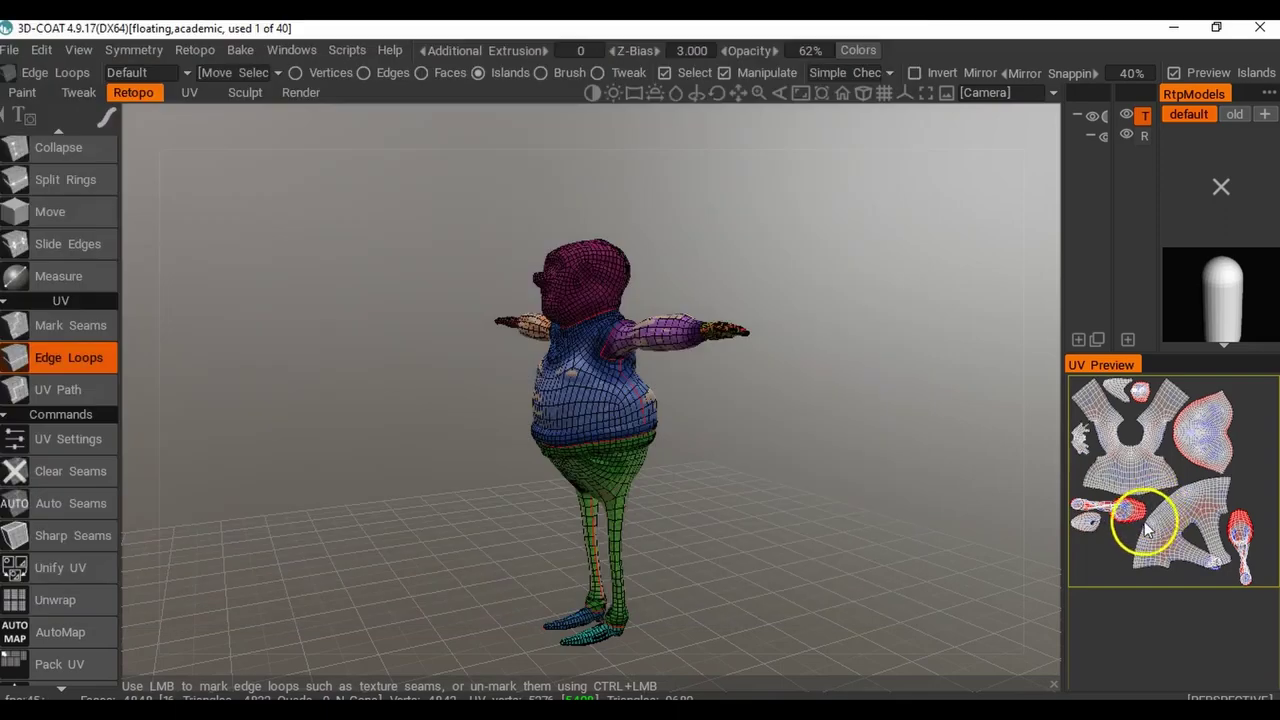
Mark an edge-loop seam lengthwise along the underside of the purple arm, from shoulder to wrist.
drag(779, 400, 685, 402)
right_drag(620, 398, 942, 397)
drag(942, 389, 634, 433)
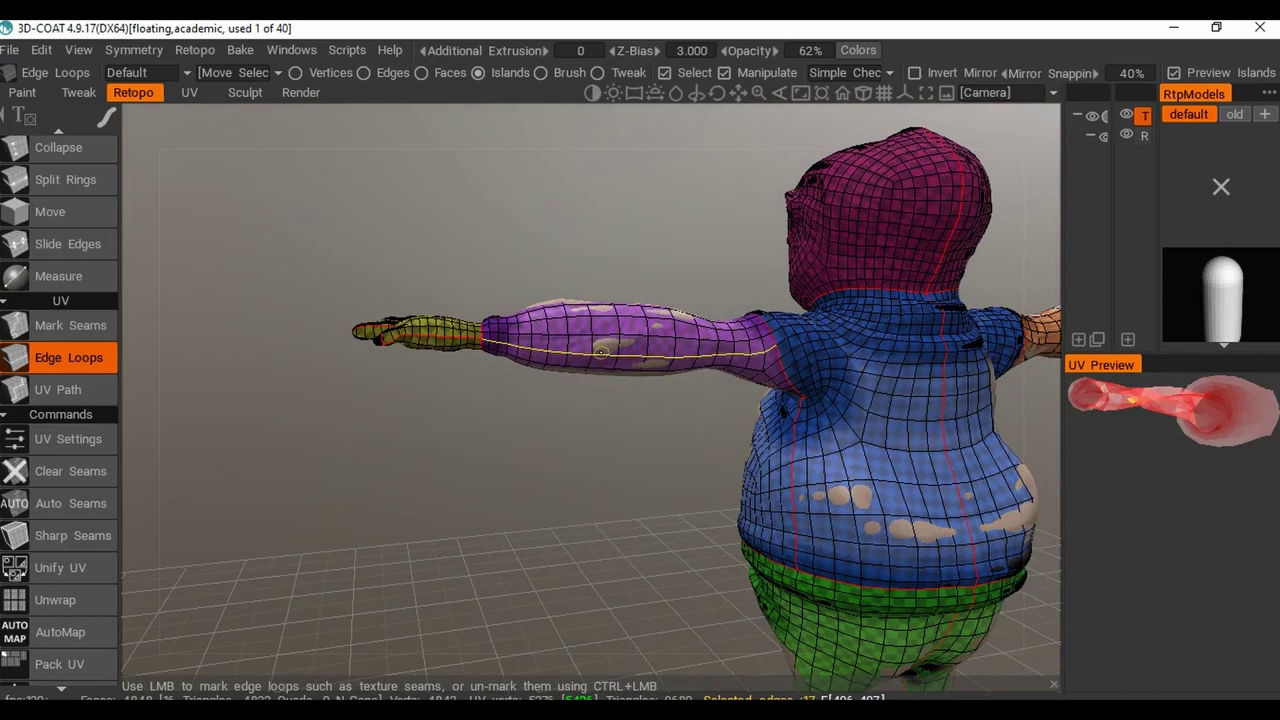
drag(591, 430, 571, 397)
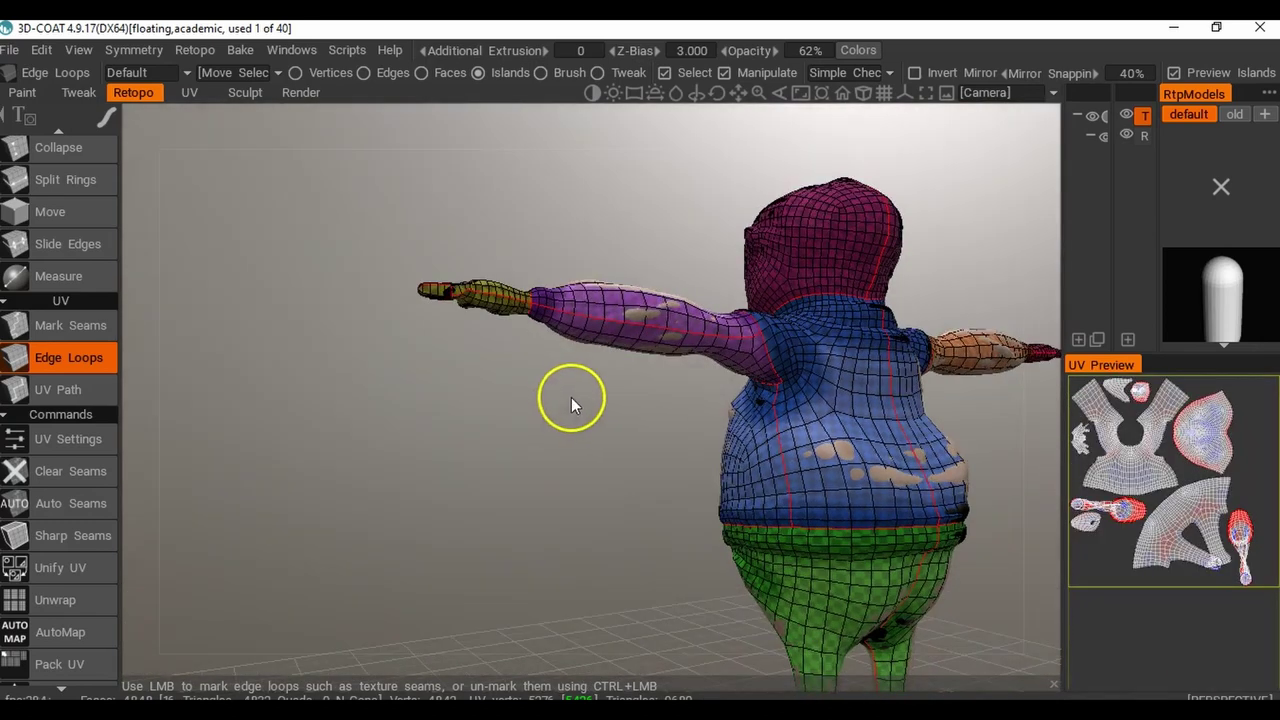
right_drag(571, 397, 671, 413)
drag(671, 413, 523, 409)
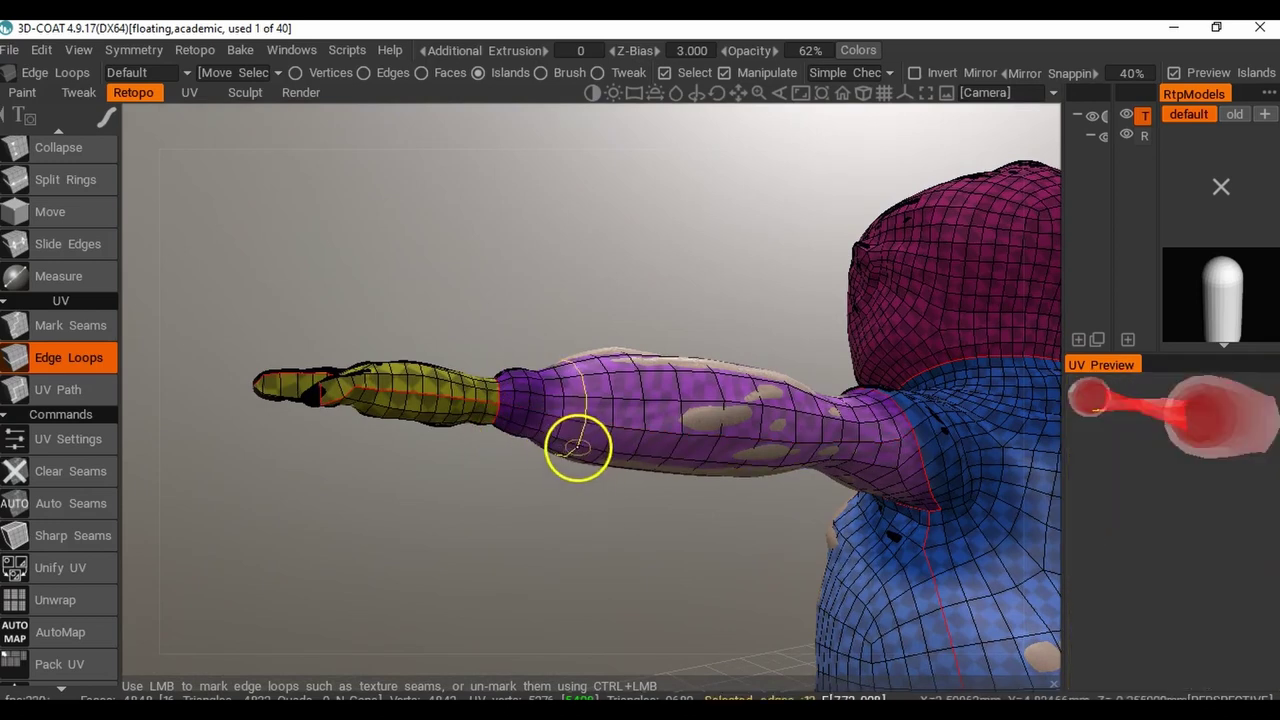
click(580, 445)
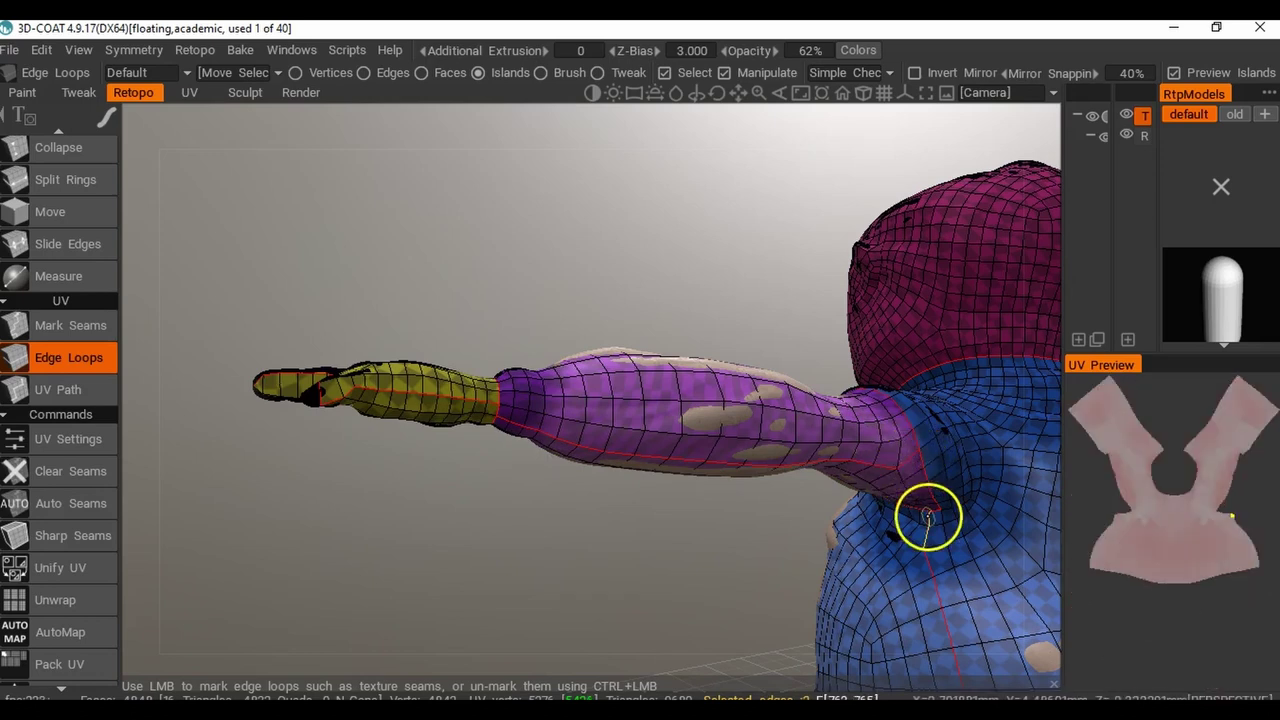
Mark a matching lengthwise seam along the underside of the orange arm and unwrap the UVs again.
middle_drag(934, 534, 753, 495)
scroll(753, 496, down, 3)
alt+drag(749, 491, 669, 486)
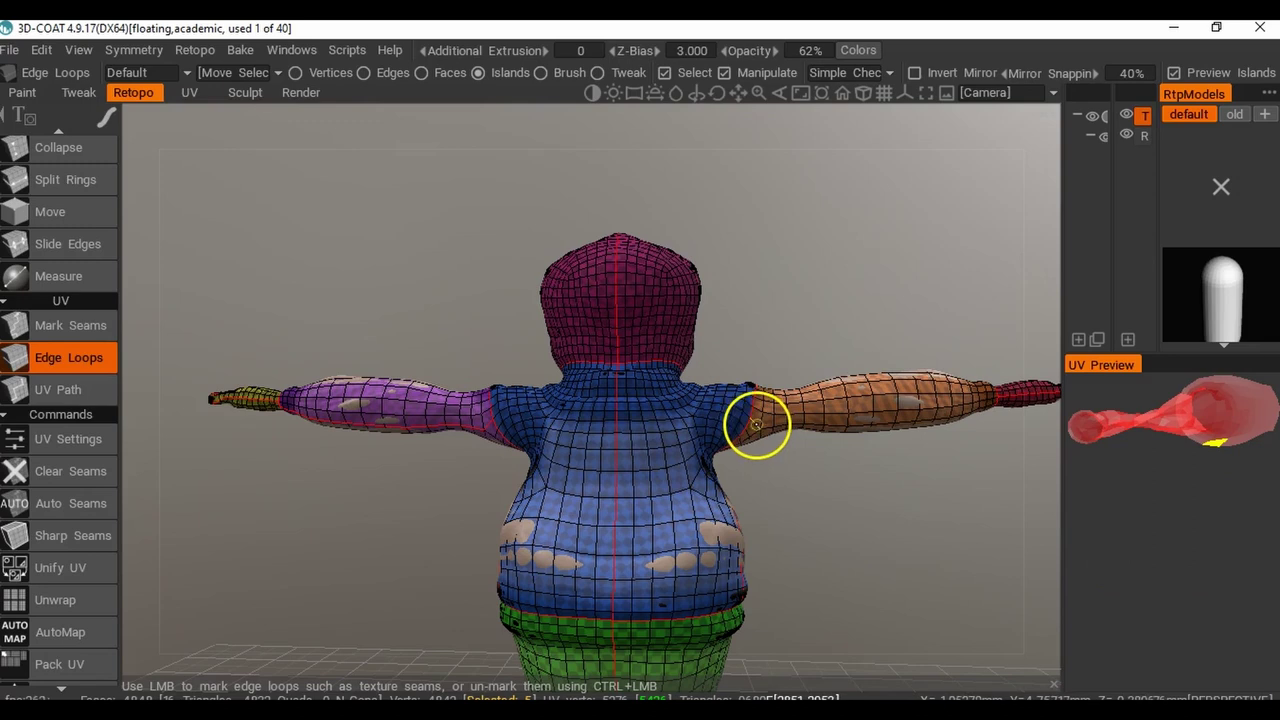
middle_drag(757, 424, 793, 418)
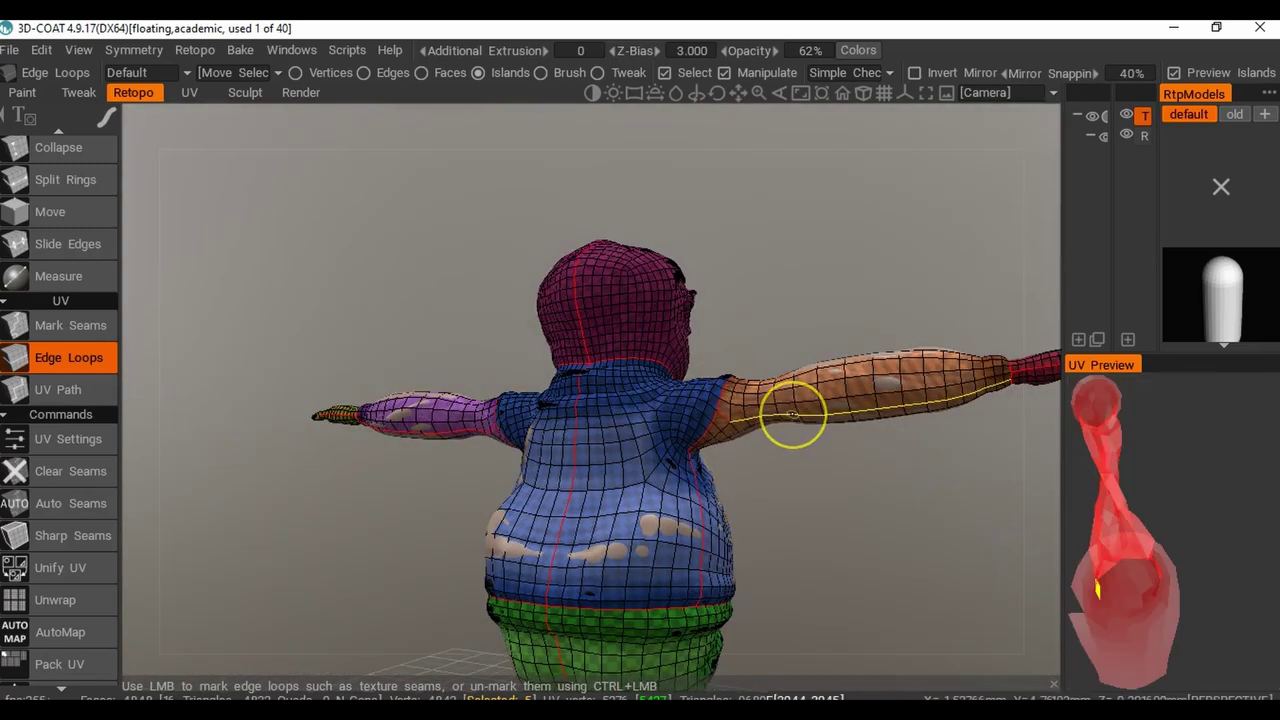
scroll(820, 475, down, 3)
drag(813, 475, 1070, 490)
middle_drag(1072, 495, 572, 452)
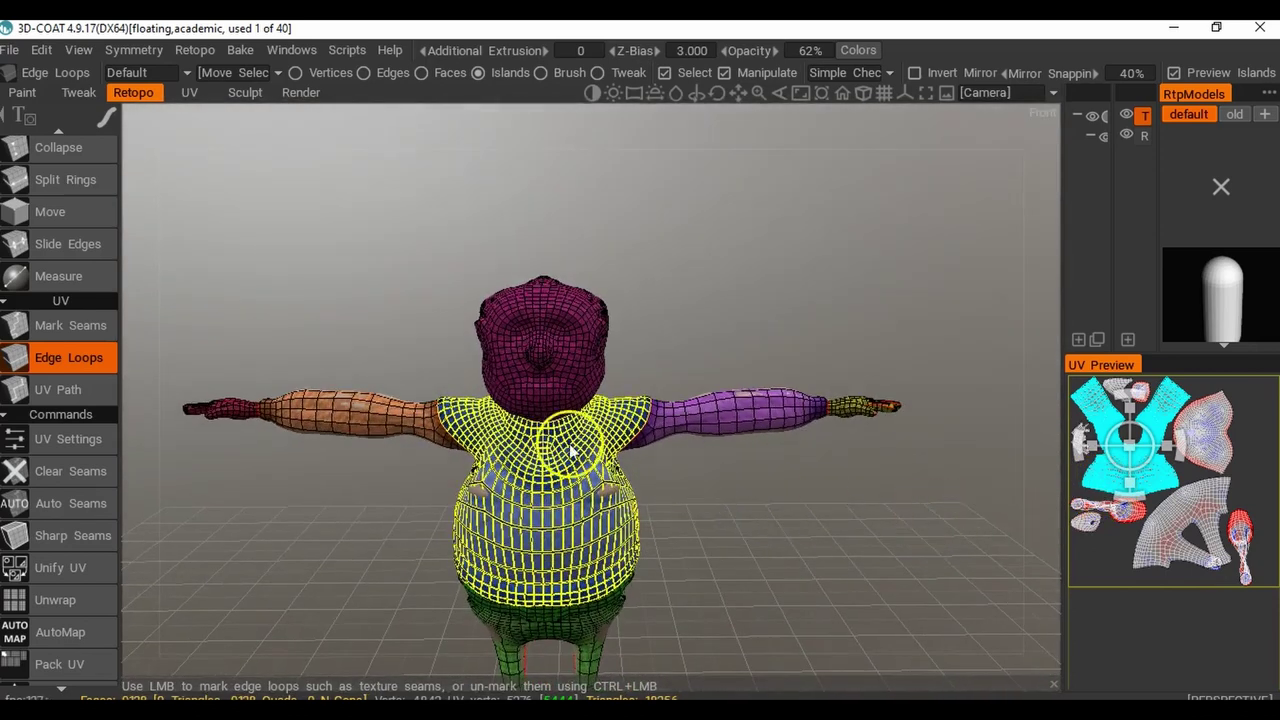
click(76, 607)
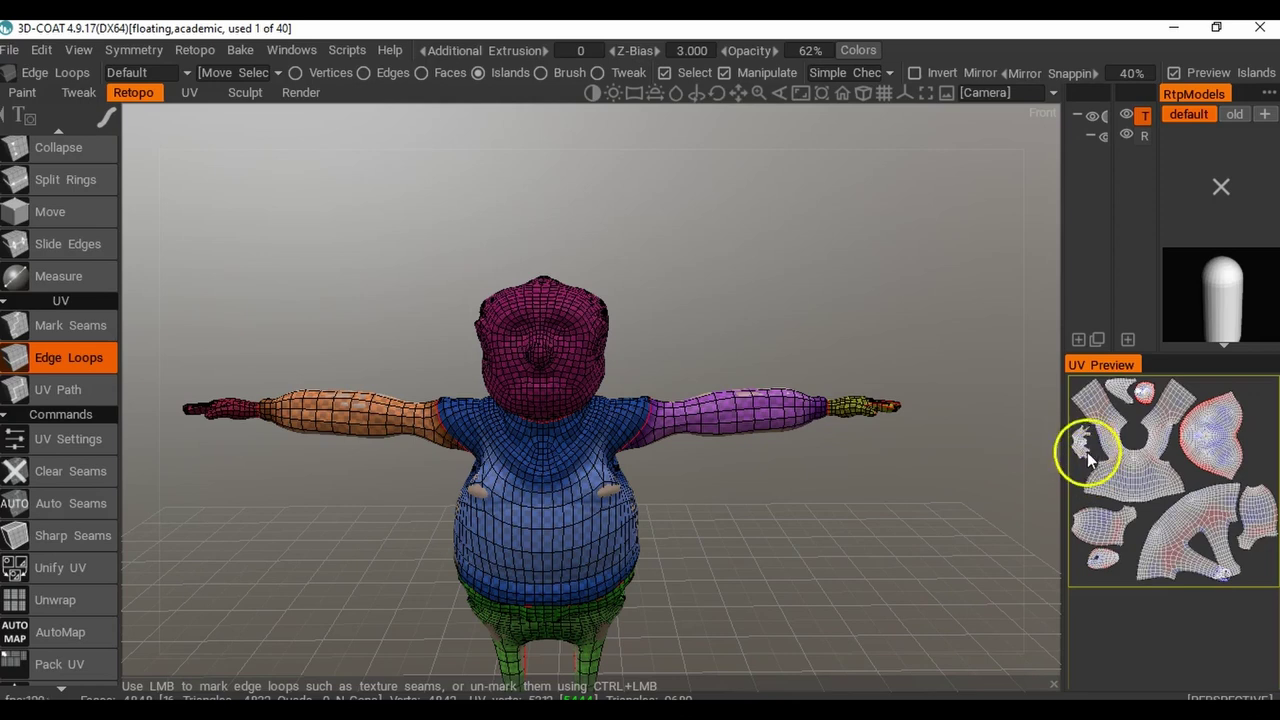
Highlight the small red island in the UV preview and inspect the body part it belongs to.
click(1146, 396)
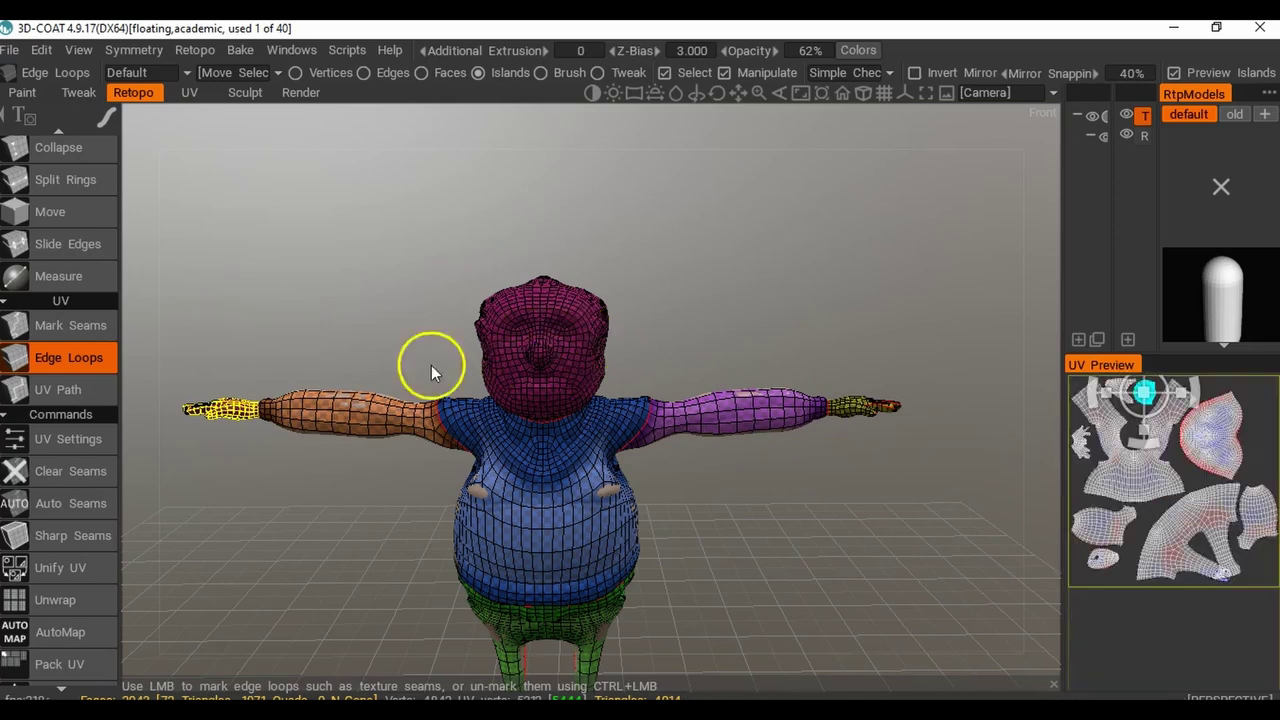
right_drag(282, 487, 388, 486)
mouse_move(388, 486)
mouse_down()
mouse_move(366, 483)
mouse_move(393, 480)
mouse_up()
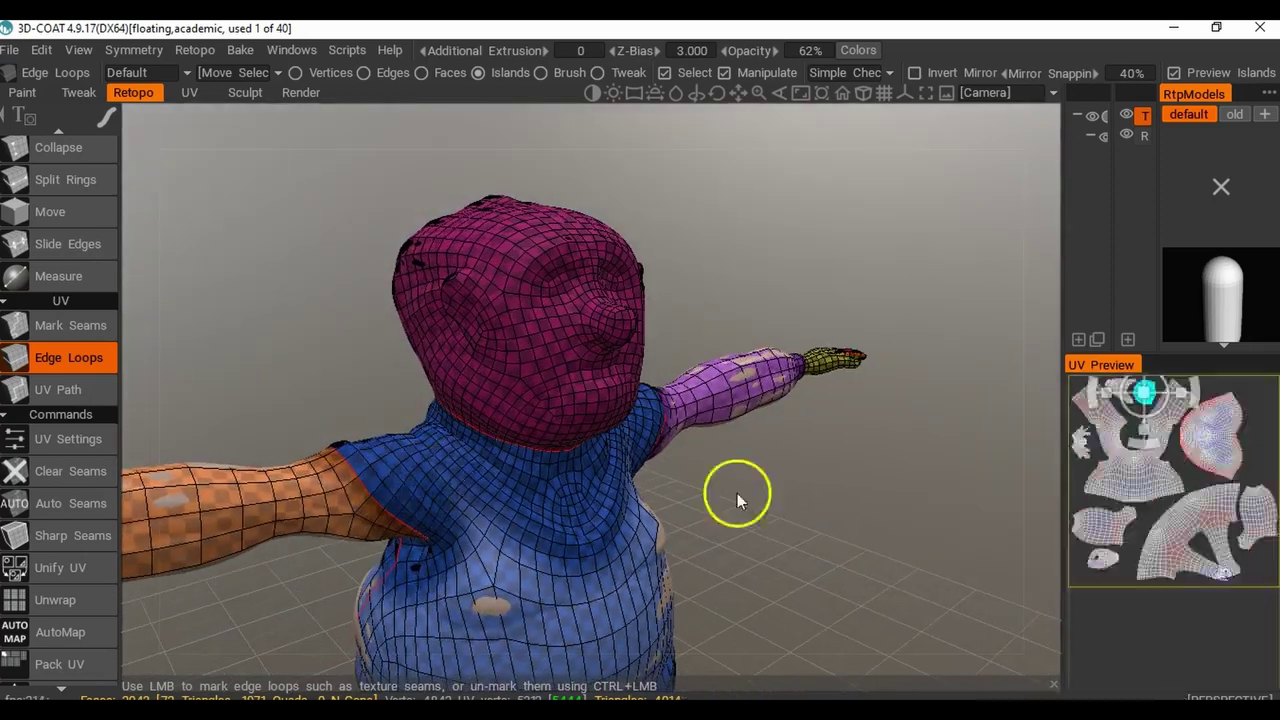
right_drag(737, 493, 486, 469)
drag(486, 470, 586, 457)
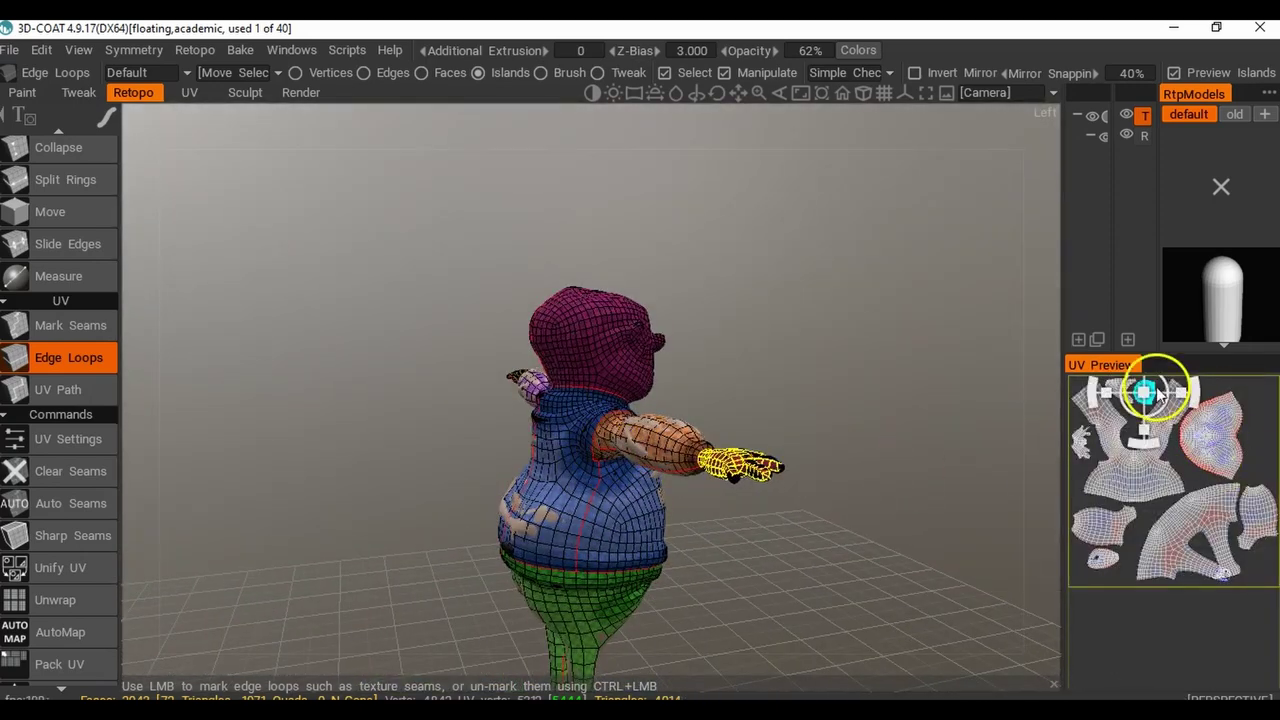
right_drag(843, 500, 886, 486)
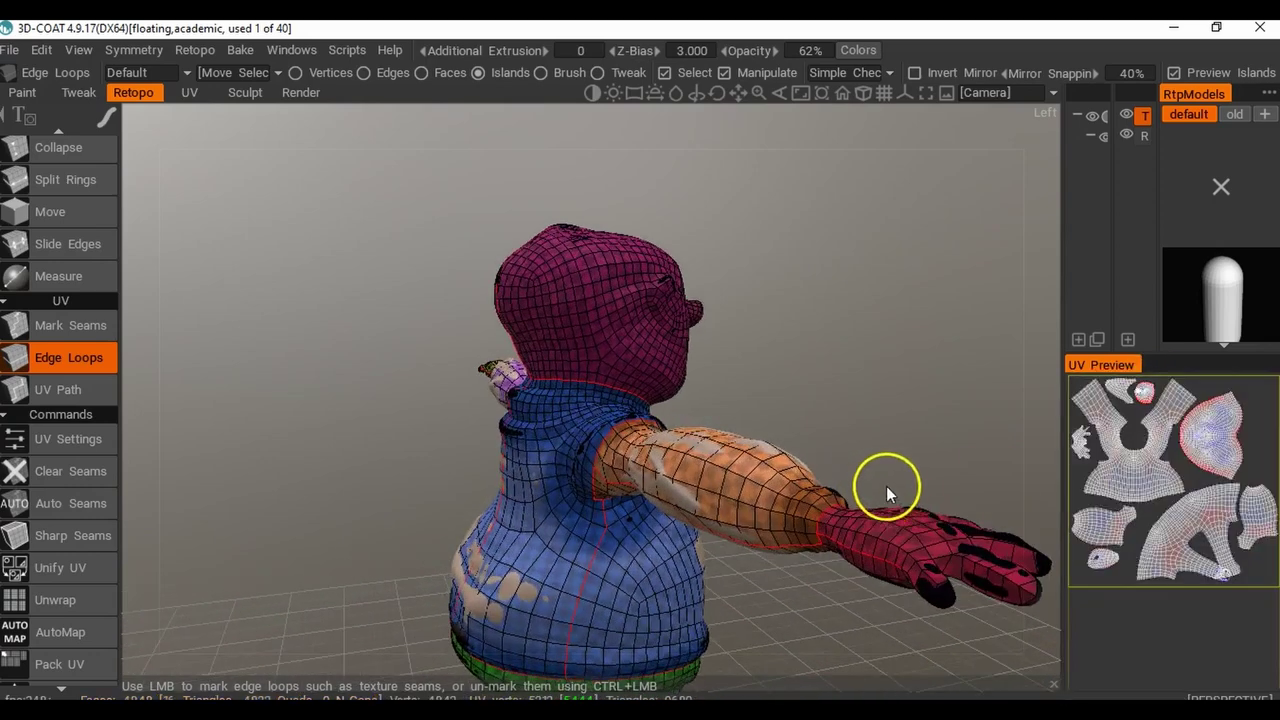
Extend the seam along the side of the crimson hand by one edge at the base of the thumb.
middle_drag(886, 486, 744, 434)
drag(744, 434, 566, 390)
right_drag(566, 390, 523, 393)
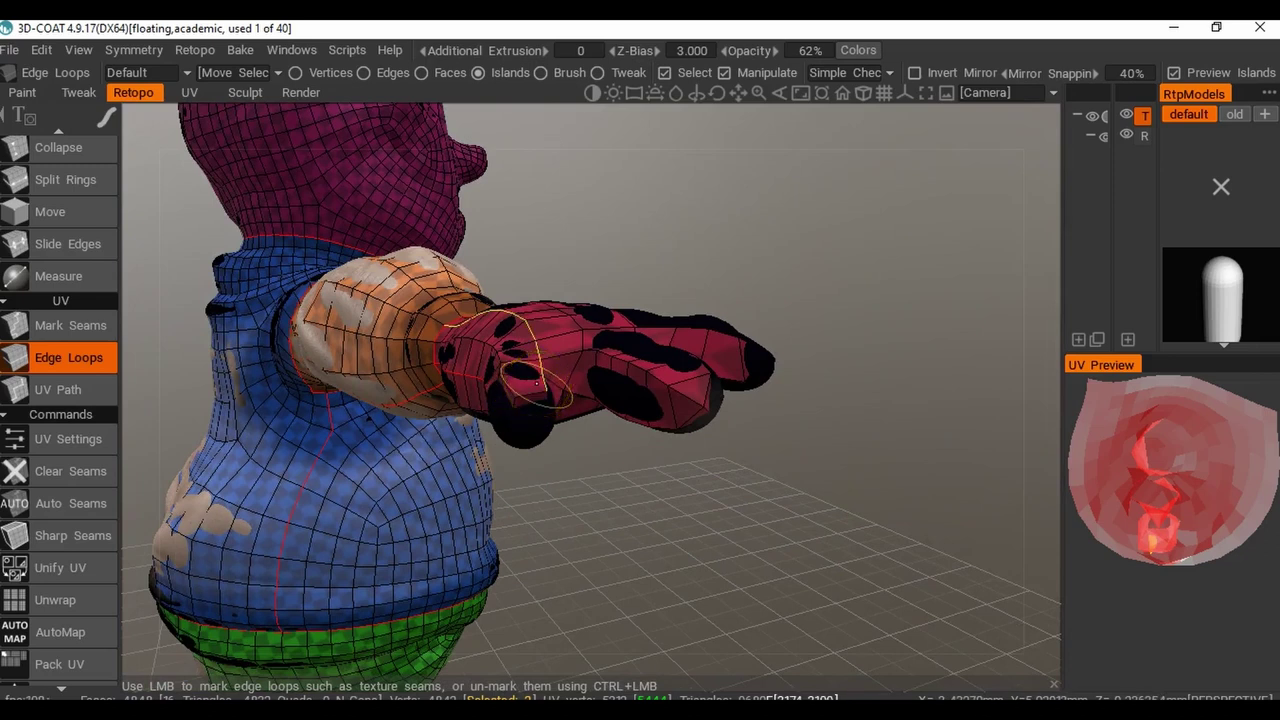
alt+drag(526, 364, 750, 320)
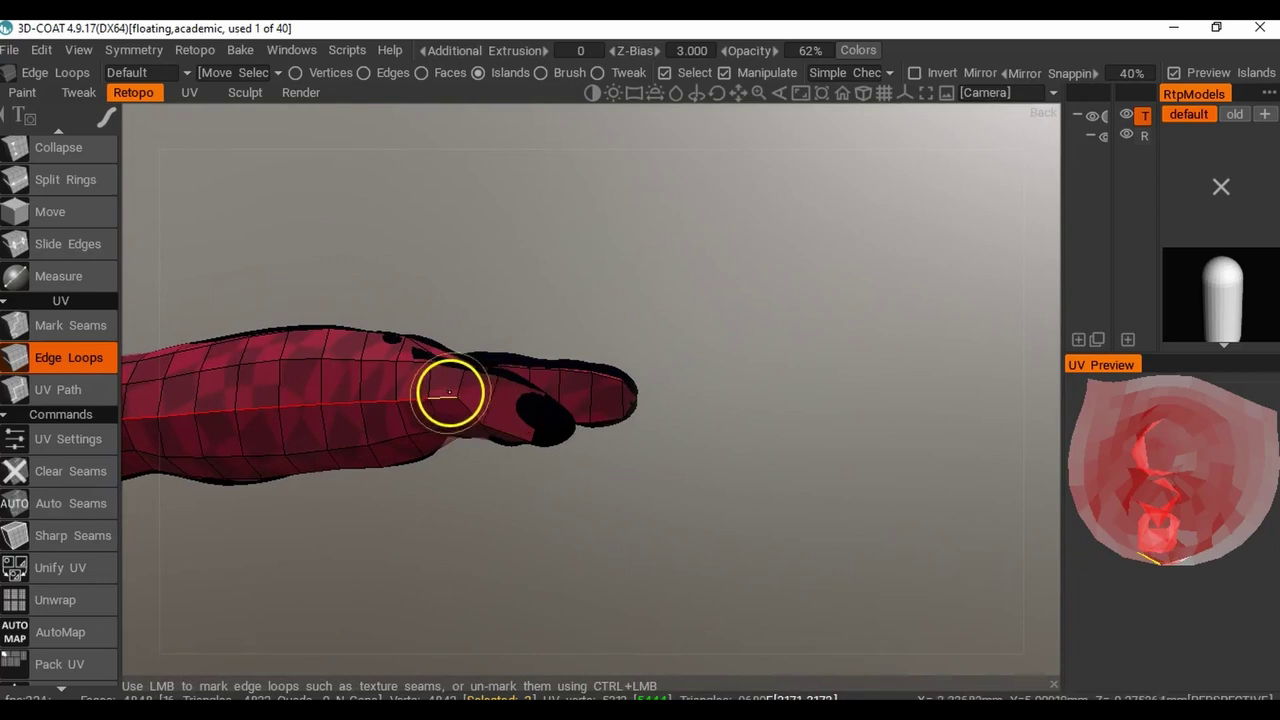
click(449, 392)
alt+drag(551, 426, 477, 440)
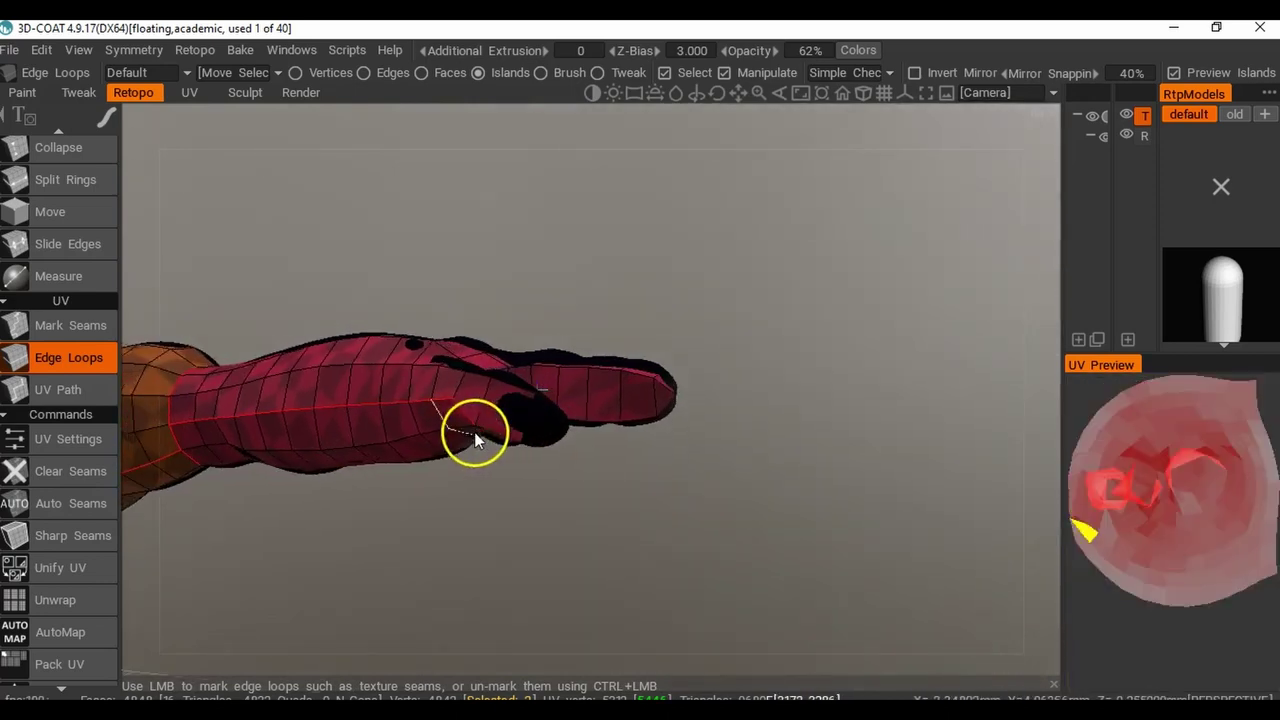
Try to extend the crimson hand's side seam onto the outer finger with the UV Path tool.
click(80, 389)
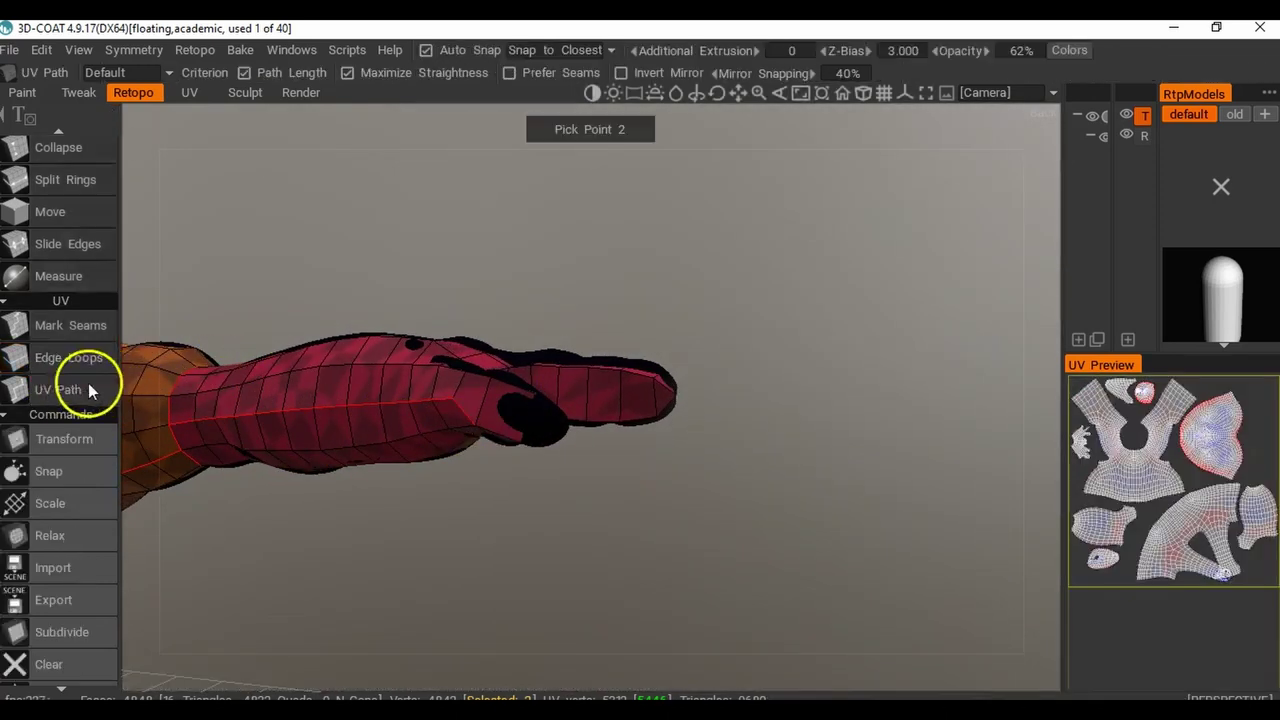
alt+drag(405, 485, 525, 441)
click(497, 422)
alt+drag(603, 444, 1086, 443)
alt+drag(713, 429, 636, 437)
alt+right_drag(731, 426, 526, 400)
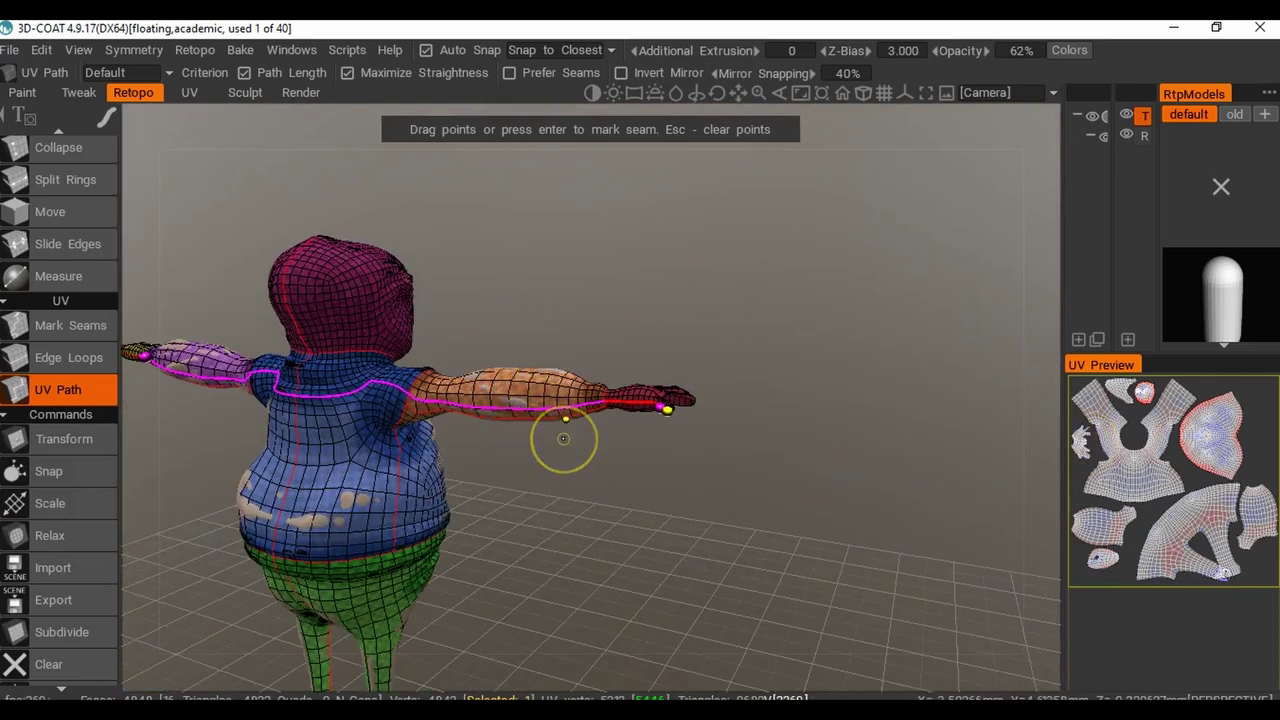
key(Return)
alt+right_drag(606, 470, 769, 470)
alt+drag(769, 470, 786, 456)
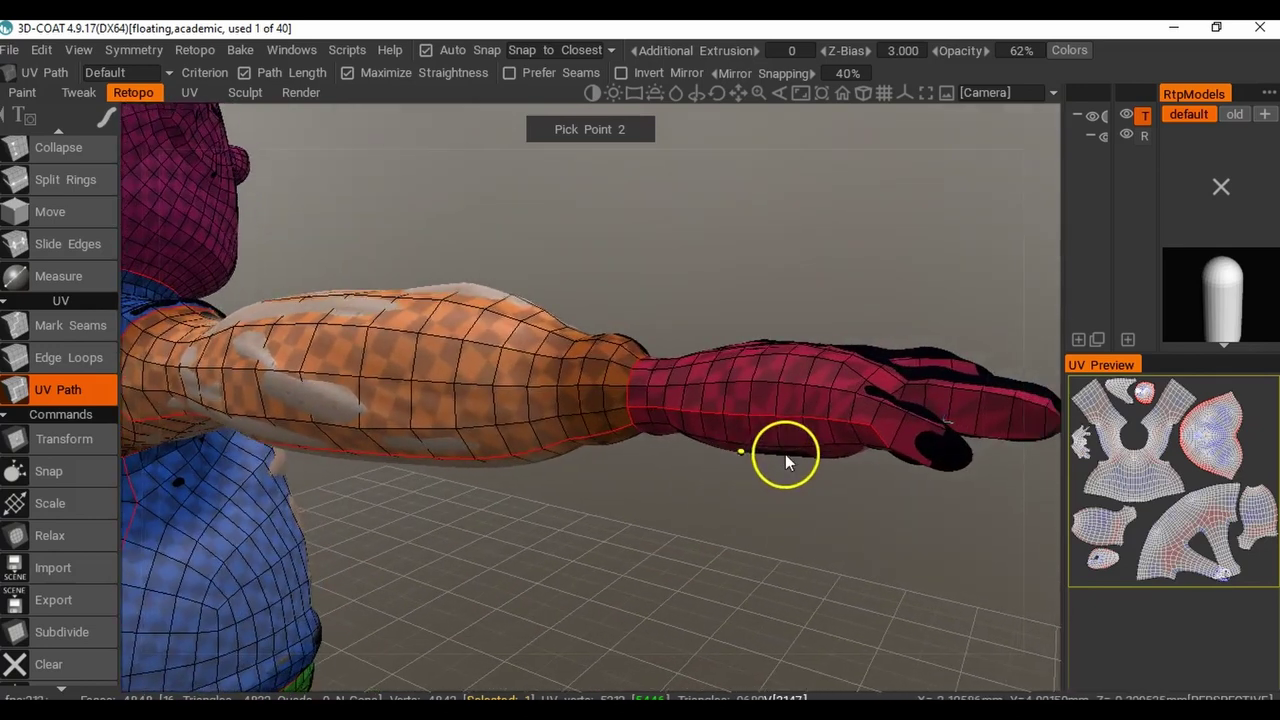
alt+right_drag(786, 461, 714, 440)
alt+drag(705, 460, 748, 447)
click(733, 450)
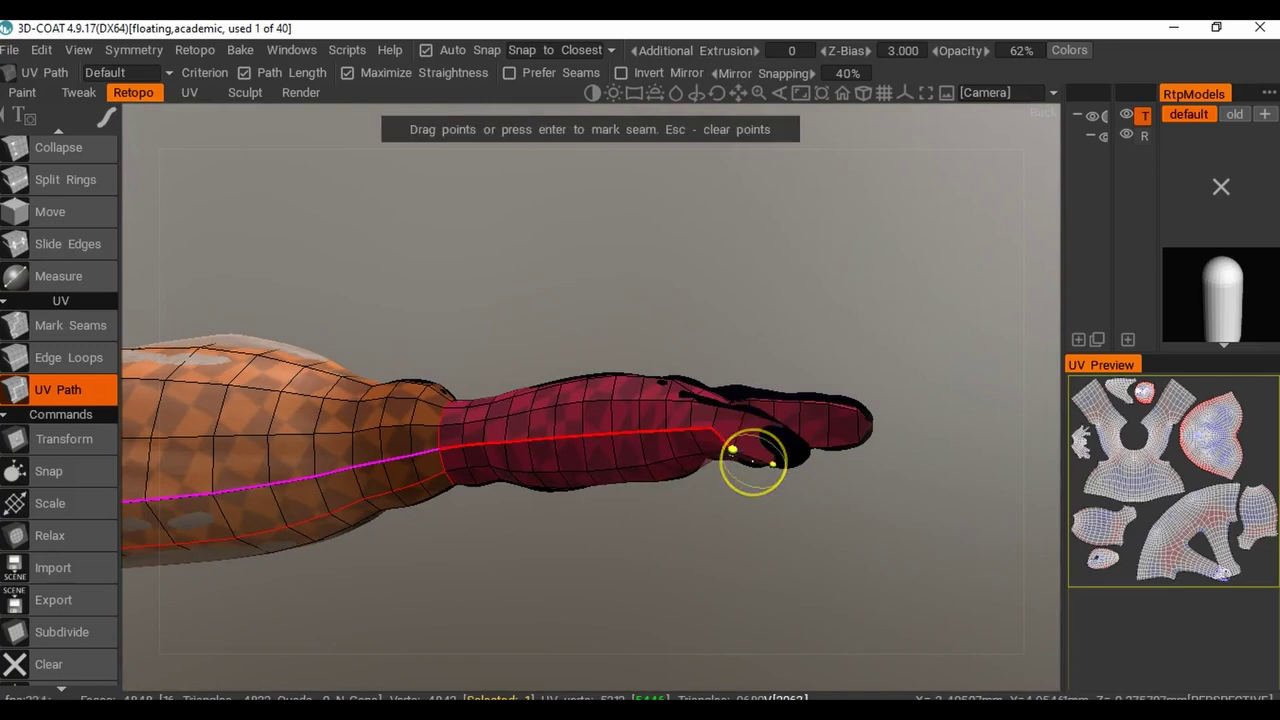
key(Return)
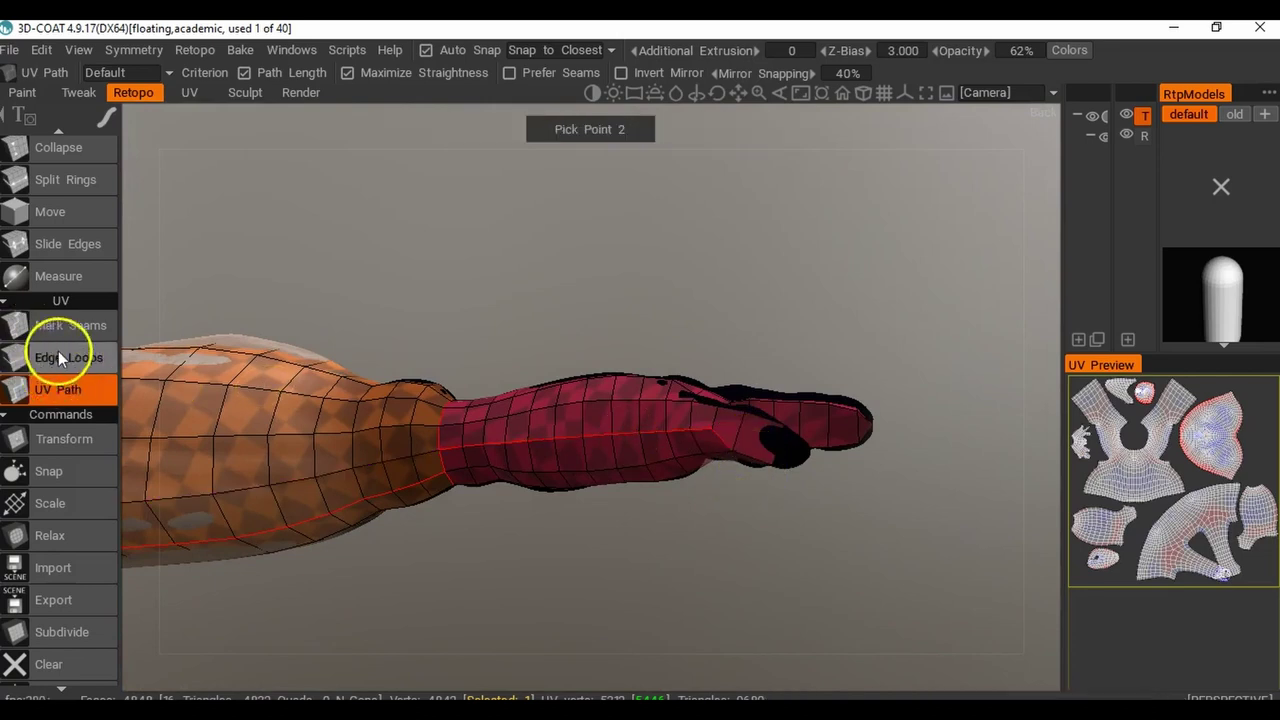
Mark seam edges from the side of the crimson hand around the outer finger and on to the neighbouring finger.
click(65, 326)
click(740, 452)
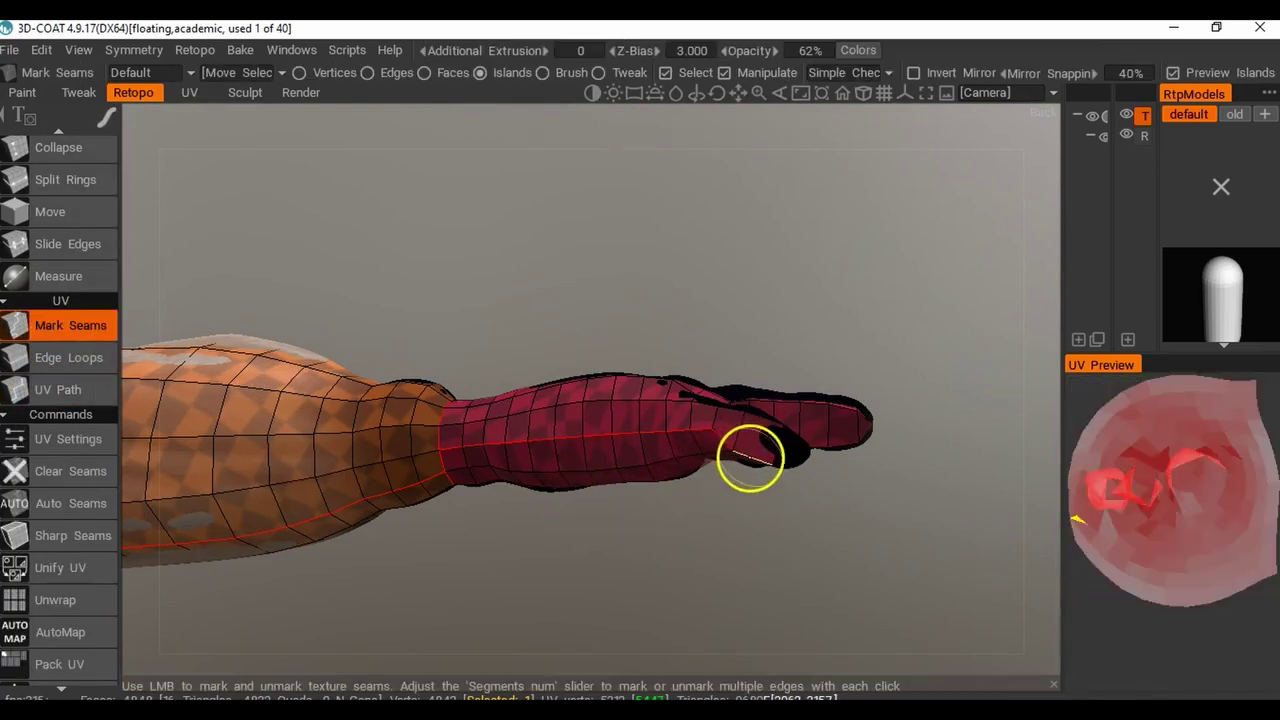
drag(766, 500, 737, 507)
mouse_move(851, 489)
mouse_down()
mouse_move(714, 449)
mouse_move(740, 417)
mouse_move(723, 491)
mouse_move(802, 436)
mouse_move(960, 423)
mouse_move(960, 349)
mouse_up()
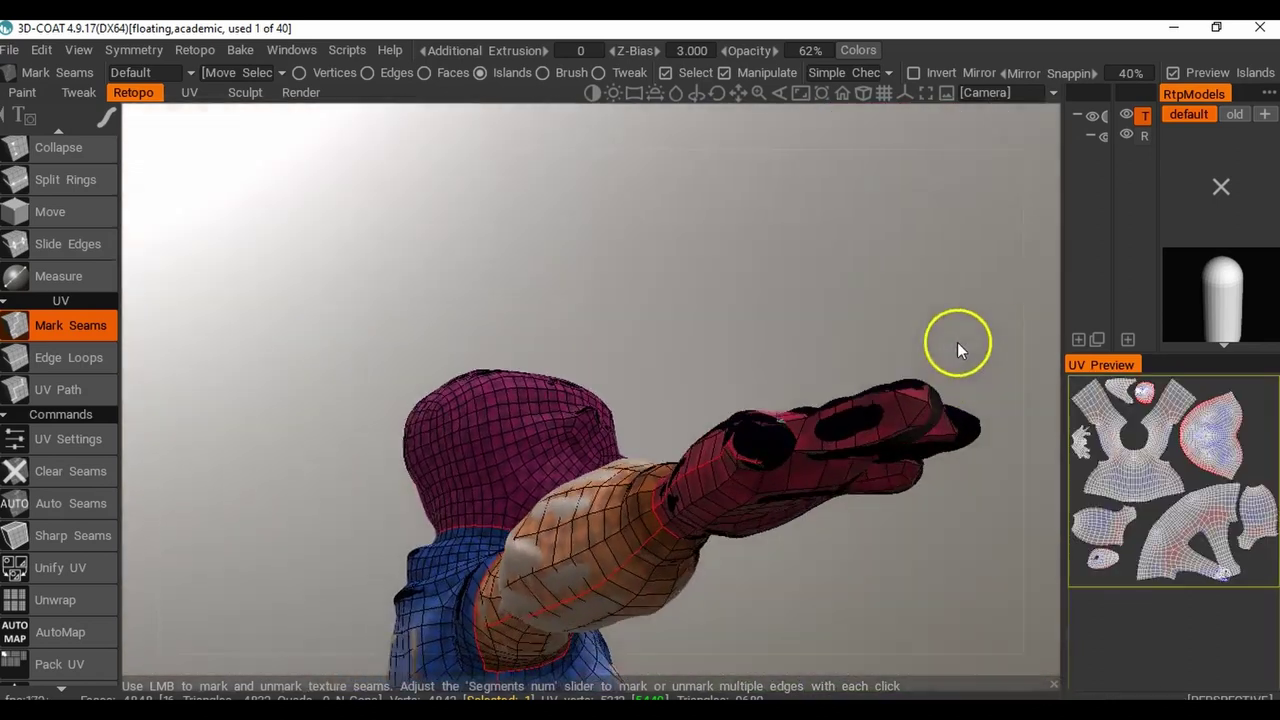
mouse_move(846, 443)
mouse_down()
mouse_move(813, 466)
mouse_move(940, 386)
mouse_move(1014, 366)
mouse_move(938, 532)
mouse_move(989, 394)
mouse_move(849, 463)
mouse_up()
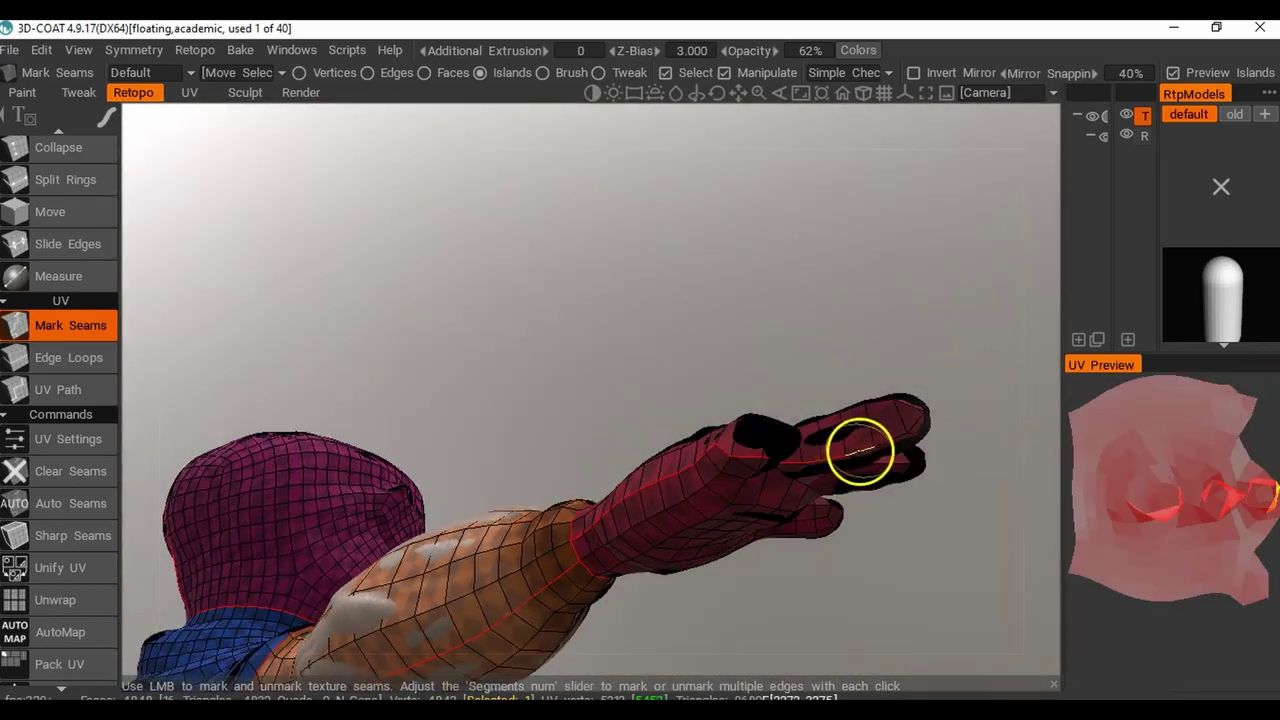
Continue the seam over the crimson hand's middle fingertip and down its other side to the next finger.
drag(918, 423, 781, 471)
drag(873, 467, 811, 452)
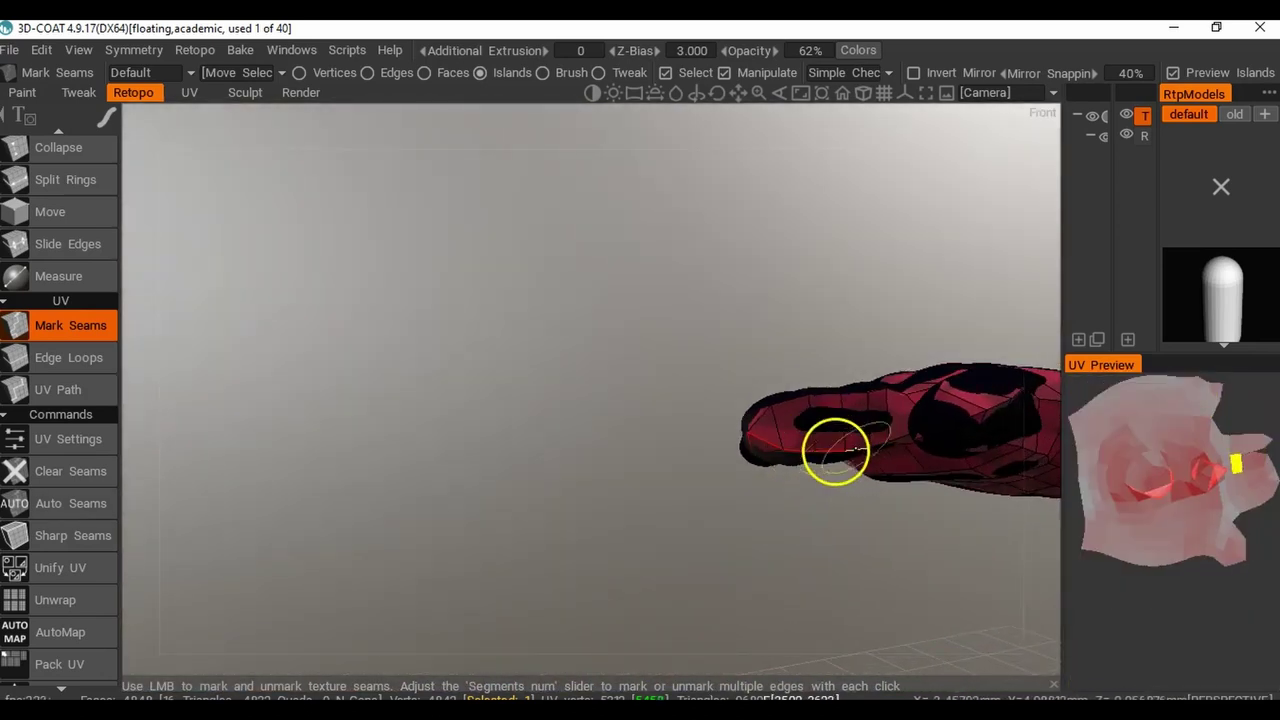
alt+drag(865, 447, 617, 466)
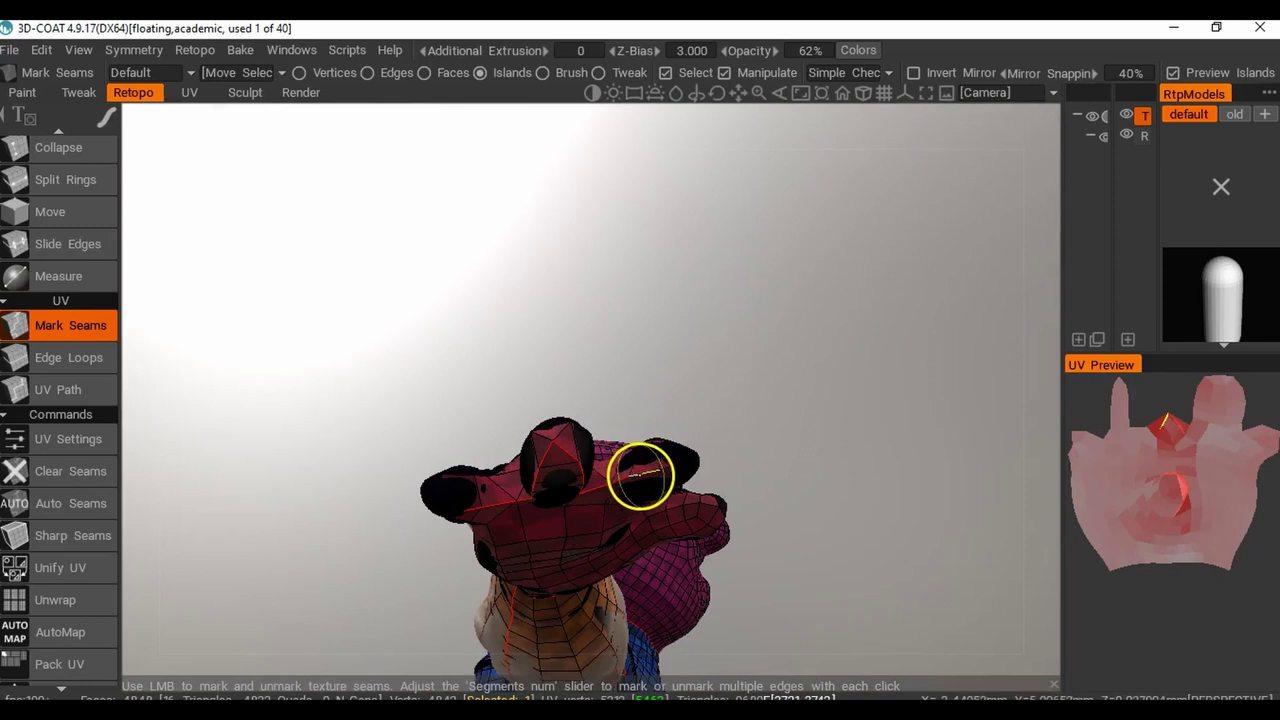
Mark the seam around the crimson hand's index finger and through the web onto the thumb.
mouse_move(720, 460)
mouse_down()
mouse_move(596, 515)
mouse_move(591, 491)
mouse_move(641, 443)
mouse_move(611, 463)
mouse_move(561, 467)
mouse_move(614, 423)
mouse_move(619, 394)
mouse_up()
click(599, 387)
click(627, 399)
drag(651, 414, 725, 524)
mouse_move(746, 474)
mouse_down()
mouse_move(797, 534)
mouse_move(747, 474)
mouse_up()
click(751, 474)
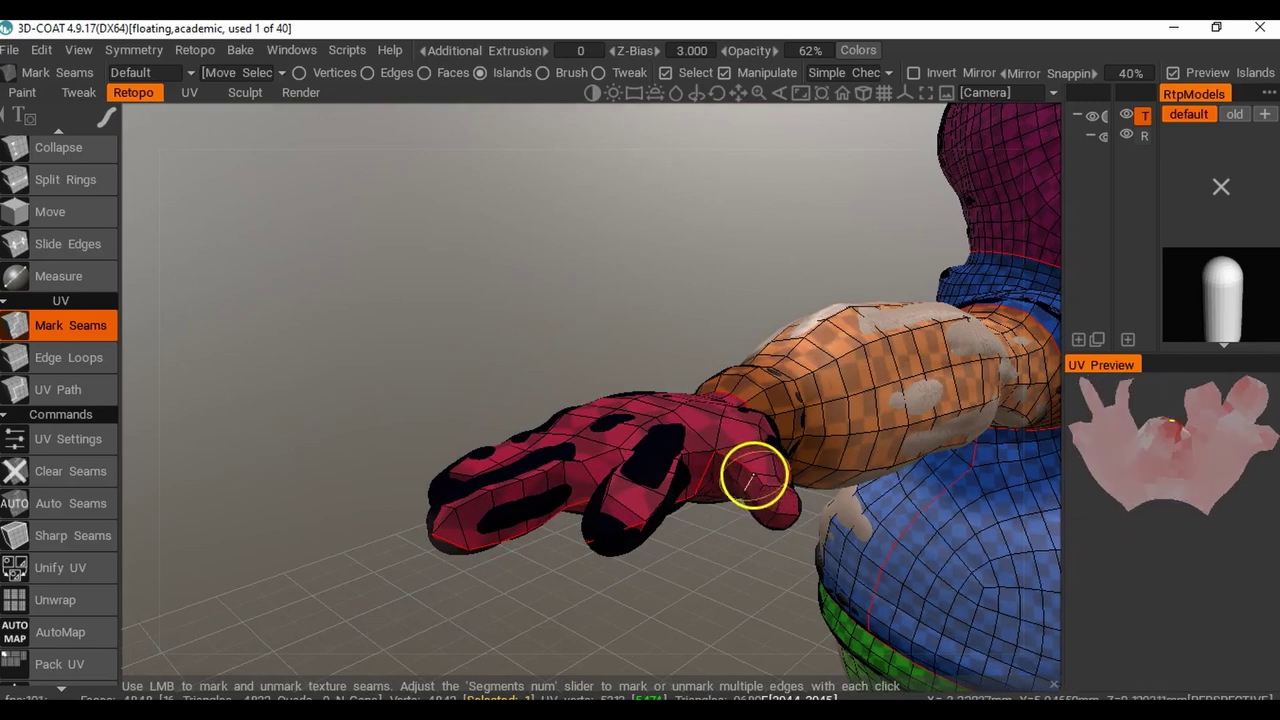
Mark seam edges over the crimson thumb and along its side to the wrist seam.
drag(797, 491, 626, 491)
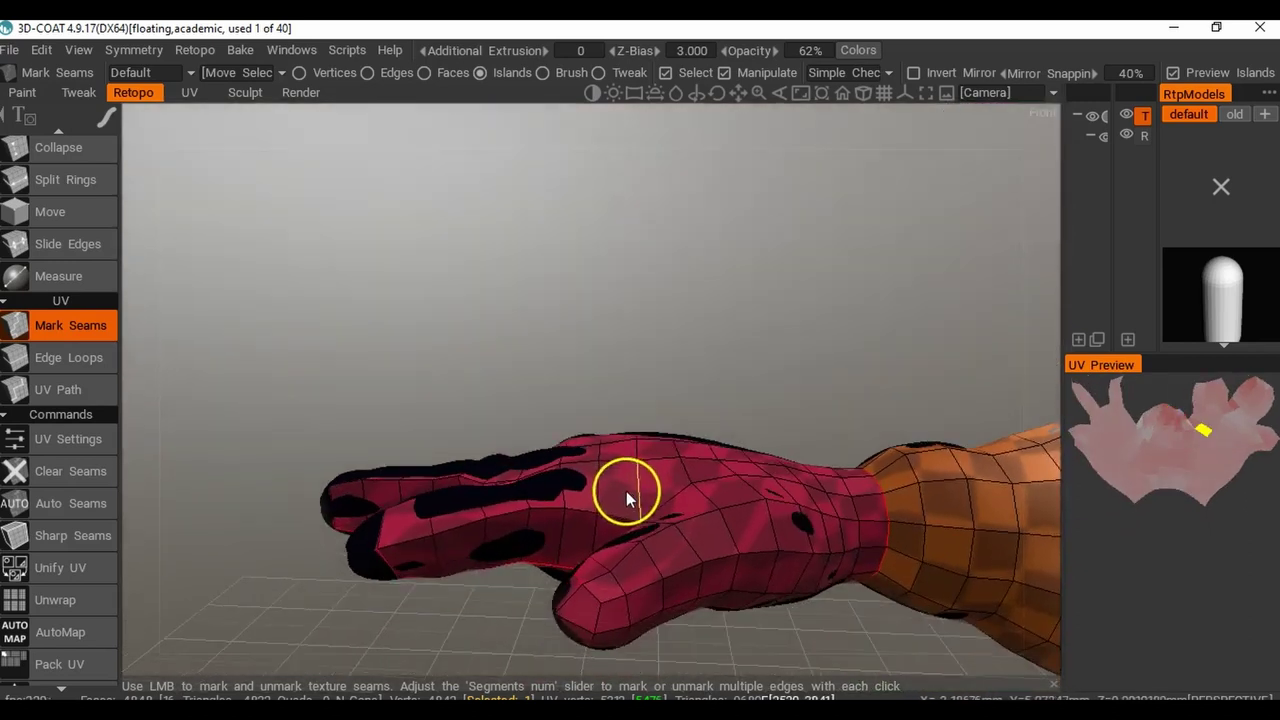
mouse_move(590, 585)
mouse_down()
mouse_move(617, 600)
mouse_move(644, 588)
mouse_up()
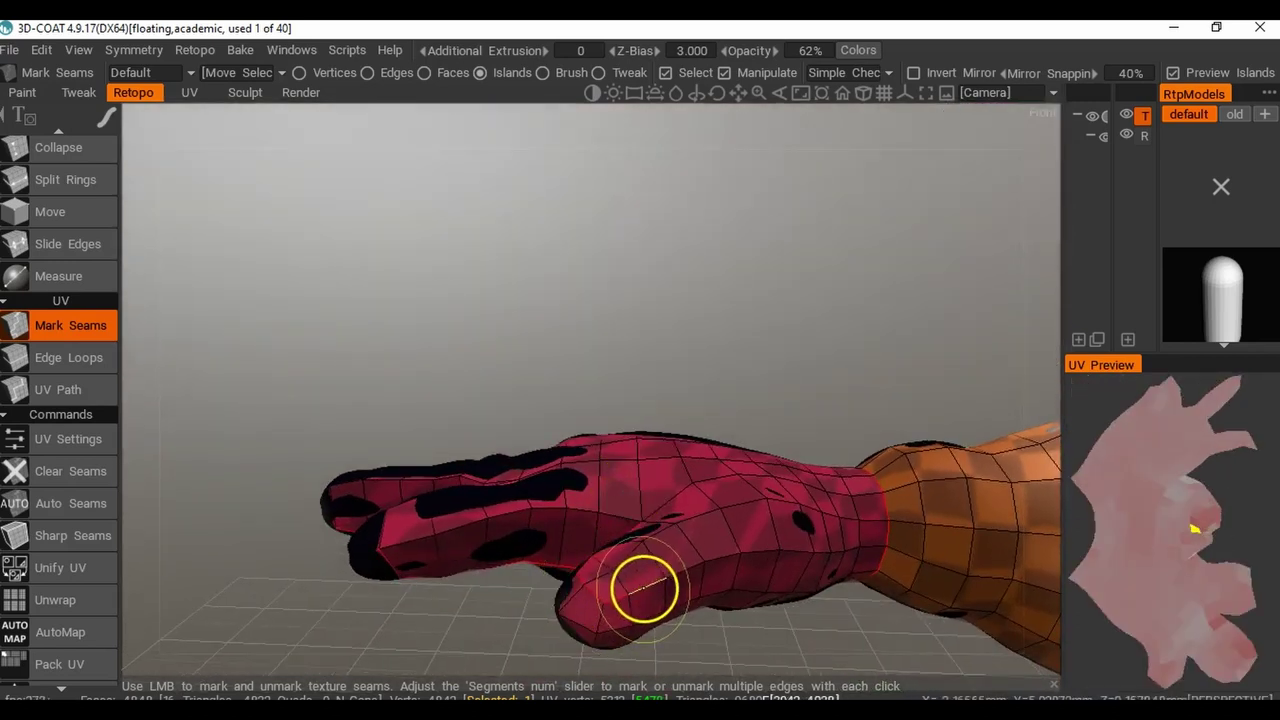
click(732, 560)
click(764, 553)
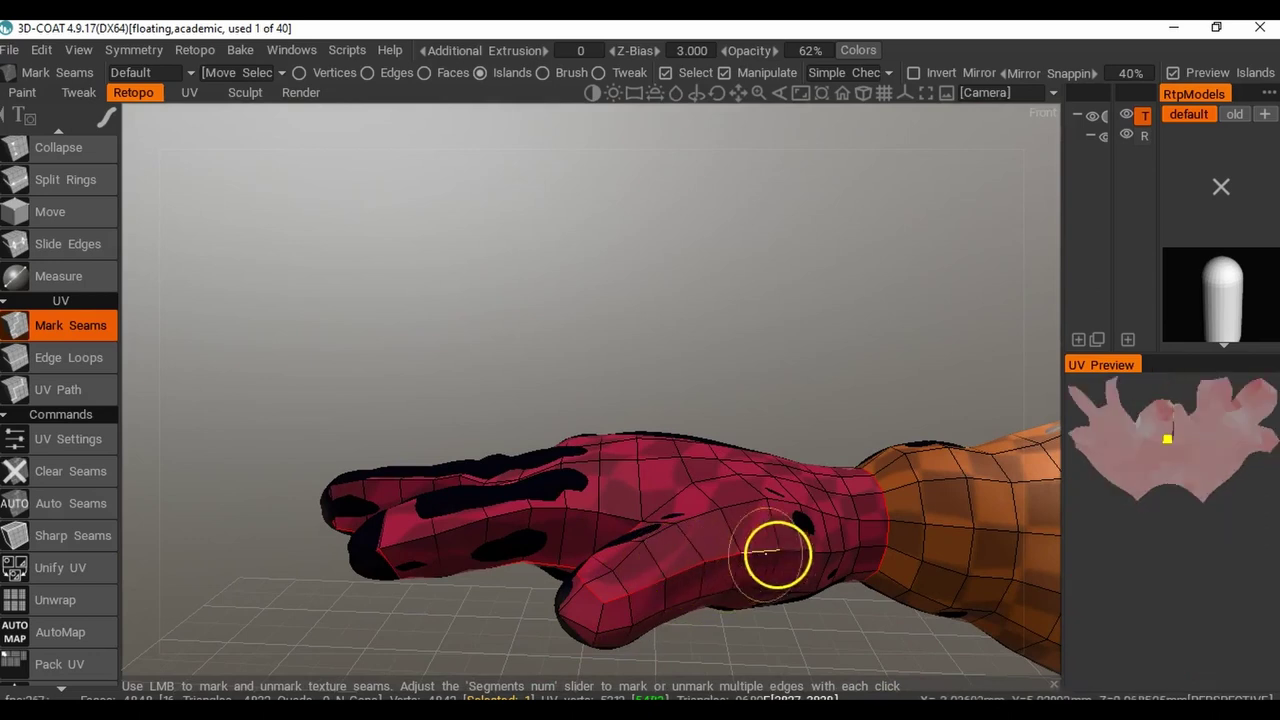
mouse_move(795, 553)
mouse_down()
mouse_move(872, 548)
mouse_move(842, 566)
mouse_up()
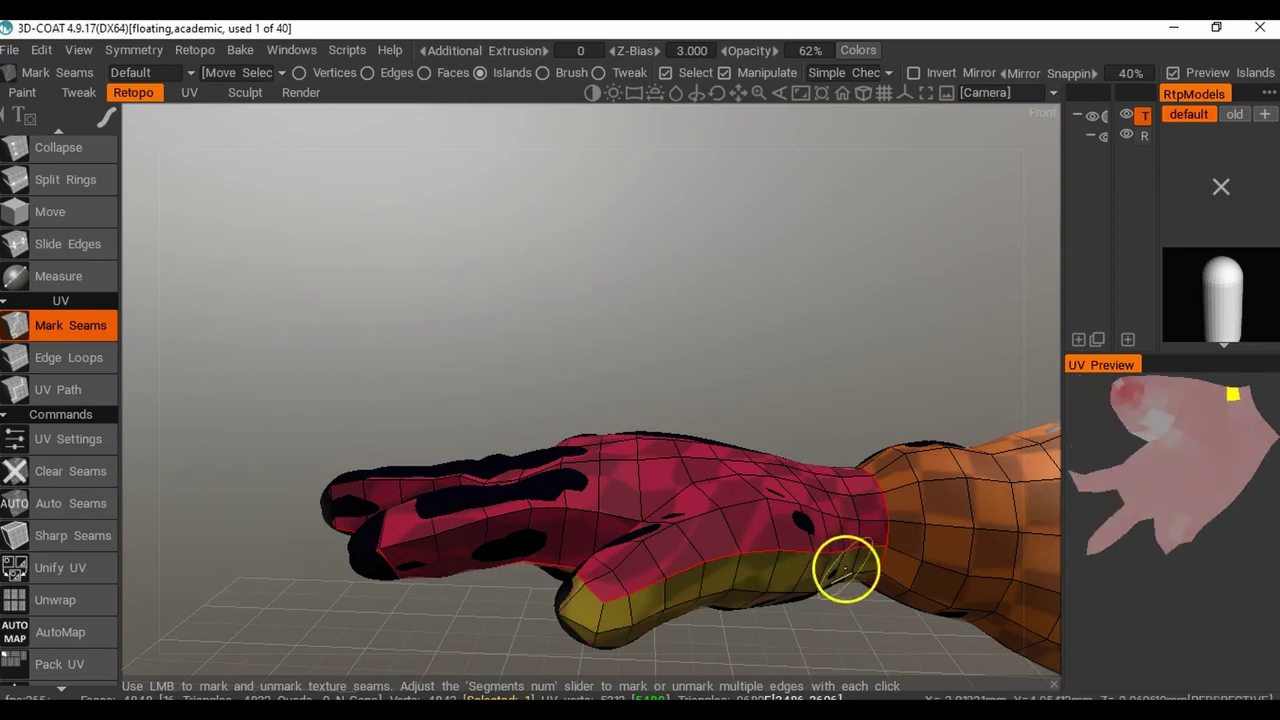
Unmark the seam edges running from the crimson hand's wrist along the side of the thumb towards its tip.
drag(682, 626, 445, 549)
scroll(713, 551, down, 4)
scroll(710, 555, up, 1)
drag(307, 512, 719, 518)
click(727, 519)
click(709, 516)
click(693, 512)
click(666, 507)
drag(635, 503, 613, 497)
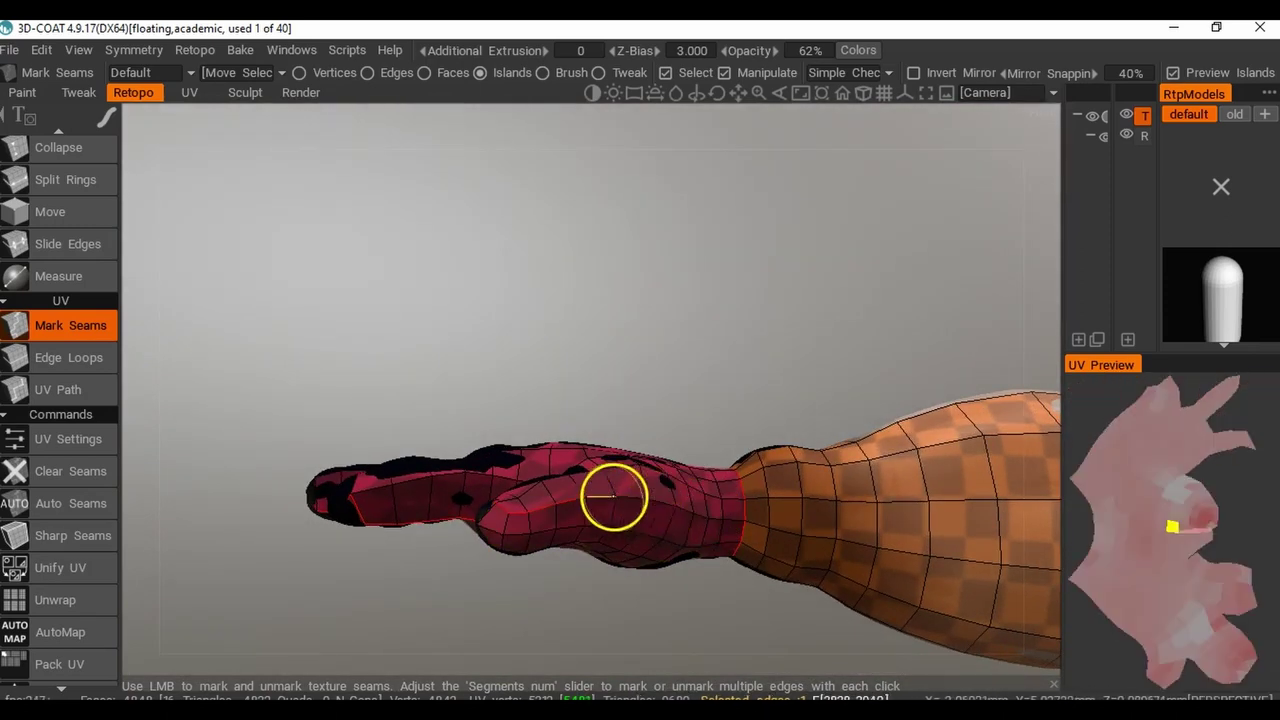
click(517, 514)
click(498, 512)
click(505, 511)
Unmark the seam edges on the inner side of the crimson thumb and across the web to the index finger.
middle_drag(534, 577, 535, 497)
drag(535, 497, 626, 583)
click(621, 494)
click(619, 479)
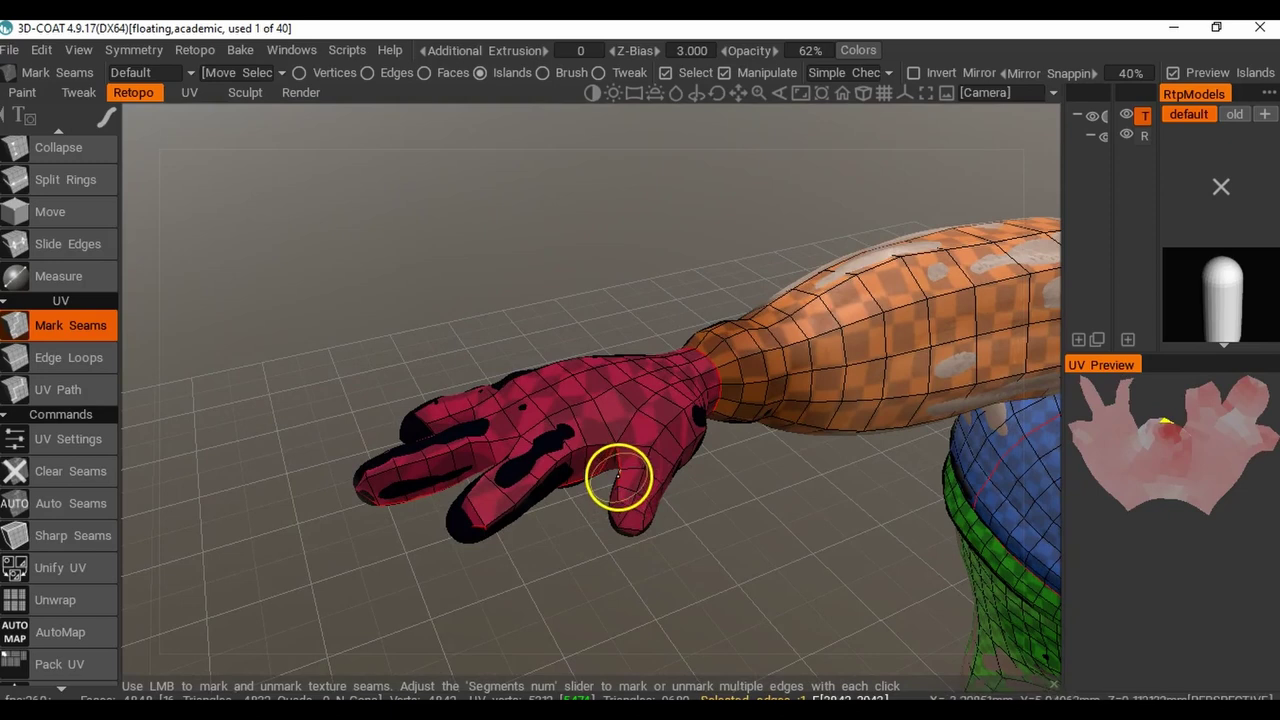
click(612, 461)
click(604, 467)
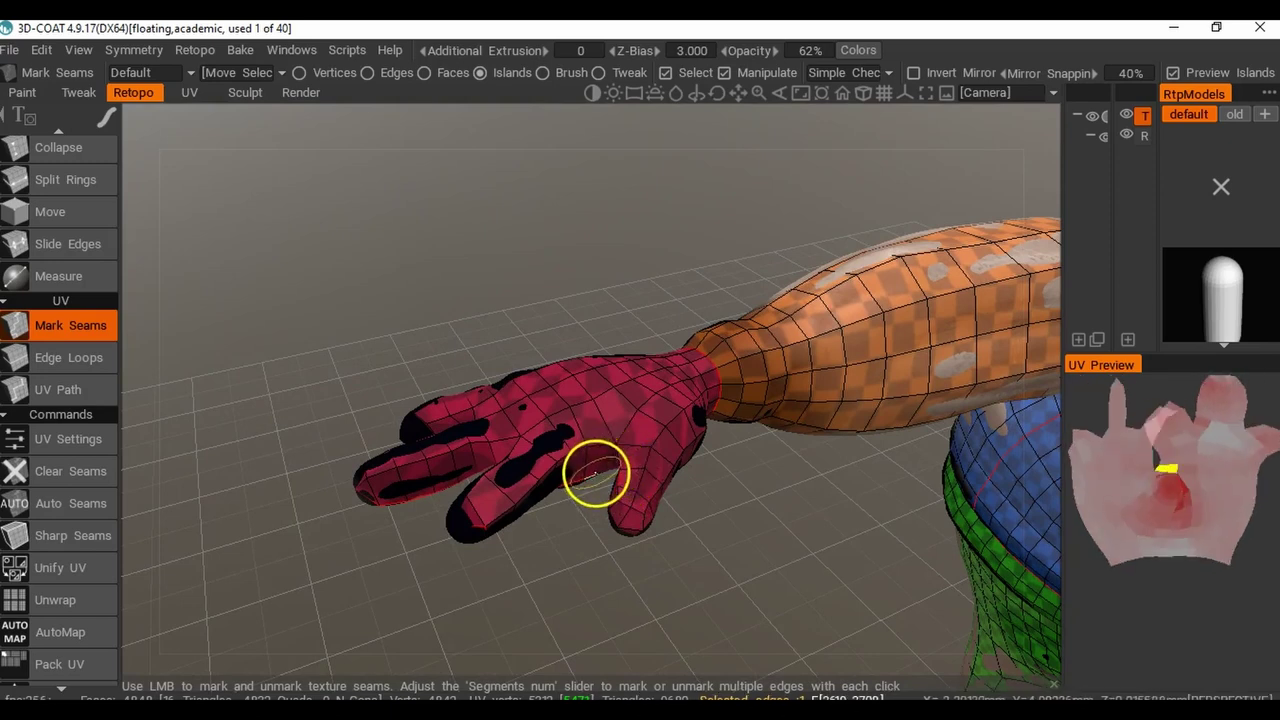
click(564, 503)
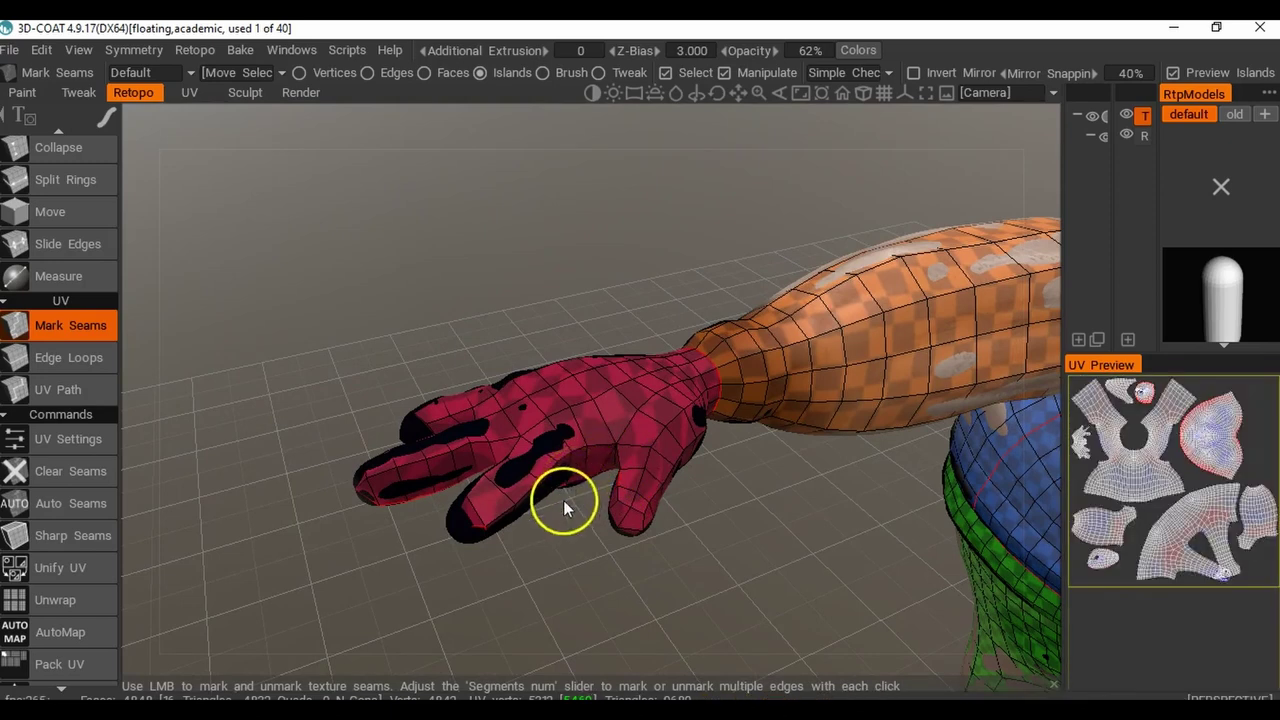
Mark a new seam from the lower side of the crimson index finger across the web towards the thumb.
drag(583, 521, 521, 432)
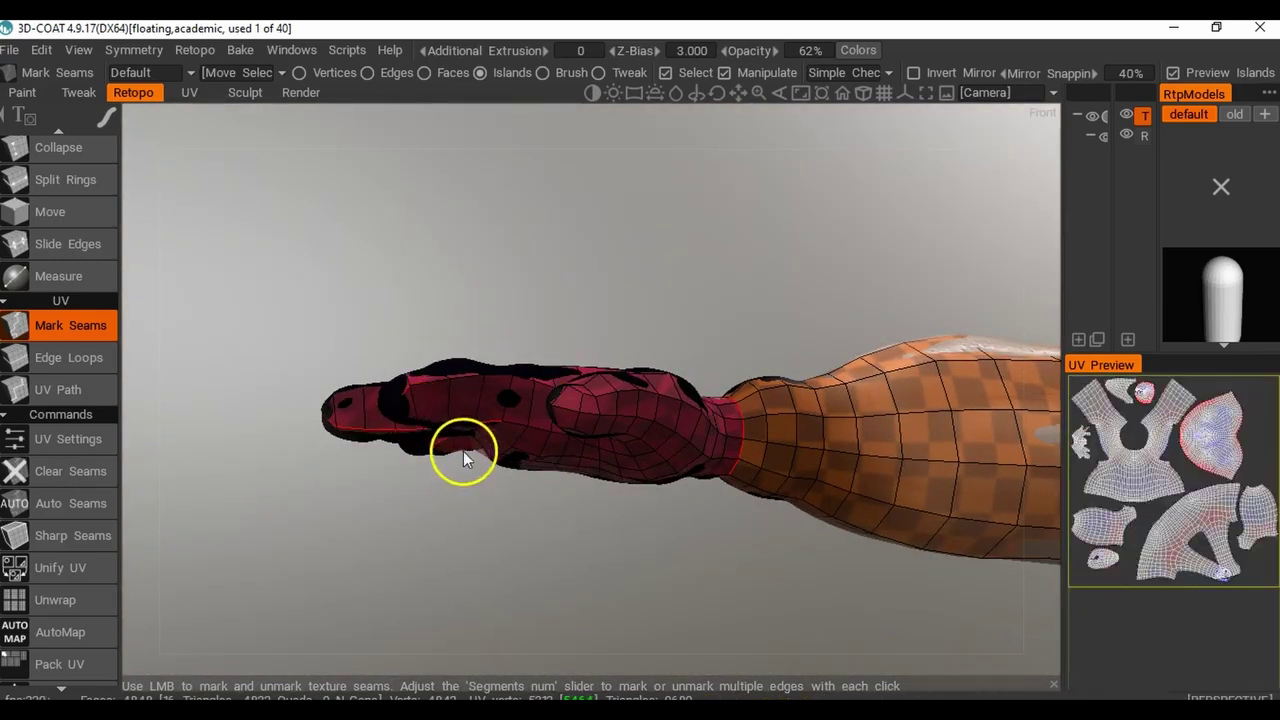
mouse_move(460, 434)
mouse_down()
mouse_move(584, 487)
mouse_move(620, 522)
mouse_move(709, 446)
mouse_move(633, 523)
mouse_move(567, 553)
mouse_move(694, 538)
mouse_move(691, 444)
mouse_move(643, 497)
mouse_move(611, 484)
mouse_up()
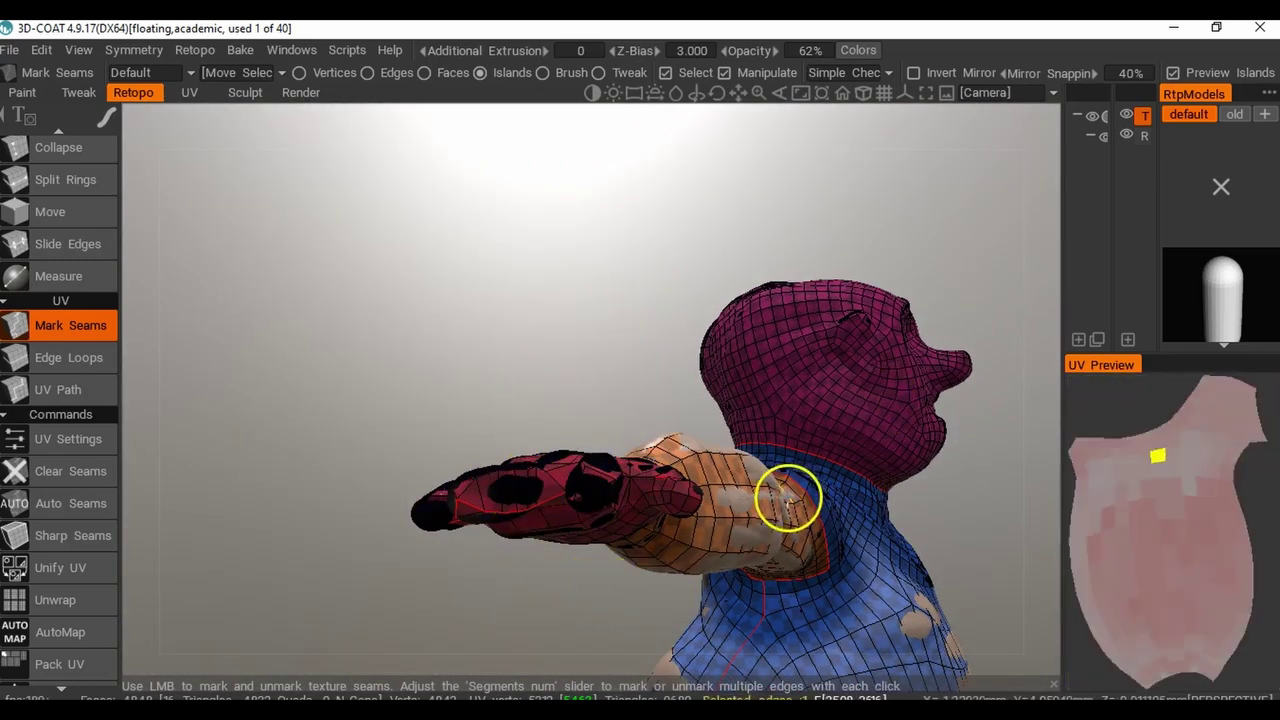
drag(789, 500, 674, 466)
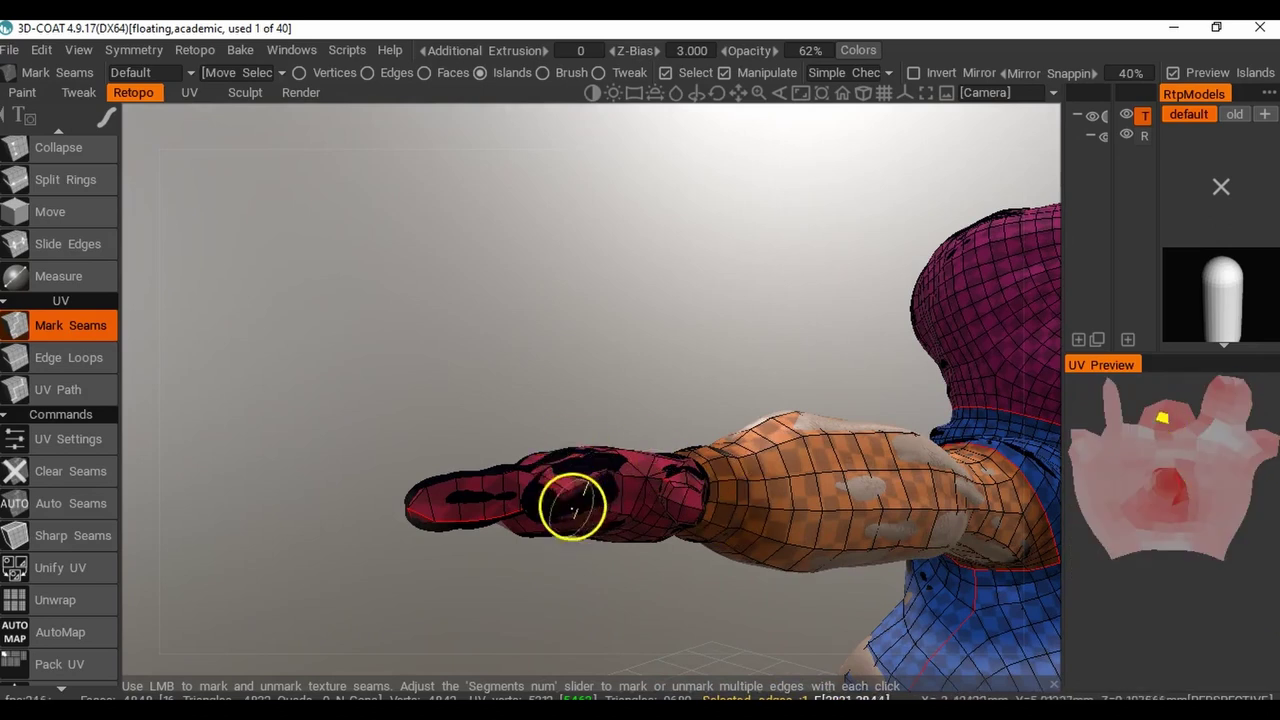
alt+drag(644, 494, 627, 552)
alt+drag(701, 526, 543, 487)
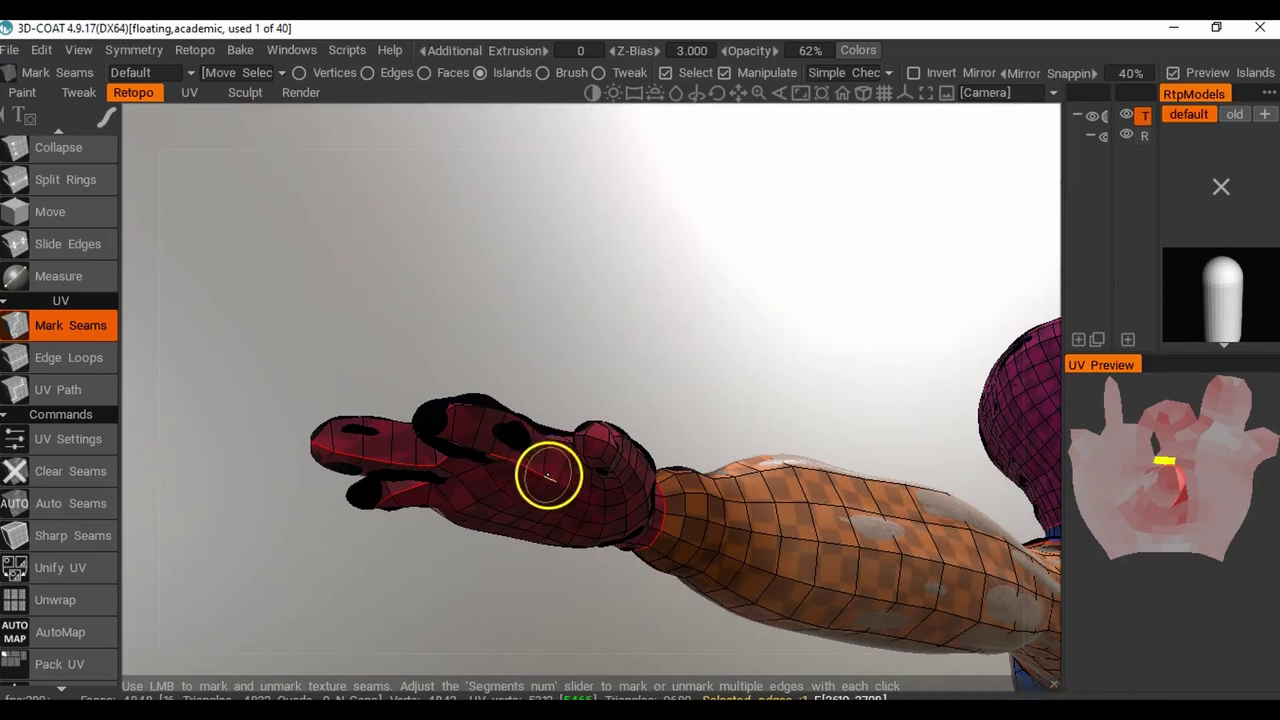
Extend the web seam edge by edge along the inner side of the crimson thumb.
mouse_move(570, 460)
mouse_down()
mouse_move(591, 557)
mouse_move(607, 487)
mouse_up()
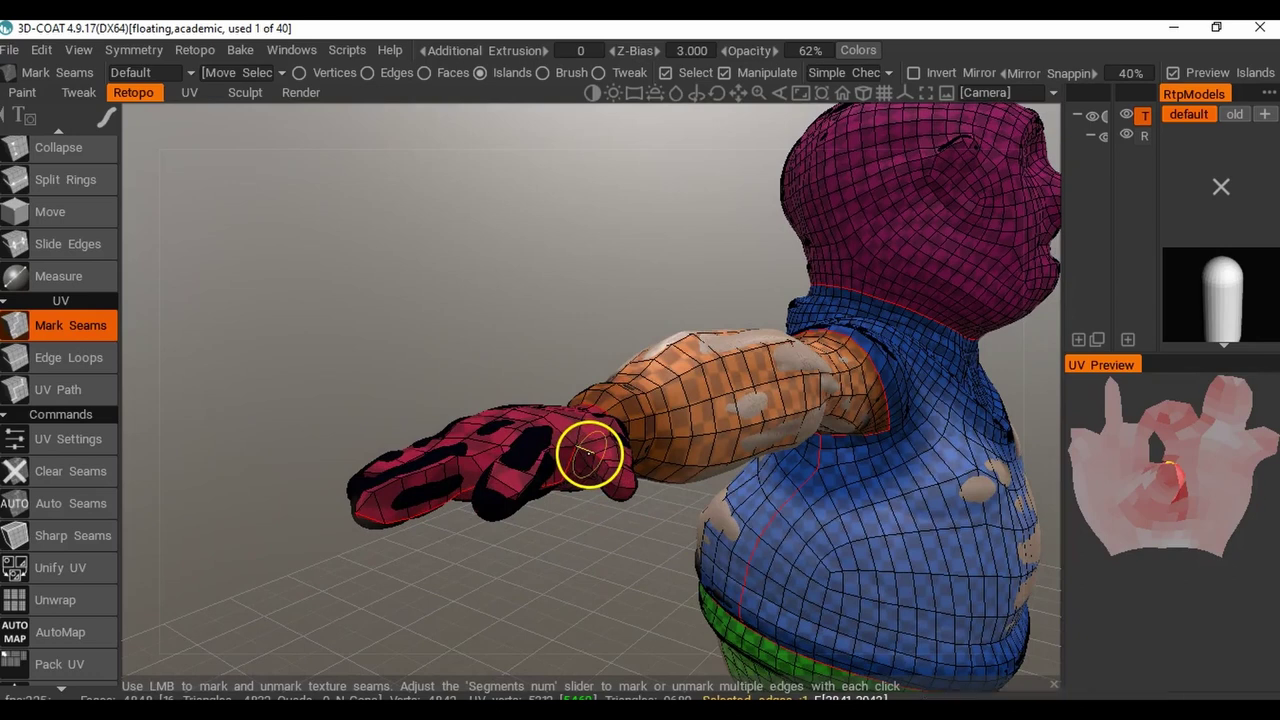
mouse_move(578, 483)
middle_down()
mouse_move(643, 474)
mouse_move(589, 456)
mouse_move(594, 543)
mouse_move(598, 455)
mouse_move(671, 371)
mouse_move(600, 375)
middle_up()
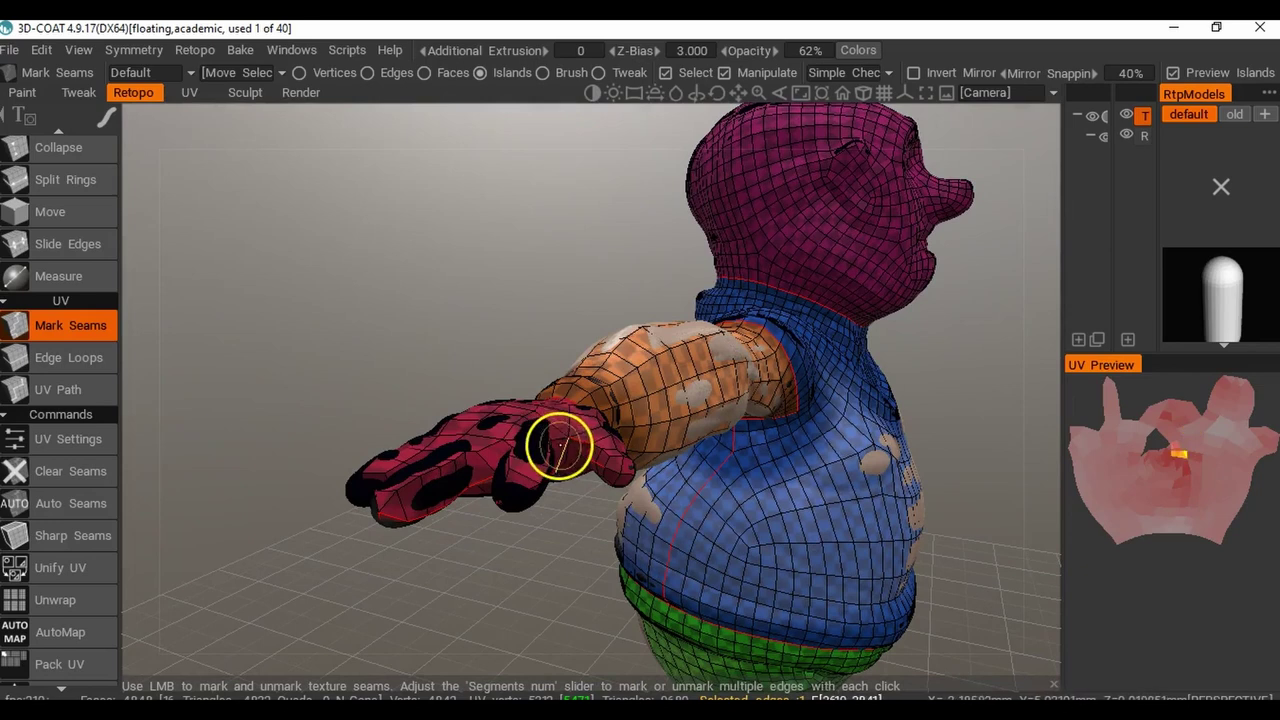
middle_drag(591, 446, 591, 409)
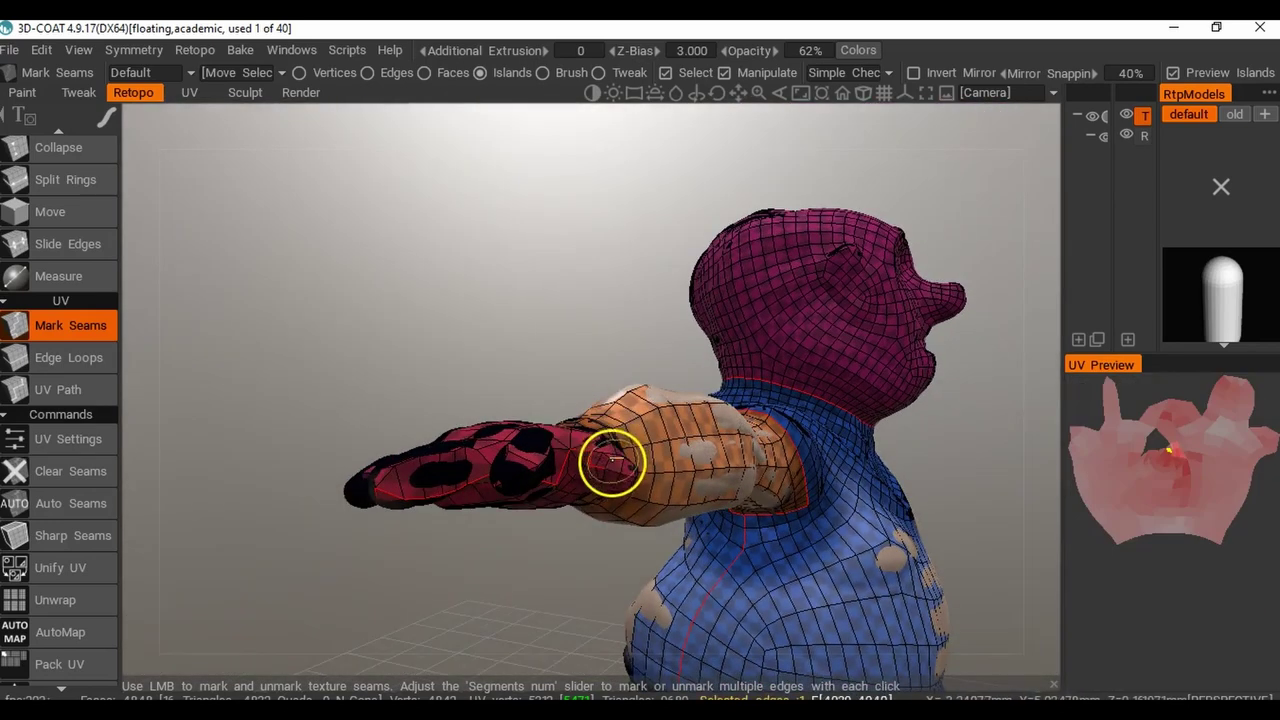
middle_drag(663, 469, 560, 525)
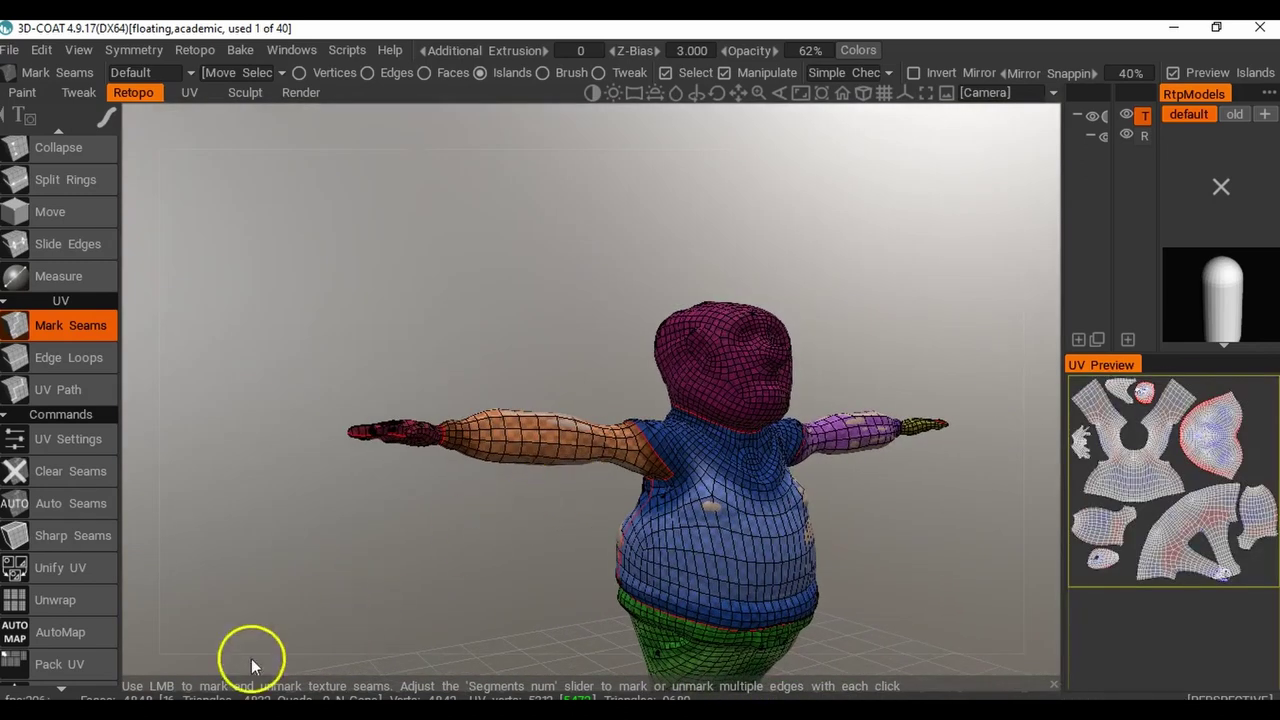
Unwrap the UVs with the crimson hand's revised seams.
click(51, 598)
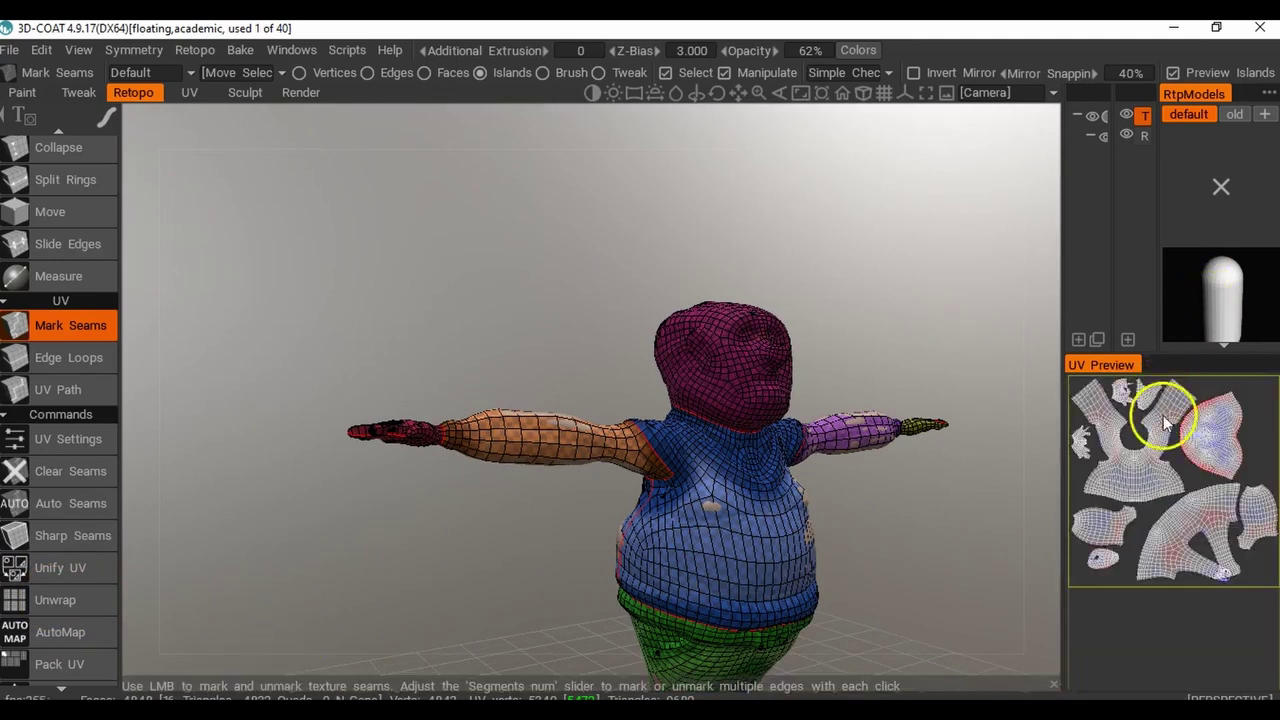
middle_drag(1015, 485, 463, 320)
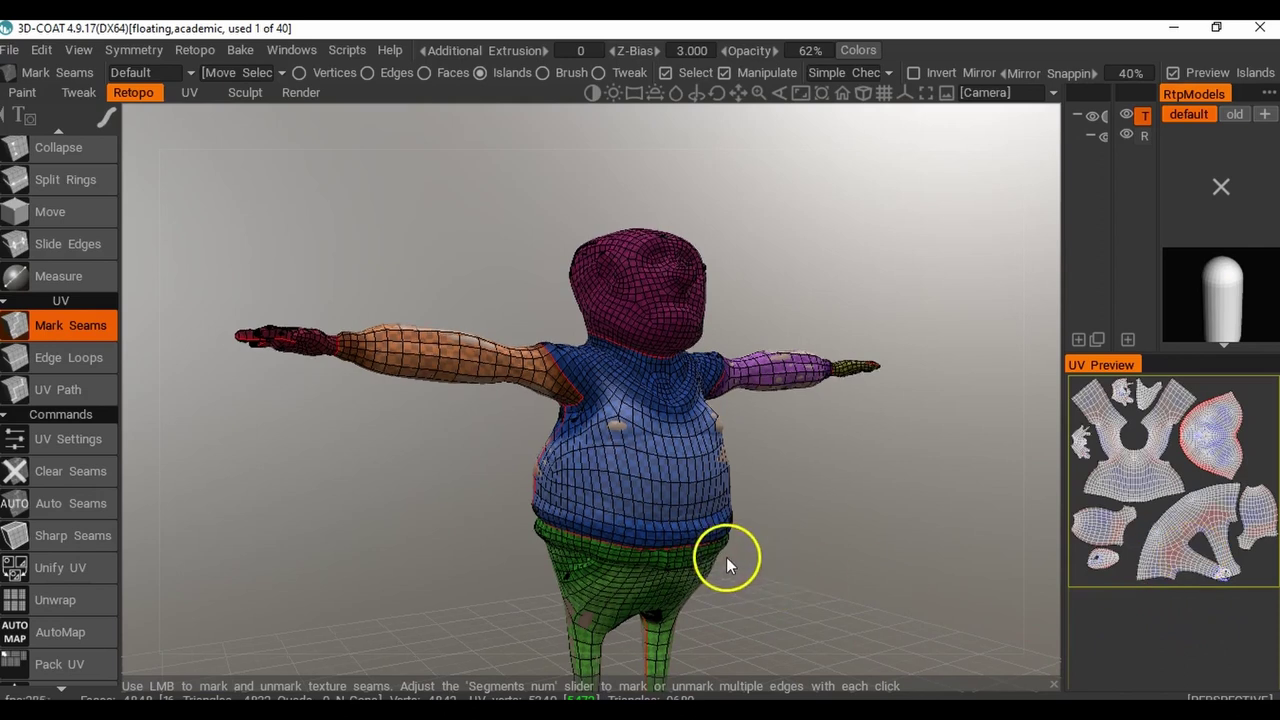
middle_drag(726, 557, 700, 380)
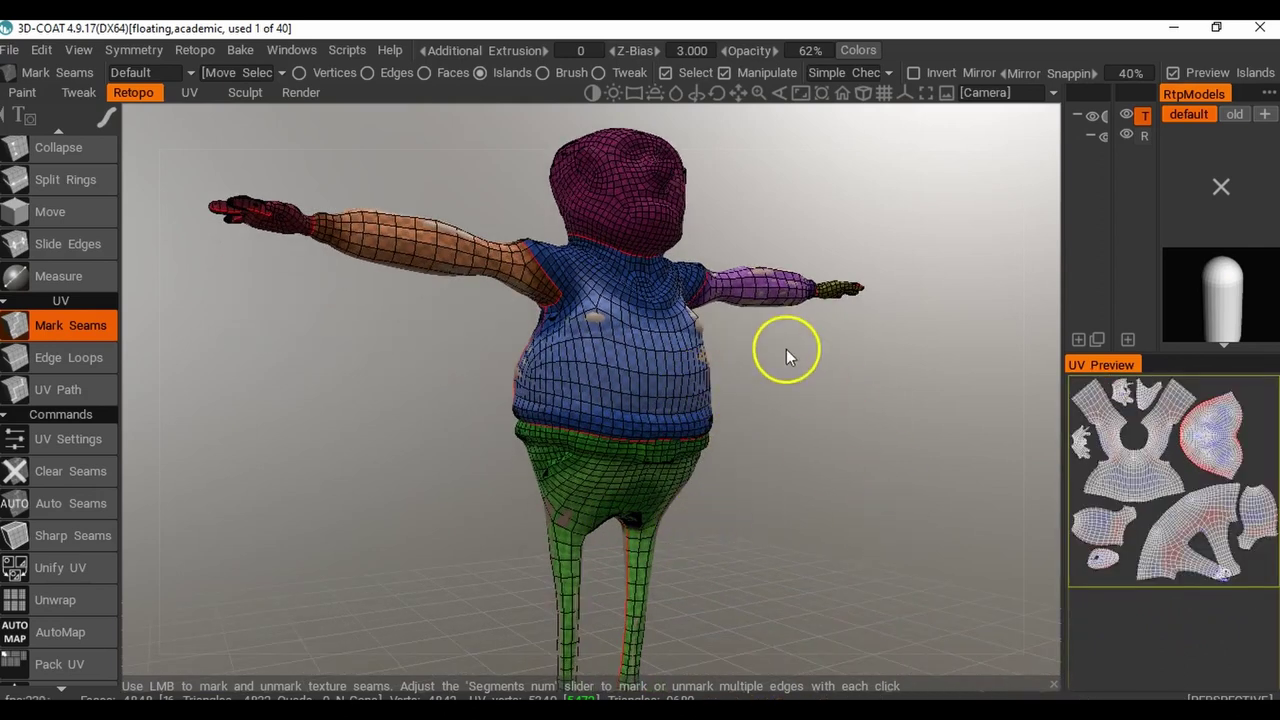
Highlight the large trouser island in the UV preview and inspect the seams around the hips and legs.
click(1235, 573)
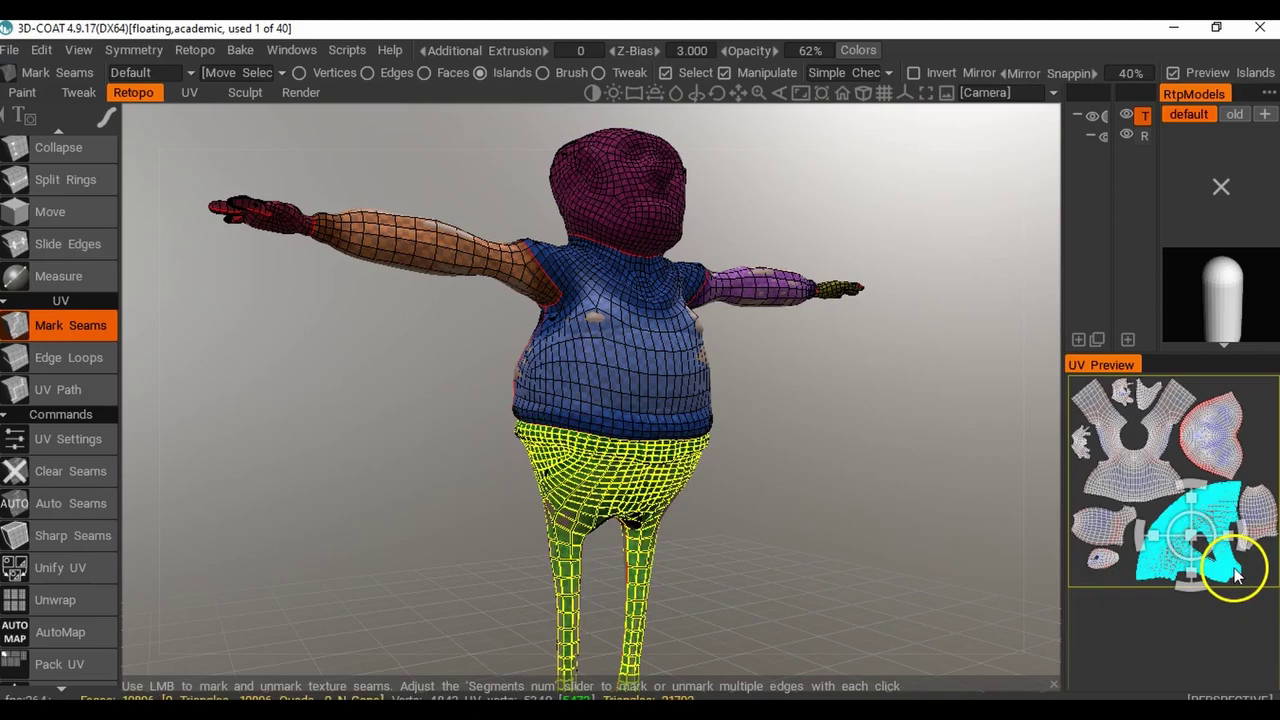
middle_drag(819, 538, 834, 475)
drag(699, 564, 800, 505)
middle_drag(516, 493, 705, 490)
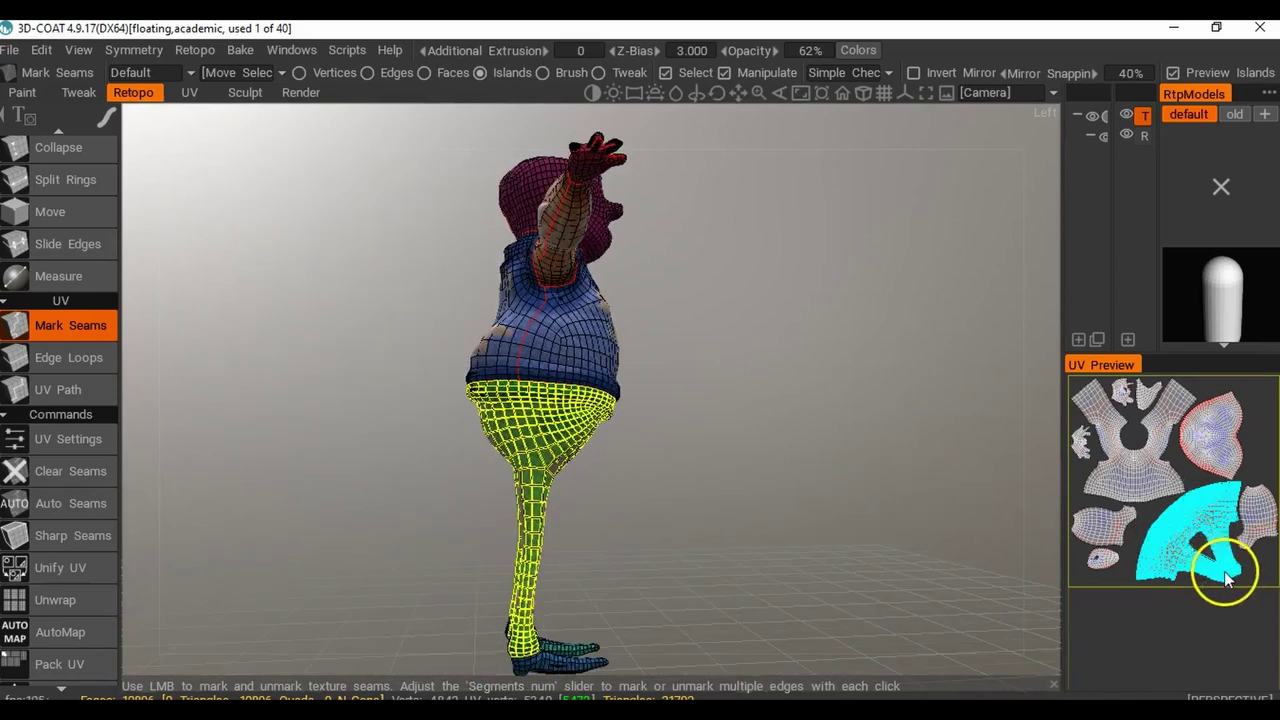
drag(769, 514, 483, 518)
middle_drag(483, 510, 650, 505)
right_drag(469, 477, 600, 470)
drag(600, 470, 653, 463)
middle_drag(540, 450, 700, 430)
drag(530, 445, 749, 431)
scroll(618, 374, down, 5)
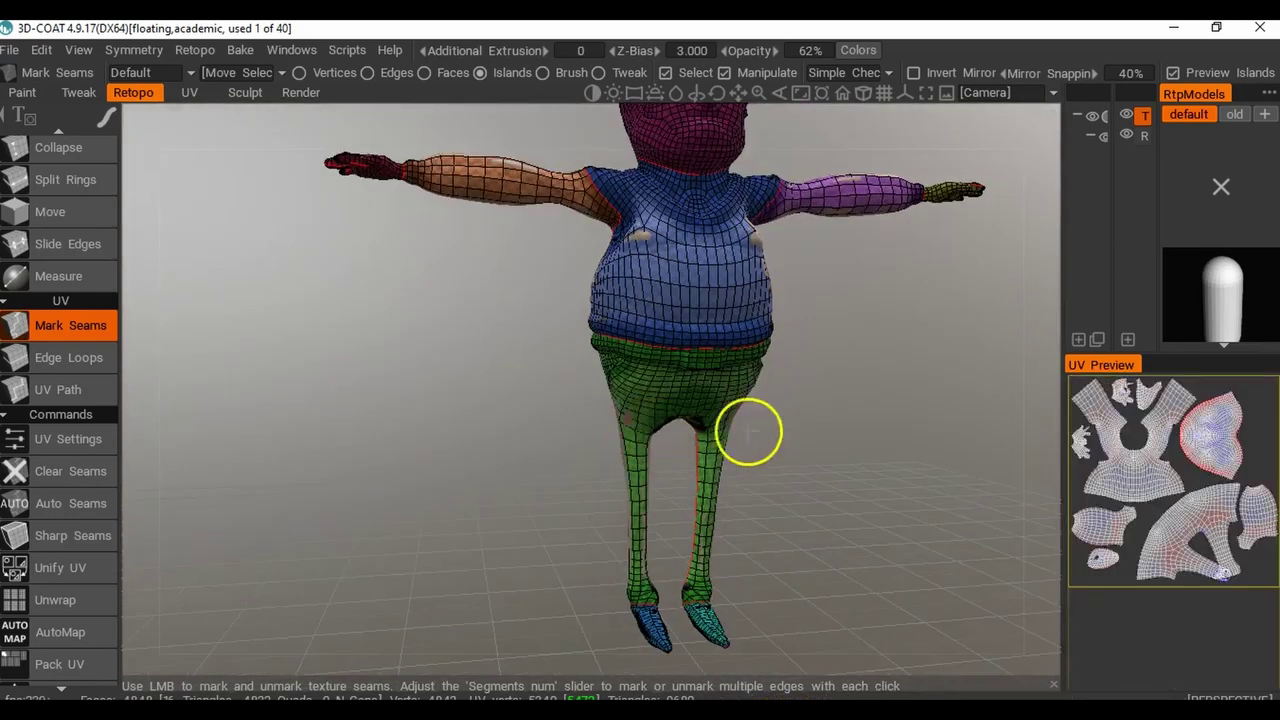
Mark a short centre seam upward from the crotch on the front of the green trousers.
scroll(793, 464, up, 4)
drag(843, 463, 691, 345)
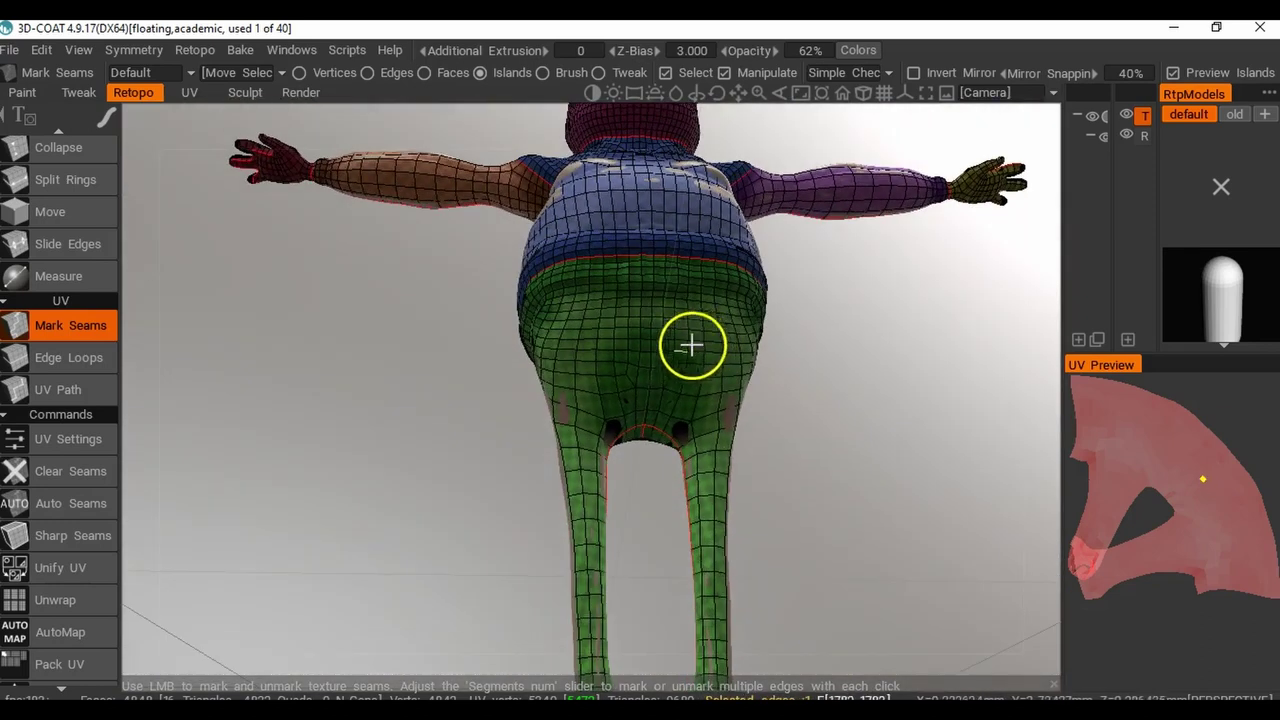
click(651, 400)
click(48, 326)
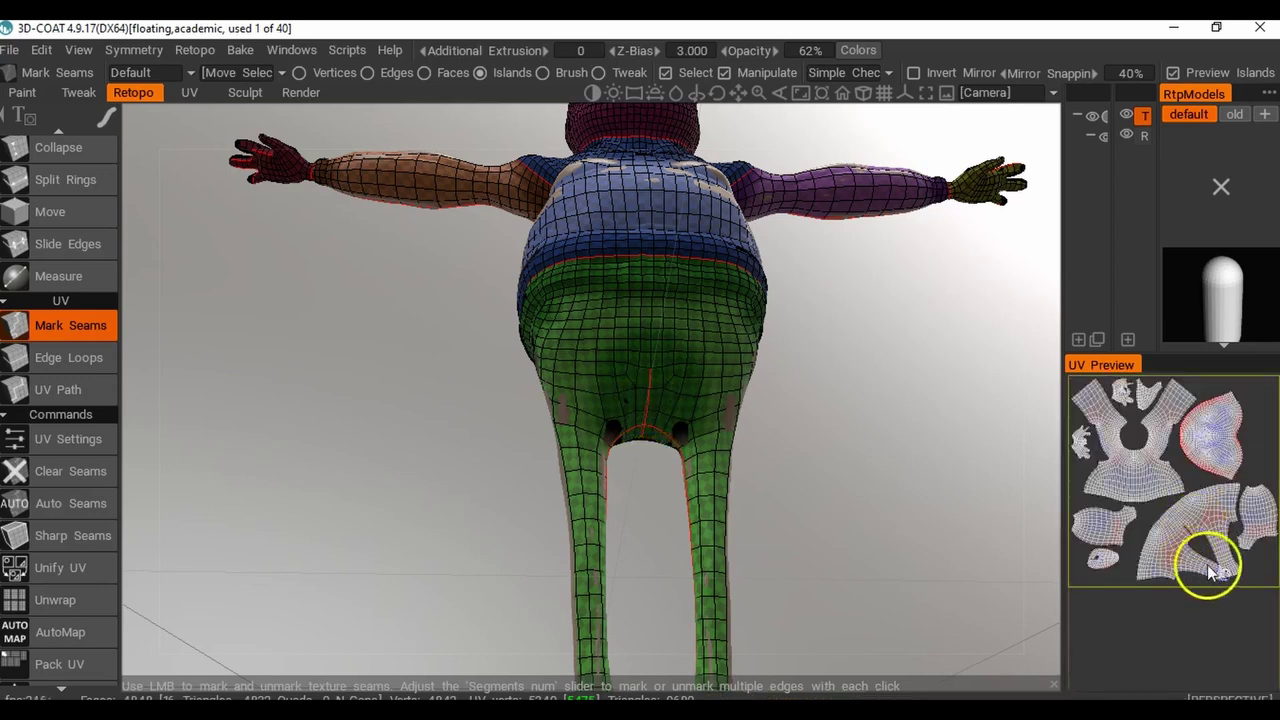
Check the seams down both legs and feet and unwrap the UVs with the trousers' short front centre seam.
drag(843, 556, 112, 542)
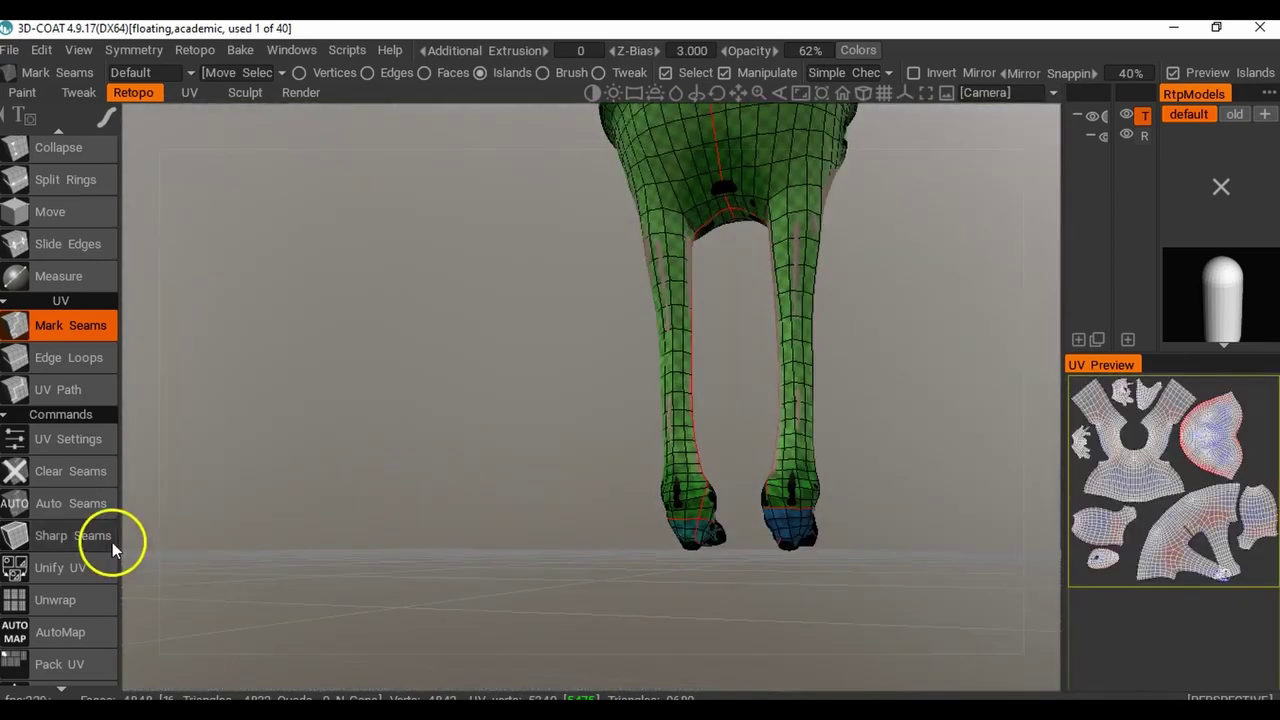
drag(473, 554, 592, 549)
right_drag(592, 546, 644, 543)
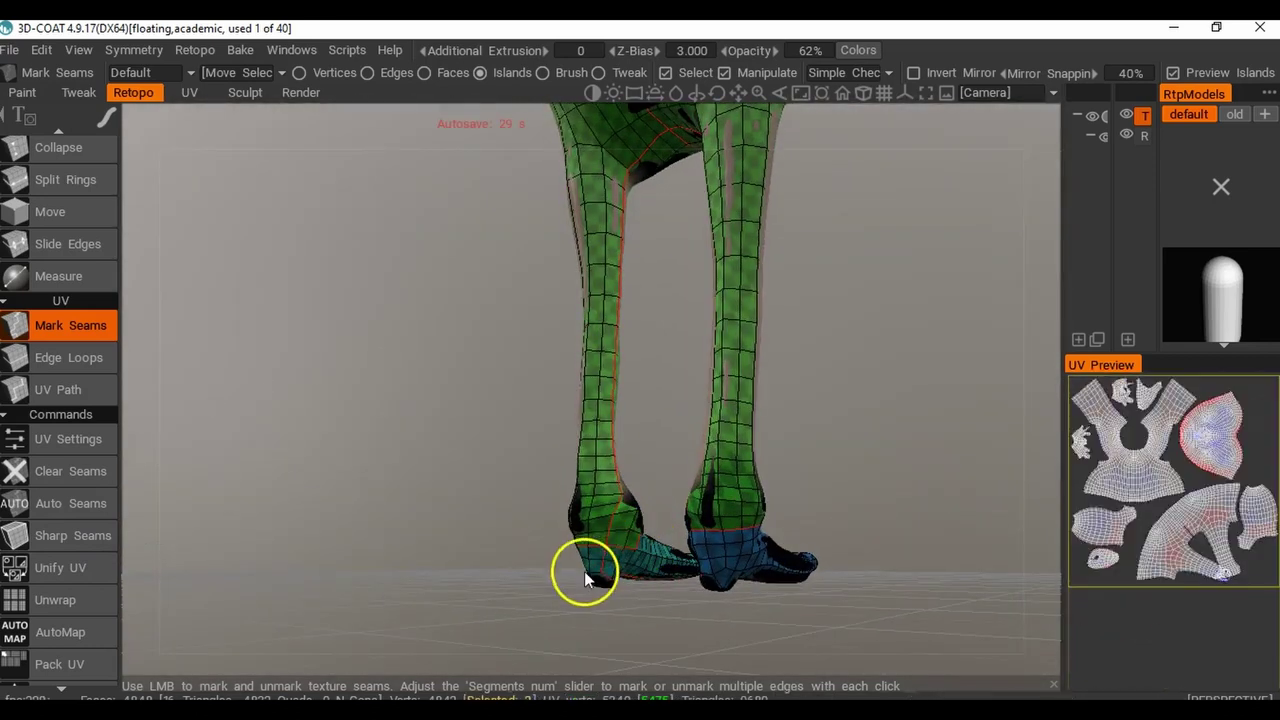
drag(629, 581, 697, 498)
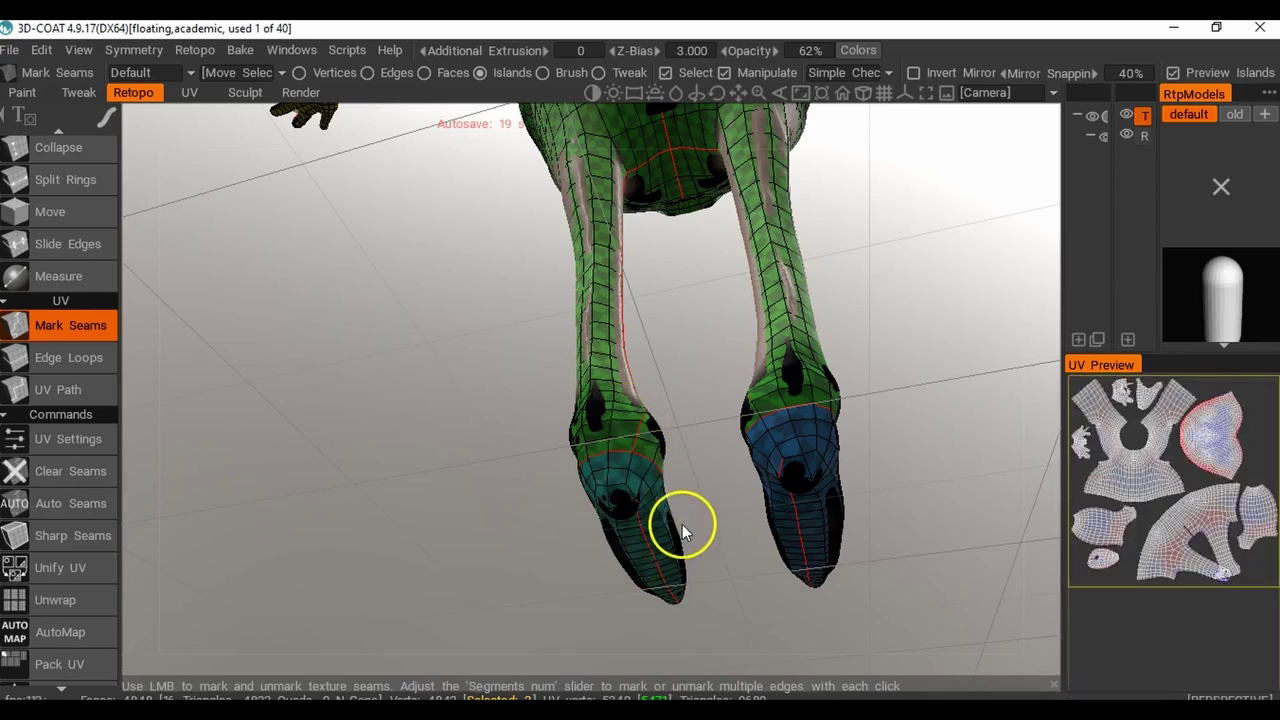
drag(697, 523, 609, 611)
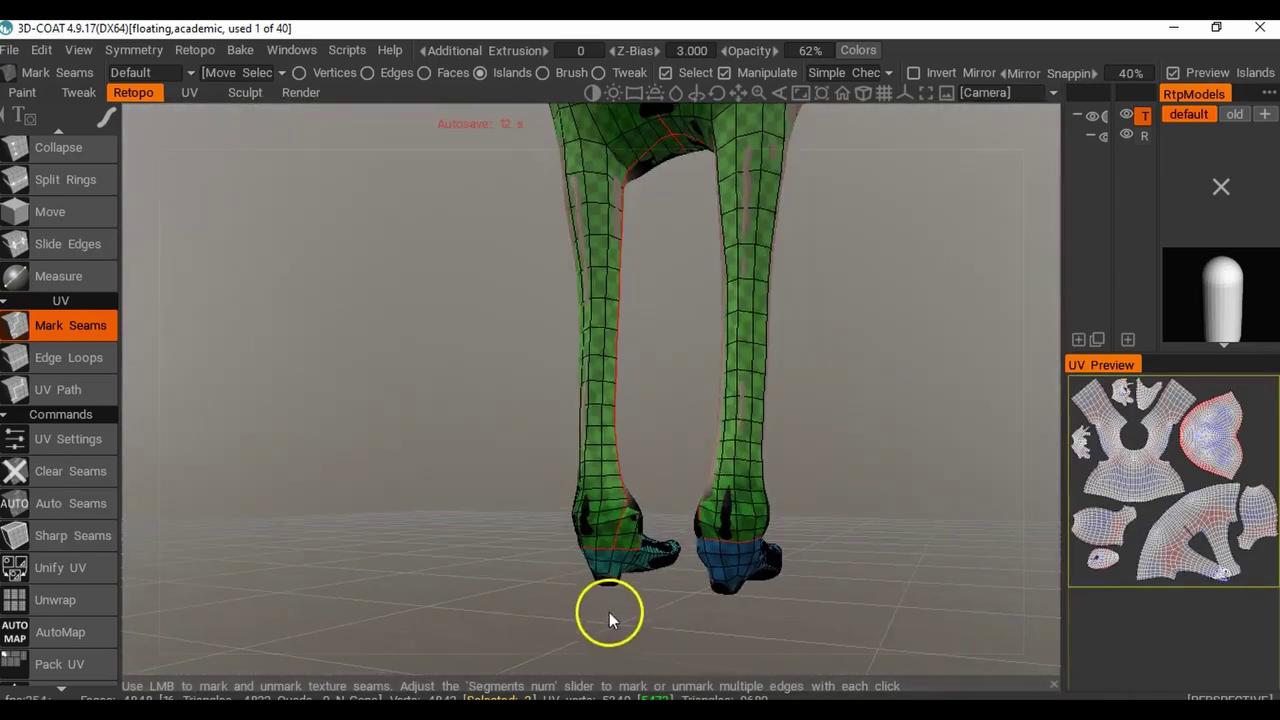
click(48, 599)
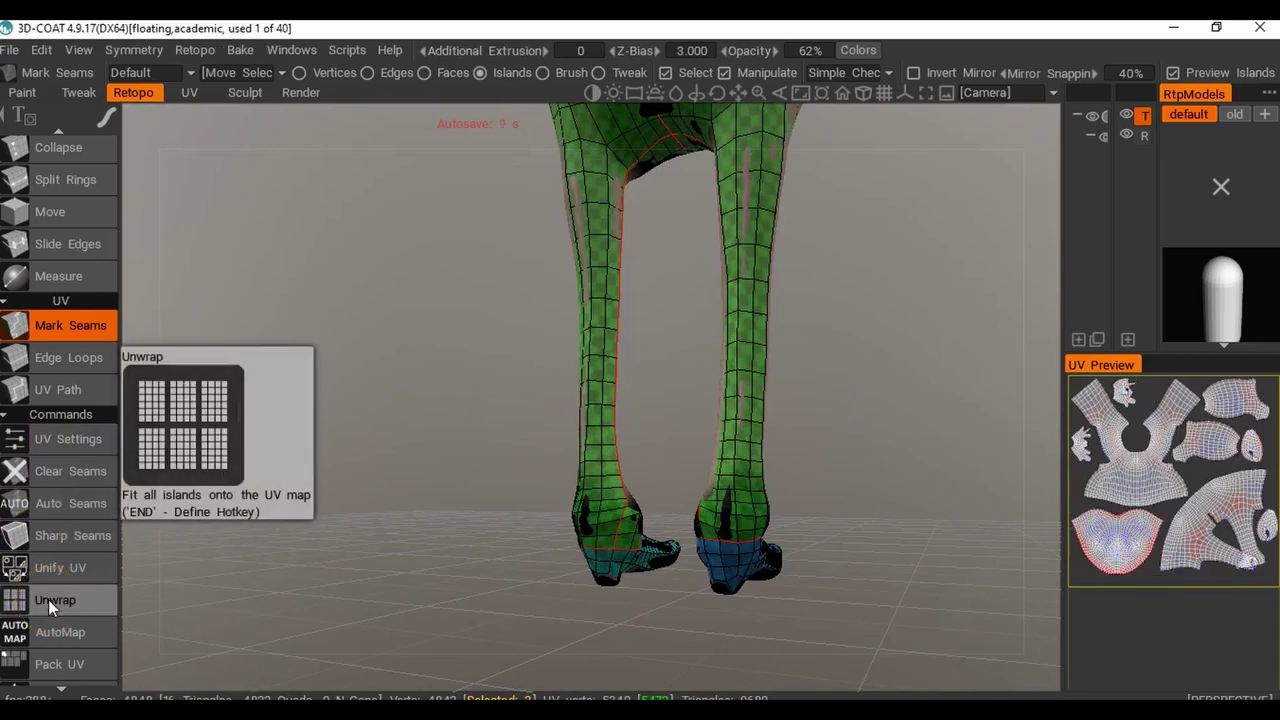
Mark an edge-loop seam along the trousers' front centre line up to the waistband and unwrap the UVs again.
drag(308, 573, 689, 509)
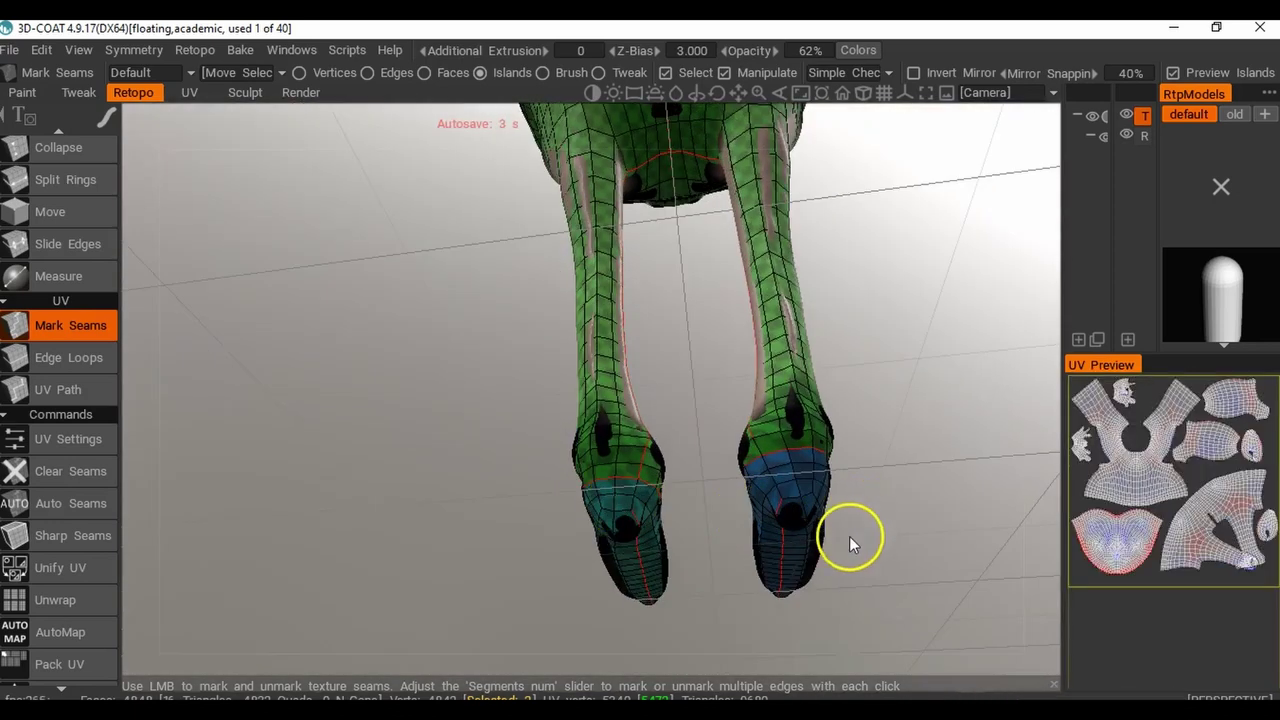
drag(643, 455, 718, 484)
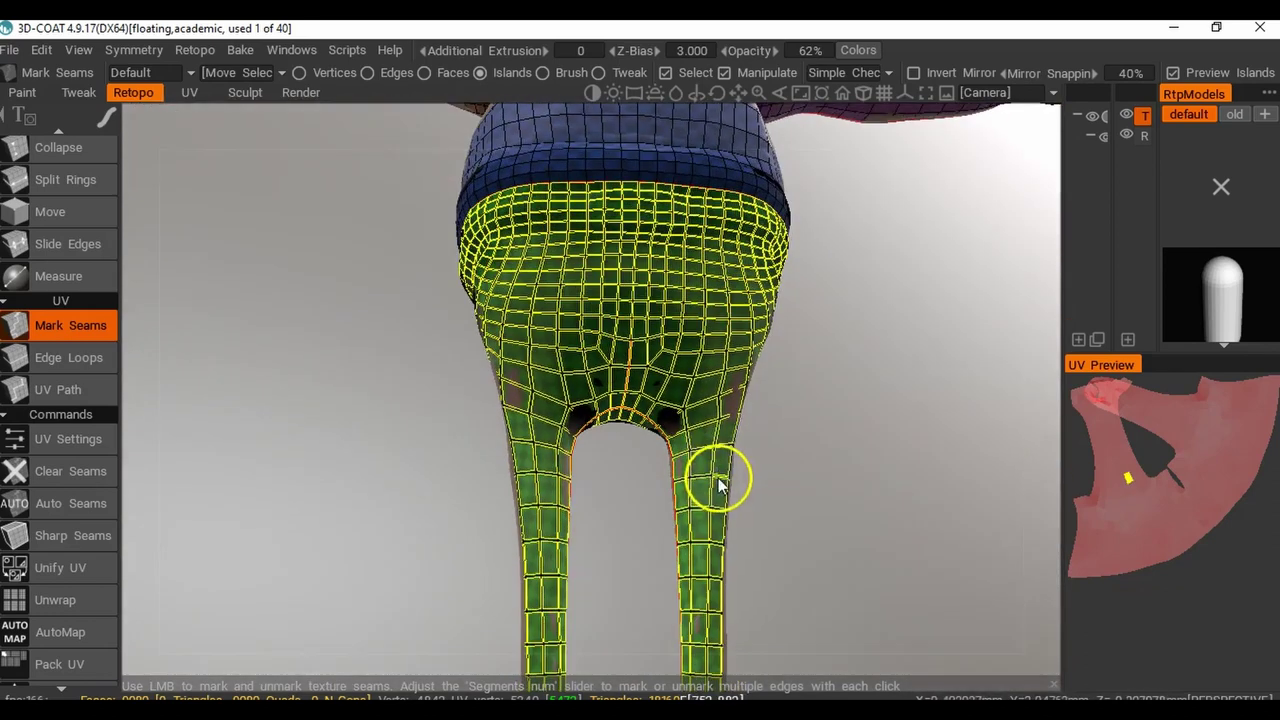
click(81, 362)
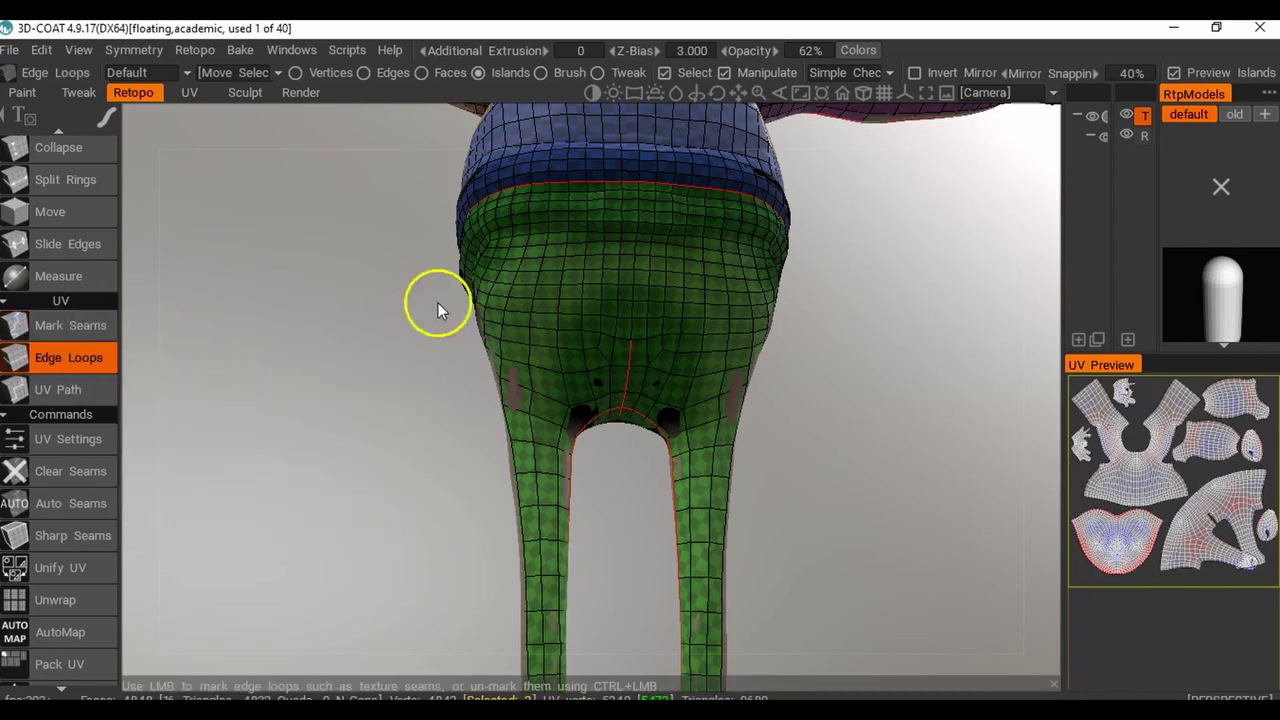
click(634, 279)
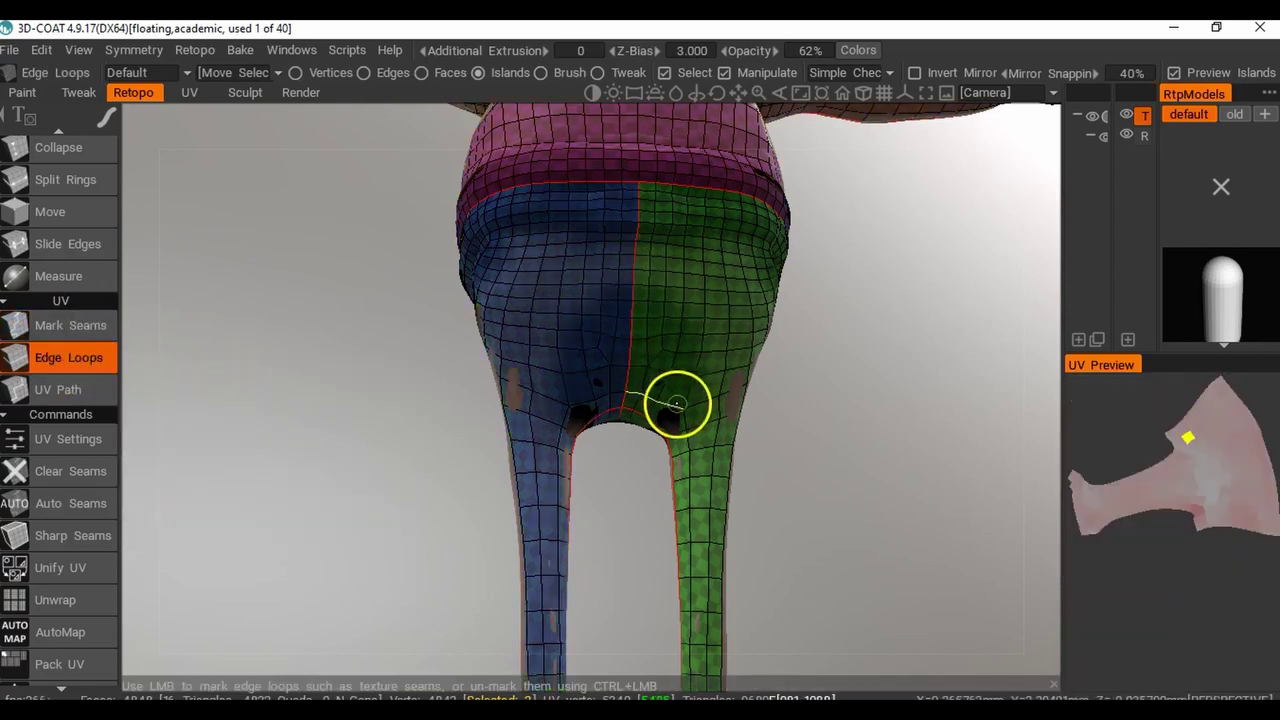
click(83, 605)
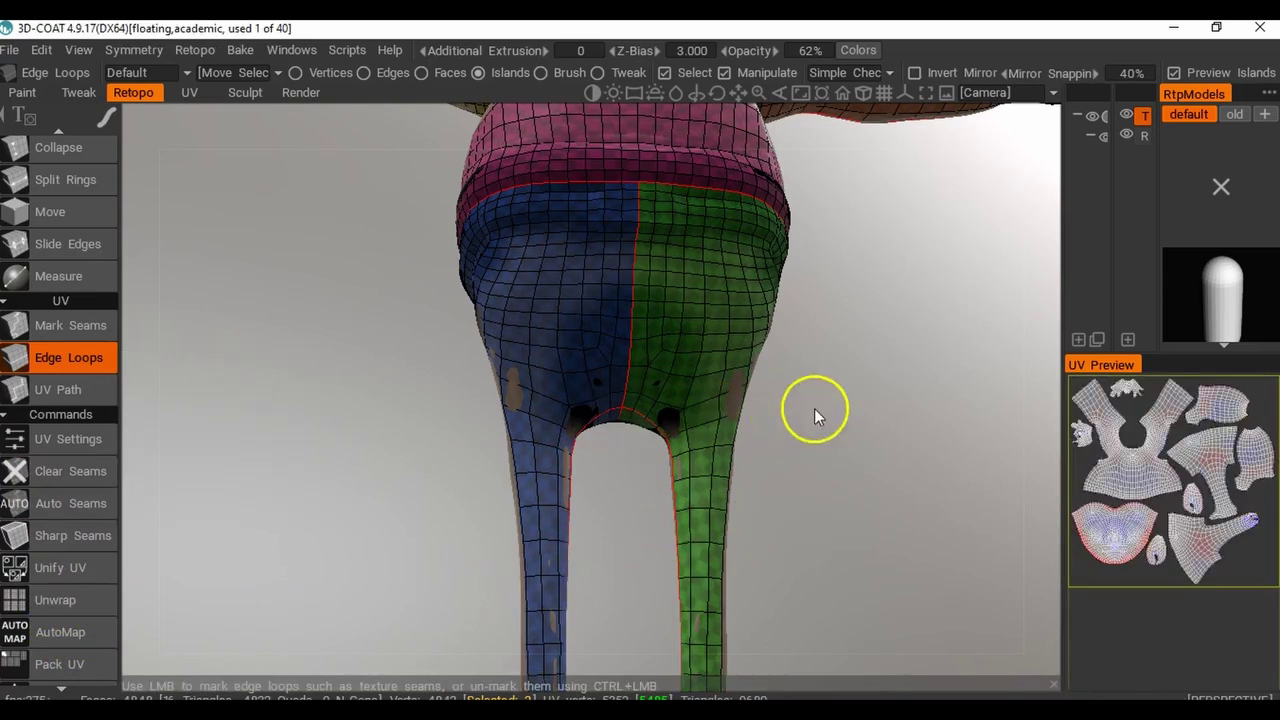
Examine the split trouser halves, waistband seam and checker pattern around the whole character from several angles.
drag(814, 408, 765, 457)
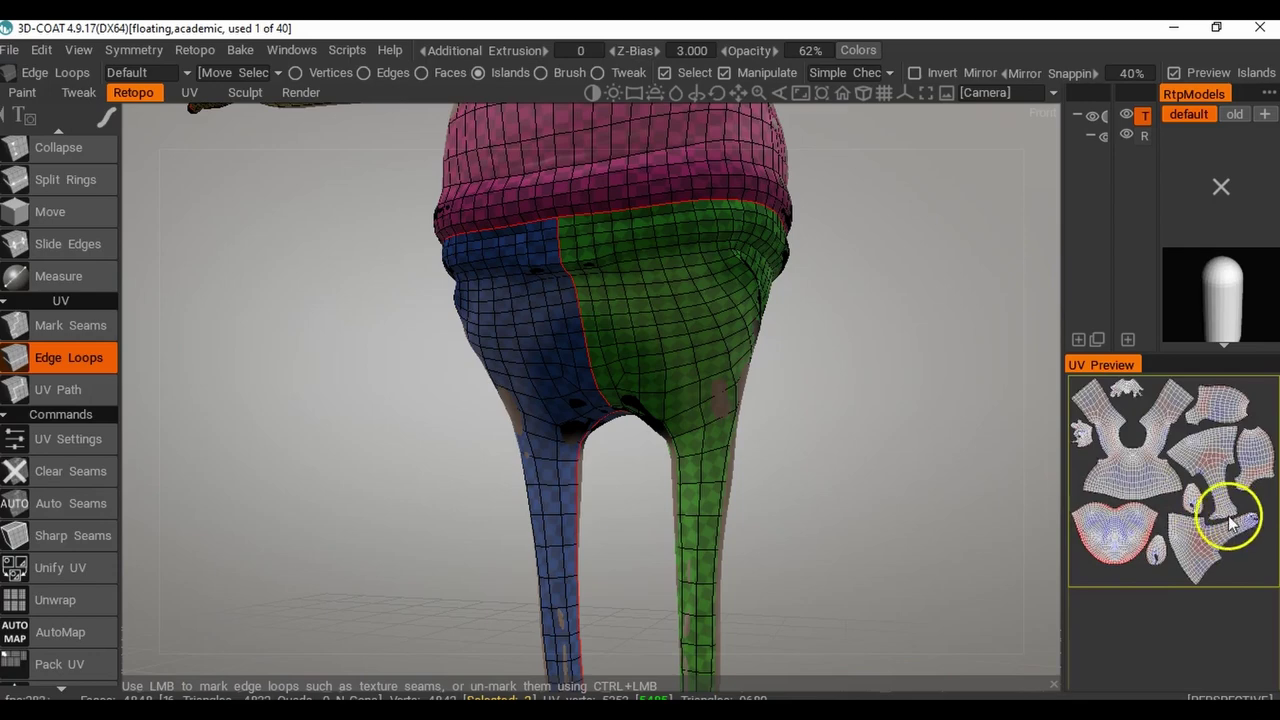
drag(677, 471, 661, 433)
right_drag(661, 433, 643, 406)
drag(643, 406, 608, 465)
right_drag(608, 465, 709, 456)
middle_drag(709, 456, 680, 320)
alt+drag(669, 389, 685, 364)
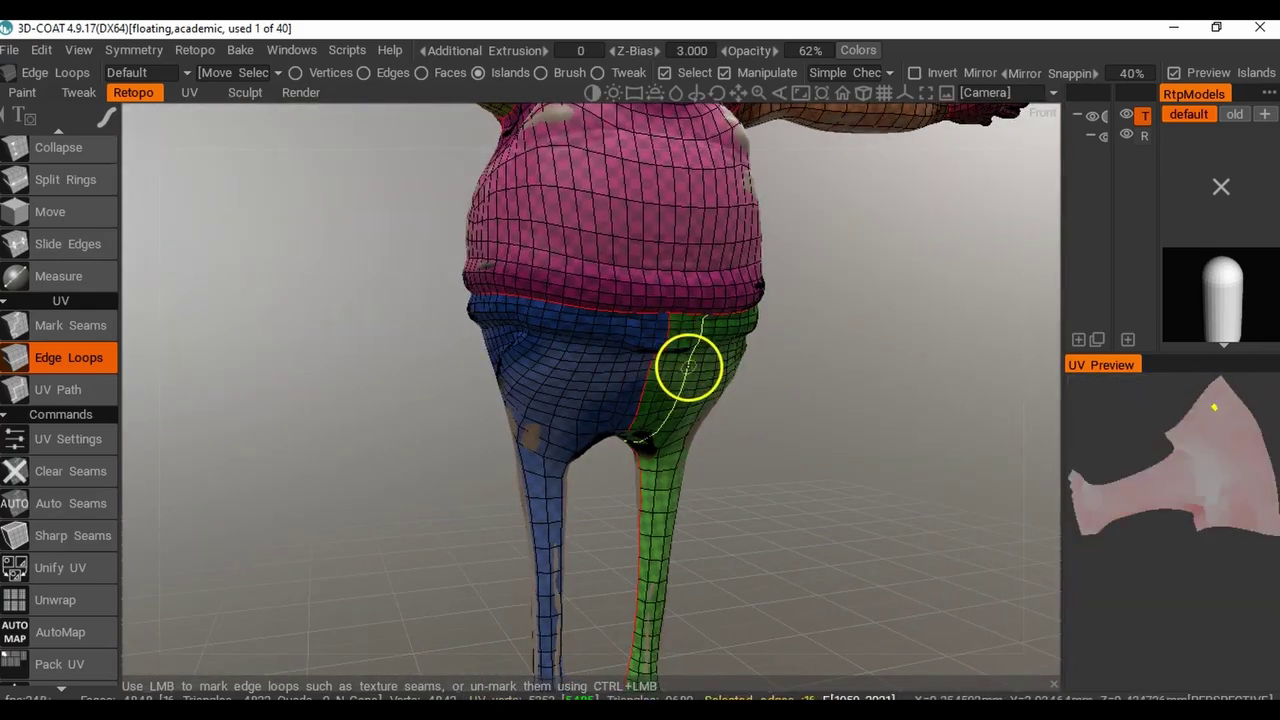
drag(731, 414, 631, 422)
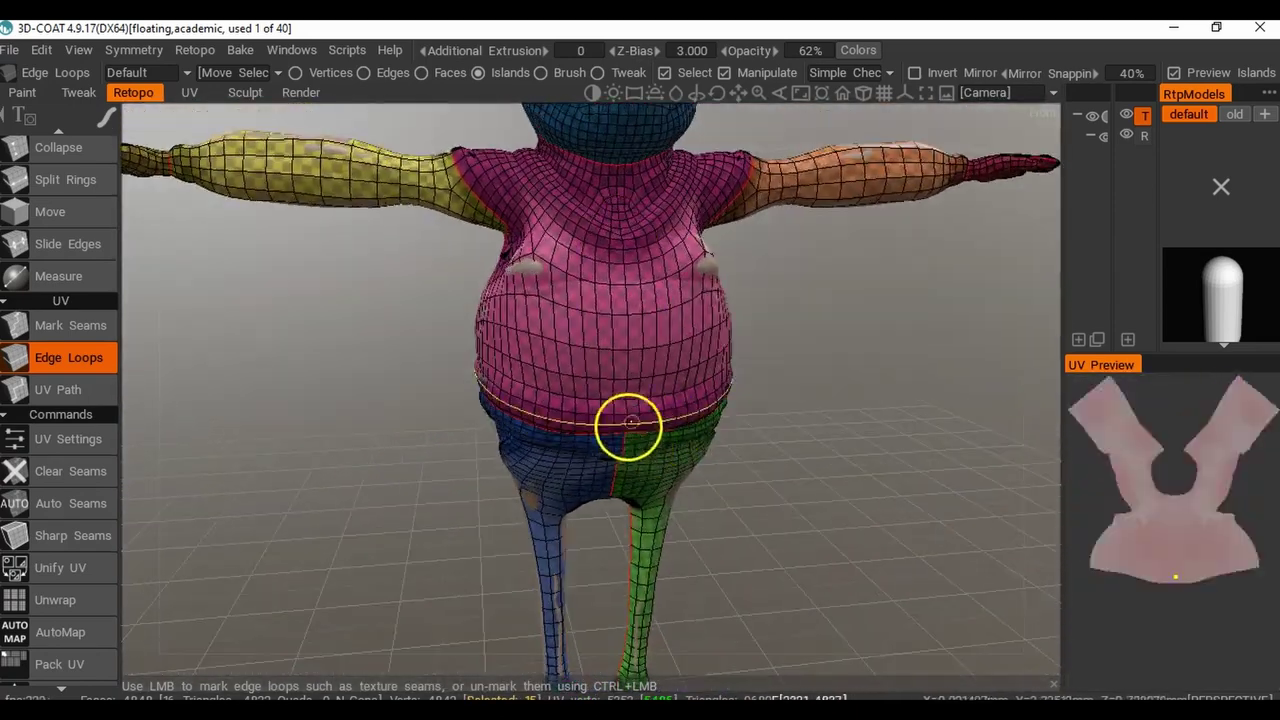
drag(737, 476, 676, 437)
scroll(678, 440, down, 3)
middle_drag(606, 417, 611, 518)
drag(611, 518, 706, 470)
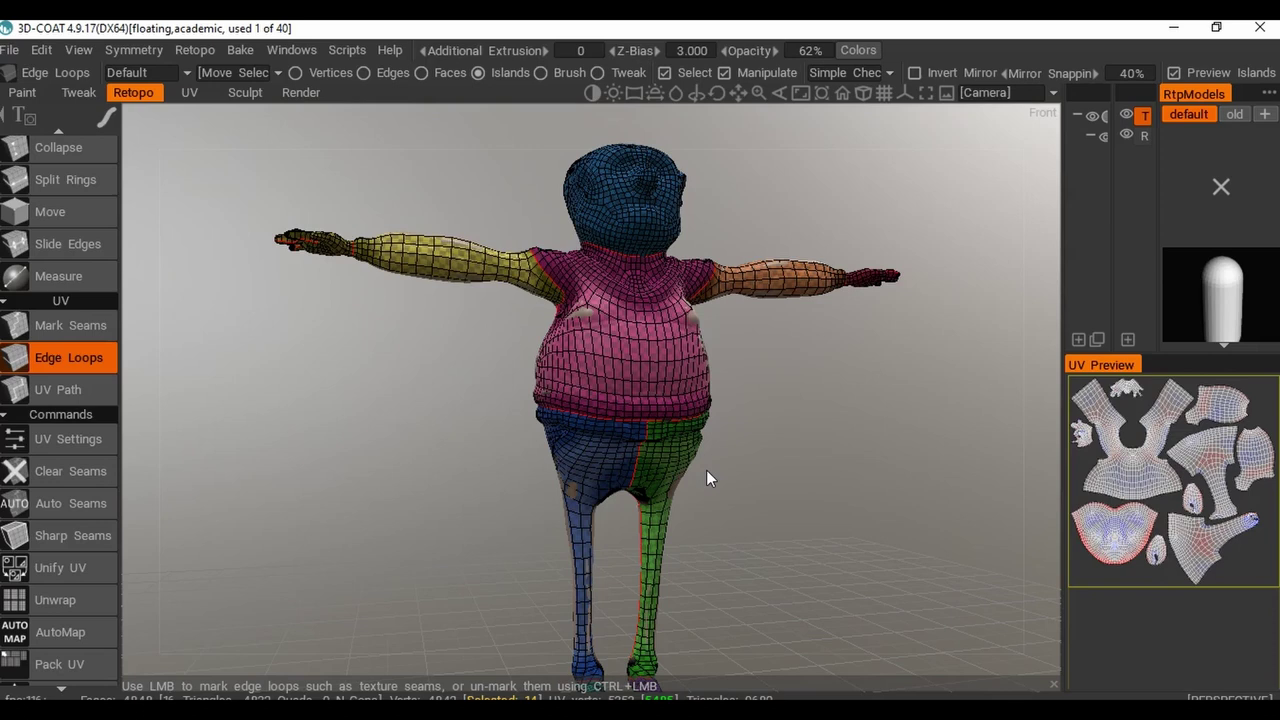
drag(800, 398, 717, 419)
right_drag(717, 419, 764, 428)
mouse_move(764, 428)
mouse_down()
mouse_move(569, 447)
mouse_move(758, 443)
mouse_up()
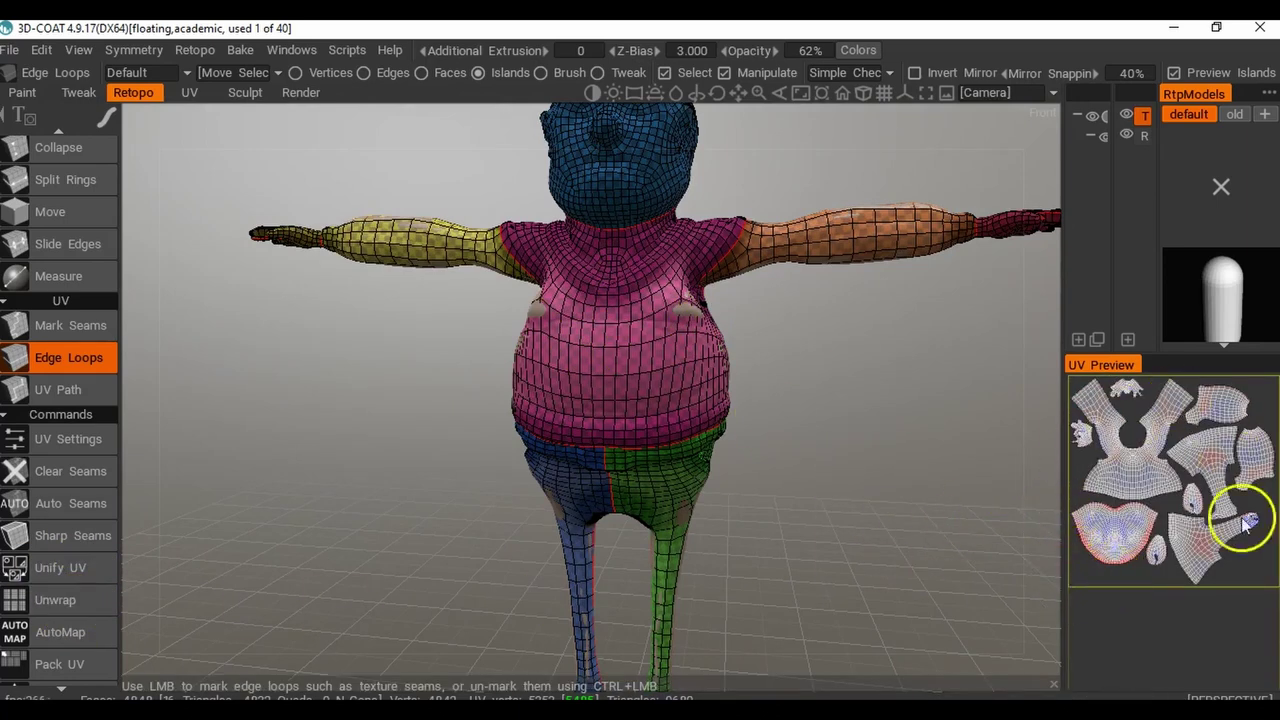
right_drag(890, 460, 816, 452)
drag(816, 452, 789, 408)
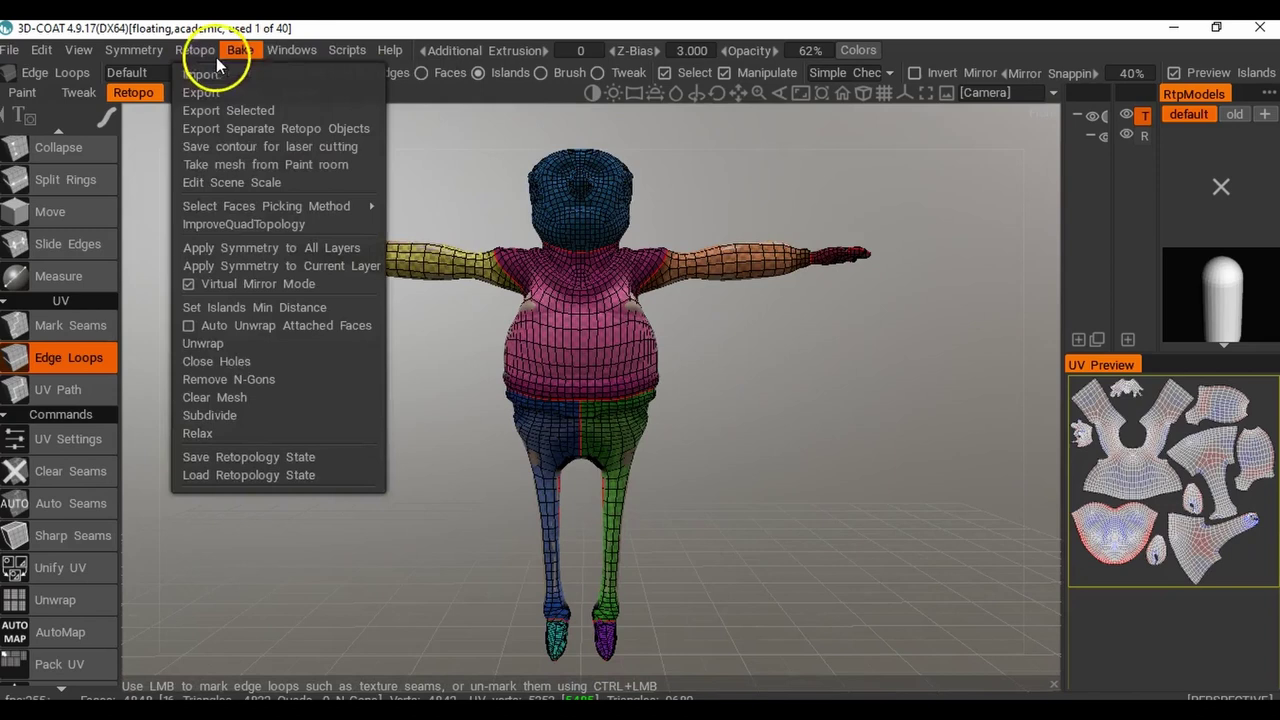
Start a per-pixel bake with normal map, accepting scan depths of 10 inside and outside the object.
mouse_move(245, 63)
click(276, 243)
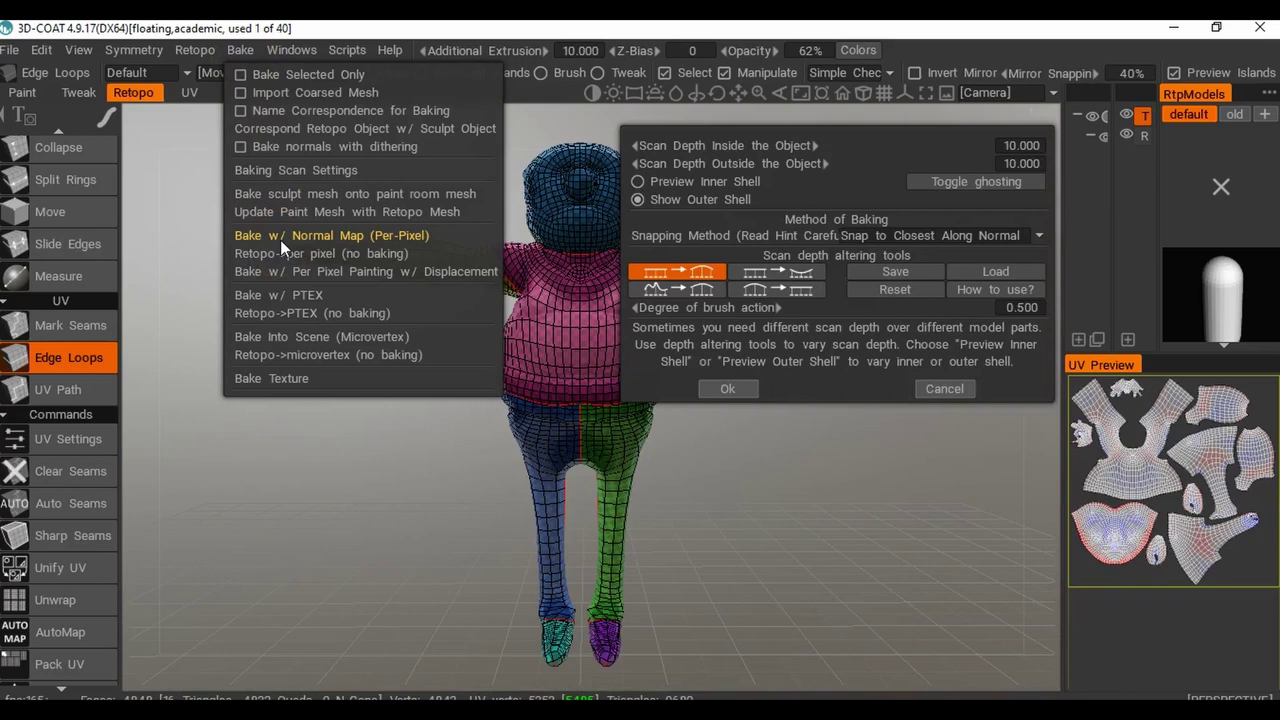
click(539, 136)
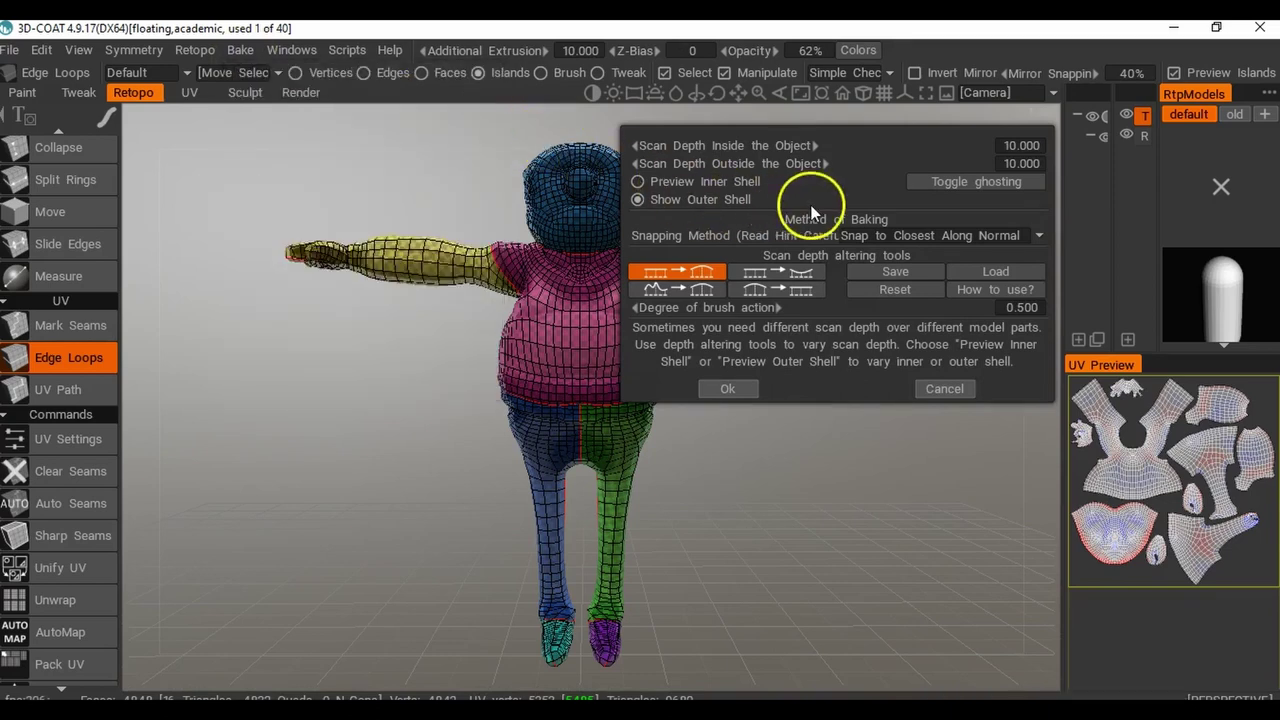
click(728, 390)
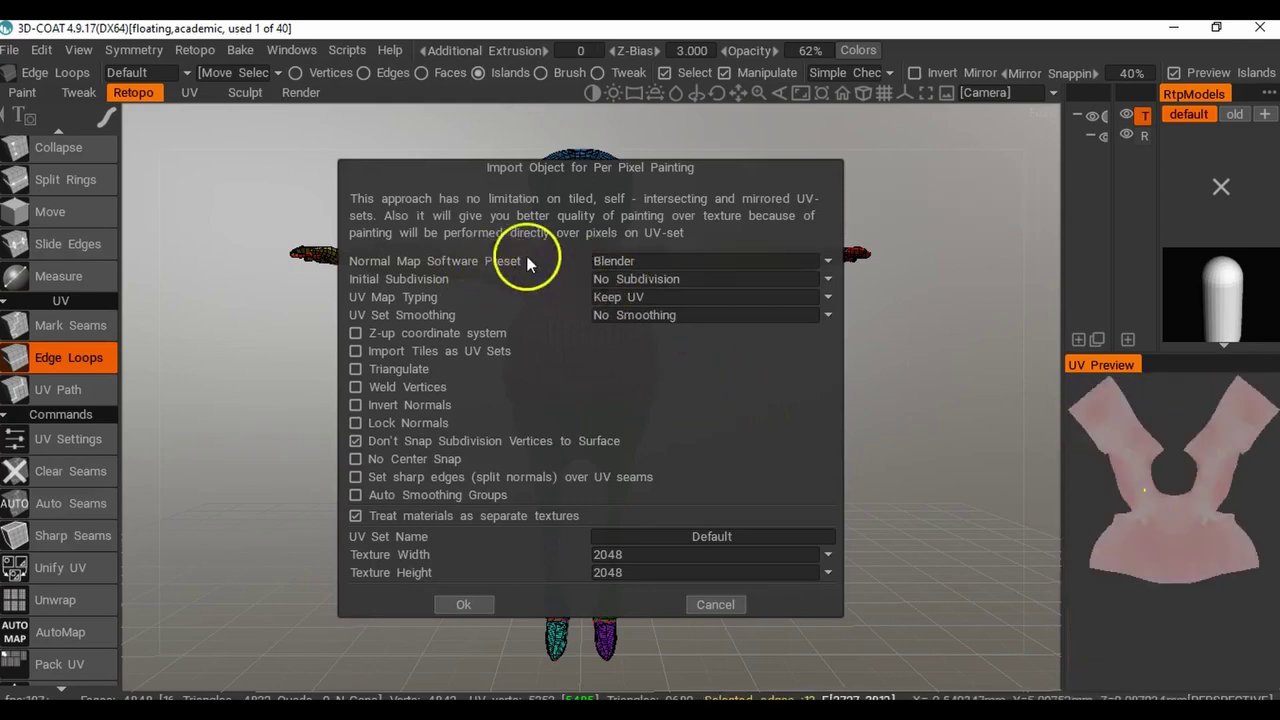
Bake the retopo mesh for per-pixel painting with the Blender normal map preset, Keep UV and 2048 × 2048 textures.
click(827, 262)
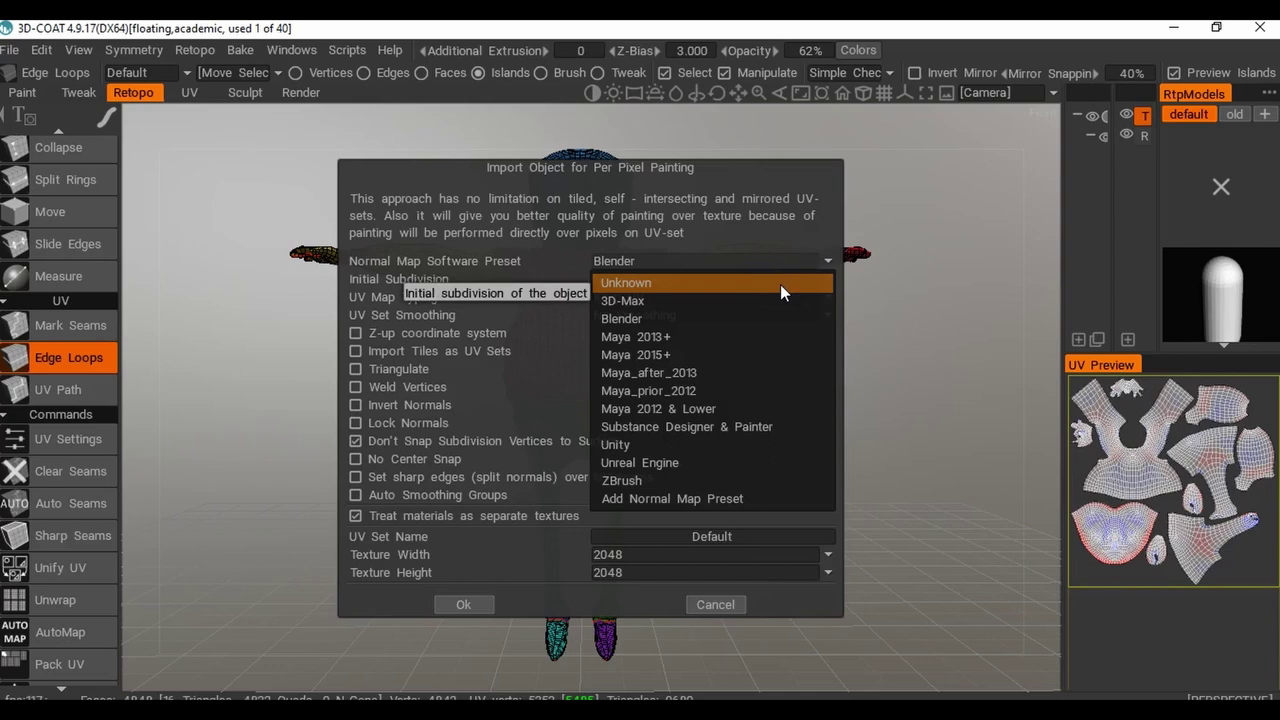
click(704, 256)
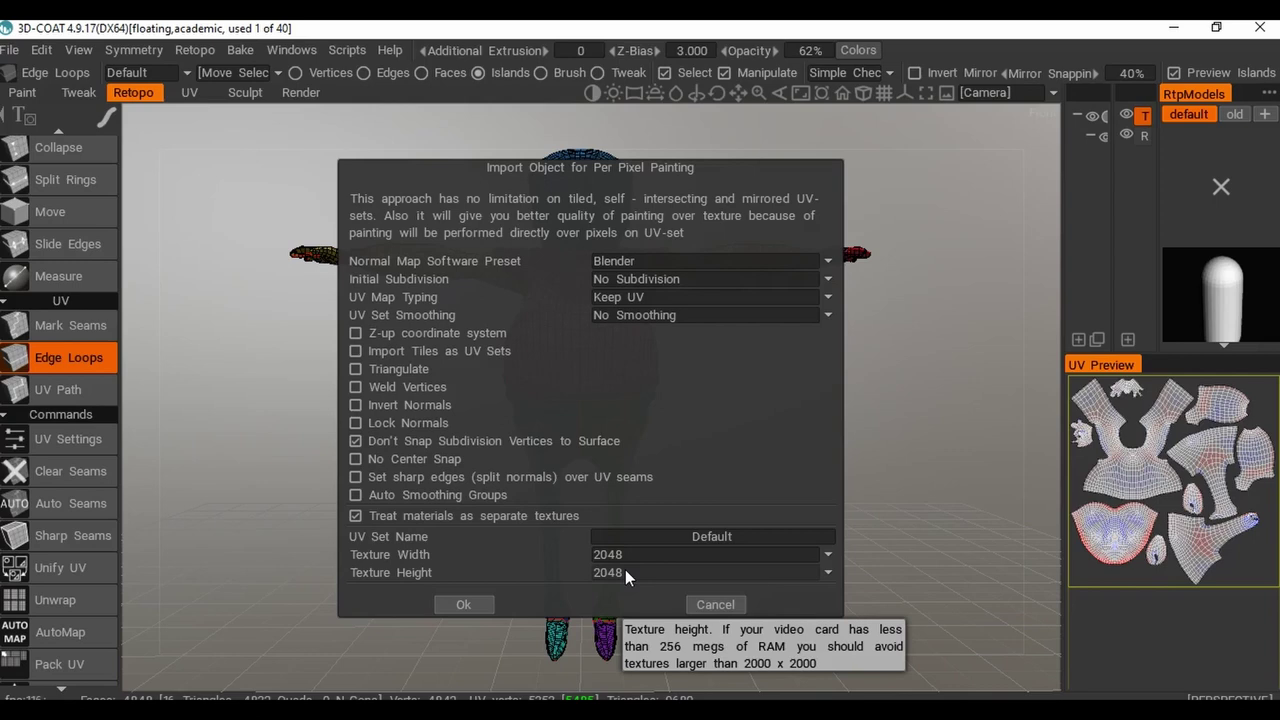
click(464, 605)
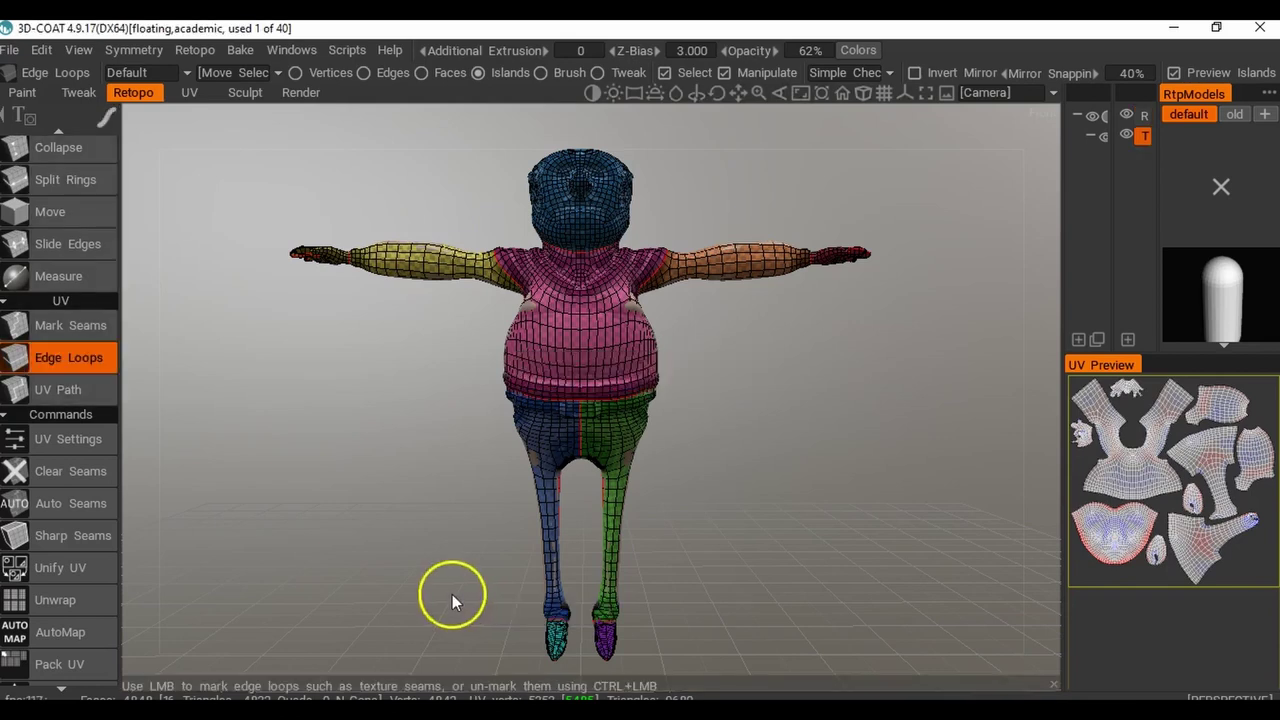
Hide the Tanktop4 sculpt volume in the Sculpt room and switch to the Paint room.
click(248, 93)
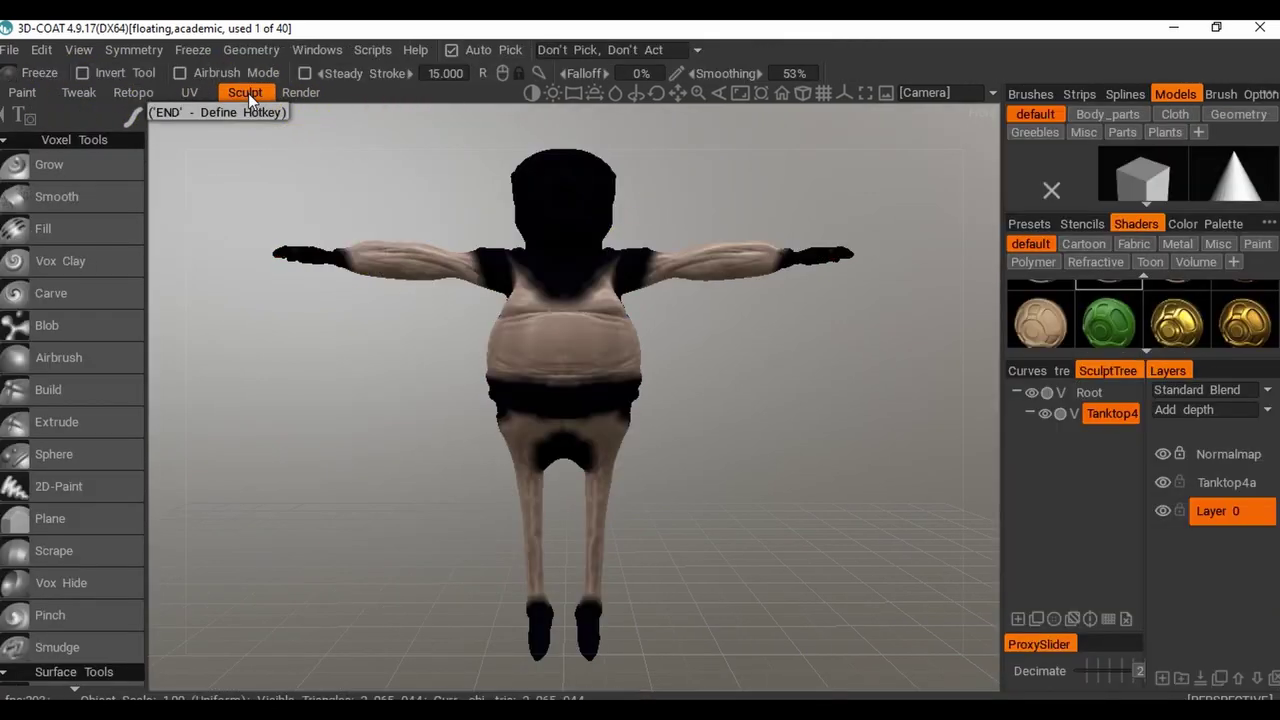
click(1045, 413)
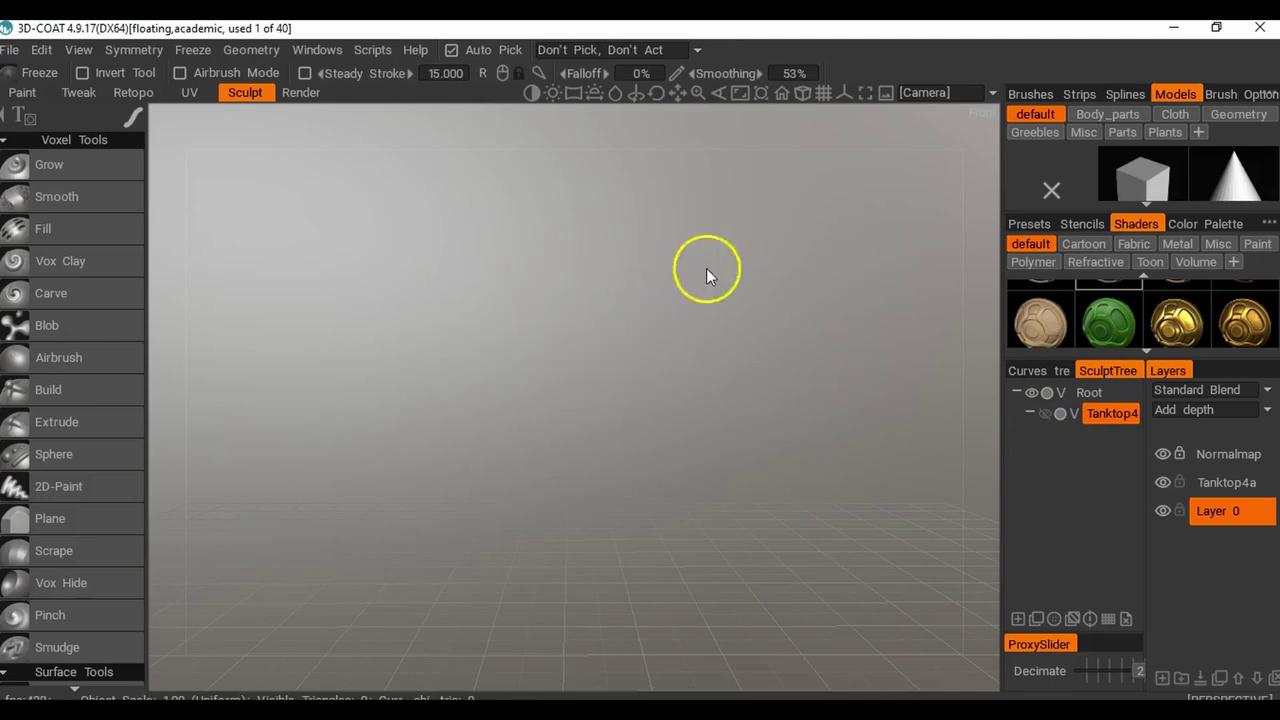
click(28, 94)
Inspect the baked low-poly character from several angles, with and without its wireframe.
drag(750, 442, 405, 480)
drag(154, 478, 614, 446)
key(w)
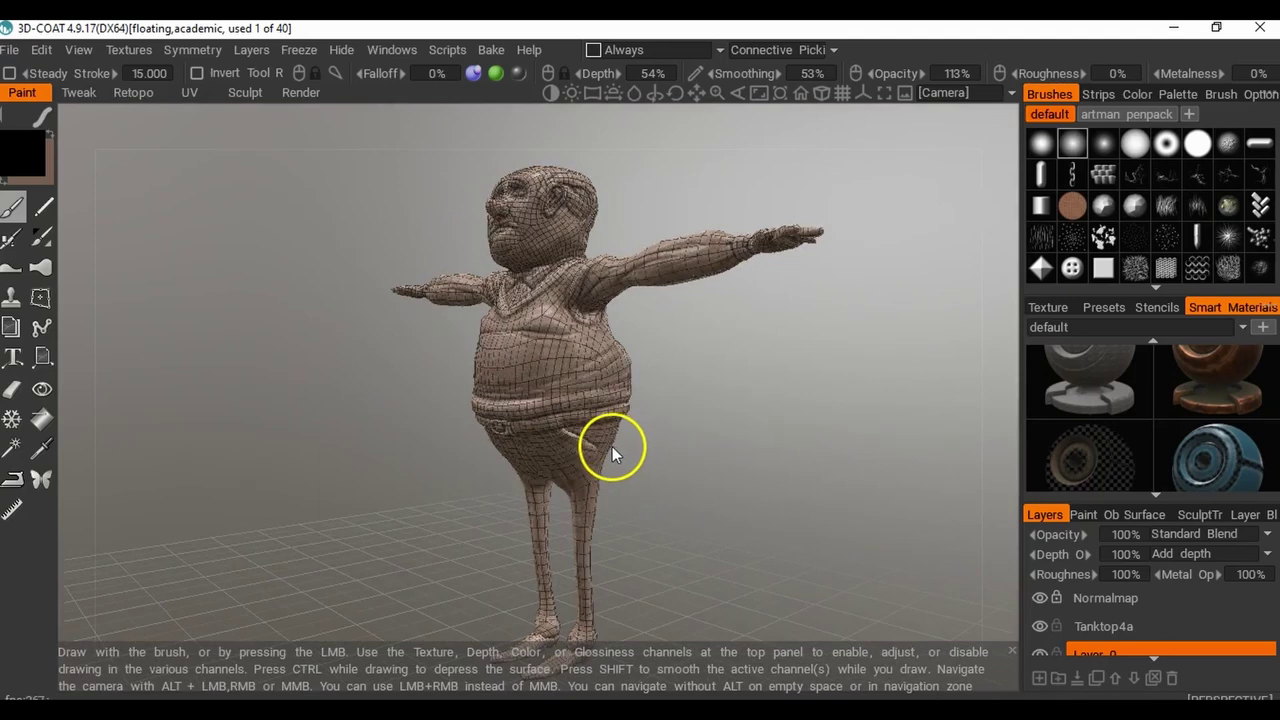
drag(403, 401, 682, 462)
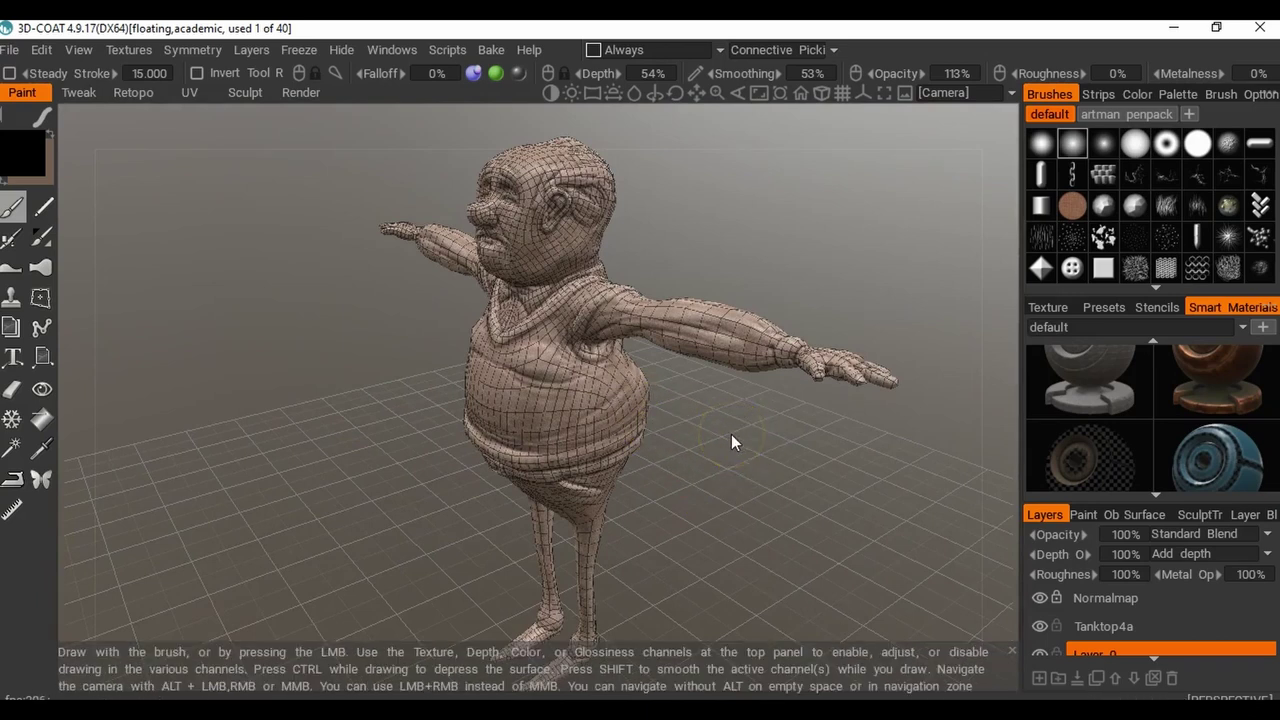
key(w)
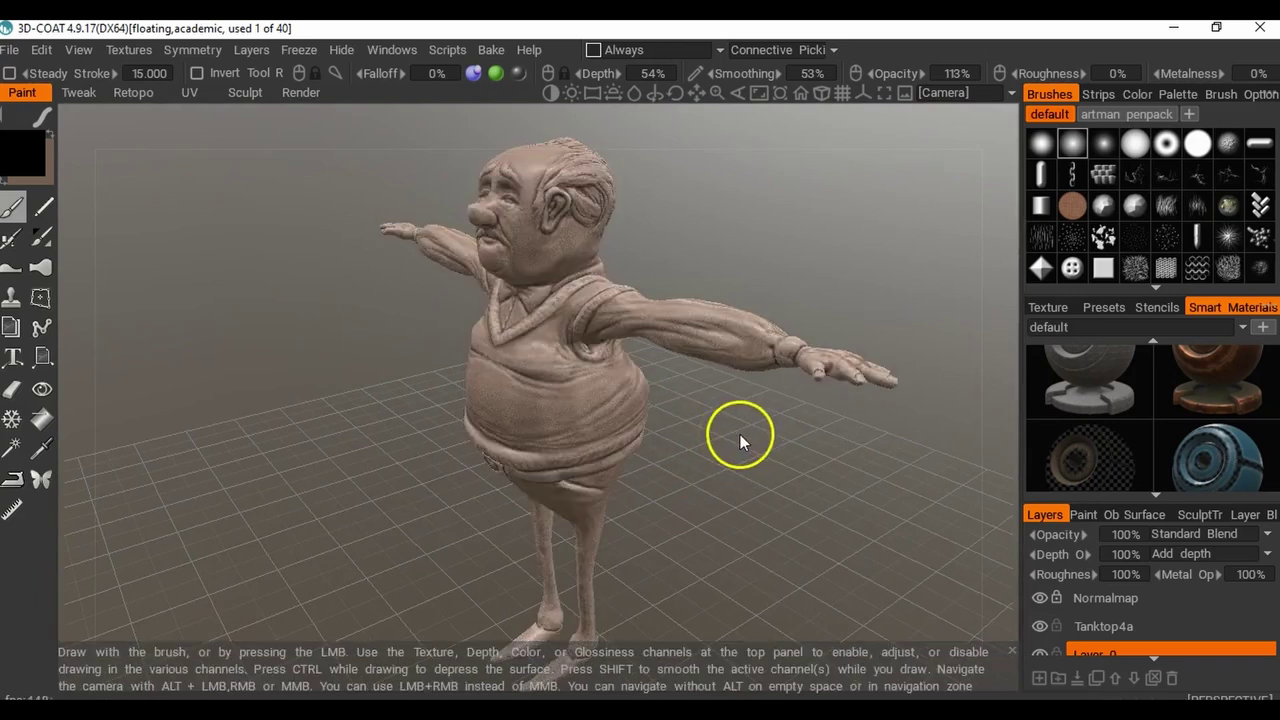
middle_drag(760, 470, 739, 420)
drag(772, 454, 699, 528)
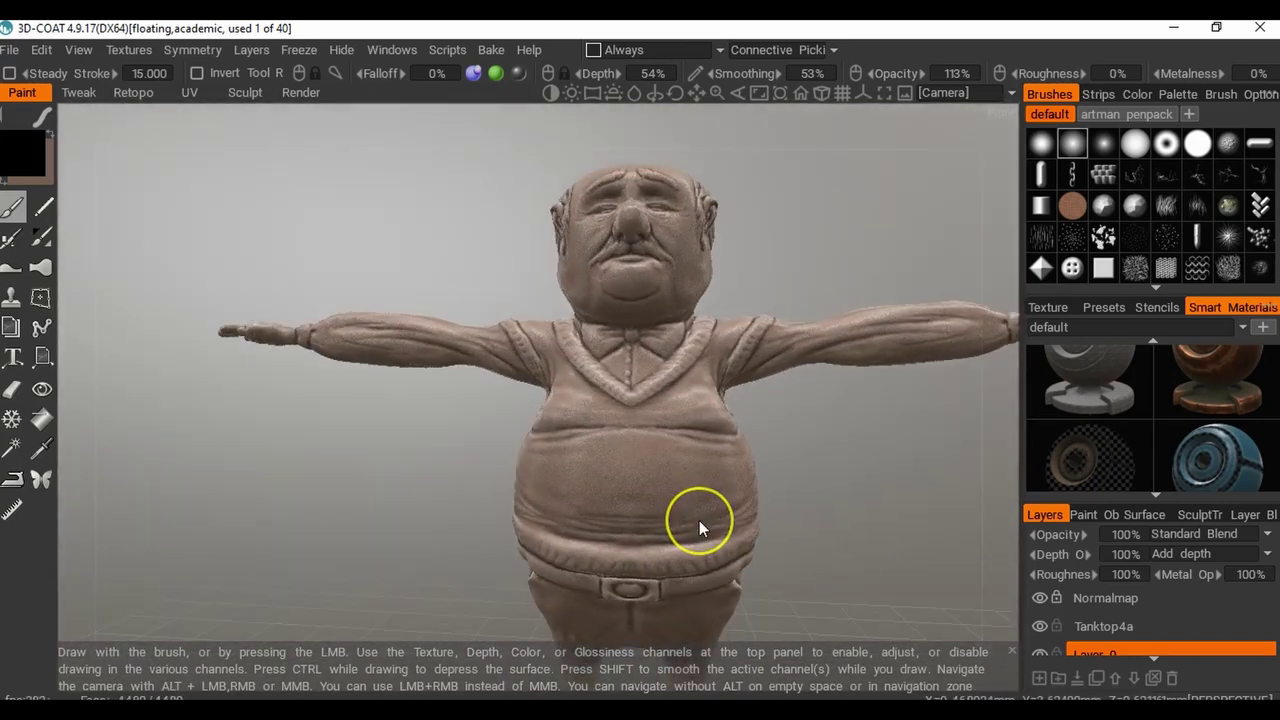
middle_drag(749, 491, 651, 486)
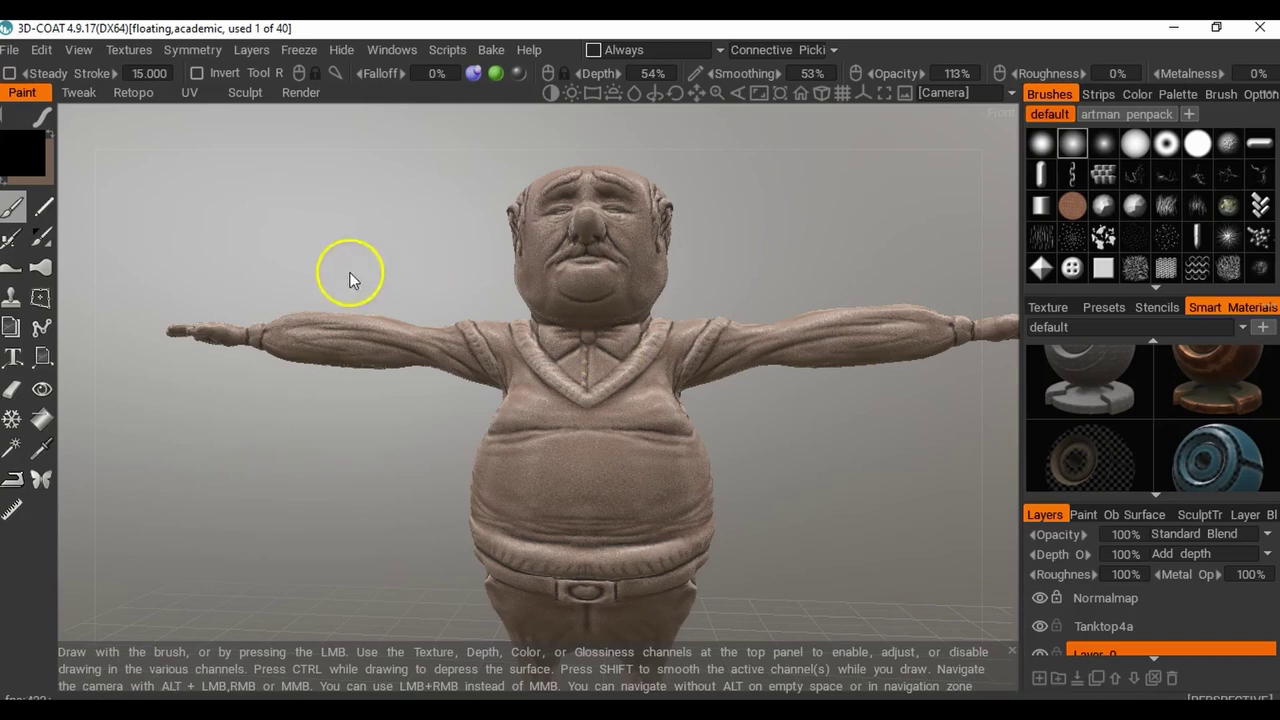
click(12, 207)
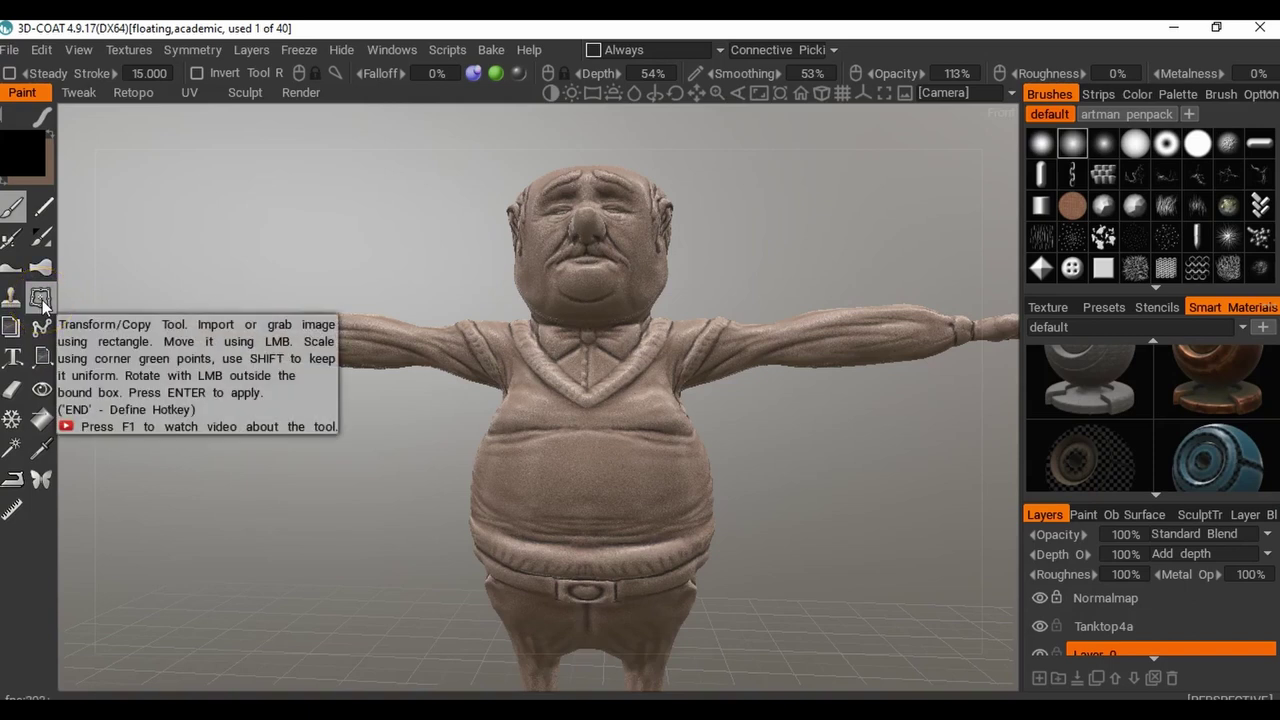
click(17, 390)
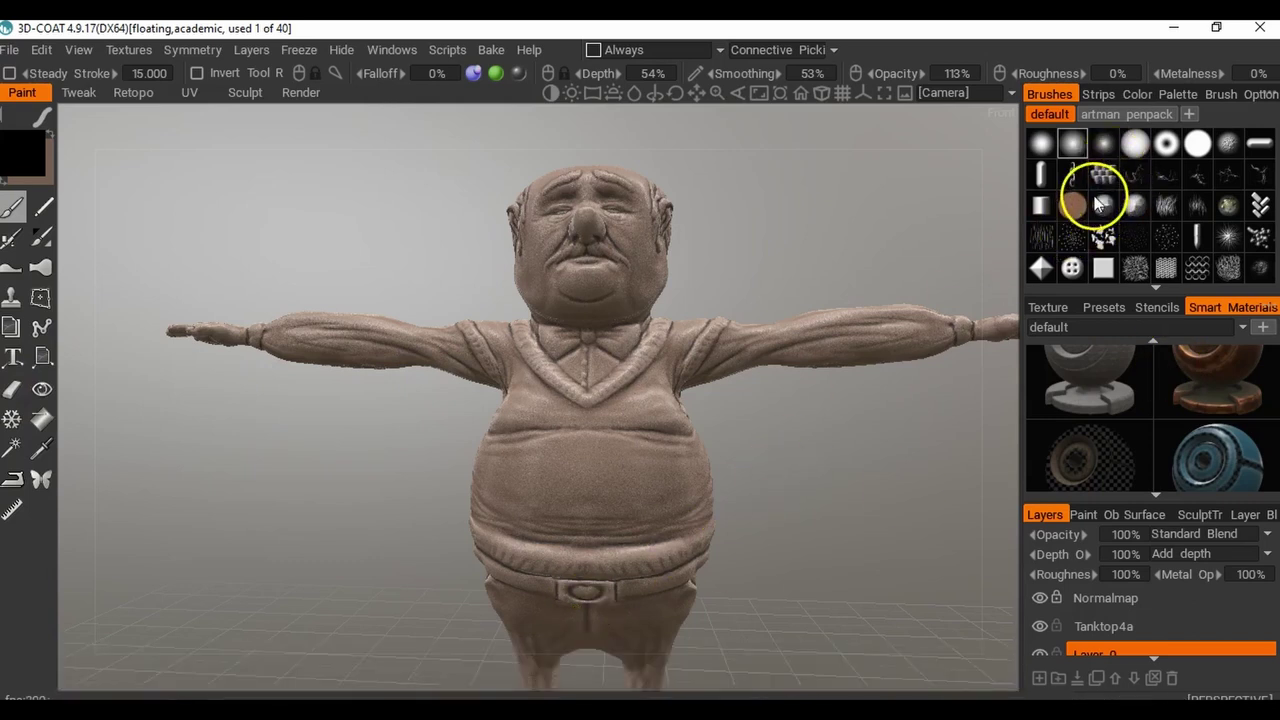
mouse_move(1099, 204)
click(1137, 186)
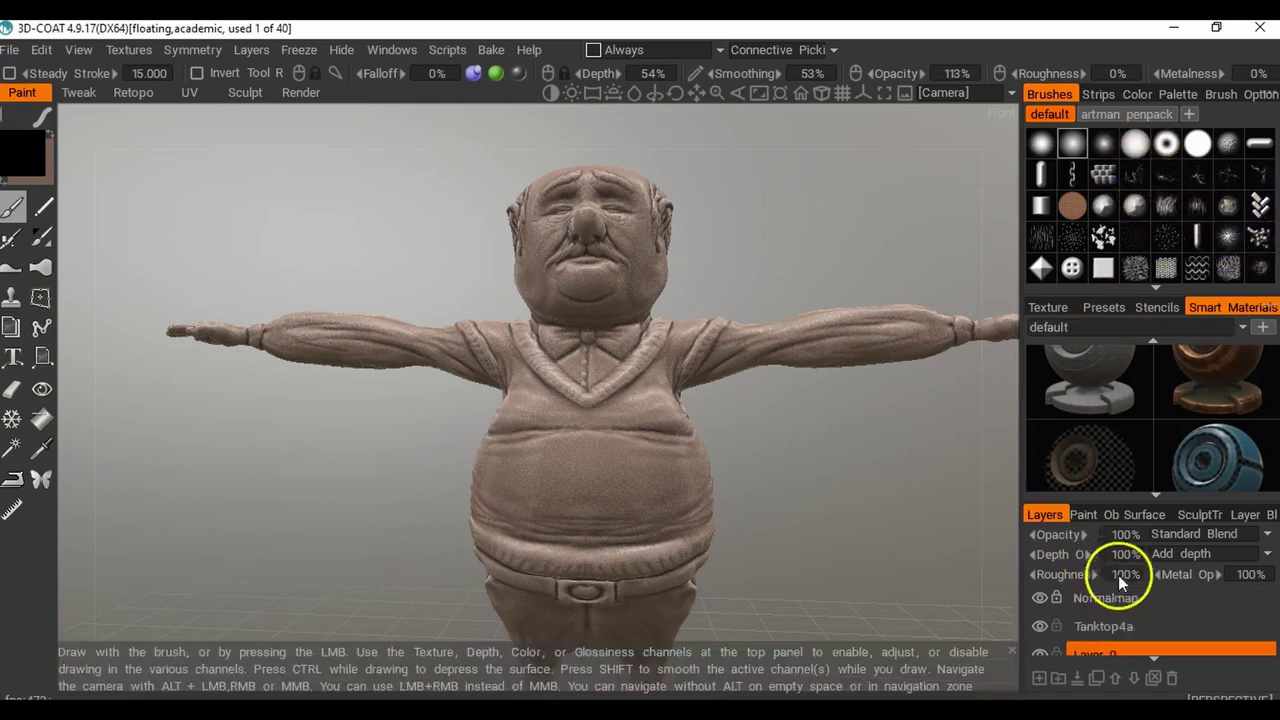
Add a new paint layer between Normalmap and Tanktop4a, and toggle the Tanktop4a layer's visibility off and on.
drag(1114, 500, 1114, 462)
click(1039, 678)
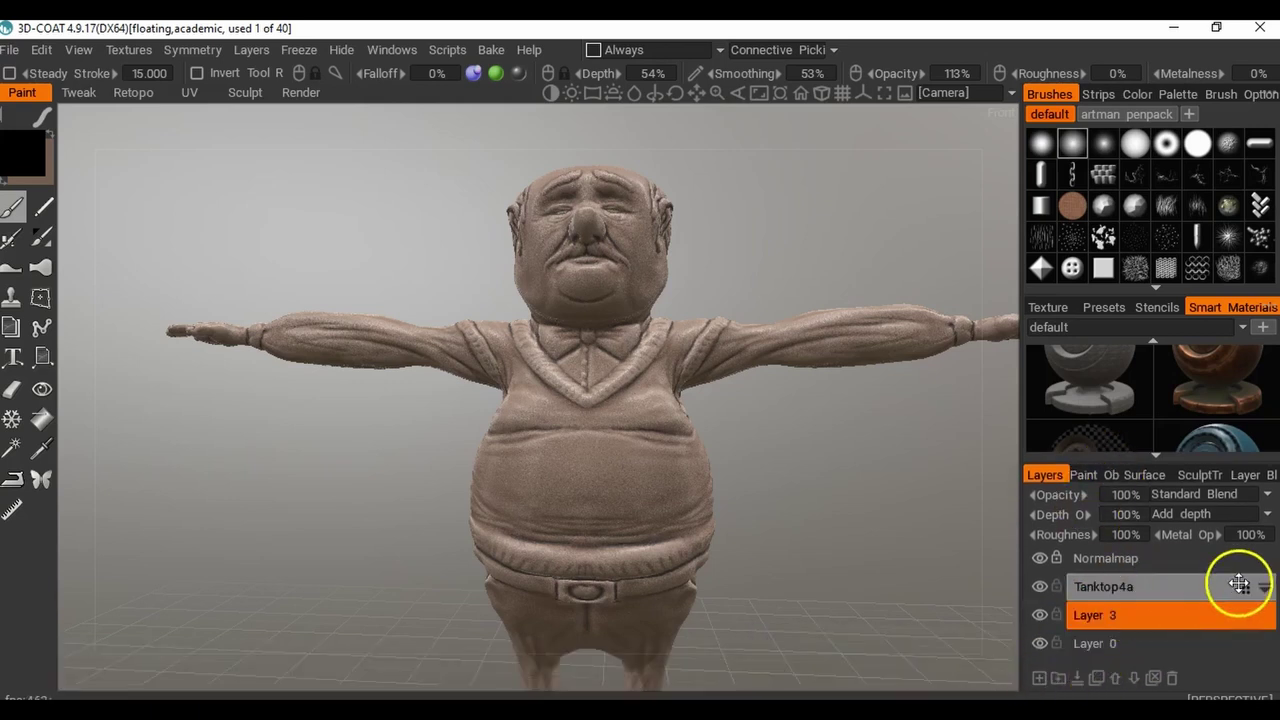
mouse_move(1240, 618)
mouse_down()
mouse_move(1243, 571)
mouse_move(1218, 605)
mouse_up()
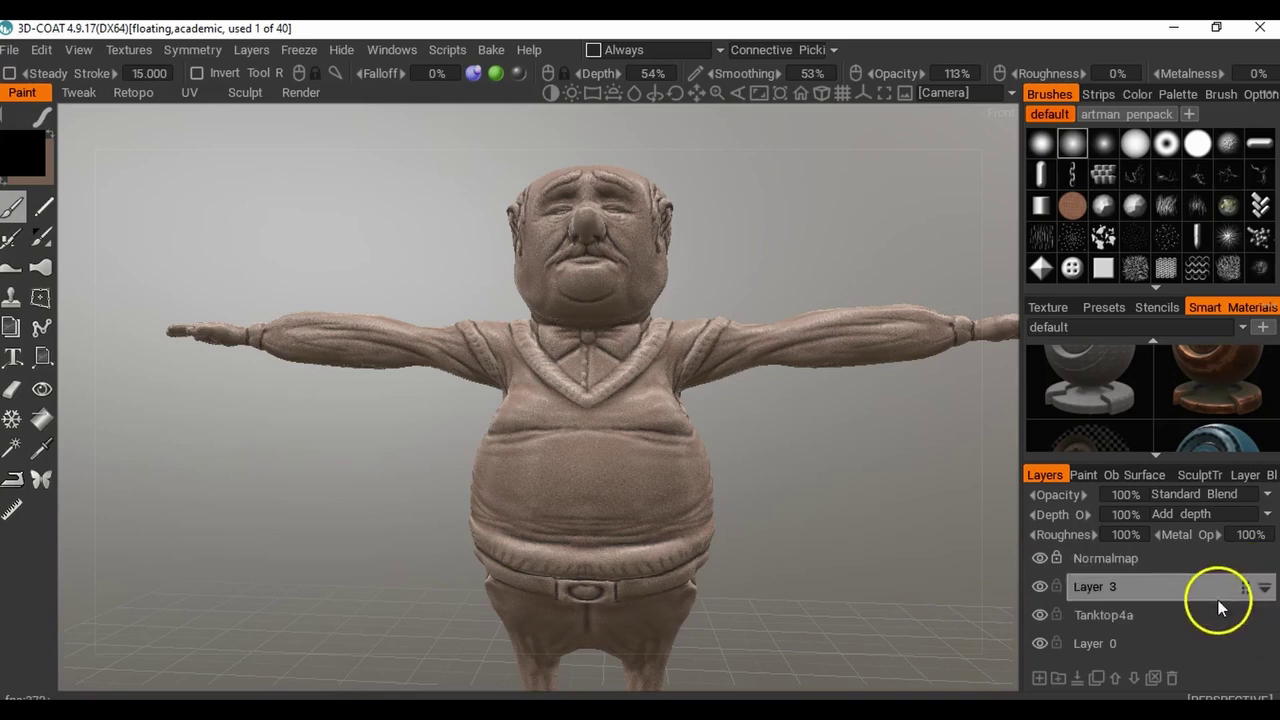
click(1038, 616)
click(1038, 616)
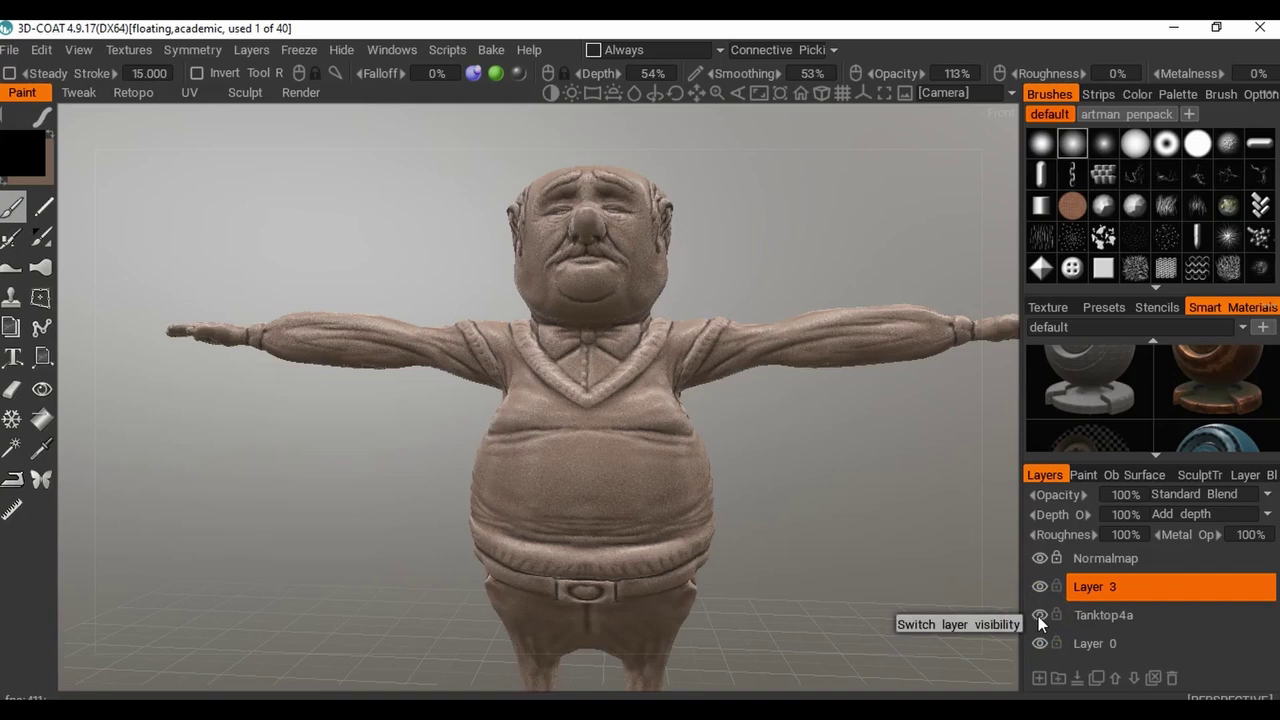
Compare the character with the Tanktop4a layer hidden and shown.
click(1038, 616)
drag(874, 450, 988, 591)
click(1041, 615)
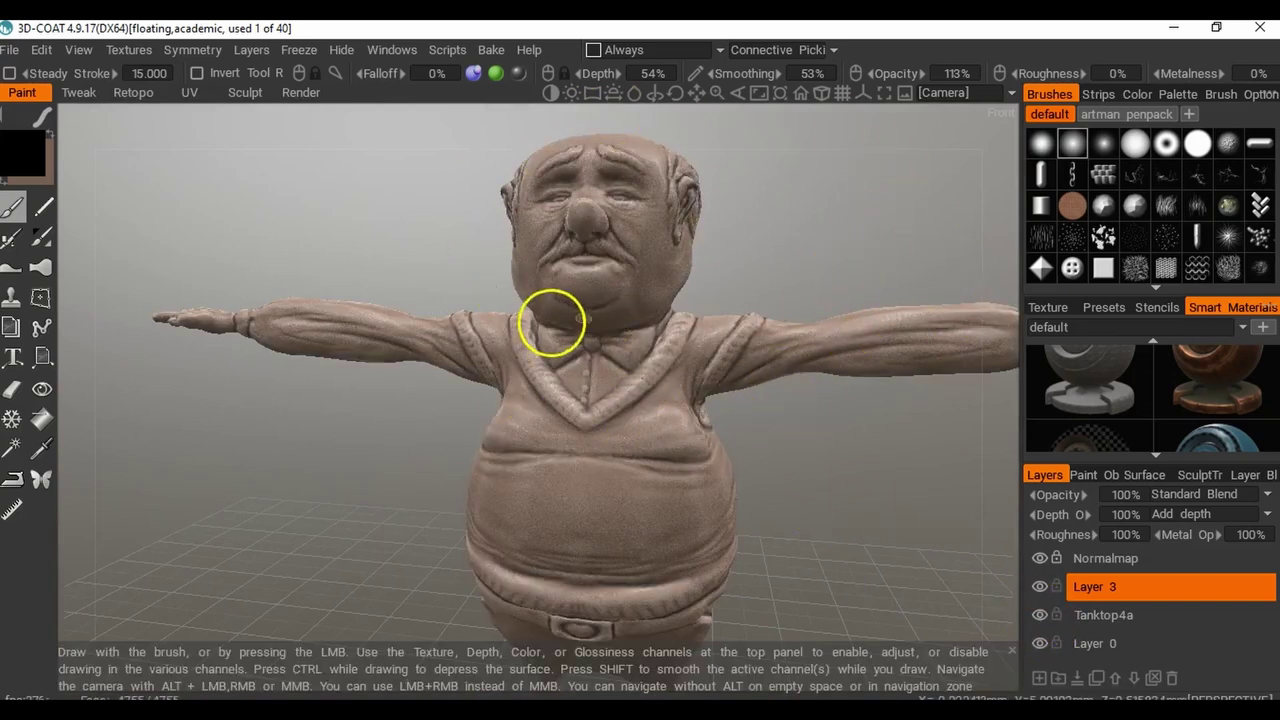
Rename the new paint layer as Test.
double_click(1096, 590)
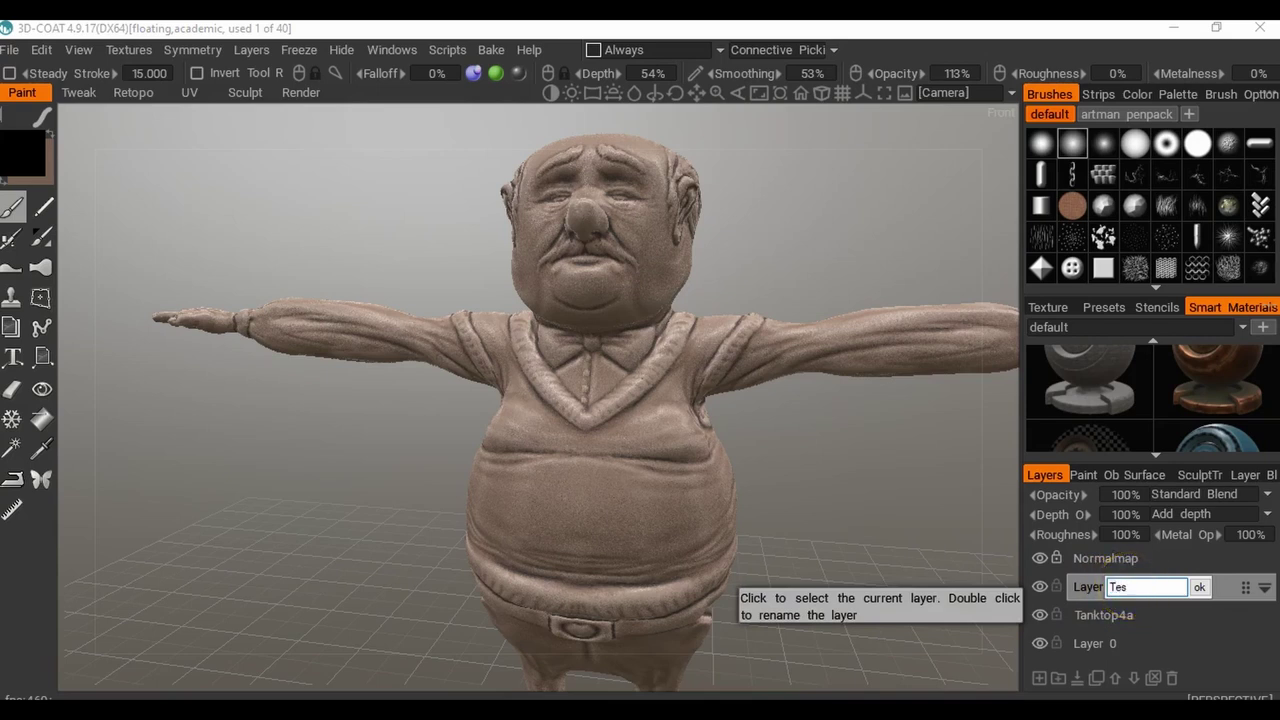
key(Return)
Preview the dark metal smart material over the character's torso, then rotate and move its mapping.
scroll(1157, 364, up, 4)
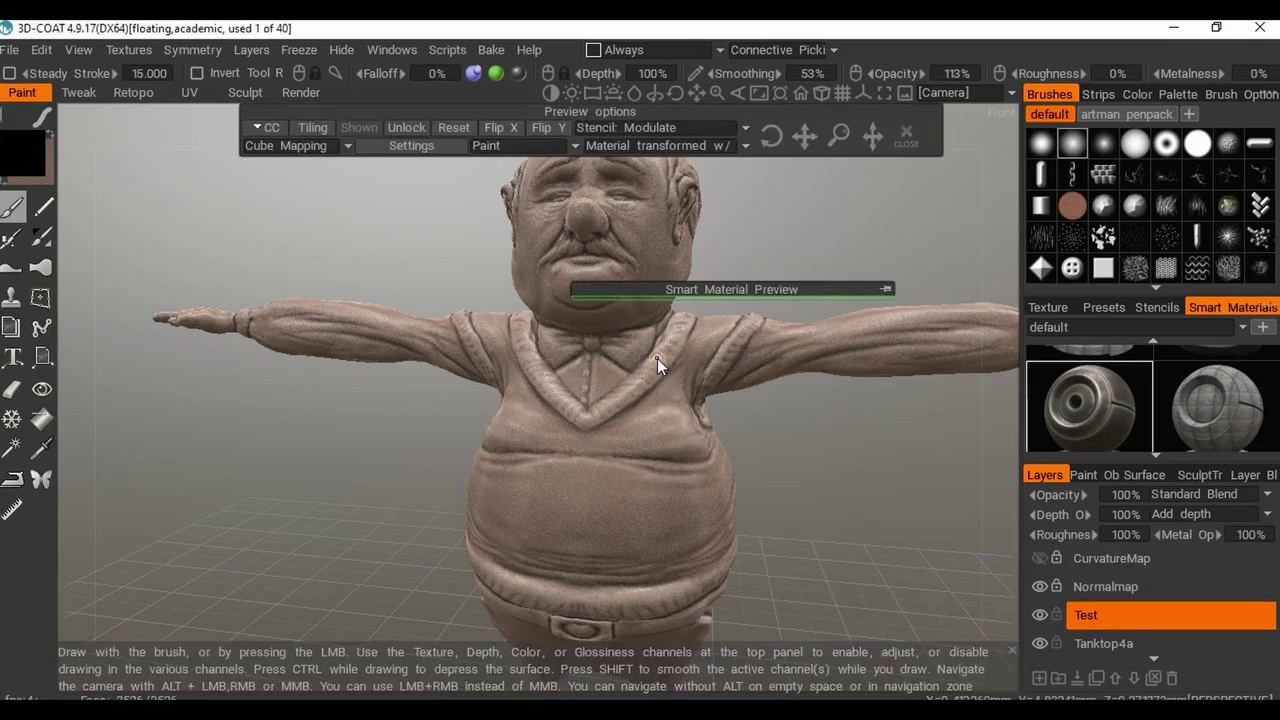
click(888, 291)
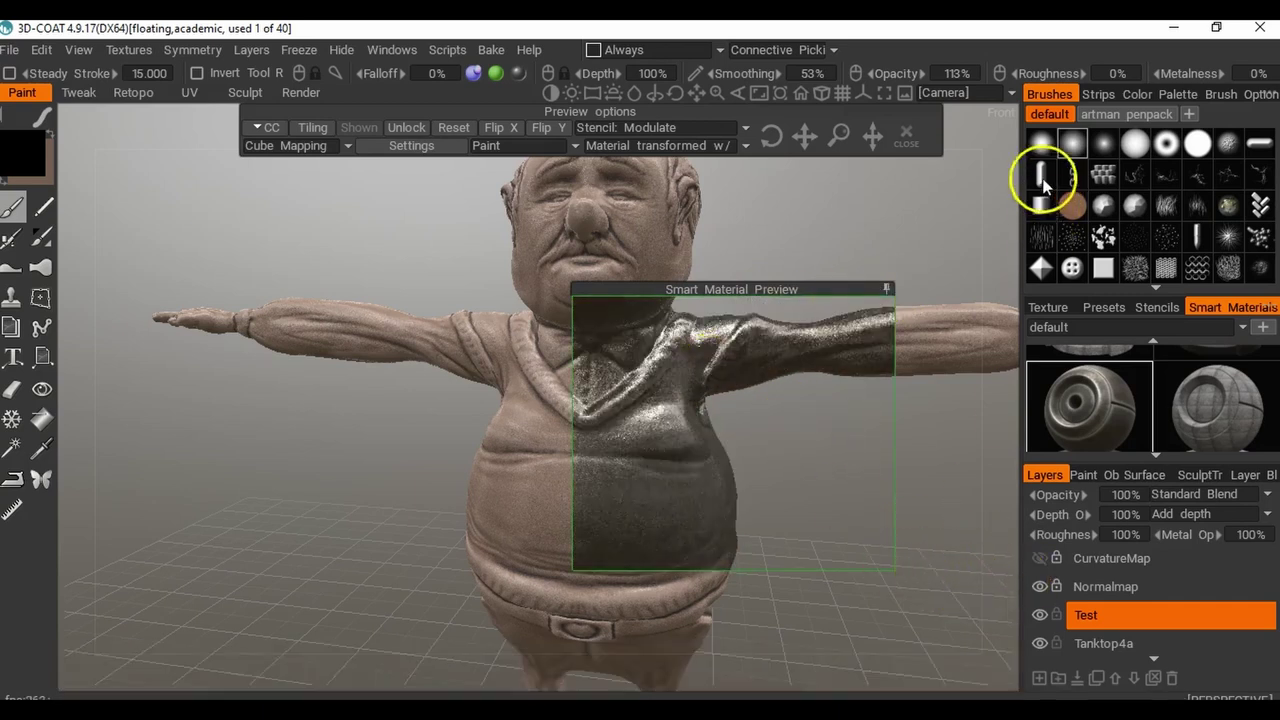
click(770, 134)
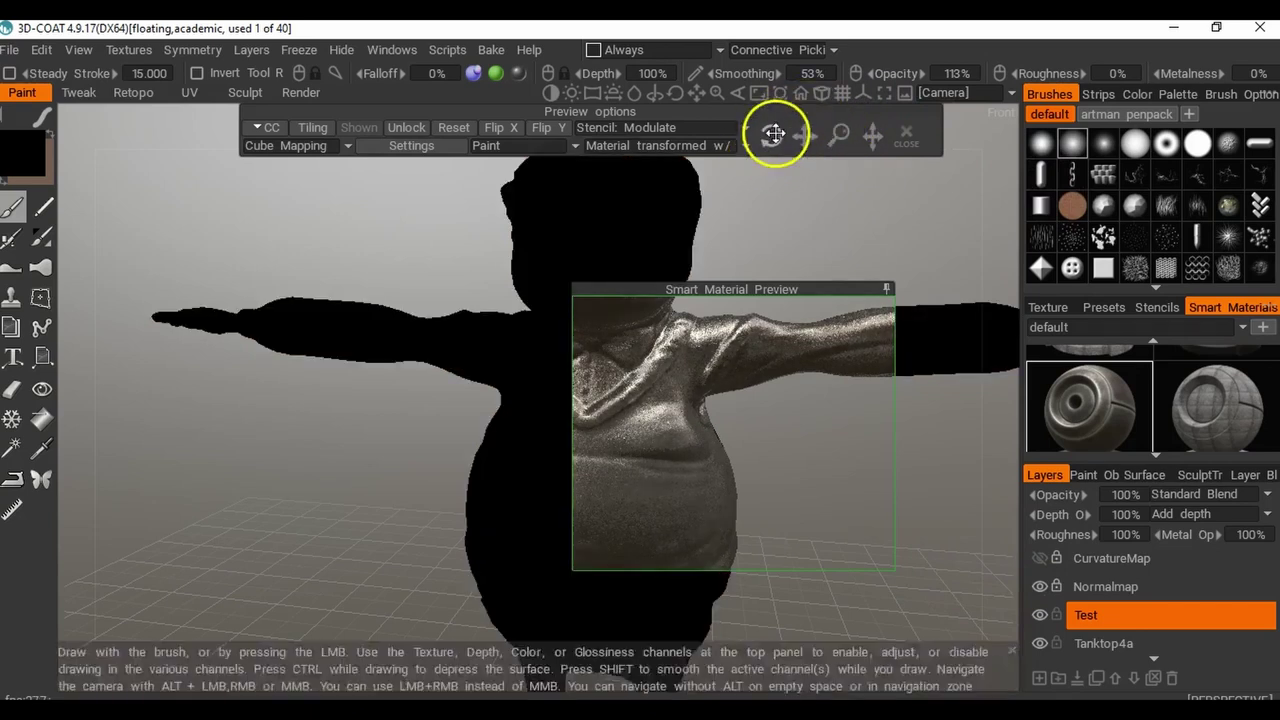
click(771, 133)
drag(805, 135, 843, 134)
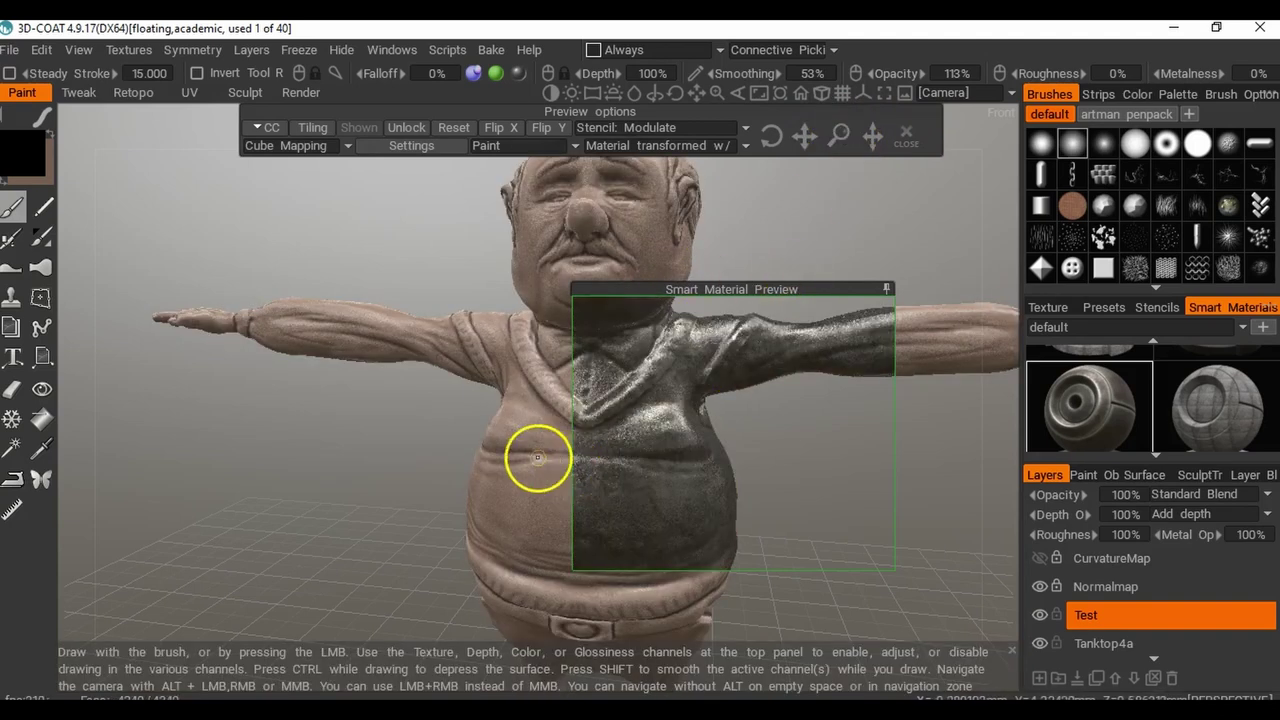
Try a paint stroke of the dark metal smart material on the chest and undo it.
drag(473, 473, 529, 457)
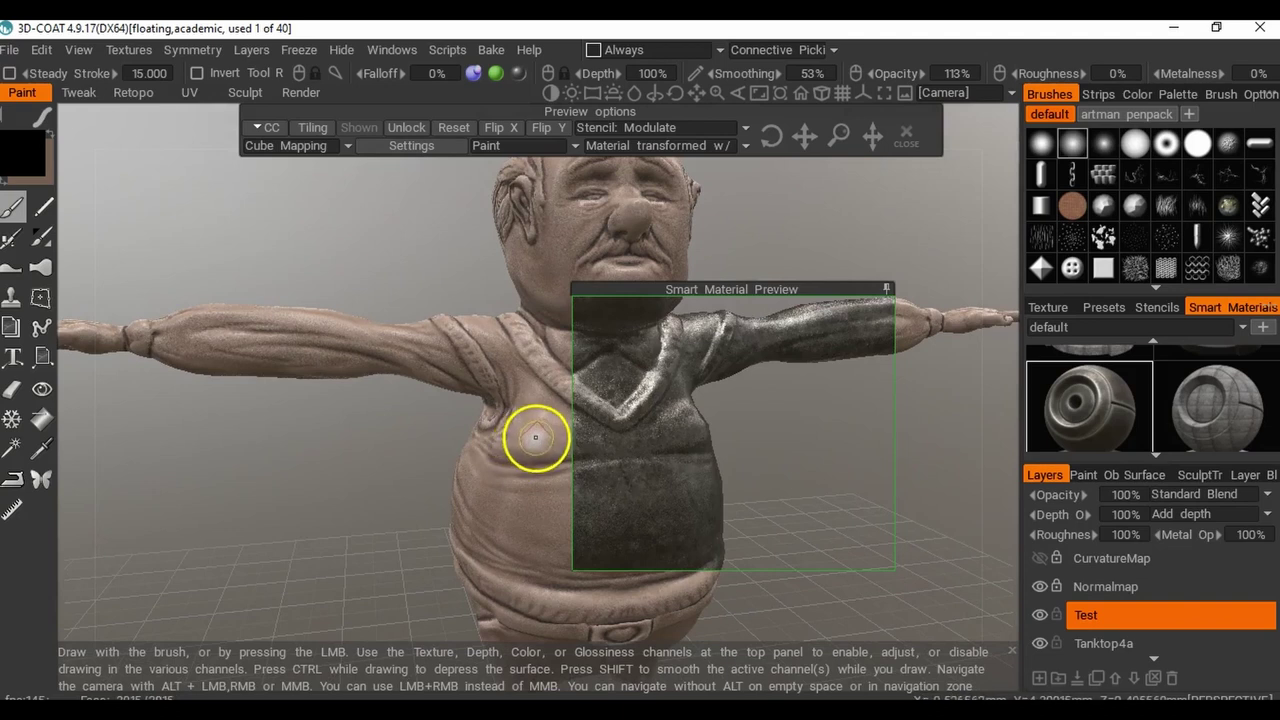
mouse_move(560, 420)
mouse_down()
mouse_move(522, 486)
mouse_move(489, 451)
mouse_move(505, 465)
mouse_up()
key(ctrl+z)
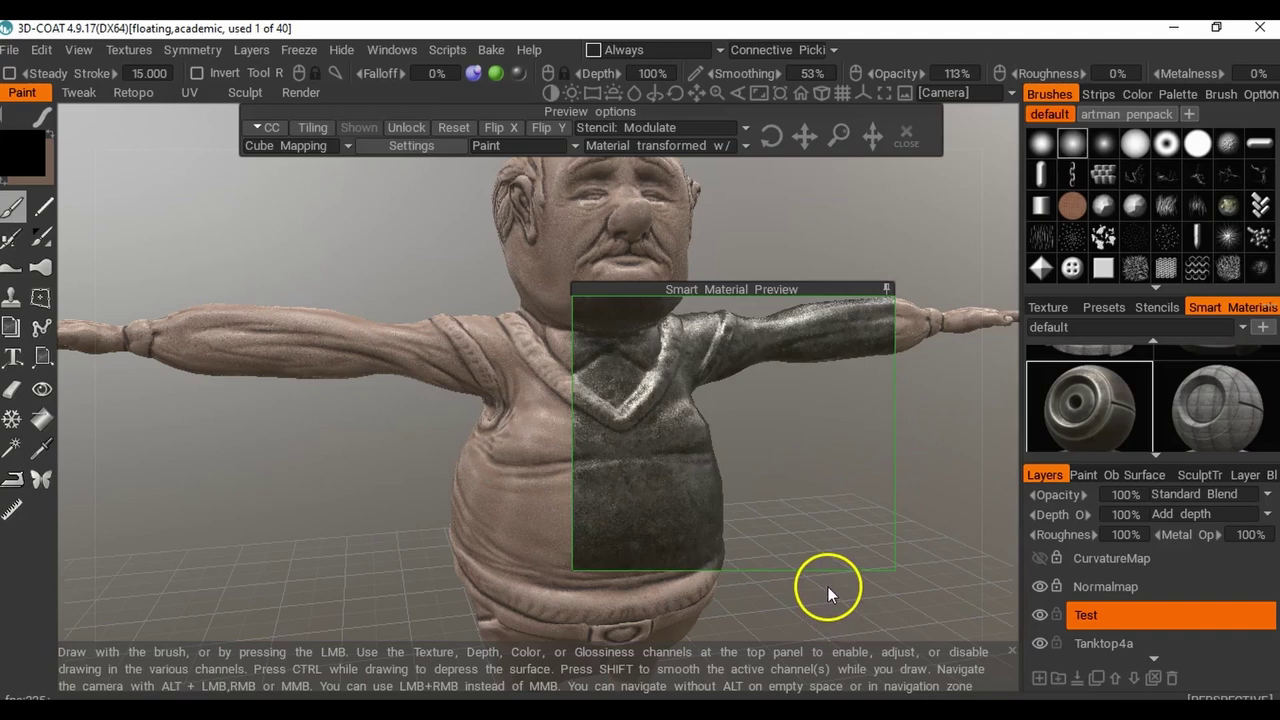
Choose the plastic_dirty smart material and calculate ambient occlusion into a new layer, with sphere light sources and a light count of 2048.
scroll(1209, 445, down, 2)
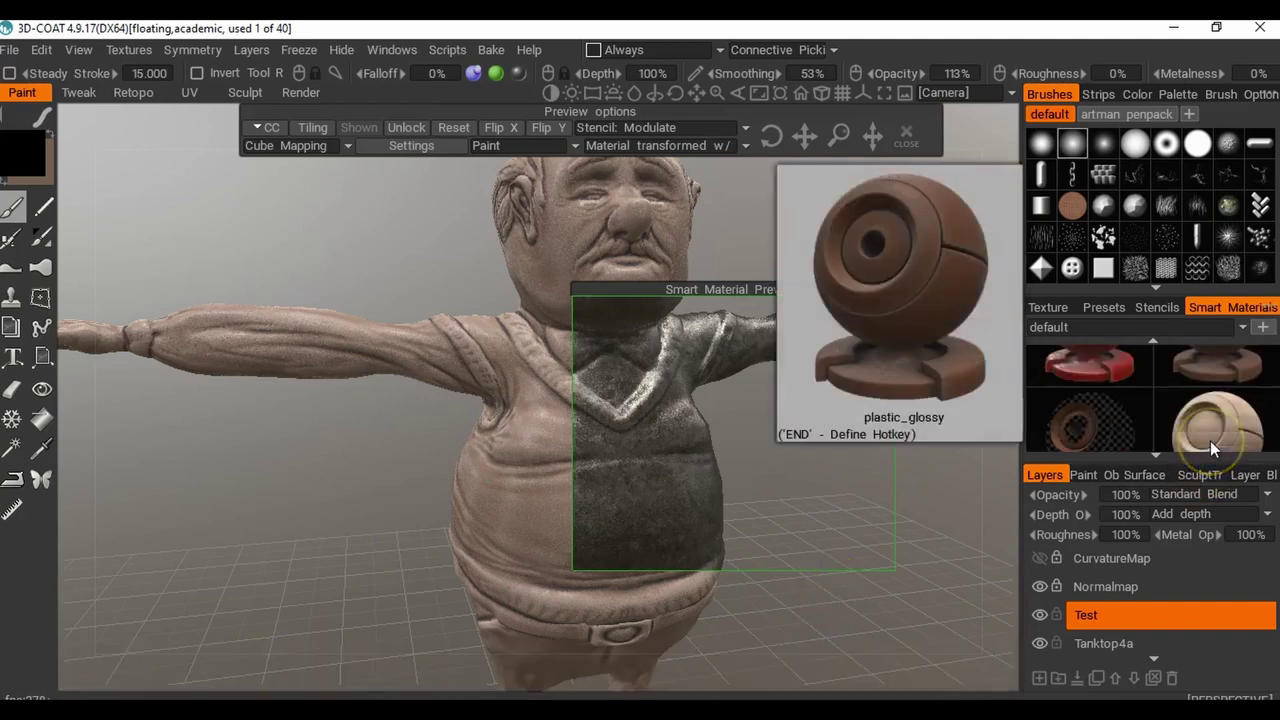
mouse_move(1097, 410)
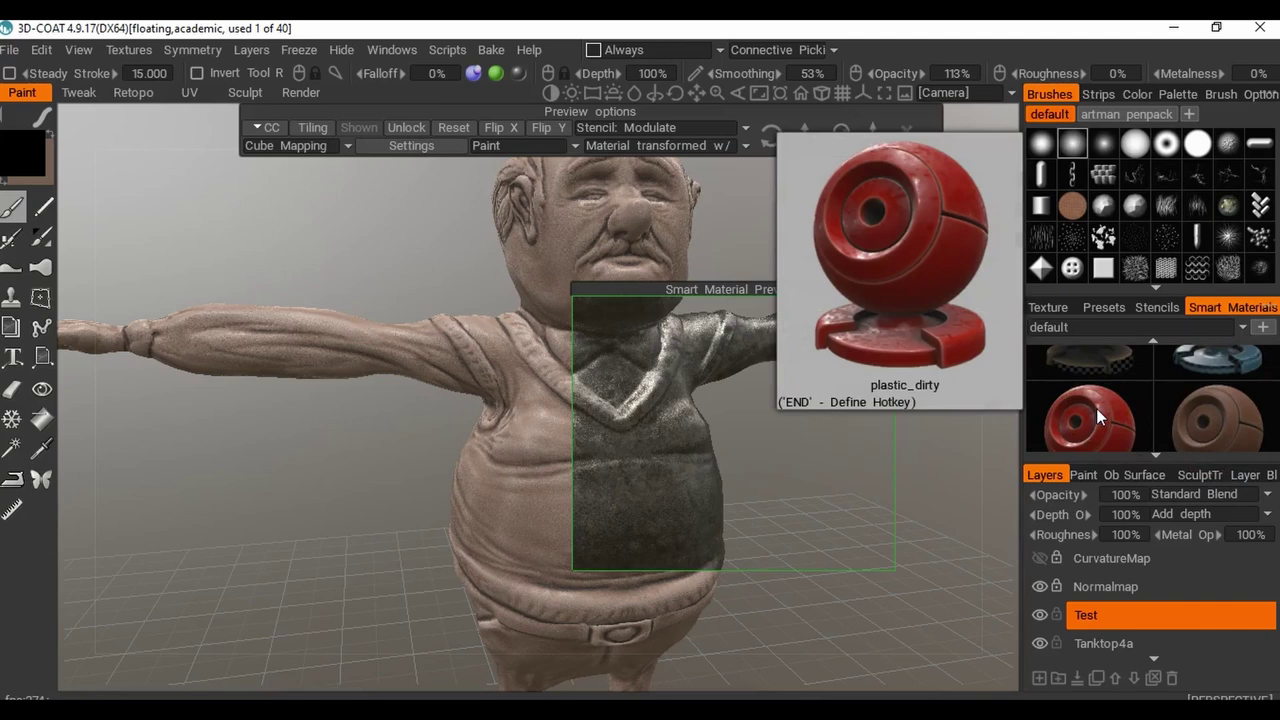
click(1105, 407)
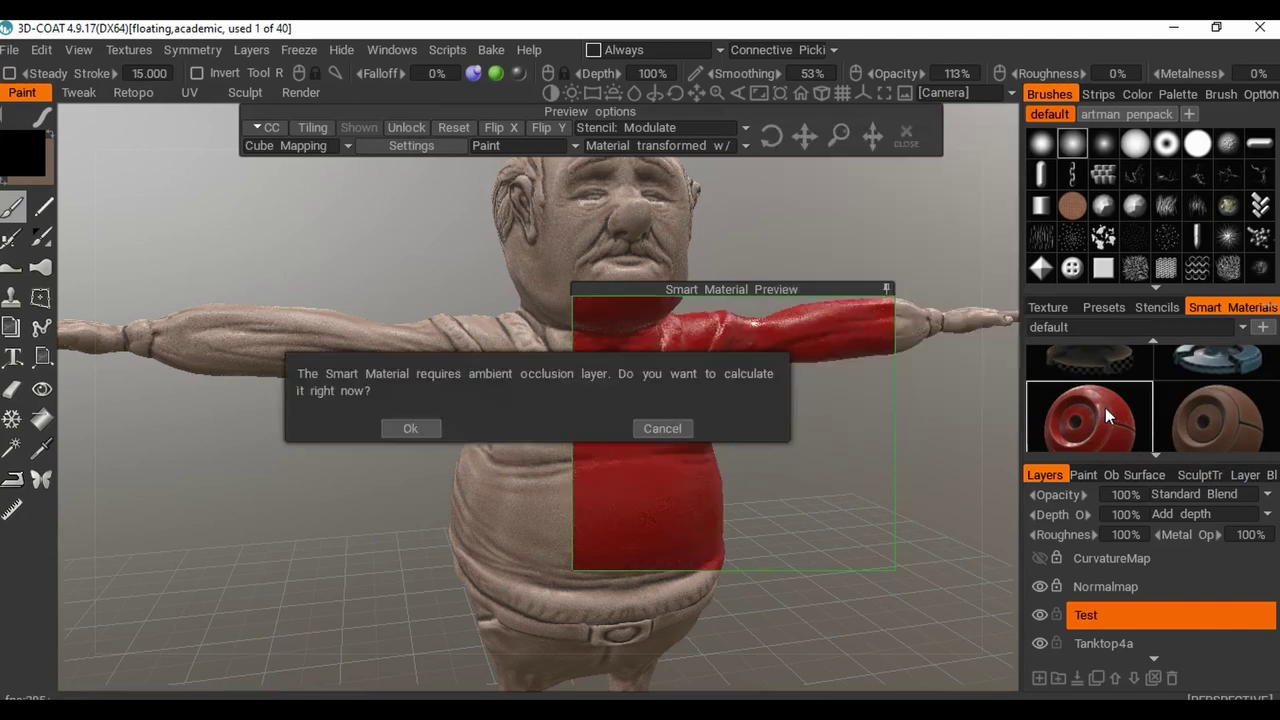
click(430, 427)
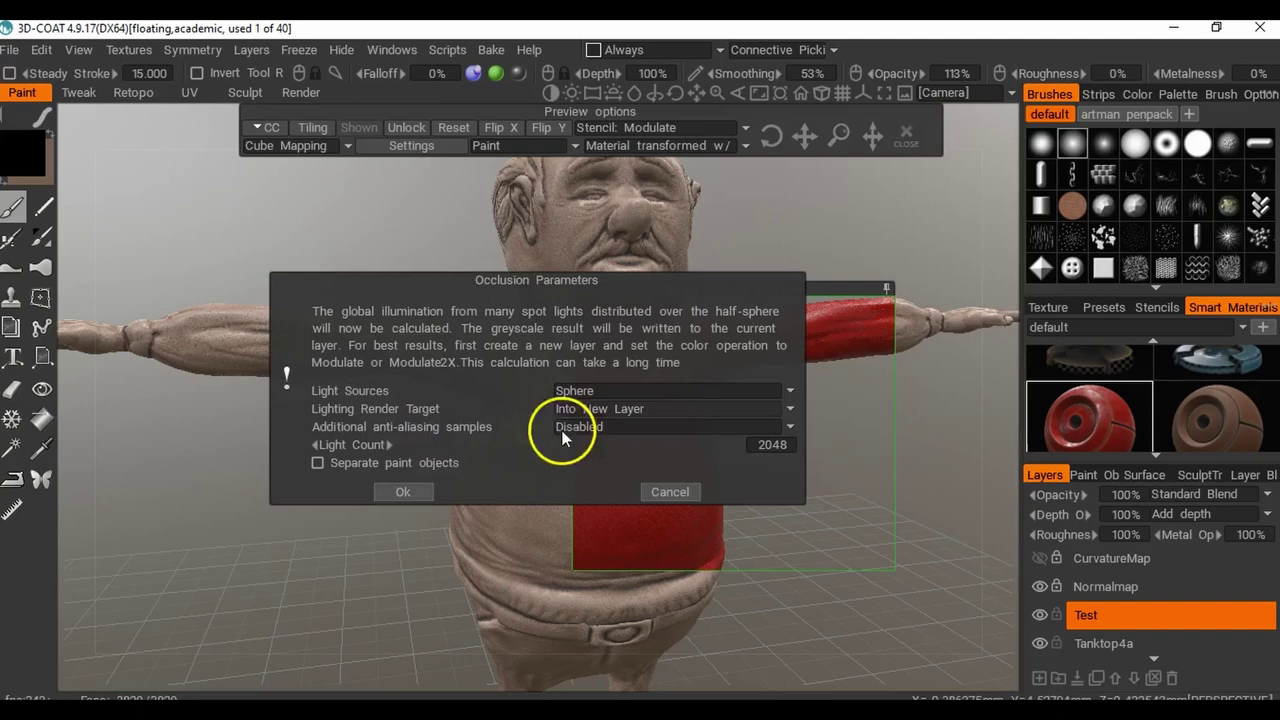
click(427, 493)
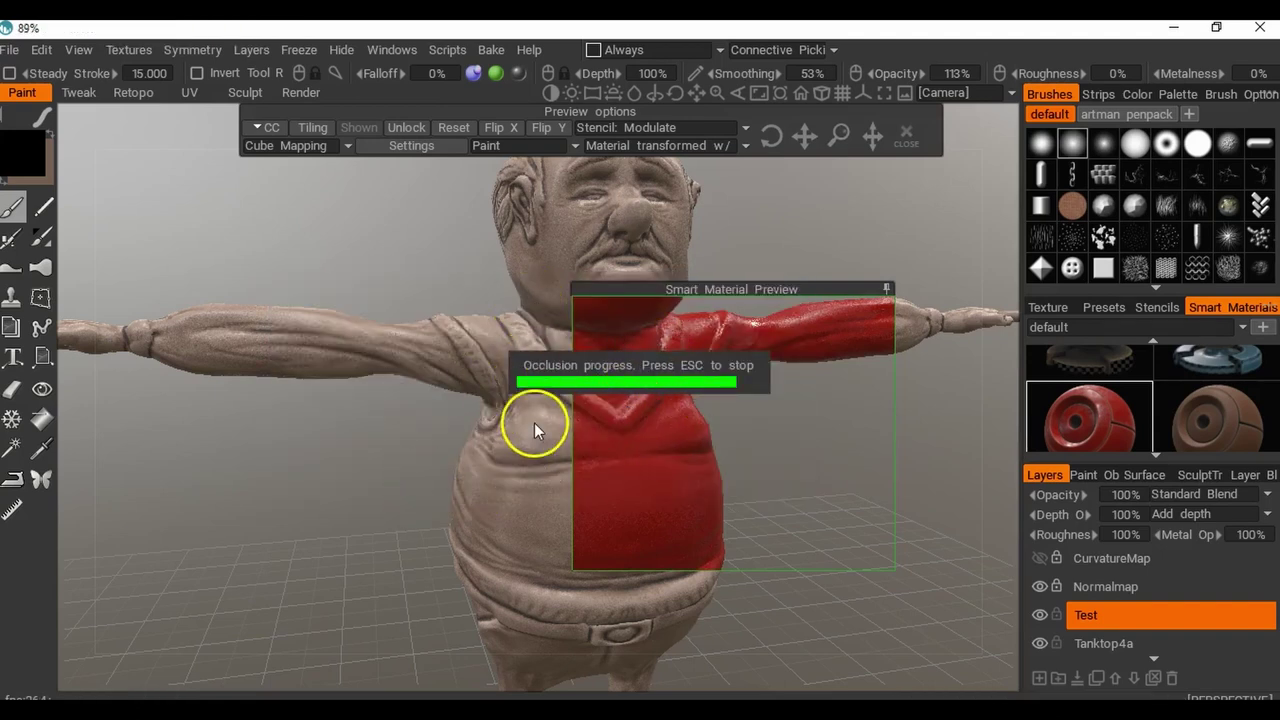
Paint trial strokes of plastic_dirty on the chest, raising the brush depth to 760%, and undo them all.
drag(529, 423, 528, 452)
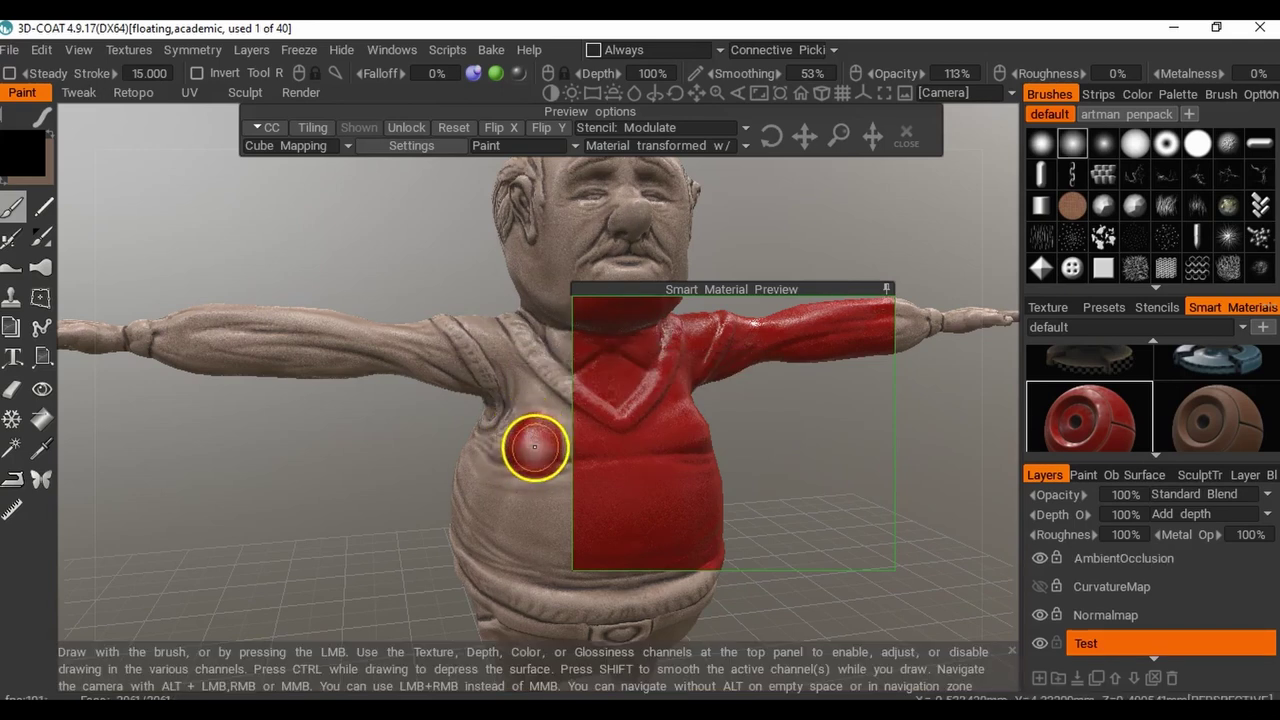
right_drag(535, 448, 538, 411)
right_drag(540, 334, 540, 334)
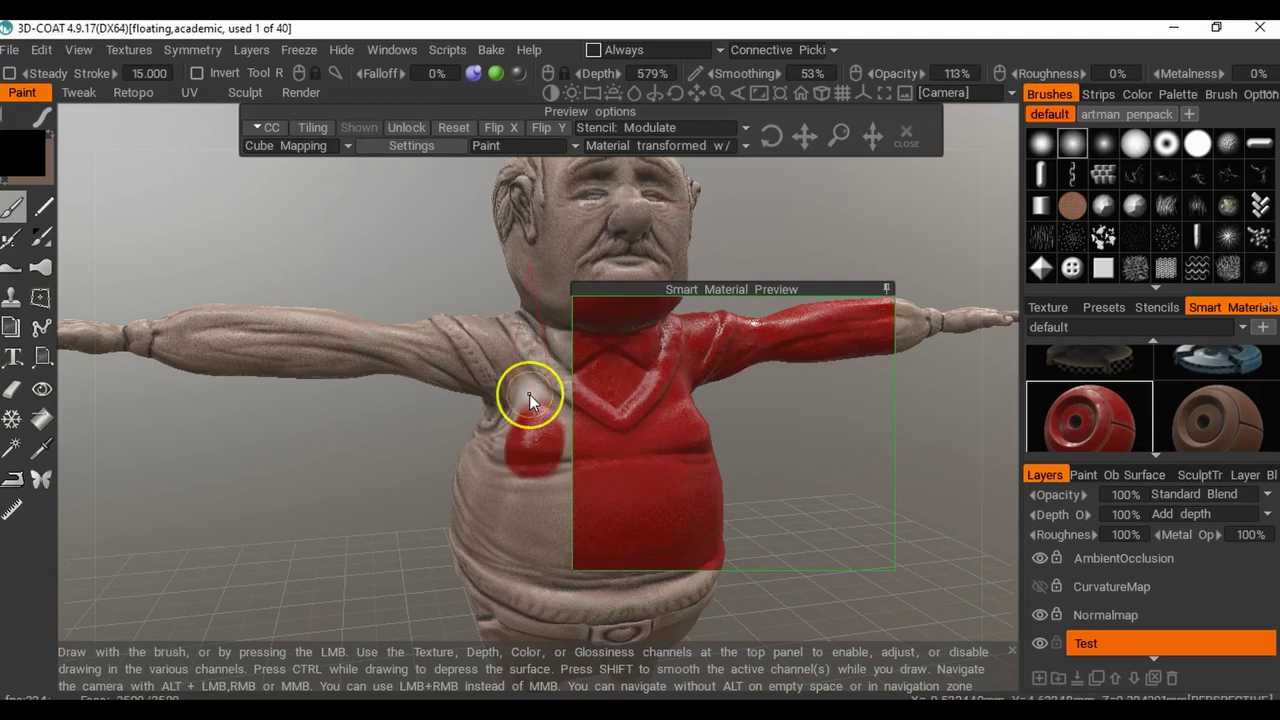
mouse_move(529, 394)
right_down()
mouse_move(523, 332)
mouse_move(525, 357)
right_up()
mouse_move(478, 80)
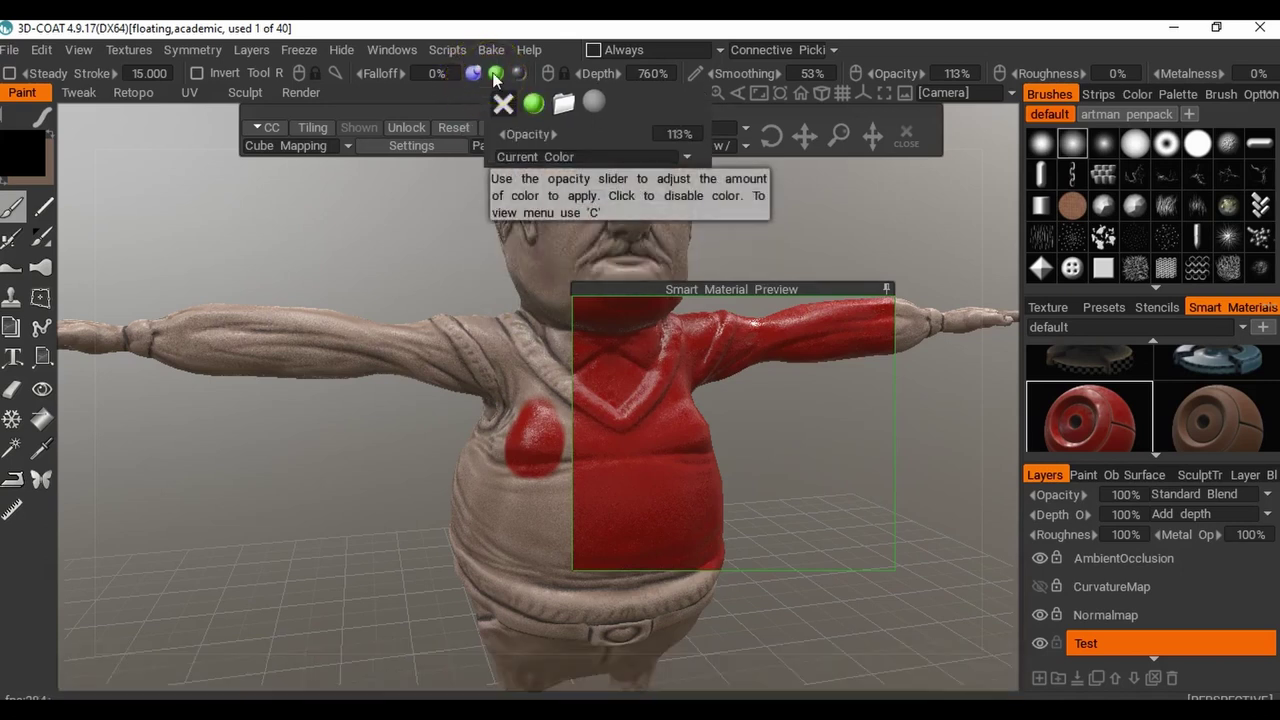
mouse_move(518, 70)
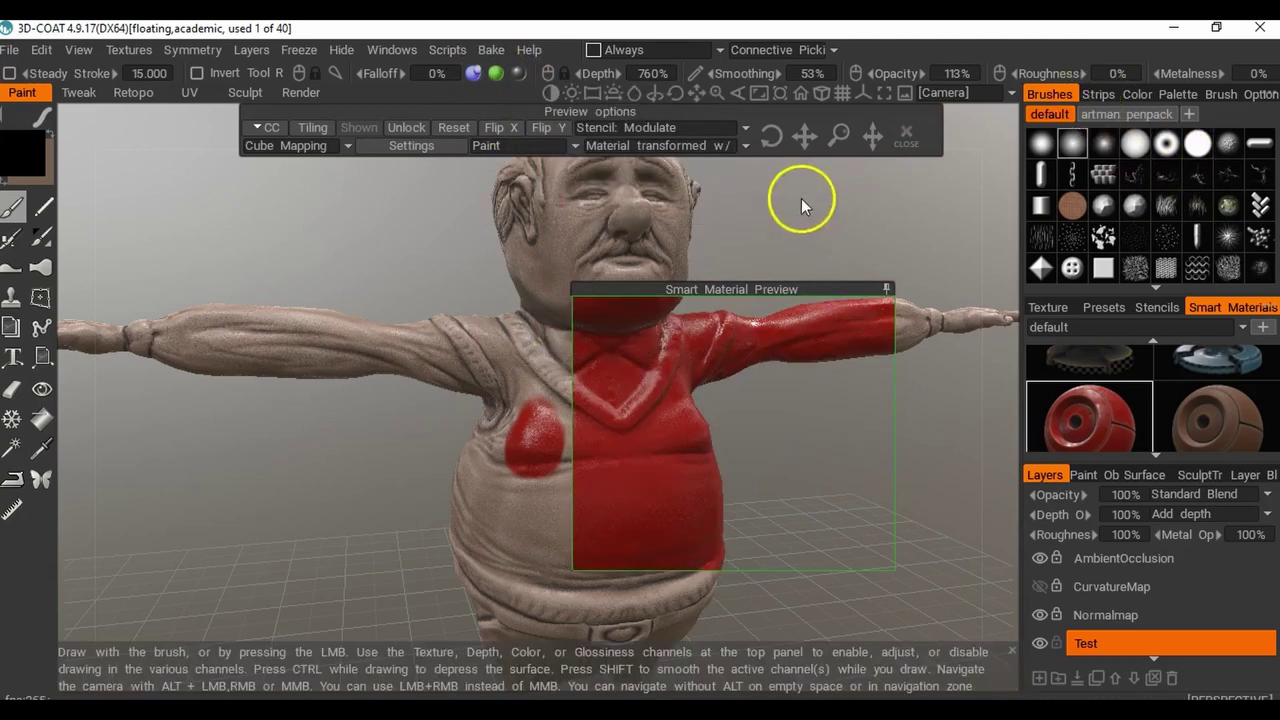
mouse_move(507, 413)
mouse_down()
mouse_move(531, 431)
mouse_move(497, 434)
mouse_move(506, 451)
mouse_move(530, 456)
mouse_up()
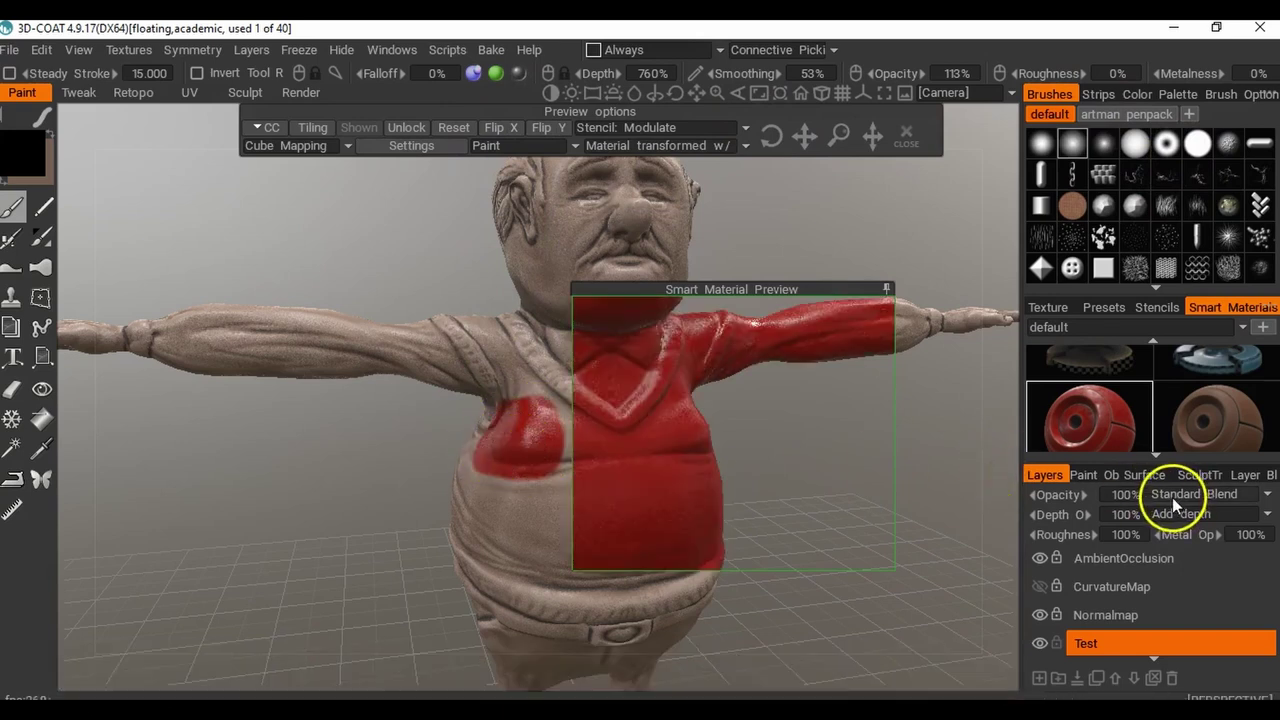
key(ctrl+z)
key(ctrl+z)
key(ctrl+z)
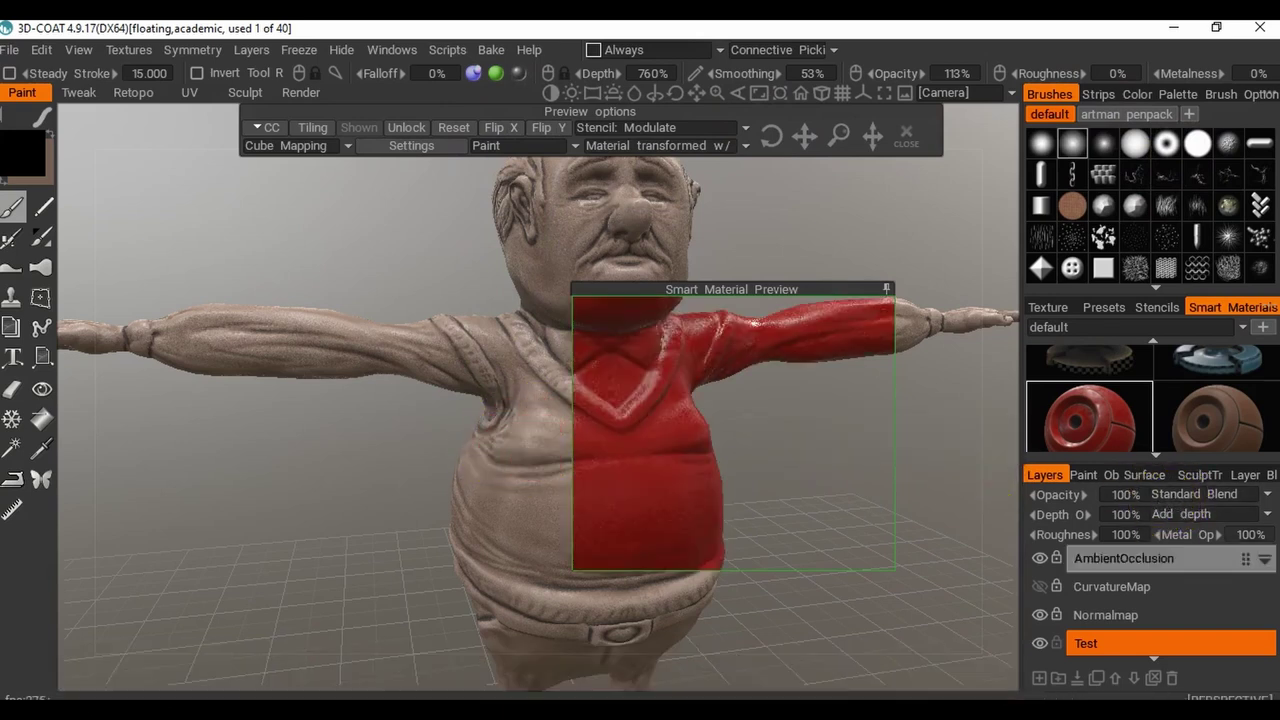
Browse the default, cartoon, dirt, fabric and plastic smart material folders.
scroll(1214, 439, down, 2)
scroll(1202, 392, down, 2)
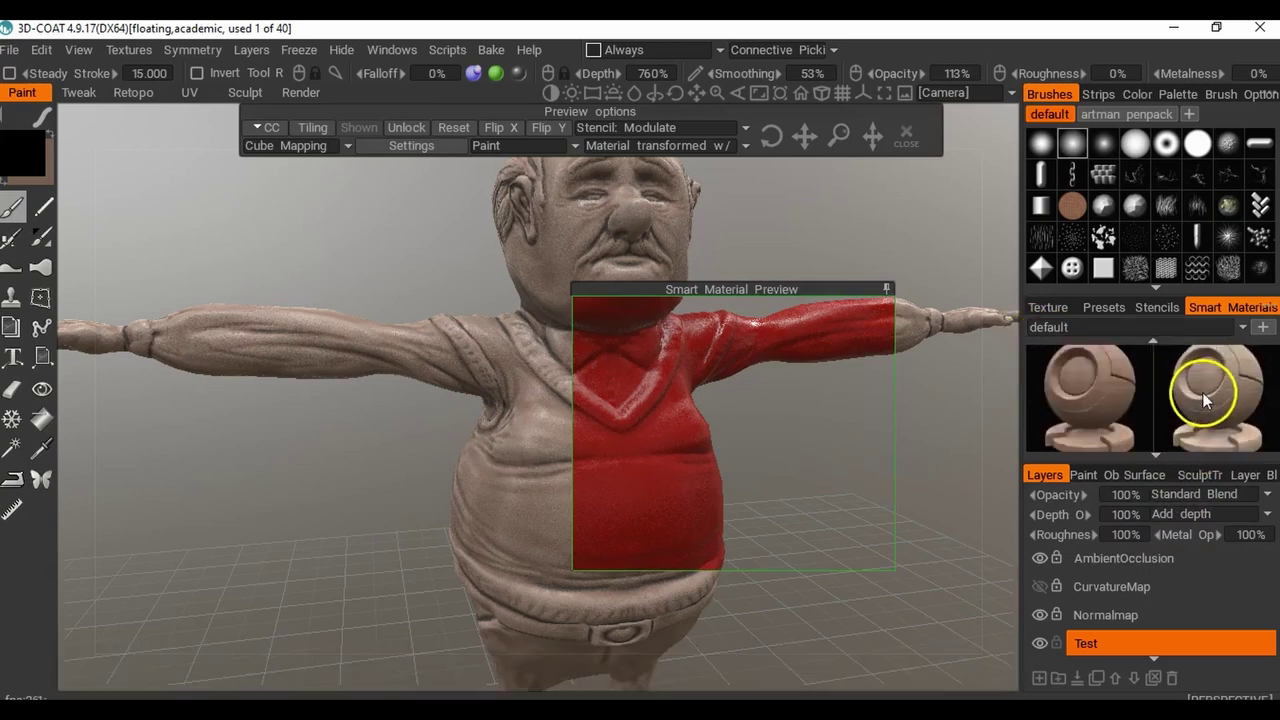
scroll(1205, 391, up, 2)
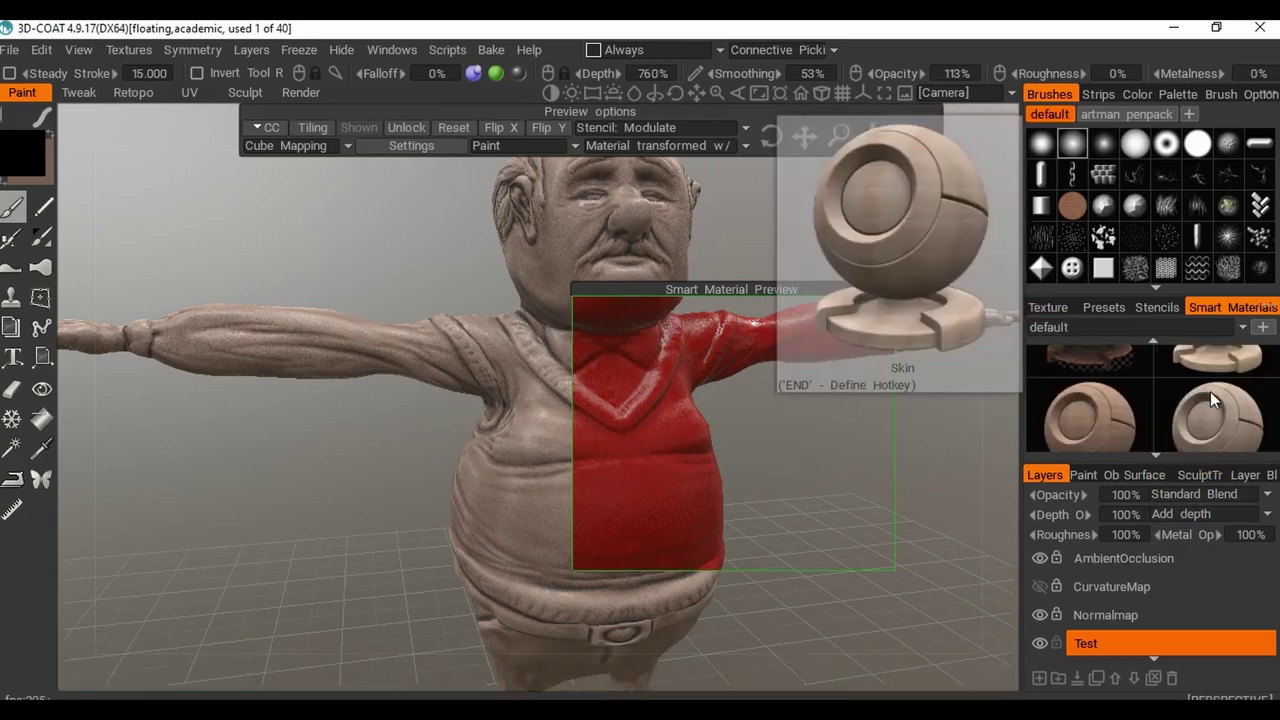
scroll(1213, 393, up, 3)
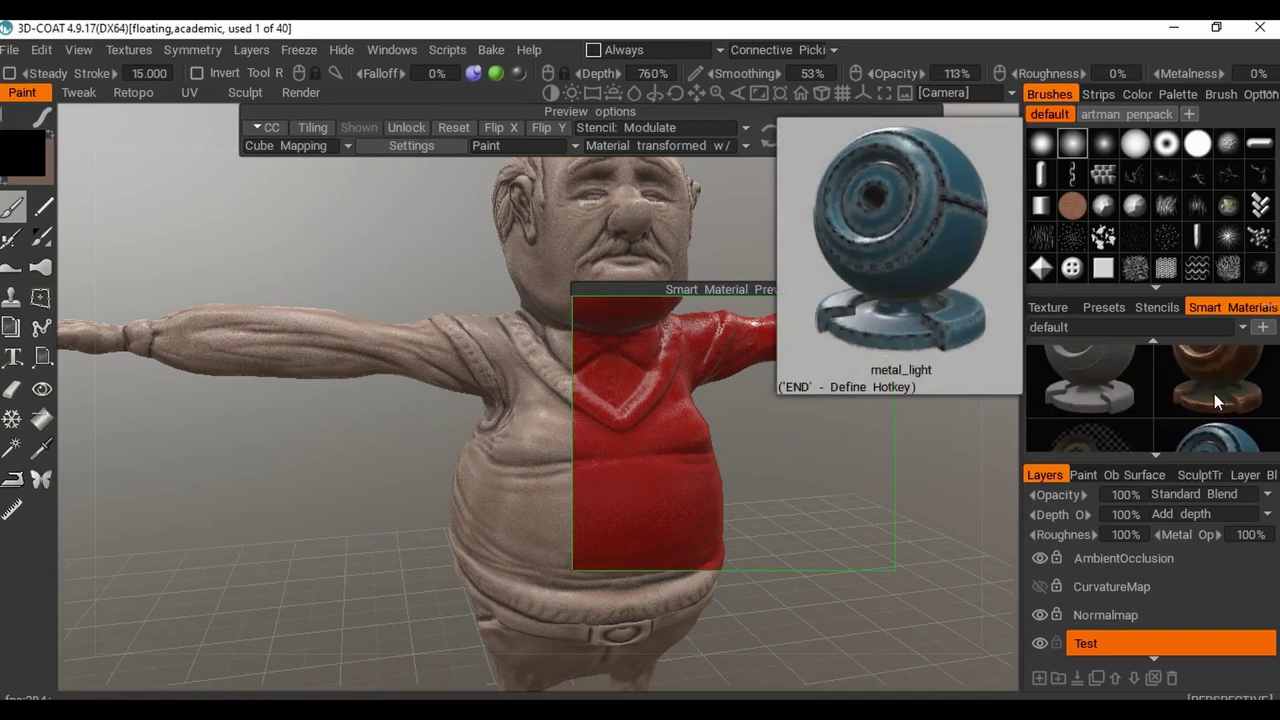
click(1096, 324)
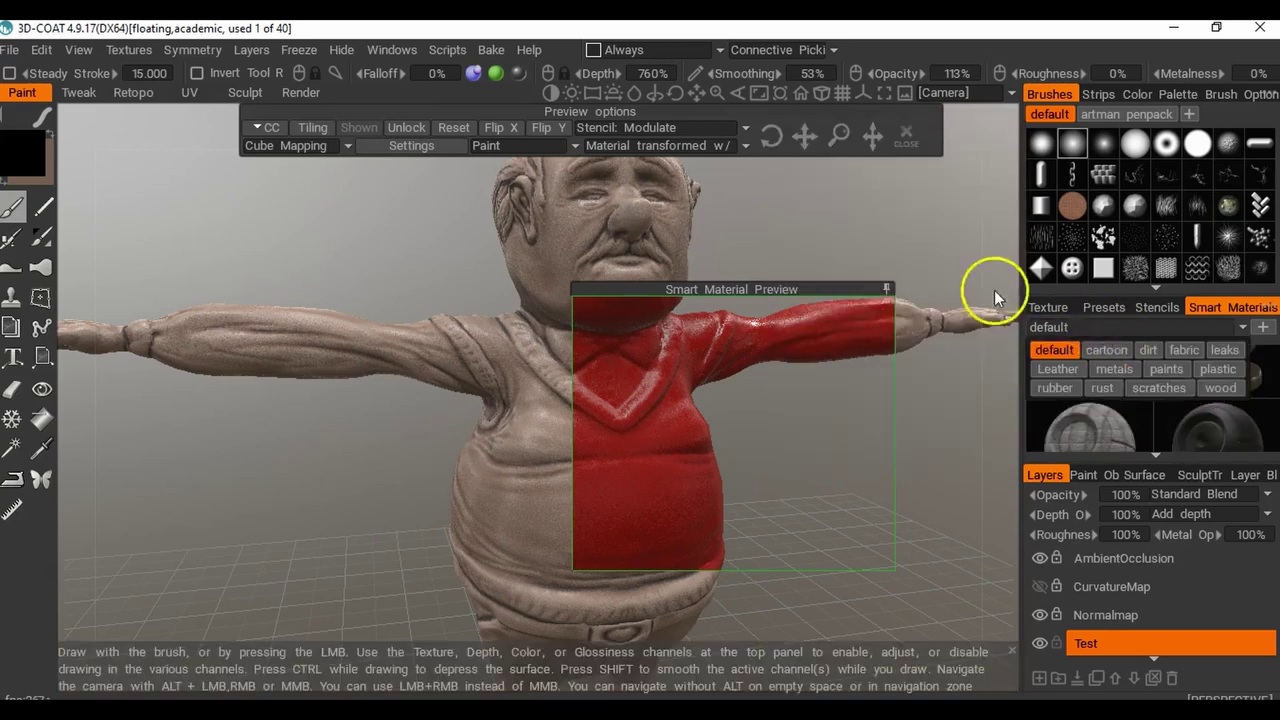
click(1119, 348)
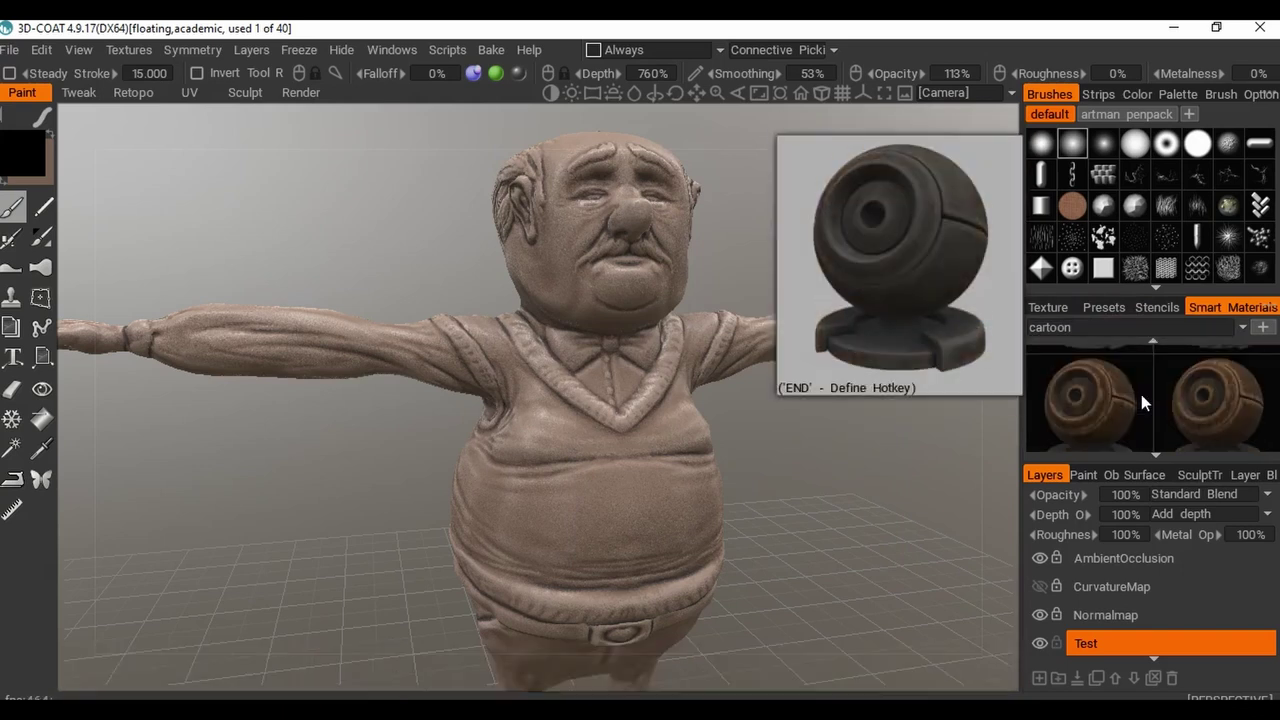
click(1140, 329)
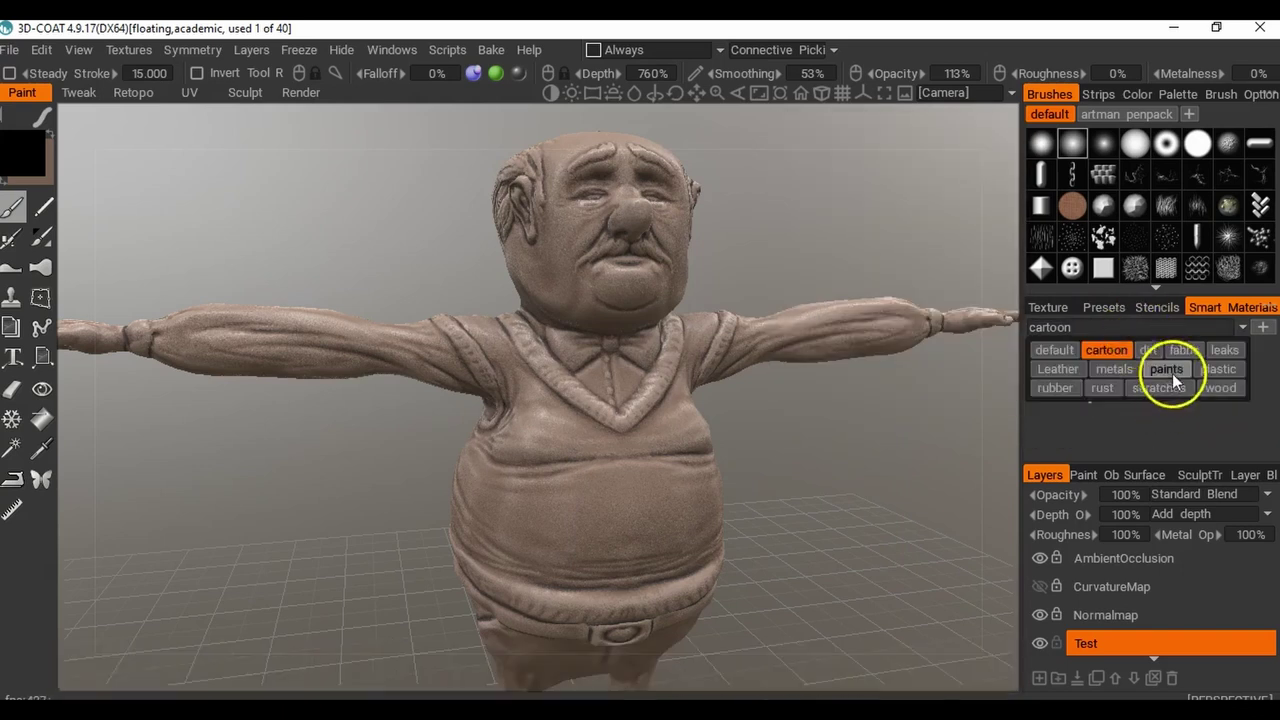
click(1155, 354)
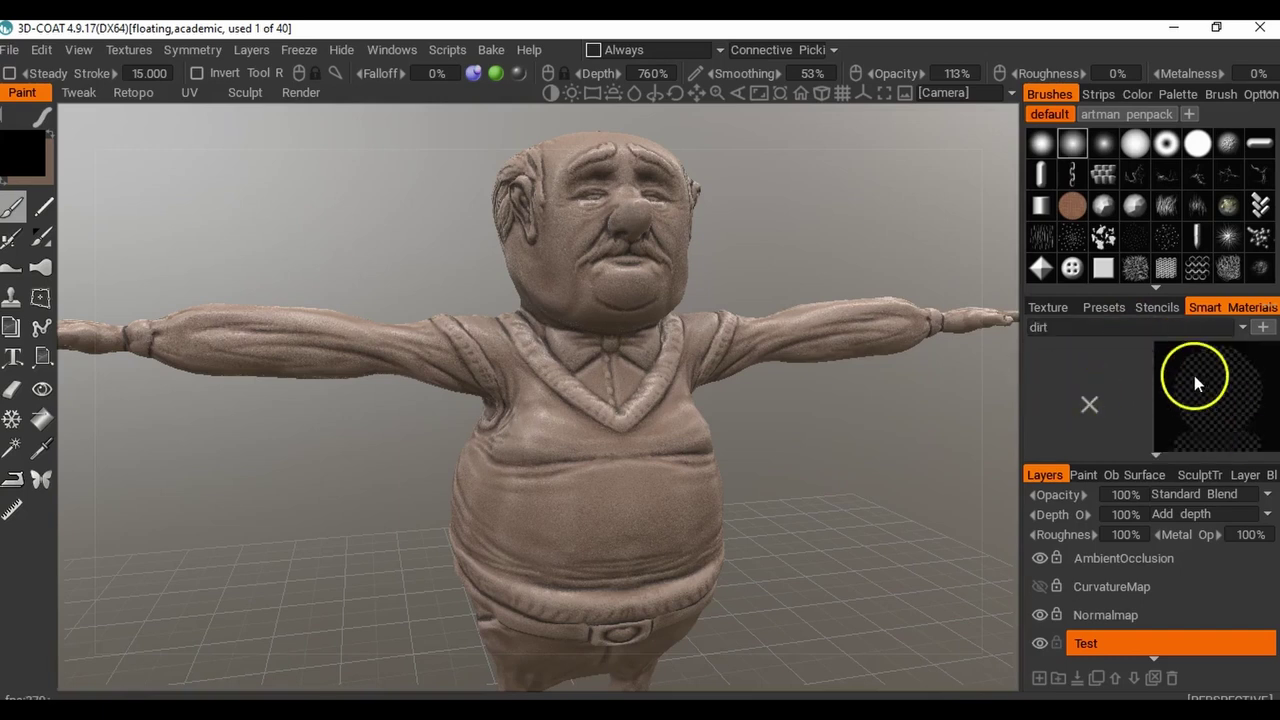
click(1154, 328)
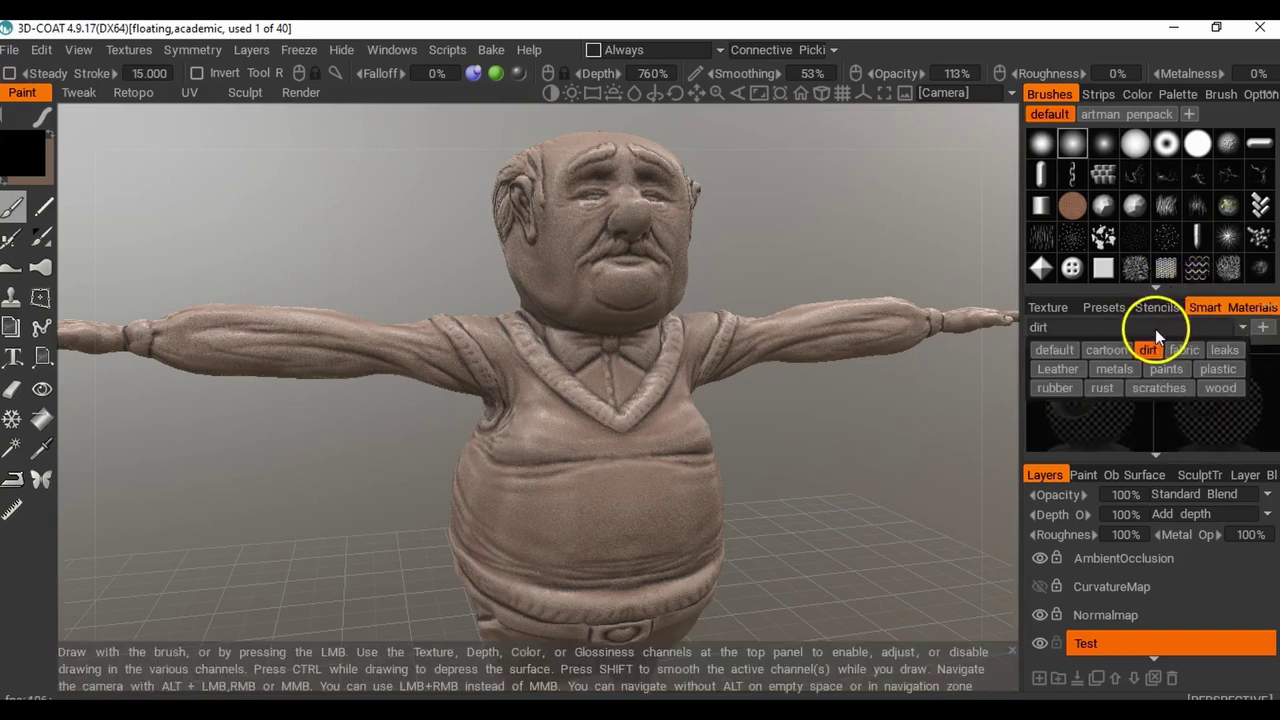
click(1186, 352)
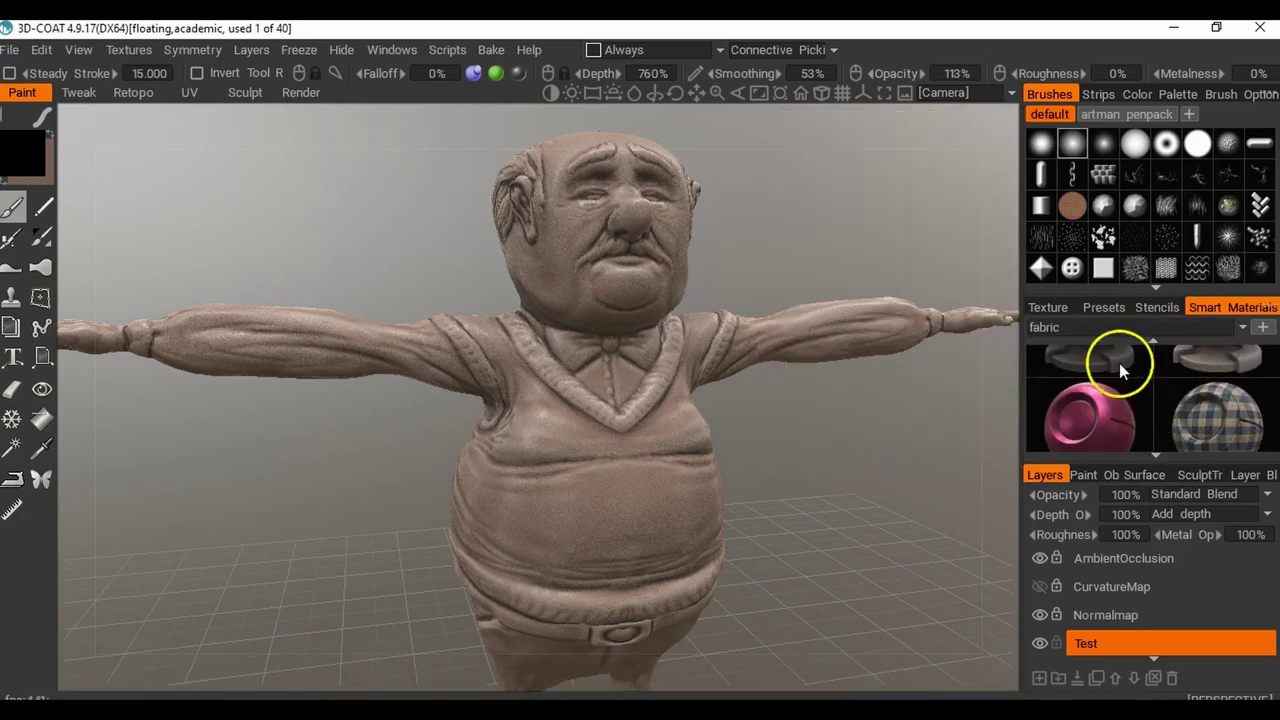
mouse_move(1164, 328)
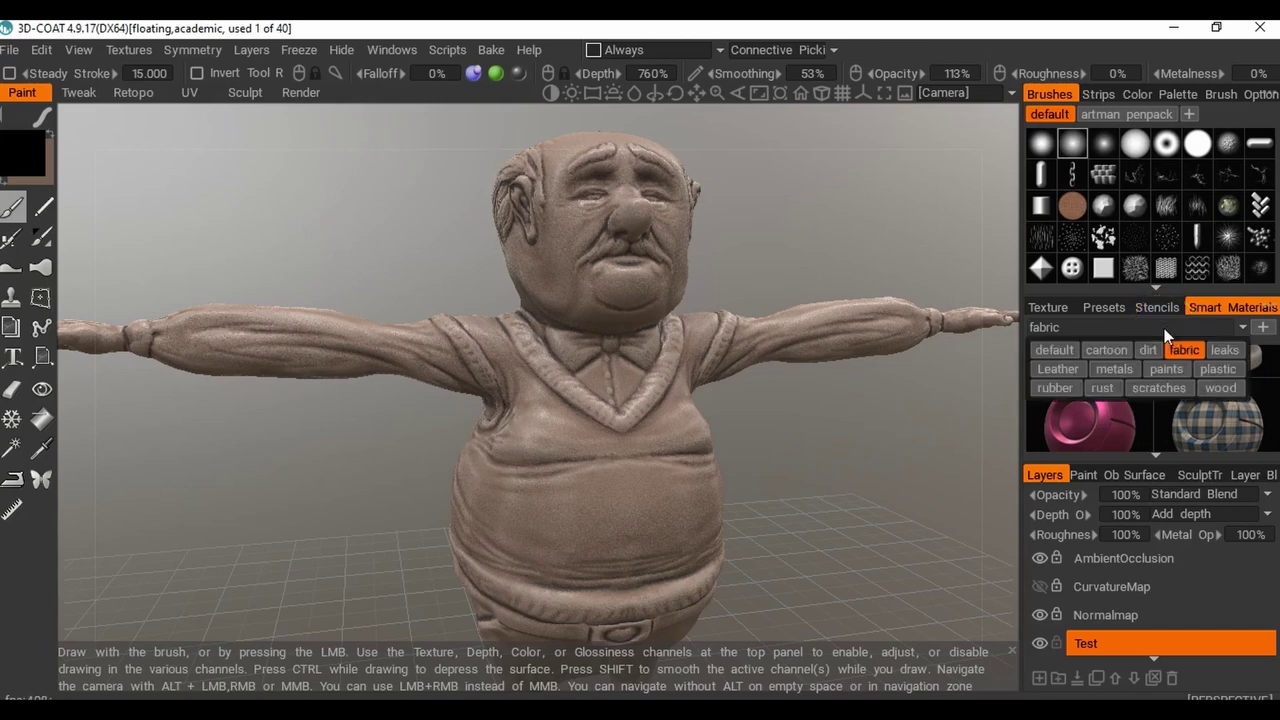
click(1231, 372)
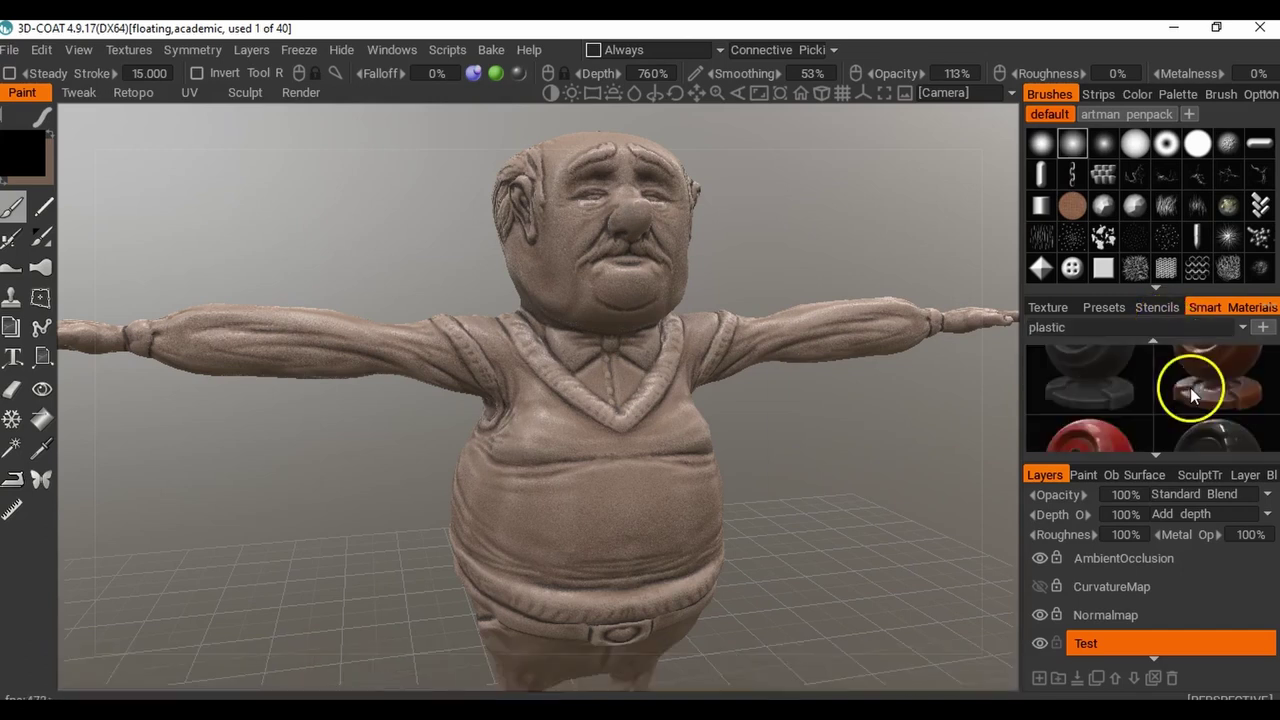
mouse_move(1098, 326)
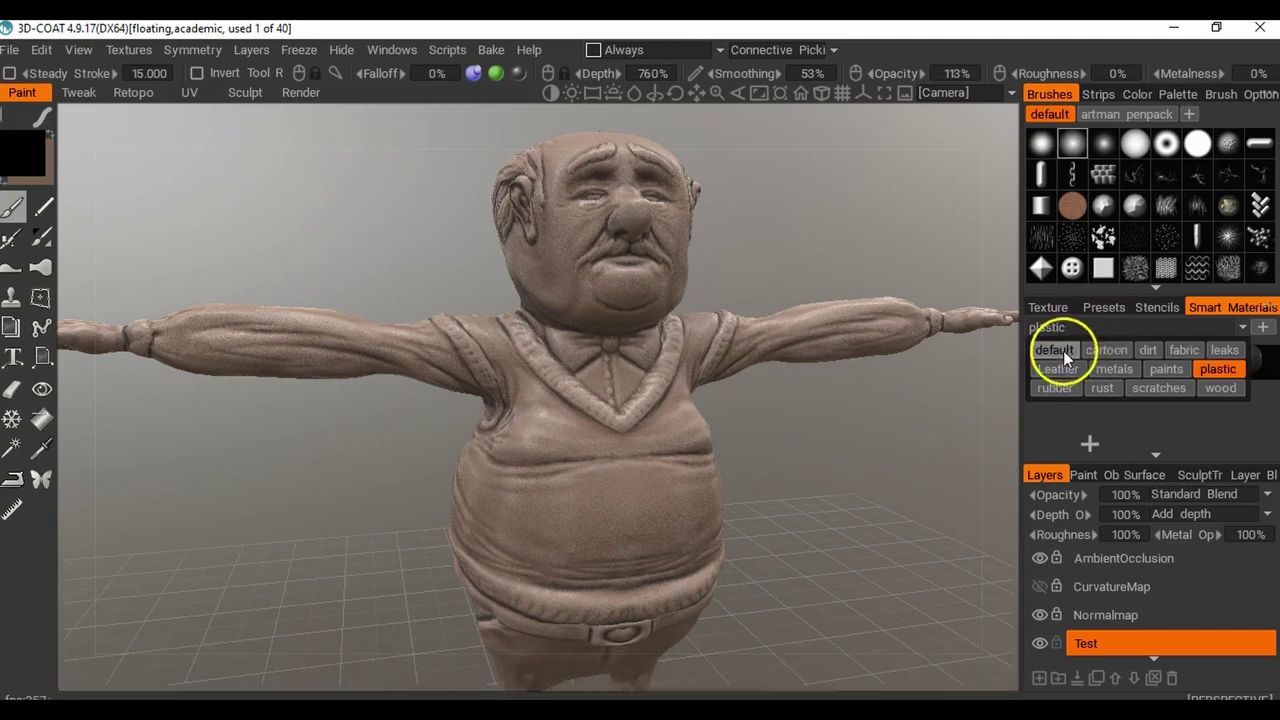
Start a new smart material in the default folder and name it Skin.
click(1078, 353)
mouse_move(1253, 438)
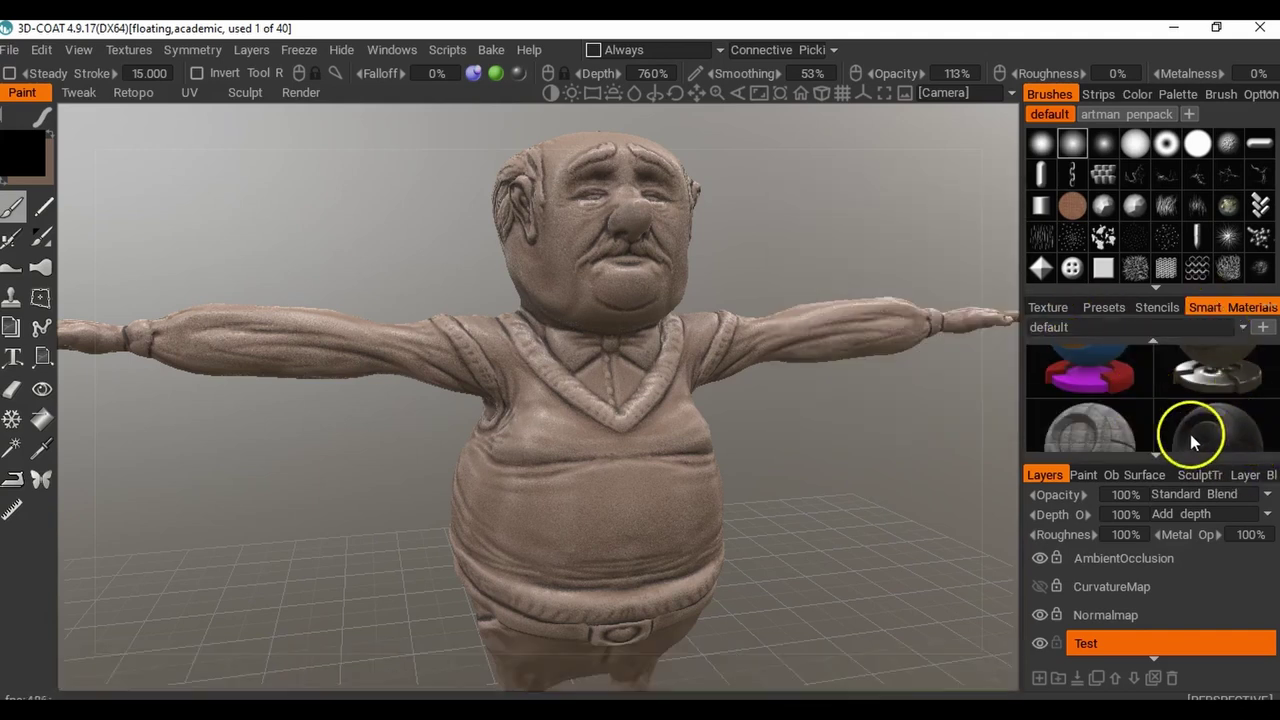
scroll(1158, 390, down, 6)
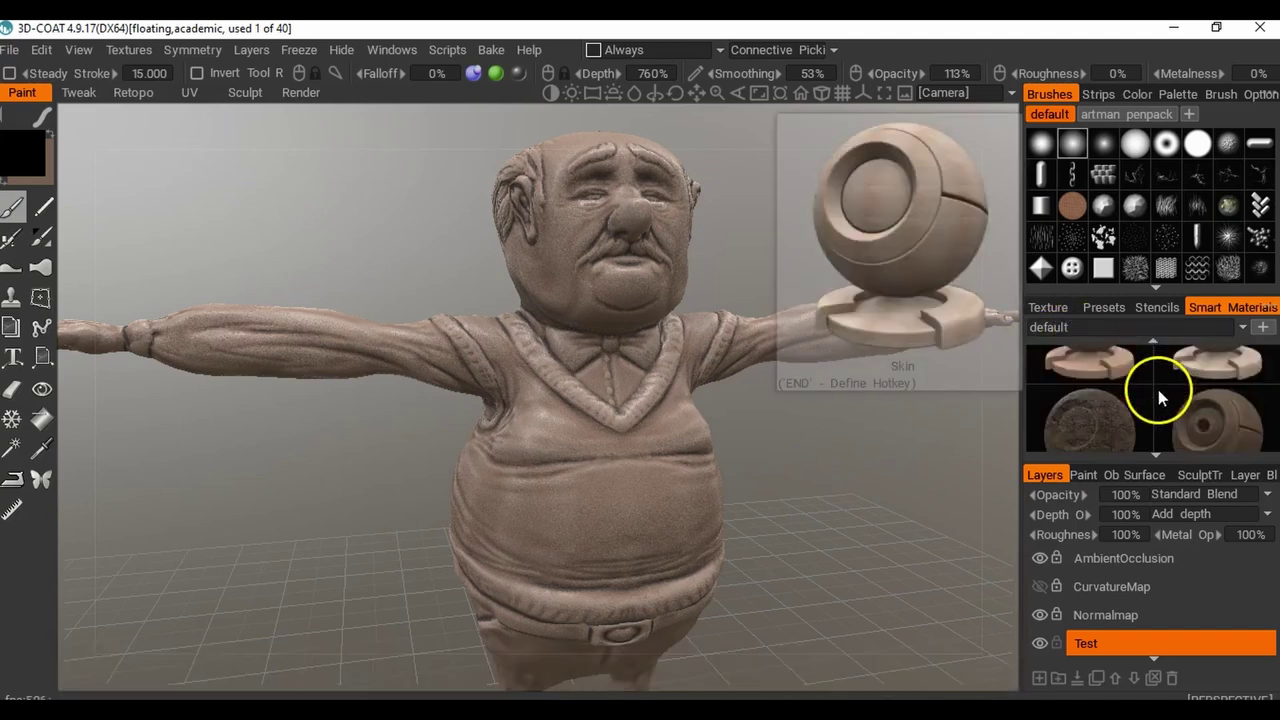
click(1094, 396)
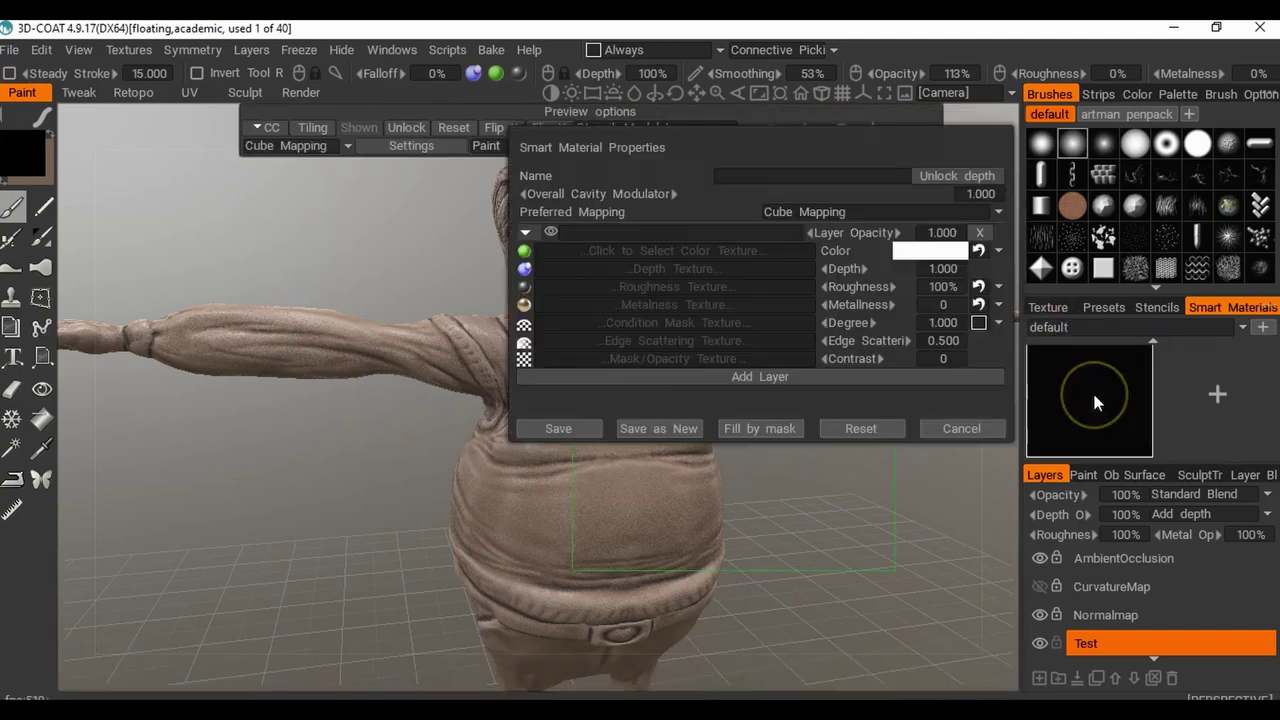
click(789, 176)
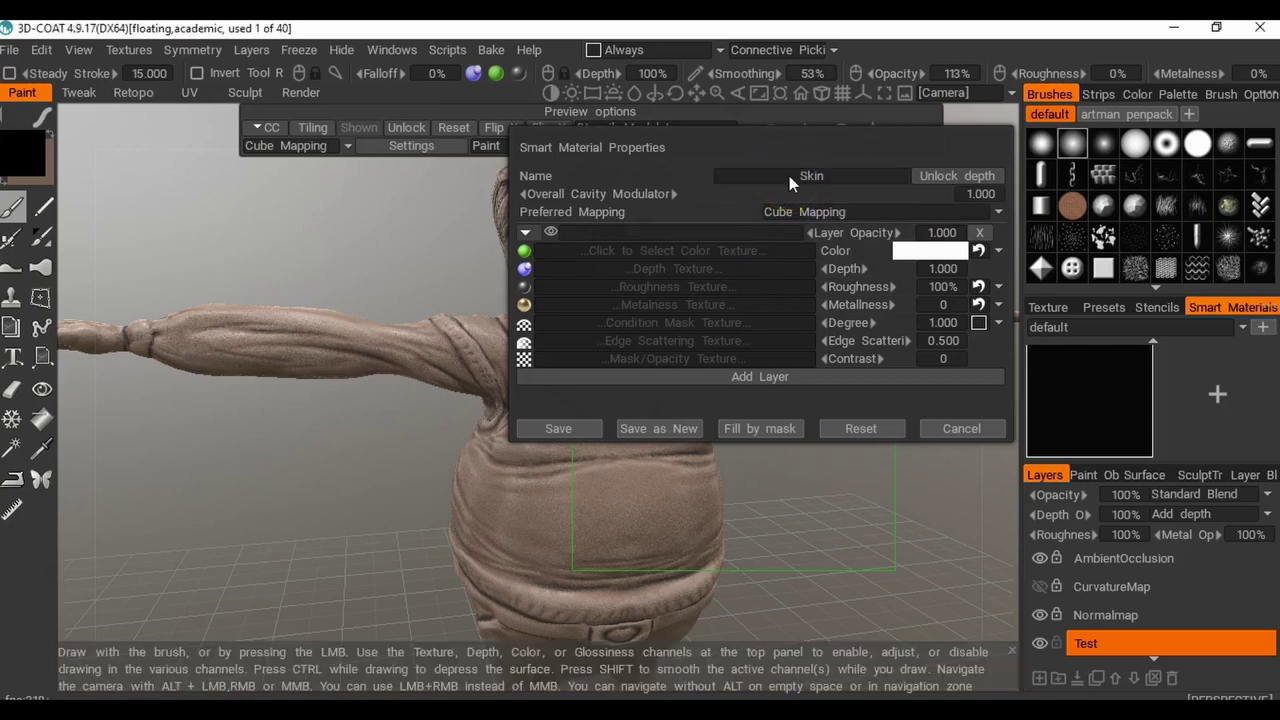
key(Return)
click(620, 249)
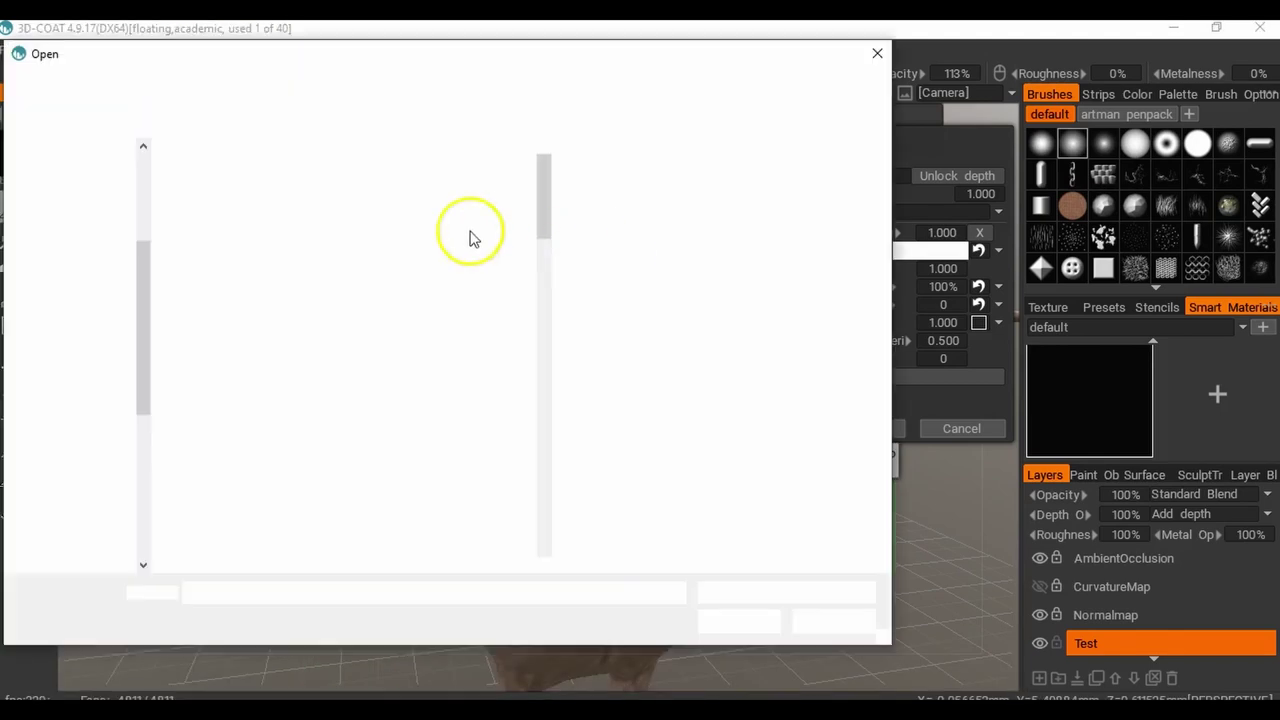
scroll(505, 325, down, 5)
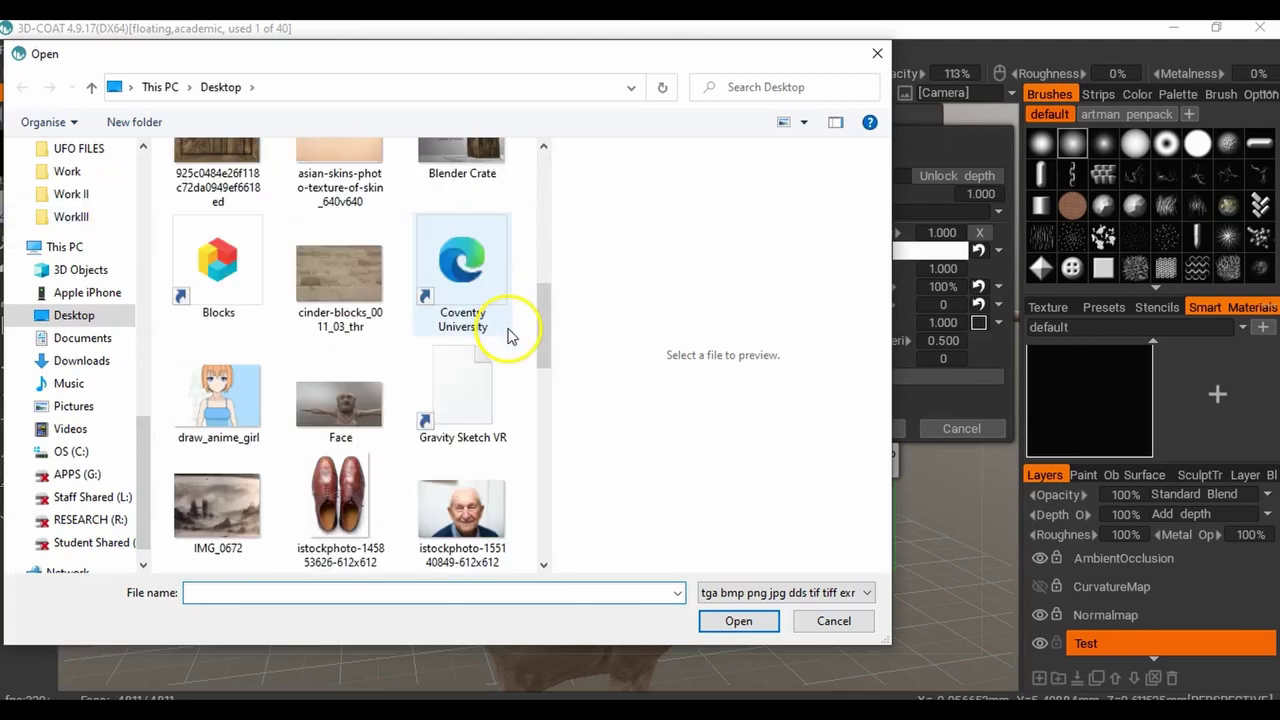
scroll(440, 311, up, 4)
scroll(392, 382, down, 3)
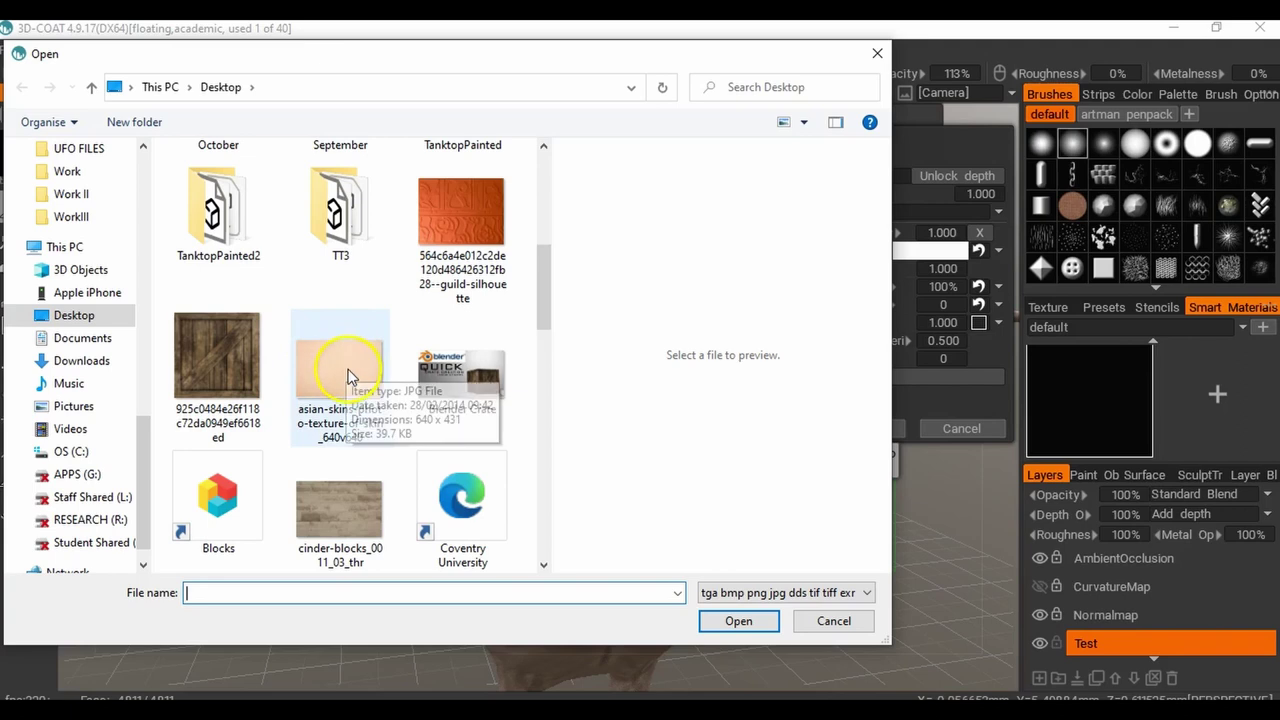
scroll(342, 364, down, 3)
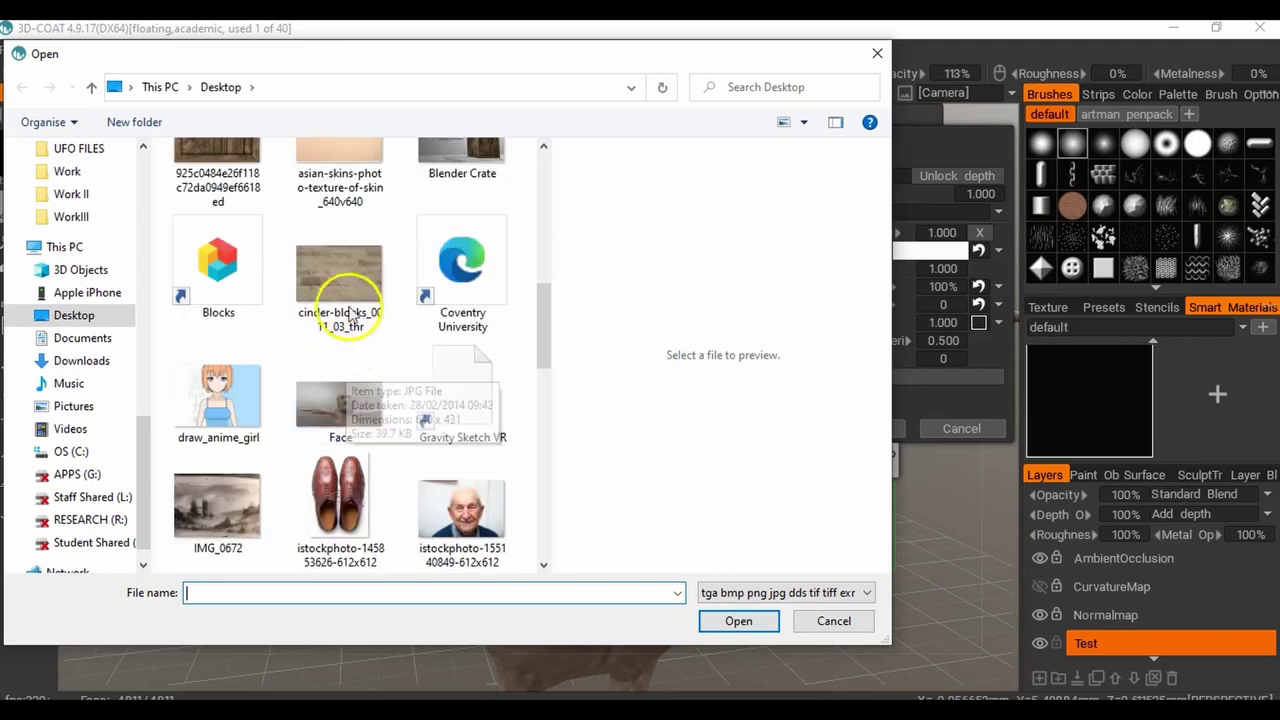
scroll(350, 172, down, 15)
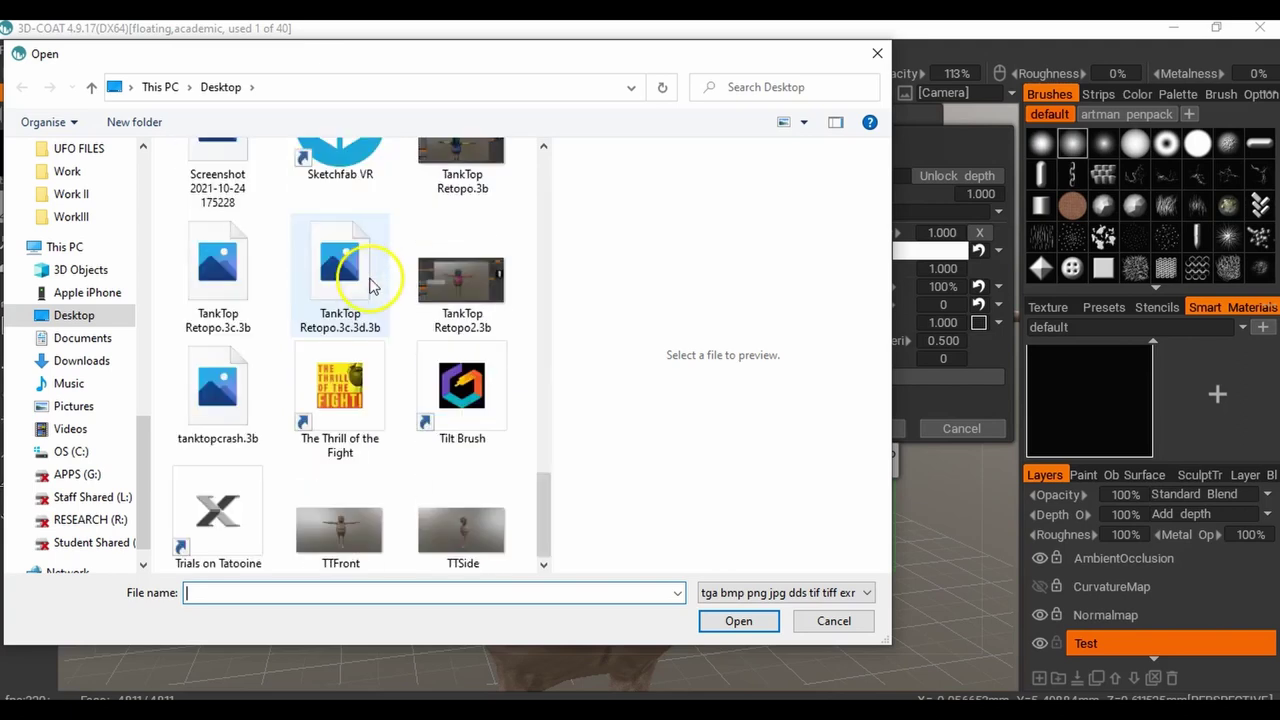
scroll(400, 338, up, 15)
scroll(400, 336, down, 8)
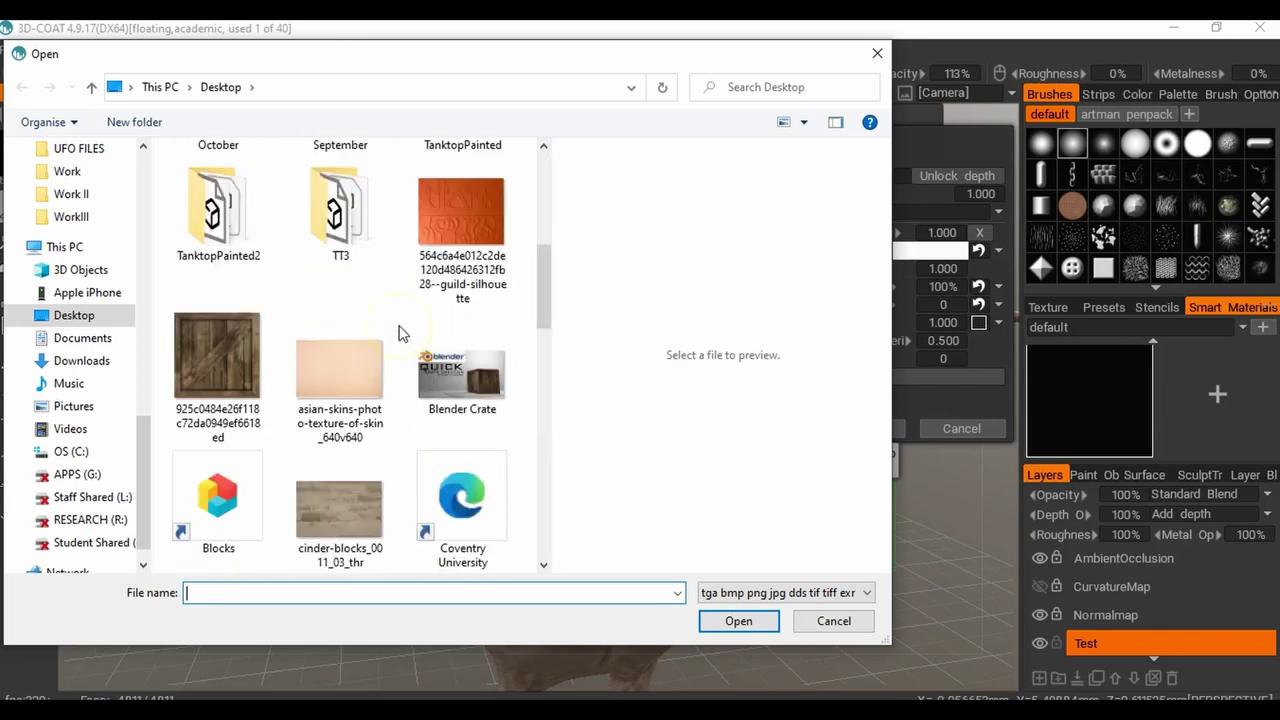
scroll(398, 334, up, 2)
scroll(398, 334, down, 2)
click(256, 405)
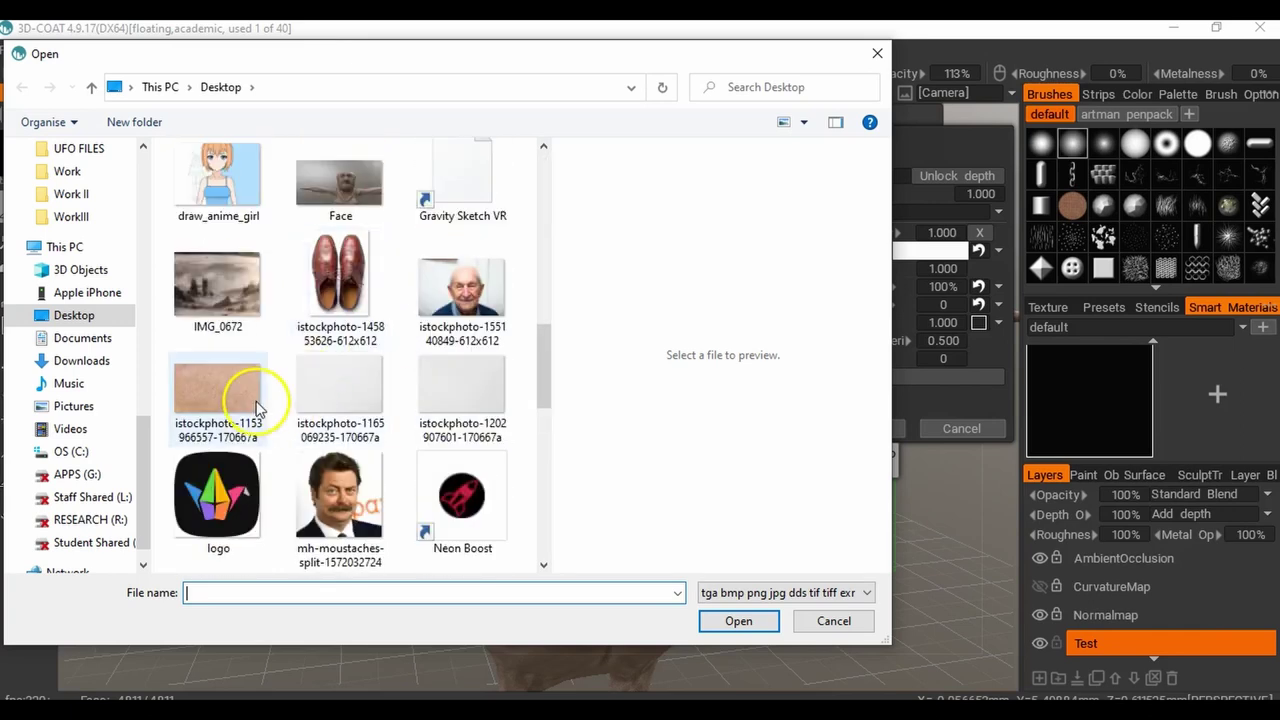
click(741, 623)
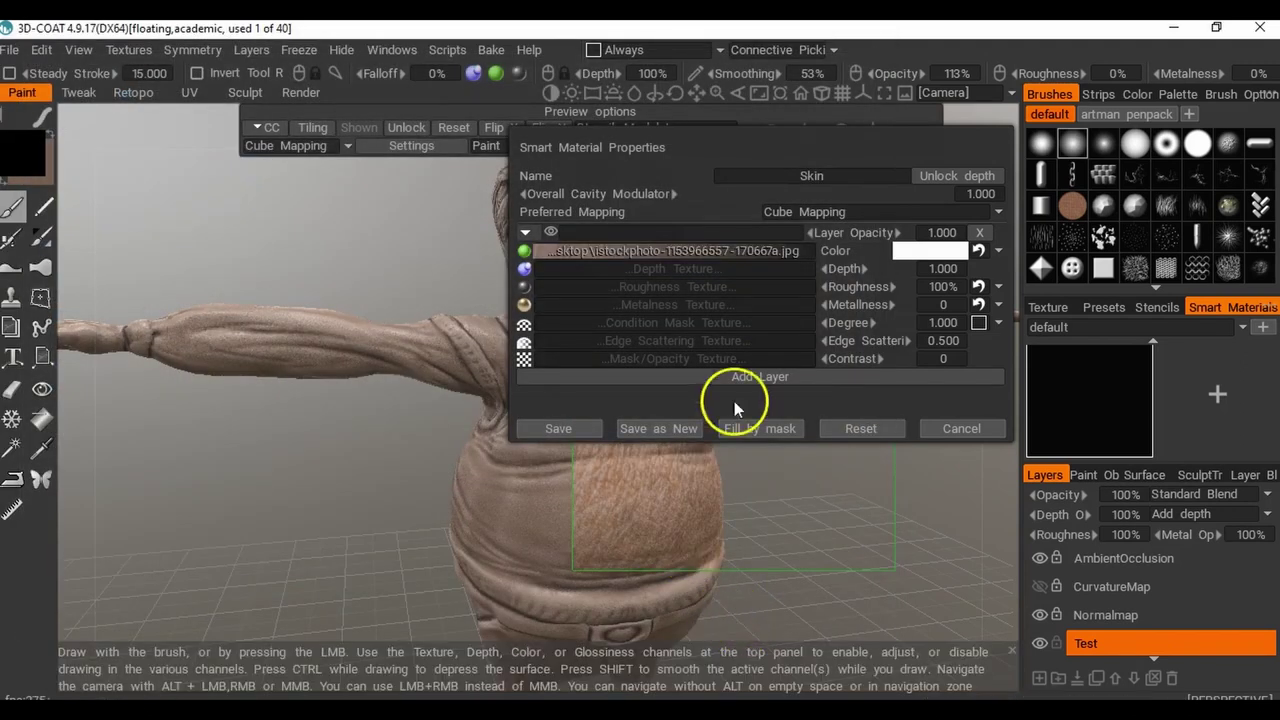
click(687, 267)
drag(543, 206, 550, 386)
click(270, 428)
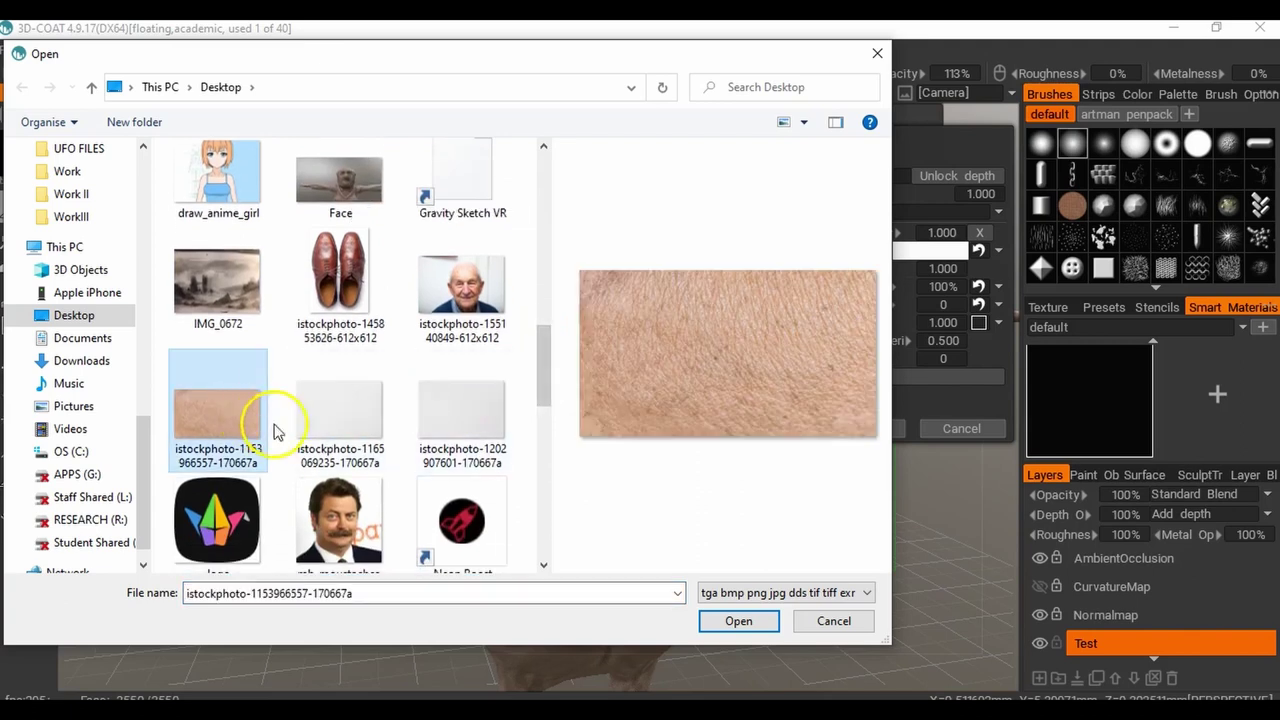
click(738, 621)
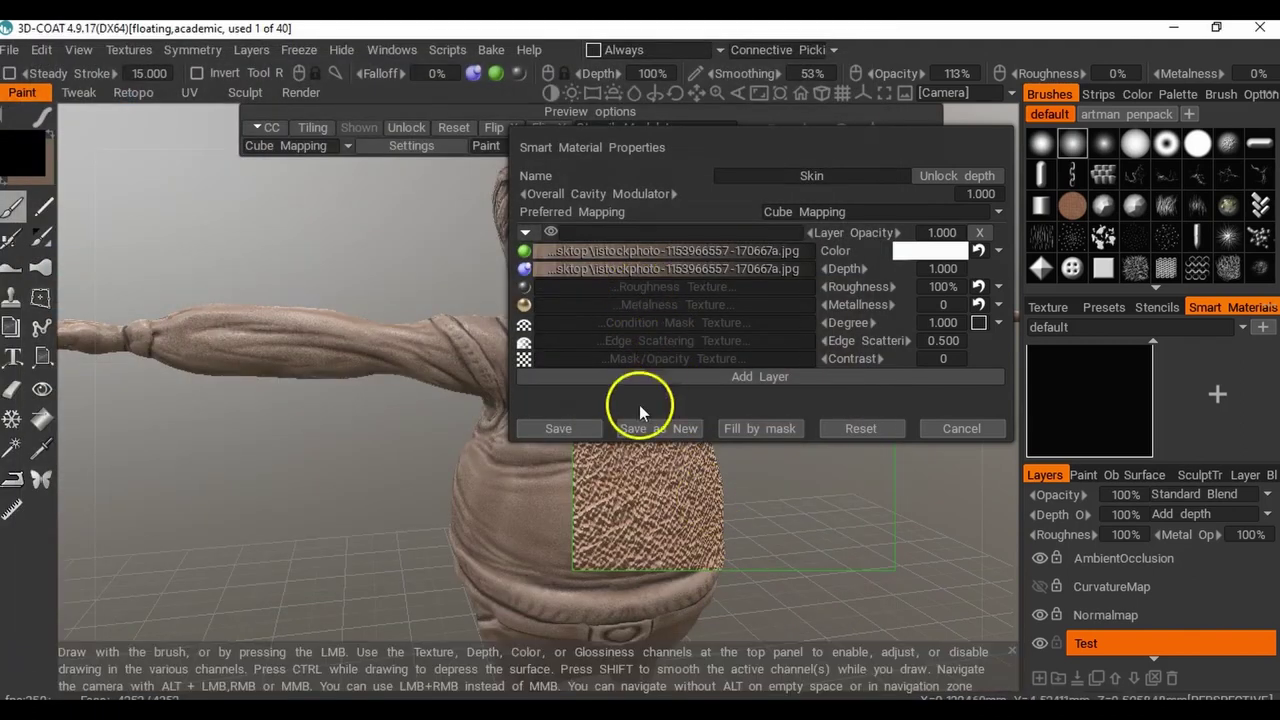
click(641, 289)
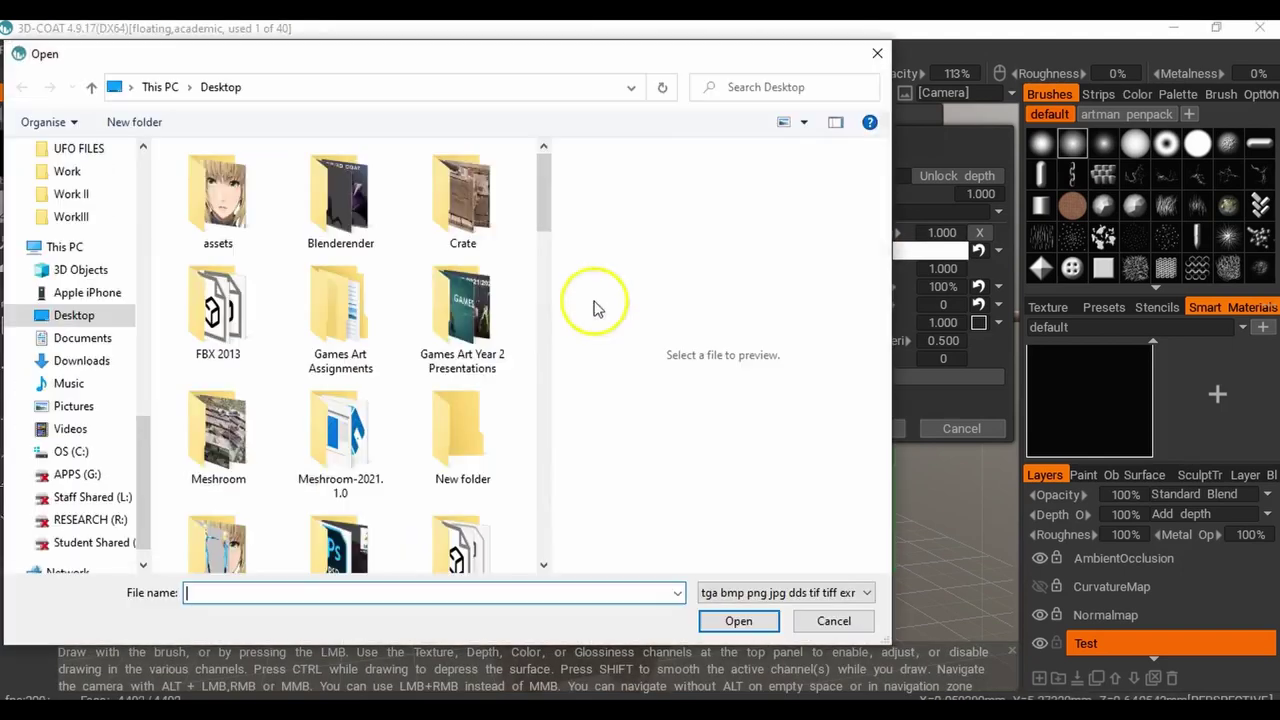
drag(543, 197, 543, 386)
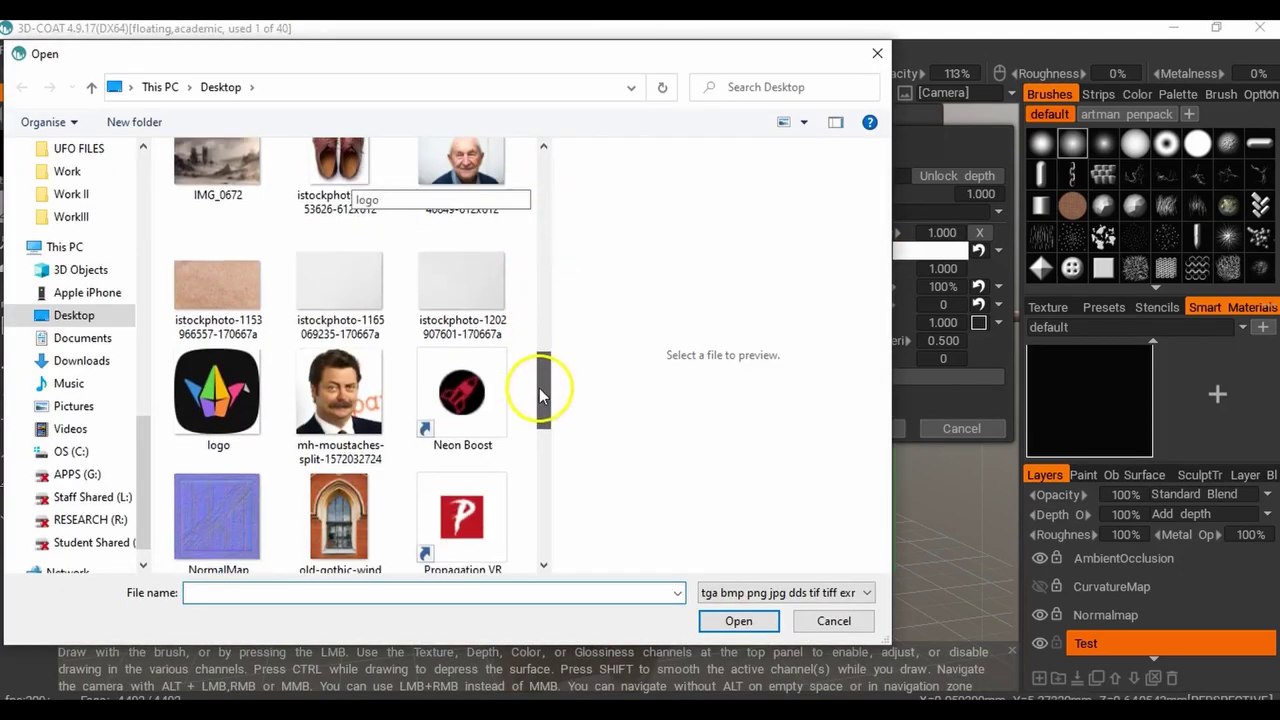
click(218, 290)
click(772, 626)
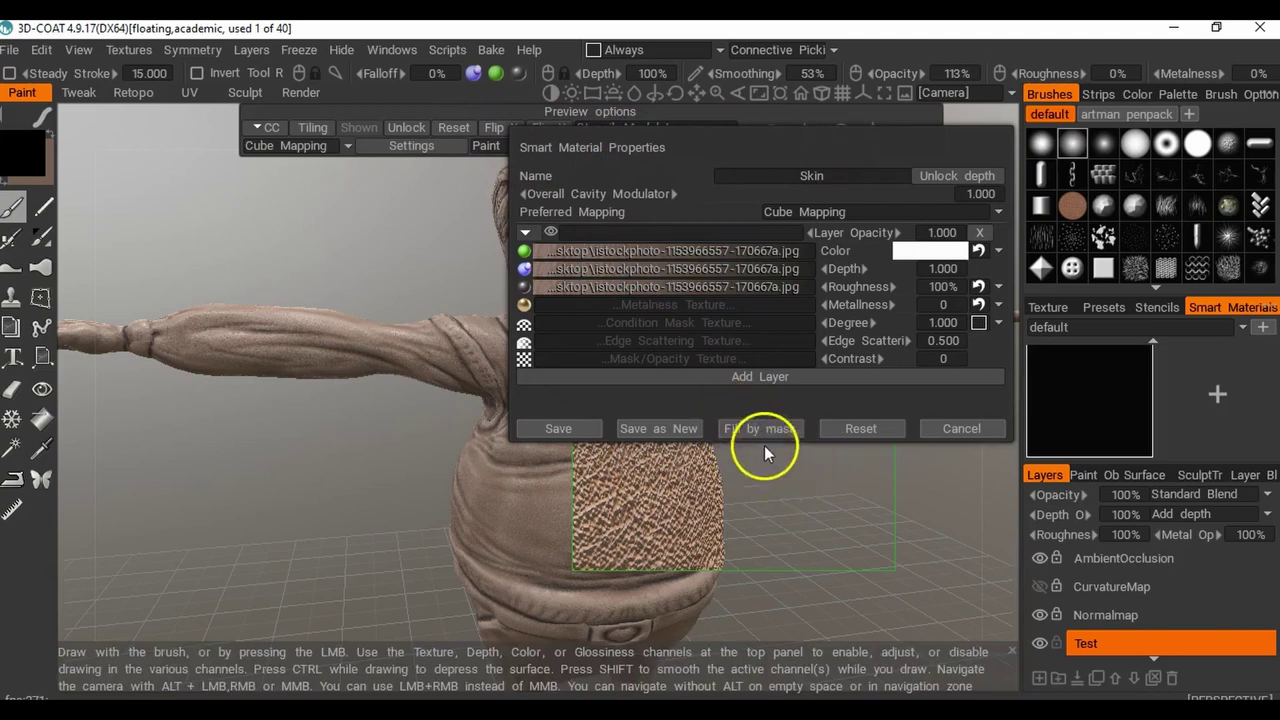
Set the Skin material's depth to 0.020, roughness to 58%, metallness to 0.150 and degree to 0.950, and save it.
drag(857, 264, 762, 275)
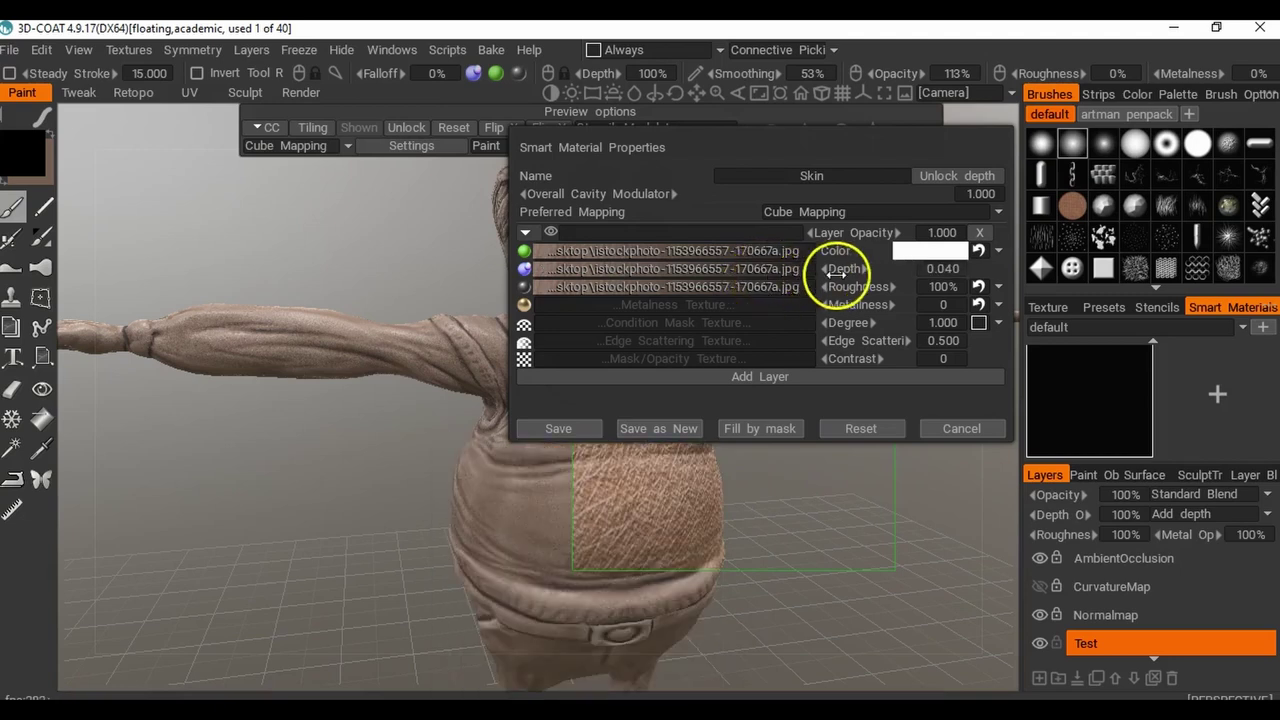
drag(845, 269, 834, 270)
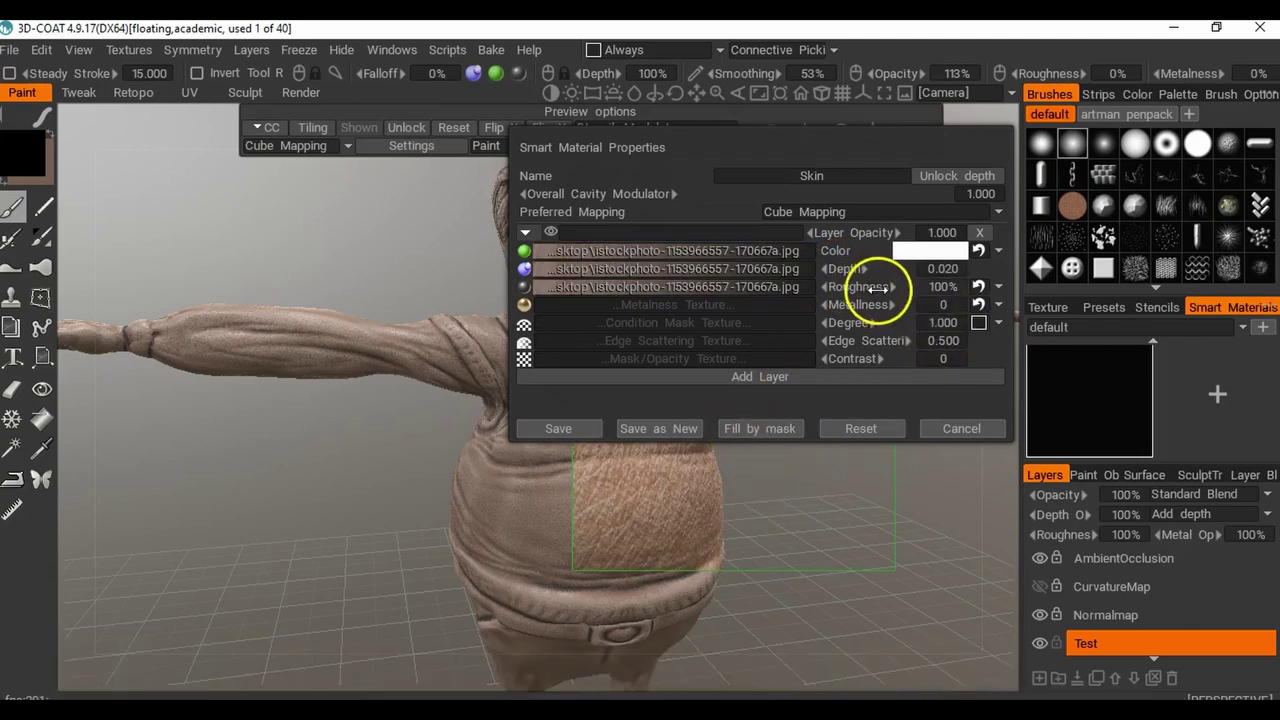
drag(930, 289, 882, 289)
drag(968, 295, 871, 287)
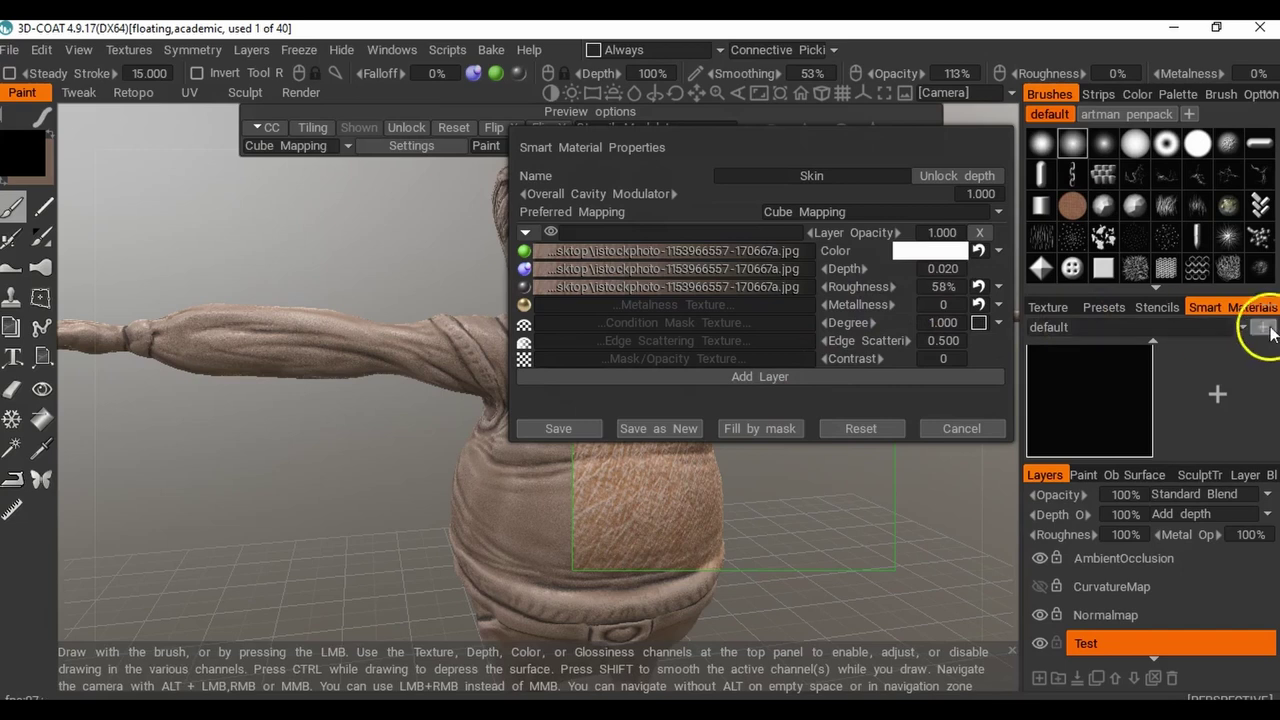
drag(866, 303, 871, 329)
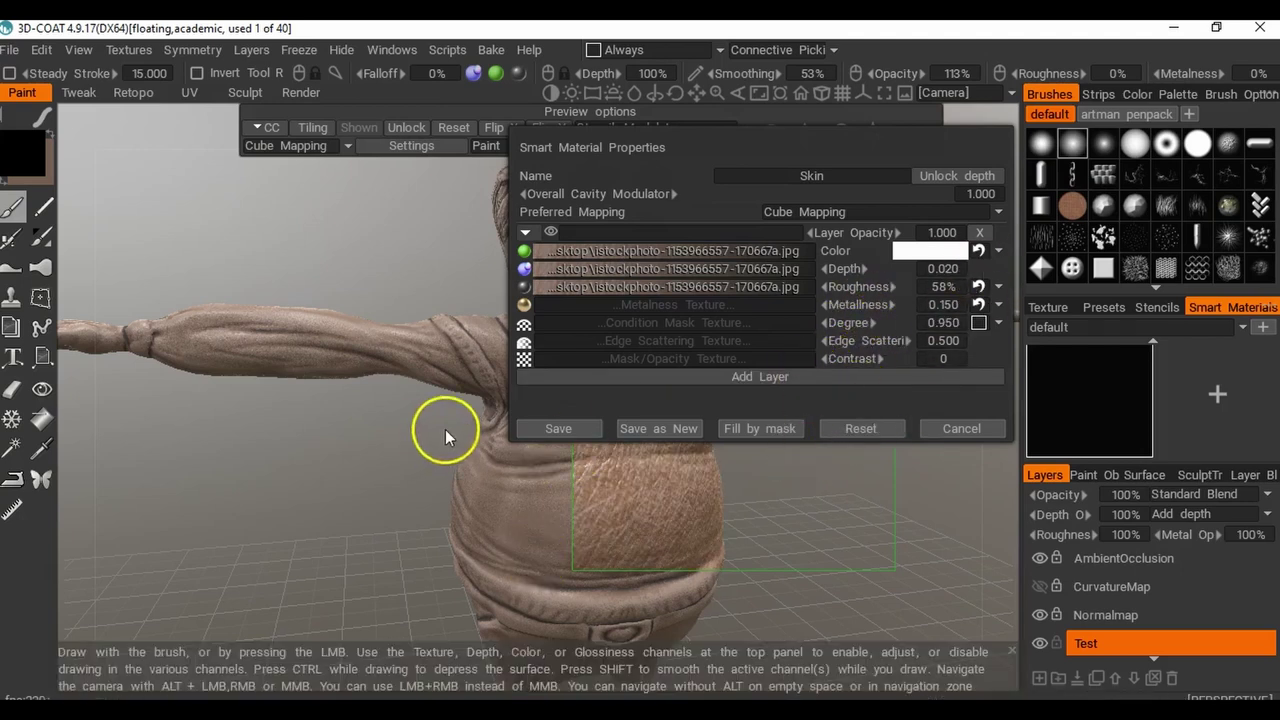
click(556, 429)
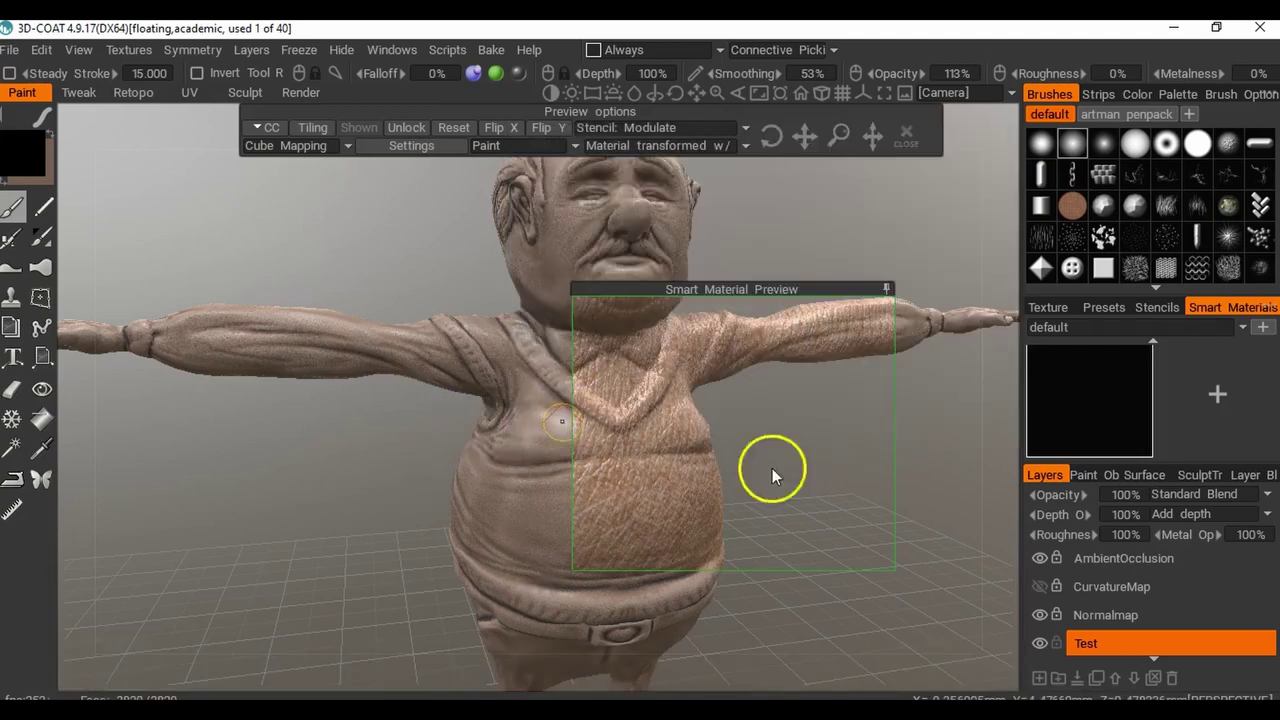
Move the smart material preview off the character and enable mirror symmetry across the X axis.
drag(863, 399, 839, 388)
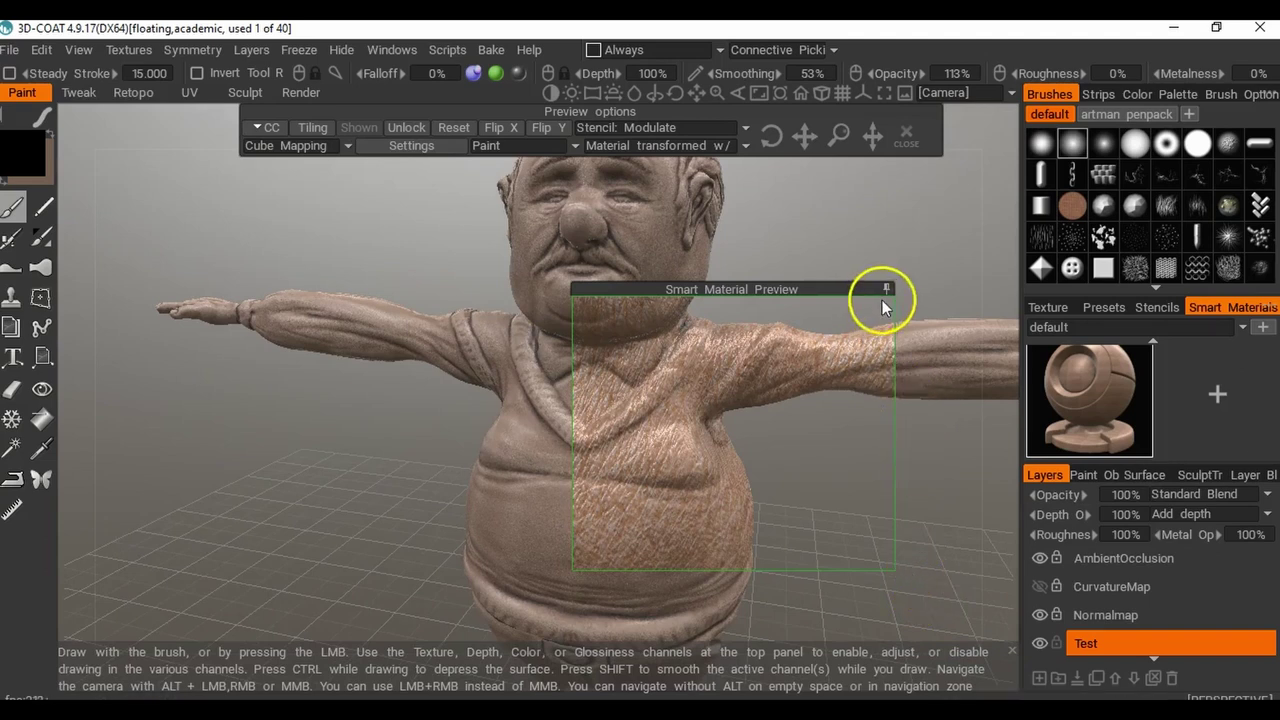
drag(889, 289, 313, 210)
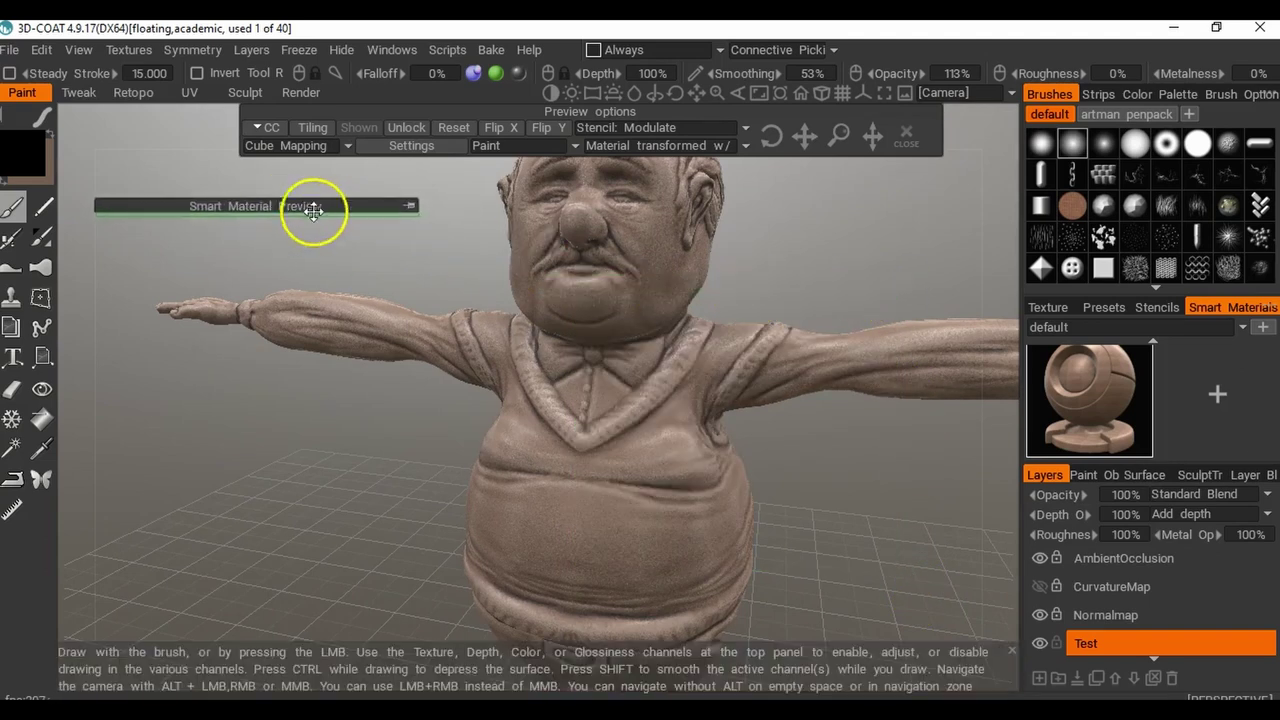
click(180, 50)
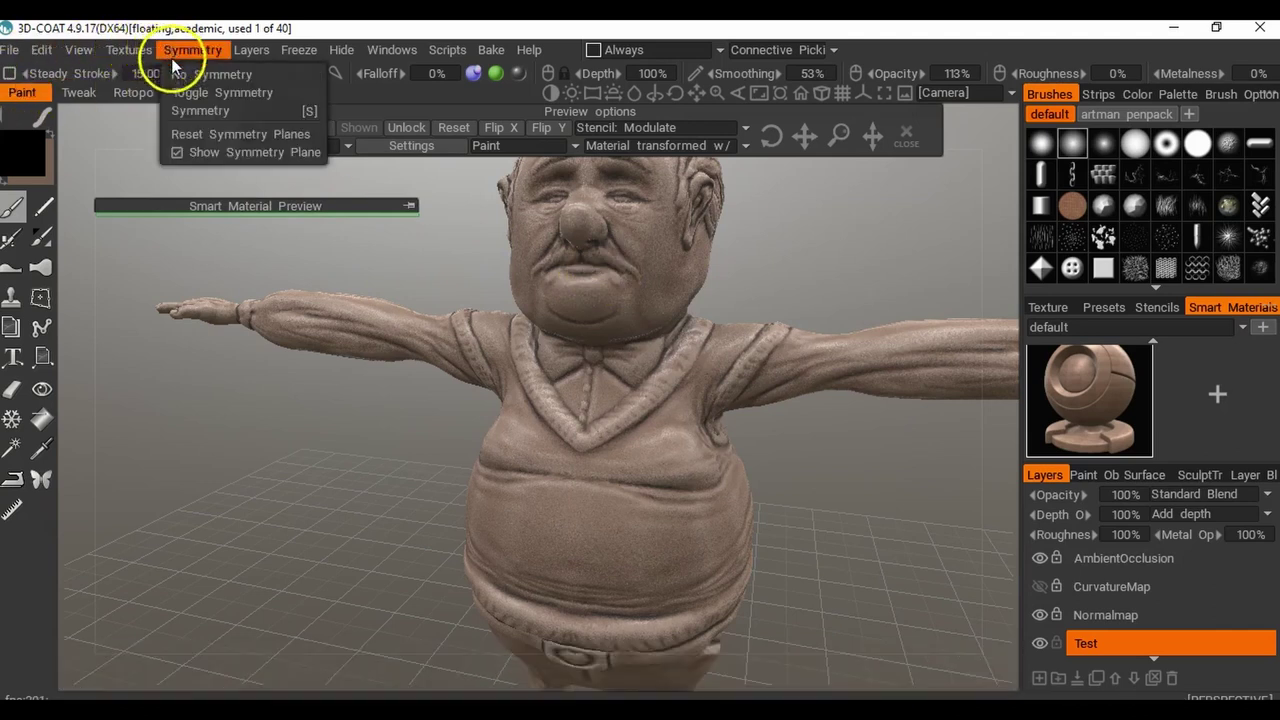
click(198, 111)
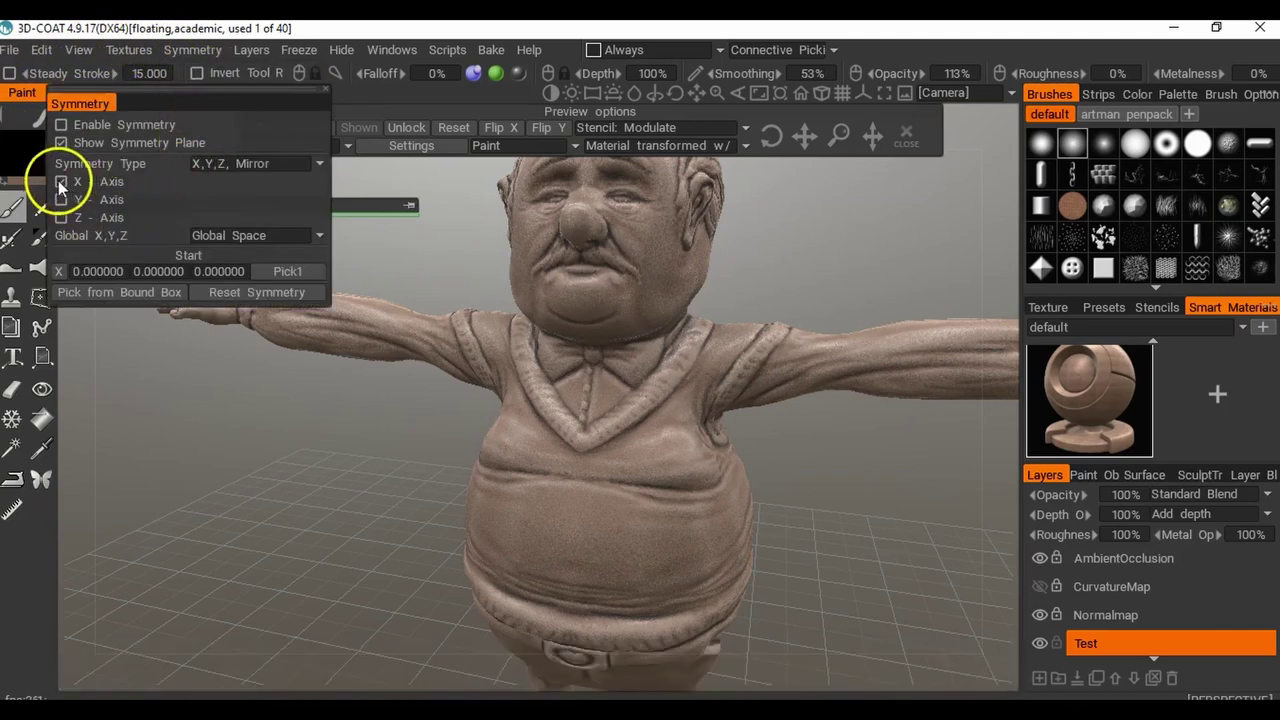
click(66, 124)
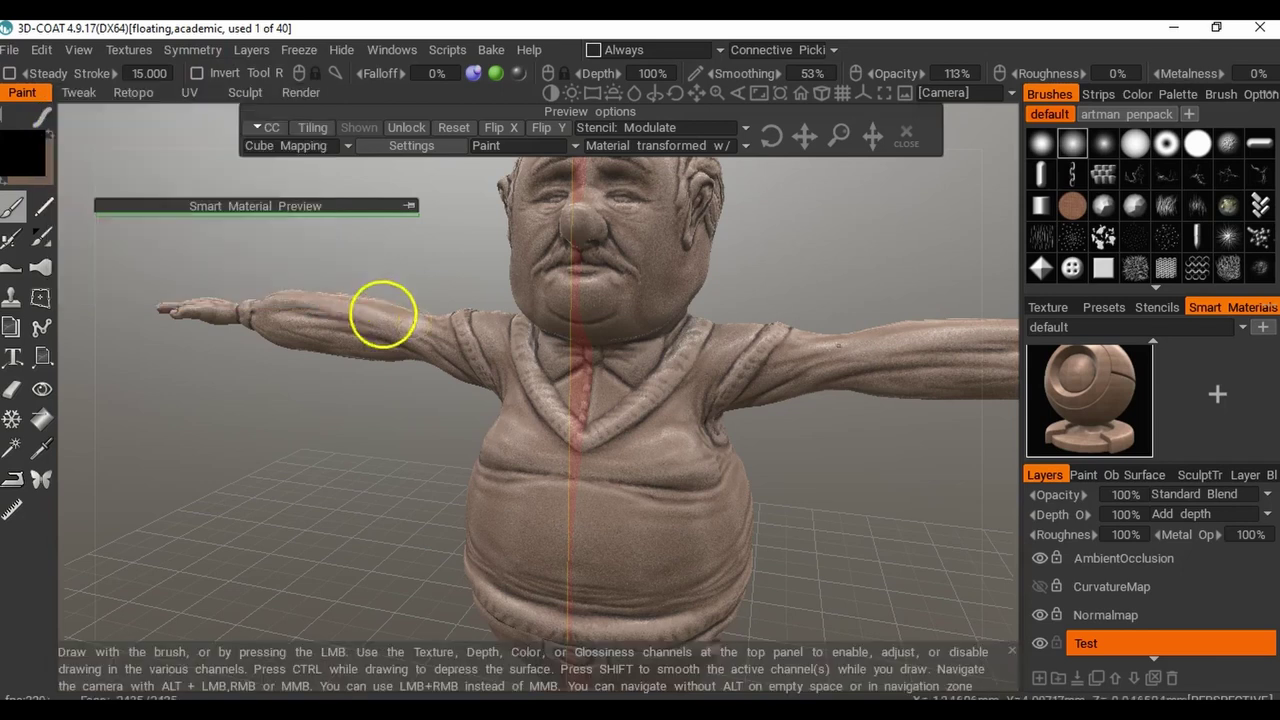
Rename the Test layer as Skin.
scroll(740, 347, up, 2)
mouse_move(816, 297)
mouse_down()
mouse_move(852, 295)
mouse_move(832, 293)
mouse_up()
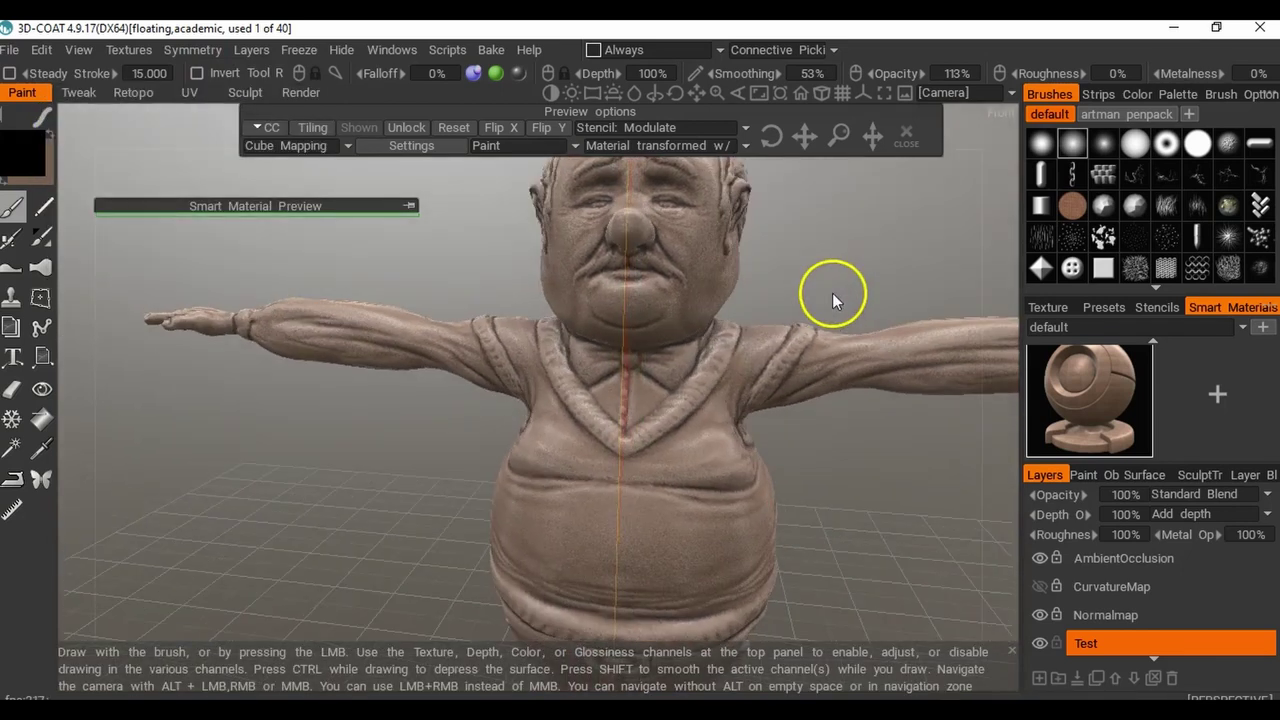
middle_drag(851, 222, 810, 332)
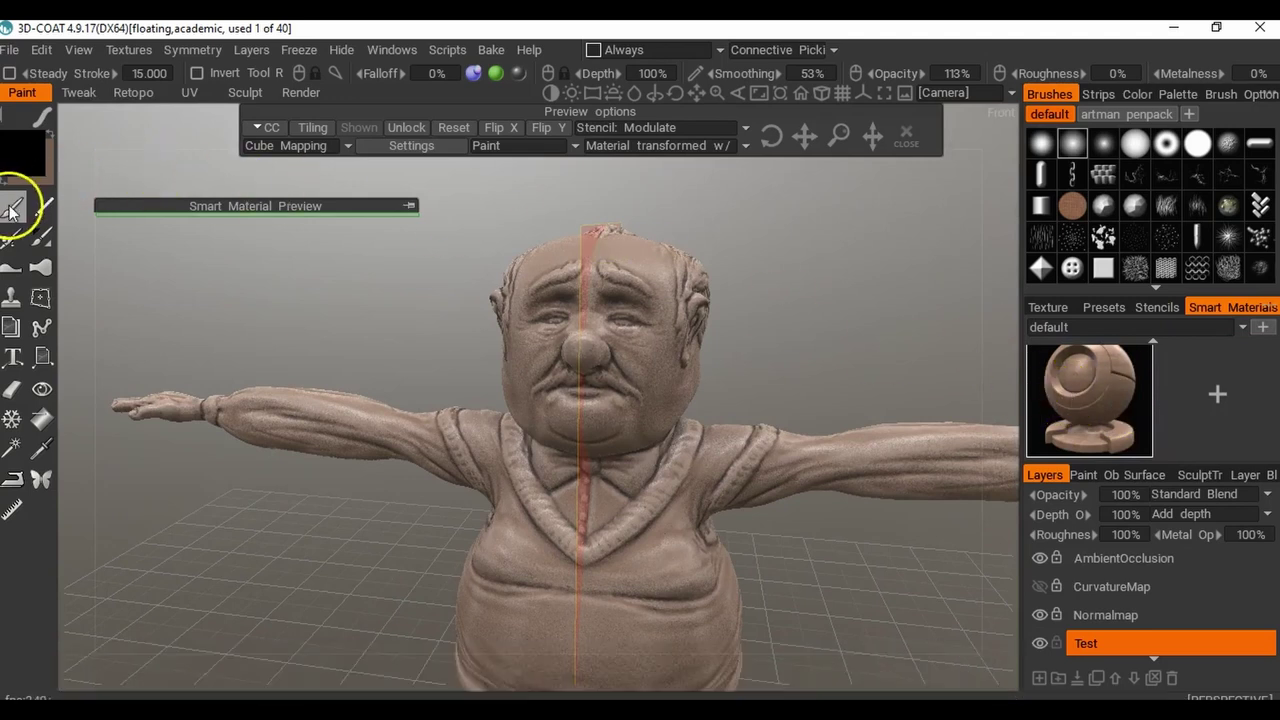
scroll(806, 343, up, 2)
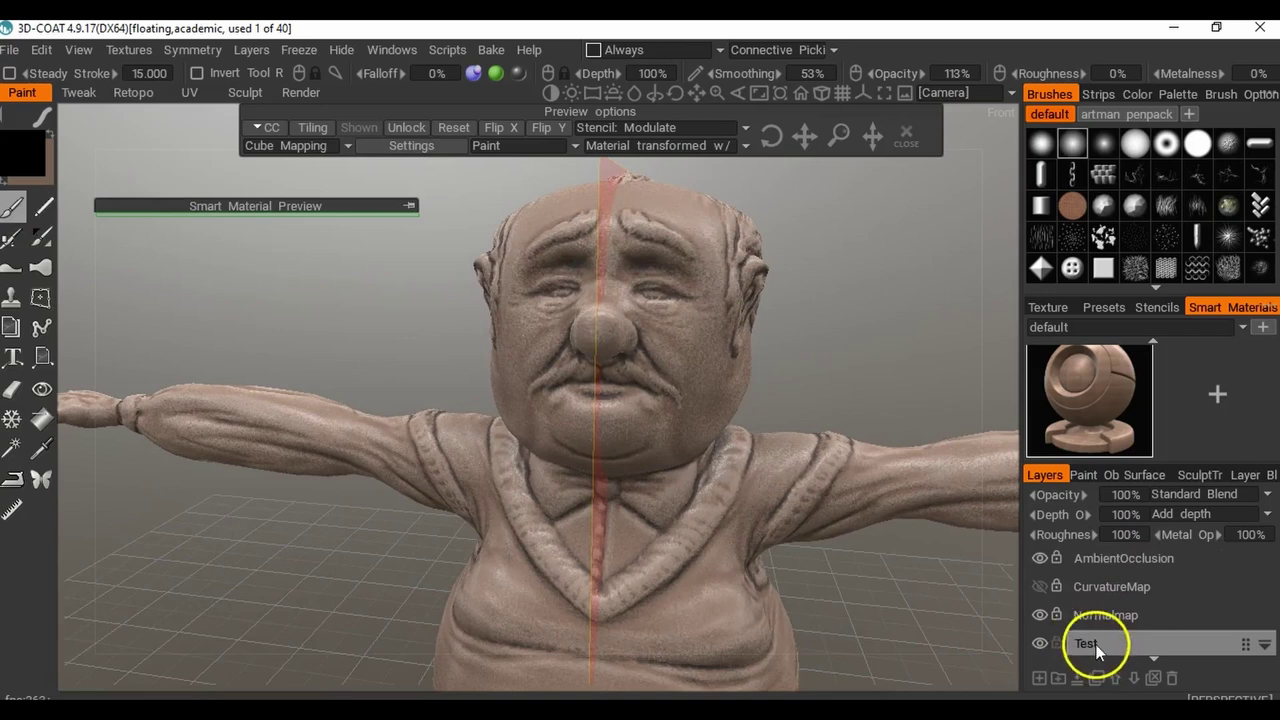
double_click(1093, 647)
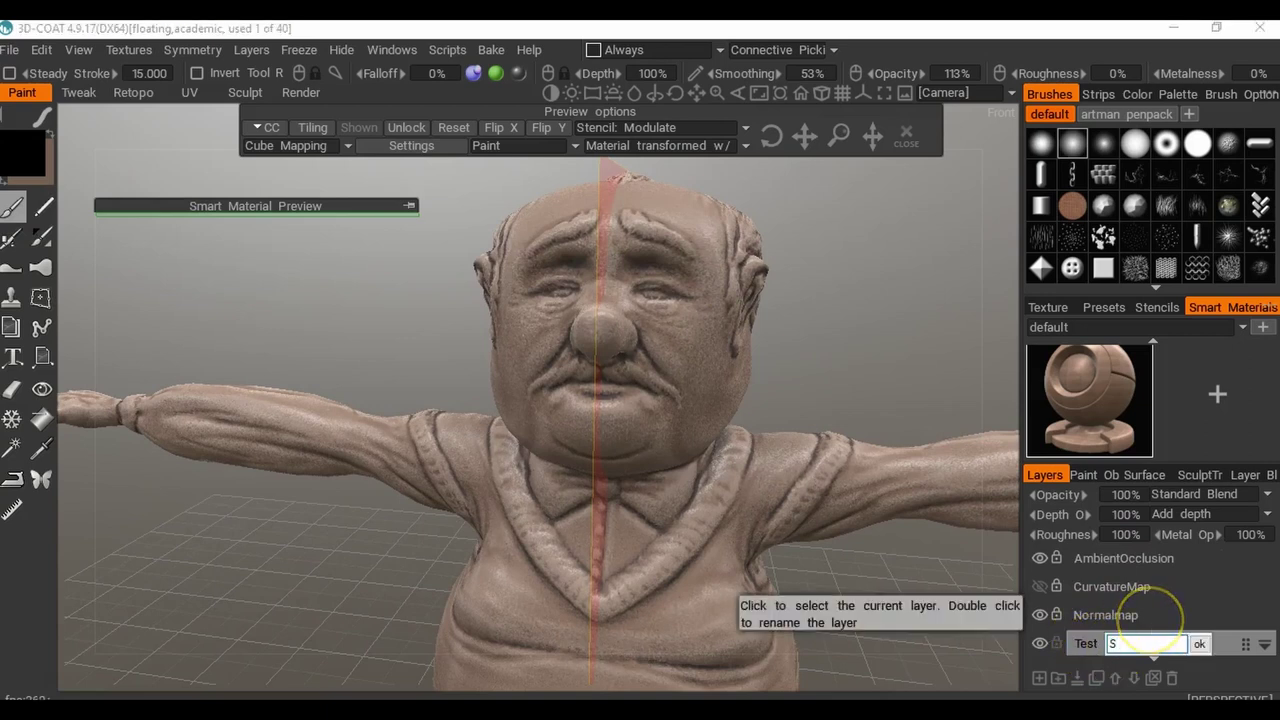
key(Return)
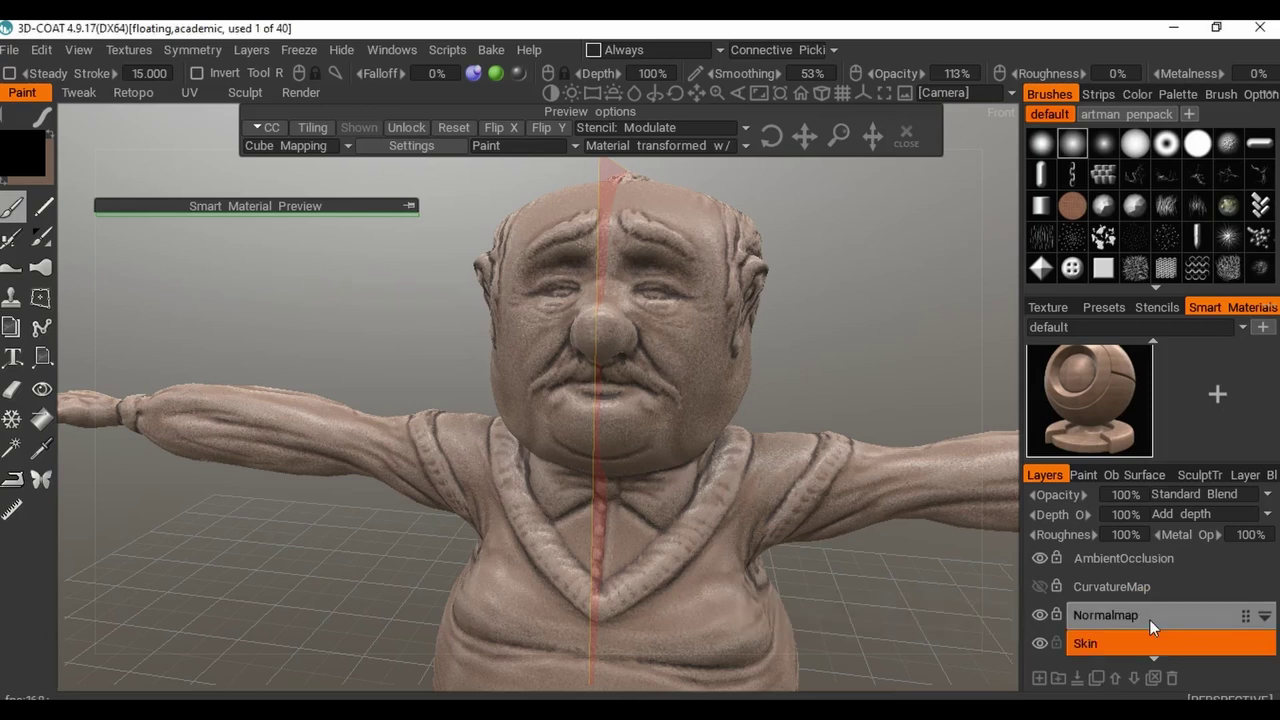
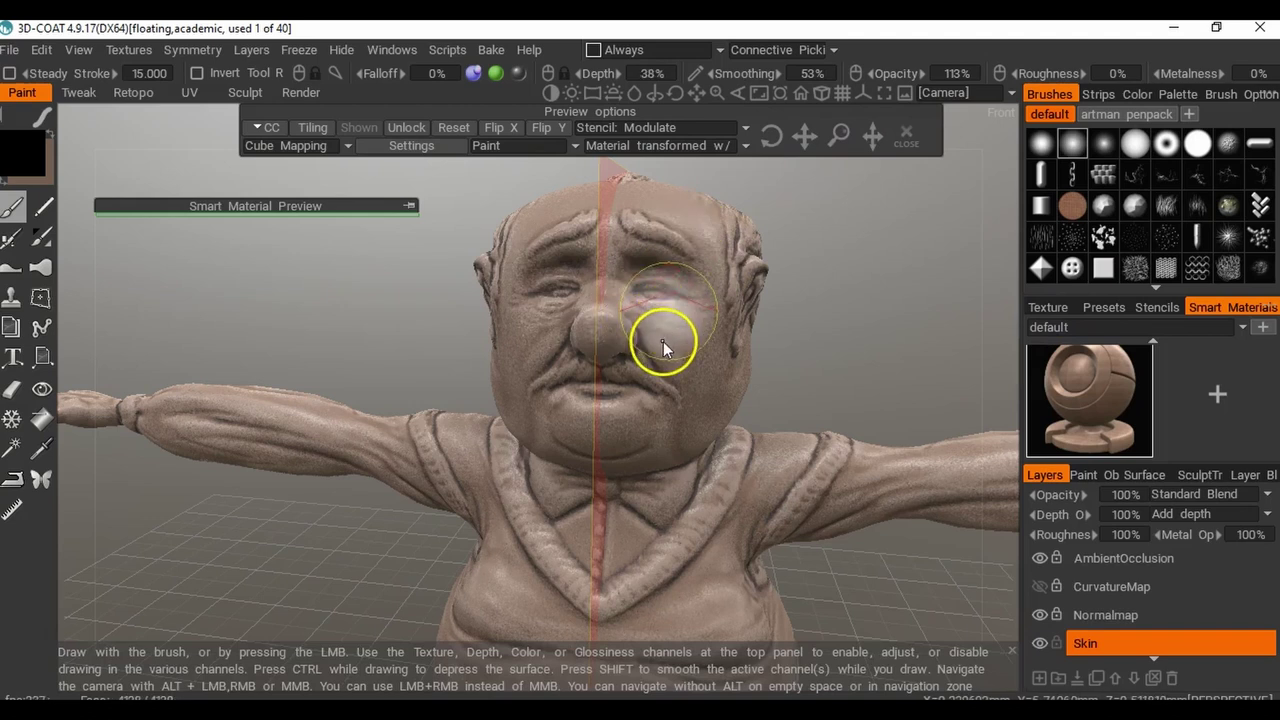
Paint the Skin material over the face, the sides of the head and the back of the neck at 51% brush depth.
mouse_move(663, 337)
mouse_down()
mouse_move(663, 322)
mouse_move(712, 338)
mouse_move(643, 429)
mouse_move(689, 422)
mouse_move(620, 443)
mouse_move(703, 363)
mouse_move(654, 229)
mouse_move(643, 290)
mouse_up()
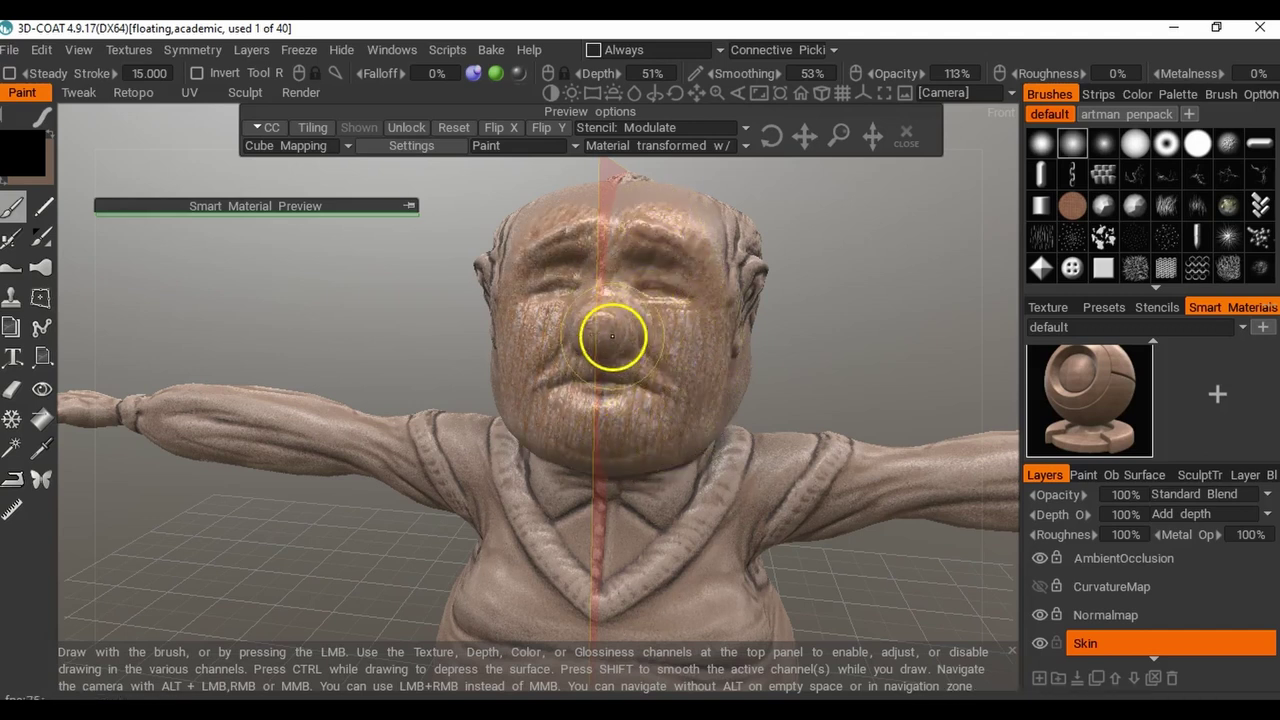
mouse_move(849, 294)
mouse_down()
mouse_move(834, 323)
mouse_move(780, 357)
mouse_move(725, 357)
mouse_move(689, 287)
mouse_move(658, 261)
mouse_move(672, 242)
mouse_move(661, 471)
mouse_move(691, 494)
mouse_move(692, 536)
mouse_up()
mouse_move(975, 440)
mouse_down()
mouse_move(921, 382)
mouse_move(940, 323)
mouse_move(890, 318)
mouse_move(839, 291)
mouse_move(787, 352)
mouse_up()
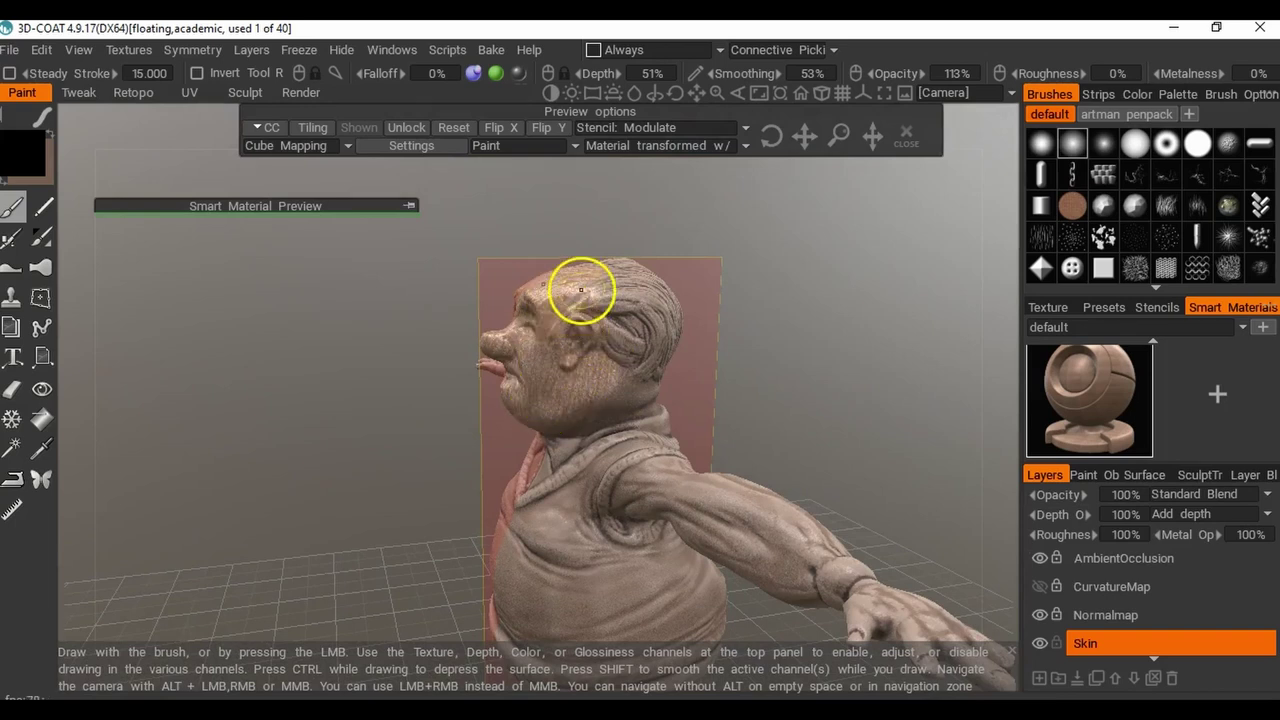
mouse_move(572, 281)
mouse_down()
mouse_move(608, 375)
mouse_move(789, 372)
mouse_move(617, 386)
mouse_move(591, 410)
mouse_move(580, 384)
mouse_move(590, 413)
mouse_move(594, 403)
mouse_move(568, 417)
mouse_up()
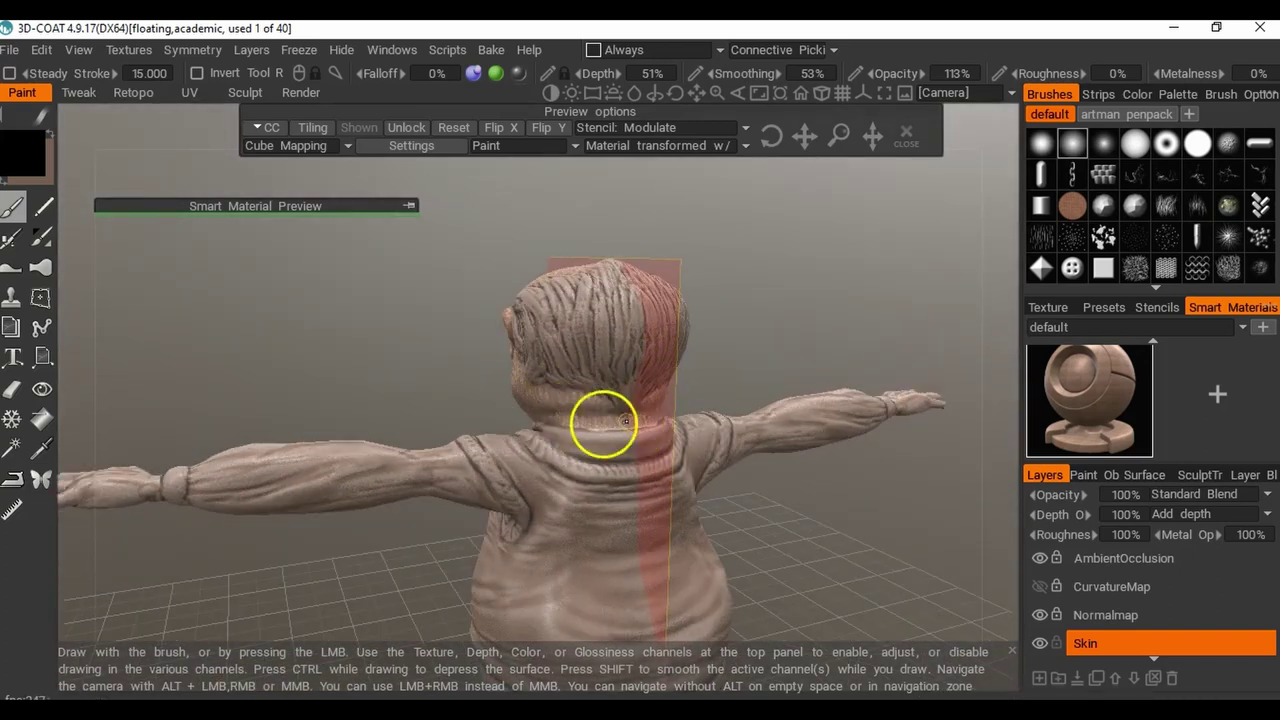
drag(449, 348, 867, 342)
drag(811, 277, 848, 350)
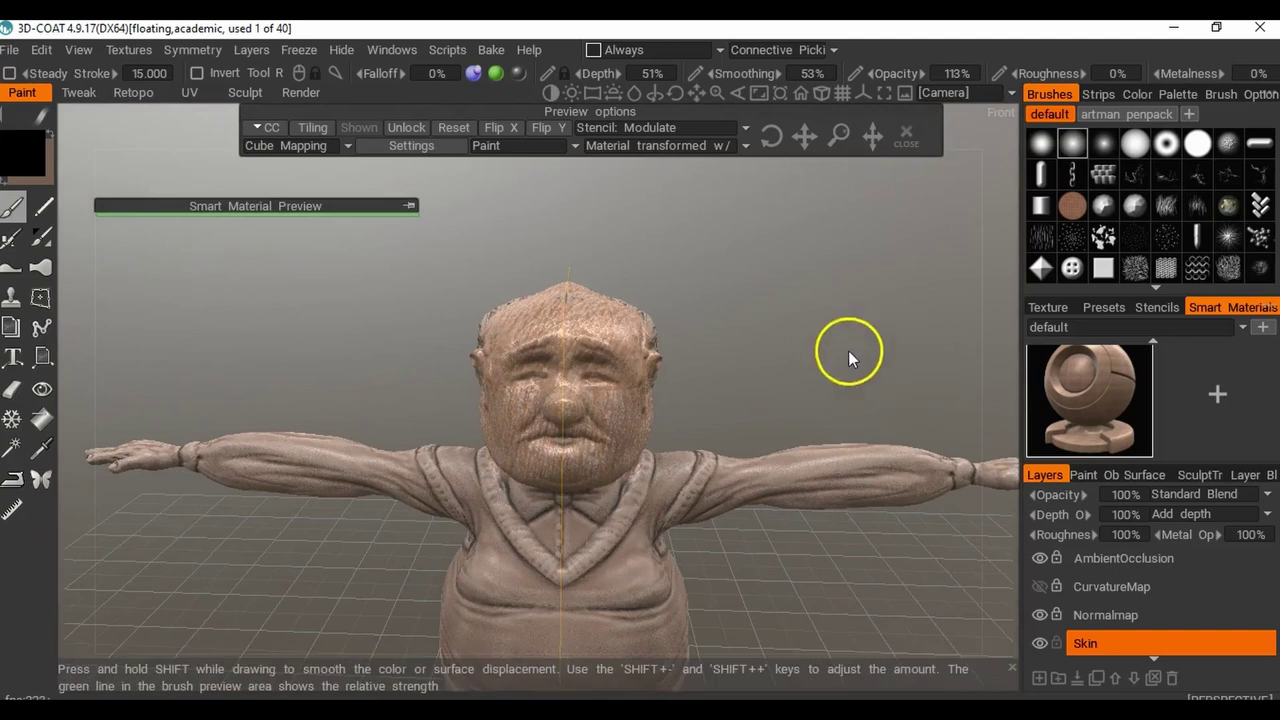
Paint the Skin material over both hands up to the wrists, covering their front and back.
middle_drag(740, 301, 602, 219)
mouse_move(838, 384)
mouse_down()
mouse_move(922, 398)
mouse_move(680, 334)
mouse_move(595, 268)
mouse_up()
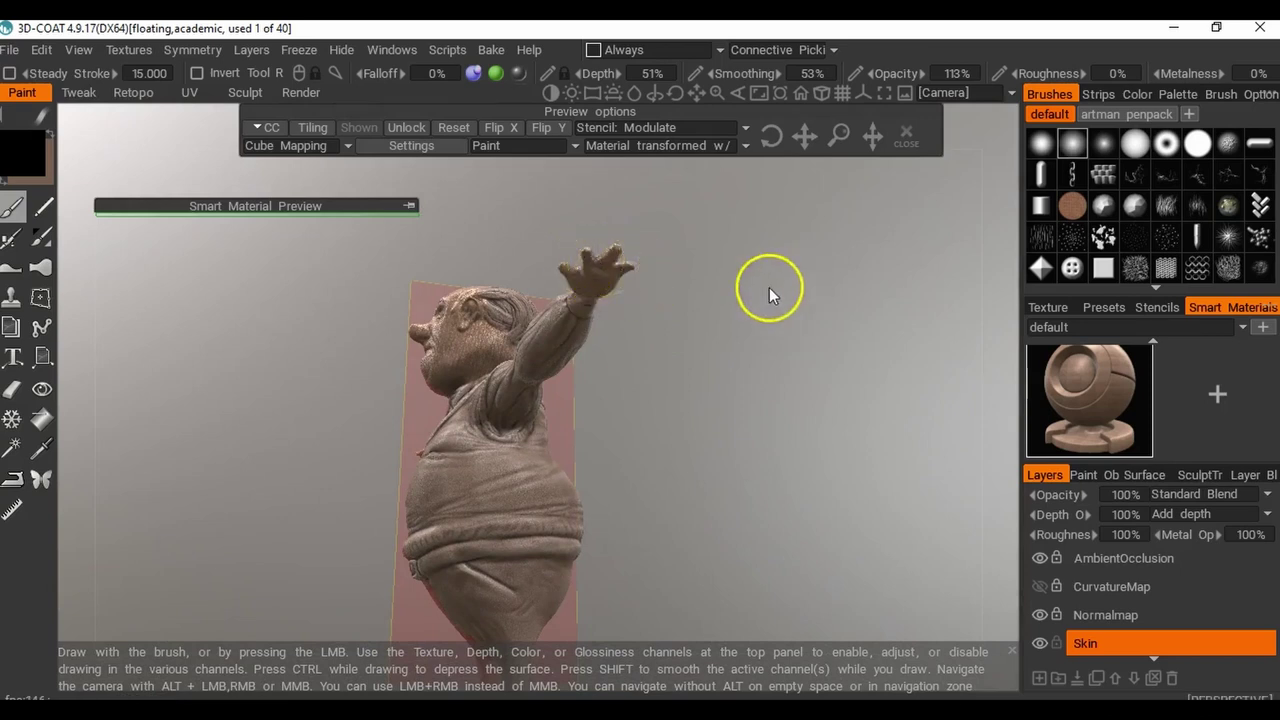
drag(769, 288, 563, 397)
middle_drag(569, 399, 975, 386)
mouse_move(270, 458)
mouse_down()
mouse_move(189, 460)
mouse_move(242, 450)
mouse_up()
drag(344, 511, 514, 574)
drag(618, 357, 598, 337)
drag(839, 564, 774, 514)
scroll(774, 514, down, 2)
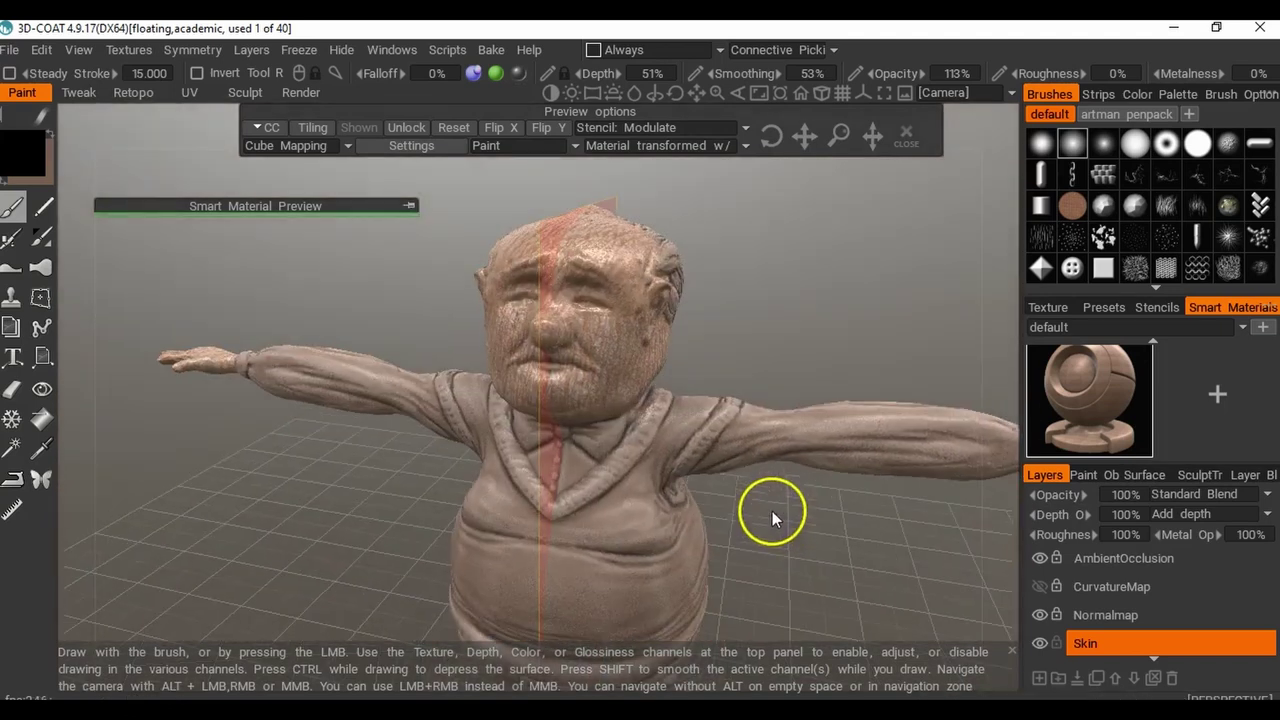
Save the project and lower the Skin layer's opacity to 39%.
key(ctrl+s)
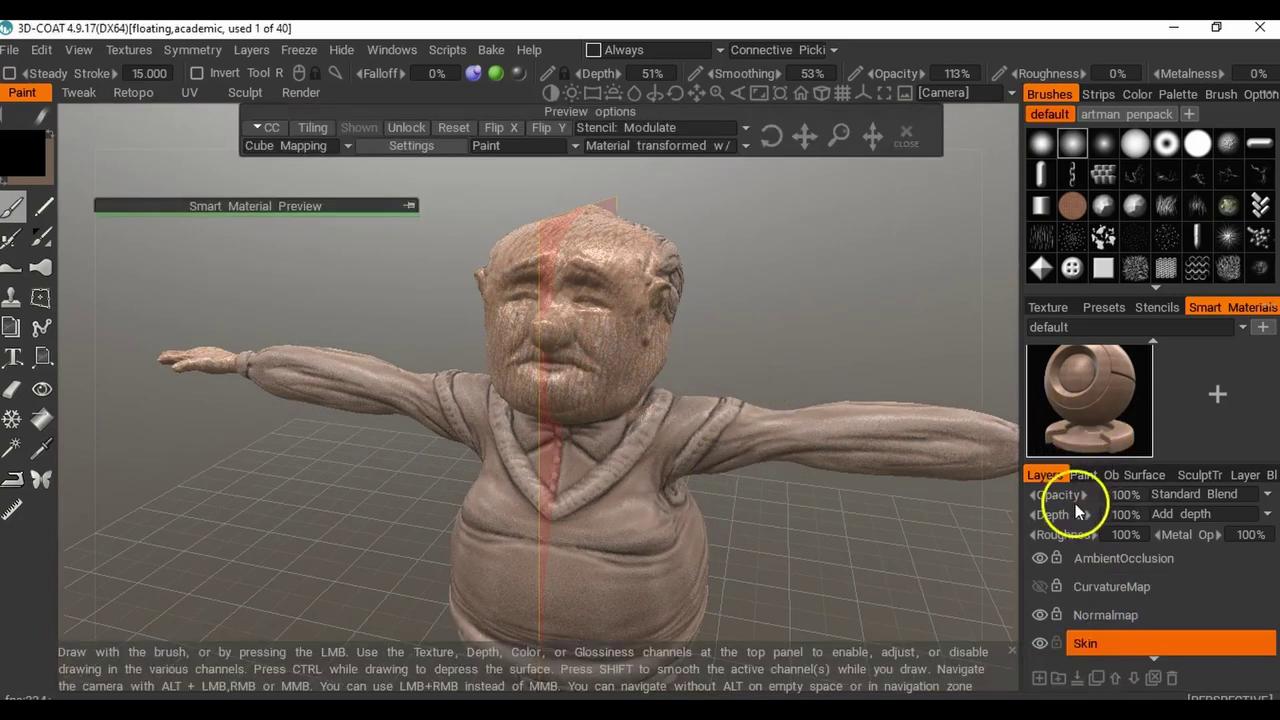
drag(1057, 495, 1002, 497)
mouse_move(745, 356)
mouse_down()
mouse_move(880, 346)
mouse_move(753, 339)
mouse_up()
right_drag(753, 339, 841, 313)
middle_drag(841, 313, 779, 427)
drag(779, 427, 690, 470)
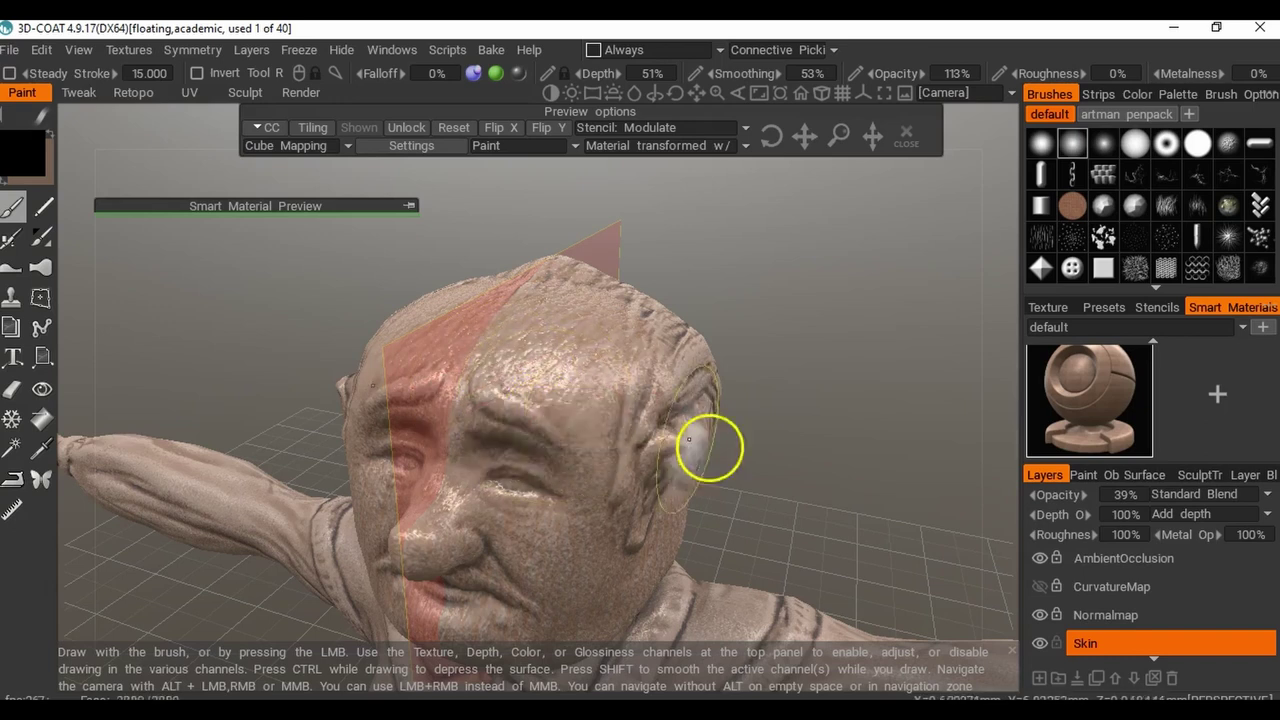
drag(800, 476, 780, 400)
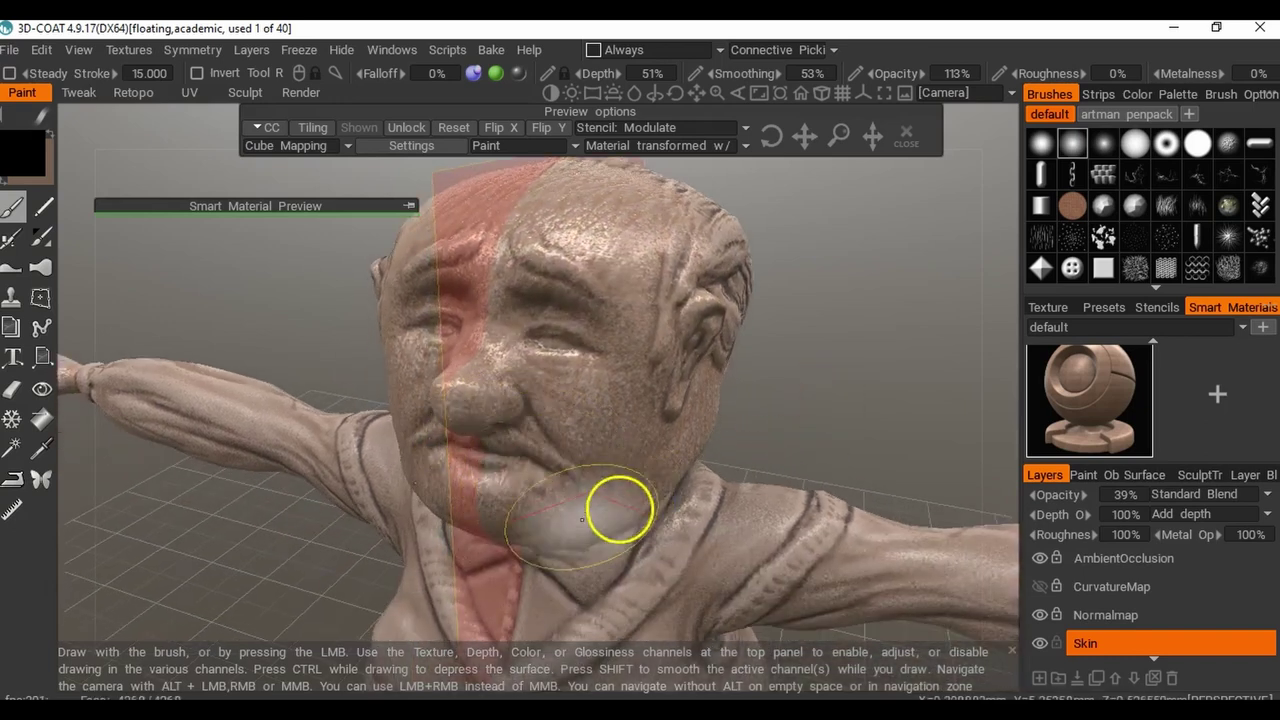
key(KP_2)
drag(859, 377, 801, 417)
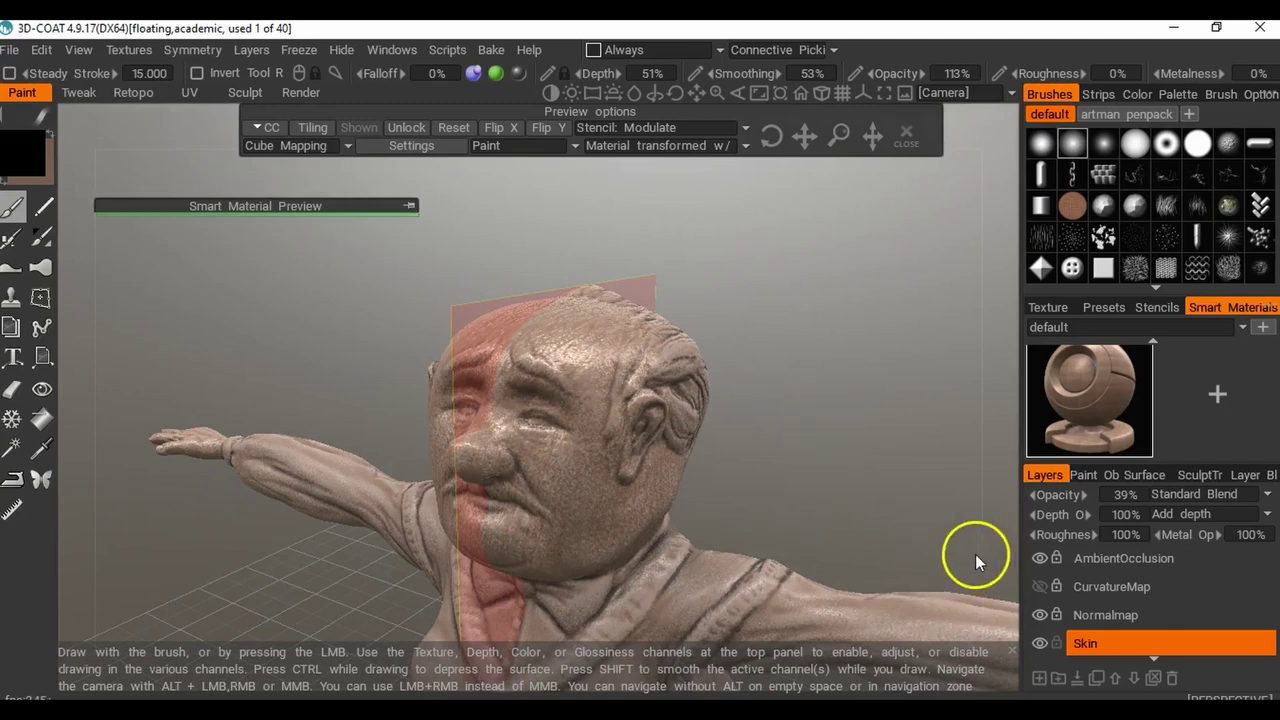
Try a roughness of 11% on the Skin layer and set it to 0%.
drag(822, 489, 880, 467)
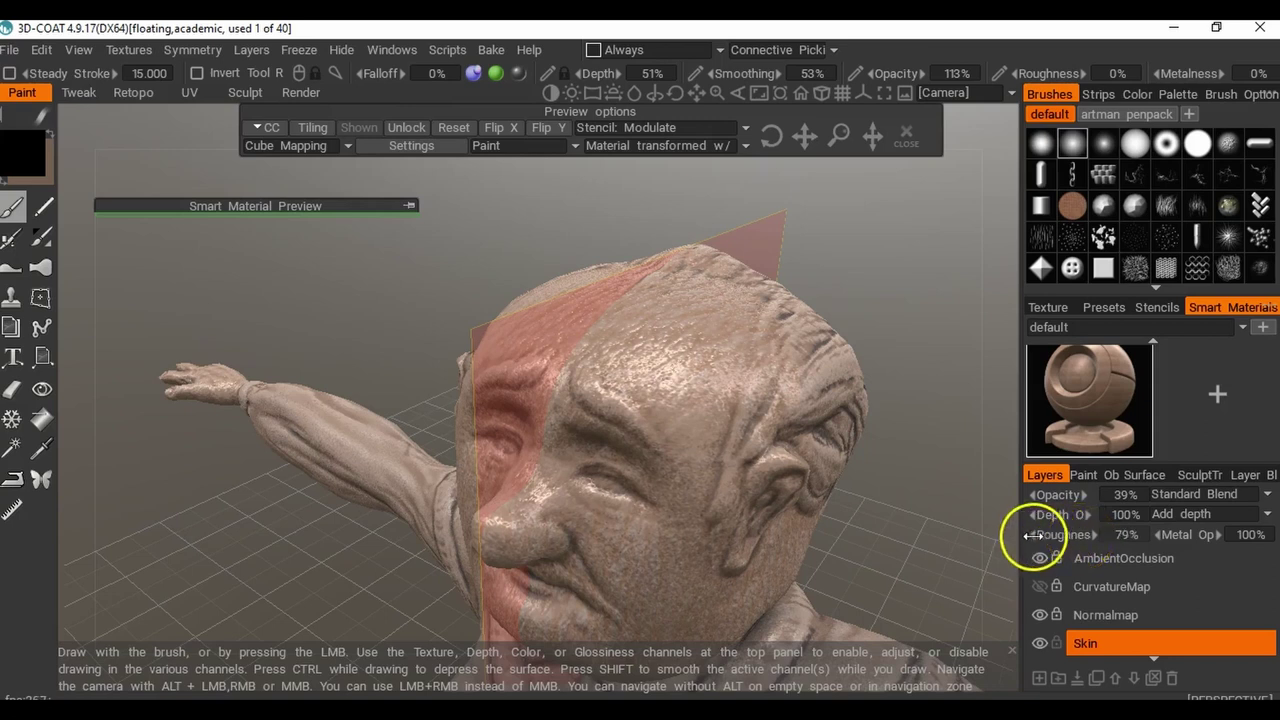
drag(1004, 534, 888, 530)
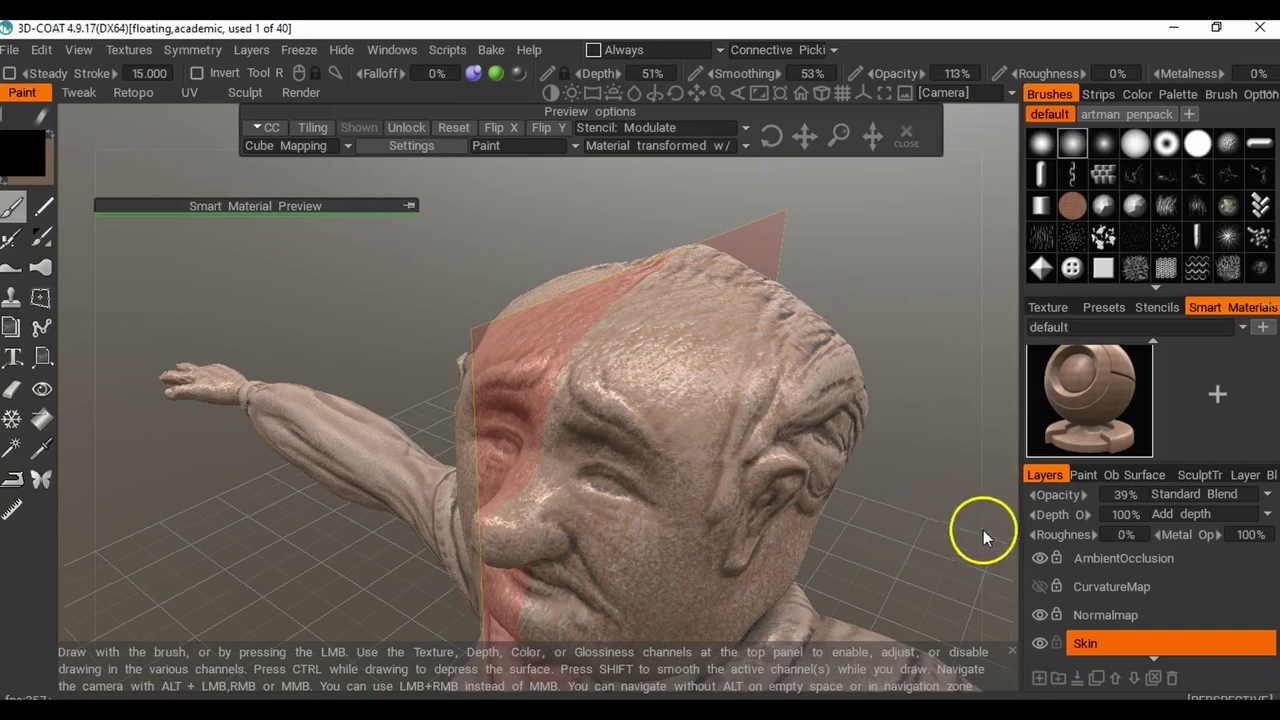
click(1120, 535)
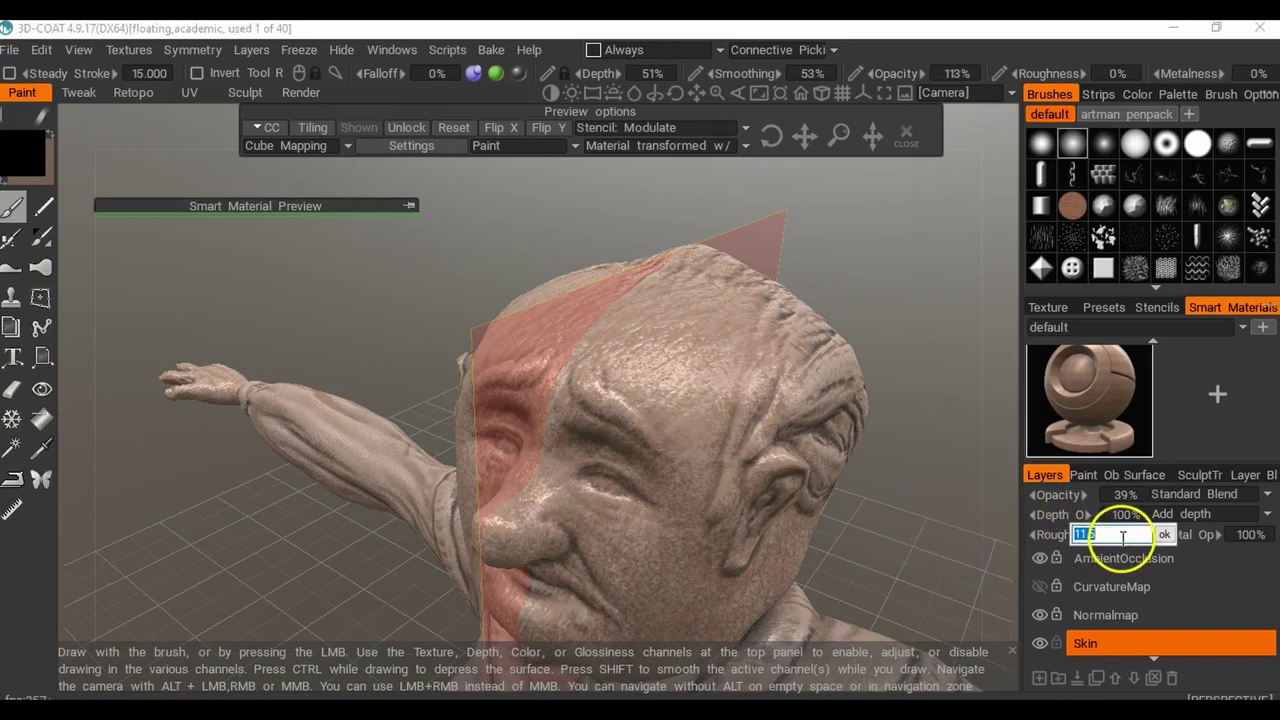
text(0.11)
key(Return)
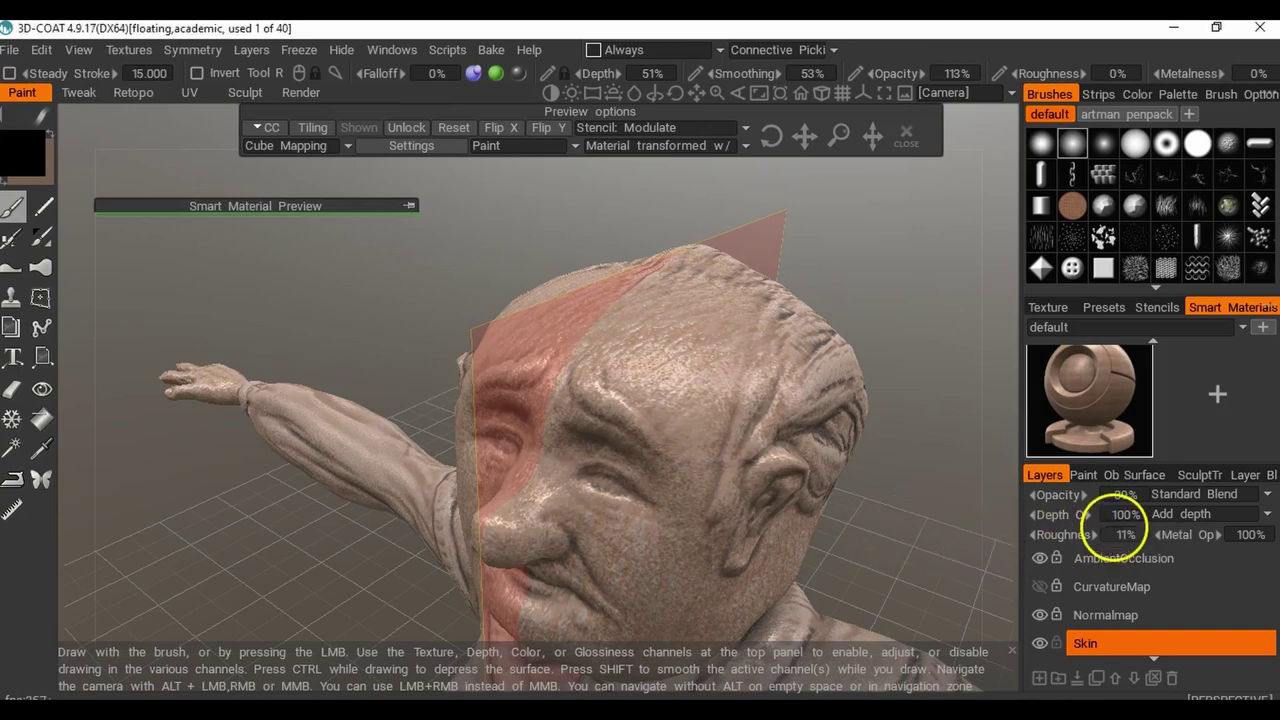
mouse_move(888, 385)
mouse_down()
mouse_move(894, 363)
mouse_move(873, 383)
mouse_move(905, 383)
mouse_up()
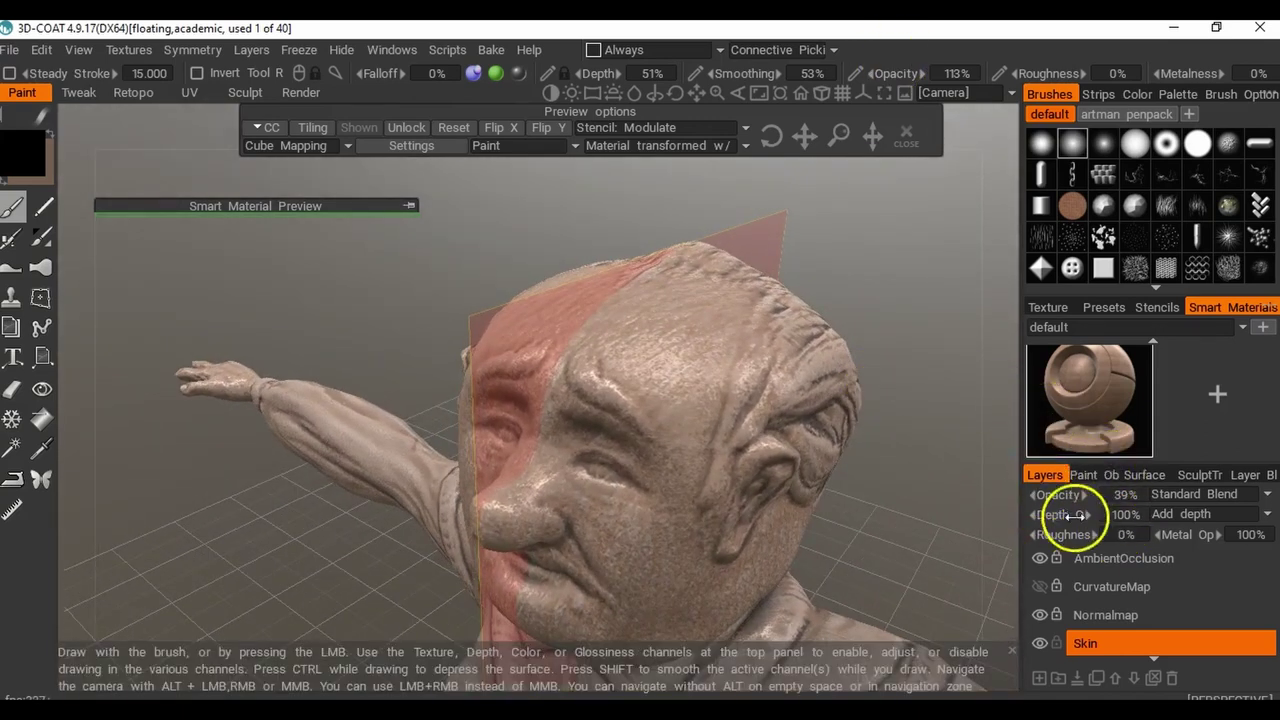
Try metal opacities of 50% and 0% on the Skin layer.
double_click(1246, 537)
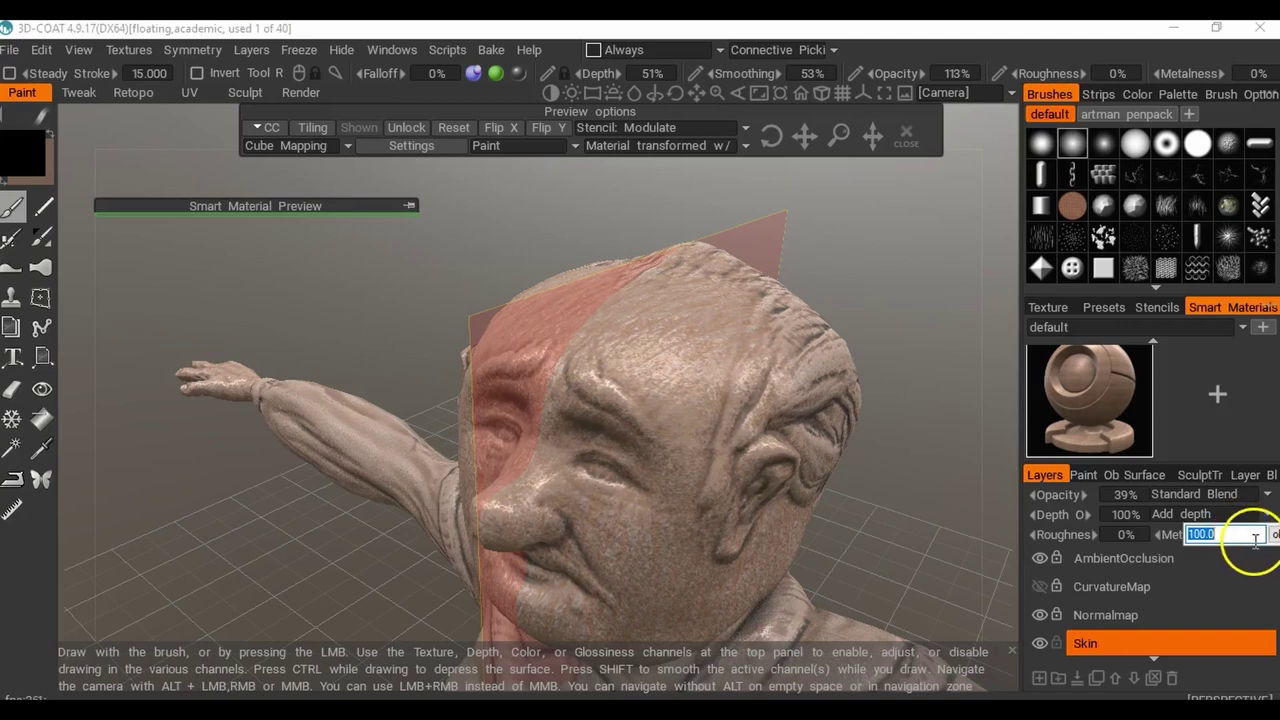
key(Return)
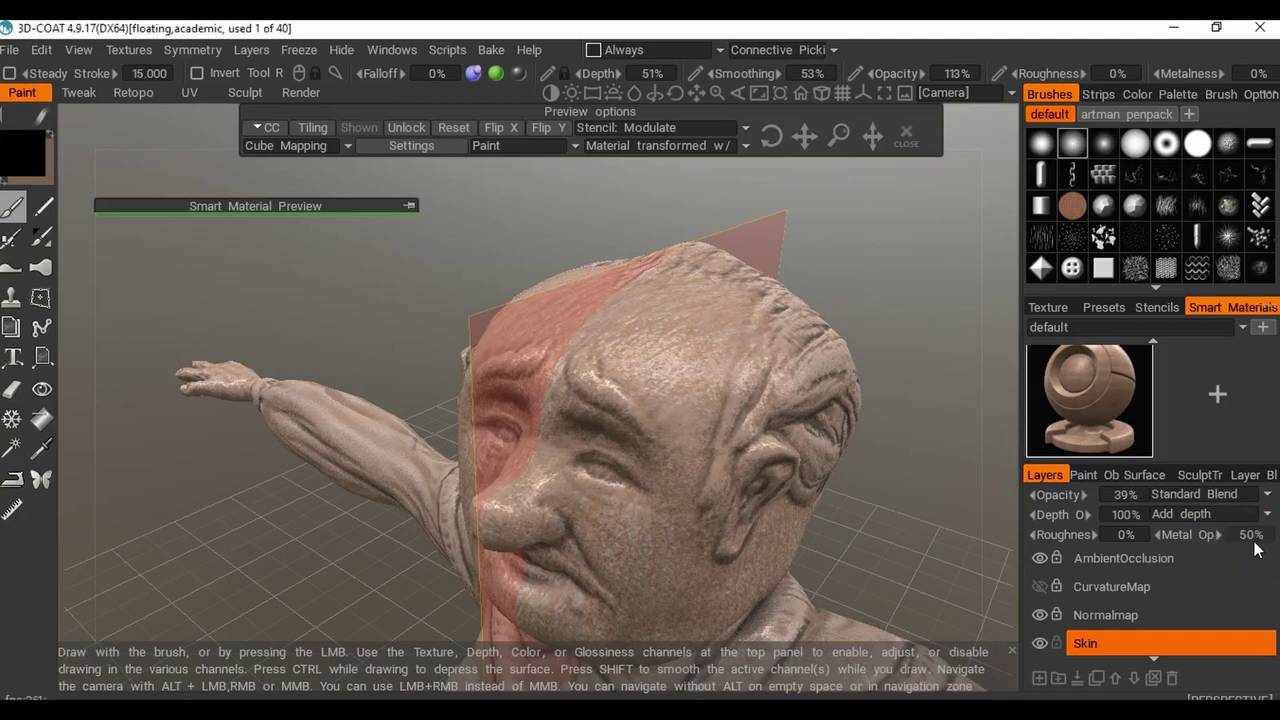
mouse_move(894, 334)
mouse_down()
mouse_move(906, 337)
mouse_move(886, 340)
mouse_up()
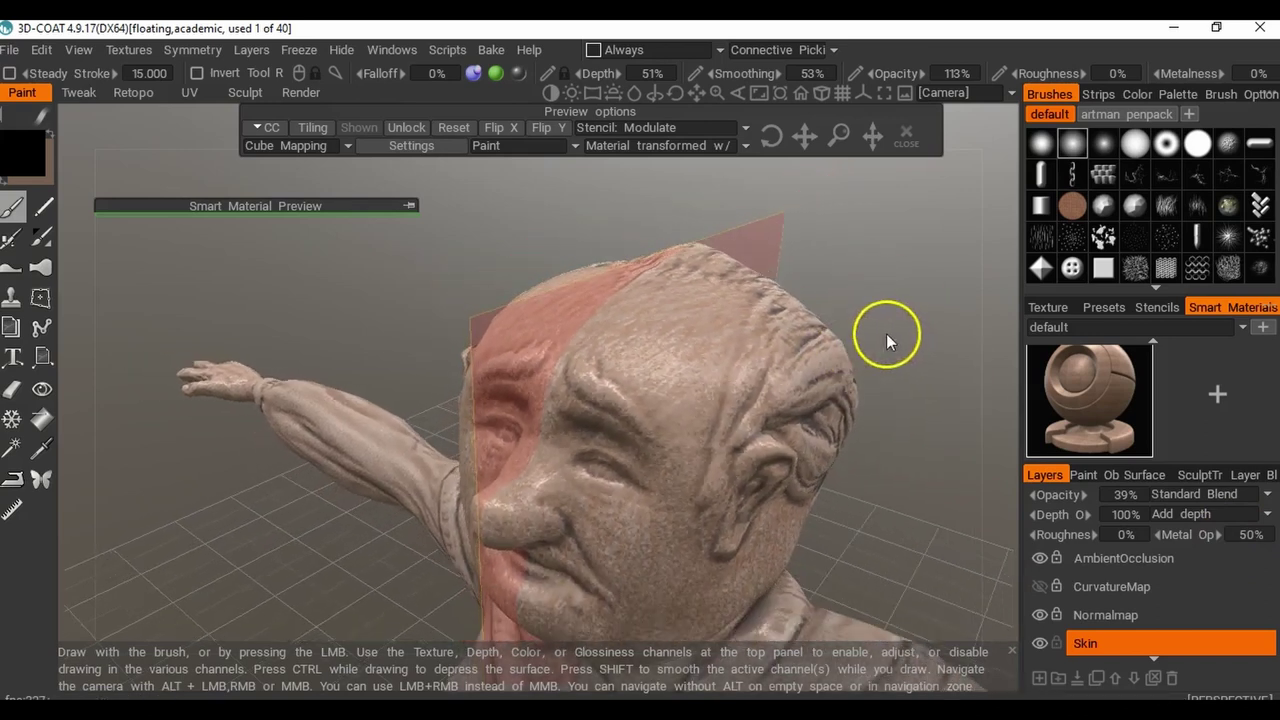
double_click(1250, 534)
text(0)
key(Return)
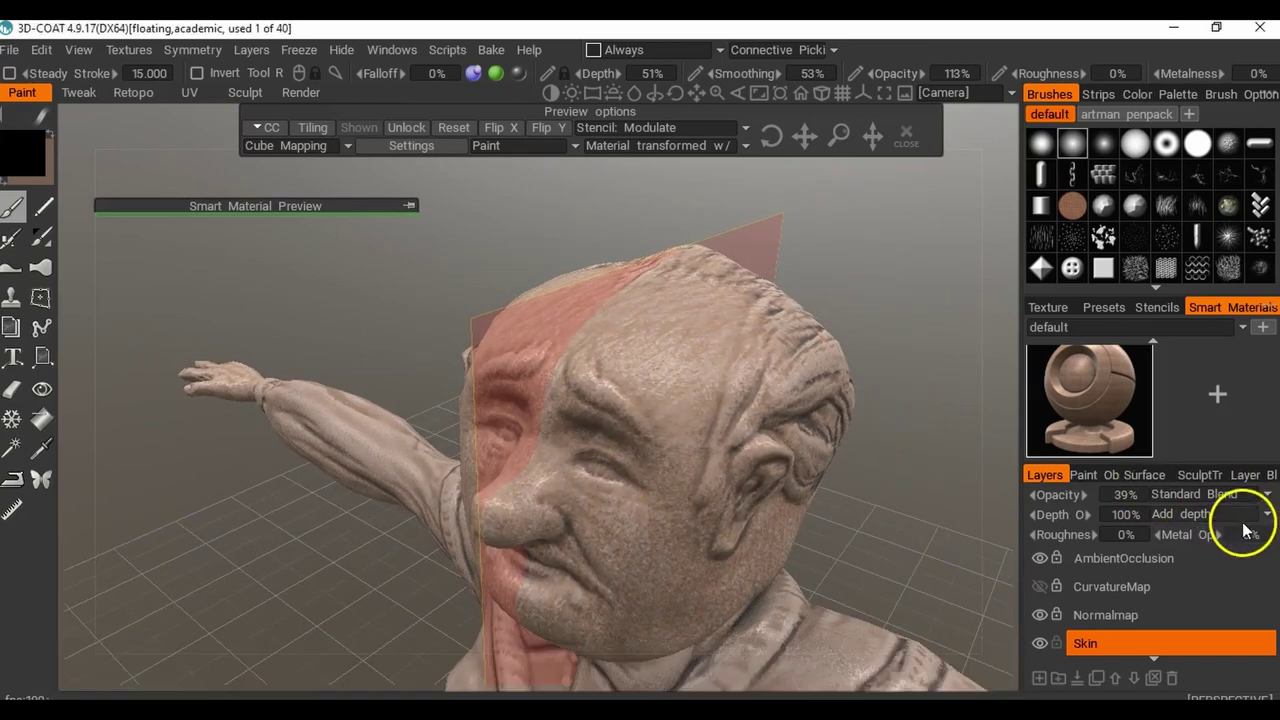
scroll(823, 304, up, 5)
drag(823, 304, 833, 263)
Set the Skin layer's metal opacity to 40% and inspect the face from the front and side.
click(1258, 538)
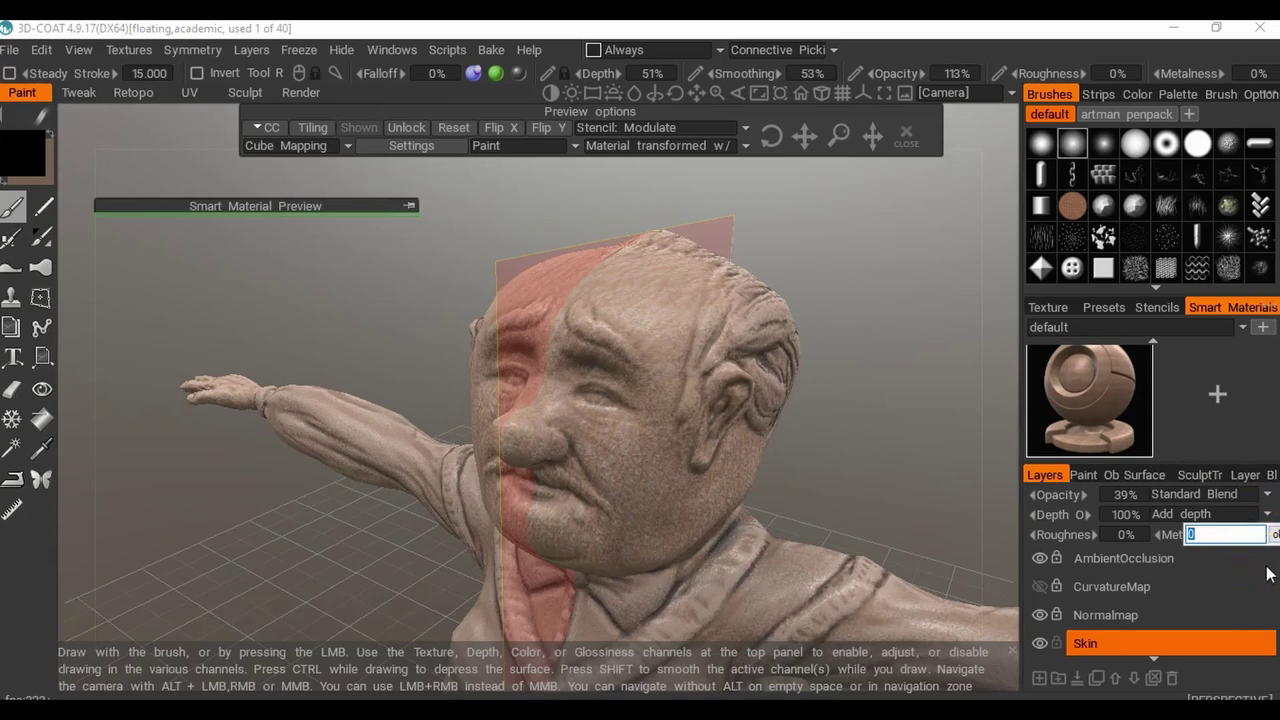
text(40)
key(Return)
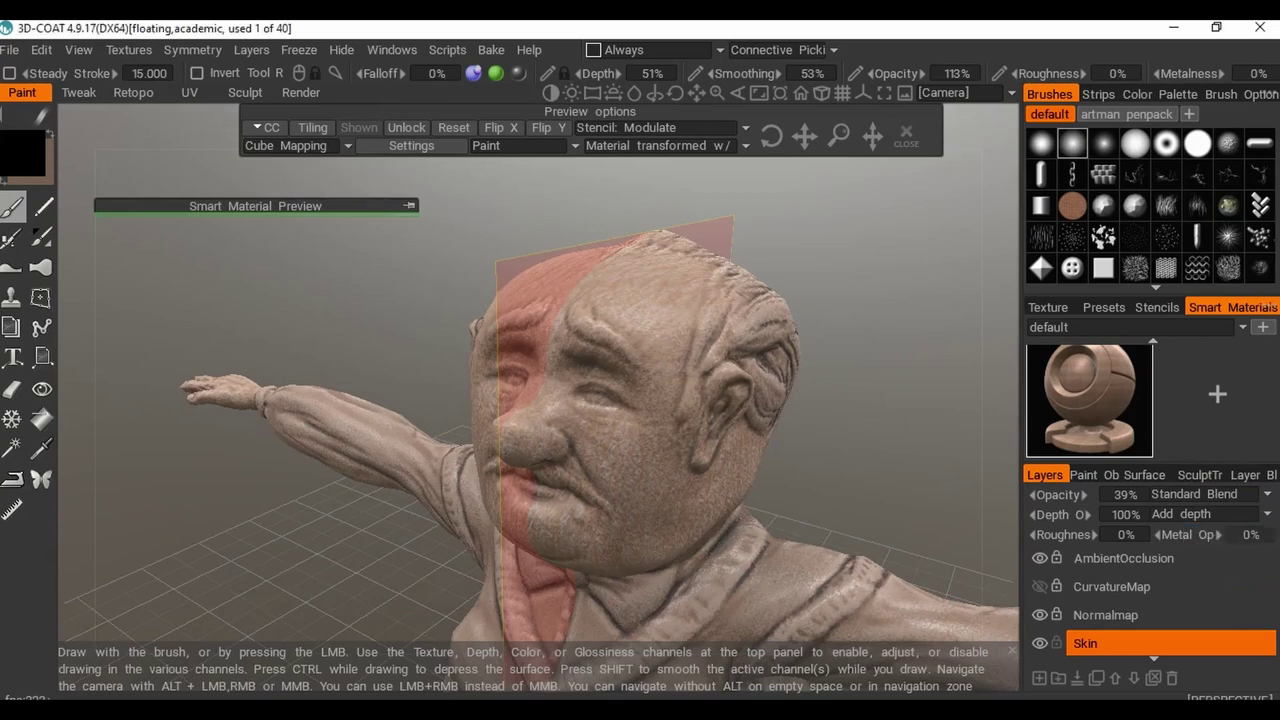
drag(883, 410, 949, 413)
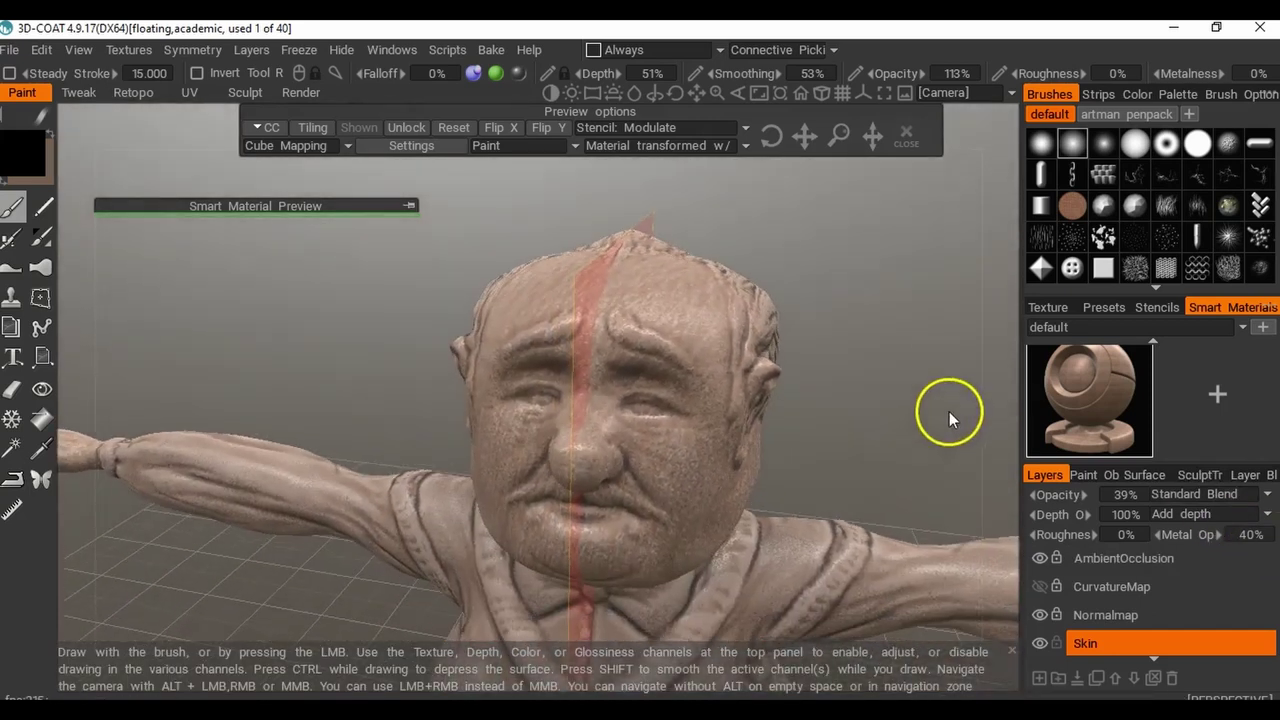
drag(823, 455, 674, 414)
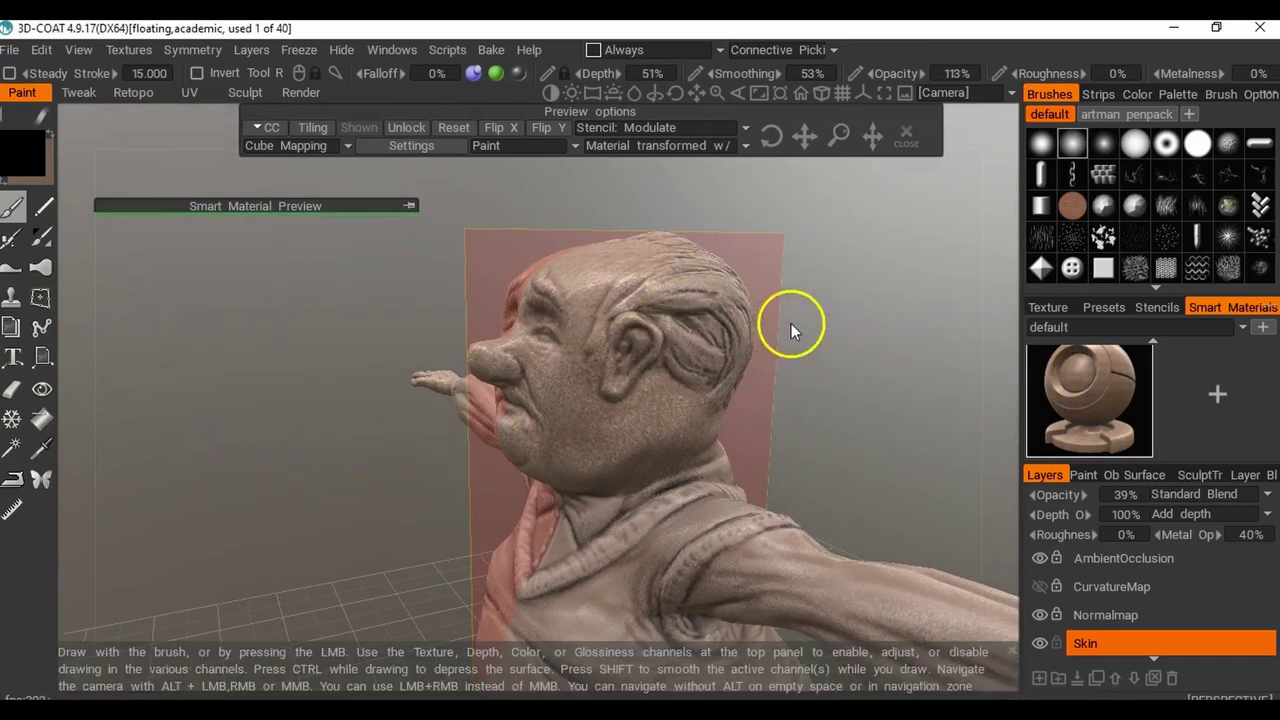
drag(830, 335, 880, 345)
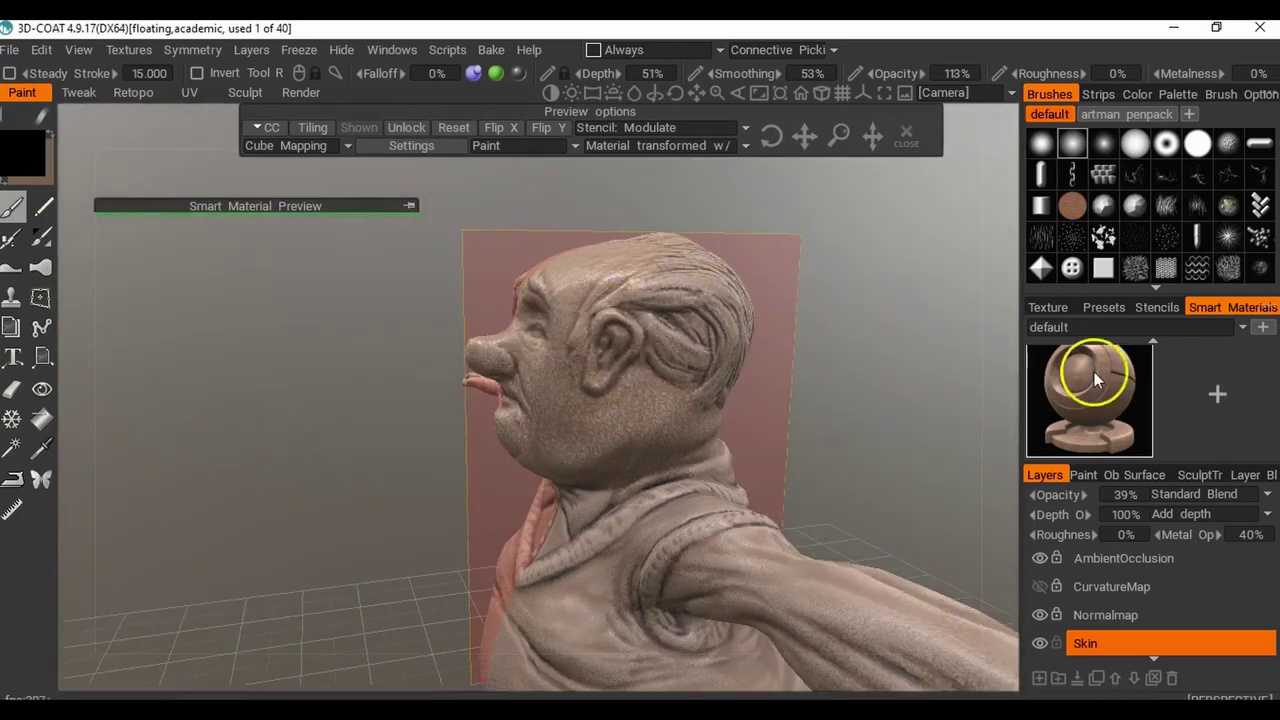
Choose the 0_oldschool_paint smart material and set the paint colour to dark brown.
scroll(1148, 382, up, 6)
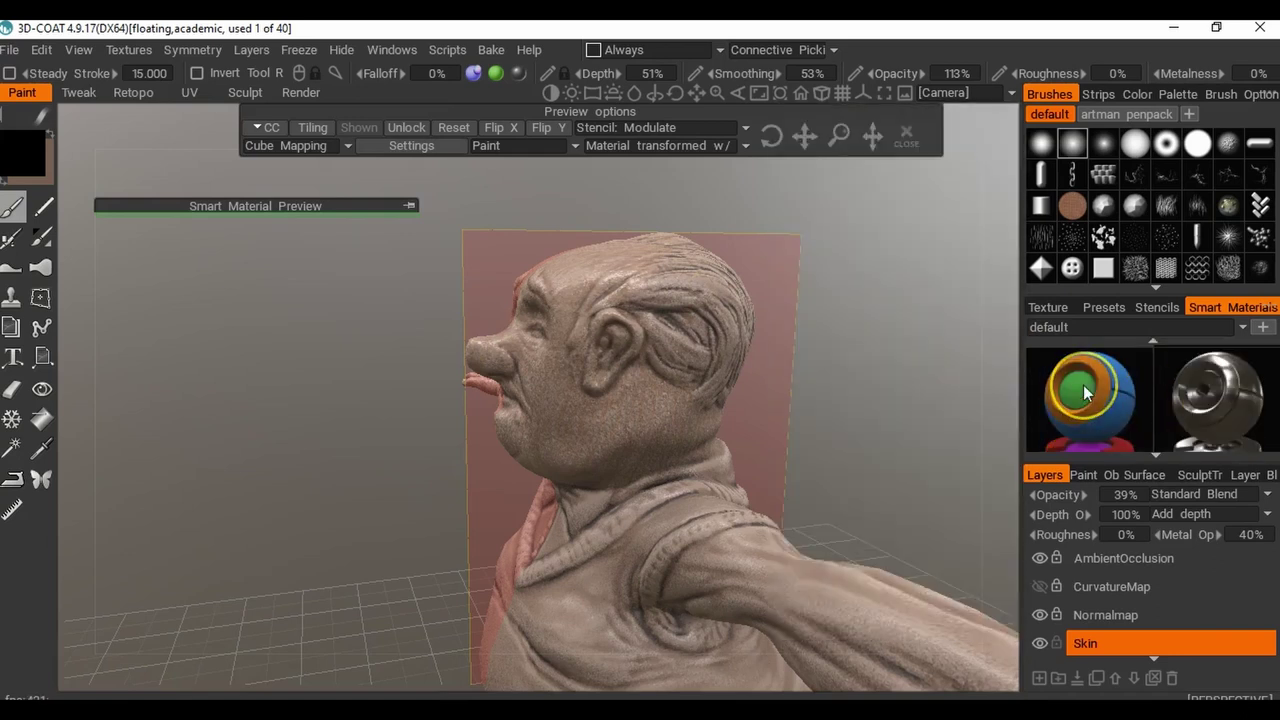
mouse_move(1083, 386)
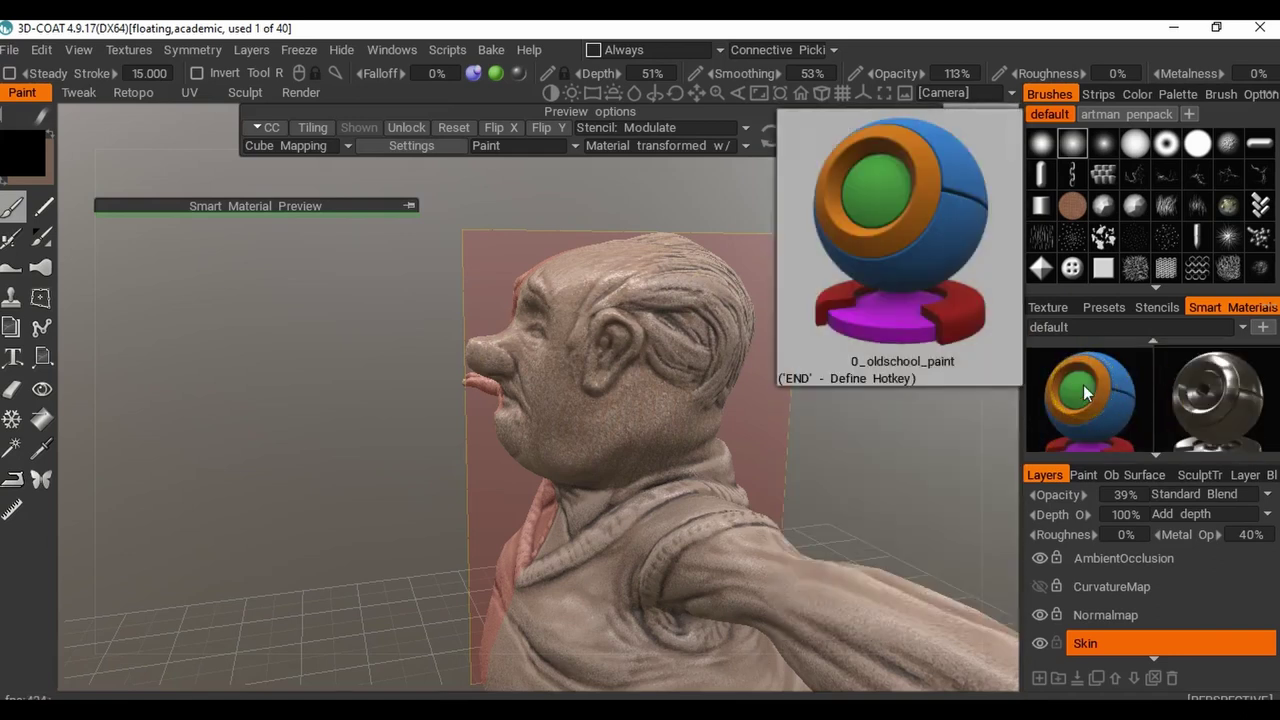
click(1083, 385)
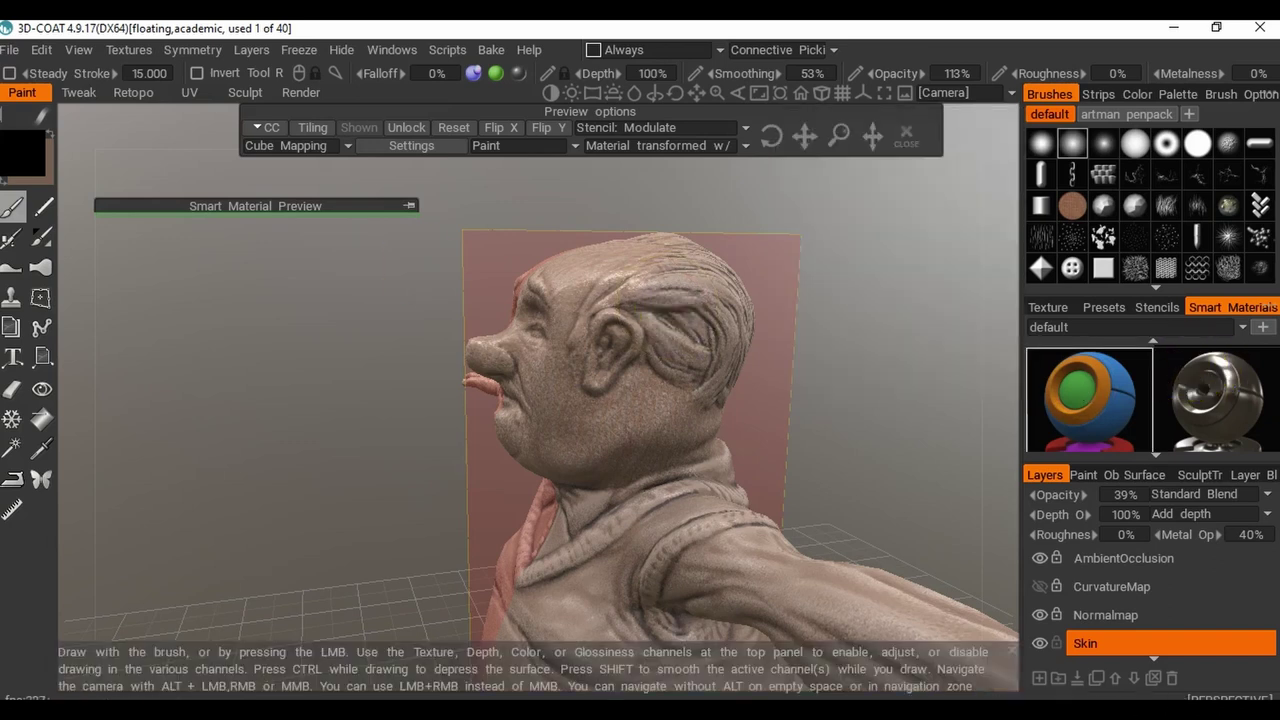
click(27, 154)
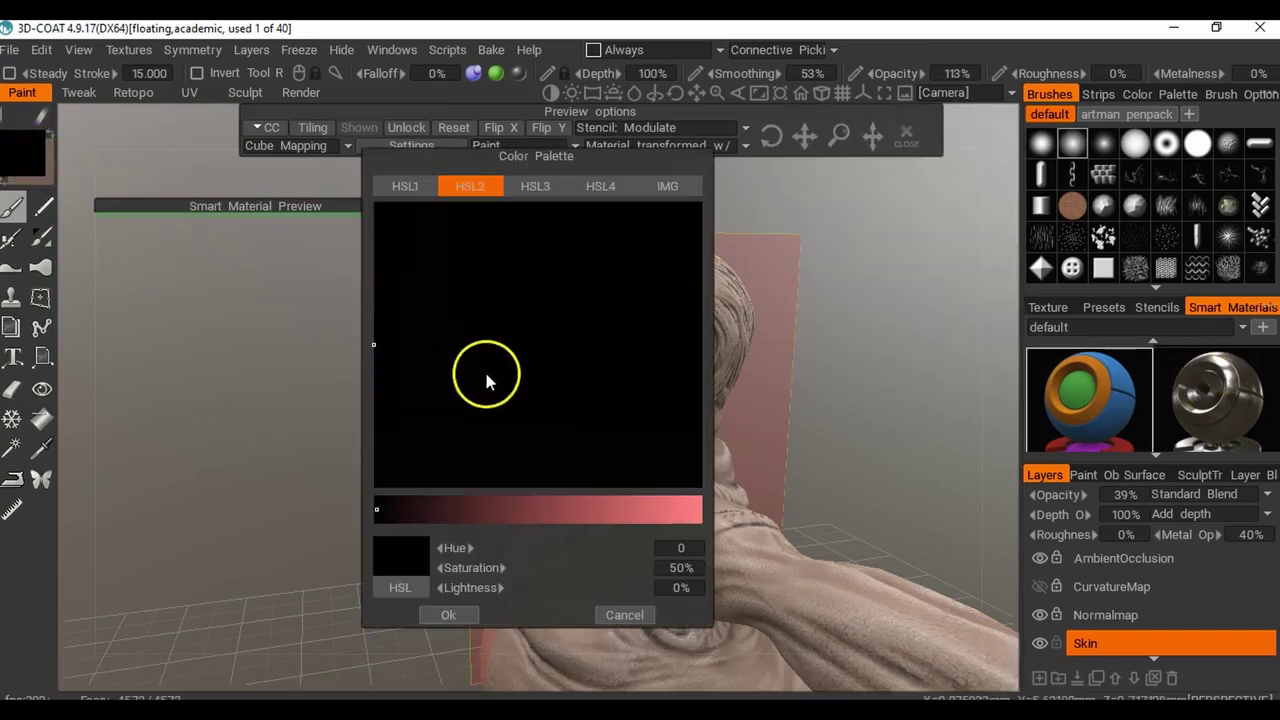
mouse_move(465, 495)
mouse_down()
mouse_move(523, 505)
mouse_move(458, 510)
mouse_up()
click(396, 401)
click(397, 342)
click(448, 615)
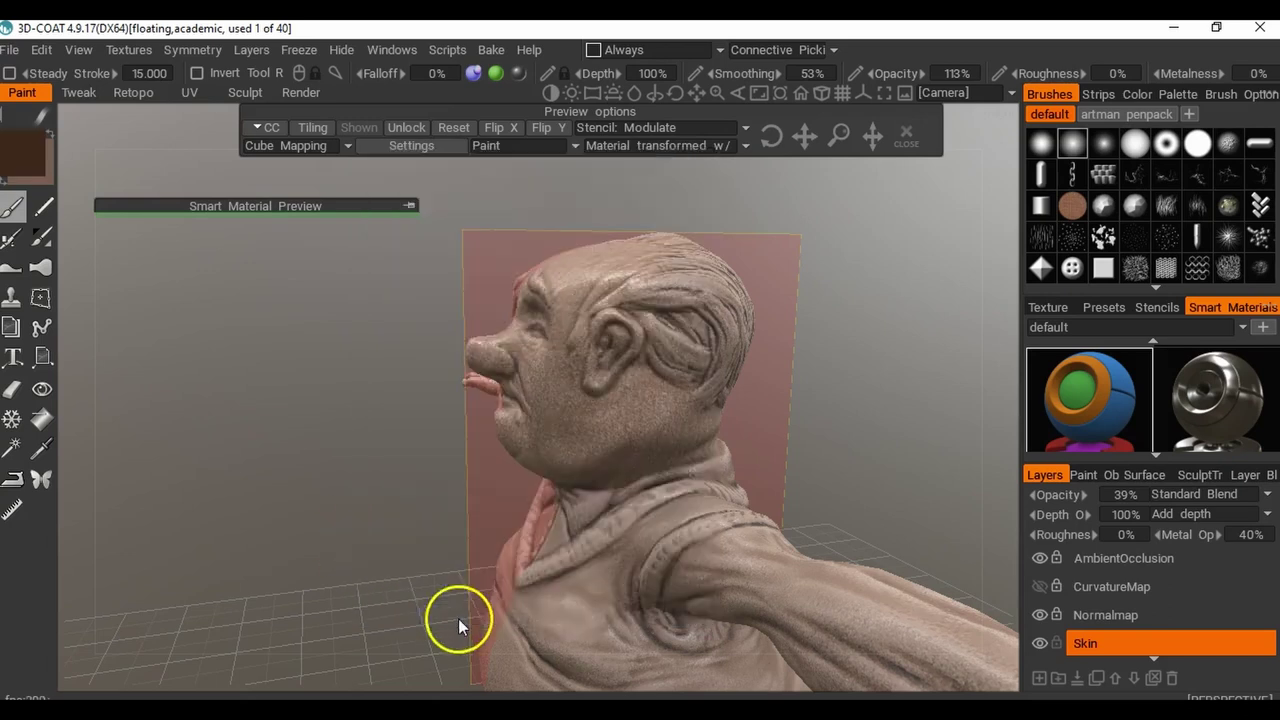
Add a new paint layer and name it Hair.
click(1040, 680)
double_click(1080, 645)
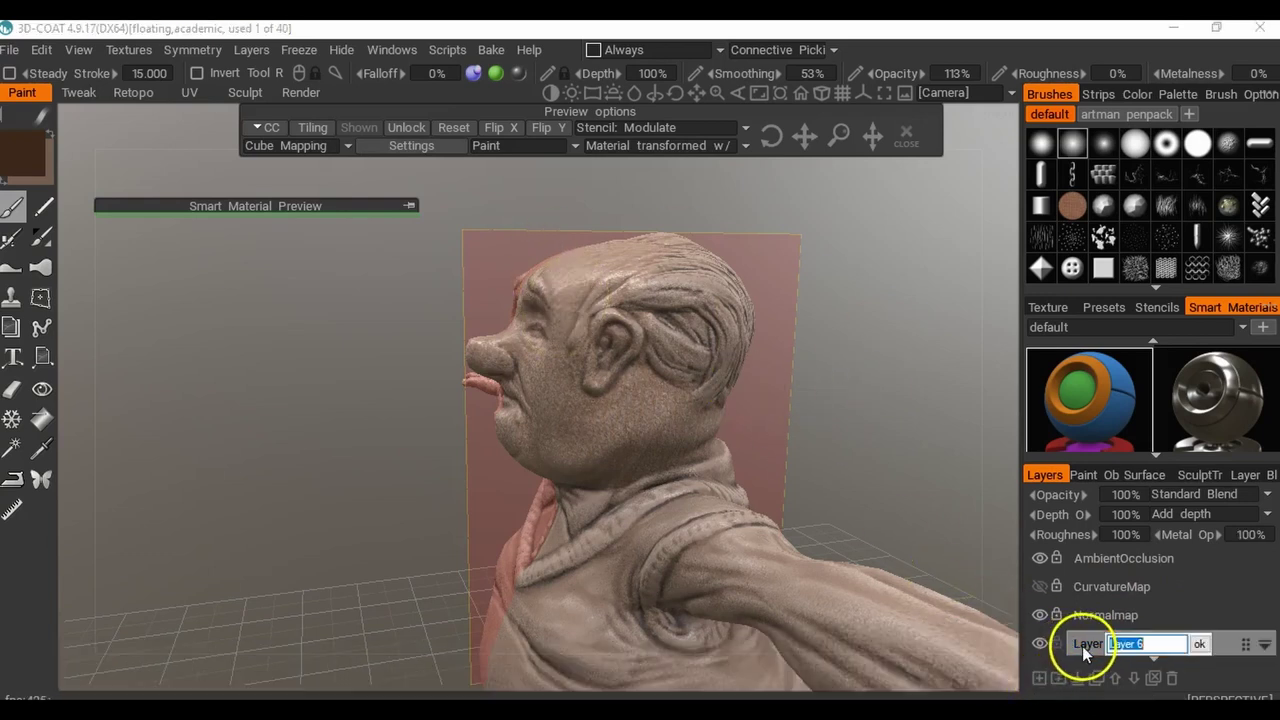
text(Hair)
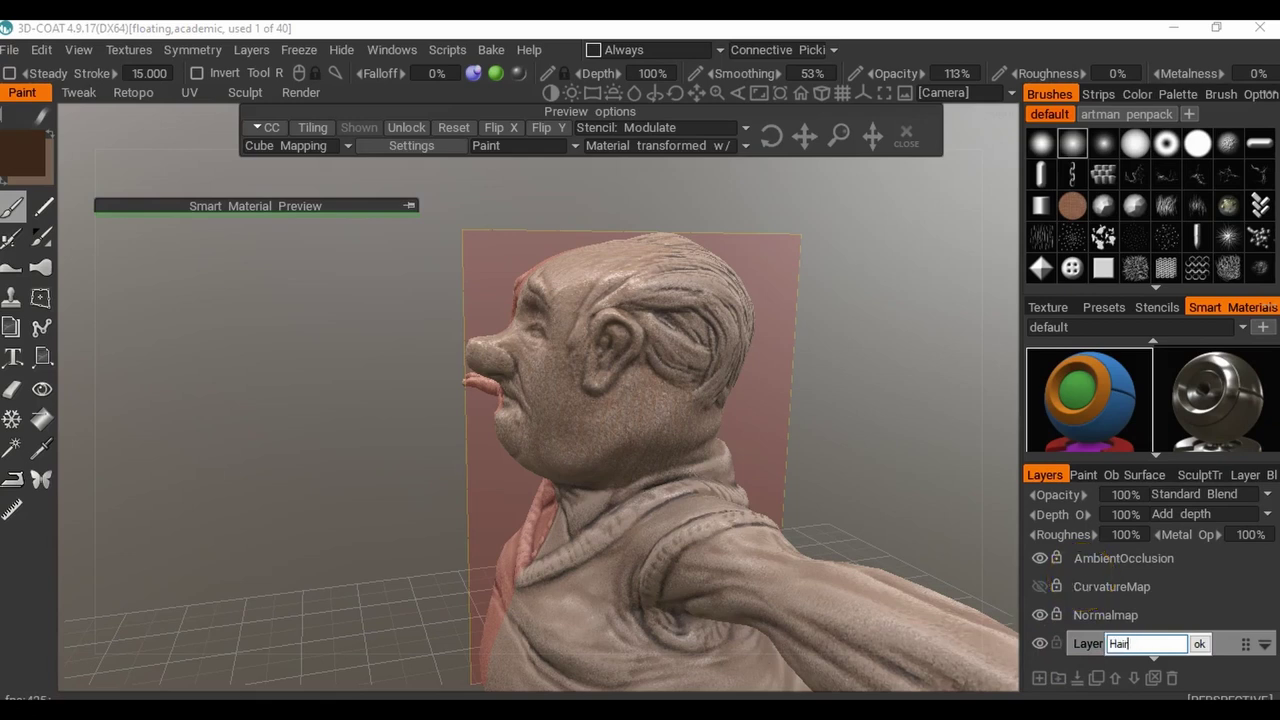
key(Return)
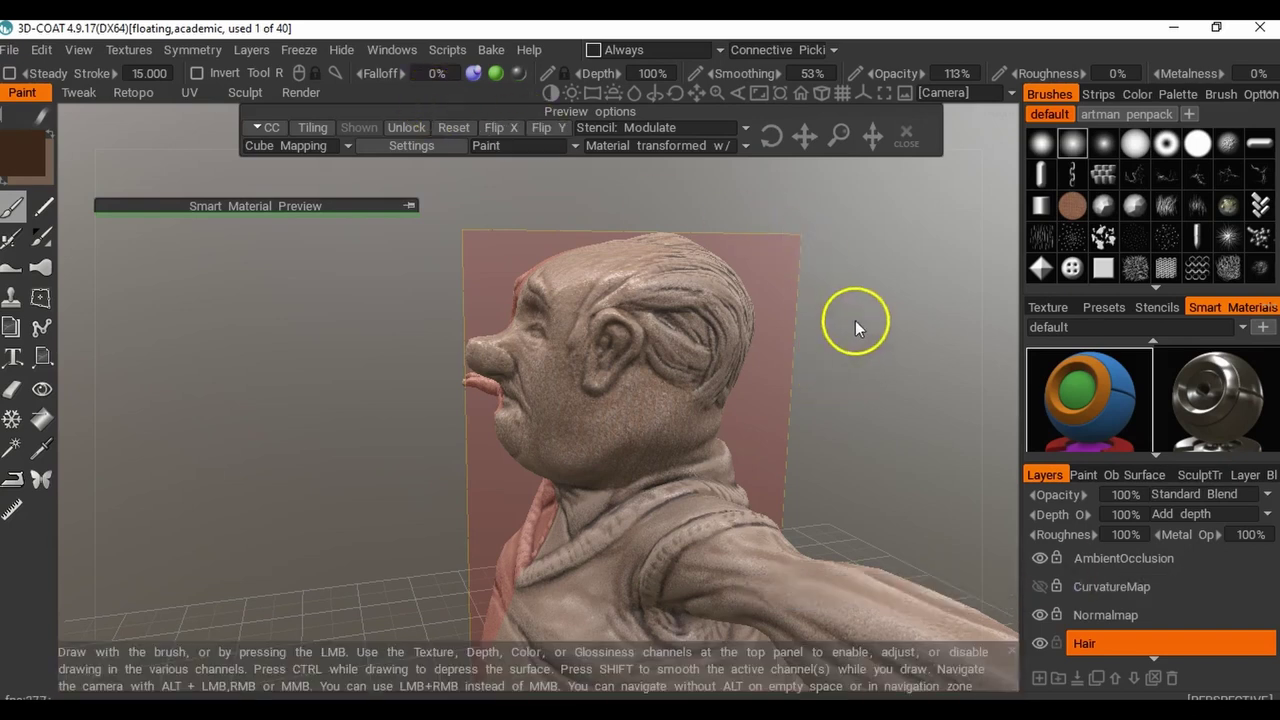
Paint the hair dark brown around and behind the ear and across the side of the head at 48% brush depth.
mouse_move(836, 362)
mouse_down()
mouse_move(827, 309)
mouse_move(831, 363)
mouse_move(811, 371)
mouse_up()
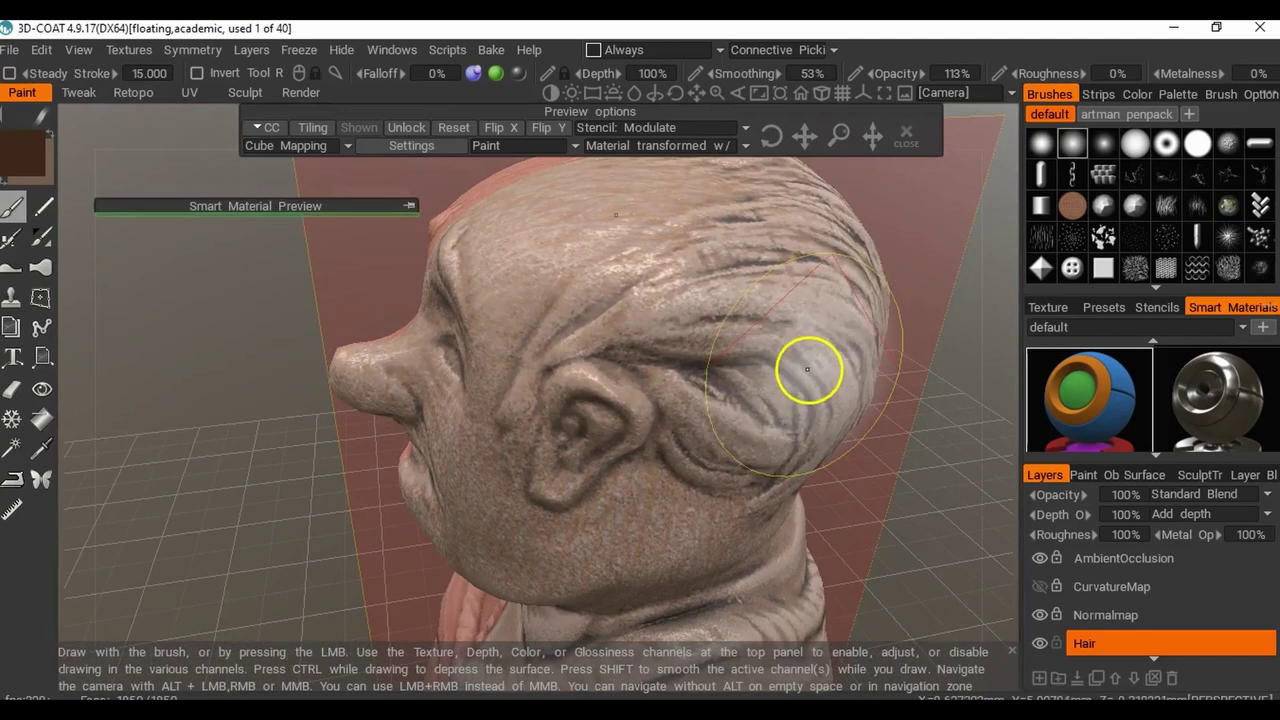
scroll(906, 443, down, 3)
mouse_move(888, 435)
mouse_down()
mouse_move(766, 434)
mouse_move(854, 443)
mouse_move(629, 323)
mouse_move(631, 346)
mouse_up()
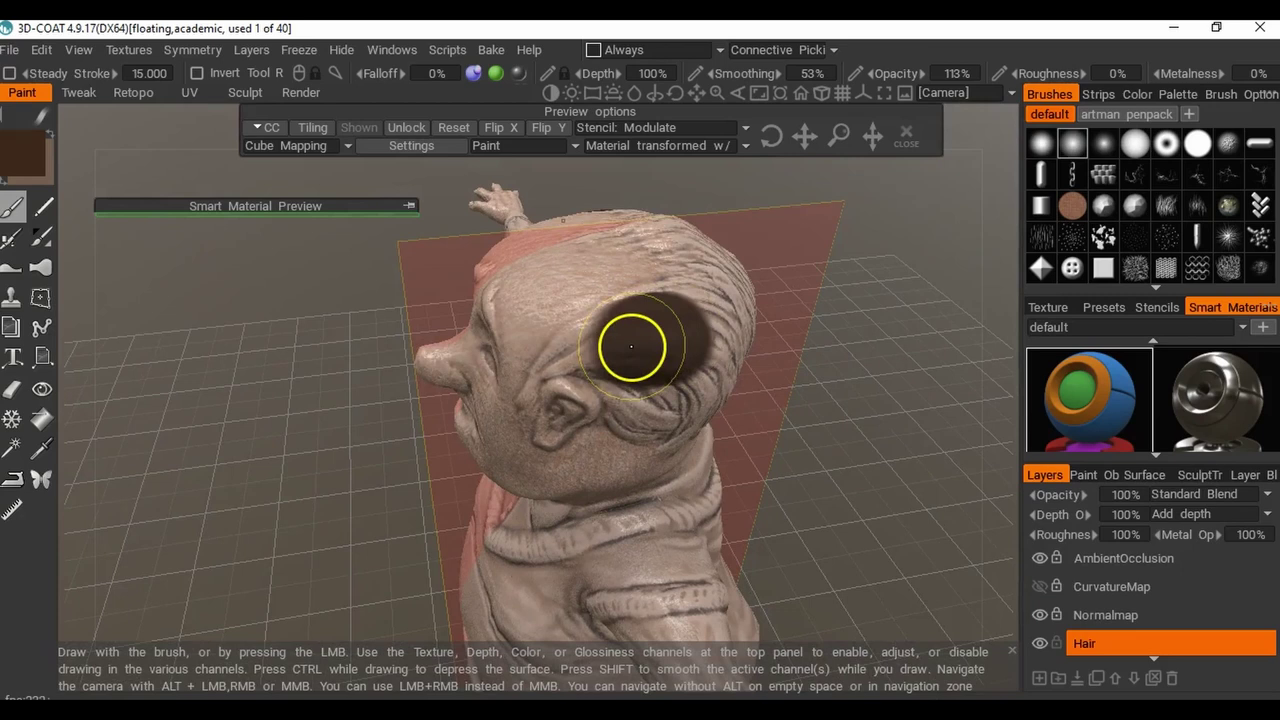
right_drag(676, 352, 671, 368)
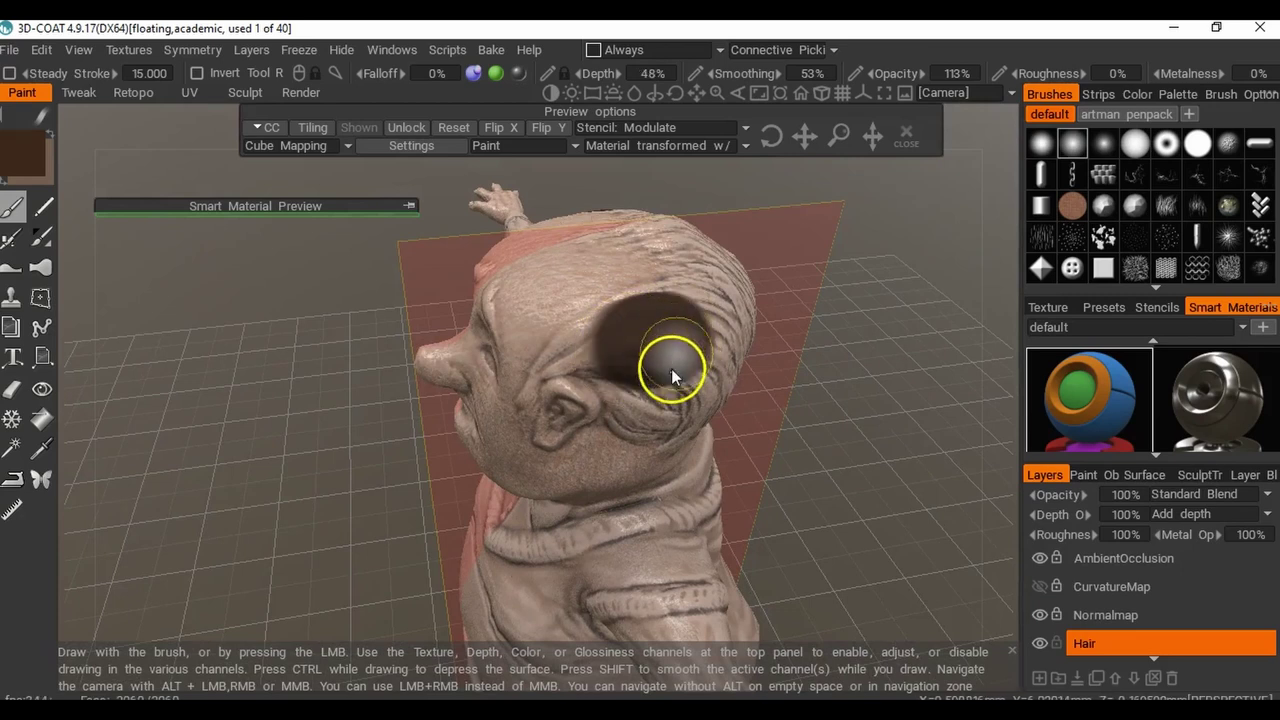
mouse_move(640, 383)
mouse_down()
mouse_move(656, 389)
mouse_move(651, 343)
mouse_move(623, 331)
mouse_move(563, 346)
mouse_move(594, 323)
mouse_up()
mouse_move(666, 300)
mouse_down()
mouse_move(551, 349)
mouse_move(568, 349)
mouse_up()
mouse_move(796, 395)
mouse_down()
mouse_move(858, 358)
mouse_move(842, 379)
mouse_up()
scroll(842, 379, up, 2)
mouse_move(584, 355)
mouse_down()
mouse_move(577, 346)
mouse_move(545, 370)
mouse_move(529, 416)
mouse_move(564, 370)
mouse_move(617, 374)
mouse_move(583, 360)
mouse_move(647, 398)
mouse_move(652, 434)
mouse_move(680, 449)
mouse_move(662, 447)
mouse_move(711, 468)
mouse_move(689, 451)
mouse_move(717, 437)
mouse_move(731, 451)
mouse_up()
mouse_move(860, 474)
mouse_down()
mouse_move(717, 423)
mouse_move(767, 399)
mouse_move(751, 449)
mouse_move(791, 409)
mouse_move(791, 340)
mouse_move(765, 457)
mouse_move(726, 474)
mouse_move(786, 477)
mouse_move(771, 489)
mouse_move(817, 503)
mouse_move(831, 480)
mouse_move(803, 498)
mouse_move(808, 517)
mouse_move(846, 467)
mouse_up()
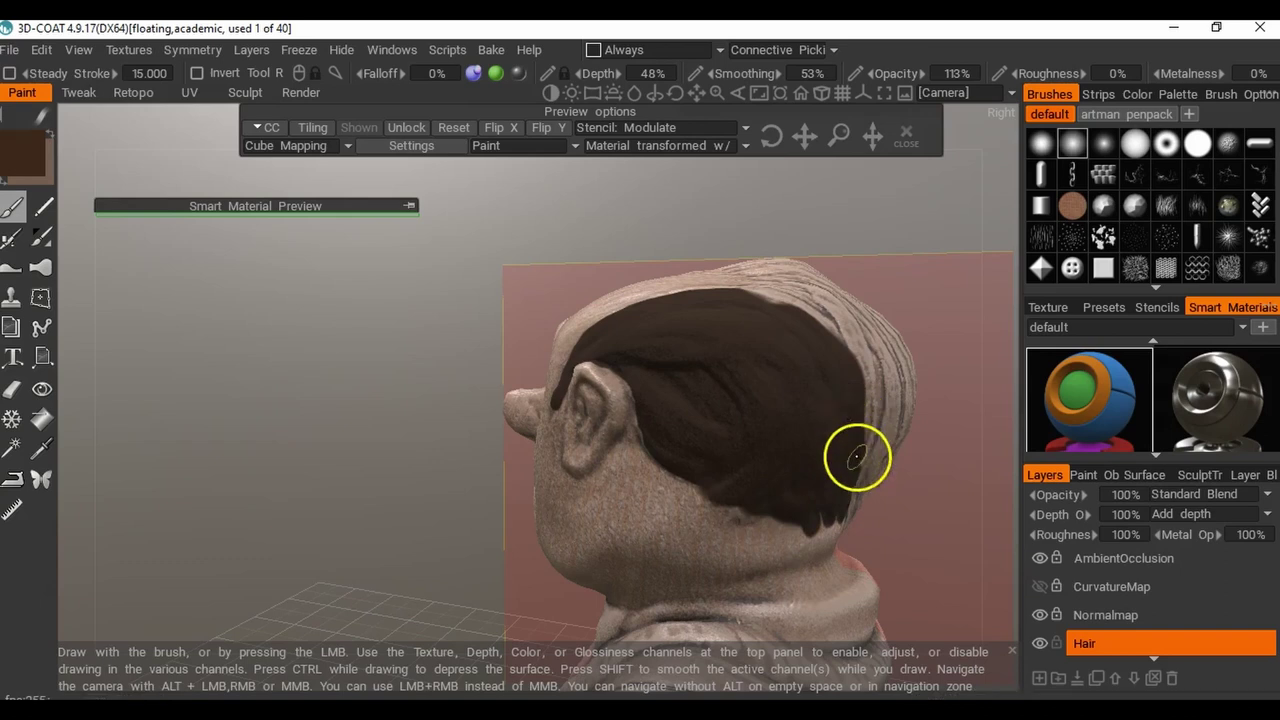
Reduce the Hair layer's opacity to 55%.
drag(303, 294, 486, 374)
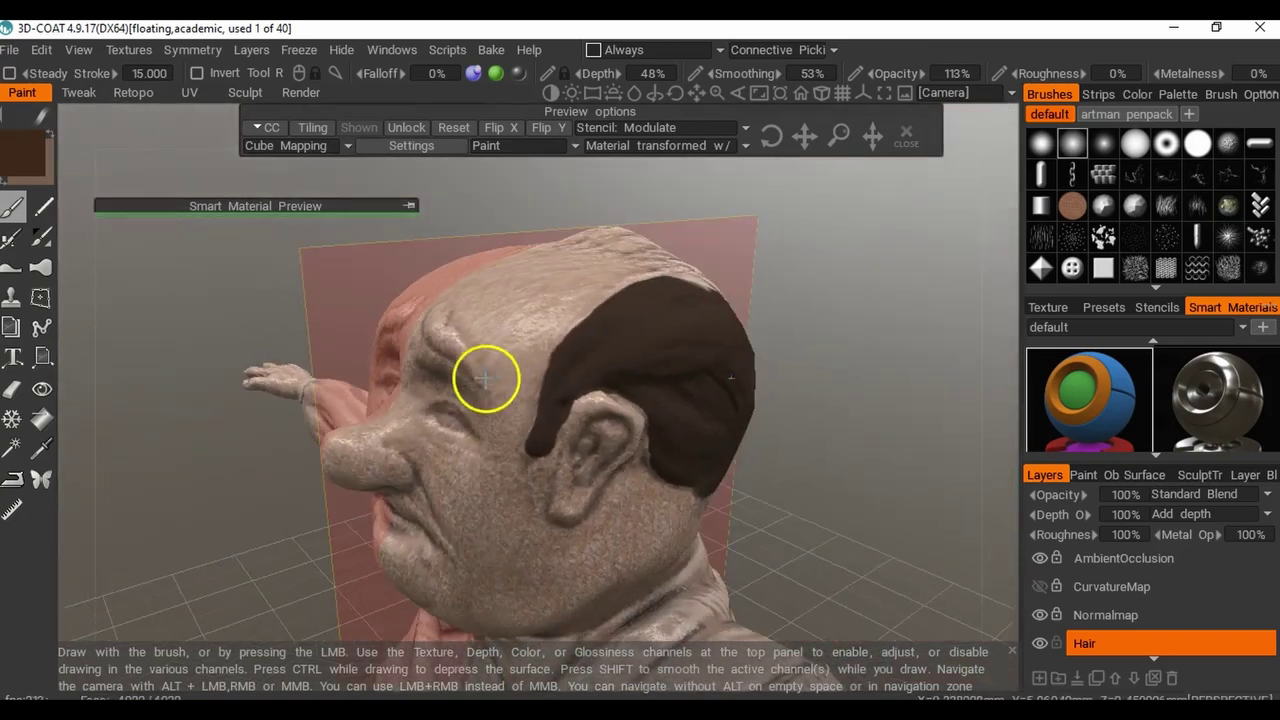
drag(1060, 495, 968, 498)
mouse_move(832, 428)
mouse_down()
mouse_move(617, 380)
mouse_move(745, 408)
mouse_move(814, 457)
mouse_up()
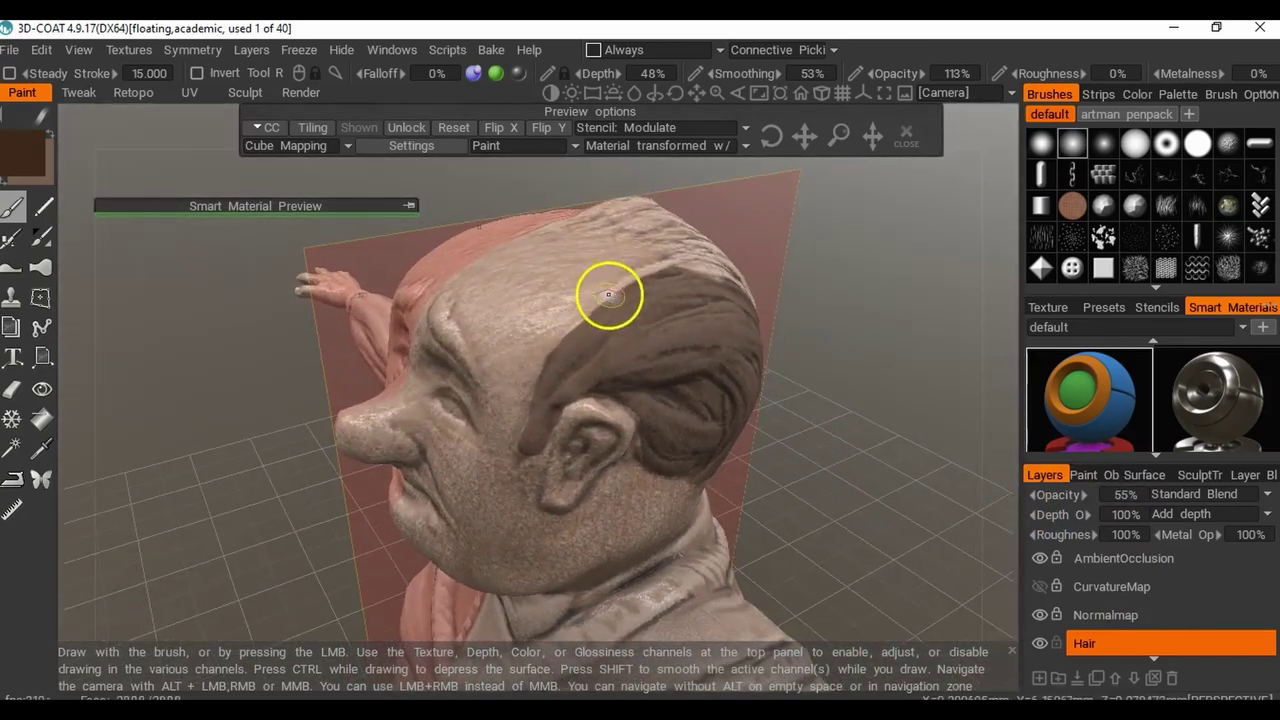
Smooth the edge of the painted hair along the temple and in front of the ear, and check the head from behind.
mouse_move(569, 322)
shift+mouse_down()
mouse_move(600, 294)
mouse_move(577, 319)
shift+mouse_up()
mouse_move(532, 403)
shift+mouse_down()
mouse_move(516, 437)
mouse_move(534, 454)
mouse_move(590, 410)
shift+mouse_up()
mouse_move(917, 520)
mouse_down()
mouse_move(818, 420)
mouse_move(780, 425)
mouse_up()
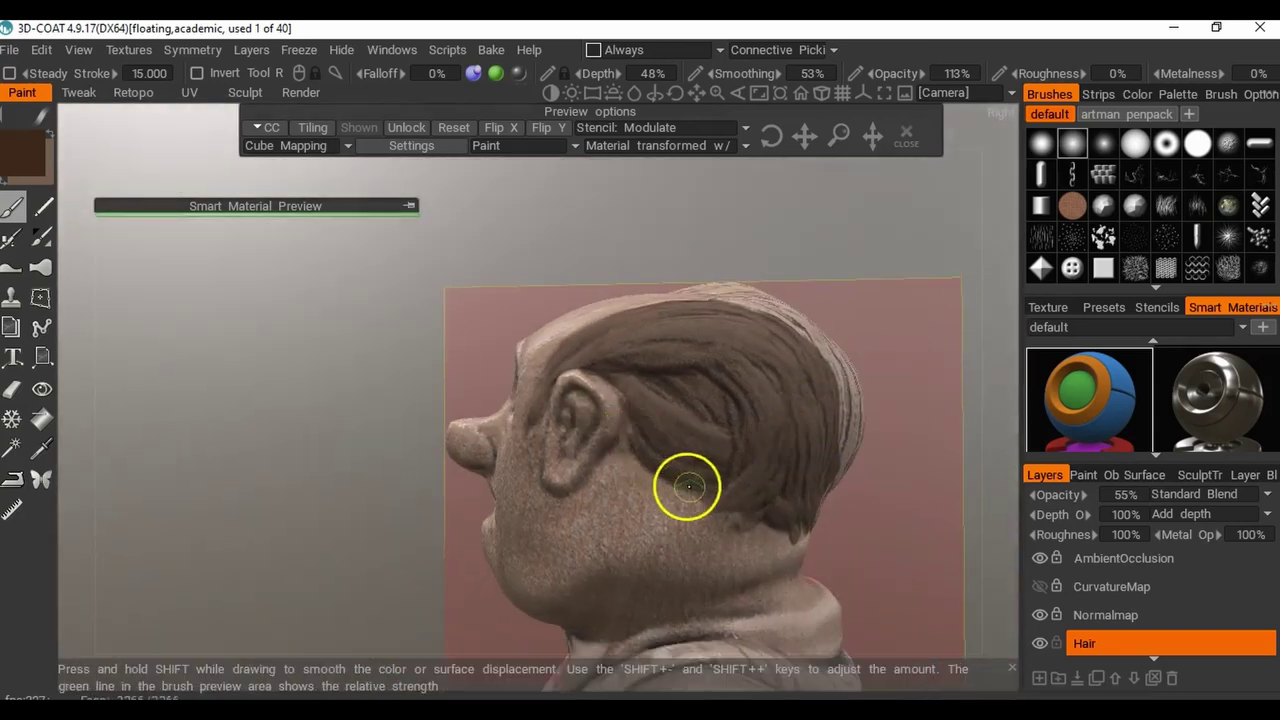
mouse_move(300, 357)
mouse_down()
mouse_move(445, 424)
mouse_move(549, 371)
mouse_up()
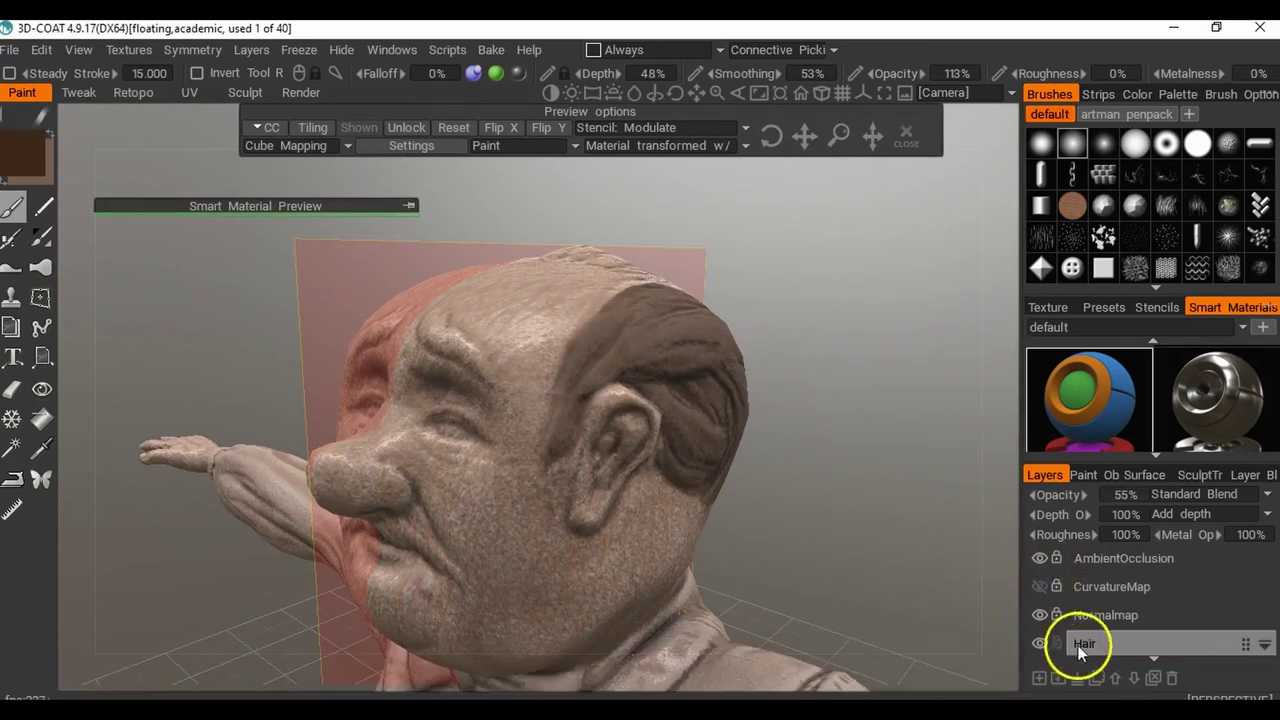
click(1018, 643)
mouse_move(899, 374)
mouse_down()
mouse_move(766, 346)
mouse_move(497, 354)
mouse_move(608, 376)
mouse_move(674, 429)
mouse_move(629, 380)
mouse_move(649, 380)
mouse_up()
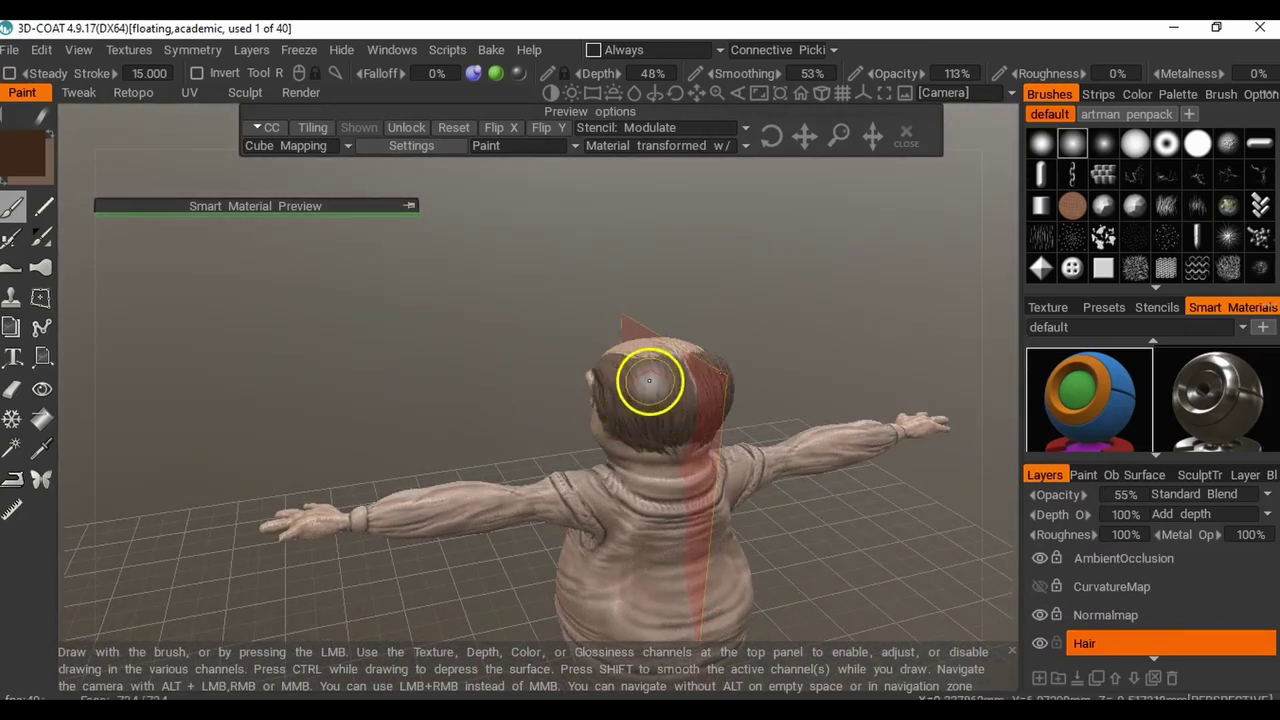
Smooth the painted hair across the back and crown of the head.
drag(951, 314, 822, 400)
mouse_move(654, 400)
mouse_down()
mouse_move(674, 374)
mouse_move(677, 419)
mouse_move(677, 363)
mouse_move(659, 383)
mouse_move(669, 345)
mouse_move(660, 363)
mouse_up()
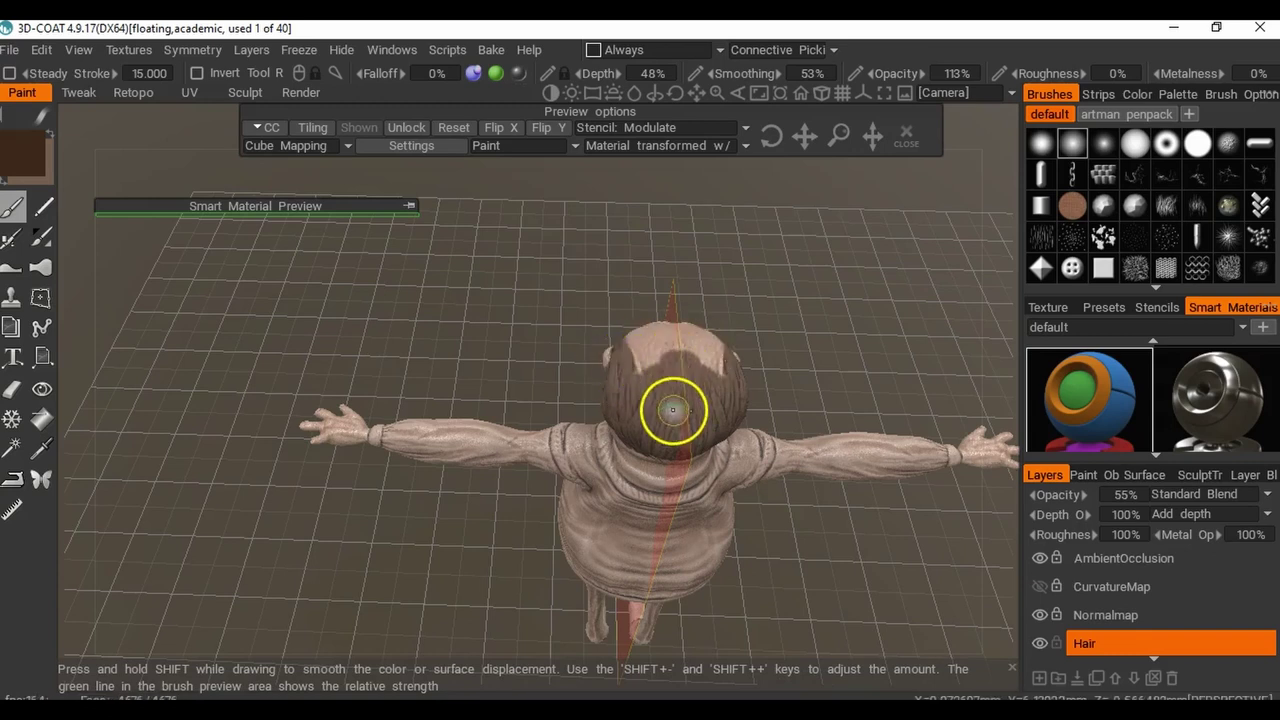
drag(851, 420, 840, 205)
mouse_move(671, 428)
mouse_down()
mouse_move(670, 447)
mouse_move(516, 380)
mouse_move(866, 429)
mouse_move(815, 406)
mouse_move(757, 405)
mouse_up()
mouse_move(611, 323)
mouse_down()
mouse_move(594, 403)
mouse_move(613, 300)
mouse_up()
Break up the hairline across the forehead and temples with the Eraser and a speckled brush alpha.
click(13, 391)
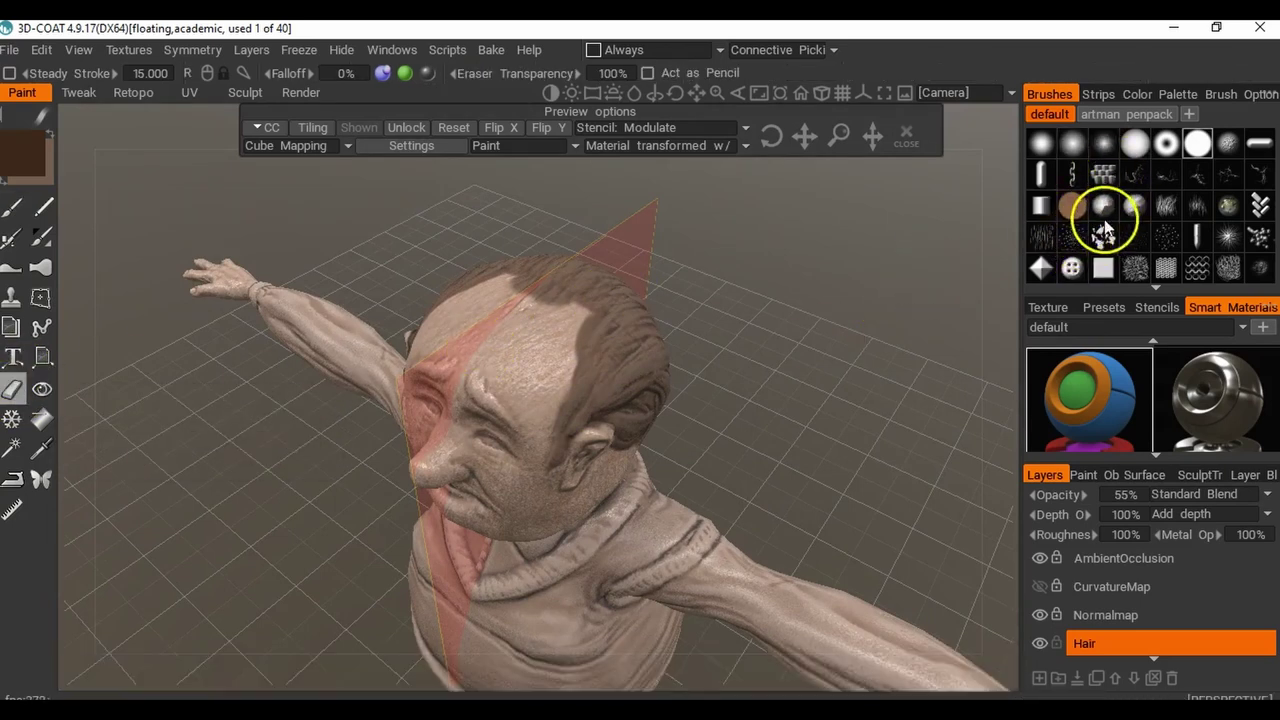
click(1072, 237)
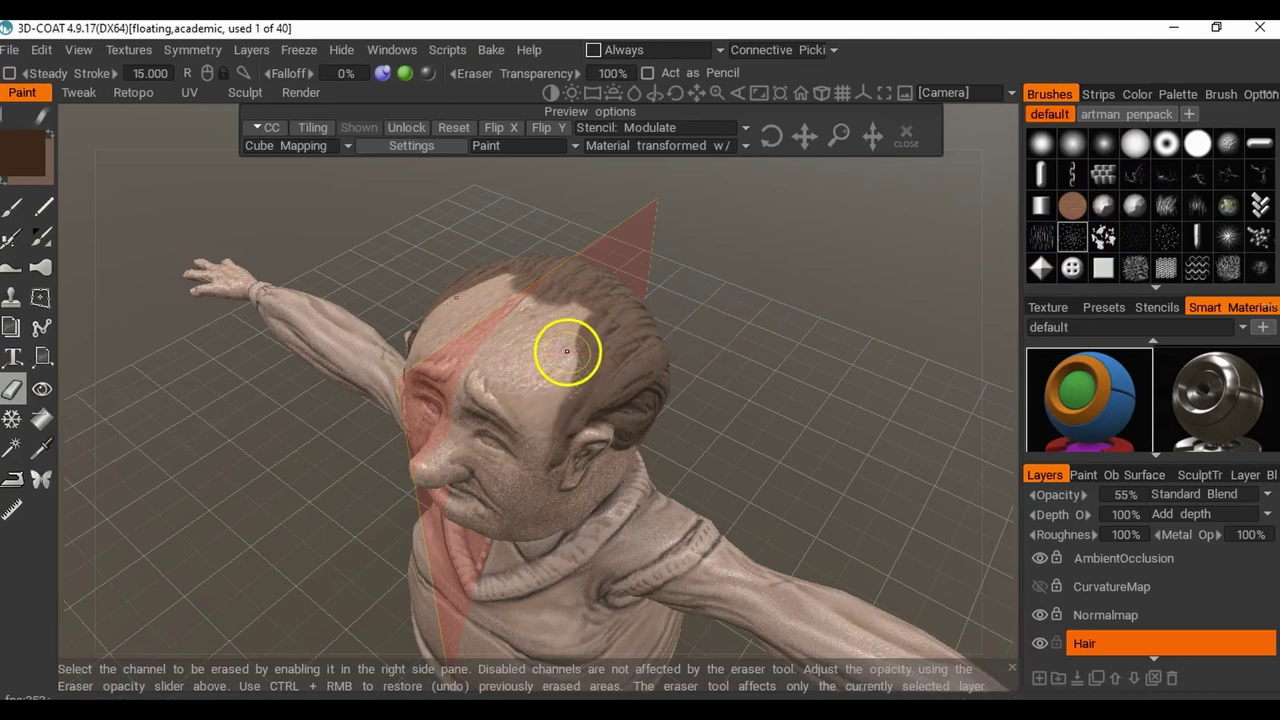
mouse_move(575, 330)
mouse_down()
mouse_move(563, 349)
mouse_move(574, 303)
mouse_move(550, 307)
mouse_move(577, 306)
mouse_move(503, 265)
mouse_up()
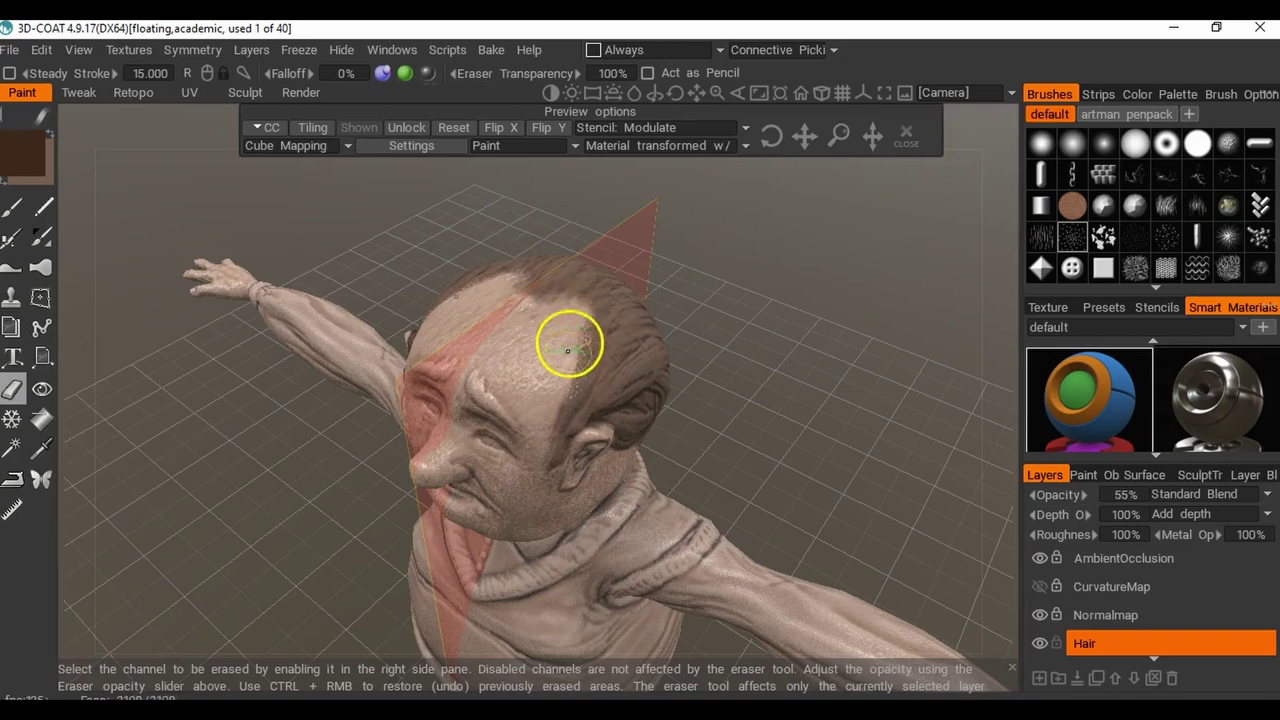
drag(719, 316, 900, 335)
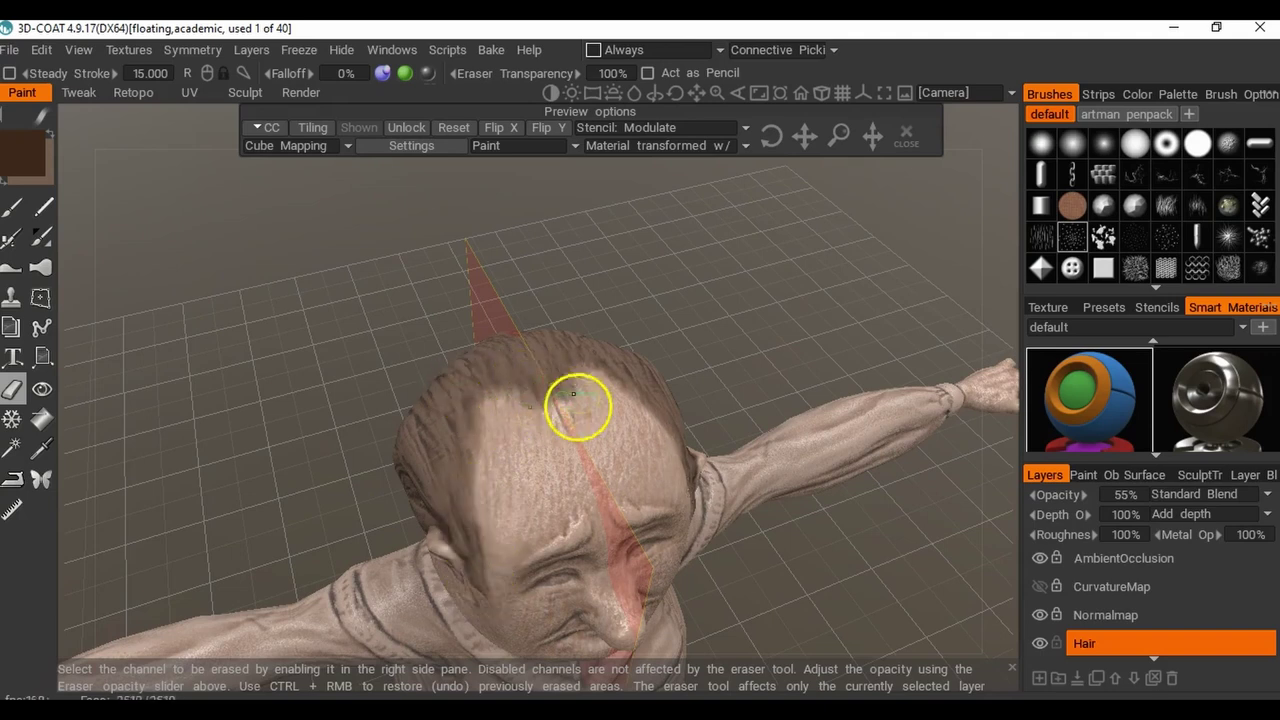
mouse_move(865, 505)
mouse_down()
mouse_move(786, 537)
mouse_move(651, 423)
mouse_up()
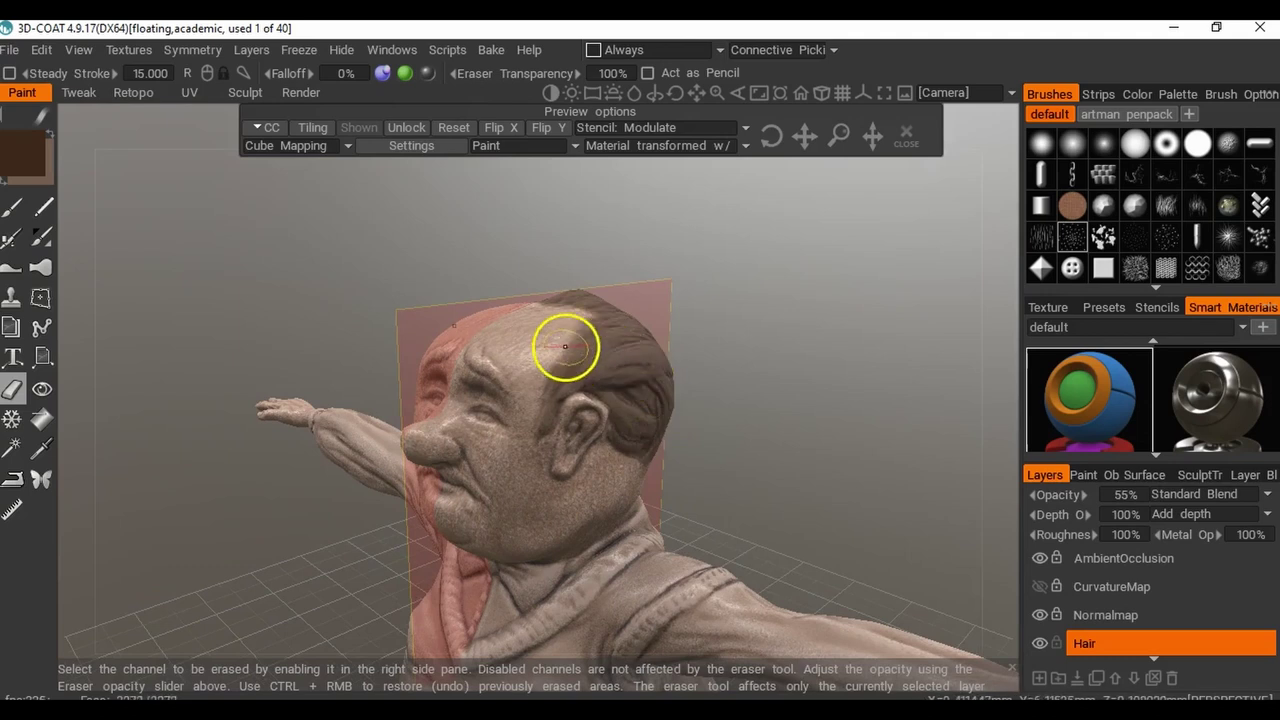
mouse_move(568, 330)
mouse_down()
mouse_move(543, 414)
mouse_move(608, 318)
mouse_up()
mouse_move(589, 331)
right_down()
mouse_move(646, 374)
mouse_move(643, 426)
mouse_move(574, 271)
right_up()
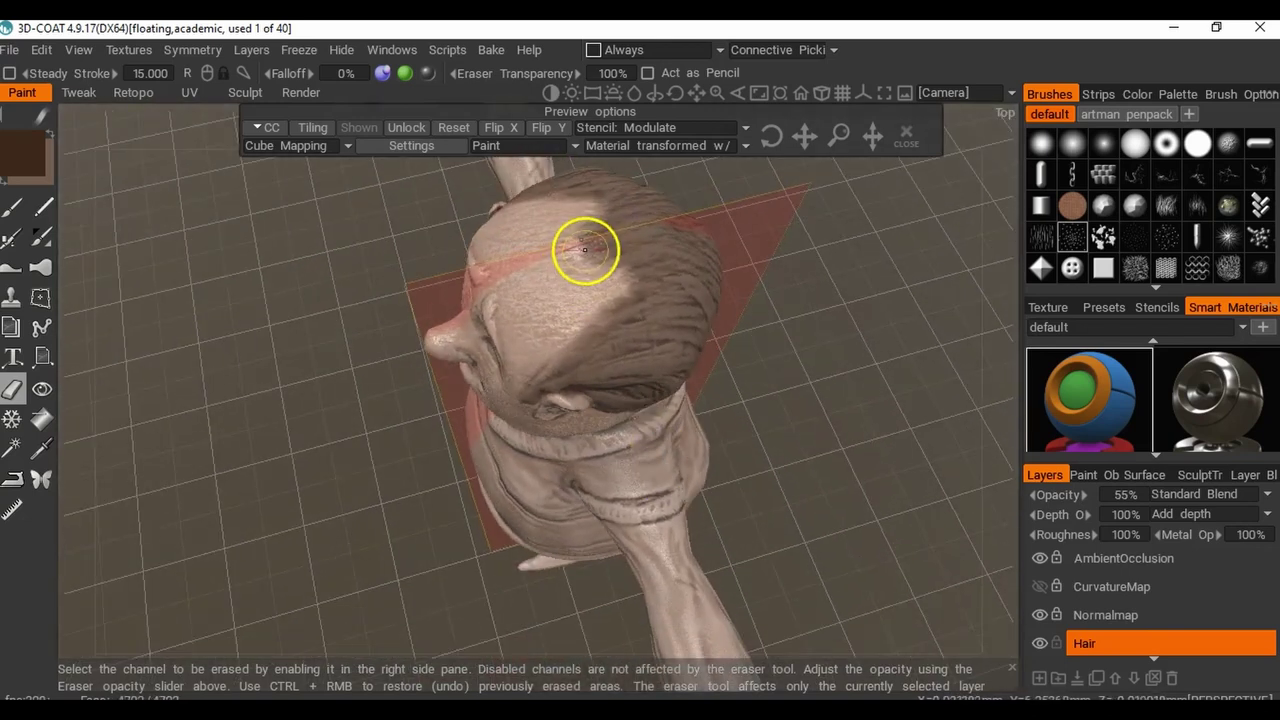
mouse_move(626, 229)
right_down()
mouse_move(843, 370)
mouse_move(811, 397)
mouse_move(808, 429)
mouse_move(803, 349)
mouse_move(951, 374)
mouse_move(924, 392)
right_up()
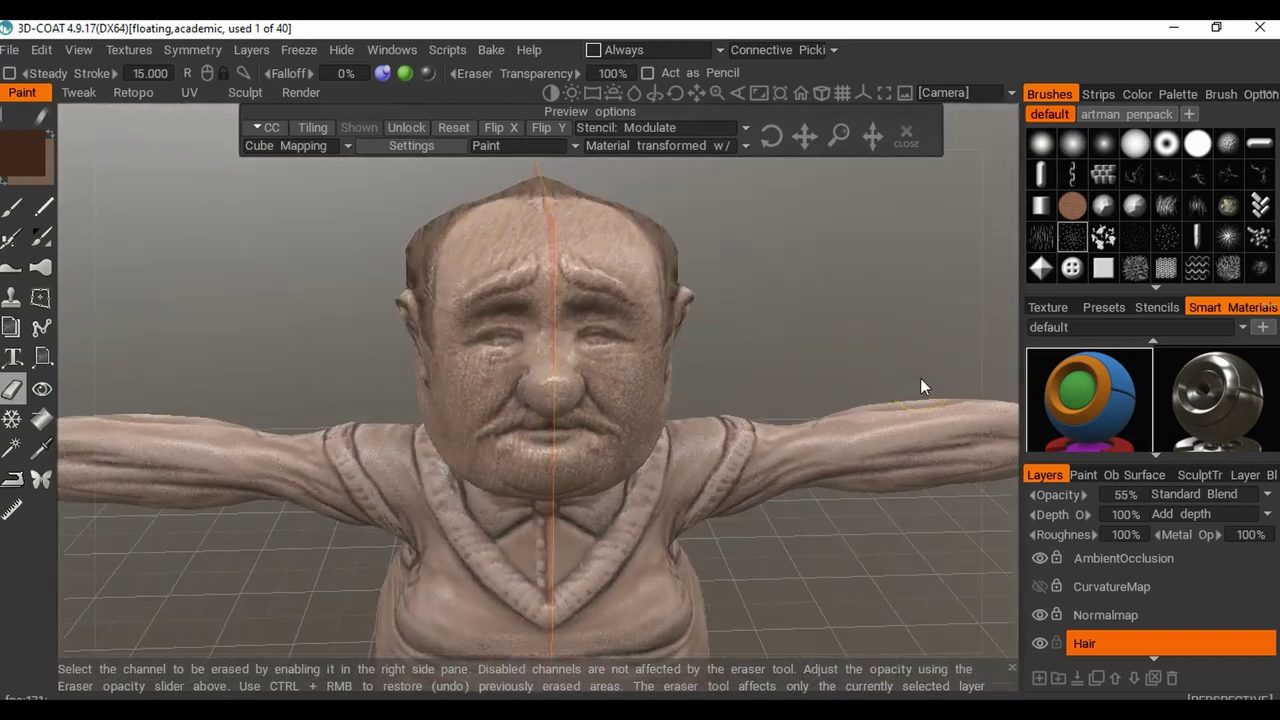
Set the paint colour to a light red with hue 11.412, saturation 59% and lightness 68%.
click(22, 153)
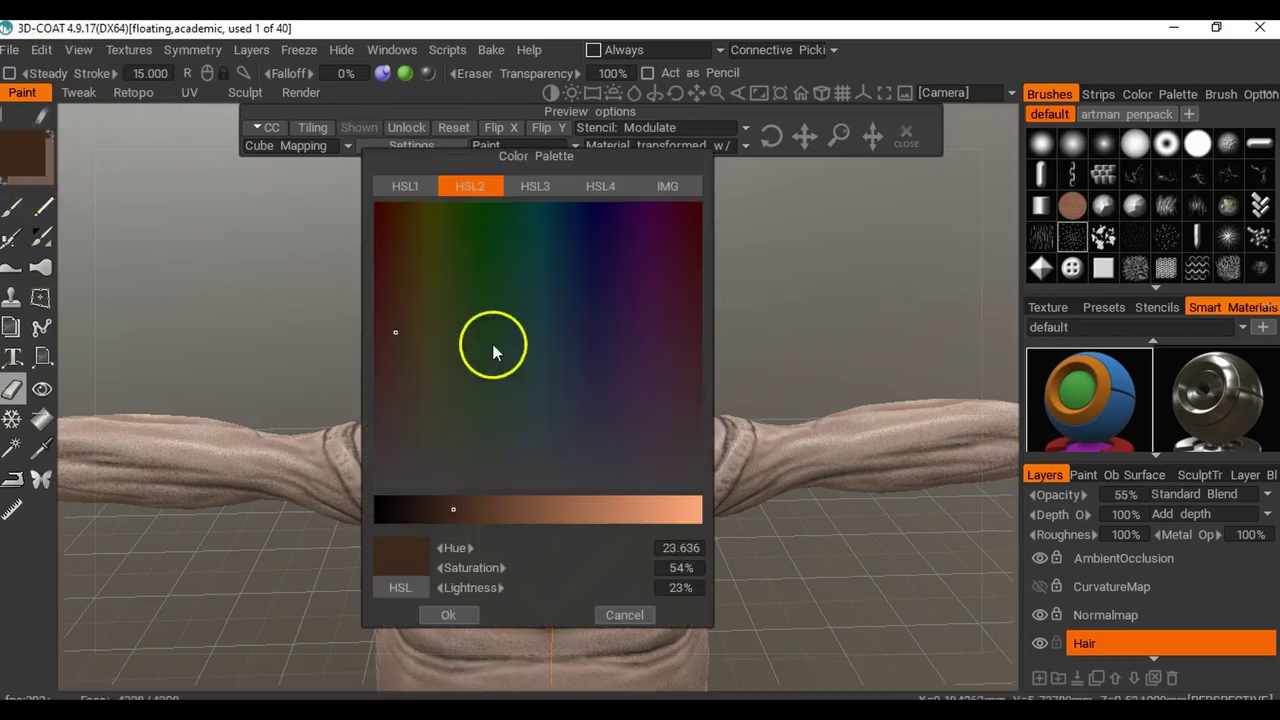
drag(462, 510, 597, 514)
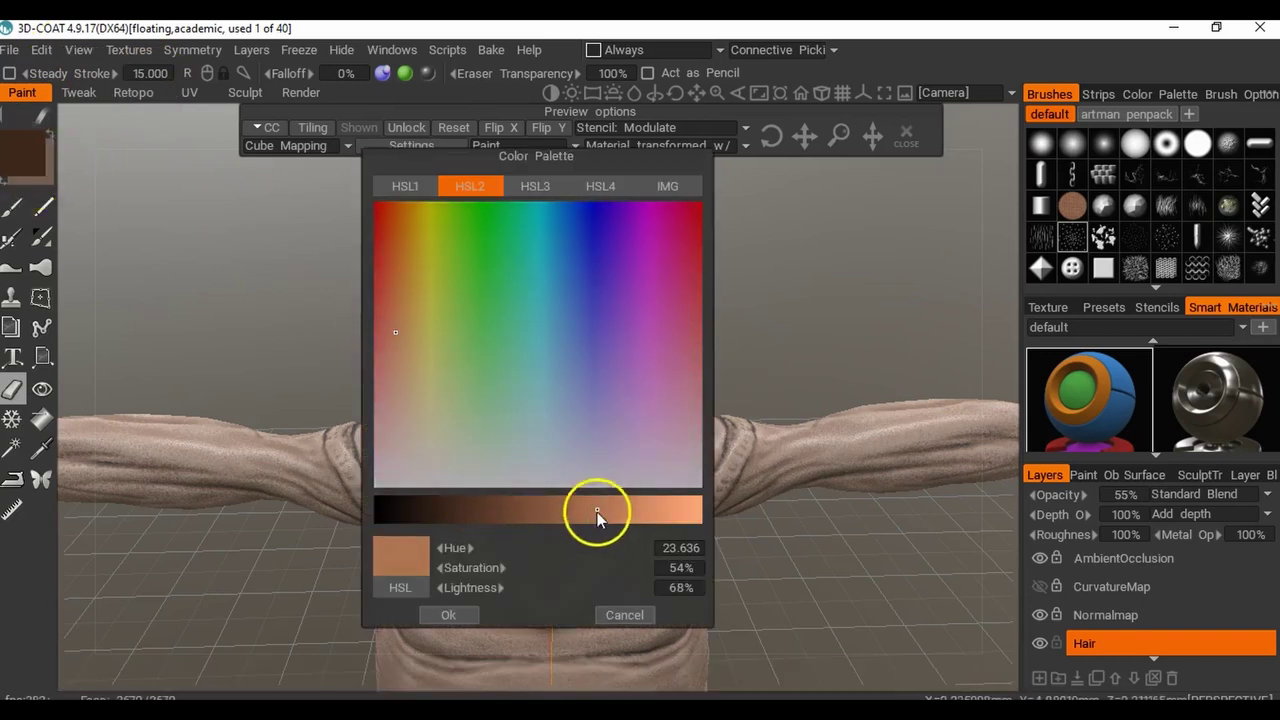
drag(394, 327, 384, 318)
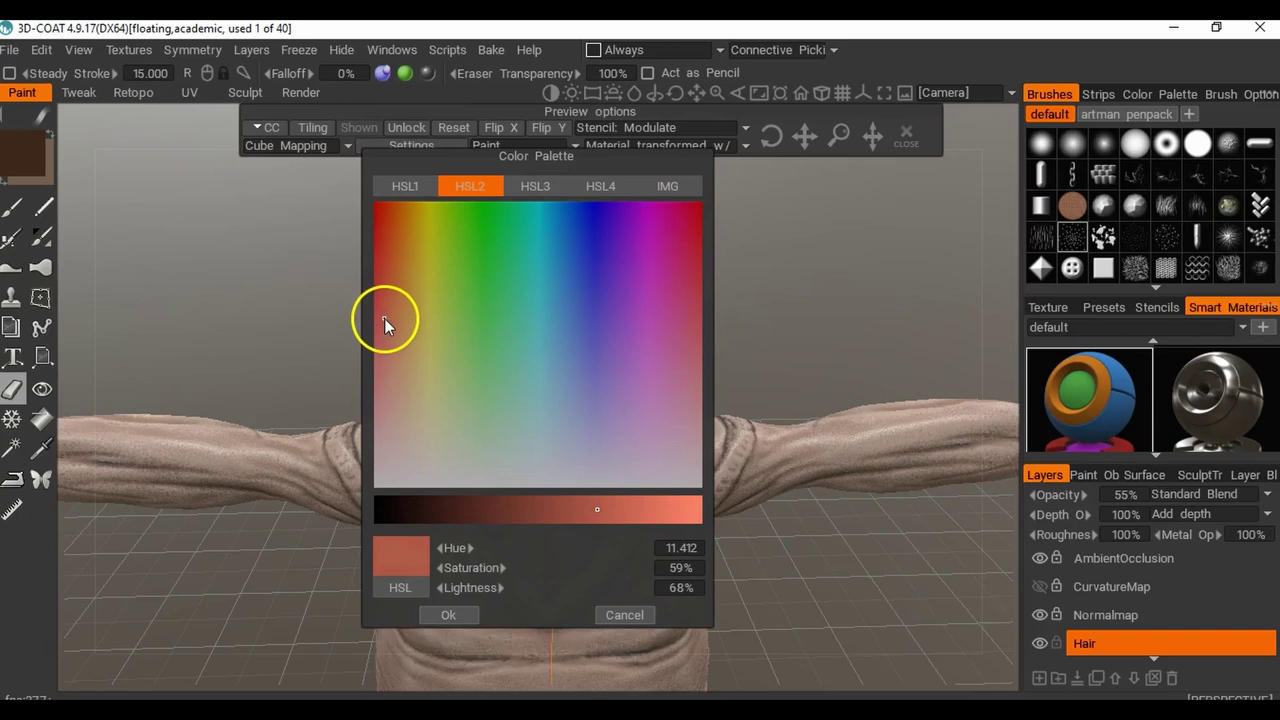
click(466, 613)
drag(786, 326, 840, 370)
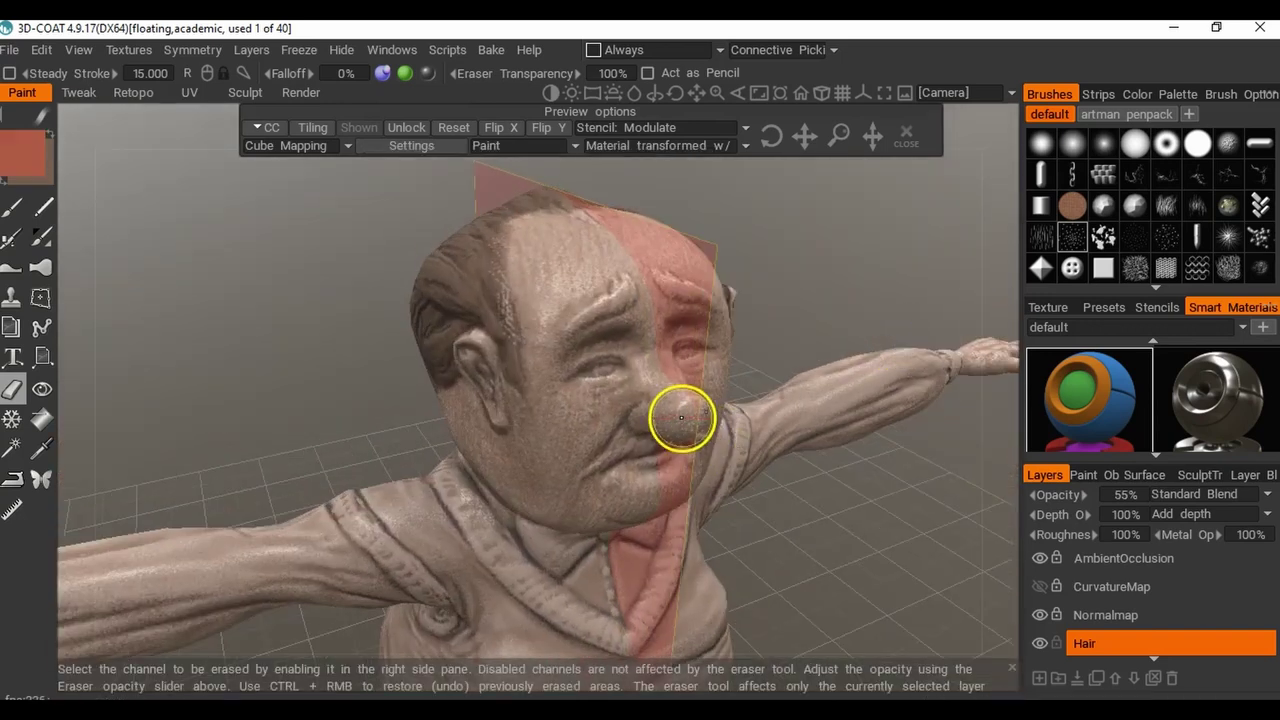
Add a new paint layer directly above the Skin layer and name it Skin2.
click(14, 206)
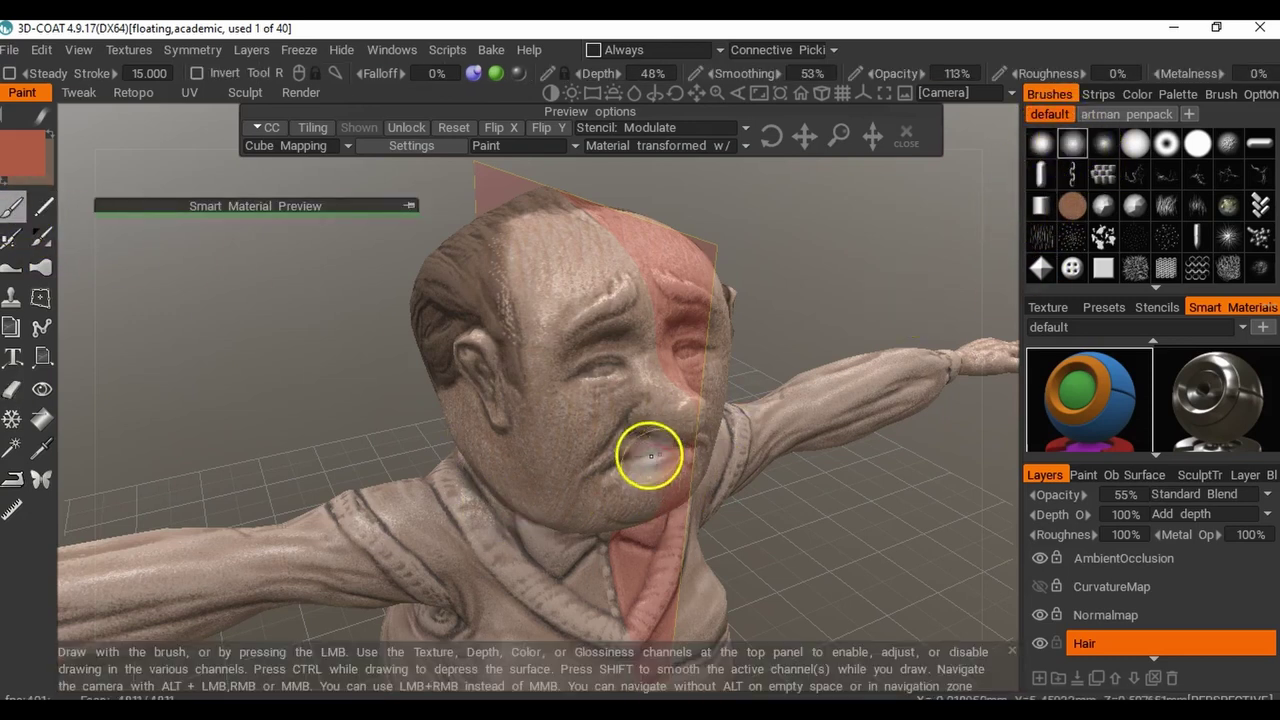
mouse_move(690, 413)
mouse_down()
mouse_move(729, 400)
mouse_move(666, 420)
mouse_up()
scroll(1122, 630, down, 2)
scroll(1121, 631, up, 2)
scroll(1121, 635, down, 2)
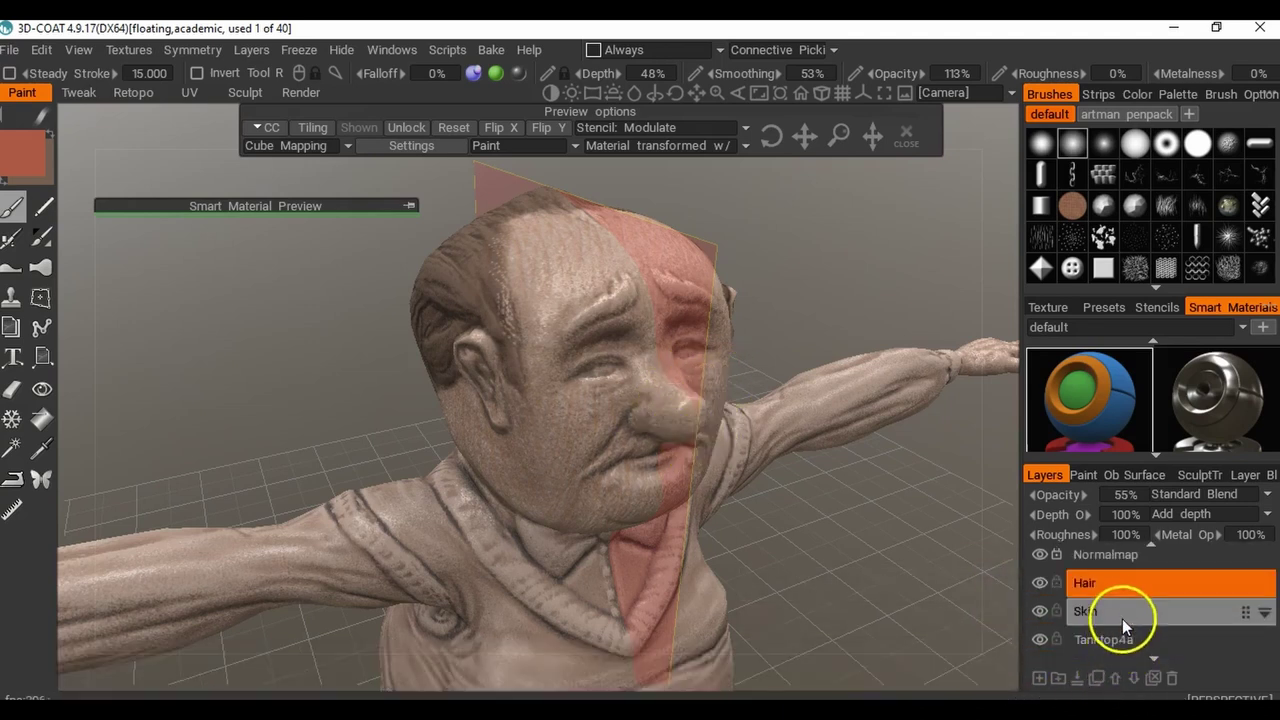
click(1122, 613)
click(1039, 678)
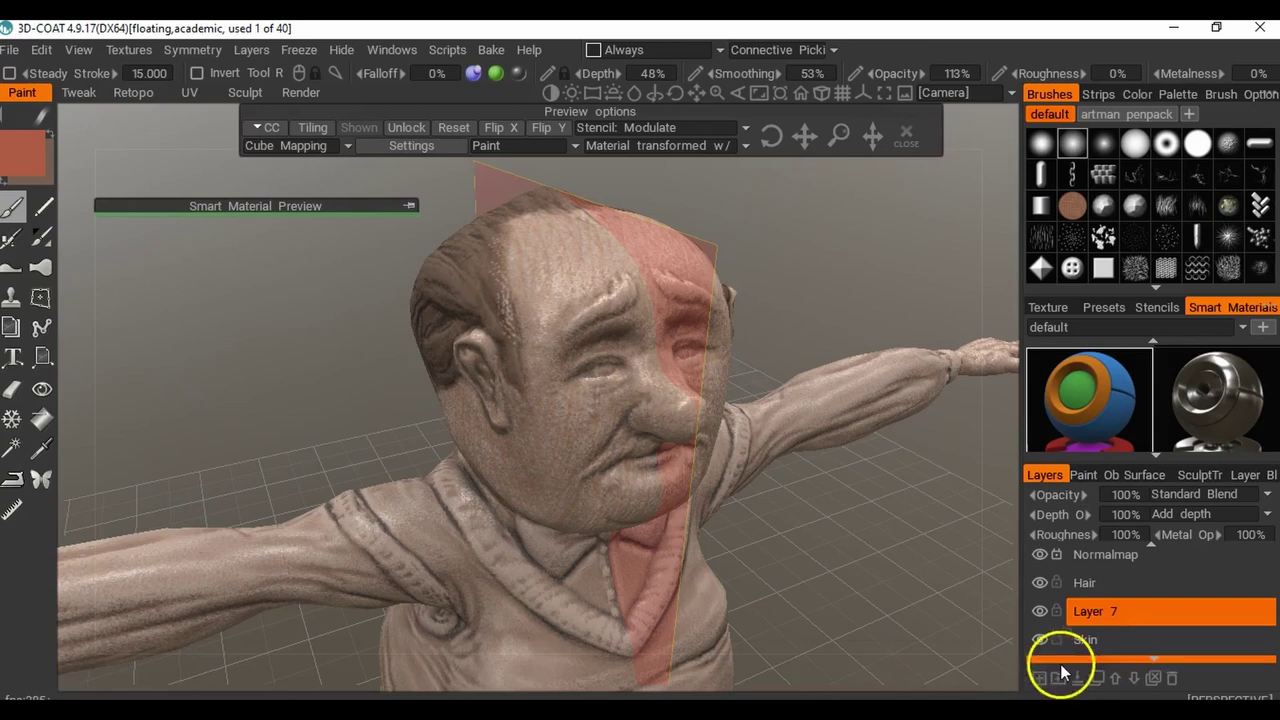
double_click(1106, 621)
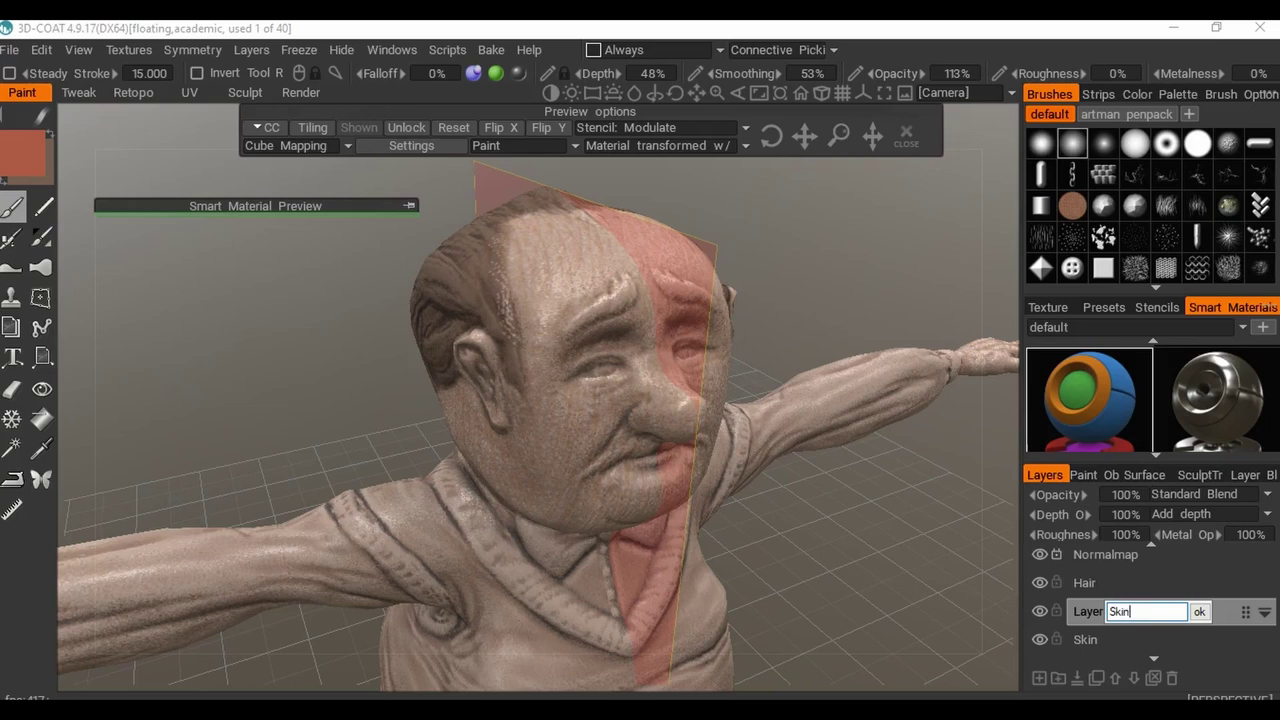
key(Return)
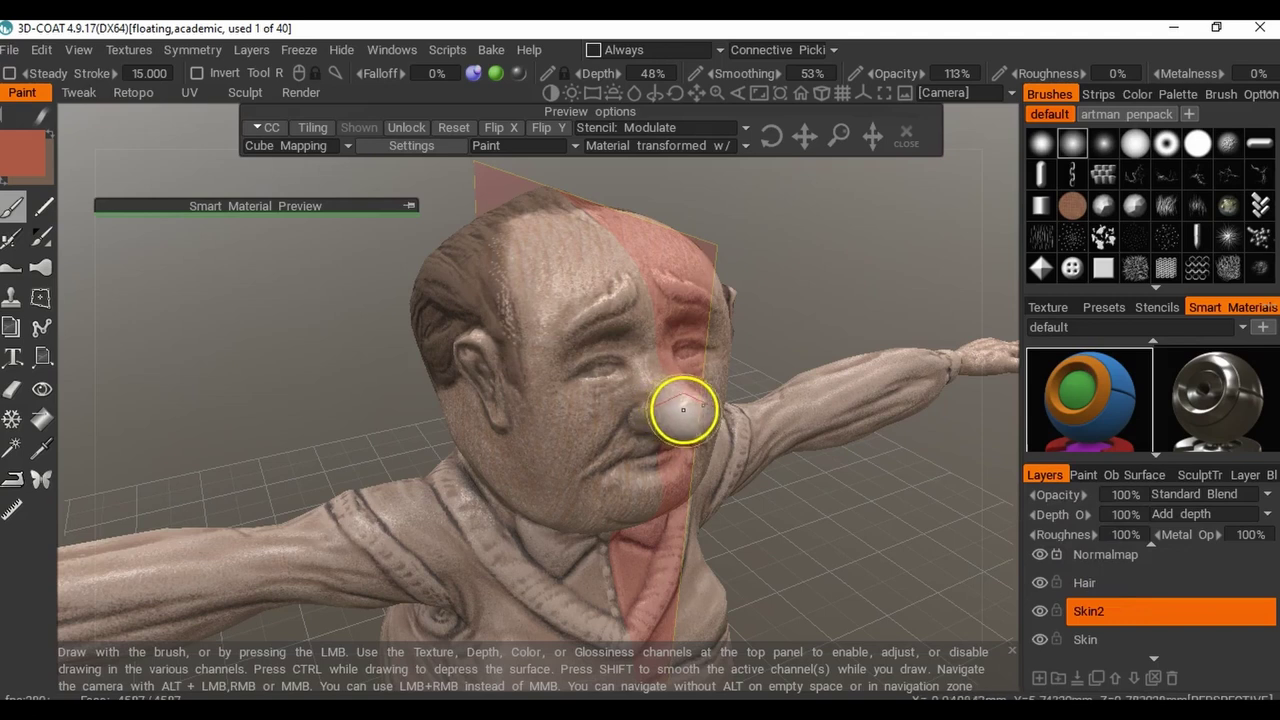
Paint red blush on the nose and both cheeks of the Skin2 layer with the soft brush.
drag(868, 302, 694, 308)
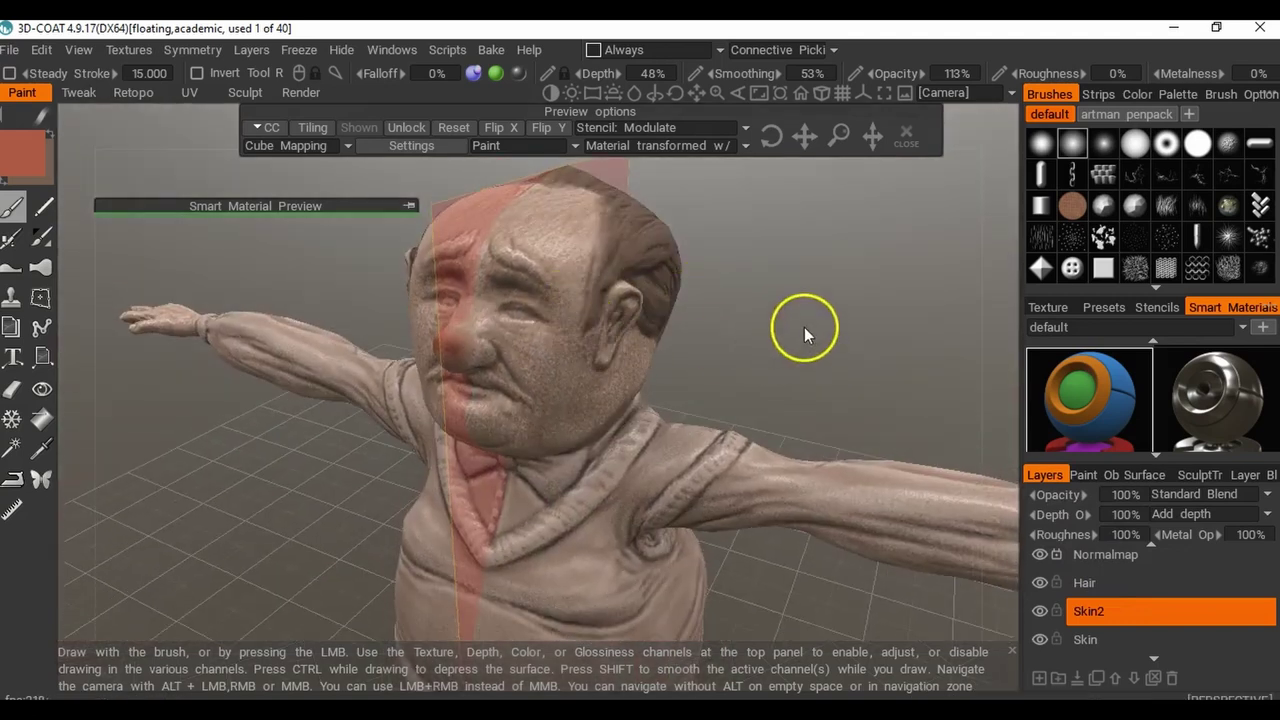
drag(804, 327, 825, 367)
right_drag(813, 360, 860, 369)
drag(860, 369, 878, 392)
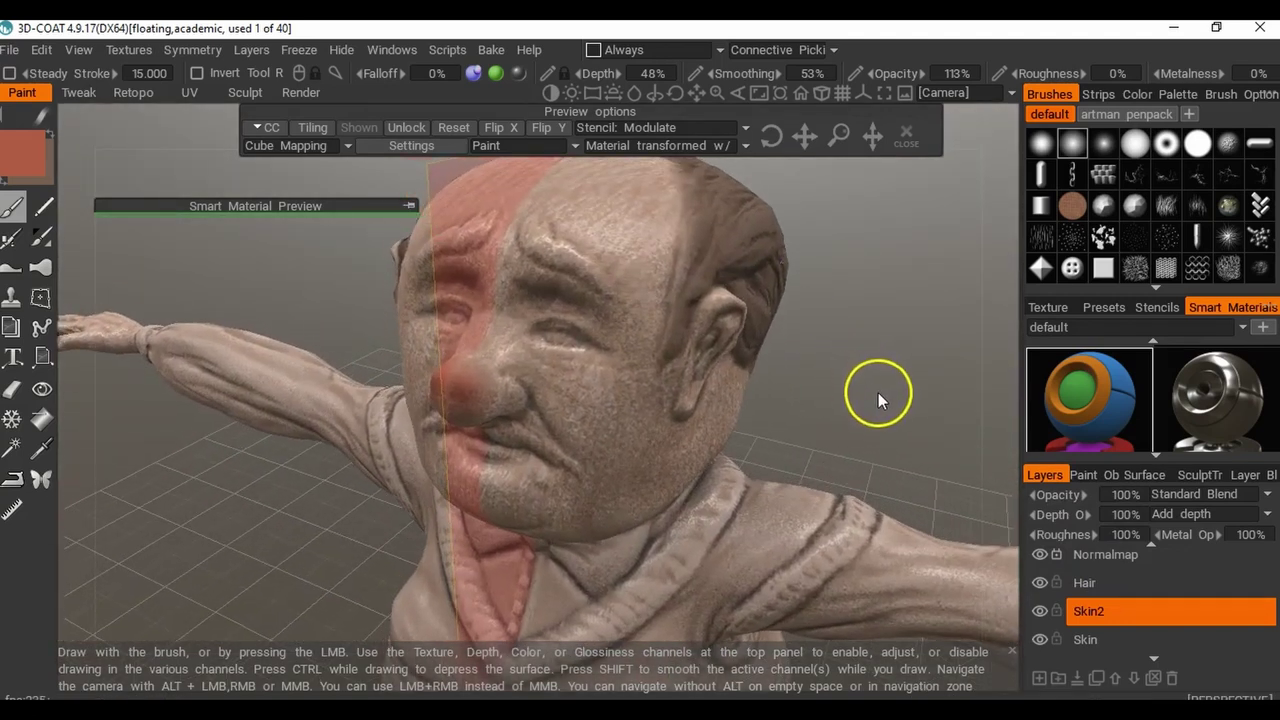
click(476, 380)
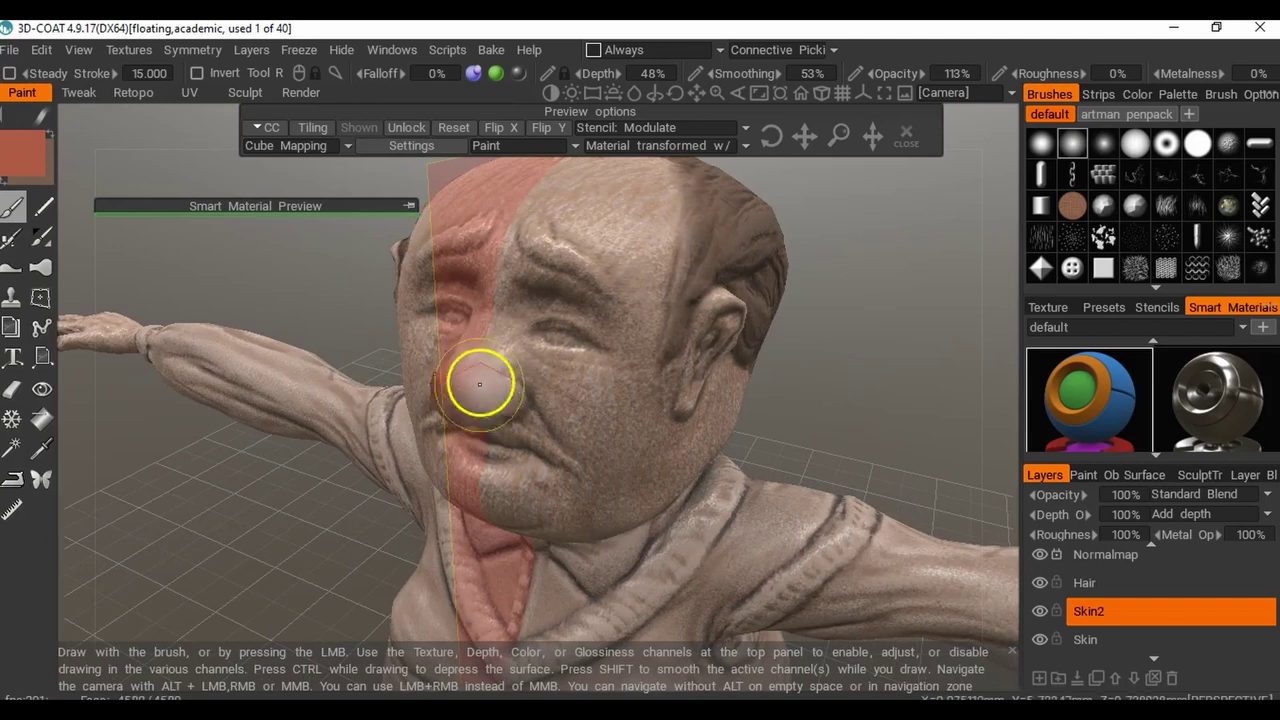
mouse_move(601, 401)
mouse_down()
mouse_move(629, 446)
mouse_move(640, 380)
mouse_up()
Mottle the red cheek patch on the Skin2 layer using the Eraser with the speckled alpha.
click(13, 389)
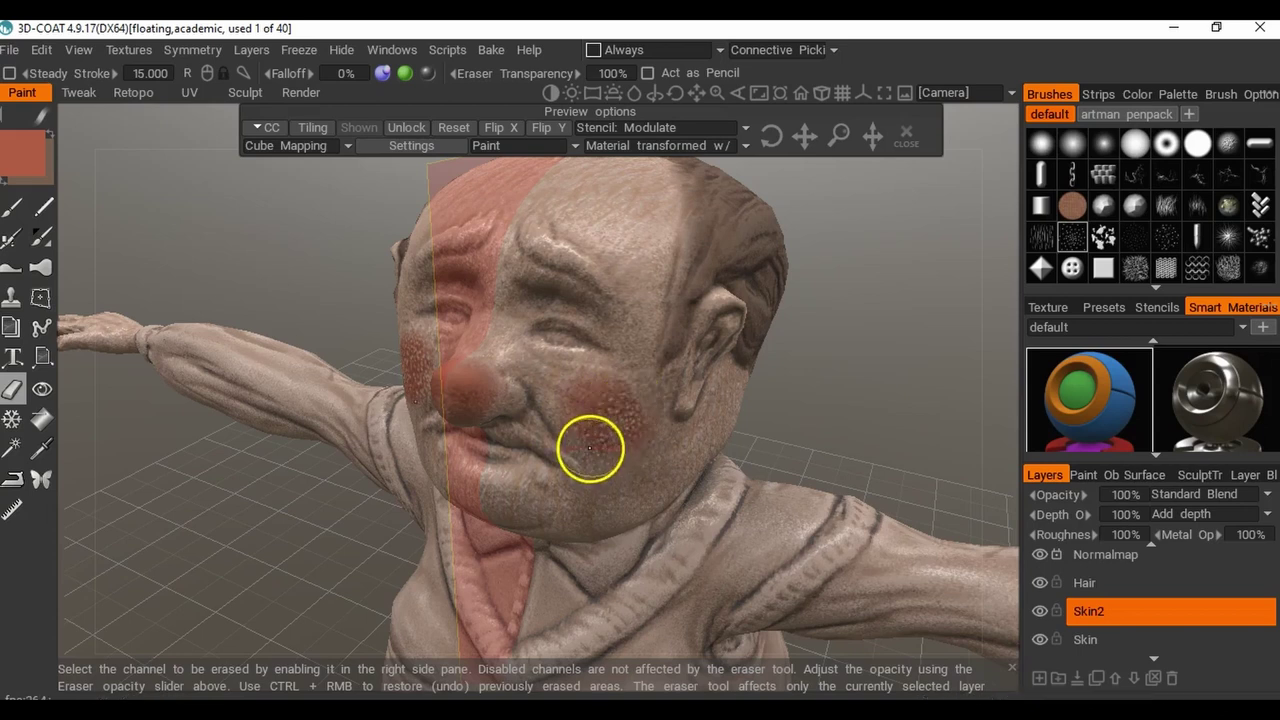
drag(975, 395, 863, 366)
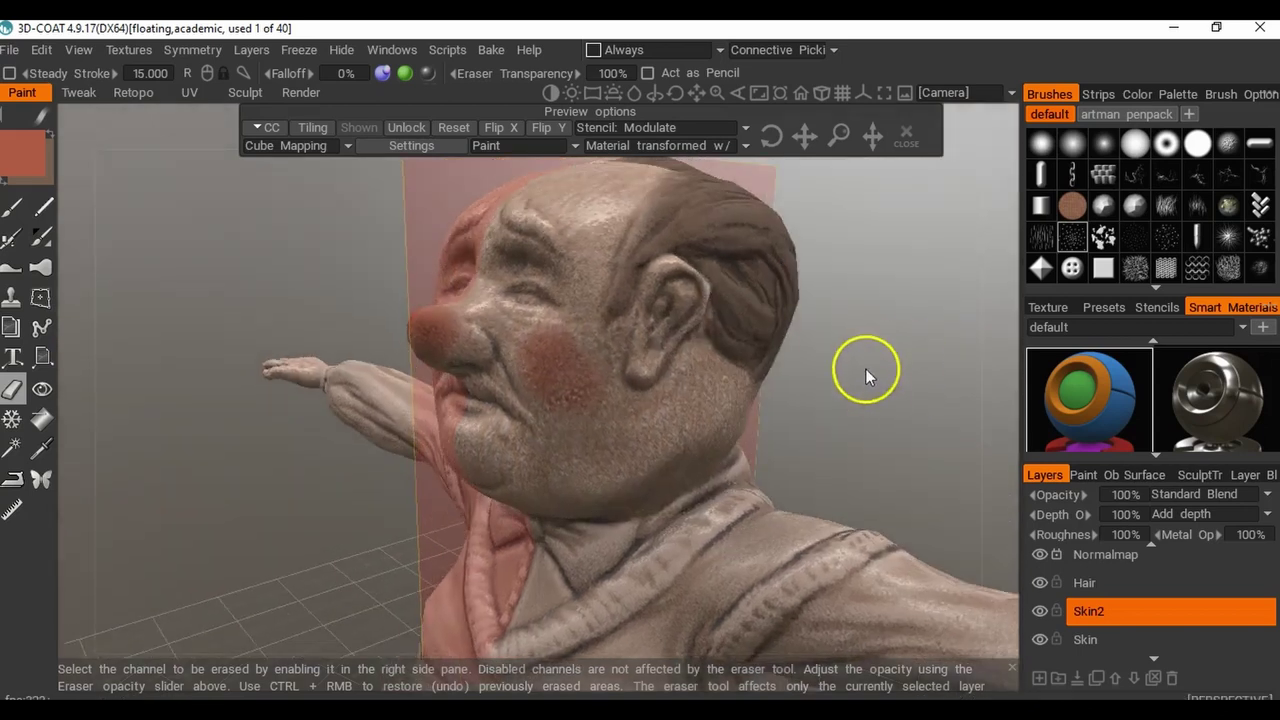
scroll(908, 389, up, 5)
click(404, 73)
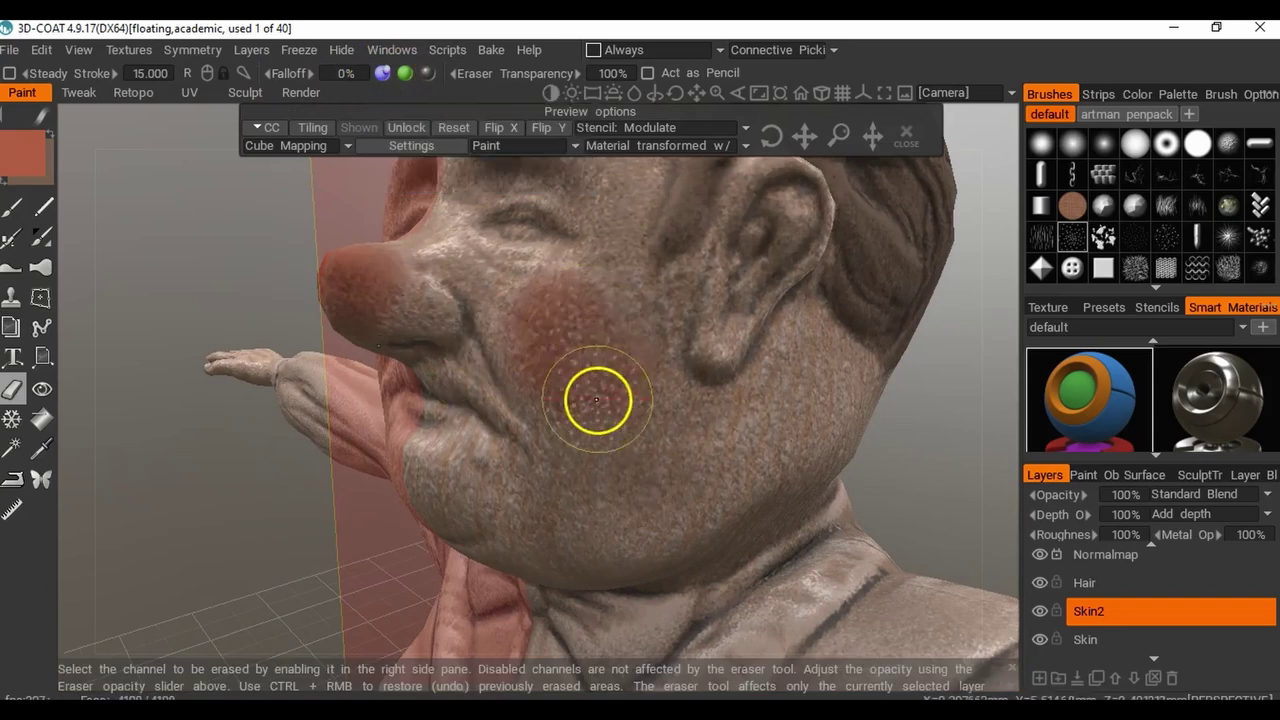
mouse_move(874, 451)
mouse_down()
mouse_move(854, 457)
mouse_move(891, 469)
mouse_move(613, 362)
mouse_up()
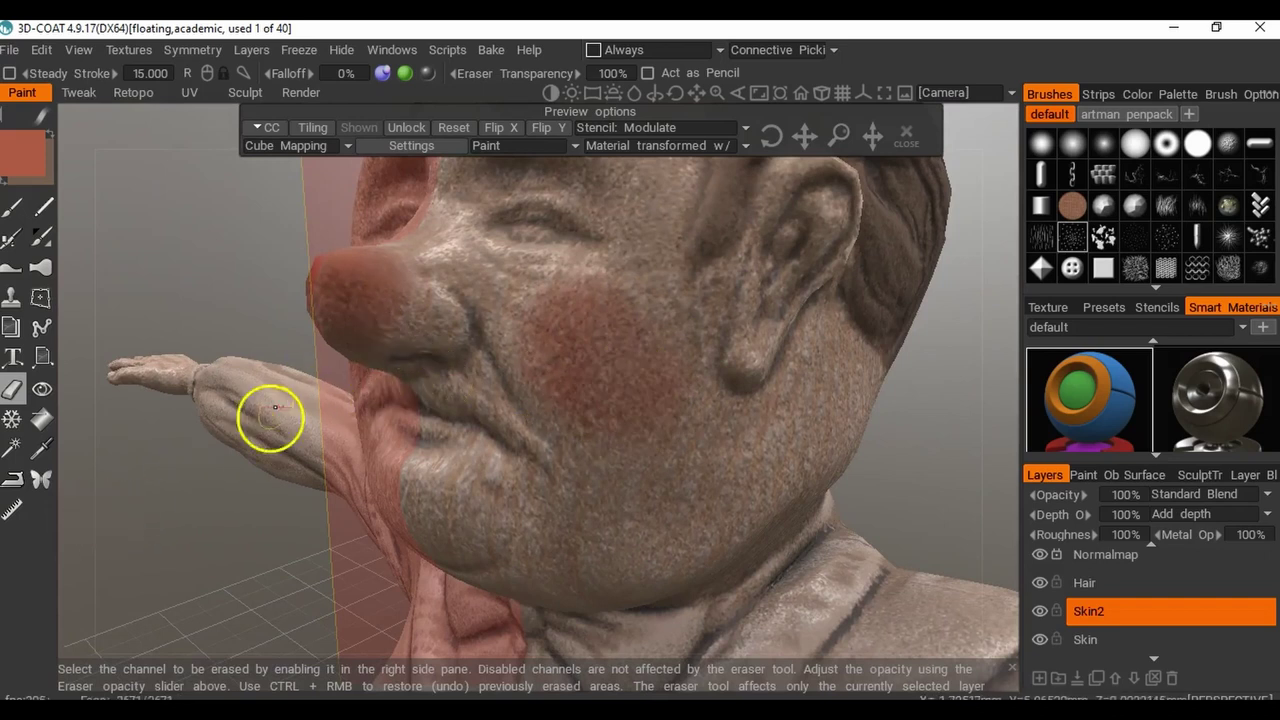
Lightly erase the red on the nose and upper cheeks to soften and fade the blush.
scroll(233, 479, down, 3)
drag(233, 479, 277, 503)
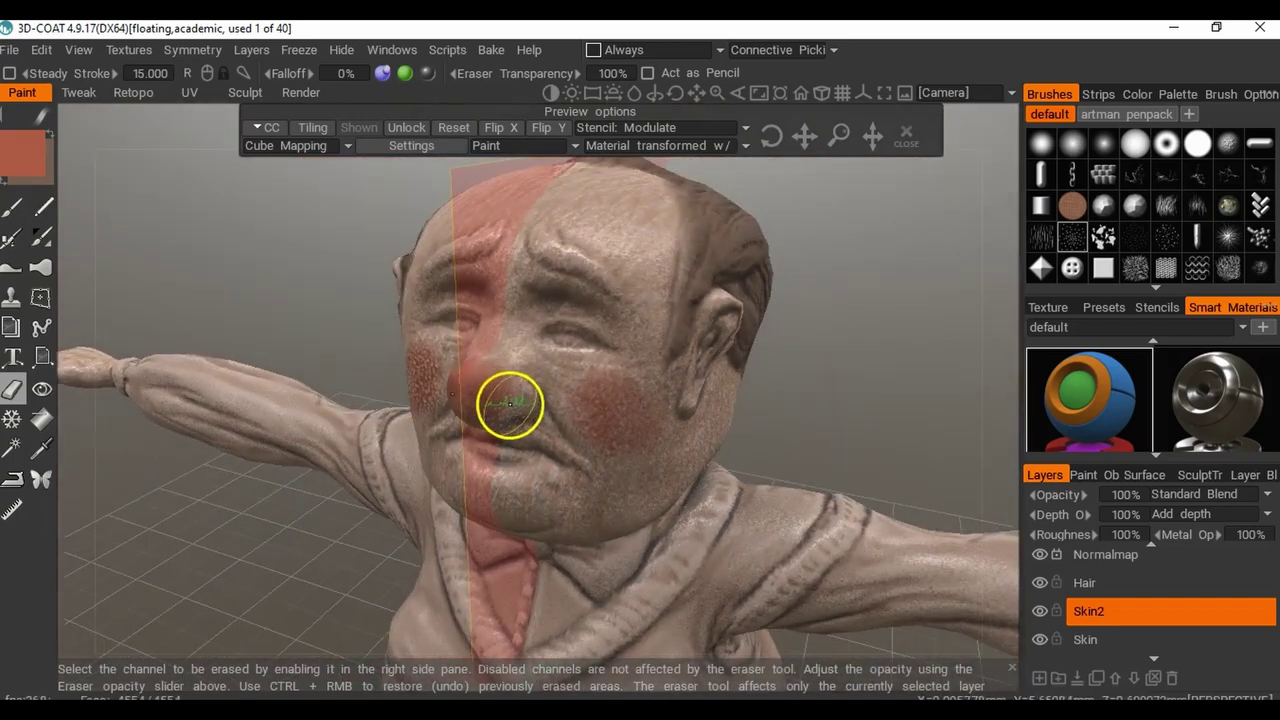
drag(504, 368, 508, 378)
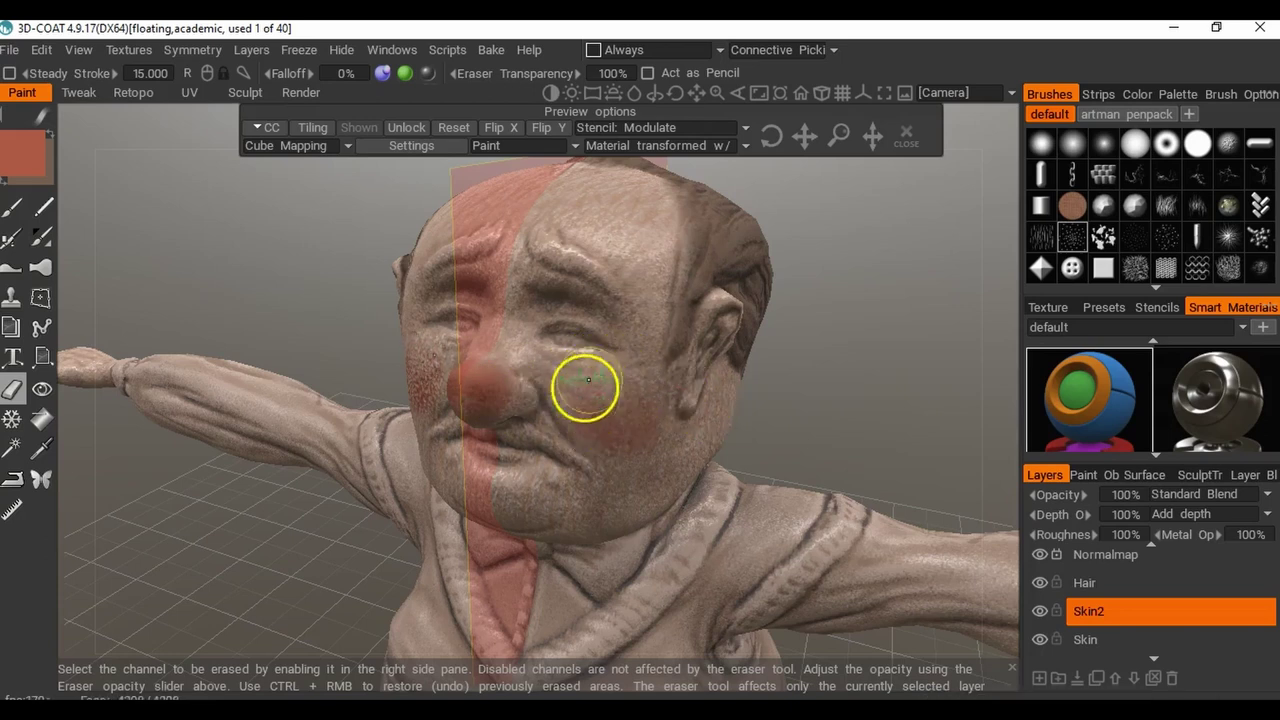
mouse_move(701, 447)
right_down()
mouse_move(746, 354)
mouse_move(571, 389)
right_up()
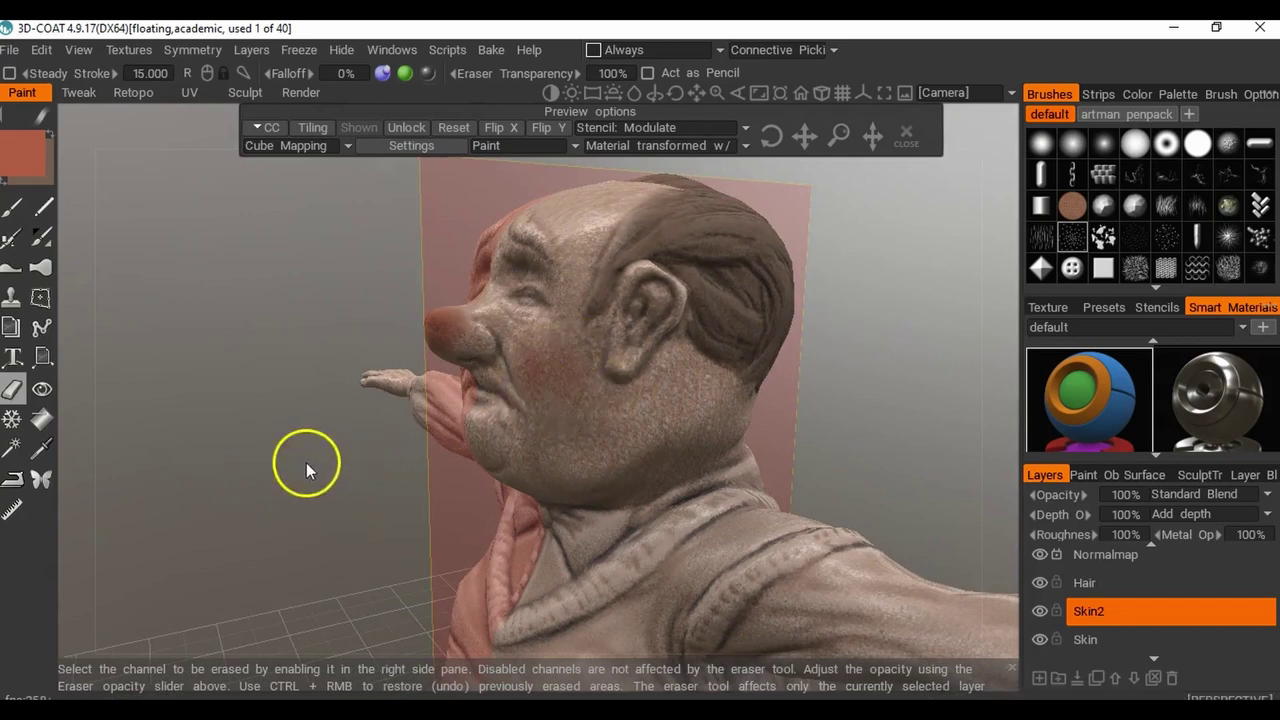
right_drag(306, 463, 438, 449)
mouse_move(480, 374)
mouse_down()
mouse_move(466, 374)
mouse_move(480, 352)
mouse_move(451, 380)
mouse_up()
Inspect the blush from several angles and reduce the Skin2 layer's opacity to 89%.
mouse_move(303, 409)
right_down()
mouse_move(386, 506)
mouse_move(400, 485)
right_up()
right_drag(364, 363, 280, 400)
drag(830, 495, 460, 474)
right_drag(460, 478, 727, 503)
drag(728, 498, 772, 498)
mouse_move(772, 498)
right_down()
mouse_move(880, 503)
mouse_move(896, 538)
mouse_move(866, 565)
right_up()
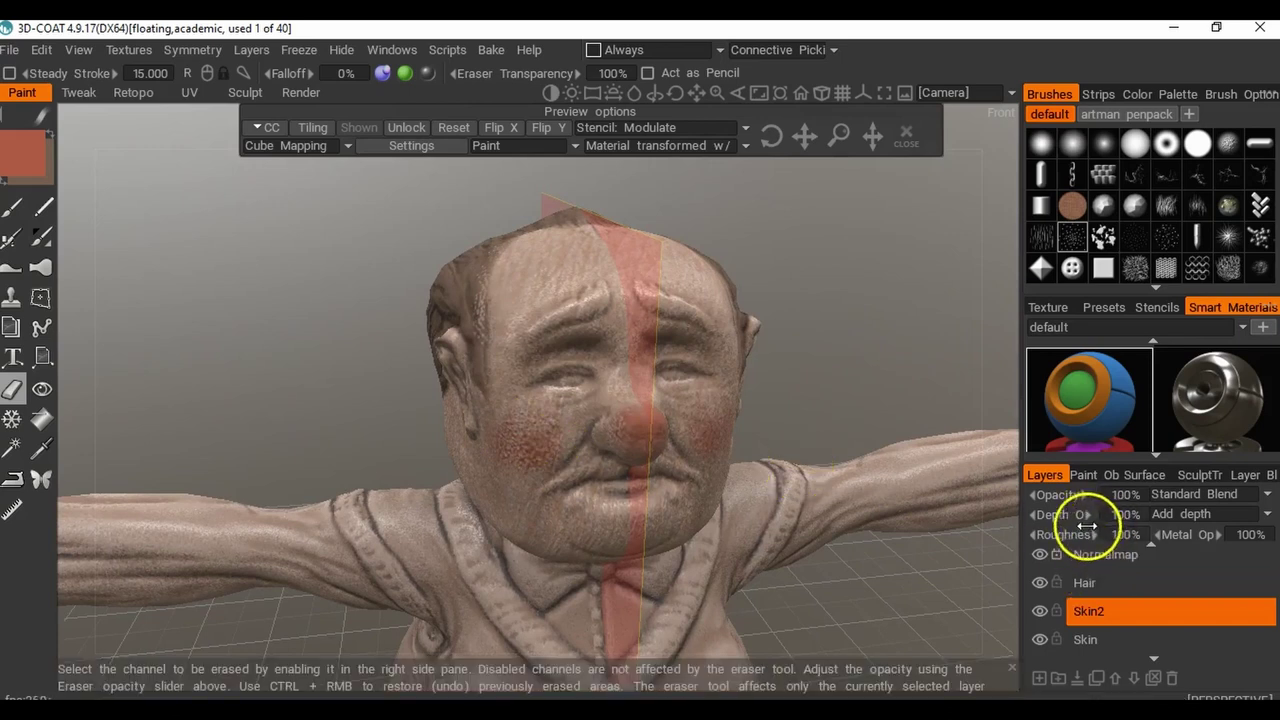
mouse_move(1027, 500)
mouse_down()
mouse_move(996, 500)
mouse_move(1026, 500)
mouse_up()
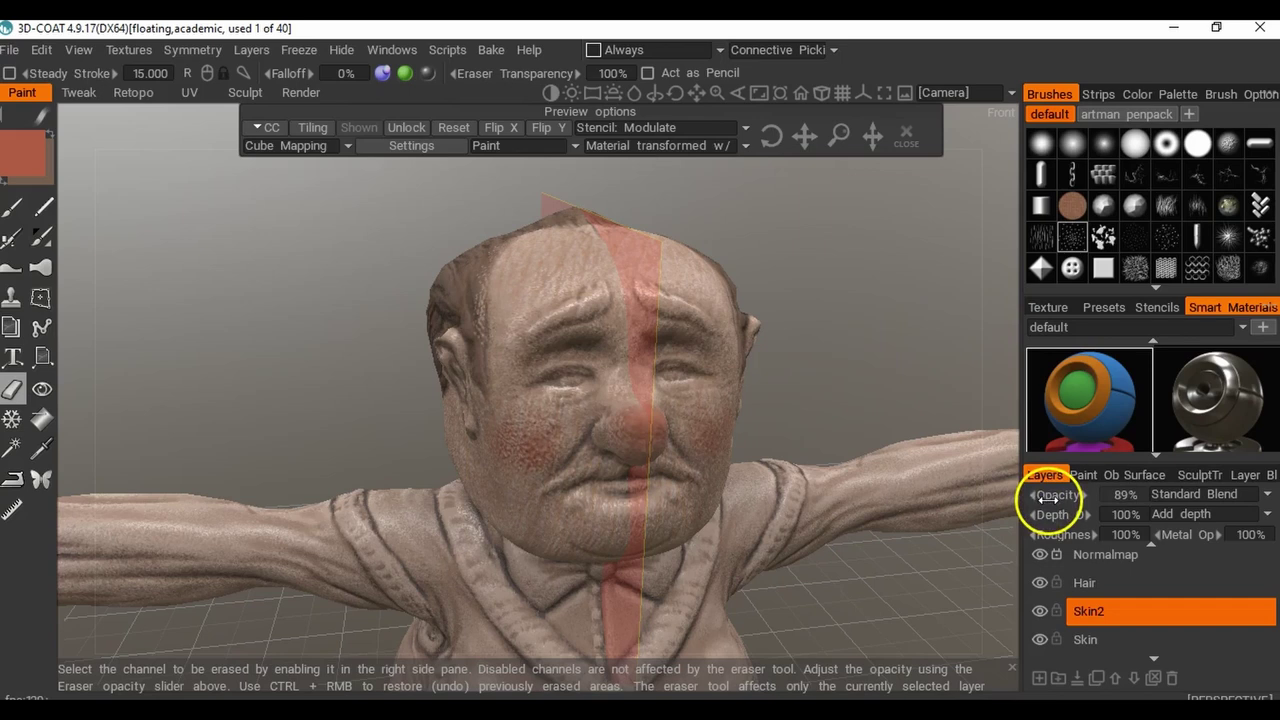
Review the painted hair and blush from the side and front, ending with a wider frontal view of the character.
drag(952, 373, 694, 349)
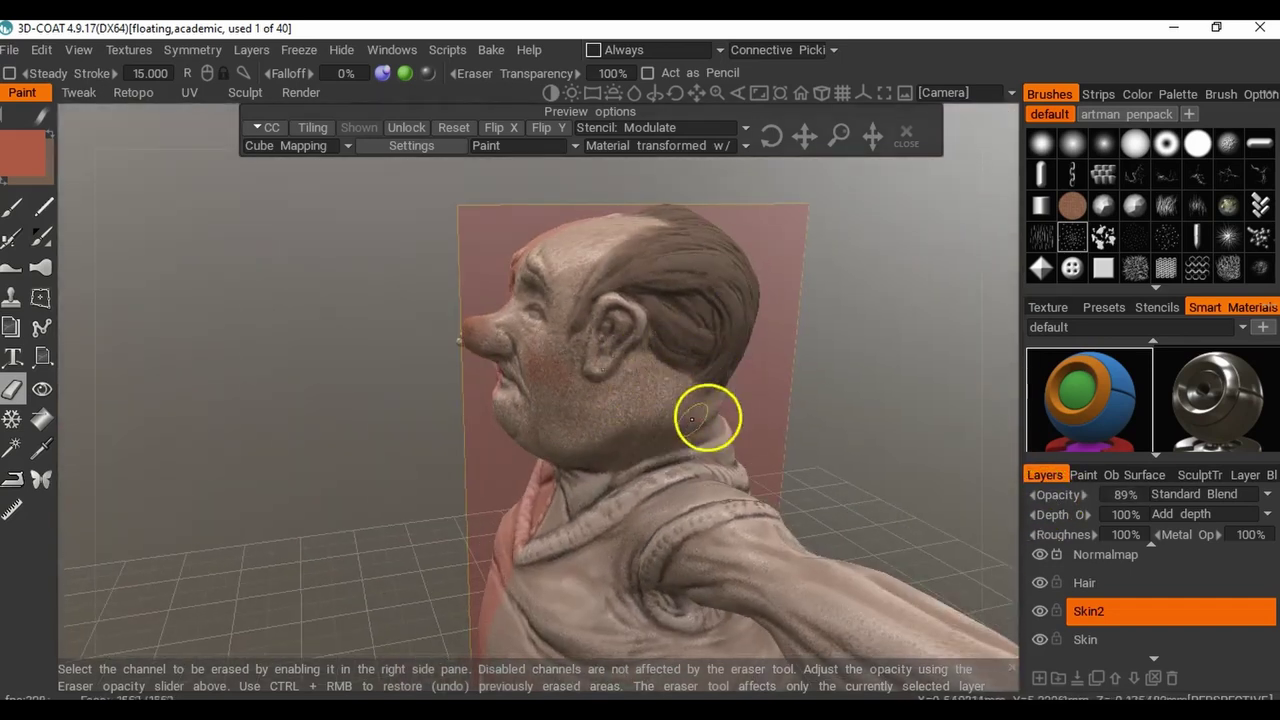
drag(741, 392, 691, 374)
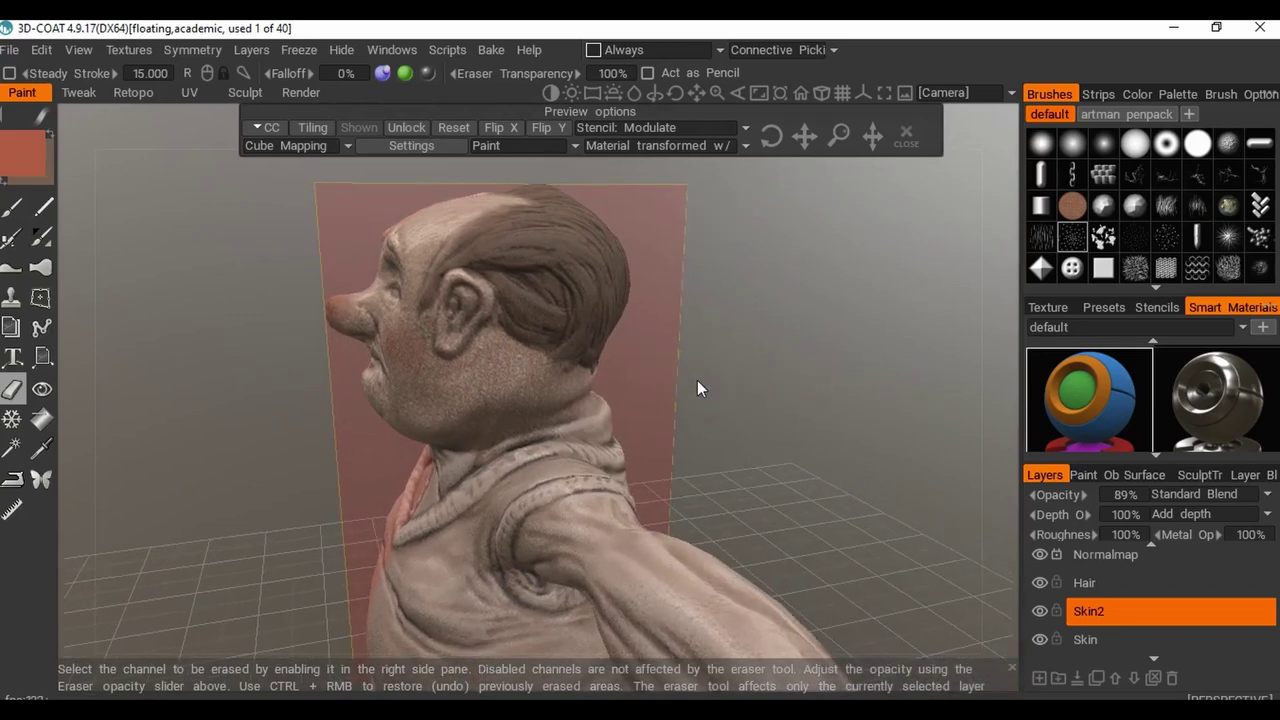
drag(780, 424, 924, 408)
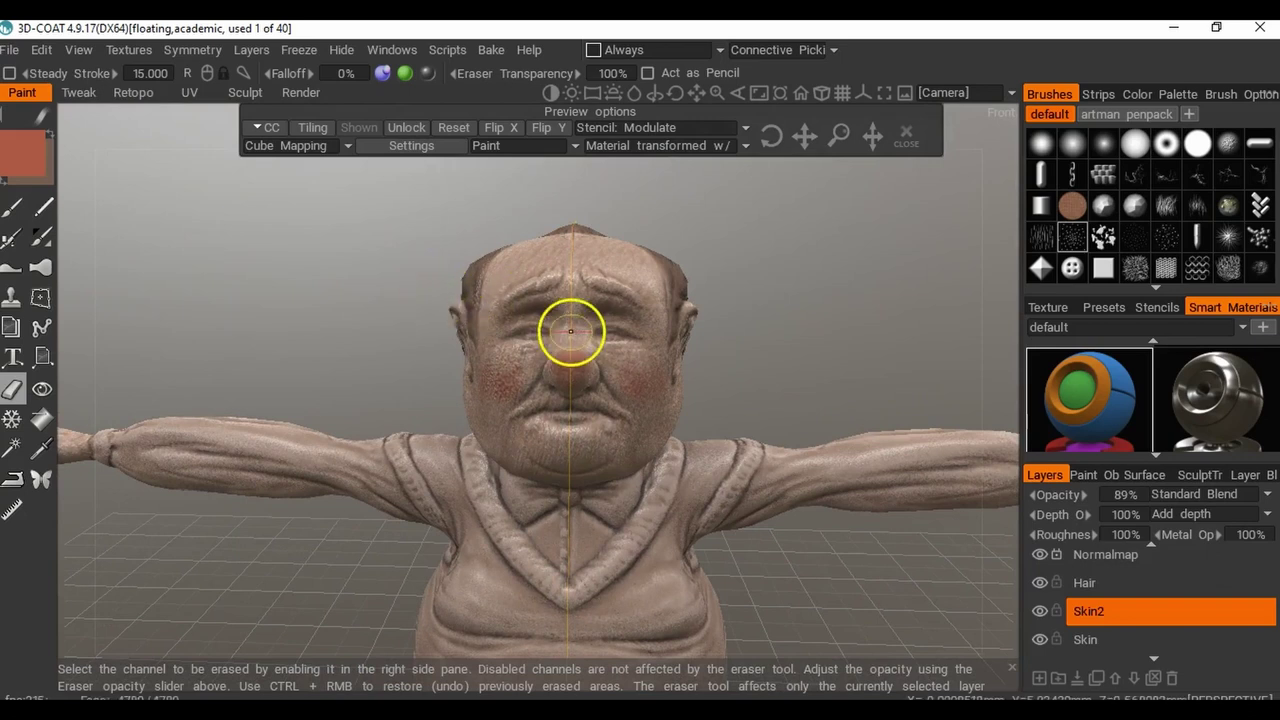
drag(694, 326, 745, 347)
right_drag(880, 310, 728, 303)
scroll(727, 302, down, 2)
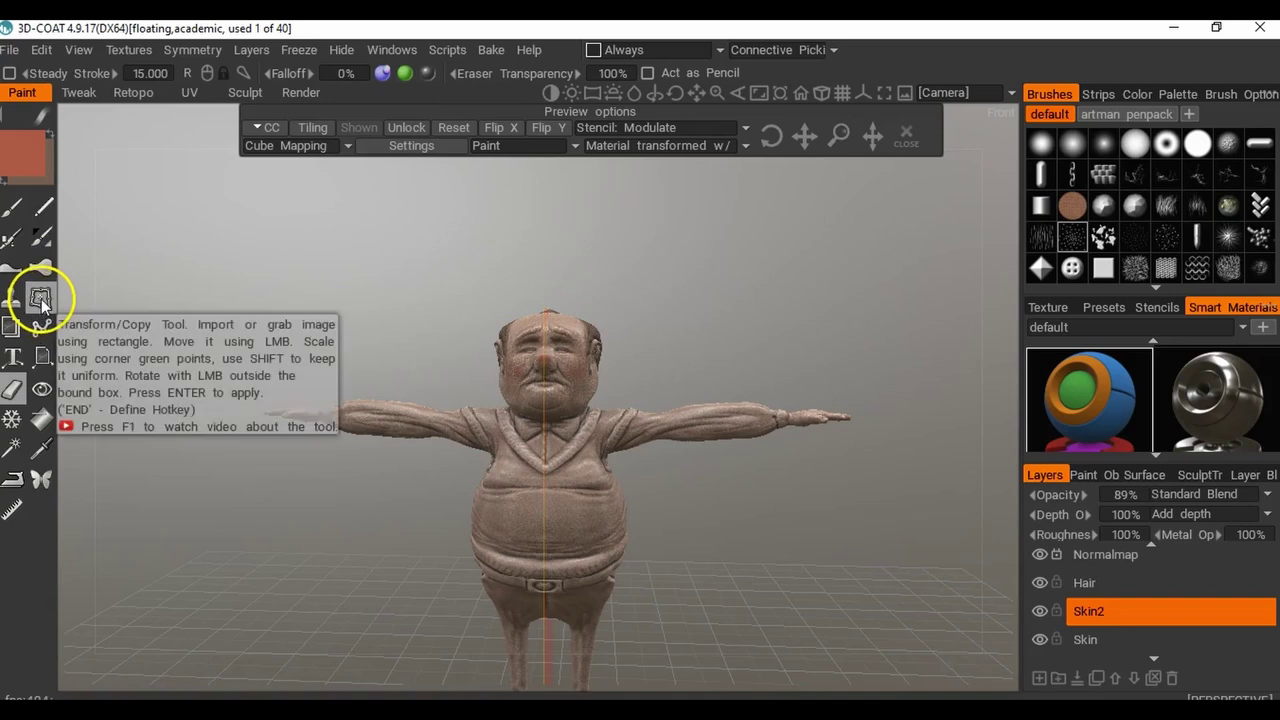
Activate the Transform/Copy tool and set its gloss/roughness opacity to 0.
click(41, 299)
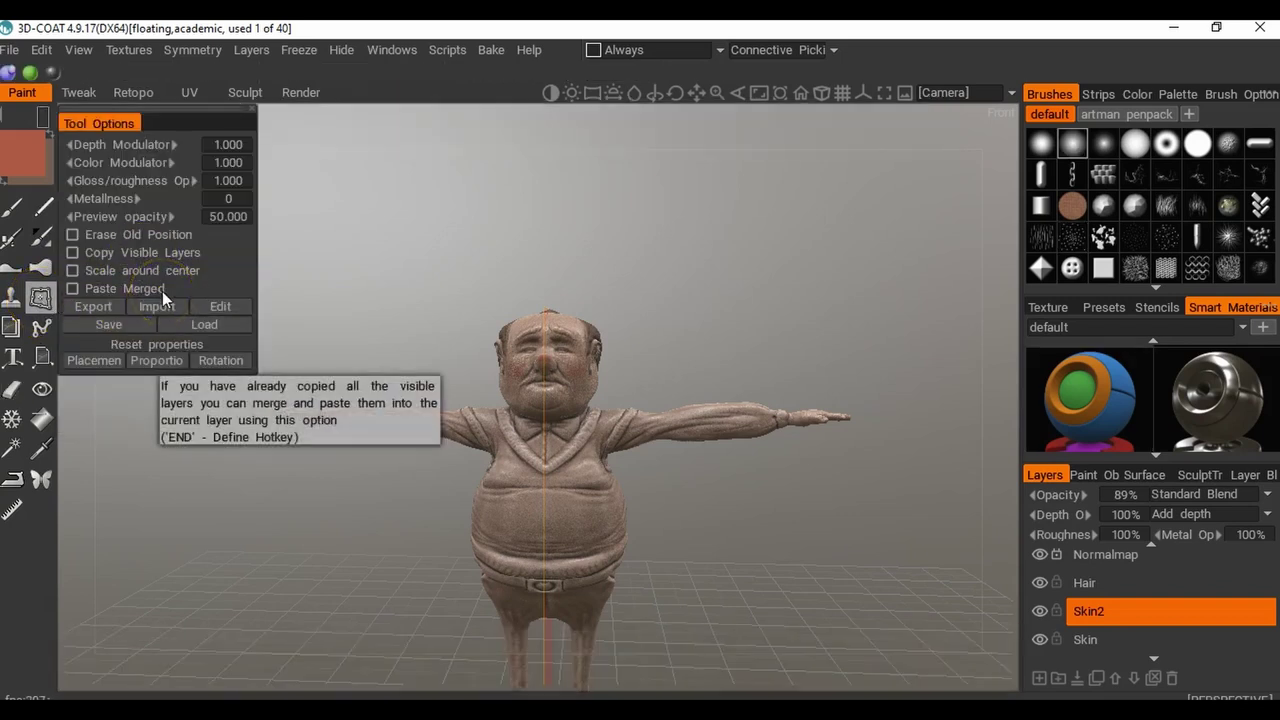
click(228, 181)
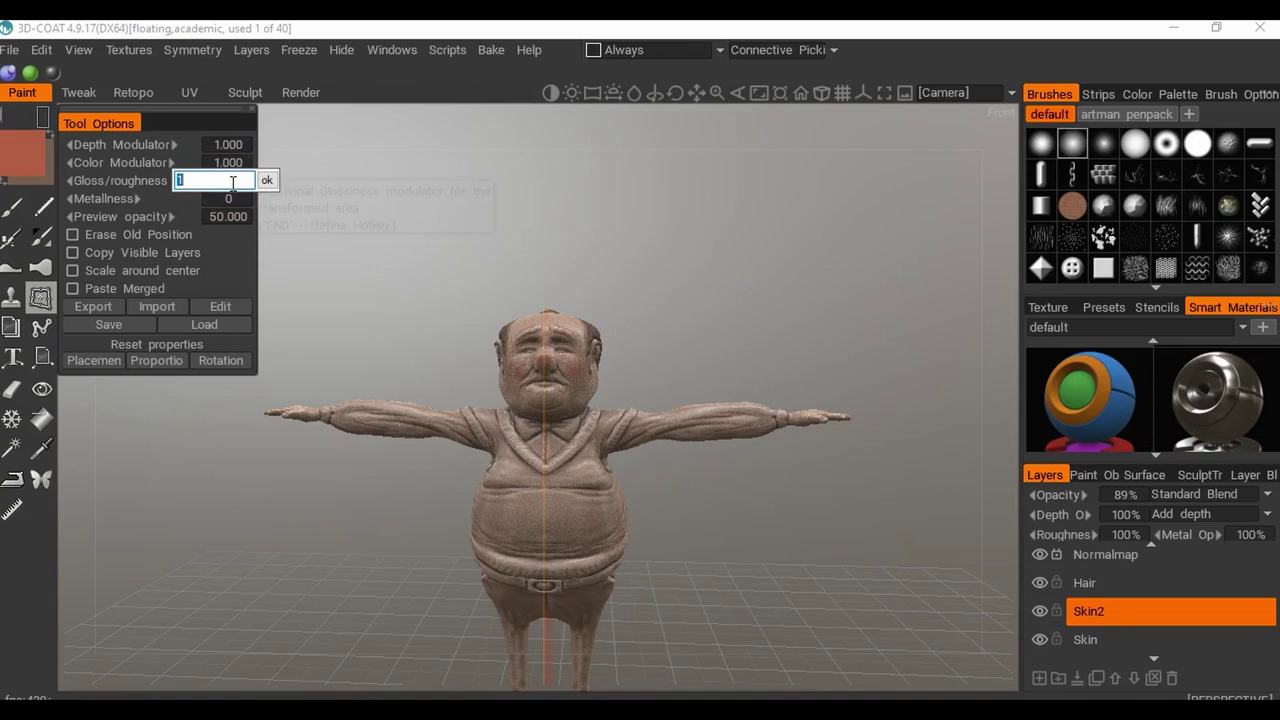
key(Return)
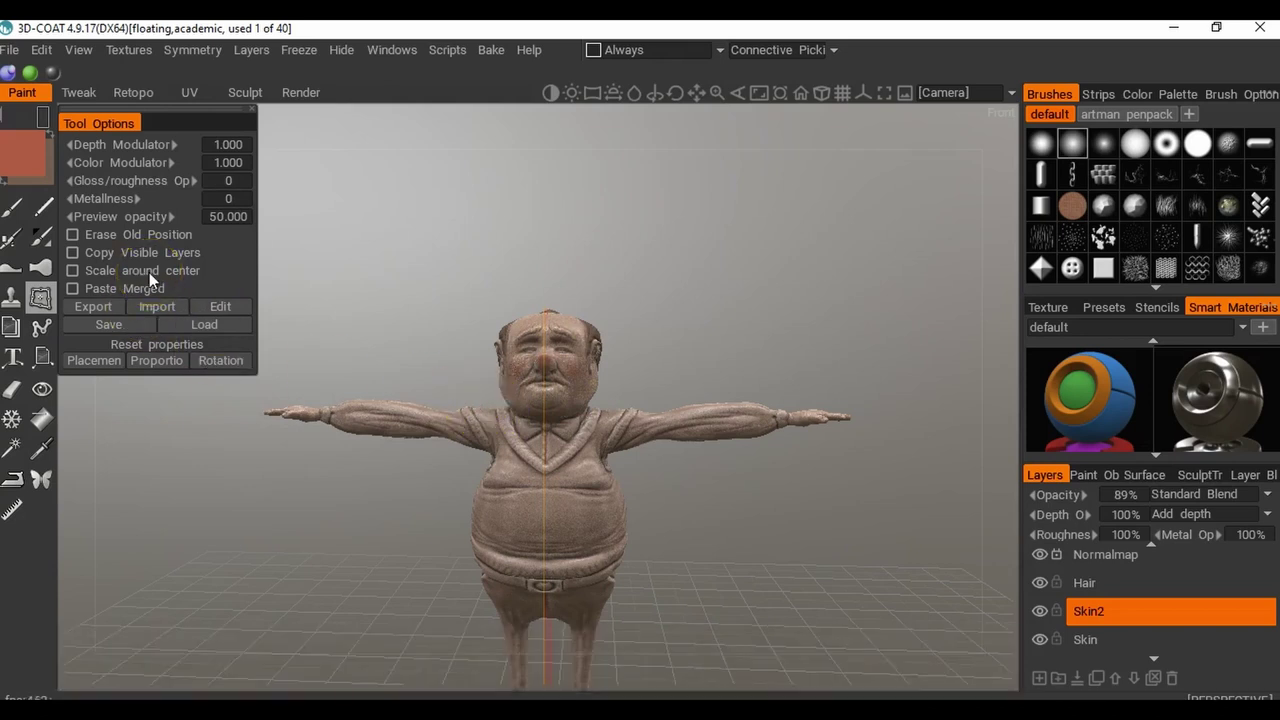
Start importing an image and look through the Desktop files and folders for a face photo.
click(168, 310)
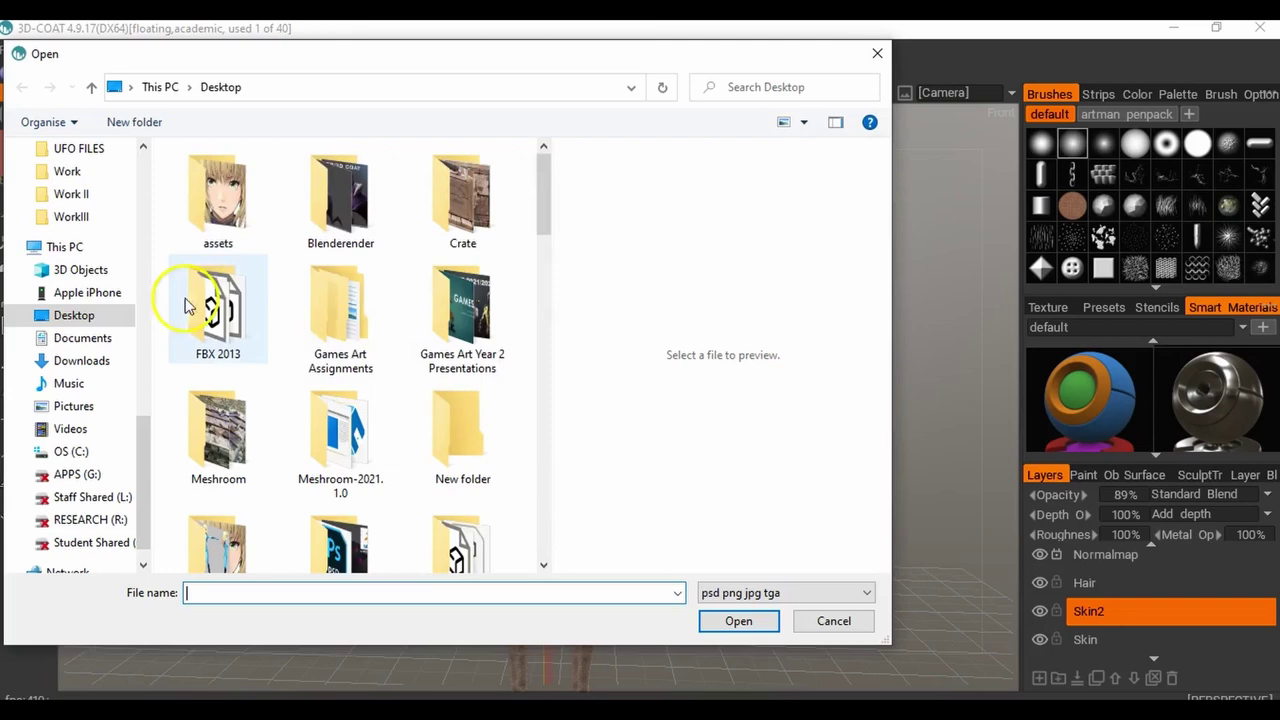
scroll(395, 340, down, 5)
scroll(398, 336, down, 5)
scroll(398, 326, up, 3)
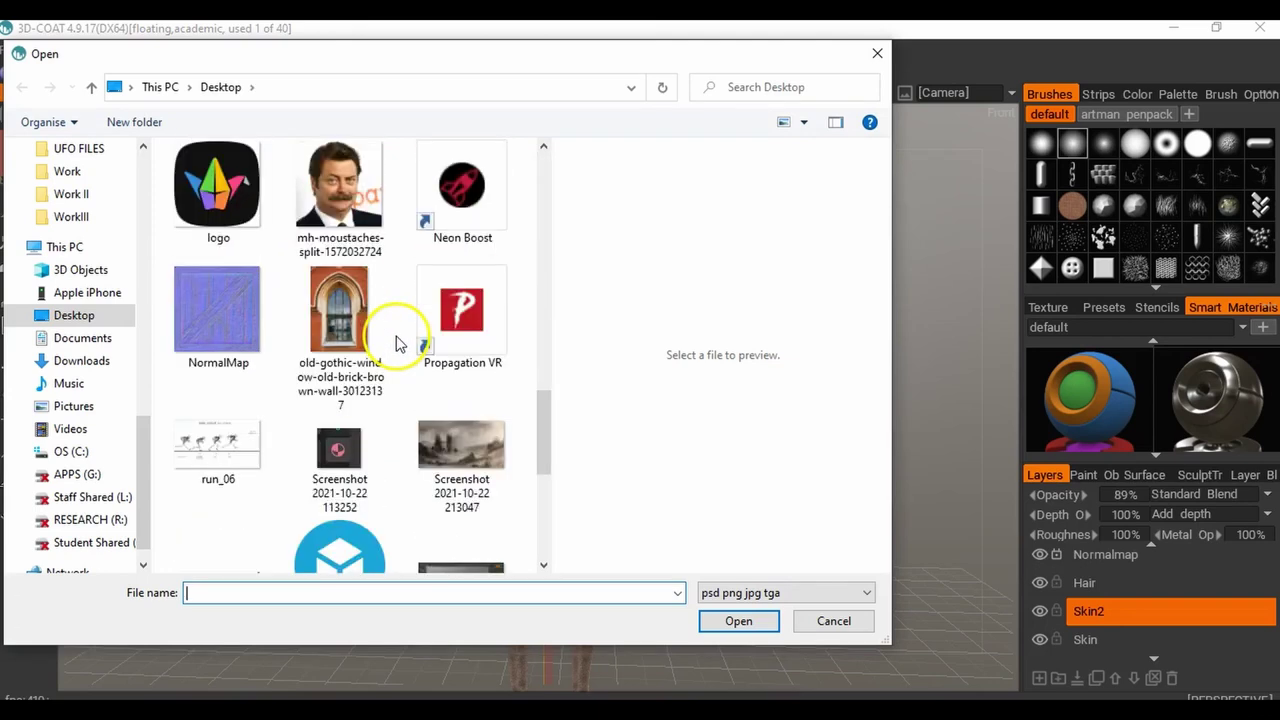
scroll(435, 295, up, 2)
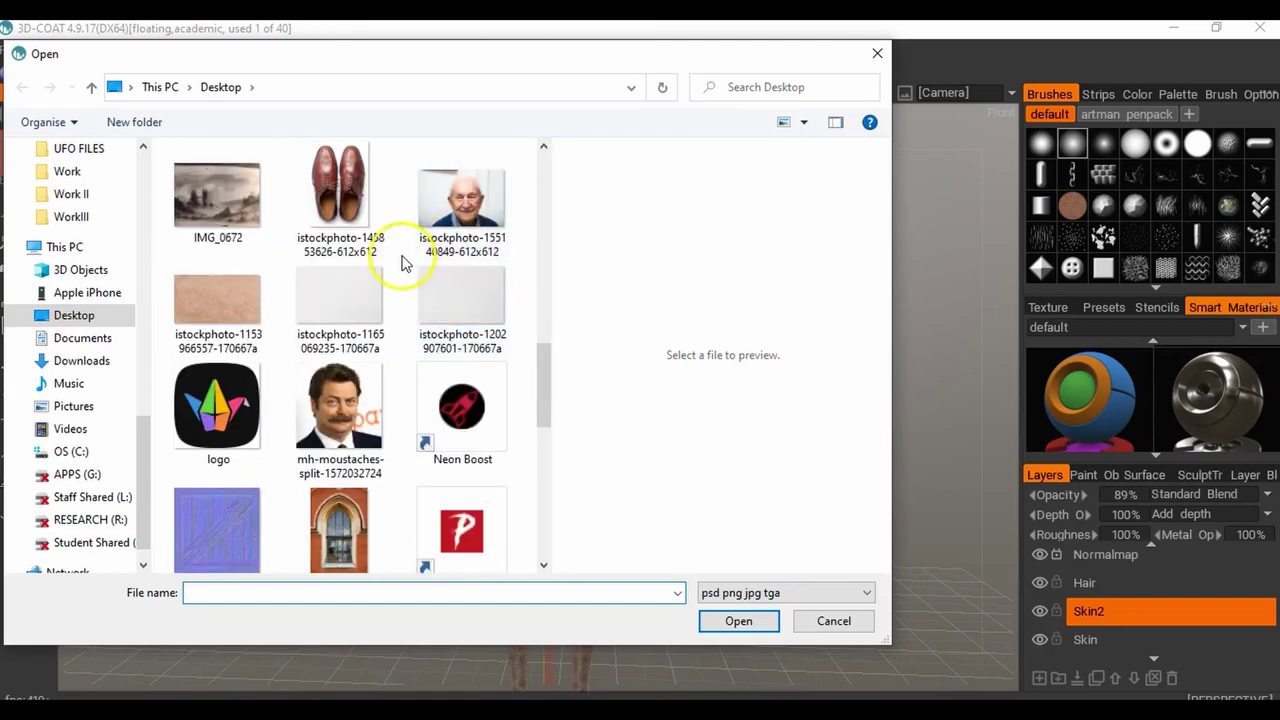
scroll(403, 262, down, 5)
scroll(405, 266, up, 5)
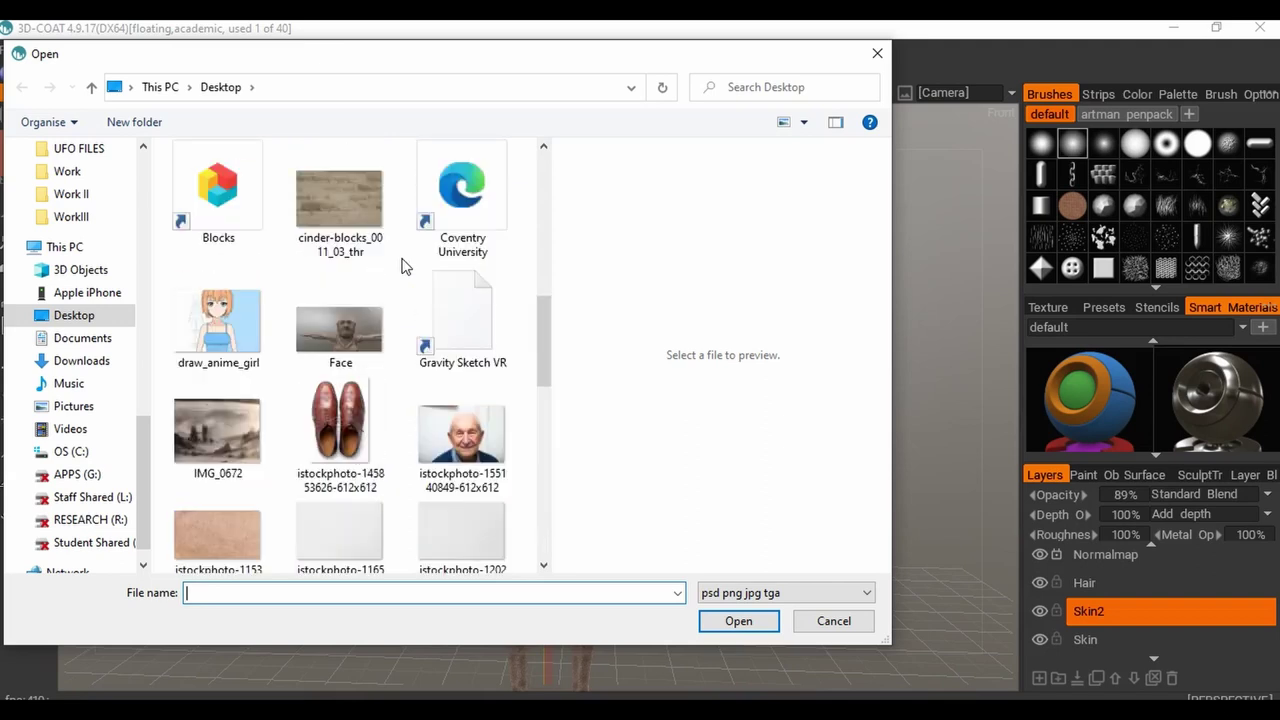
scroll(425, 290, up, 5)
scroll(445, 358, up, 2)
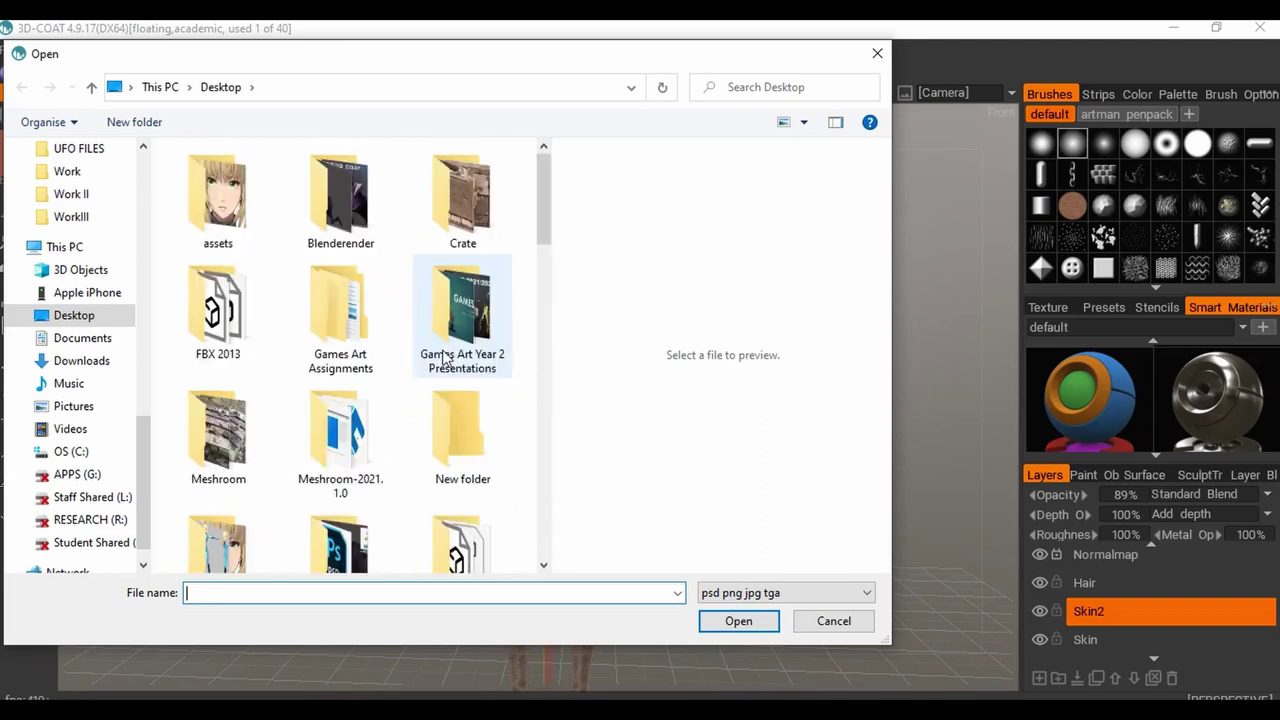
scroll(445, 358, down, 10)
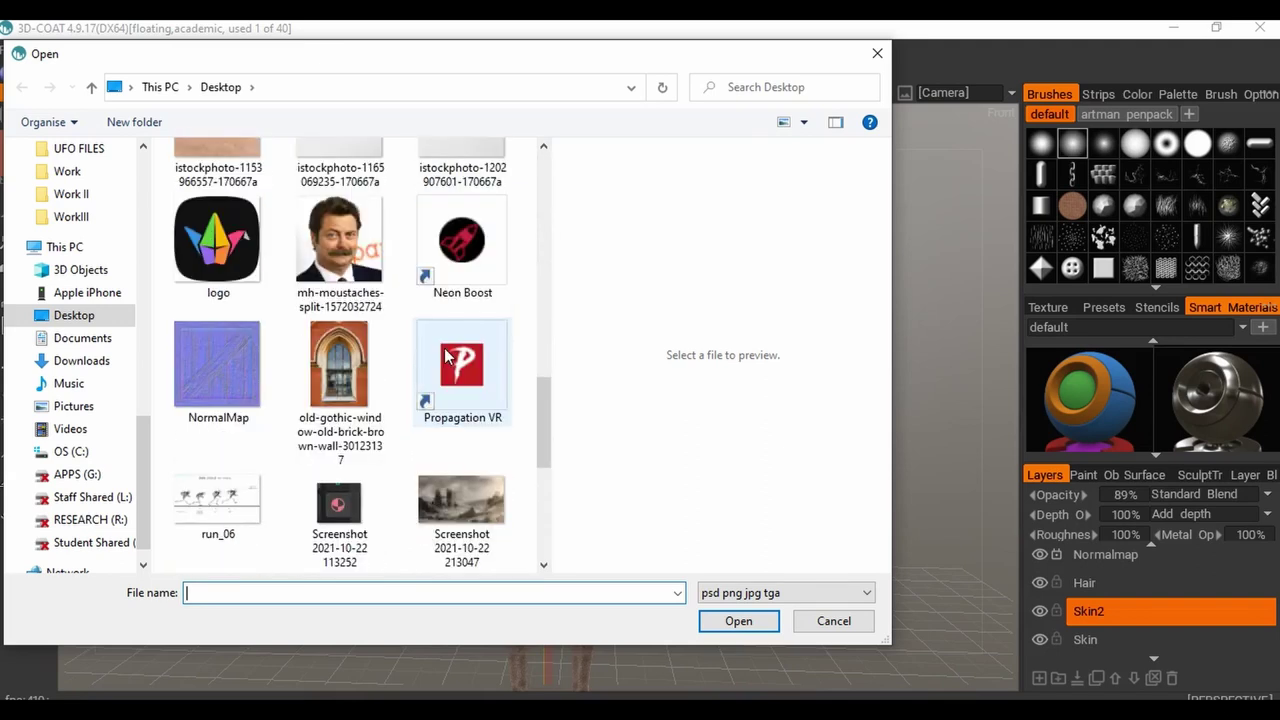
scroll(423, 356, down, 4)
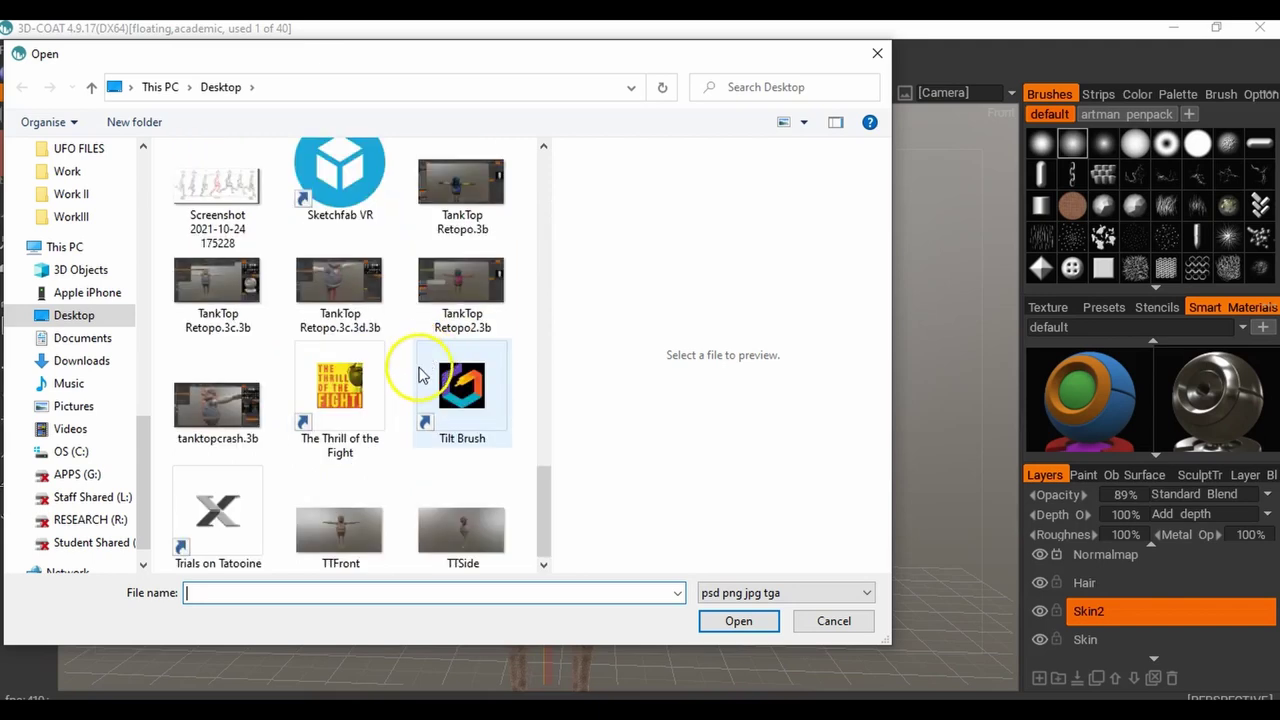
scroll(420, 375, up, 14)
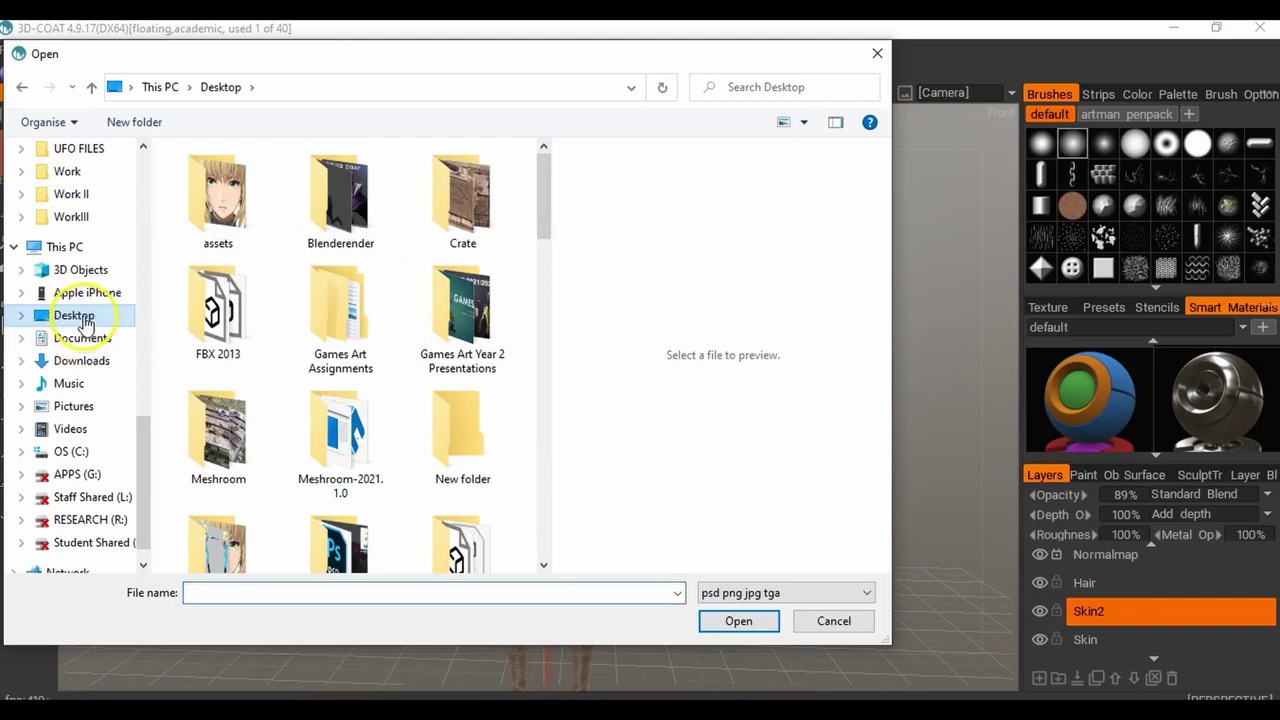
scroll(323, 337, down, 6)
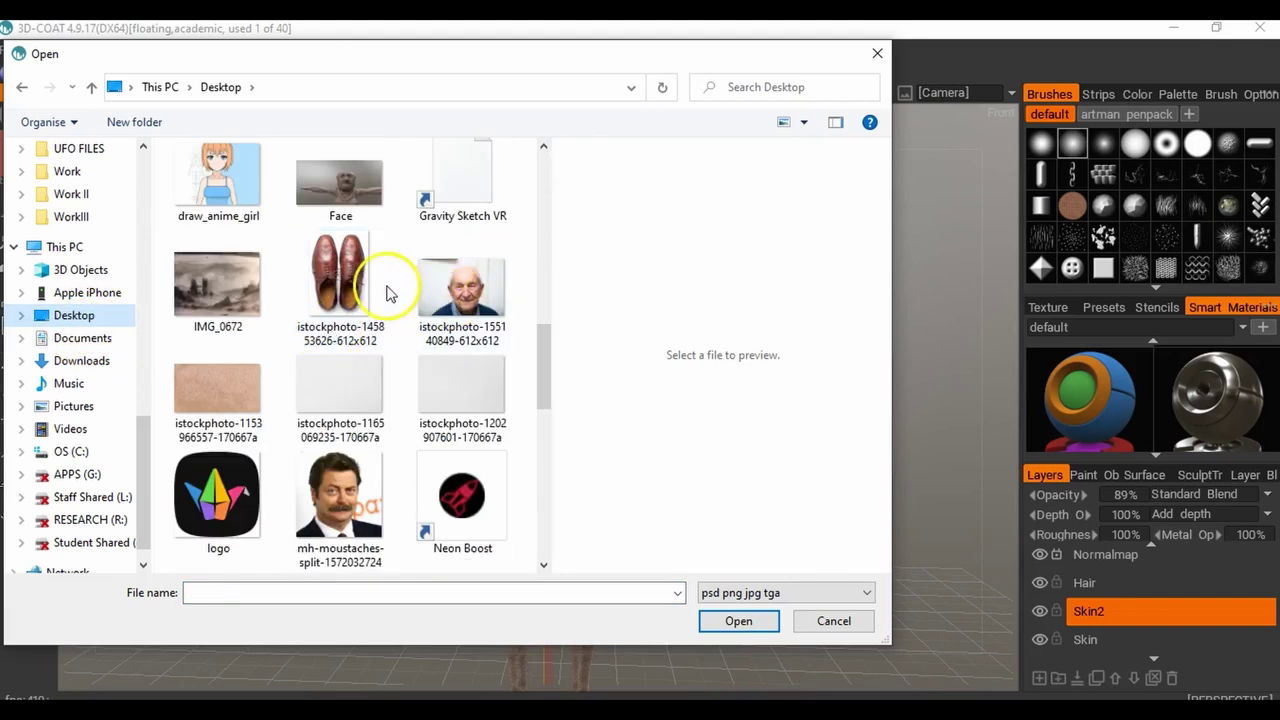
scroll(338, 325, down, 6)
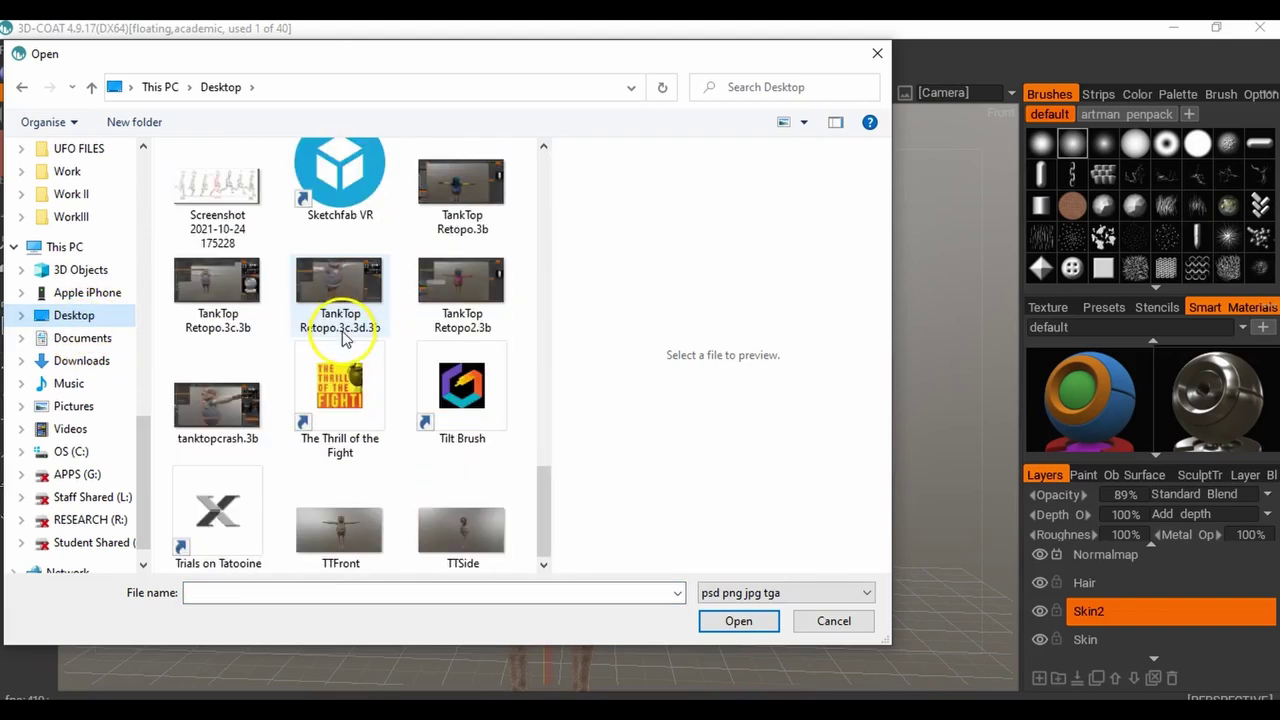
scroll(340, 337, up, 12)
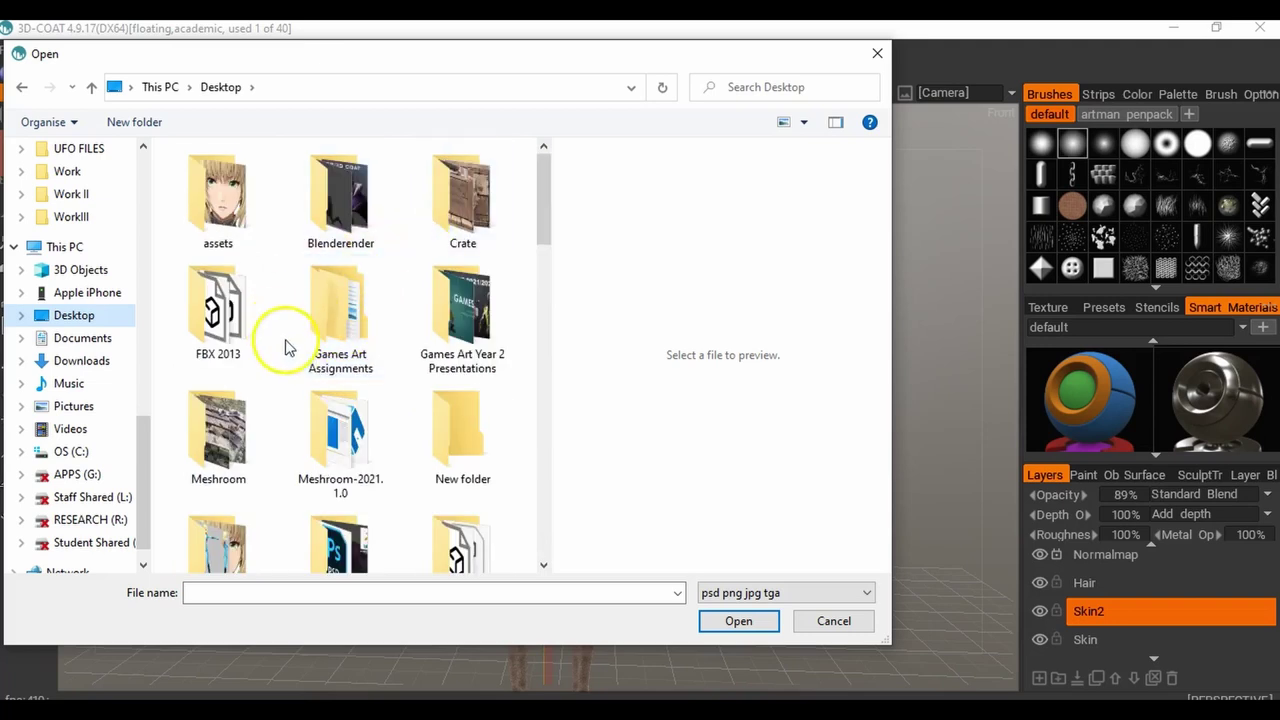
scroll(352, 395, down, 6)
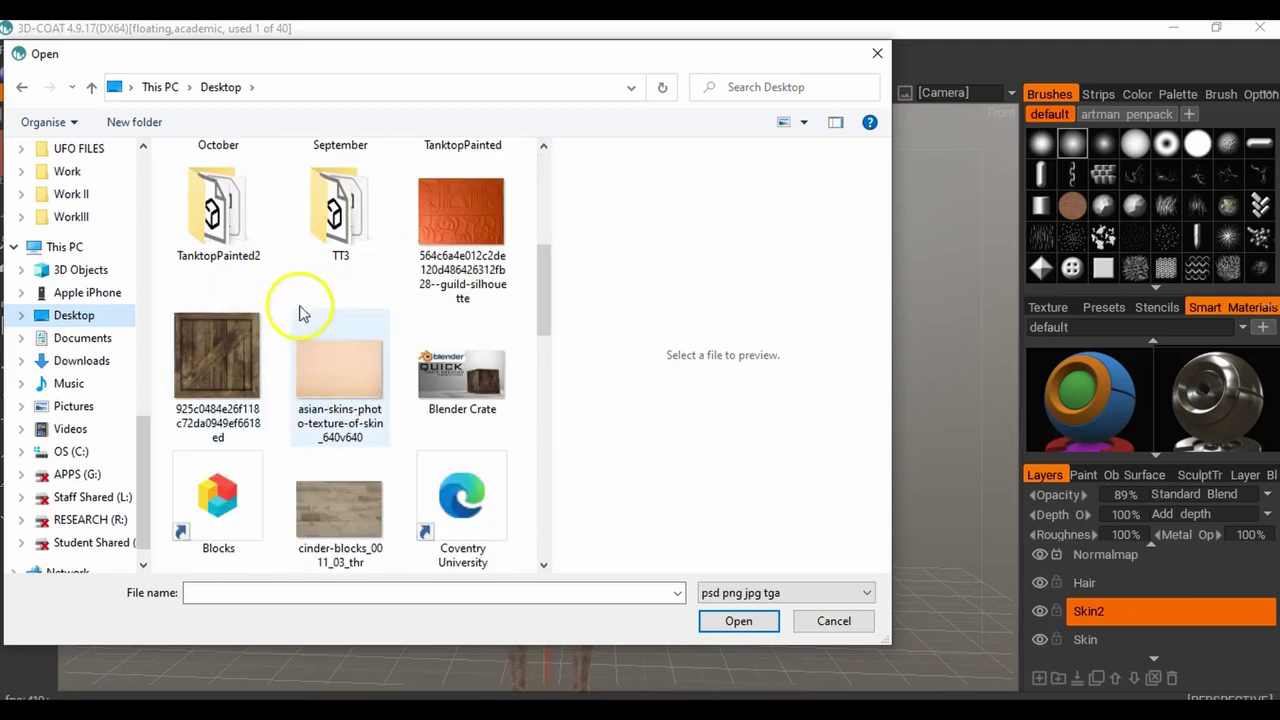
scroll(380, 331, up, 6)
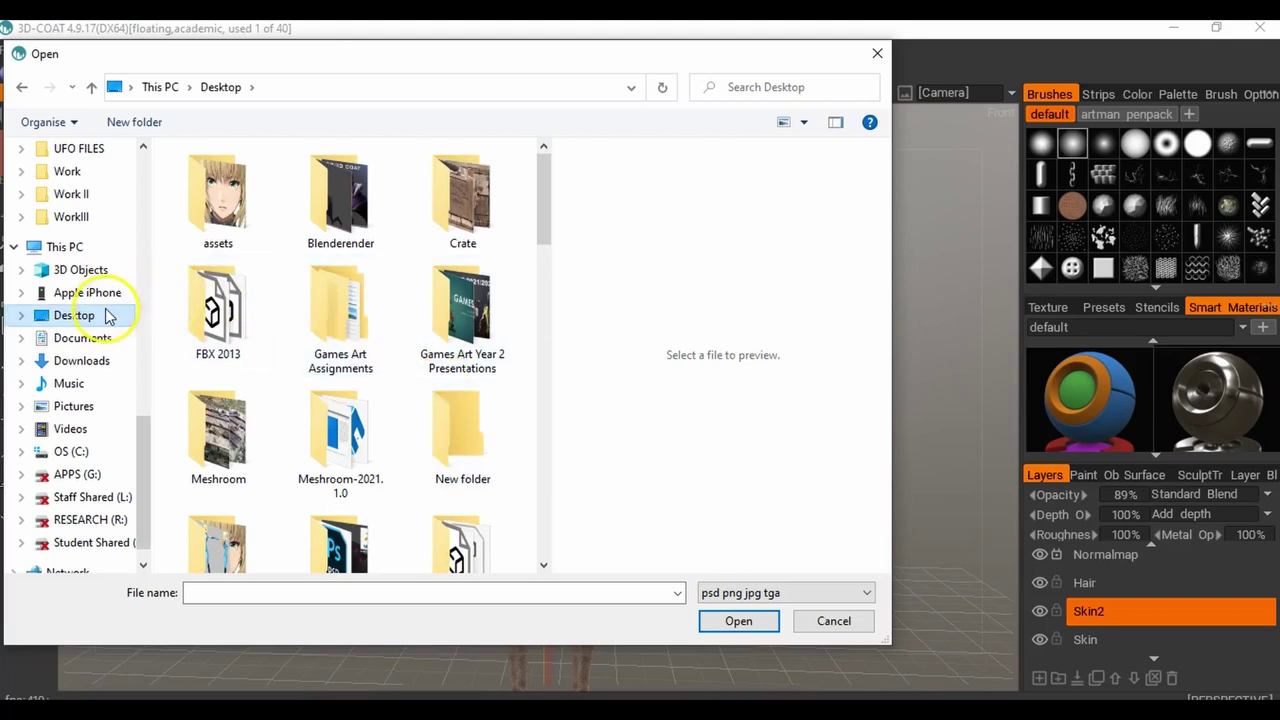
scroll(316, 360, down, 2)
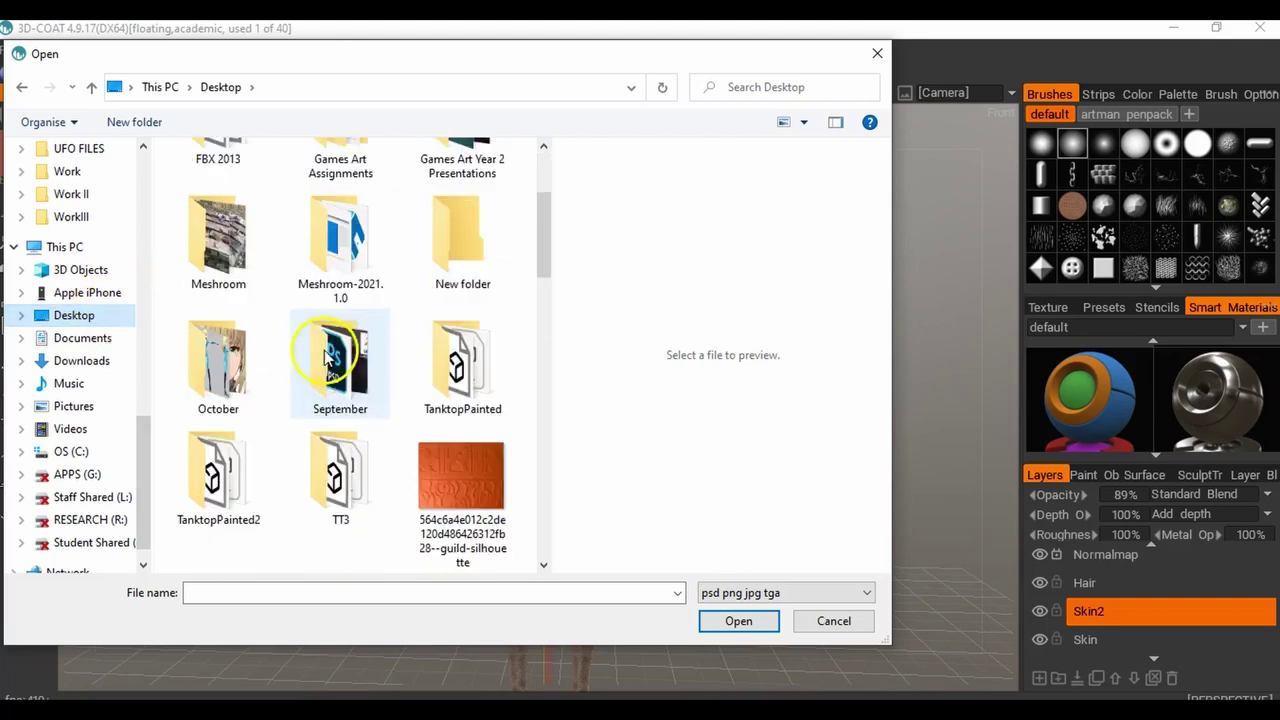
Import the external-content.duckduckgo.com1 photo of the capped, moustached man from the October folder.
click(234, 366)
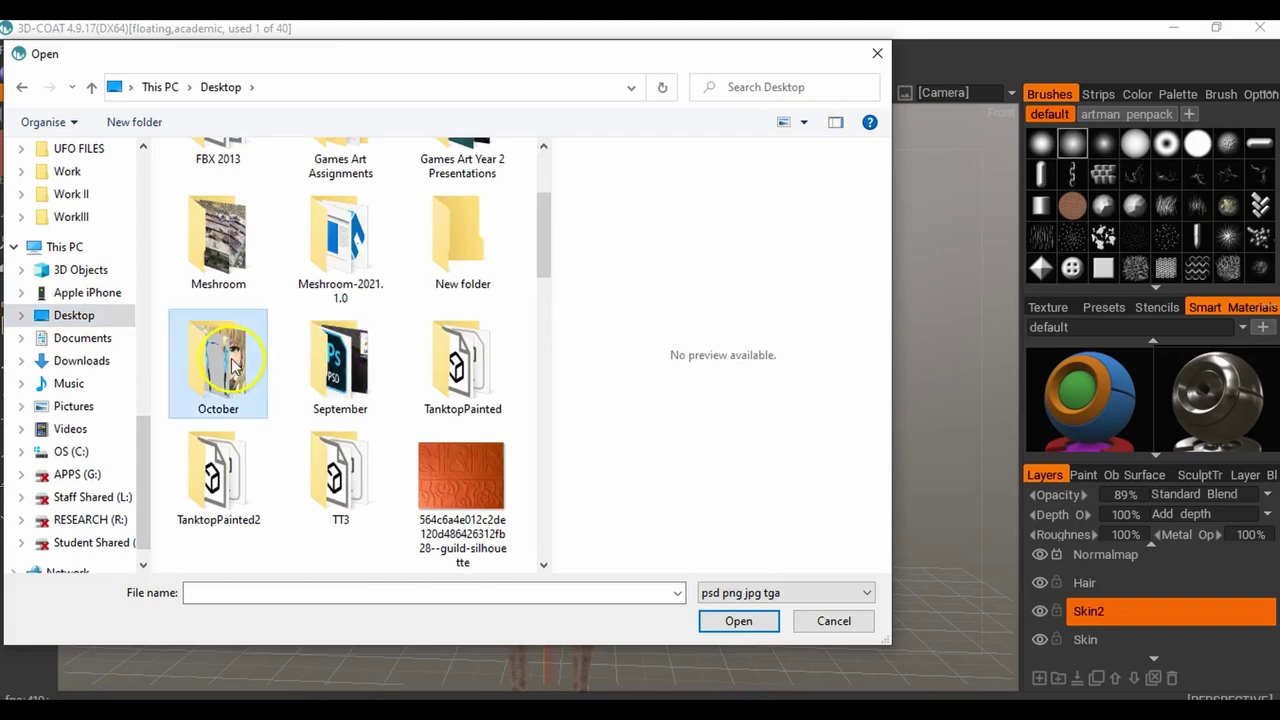
double_click(234, 366)
scroll(443, 343, down, 6)
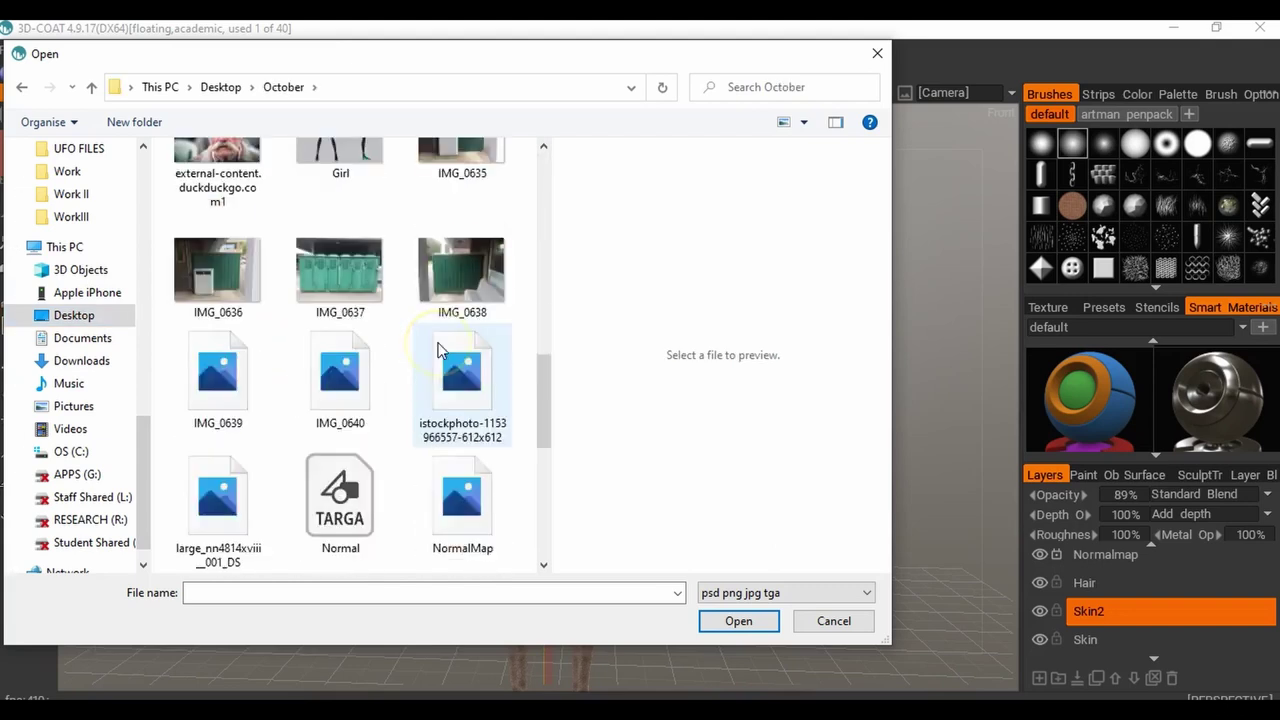
scroll(441, 350, up, 3)
scroll(320, 420, down, 2)
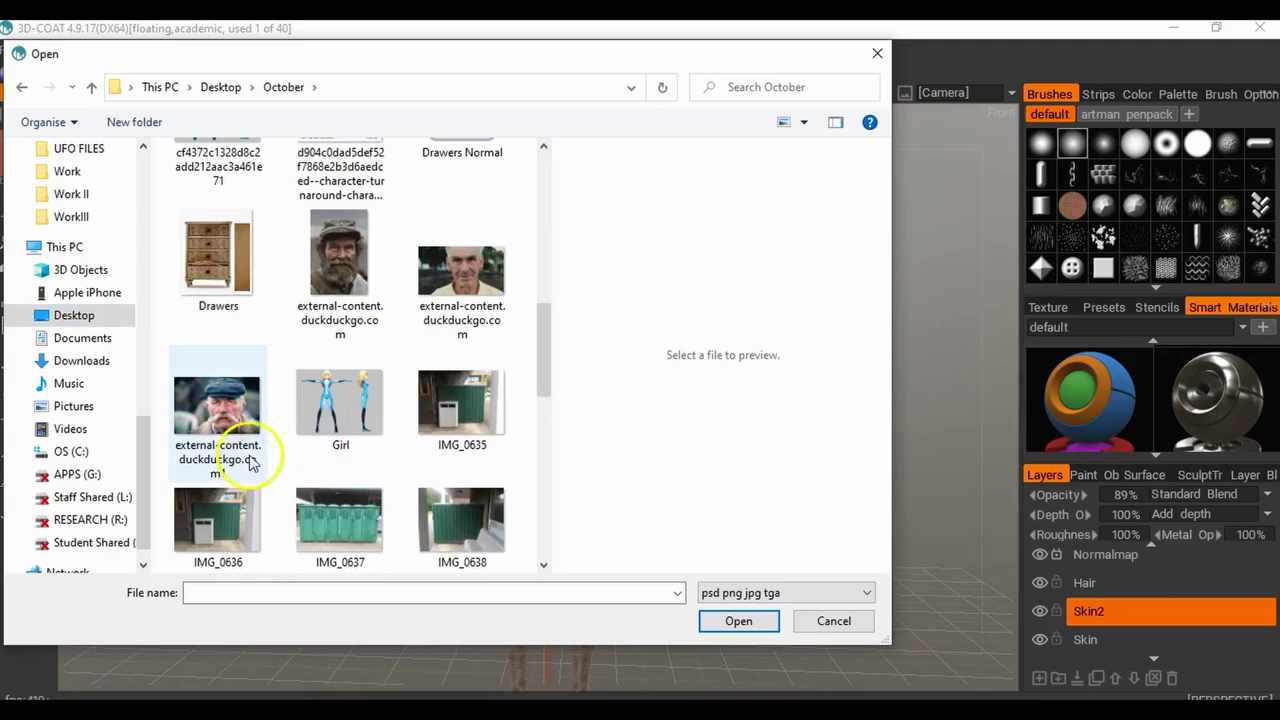
click(220, 422)
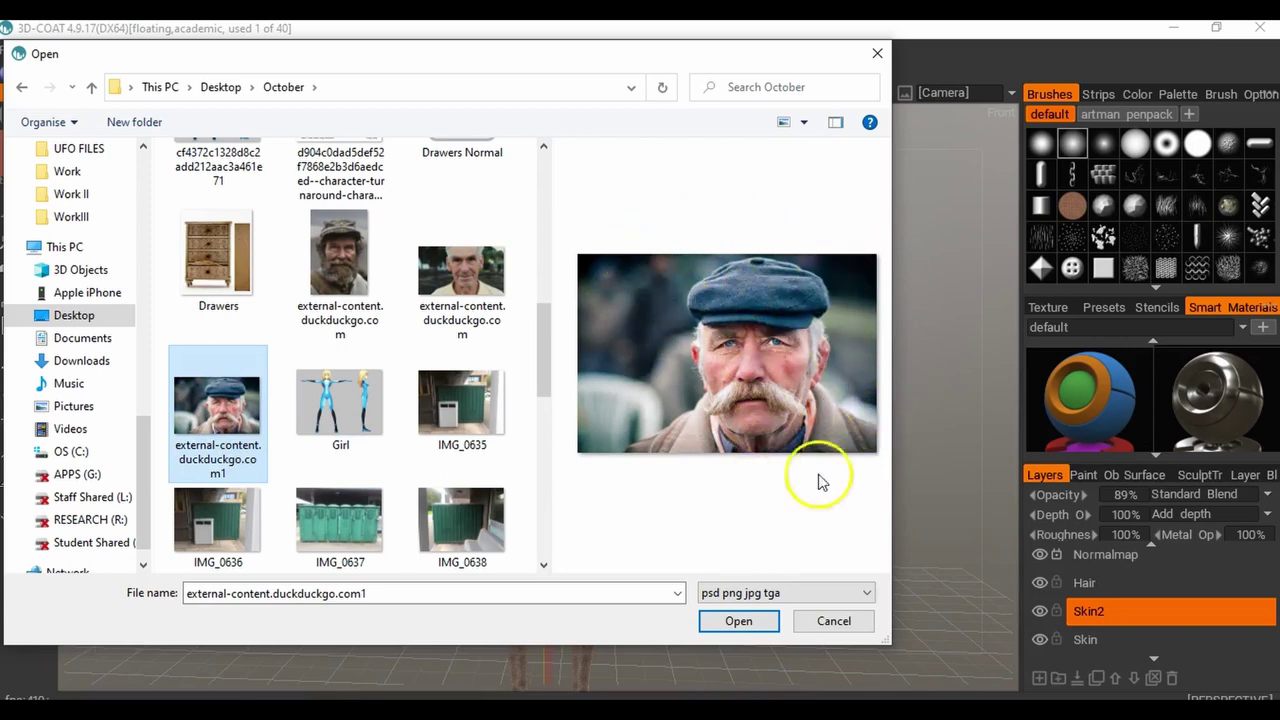
click(739, 621)
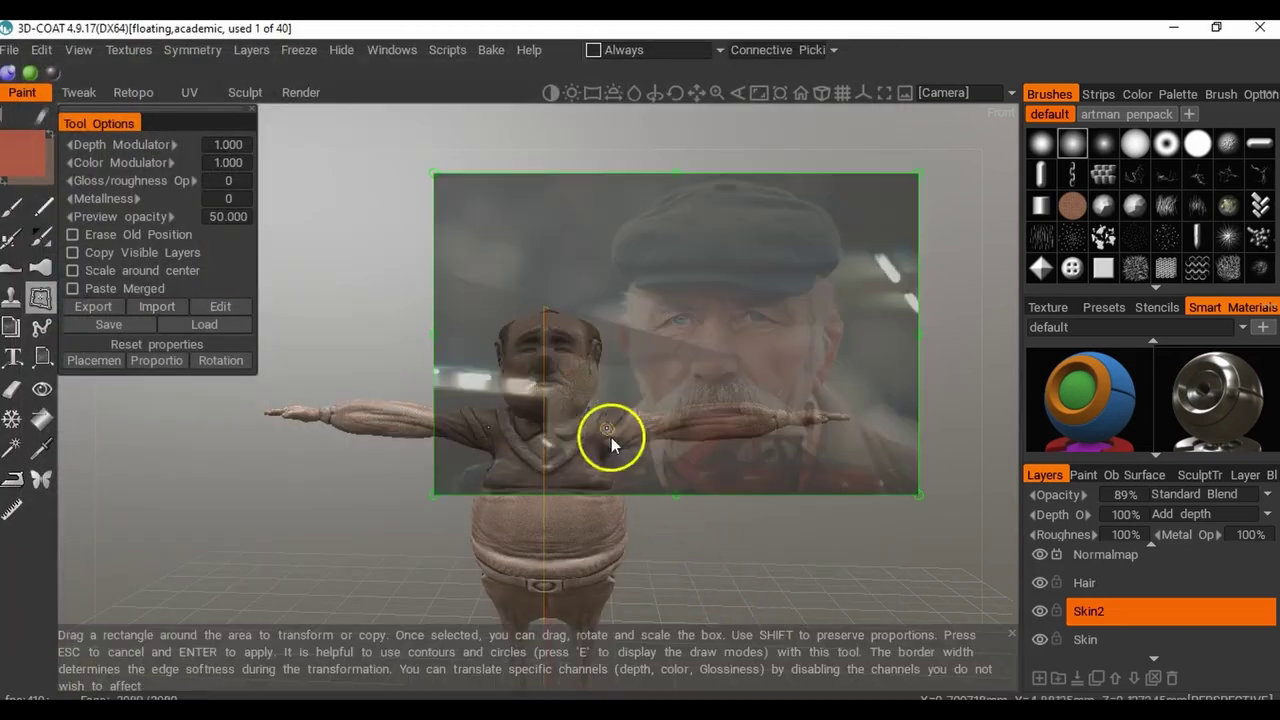
Move the imported photo over the character's head and enlarge the model's view to suit the photographed face.
drag(772, 331, 629, 341)
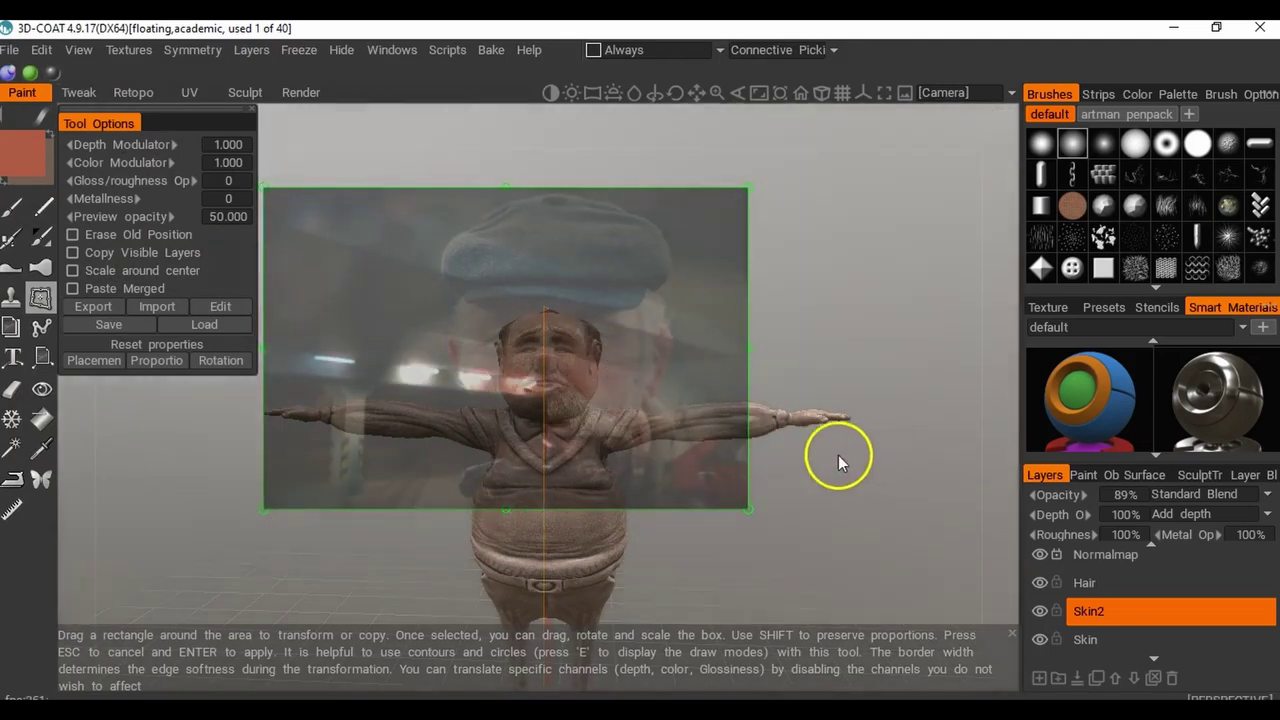
right_drag(847, 458, 1063, 429)
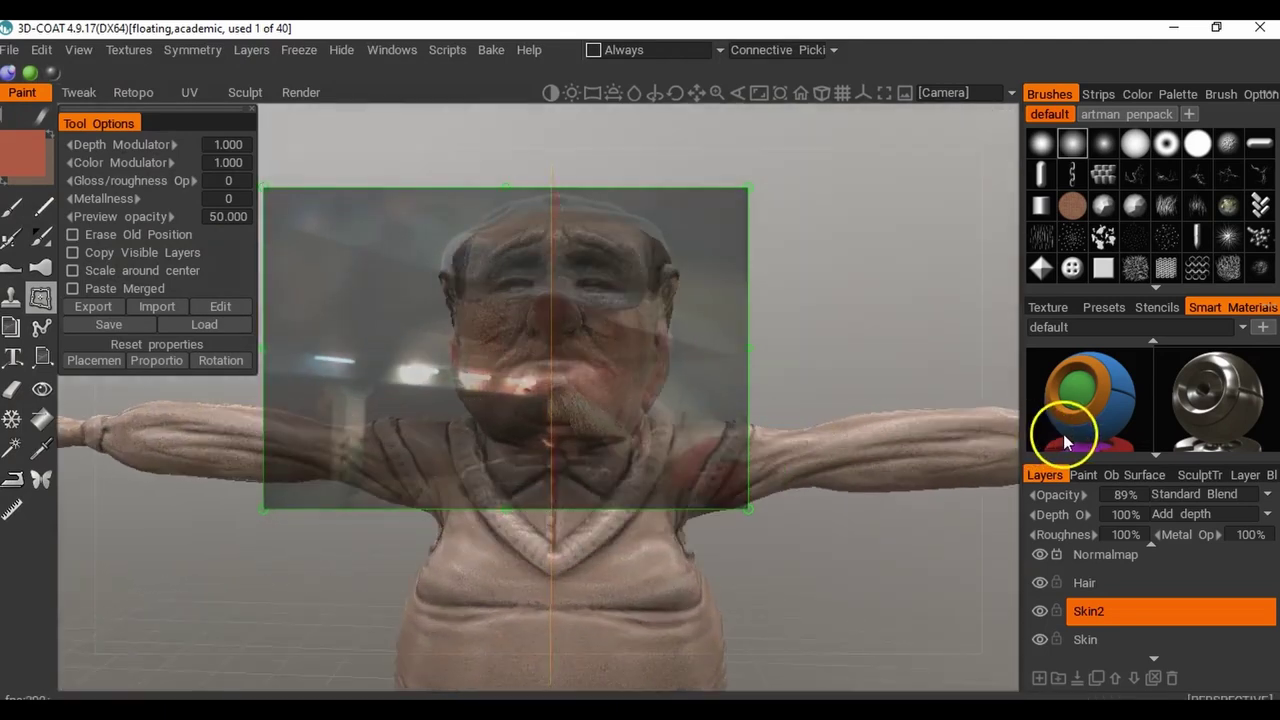
right_click(1066, 440)
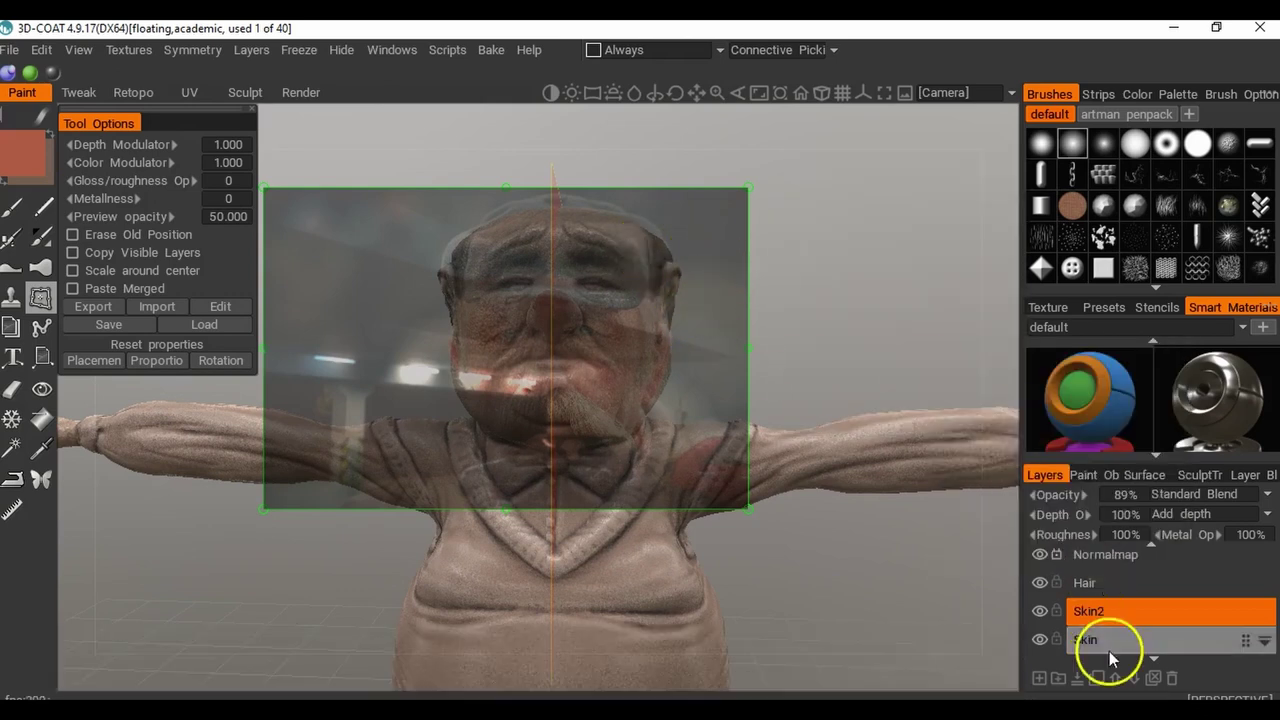
Add a new layer above Skin2 and name it Face.
click(1039, 678)
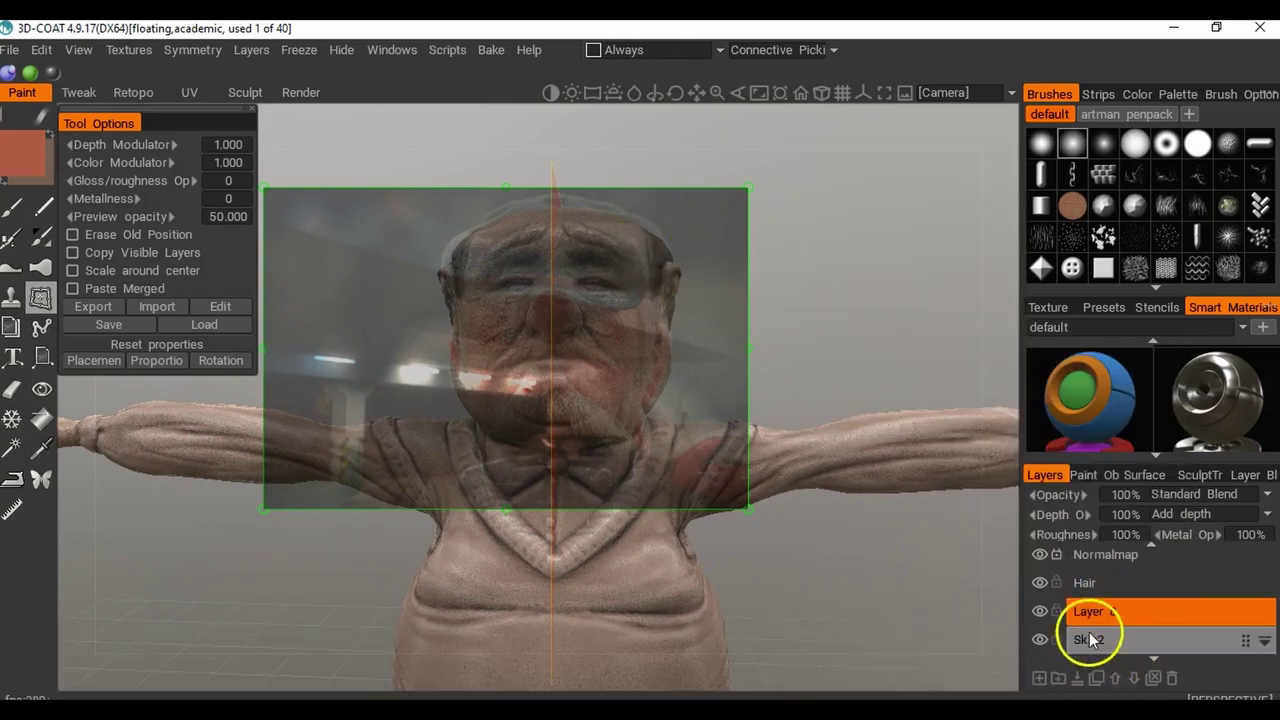
double_click(1099, 621)
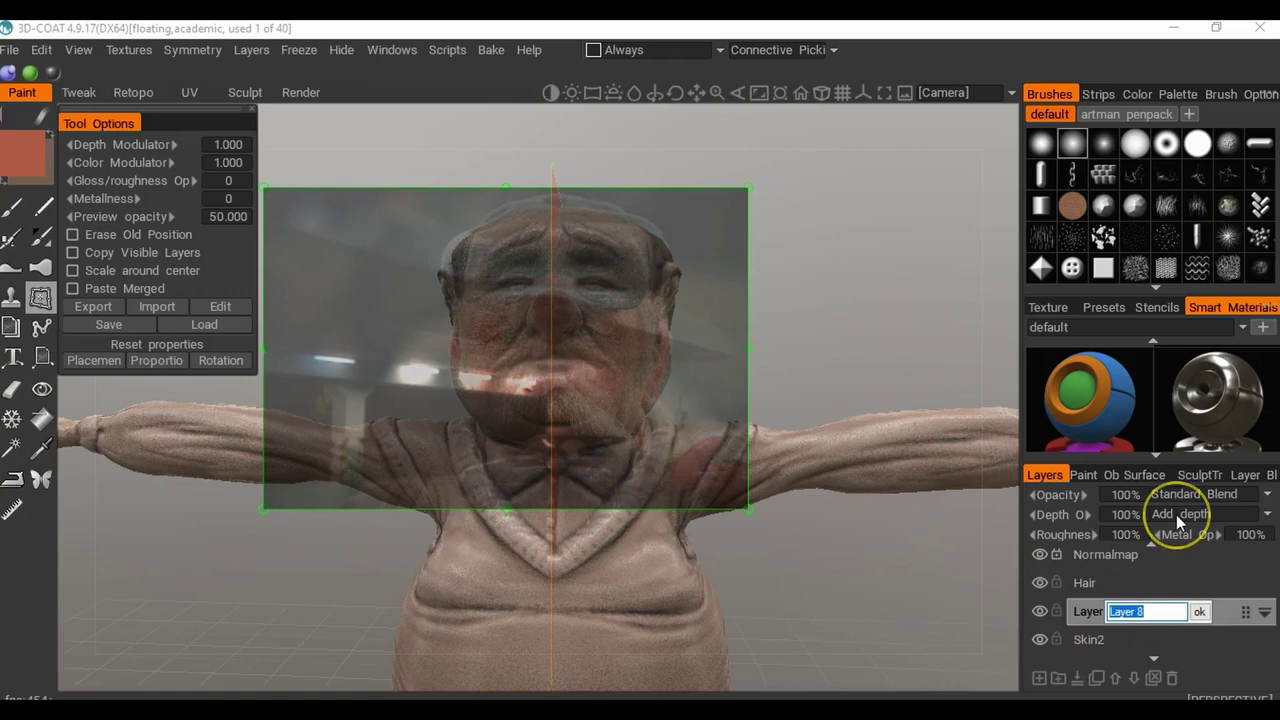
text(Face)
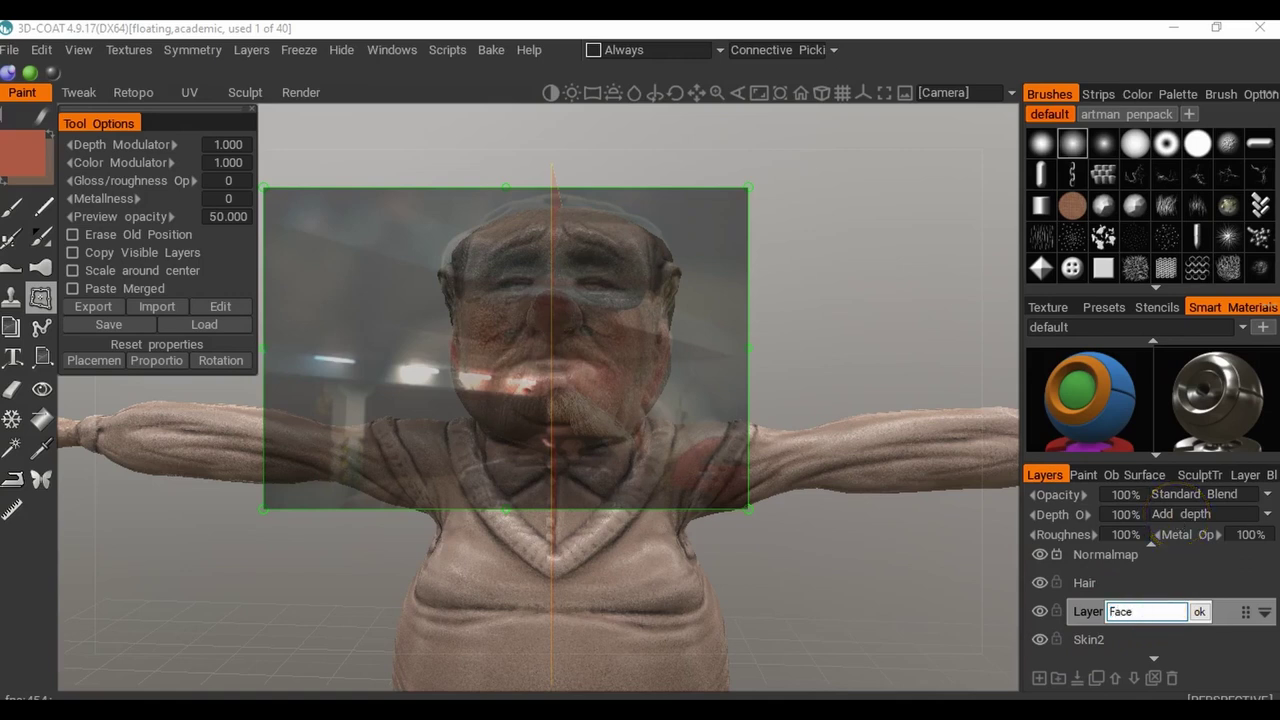
key(Return)
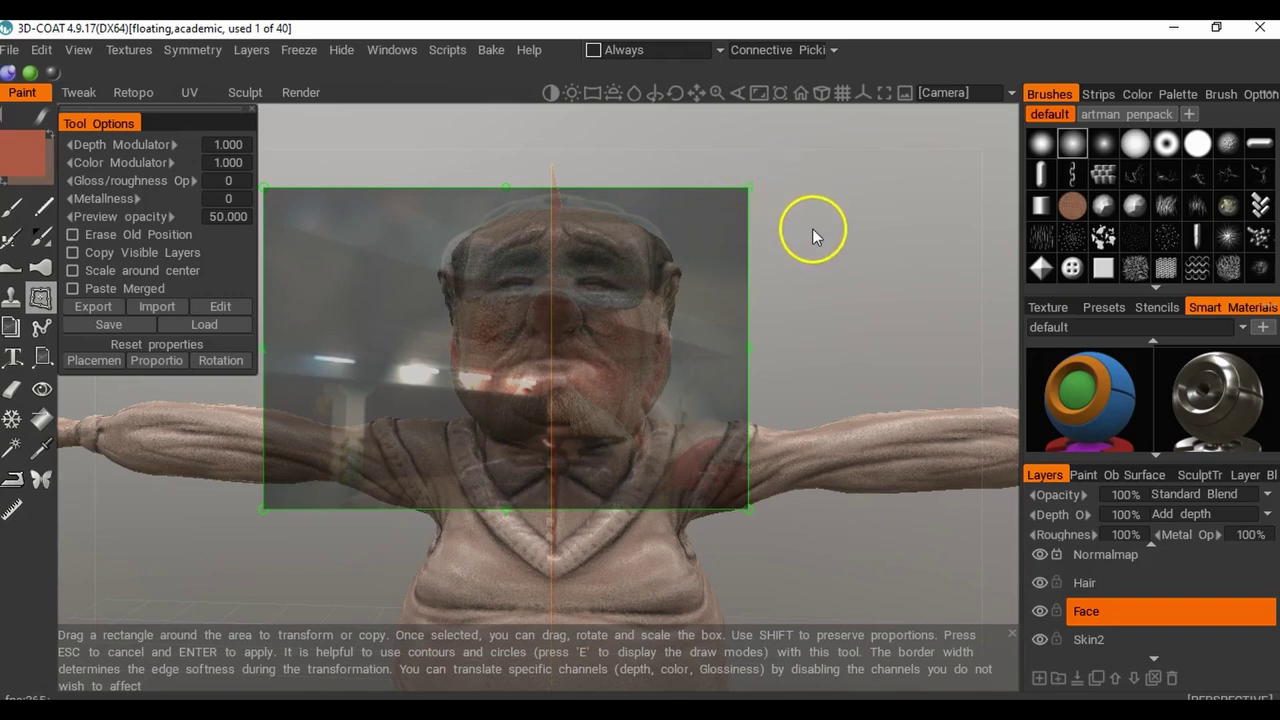
Adjust the photo's rotation and shift it up so its eyes and nose line up with the character's face.
drag(846, 214, 820, 189)
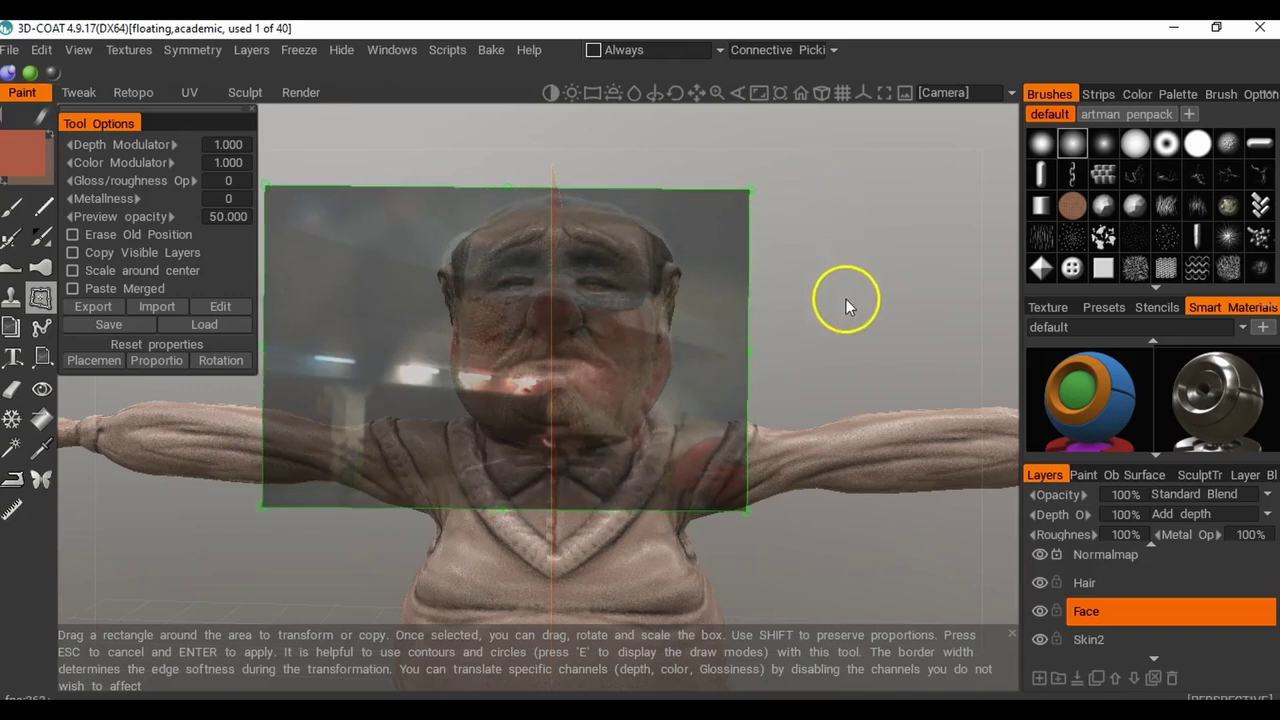
mouse_move(879, 283)
right_down()
mouse_move(806, 287)
mouse_move(865, 287)
right_up()
drag(865, 287, 793, 290)
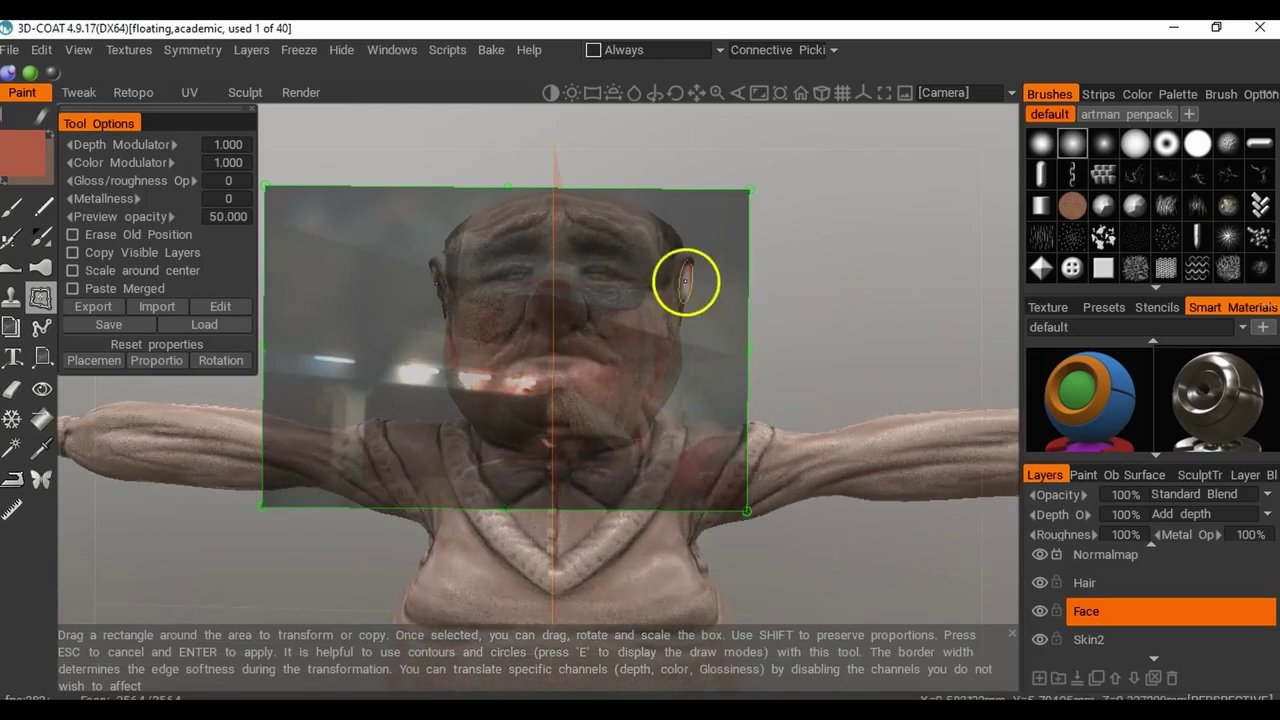
drag(686, 283, 731, 280)
drag(765, 197, 851, 229)
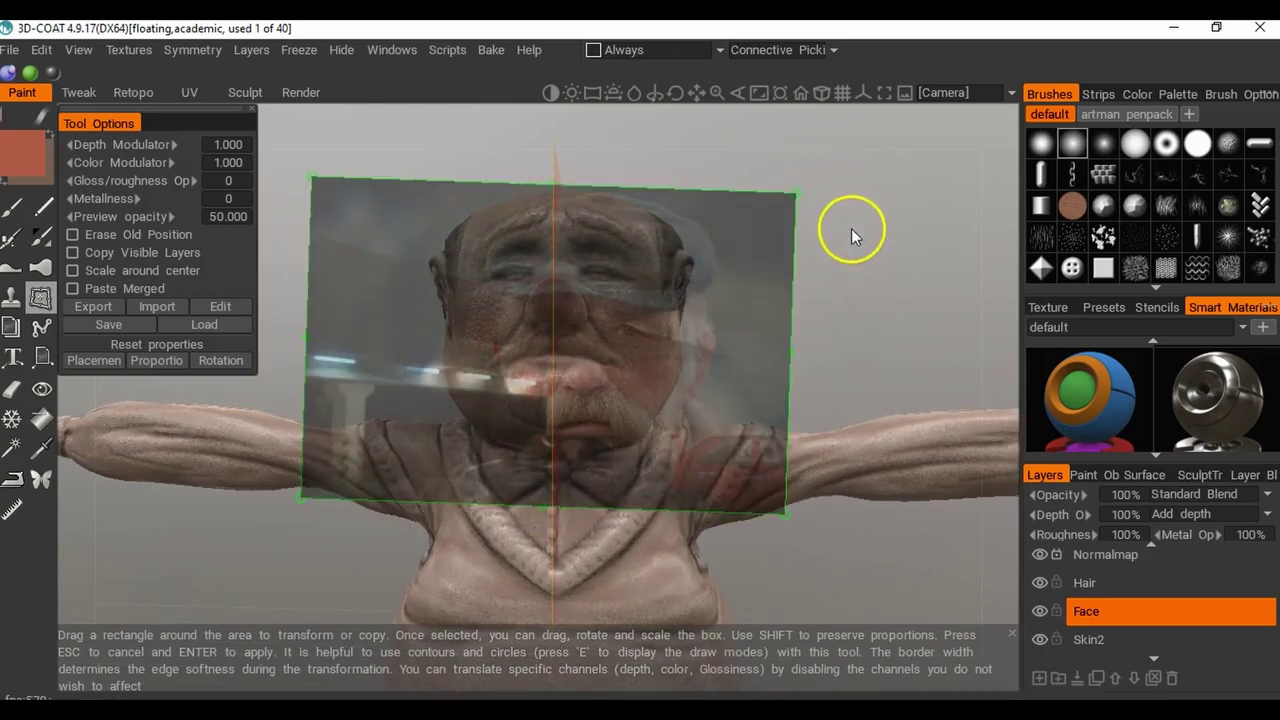
drag(795, 192, 845, 207)
drag(696, 268, 660, 219)
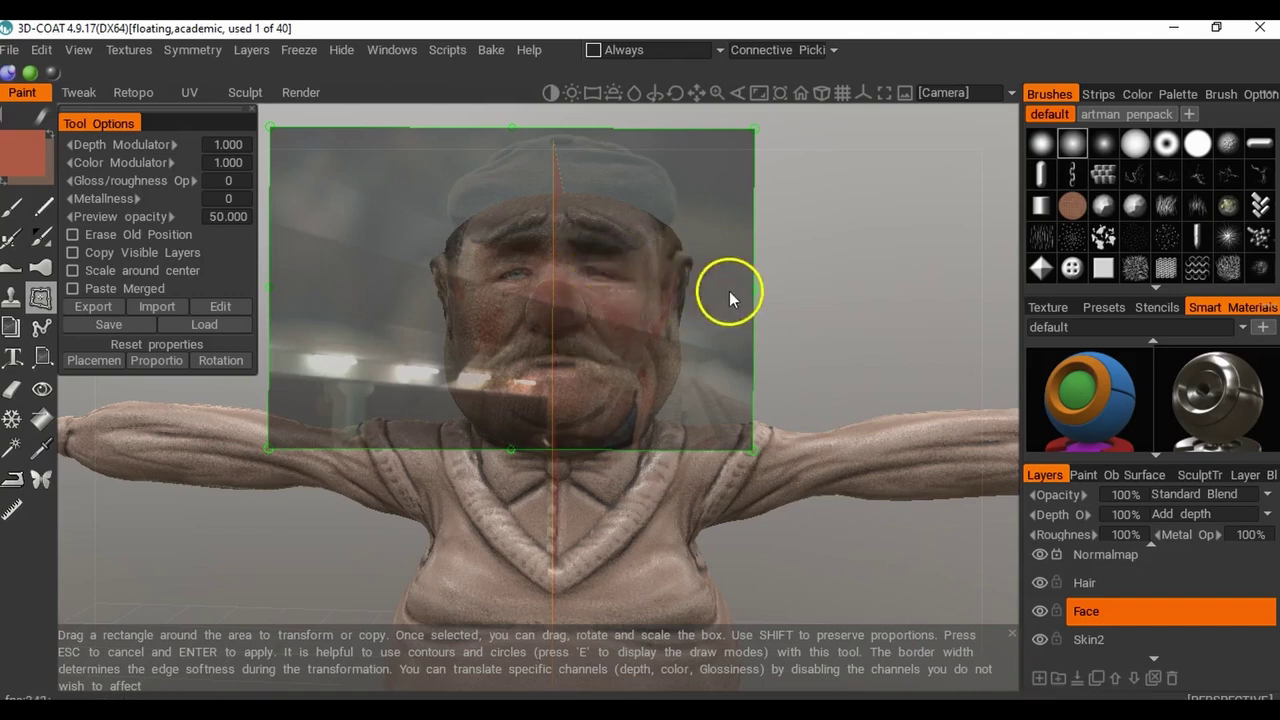
Enlarge the photo slightly and reposition it so the photographed features match the character's eyes, nose and mouth.
mouse_move(631, 277)
mouse_down()
mouse_move(654, 283)
mouse_move(638, 278)
mouse_up()
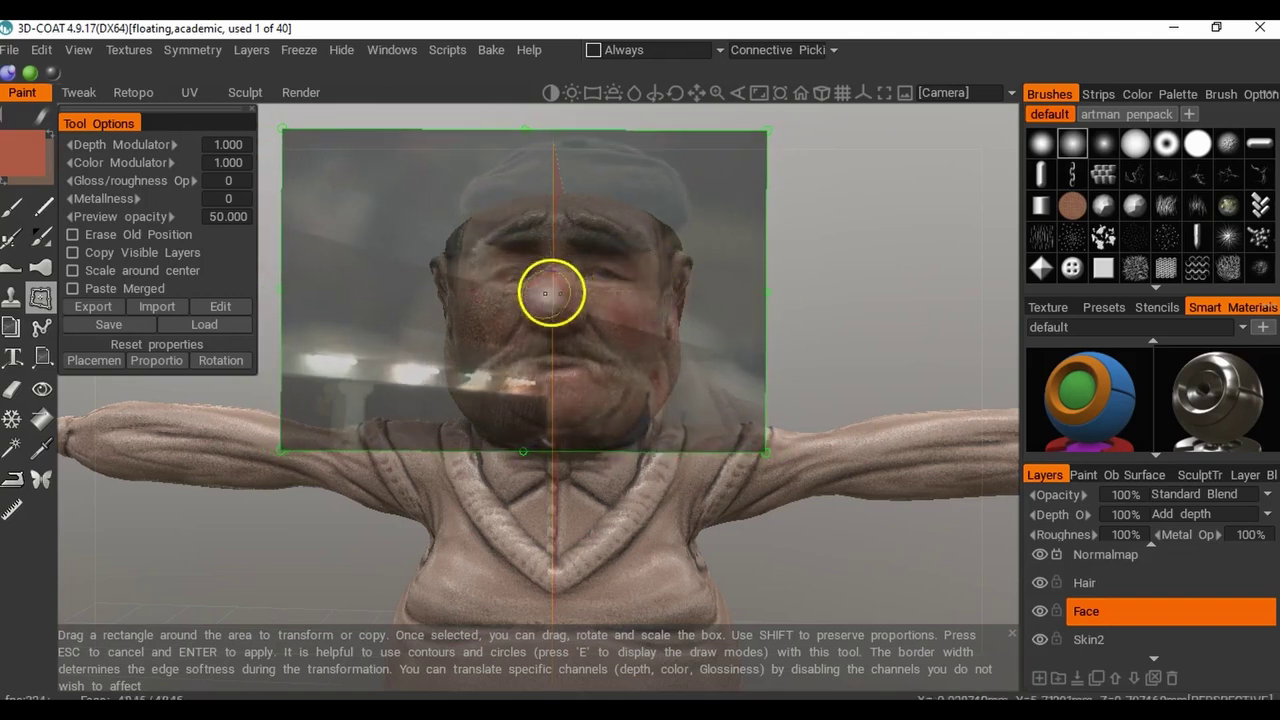
drag(766, 458, 783, 483)
drag(693, 387, 694, 381)
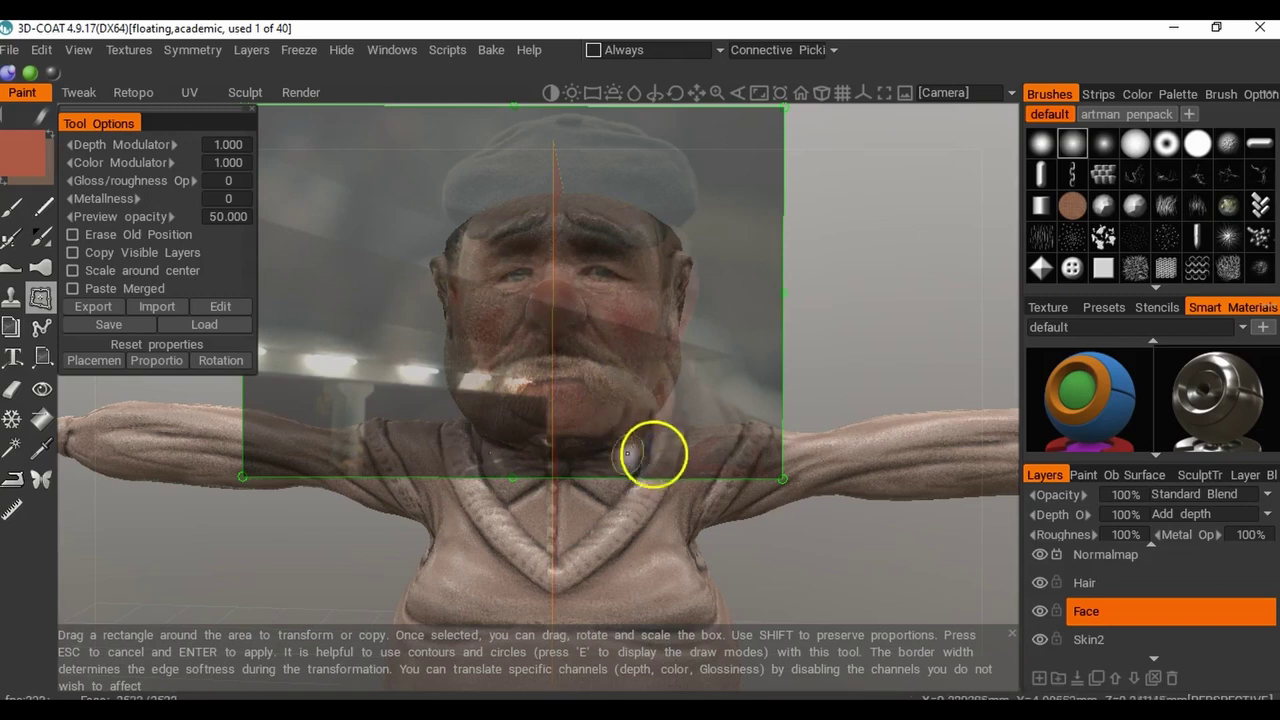
Compress the photo vertically from its lower and upper edges to fit the character's face, and apply it to the Face layer.
drag(514, 477, 505, 441)
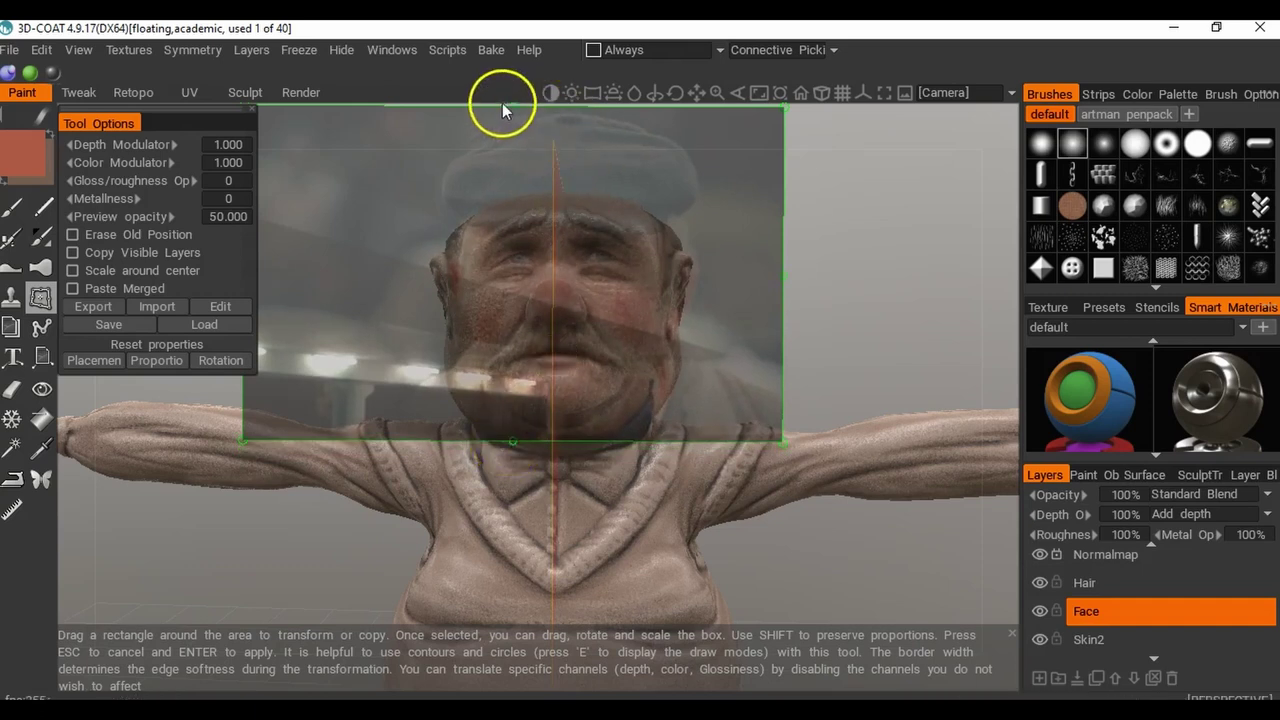
drag(515, 107, 512, 140)
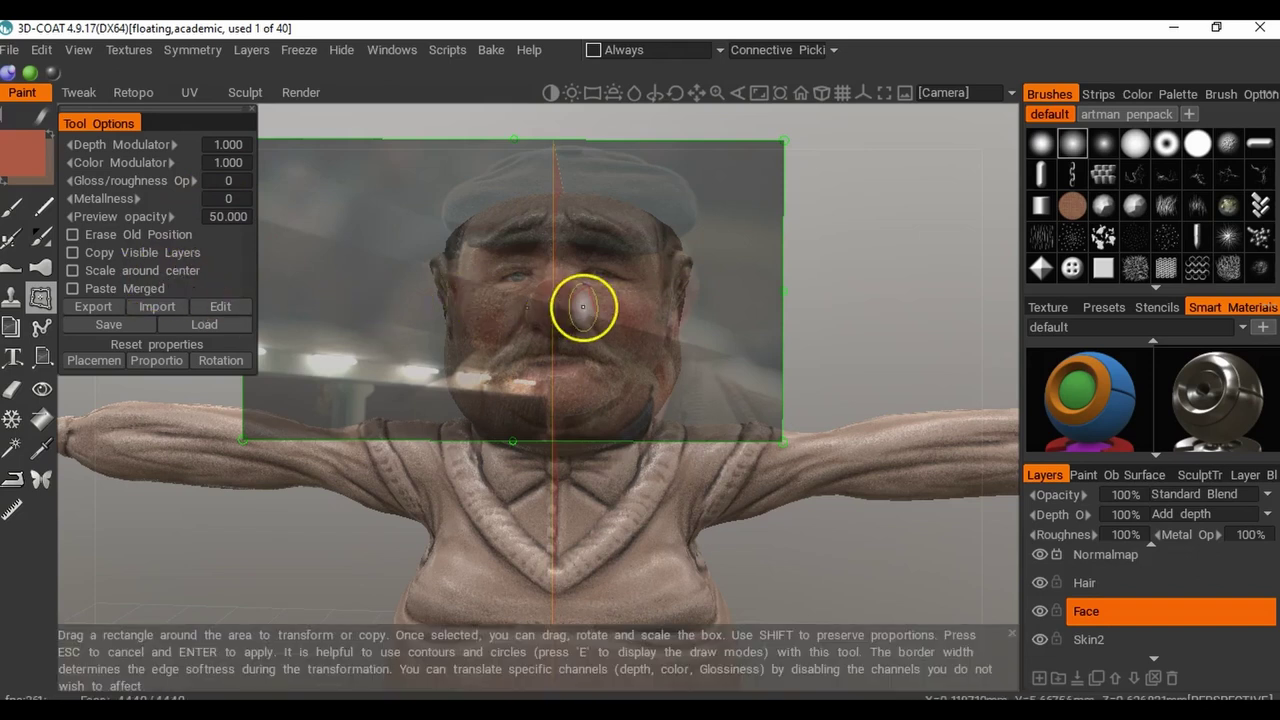
key(Return)
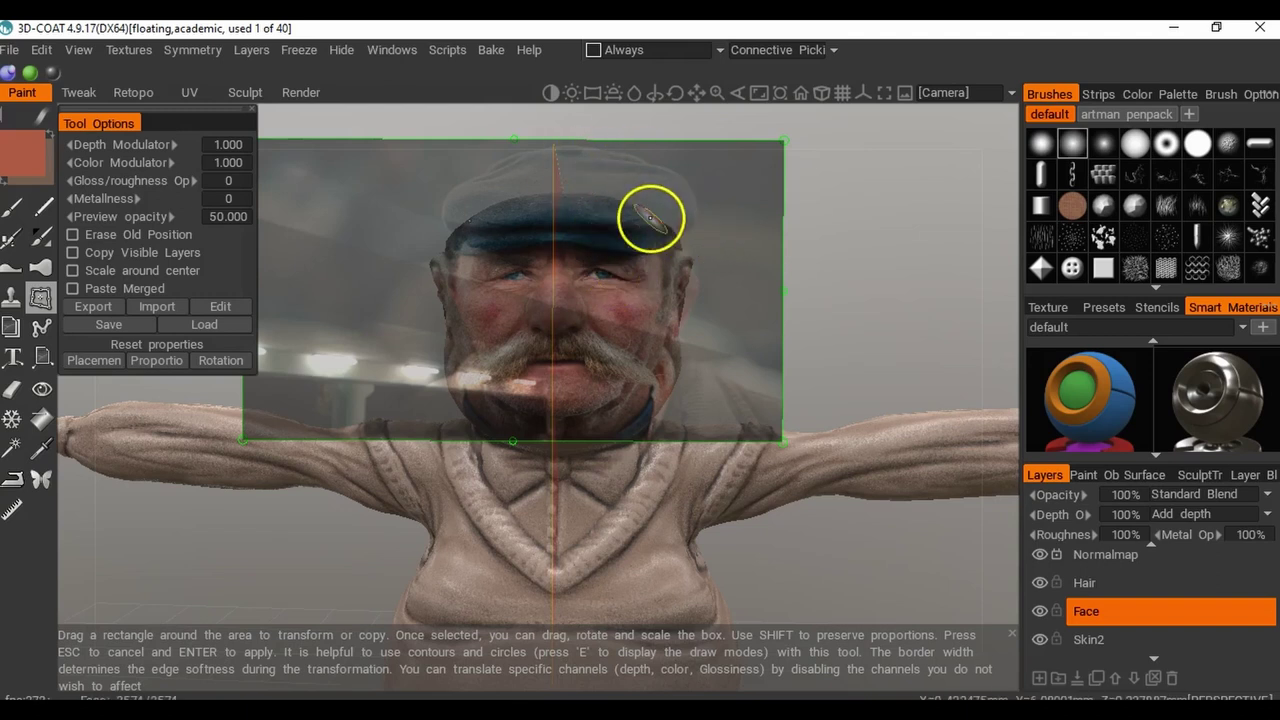
key(Return)
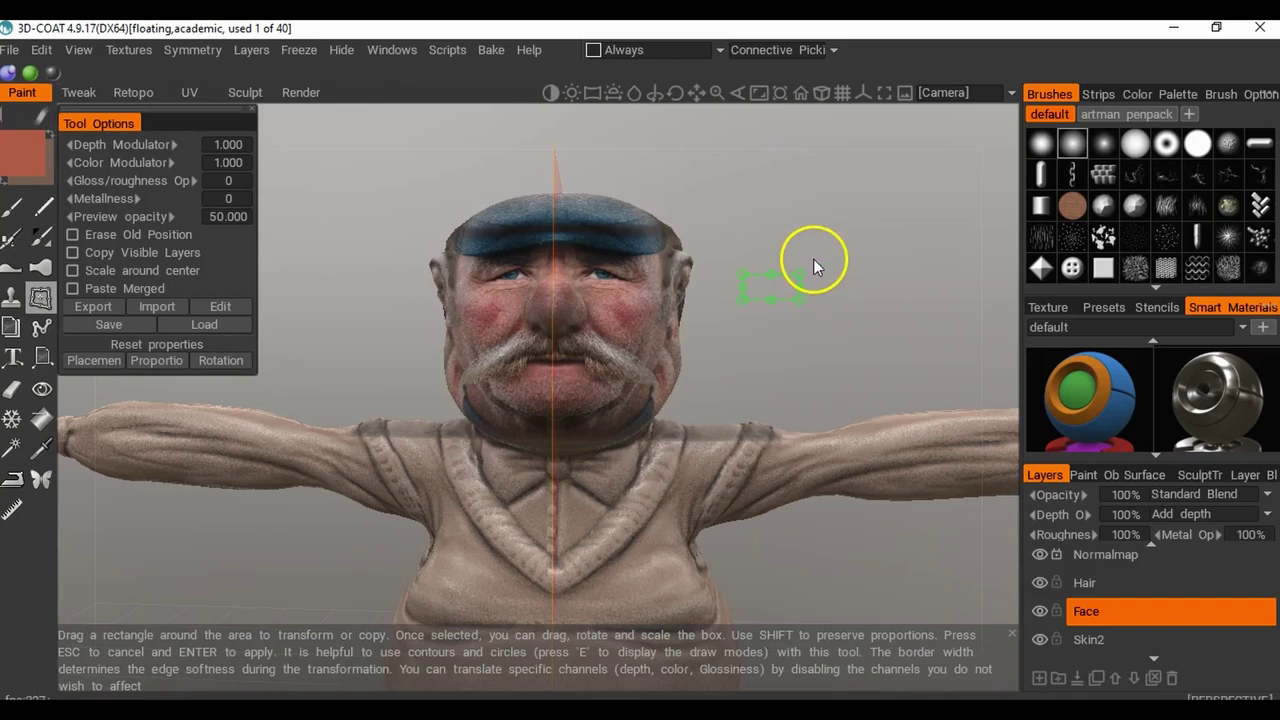
Inspect the projected face up close, hiding and showing the Face layer to compare it with the underlying skin.
click(13, 208)
drag(837, 271, 905, 278)
mouse_move(857, 362)
mouse_down()
mouse_move(864, 334)
mouse_move(864, 356)
mouse_up()
drag(814, 178, 831, 276)
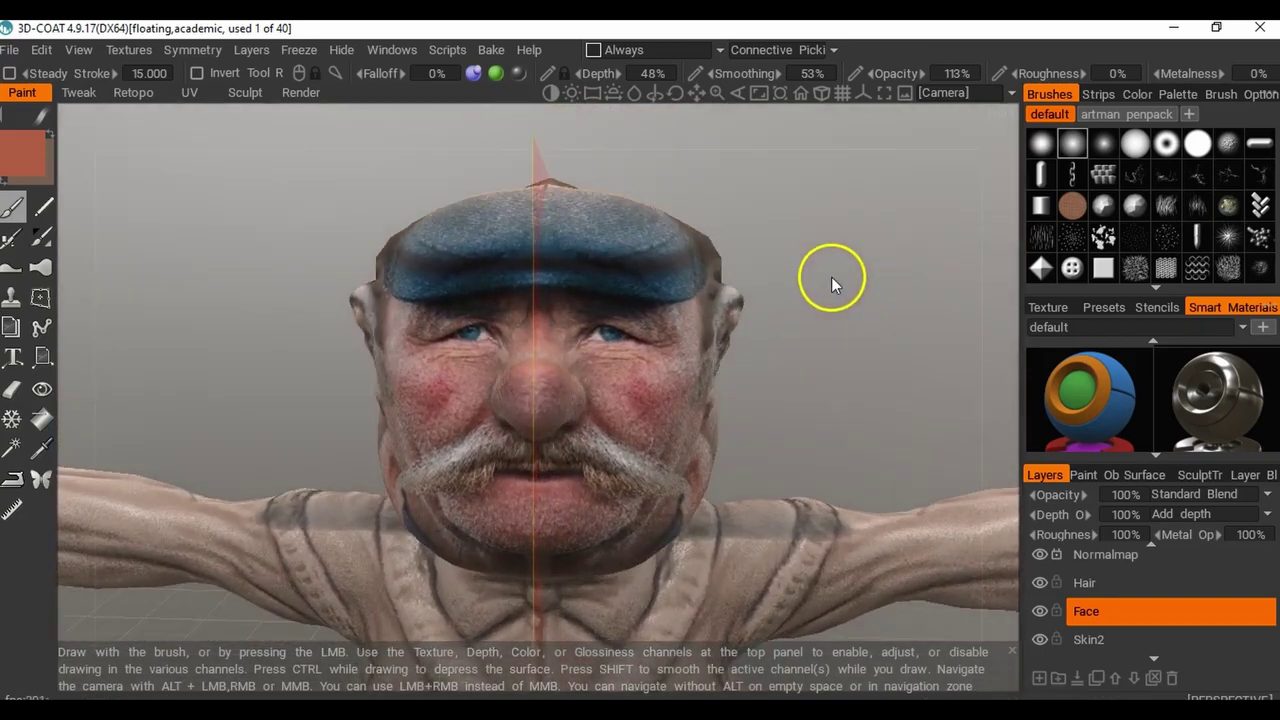
click(1041, 611)
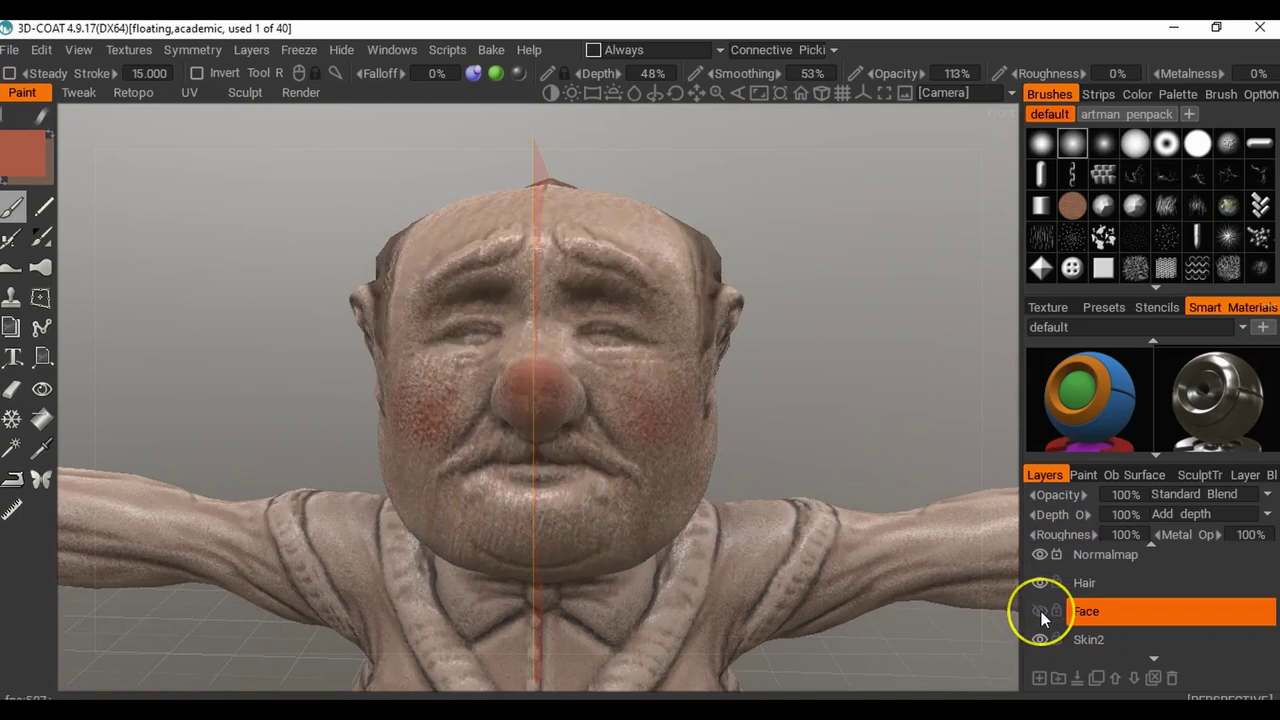
click(1041, 611)
click(1041, 611)
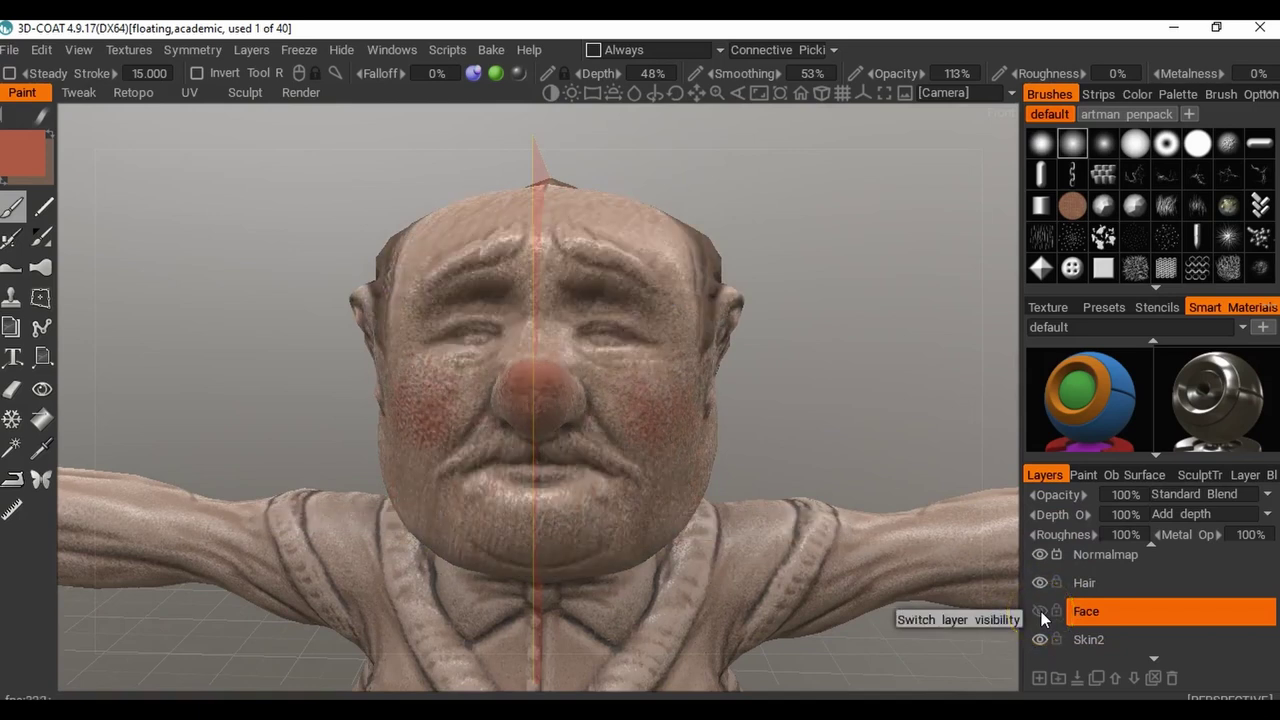
click(1041, 611)
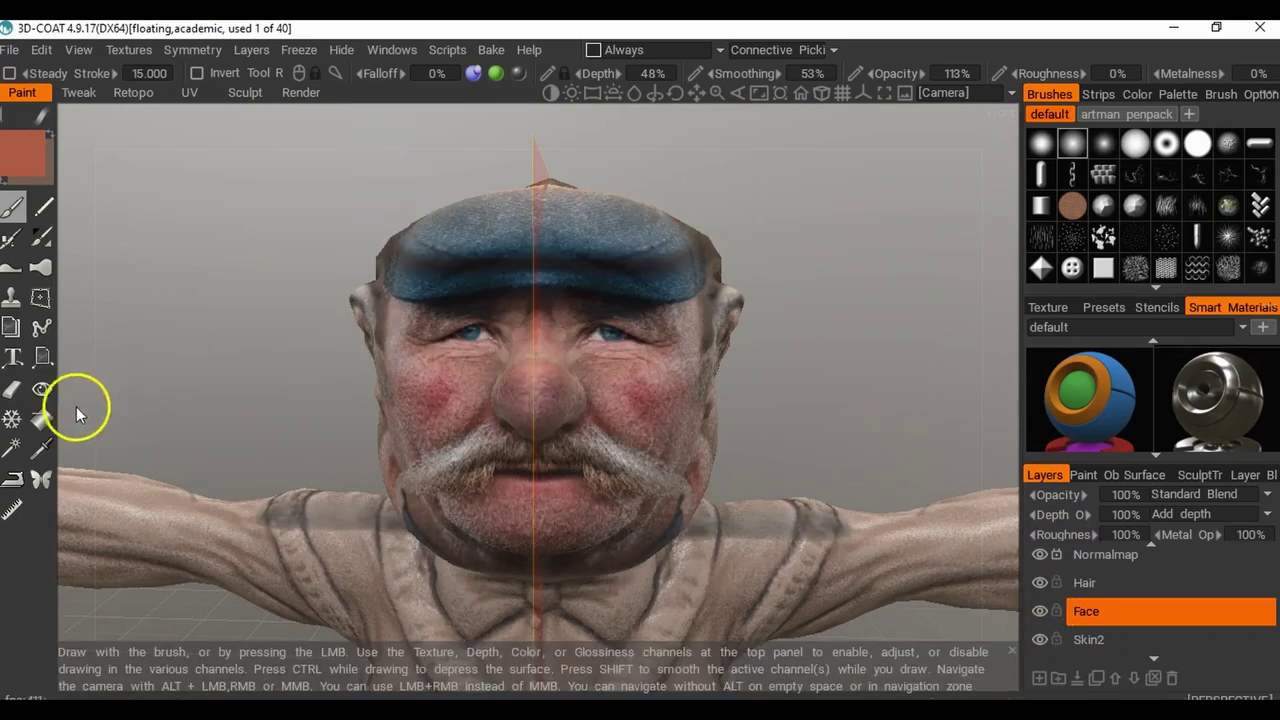
Erase the photographed blue cap from the forehead on the Face layer using the Eraser with a soft round brush.
click(12, 389)
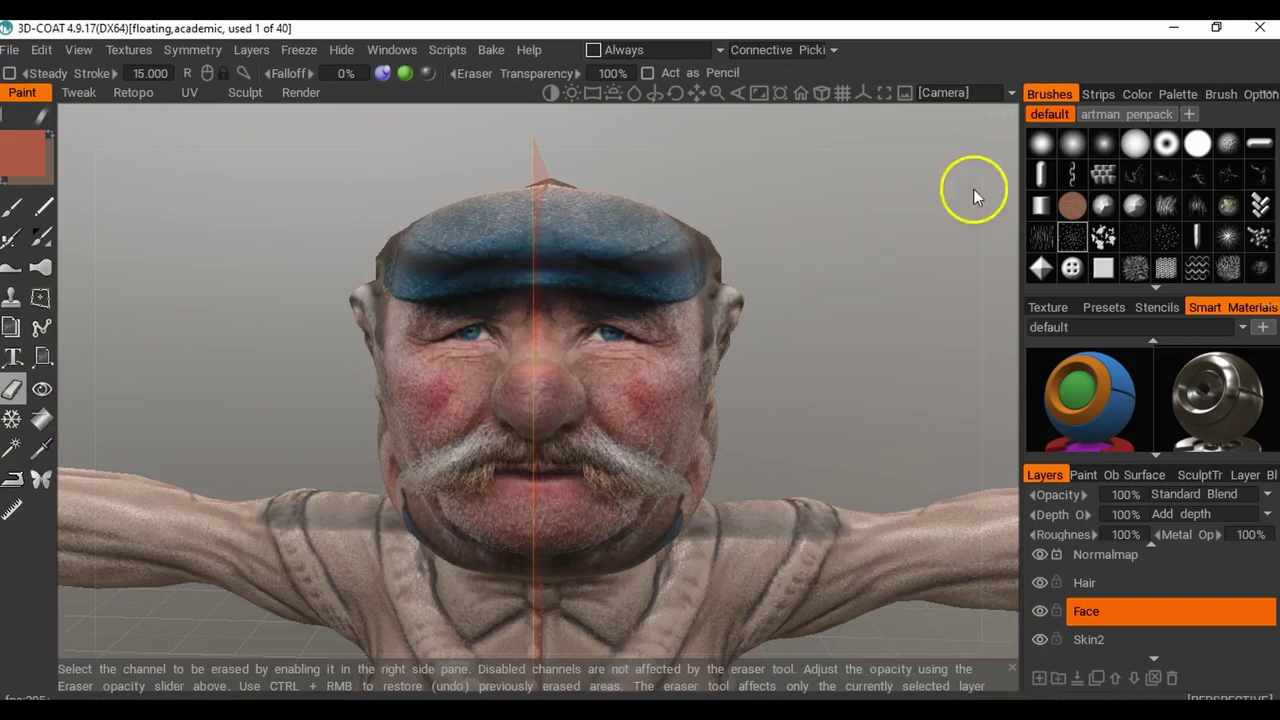
click(1072, 143)
mouse_move(655, 260)
mouse_down()
mouse_move(631, 220)
mouse_move(543, 174)
mouse_move(555, 212)
mouse_move(677, 223)
mouse_move(694, 257)
mouse_move(549, 223)
mouse_move(420, 234)
mouse_move(430, 256)
mouse_move(496, 241)
mouse_up()
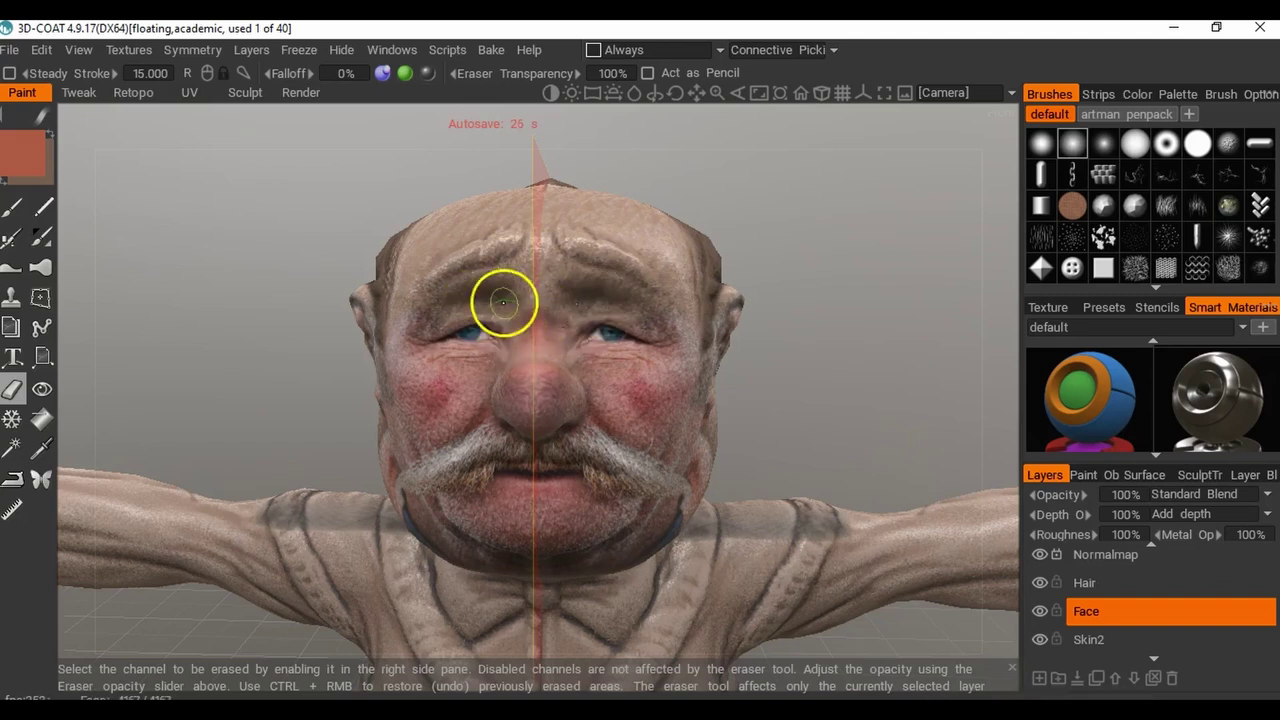
Erase the dark, hard edges of the Face layer along the chin and jaw to blend them into the skin.
mouse_move(900, 287)
mouse_down()
mouse_move(857, 310)
mouse_move(857, 354)
mouse_move(906, 297)
mouse_move(899, 311)
mouse_up()
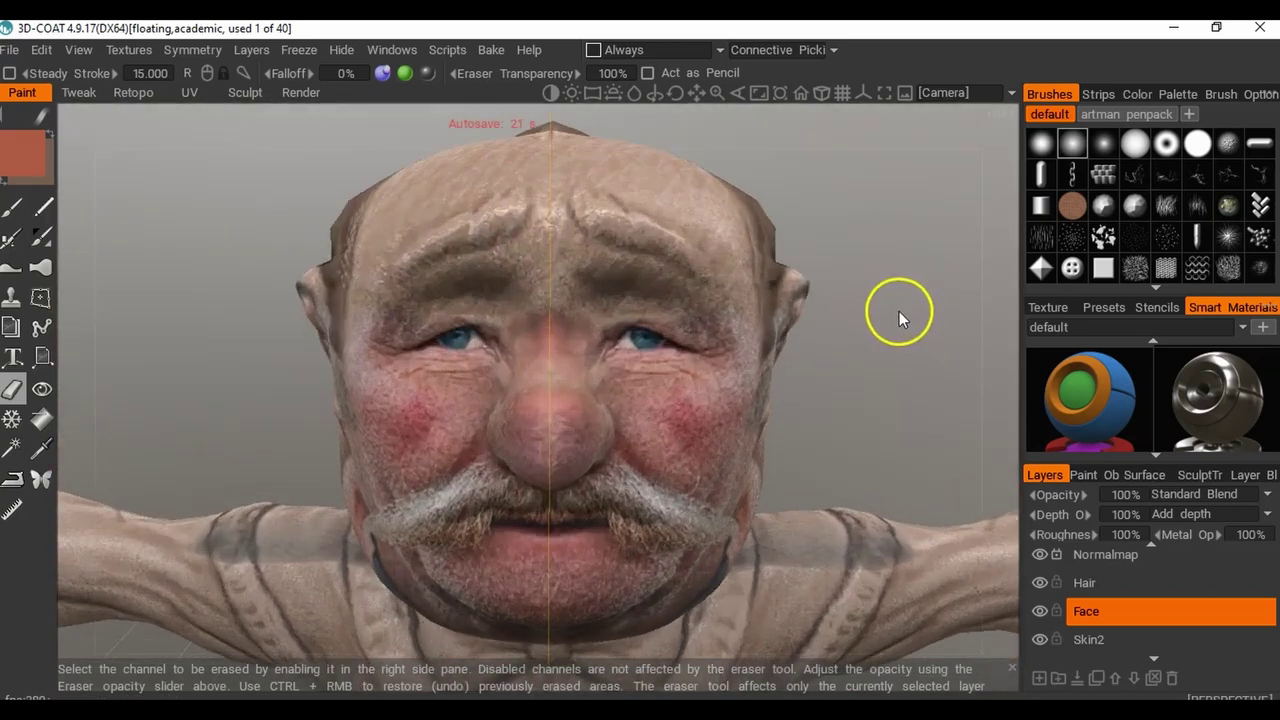
right_drag(899, 311, 833, 304)
mouse_move(833, 304)
mouse_down()
mouse_move(759, 270)
mouse_move(844, 283)
mouse_up()
mouse_move(820, 222)
mouse_down()
mouse_move(766, 349)
mouse_move(831, 237)
mouse_move(714, 283)
mouse_move(635, 356)
mouse_move(528, 407)
mouse_up()
mouse_move(928, 289)
mouse_down()
mouse_move(900, 277)
mouse_move(971, 251)
mouse_move(964, 269)
mouse_move(882, 287)
mouse_move(813, 260)
mouse_move(829, 260)
mouse_move(740, 326)
mouse_move(828, 294)
mouse_move(606, 320)
mouse_up()
drag(738, 268, 869, 288)
mouse_move(870, 280)
right_down()
mouse_move(895, 284)
mouse_move(881, 284)
right_up()
drag(881, 284, 910, 287)
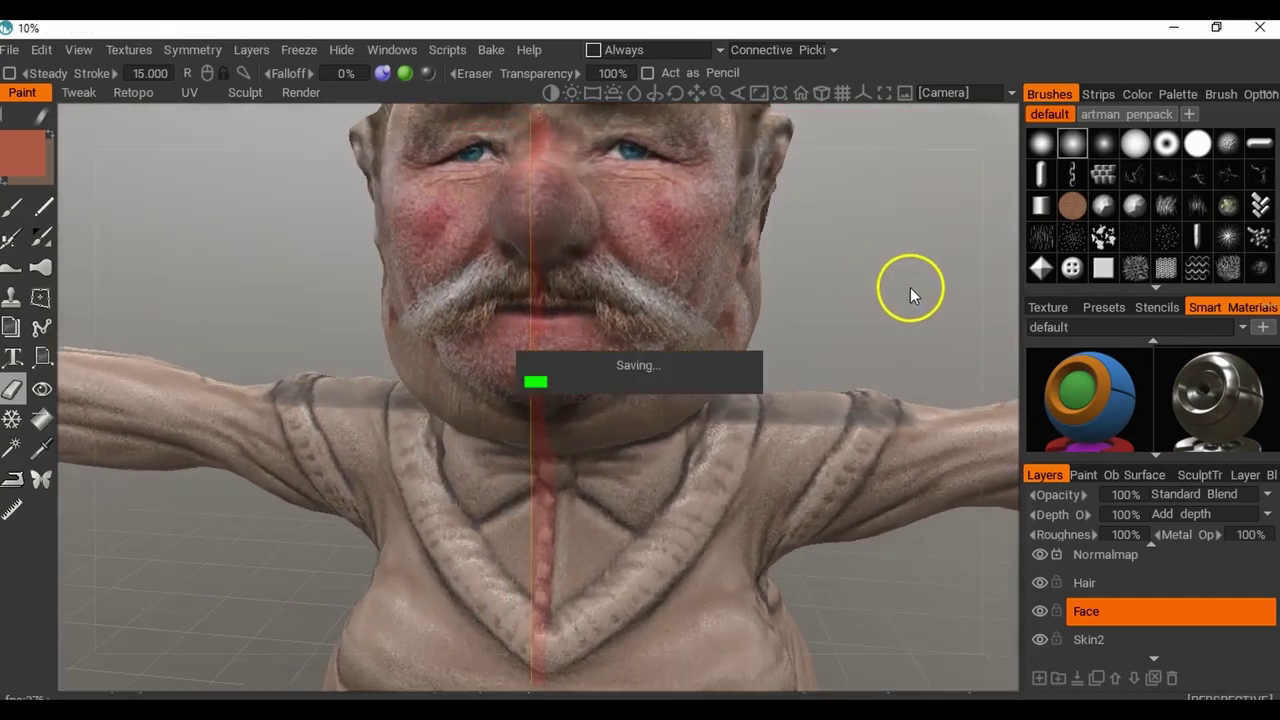
drag(813, 285, 856, 284)
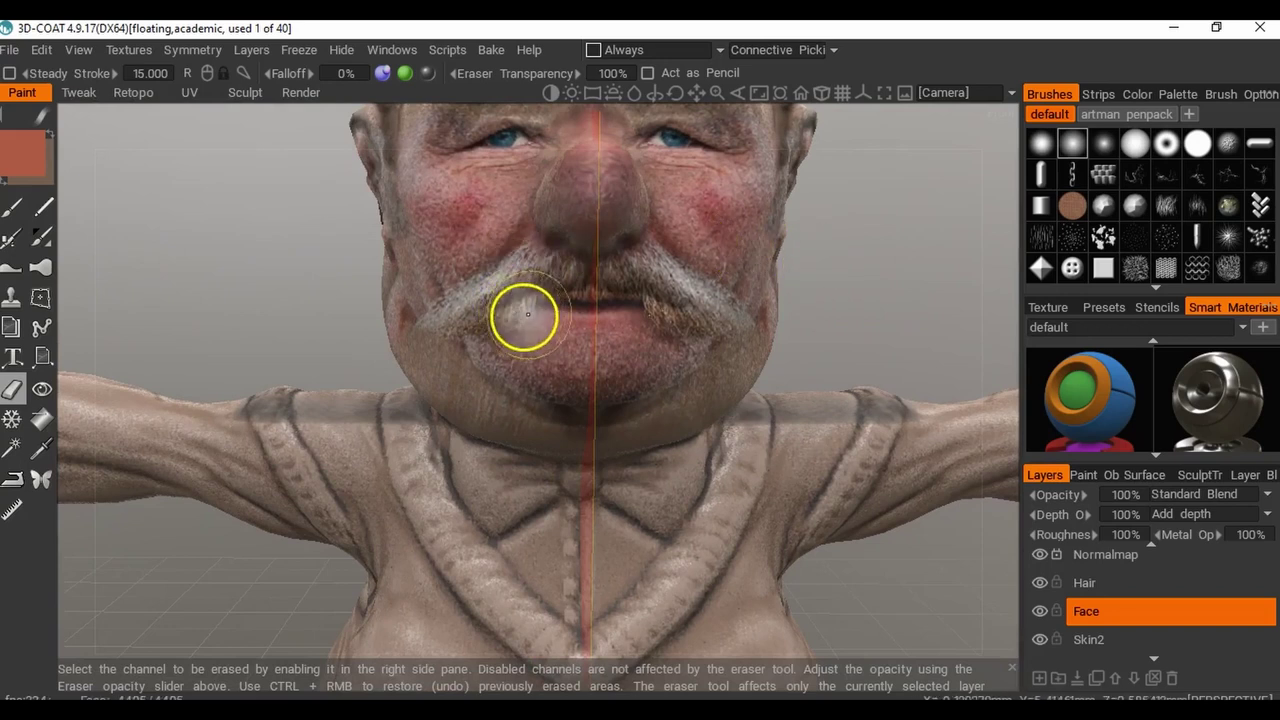
Soften the edges of the Face layer on the side of the jaw and cheek below the ear with the eraser.
mouse_move(486, 409)
mouse_down()
mouse_move(335, 237)
mouse_move(355, 236)
mouse_up()
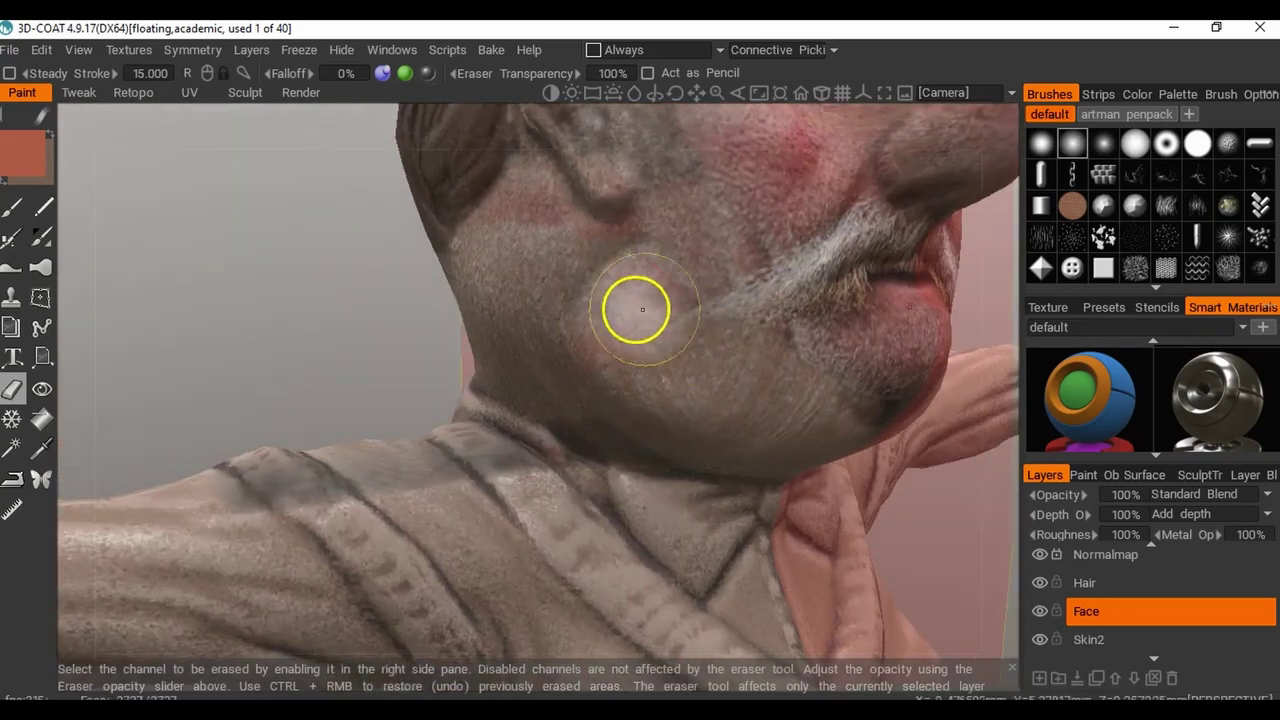
mouse_move(844, 365)
right_down()
mouse_move(983, 286)
mouse_move(598, 301)
right_up()
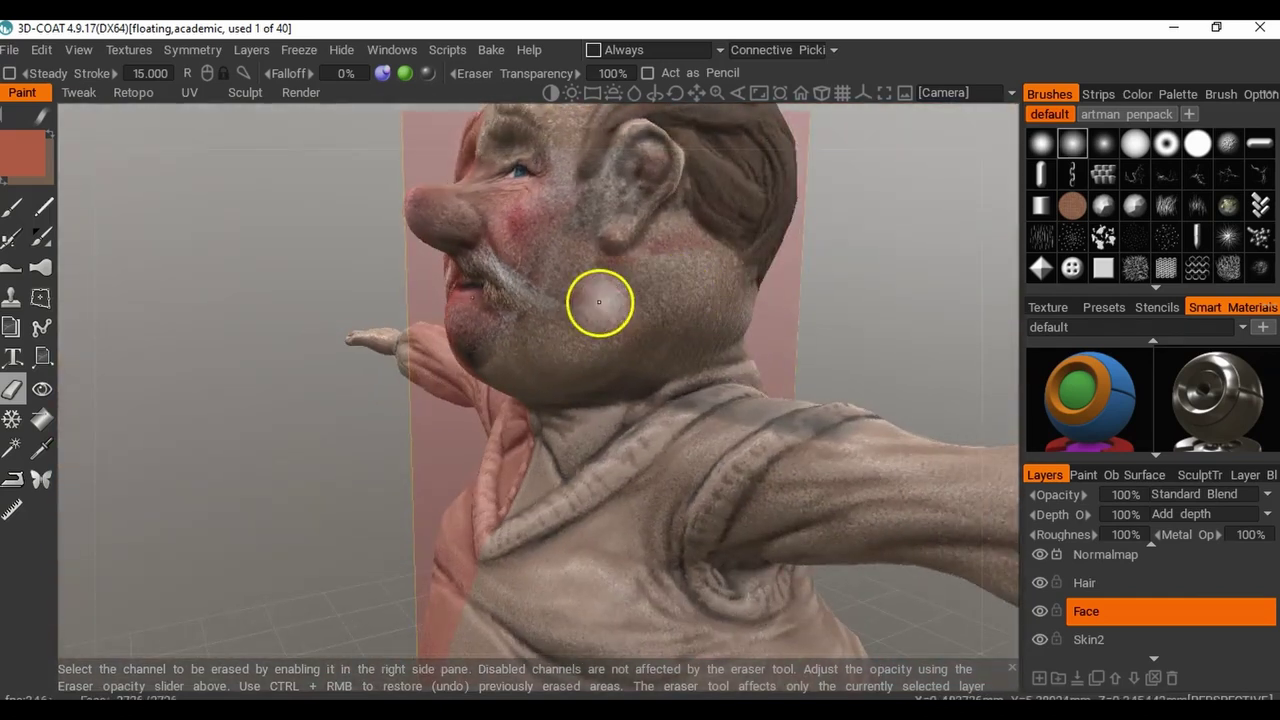
right_drag(683, 331, 849, 306)
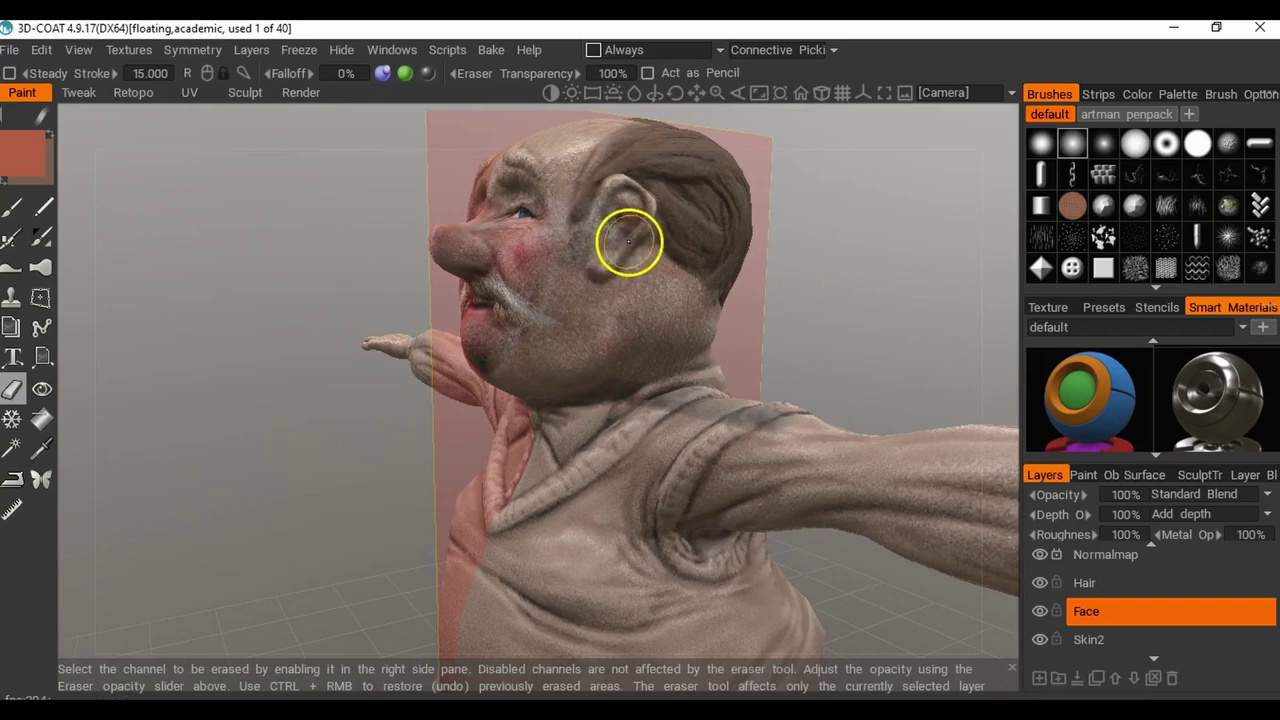
mouse_move(646, 211)
right_down()
mouse_move(863, 254)
mouse_move(851, 349)
mouse_move(803, 431)
mouse_move(809, 303)
right_up()
drag(809, 303, 800, 308)
mouse_move(534, 431)
mouse_down()
mouse_move(560, 434)
mouse_move(515, 491)
mouse_up()
right_drag(271, 357, 530, 335)
mouse_move(858, 441)
right_down()
mouse_move(897, 306)
mouse_move(751, 477)
right_up()
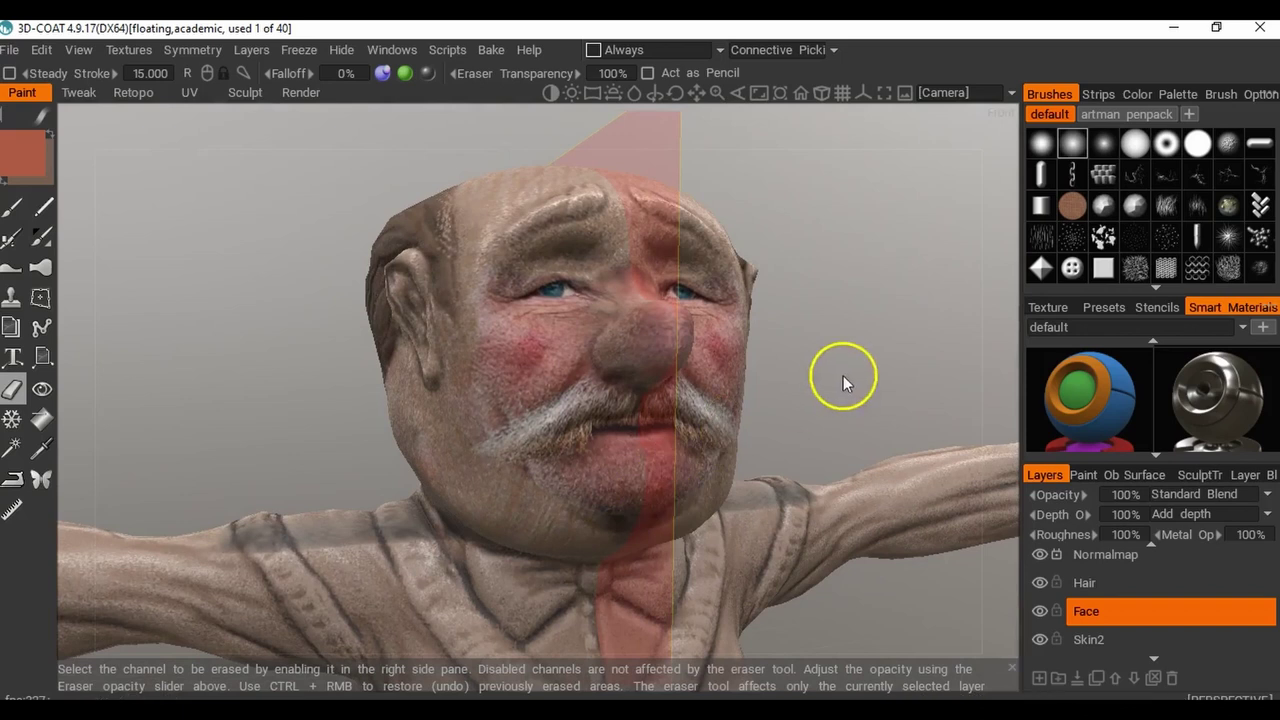
drag(843, 375, 851, 385)
mouse_move(851, 385)
right_down()
mouse_move(869, 342)
mouse_move(869, 357)
mouse_move(814, 351)
right_up()
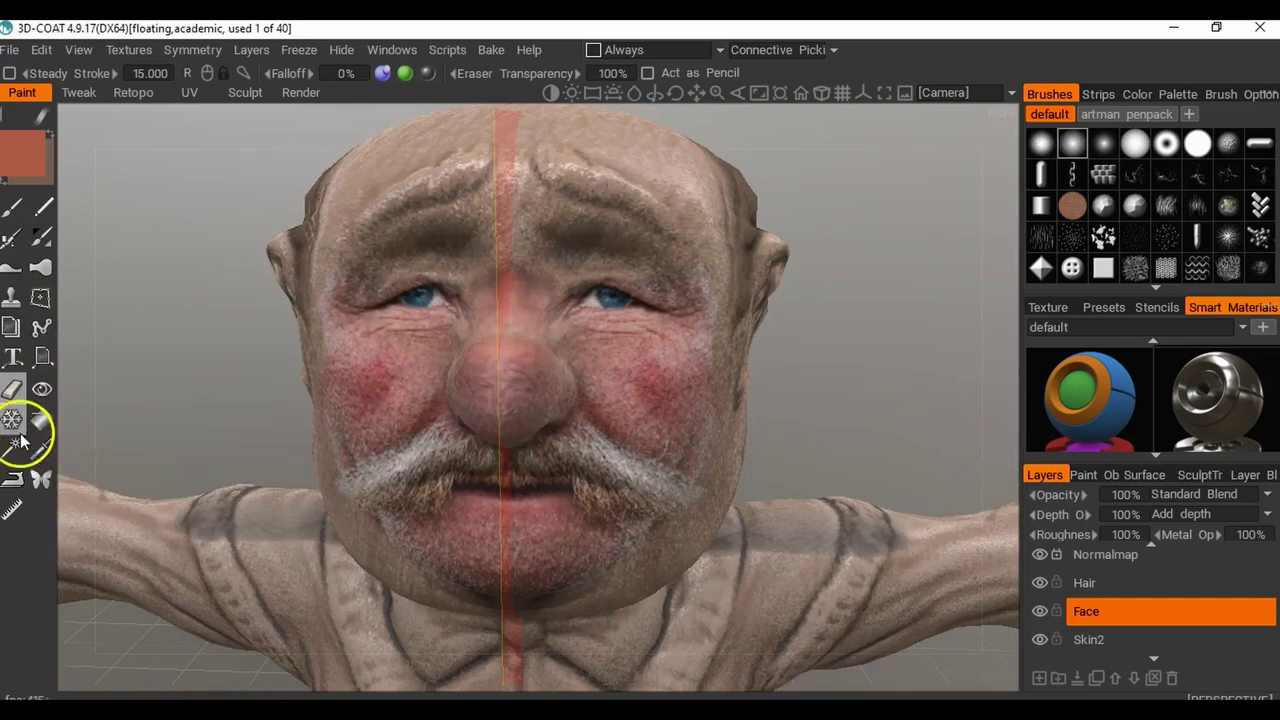
Clone reddish skin from the cheek onto the area between the eyes and eyebrows on the Face layer.
click(13, 296)
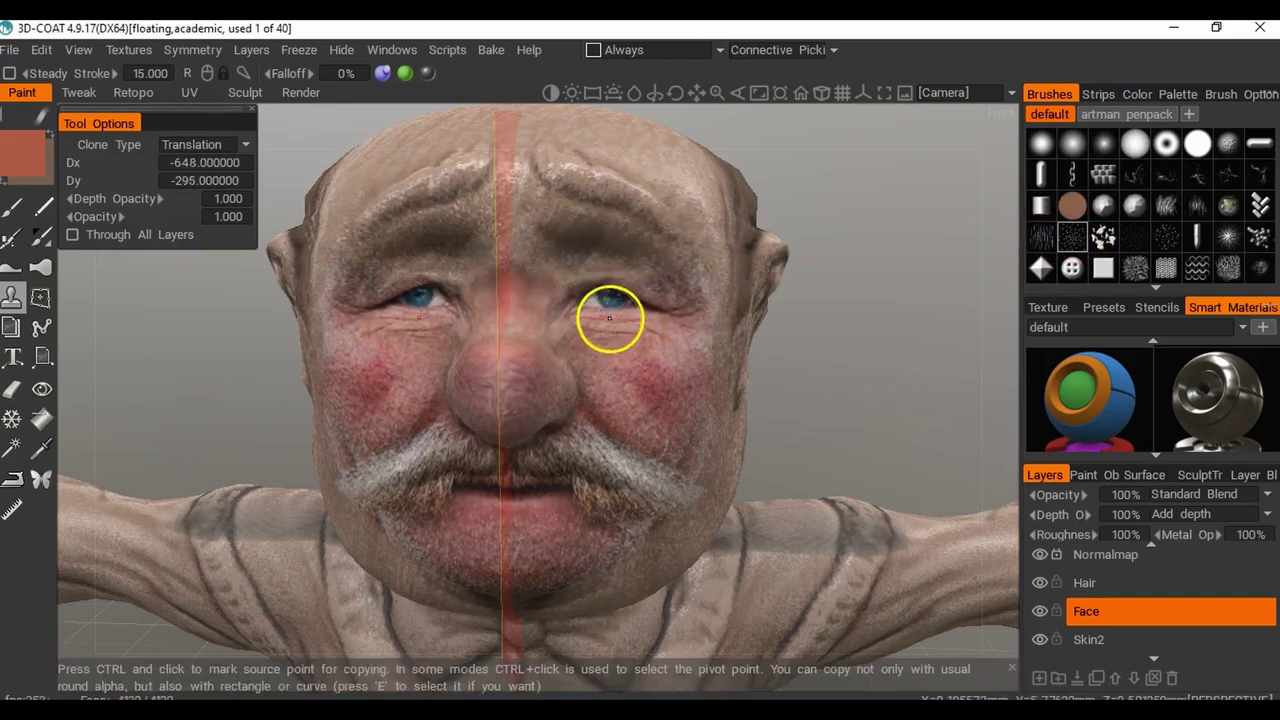
ctrl+click(667, 390)
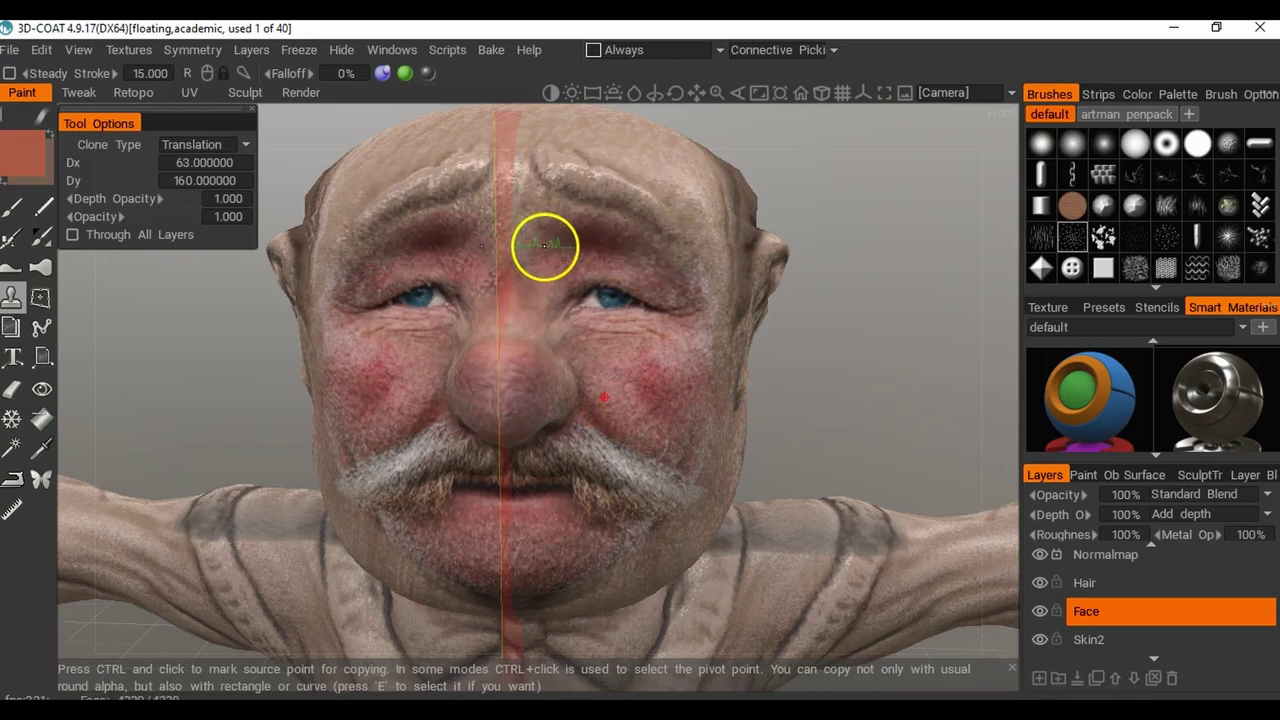
mouse_move(575, 227)
mouse_down()
mouse_move(560, 237)
mouse_move(554, 220)
mouse_move(582, 216)
mouse_move(637, 251)
mouse_move(731, 338)
mouse_up()
drag(889, 321, 786, 301)
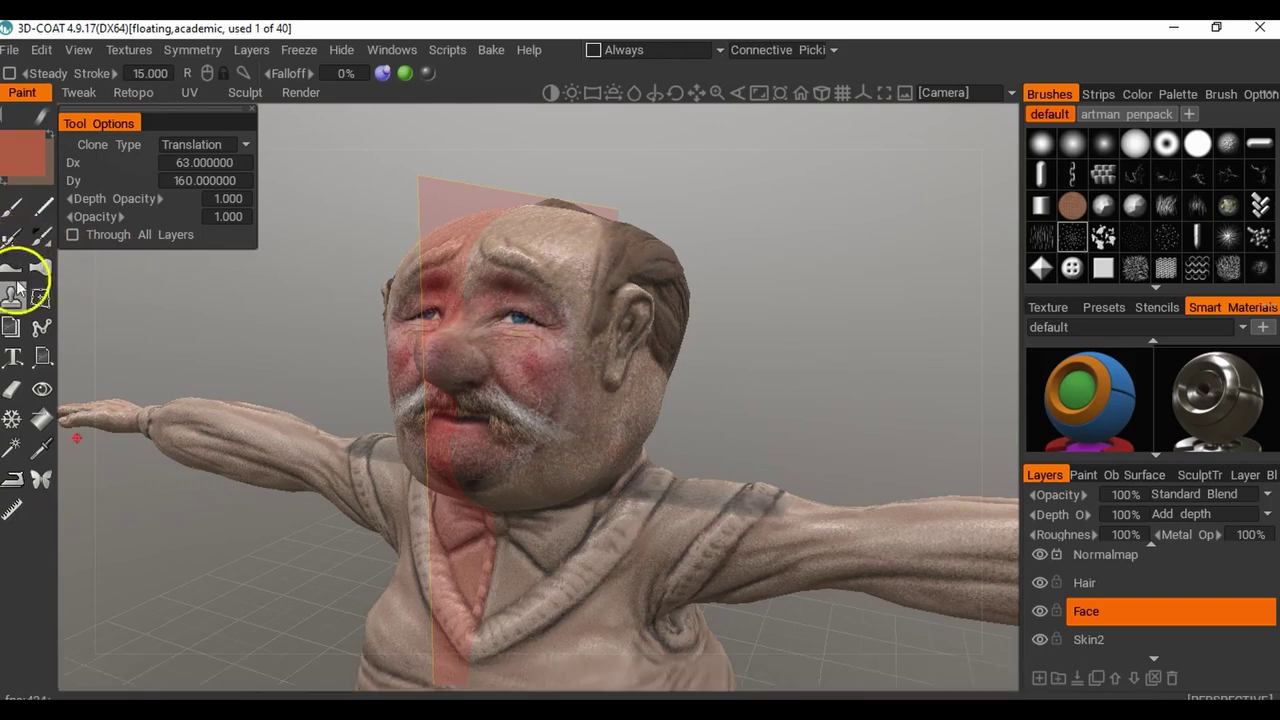
Smooth the painted colour on the face with the brush so the cloned skin blends into its surroundings.
click(16, 214)
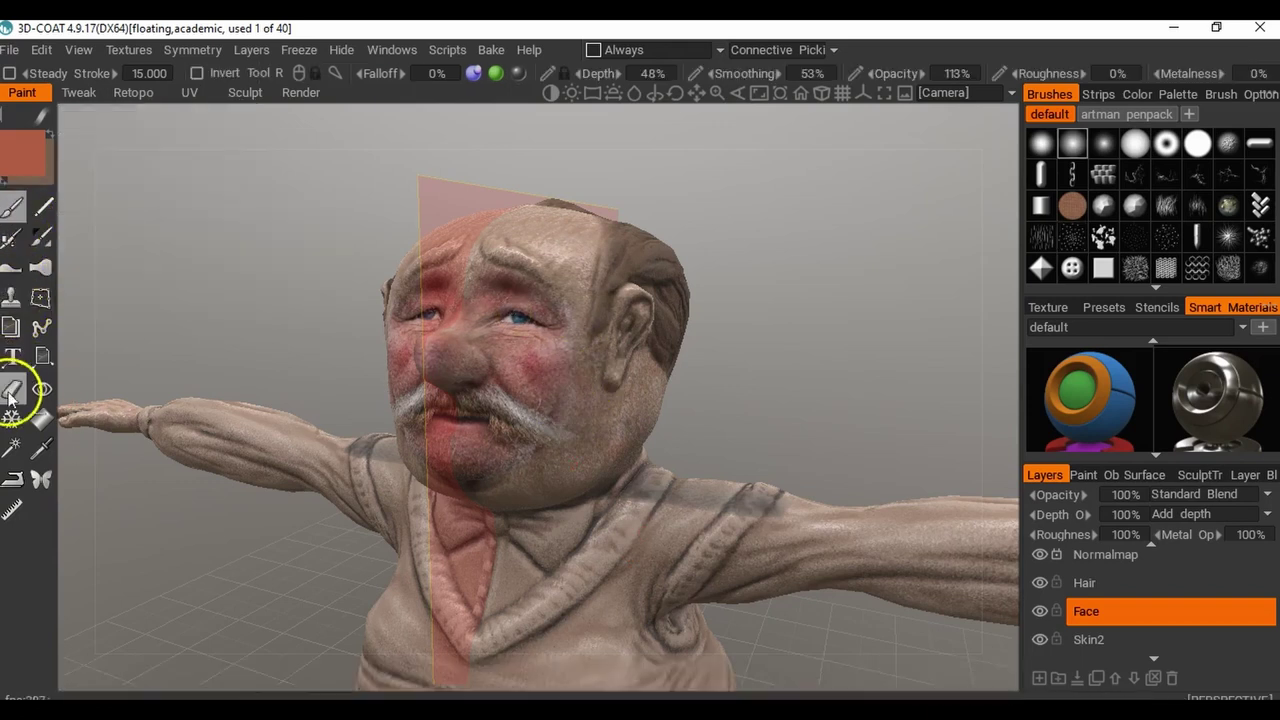
scroll(815, 394, up, 2)
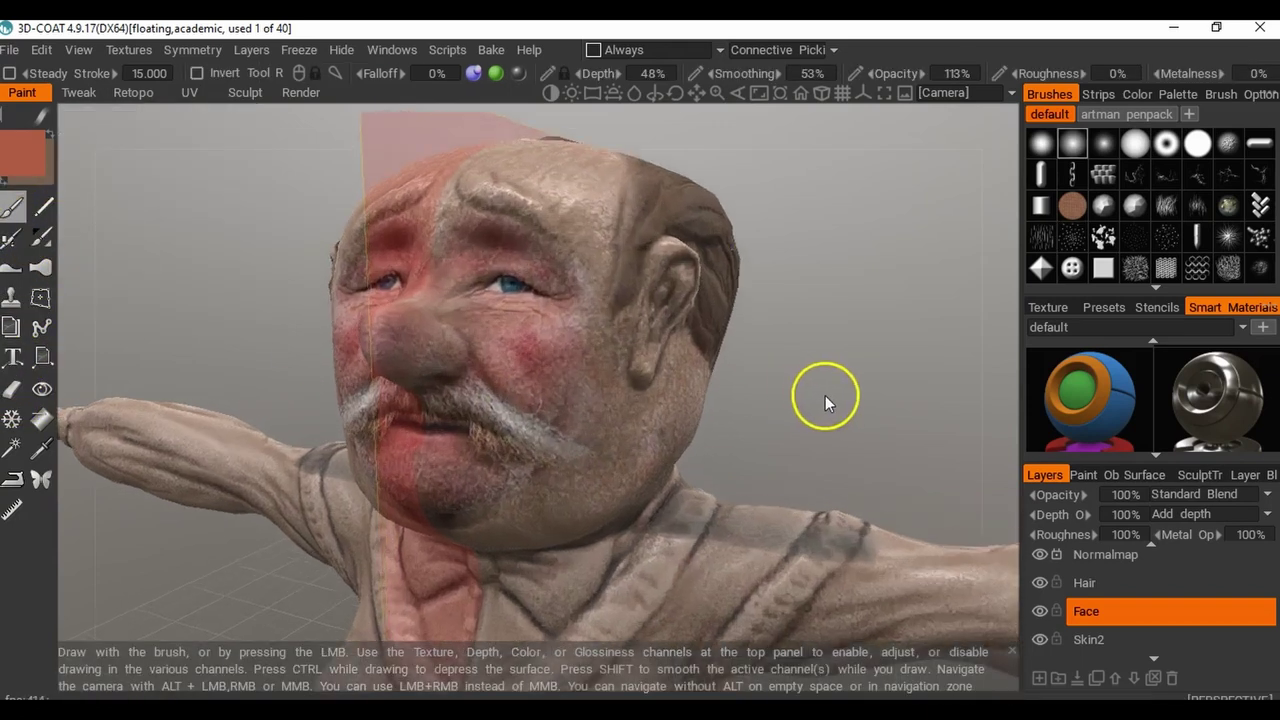
scroll(825, 395, up, 2)
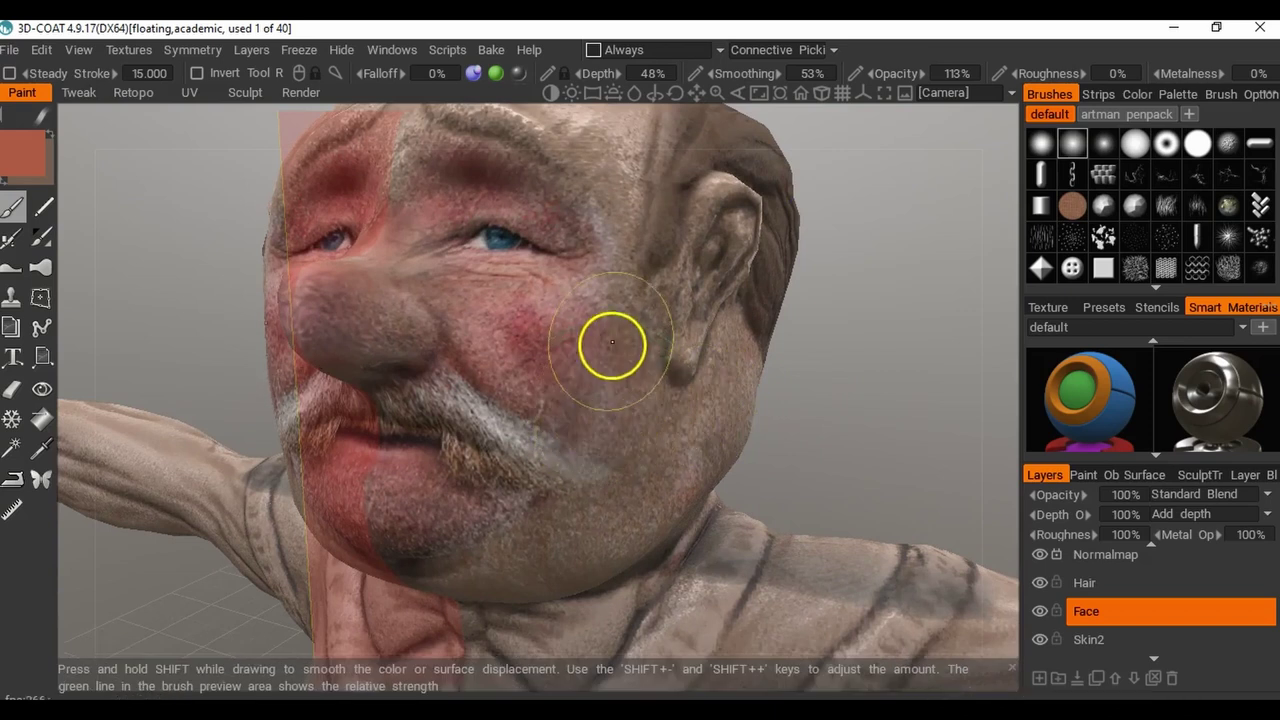
scroll(823, 399, down, 2)
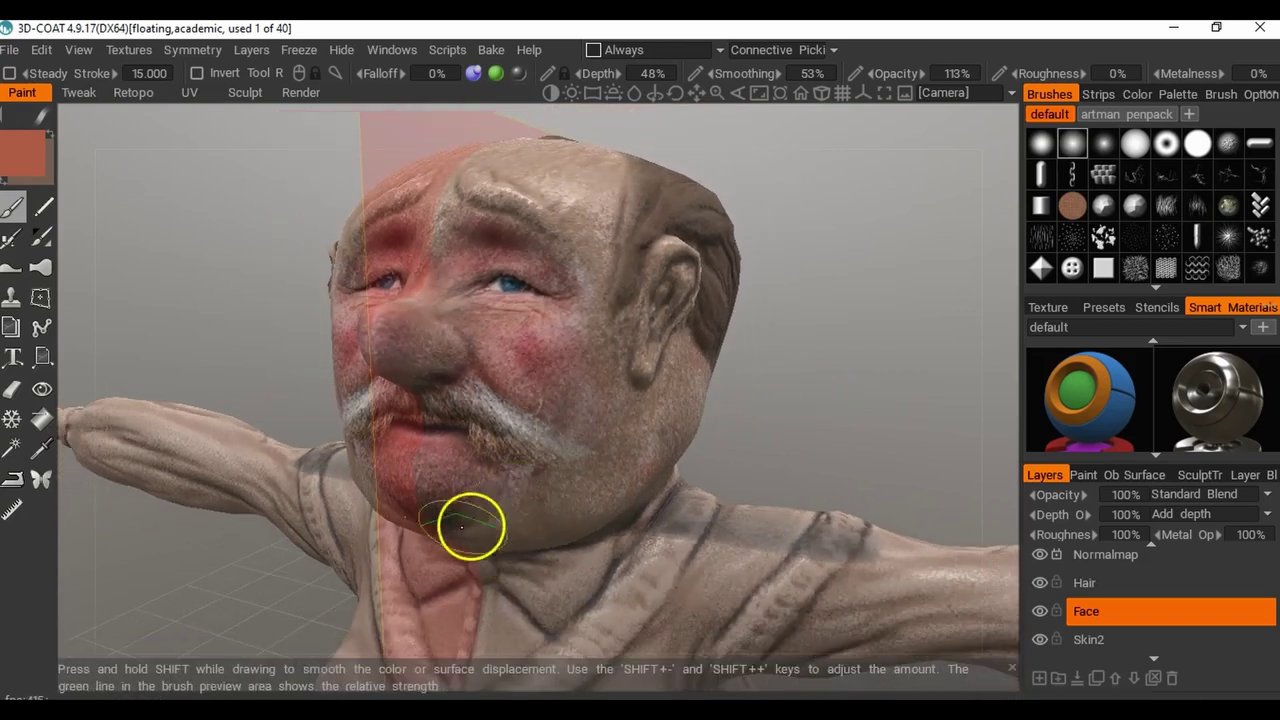
drag(880, 430, 919, 412)
mouse_move(874, 357)
mouse_down()
mouse_move(865, 397)
mouse_move(866, 336)
mouse_up()
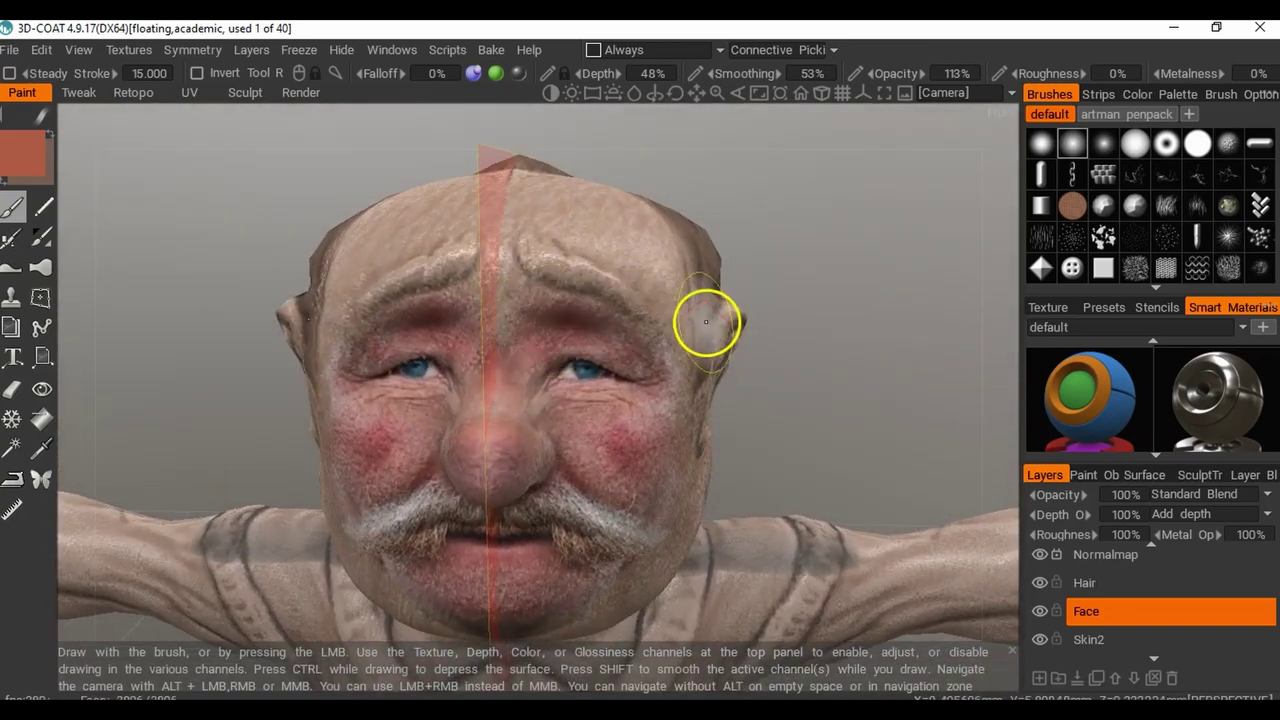
drag(543, 295, 555, 304)
drag(834, 347, 824, 322)
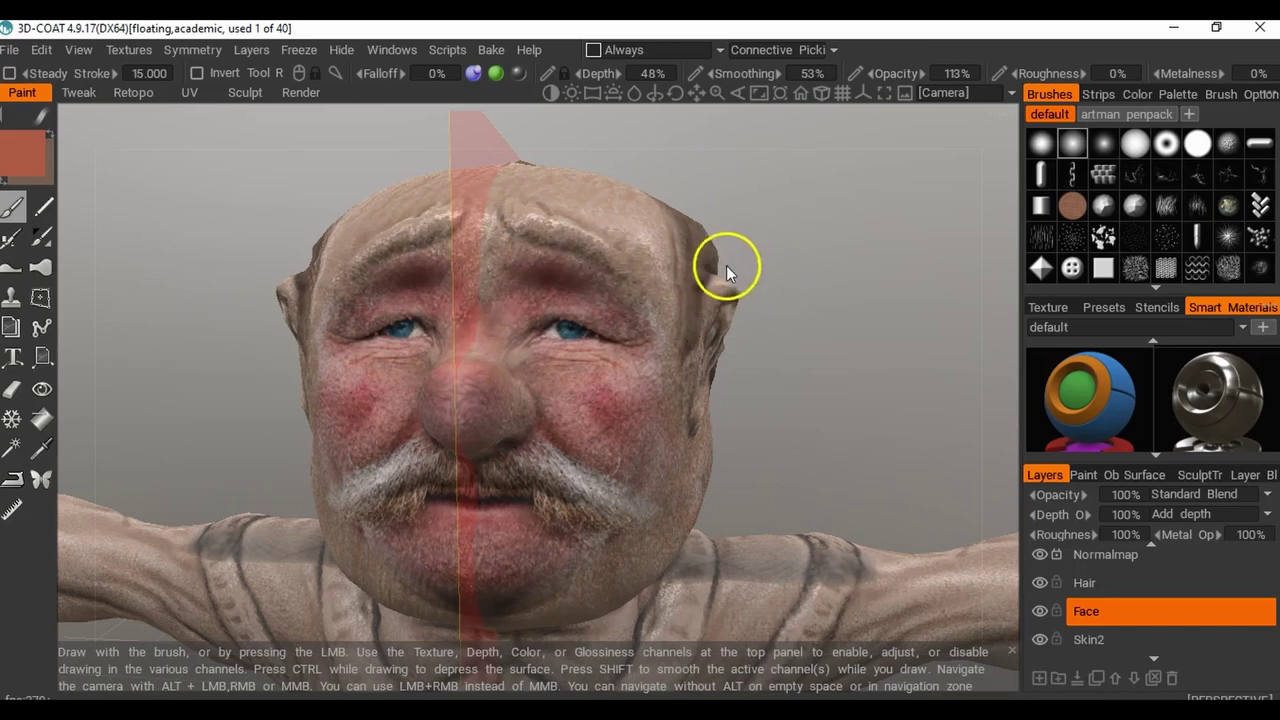
drag(780, 290, 826, 305)
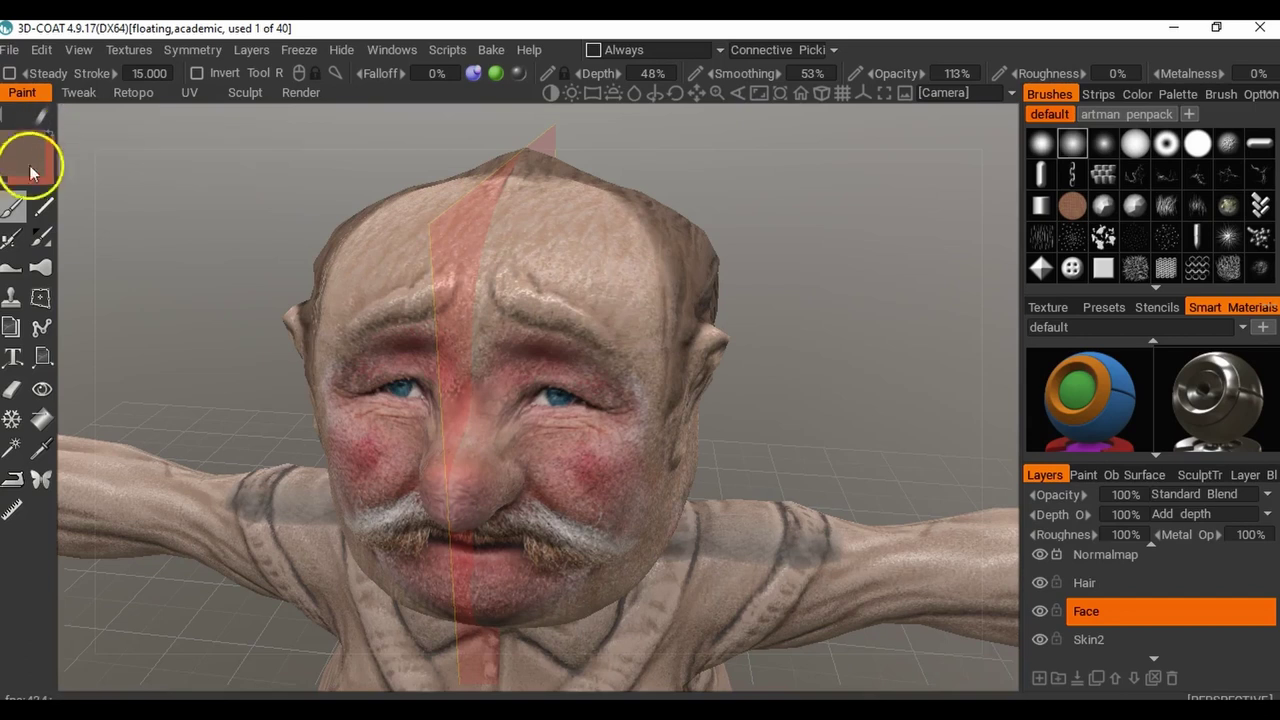
Try painting a brown stroke over the inner ends of the eyebrows on the Face layer, and undo it.
click(13, 207)
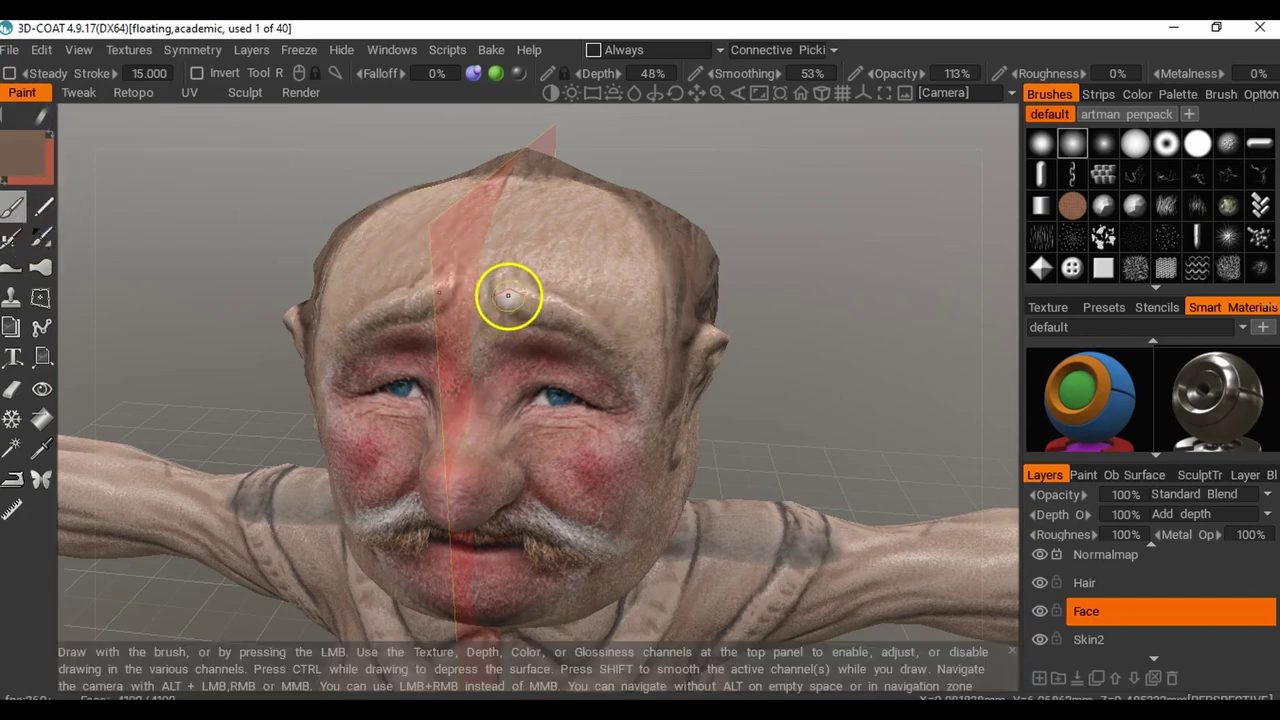
drag(506, 281, 514, 303)
alt+drag(697, 323, 713, 297)
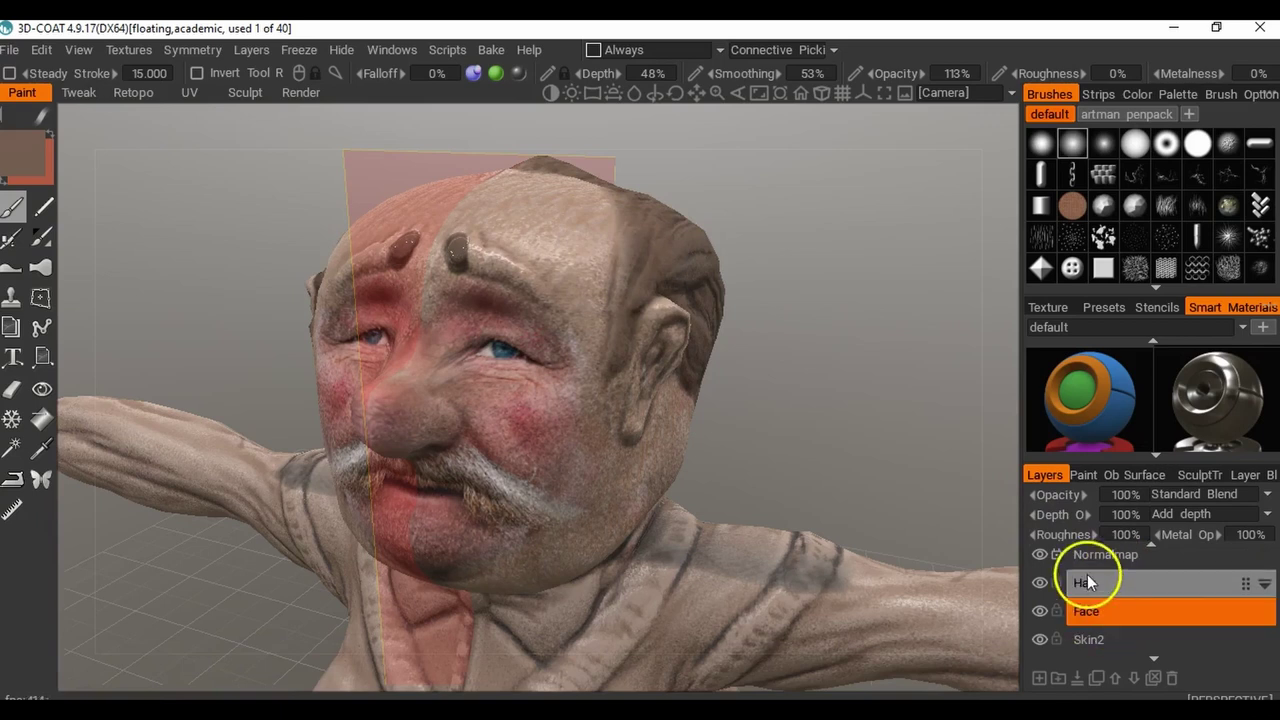
alt+drag(700, 329, 455, 278)
drag(706, 329, 710, 339)
click(500, 278)
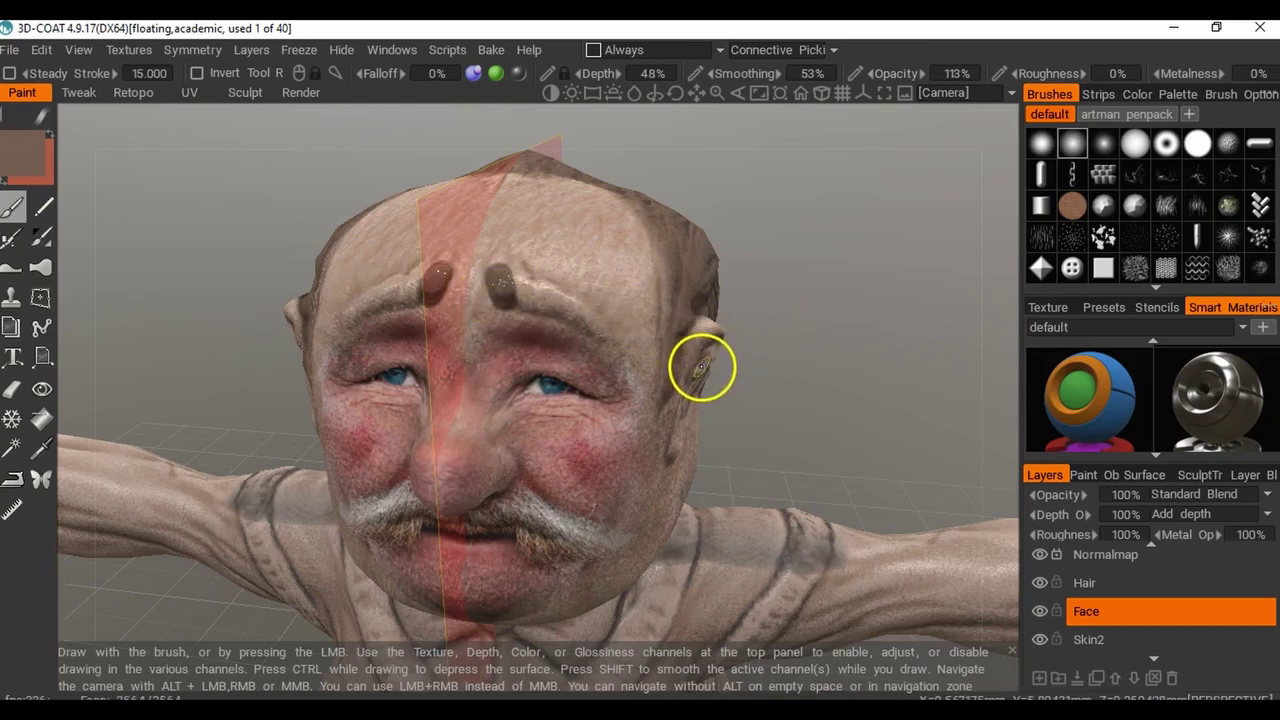
key(ctrl+z)
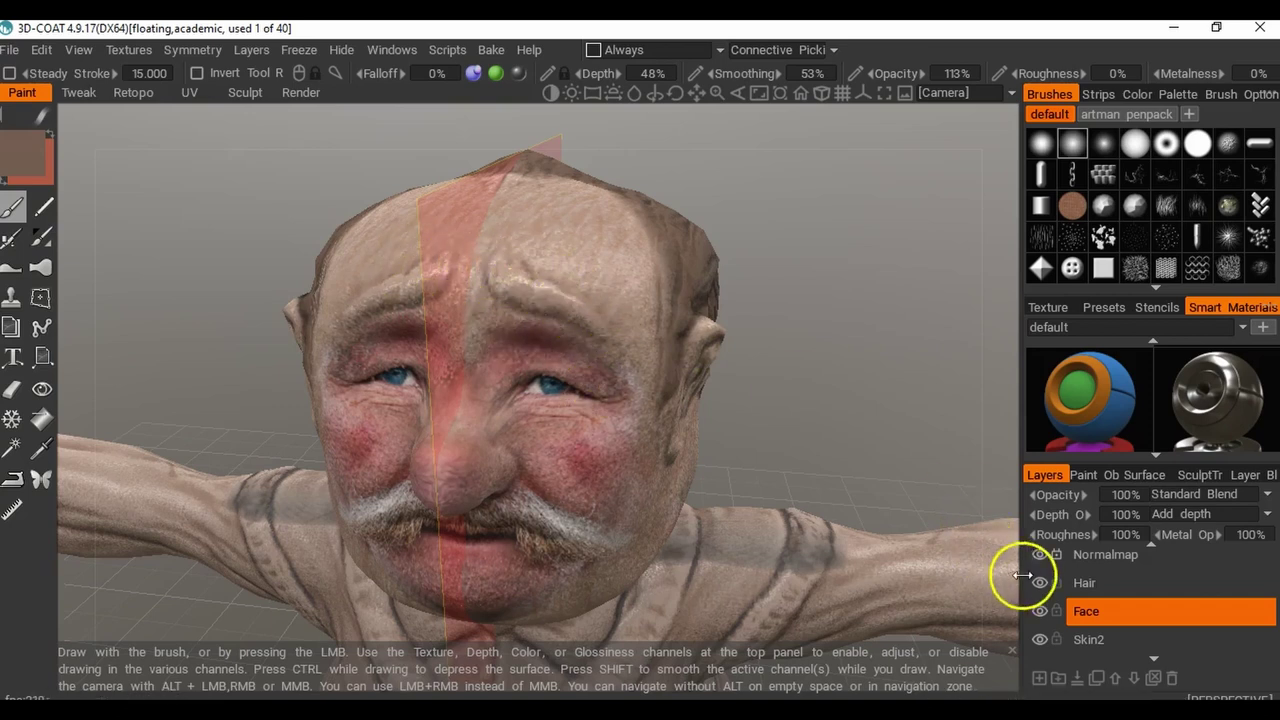
Add a new layer above the Face layer and name it Eyebrows.
click(1040, 680)
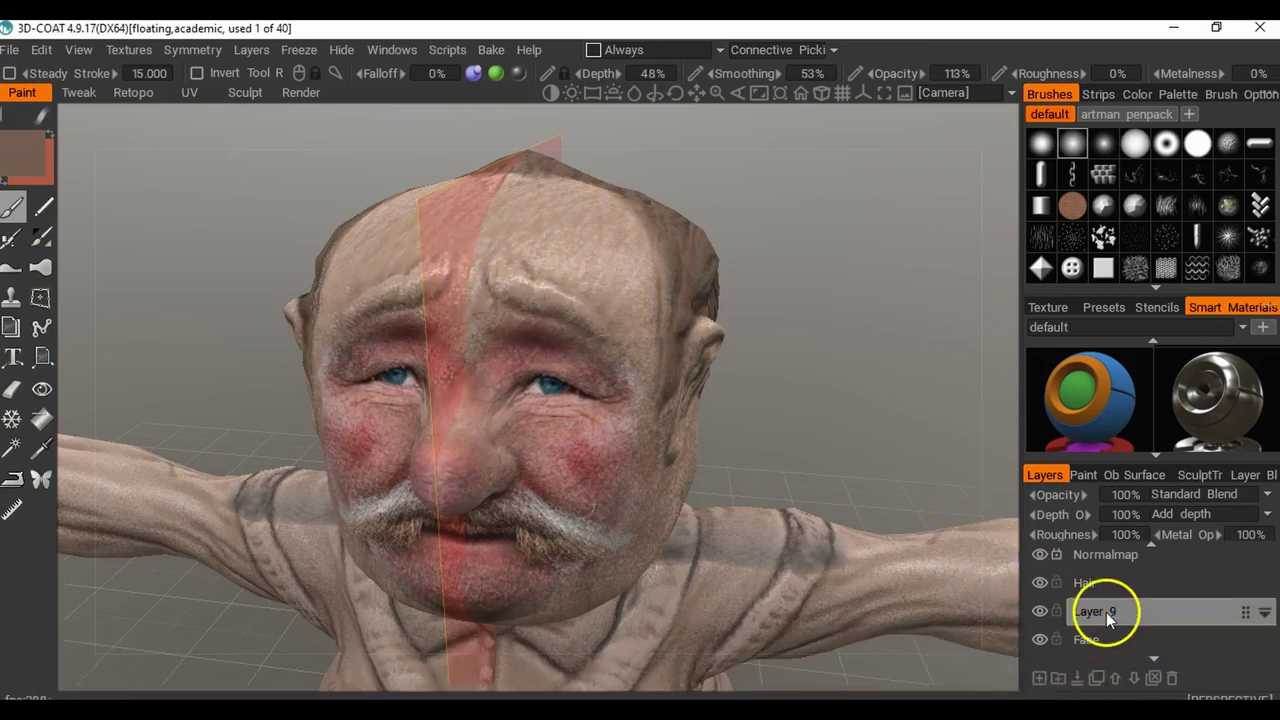
double_click(1106, 612)
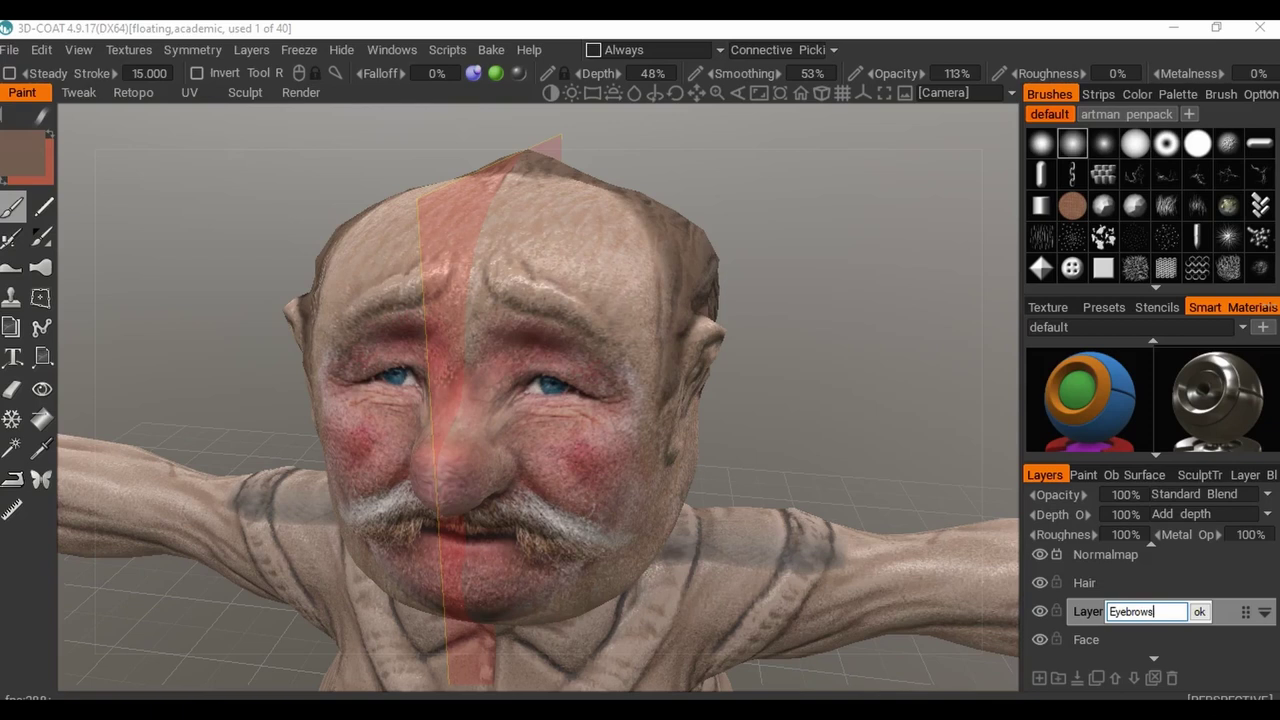
text(Eyebrows)
key(Return)
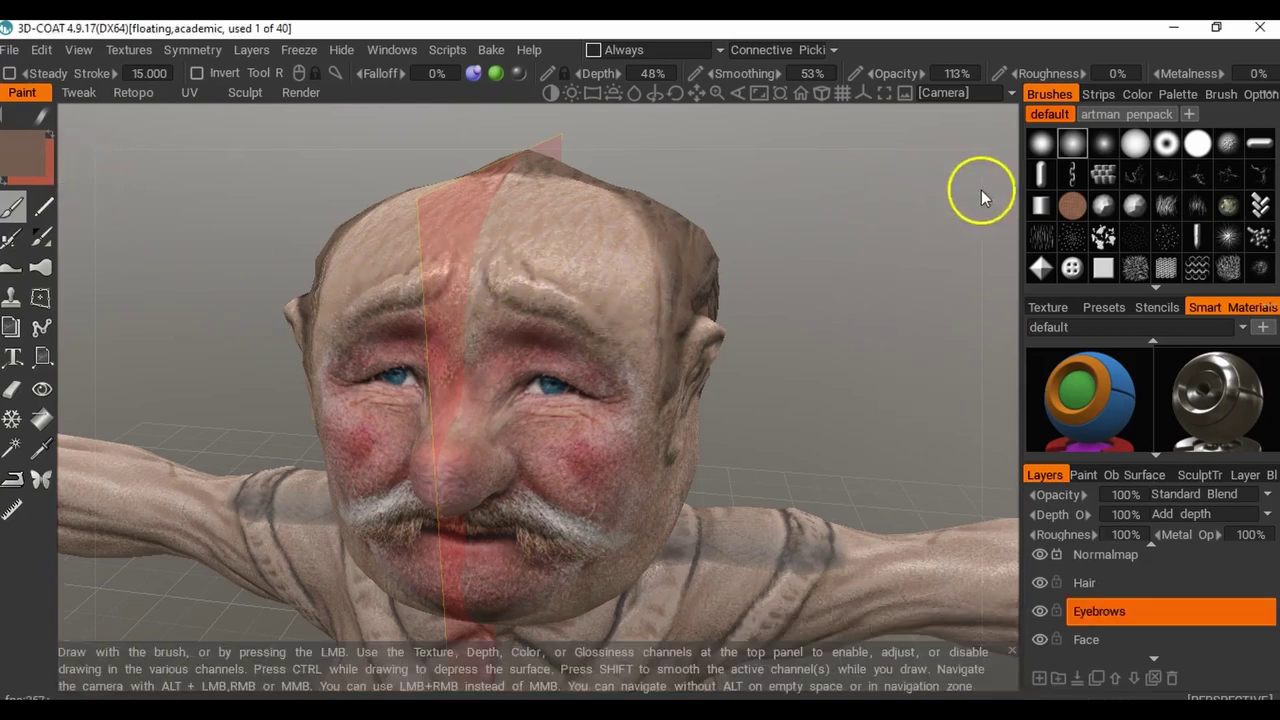
Choose the chevron-patterned brush alpha and set the Eyebrows layer's roughness to 0%.
click(1260, 207)
mouse_move(533, 298)
mouse_down()
mouse_move(503, 289)
mouse_move(545, 296)
mouse_up()
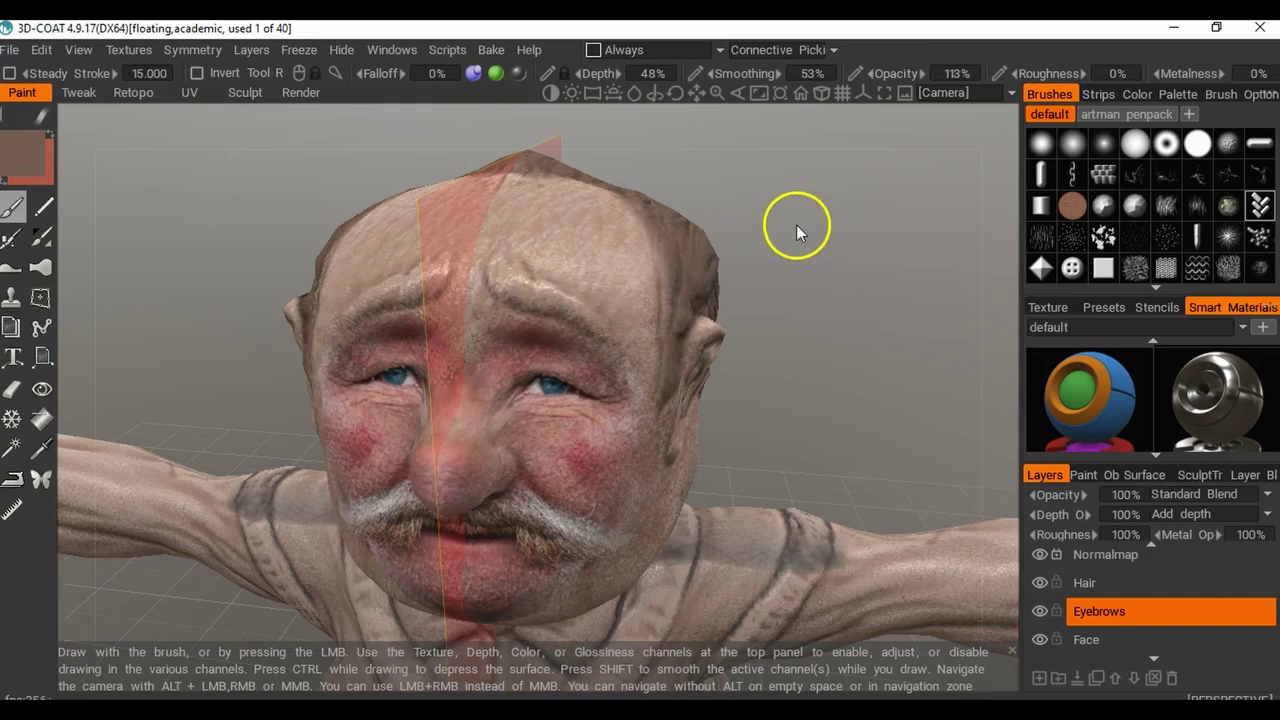
drag(796, 226, 817, 238)
click(1122, 535)
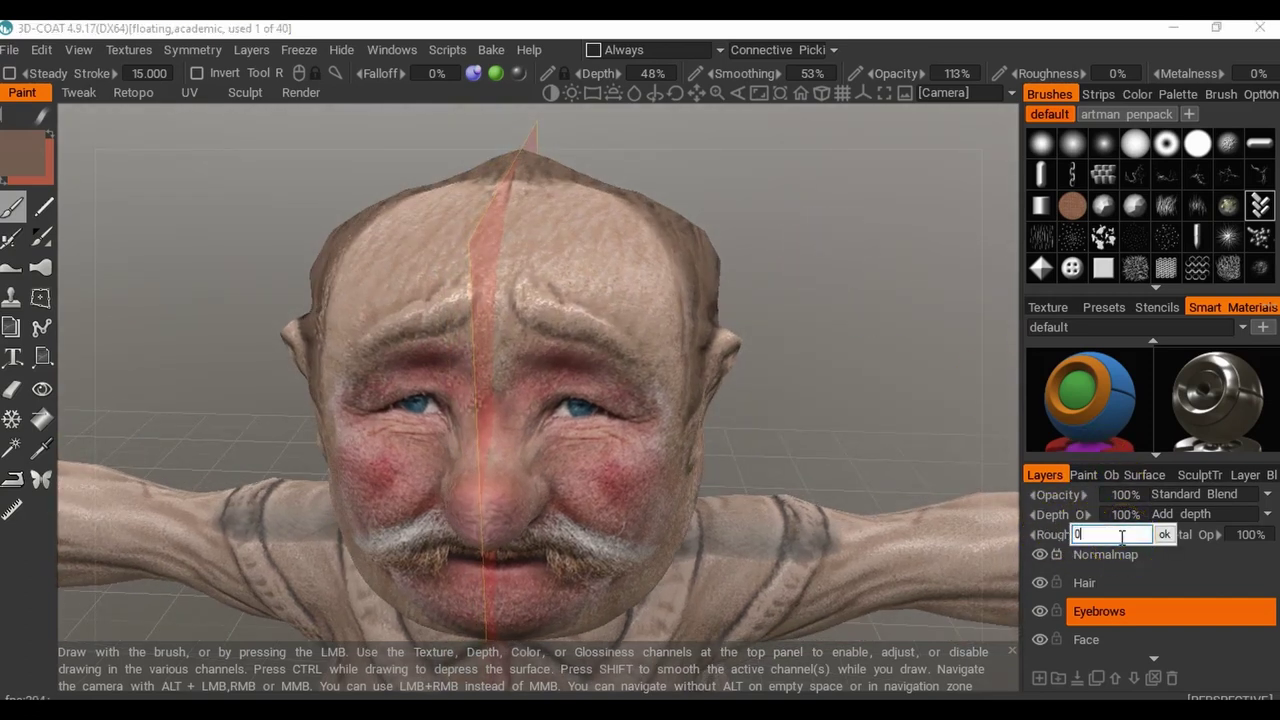
text(0)
key(Return)
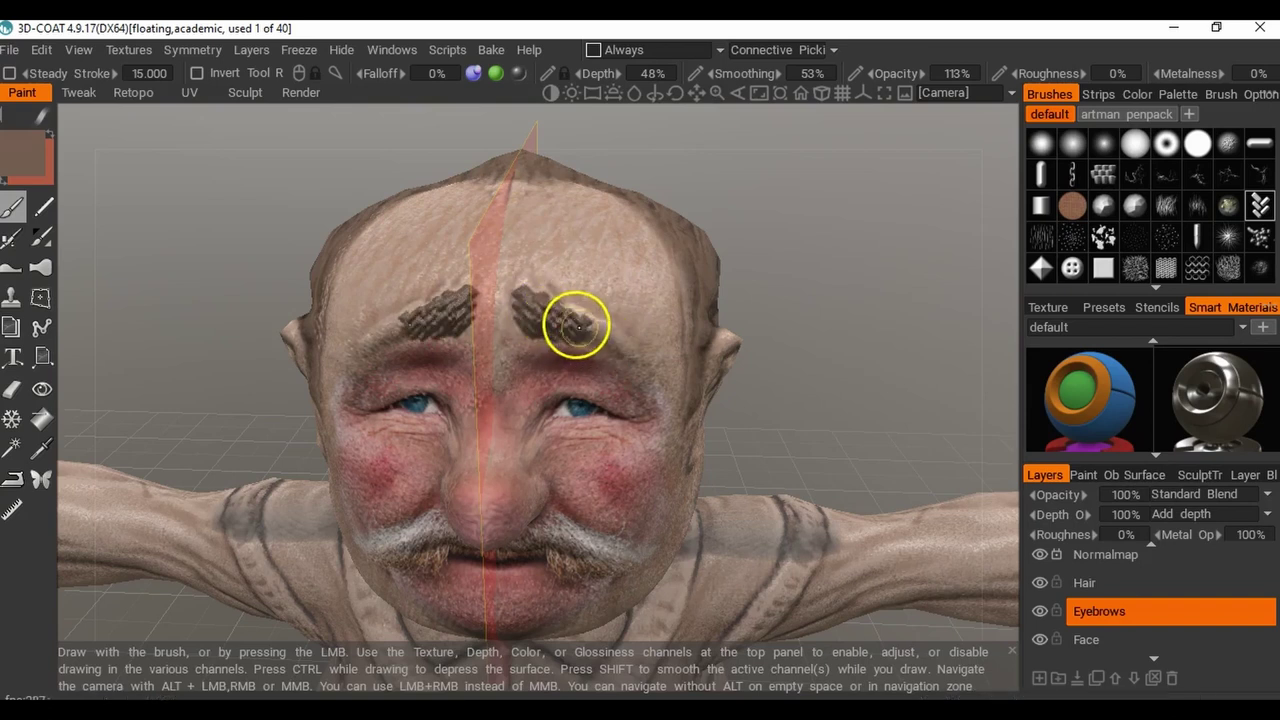
Paint thick brown eyebrows along both brow ridges on the Eyebrows layer with the chevron-patterned brush.
mouse_move(791, 371)
mouse_down()
mouse_move(734, 298)
mouse_move(734, 334)
mouse_move(826, 357)
mouse_up()
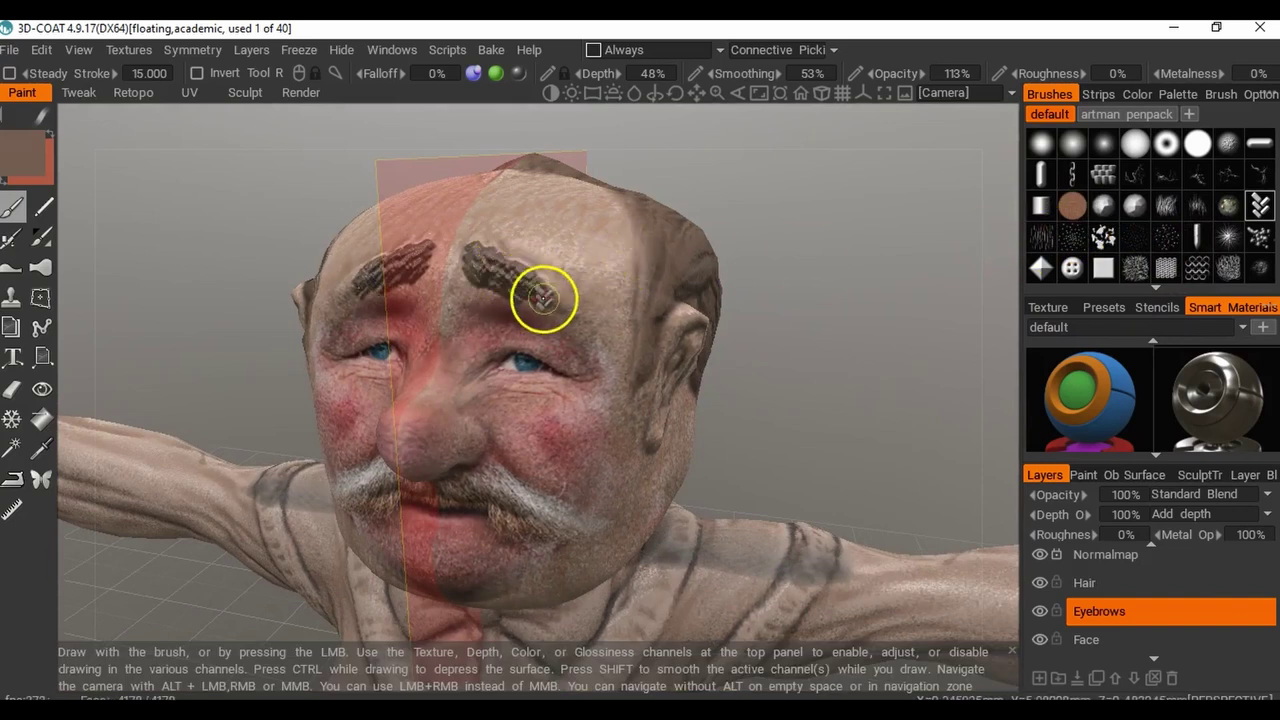
drag(842, 241, 711, 280)
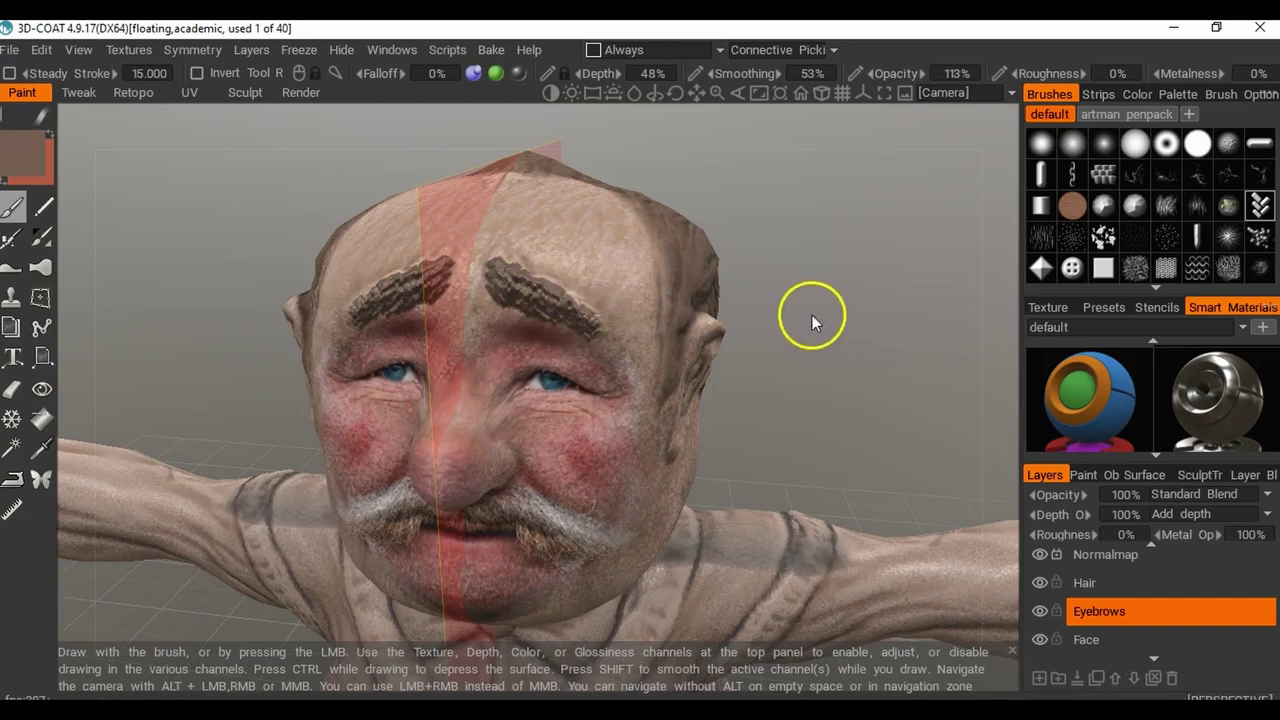
drag(812, 315, 871, 289)
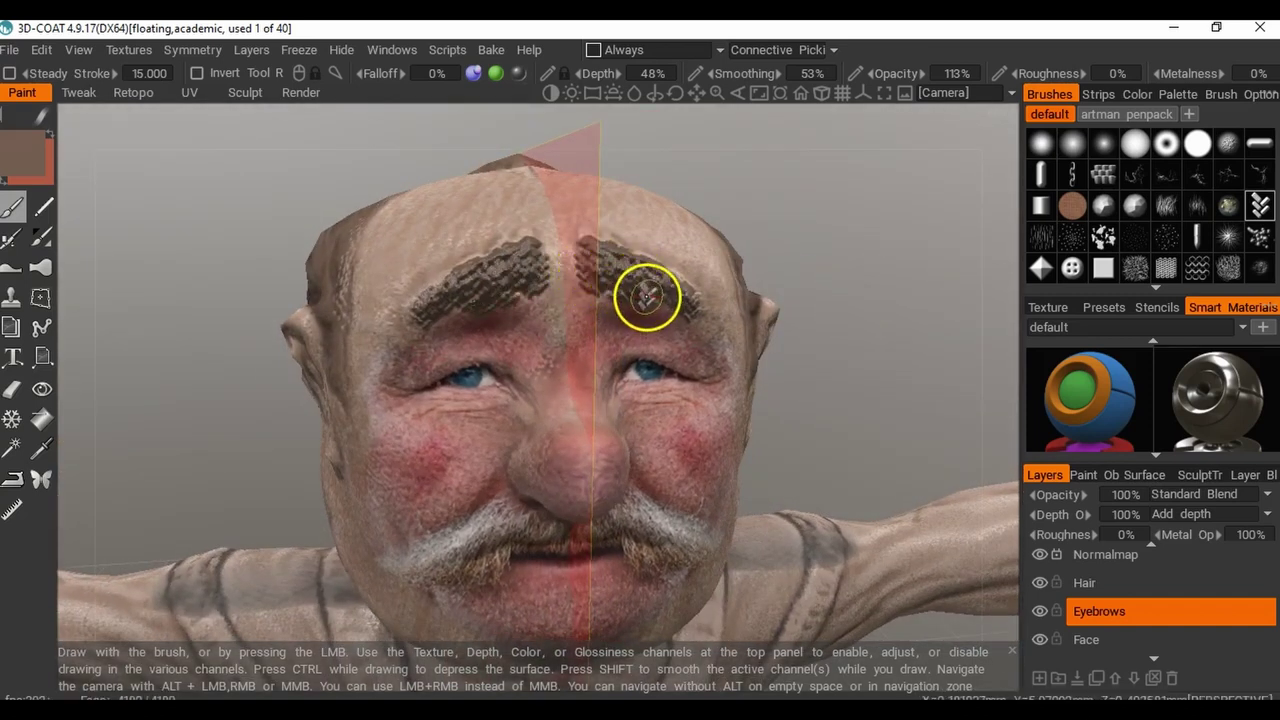
drag(777, 323, 679, 328)
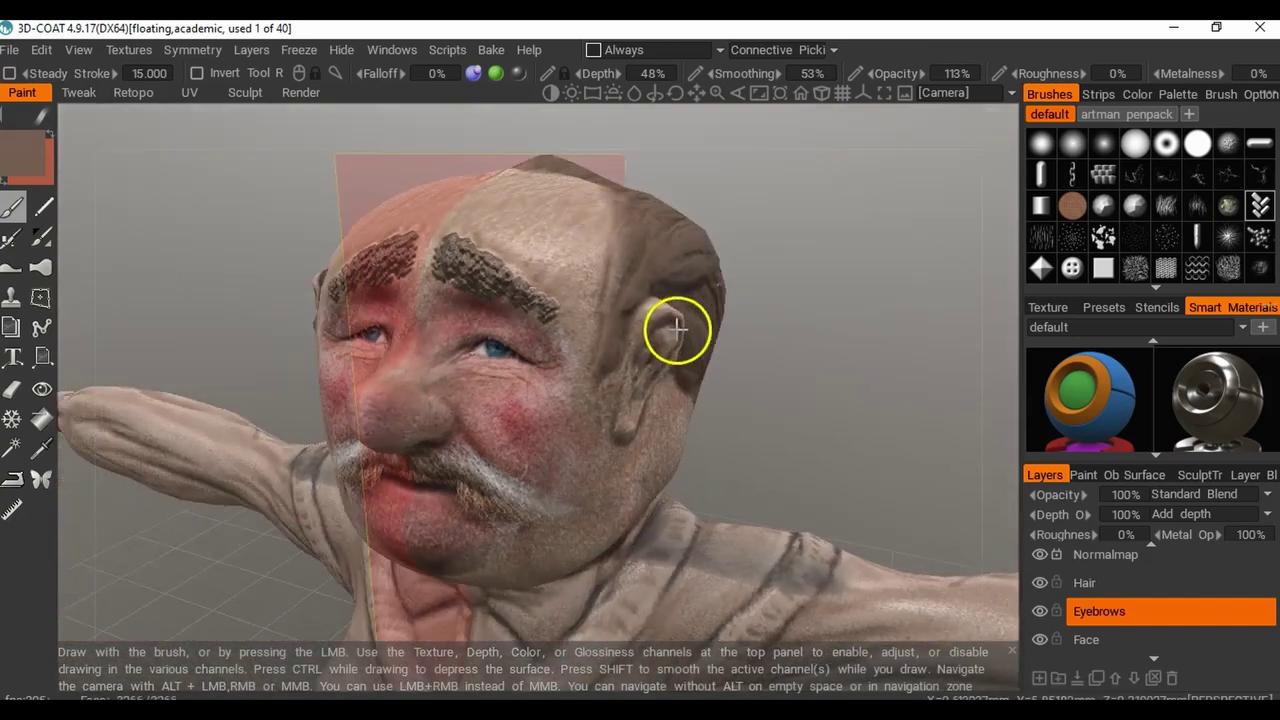
drag(828, 268, 840, 323)
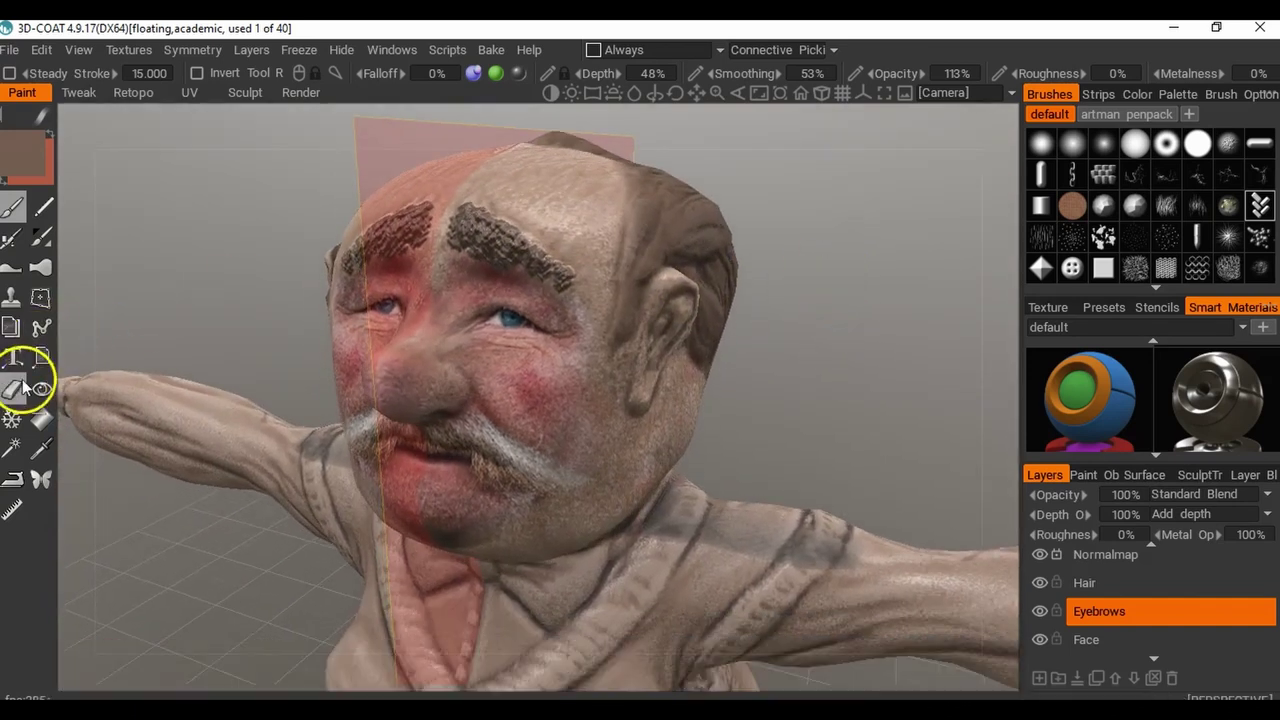
Erase along the outer ends of the eyebrows on the Eyebrows layer with the scratchy hair-like alpha to thin their edges.
click(40, 328)
click(18, 392)
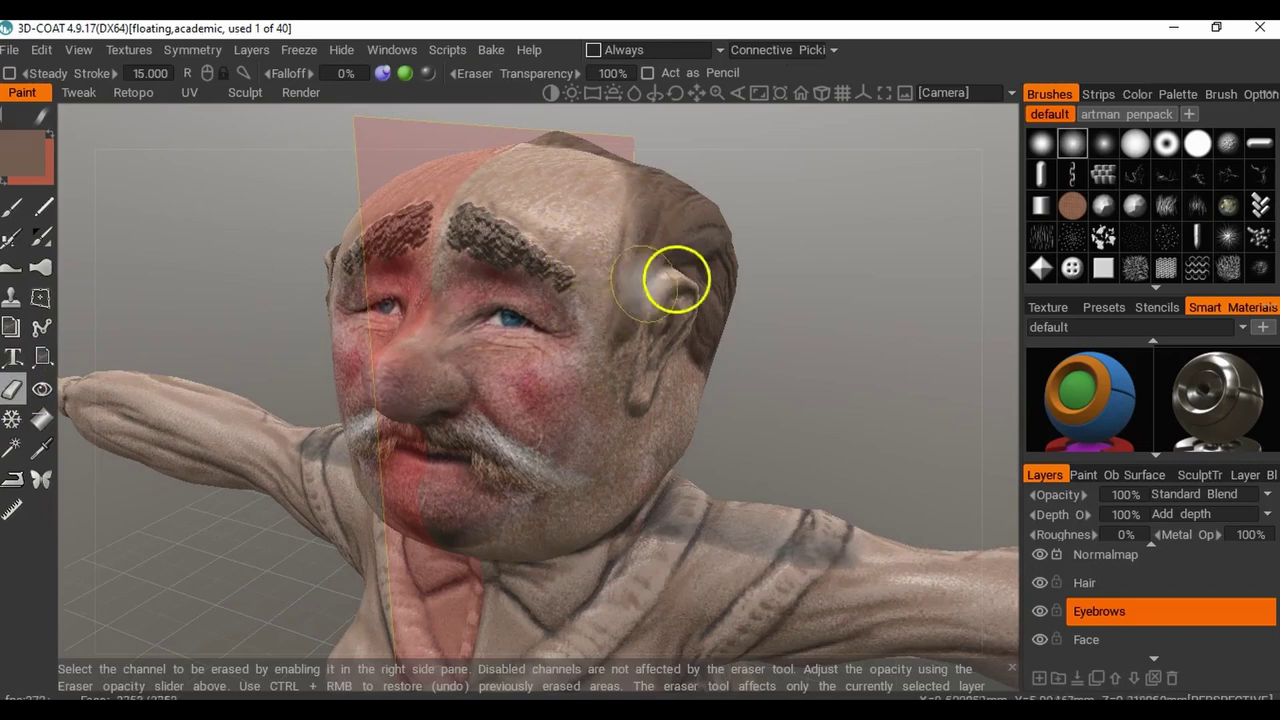
click(1072, 237)
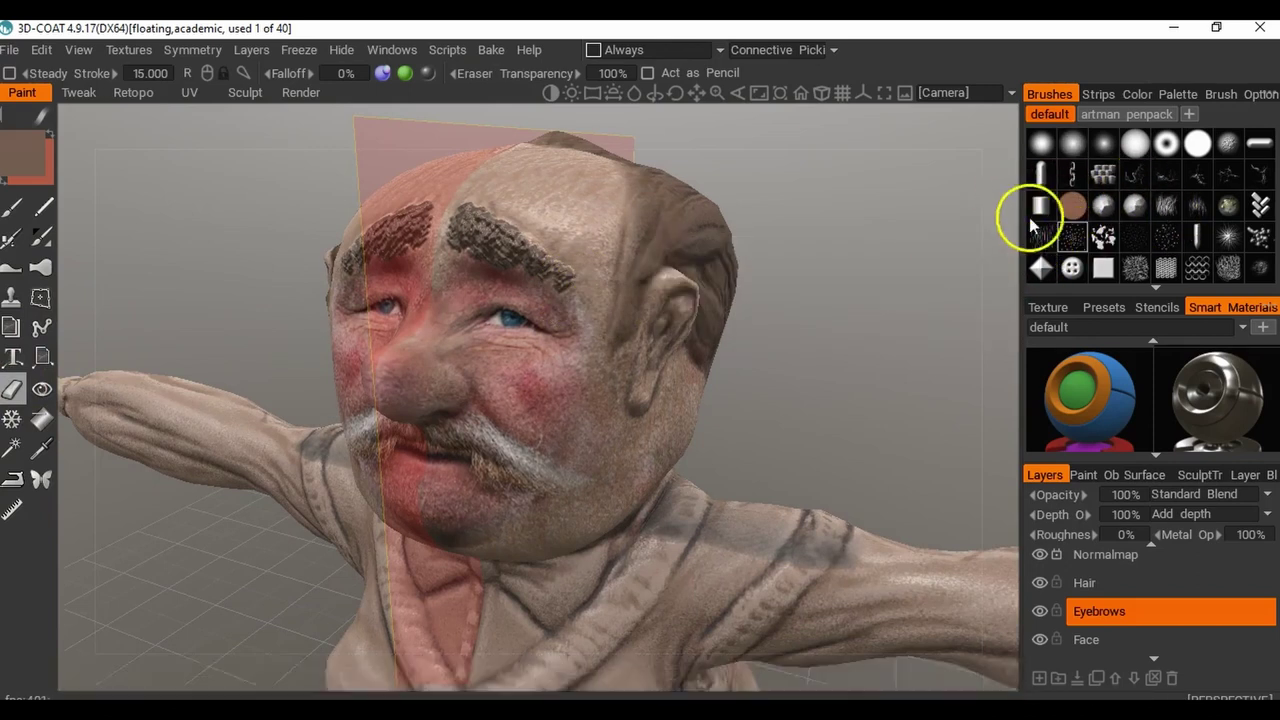
drag(780, 271, 597, 314)
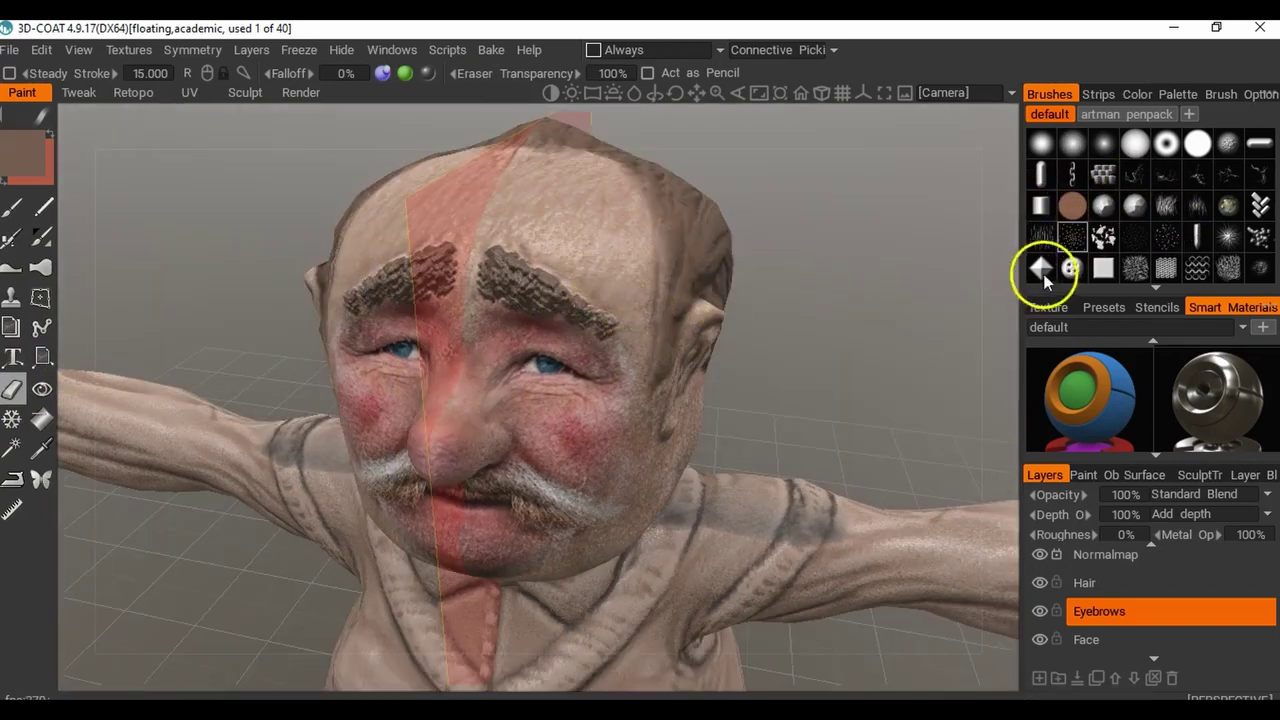
mouse_move(571, 297)
mouse_down()
mouse_move(586, 289)
mouse_move(578, 329)
mouse_move(573, 312)
mouse_up()
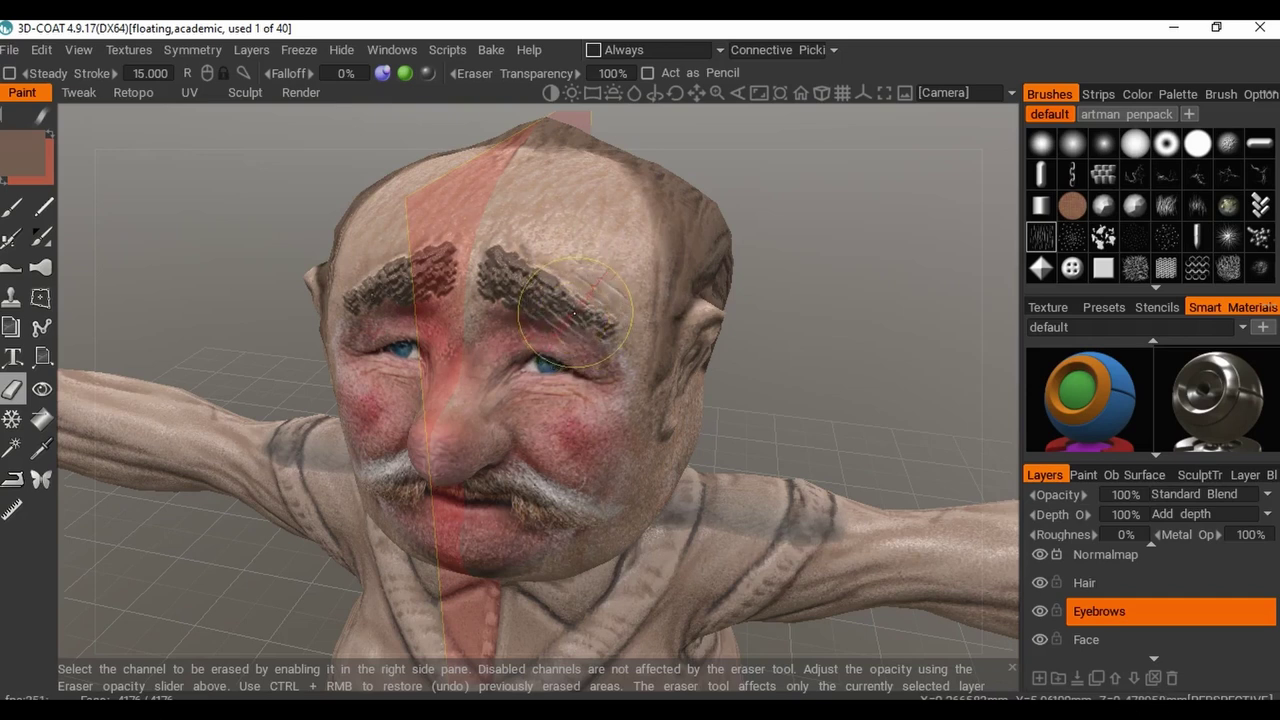
drag(575, 315, 574, 313)
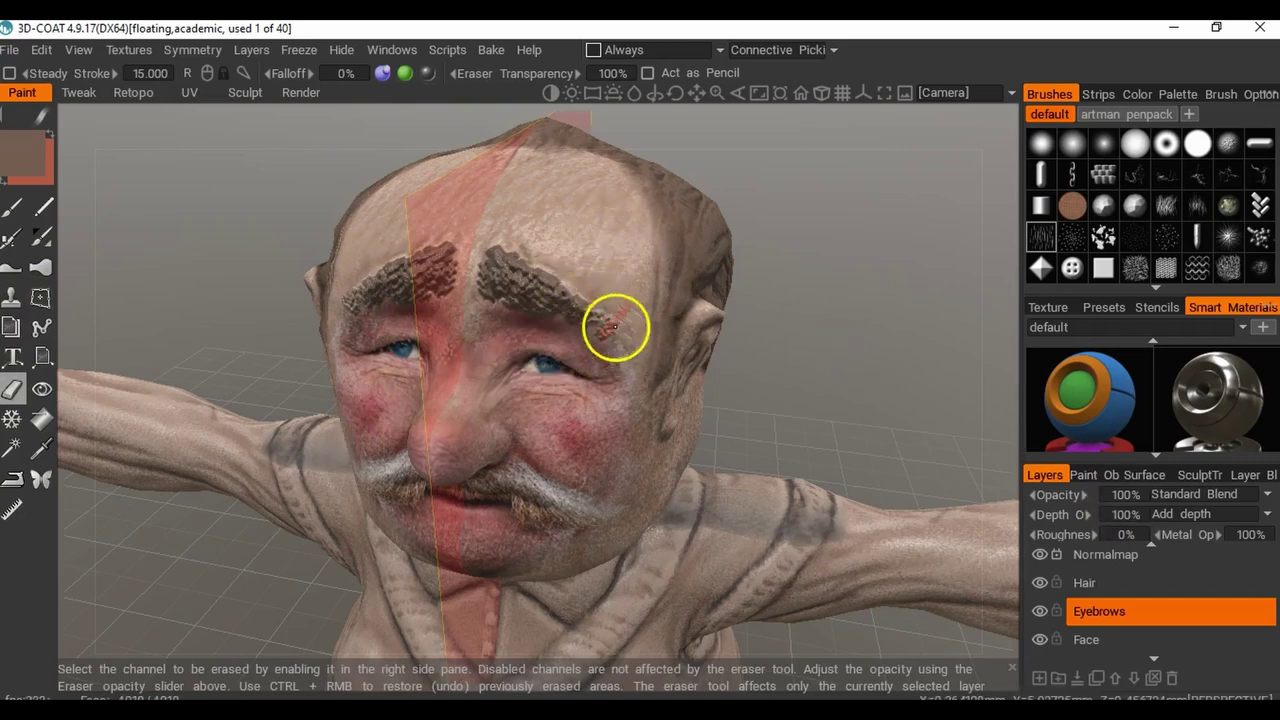
Erase along the inner and upper edges of both eyebrows to break up their outline into hair-like strands.
mouse_move(680, 320)
alt+mouse_down()
mouse_move(880, 263)
mouse_move(750, 263)
alt+mouse_up()
drag(552, 266, 546, 282)
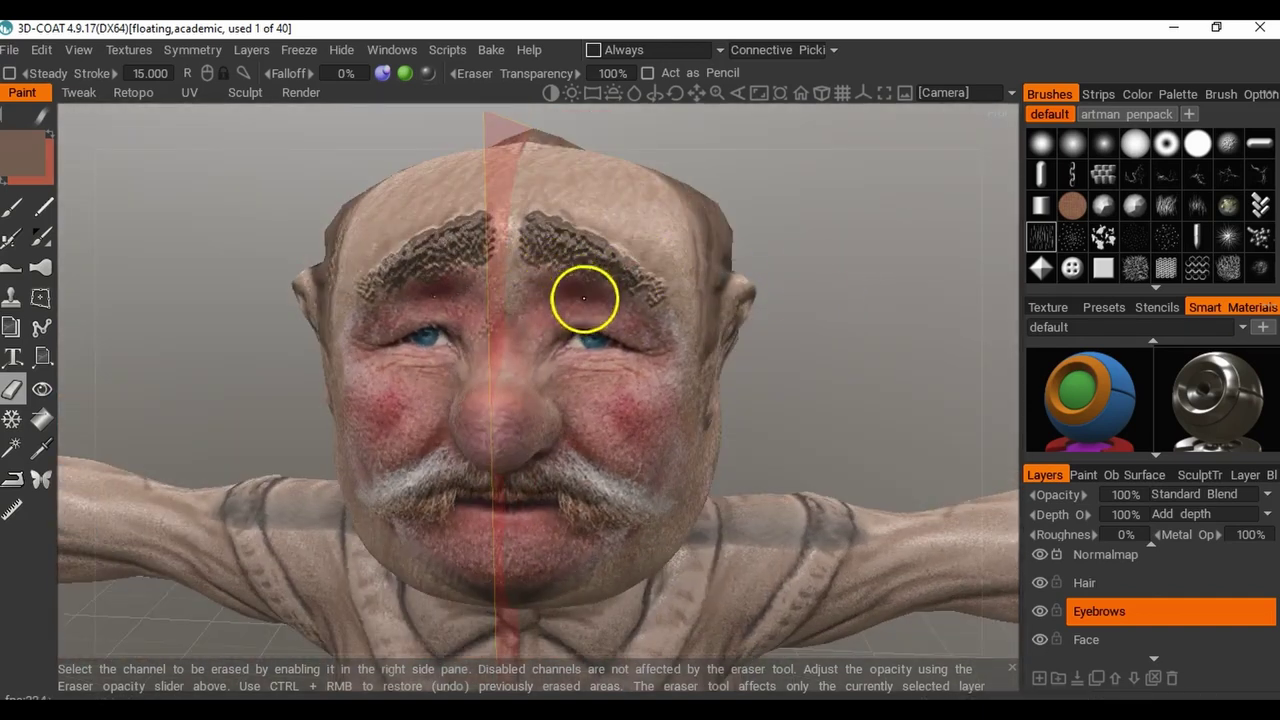
mouse_move(837, 266)
right_down()
mouse_move(834, 320)
mouse_move(541, 276)
right_up()
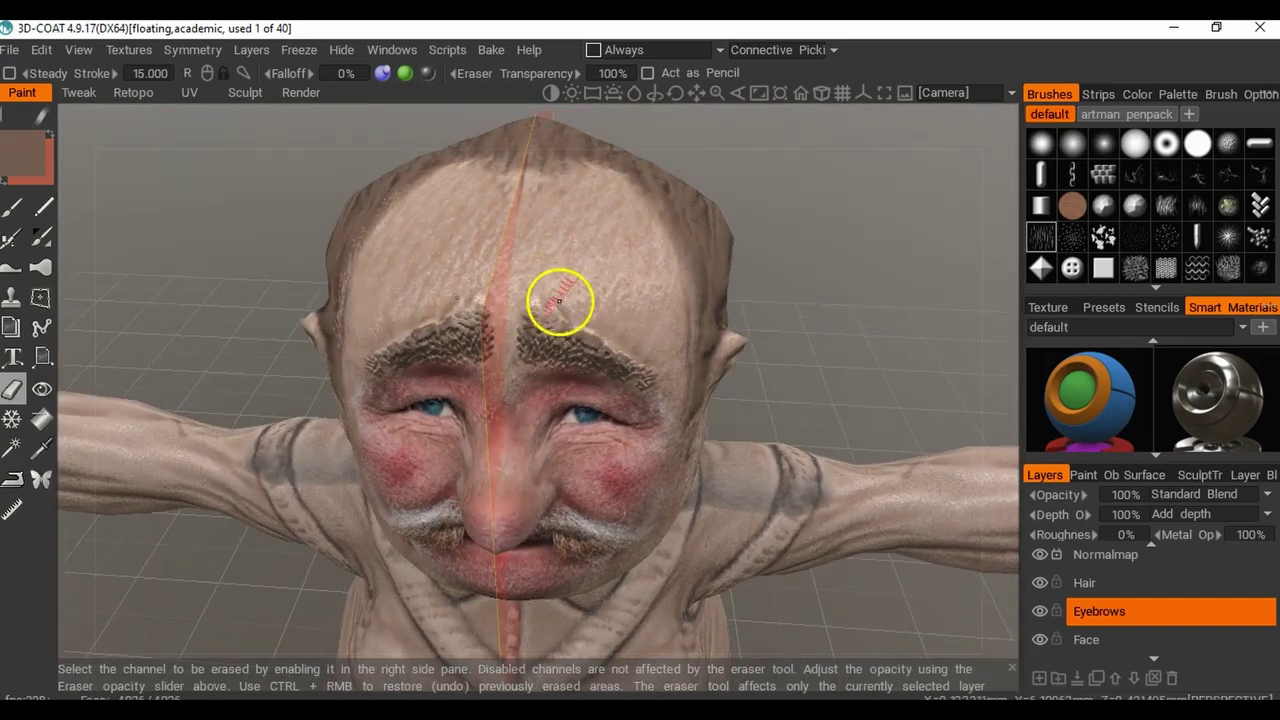
mouse_move(560, 300)
mouse_down()
mouse_move(554, 314)
mouse_move(533, 295)
mouse_up()
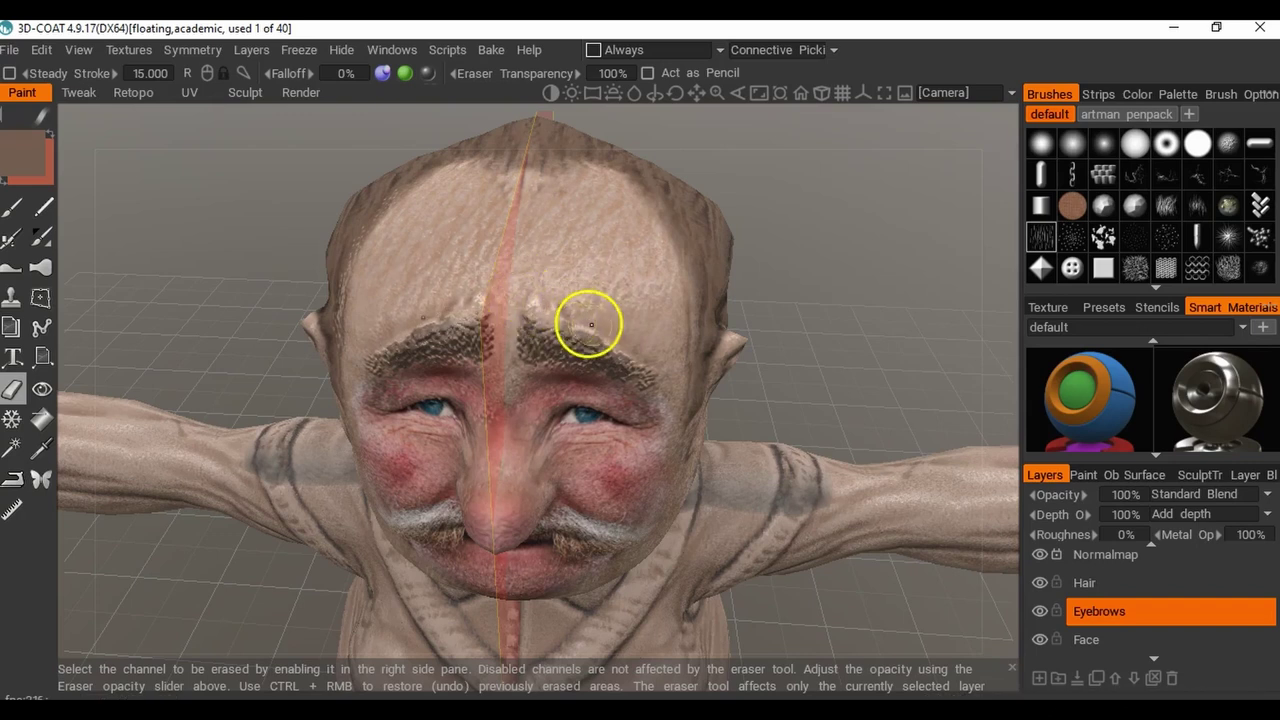
right_drag(757, 354, 663, 266)
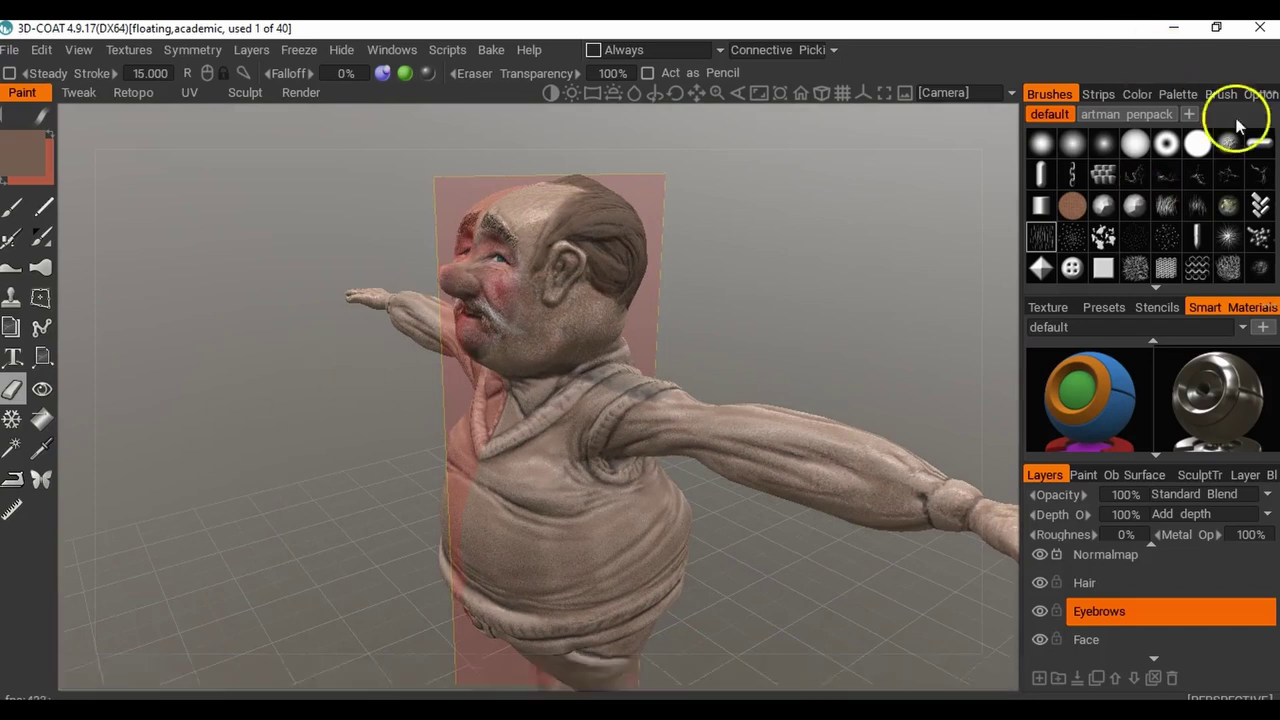
Make the Face layer the active layer.
click(1129, 640)
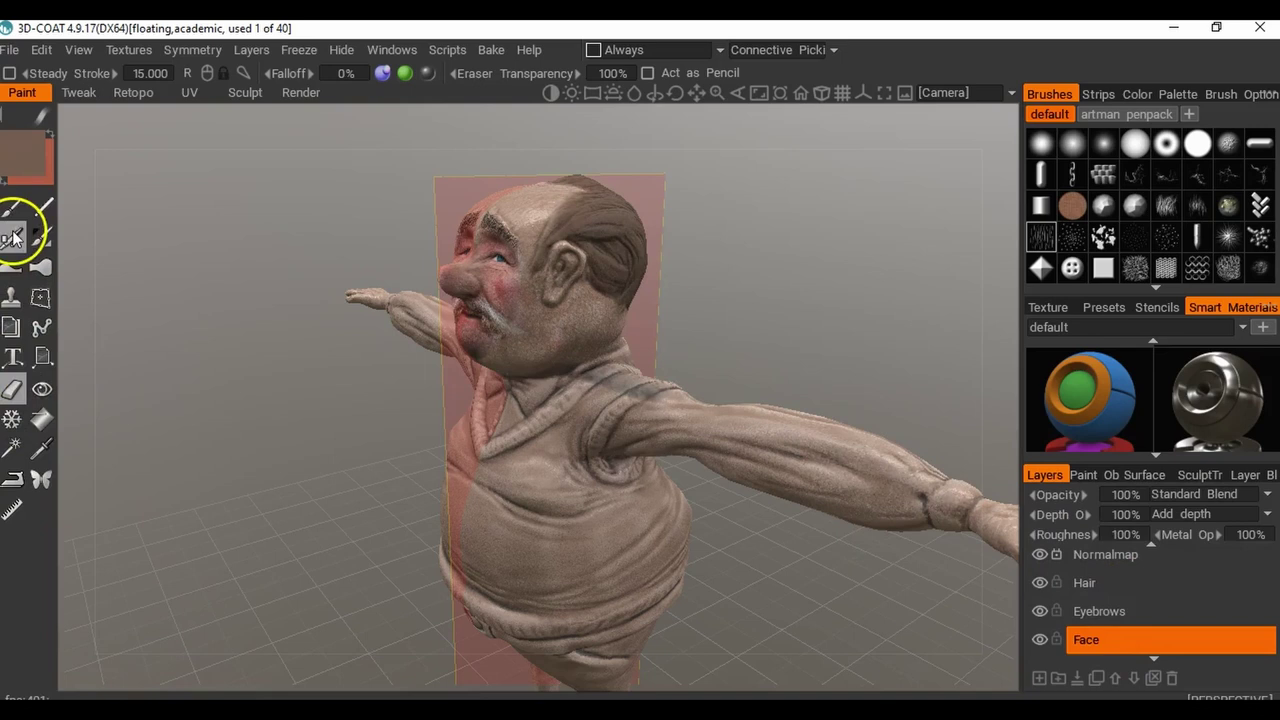
drag(744, 303, 712, 329)
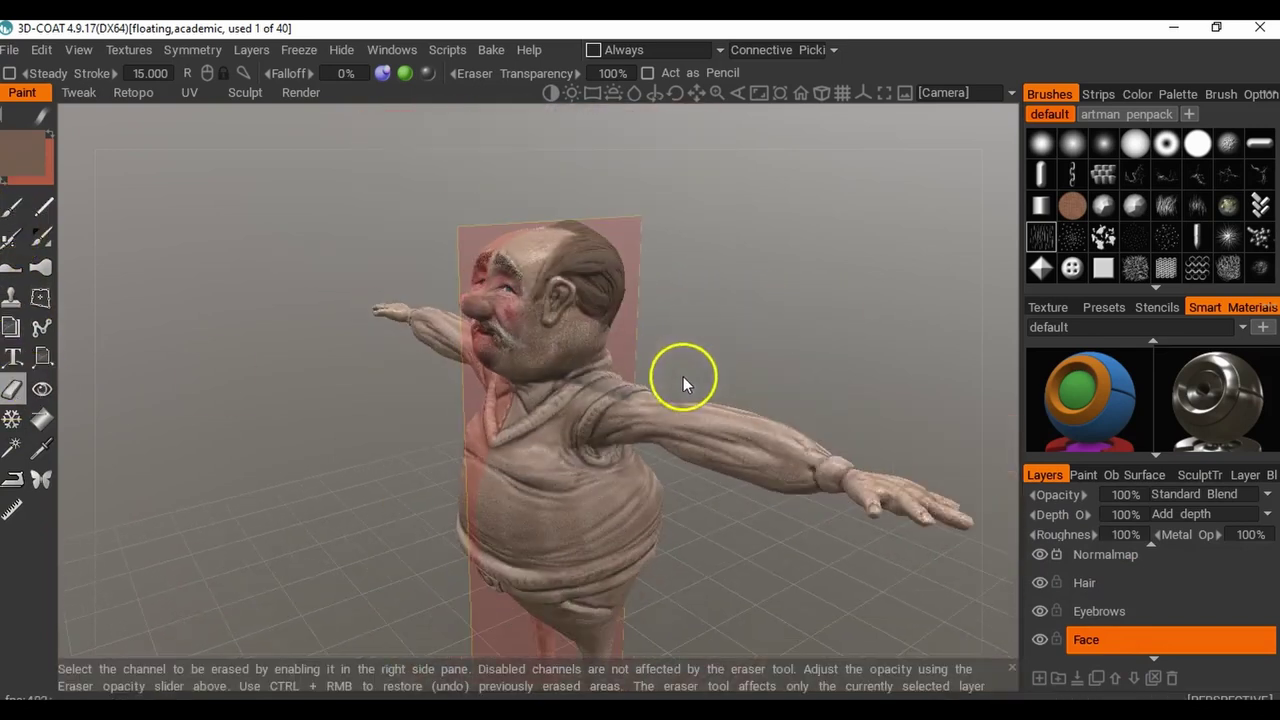
mouse_move(643, 410)
mouse_down()
mouse_move(609, 406)
mouse_move(626, 391)
mouse_move(569, 406)
mouse_move(583, 386)
mouse_move(593, 424)
mouse_move(603, 403)
mouse_move(591, 409)
mouse_up()
drag(690, 345, 854, 306)
middle_drag(697, 286, 718, 269)
drag(718, 269, 780, 291)
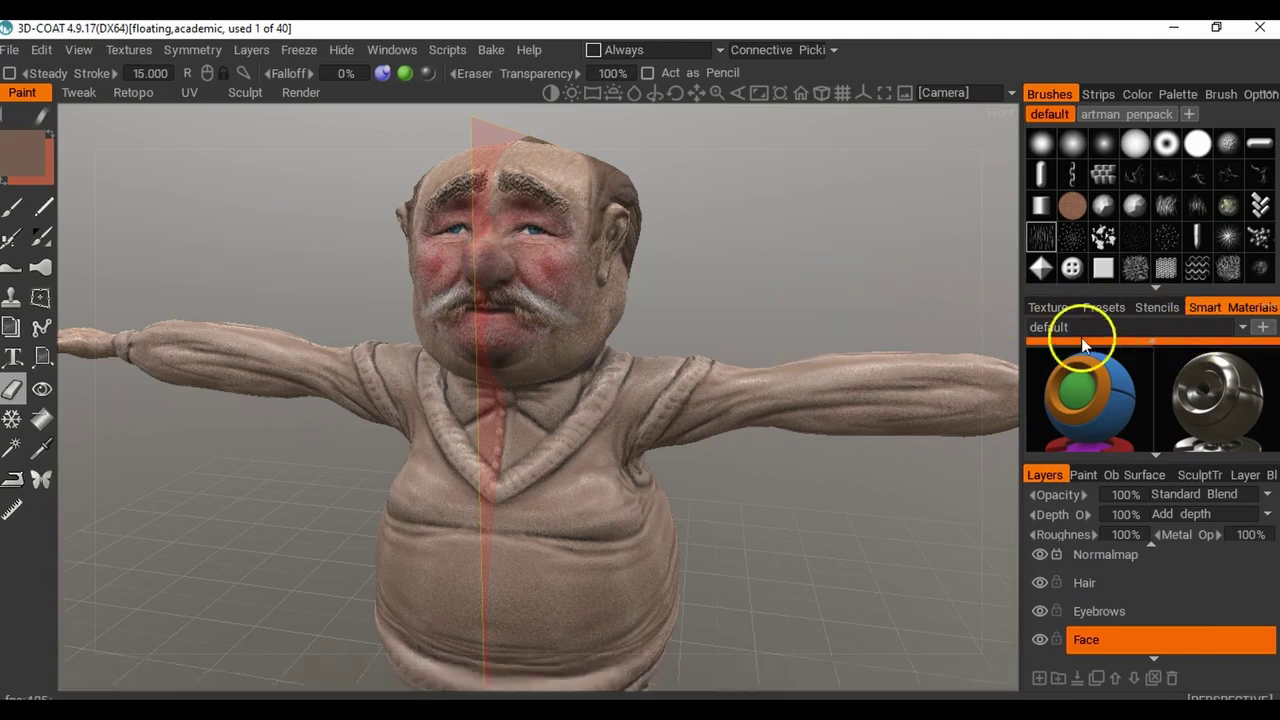
Load the White cotton smart material from the fabric collection.
click(1049, 327)
click(1190, 352)
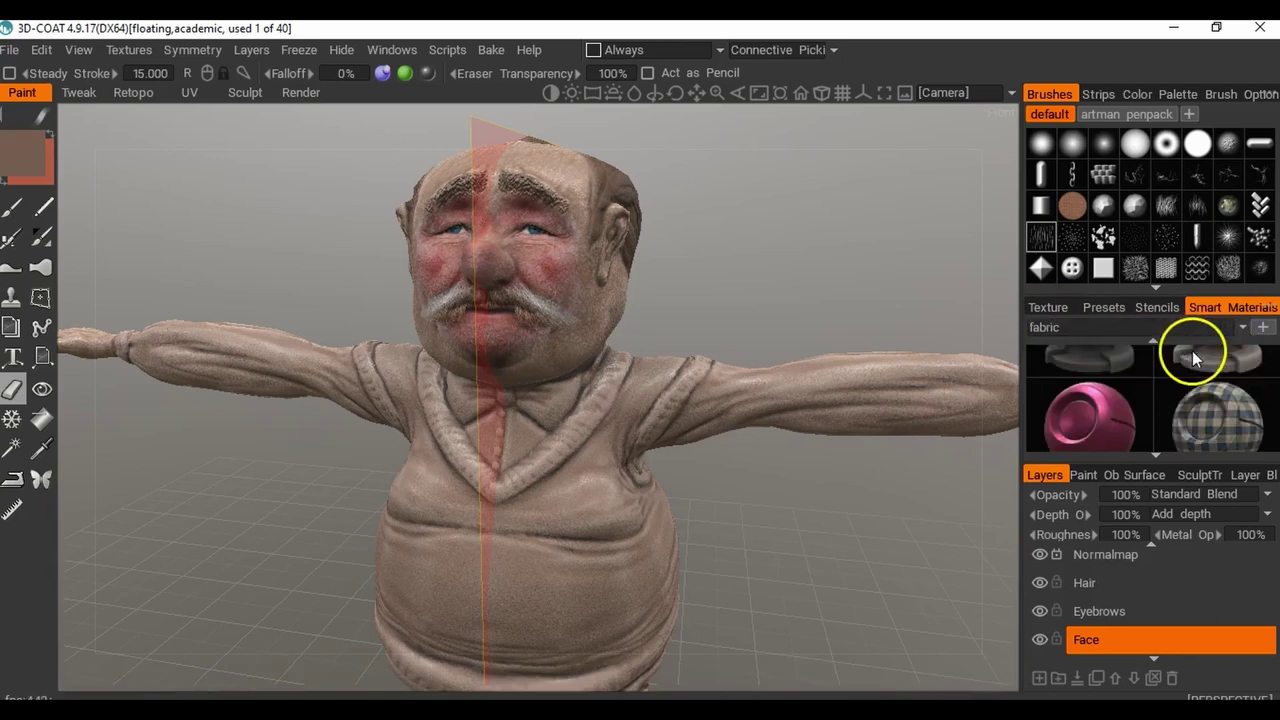
mouse_move(1178, 397)
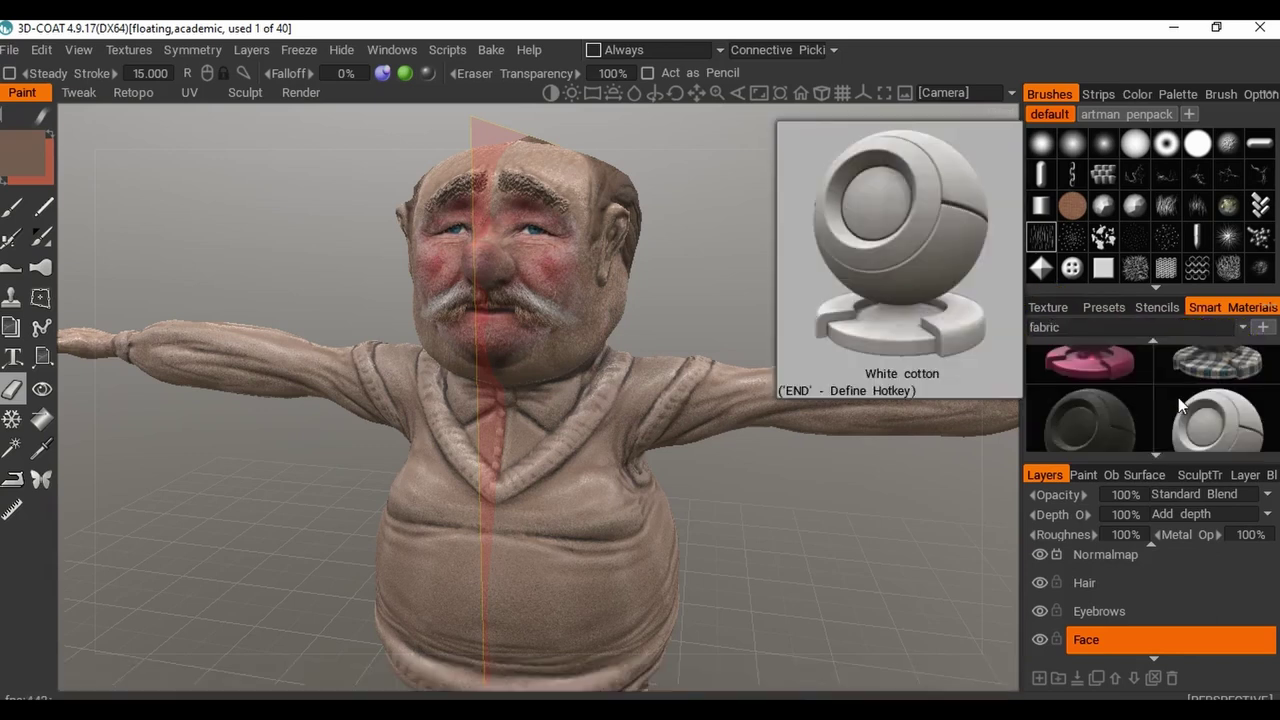
scroll(1178, 397, down, 4)
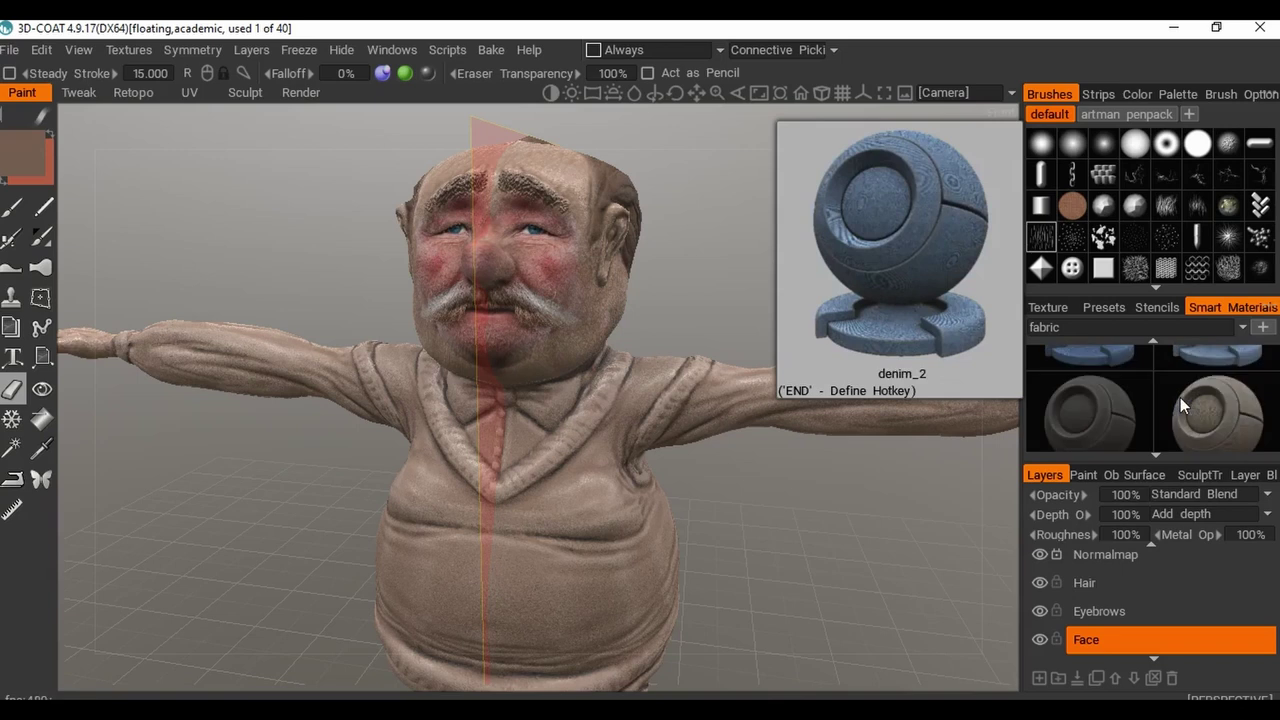
click(1222, 410)
mouse_move(1222, 411)
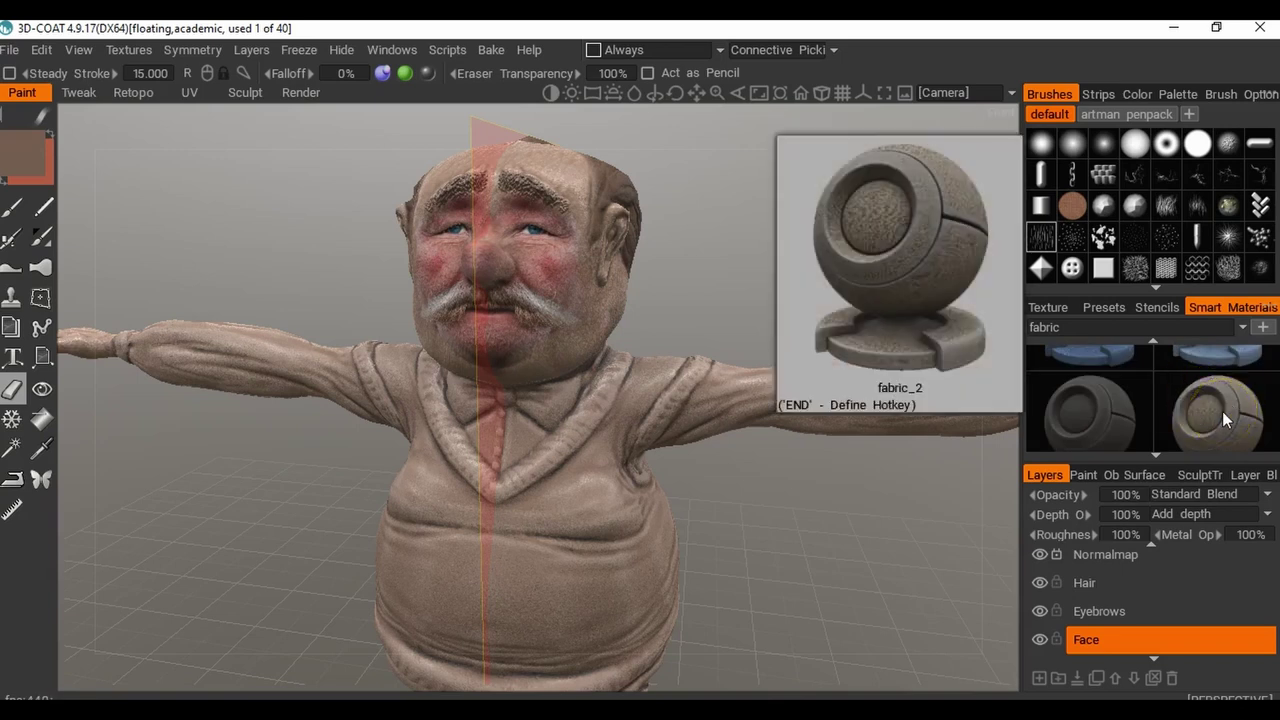
scroll(1222, 411, down, 2)
click(1225, 440)
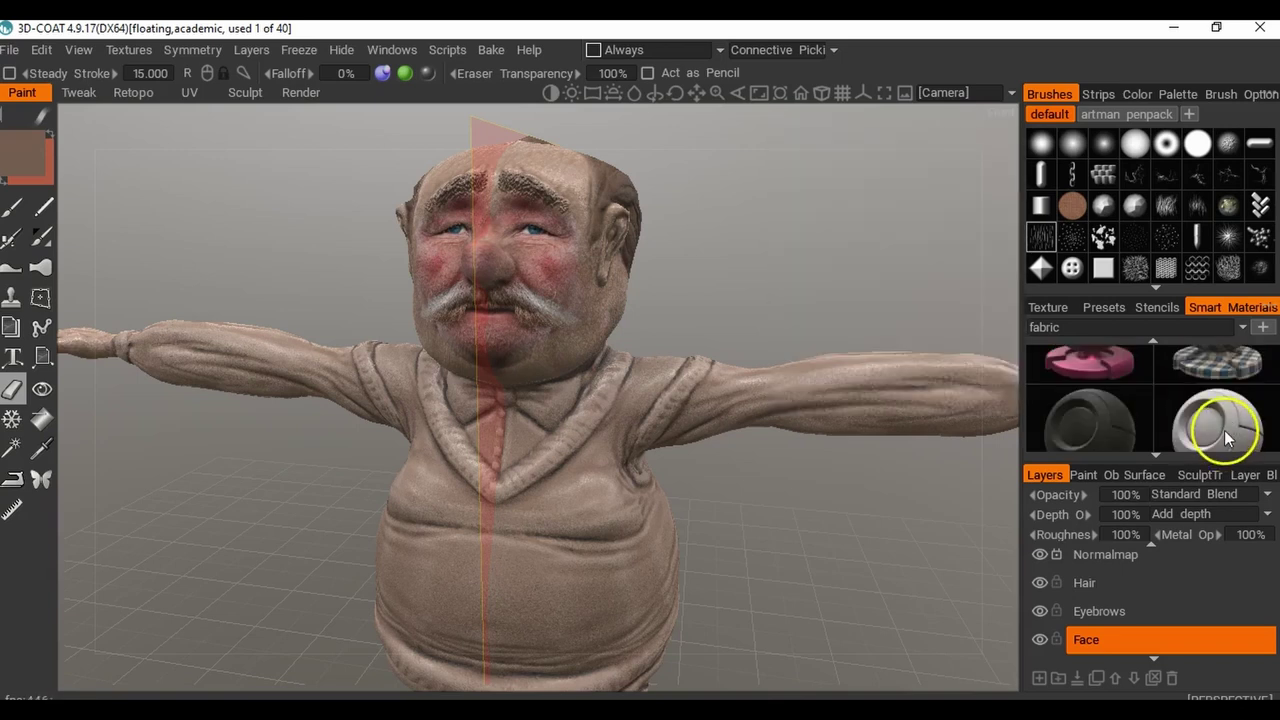
click(1224, 429)
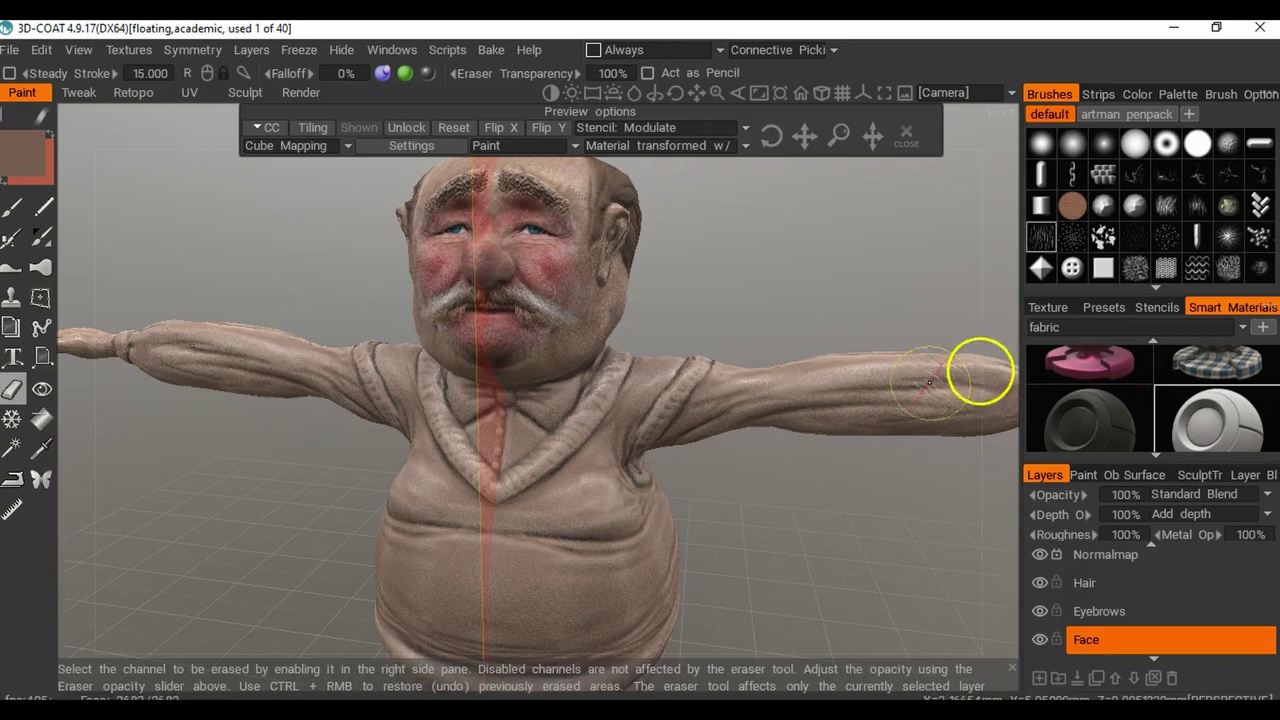
Add a new layer above the Face layer and name it Shirt.
drag(1150, 553, 1045, 690)
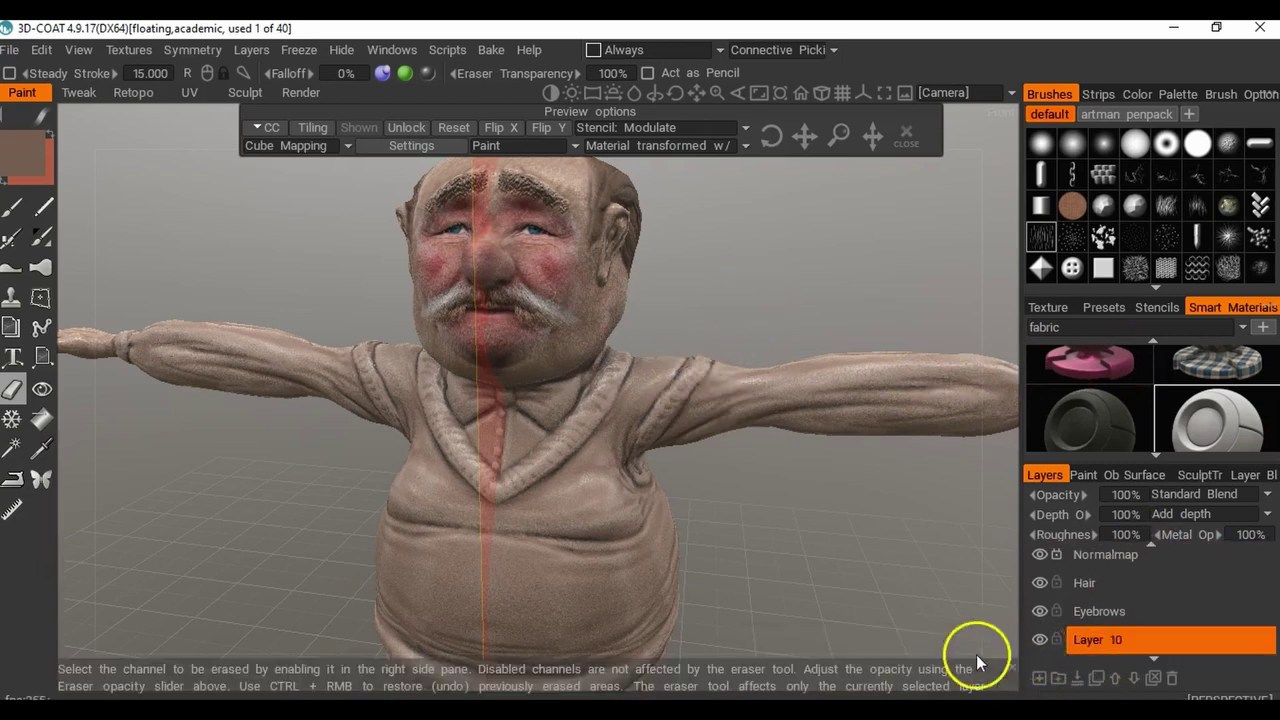
double_click(1096, 645)
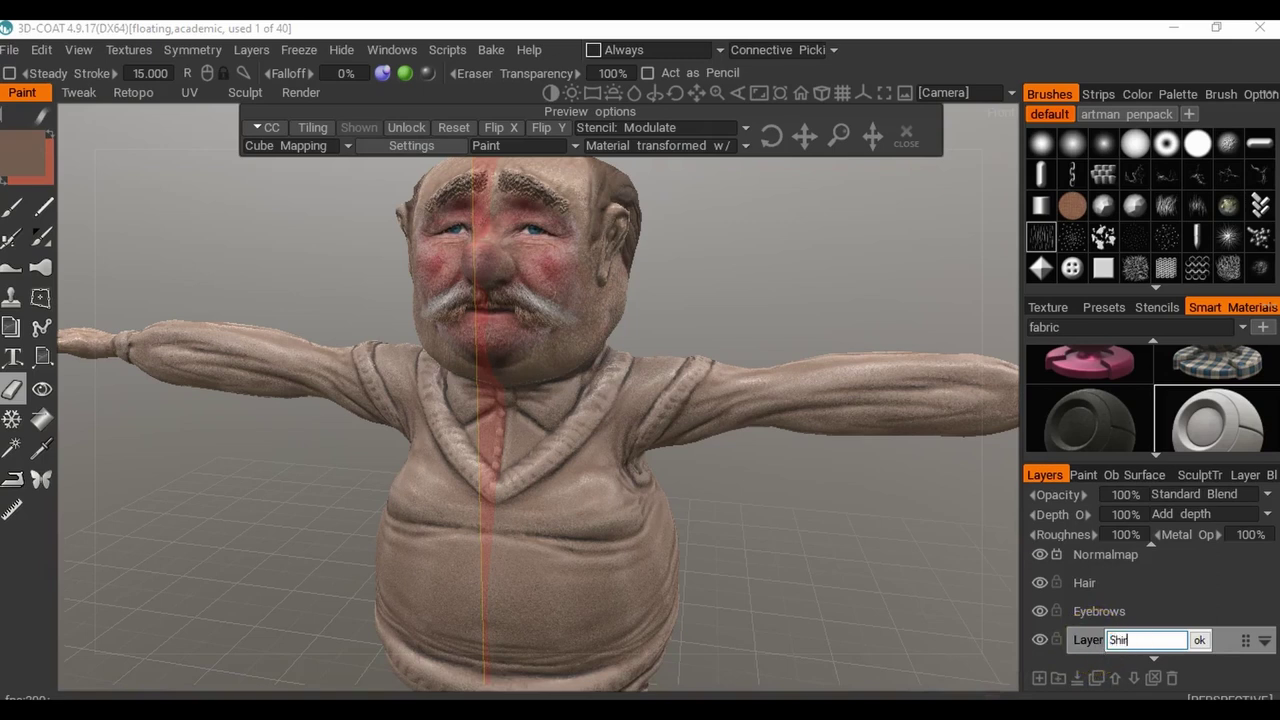
key(Return)
click(1096, 641)
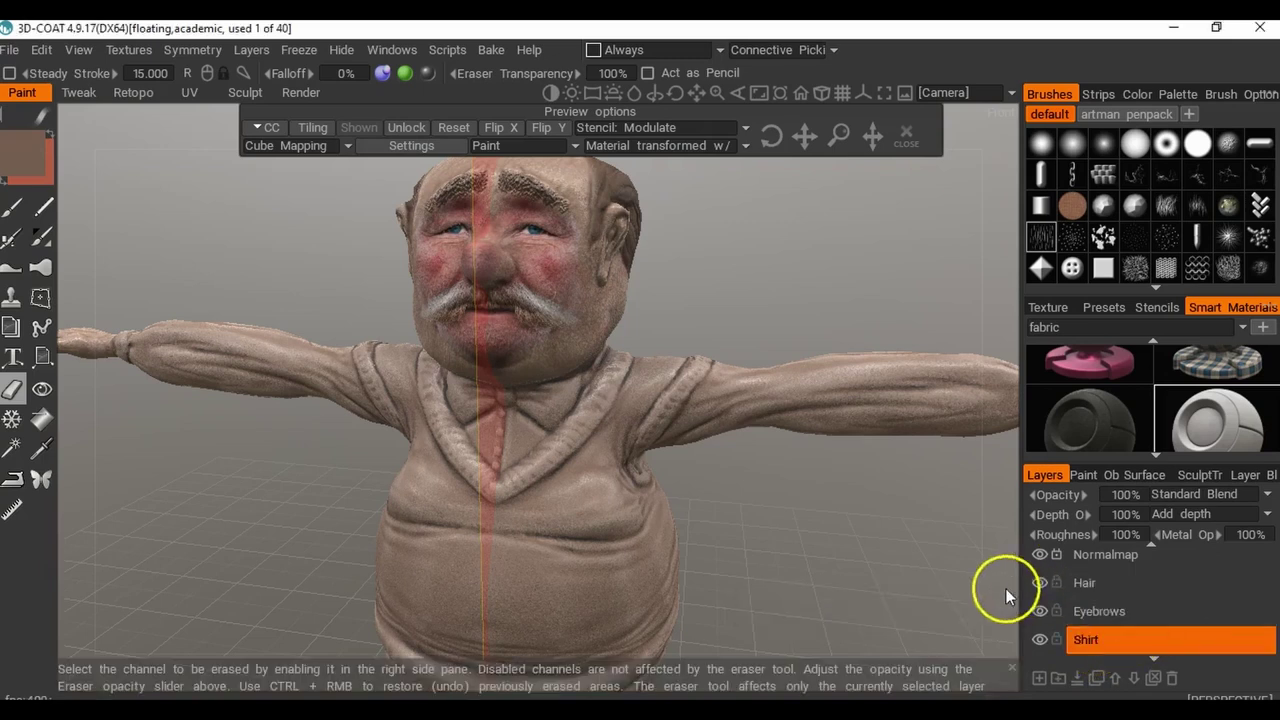
Paint white cotton onto the upper sleeves on the Shirt layer using the brush with the soft round alpha.
middle_drag(854, 452, 734, 454)
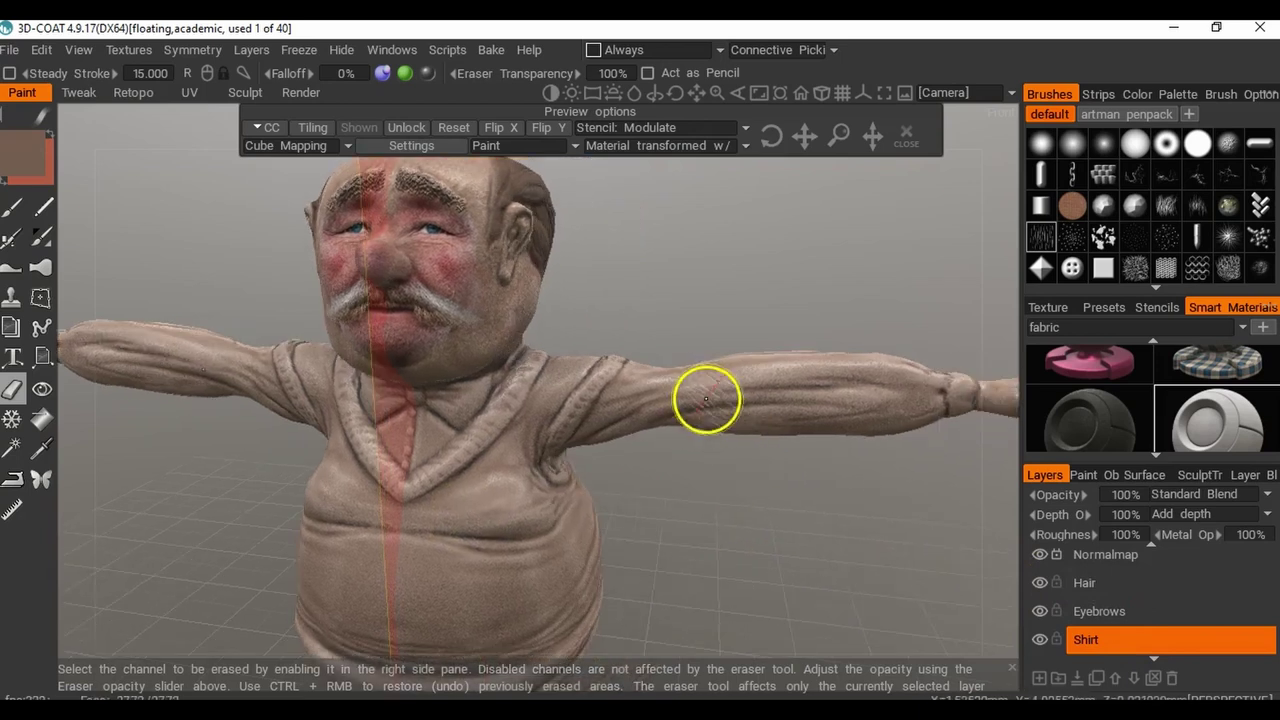
click(1073, 144)
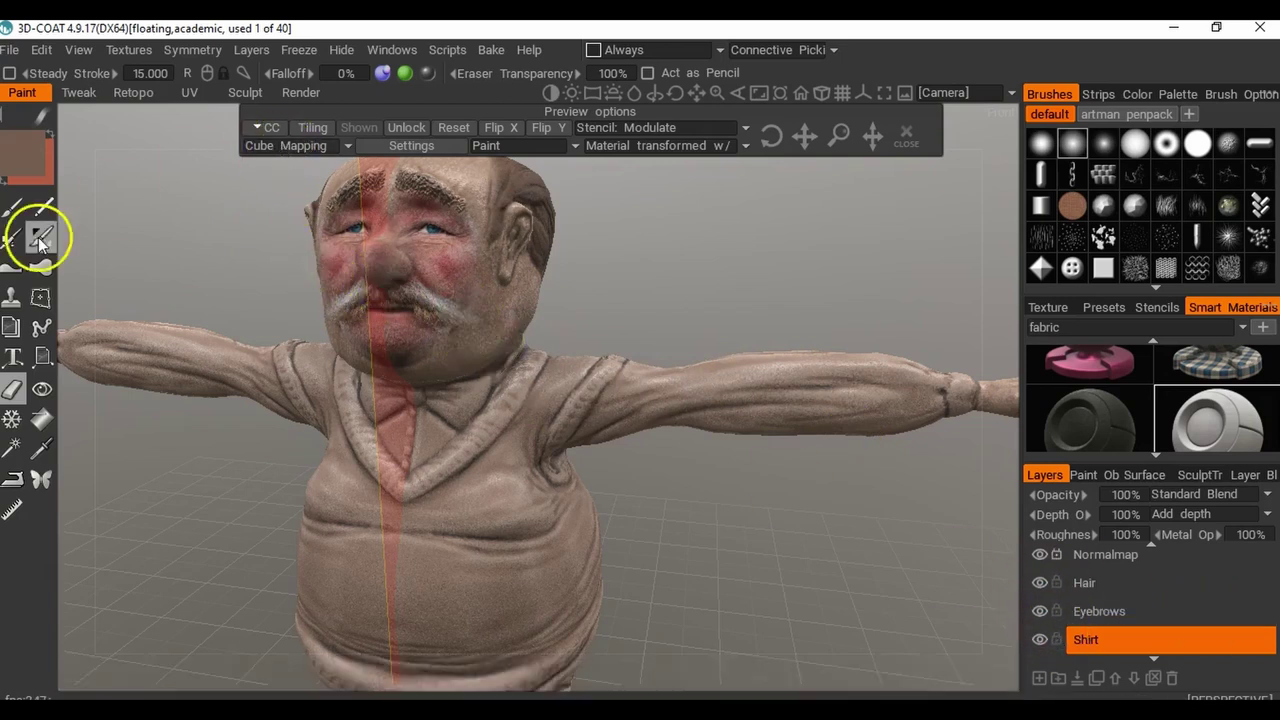
click(17, 212)
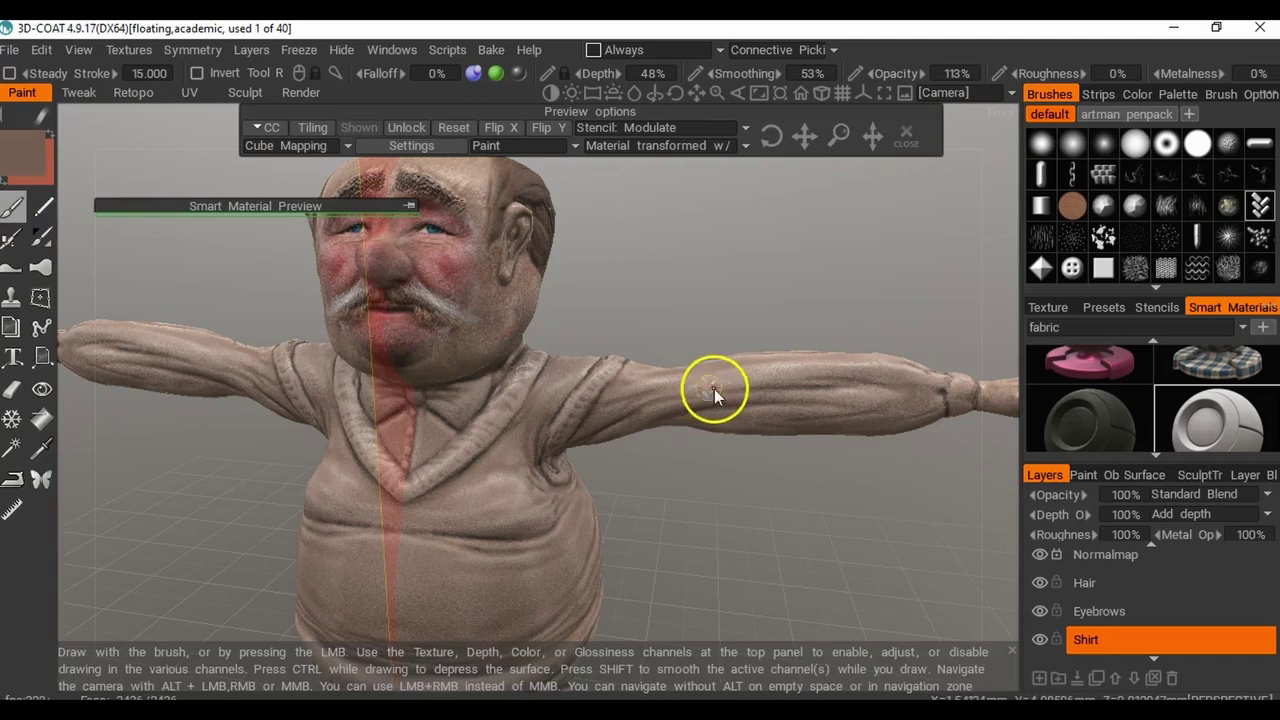
click(1072, 143)
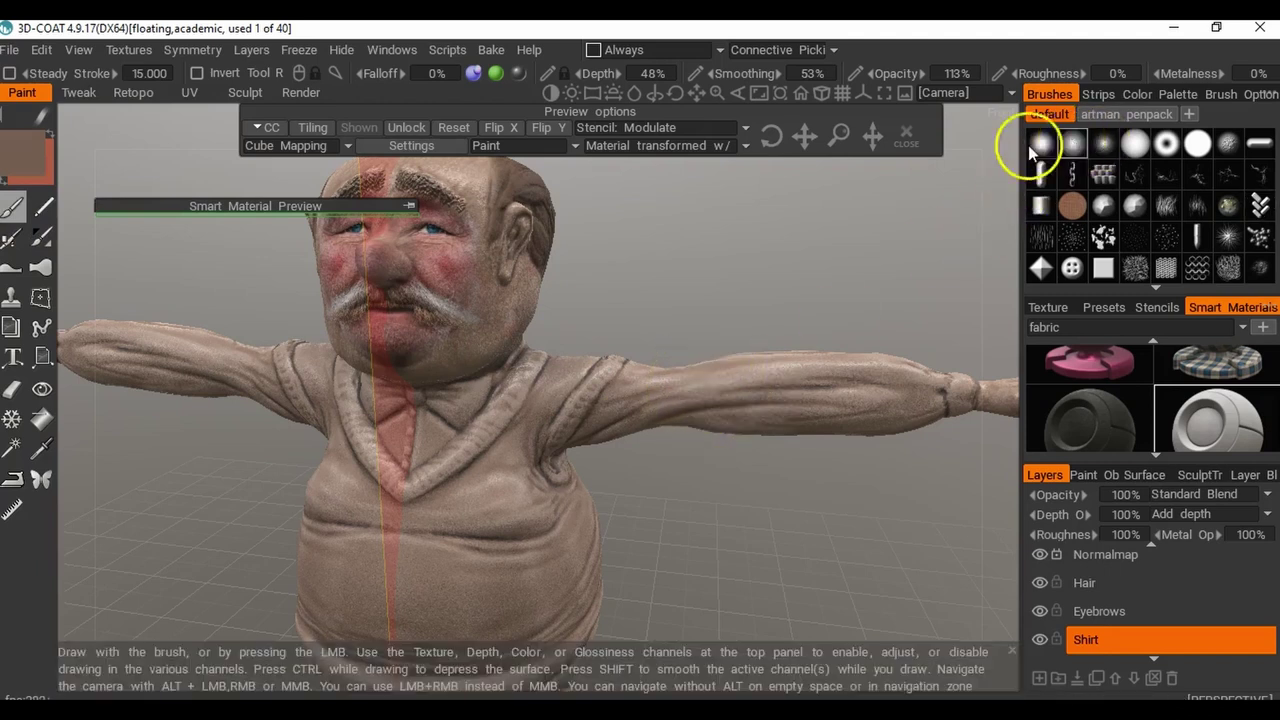
mouse_move(720, 386)
mouse_down()
mouse_move(640, 417)
mouse_move(646, 389)
mouse_move(642, 425)
mouse_move(798, 414)
mouse_up()
right_drag(747, 490, 794, 512)
middle_drag(794, 513, 639, 514)
mouse_move(639, 514)
right_down()
mouse_move(806, 515)
mouse_move(662, 493)
right_up()
drag(662, 493, 696, 397)
Preview the white cotton material over the sleeve and enlarge its weave scale, and collapse the preview.
click(408, 206)
drag(329, 208, 753, 271)
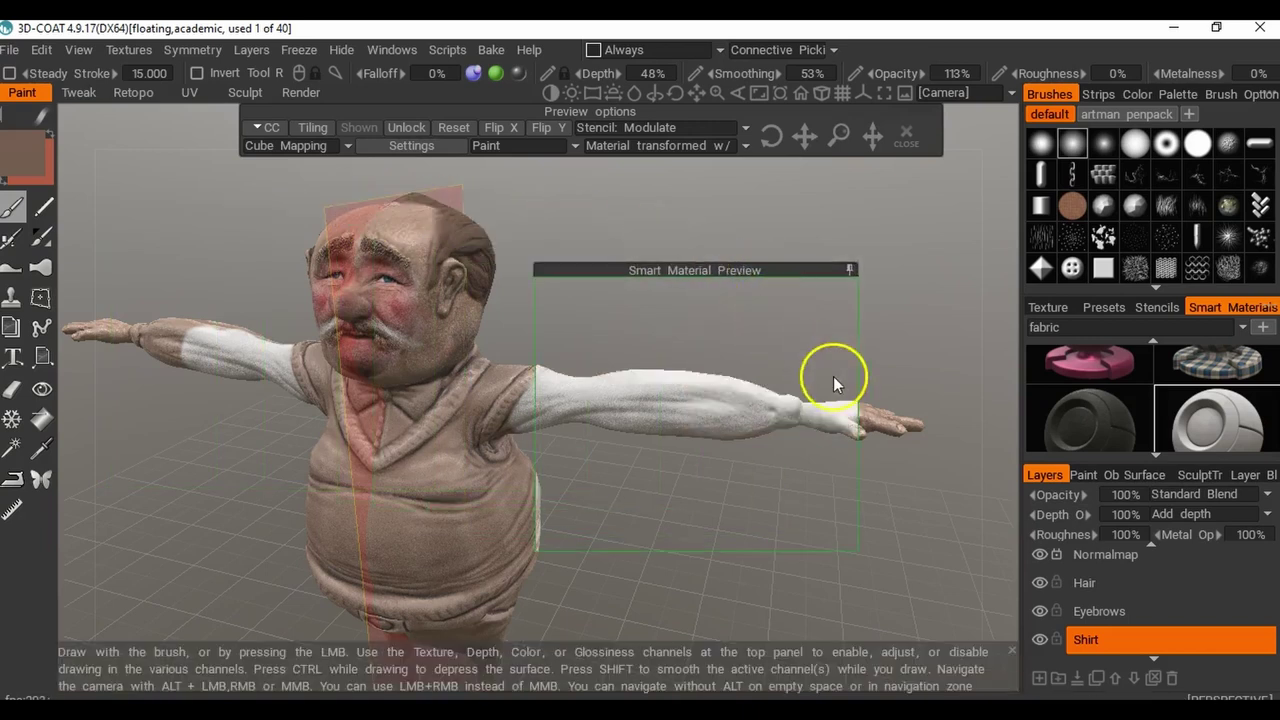
right_drag(908, 287, 978, 296)
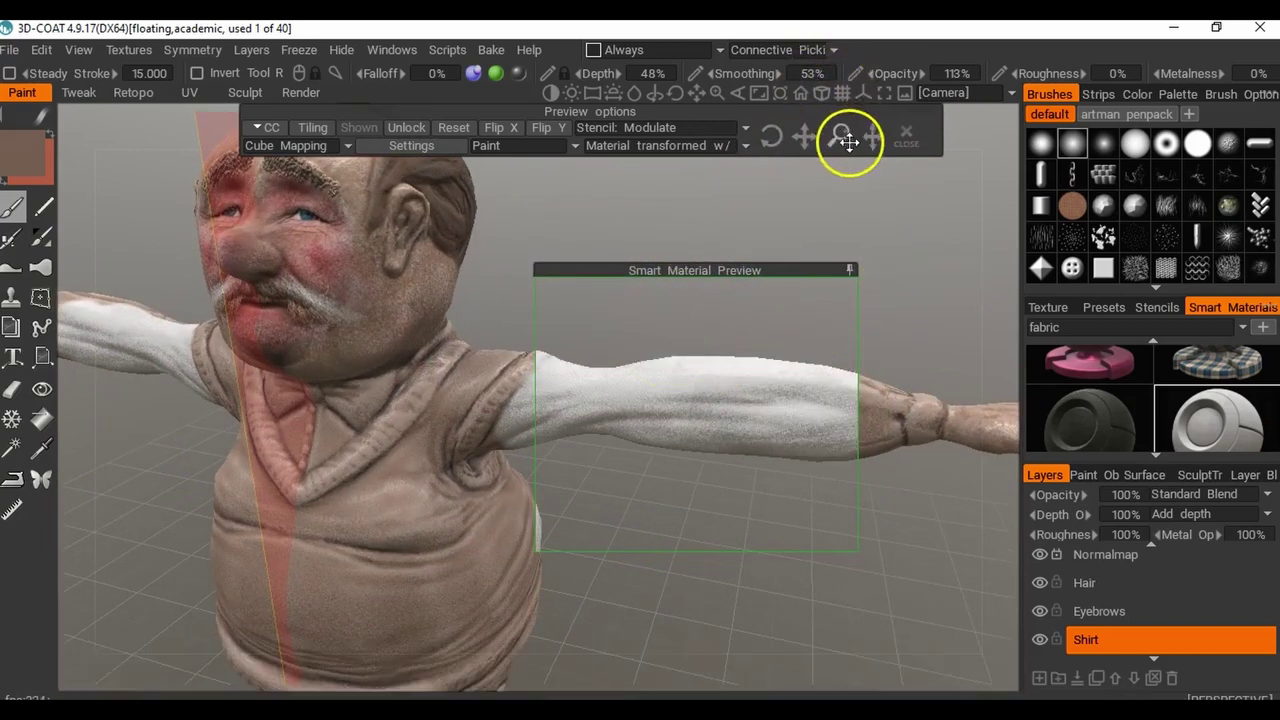
drag(841, 131, 848, 131)
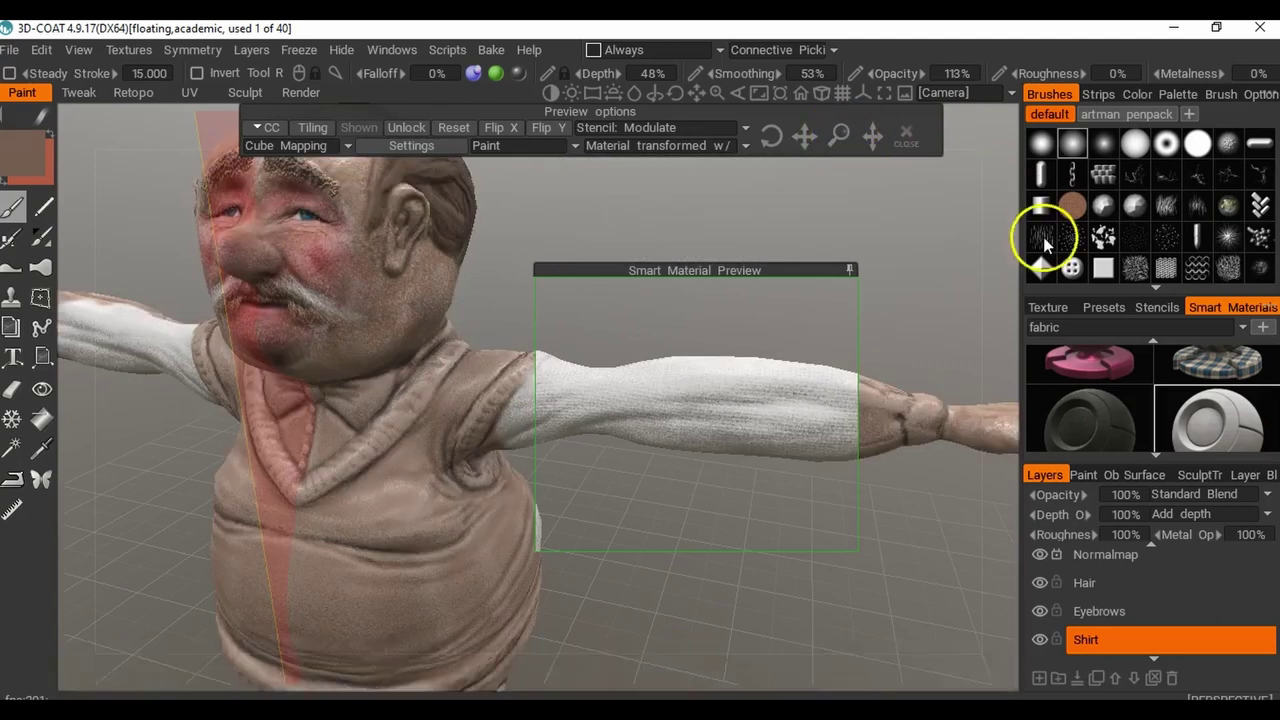
click(851, 267)
Paint the rescaled white cotton along the sleeve and around the shoulder and armpit.
mouse_move(786, 411)
mouse_down()
mouse_move(710, 430)
mouse_move(594, 409)
mouse_move(514, 429)
mouse_move(526, 451)
mouse_move(511, 434)
mouse_move(500, 449)
mouse_move(543, 394)
mouse_up()
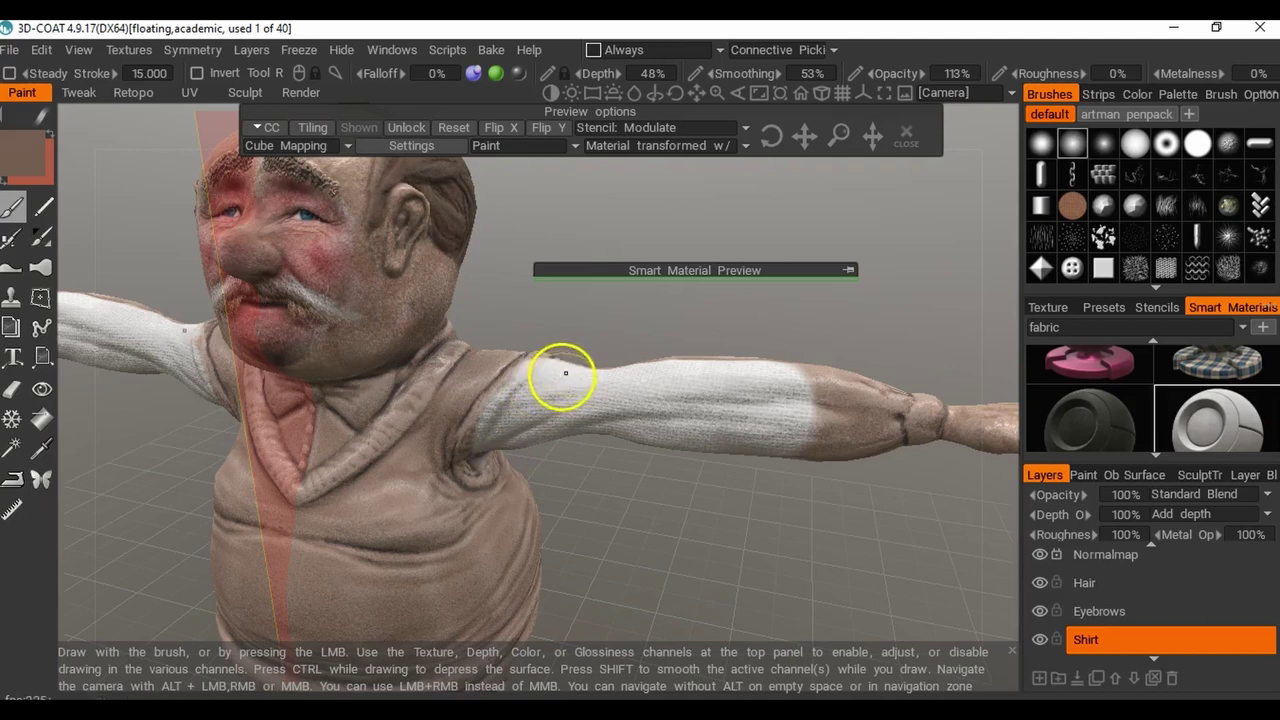
drag(832, 361, 763, 314)
drag(600, 495, 716, 556)
mouse_move(608, 498)
alt+mouse_down()
mouse_move(594, 480)
mouse_move(243, 391)
mouse_move(425, 387)
alt+mouse_up()
mouse_move(366, 387)
mouse_down()
mouse_move(166, 423)
mouse_move(306, 437)
mouse_move(419, 418)
mouse_move(374, 363)
mouse_move(500, 380)
mouse_move(500, 434)
mouse_move(560, 428)
mouse_move(560, 451)
mouse_move(543, 391)
mouse_up()
drag(389, 328, 555, 370)
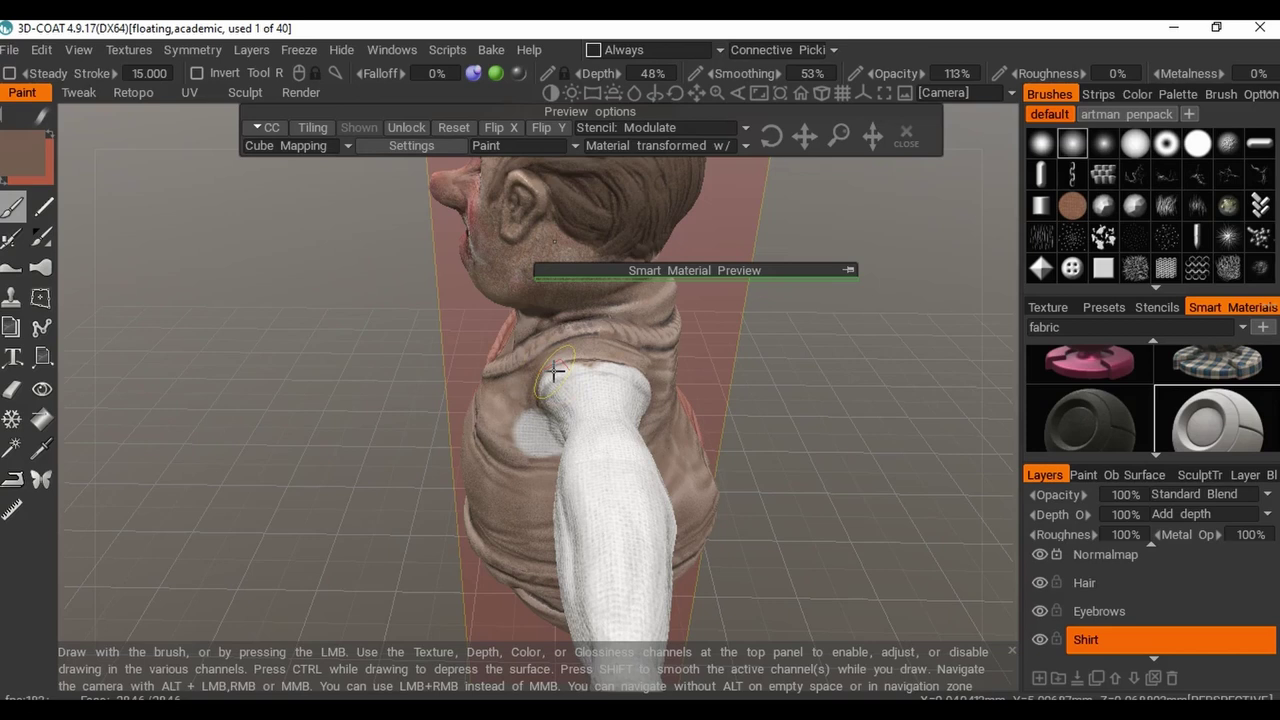
Cover the sleeves with white cotton down to the wrists and paint the shirt front inside the vest's V-neck.
mouse_move(274, 400)
mouse_down()
mouse_move(400, 380)
mouse_move(453, 420)
mouse_move(677, 363)
mouse_up()
mouse_move(629, 397)
mouse_down()
mouse_move(731, 463)
mouse_move(800, 443)
mouse_move(749, 486)
mouse_move(721, 442)
mouse_move(703, 518)
mouse_up()
drag(575, 500, 443, 563)
drag(273, 365, 494, 369)
drag(397, 394, 191, 394)
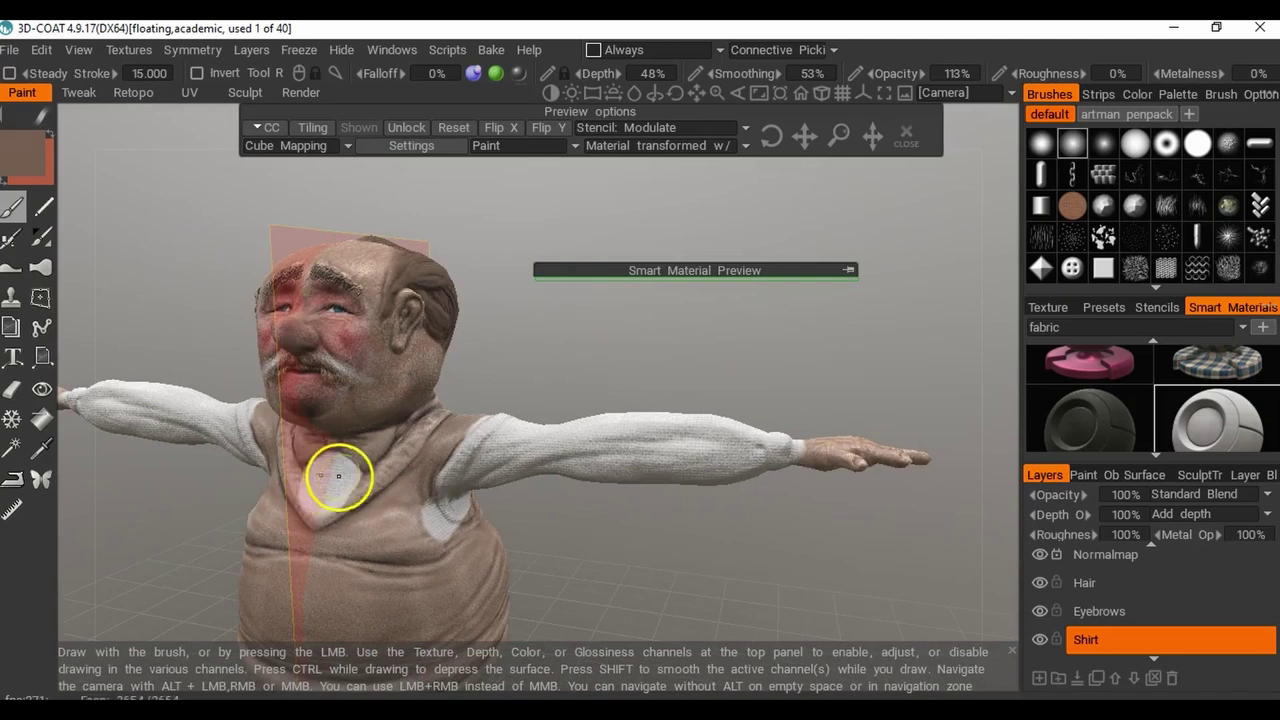
mouse_move(612, 562)
mouse_down()
mouse_move(740, 512)
mouse_move(627, 464)
mouse_up()
drag(435, 517, 540, 508)
Erase the stray white cotton from the vest below the armpit and around the shoulder edge on the Shirt layer.
click(12, 389)
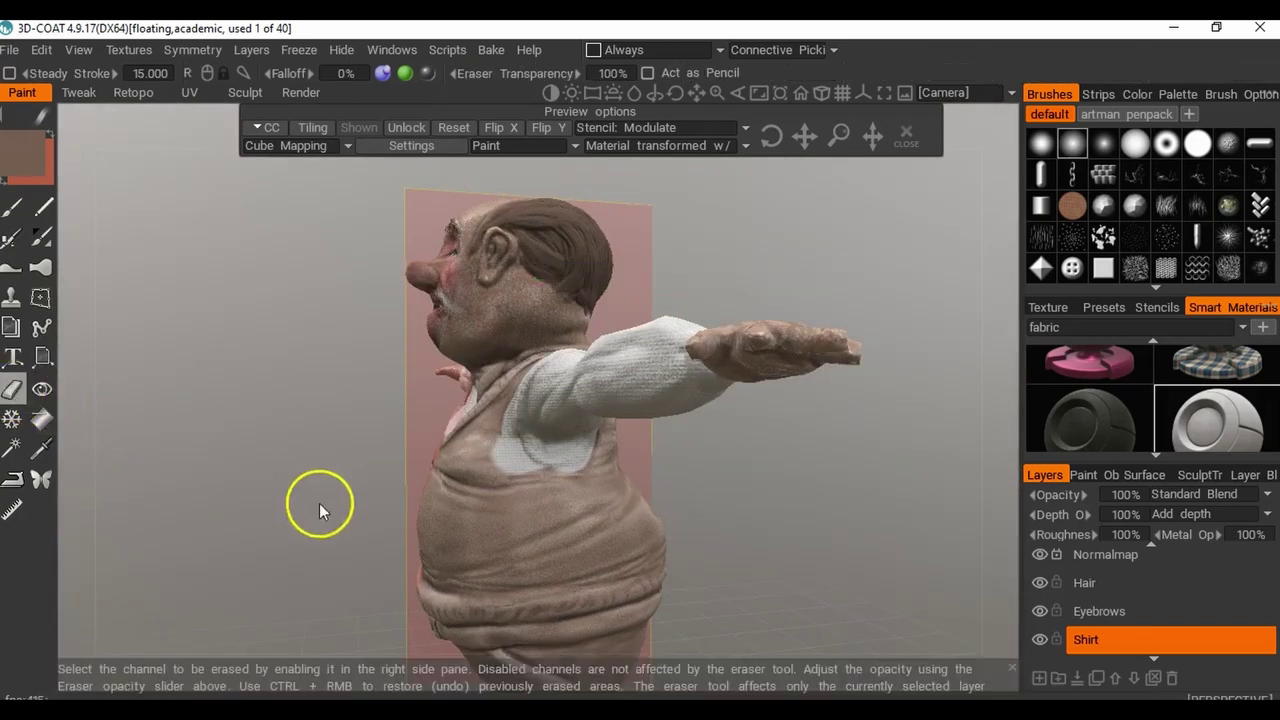
drag(320, 509, 380, 503)
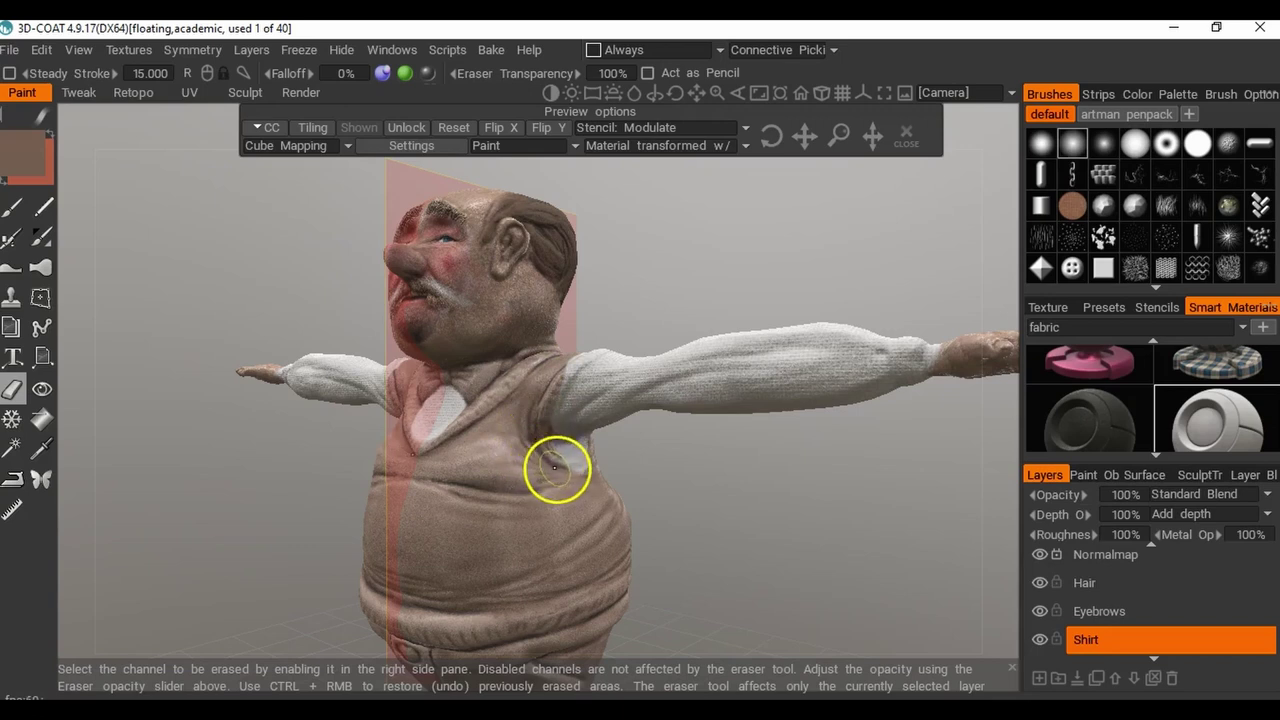
drag(700, 500, 555, 451)
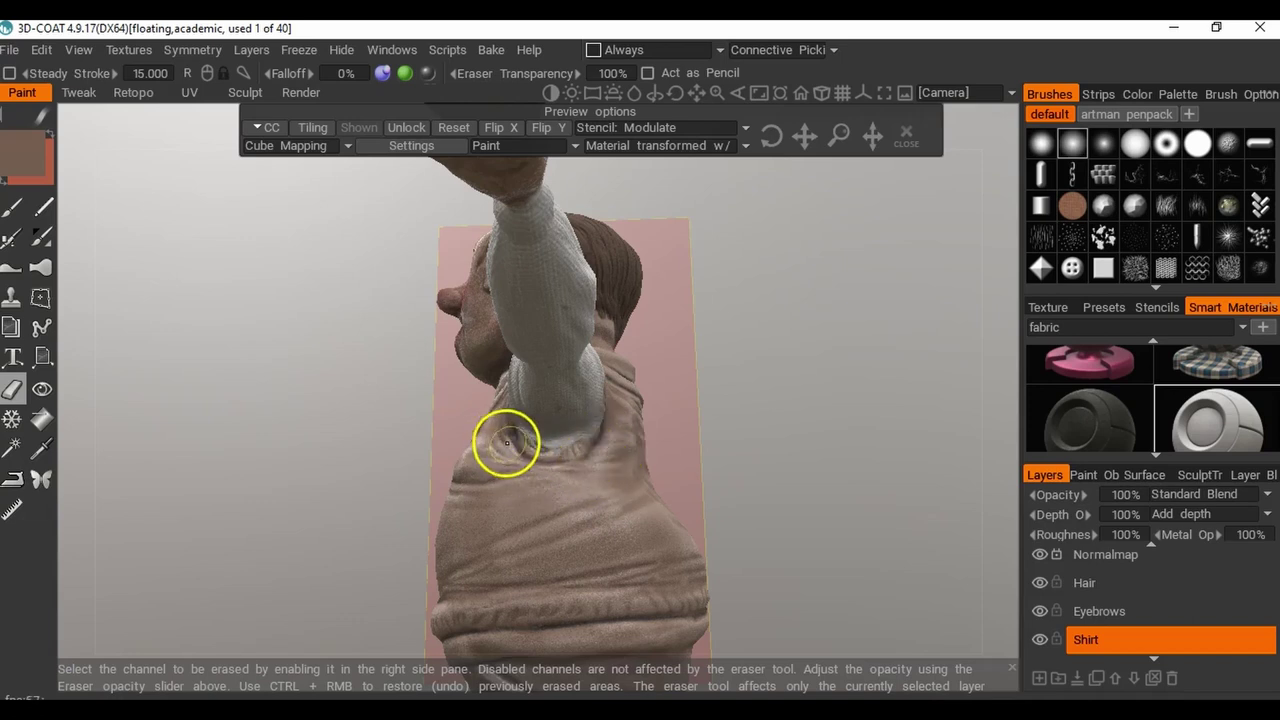
right_drag(525, 421, 598, 446)
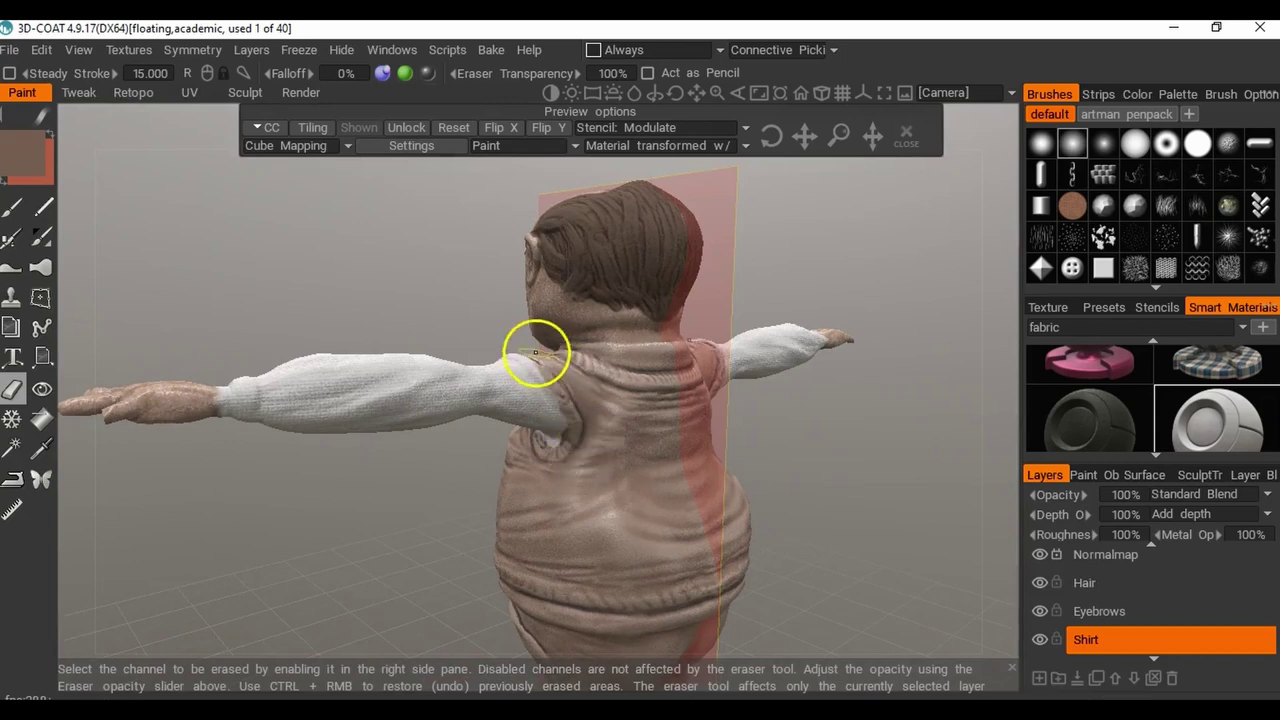
right_drag(424, 290, 546, 334)
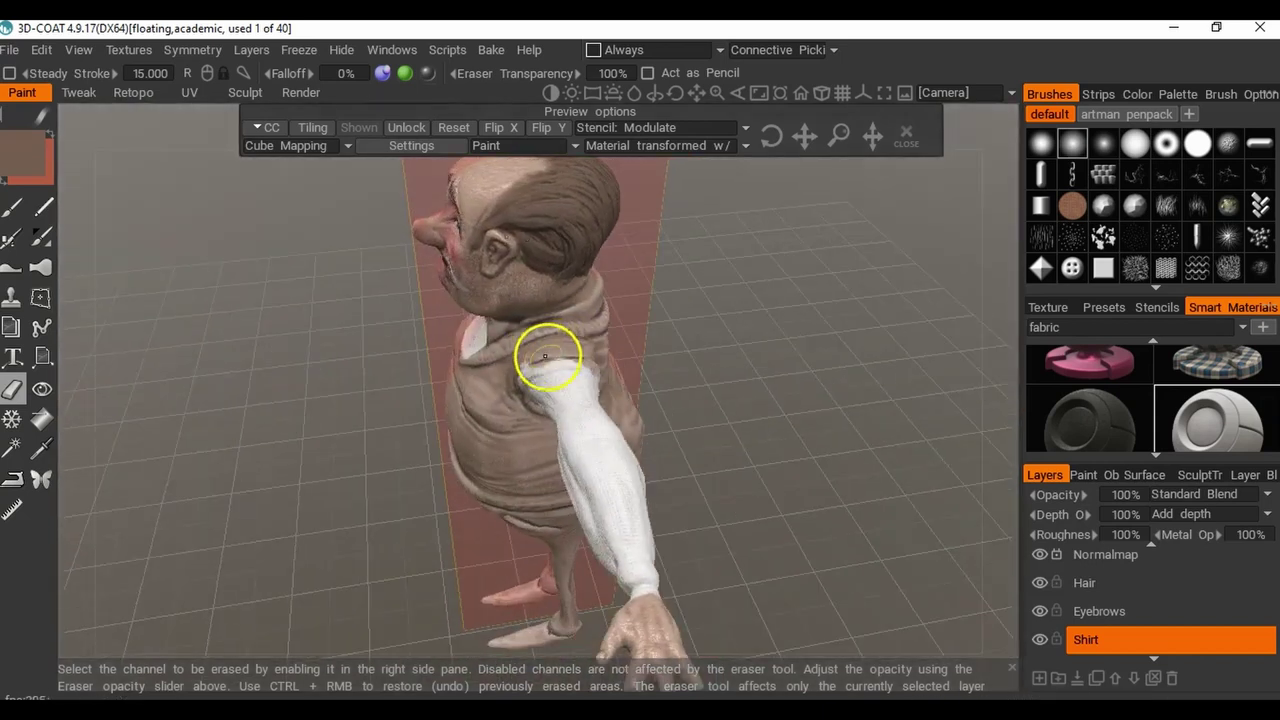
right_drag(237, 400, 548, 421)
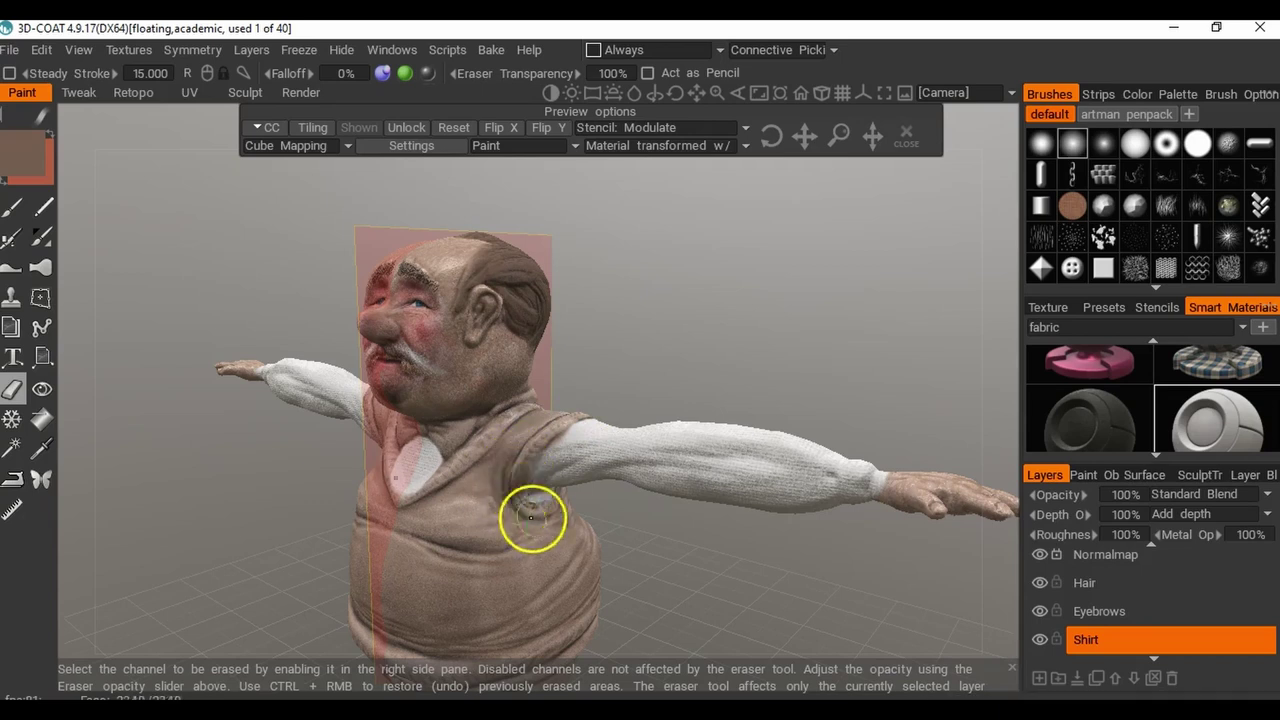
Erase the remaining cotton overspill from the vest's armhole trim and underarm folds, checking from below, behind and in front.
drag(693, 560, 489, 451)
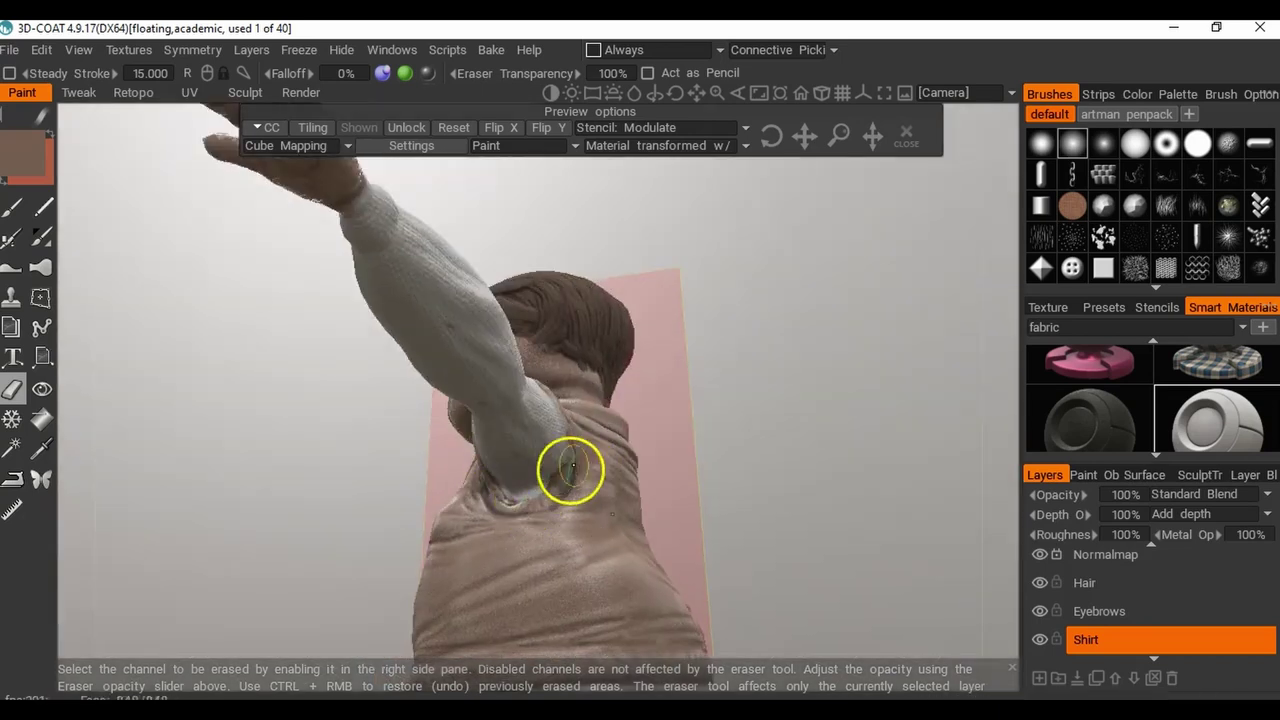
right_drag(831, 446, 876, 548)
right_drag(759, 494, 907, 434)
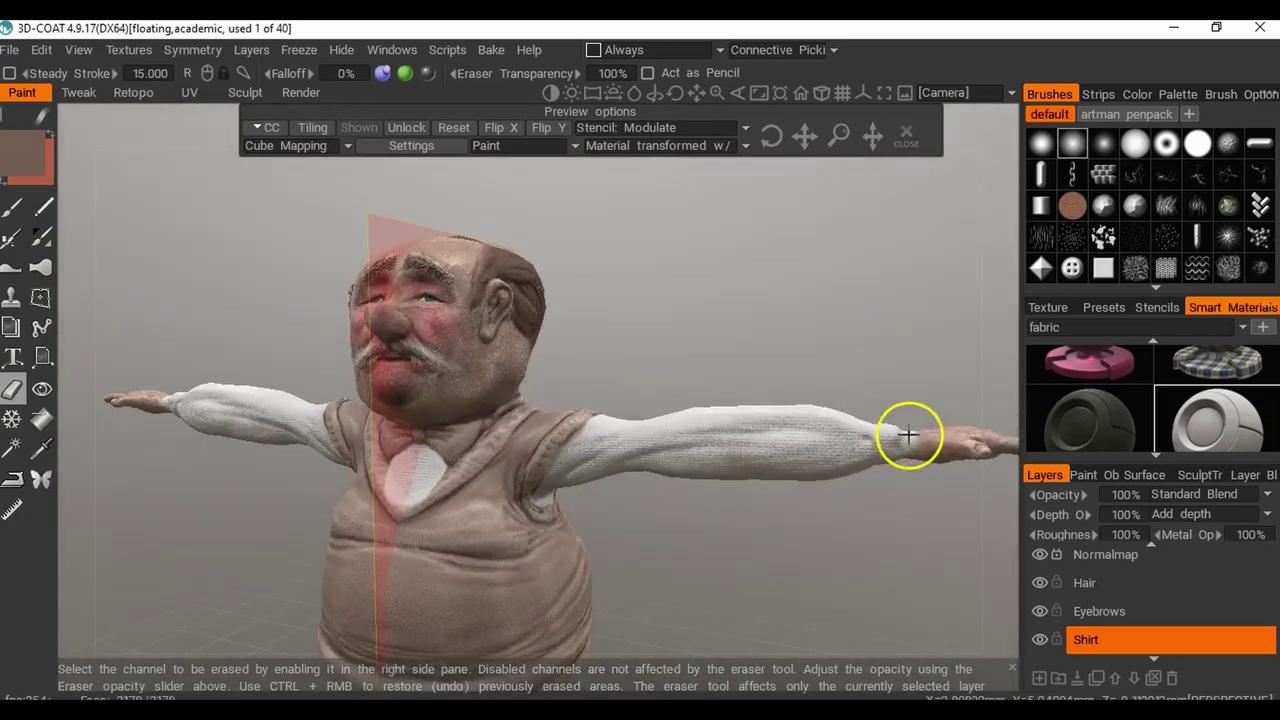
right_drag(739, 340, 848, 333)
drag(508, 502, 514, 496)
mouse_move(458, 548)
mouse_down()
mouse_move(474, 523)
mouse_move(434, 523)
mouse_move(407, 497)
mouse_move(420, 466)
mouse_move(480, 449)
mouse_up()
scroll(712, 578, down, 4)
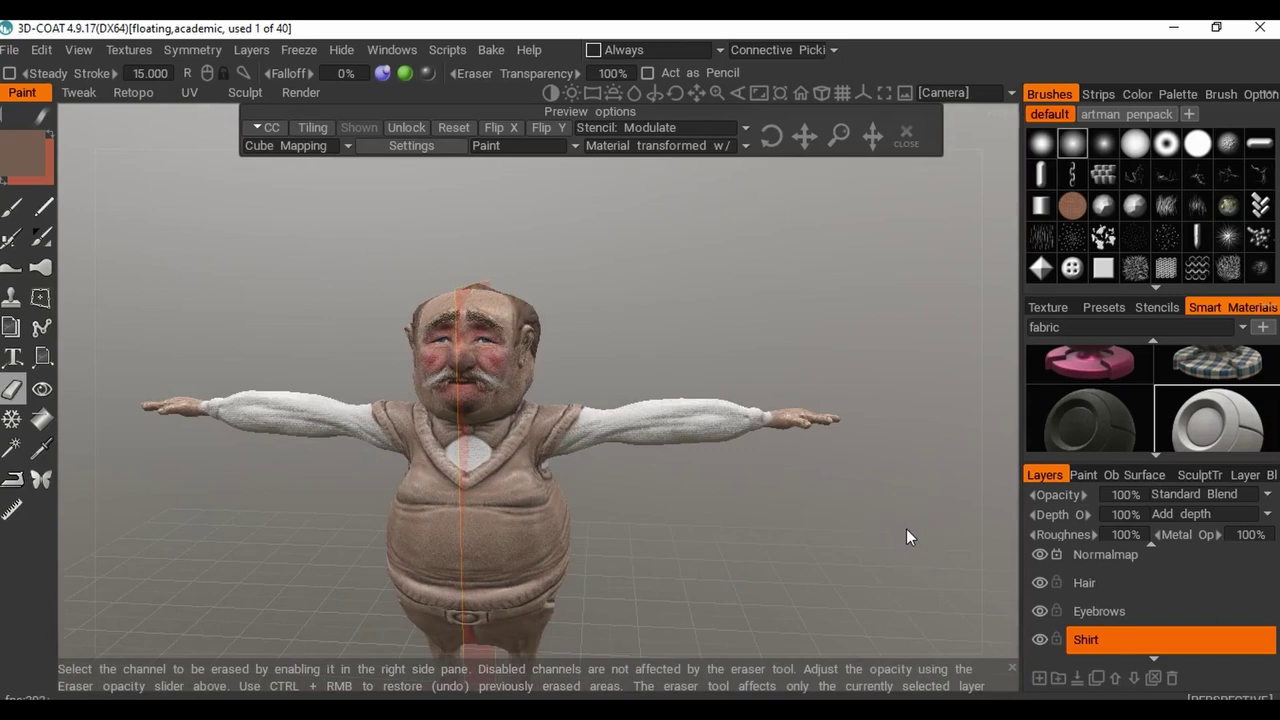
scroll(770, 470, up, 4)
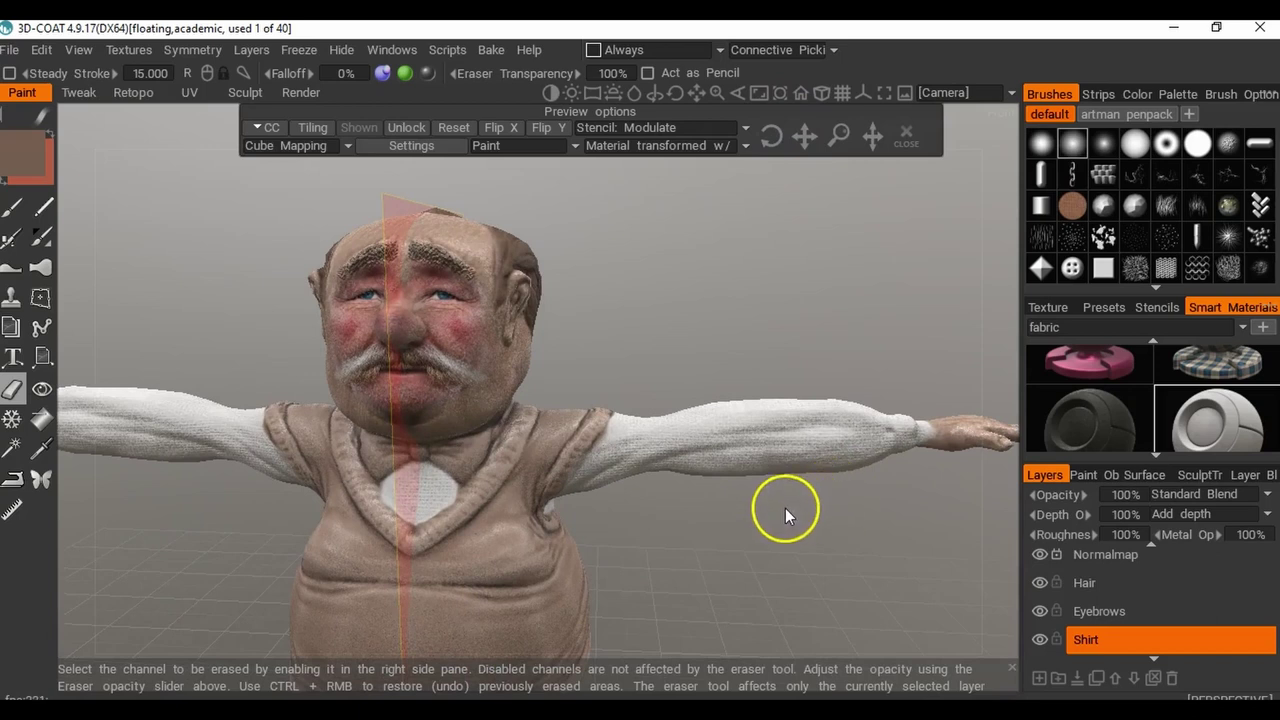
alt+drag(838, 454, 745, 505)
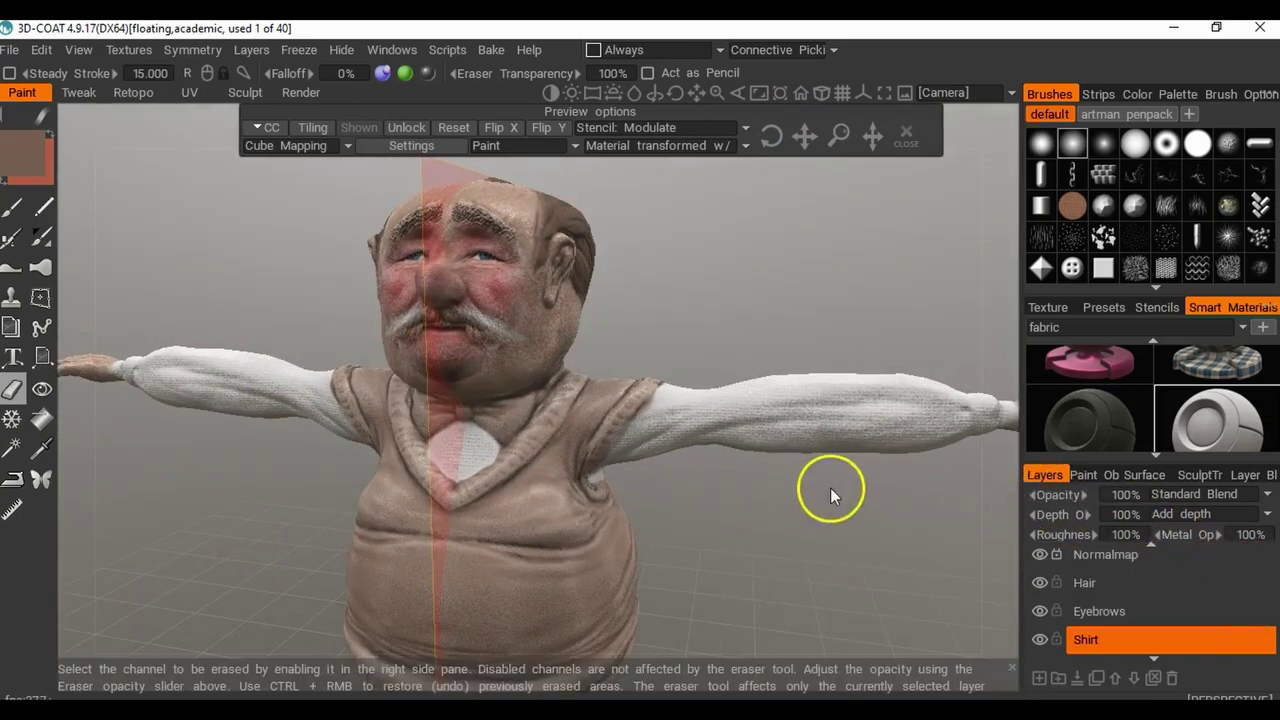
Reduce the Shirt layer's opacity to 70% and check the sleeves from the back and front.
drag(1027, 497, 845, 539)
drag(1051, 496, 1134, 491)
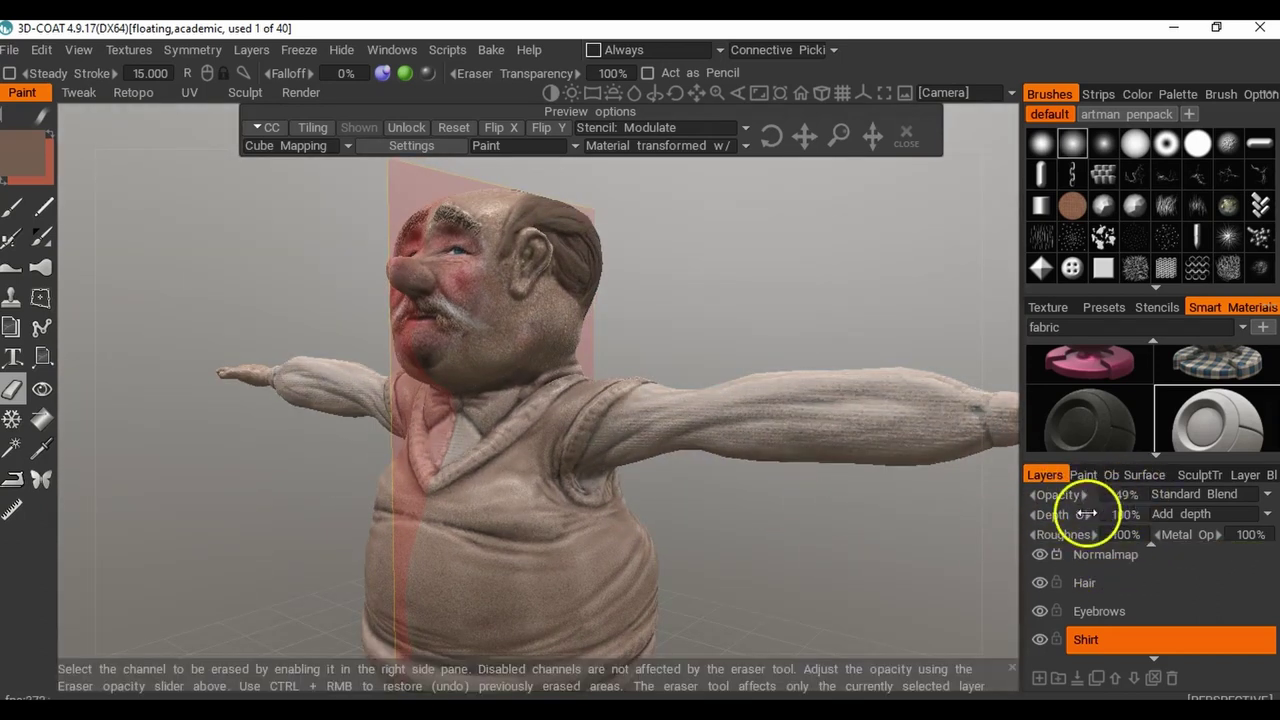
drag(936, 493, 500, 546)
click(1124, 494)
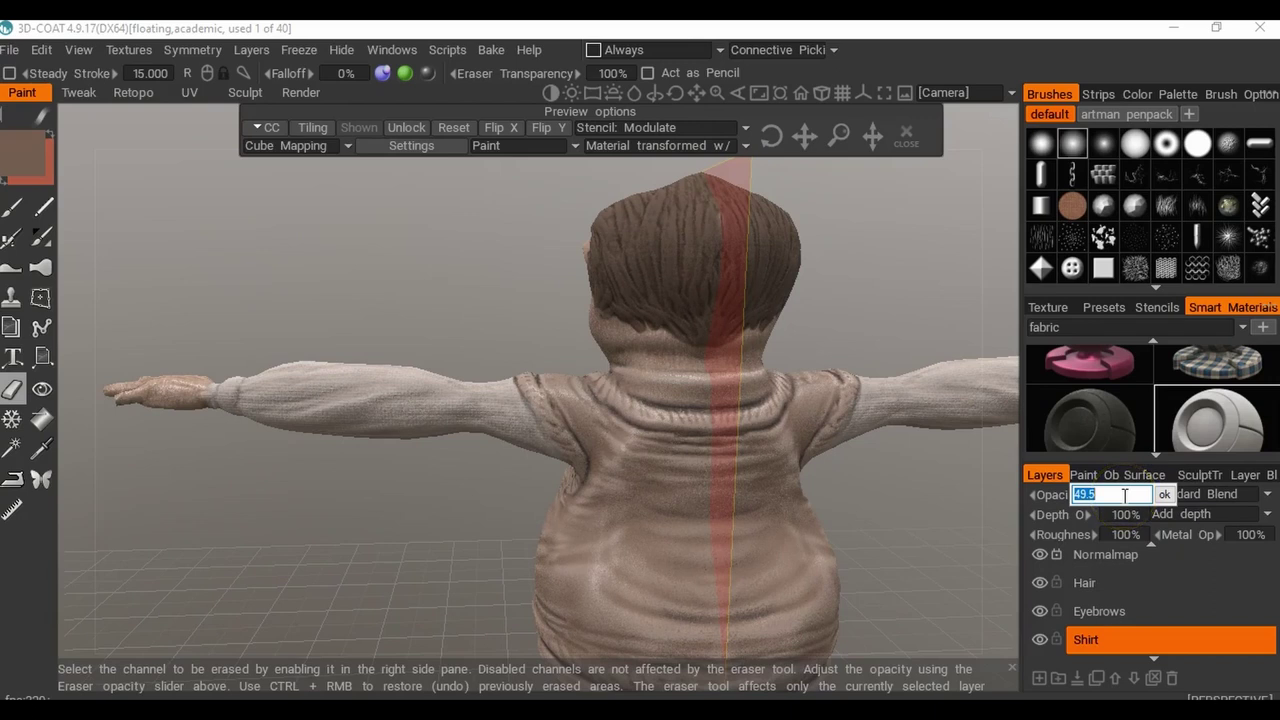
key(Return)
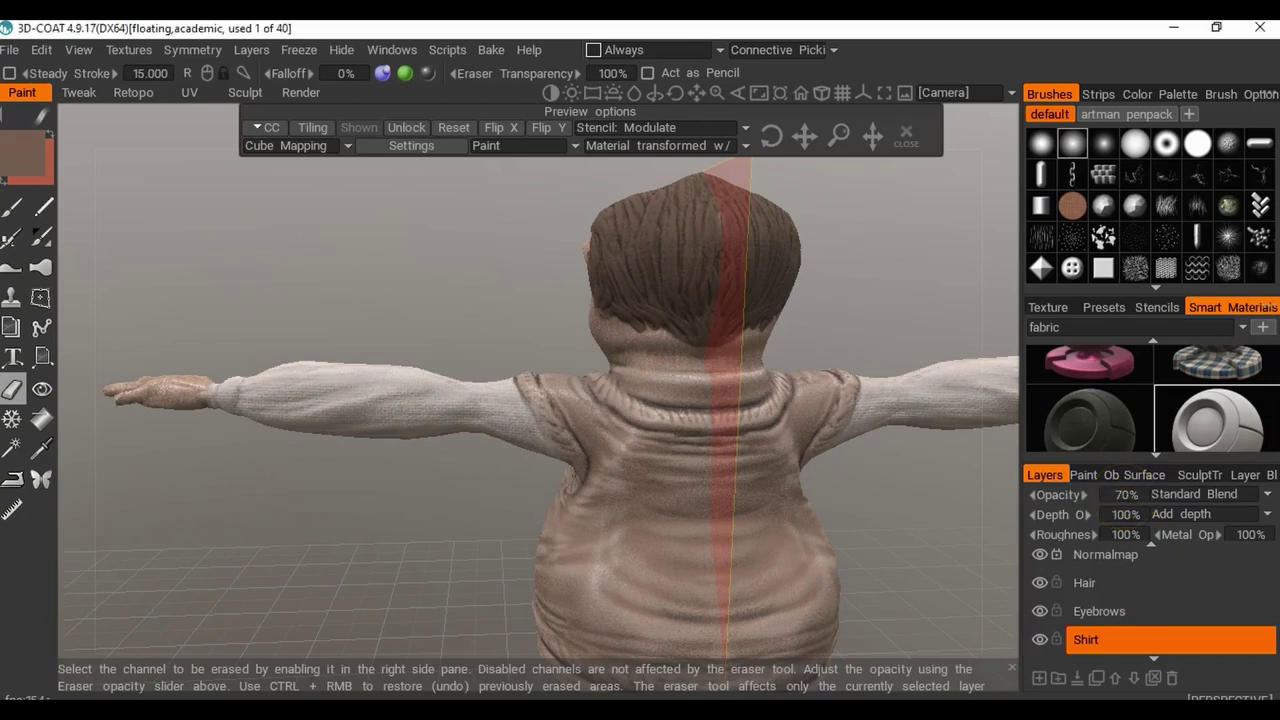
mouse_move(420, 420)
mouse_down()
mouse_move(378, 413)
mouse_move(429, 394)
mouse_move(400, 477)
mouse_move(480, 486)
mouse_move(735, 482)
mouse_move(789, 449)
mouse_up()
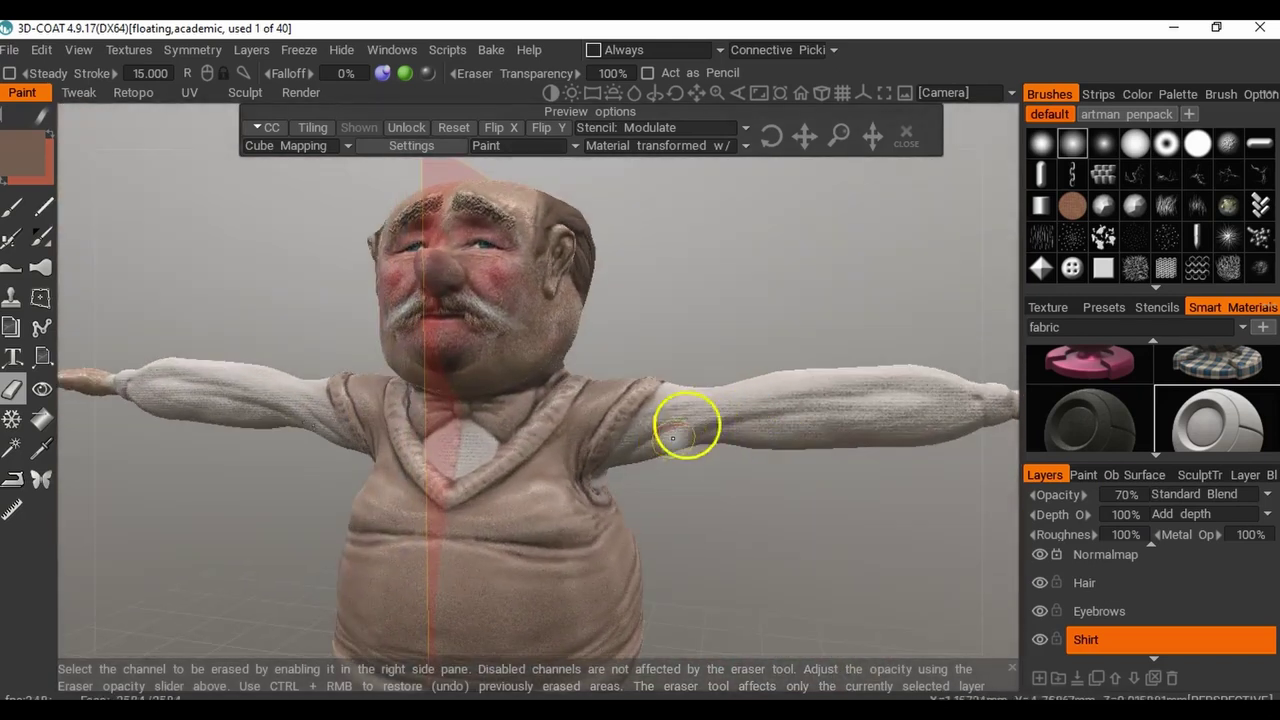
right_drag(796, 534, 750, 533)
drag(750, 533, 751, 514)
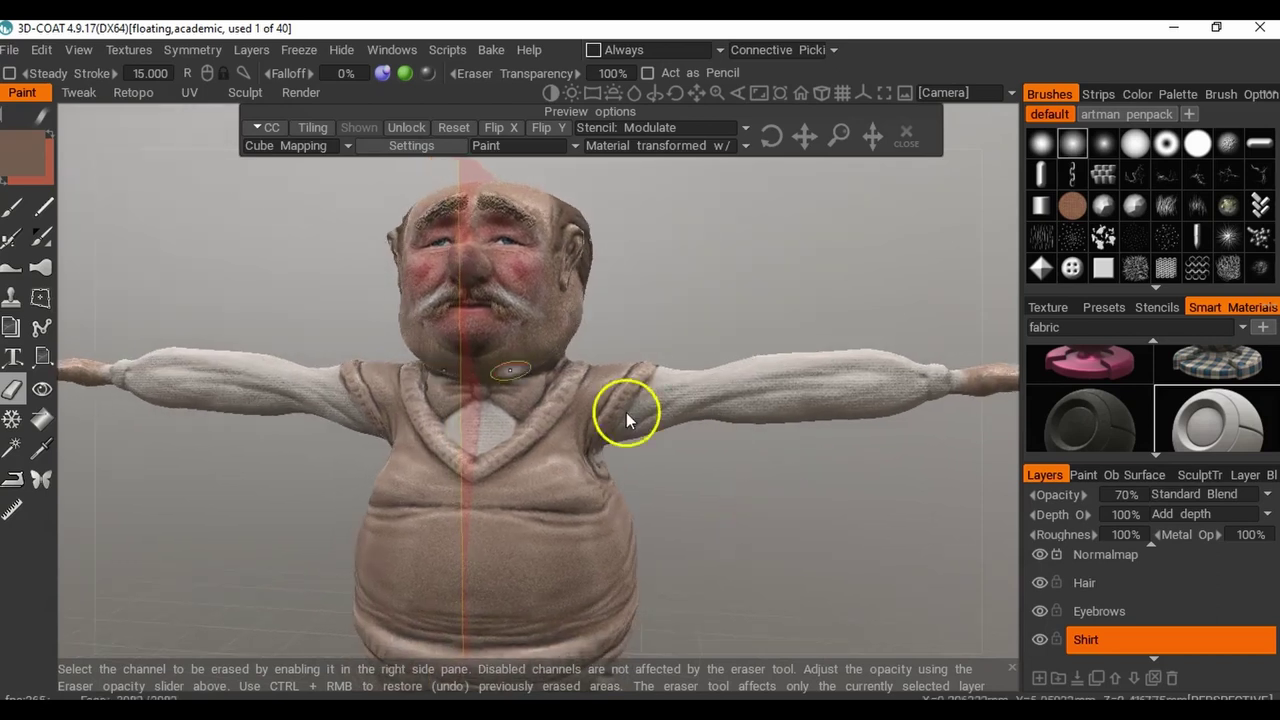
Choose the tartan smart material for the brush, preview it over the chest with a smaller check pattern, and collapse the preview.
scroll(1205, 402, up, 1)
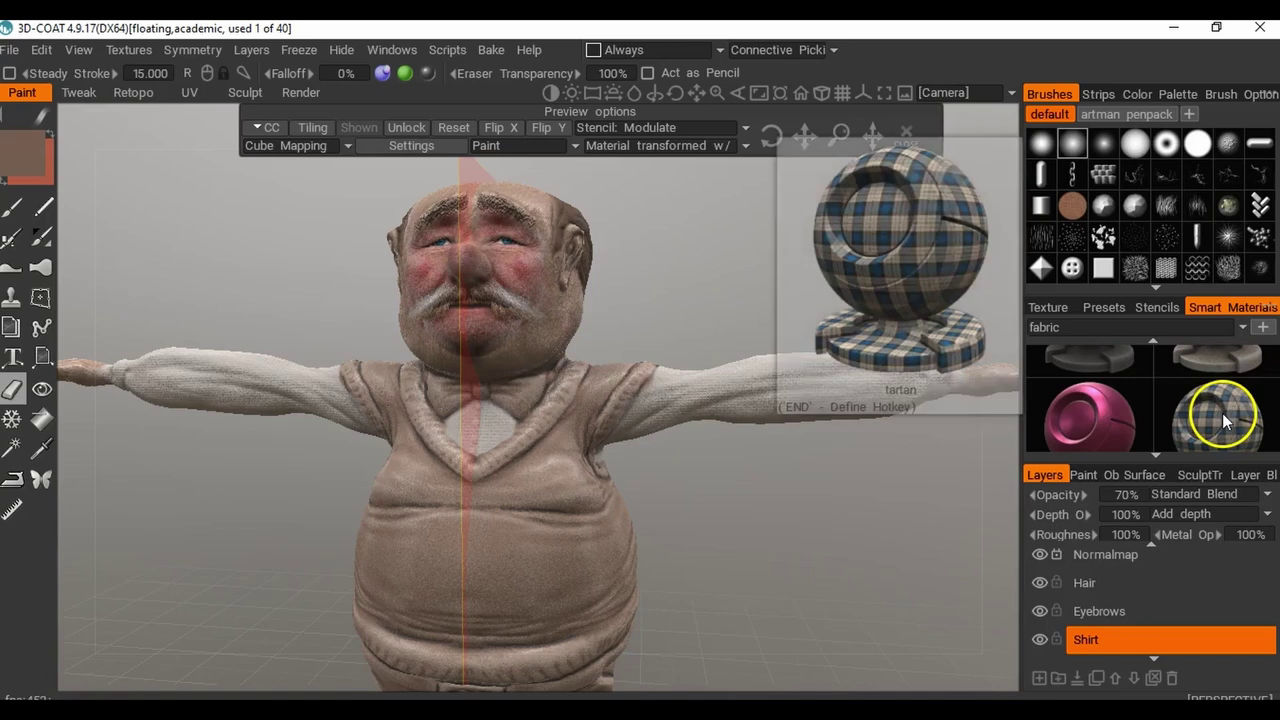
click(1222, 413)
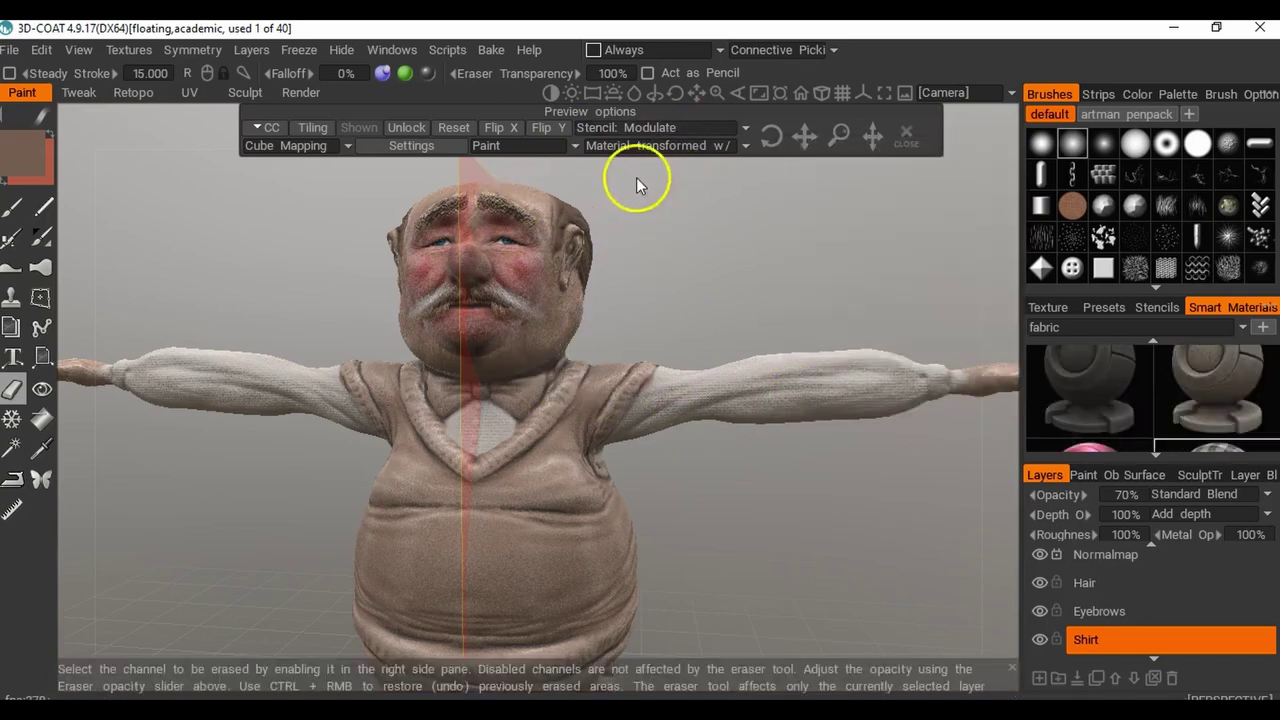
click(12, 206)
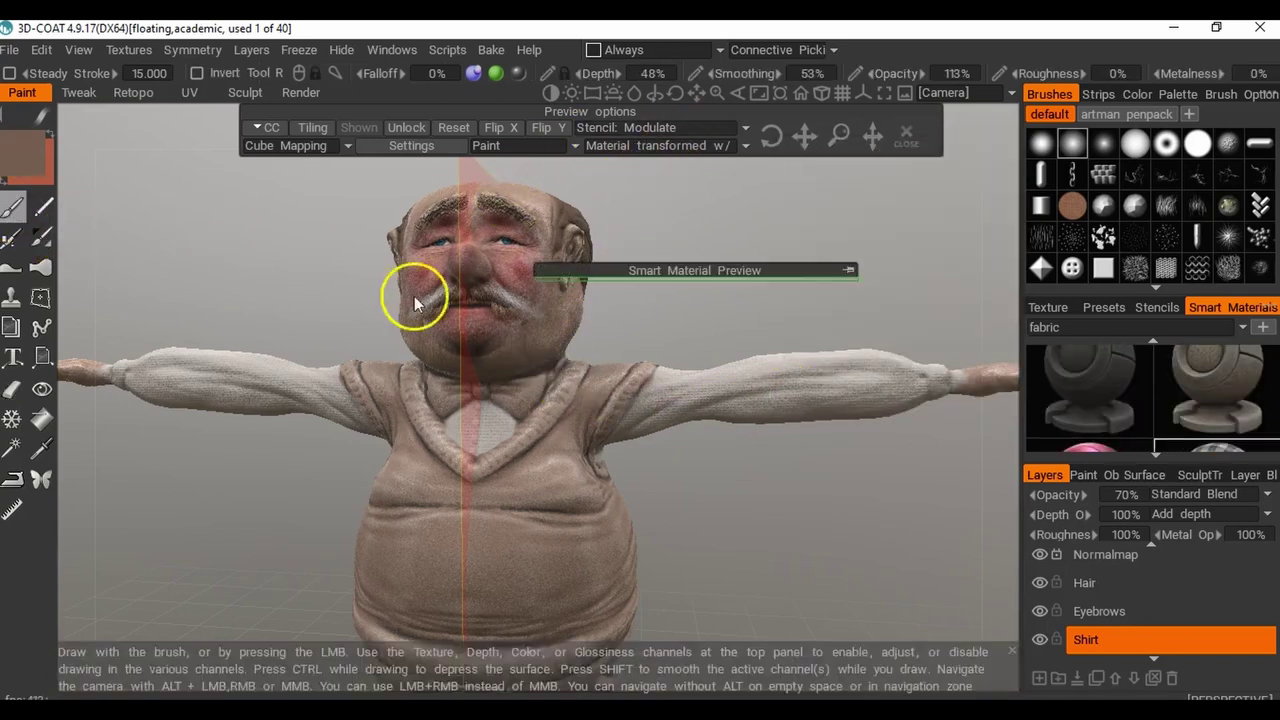
click(853, 270)
drag(786, 266, 605, 272)
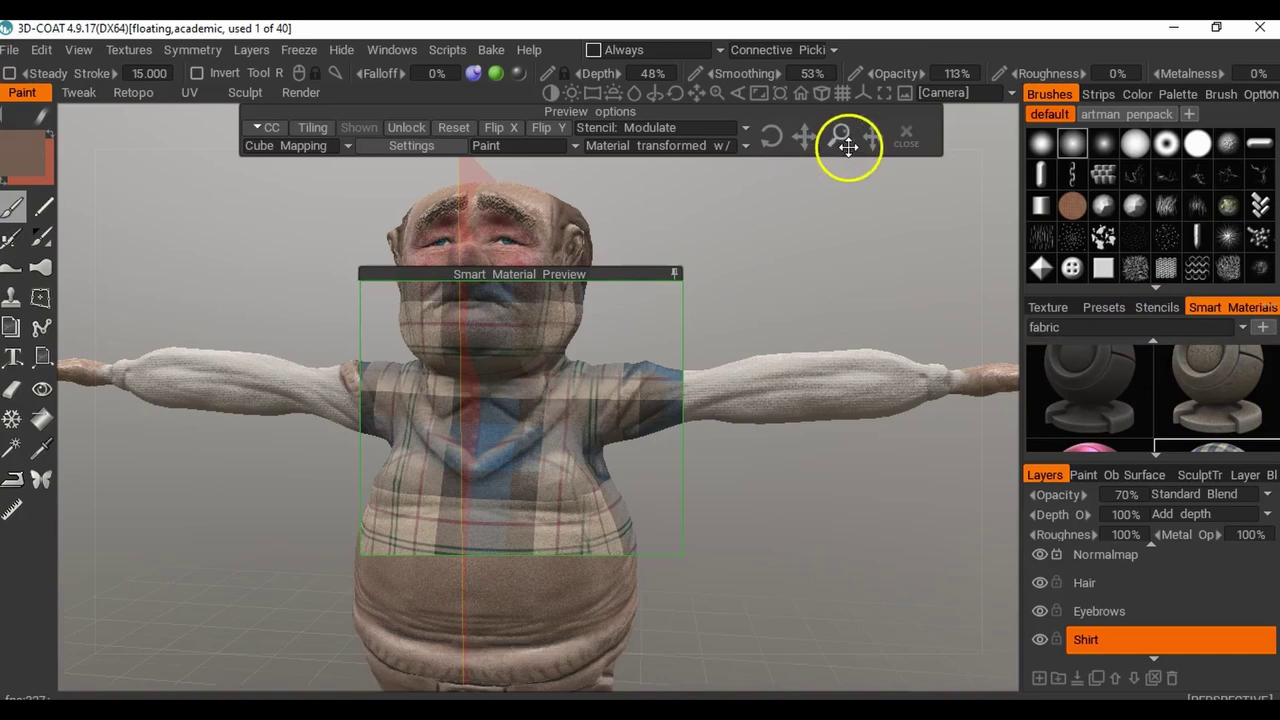
mouse_move(840, 133)
mouse_down()
mouse_move(851, 126)
mouse_move(837, 134)
mouse_up()
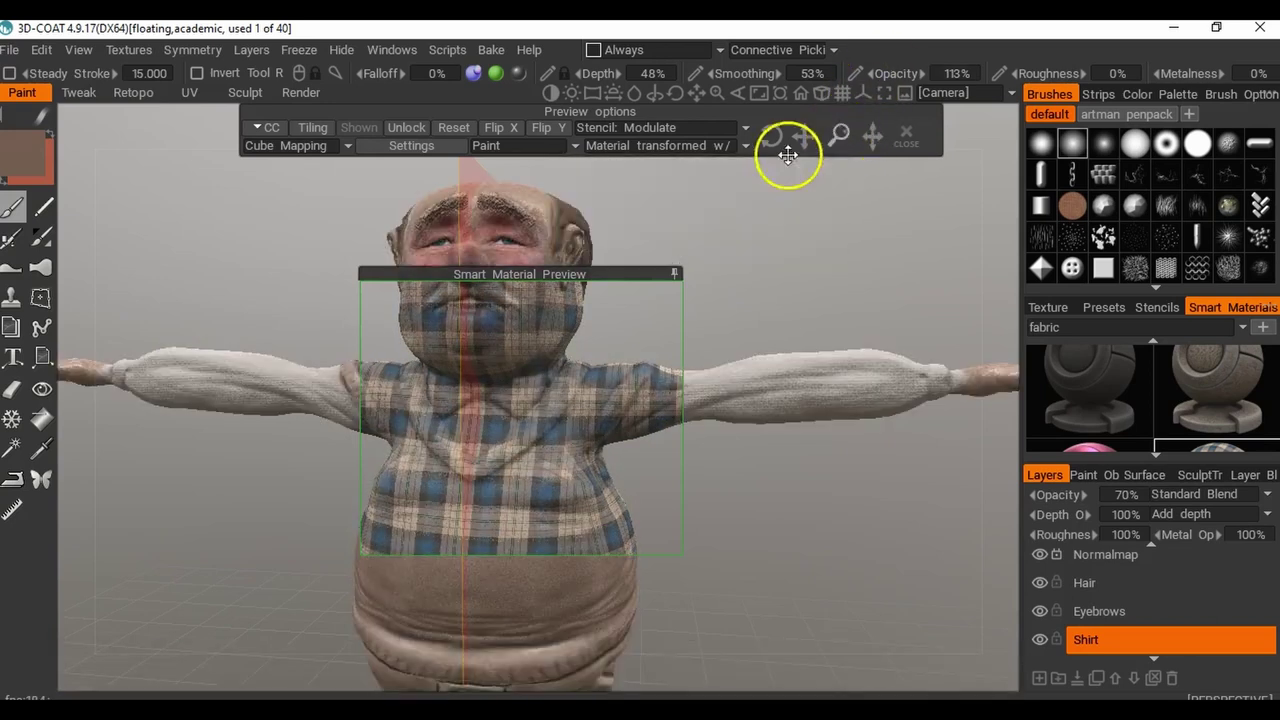
click(675, 273)
drag(563, 277, 345, 185)
Add a new paint layer above Shirt and name it Dickie Bow.
right_drag(697, 354, 750, 288)
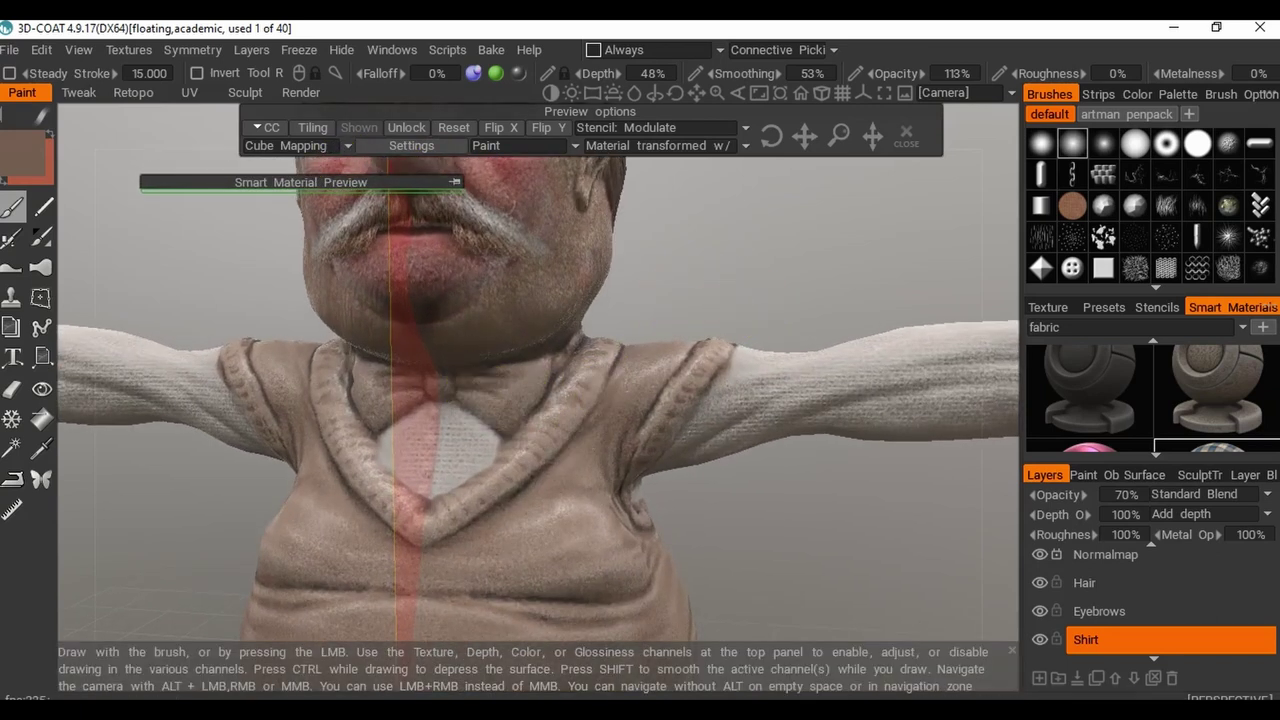
click(1038, 677)
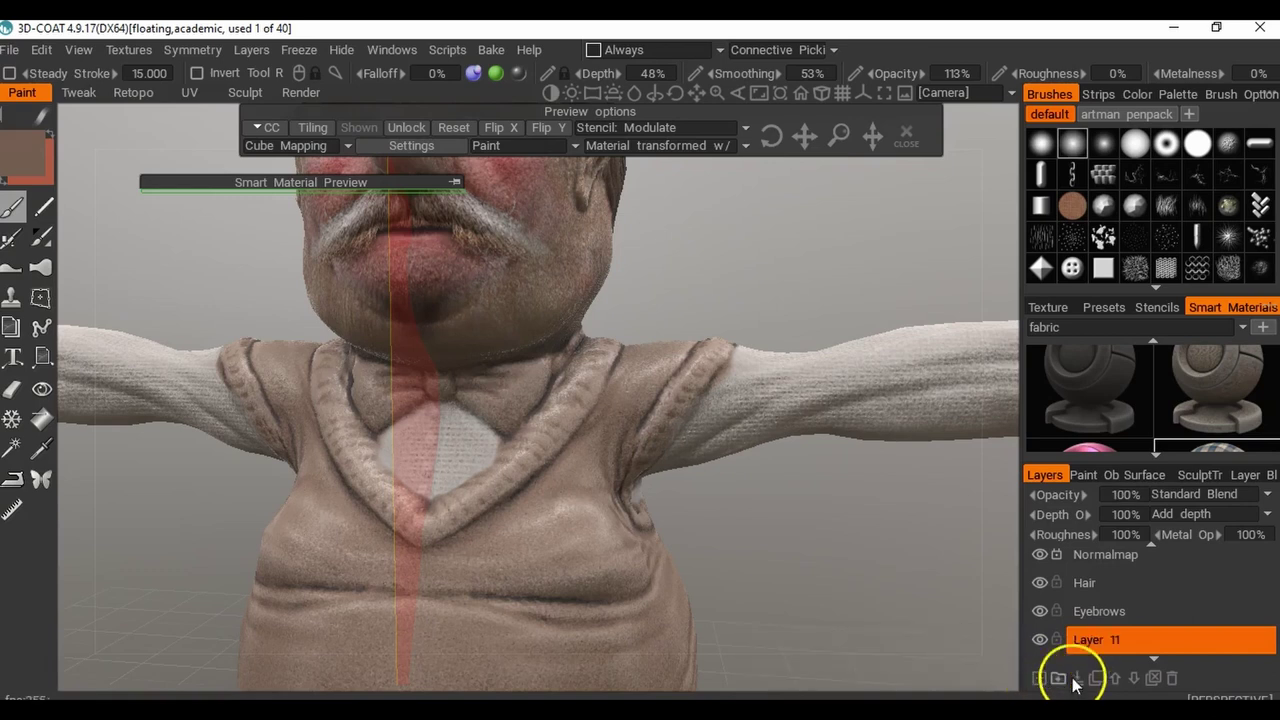
double_click(1125, 640)
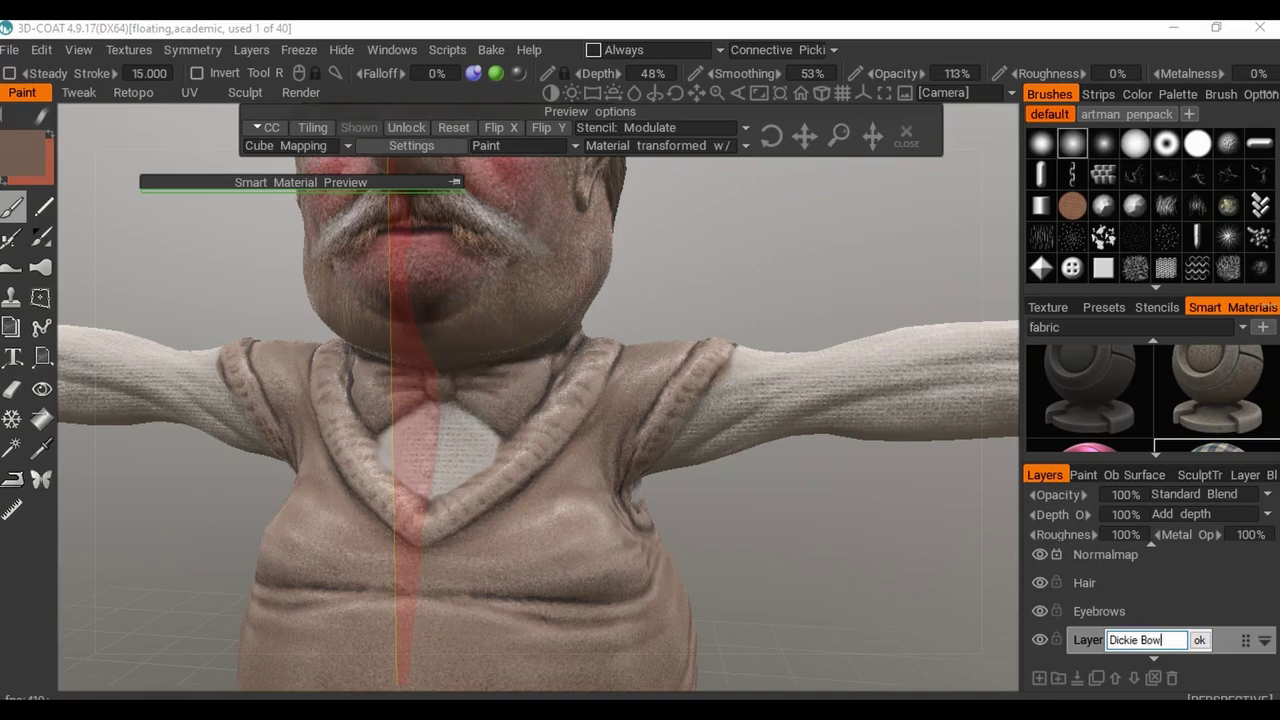
text(Dickie Bow)
key(Return)
Paint tartan over the bow tie inside the collar and lower the Dickie Bow layer's opacity to 59%.
mouse_move(497, 395)
mouse_down()
mouse_move(479, 395)
mouse_move(514, 386)
mouse_move(503, 414)
mouse_move(551, 366)
mouse_move(449, 386)
mouse_move(366, 377)
mouse_move(351, 360)
mouse_move(380, 371)
mouse_move(366, 391)
mouse_up()
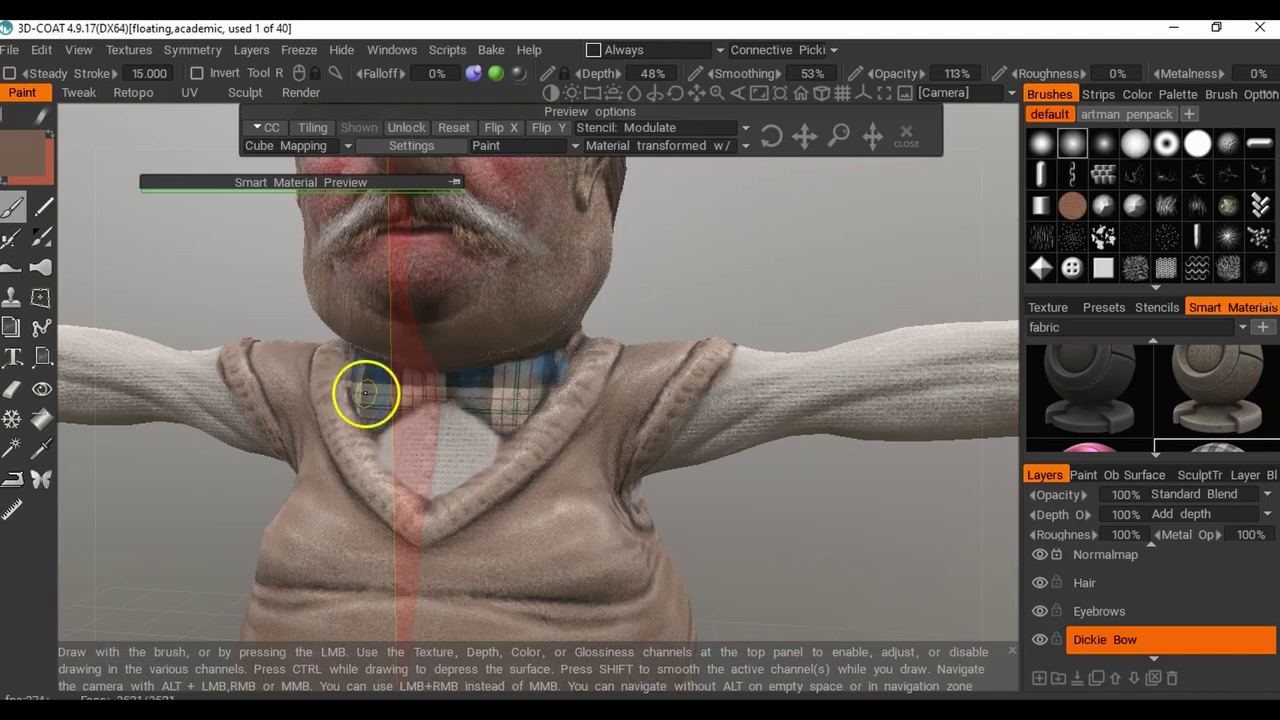
drag(1100, 497, 992, 497)
drag(847, 262, 591, 390)
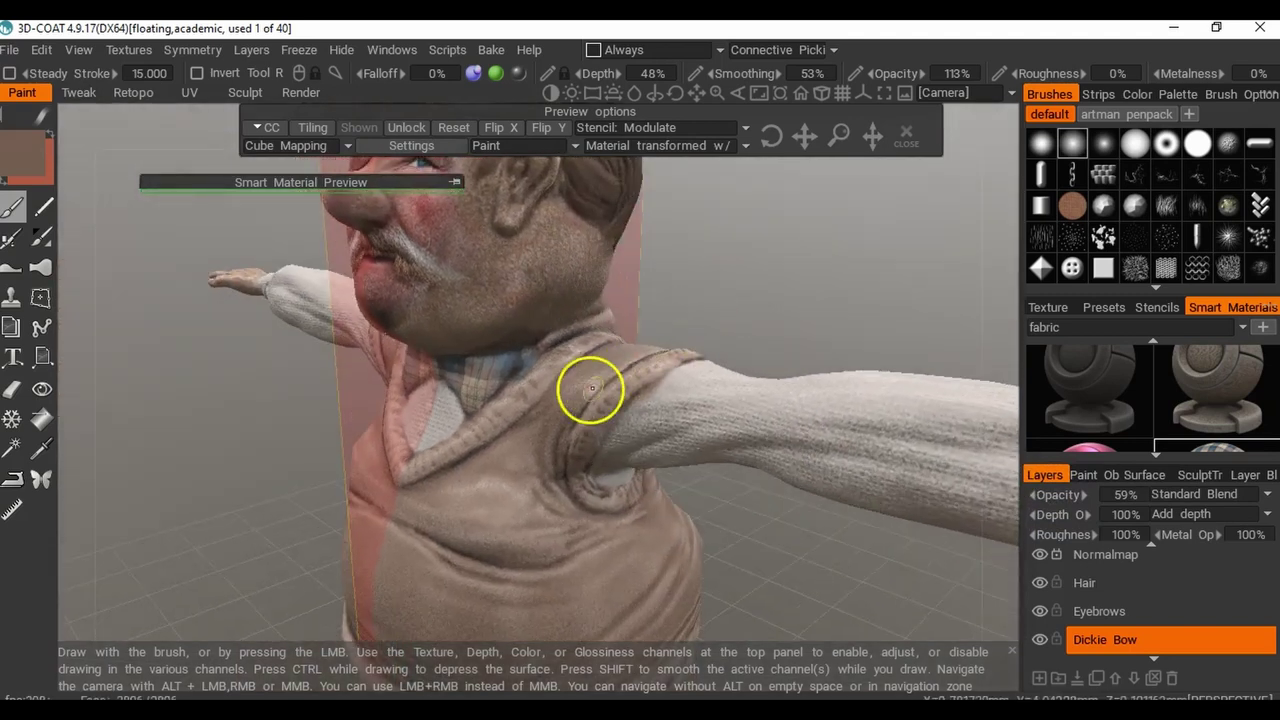
Erase the tartan overspill from the vest's neckline beside the bow tie and check the figure from the front.
click(11, 389)
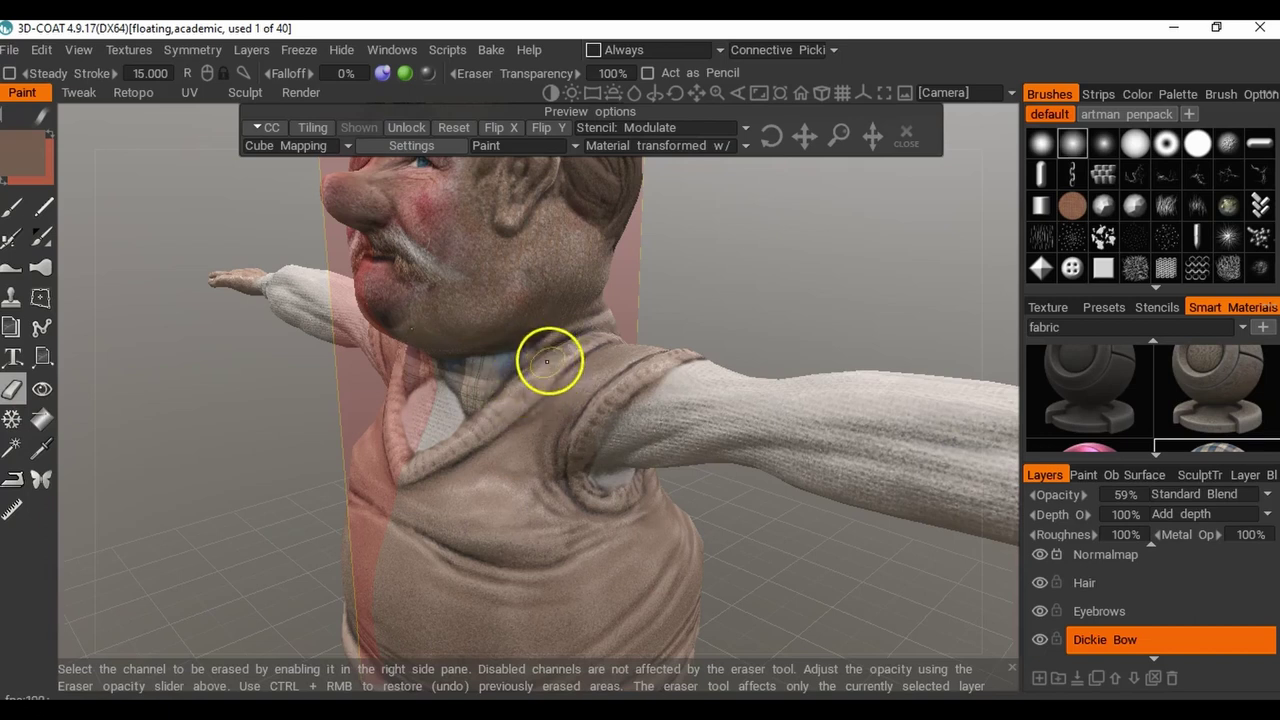
drag(152, 401, 374, 383)
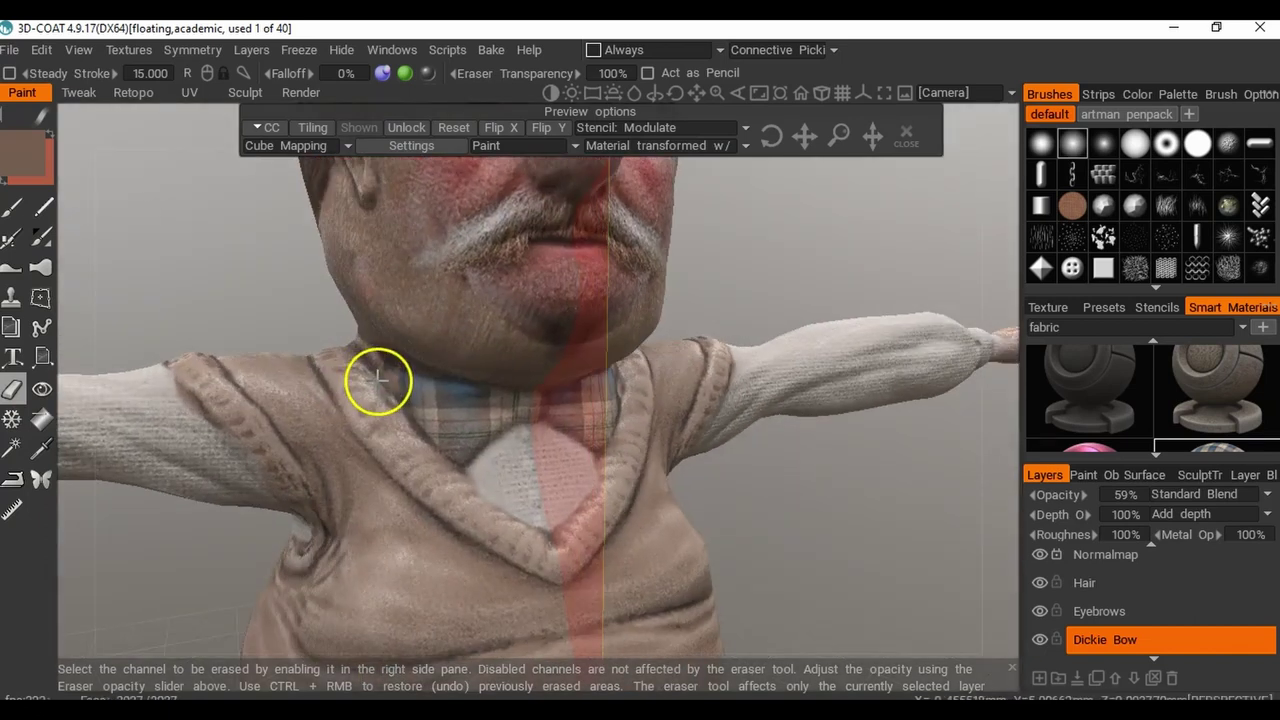
drag(930, 480, 860, 399)
scroll(891, 520, down, 3)
drag(827, 509, 743, 467)
drag(786, 460, 800, 460)
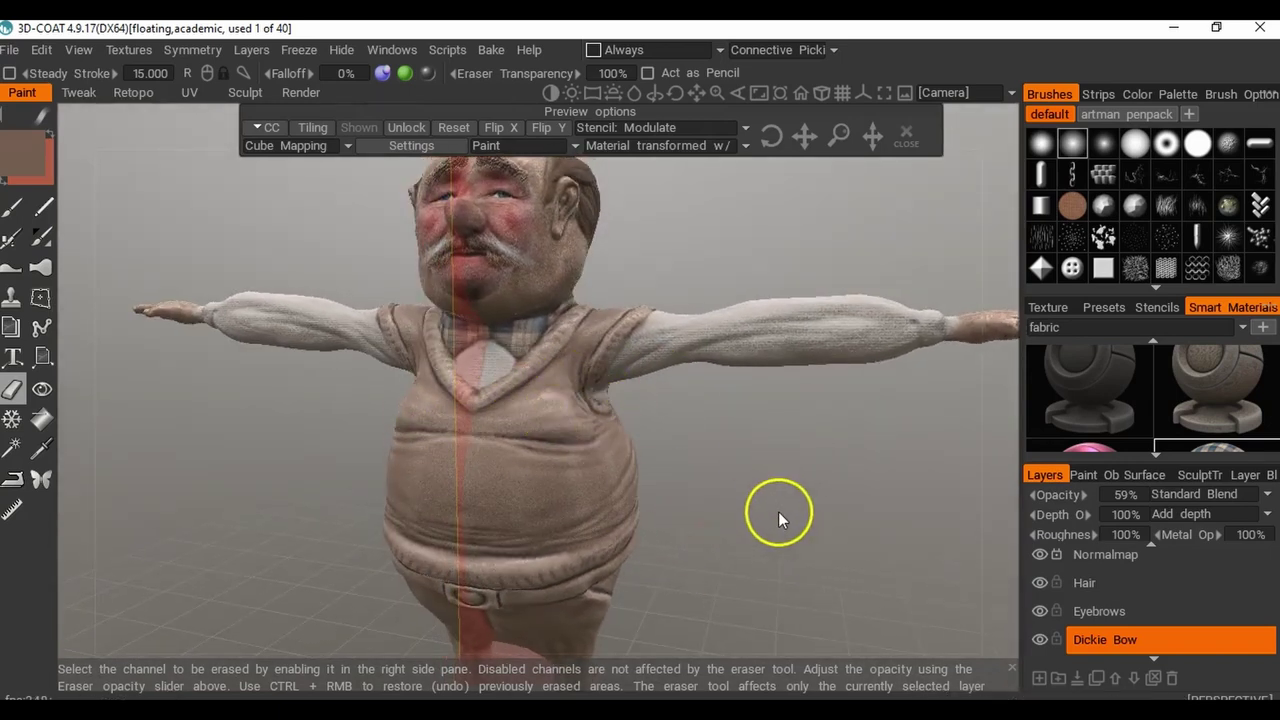
drag(778, 512, 814, 495)
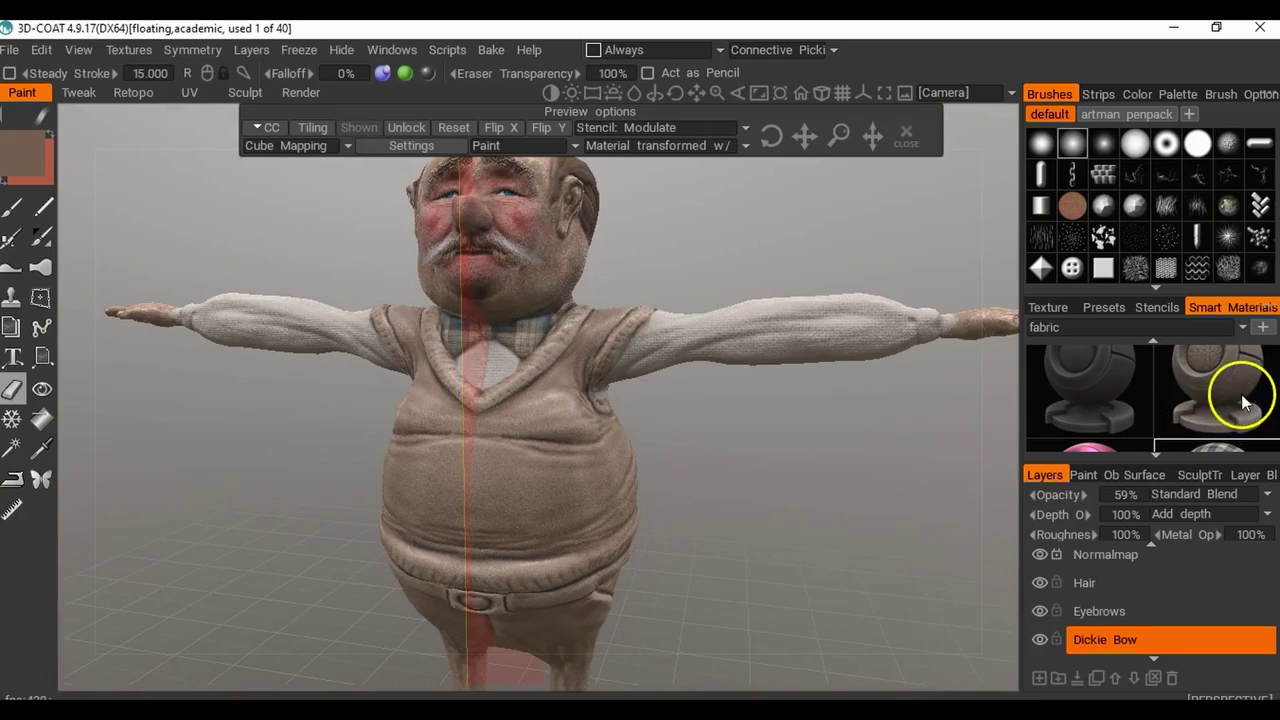
Browse the fabric smart materials, select the dark one beside the empty thumbnail, and decline to locate its missing texture.
scroll(1234, 400, down, 2)
click(1167, 325)
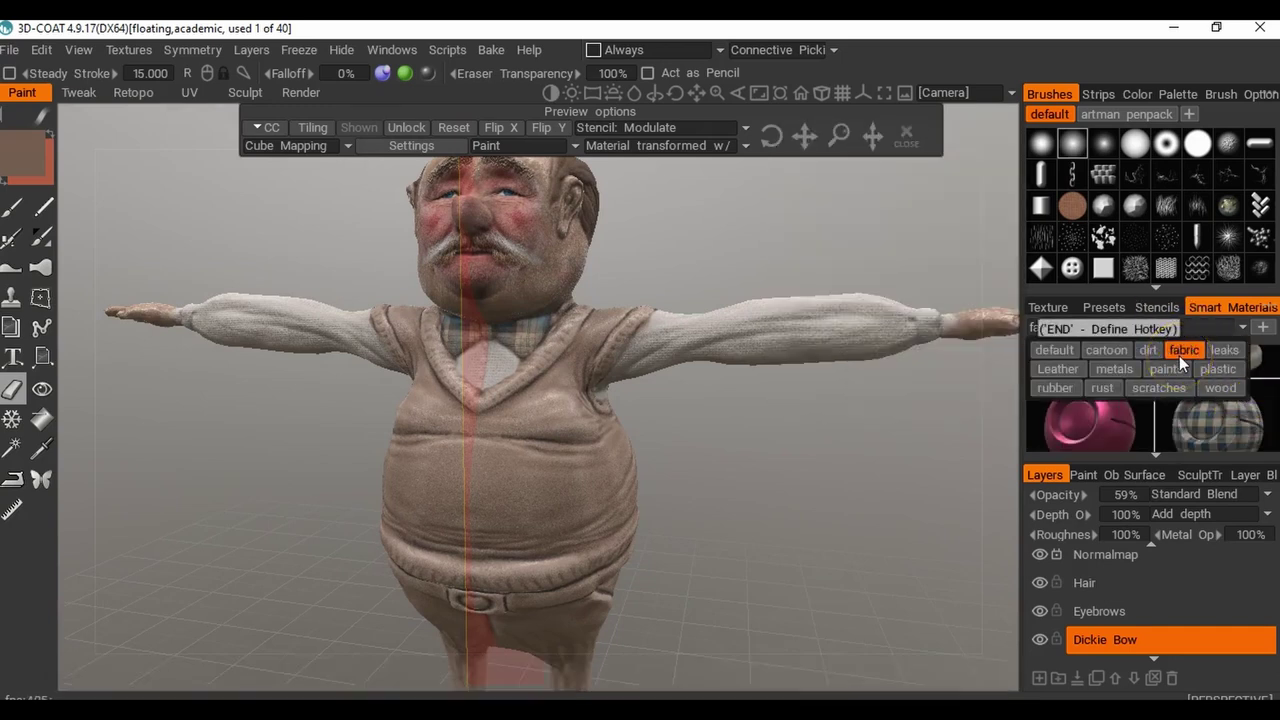
click(1183, 351)
scroll(1134, 415, down, 2)
scroll(1134, 415, up, 1)
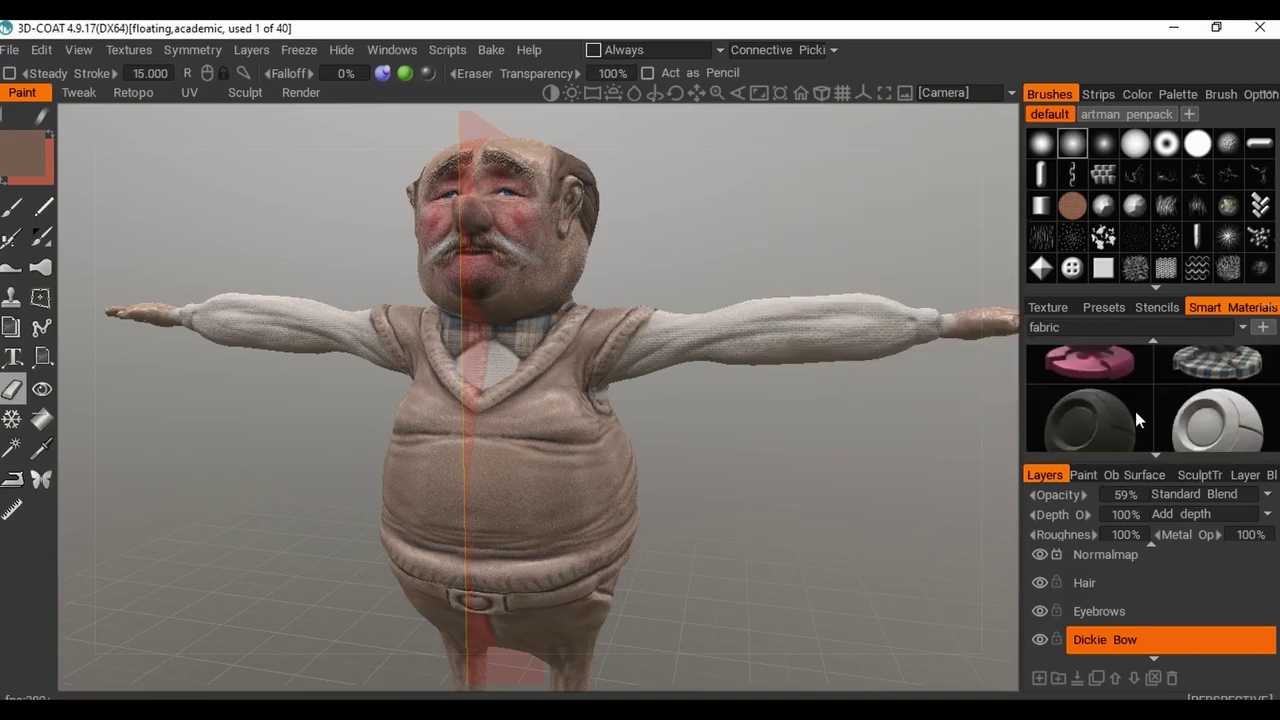
scroll(1135, 411, up, 3)
scroll(1207, 387, up, 1)
click(1234, 368)
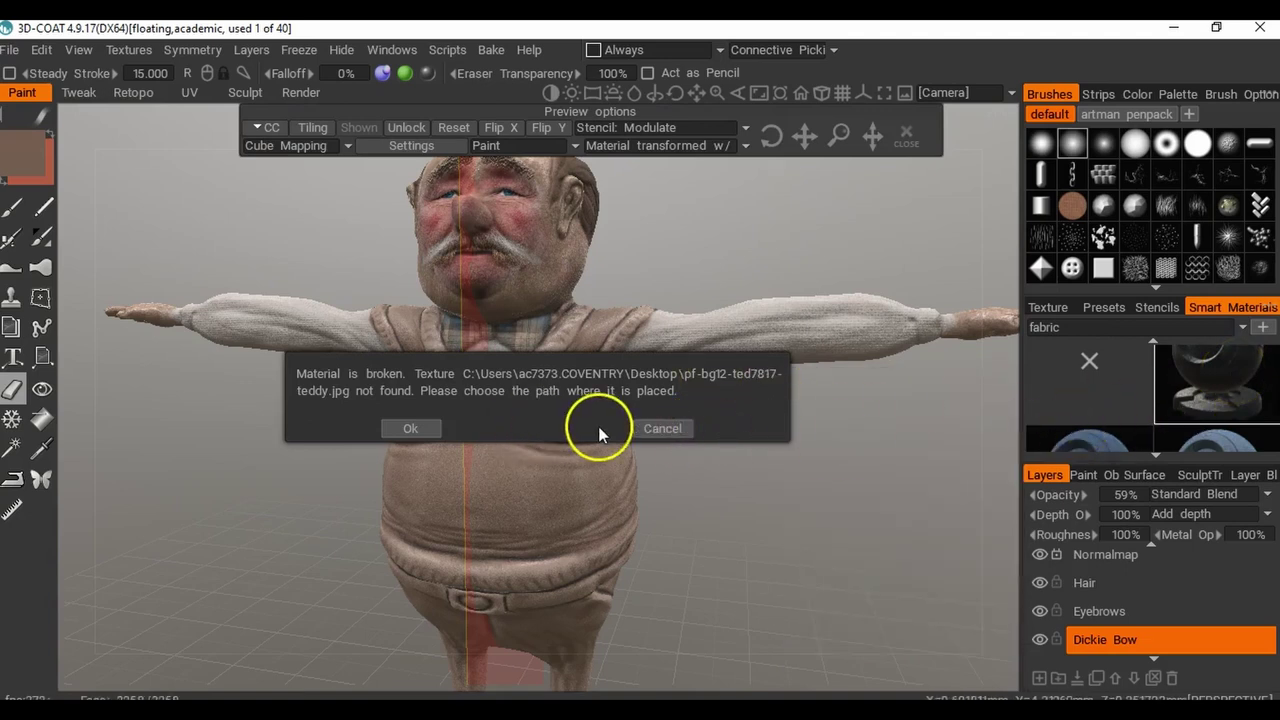
click(659, 431)
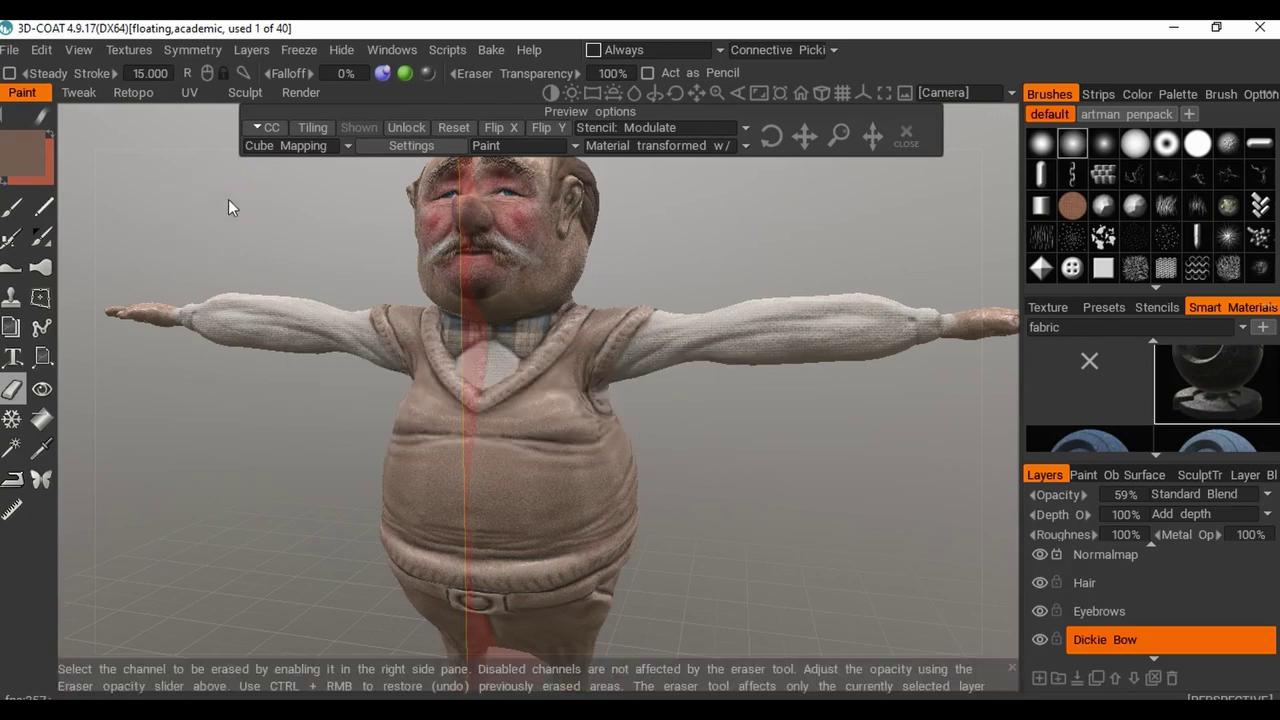
Save the project to the Desktop as a 3b file named tANKTOPdEMO.
click(10, 49)
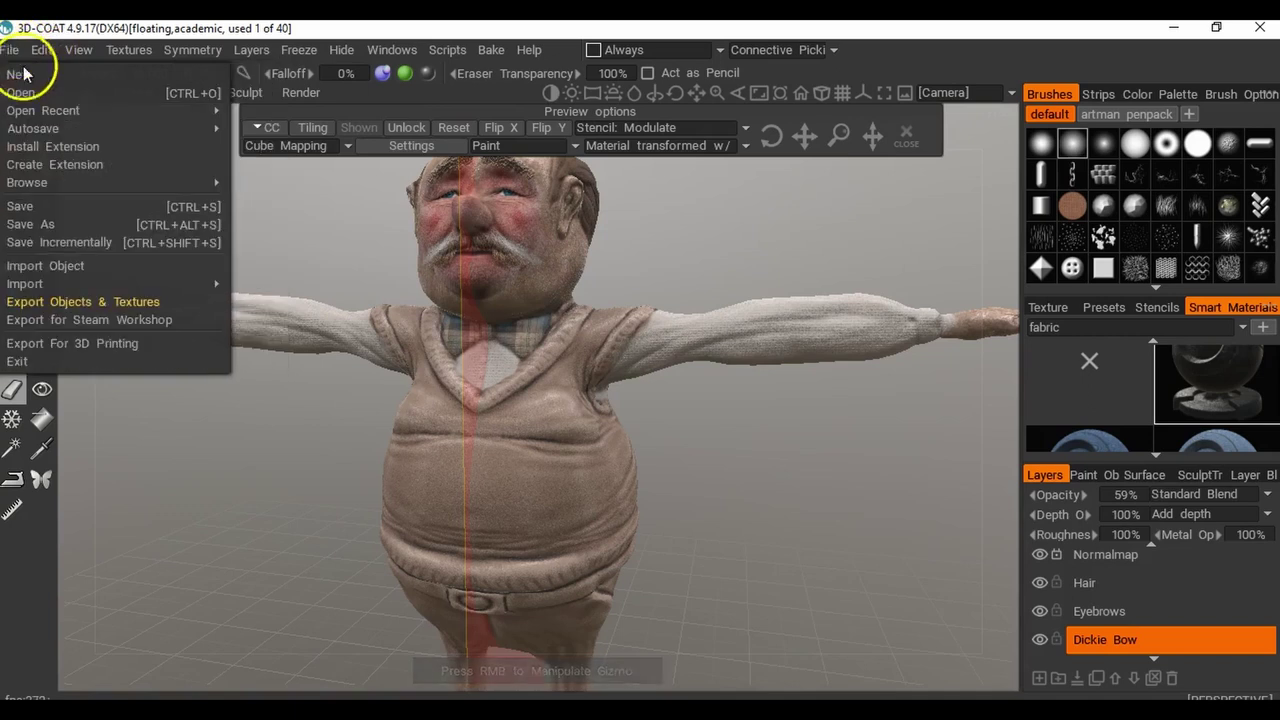
click(48, 224)
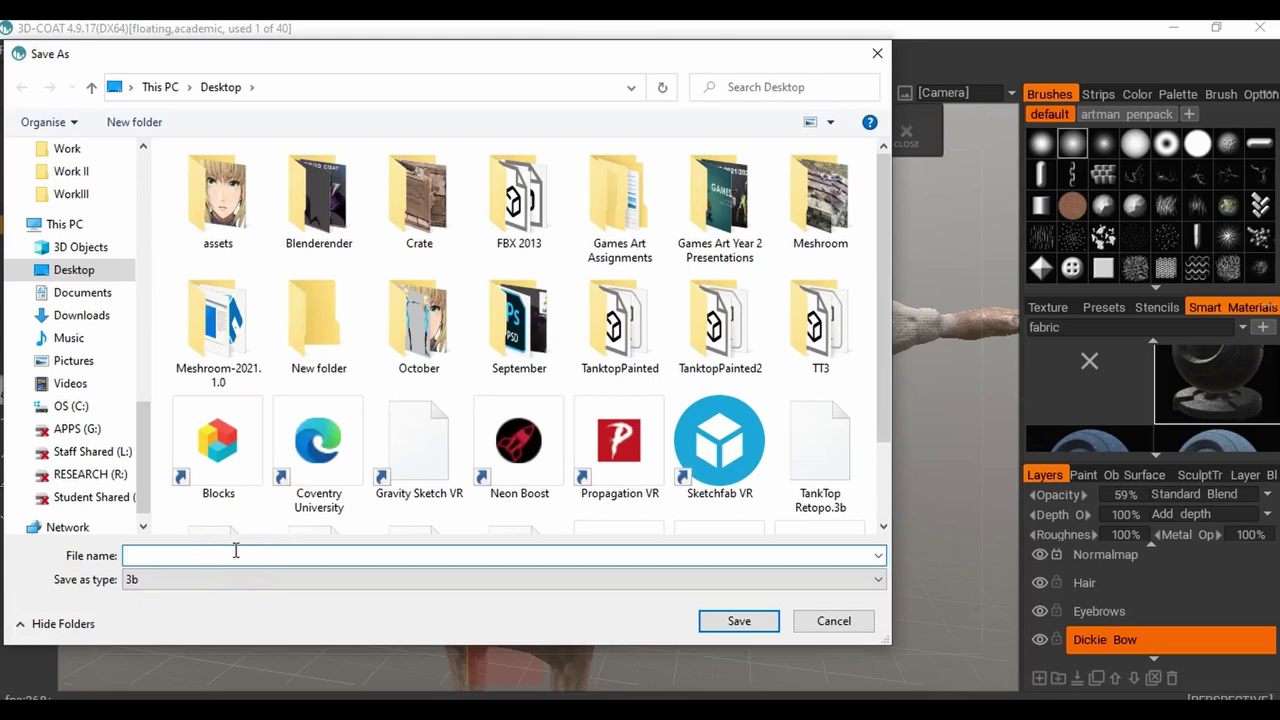
text(ta)
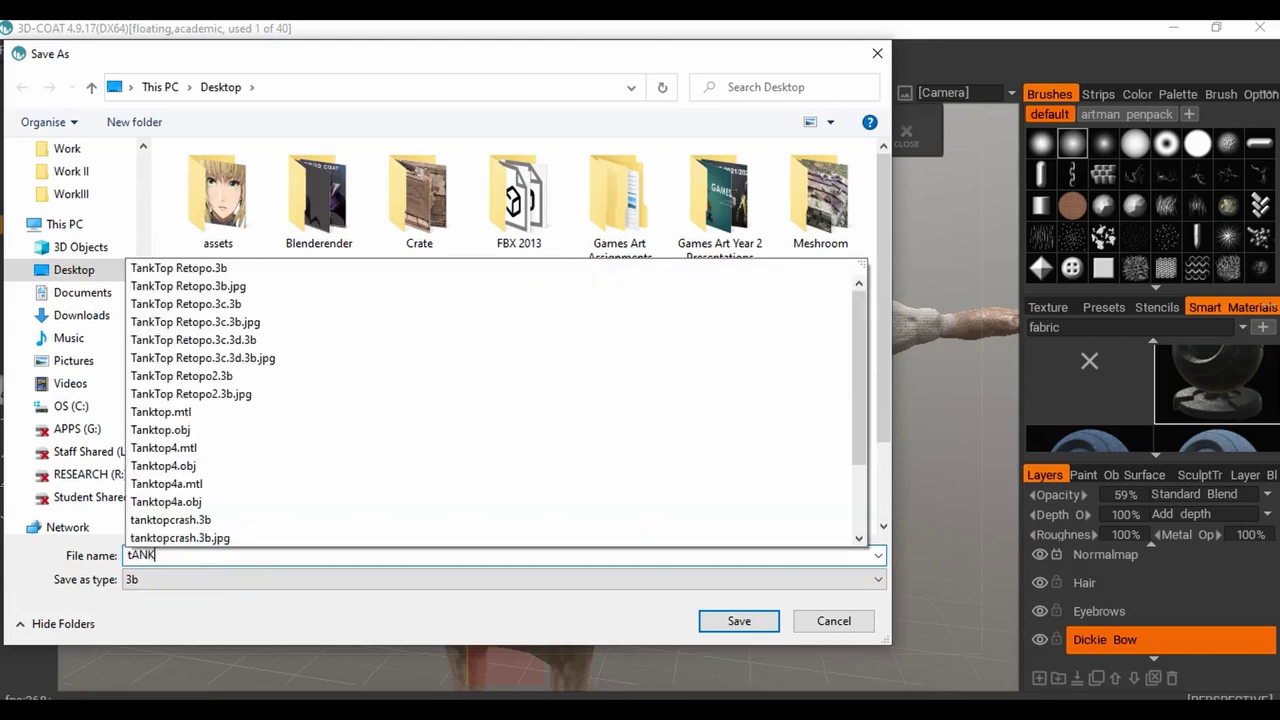
text(NKTOPdEMO)
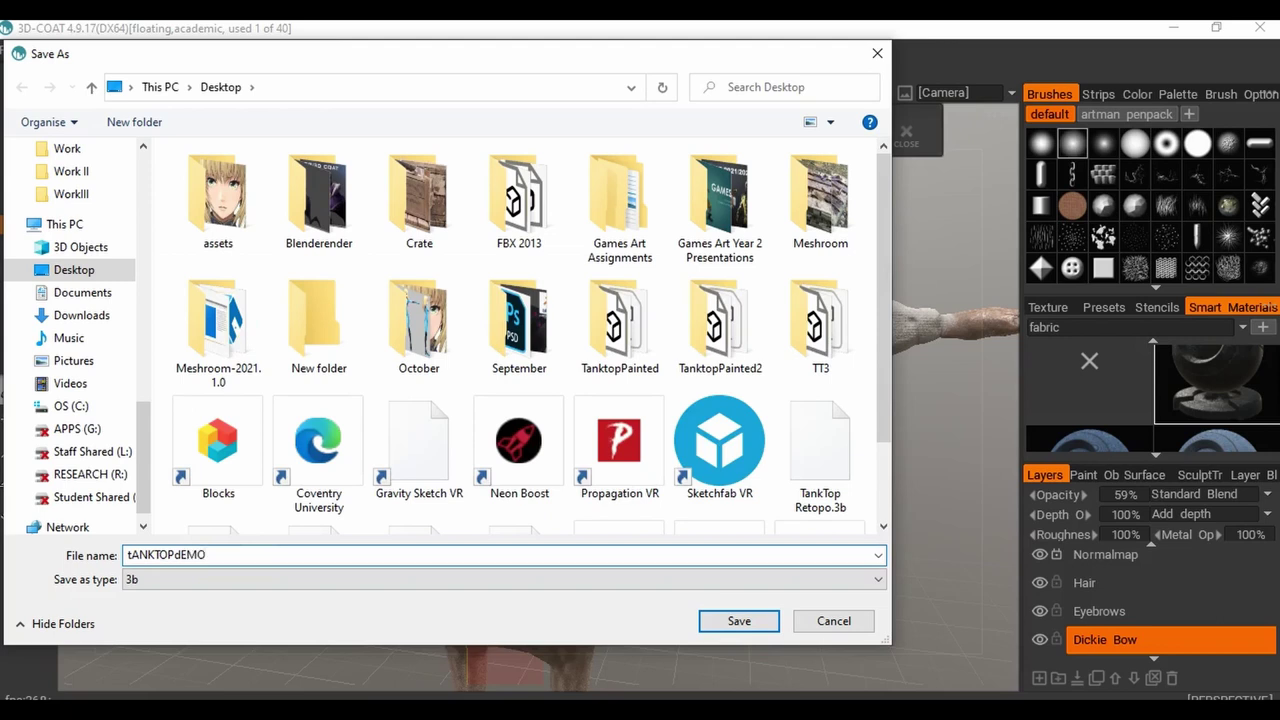
key(Return)
Choose the blue denim smart material below the empty thumbnail, preview it on the figure's torso and enlarge its weave.
drag(662, 423, 755, 438)
drag(785, 497, 850, 489)
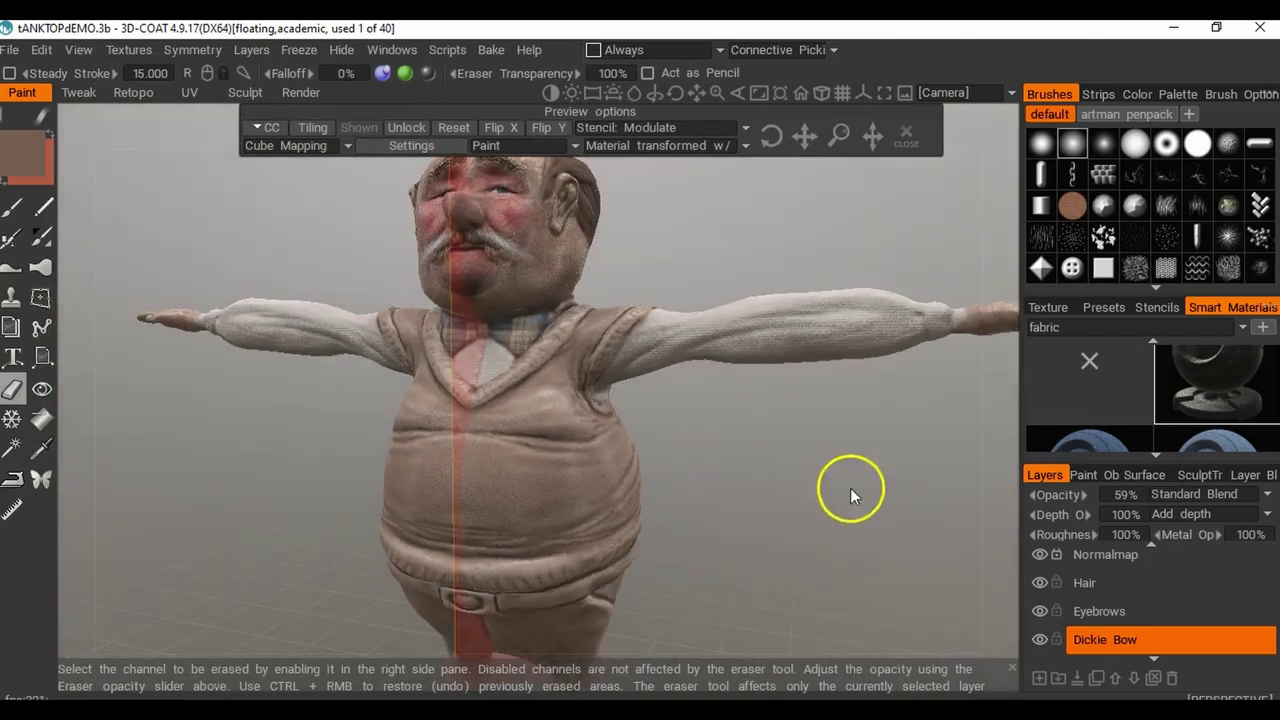
click(1113, 450)
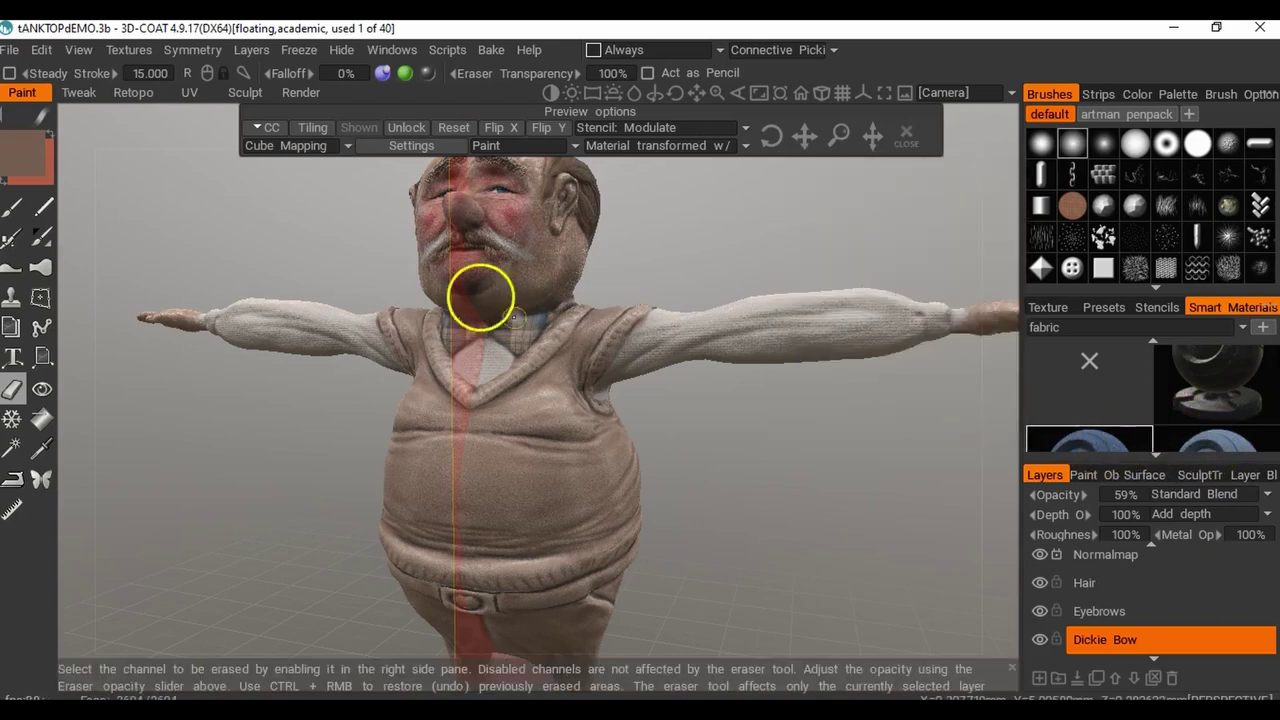
click(13, 210)
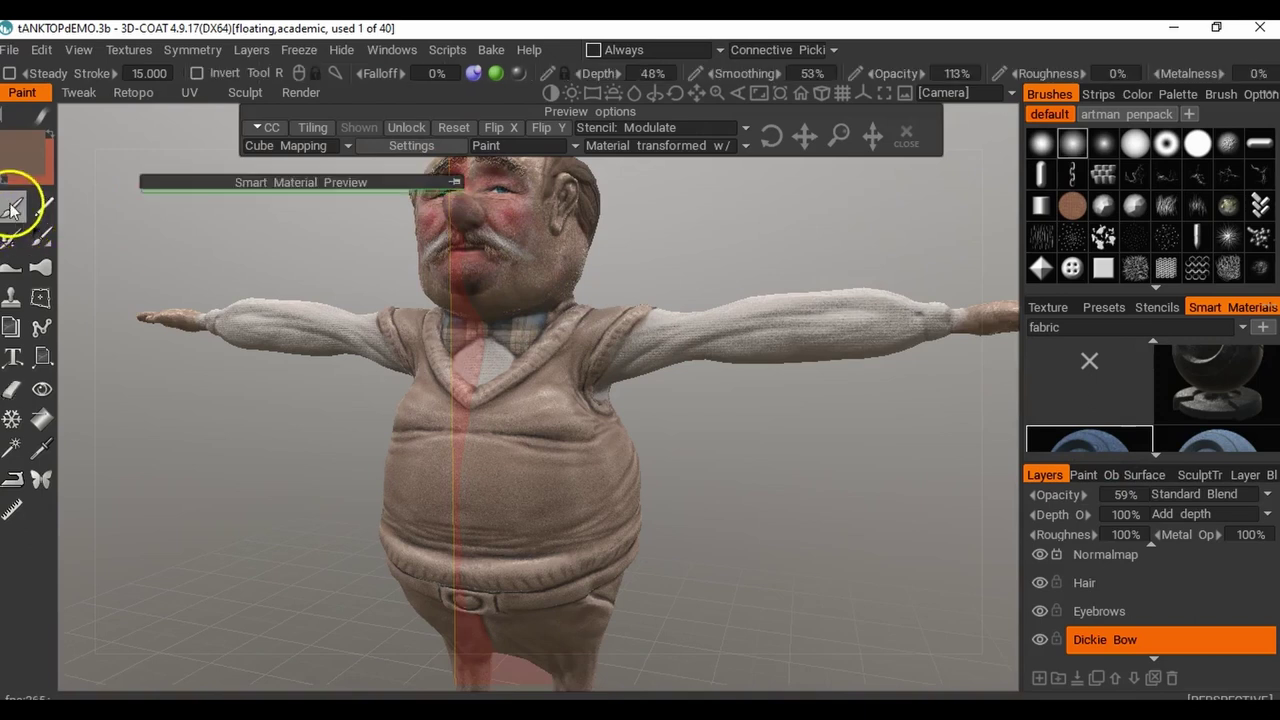
click(457, 183)
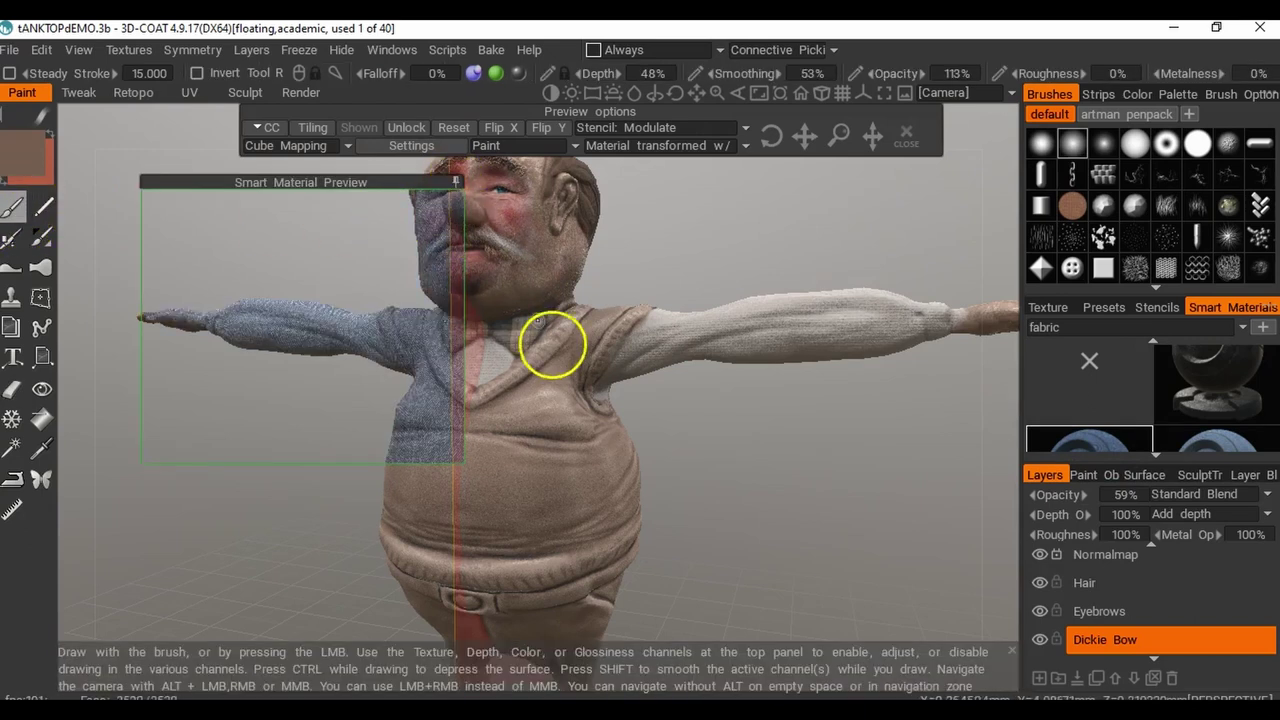
drag(366, 180, 386, 245)
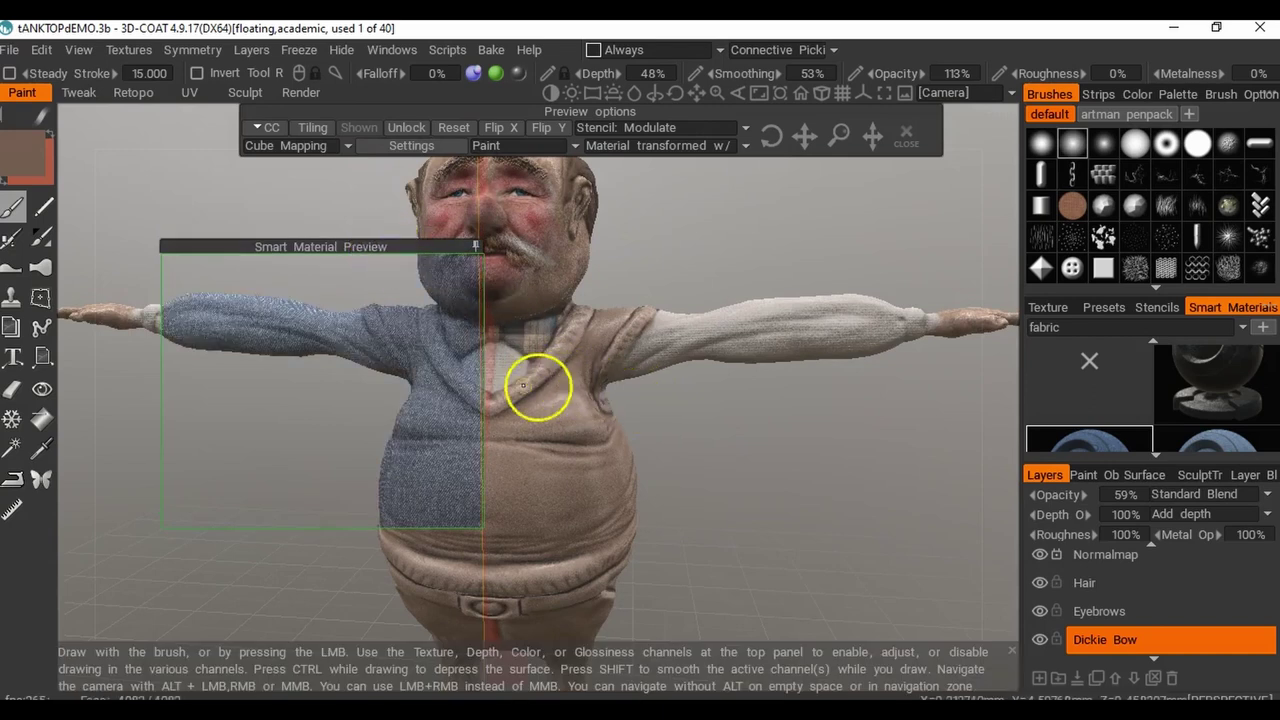
drag(849, 136, 844, 131)
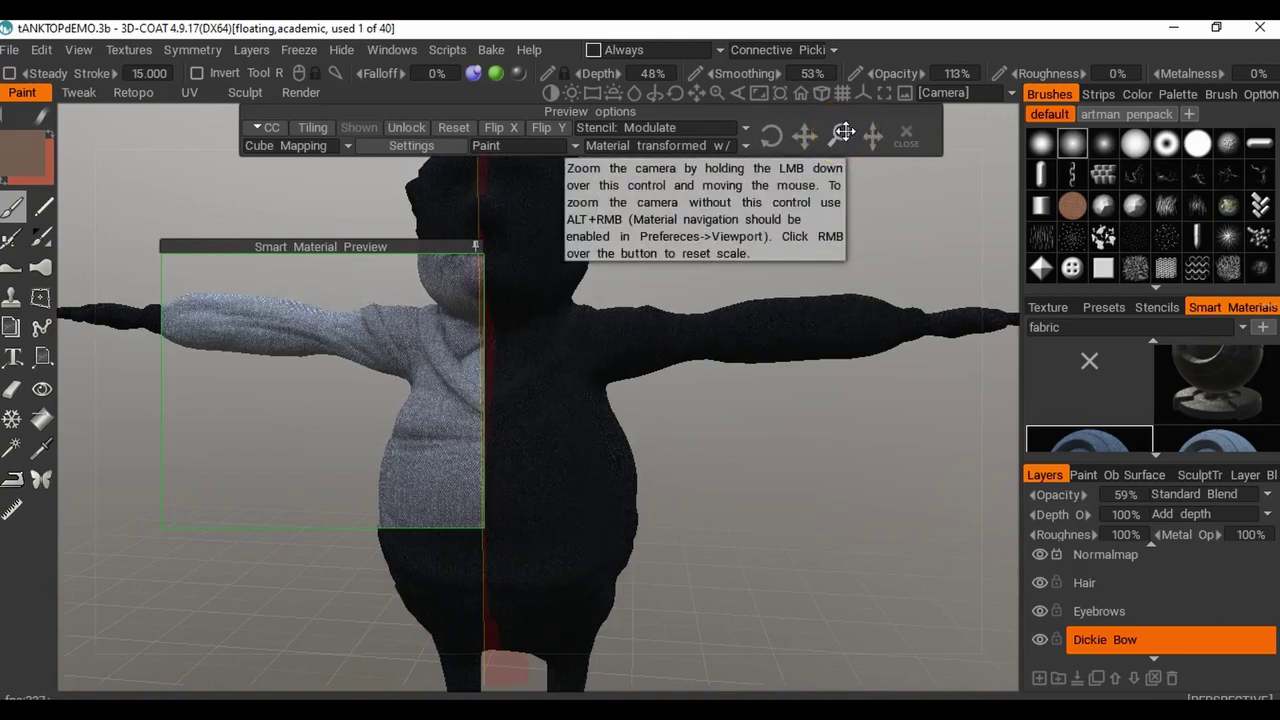
mouse_move(844, 131)
mouse_down()
mouse_move(873, 123)
mouse_move(843, 131)
mouse_move(868, 136)
mouse_move(836, 131)
mouse_move(851, 131)
mouse_up()
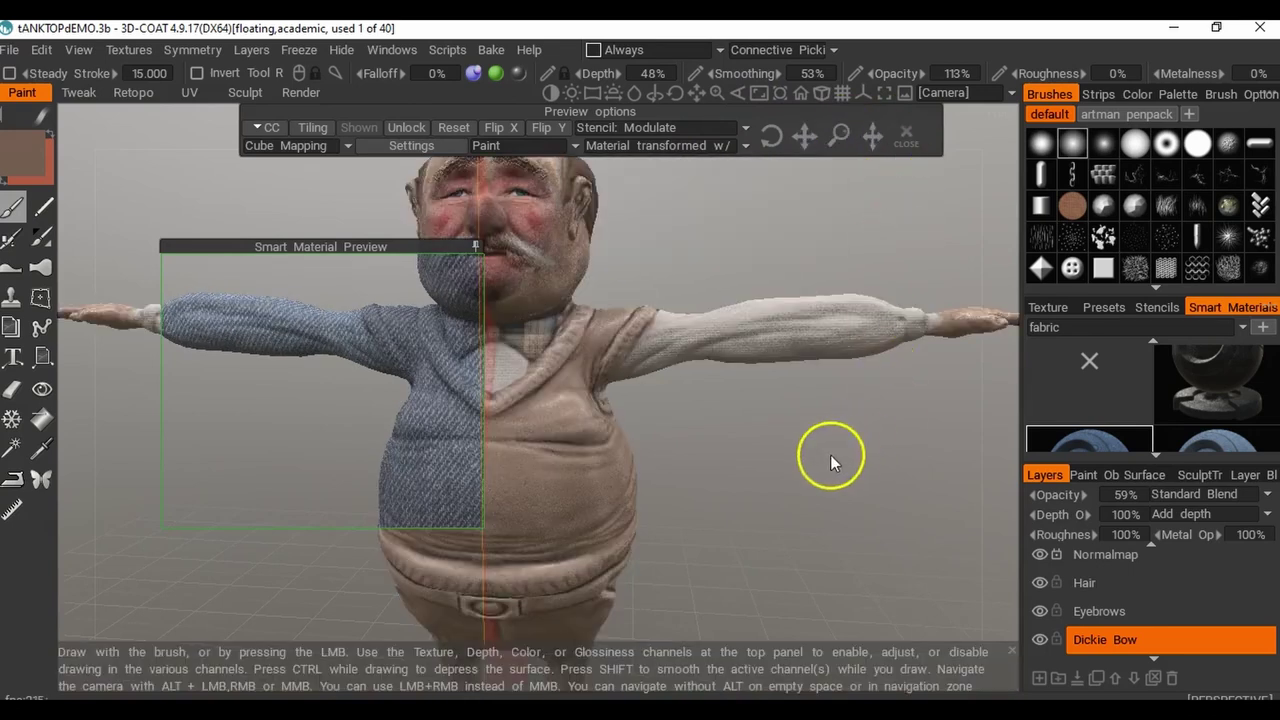
Paint denim over the vest's chest and sides, erasing the overspill around the armpit.
click(474, 247)
mouse_move(656, 459)
mouse_down()
mouse_move(694, 459)
mouse_move(566, 460)
mouse_move(549, 534)
mouse_move(566, 434)
mouse_move(607, 377)
mouse_move(560, 394)
mouse_move(540, 366)
mouse_move(563, 334)
mouse_move(470, 420)
mouse_up()
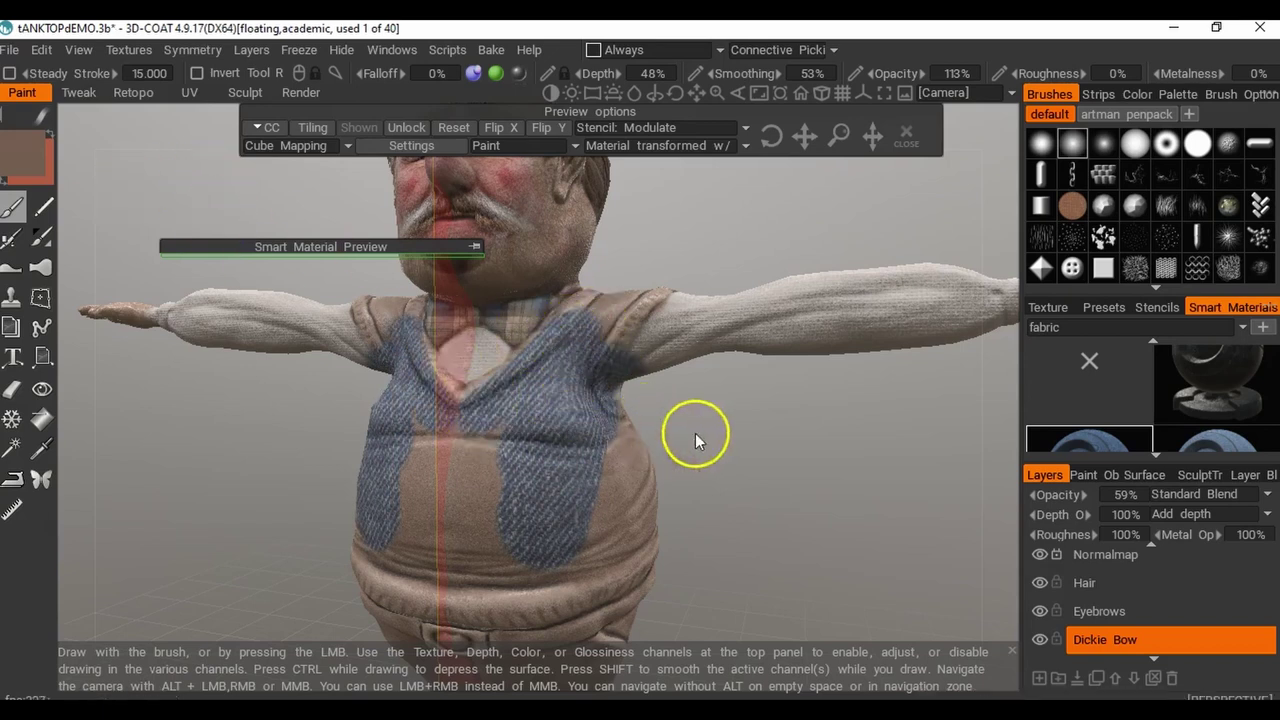
drag(695, 433, 626, 409)
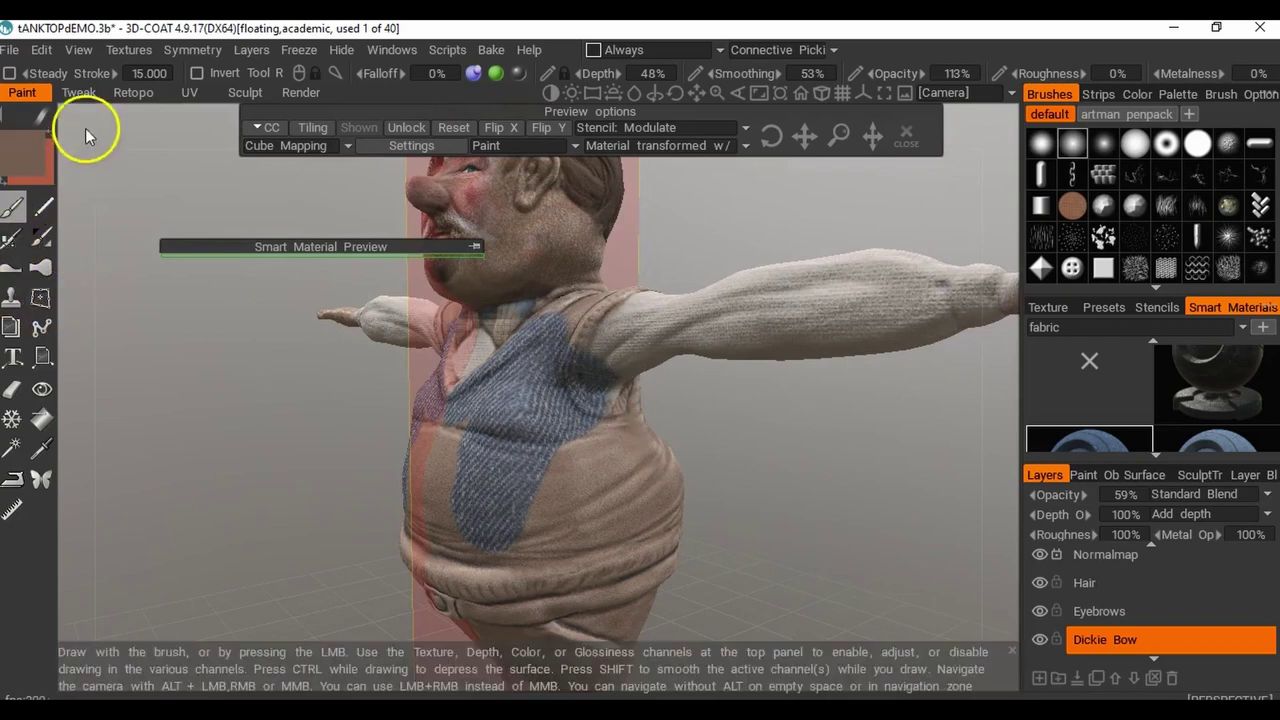
click(12, 389)
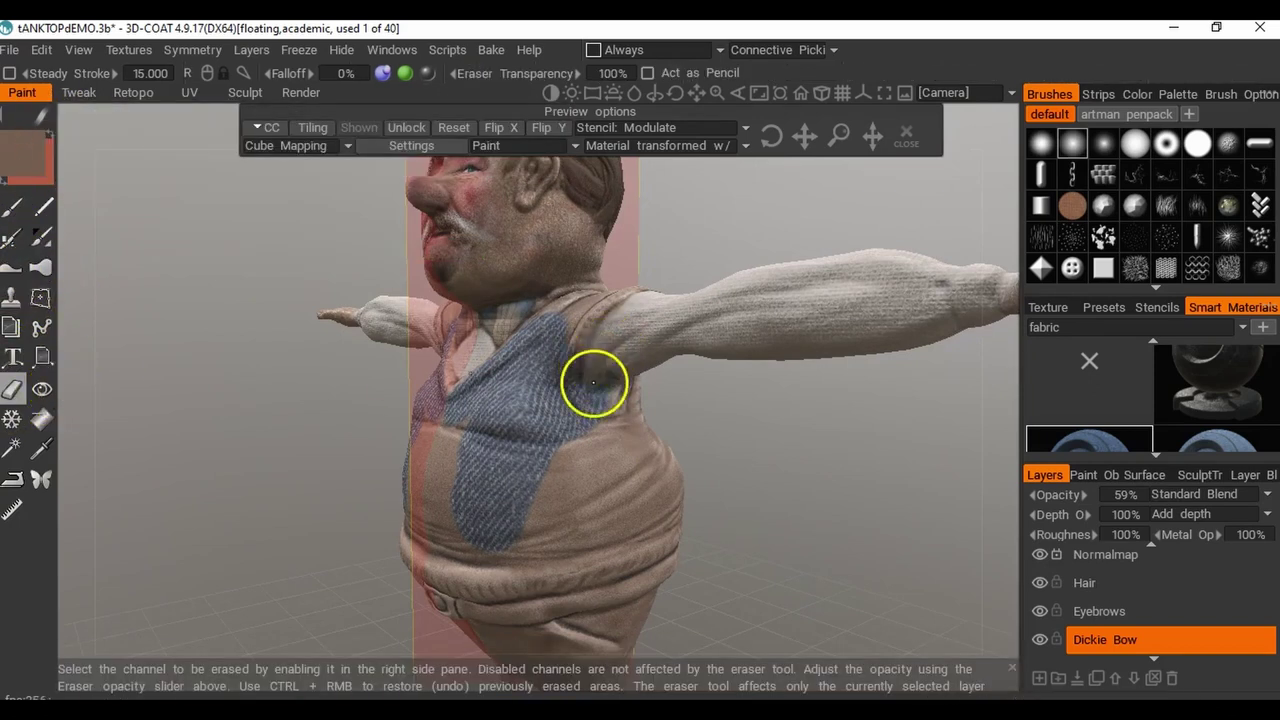
drag(613, 373, 573, 388)
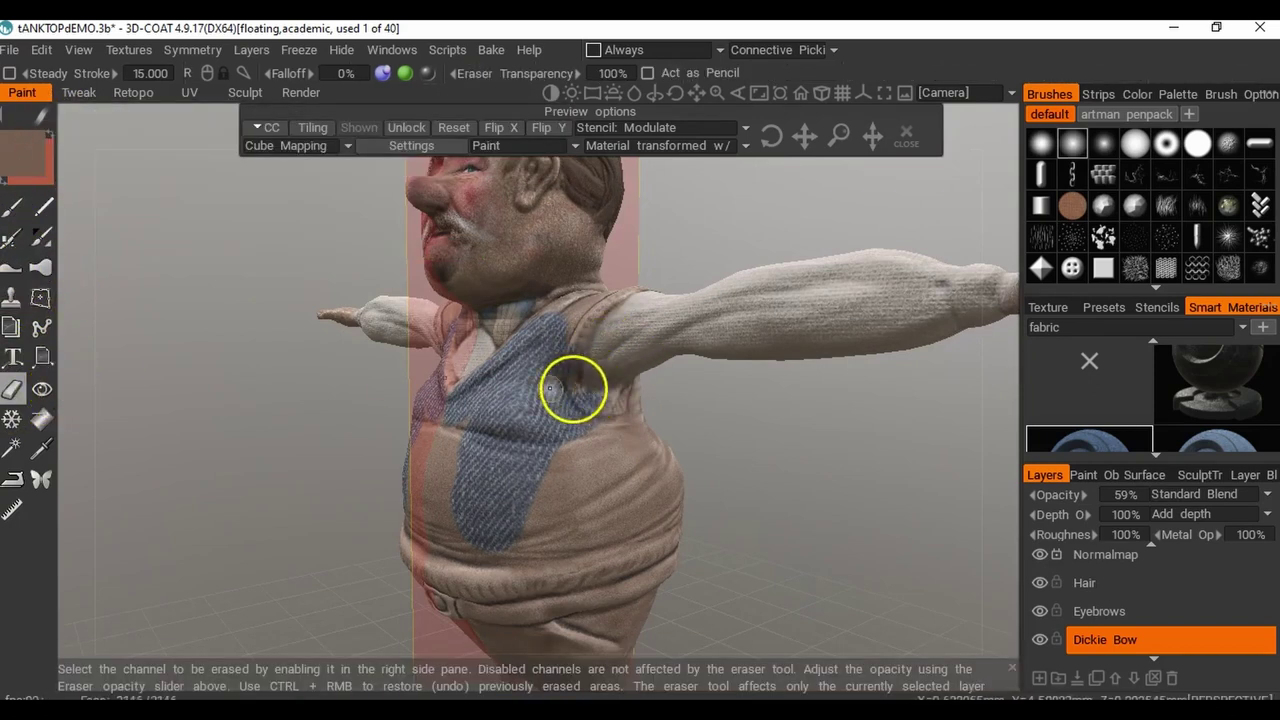
click(12, 207)
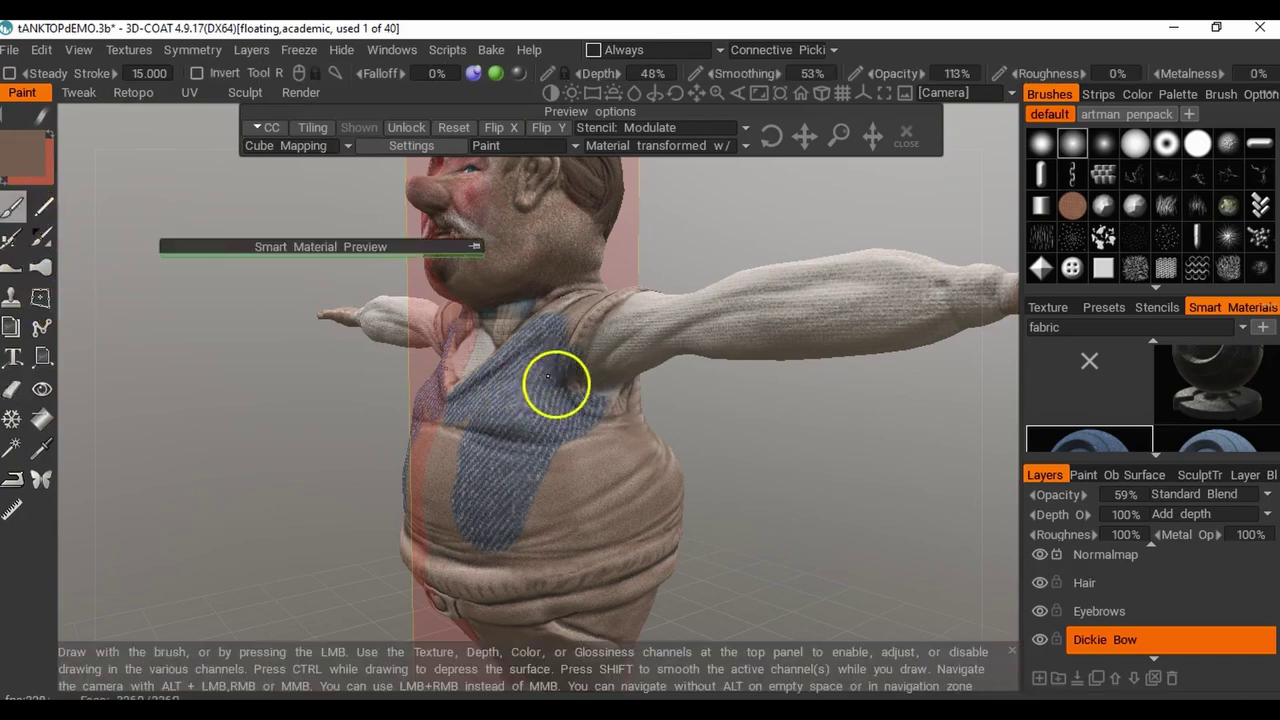
mouse_move(575, 408)
mouse_down()
mouse_move(617, 420)
mouse_move(560, 470)
mouse_up()
mouse_move(740, 240)
mouse_down()
mouse_move(780, 177)
mouse_move(761, 287)
mouse_move(775, 337)
mouse_move(687, 336)
mouse_move(741, 322)
mouse_move(687, 397)
mouse_up()
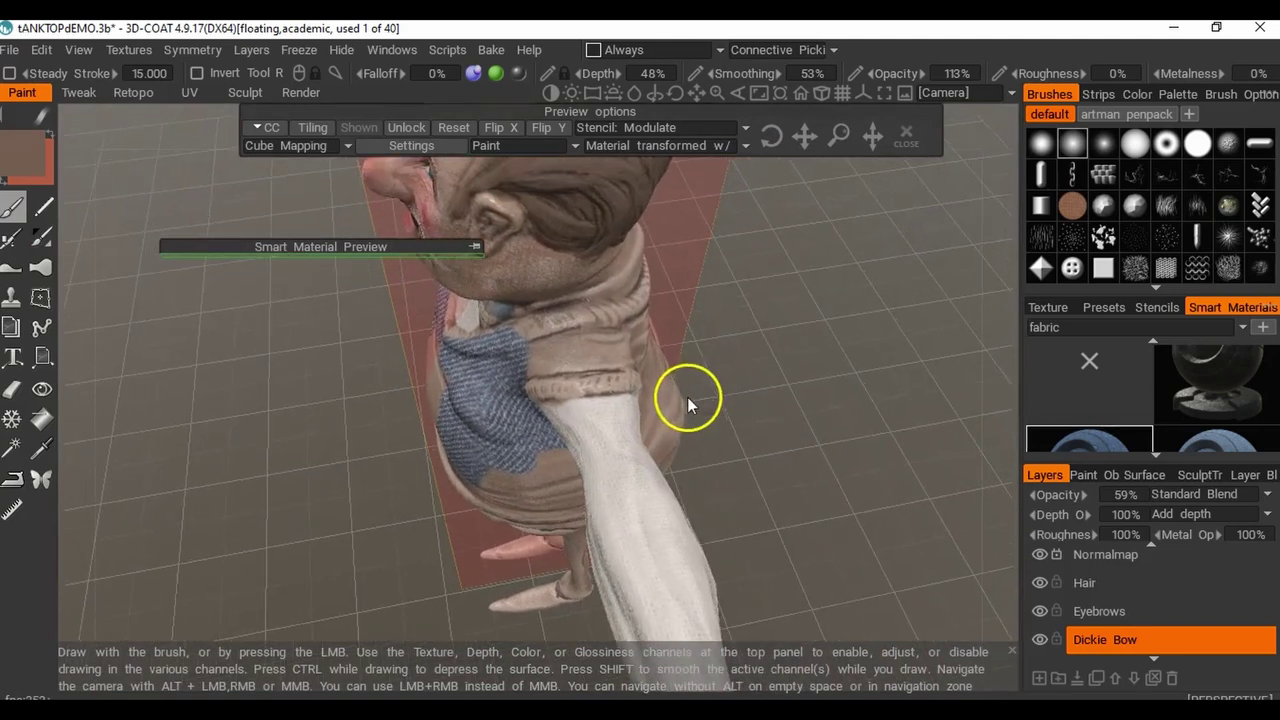
Switch the paint mode to Vertex Lasso and outline the vest's neckline from the shoulder to the centre of the back.
click(43, 115)
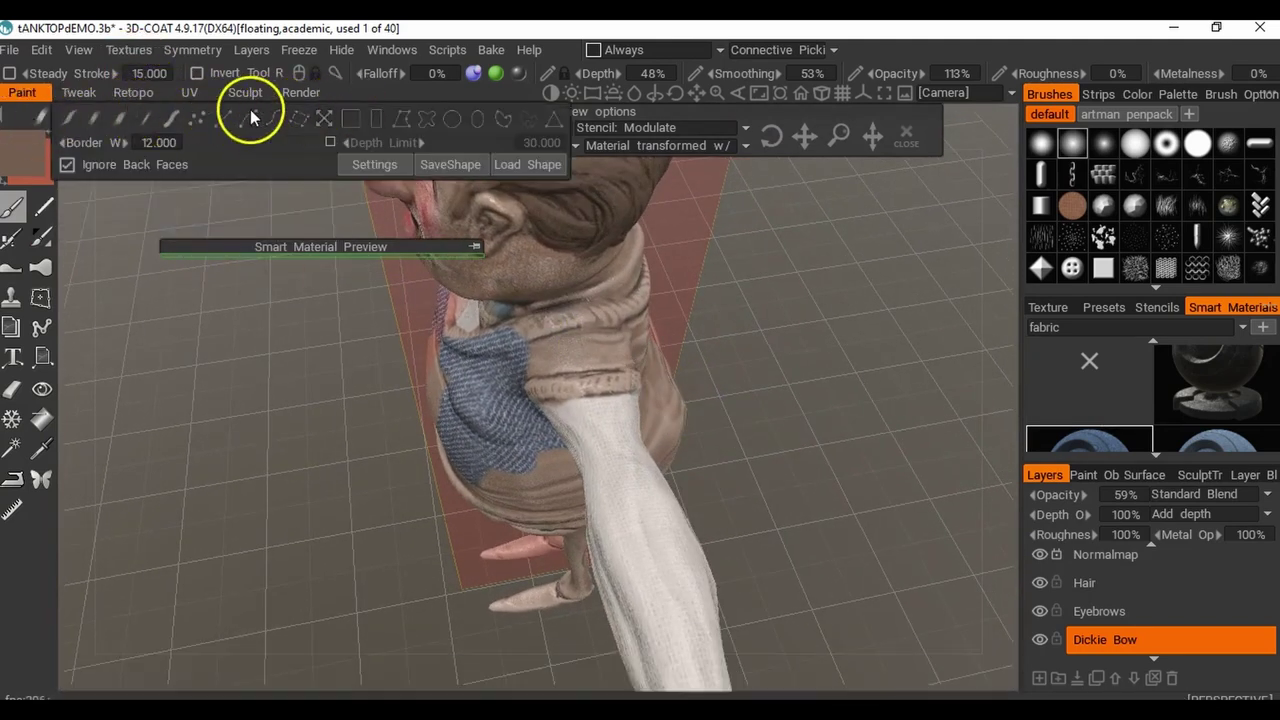
click(402, 120)
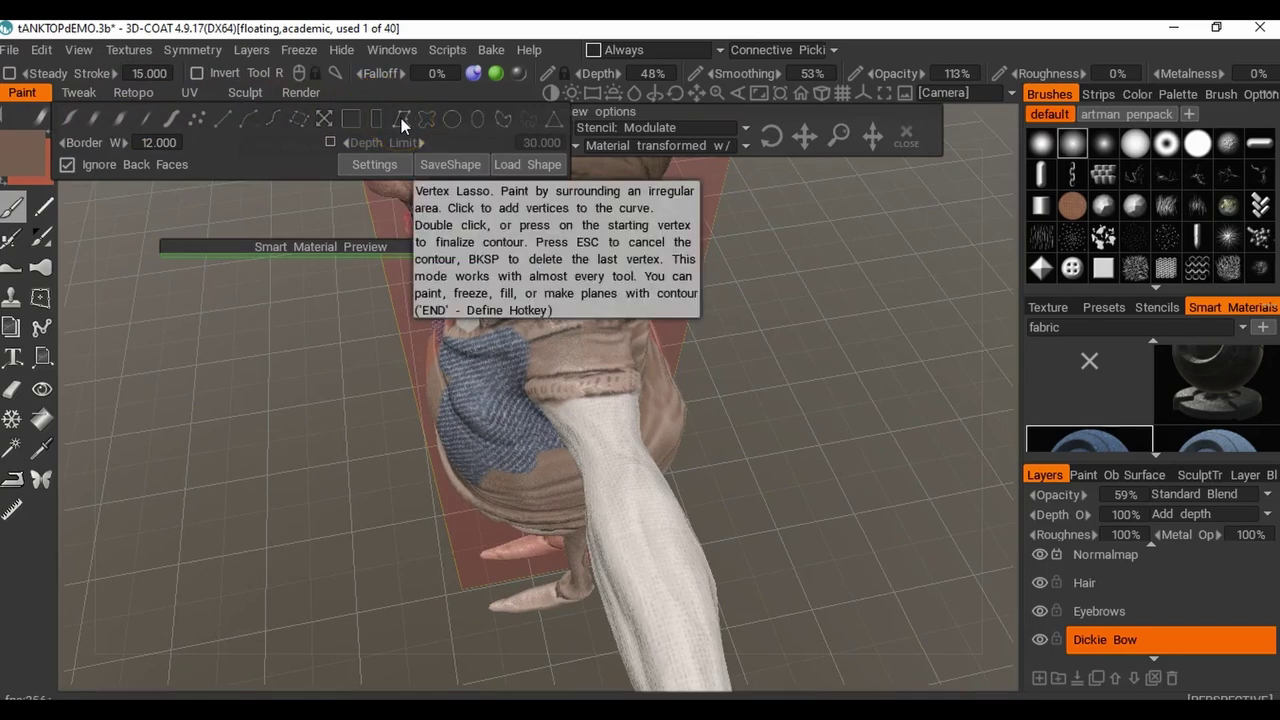
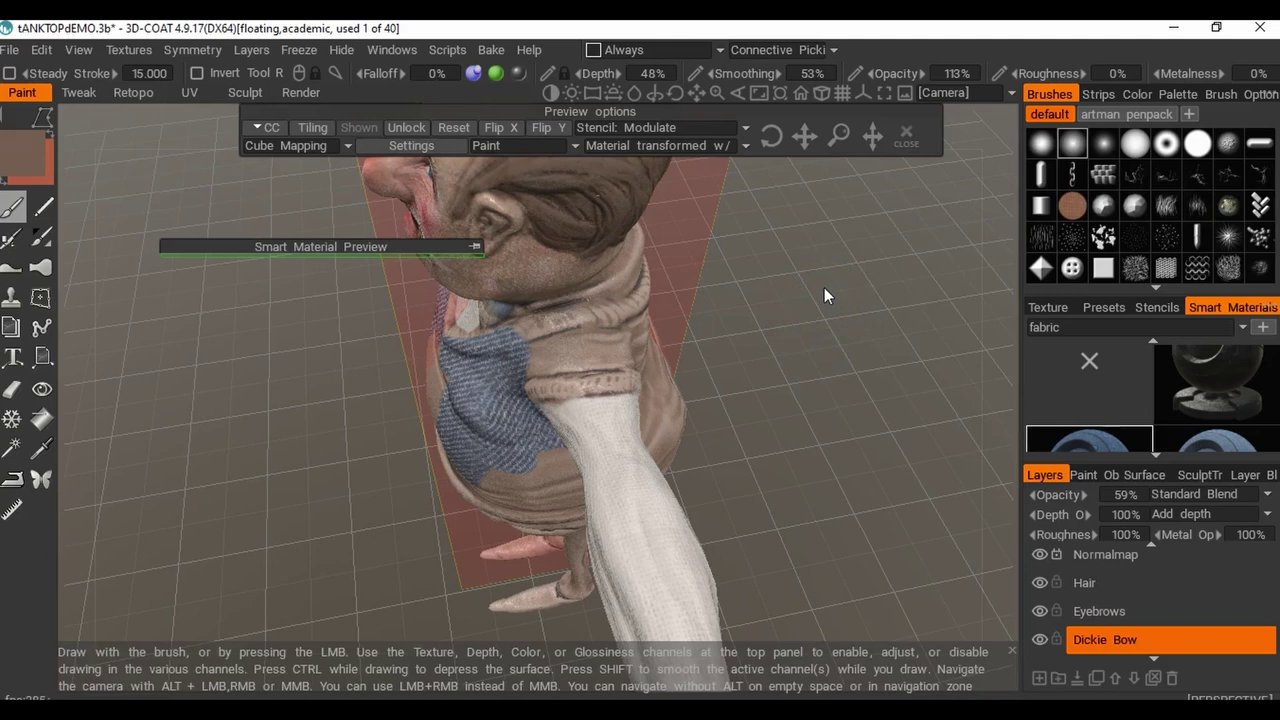
drag(824, 287, 651, 311)
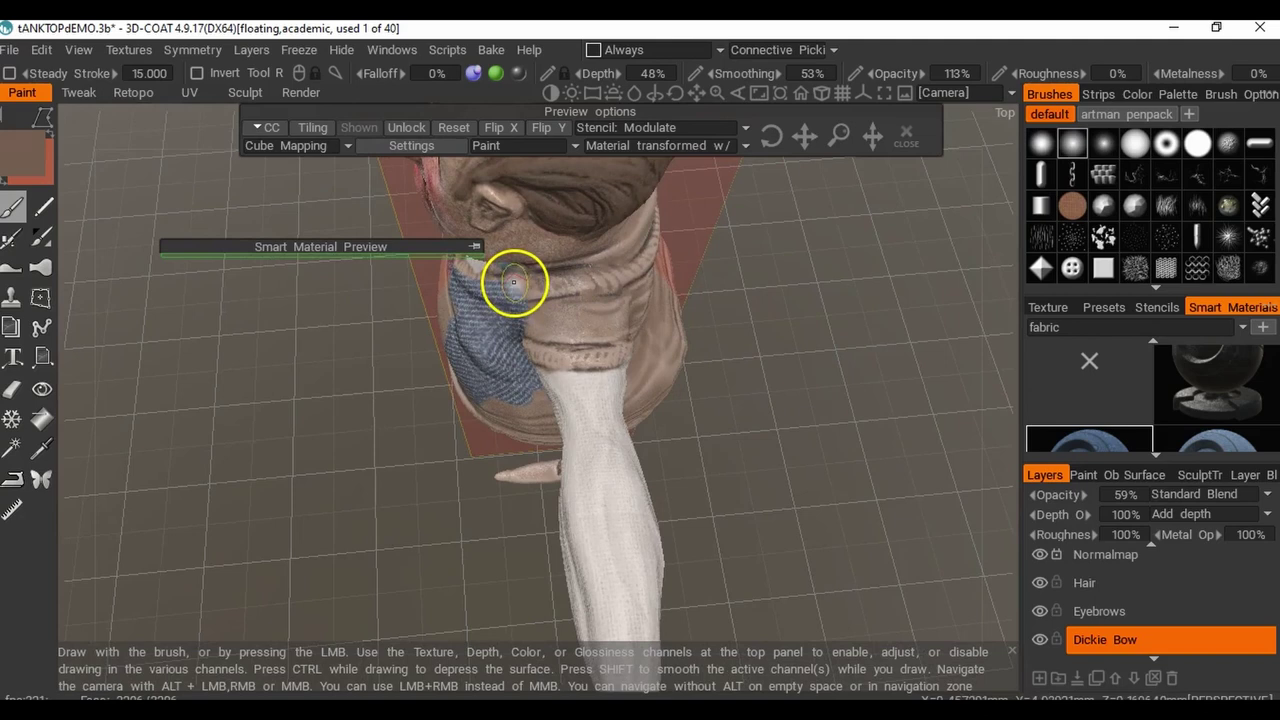
mouse_move(508, 283)
mouse_down()
mouse_move(630, 269)
mouse_move(635, 294)
mouse_up()
mouse_move(657, 347)
alt+mouse_down()
mouse_move(709, 380)
mouse_move(640, 314)
mouse_move(659, 375)
mouse_move(571, 357)
mouse_move(577, 380)
alt+mouse_up()
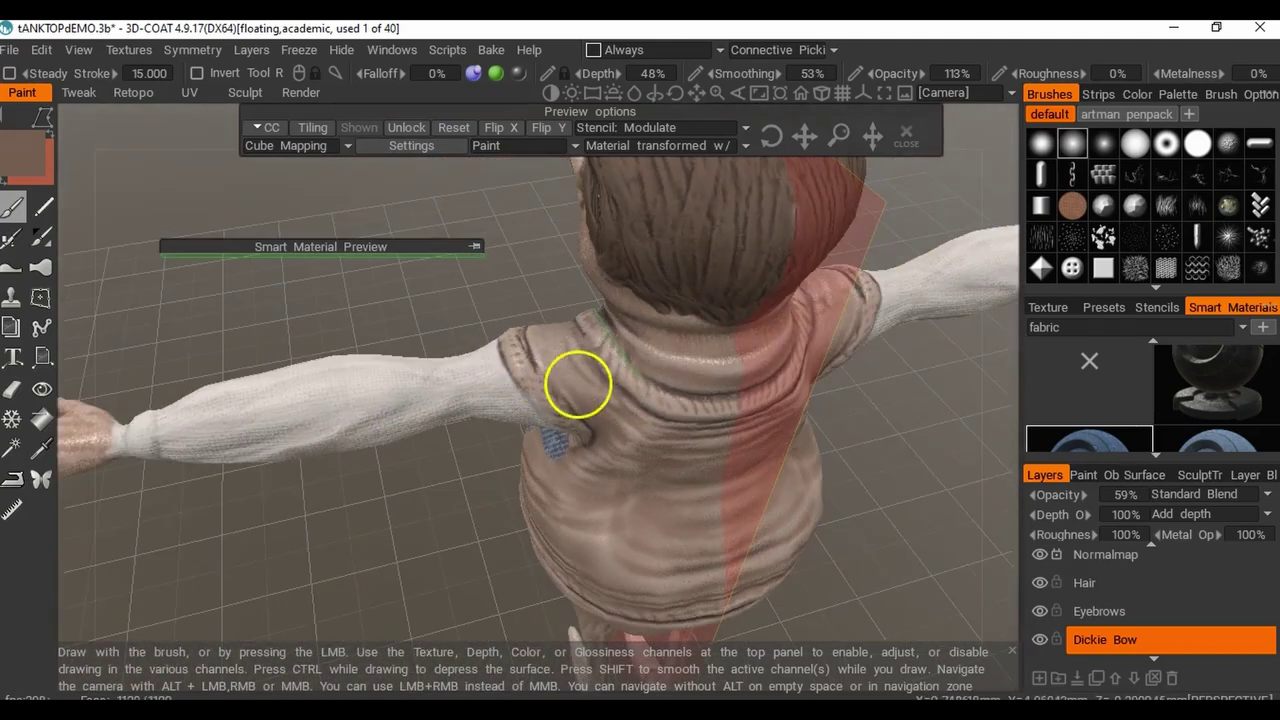
drag(676, 394, 723, 398)
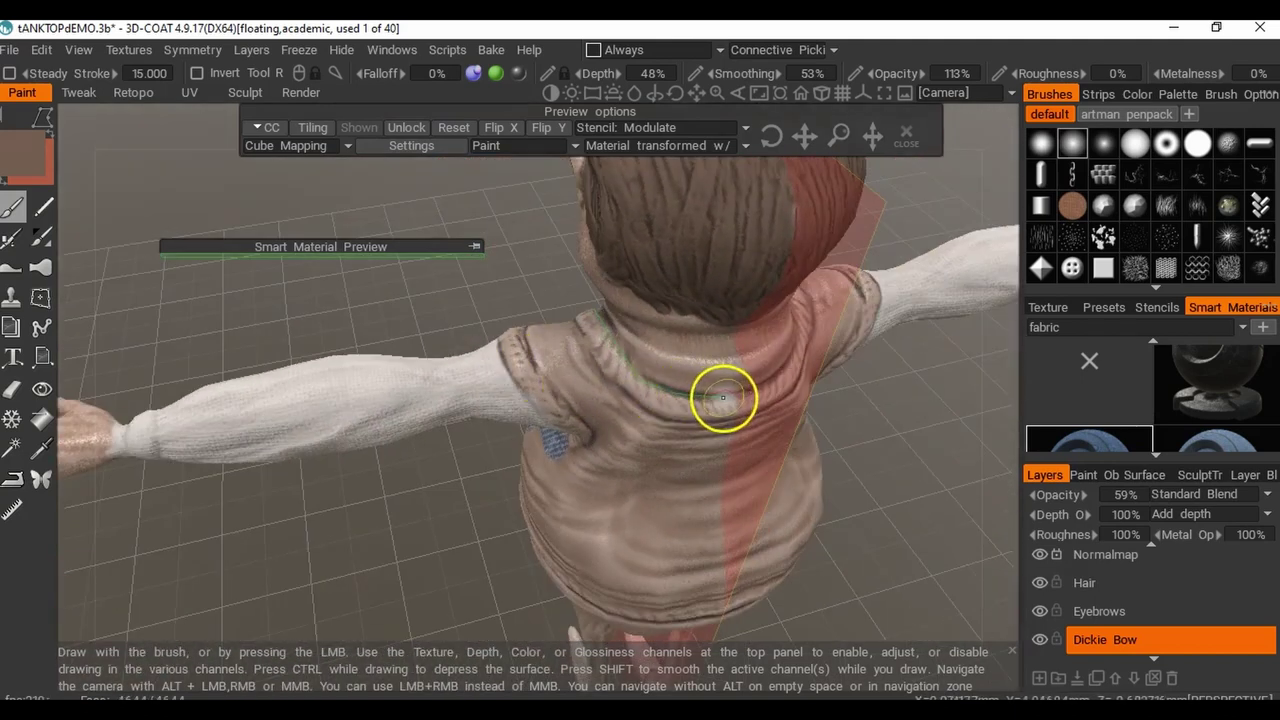
alt+drag(742, 485, 737, 434)
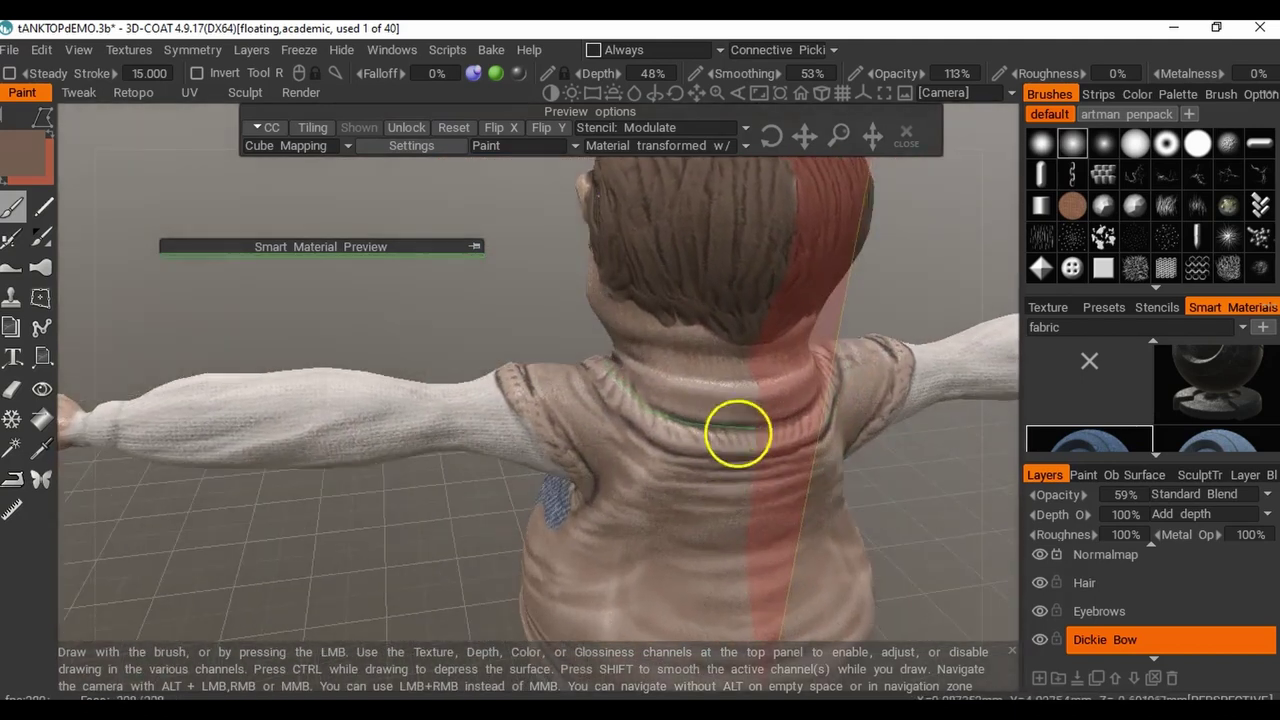
Continue the lasso outline down the centre of the vest's back and along its hem to the front centre.
alt+middle_drag(745, 459, 657, 149)
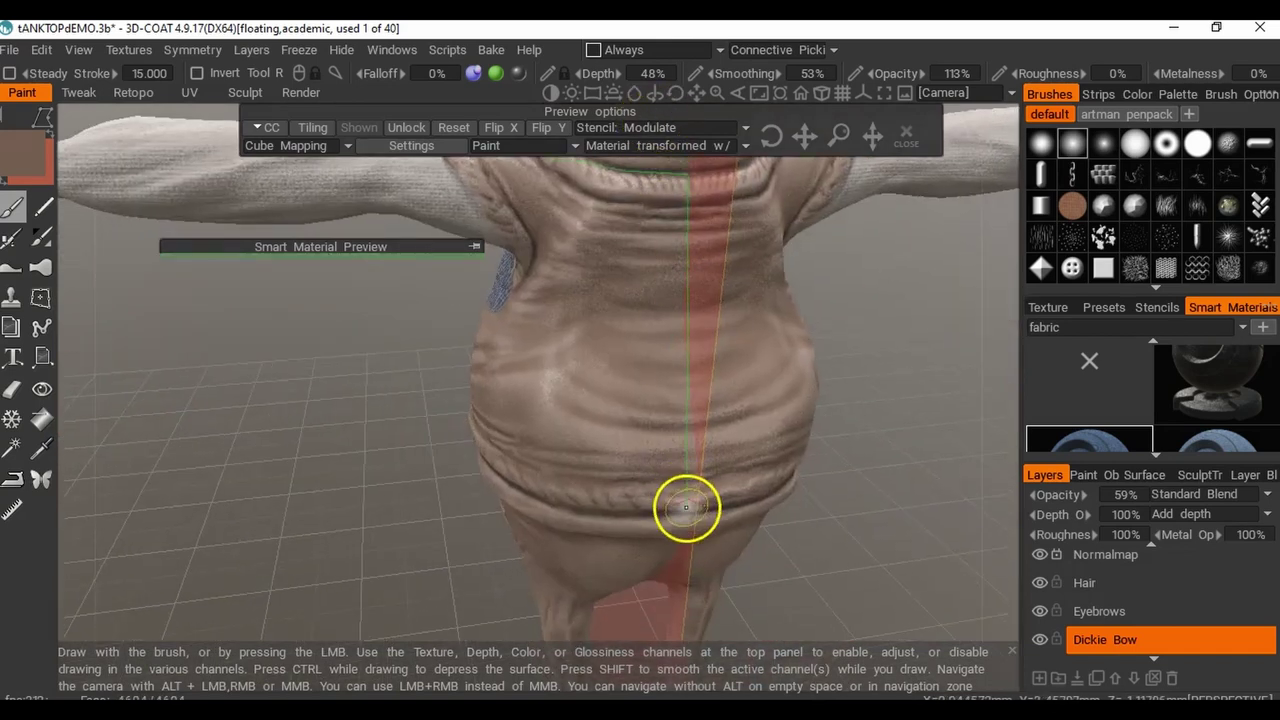
mouse_move(686, 512)
alt+mouse_down()
mouse_move(631, 497)
mouse_move(766, 434)
mouse_move(631, 523)
alt+mouse_up()
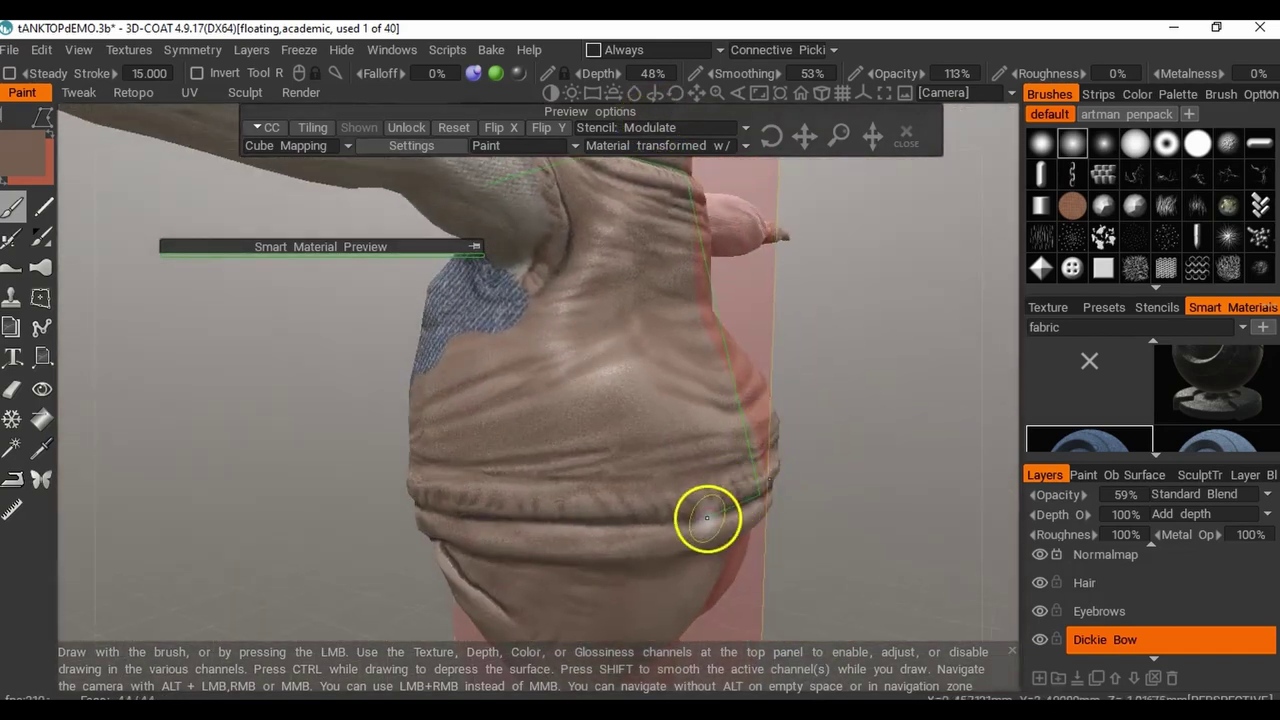
click(588, 521)
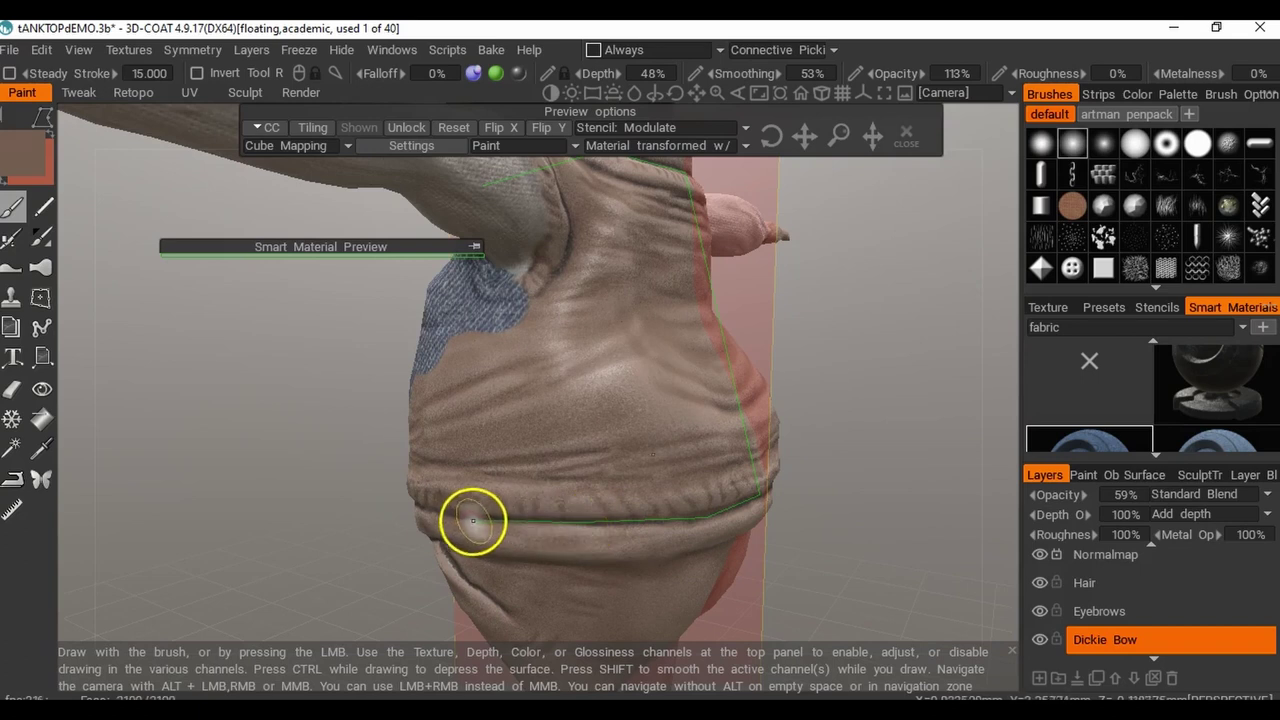
alt+drag(417, 492, 686, 491)
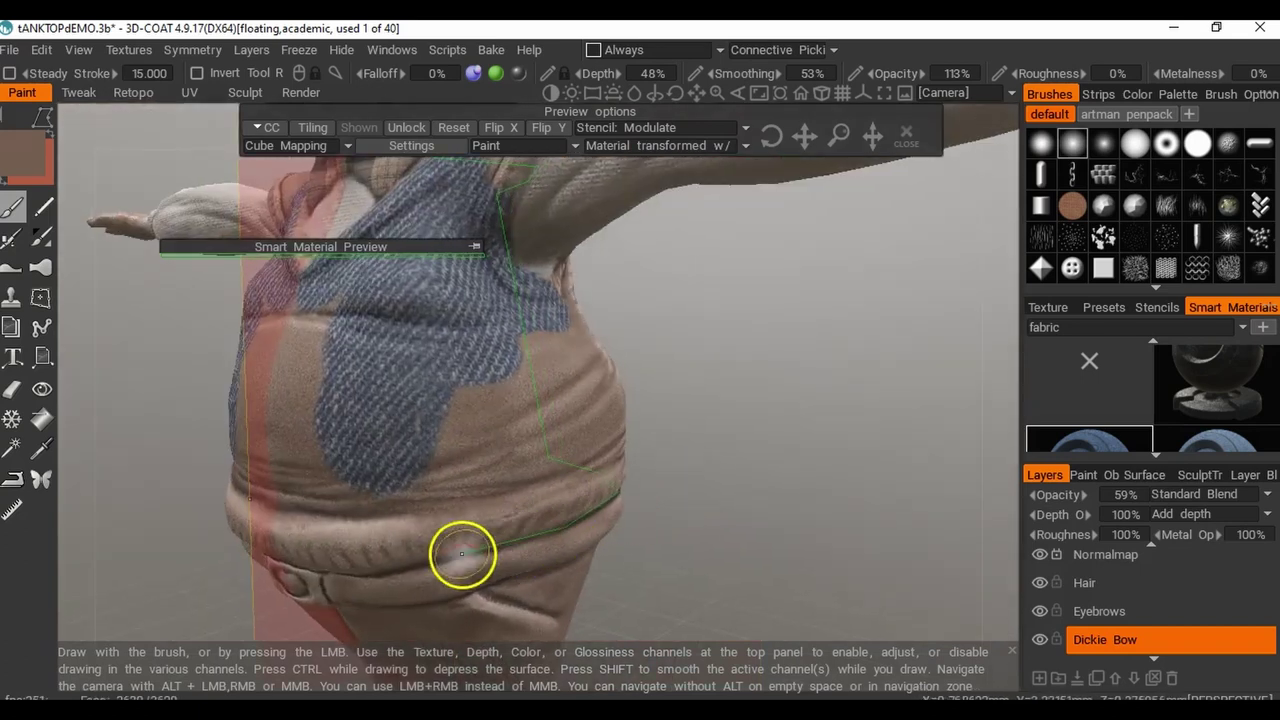
alt+drag(343, 562, 466, 663)
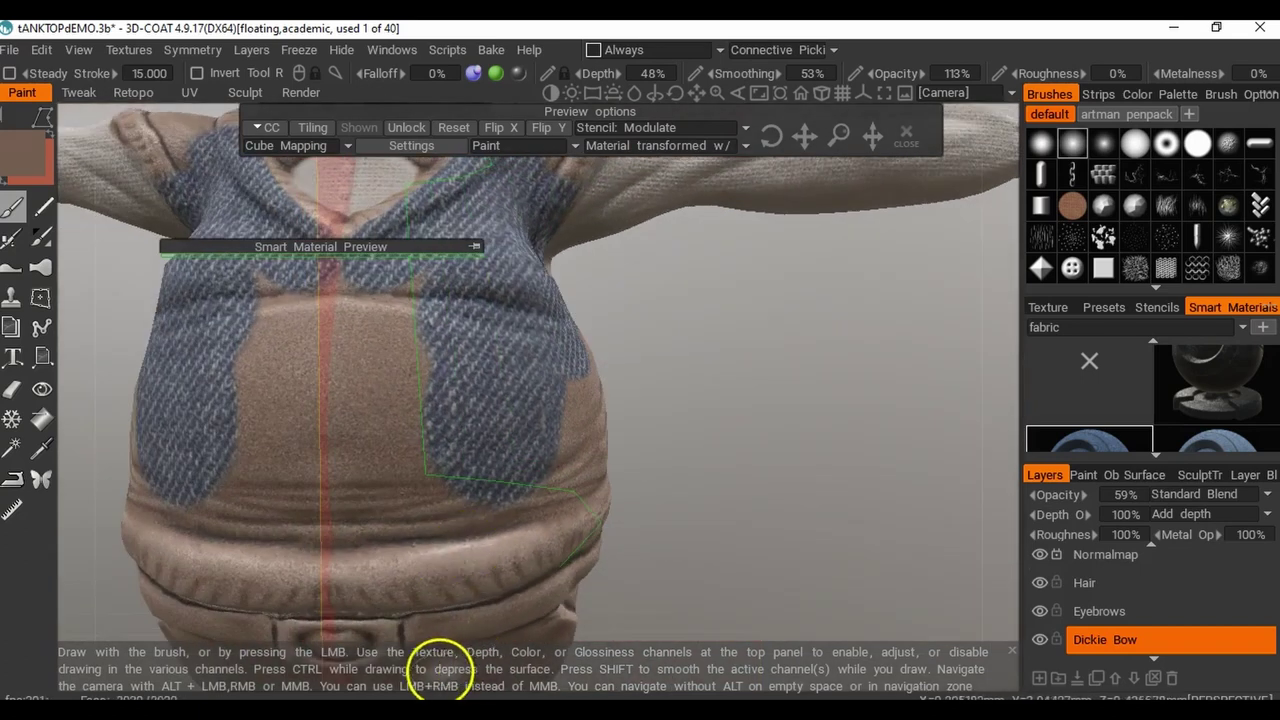
drag(497, 600, 343, 616)
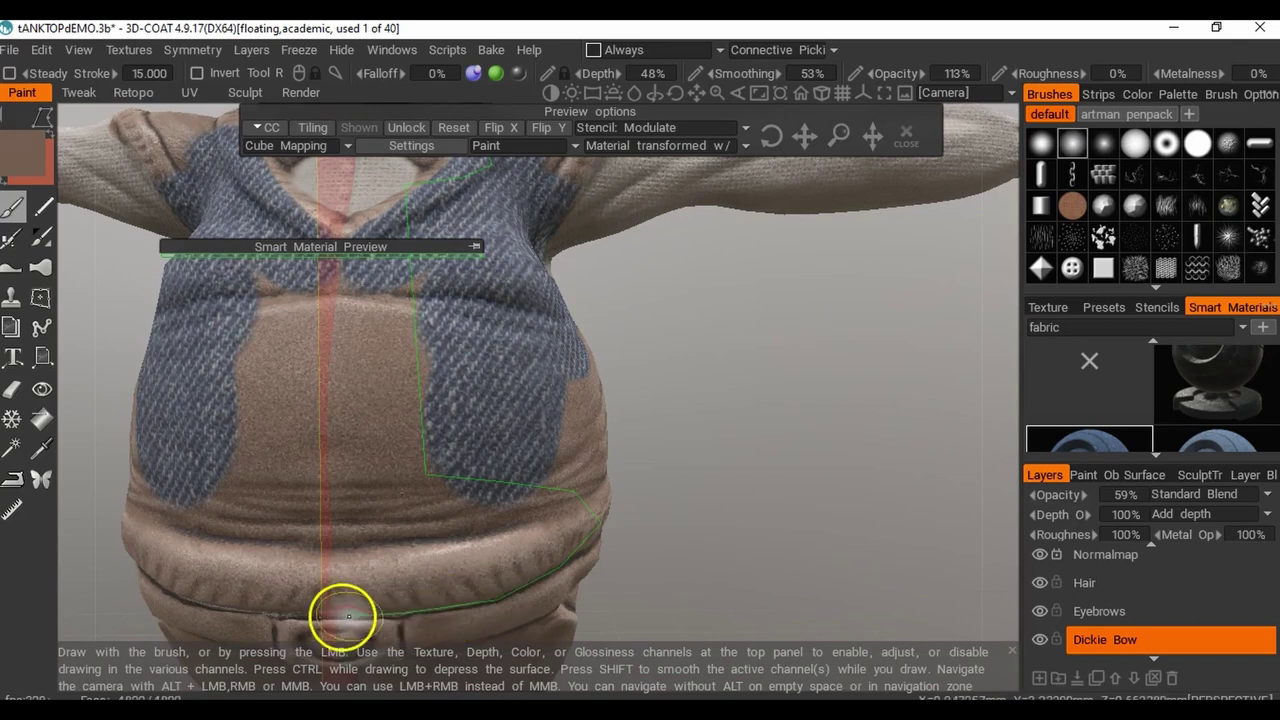
Close the lasso outline up the front and along the V-neckline to fill the enclosed vest area with denim.
alt+middle_drag(380, 266, 406, 451)
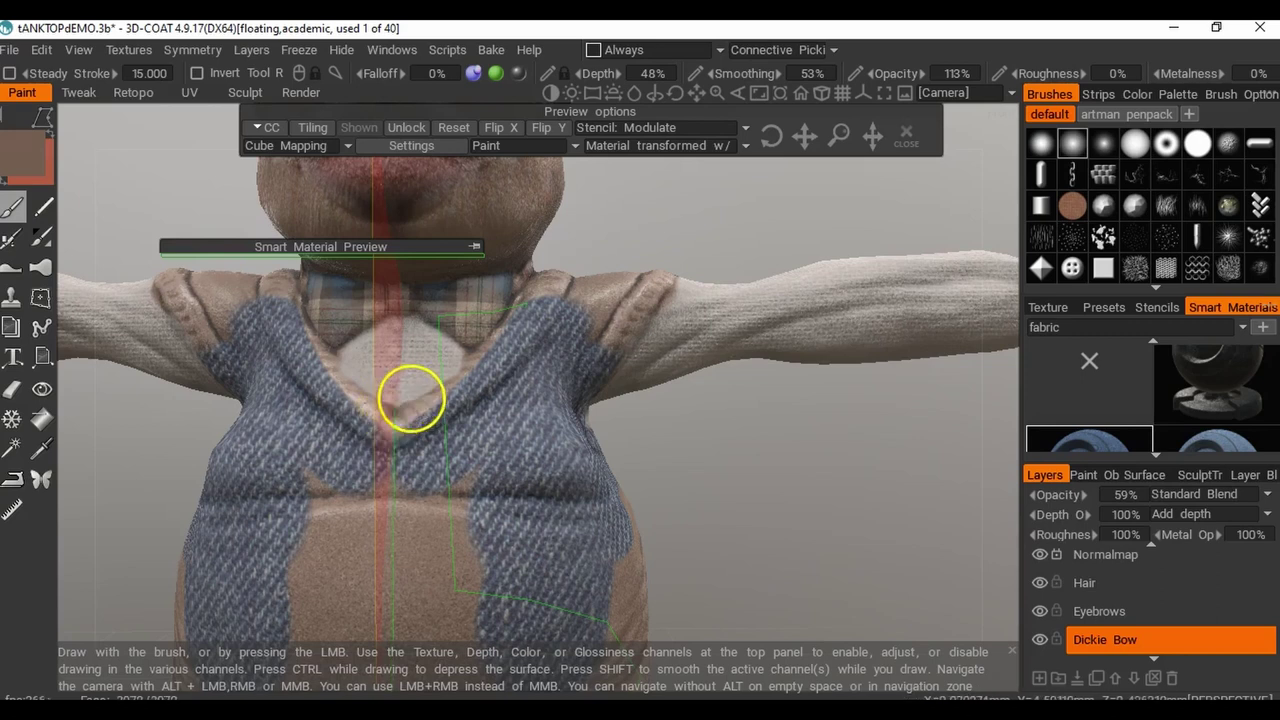
scroll(410, 398, down, 3)
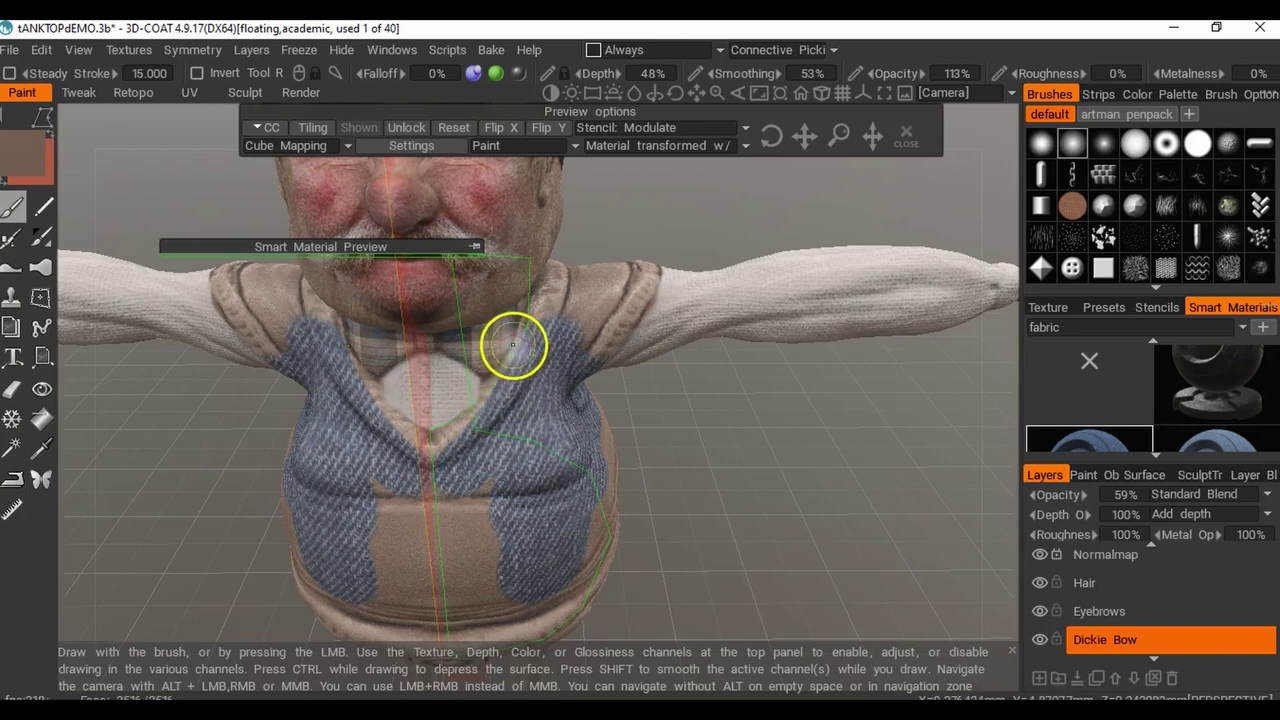
mouse_move(520, 343)
alt+mouse_down()
mouse_move(474, 367)
mouse_move(524, 319)
mouse_move(493, 418)
mouse_move(494, 386)
mouse_move(560, 354)
mouse_move(551, 506)
mouse_move(455, 490)
mouse_move(586, 534)
alt+mouse_up()
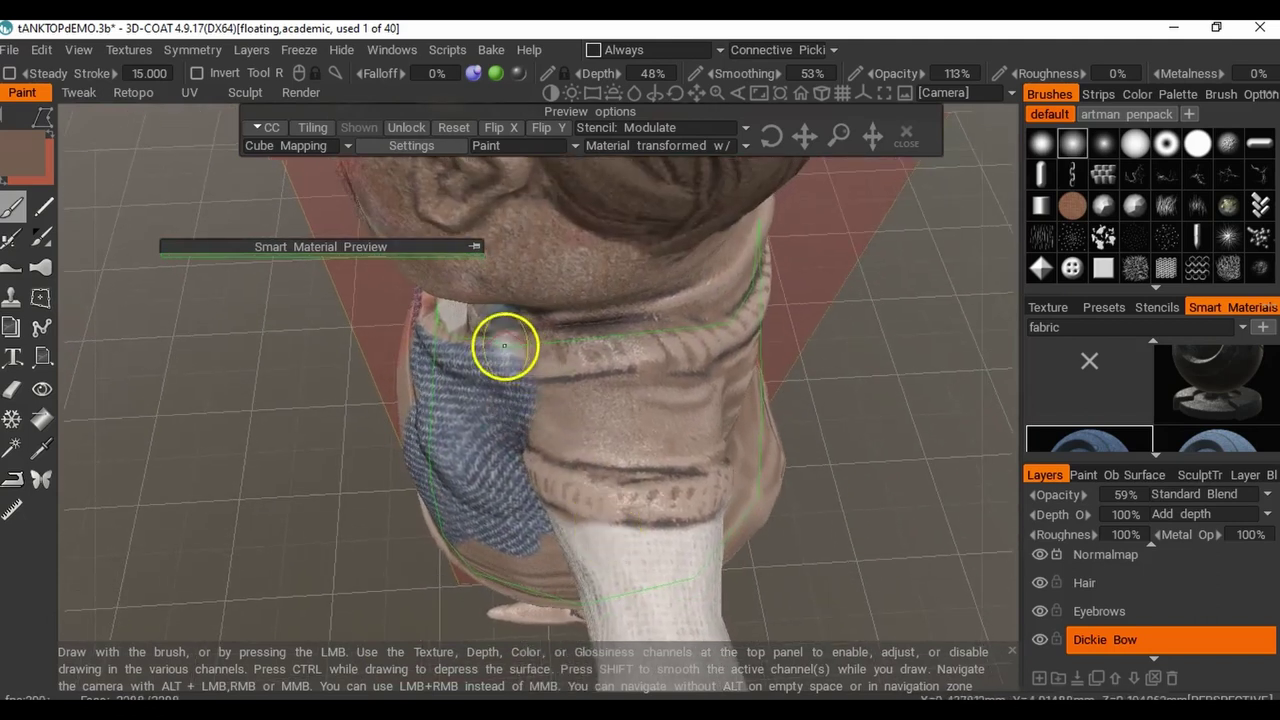
alt+drag(503, 345, 641, 385)
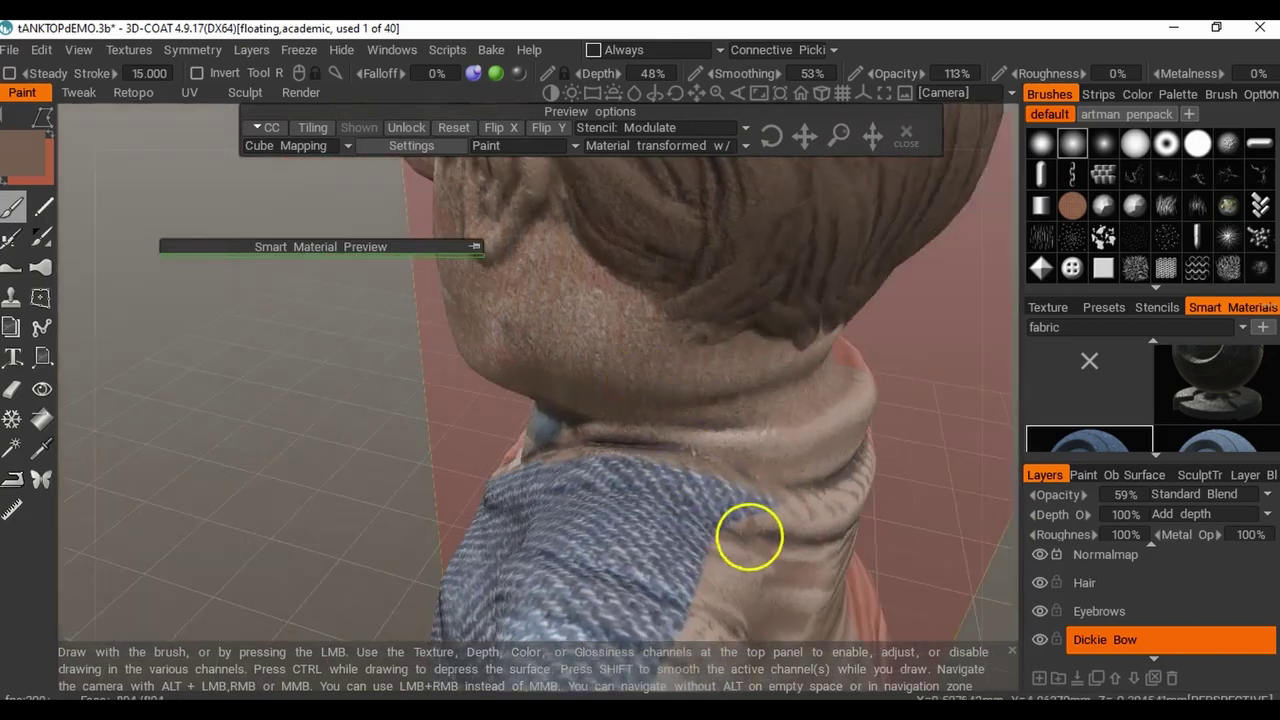
alt+right_drag(749, 536, 476, 457)
alt+drag(476, 457, 642, 413)
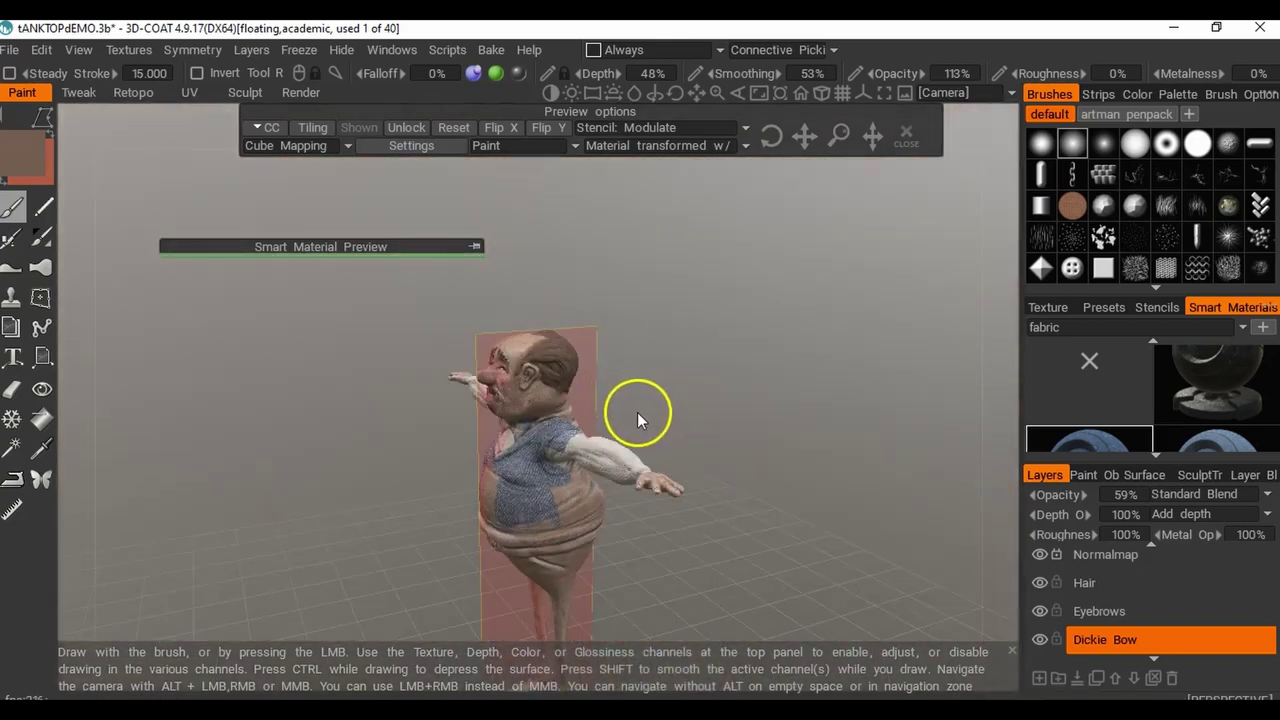
Undo the last denim fill and try a smaller lasso fill covering just the vest's shoulder.
key(ctrl+z)
alt+drag(558, 492, 599, 493)
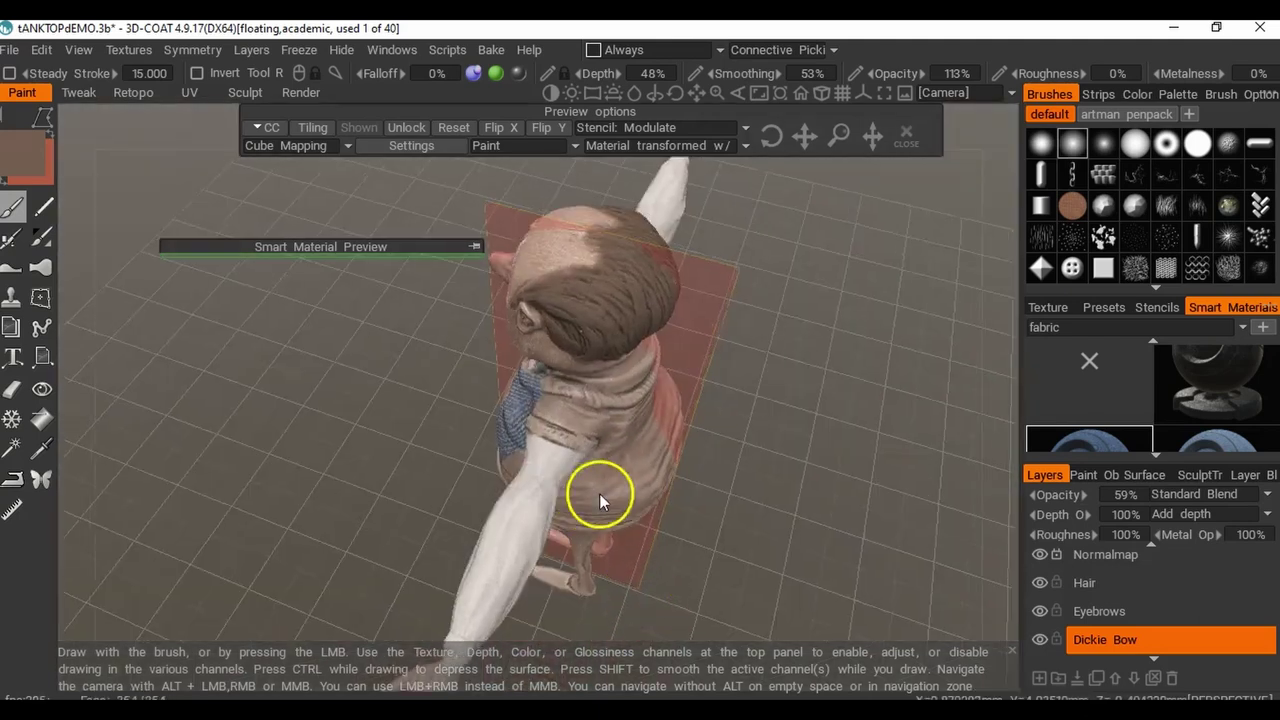
alt+right_drag(599, 493, 654, 429)
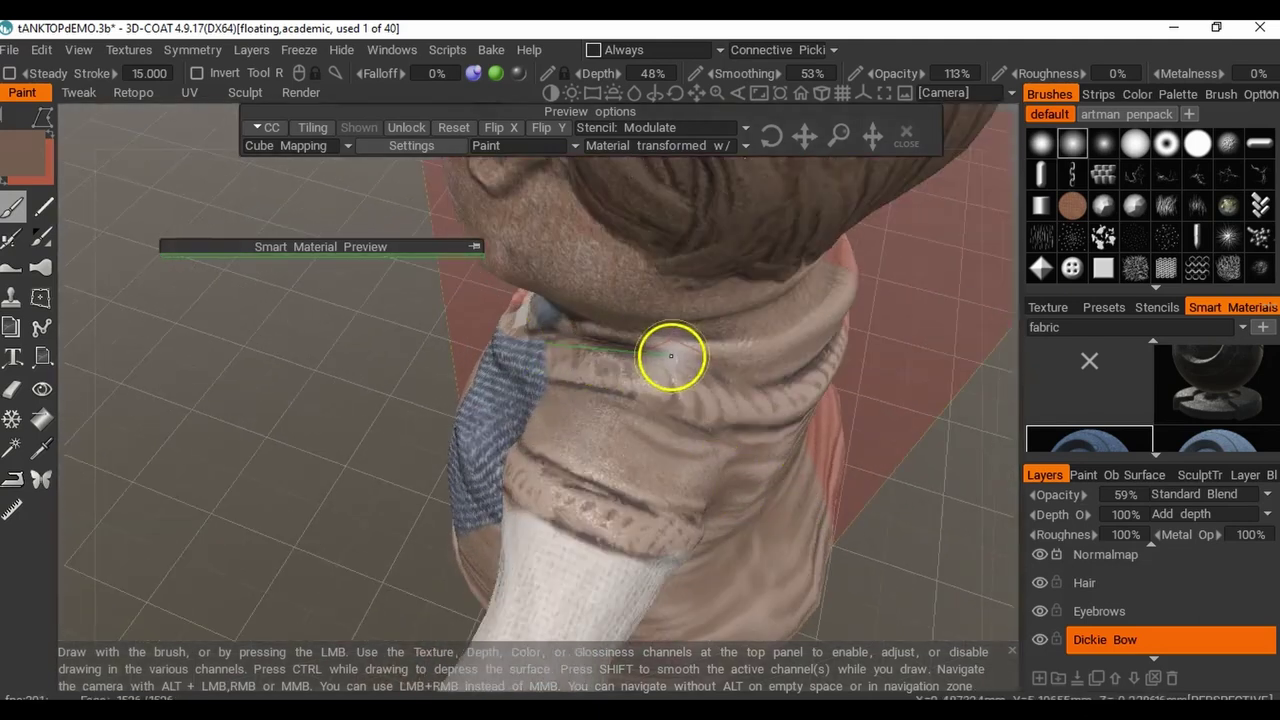
mouse_move(748, 376)
mouse_down()
mouse_move(786, 391)
mouse_move(543, 229)
mouse_move(622, 400)
mouse_move(803, 406)
mouse_move(780, 411)
mouse_move(829, 400)
mouse_move(820, 574)
mouse_move(610, 632)
mouse_move(528, 556)
mouse_up()
click(437, 494)
click(380, 440)
mouse_move(380, 440)
alt+mouse_down()
mouse_move(514, 477)
mouse_move(477, 437)
mouse_move(586, 449)
mouse_move(480, 514)
mouse_move(392, 386)
alt+mouse_up()
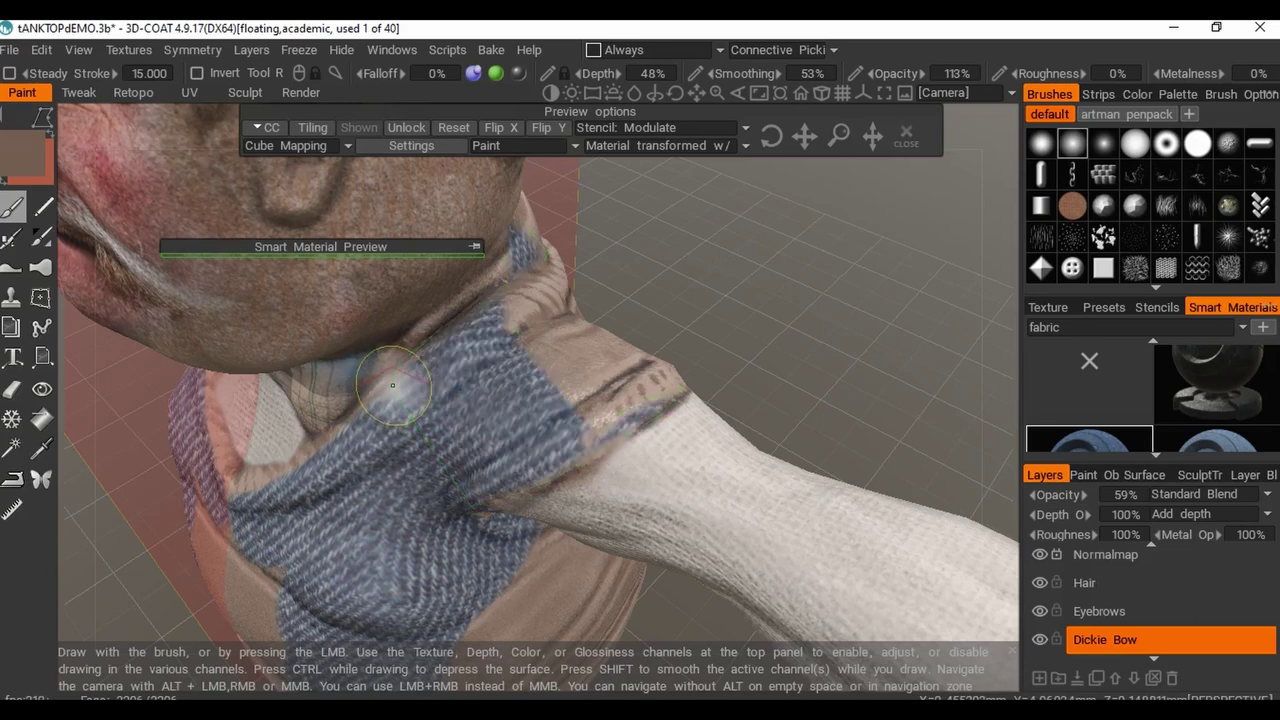
alt+drag(634, 380, 557, 359)
click(562, 345)
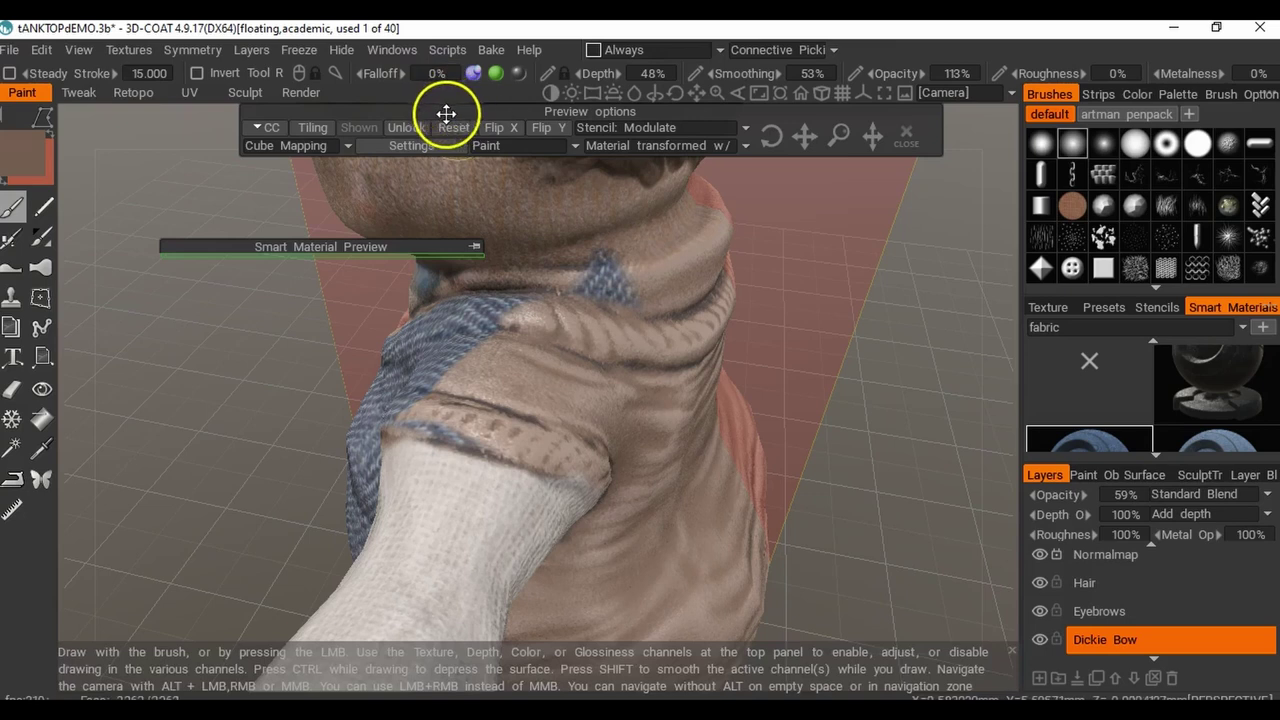
Undo the misplaced shoulder fill, and refill the vest's shoulder with denim by lasso with Ignore Back Faces turned off.
click(38, 118)
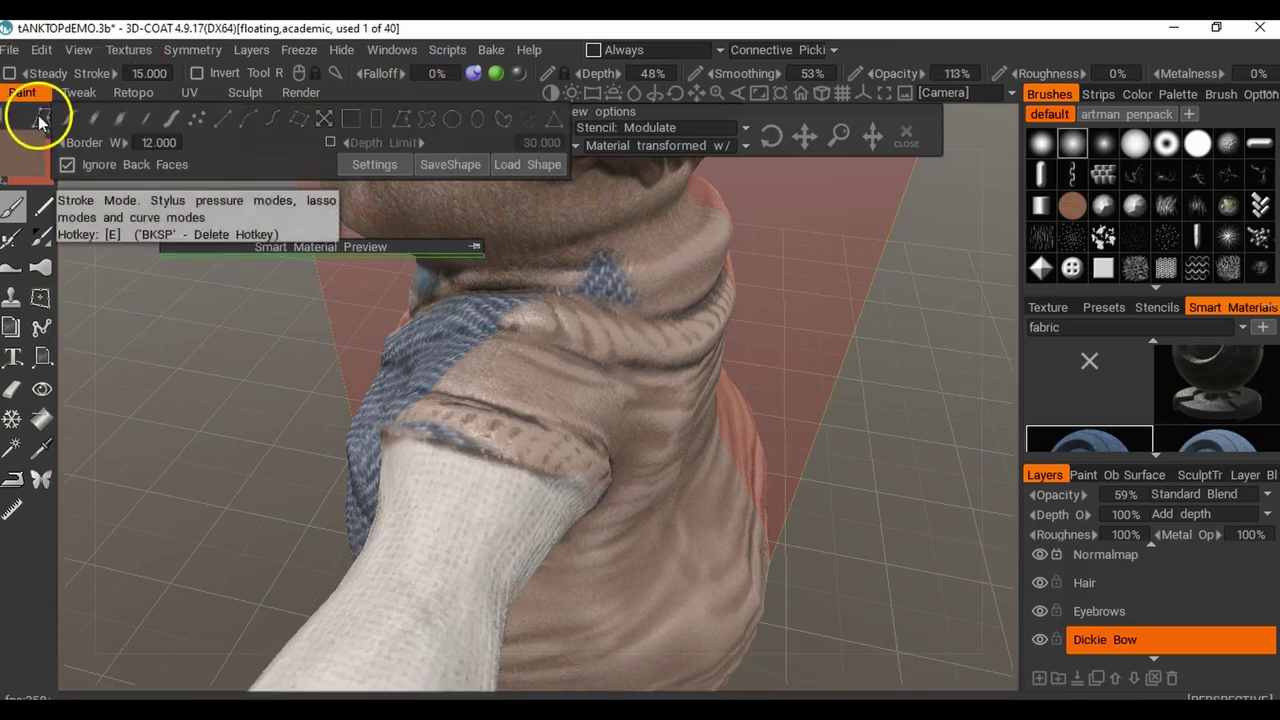
click(67, 165)
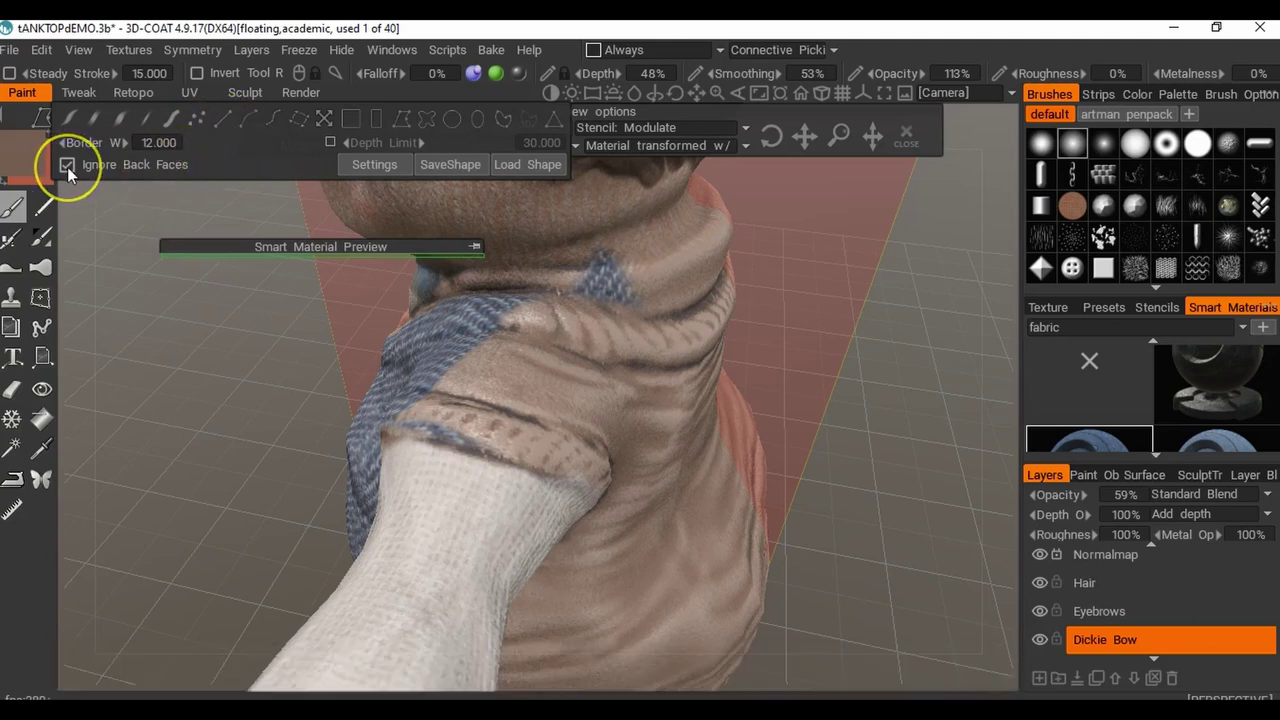
click(68, 167)
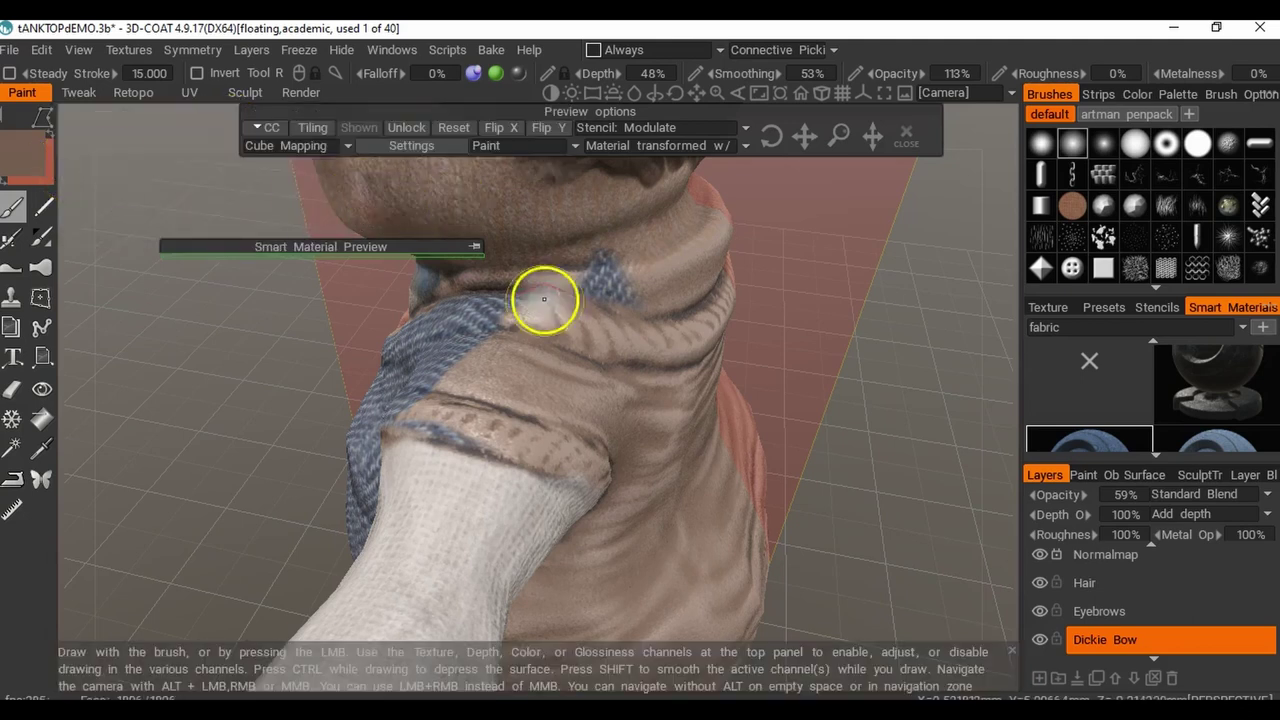
key(ctrl+z)
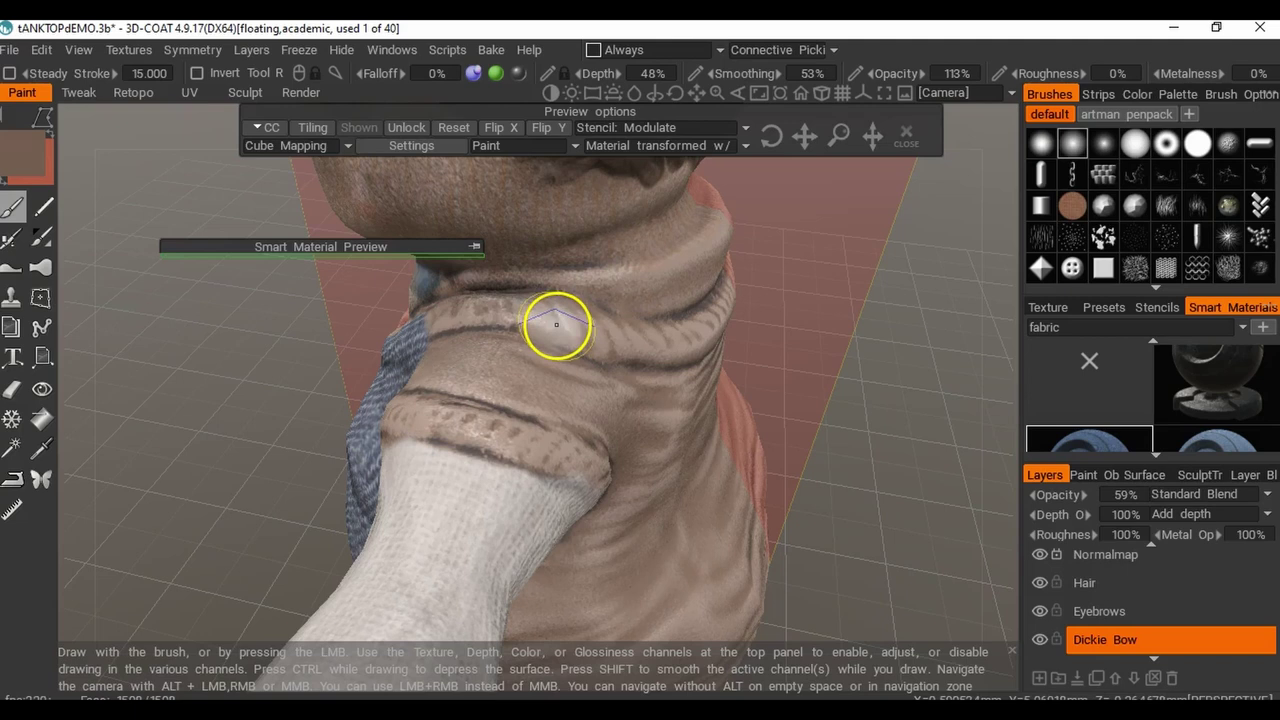
mouse_move(578, 401)
alt+mouse_down()
mouse_move(628, 362)
mouse_move(531, 317)
mouse_move(537, 294)
mouse_move(707, 270)
mouse_move(714, 309)
mouse_move(654, 443)
mouse_move(632, 477)
mouse_move(589, 486)
mouse_move(506, 486)
mouse_move(471, 463)
mouse_move(463, 302)
alt+mouse_up()
click(43, 118)
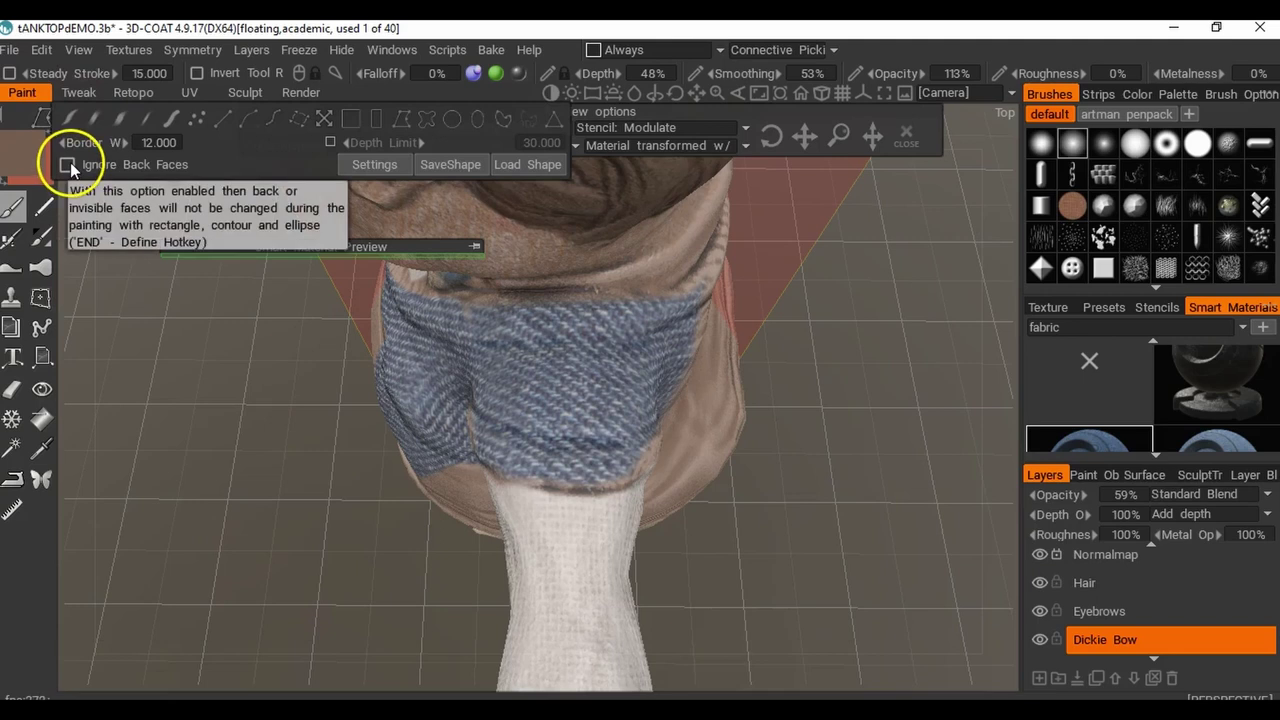
Lasso the vest's back from the neckline down the centre line, along the hem and back up to the shoulder, filling it with denim.
drag(764, 413, 731, 383)
alt+right_drag(731, 383, 549, 388)
alt+drag(611, 479, 536, 377)
alt+right_drag(536, 377, 604, 378)
mouse_move(604, 378)
middle_down()
mouse_move(537, 366)
mouse_move(574, 366)
mouse_move(594, 300)
middle_up()
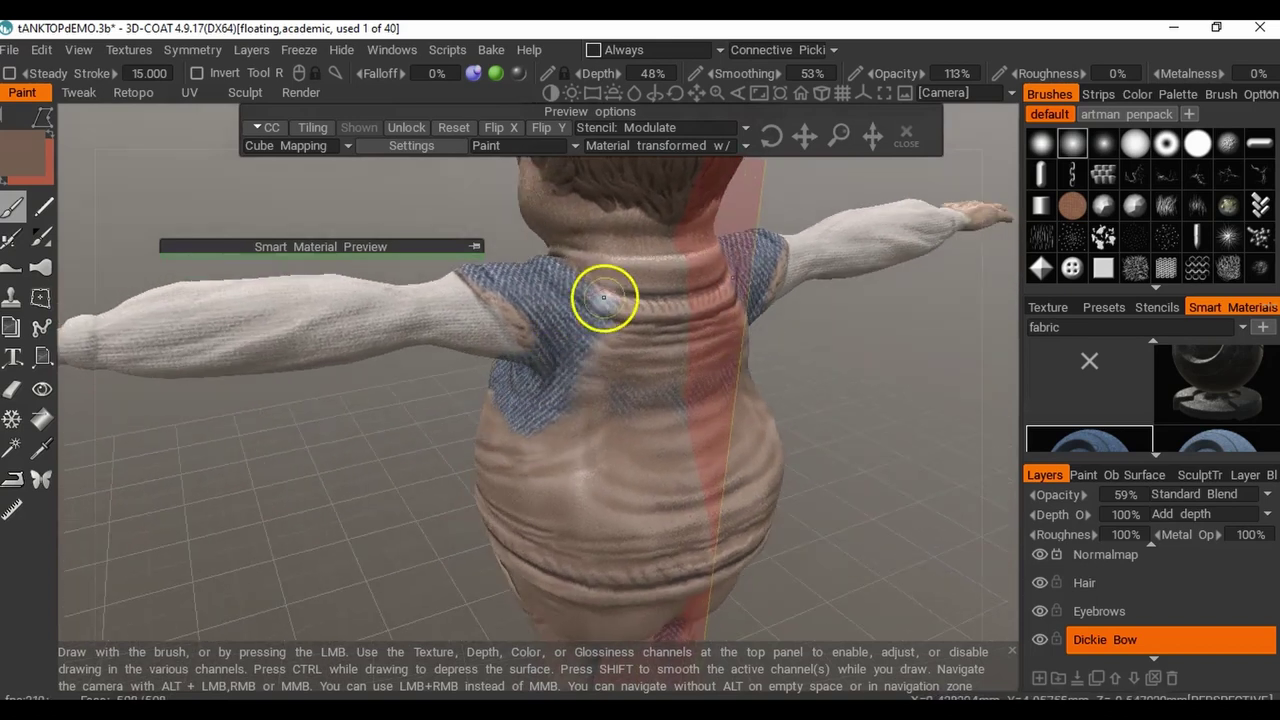
click(604, 294)
click(689, 296)
mouse_move(702, 514)
mouse_down()
mouse_move(718, 565)
mouse_move(646, 583)
mouse_move(571, 586)
mouse_move(502, 561)
mouse_move(517, 449)
mouse_move(606, 293)
mouse_up()
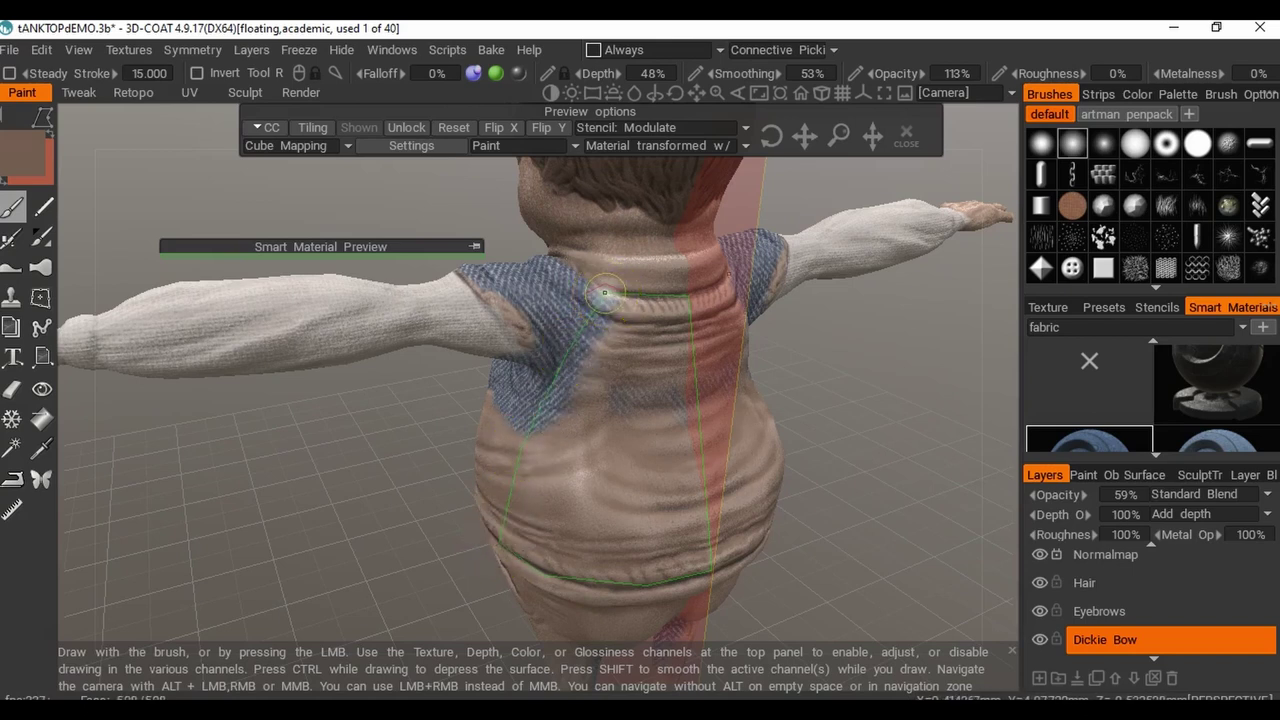
click(602, 292)
mouse_move(661, 462)
alt+mouse_down()
mouse_move(581, 372)
mouse_move(702, 378)
alt+mouse_up()
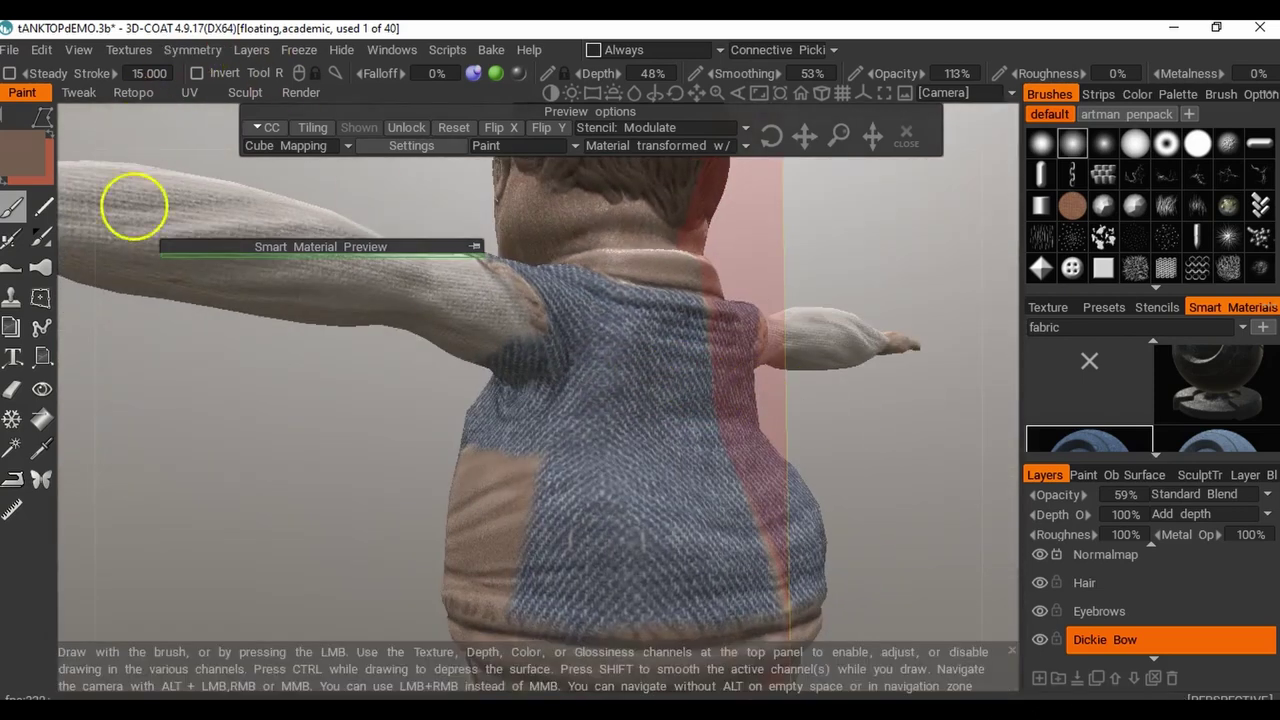
Switch the stroke mode to freehand brushing and paint denim over the bare areas of the vest's side and hem.
click(40, 120)
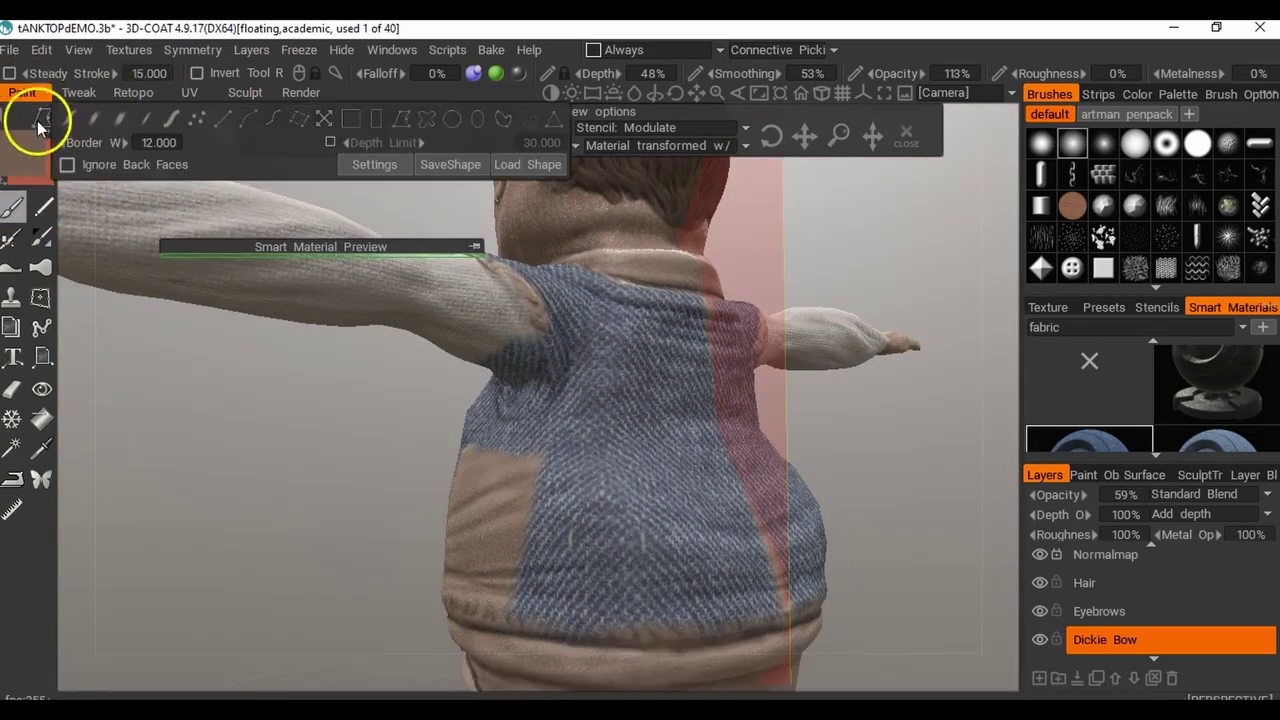
click(68, 118)
mouse_move(781, 538)
middle_down()
mouse_move(677, 534)
mouse_move(697, 429)
middle_up()
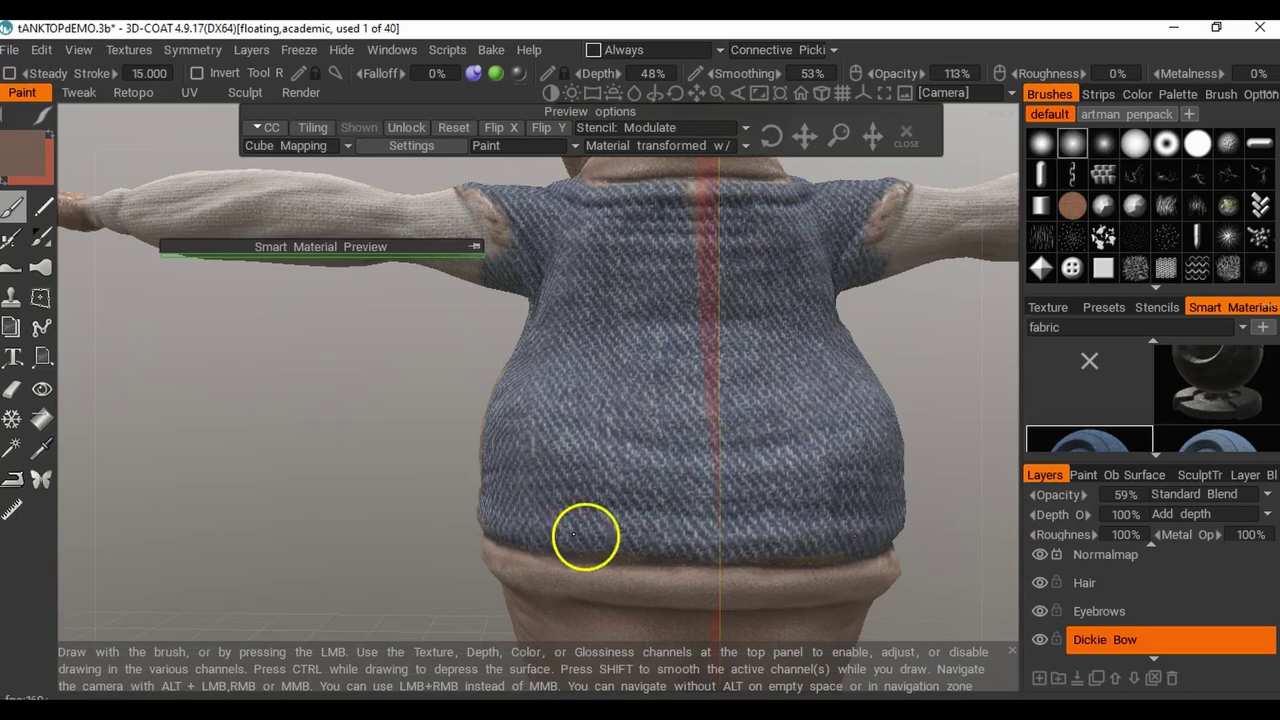
mouse_move(606, 414)
middle_down()
mouse_move(677, 383)
mouse_move(671, 431)
mouse_move(620, 374)
middle_up()
mouse_move(485, 463)
mouse_down()
mouse_move(649, 420)
mouse_move(397, 561)
mouse_move(640, 523)
mouse_up()
middle_drag(580, 537, 617, 434)
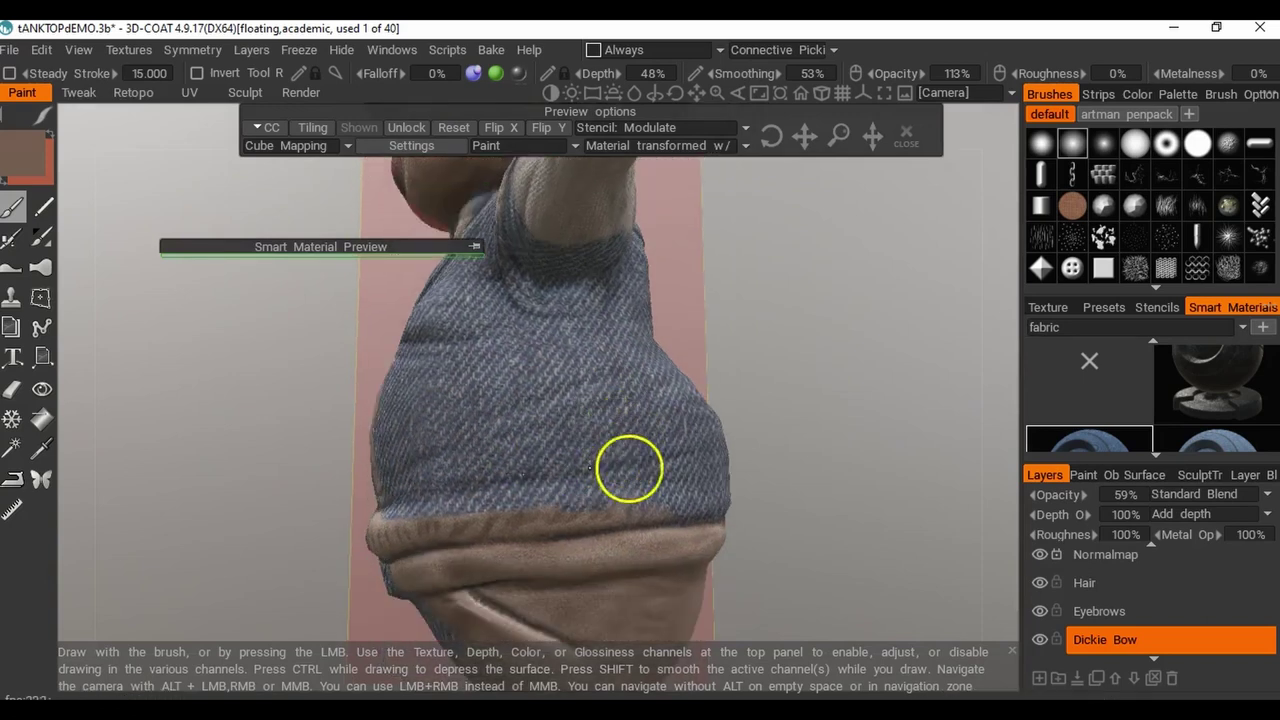
mouse_move(556, 487)
mouse_down()
mouse_move(389, 496)
mouse_move(851, 496)
mouse_up()
Paint denim over the remaining bare parts of the vest's front and shoulder edge.
alt+middle_drag(537, 552, 563, 449)
mouse_move(563, 449)
alt+mouse_down()
mouse_move(567, 481)
mouse_move(491, 371)
mouse_move(627, 228)
alt+mouse_up()
middle_drag(532, 214, 608, 491)
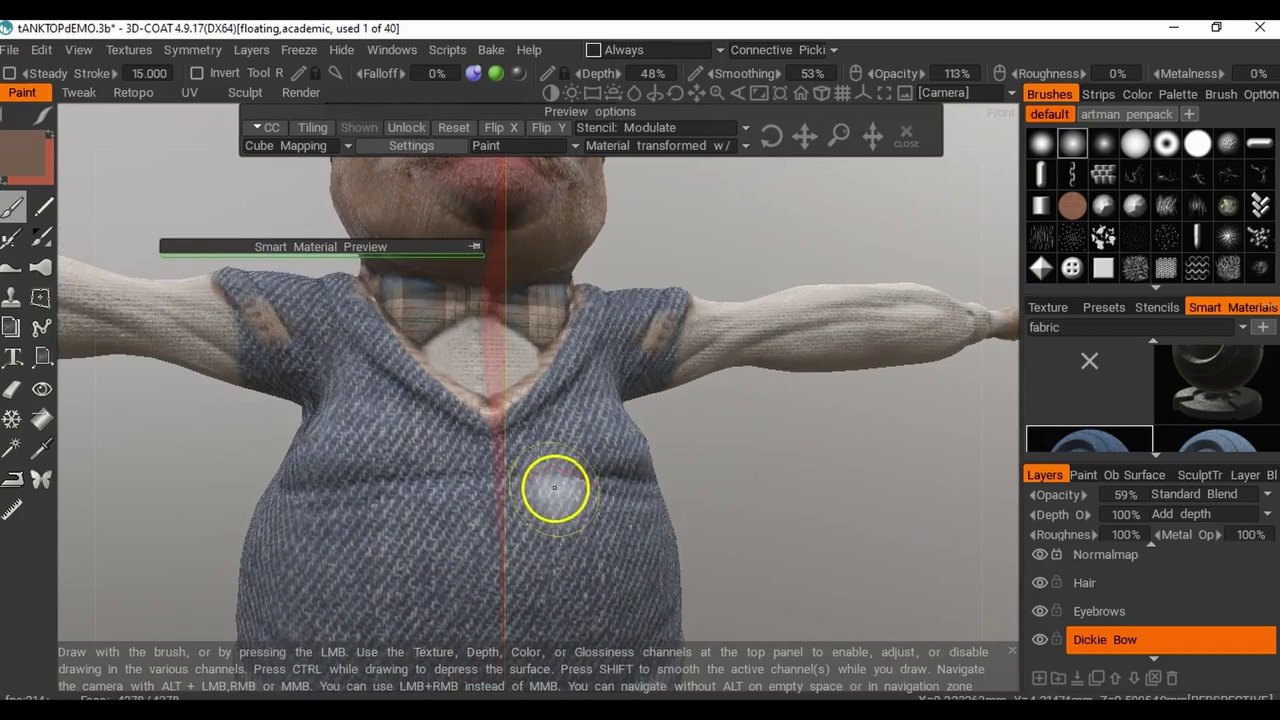
mouse_move(506, 426)
middle_down()
mouse_move(509, 466)
mouse_move(523, 411)
middle_up()
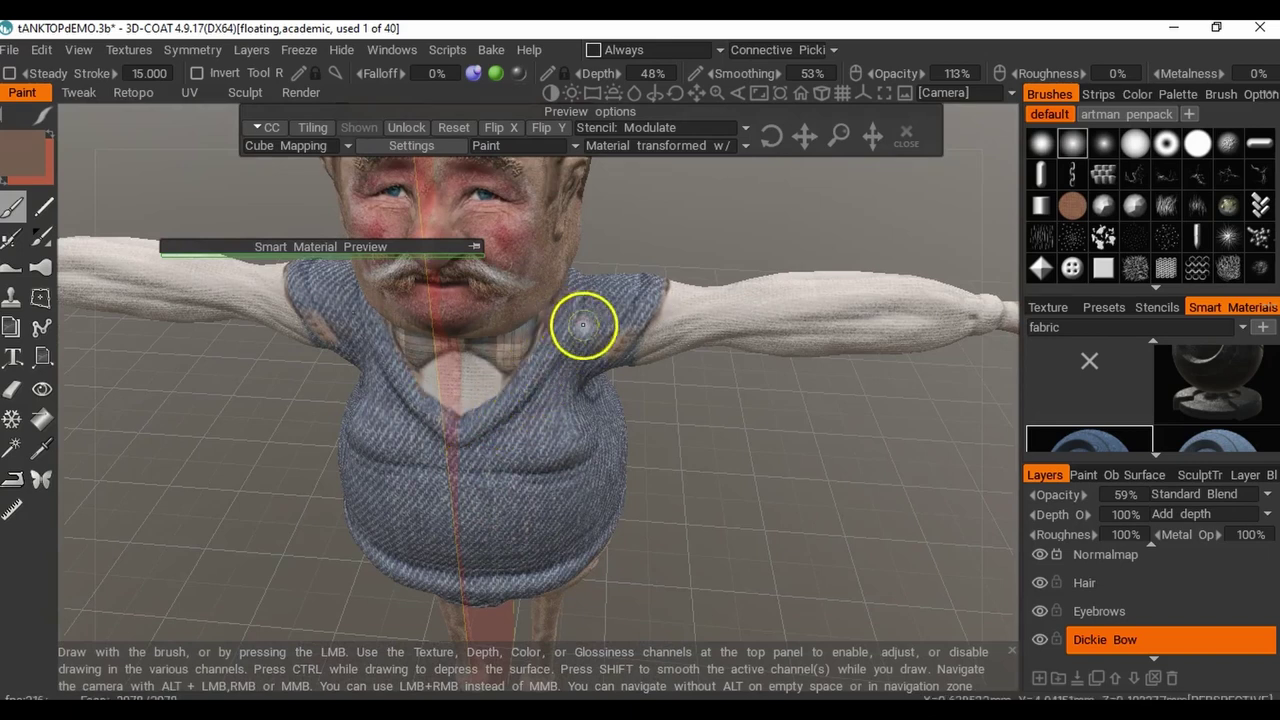
mouse_move(617, 317)
middle_down()
mouse_move(575, 374)
mouse_move(586, 437)
mouse_move(623, 349)
mouse_move(612, 404)
middle_up()
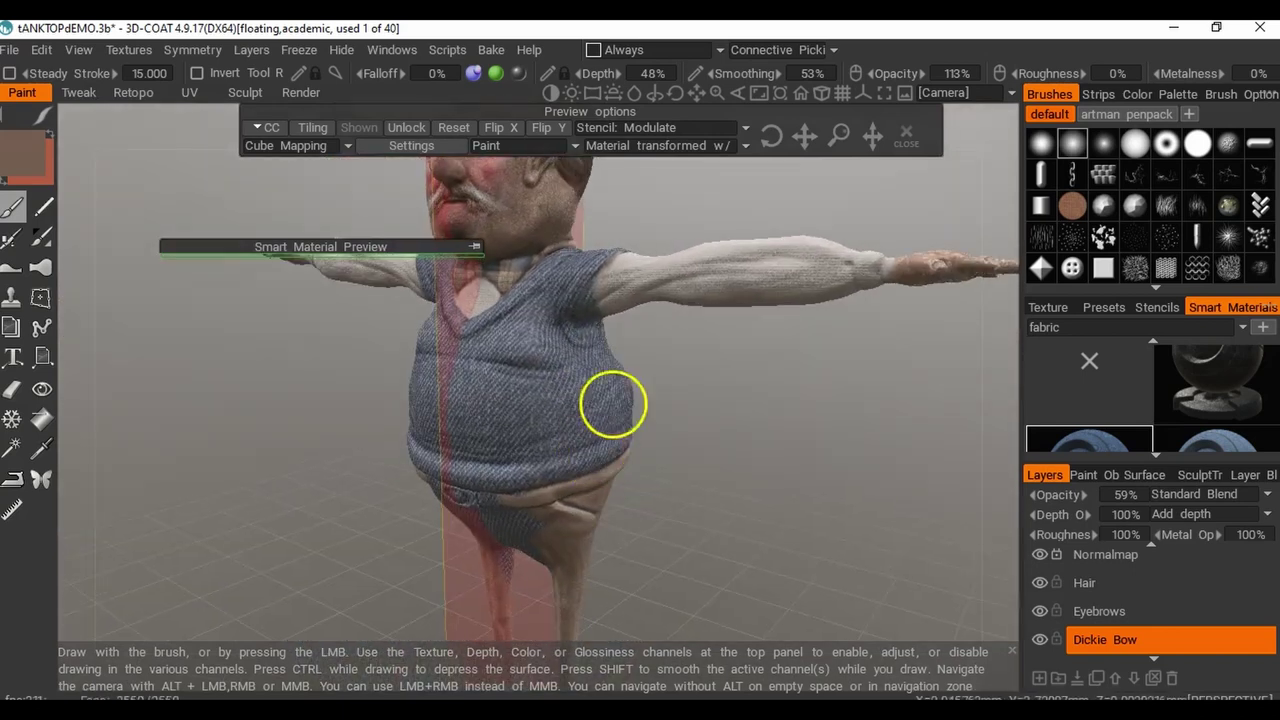
Erase denim overspill where the sleeve meets the vest, and brush denim over the bare rim of the armhole.
click(11, 389)
mouse_move(80, 371)
middle_down()
mouse_move(723, 386)
mouse_move(620, 380)
middle_up()
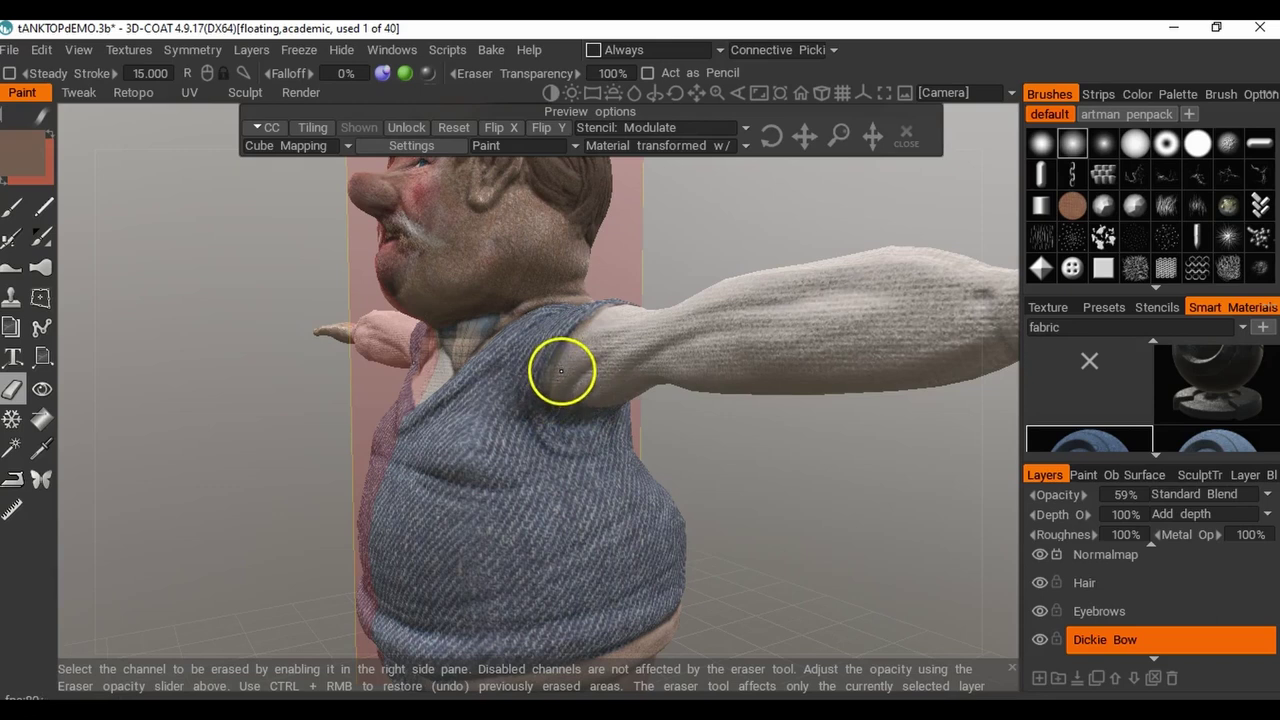
middle_drag(596, 405, 549, 385)
click(13, 206)
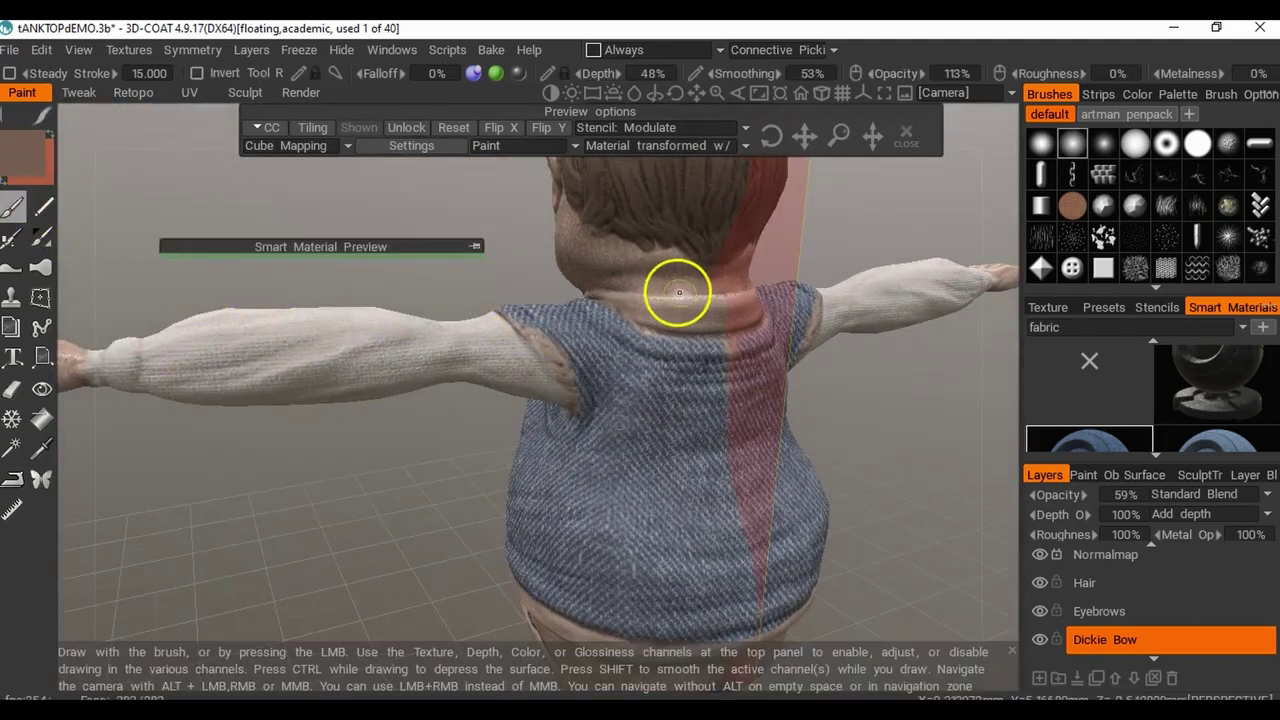
mouse_move(525, 328)
mouse_down()
mouse_move(522, 318)
mouse_move(573, 390)
mouse_up()
mouse_move(546, 305)
mouse_down()
mouse_move(523, 311)
mouse_move(540, 334)
mouse_up()
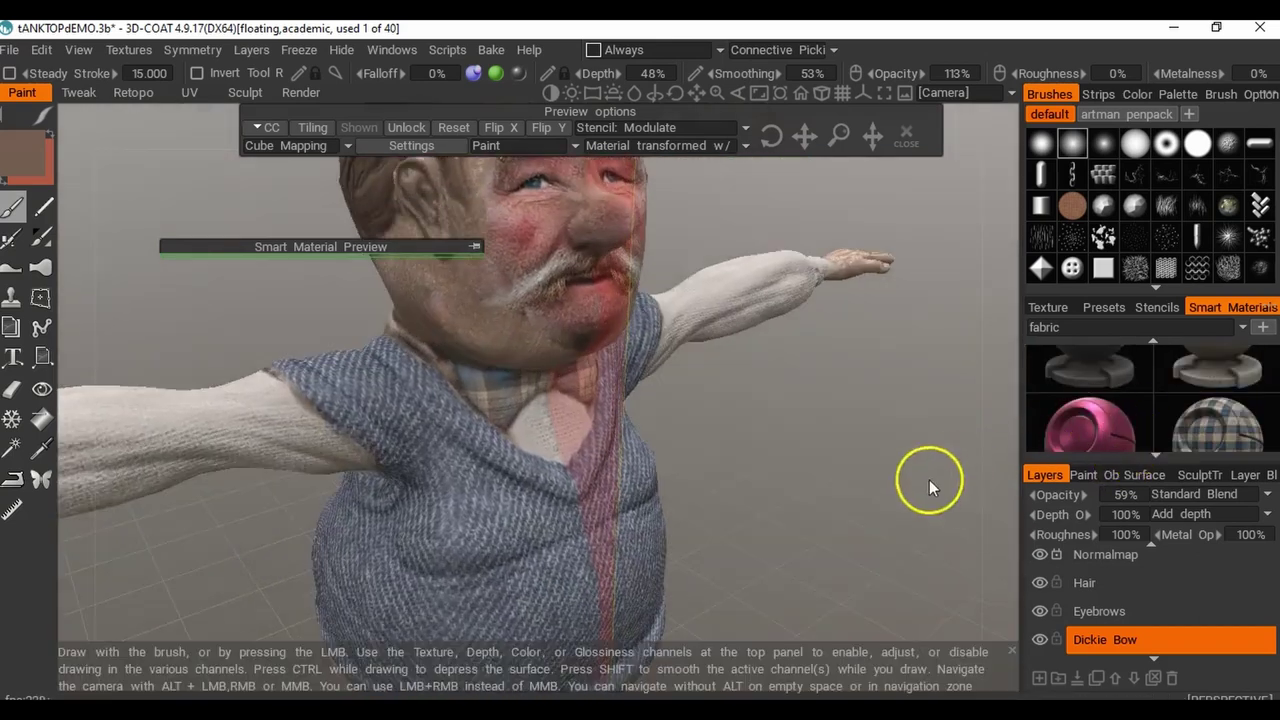
Choose the neighbouring blue denim smart material and touch up the armhole edge from the front round to the back.
drag(929, 479, 717, 480)
right_drag(717, 480, 610, 425)
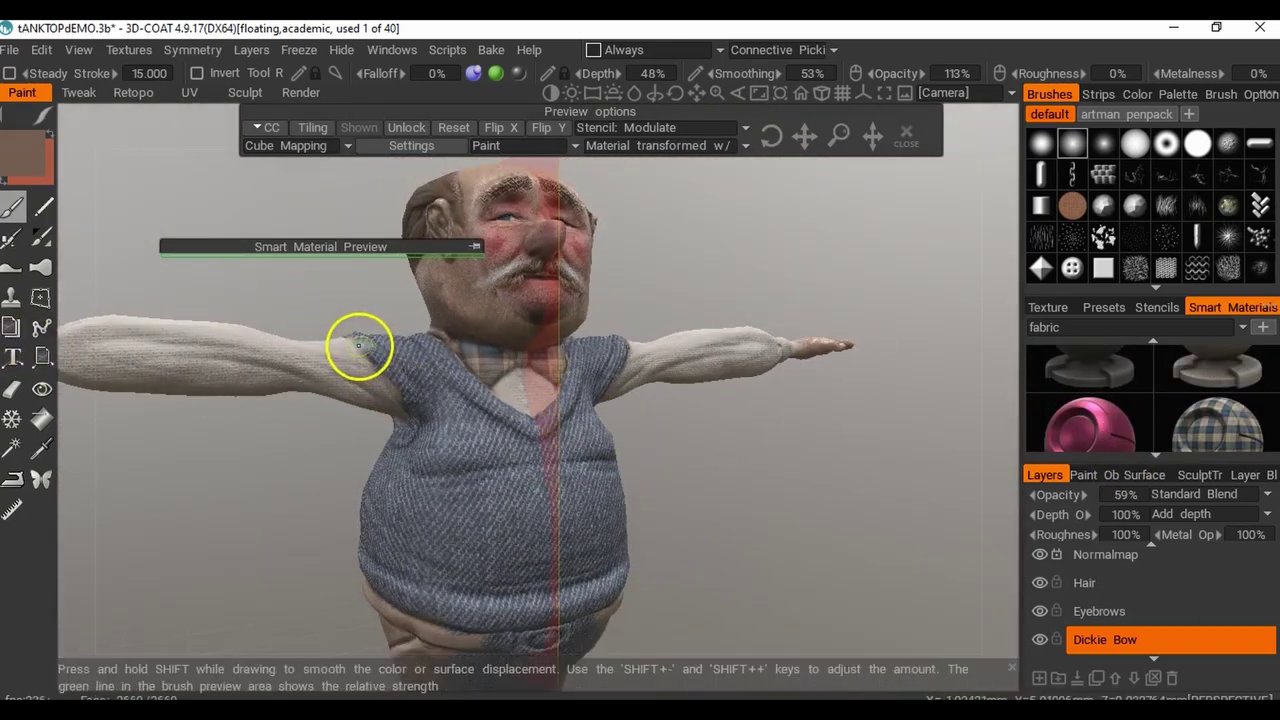
drag(849, 494, 607, 421)
right_drag(607, 421, 760, 380)
scroll(1105, 367, up, 1)
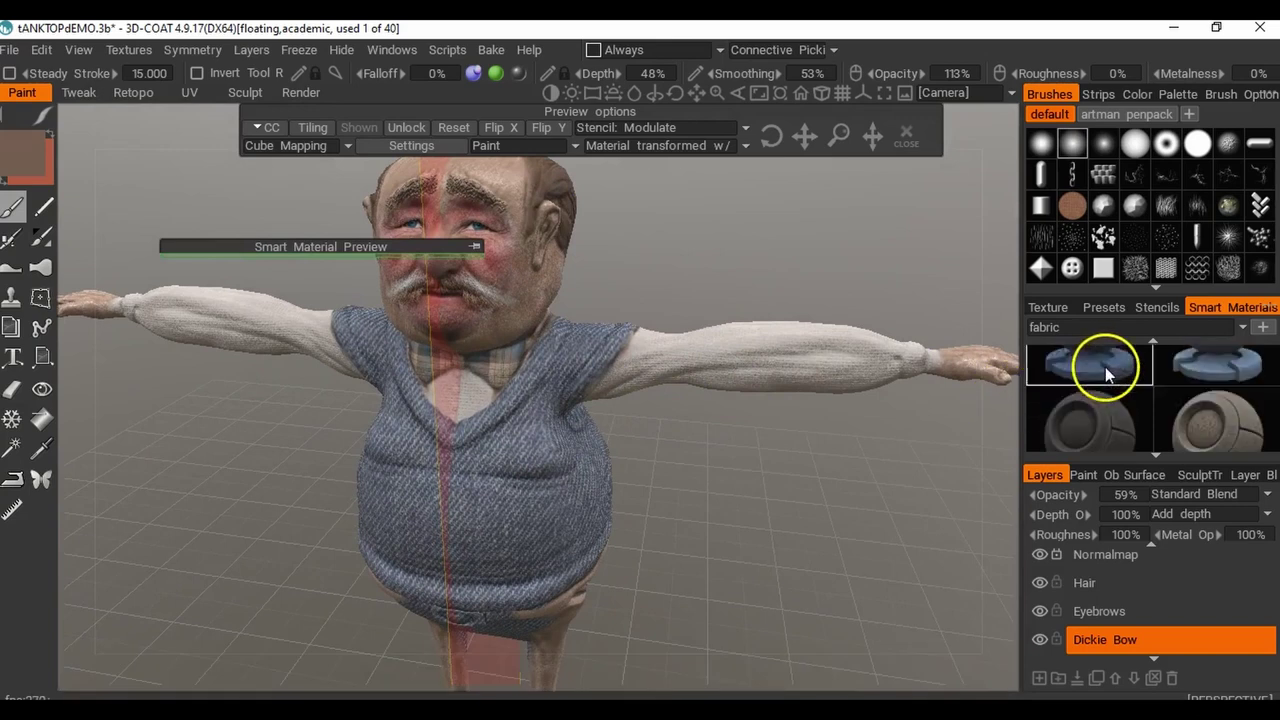
click(1200, 366)
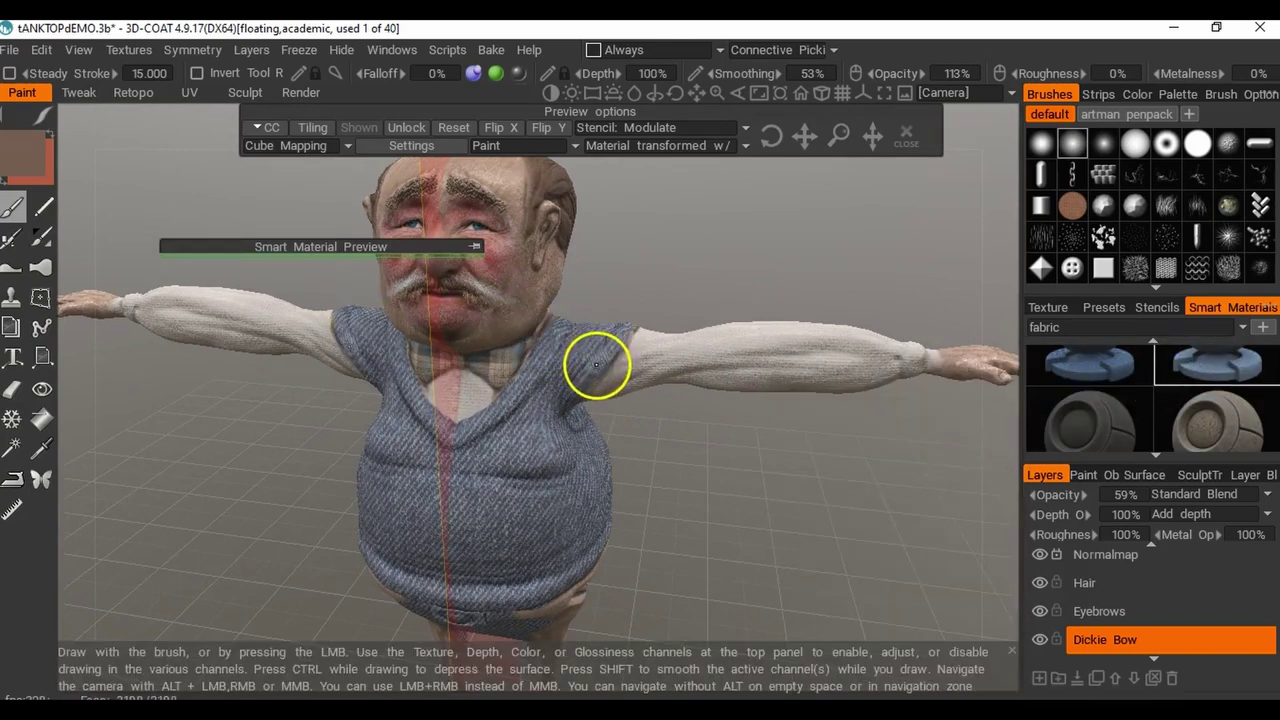
mouse_move(572, 402)
alt+mouse_down()
mouse_move(514, 363)
mouse_move(563, 403)
mouse_move(337, 420)
mouse_move(370, 420)
alt+mouse_up()
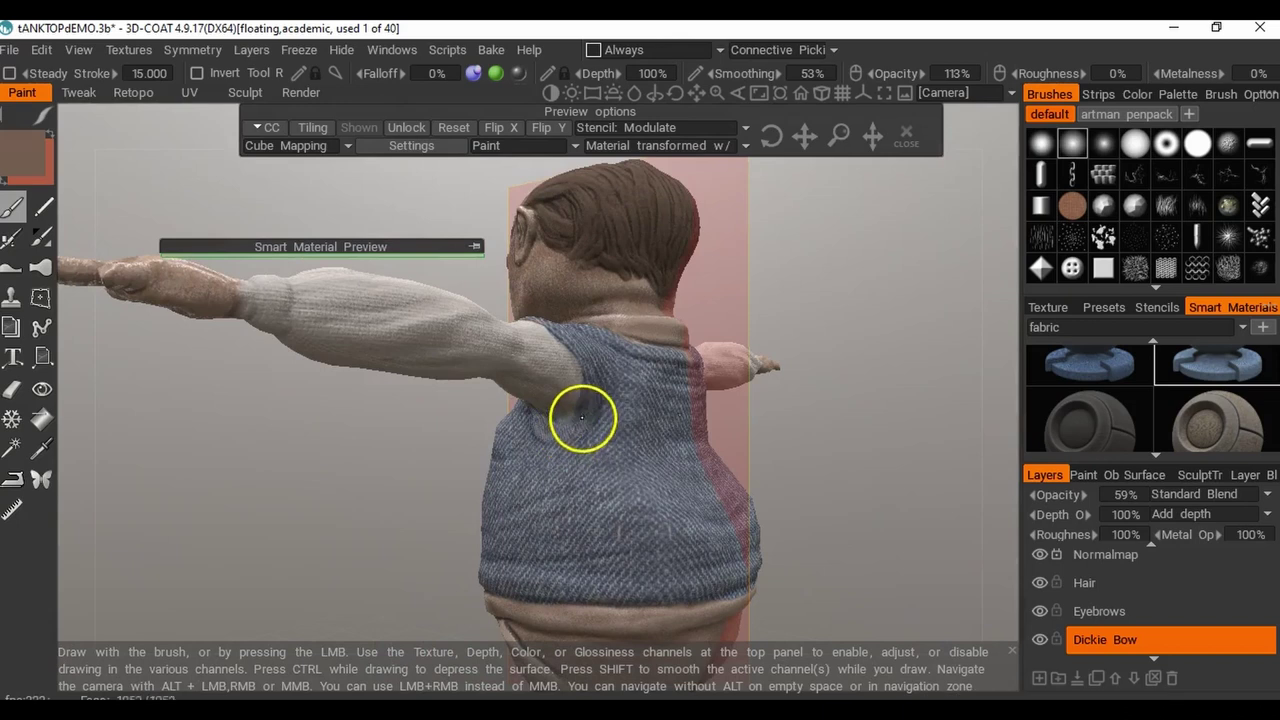
alt+drag(651, 364, 567, 435)
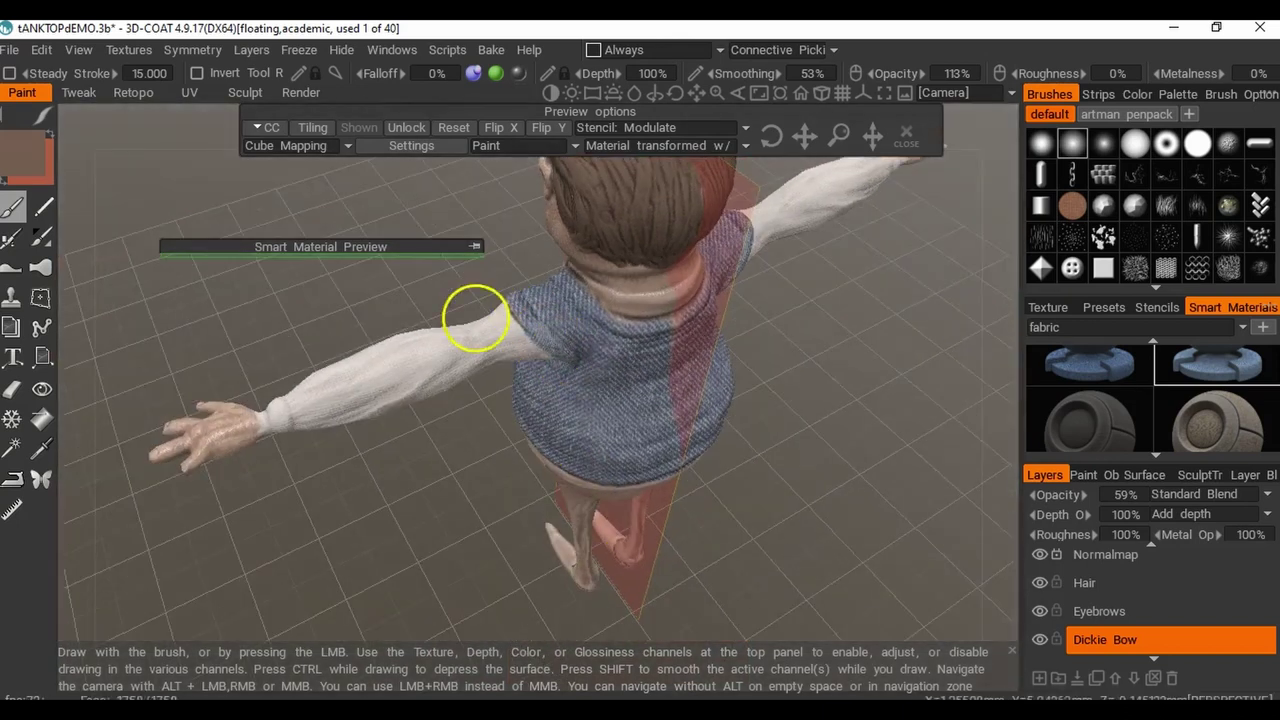
Refine the denim edge across the top of the shoulder and around the sleeve join, undoing the stray stroke.
alt+drag(475, 318, 784, 318)
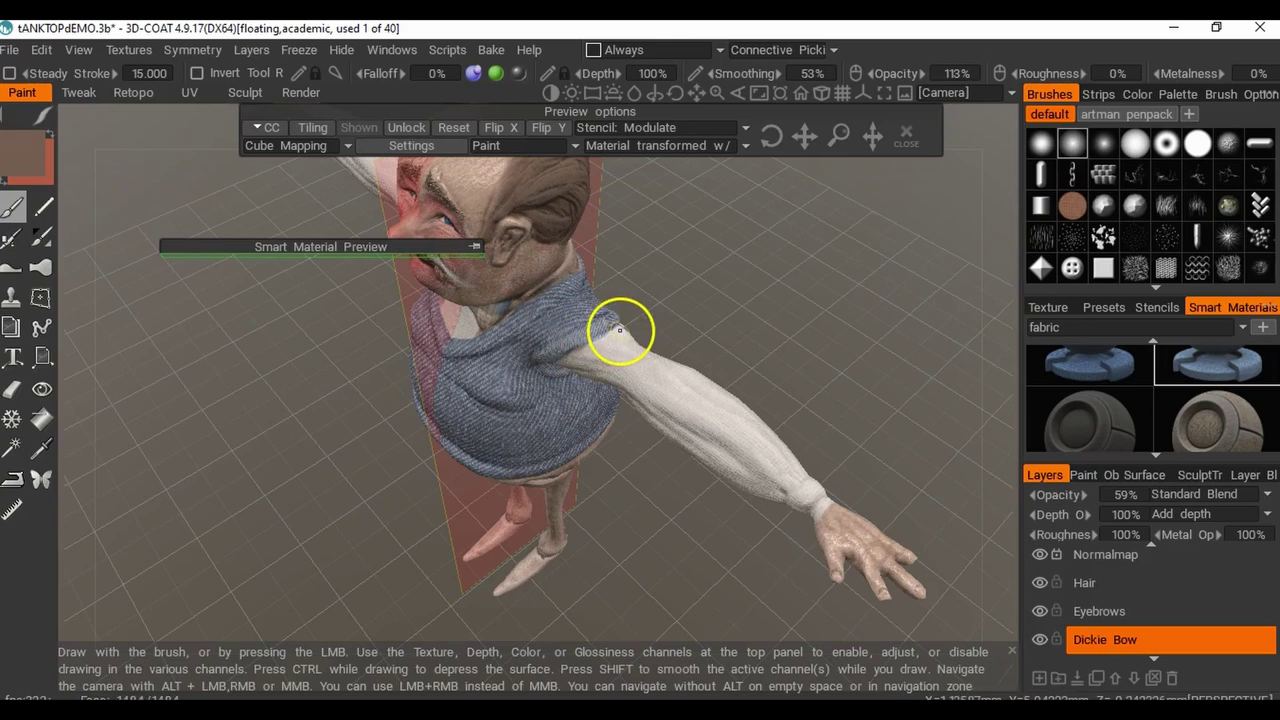
mouse_move(620, 330)
alt+mouse_down()
mouse_move(628, 320)
mouse_move(617, 337)
mouse_move(597, 268)
alt+mouse_up()
key(ctrl+z)
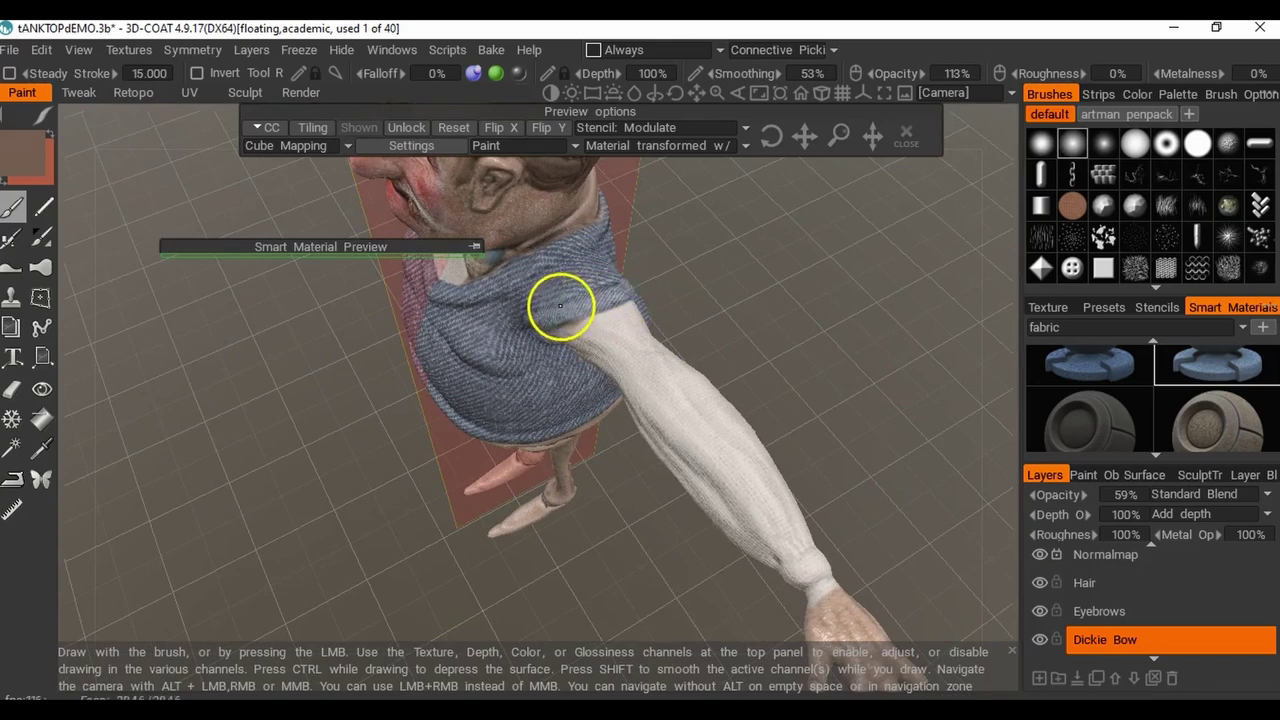
alt+drag(541, 330, 631, 232)
alt+right_drag(631, 232, 526, 397)
alt+drag(526, 397, 631, 435)
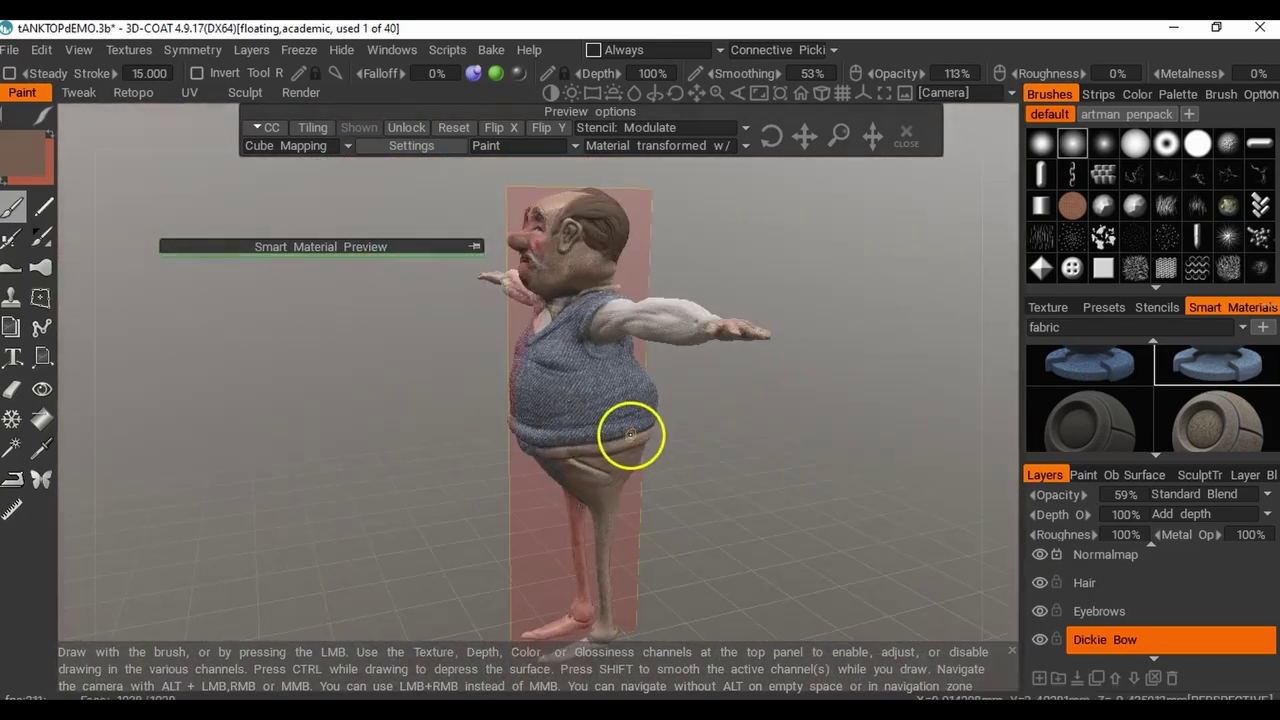
Examine the denim vest from the side and front, and the bare legs and feet below it.
alt+drag(608, 393, 812, 435)
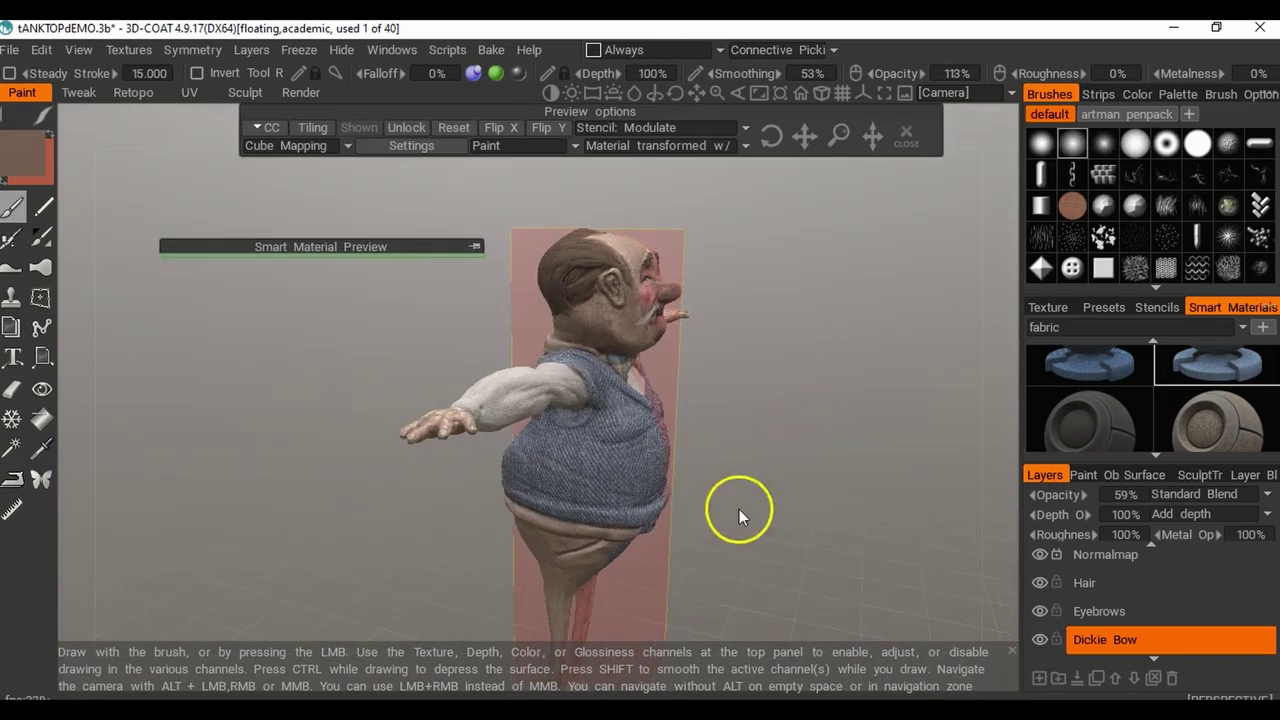
alt+middle_drag(665, 497, 611, 303)
alt+drag(611, 303, 425, 452)
alt+middle_drag(425, 452, 596, 402)
alt+drag(596, 402, 588, 342)
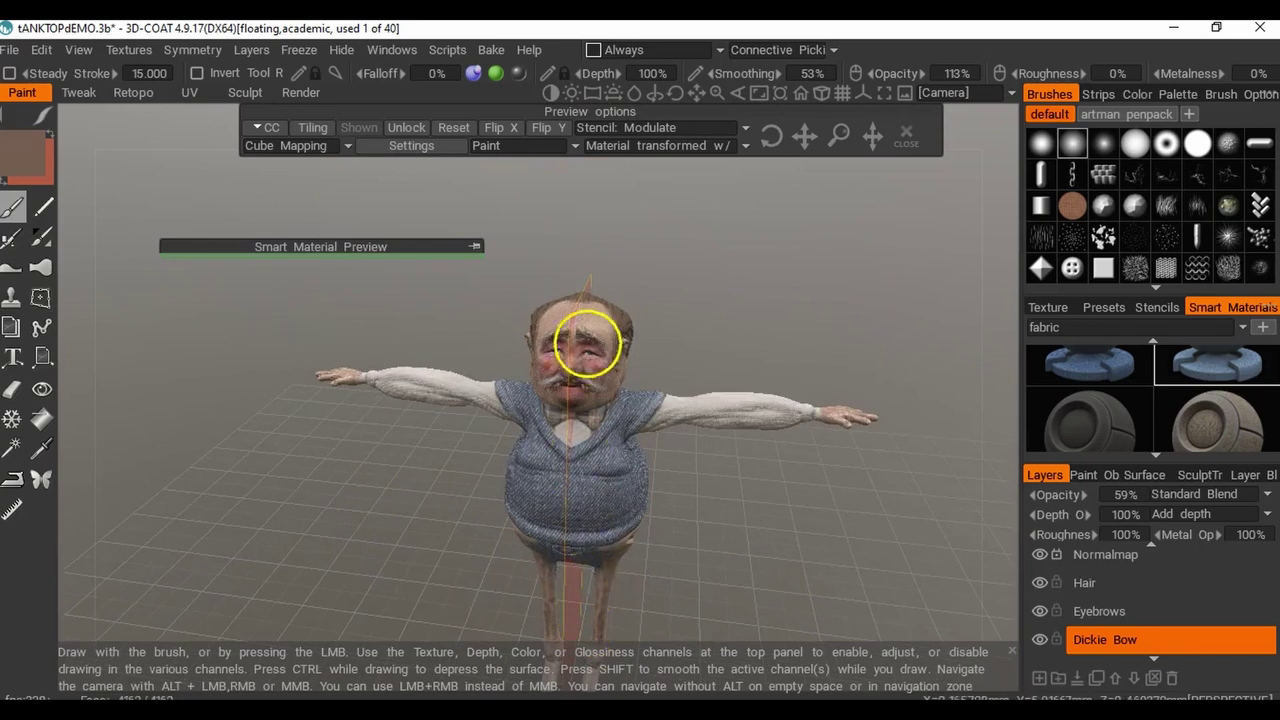
alt+middle_drag(515, 530, 523, 251)
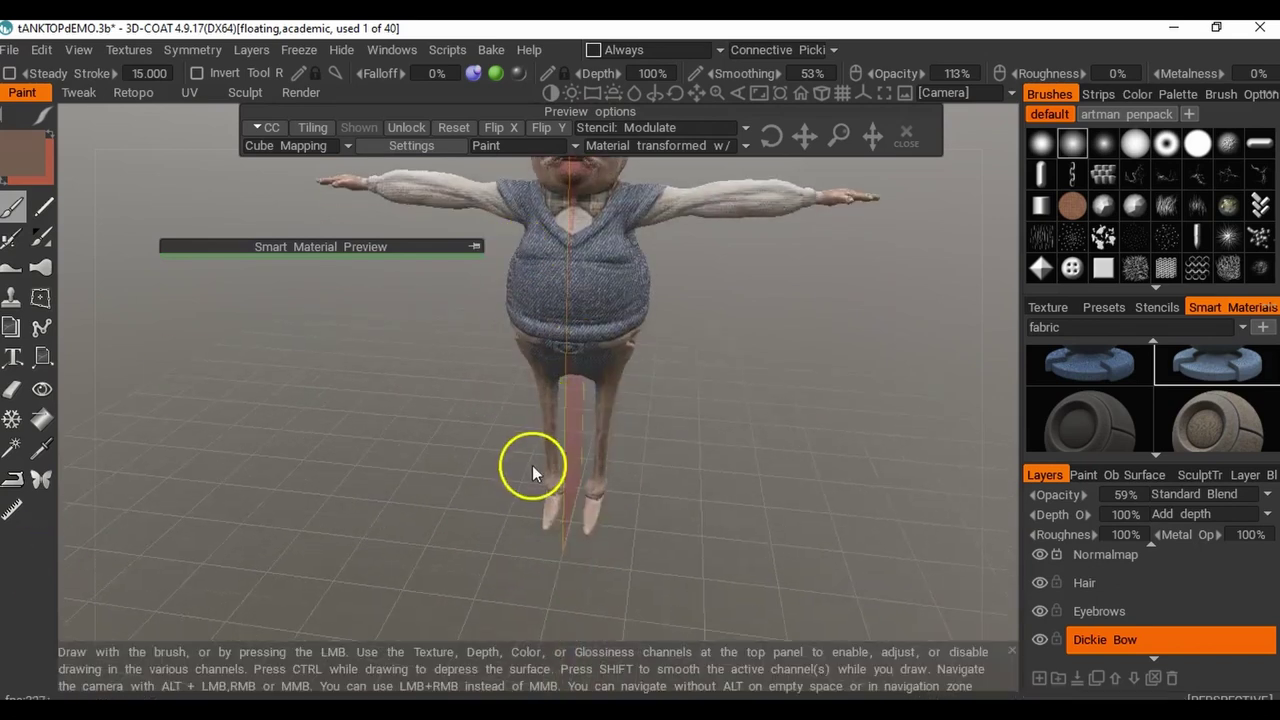
alt+drag(532, 465, 565, 502)
alt+right_drag(565, 502, 866, 491)
alt+drag(866, 490, 526, 493)
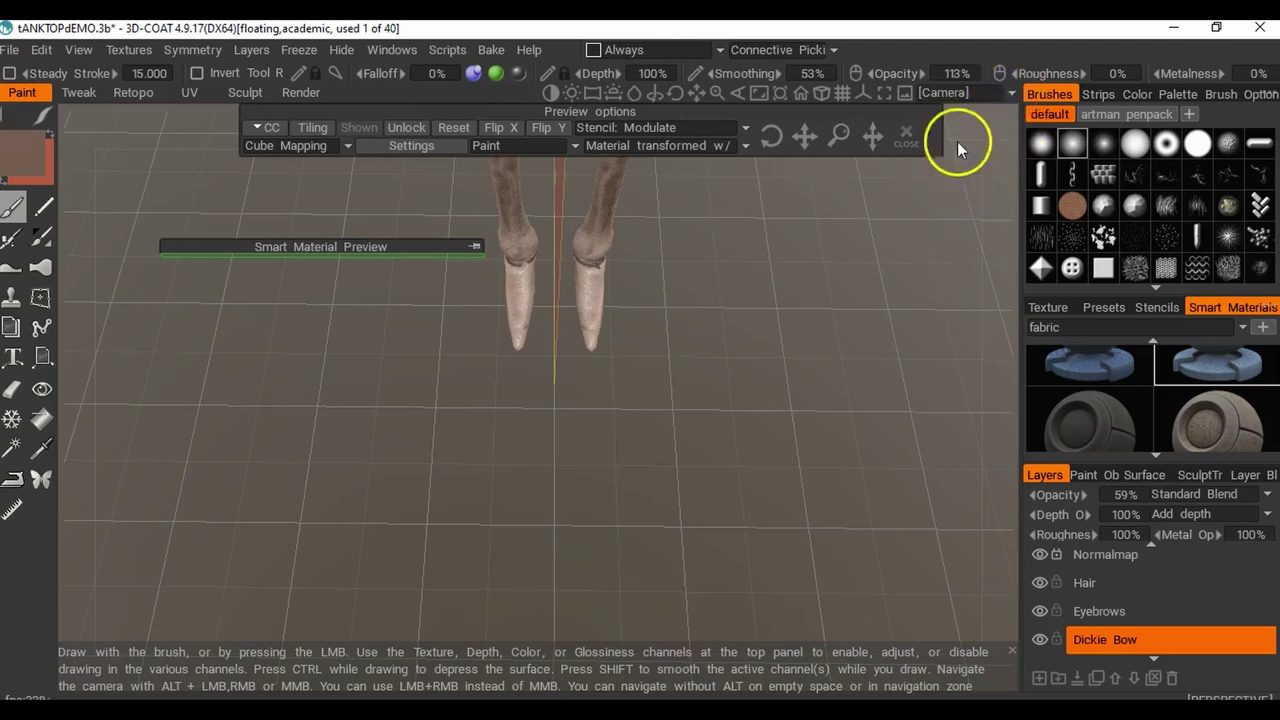
Set the camera to the Top view and frame the whole character from above.
click(1012, 93)
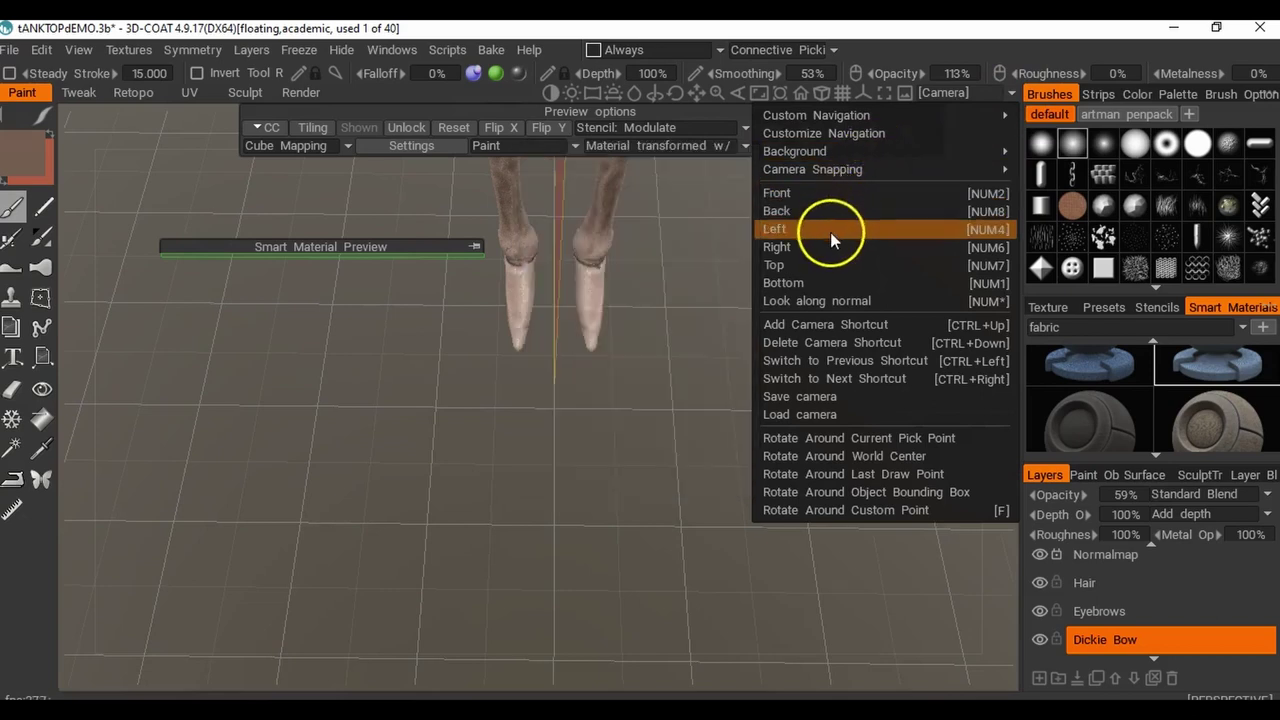
click(826, 262)
alt+right_drag(440, 426, 515, 446)
alt+middle_drag(515, 446, 577, 352)
alt+drag(577, 352, 572, 394)
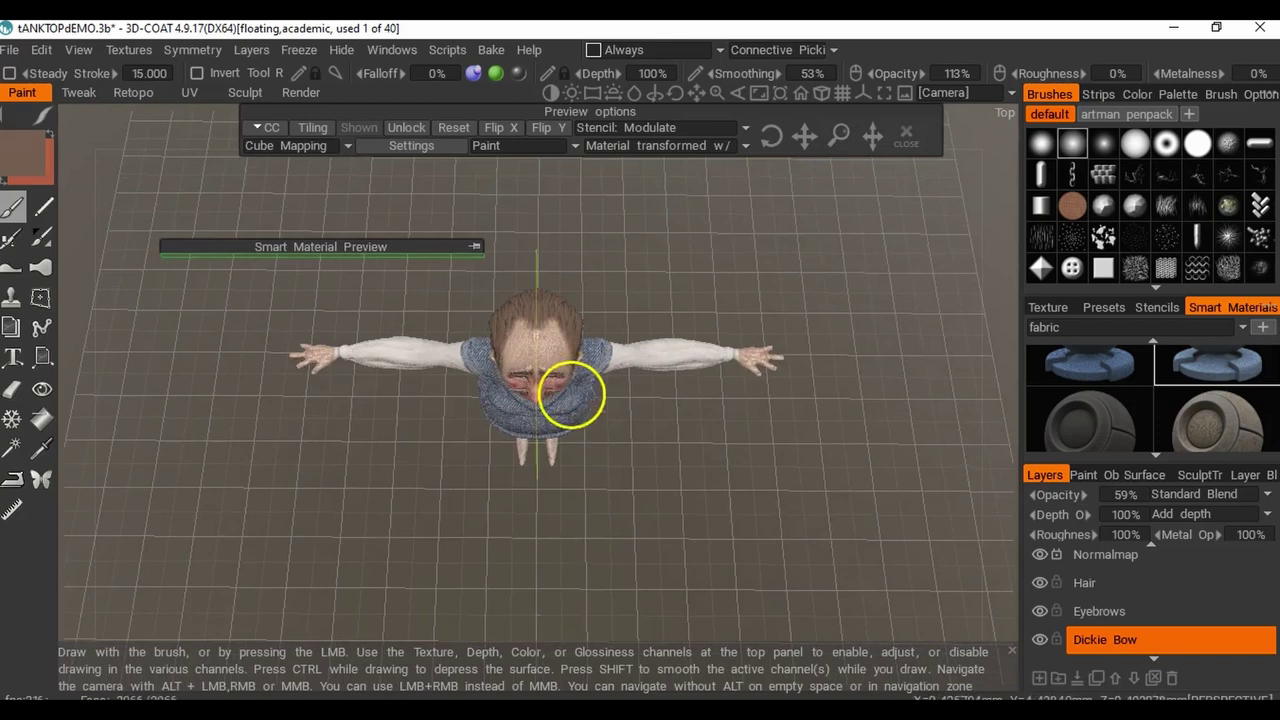
Frame the character's two bare feet in close-up from above, with both side by side.
alt+middle_drag(572, 394, 567, 340)
alt+drag(567, 340, 564, 384)
alt+right_drag(564, 384, 1015, 407)
alt+middle_drag(566, 465, 537, 315)
alt+right_drag(556, 488, 917, 510)
alt+middle_drag(645, 480, 641, 446)
alt+drag(641, 446, 634, 484)
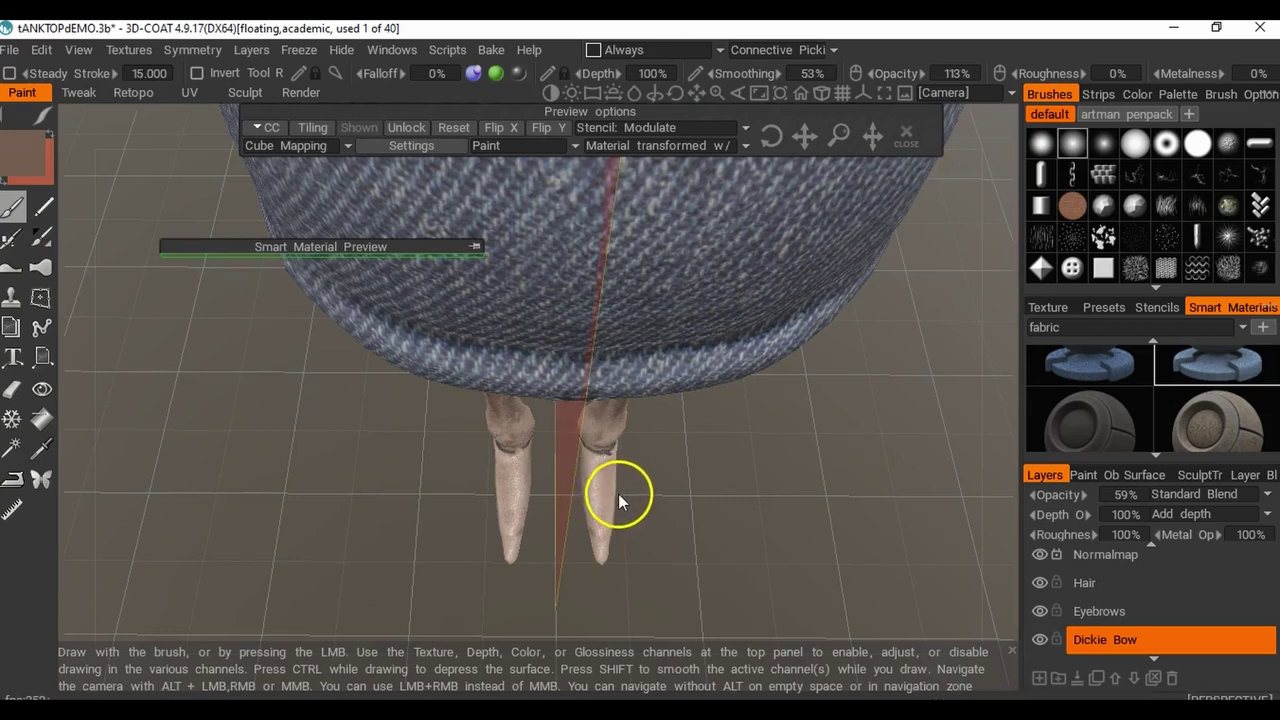
alt+right_drag(654, 517, 686, 406)
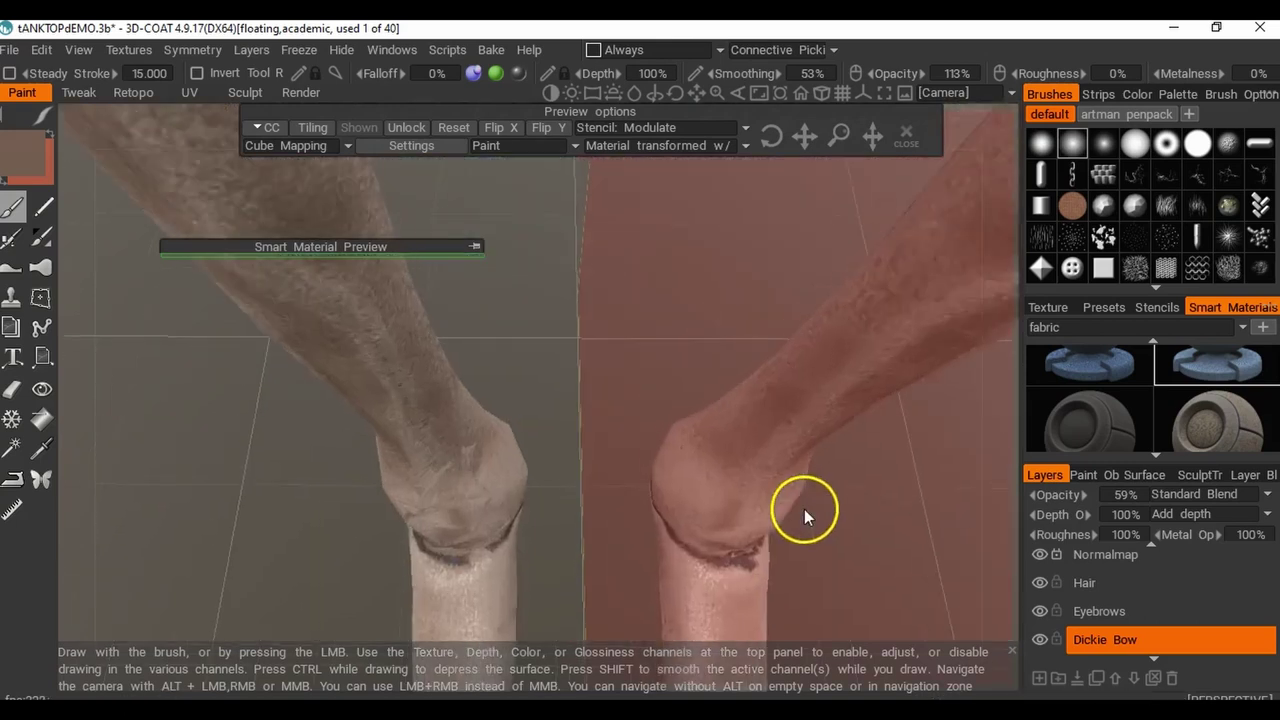
alt+drag(686, 406, 679, 502)
alt+right_drag(679, 497, 711, 487)
alt+middle_drag(711, 487, 700, 437)
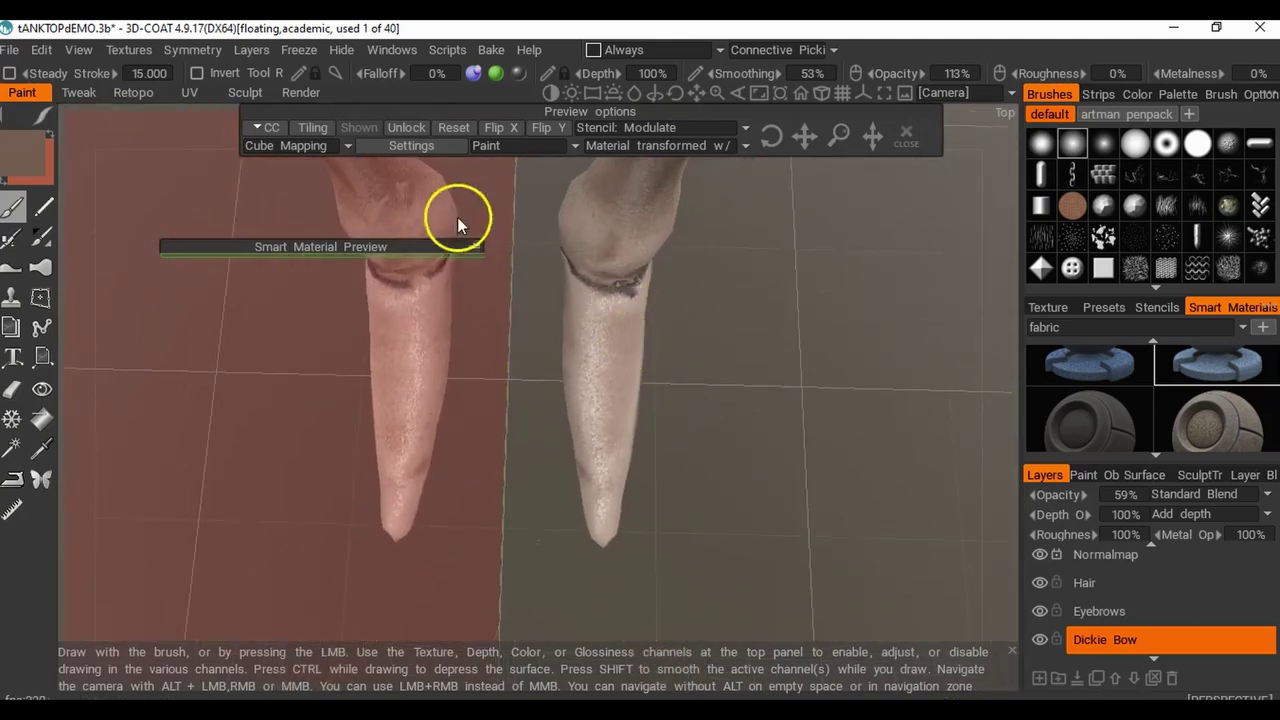
click(40, 298)
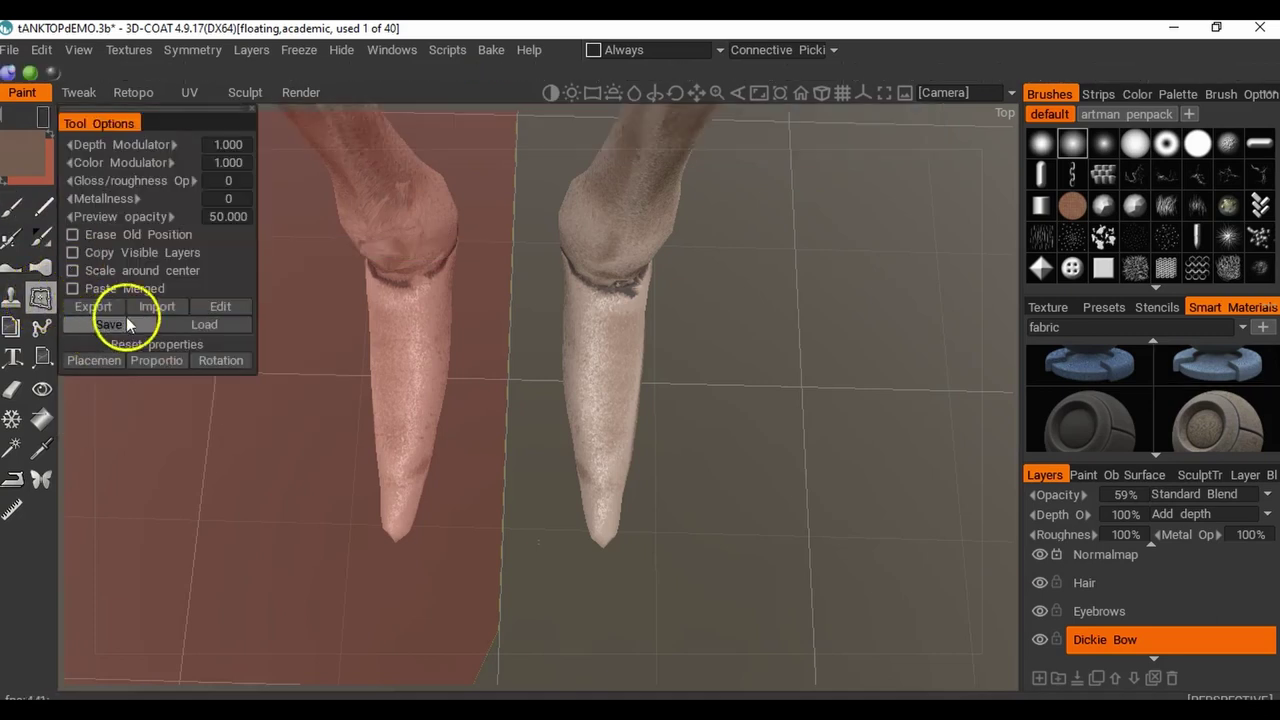
click(155, 310)
scroll(480, 340, down, 10)
scroll(476, 342, up, 3)
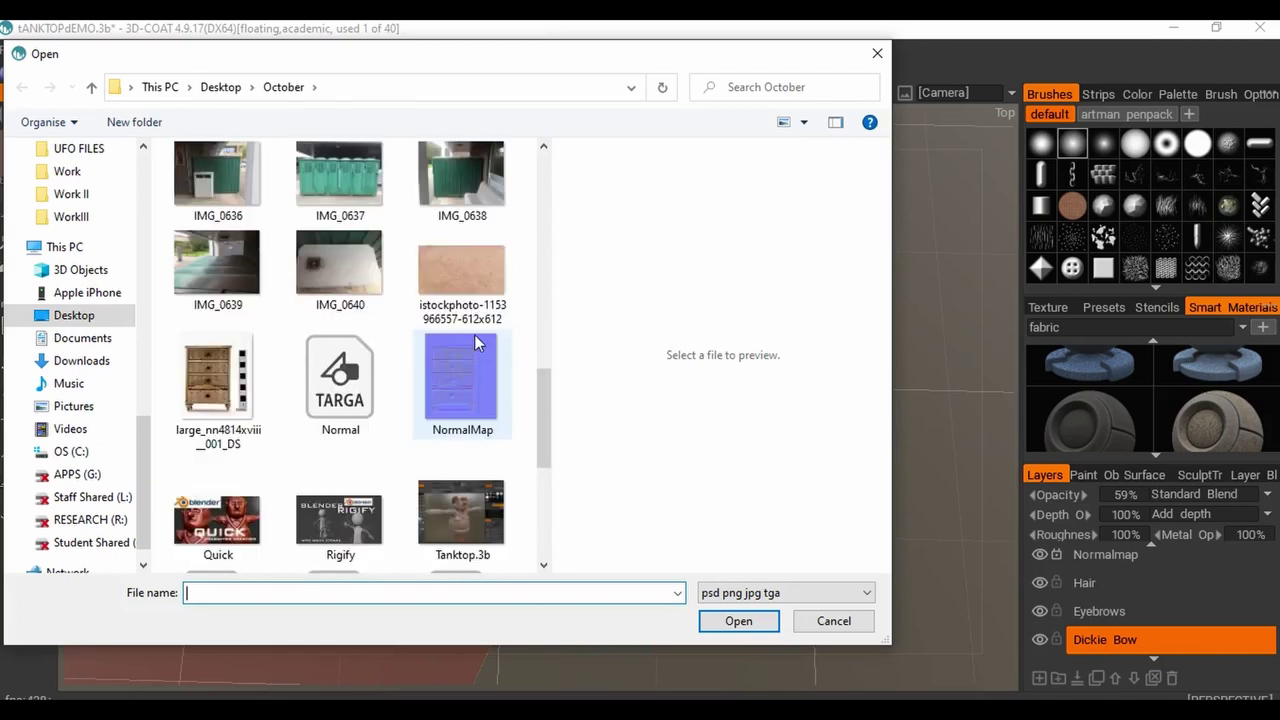
scroll(476, 342, up, 3)
scroll(476, 347, up, 5)
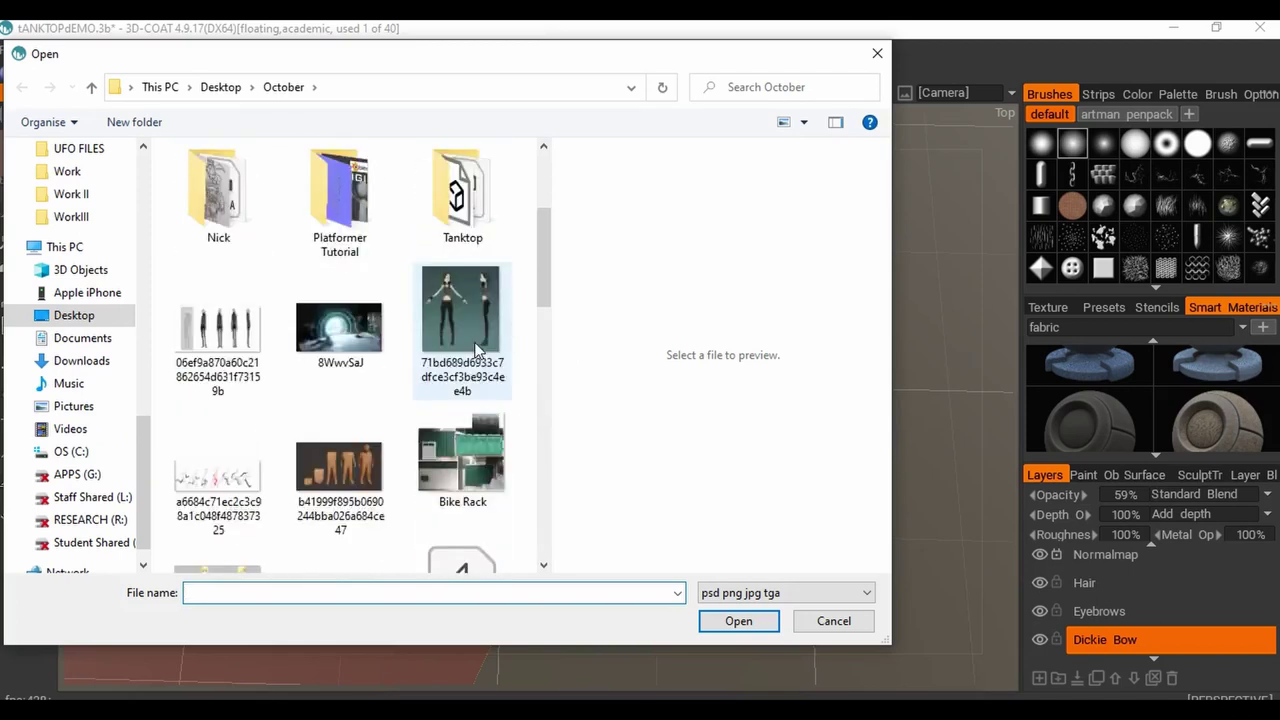
click(362, 366)
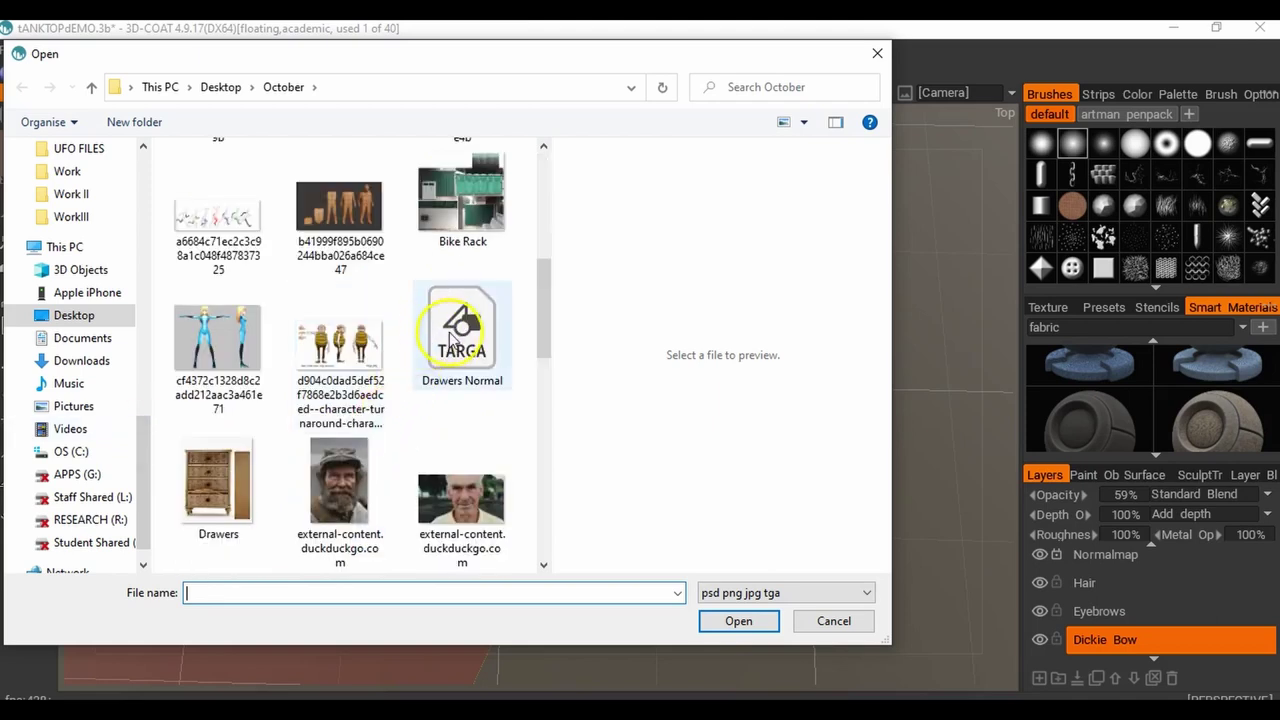
scroll(421, 355, up, 3)
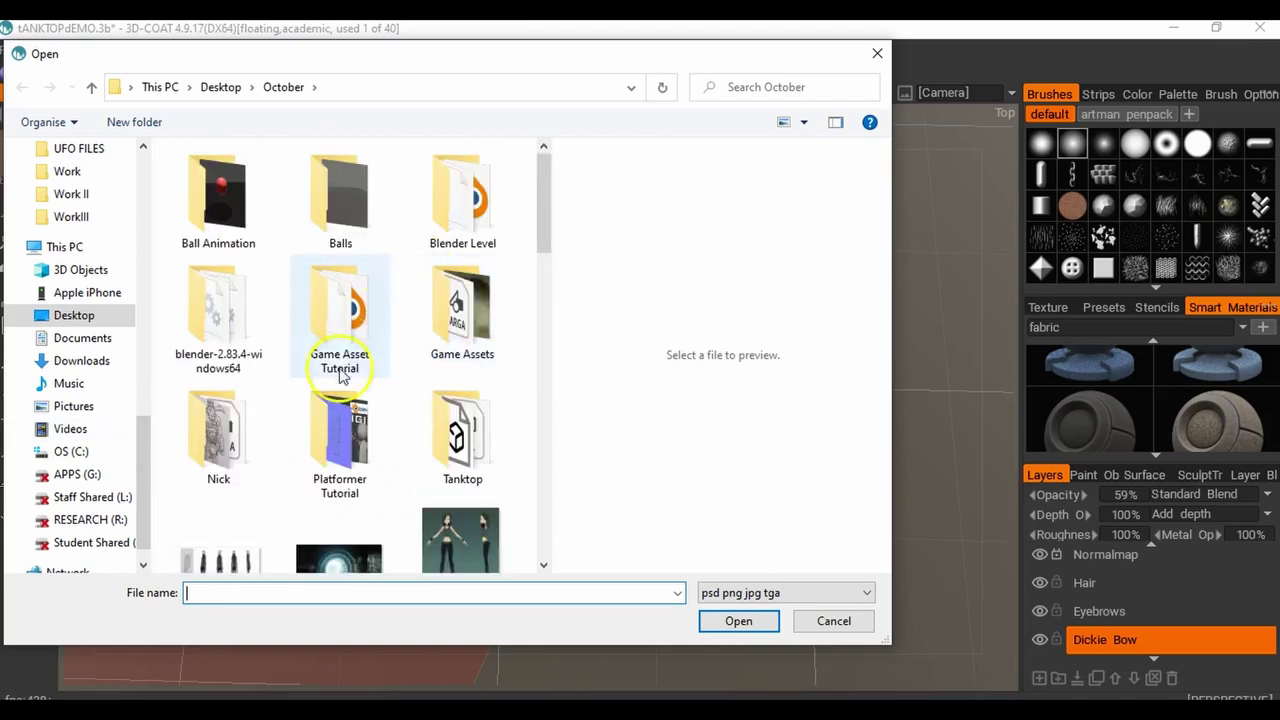
scroll(320, 380, down, 2)
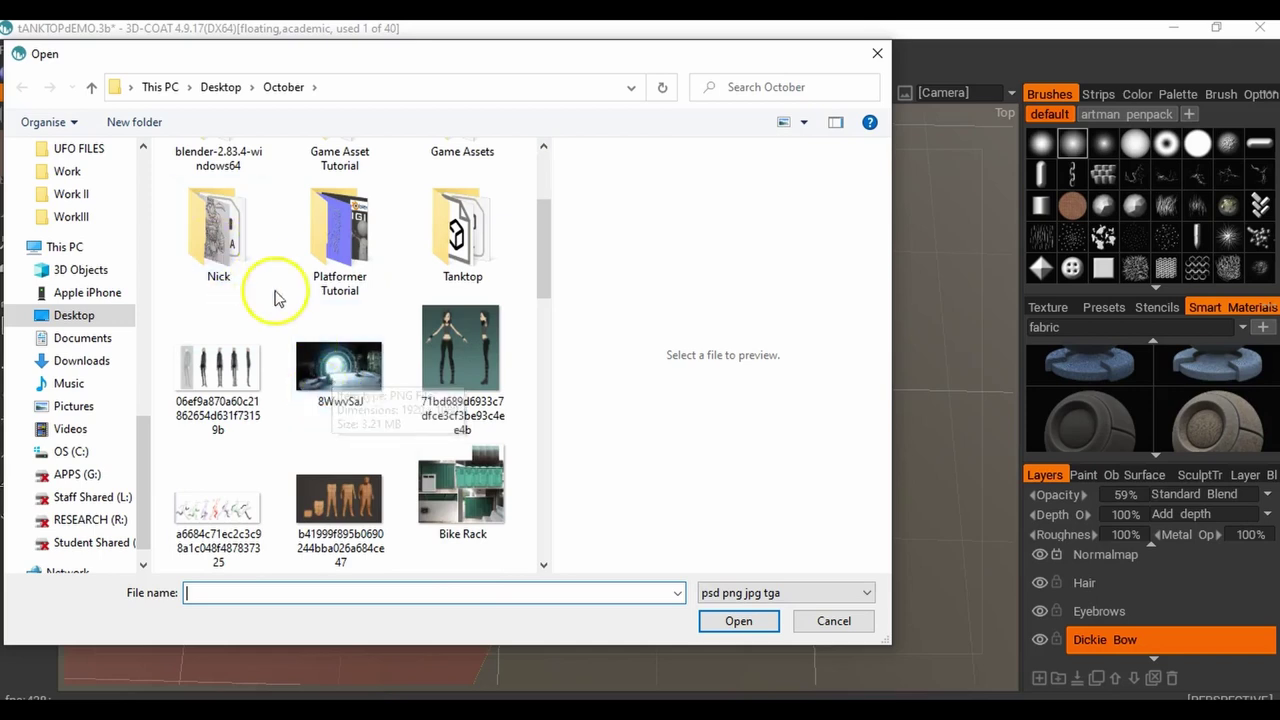
click(69, 320)
scroll(300, 335, down, 1)
scroll(364, 355, down, 8)
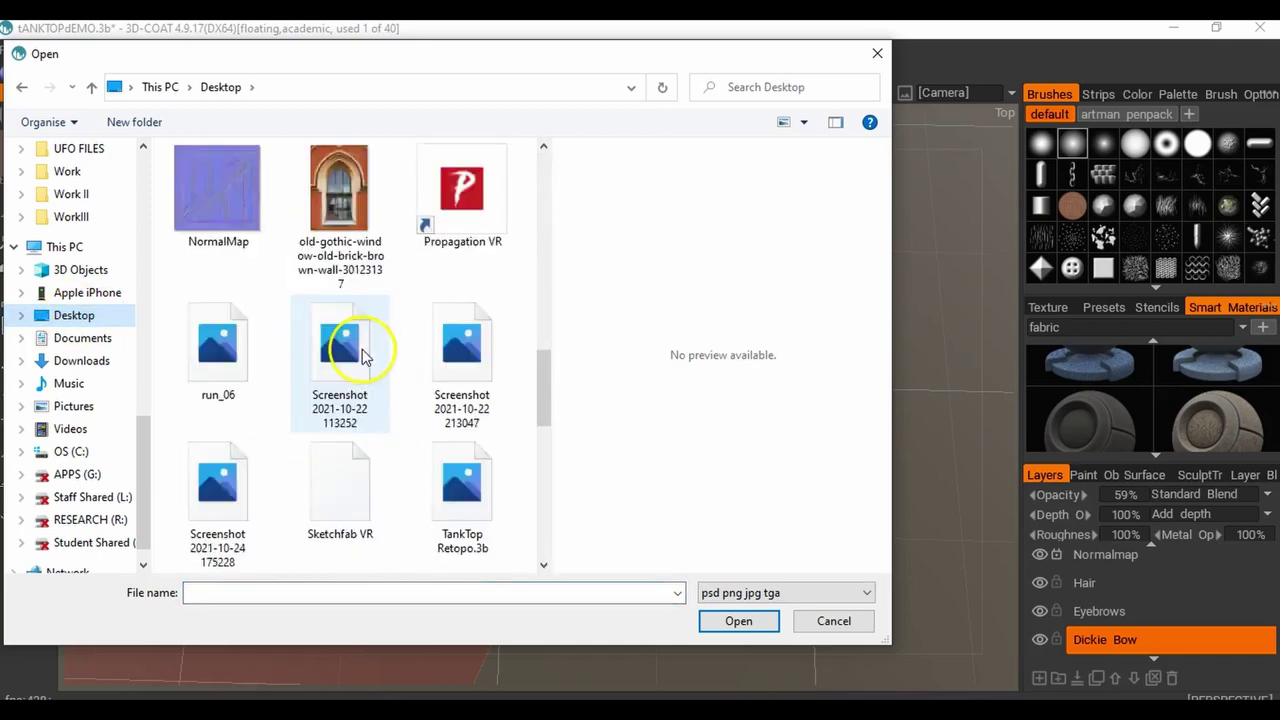
click(340, 300)
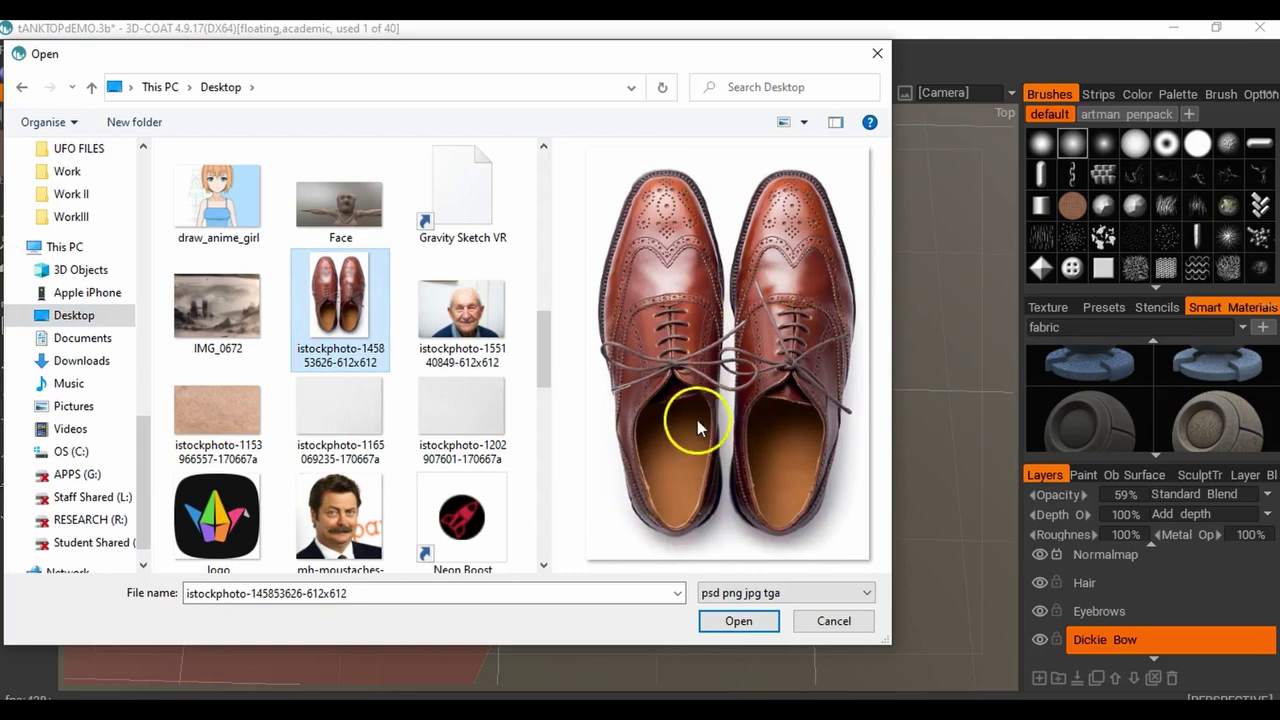
click(737, 621)
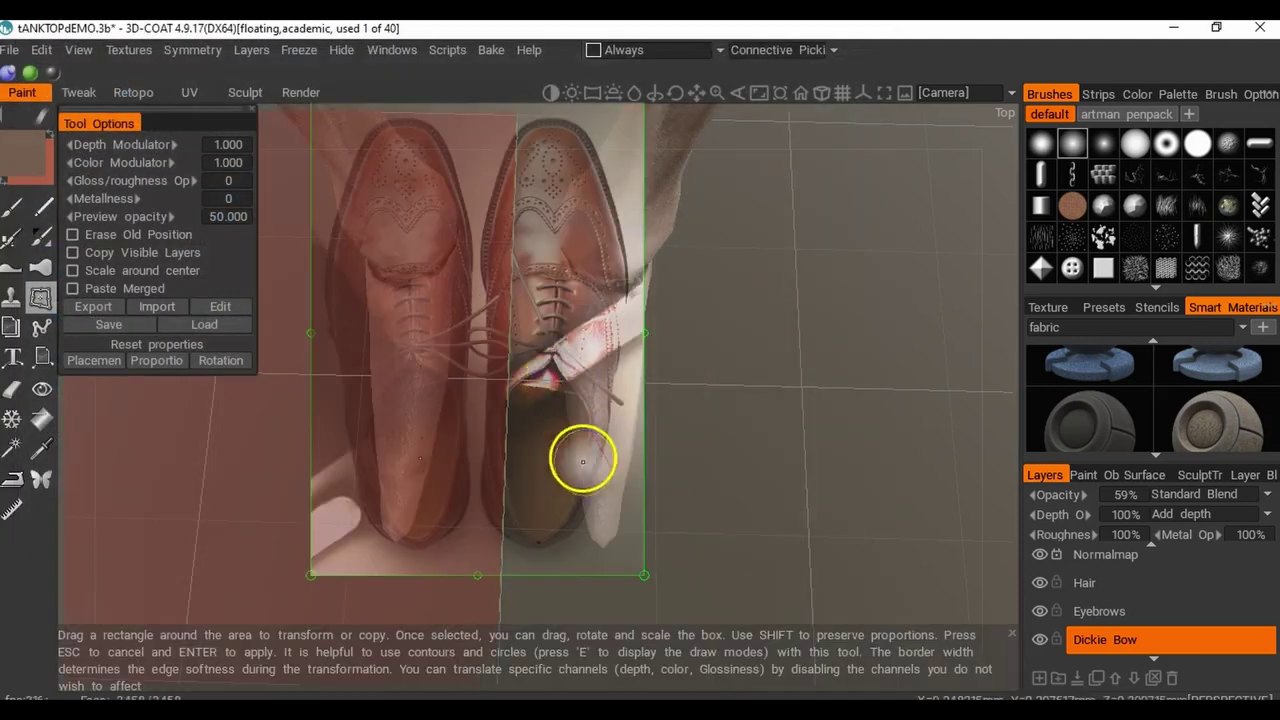
Rotate the shoe picture 180 degrees, then narrow and move it until one shoe covers the foot on the unshaded side of the symmetry plane.
drag(675, 466, 301, 216)
drag(698, 286, 698, 288)
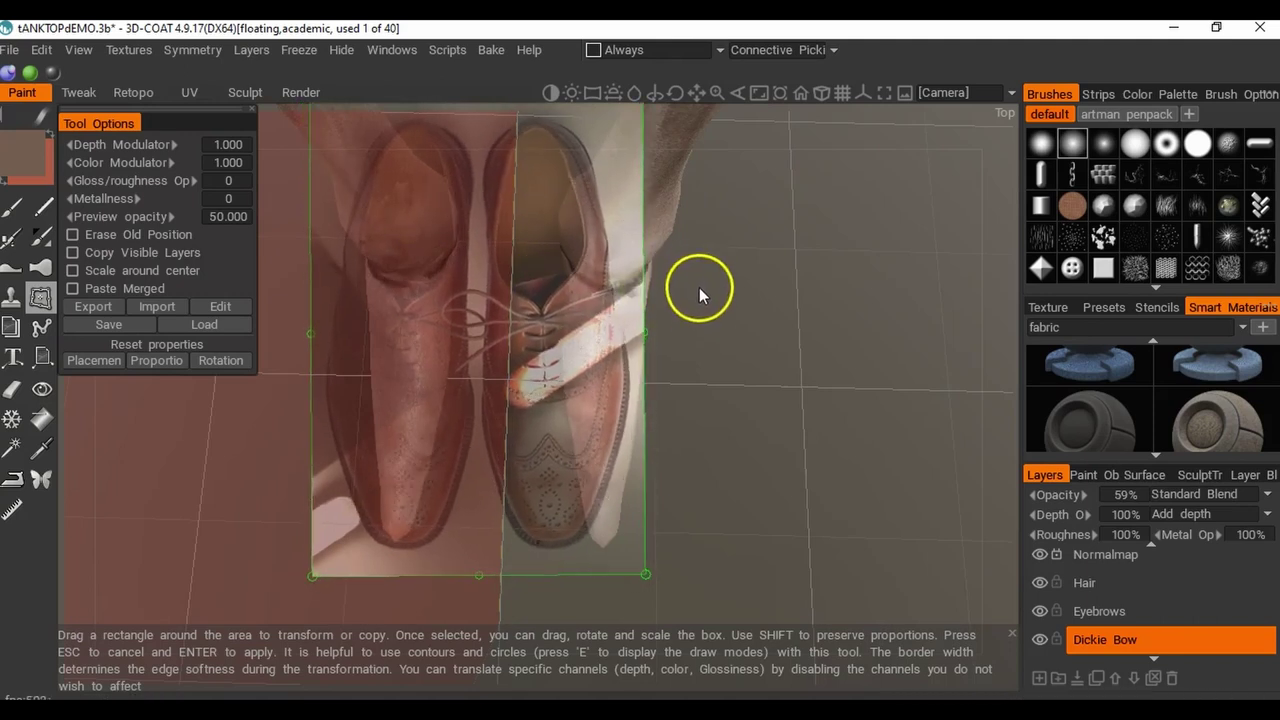
drag(649, 330, 608, 392)
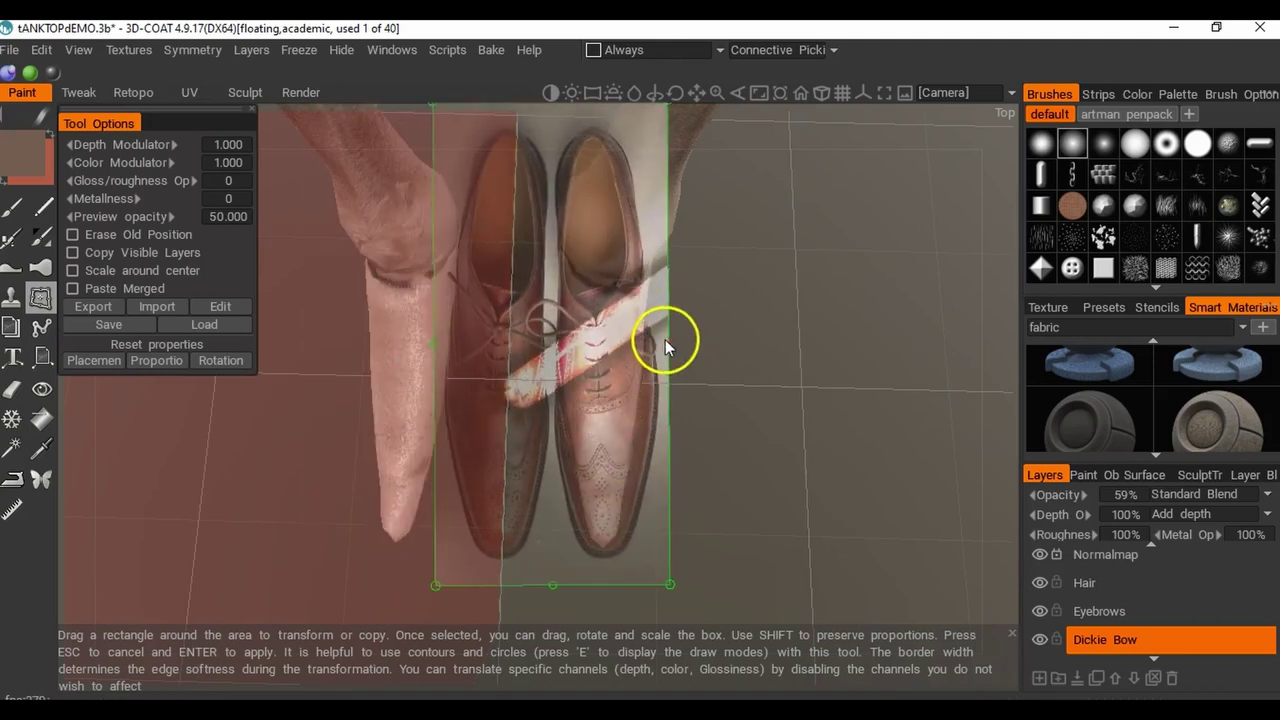
drag(665, 339, 658, 340)
drag(605, 397, 611, 397)
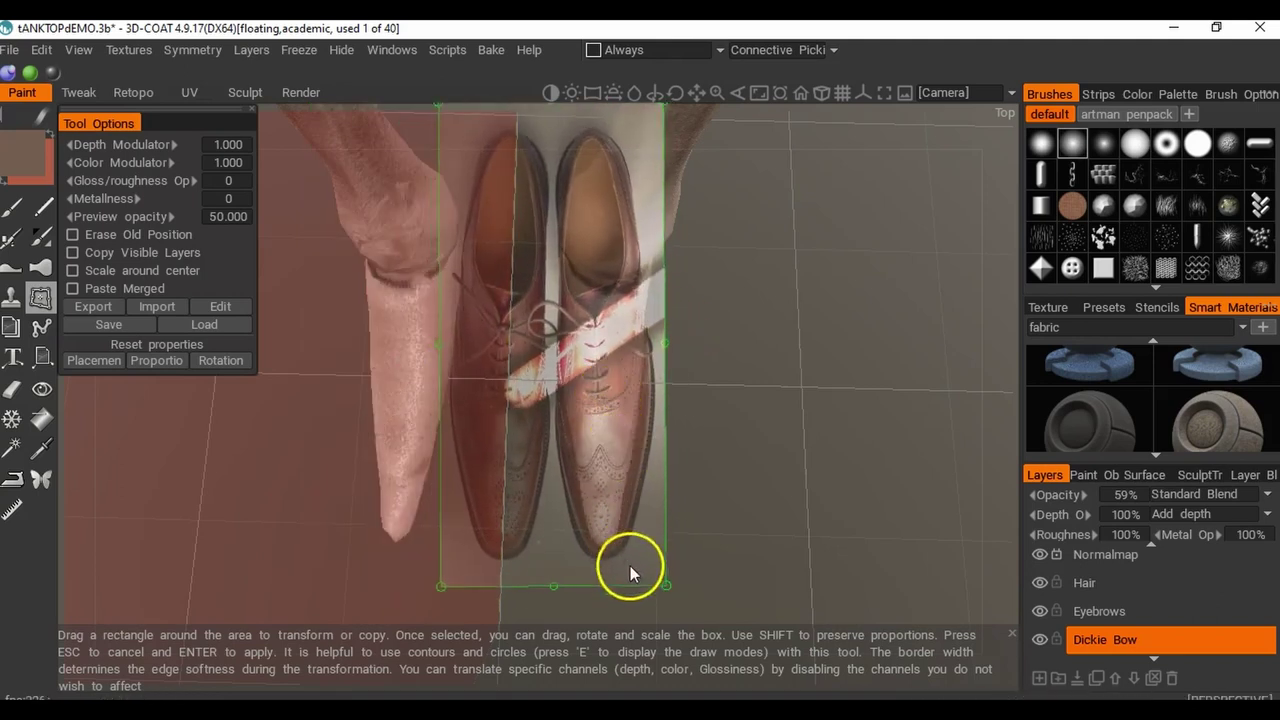
drag(549, 585, 549, 582)
drag(663, 341, 657, 341)
drag(591, 371, 599, 363)
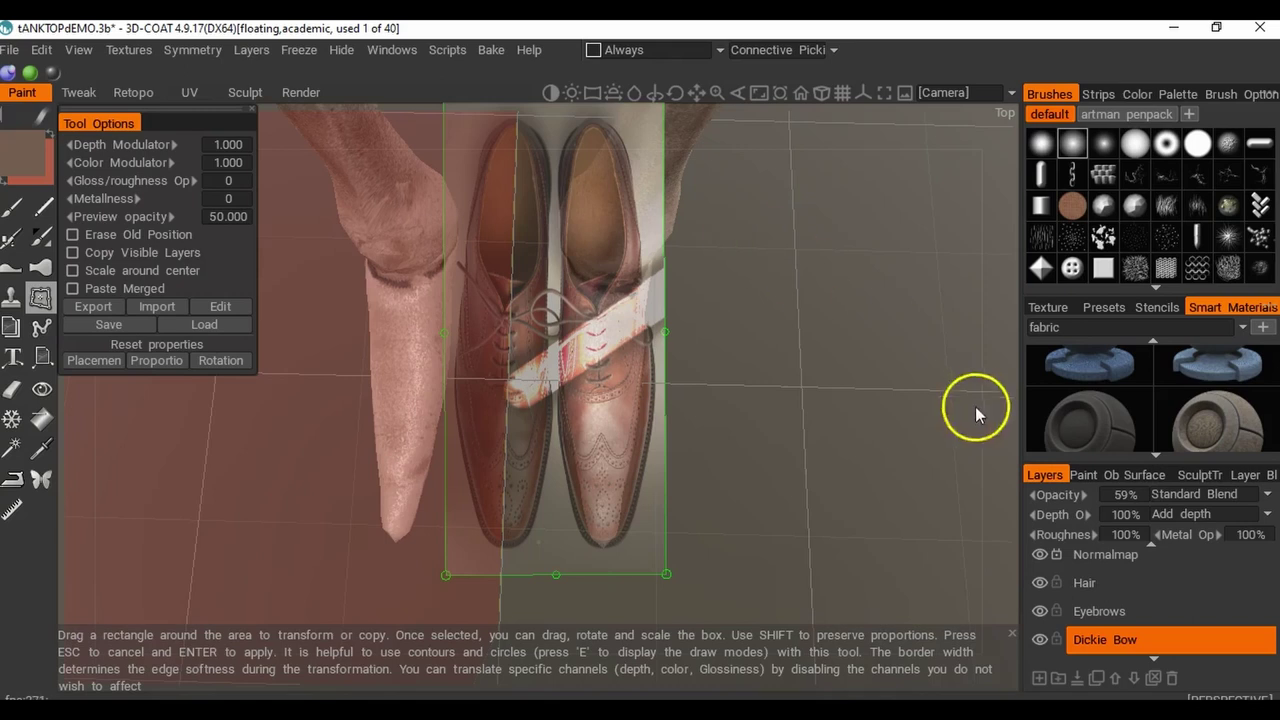
Add a new layer named sHOES and apply the positioned shoe picture to the feet on it.
click(1043, 681)
double_click(1108, 640)
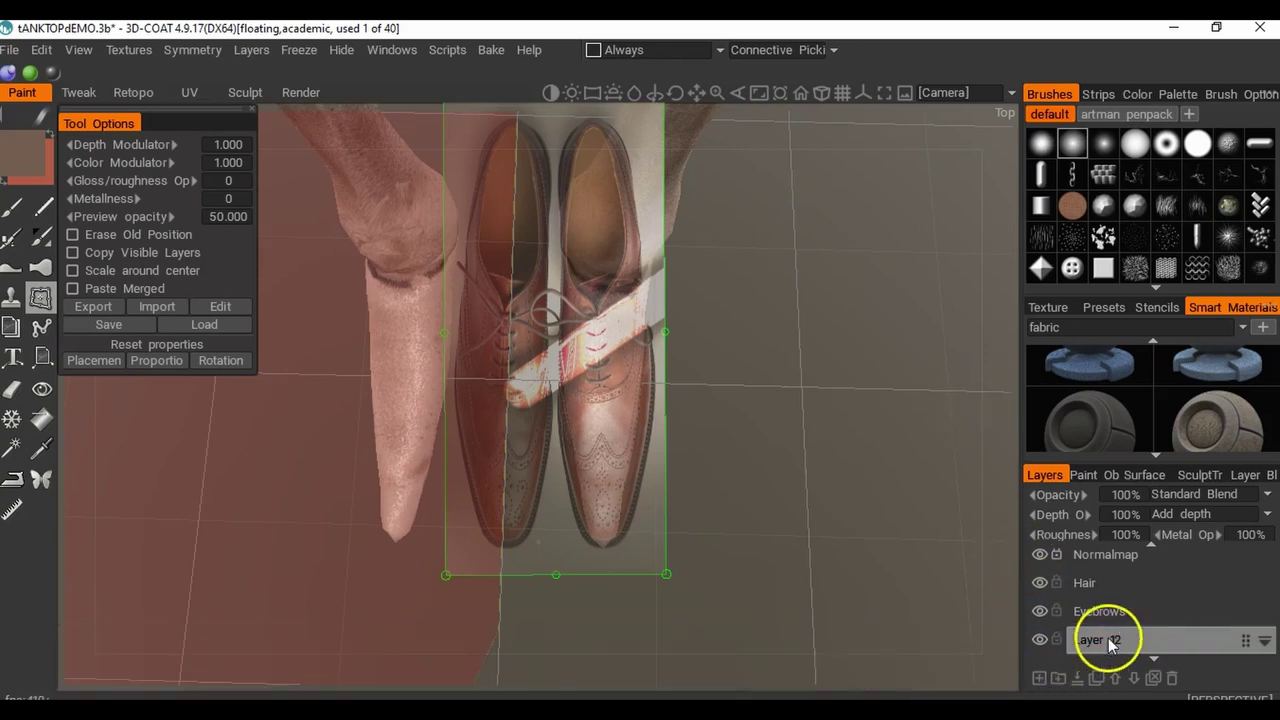
text(sHOES)
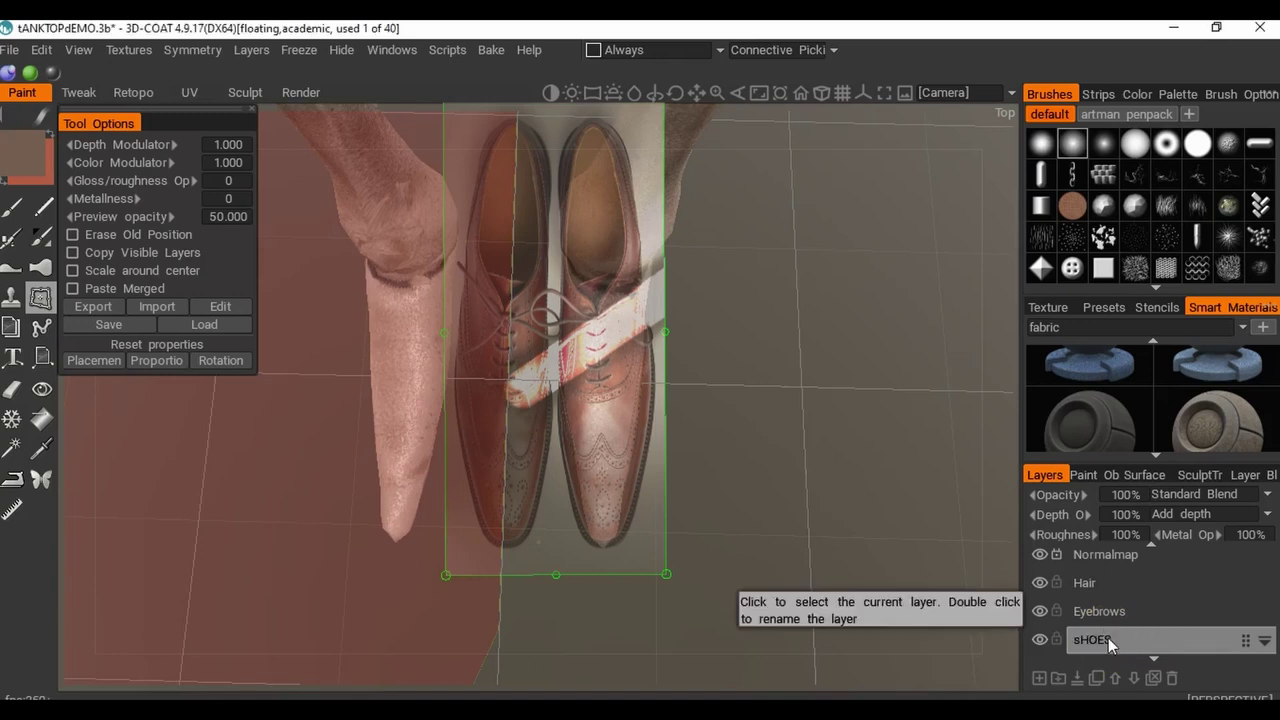
key(Return)
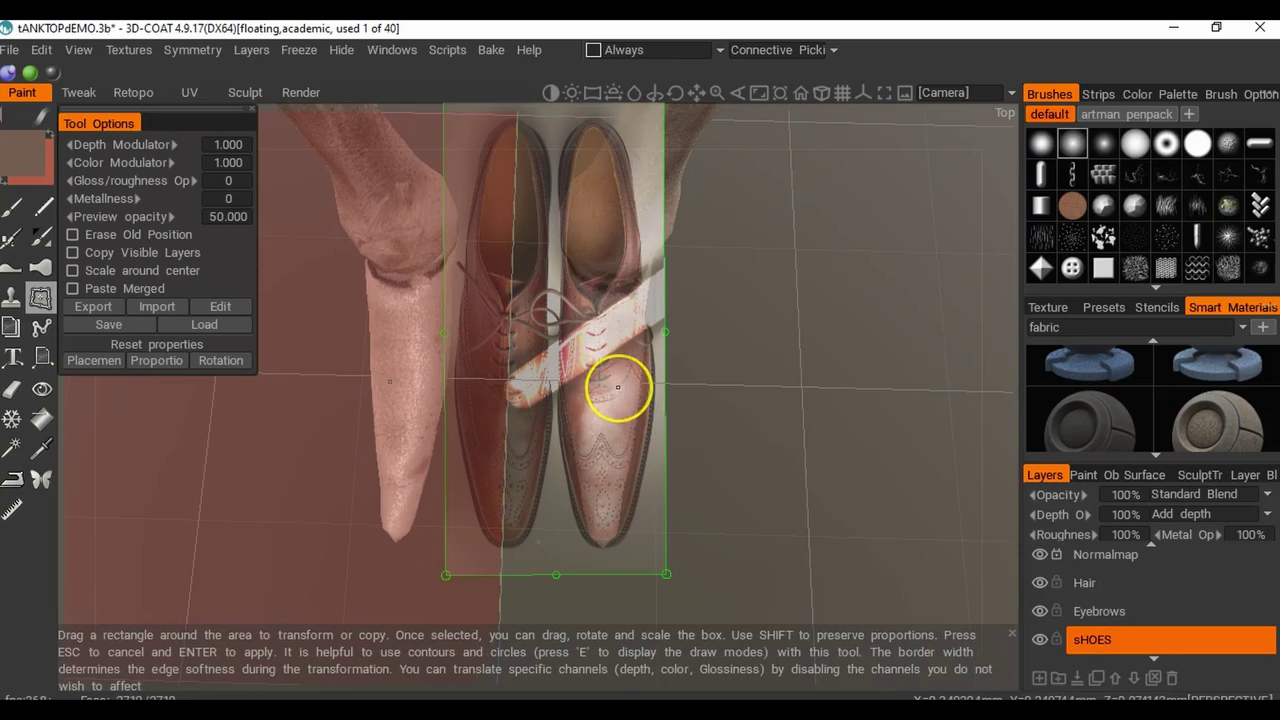
key(Return)
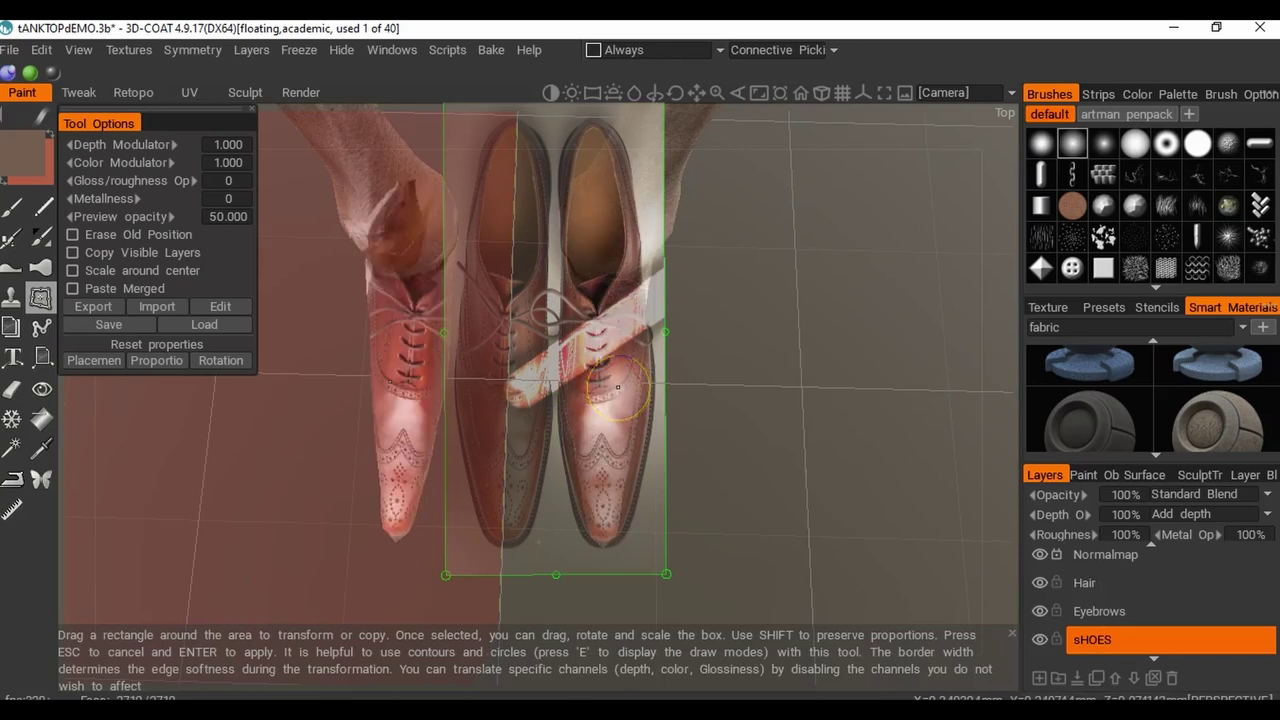
key(Return)
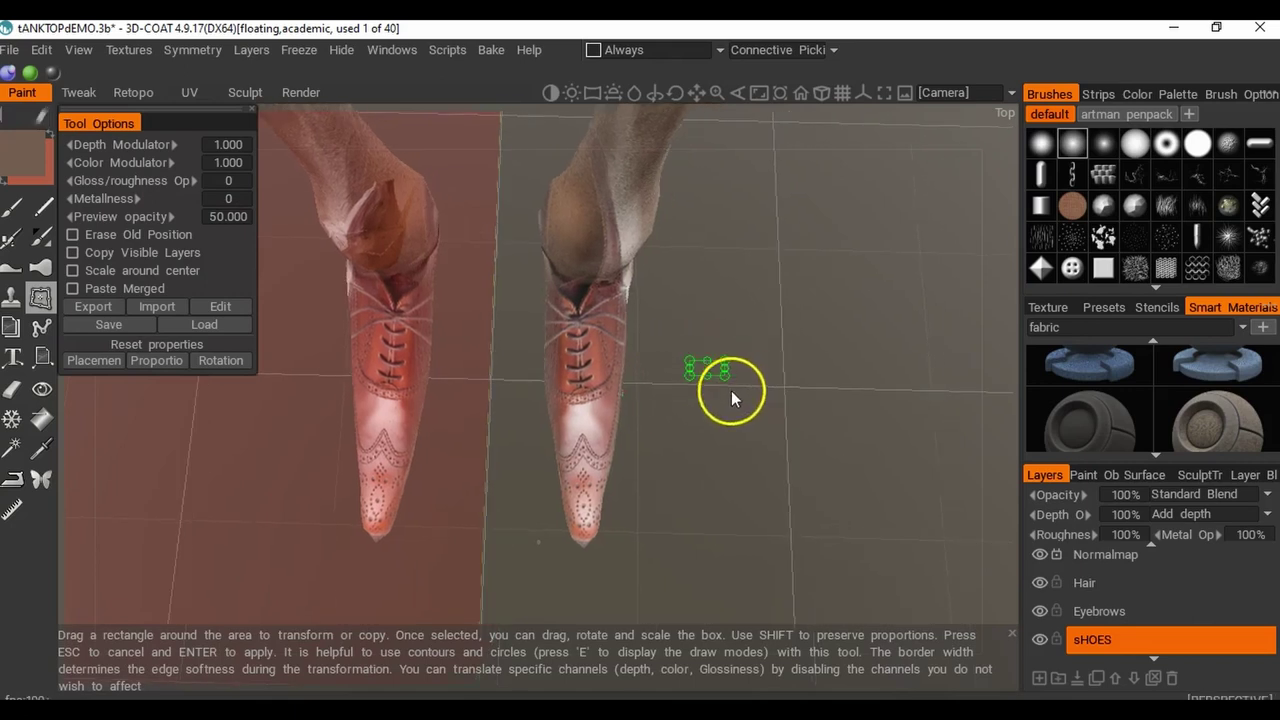
Switch to the paint brush and examine the projected shoe texture from the side and front.
click(24, 208)
drag(775, 394, 649, 302)
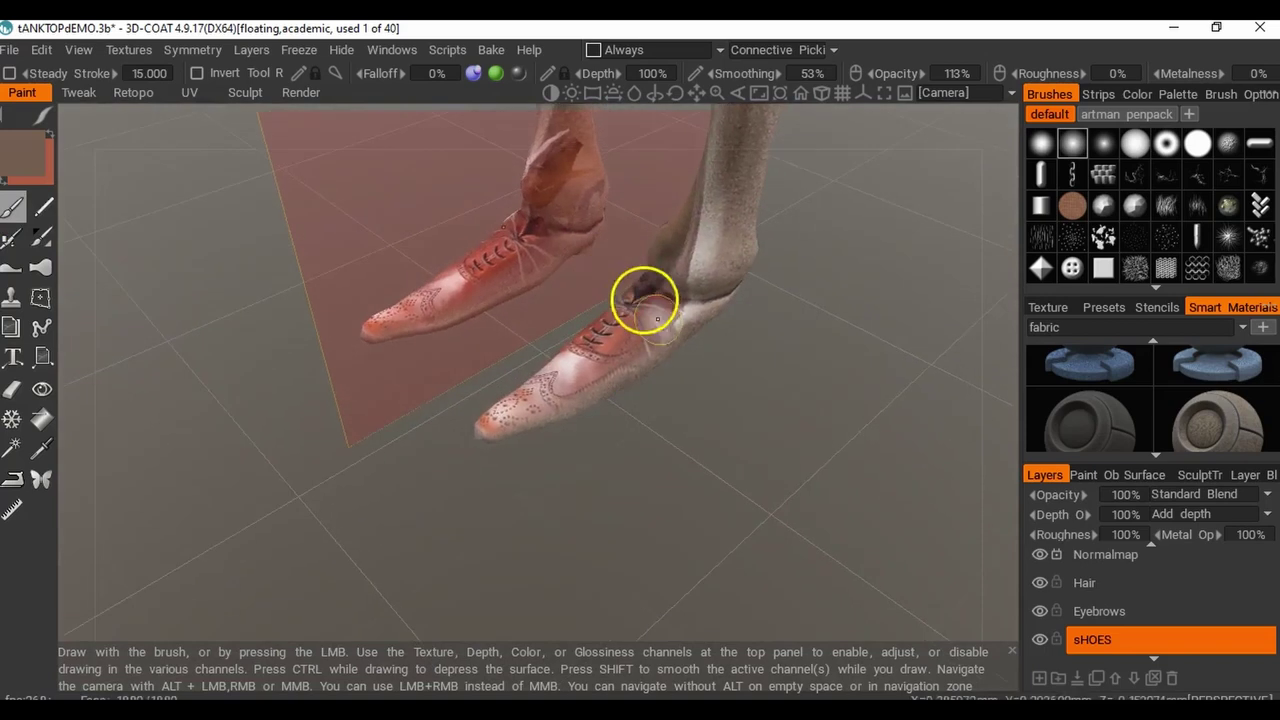
right_drag(649, 302, 793, 403)
mouse_move(793, 403)
mouse_down()
mouse_move(733, 452)
mouse_move(814, 377)
mouse_move(886, 377)
mouse_move(849, 449)
mouse_move(705, 403)
mouse_move(847, 312)
mouse_move(651, 333)
mouse_move(434, 263)
mouse_move(543, 194)
mouse_move(643, 371)
mouse_move(600, 347)
mouse_move(551, 380)
mouse_move(660, 414)
mouse_move(660, 434)
mouse_move(706, 77)
mouse_move(609, 280)
mouse_move(666, 334)
mouse_move(760, 317)
mouse_move(664, 378)
mouse_move(717, 377)
mouse_move(643, 389)
mouse_up()
mouse_move(565, 400)
mouse_down()
mouse_move(583, 429)
mouse_move(665, 410)
mouse_move(846, 466)
mouse_move(711, 431)
mouse_move(480, 320)
mouse_up()
drag(700, 351, 839, 373)
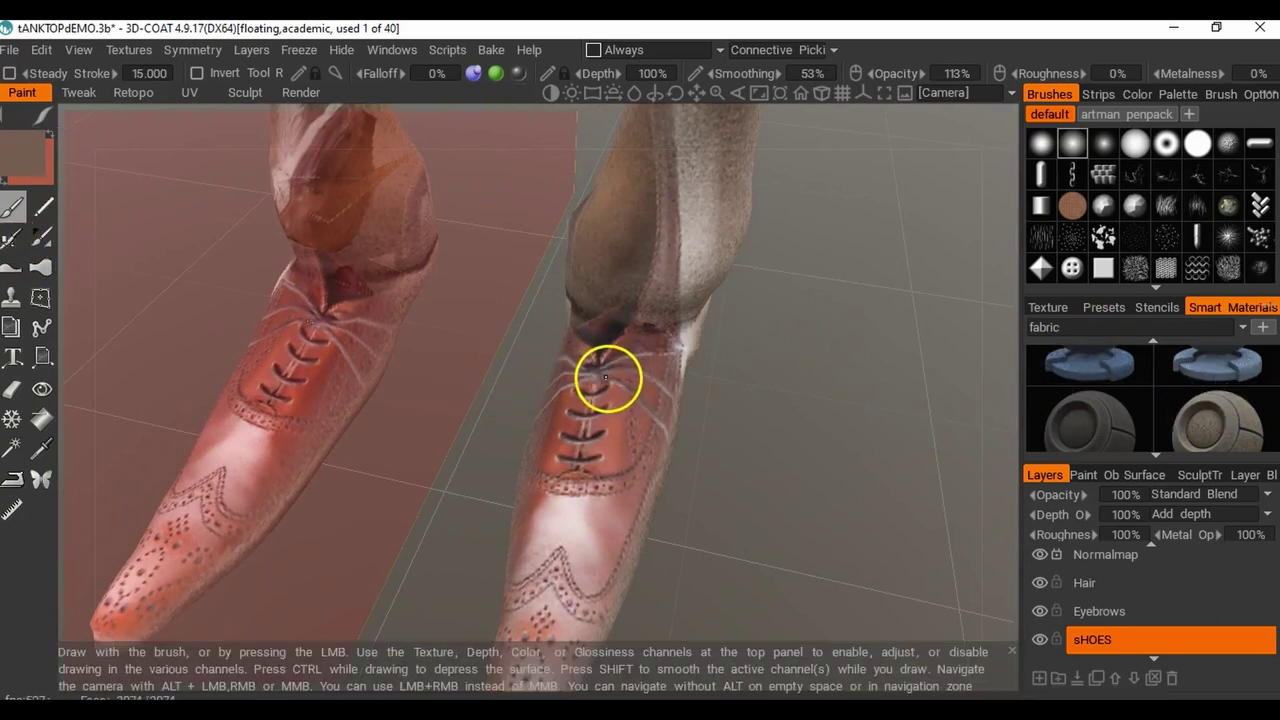
Try painting a lace loop on the side of the shoe and undo the stroke.
mouse_move(633, 394)
mouse_down()
mouse_move(645, 408)
mouse_move(654, 386)
mouse_move(617, 375)
mouse_move(766, 426)
mouse_move(674, 306)
mouse_move(583, 300)
mouse_move(727, 347)
mouse_move(334, 196)
mouse_up()
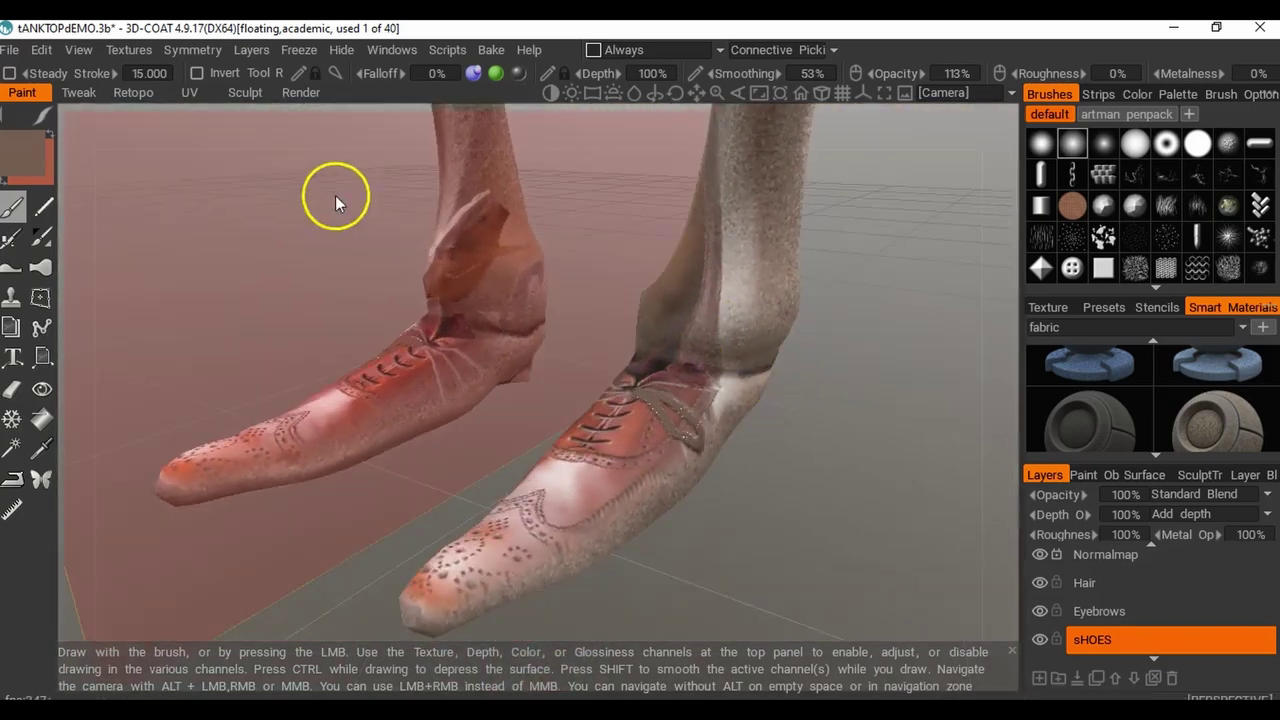
click(50, 133)
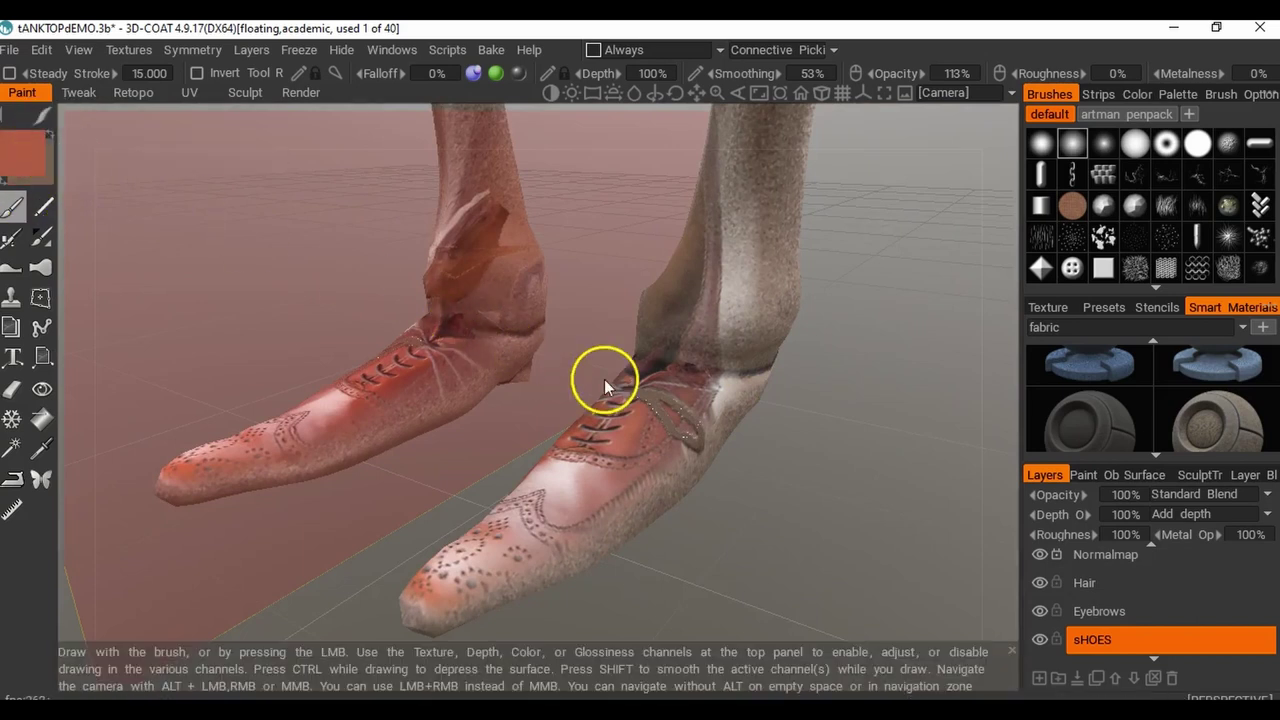
key(ctrl+z)
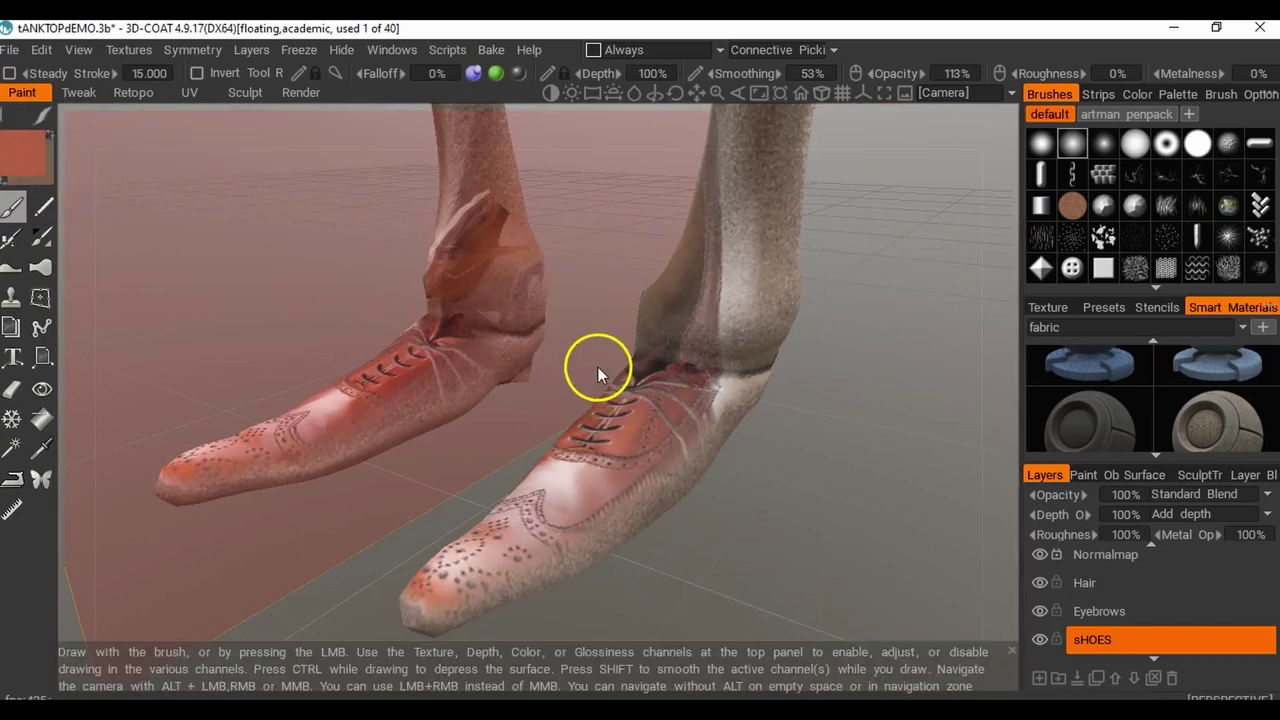
Set the paint colour to a muted grey-brown with hue 25.937, saturation 10% and lightness 53%.
click(34, 154)
click(395, 377)
drag(395, 377, 389, 442)
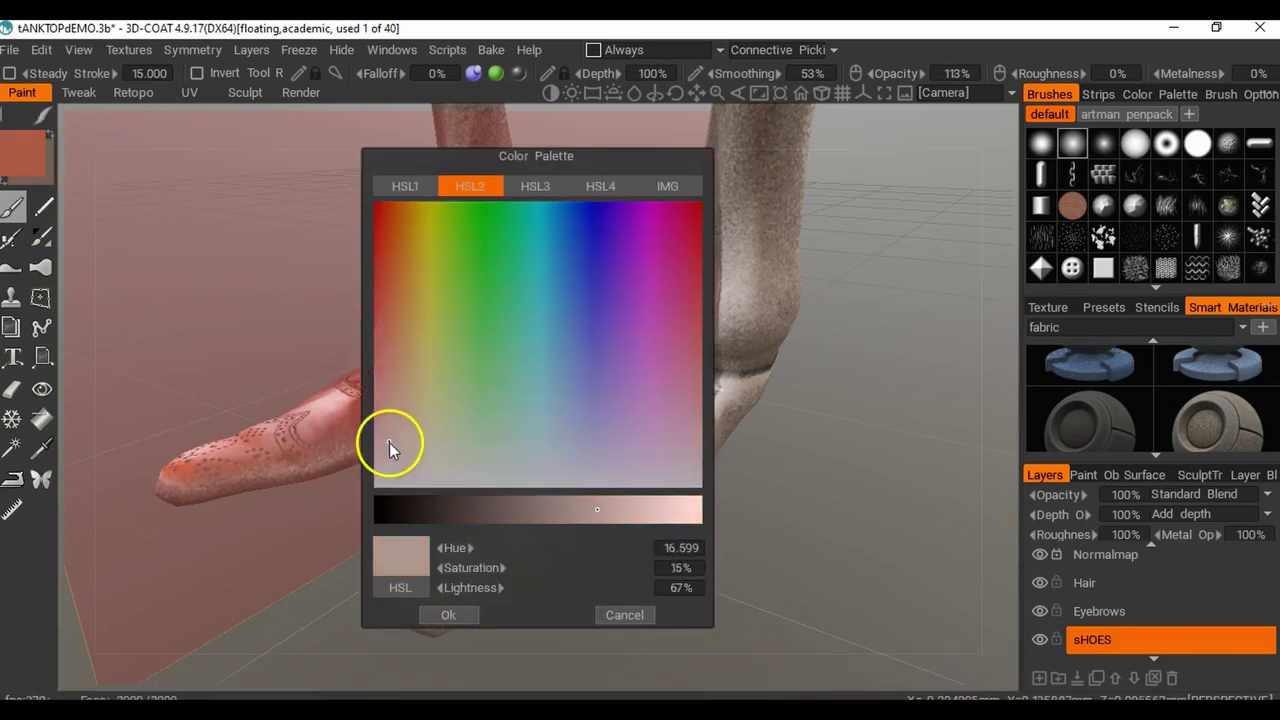
drag(597, 525, 547, 513)
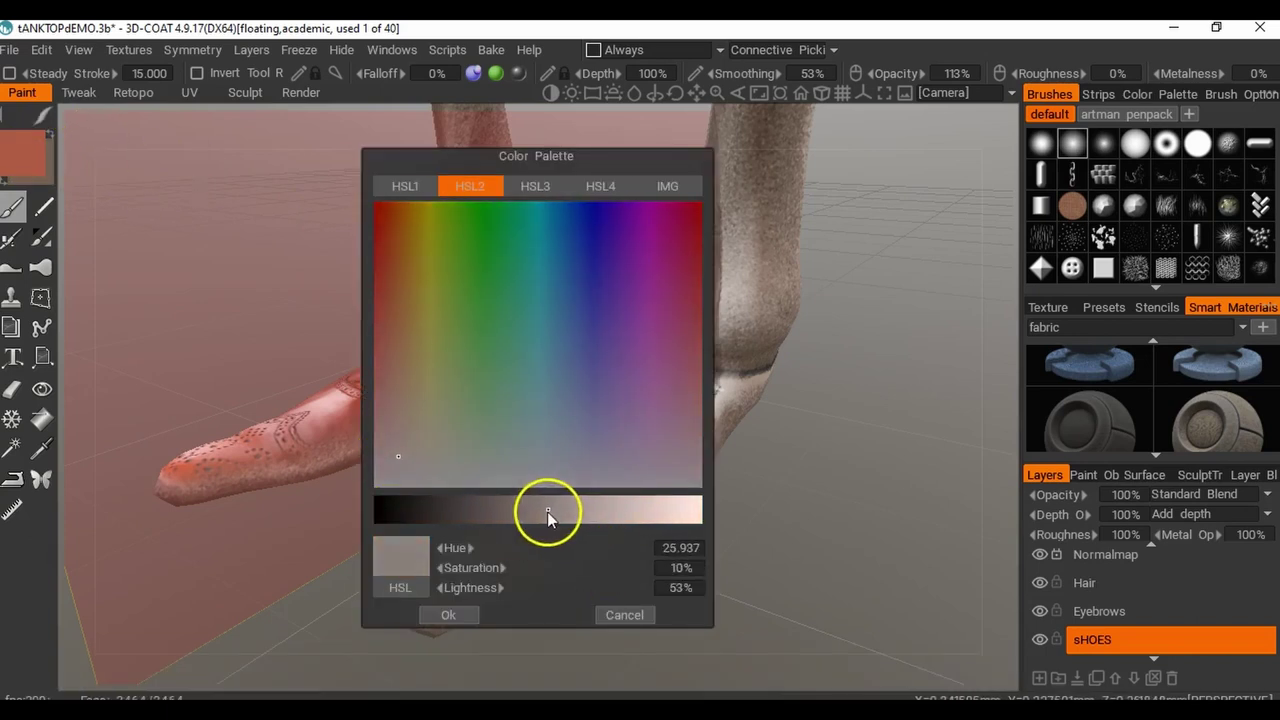
click(455, 617)
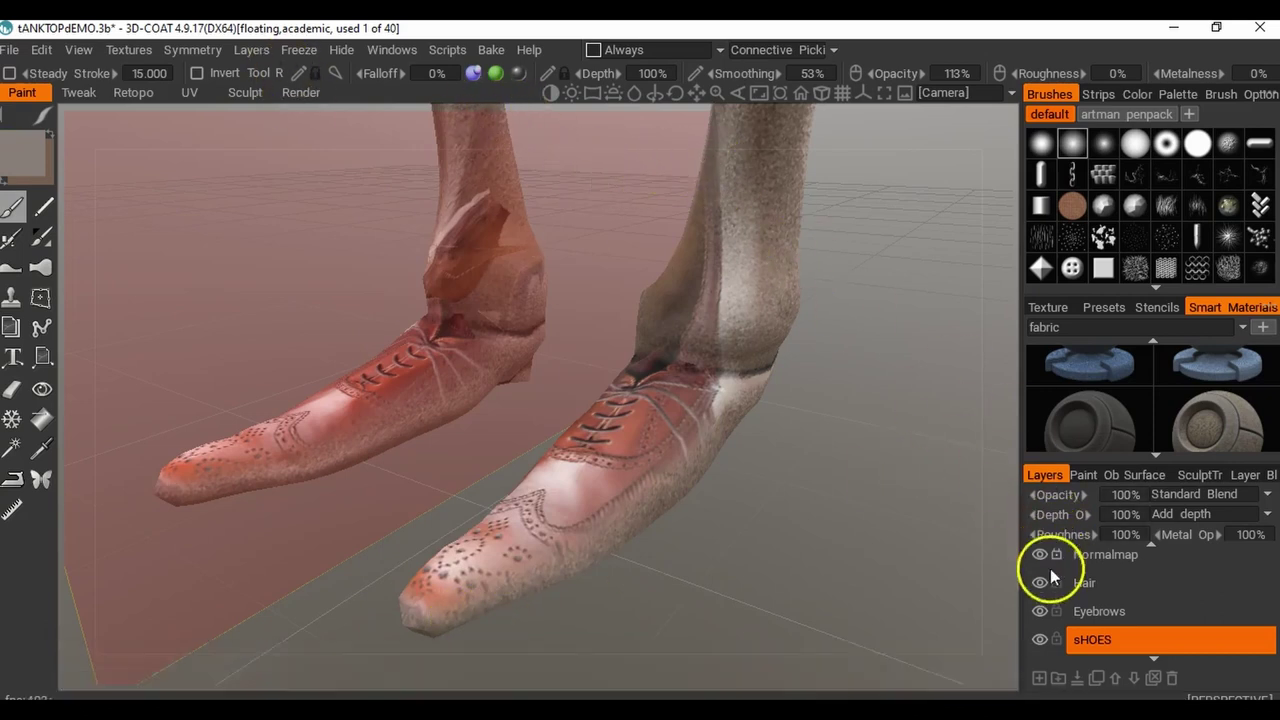
Set the roughness of the sHOES layer to 0%.
click(1127, 535)
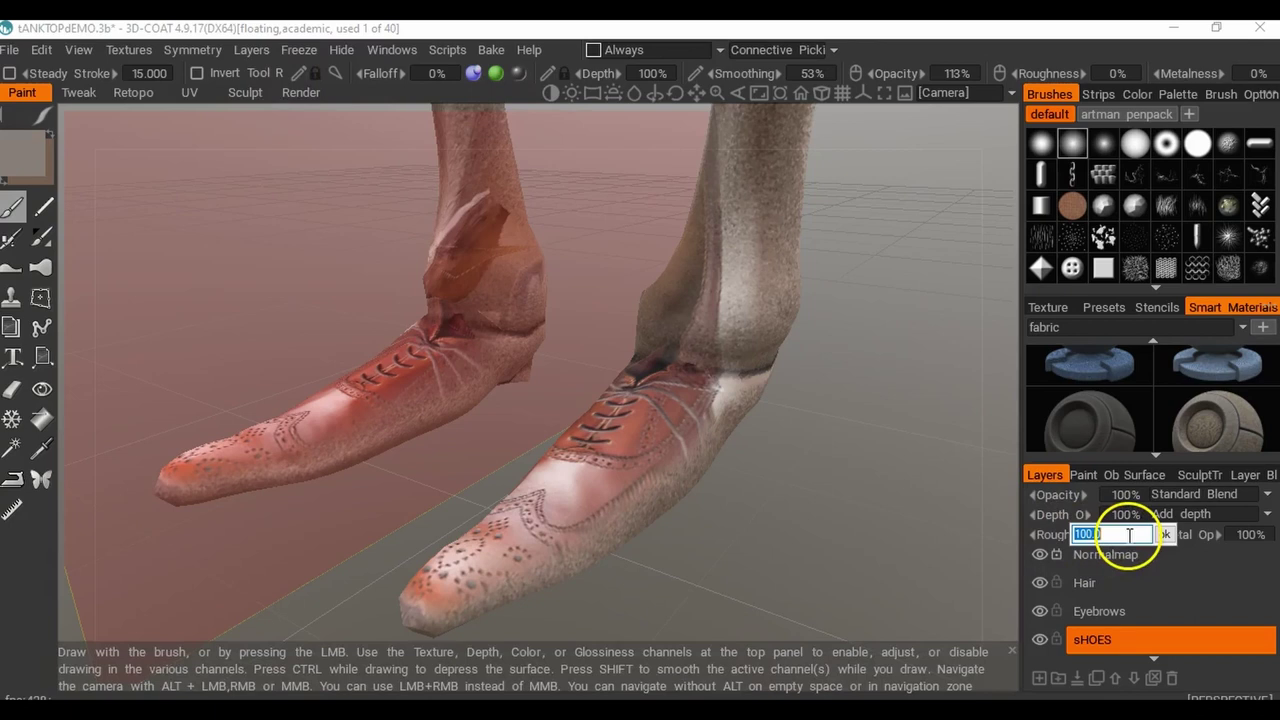
text(0)
key(Return)
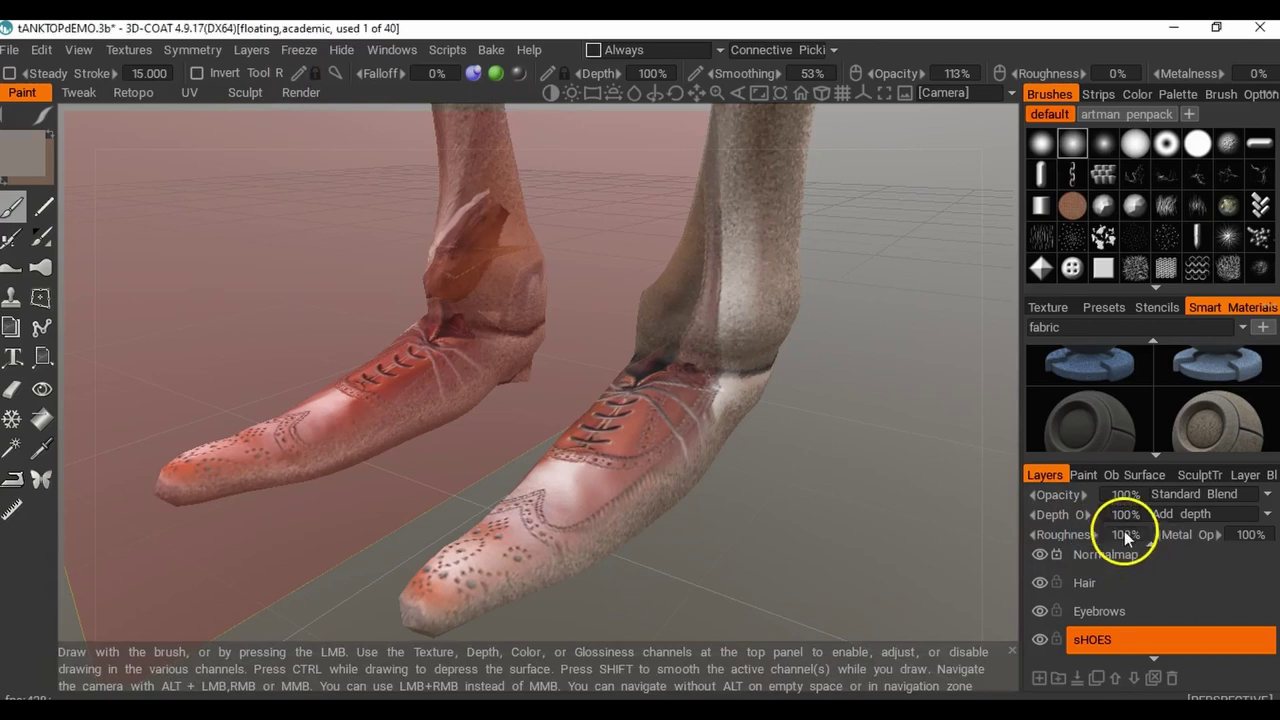
Paint a grey lace loop running from the knot down the outer side of the shoe.
mouse_move(814, 442)
mouse_down()
mouse_move(774, 509)
mouse_move(834, 400)
mouse_move(731, 471)
mouse_up()
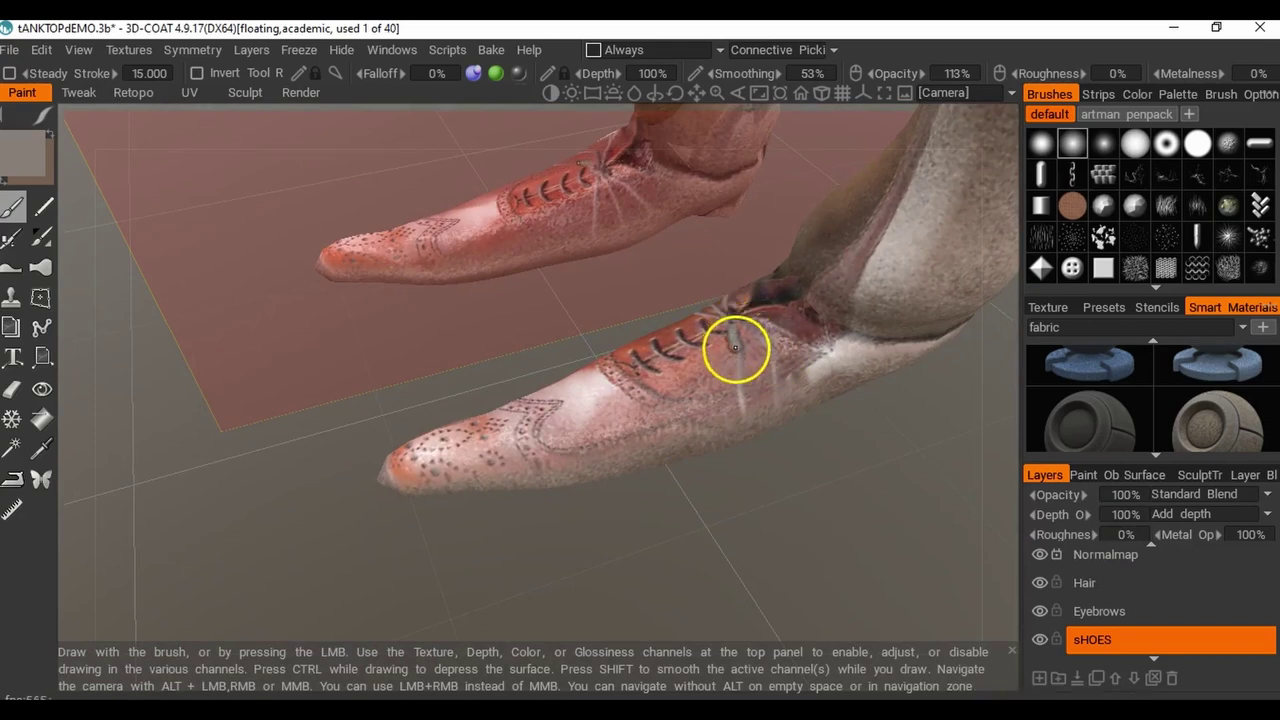
mouse_move(738, 388)
mouse_down()
mouse_move(749, 406)
mouse_move(771, 403)
mouse_move(780, 374)
mouse_move(742, 325)
mouse_up()
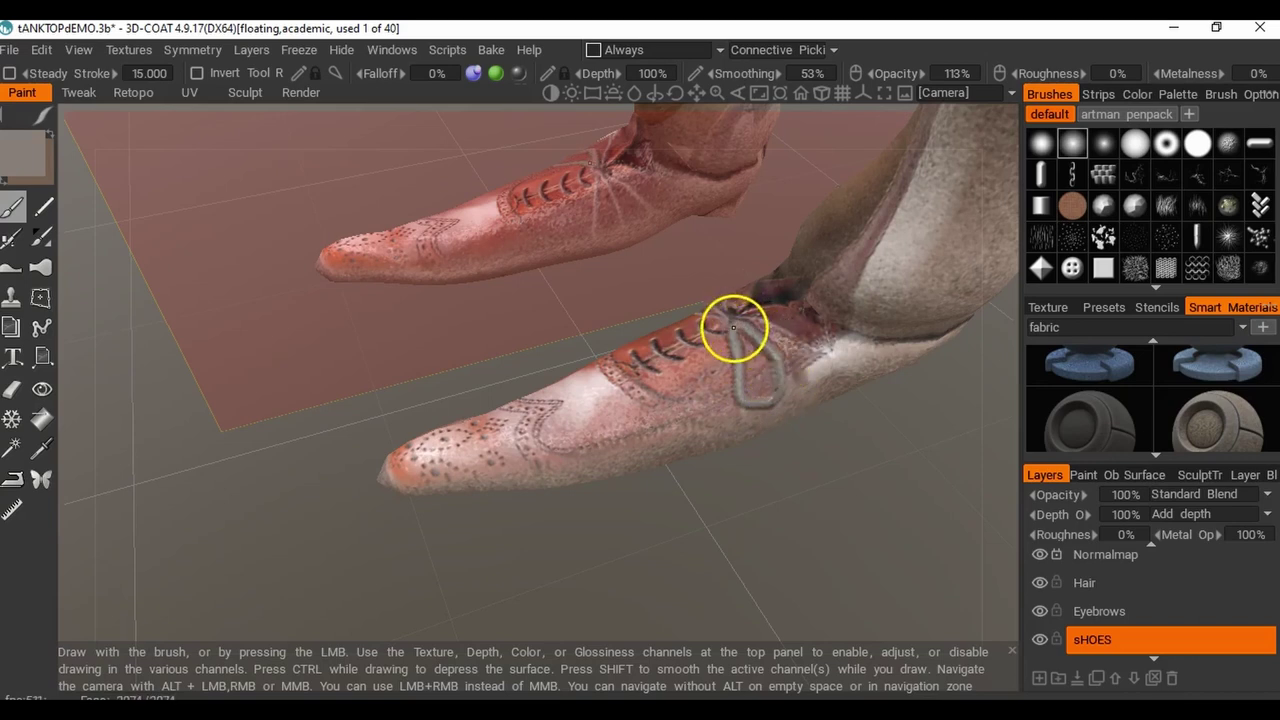
mouse_move(777, 471)
mouse_down()
mouse_move(751, 523)
mouse_move(666, 514)
mouse_move(941, 534)
mouse_up()
mouse_move(555, 350)
mouse_down()
mouse_move(491, 380)
mouse_move(520, 386)
mouse_move(563, 348)
mouse_up()
drag(790, 430, 652, 305)
Make the Dickie Bow layer active and frame the character's waist, legs and shoes from the front.
right_drag(799, 437, 746, 429)
drag(746, 429, 871, 363)
scroll(1157, 600, down, 3)
click(1114, 577)
scroll(1124, 563, up, 2)
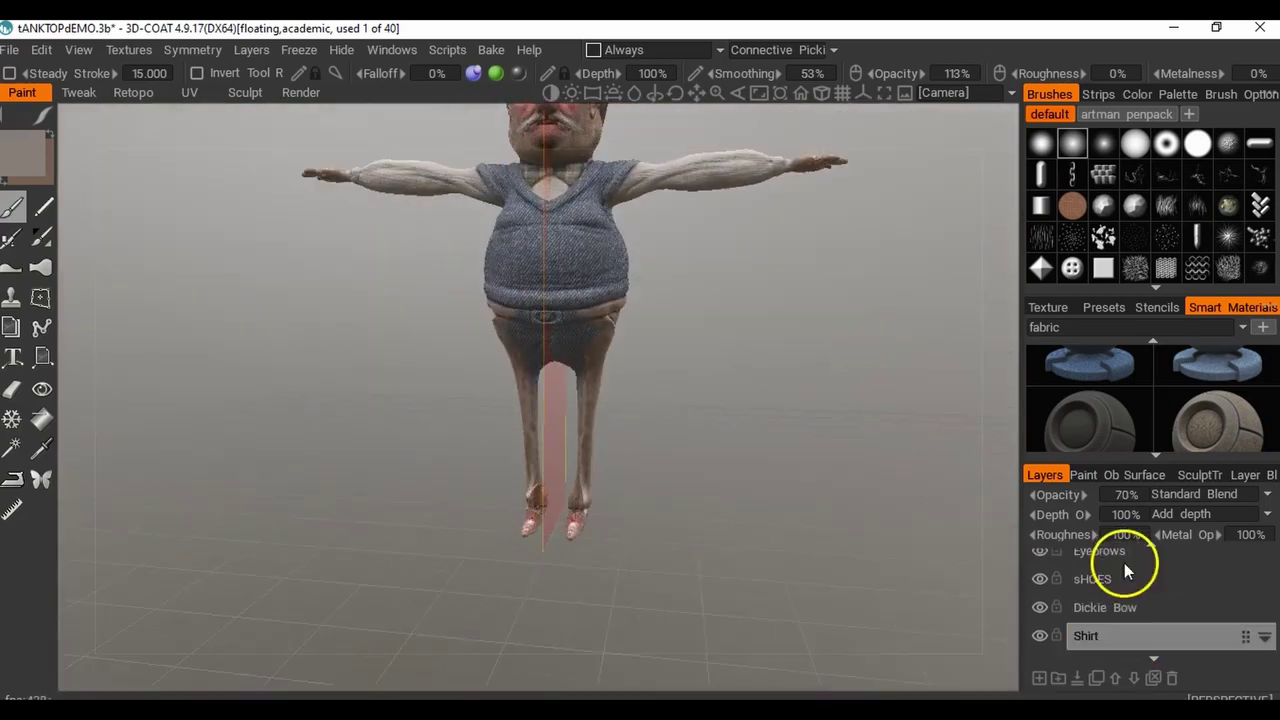
click(1129, 613)
scroll(750, 285, up, 5)
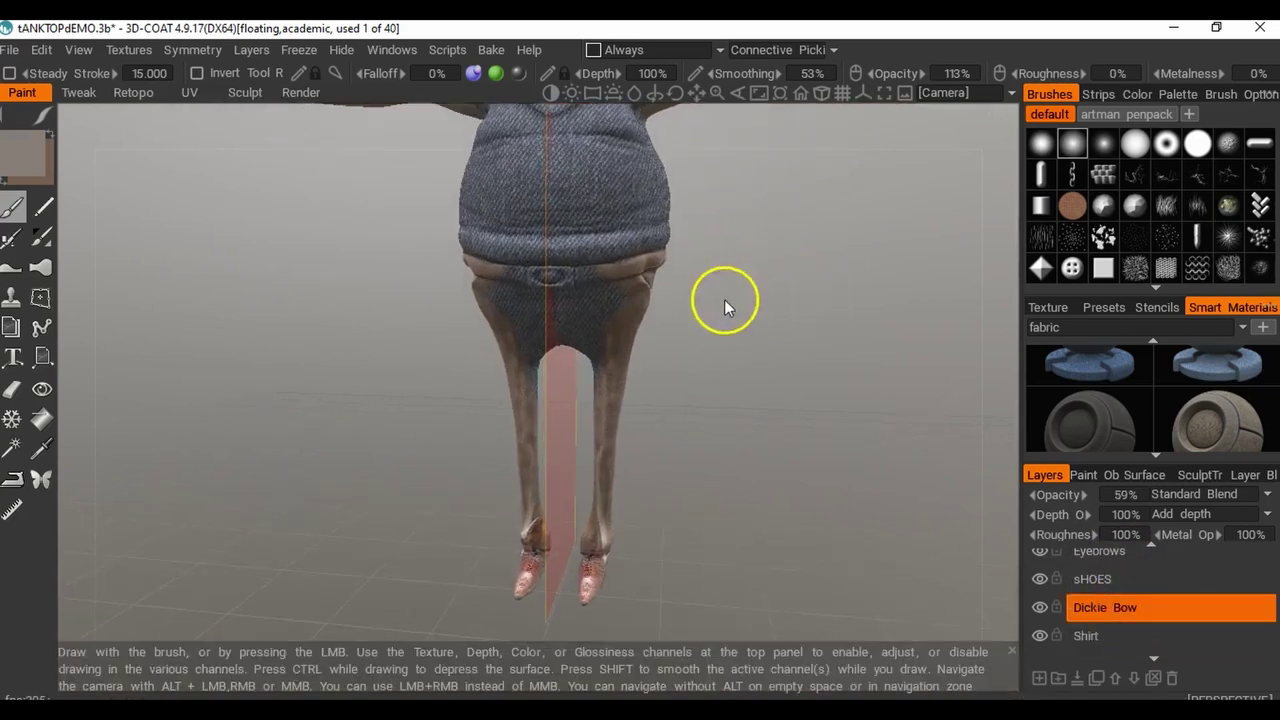
Examine the painted outfit from the front and the side, down to the waist and crotch of the trousers.
middle_drag(733, 234, 727, 379)
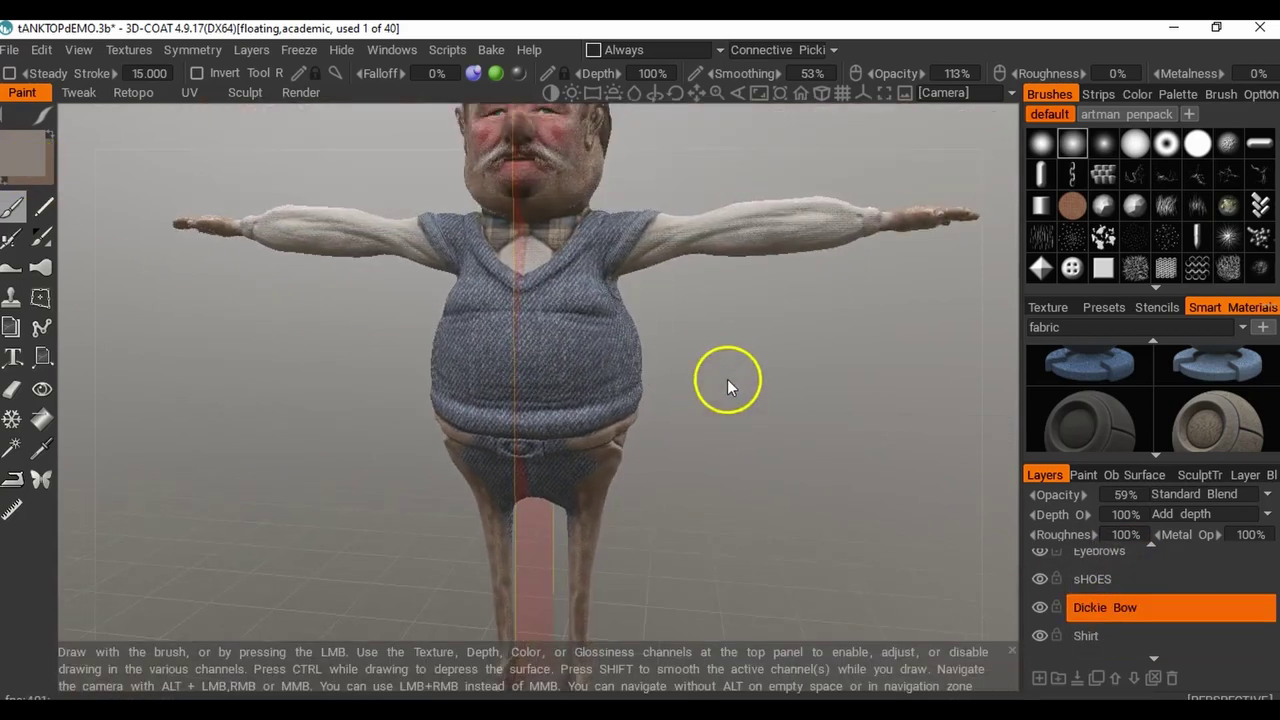
drag(727, 379, 677, 376)
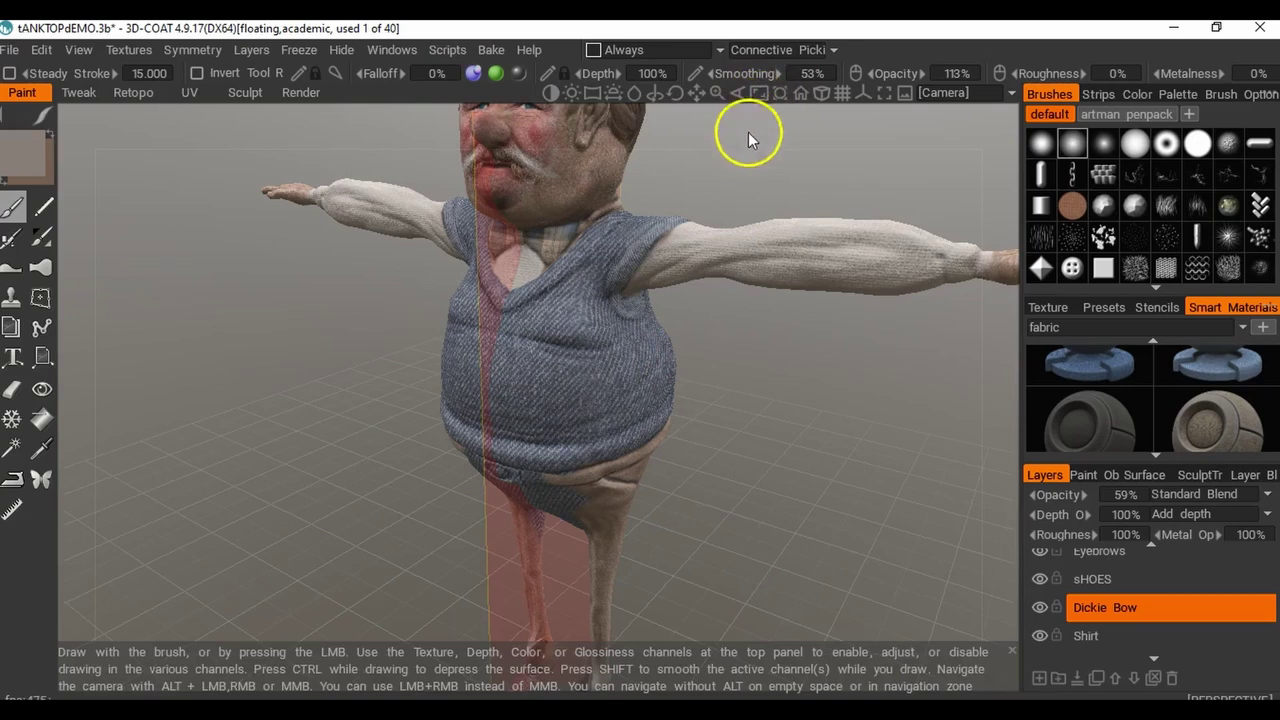
drag(737, 371, 652, 357)
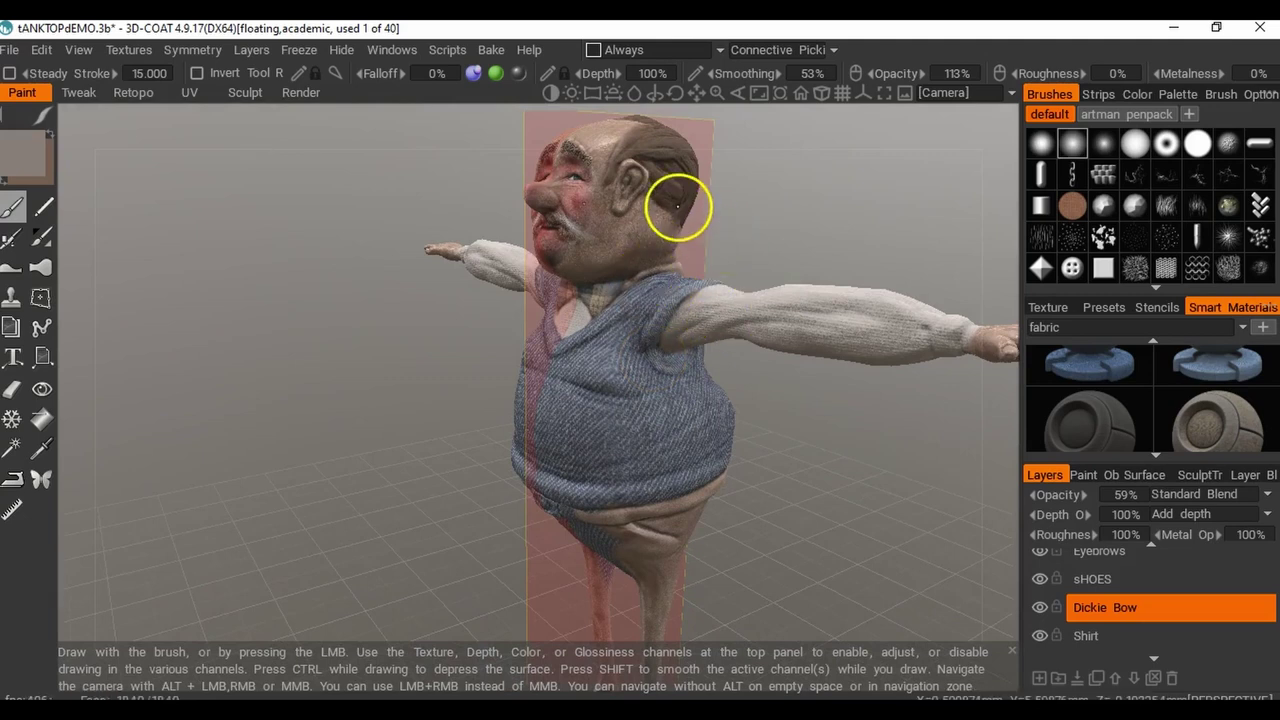
drag(246, 299, 379, 269)
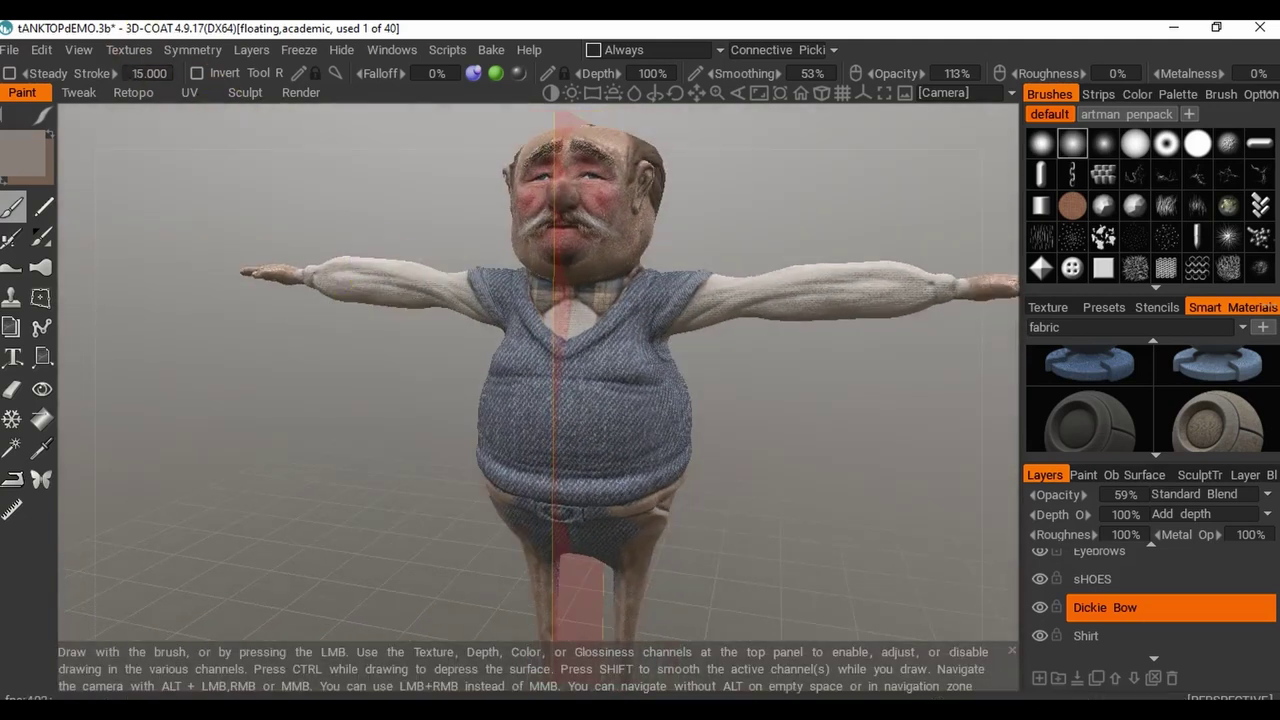
click(20, 215)
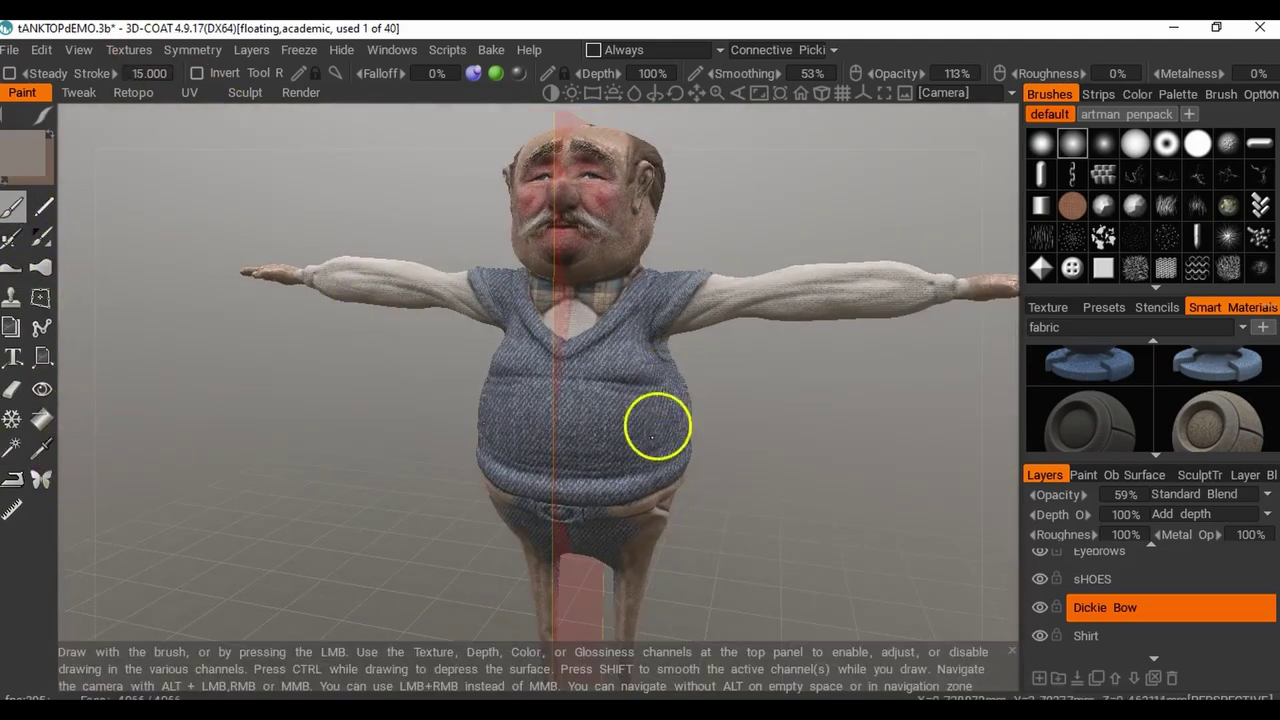
middle_drag(714, 536, 662, 358)
right_drag(662, 358, 711, 455)
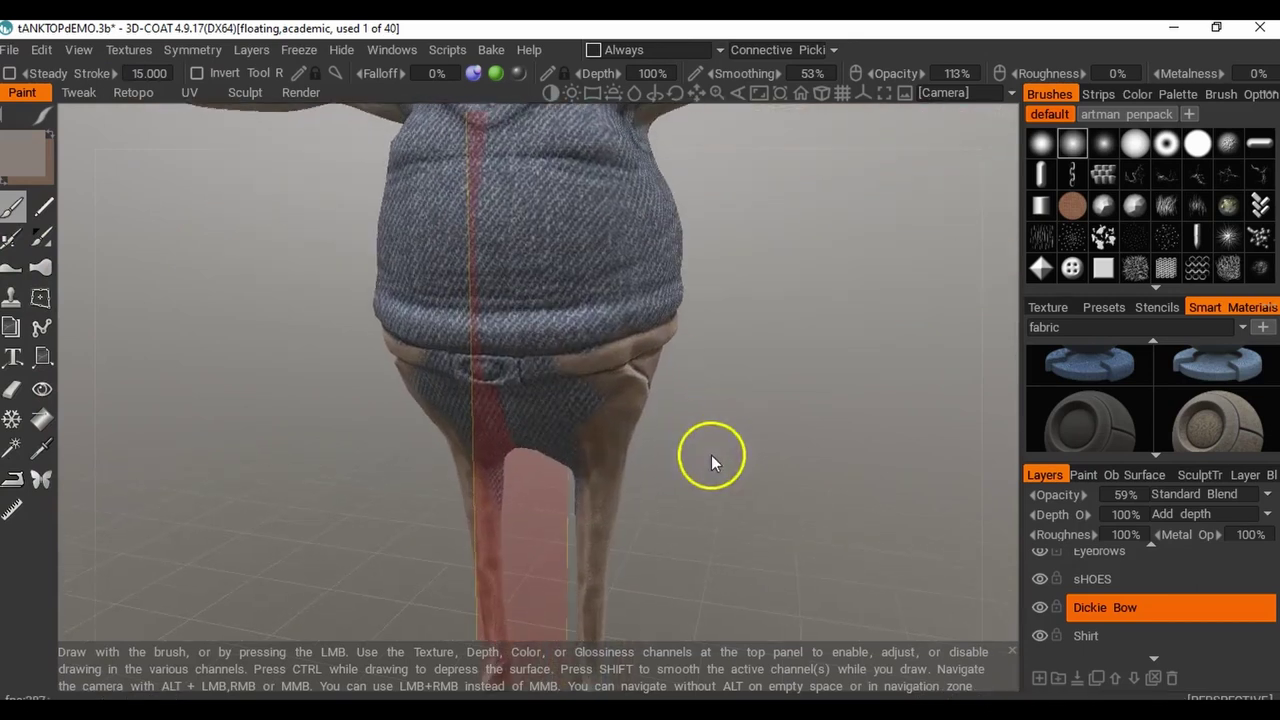
mouse_move(577, 423)
right_down()
mouse_move(637, 432)
mouse_move(580, 451)
right_up()
click(564, 439)
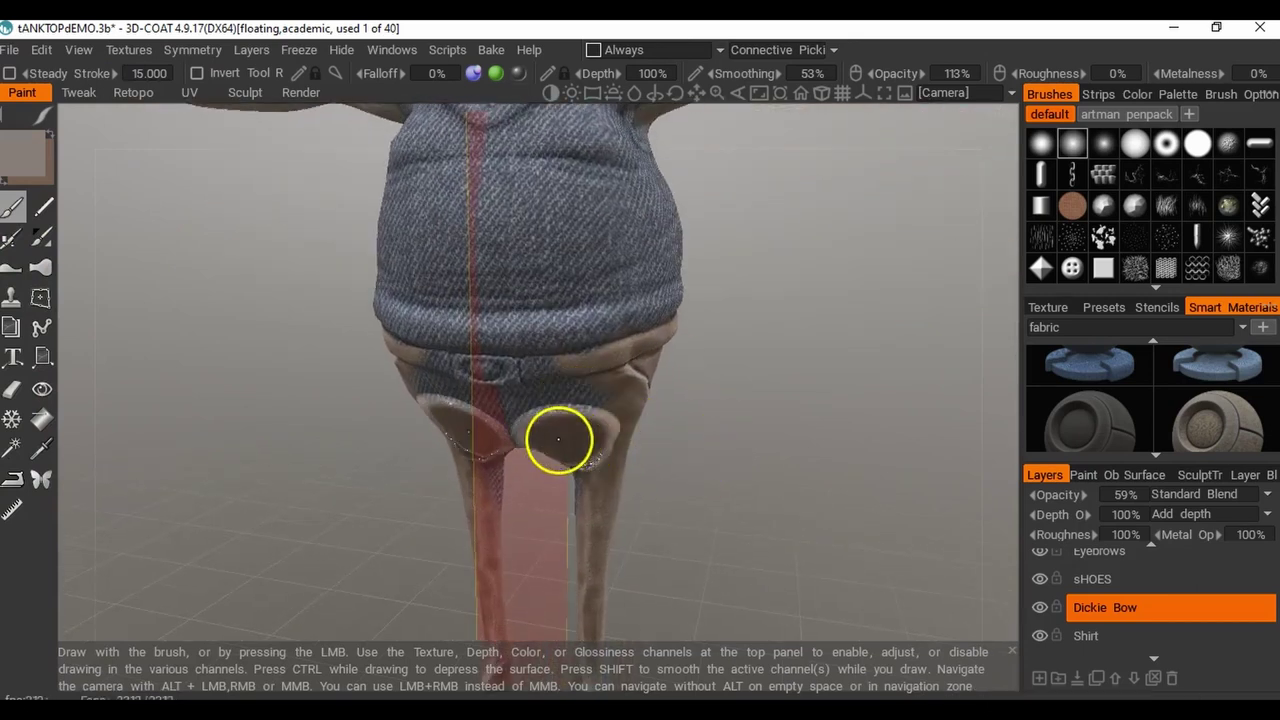
mouse_move(538, 468)
mouse_down()
mouse_move(563, 449)
mouse_move(410, 395)
mouse_up()
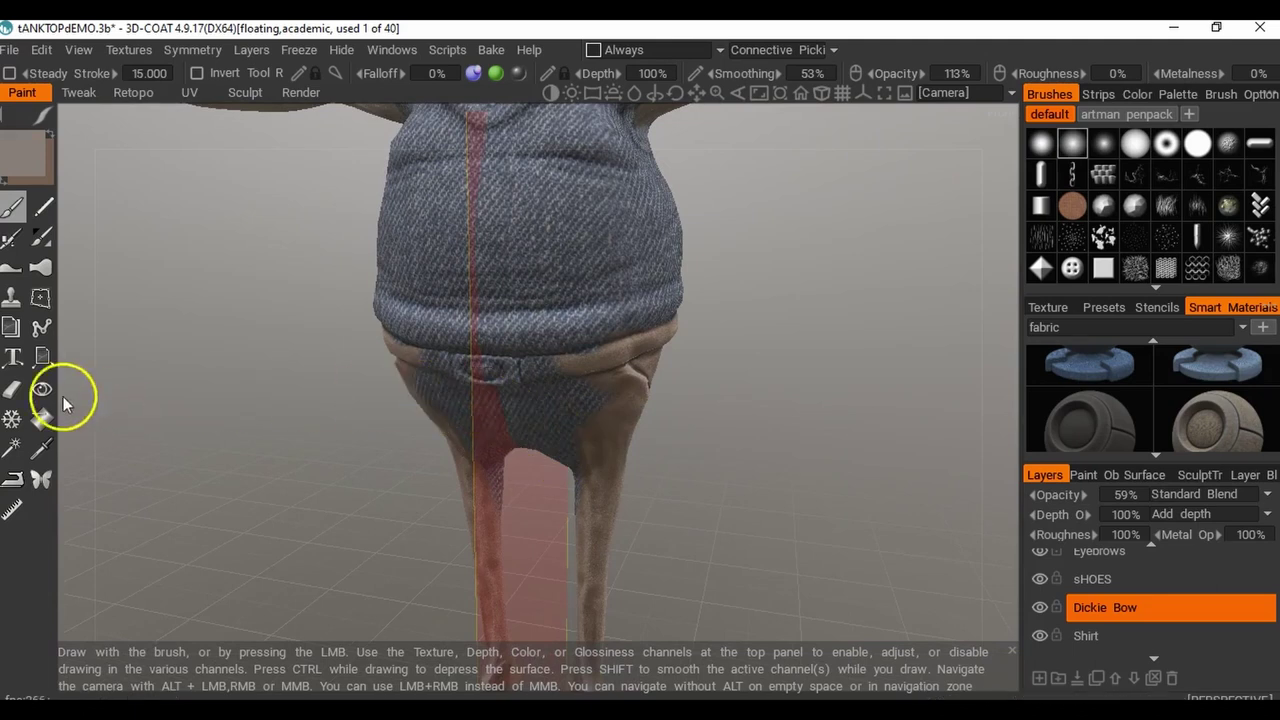
Erase the stray denim texture from the trousers' crotch, belt and buckle on the Dickie Bow layer.
click(12, 390)
mouse_move(598, 428)
mouse_down()
mouse_move(569, 449)
mouse_move(477, 457)
mouse_move(425, 436)
mouse_up()
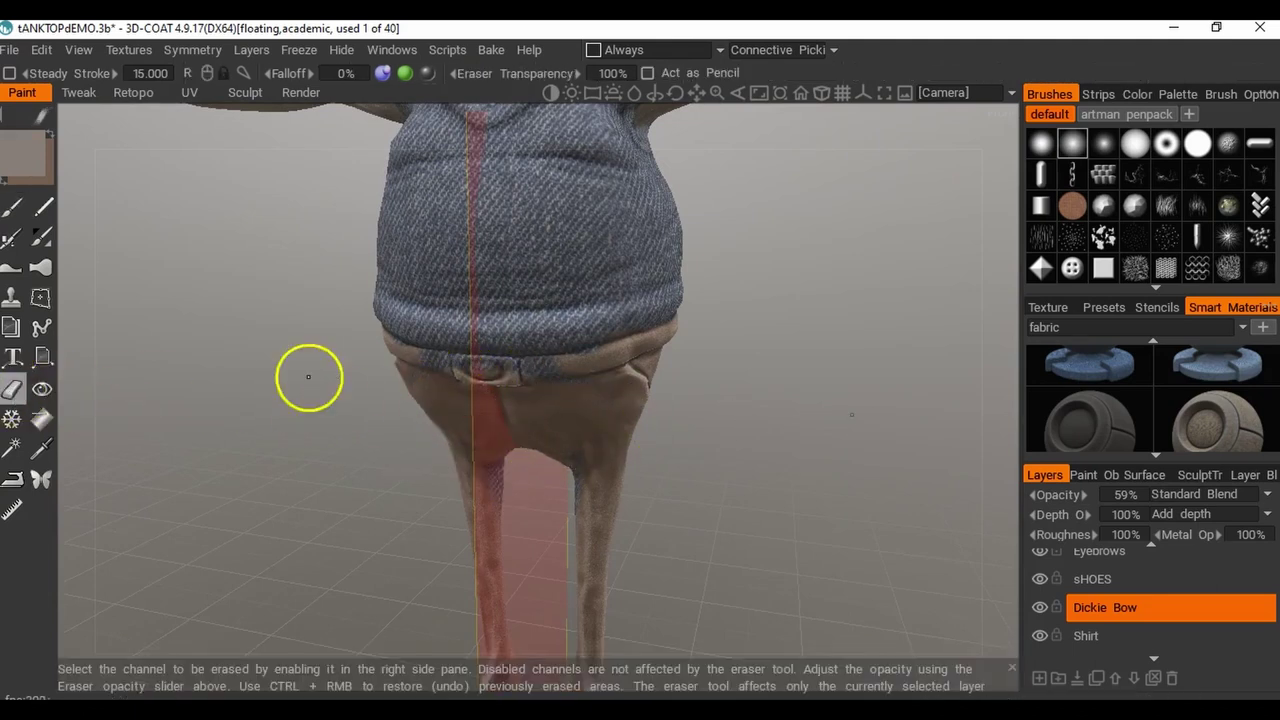
mouse_move(425, 358)
mouse_down()
mouse_move(491, 363)
mouse_move(528, 462)
mouse_up()
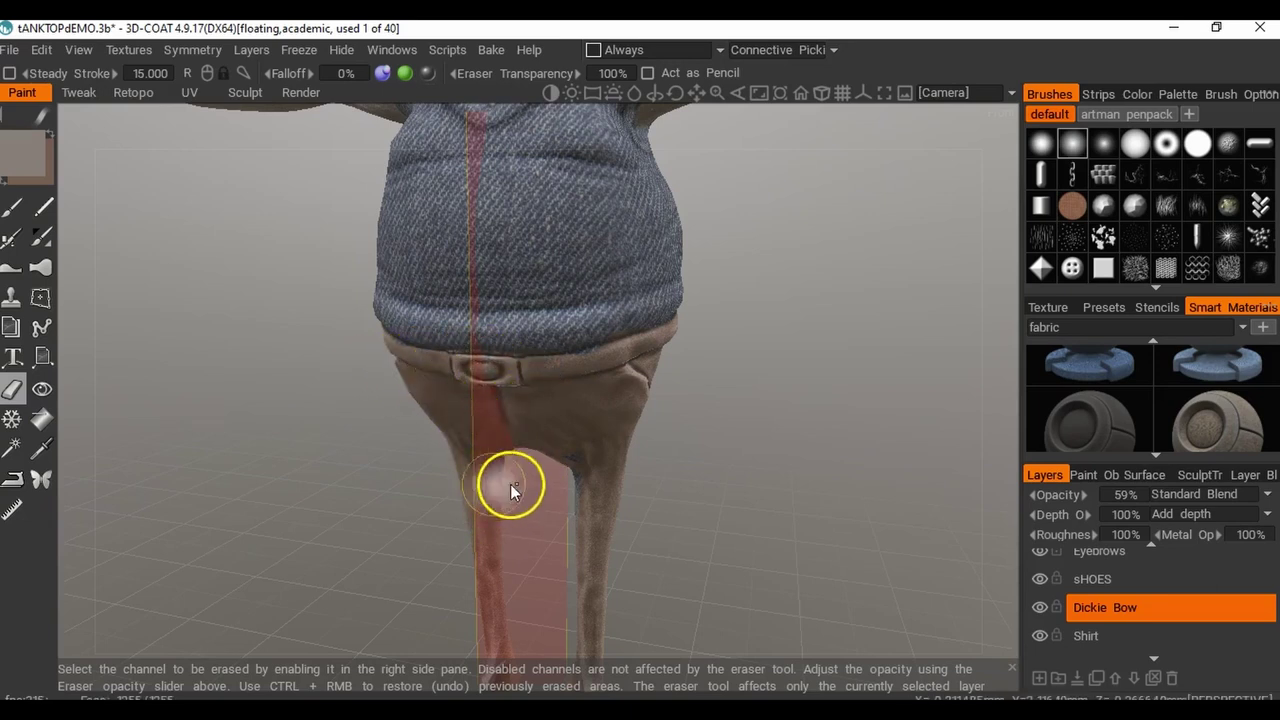
Make the sHOES layer active and erase the stray shoe texture around the ankles.
scroll(748, 452, down, 3)
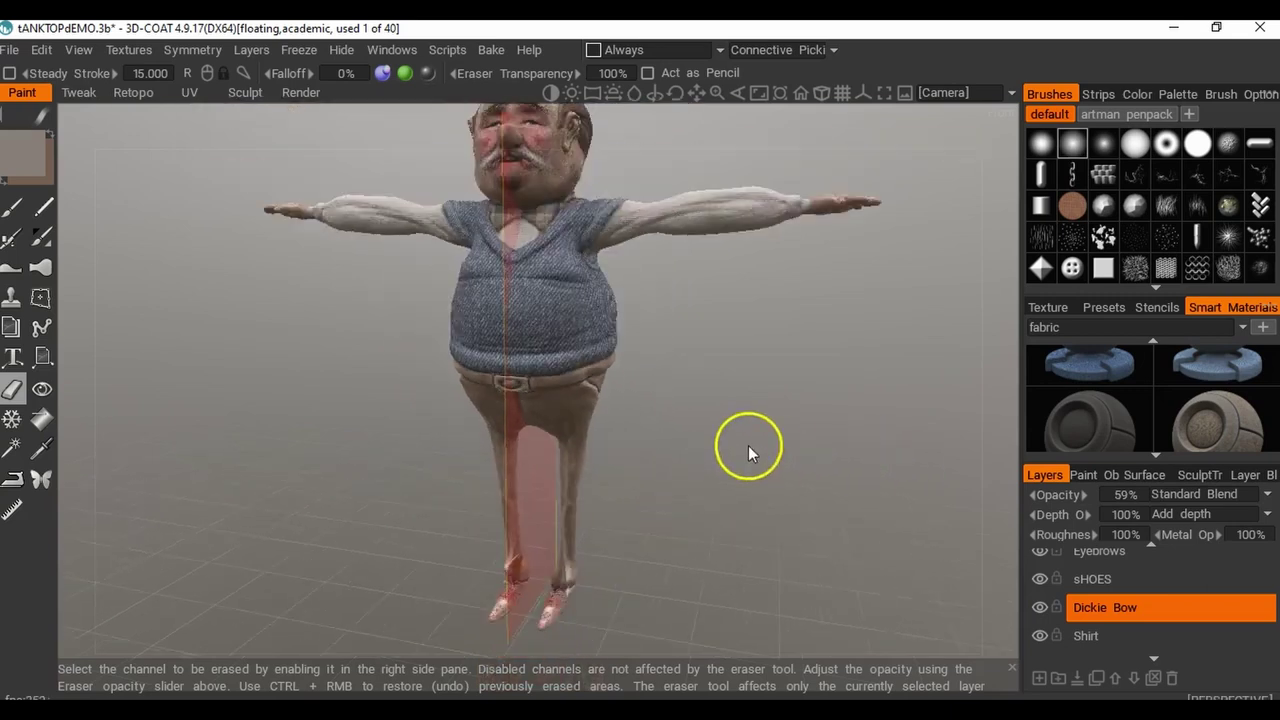
middle_drag(748, 452, 732, 484)
drag(732, 484, 611, 529)
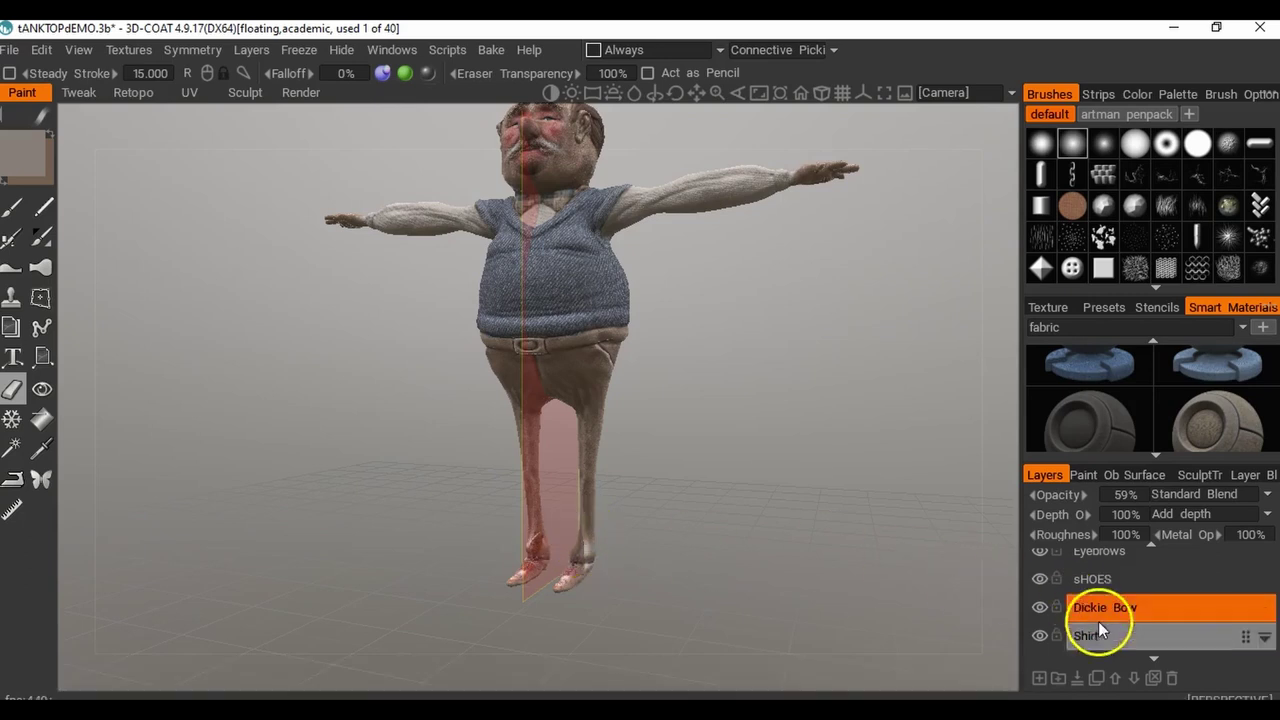
click(1097, 582)
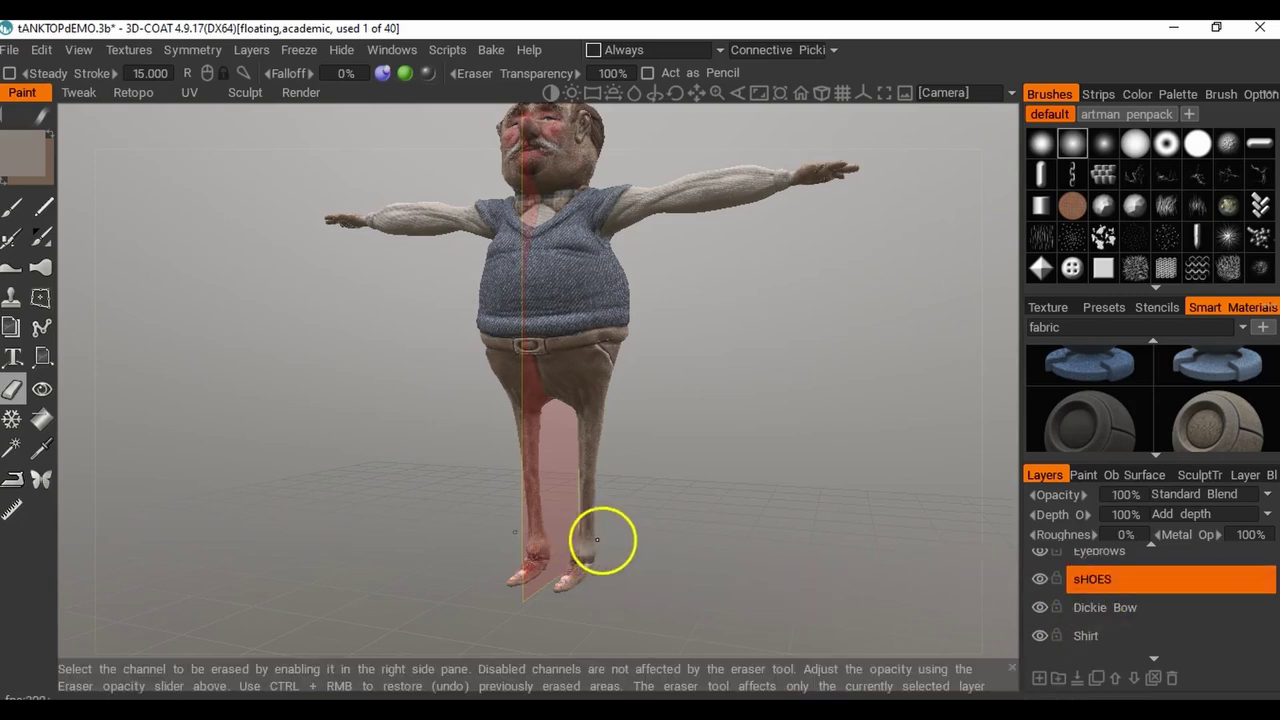
drag(603, 544, 641, 576)
right_drag(641, 576, 775, 583)
middle_drag(775, 583, 765, 506)
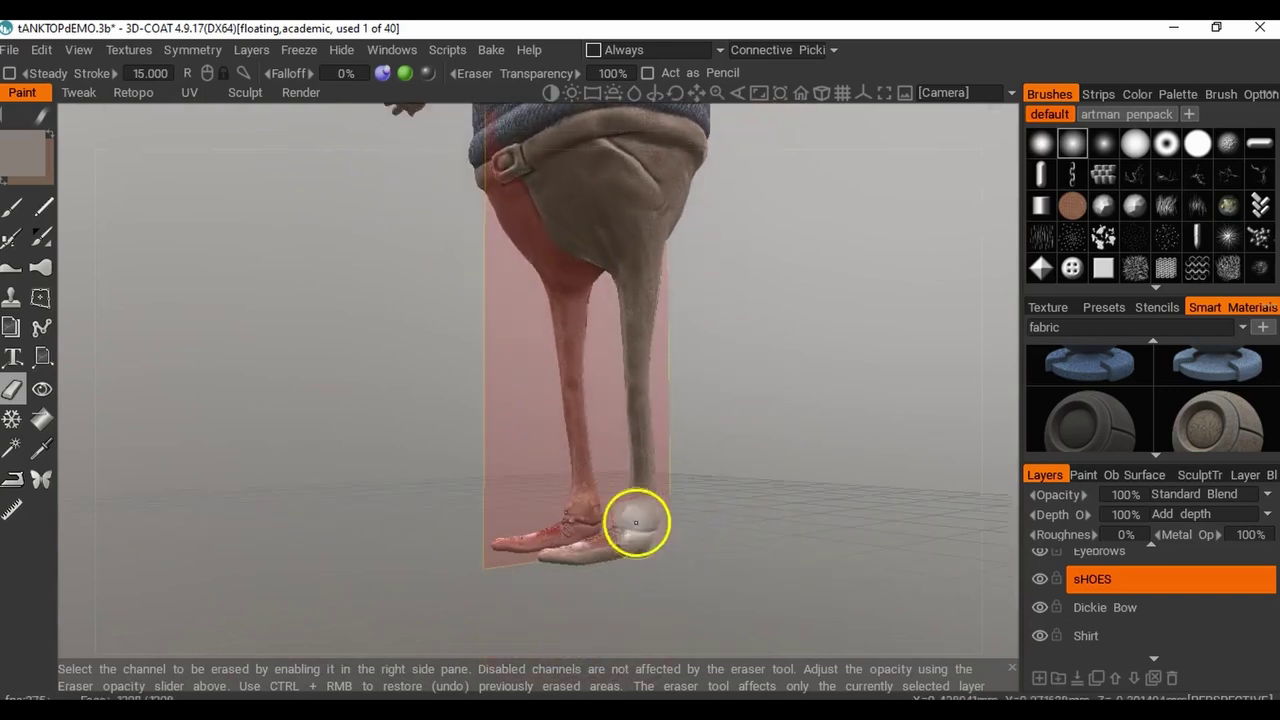
drag(722, 395, 790, 439)
right_drag(790, 439, 640, 400)
middle_drag(640, 400, 640, 444)
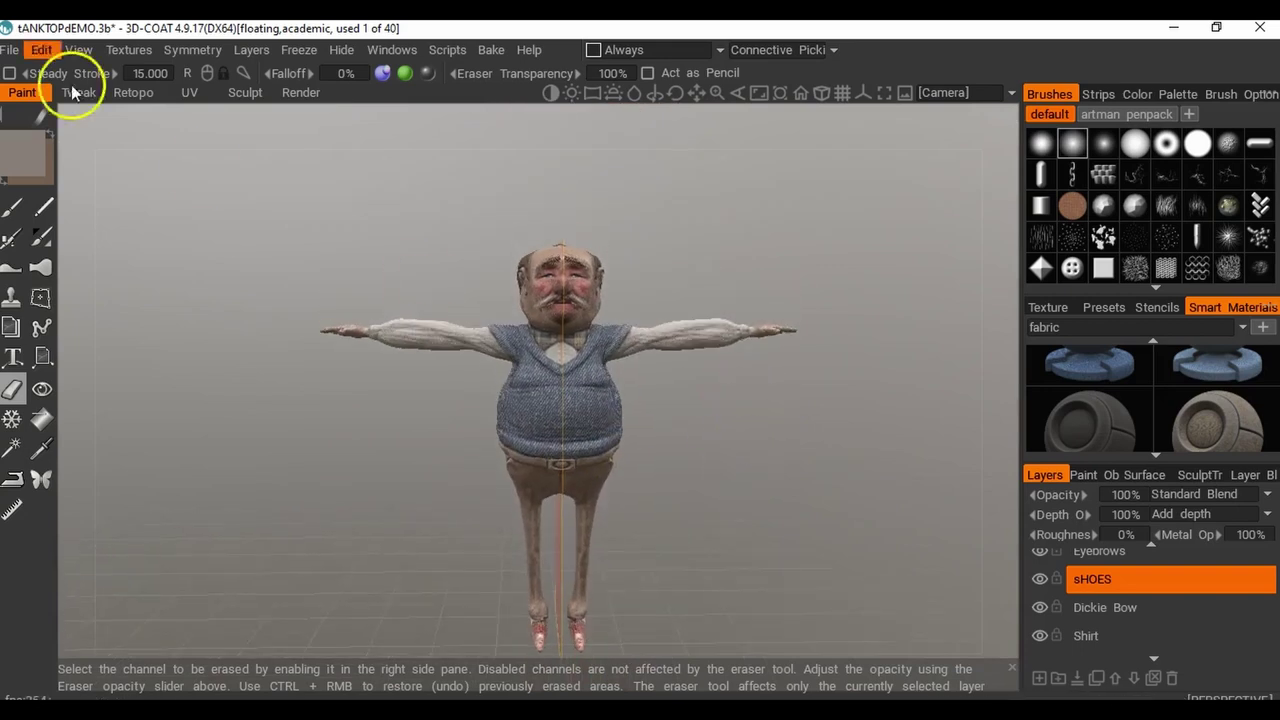
Start an export of objects and textures and create a dEMO folder on the Desktop for the output mesh.
click(12, 50)
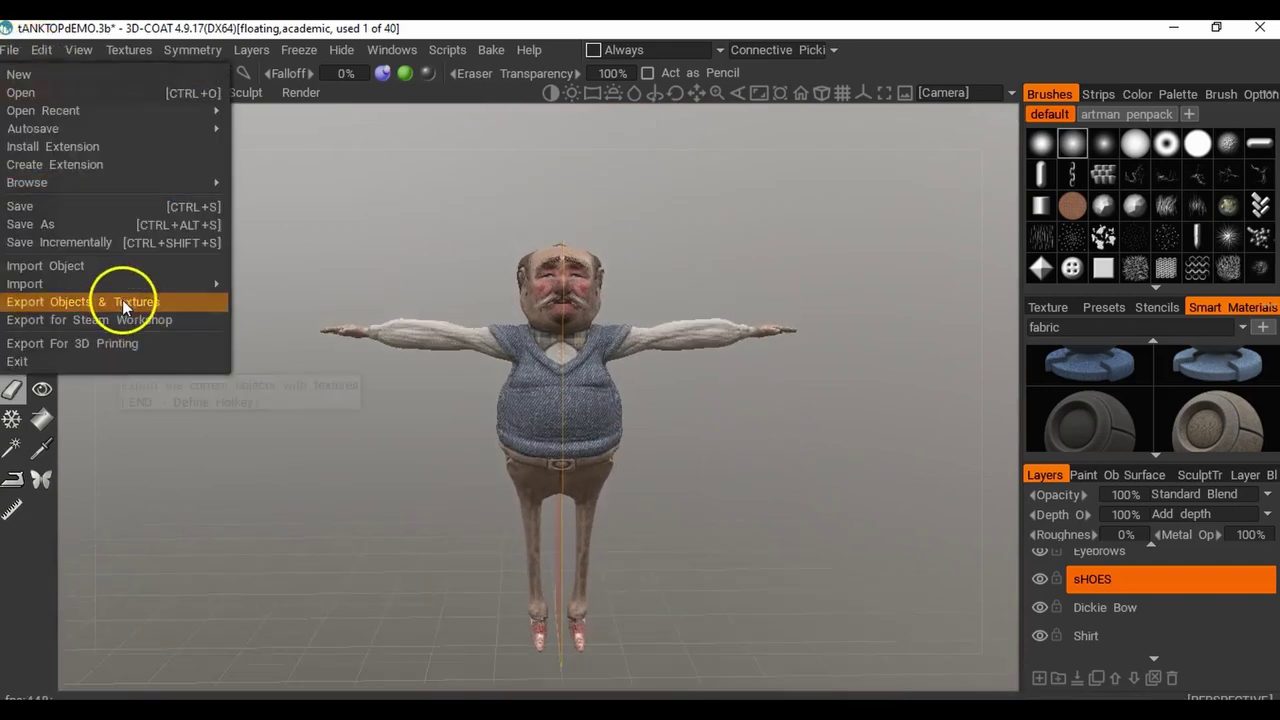
click(125, 303)
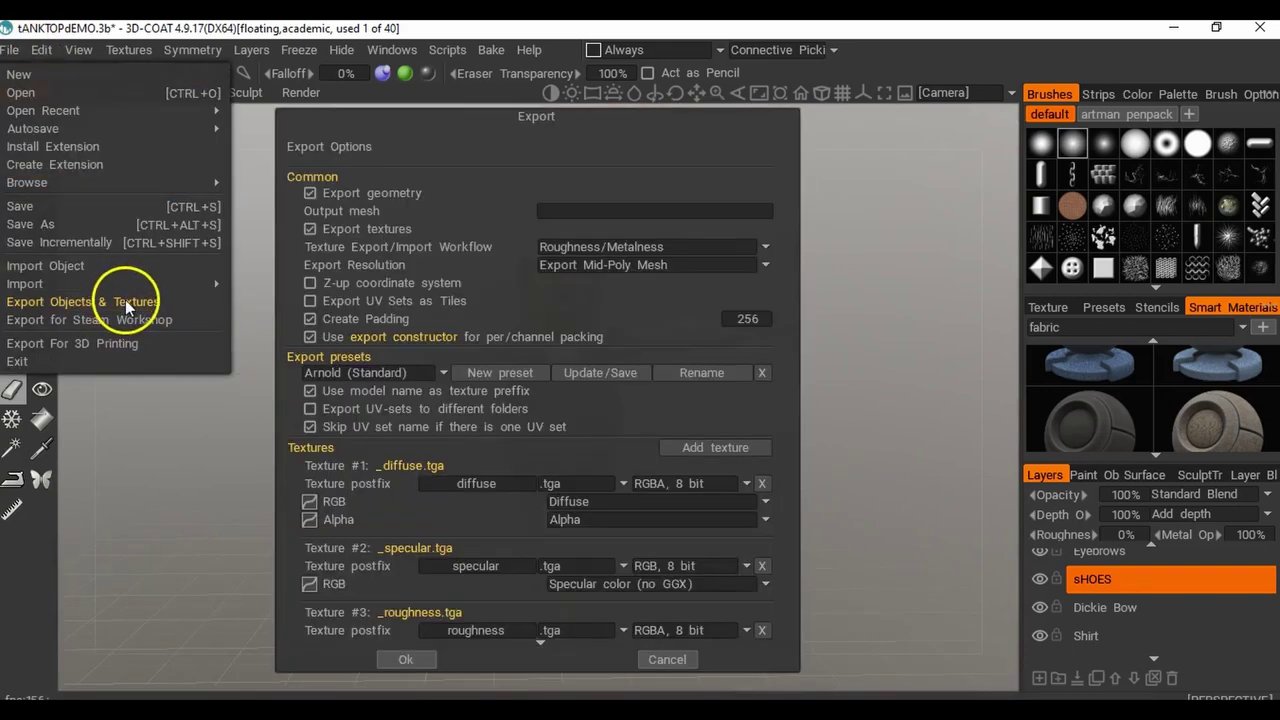
click(587, 213)
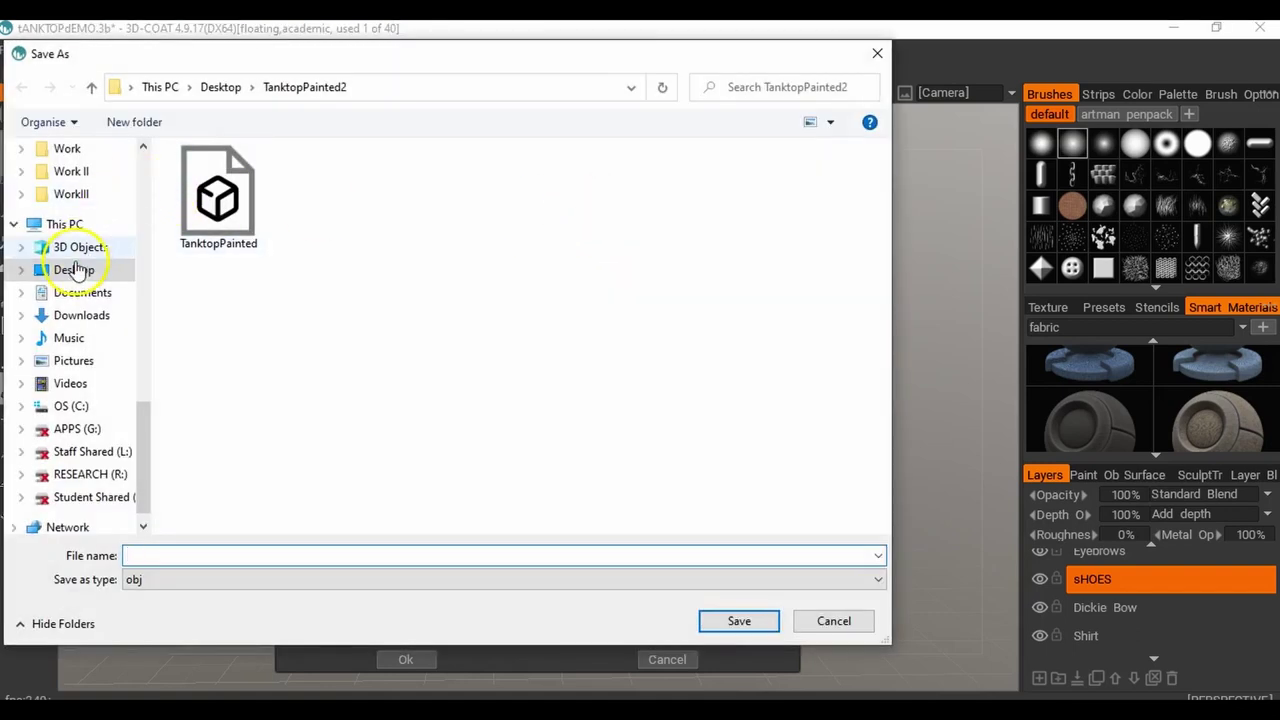
click(75, 270)
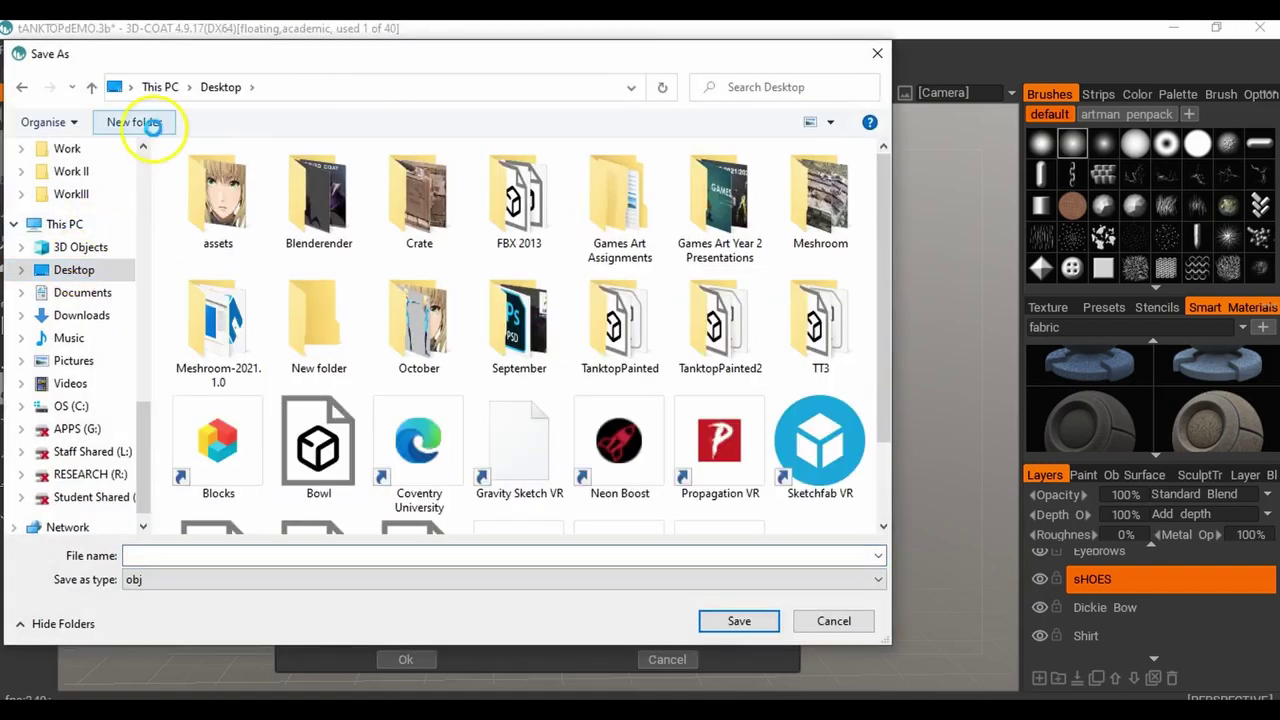
click(152, 124)
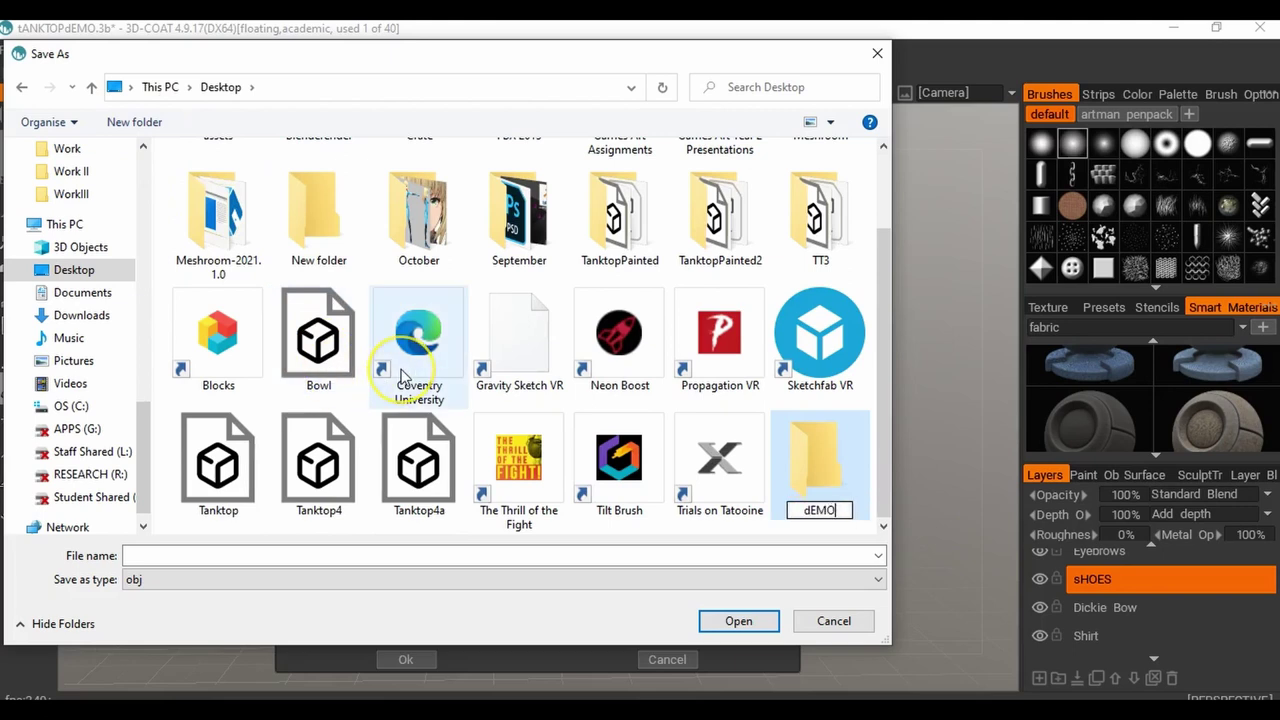
click(752, 628)
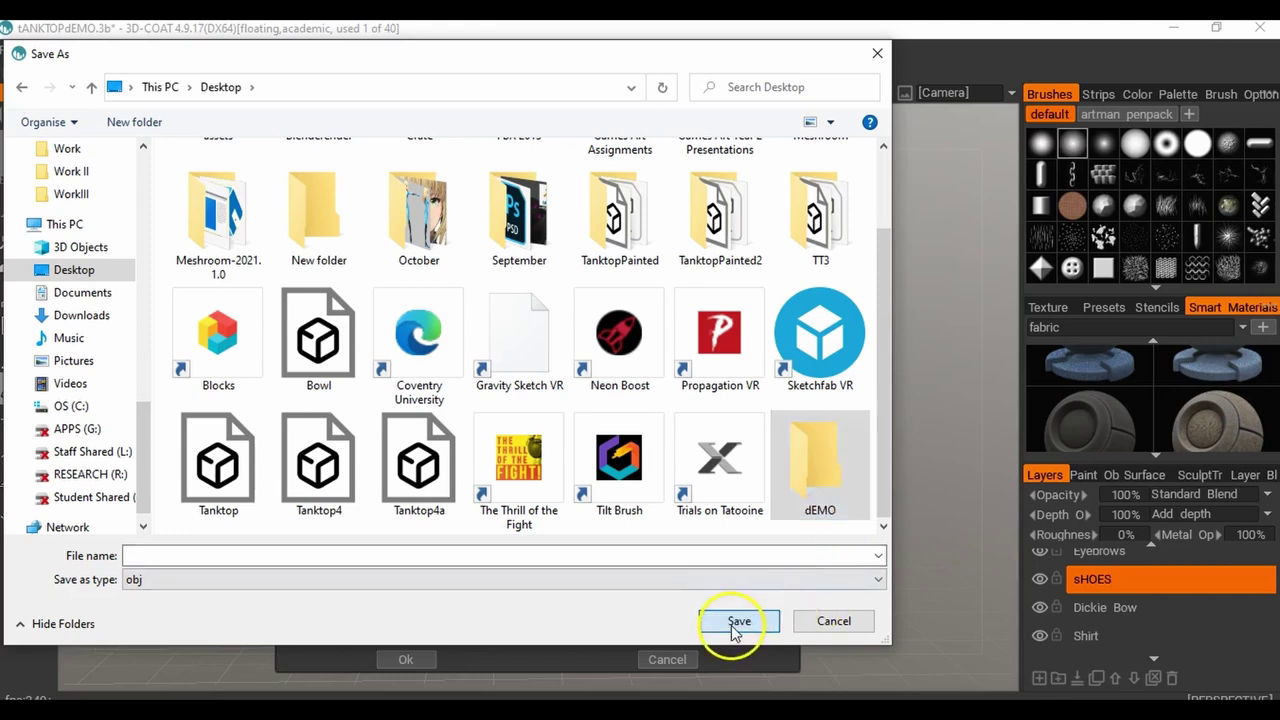
click(733, 624)
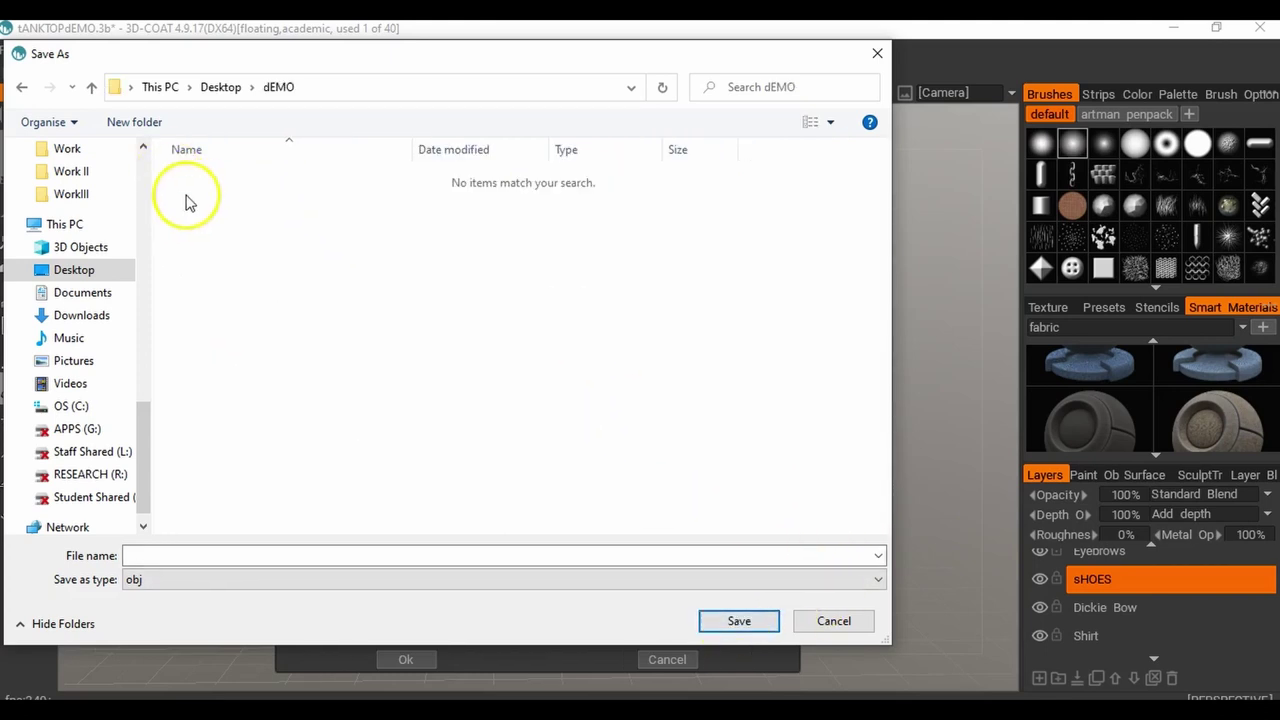
Name the output mesh Tanttop2 in the dEMO folder.
click(170, 553)
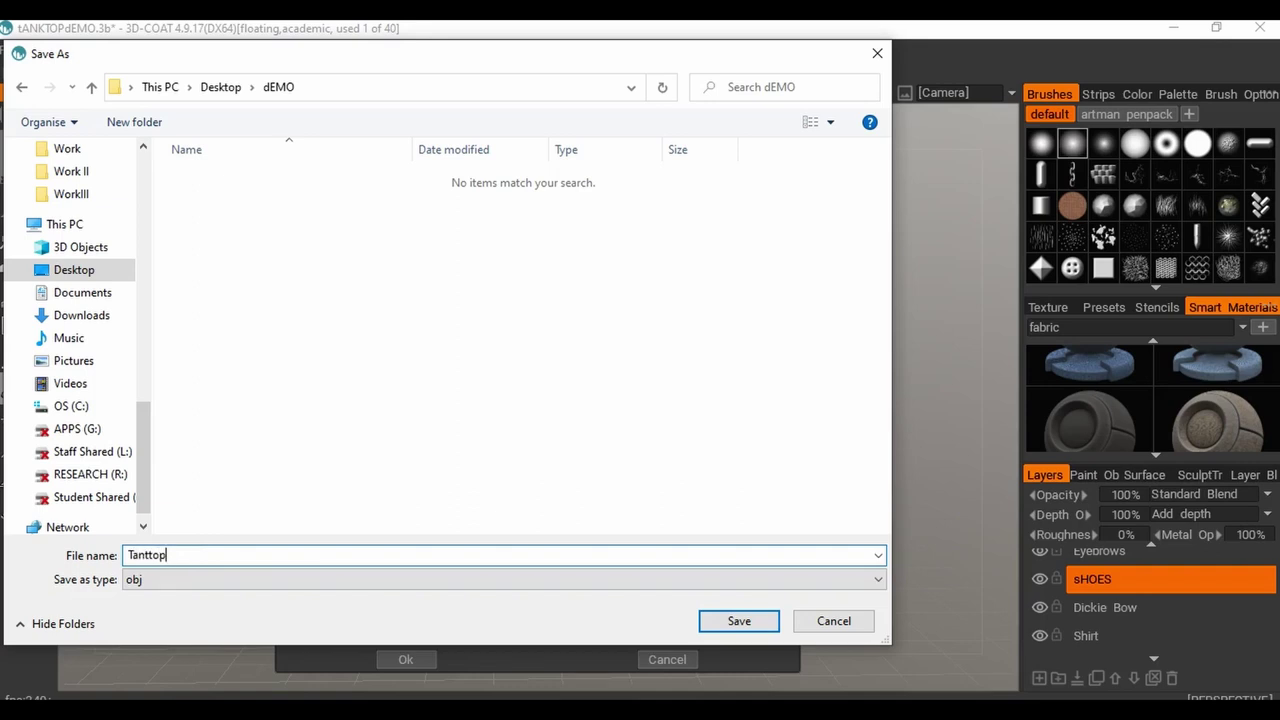
text(2)
key(Return)
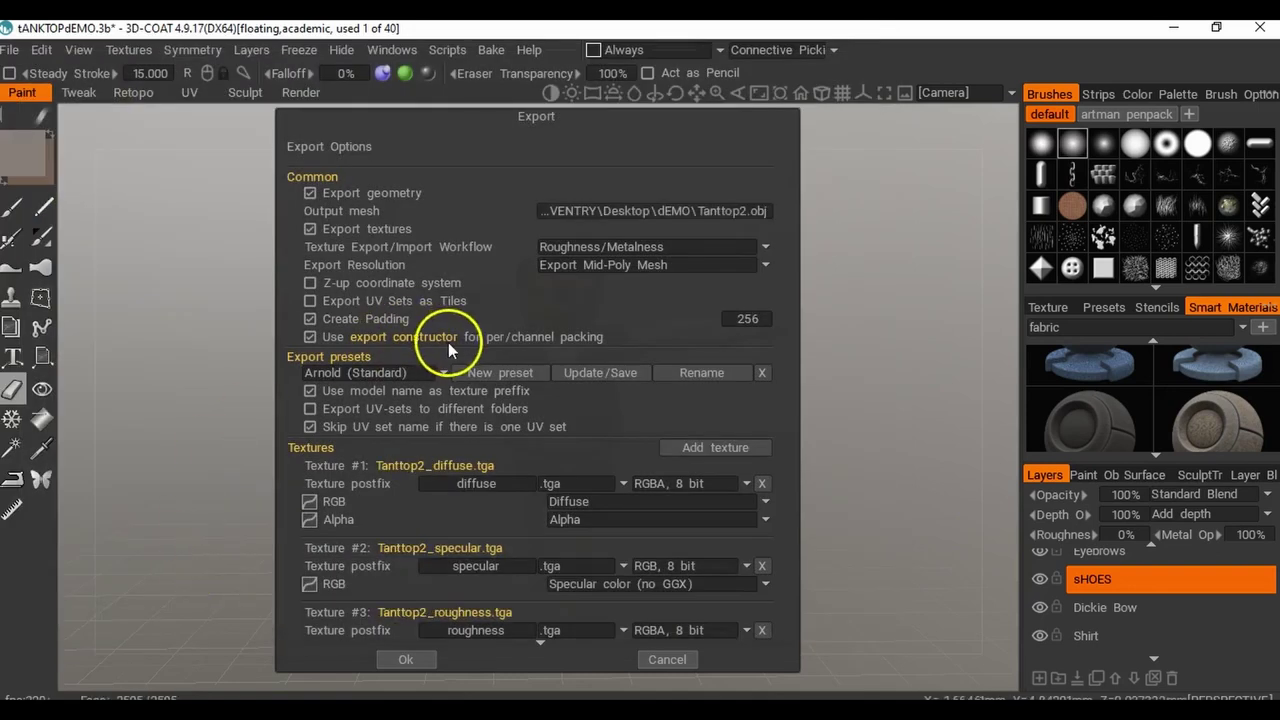
Try to rename the output mesh as TankTop2.
click(722, 211)
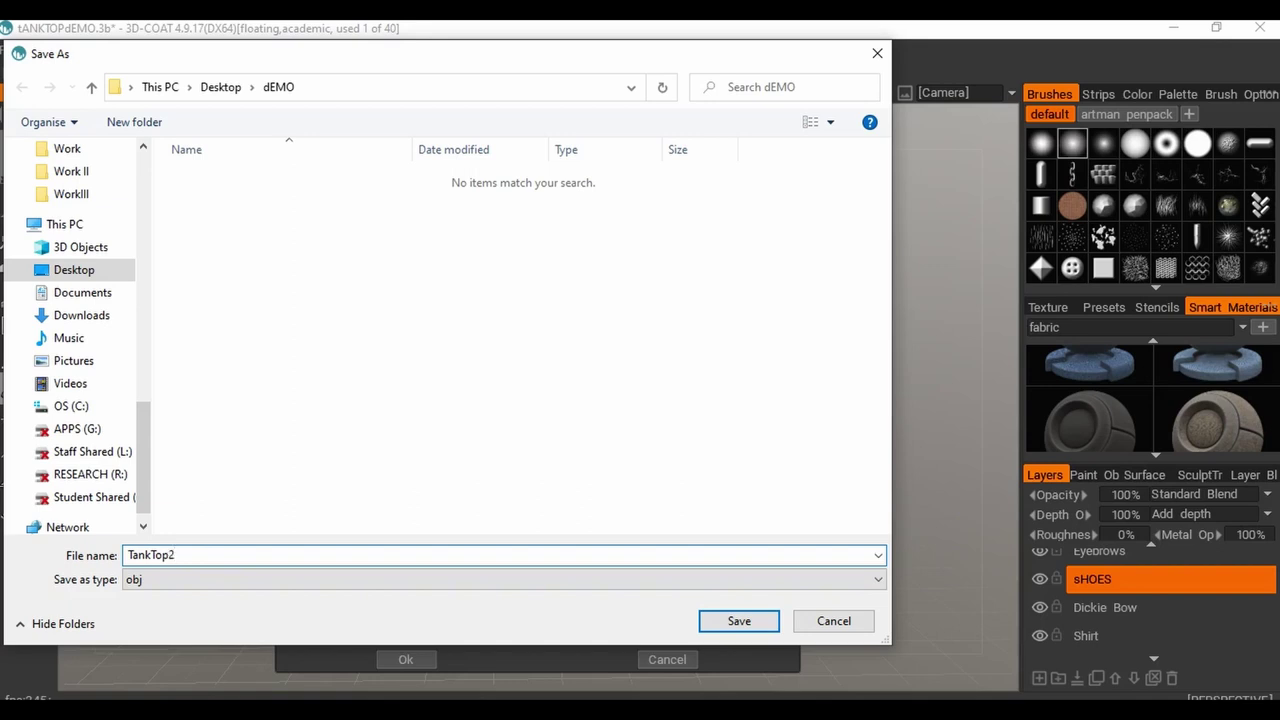
text(TankTop2)
key(Return)
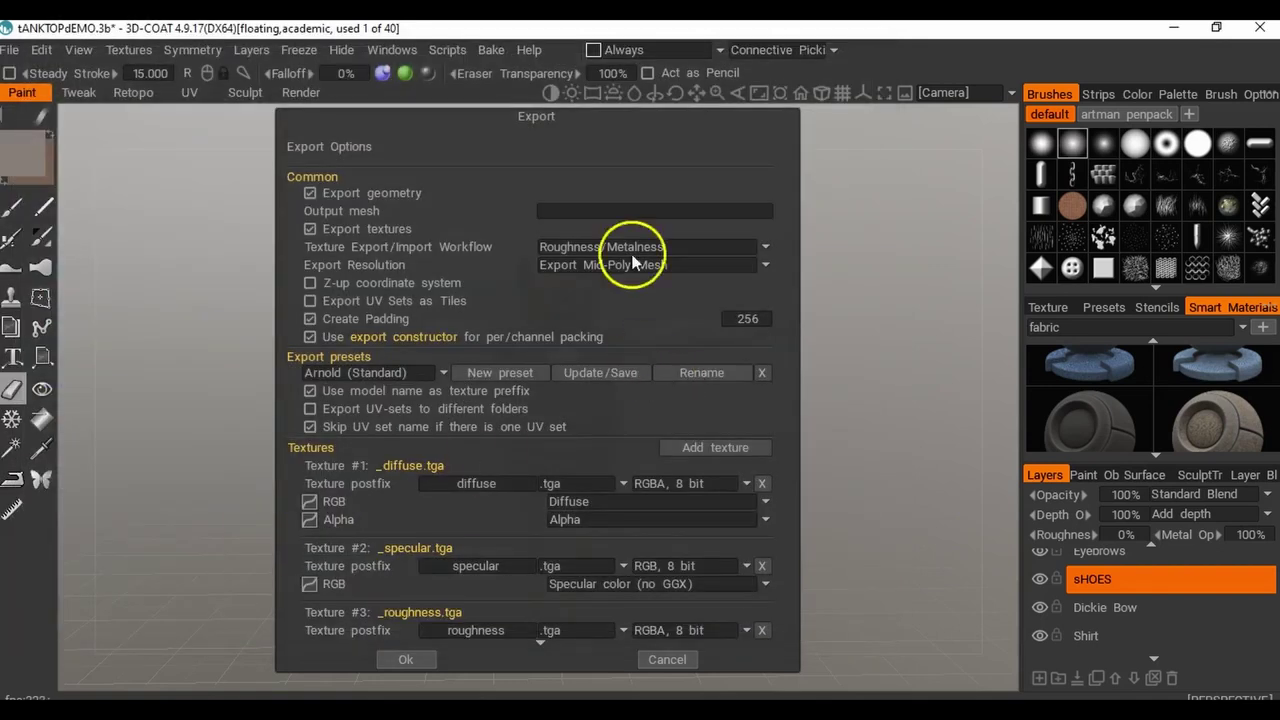
click(587, 214)
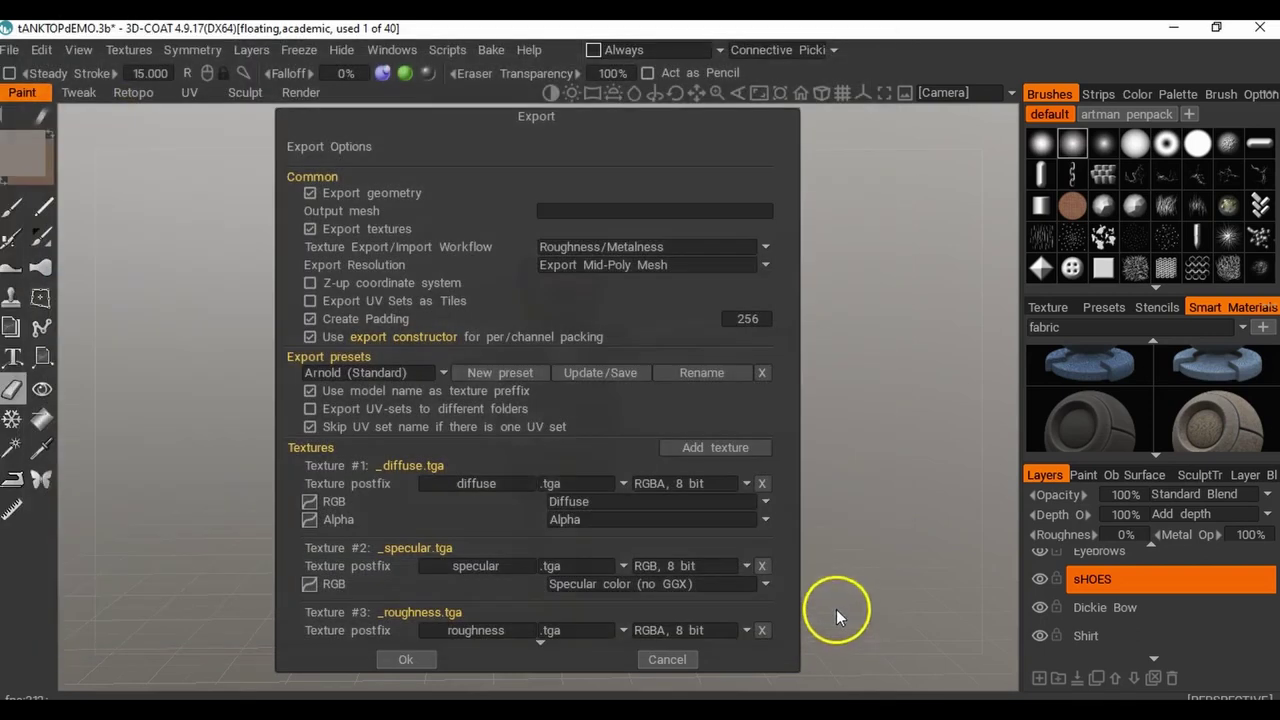
click(832, 621)
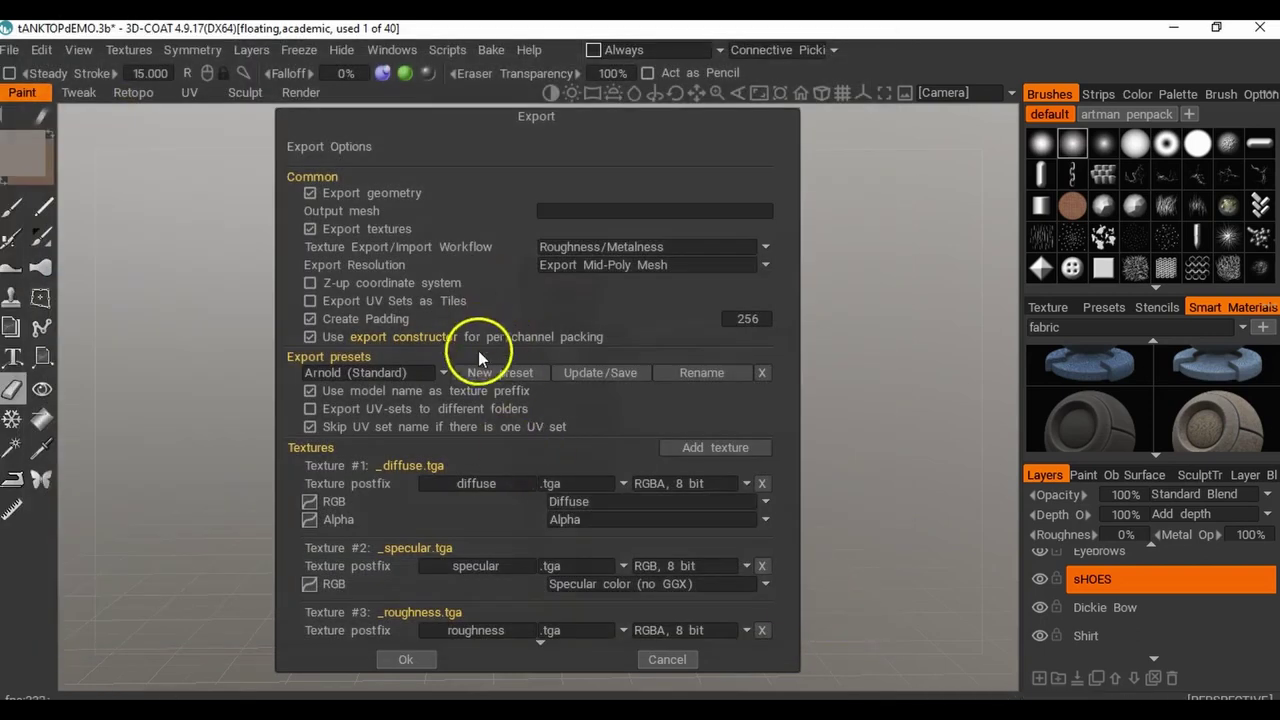
Set the output mesh to Tanktop2 in obj format in the dEMO folder and export geometry and textures with the Arnold (Standard) preset.
click(597, 214)
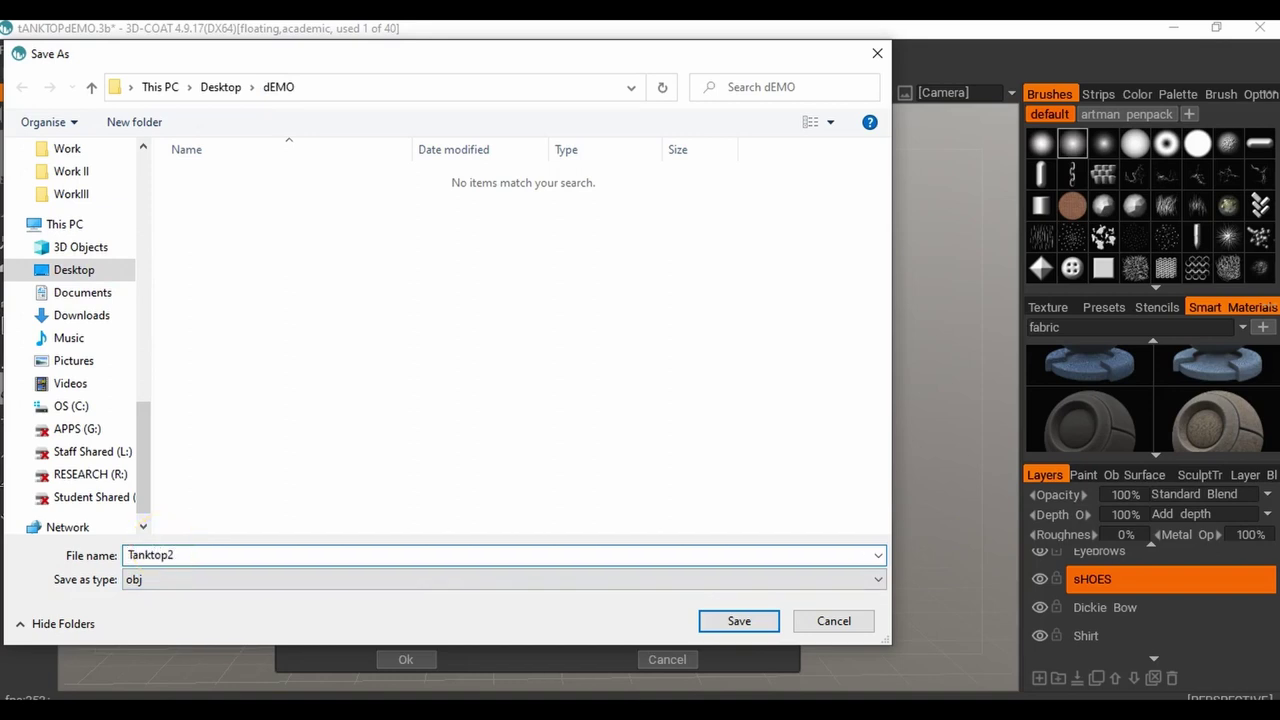
click(722, 622)
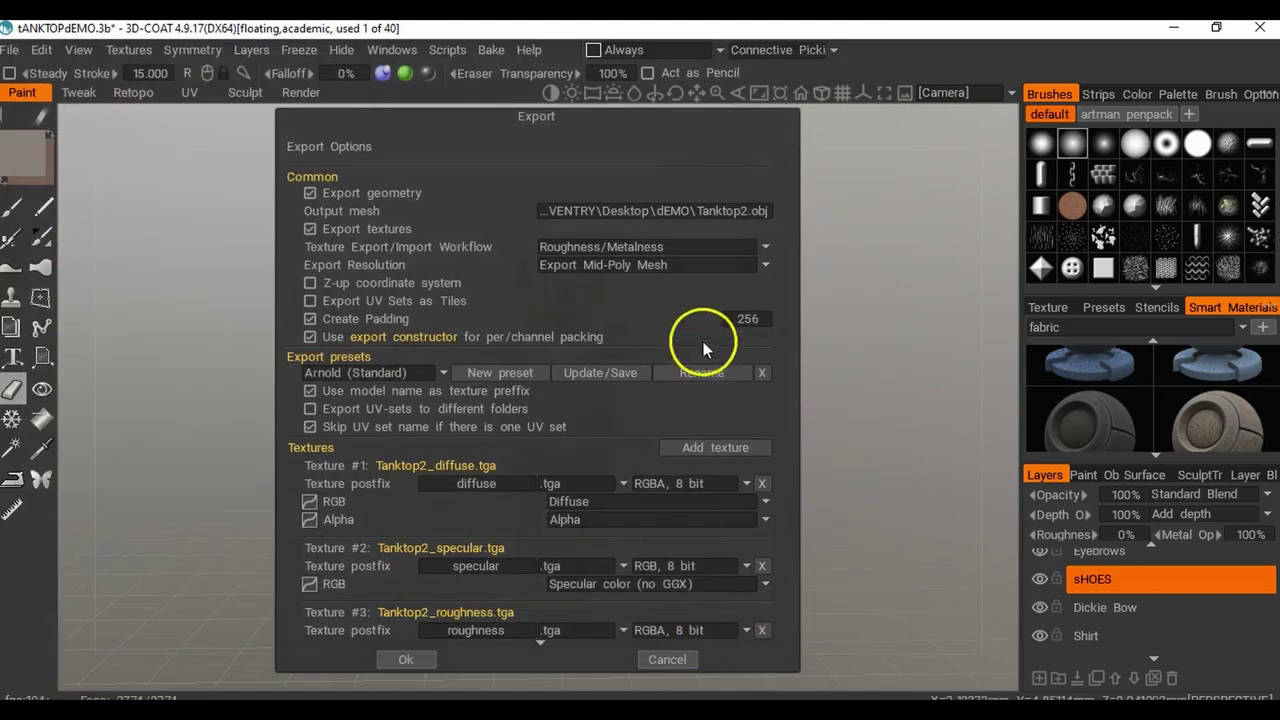
scroll(410, 340, down, 3)
scroll(398, 326, up, 3)
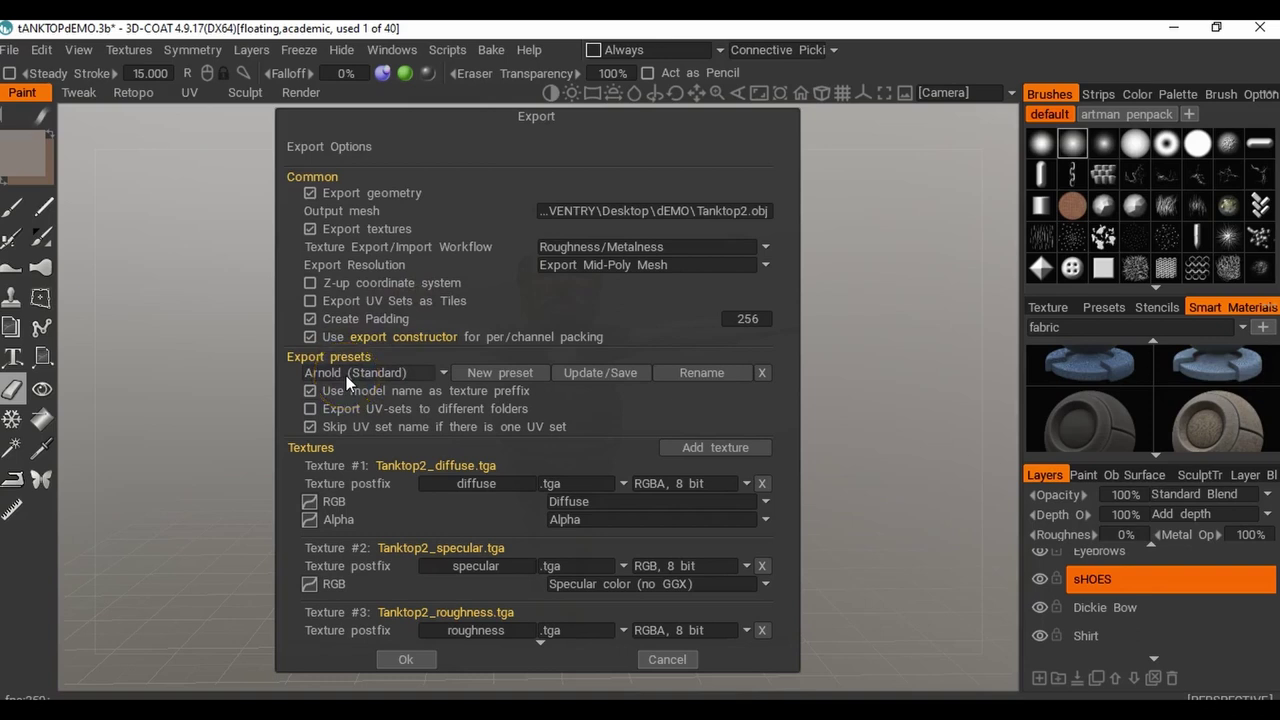
scroll(471, 428, down, 3)
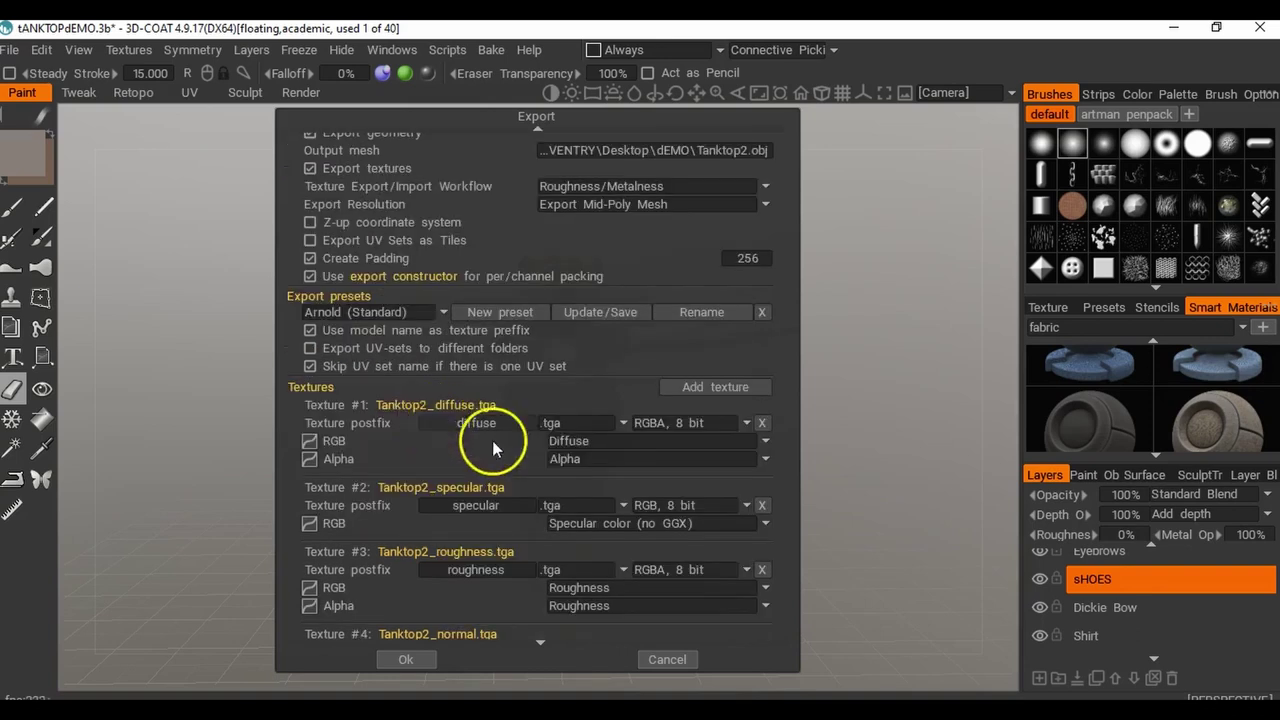
scroll(535, 557, down, 3)
scroll(531, 552, down, 2)
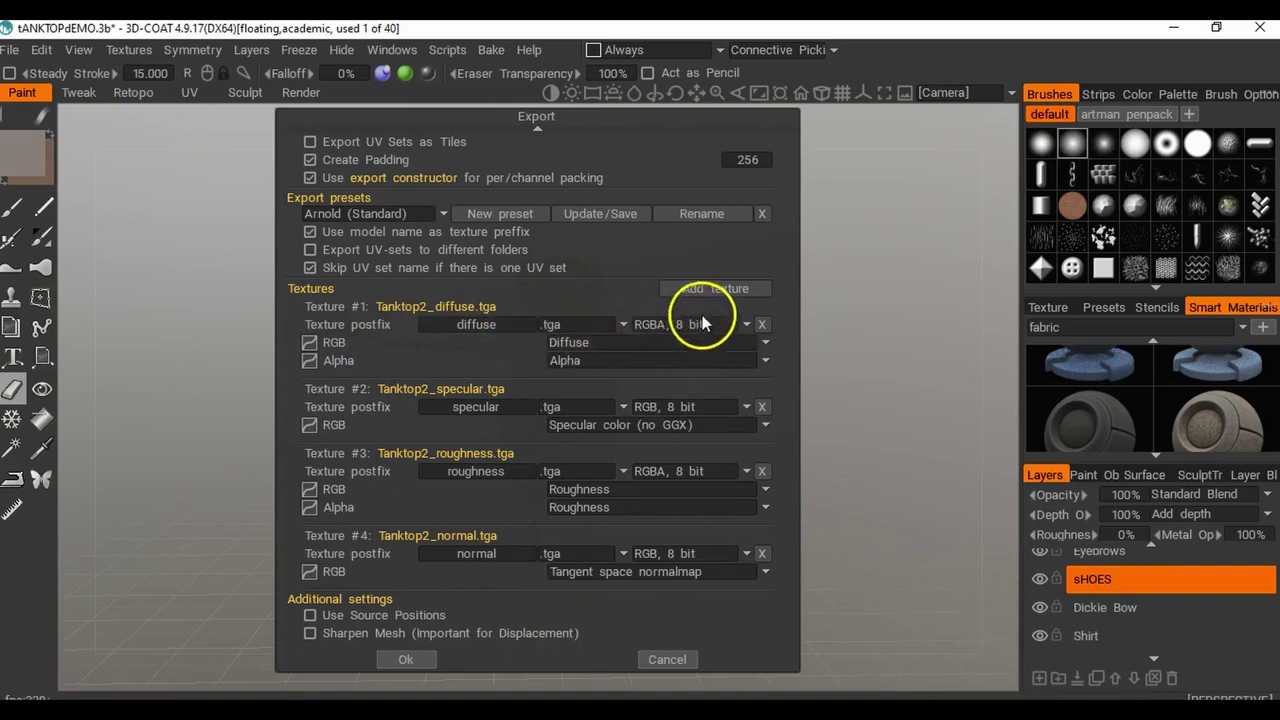
click(412, 662)
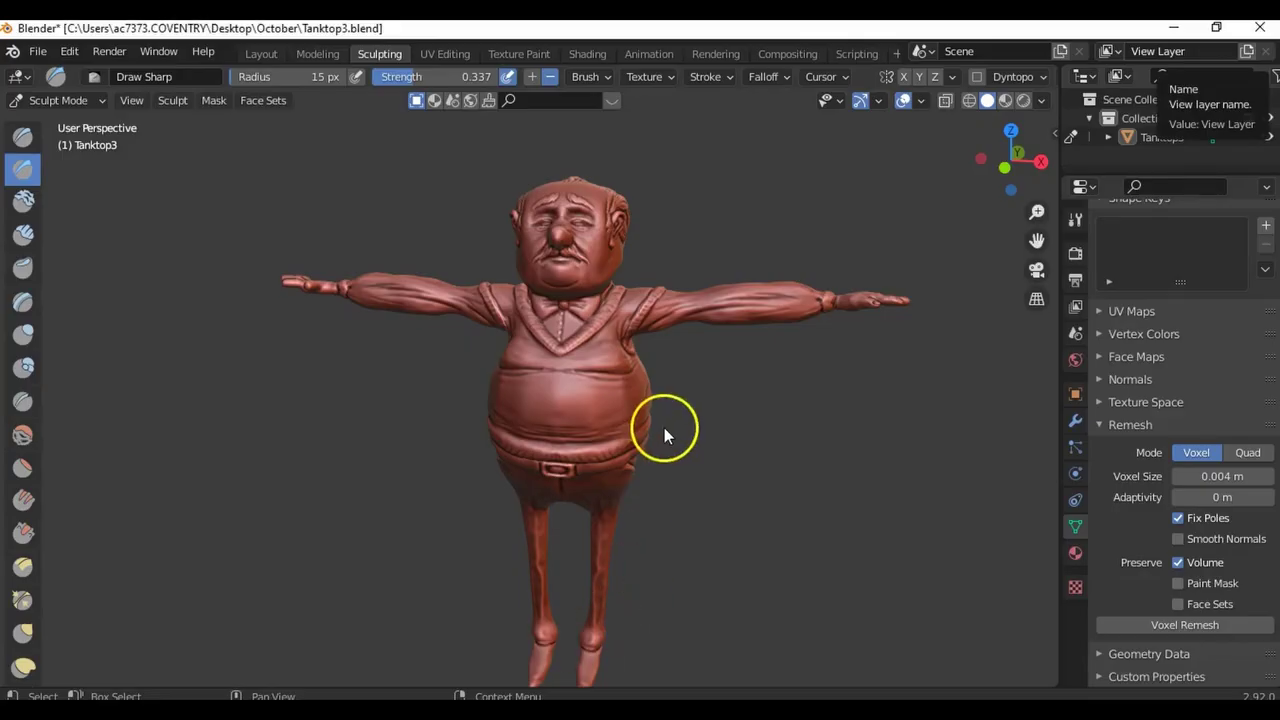
Save the current file, open the recent TanktopMetaRig3.blend, and show the character scene in rendered shading.
click(37, 51)
mouse_move(70, 114)
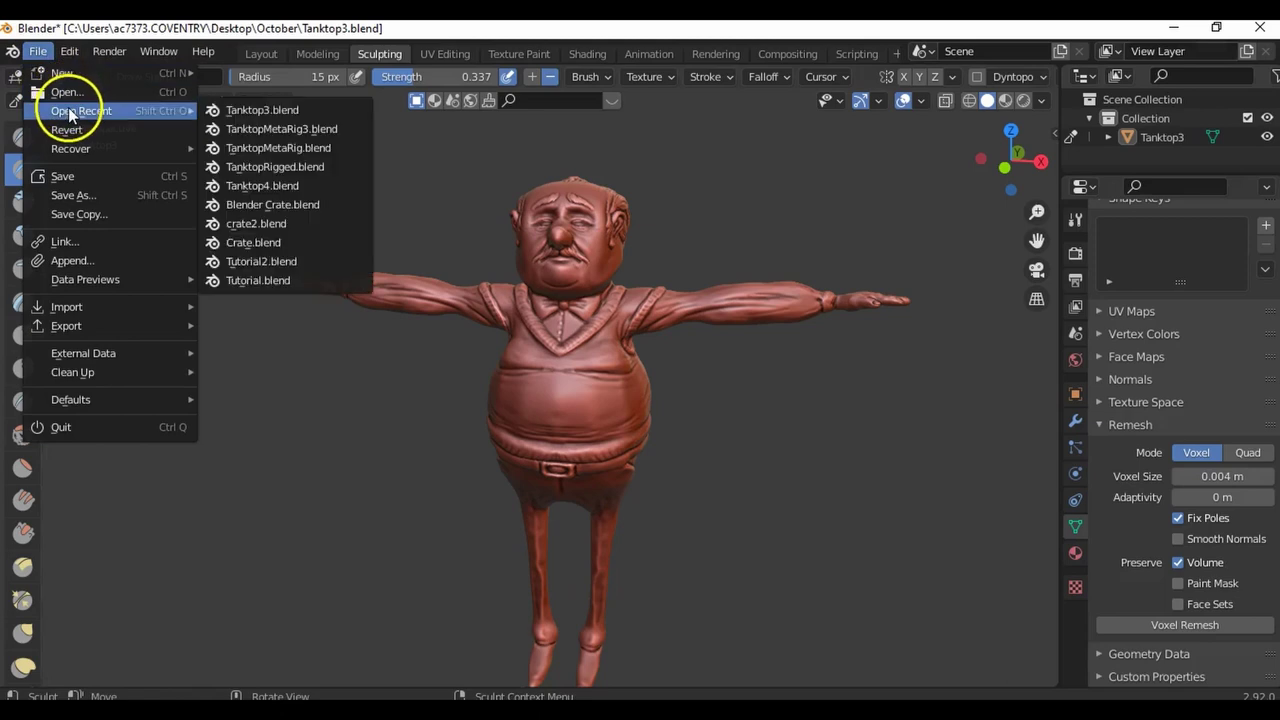
click(228, 130)
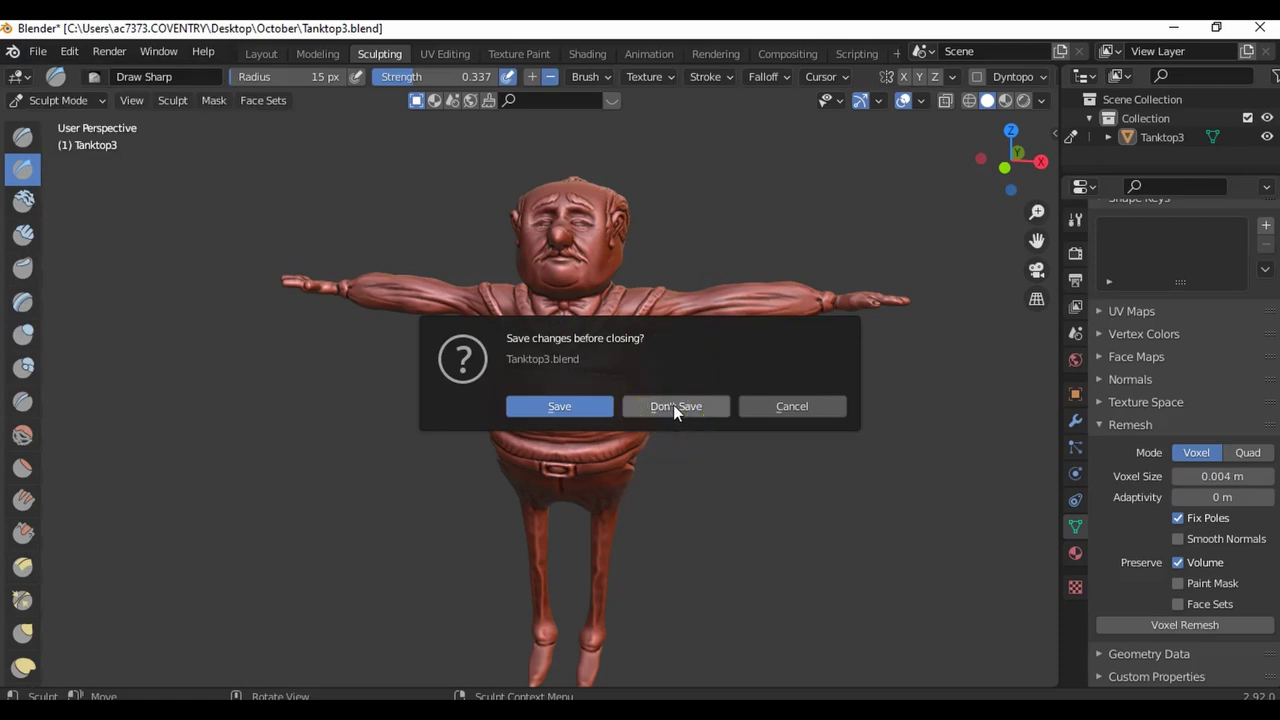
click(573, 408)
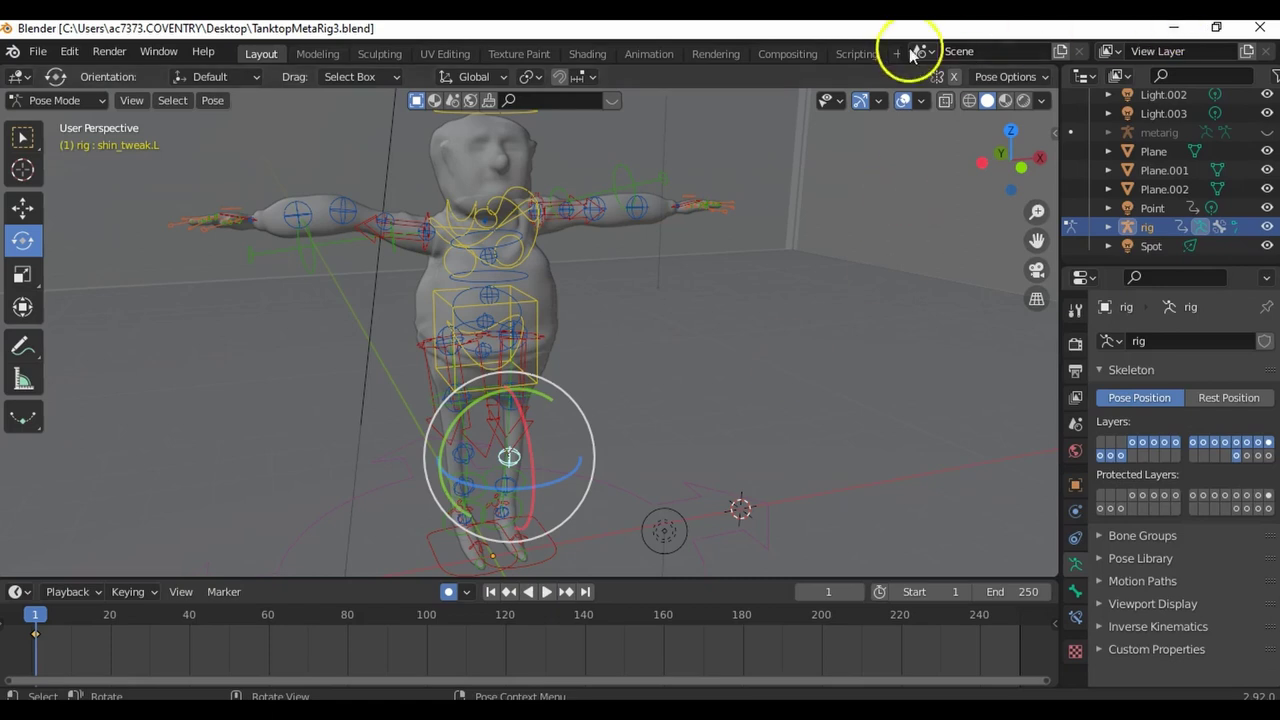
click(1024, 101)
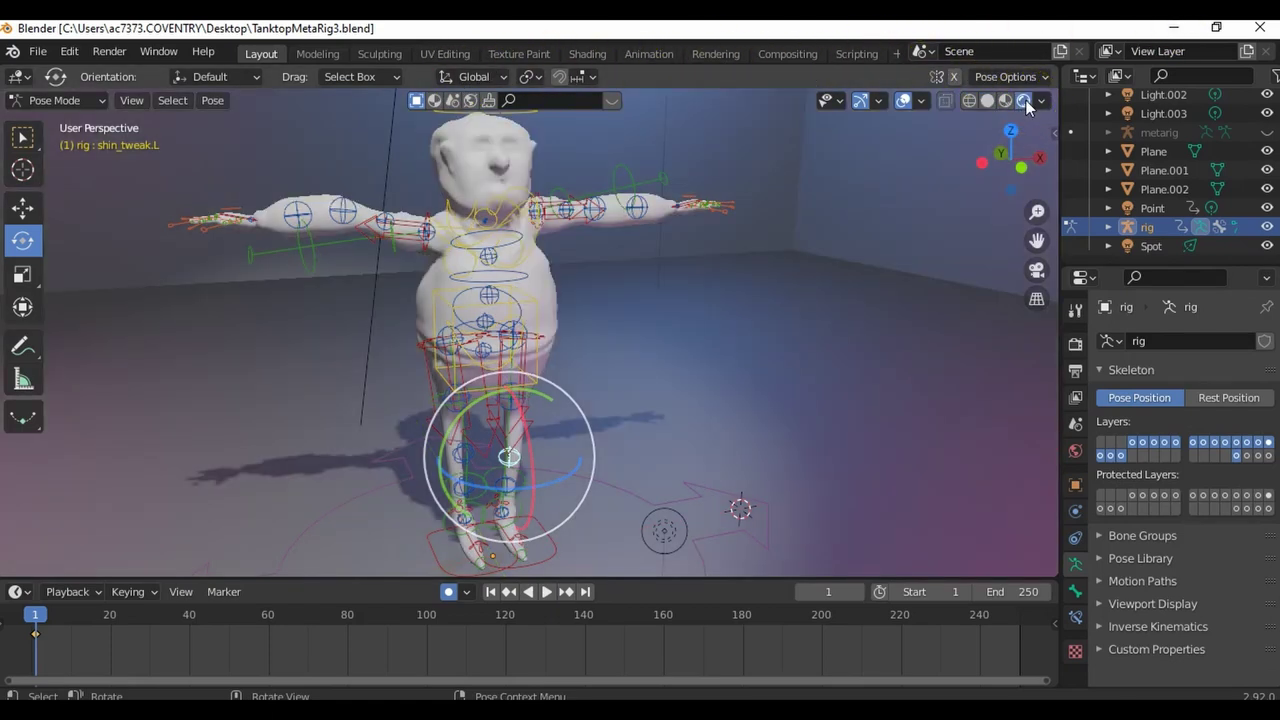
middle_drag(706, 220, 778, 285)
scroll(778, 285, down, 3)
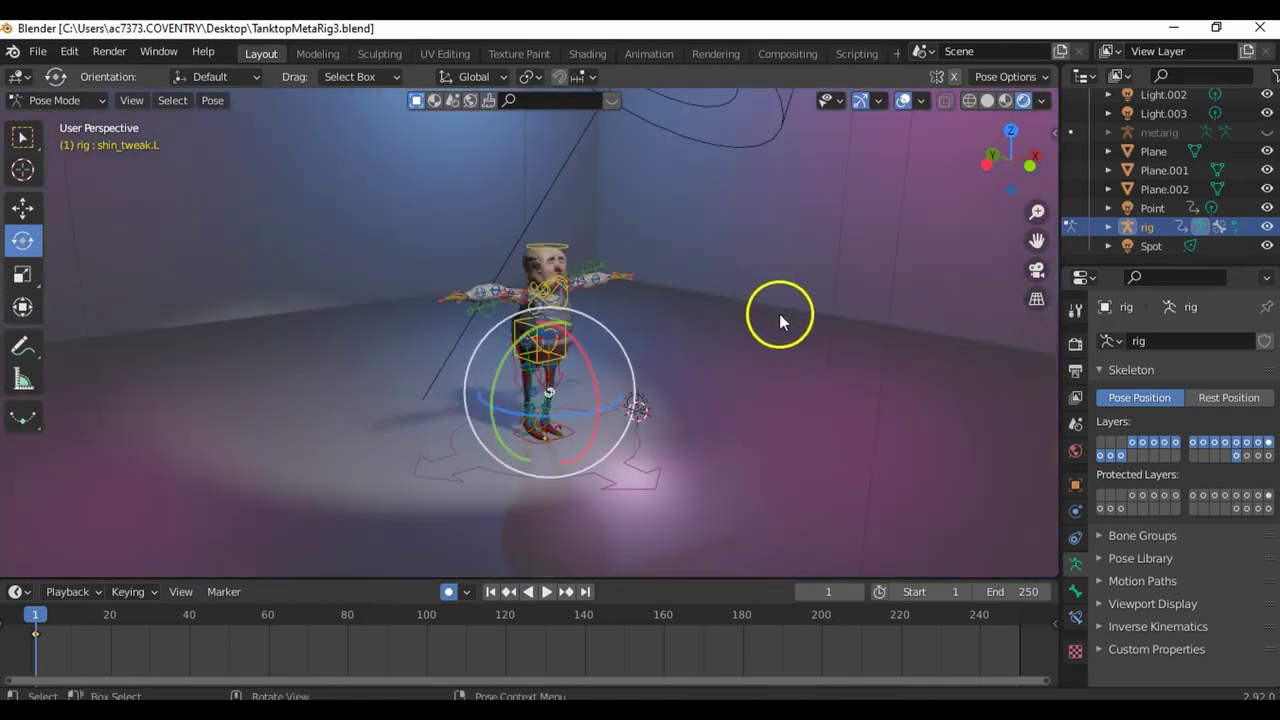
right_click(651, 294)
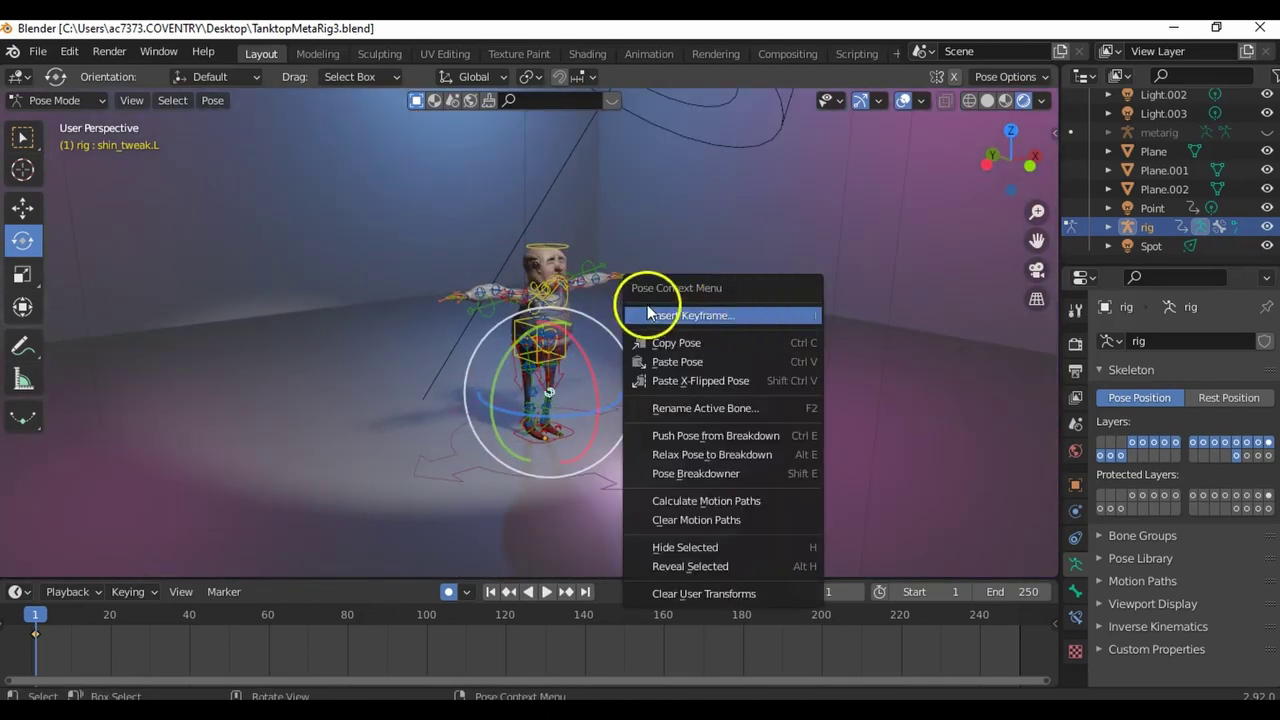
Import Tanktop2.obj from the dEMO folder on the Desktop as a Wavefront OBJ.
click(37, 51)
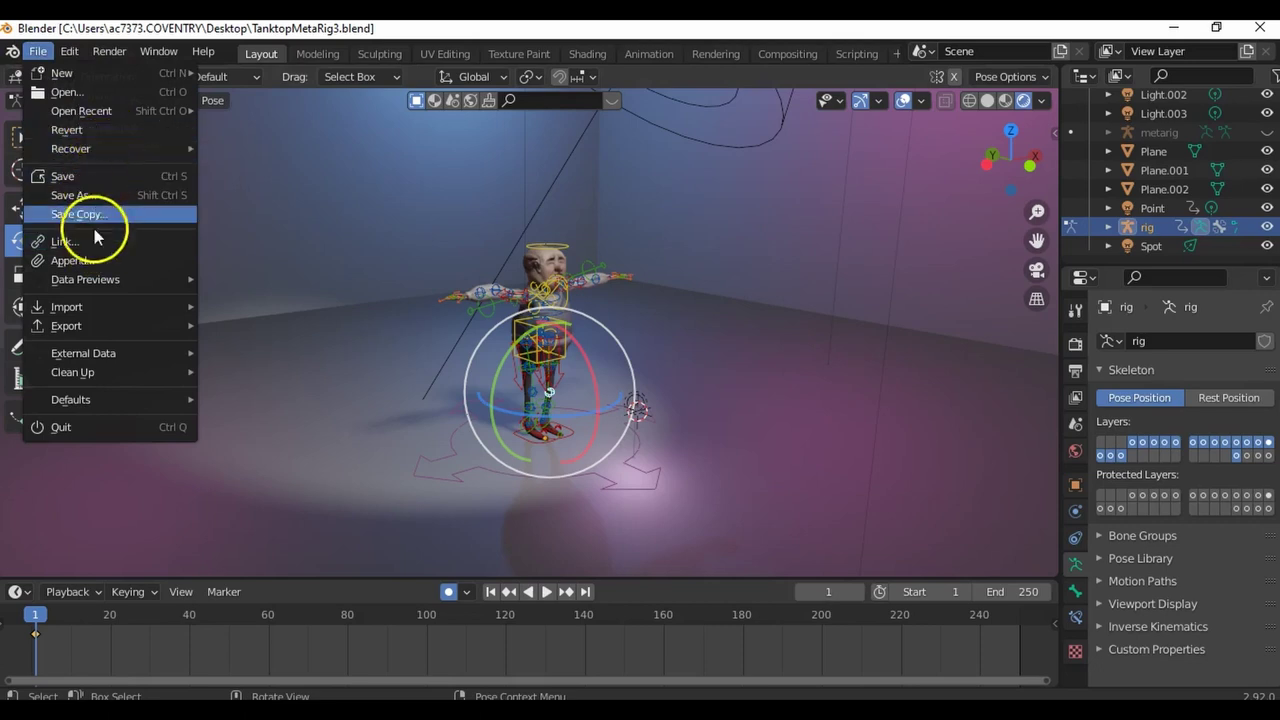
mouse_move(105, 306)
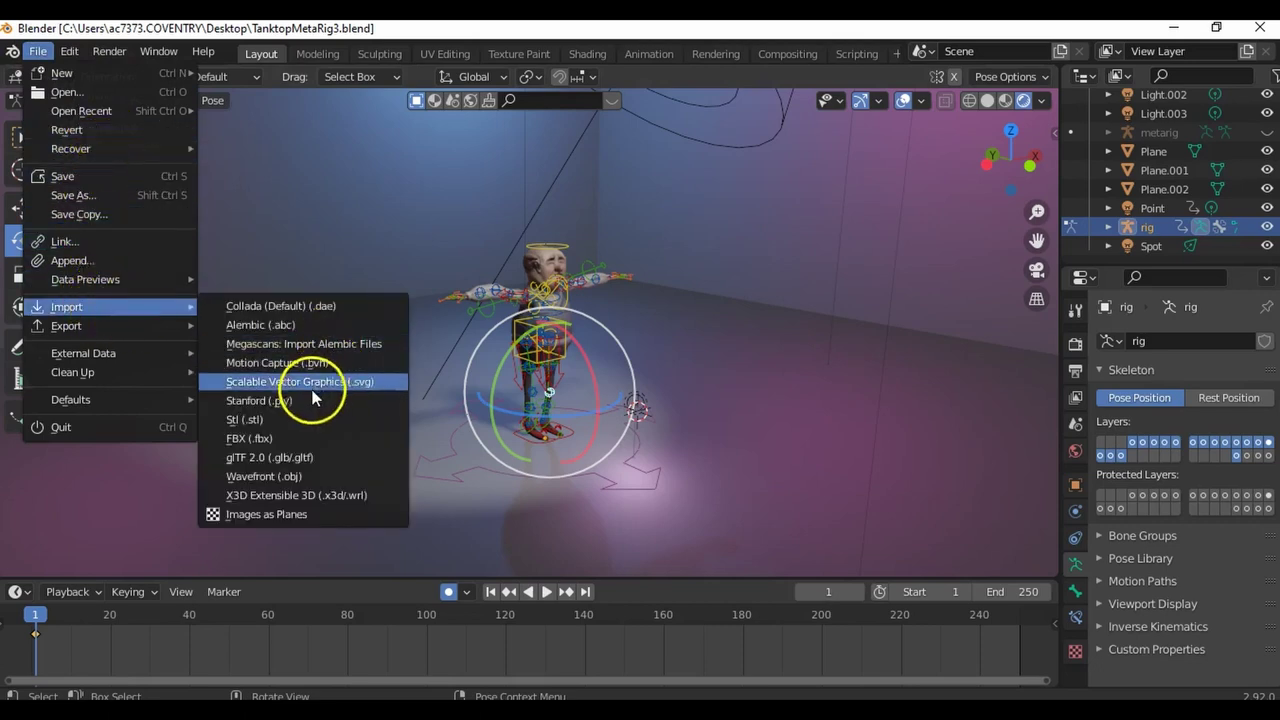
click(313, 476)
click(405, 119)
click(978, 602)
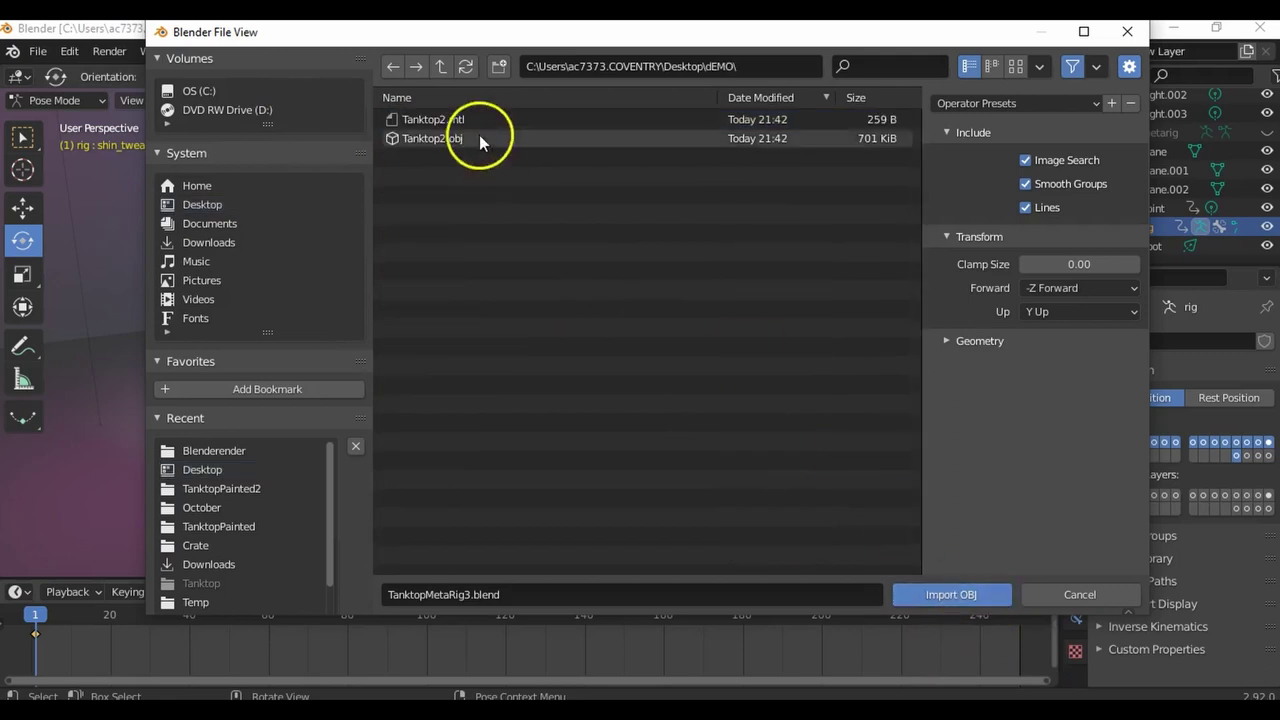
click(460, 138)
click(929, 600)
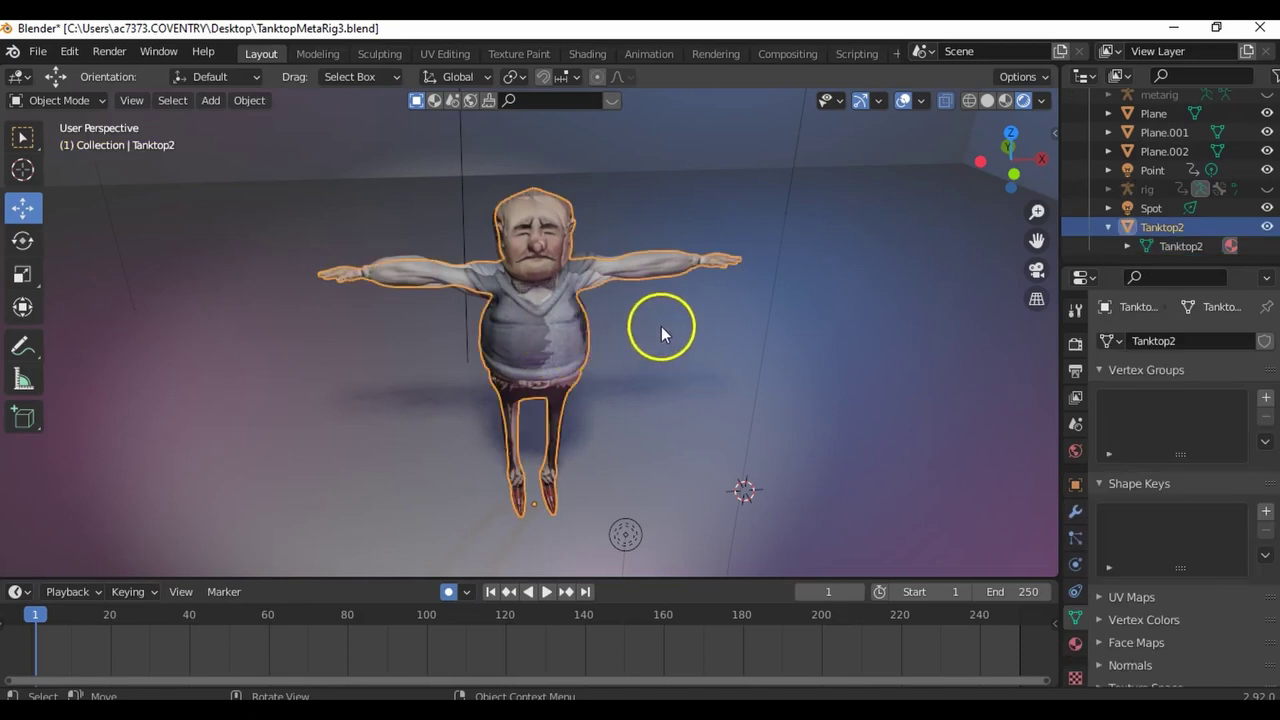
Move the imported Tanktop2 character more than 7 m along negative X so it stands clear of the existing character.
key(shift+d)
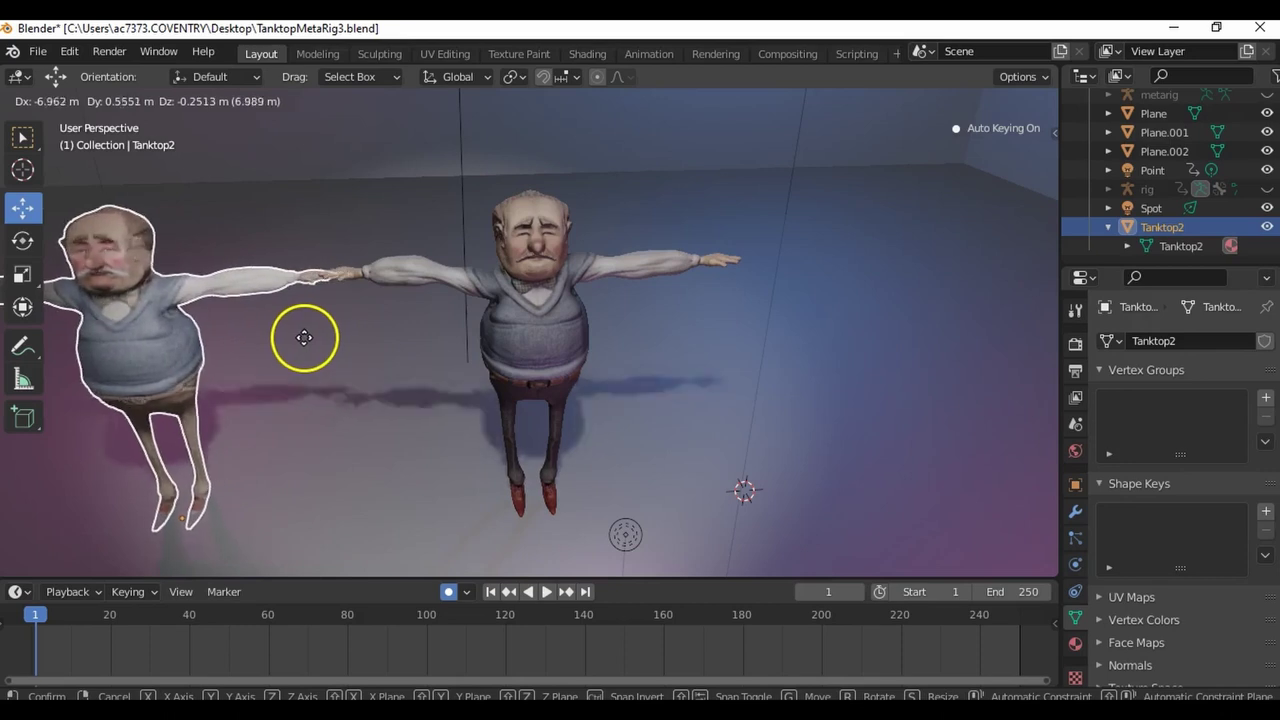
click(304, 339)
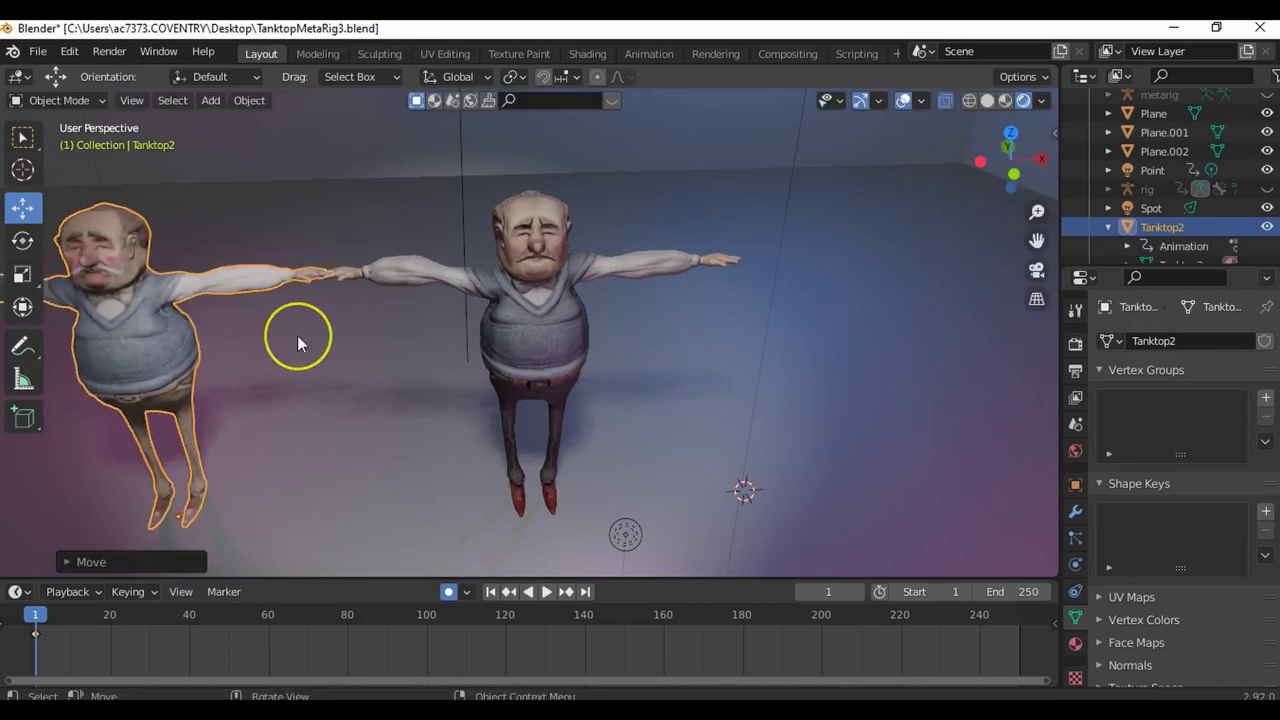
key(g)
click(274, 330)
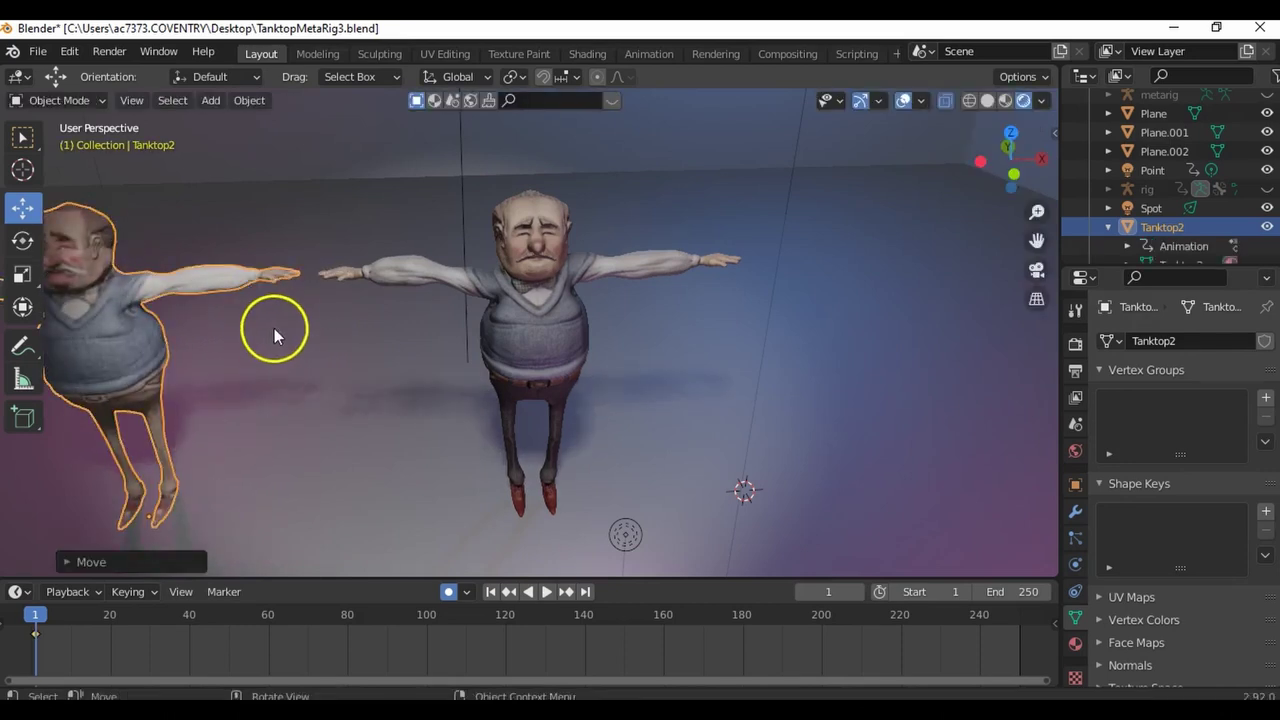
shift+middle_drag(281, 317, 607, 317)
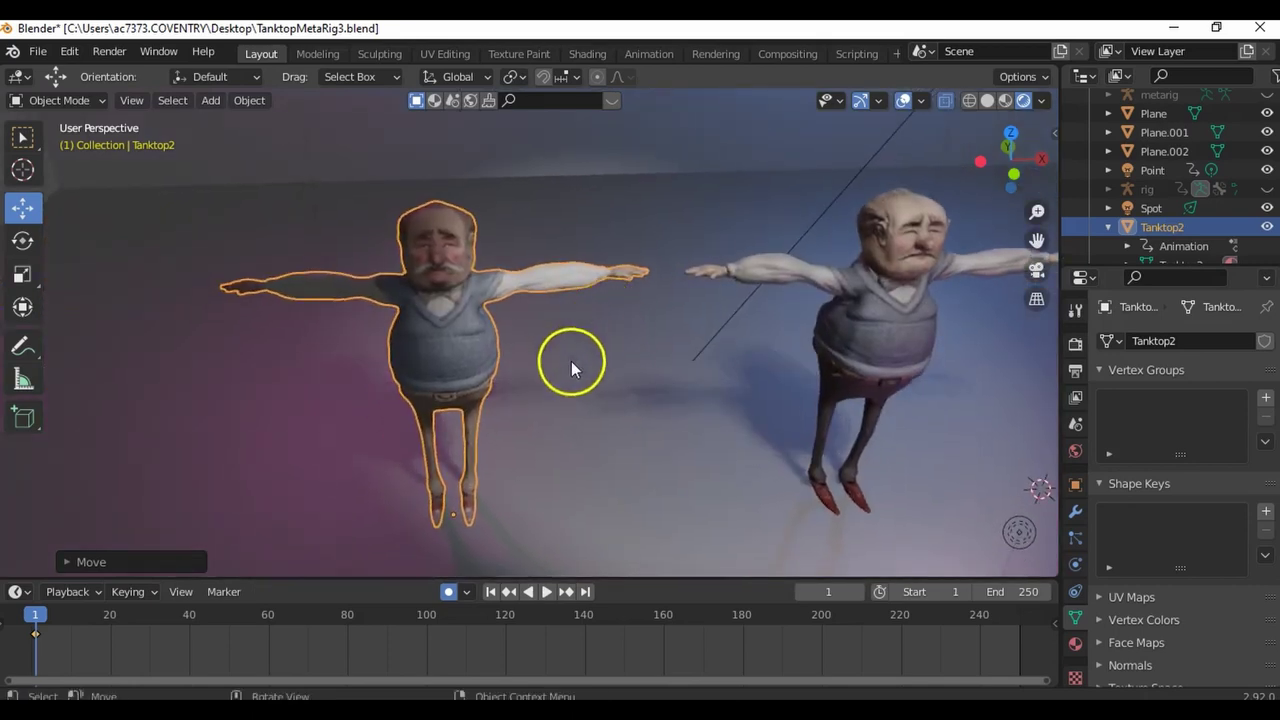
Examine the imported character's face and vest textures up close, keeping Tanktop2 selected, and compare it with the existing character.
middle_drag(574, 369, 707, 364)
scroll(612, 331, up, 4)
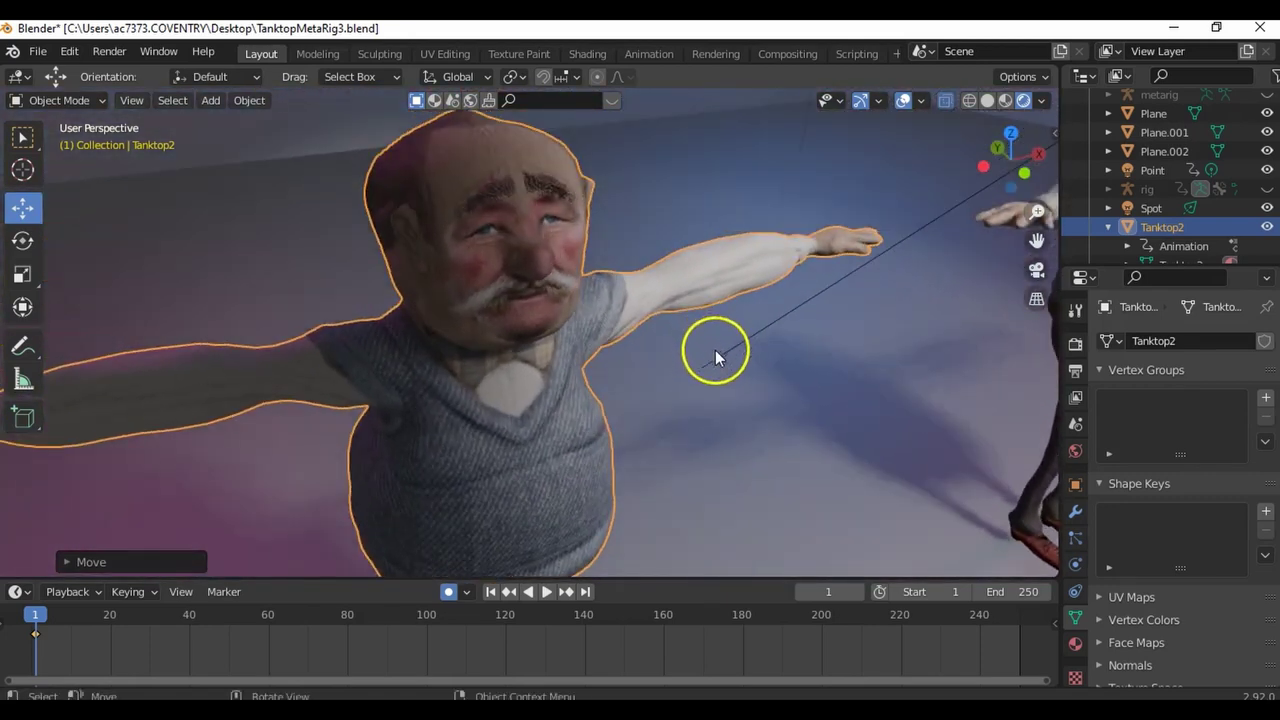
click(561, 444)
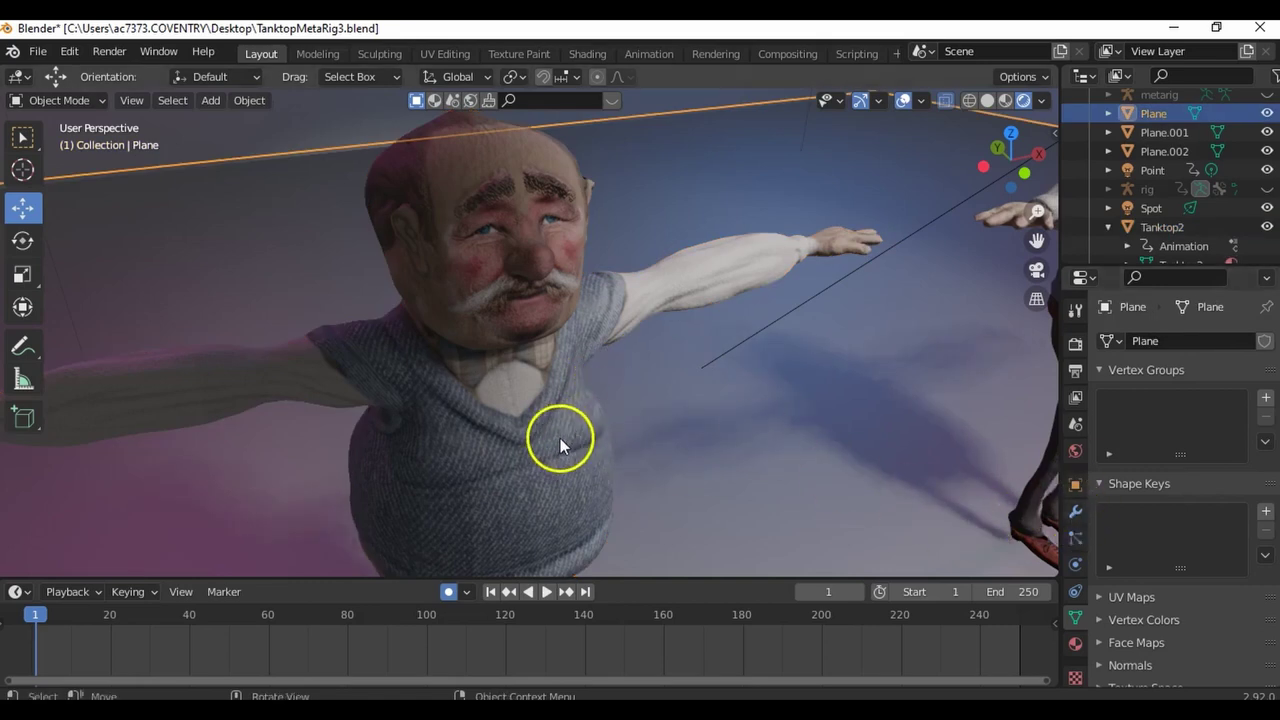
click(533, 180)
middle_drag(758, 258, 771, 262)
right_click(785, 282)
scroll(865, 240, down, 6)
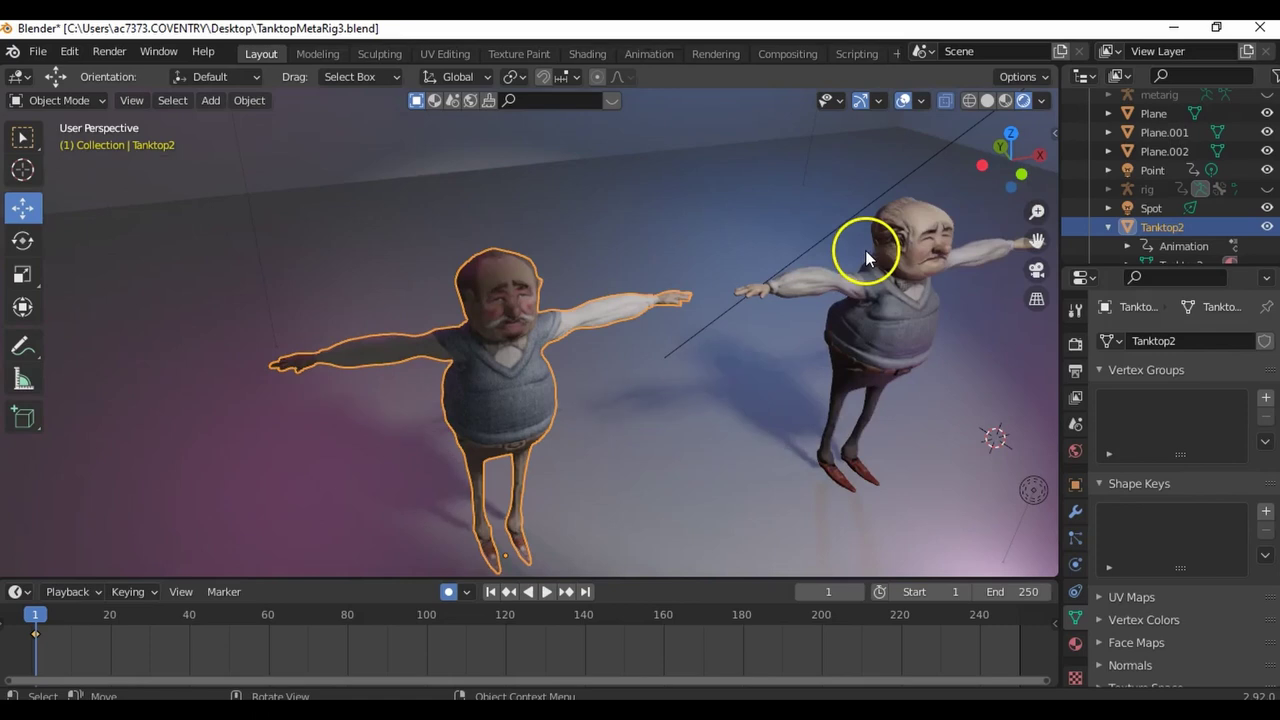
Add a point light and place it between the two characters.
key(shift+a)
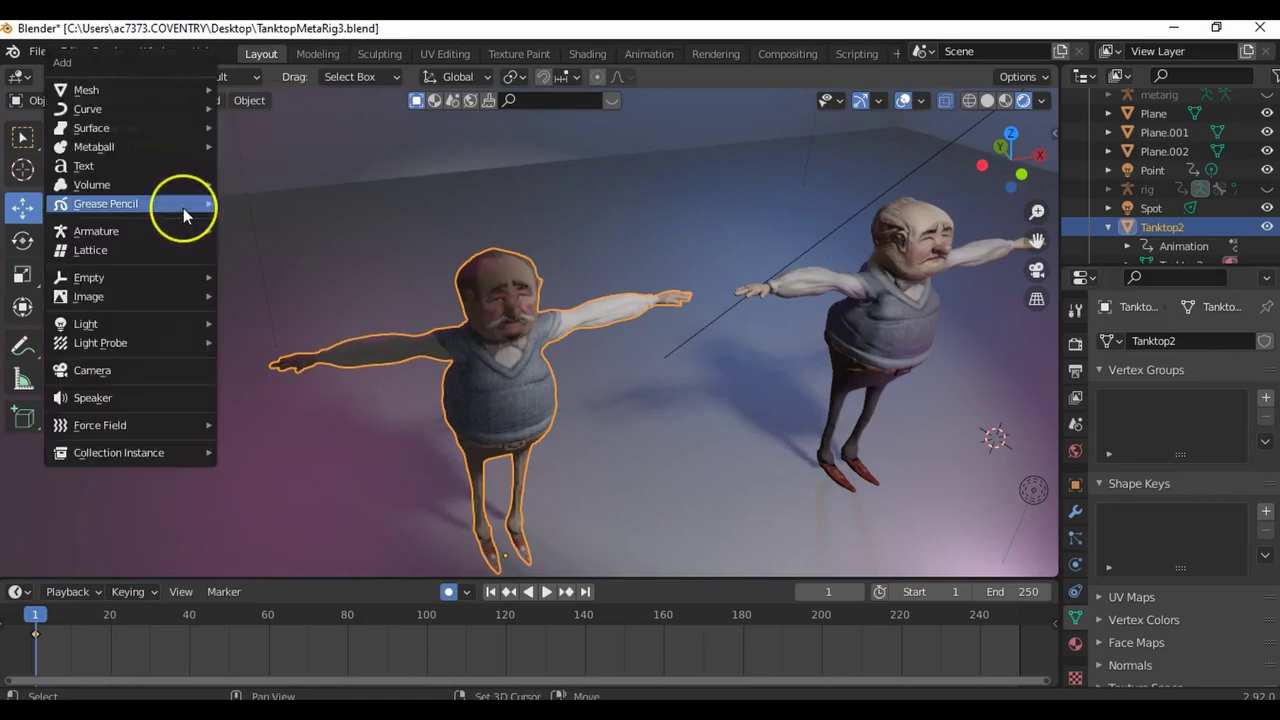
mouse_move(183, 208)
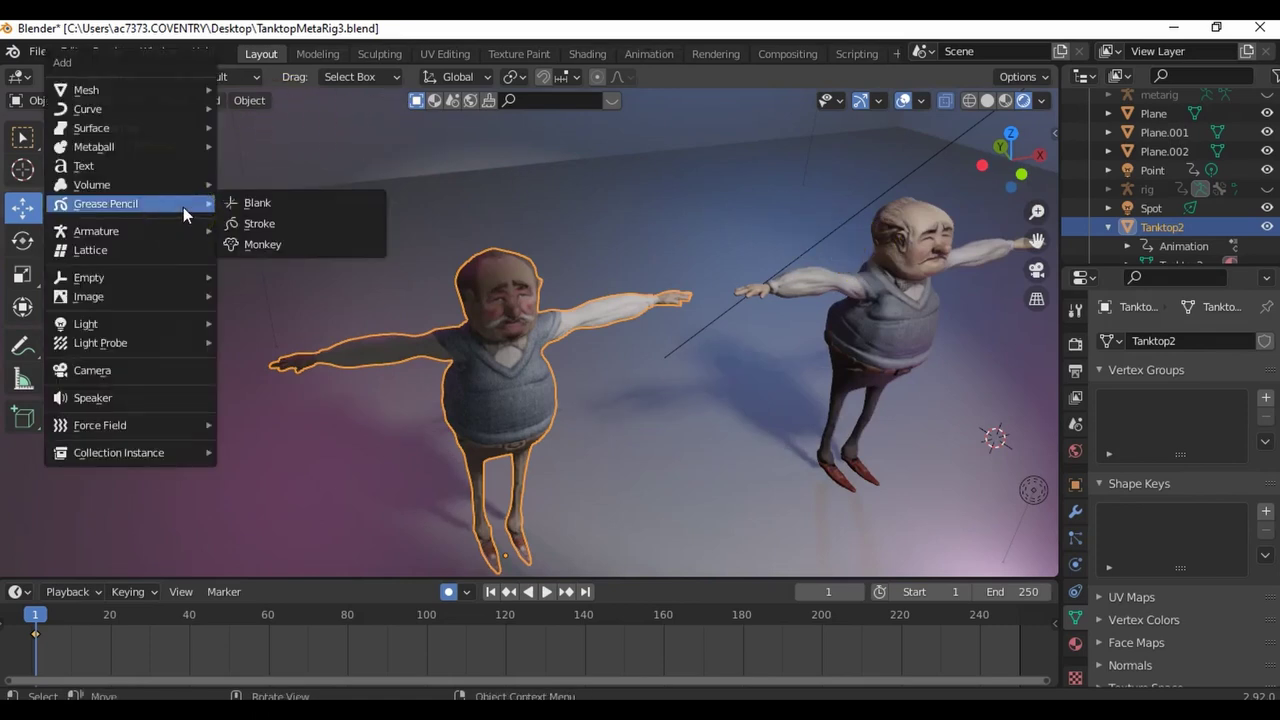
mouse_move(175, 327)
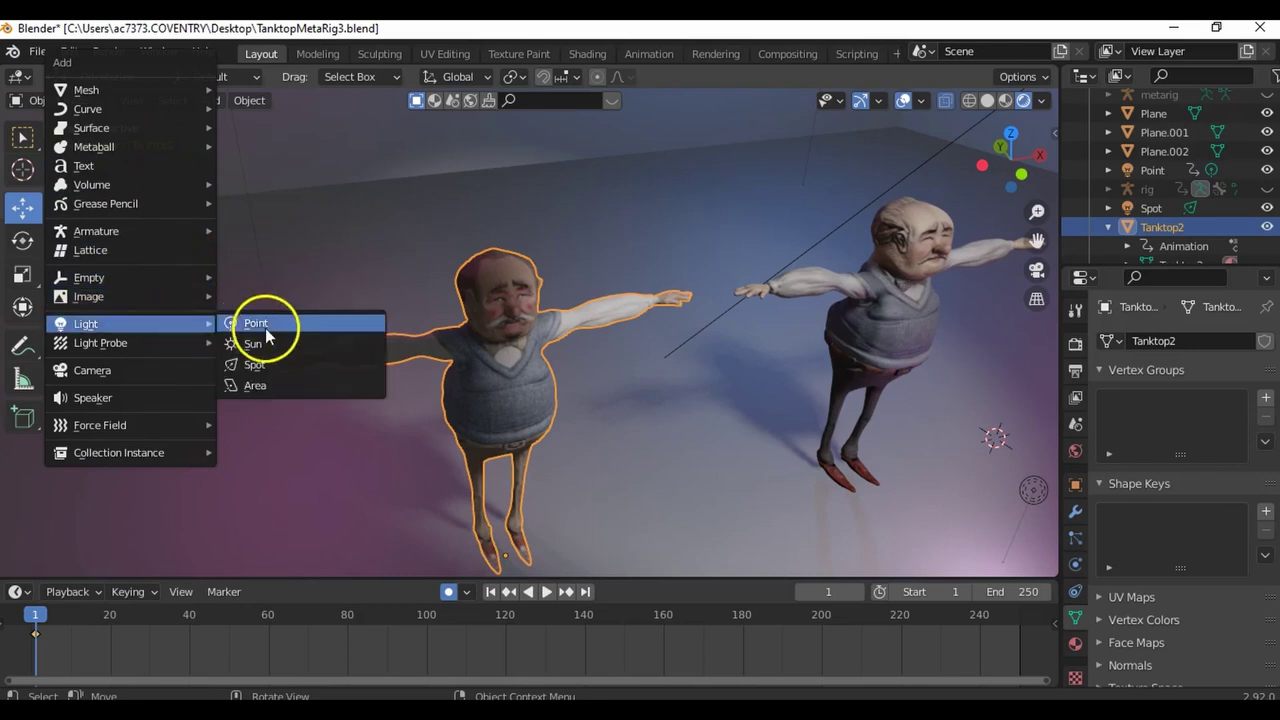
click(268, 328)
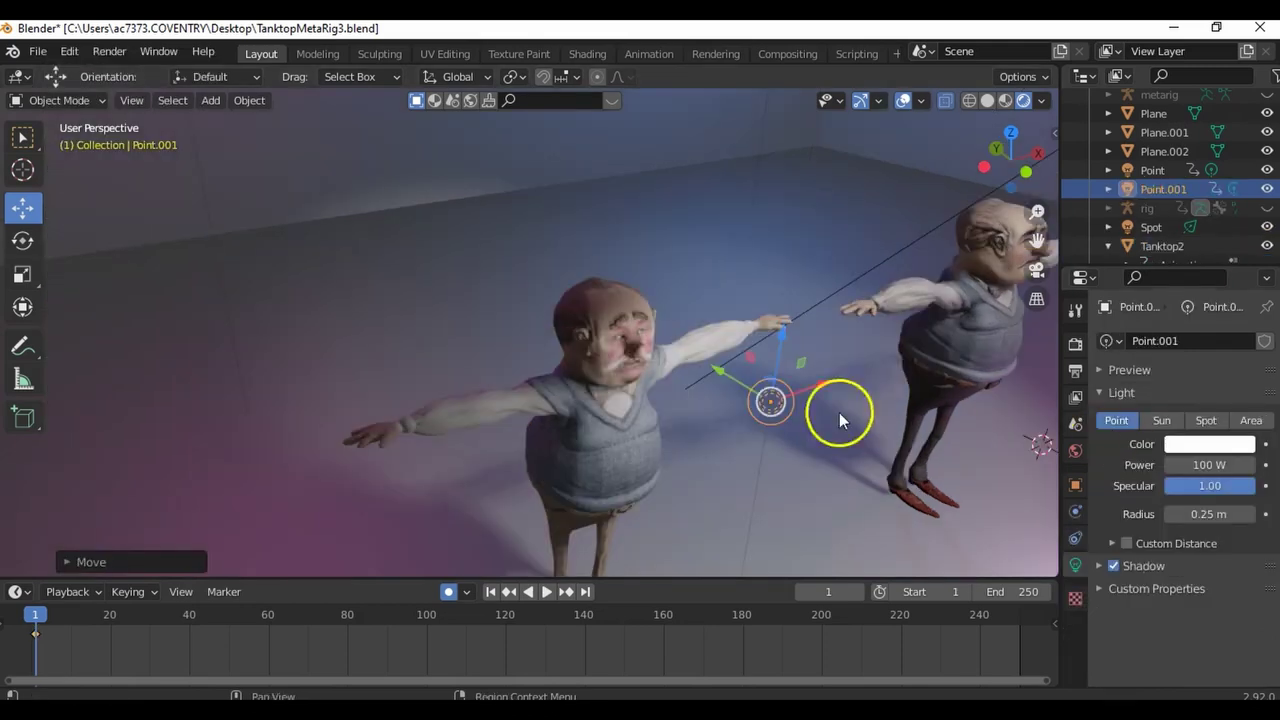
Examine the imported character's head, face and knitted vest from the front and side under the new light.
middle_drag(839, 412, 684, 405)
scroll(680, 400, up, 3)
scroll(740, 400, up, 2)
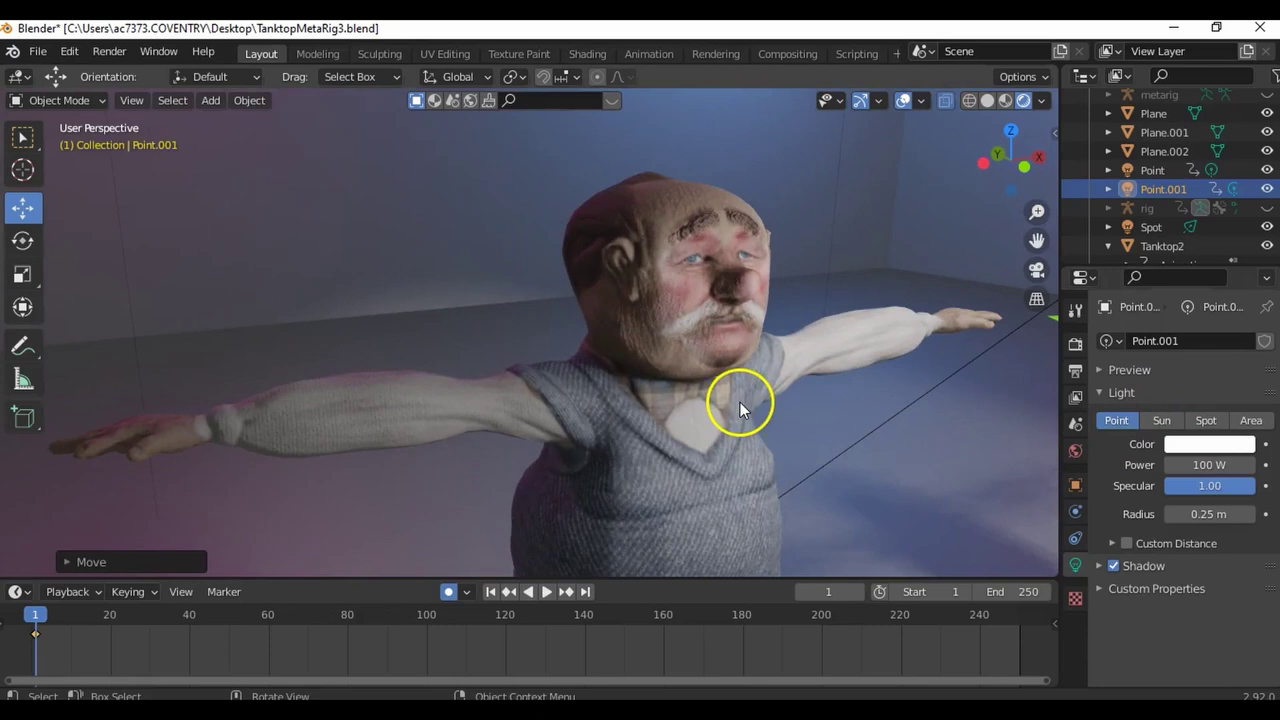
middle_drag(694, 403, 754, 368)
scroll(623, 395, up, 3)
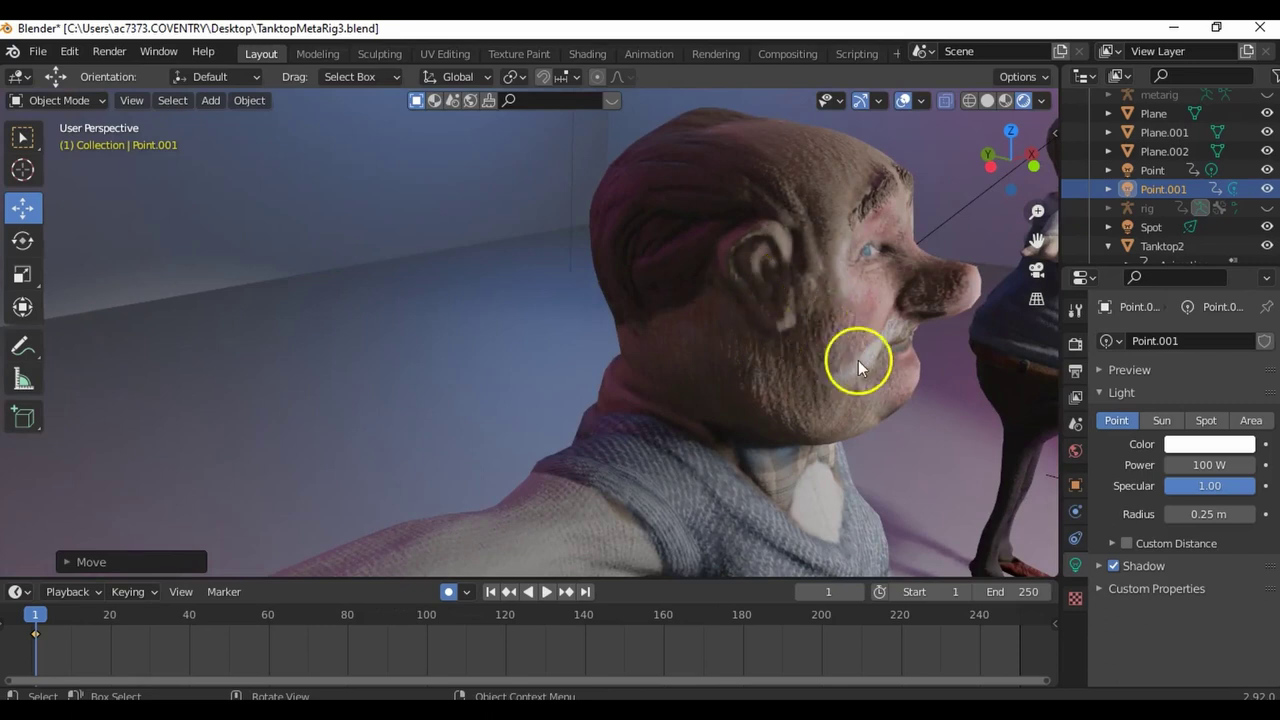
middle_drag(808, 300, 837, 402)
right_click(837, 399)
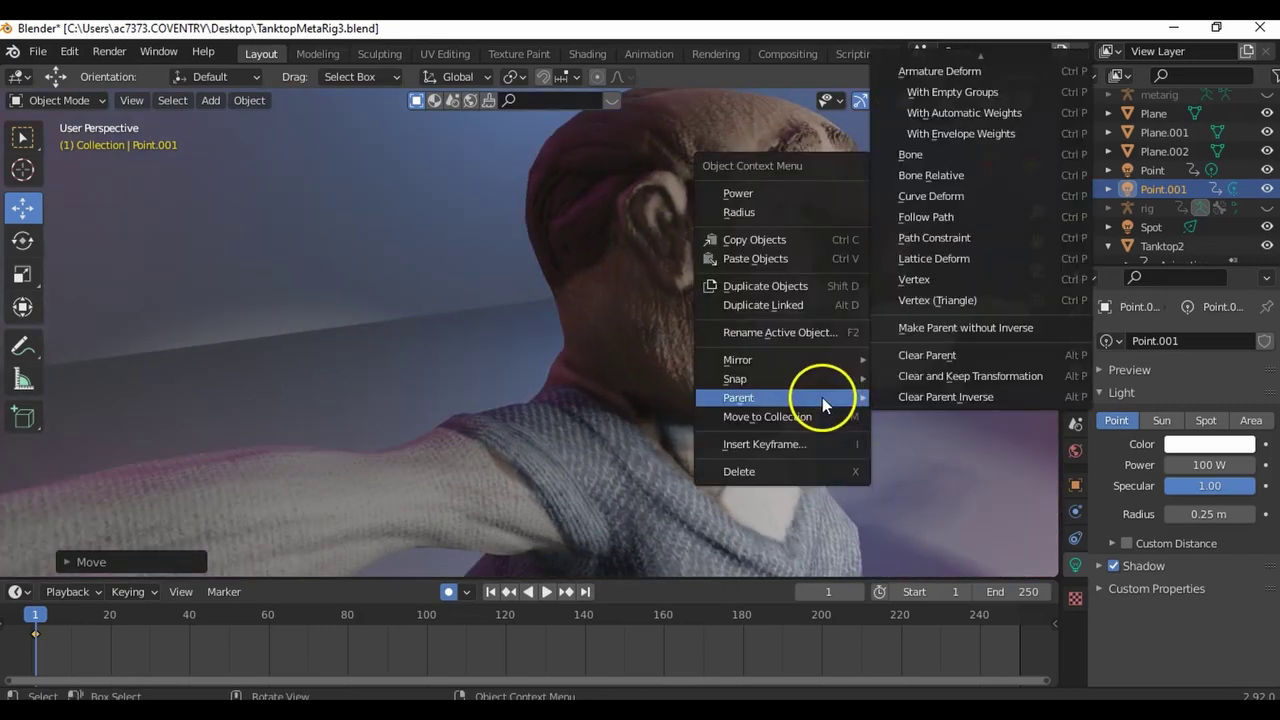
click(752, 123)
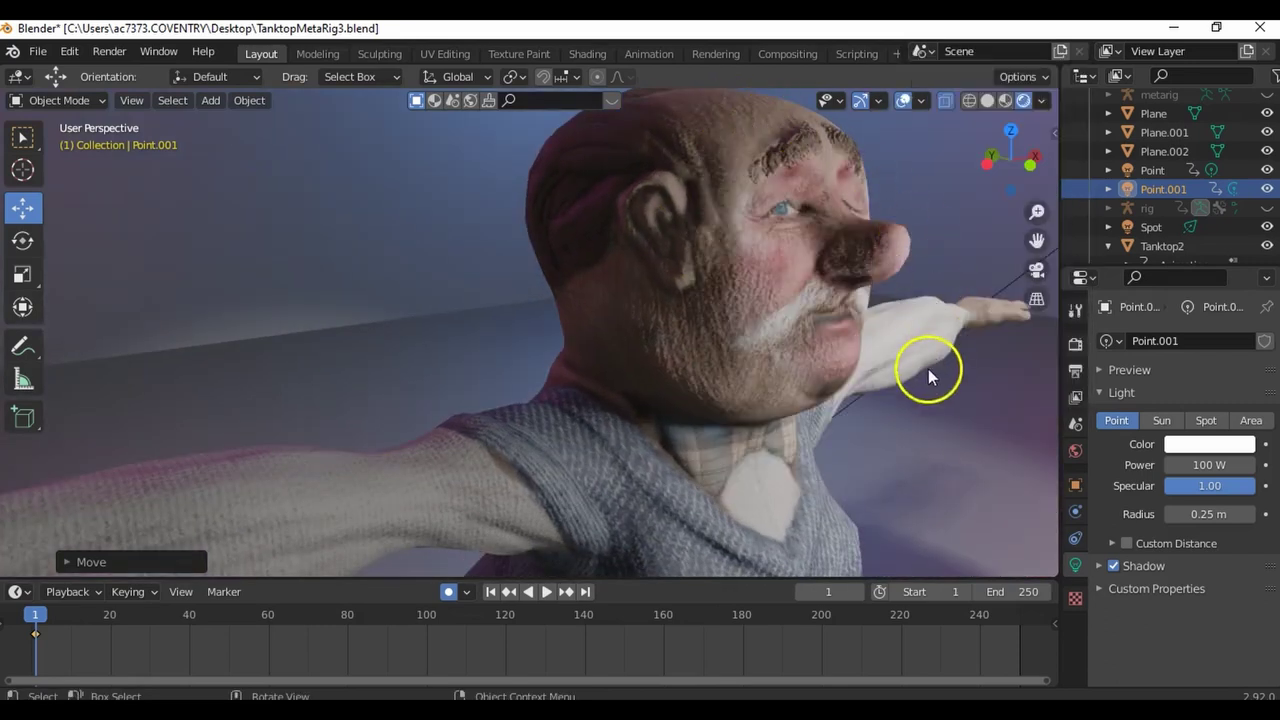
right_click(927, 396)
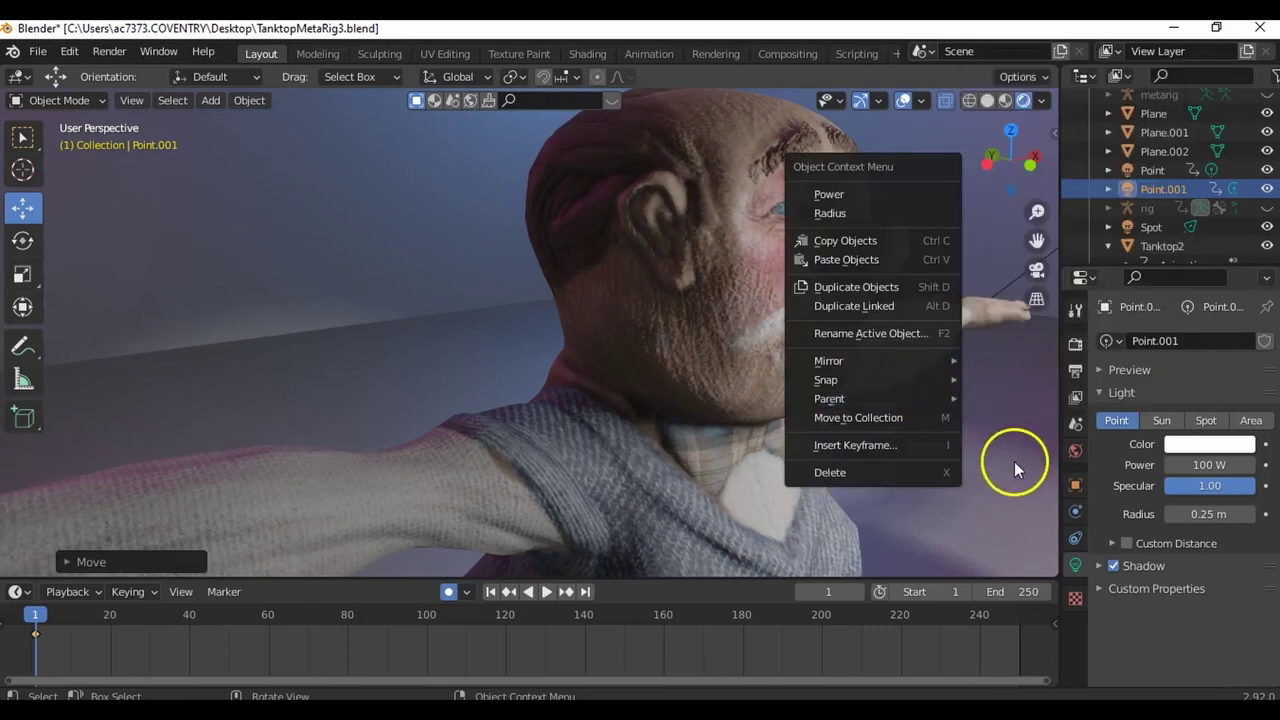
middle_drag(654, 343, 489, 163)
Select the imported Tanktop2 character and set its material's Metallic value to 0.859.
click(775, 320)
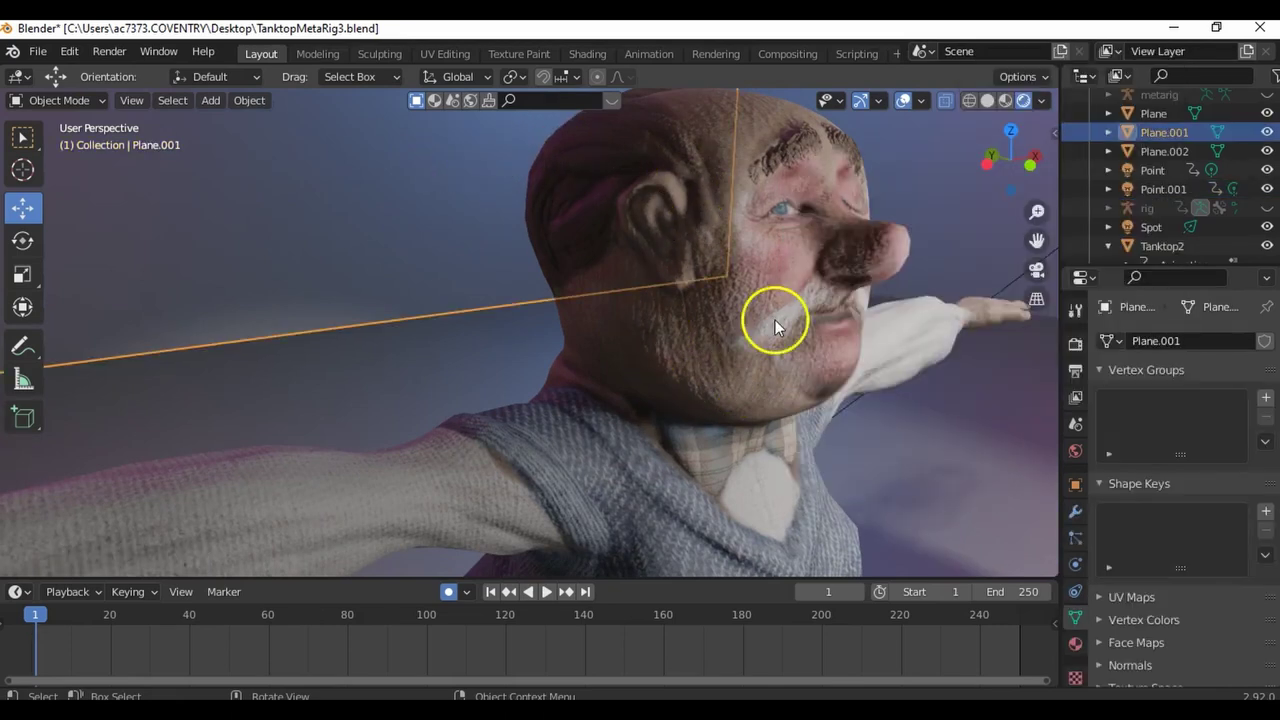
click(794, 363)
middle_drag(794, 363, 766, 377)
scroll(766, 377, up, 10)
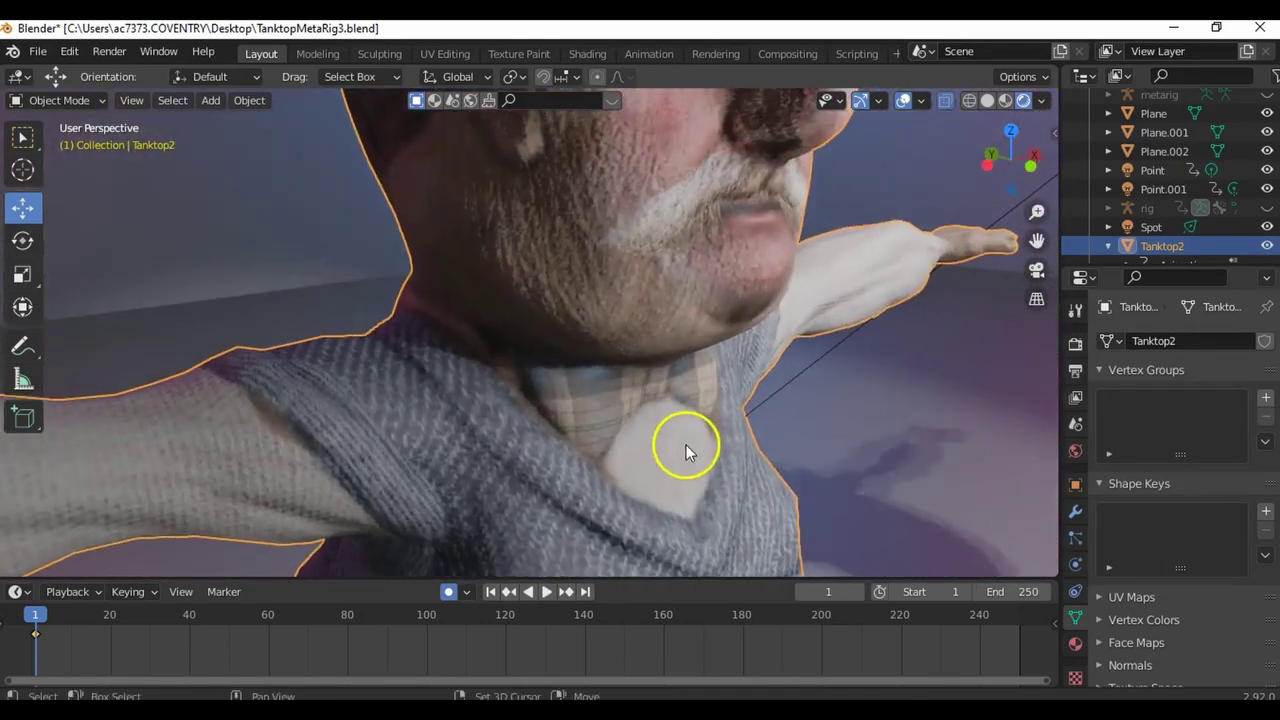
middle_drag(686, 445, 763, 420)
scroll(763, 420, down, 4)
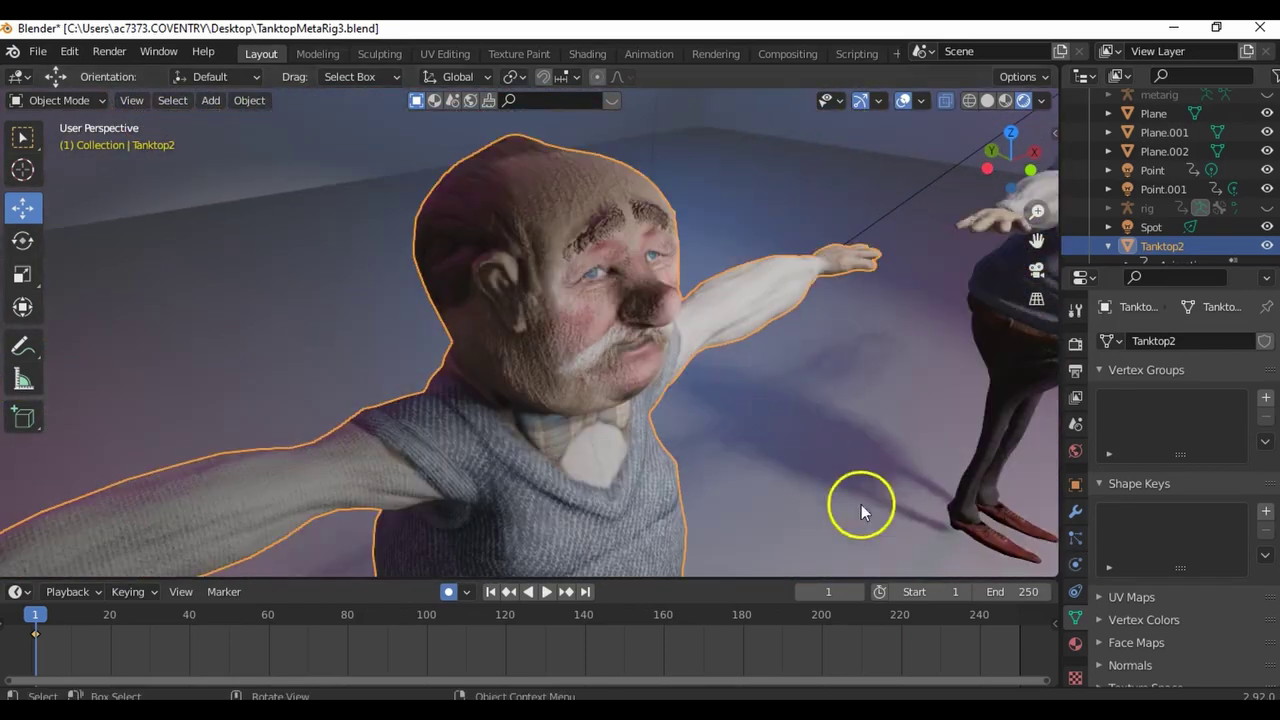
click(1076, 644)
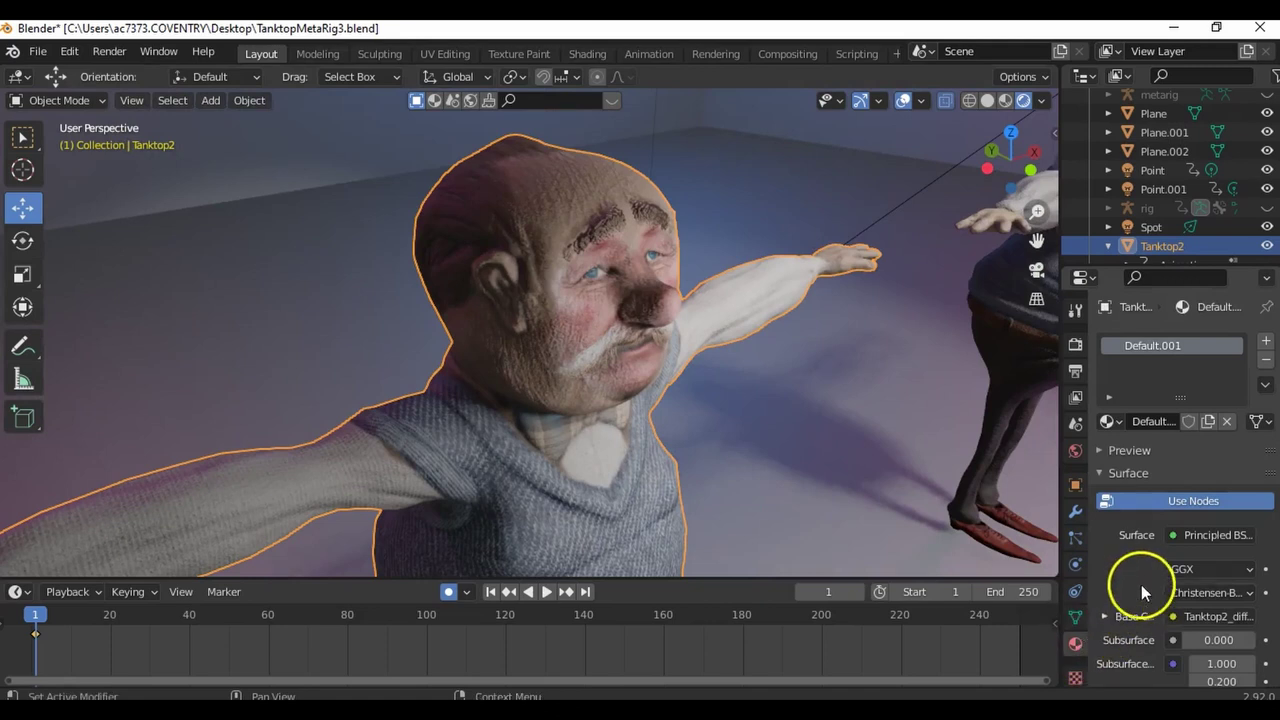
scroll(1141, 584, down, 4)
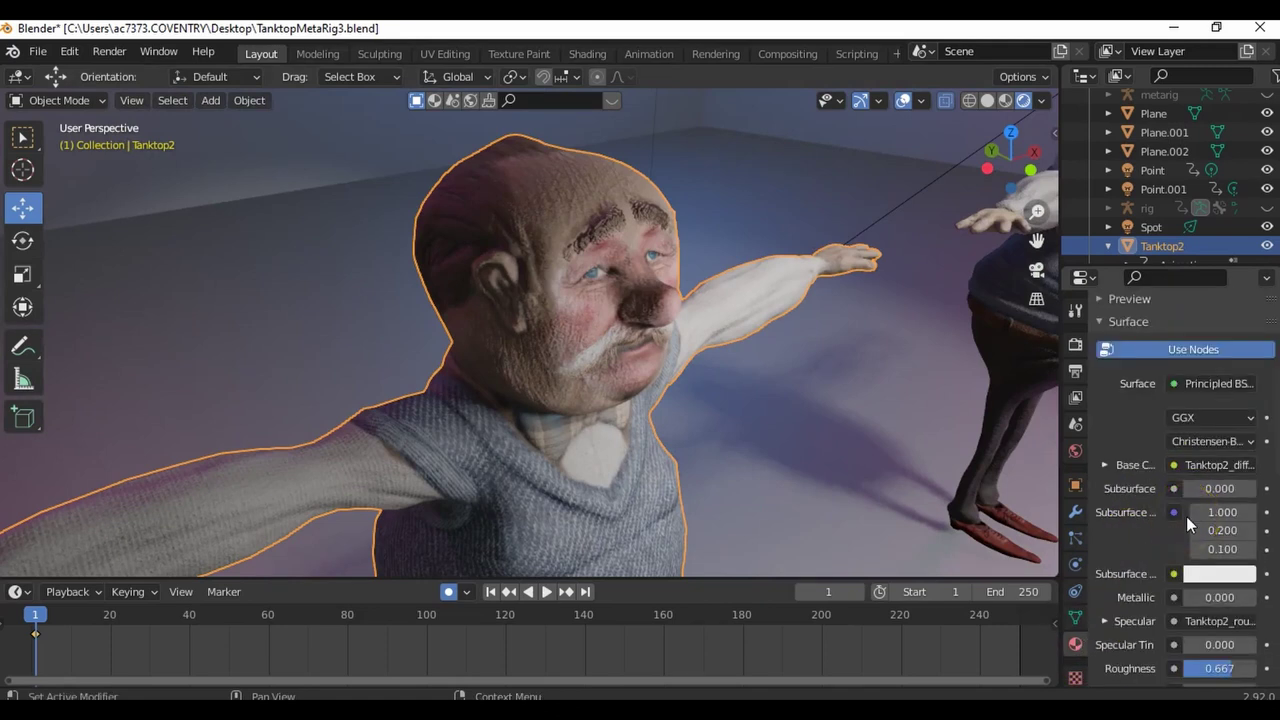
scroll(1208, 640, down, 1)
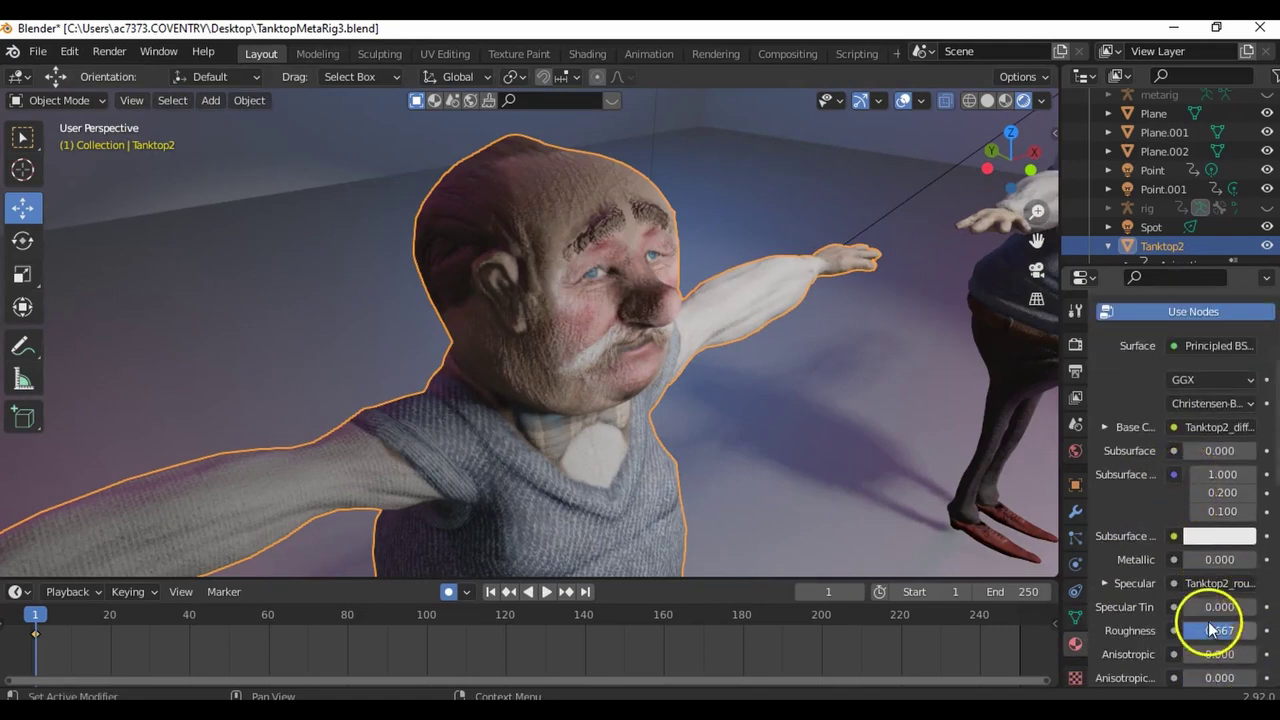
scroll(1185, 612, down, 1)
scroll(1185, 612, down, 1)
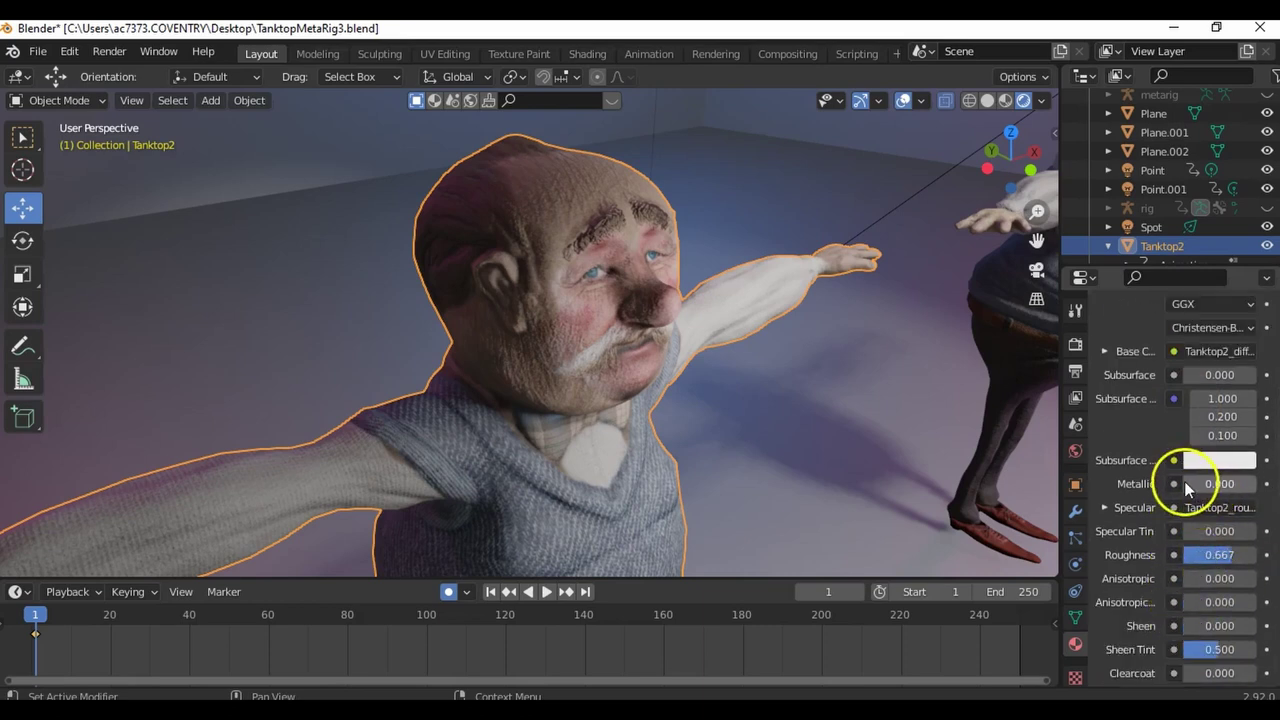
drag(1196, 483, 1256, 486)
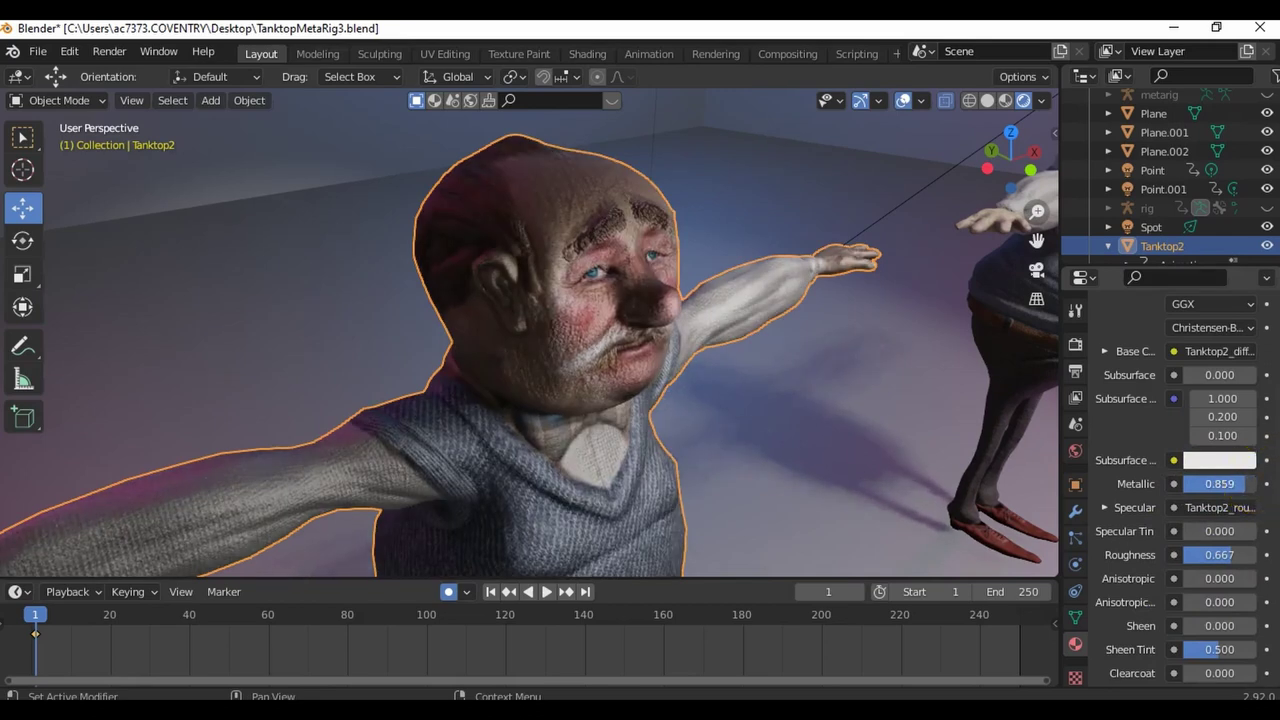
middle_drag(857, 349, 780, 322)
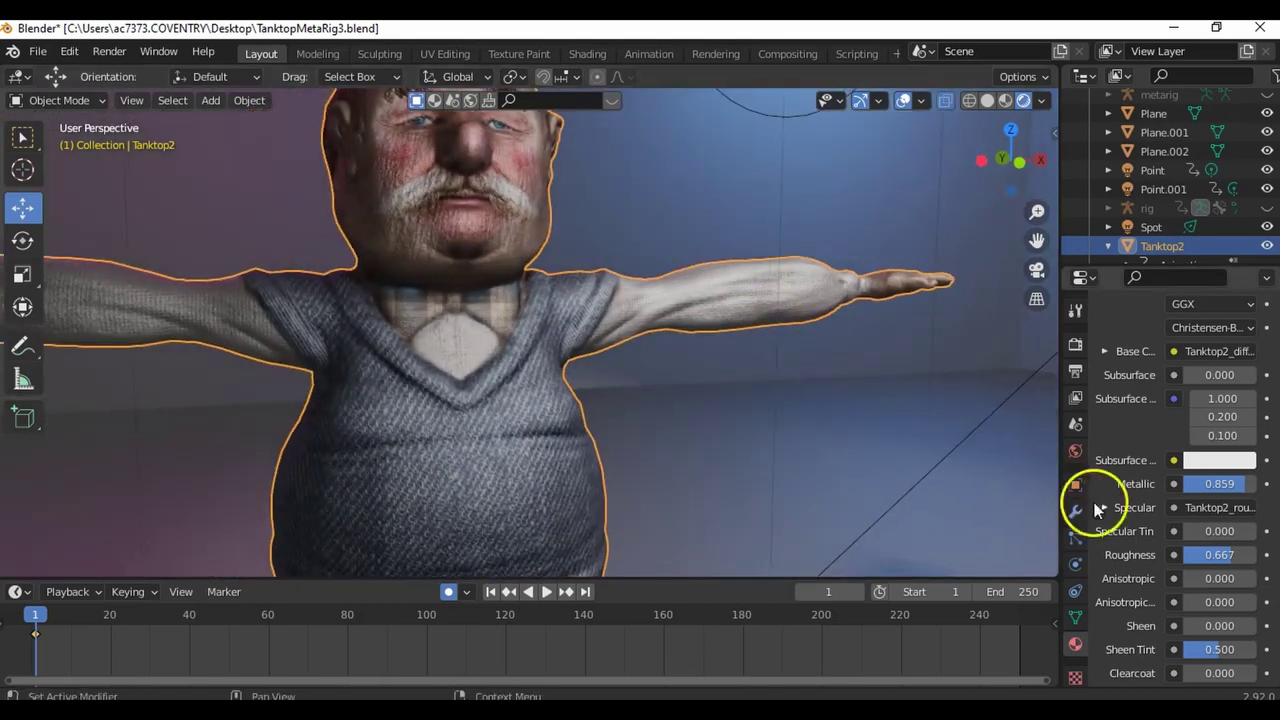
Set the Roughness of the Tanktop2 material to 0.628.
mouse_move(1224, 554)
mouse_down()
mouse_move(1186, 551)
mouse_move(1213, 553)
mouse_up()
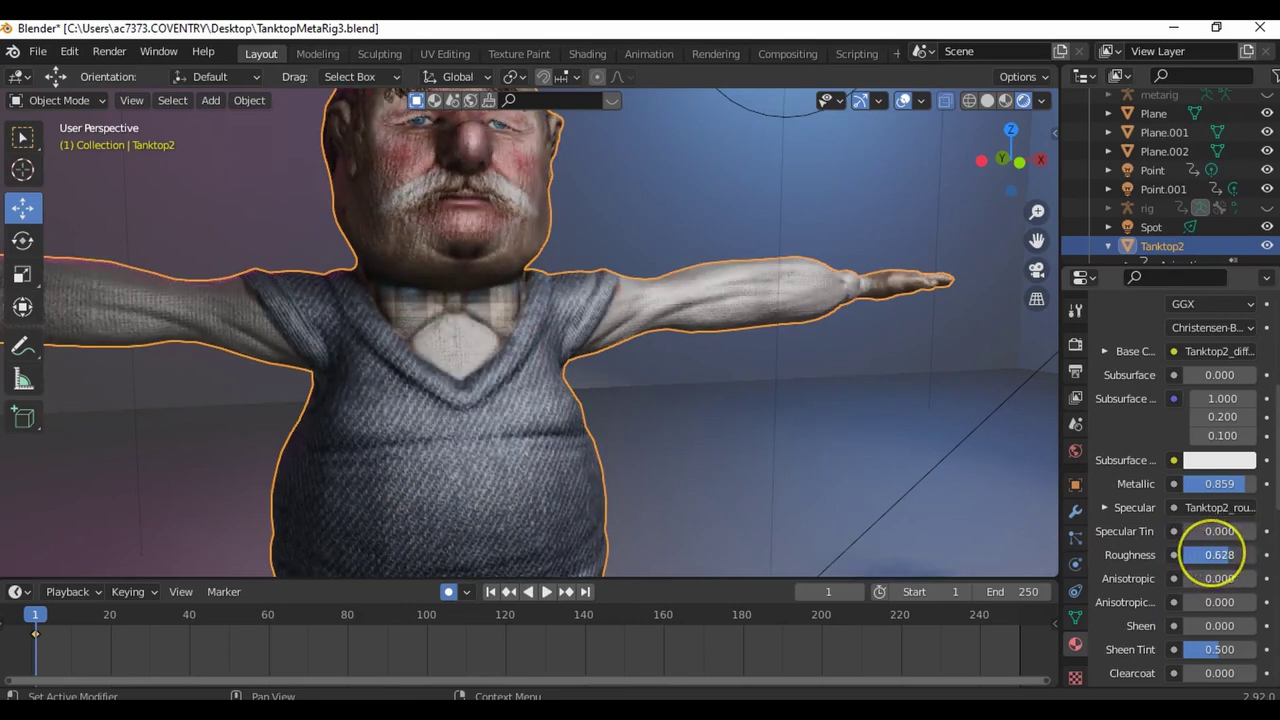
middle_drag(905, 455, 686, 373)
scroll(697, 415, down, 2)
middle_drag(726, 418, 763, 396)
Unhide the rig of the existing TanktopPainted character and put that rig into Pose Mode.
click(722, 359)
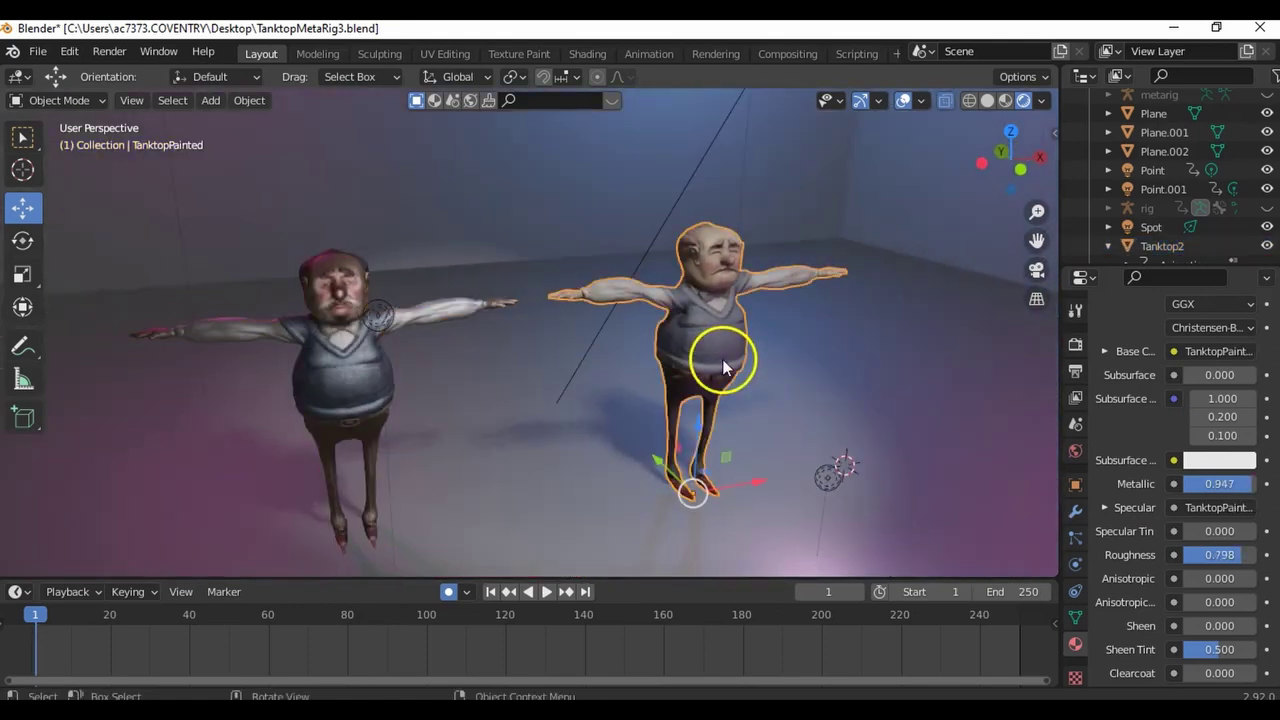
click(1266, 208)
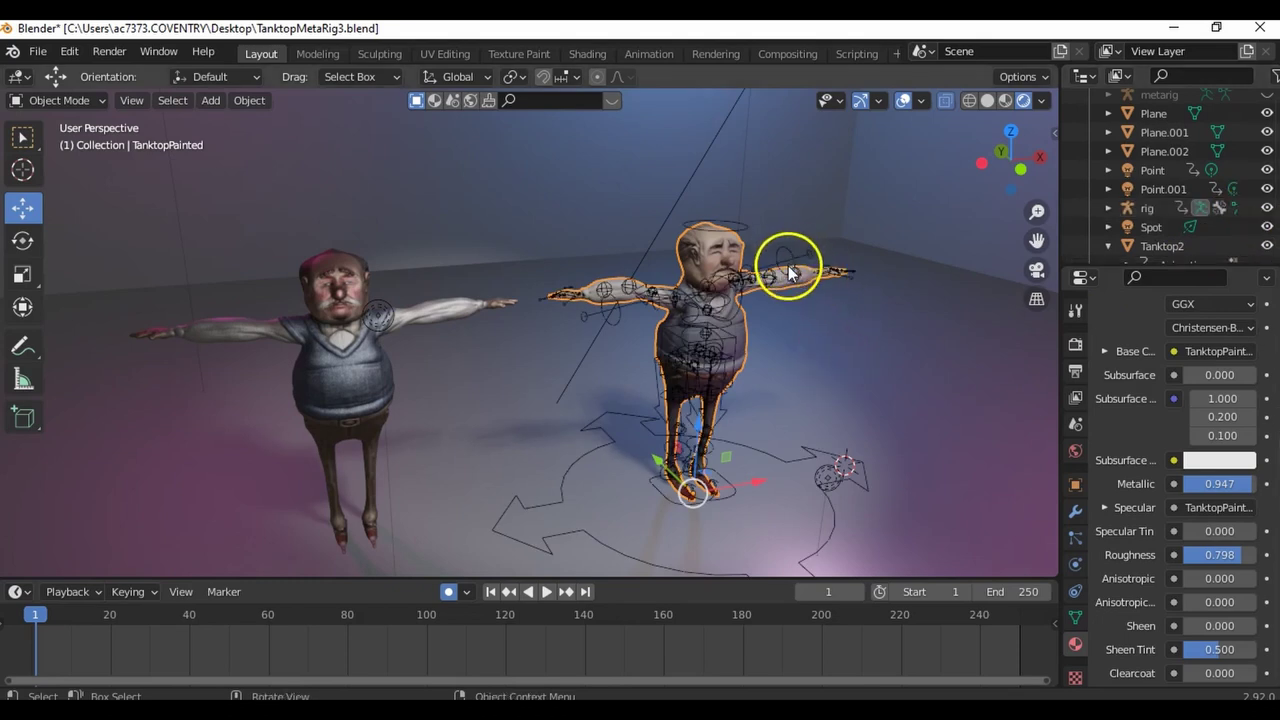
click(713, 320)
click(70, 100)
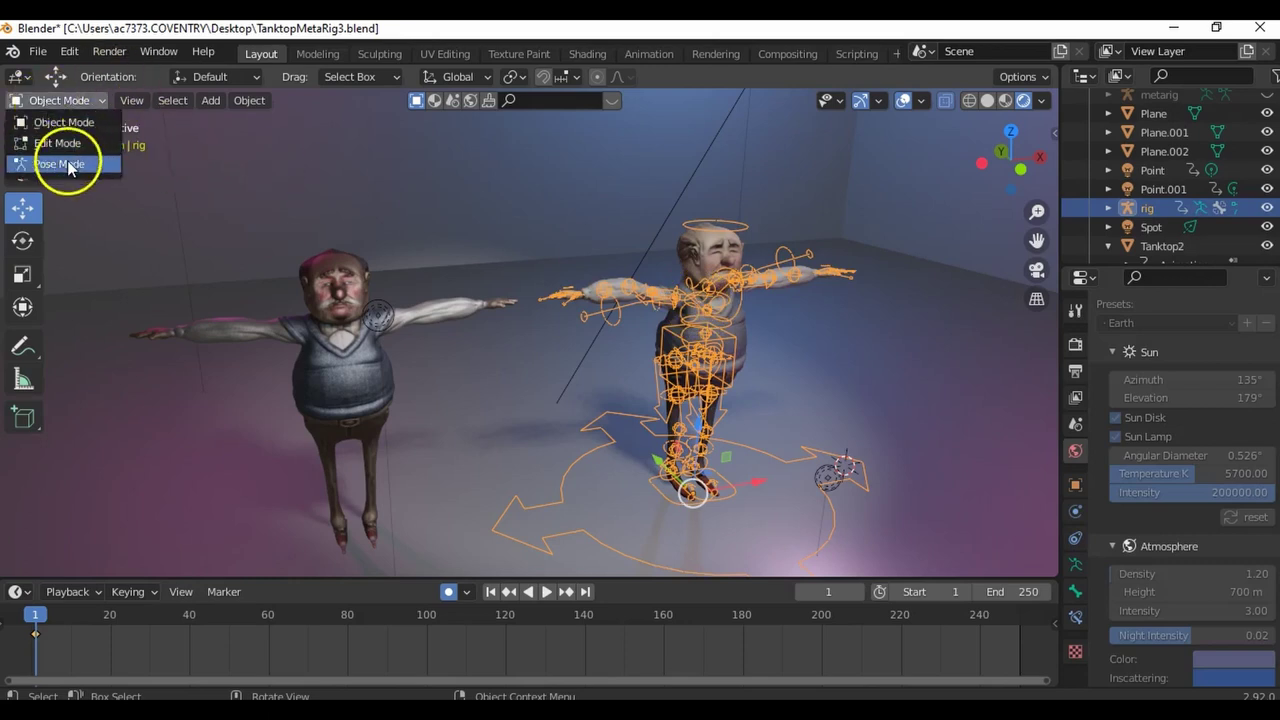
click(62, 164)
Pose the rigged character's left arm by moving its hand control down from the T-pose toward the hip.
middle_drag(414, 329, 615, 294)
scroll(657, 394, up, 4)
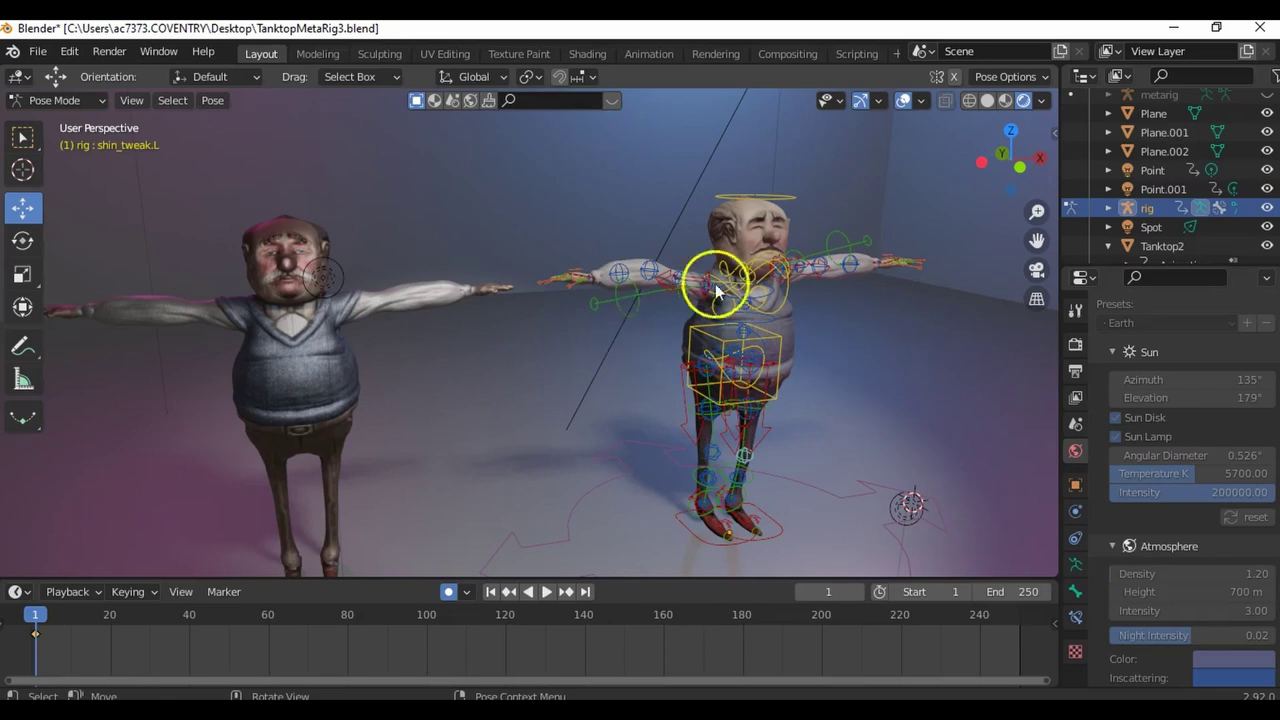
middle_drag(941, 296, 820, 299)
click(922, 313)
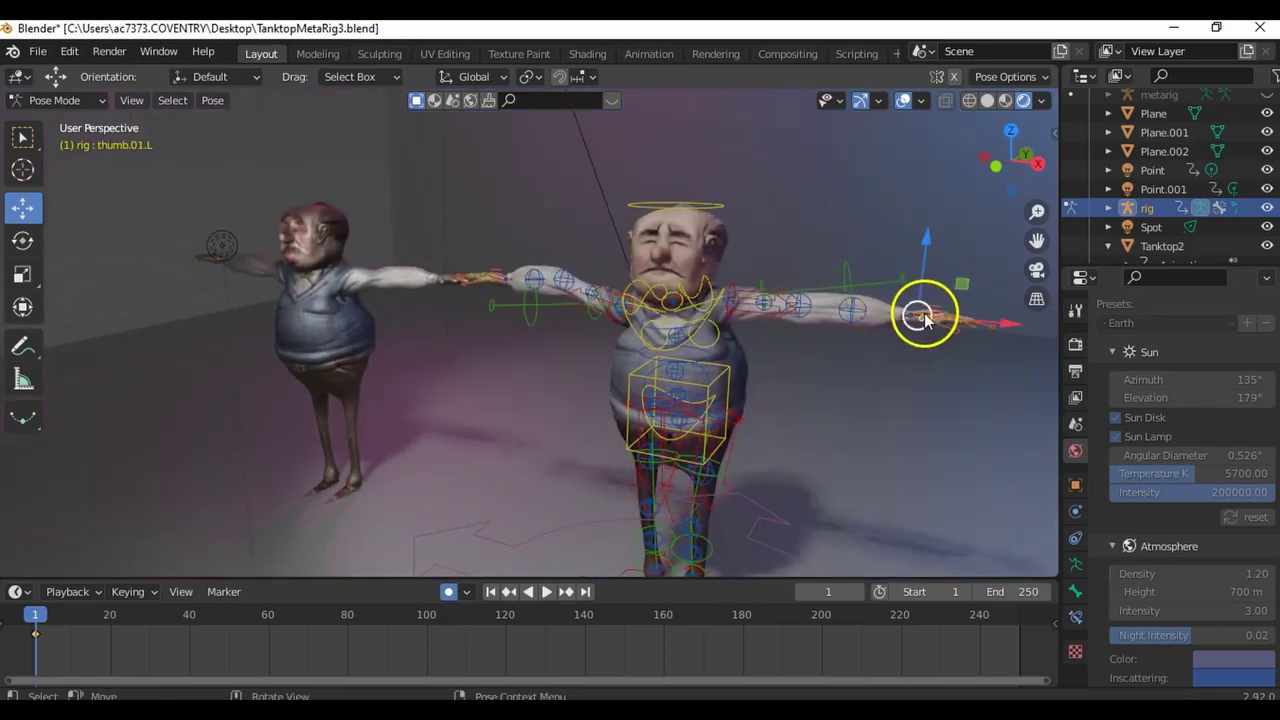
middle_drag(902, 383, 568, 390)
click(555, 393)
middle_drag(489, 431, 730, 300)
drag(809, 266, 666, 360)
Select the right hand control hand_ik.R and move it about 1.7 m down and in toward the body to lower the right arm.
middle_drag(666, 360, 531, 343)
click(547, 366)
middle_drag(577, 421, 557, 326)
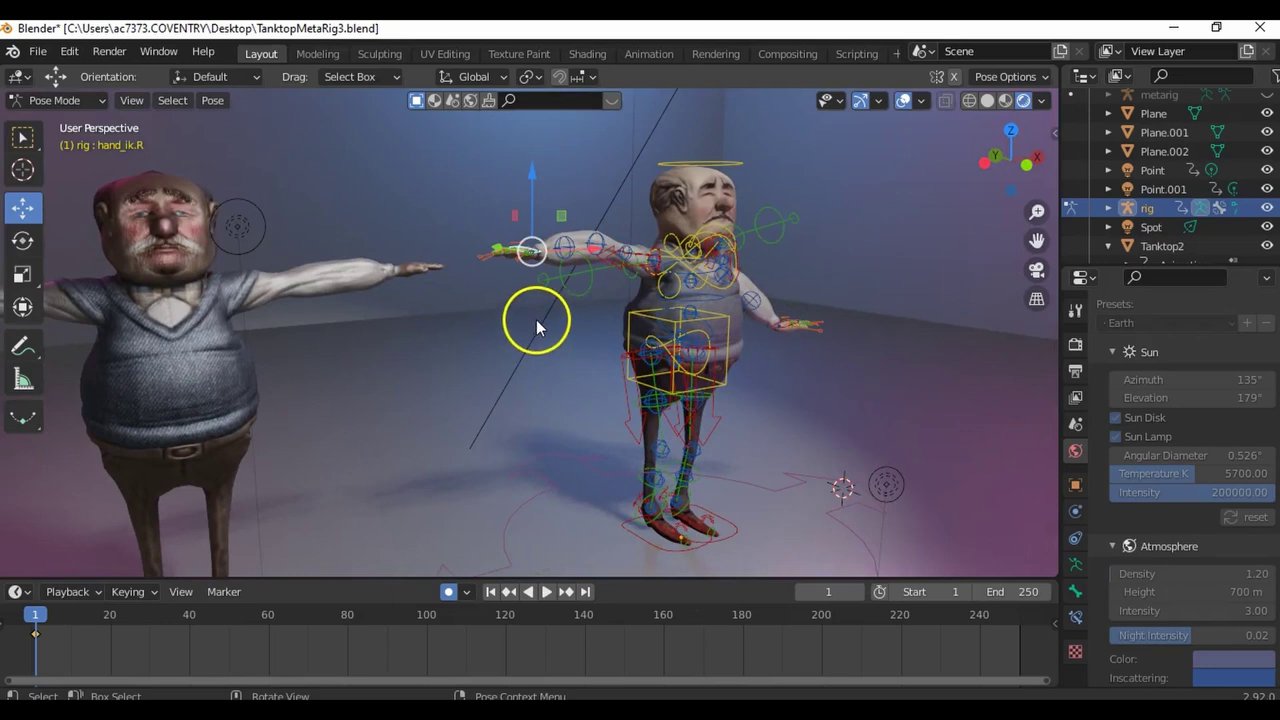
key(g)
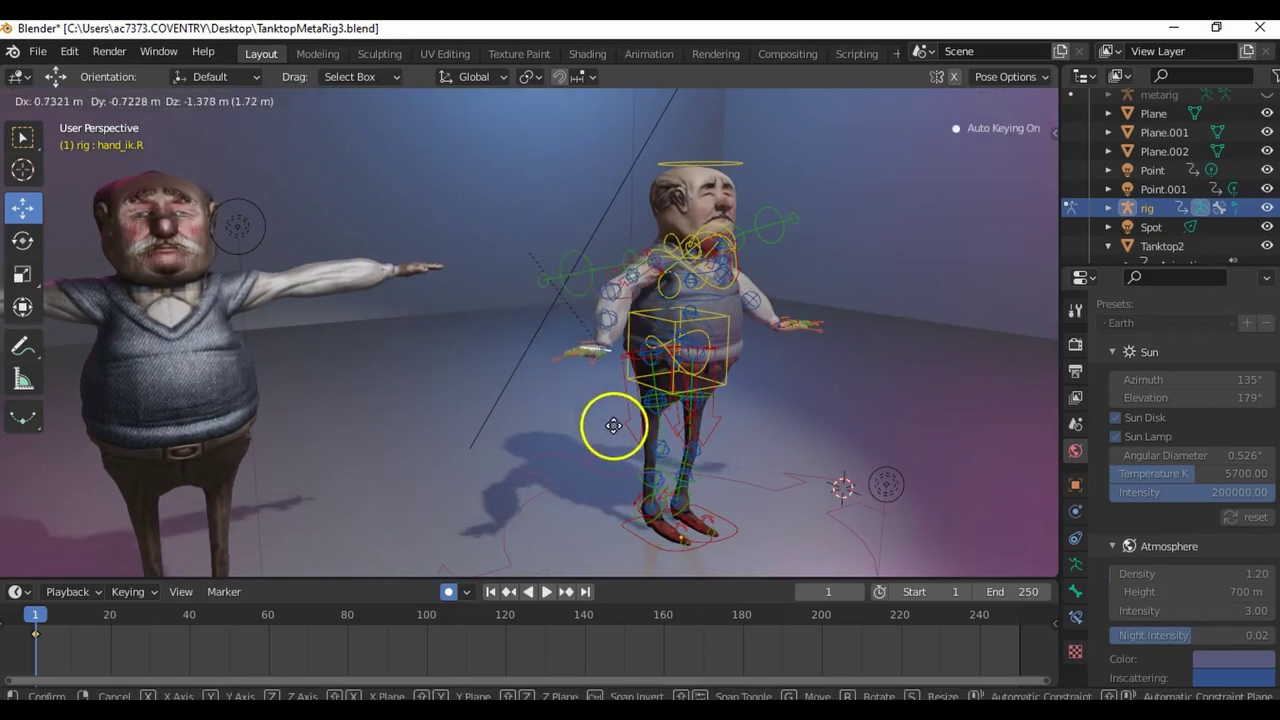
click(622, 432)
Examine the rigged character's lowered arms and vest up close, and compare it with the unrigged Tanktop2 character.
middle_drag(700, 423, 700, 570)
scroll(722, 375, up, 2)
scroll(734, 34, down, 1)
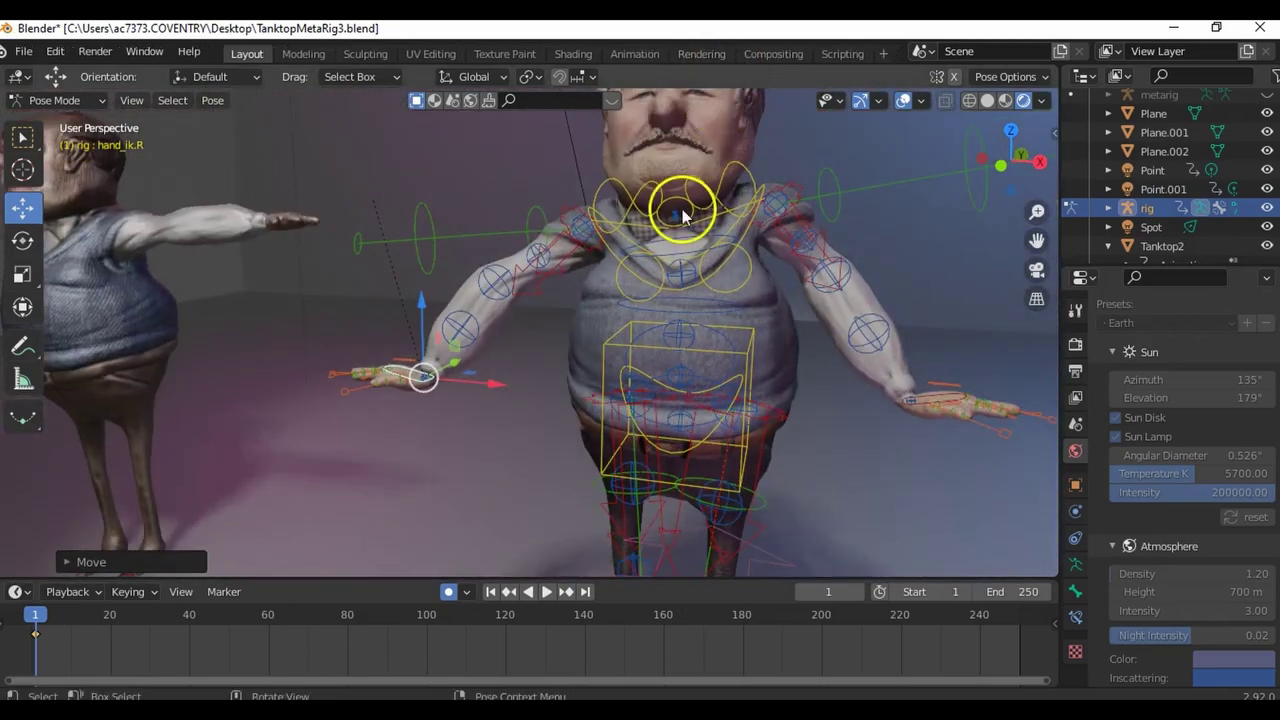
scroll(683, 253, down, 1)
middle_drag(684, 258, 620, 258)
scroll(621, 252, up, 3)
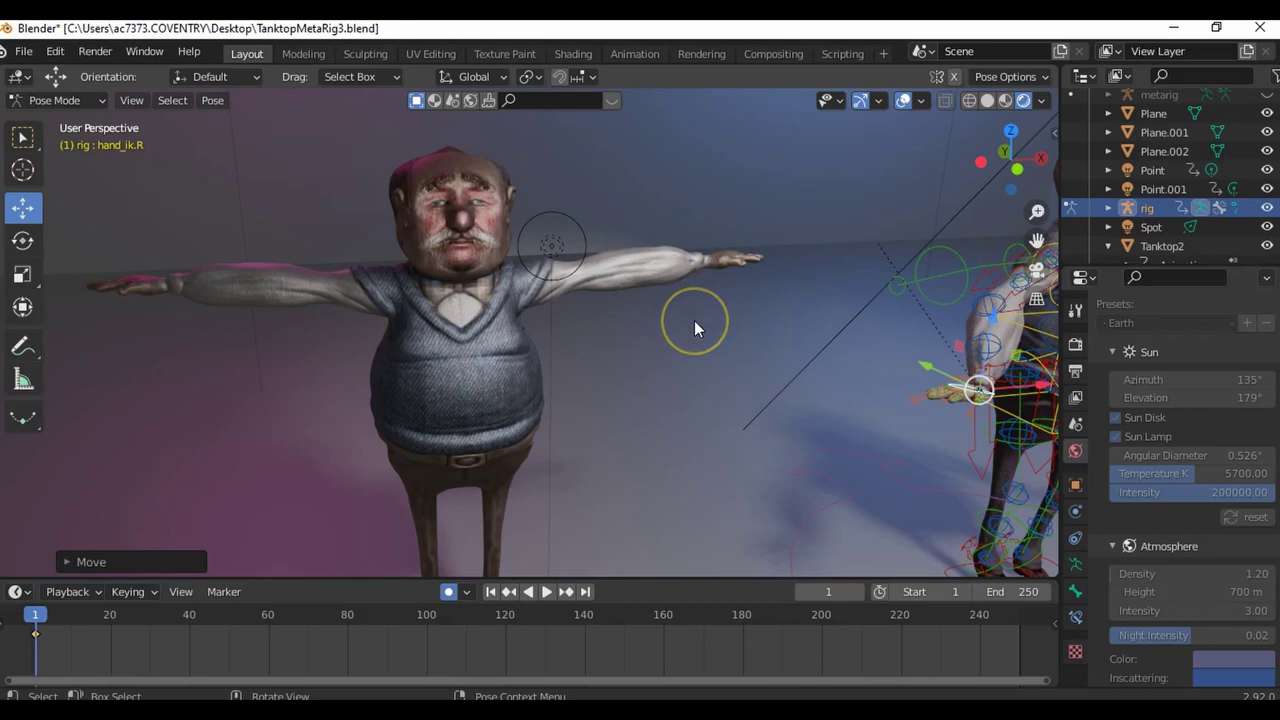
scroll(696, 335, down, 3)
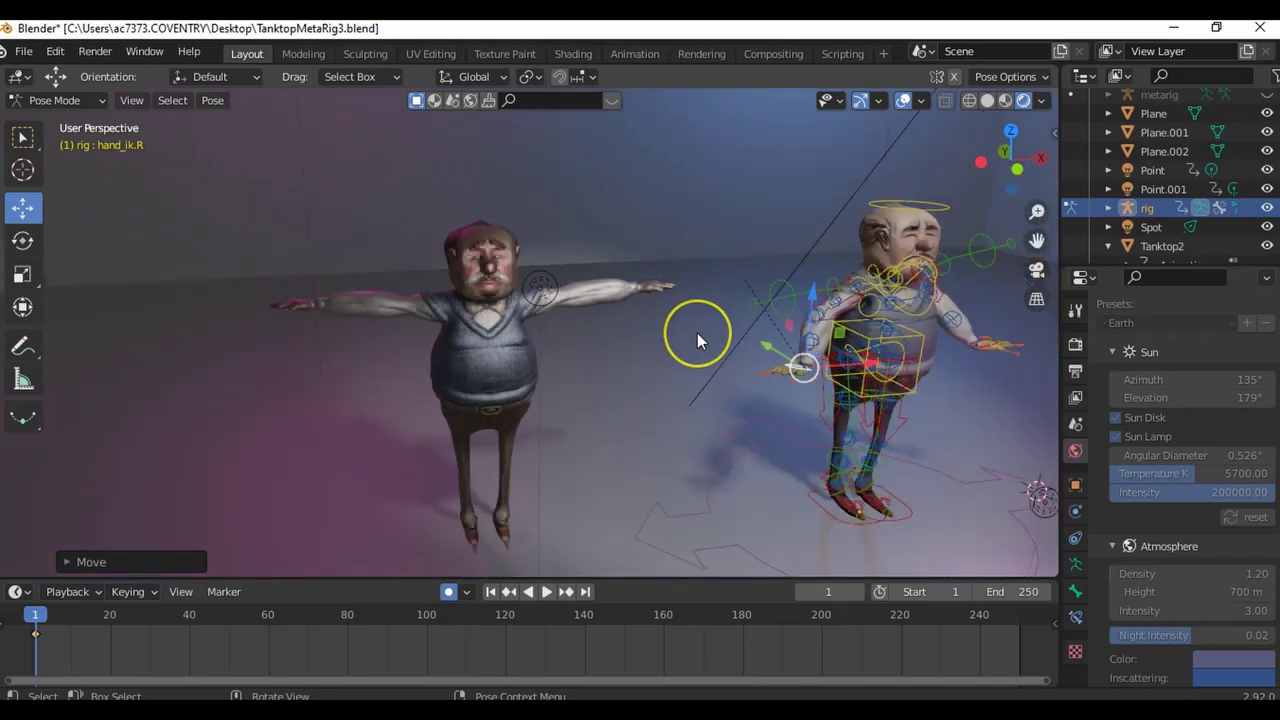
middle_drag(695, 333, 745, 352)
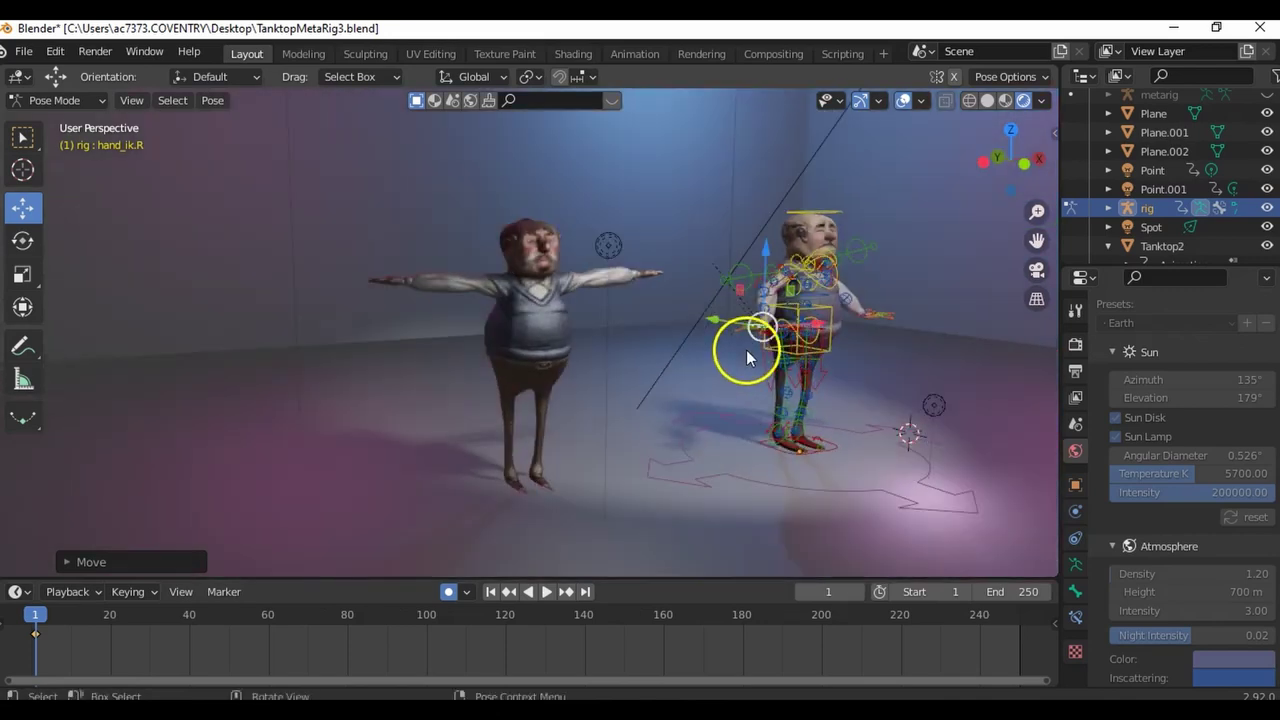